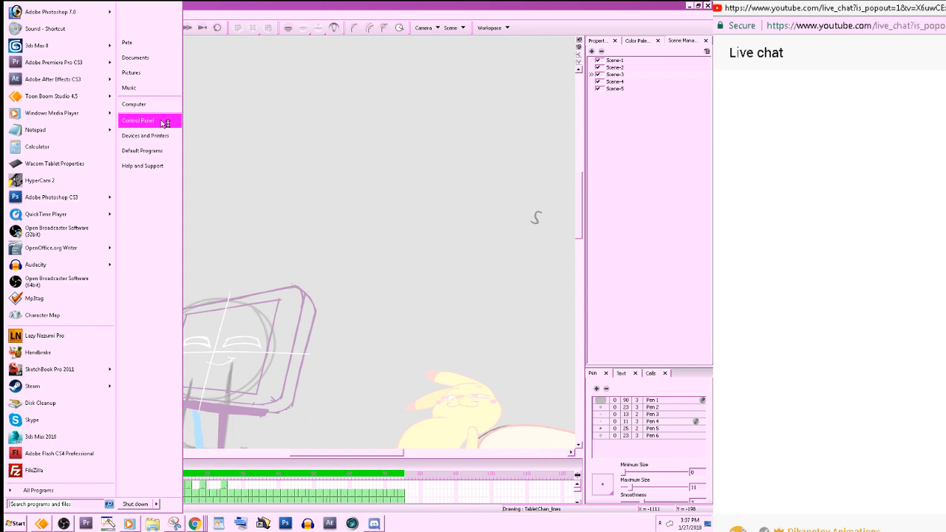
- Open the system's Sound settings and show the list of recording devices
click(164, 123)
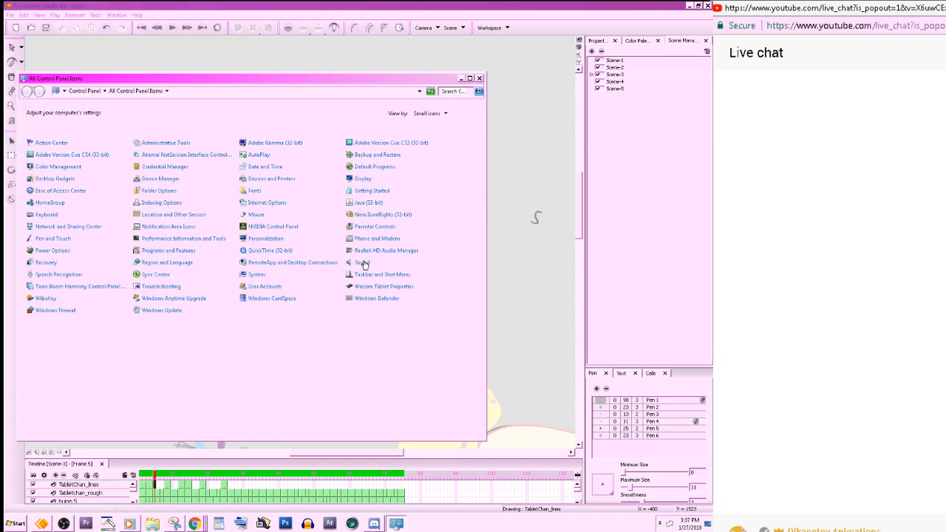
click(363, 264)
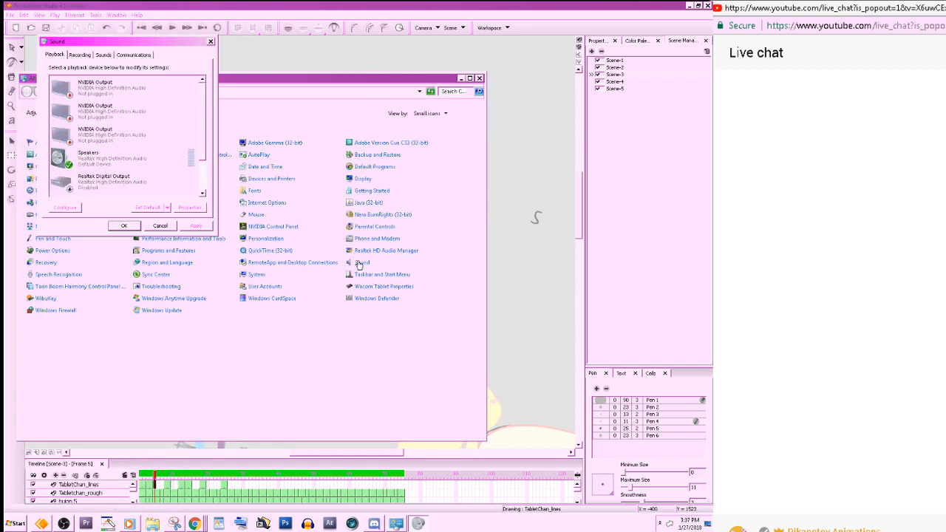
click(79, 54)
click(108, 141)
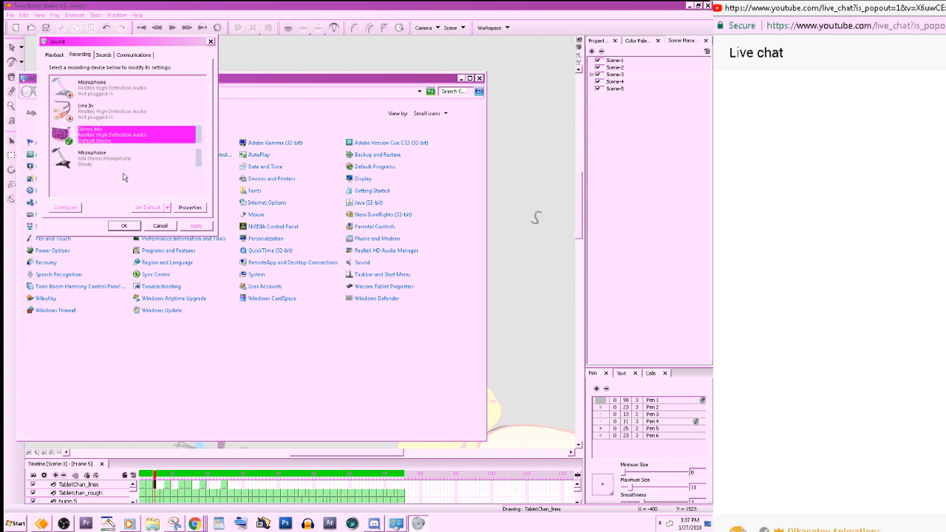
- Raise the recording level of the Yeti Stereo Microphone, apply it, and put the settings windows away
click(118, 159)
click(190, 208)
click(107, 87)
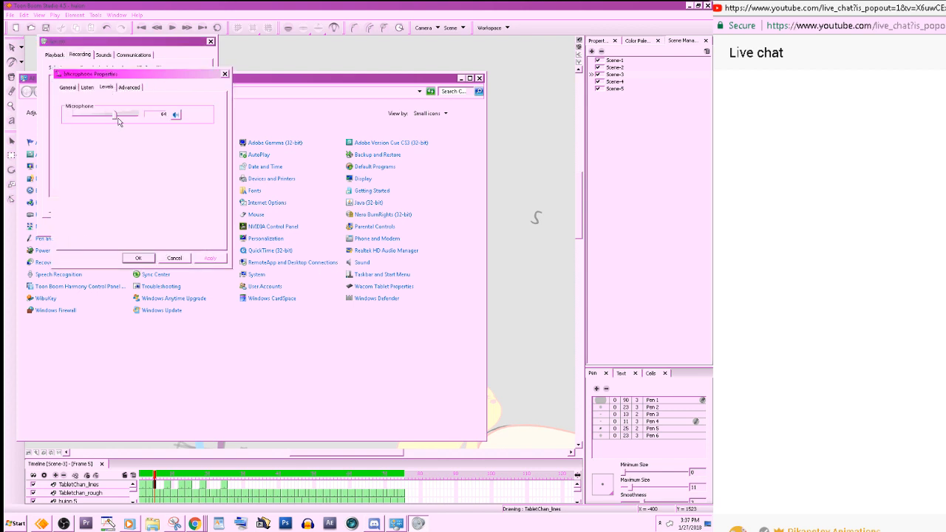
drag(118, 122, 138, 116)
click(138, 258)
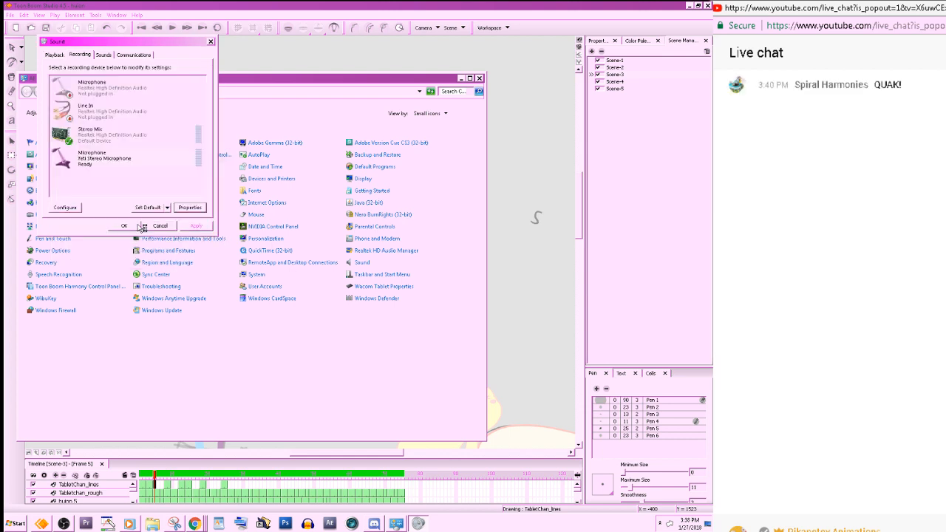
click(137, 226)
click(462, 80)
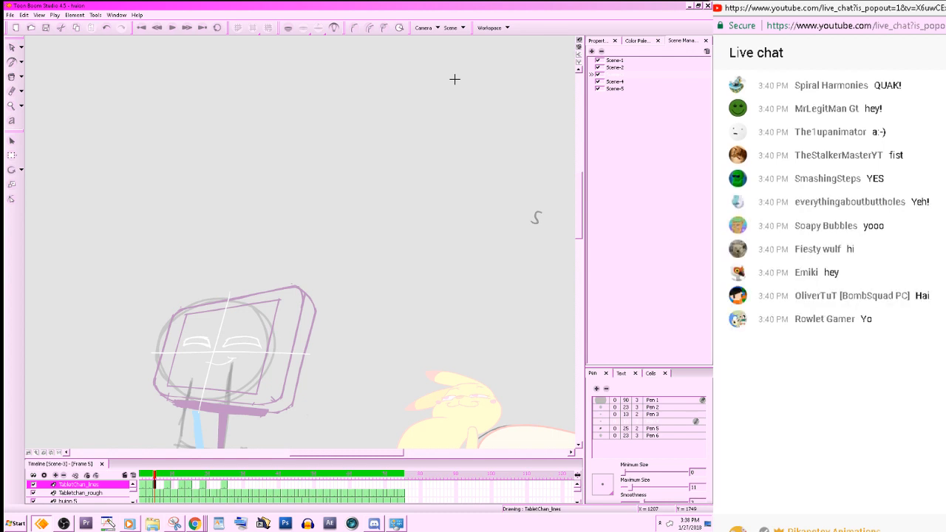
click(131, 524)
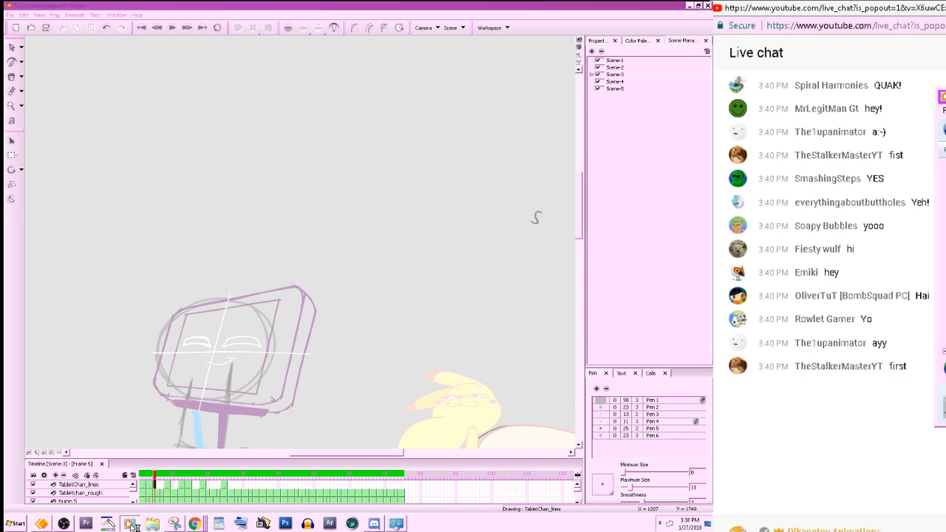
click(131, 525)
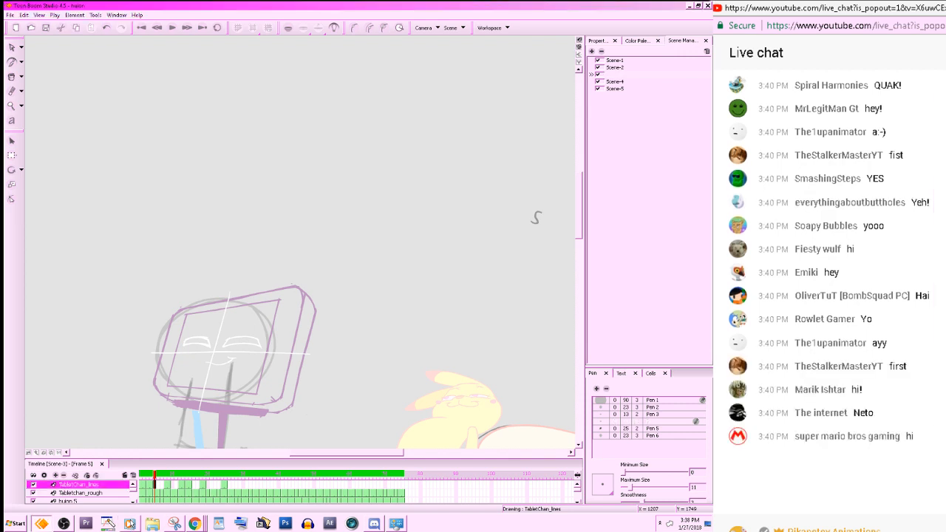
- Flip through the first walk drawings of the TabletChan_lines element and go to frame 7
scroll(579, 257, down, 3)
key(period)
key(period)
key(period)
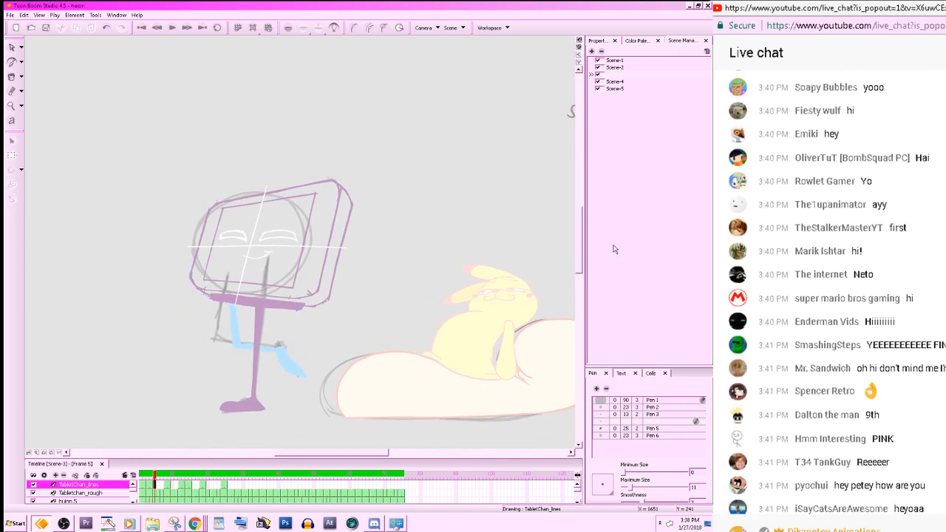
key(comma)
key(comma)
key(period)
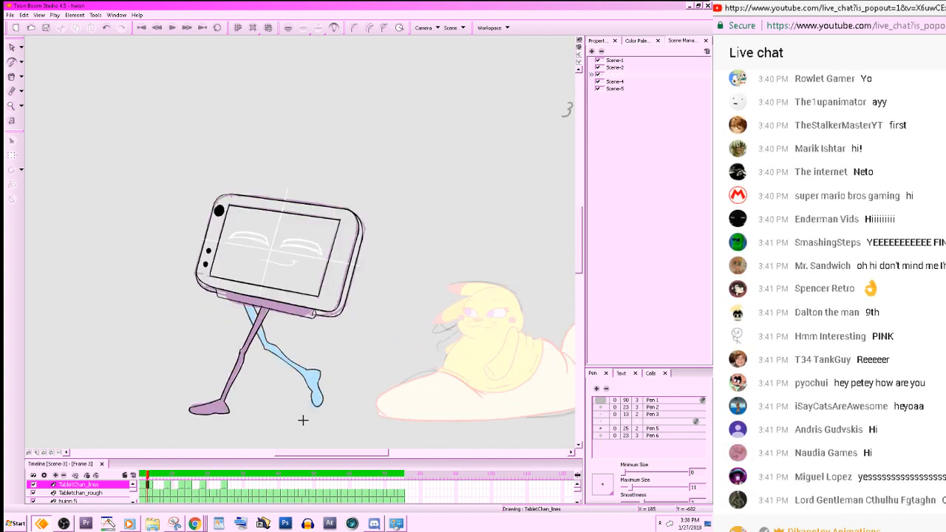
key(period)
click(159, 475)
click(162, 476)
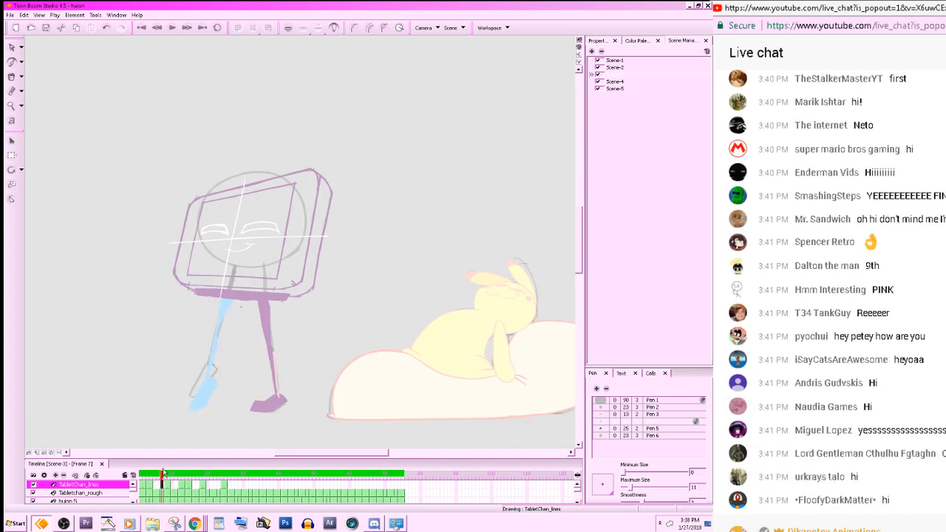
- Bring the rough tablet character into view and show the tabletChan color palette
drag(486, 286, 527, 293)
click(640, 42)
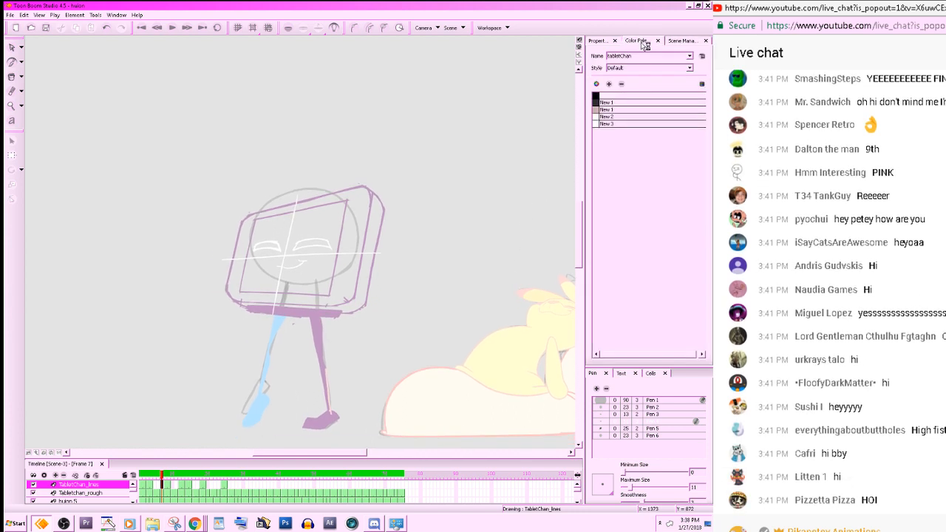
click(647, 59)
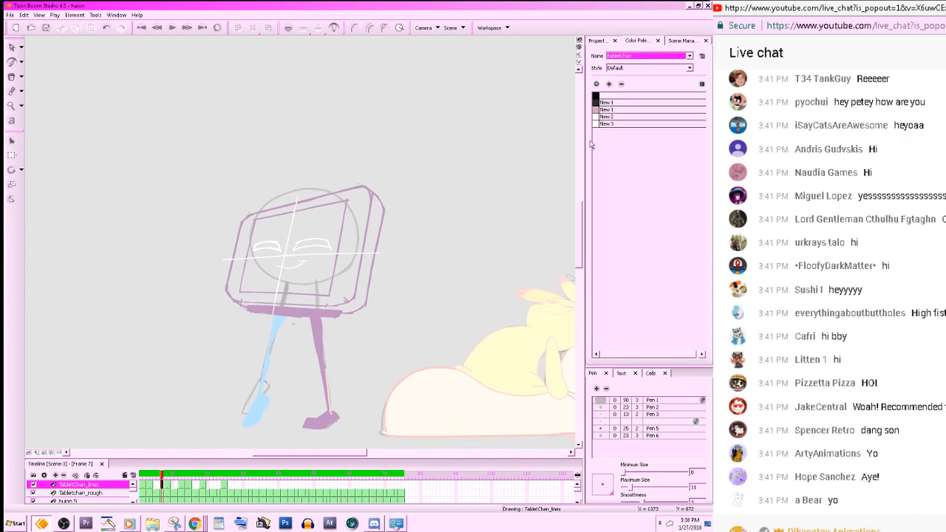
click(469, 281)
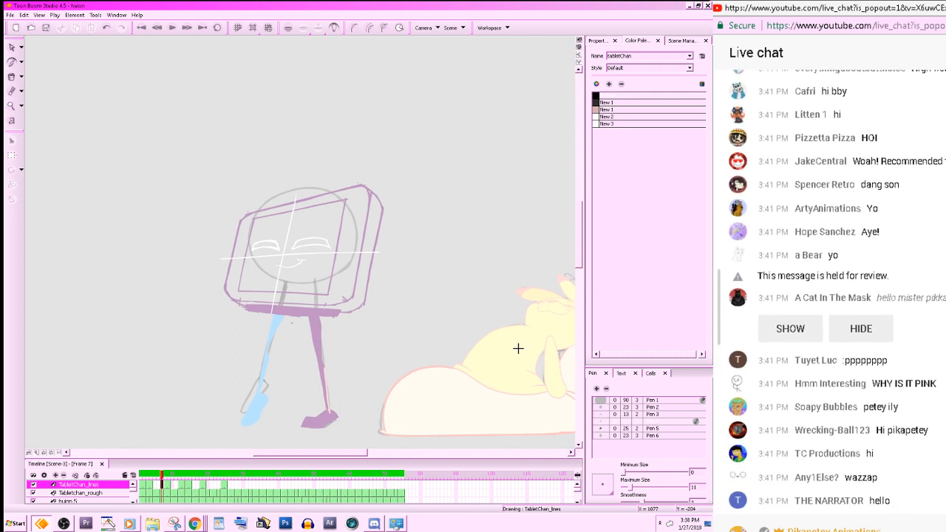
- Turn on onion skin with the next drawing shown and ink the tablet's top edge over the rough on frame 7
click(288, 27)
click(319, 27)
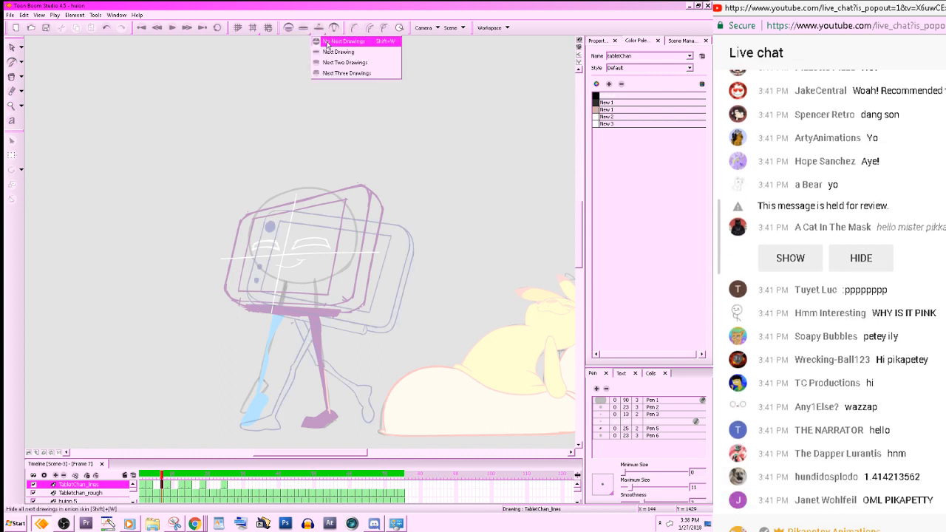
click(334, 54)
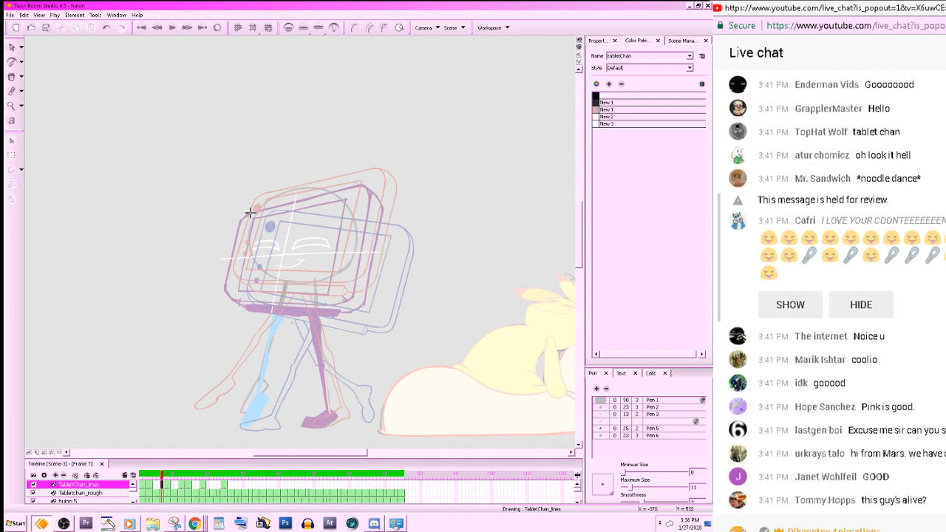
drag(249, 212, 362, 185)
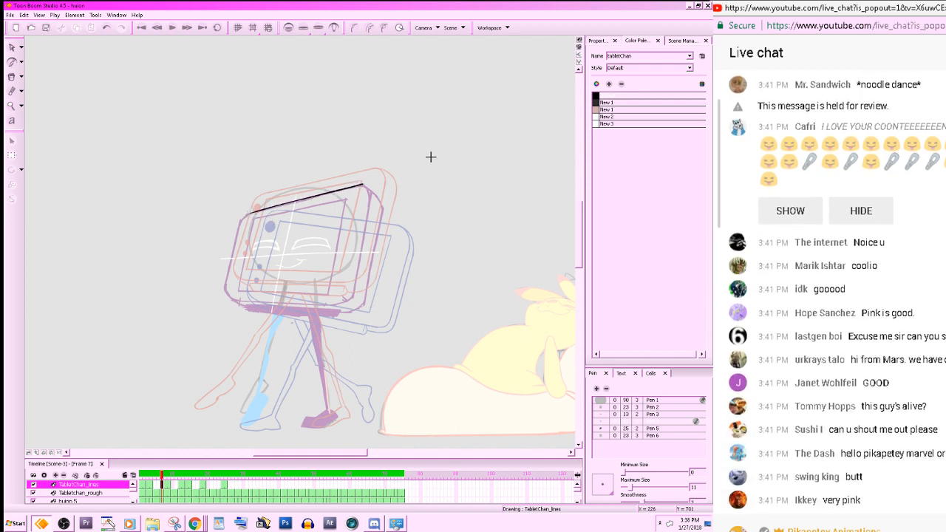
- Turn off onion skin and ink the tablet's bottom edge, left edge, and both the inner and outer right edges
click(289, 28)
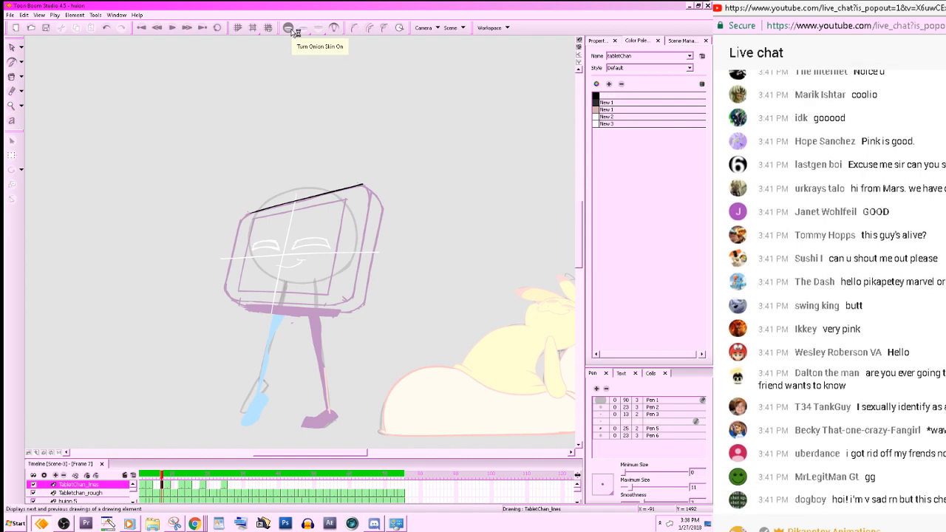
drag(250, 301, 335, 301)
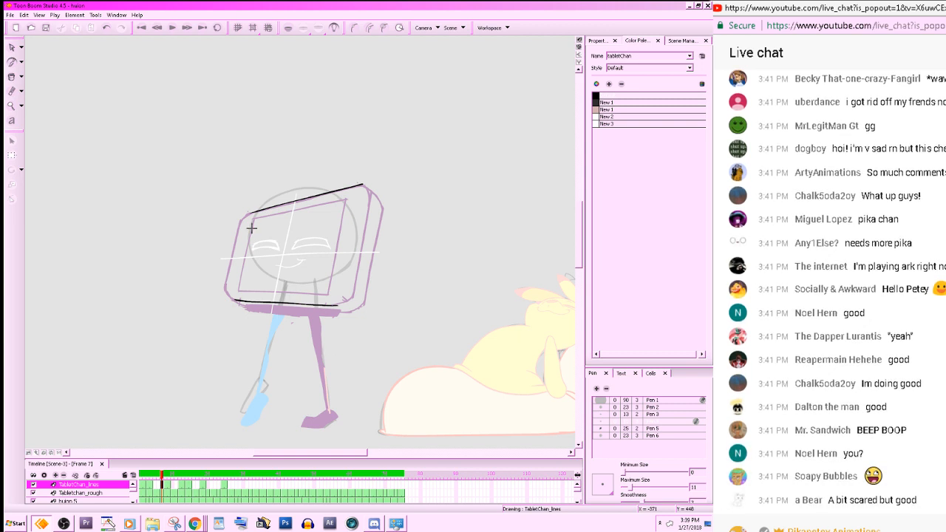
drag(227, 280, 242, 216)
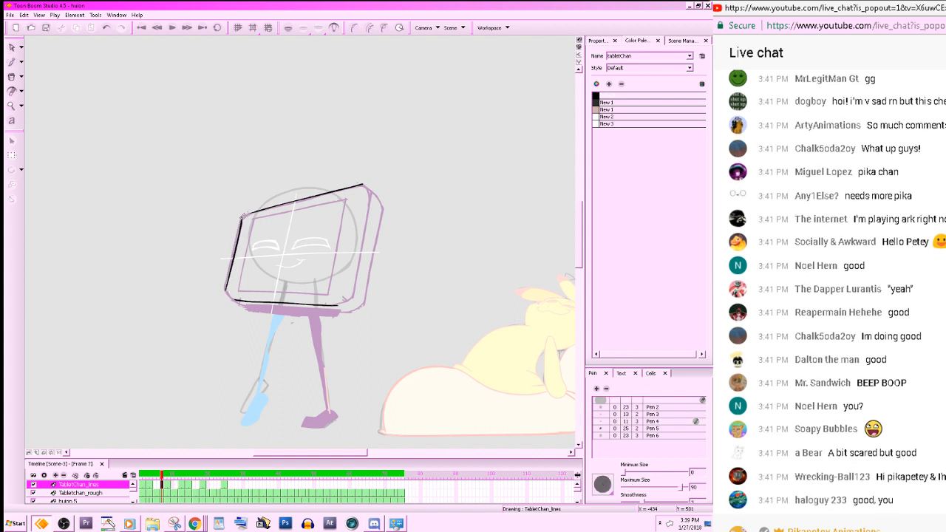
key(ctrl+z)
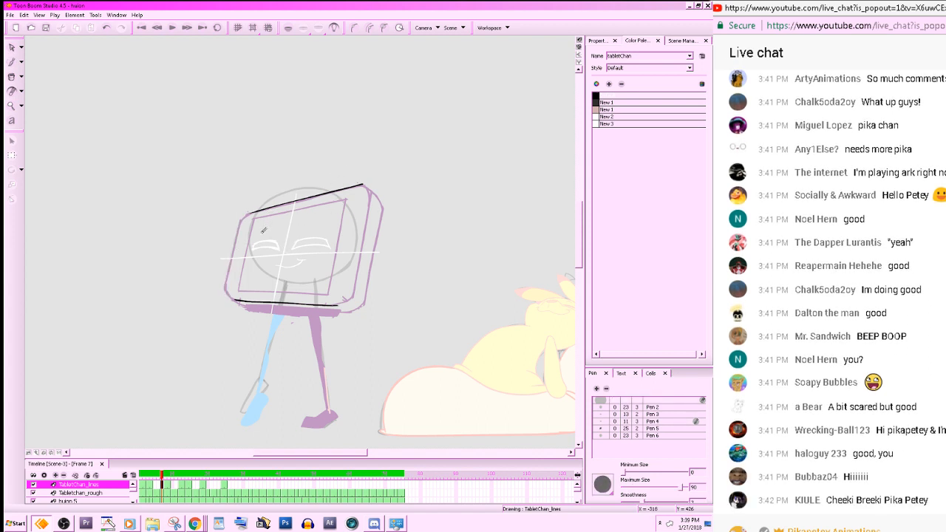
key(alt+b)
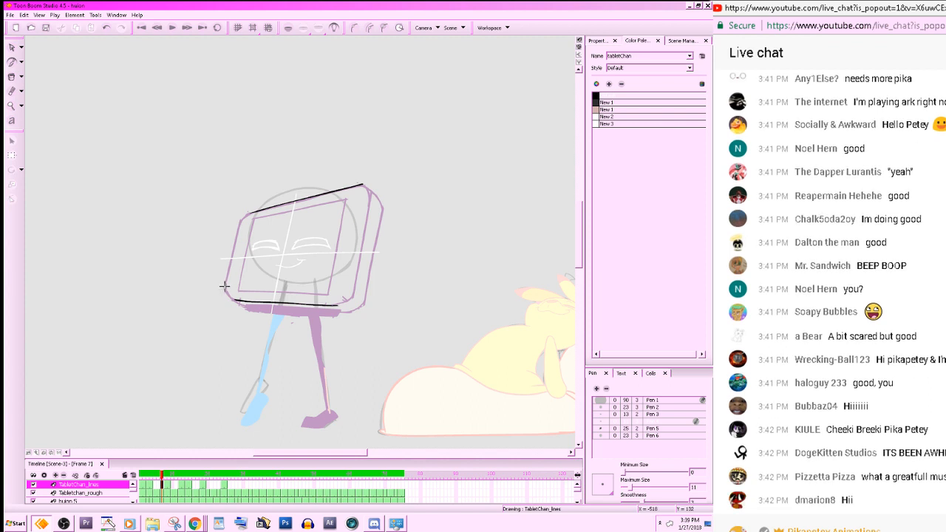
drag(226, 290, 243, 216)
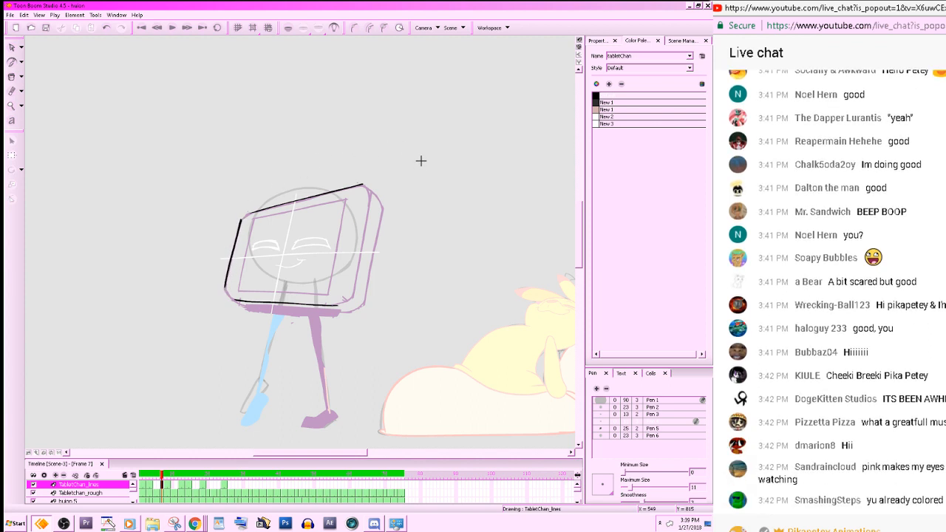
mouse_move(359, 271)
mouse_down()
mouse_move(354, 298)
mouse_move(371, 192)
mouse_up()
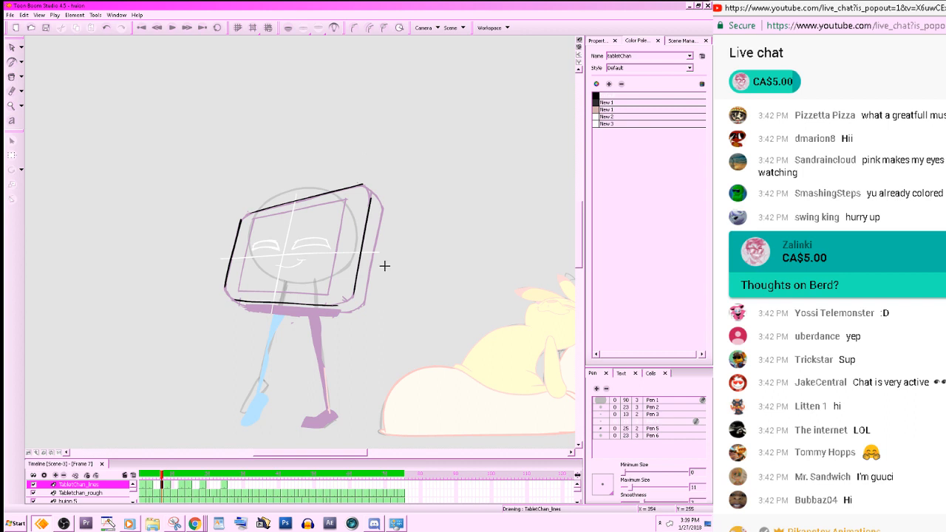
drag(363, 303, 384, 203)
- Flip between frame 3 and frame 7 to compare the finished tablet drawing with the new lines
key(f)
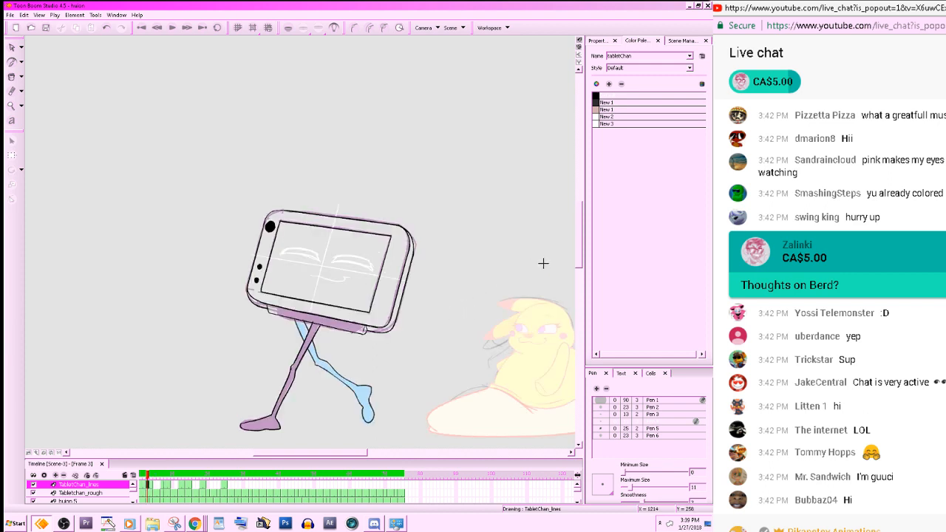
key(g)
key(g)
key(f)
key(f)
key(g)
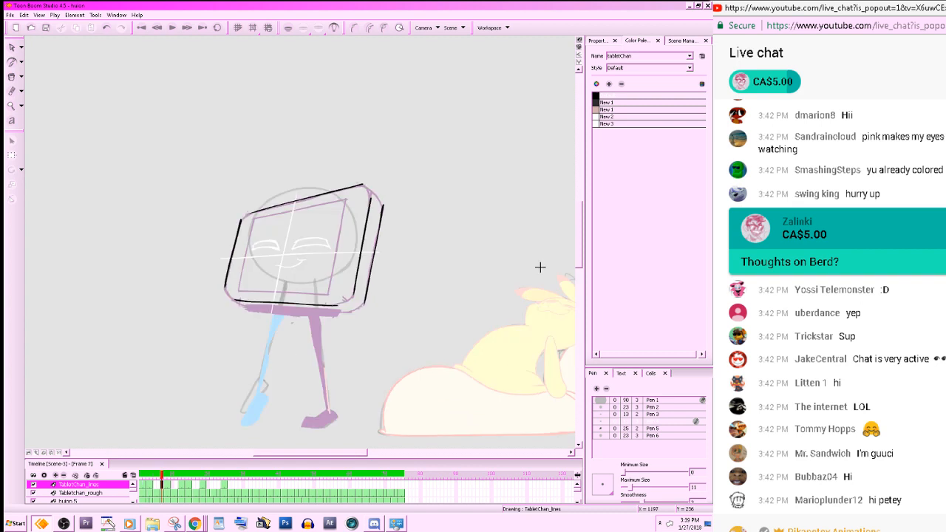
- Try to reshape the inked line on the tablet's outer right edge
key(z)
drag(507, 374, 486, 382)
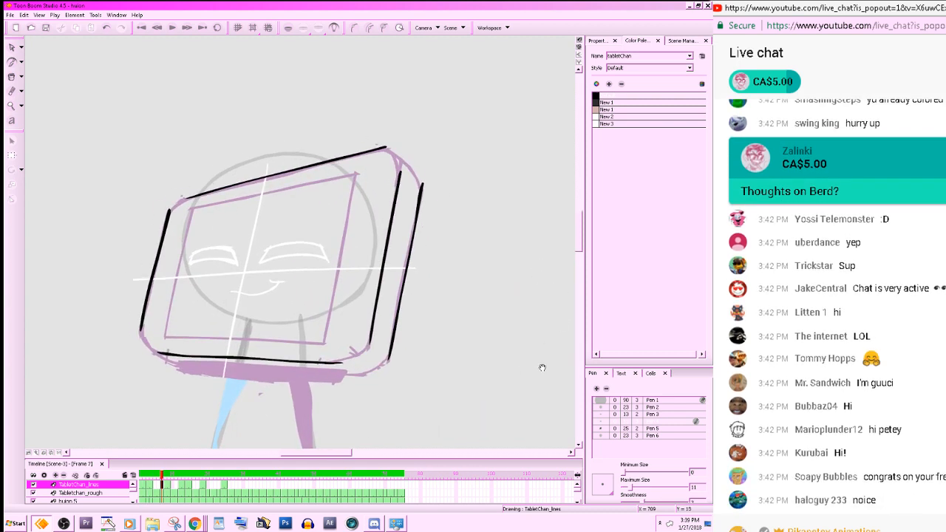
drag(542, 368, 542, 365)
click(12, 47)
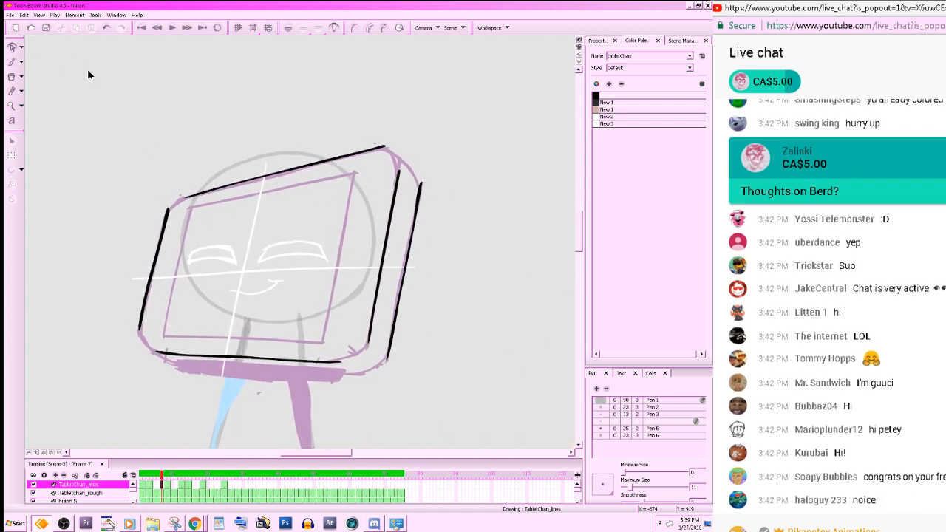
drag(451, 213, 406, 258)
drag(422, 183, 420, 184)
click(448, 166)
drag(479, 234, 453, 240)
- Erase the line on the tablet's outer right edge and ink it again along the rough
key(alt+e)
drag(401, 185, 361, 374)
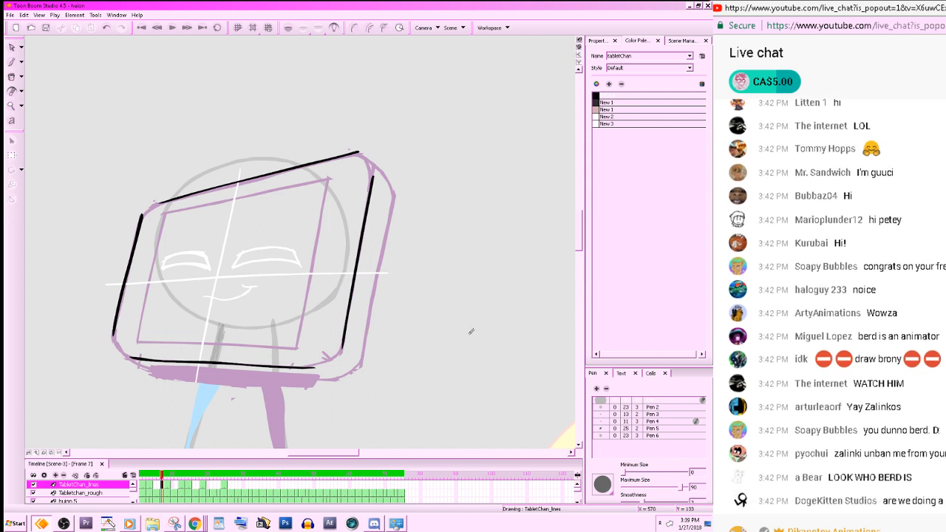
key(alt+b)
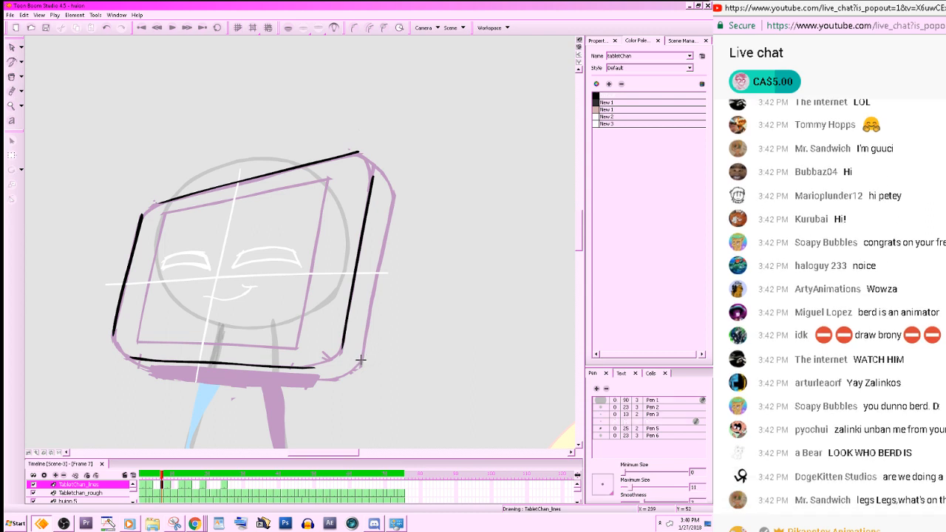
drag(360, 360, 394, 188)
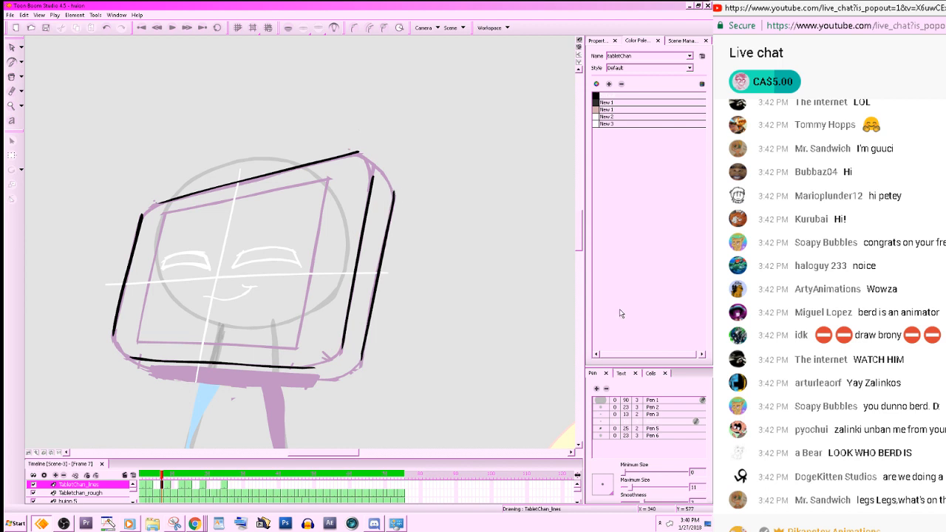
- Switch to Chrome, search YouTube for "berd", and open the Berd channel in a new tab
key(alt+Tab)
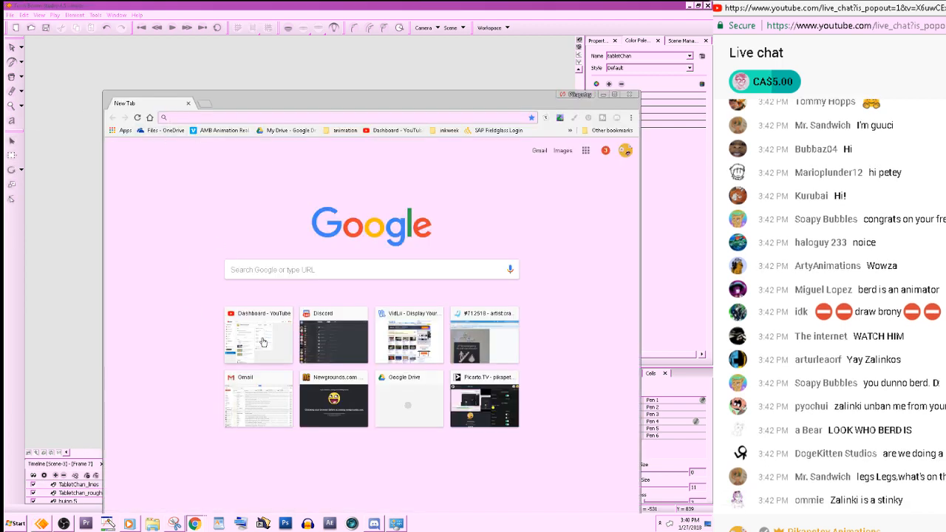
click(263, 342)
key(alt+Tab)
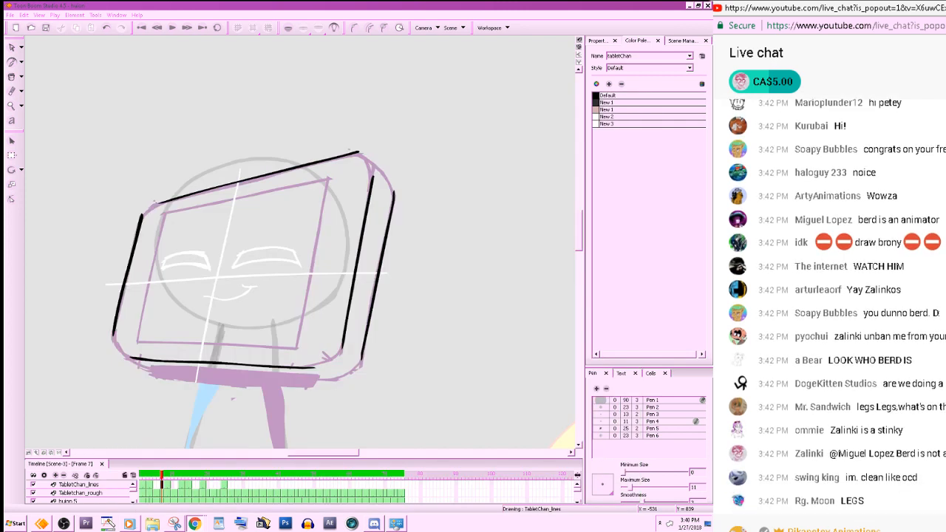
key(alt+Tab)
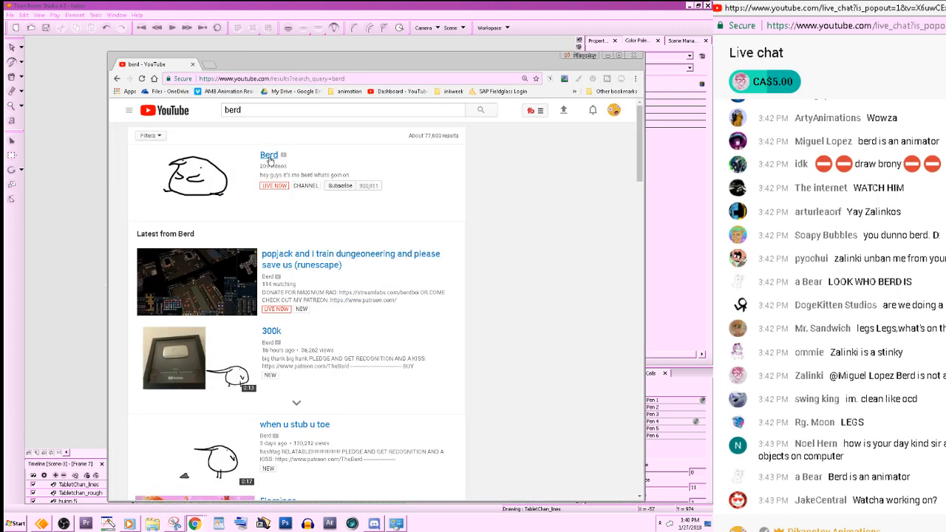
middle_click(269, 158)
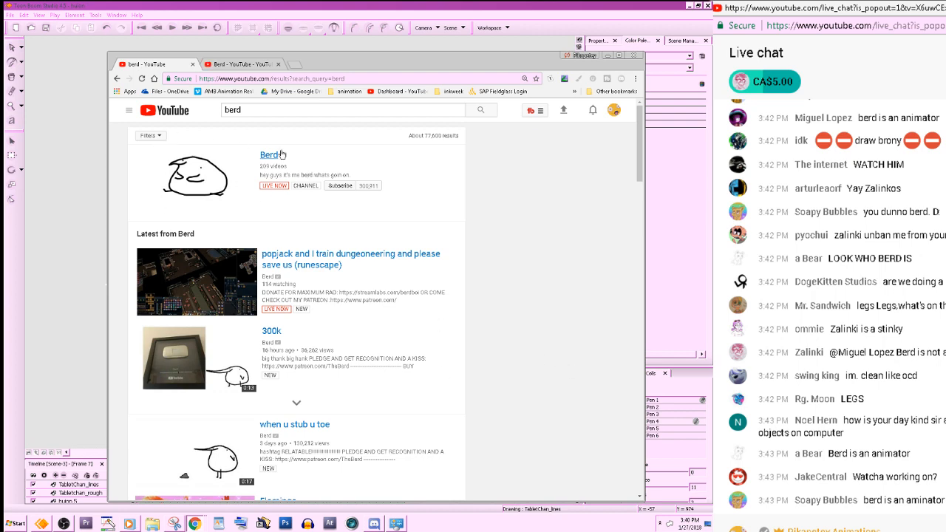
- Look through the YouTube search results for Berd's videos
scroll(340, 236, down, 10)
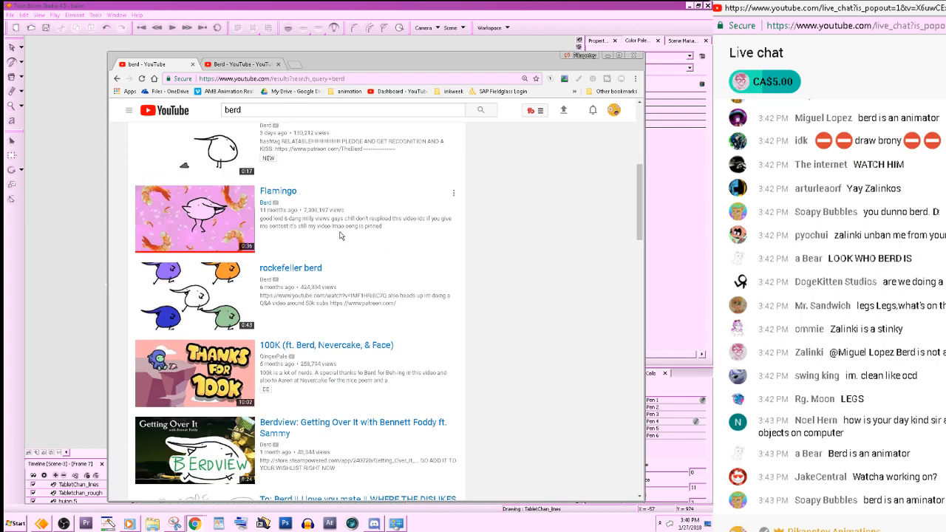
scroll(481, 258, down, 9)
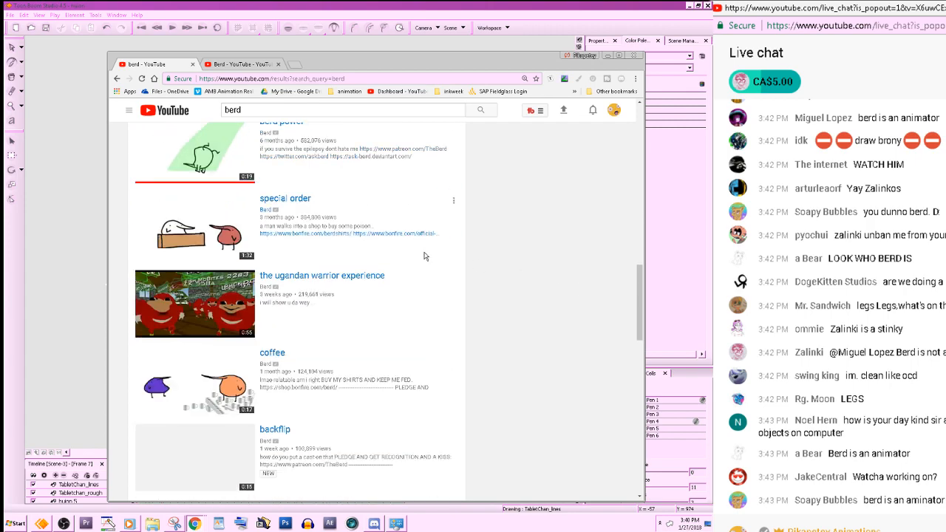
scroll(436, 271, down, 3)
scroll(439, 274, up, 20)
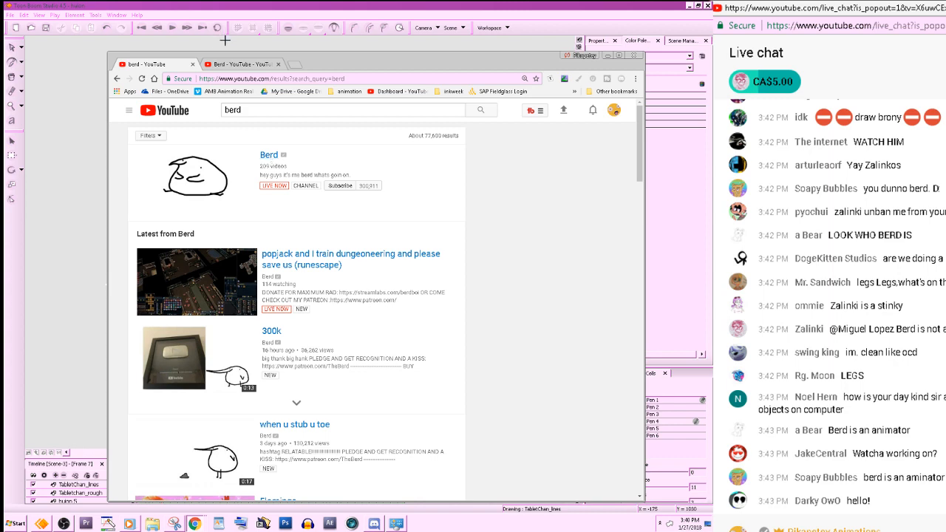
- View the Berd channel's home page and close both YouTube tabs
click(249, 67)
scroll(296, 244, down, 2)
scroll(311, 271, up, 2)
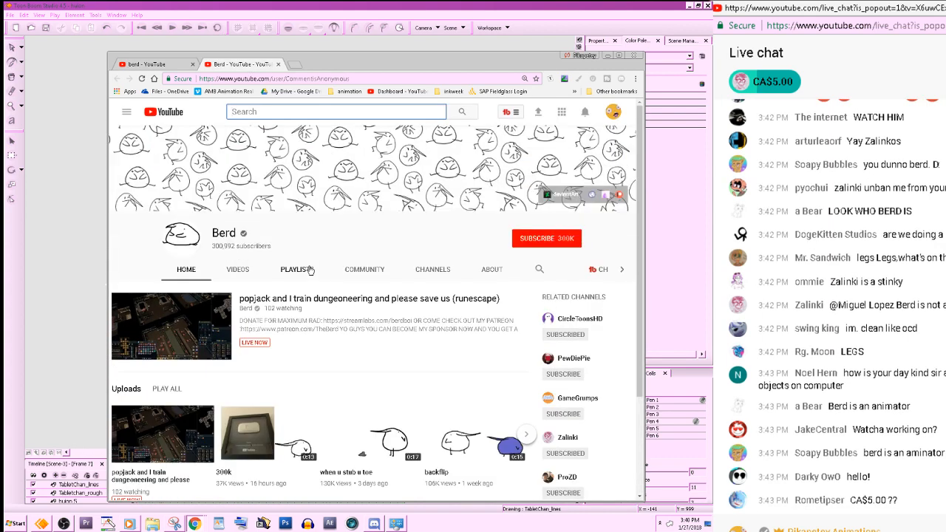
scroll(309, 269, down, 2)
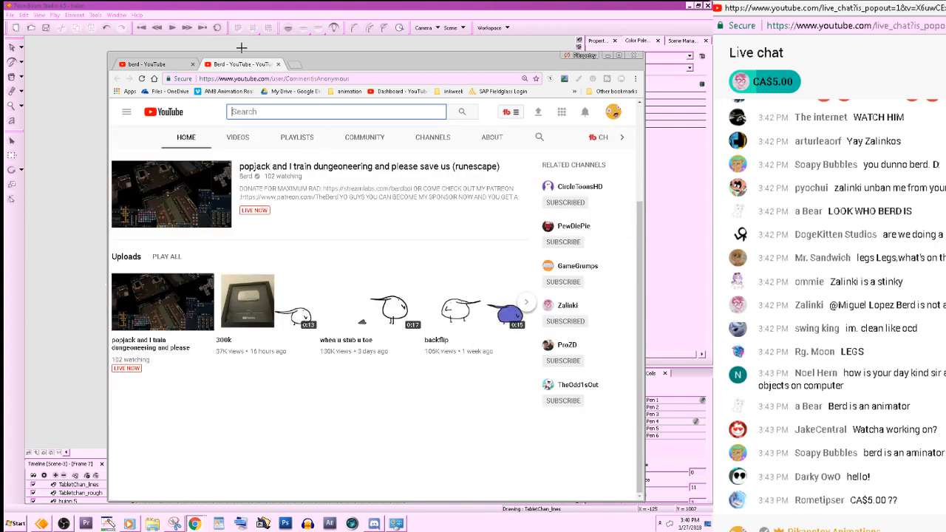
click(278, 65)
click(192, 65)
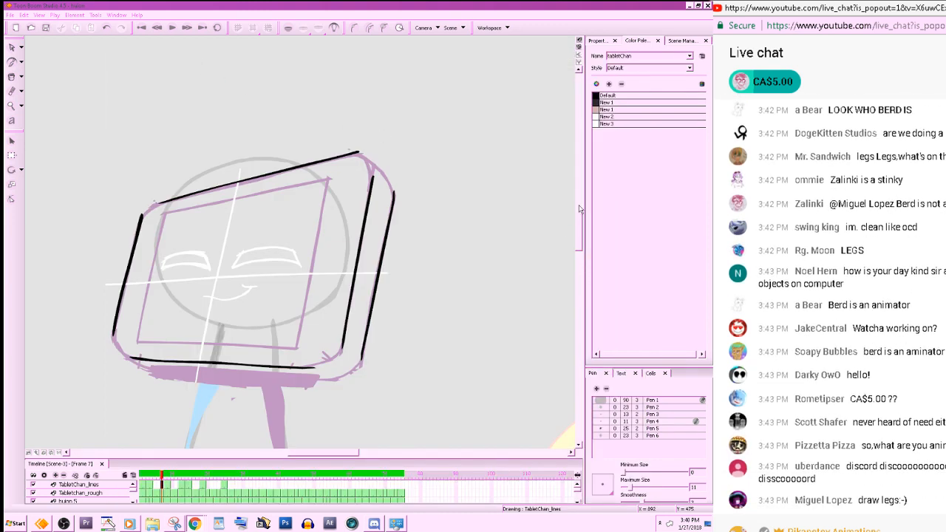
- Ink the outer bottom edge of the tablet on frame 7 along the rough line
click(578, 226)
key(space)
mouse_move(448, 343)
mouse_down()
mouse_move(481, 363)
mouse_move(517, 326)
mouse_move(535, 332)
mouse_up()
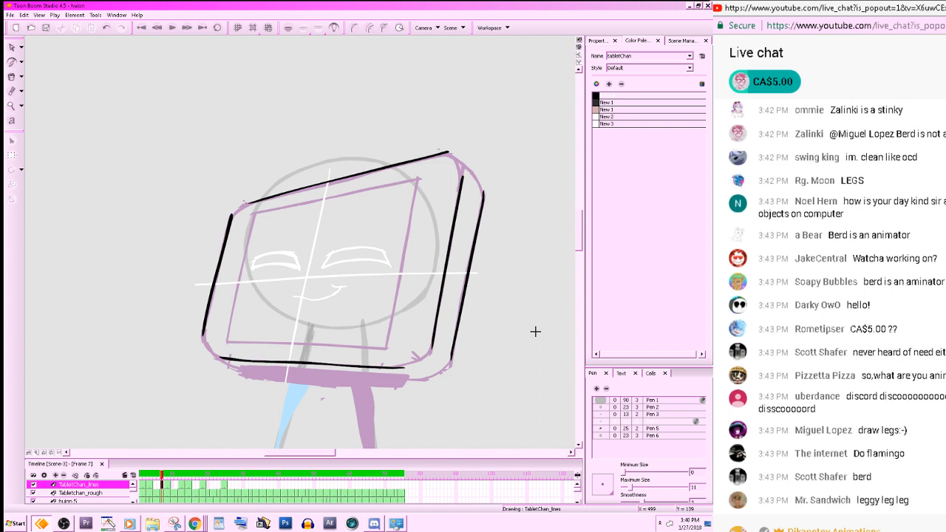
drag(226, 368, 417, 377)
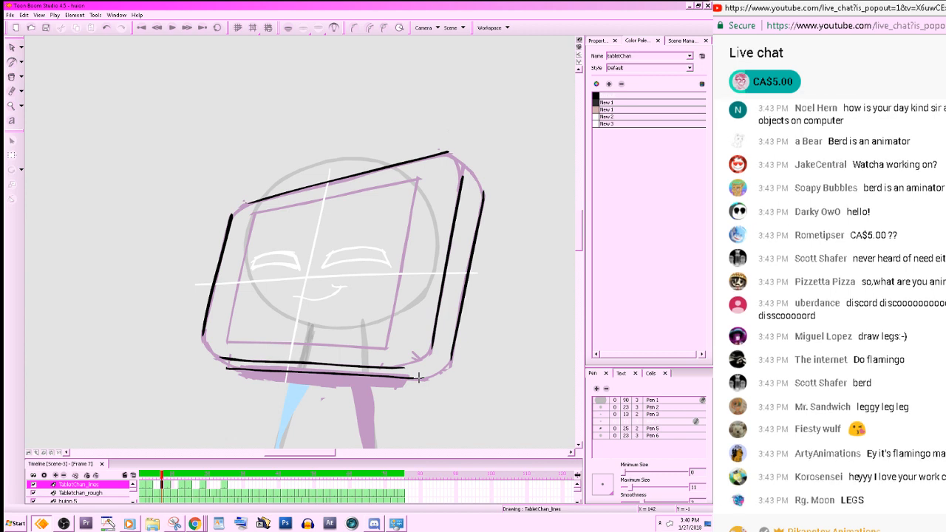
- Ink the rounded corners on the tablet's right side, joining the edges of both the front face and the back
drag(519, 314, 514, 374)
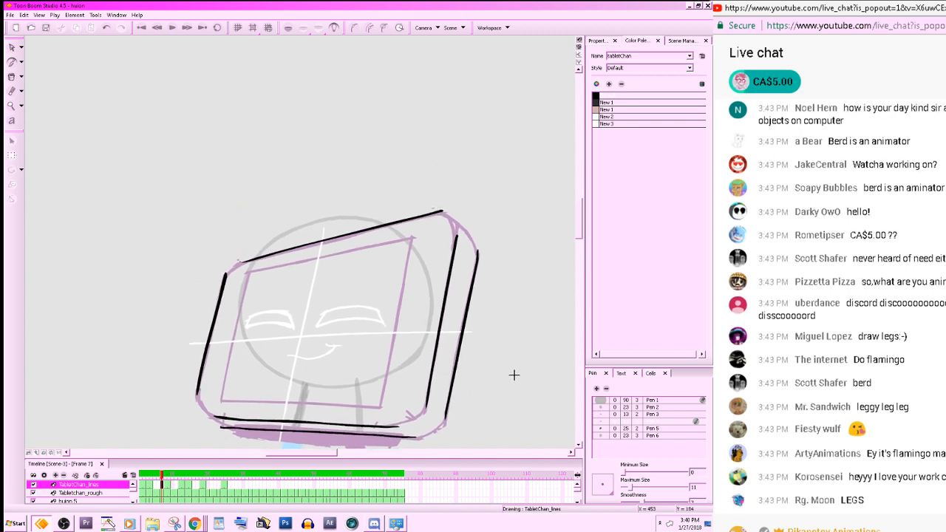
drag(491, 178, 488, 171)
key(alt+e)
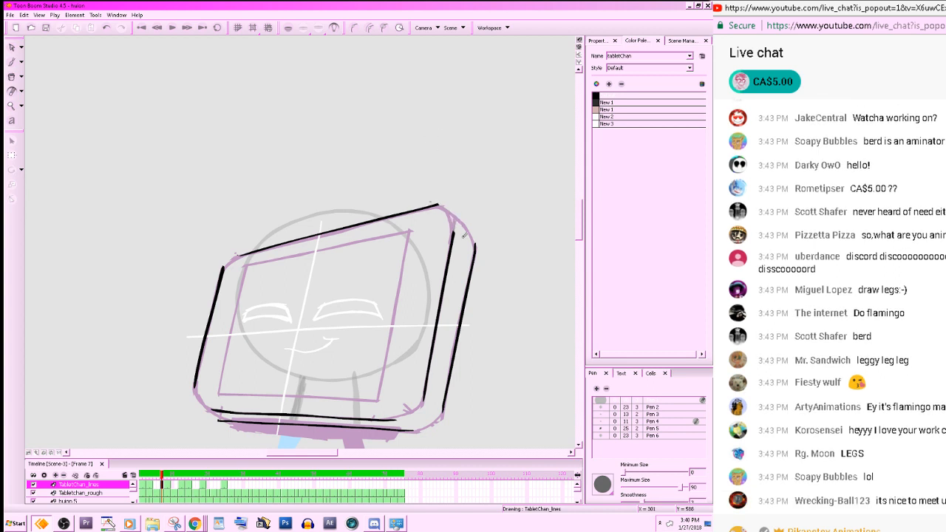
key(alt+b)
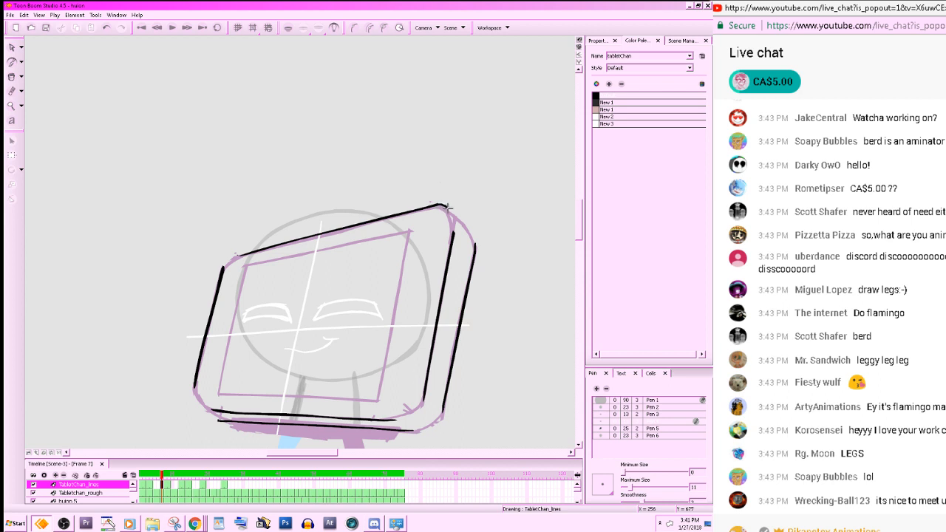
drag(447, 208, 453, 238)
mouse_move(436, 204)
mouse_down()
mouse_move(472, 235)
mouse_move(473, 260)
mouse_move(467, 225)
mouse_move(435, 201)
mouse_up()
key(ctrl+z)
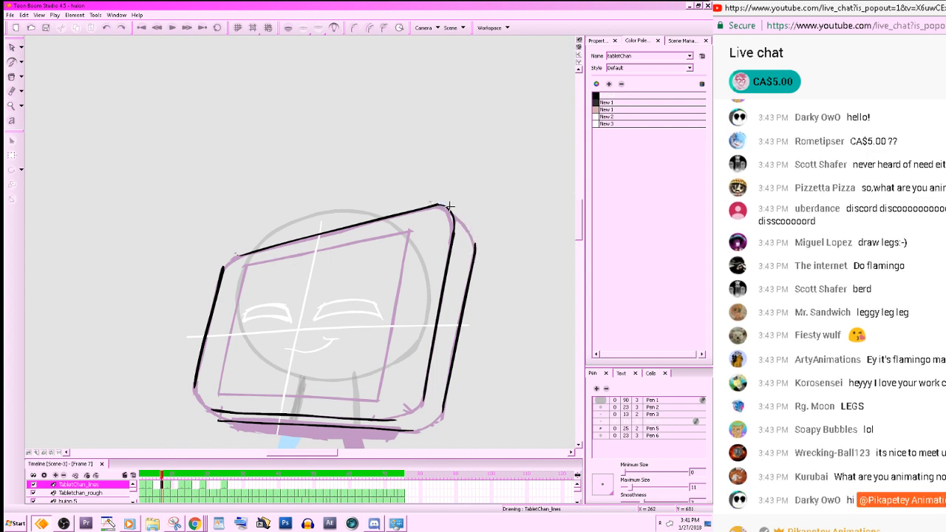
mouse_move(437, 204)
mouse_down()
mouse_move(462, 219)
mouse_move(477, 253)
mouse_up()
mouse_move(454, 396)
mouse_down()
mouse_move(547, 377)
mouse_move(473, 397)
mouse_move(445, 422)
mouse_move(404, 412)
mouse_move(446, 406)
mouse_move(458, 381)
mouse_up()
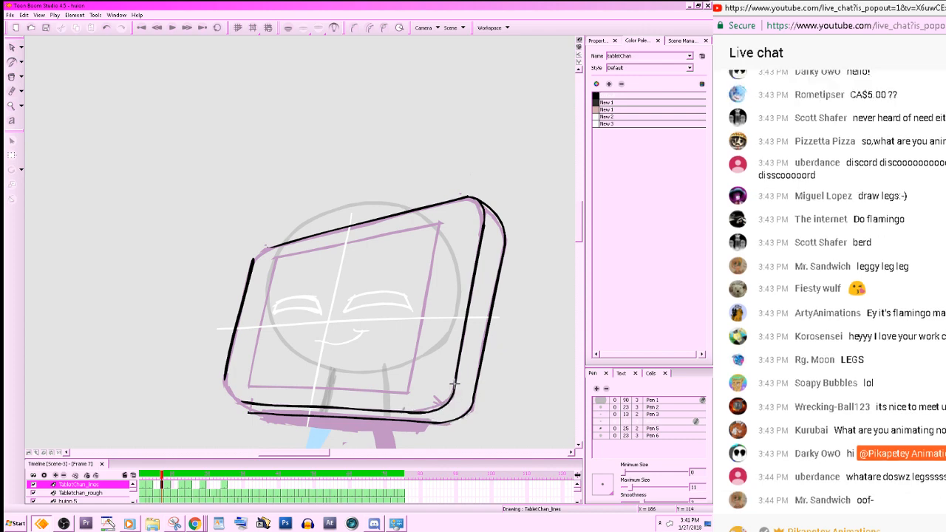
- Flip between frames 3, 7 and 8 to compare the new tablet outline with the finished drawings
key(period)
key(comma)
key(period)
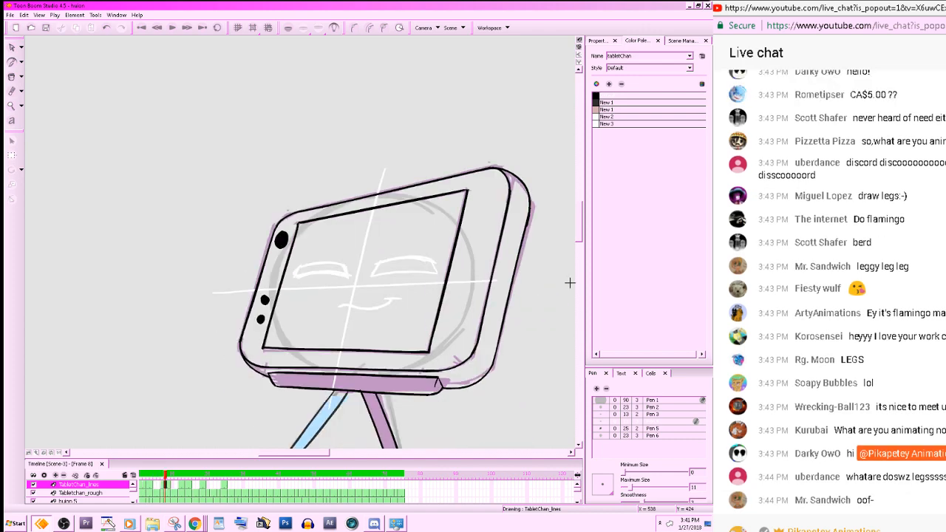
key(comma)
key(period)
key(comma)
key(period)
key(comma)
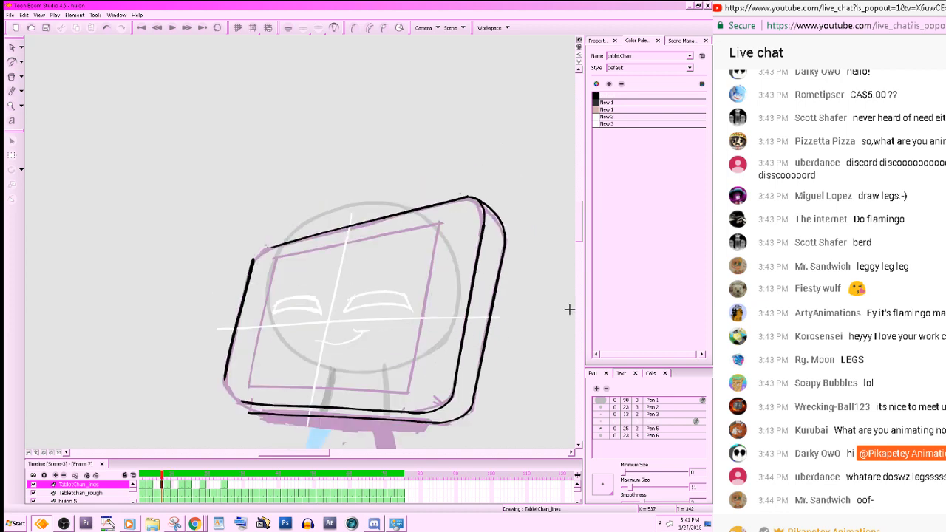
key(comma)
key(comma)
key(comma)
key(comma)
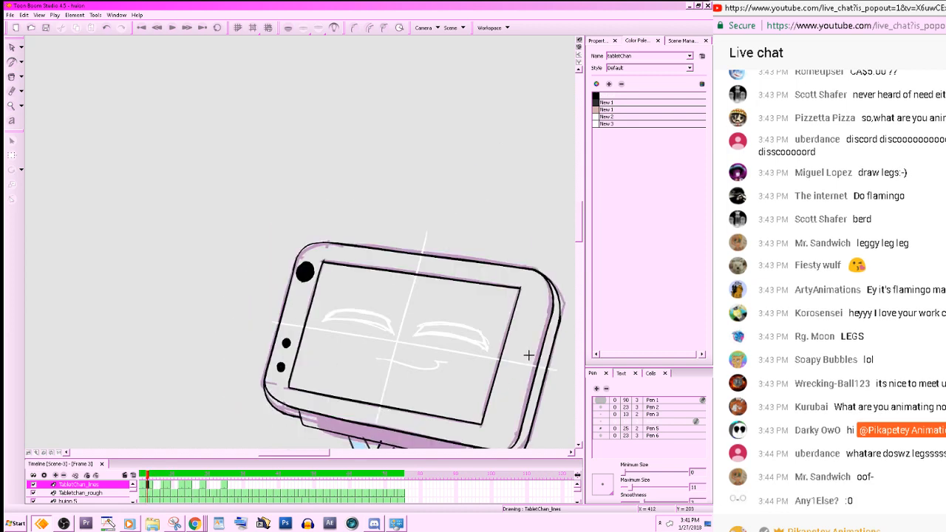
key(period)
key(period)
key(period)
key(period)
key(period)
key(comma)
- Ink the rounded upper-left corner of the tablet outline on frame 7
scroll(529, 355, up, 3)
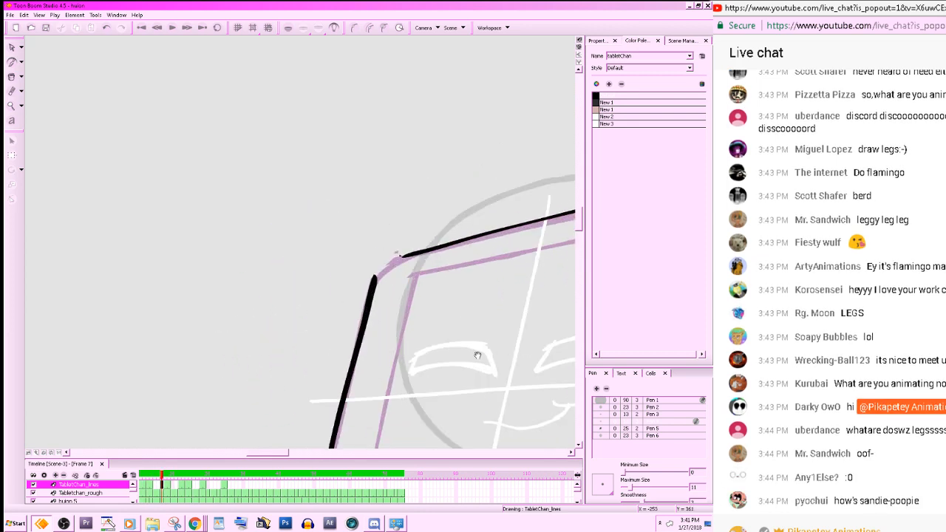
mouse_move(399, 255)
mouse_down()
mouse_move(365, 299)
mouse_move(404, 255)
mouse_move(424, 250)
mouse_up()
scroll(424, 250, down, 5)
scroll(385, 222, right, 3)
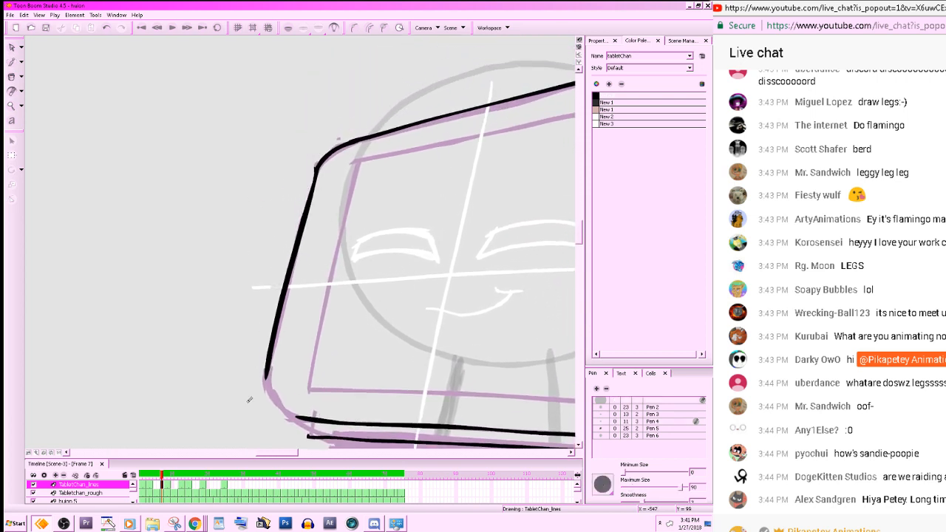
- Redraw the tablet's left edge along the rough and ink its rounded lower-left corners, front and back
key(ctrl+z)
key(ctrl+z)
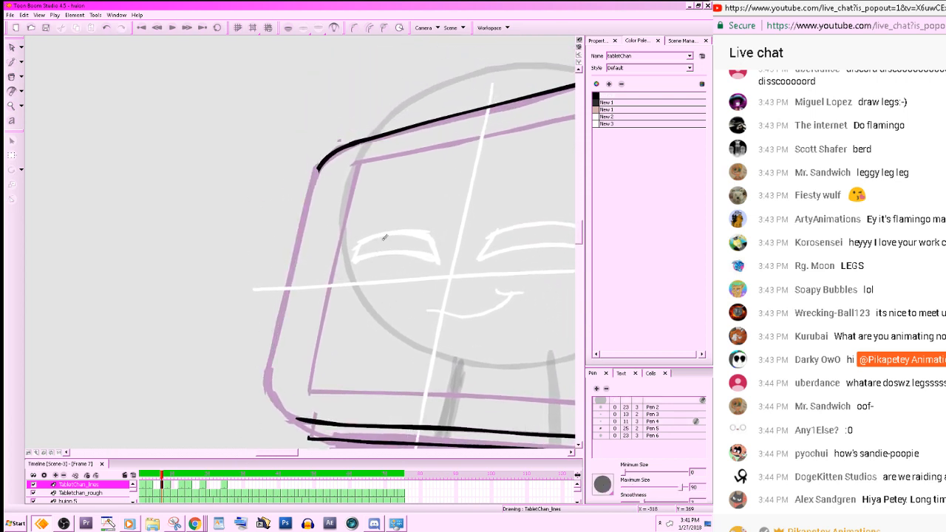
drag(318, 166, 270, 388)
key(ctrl+z)
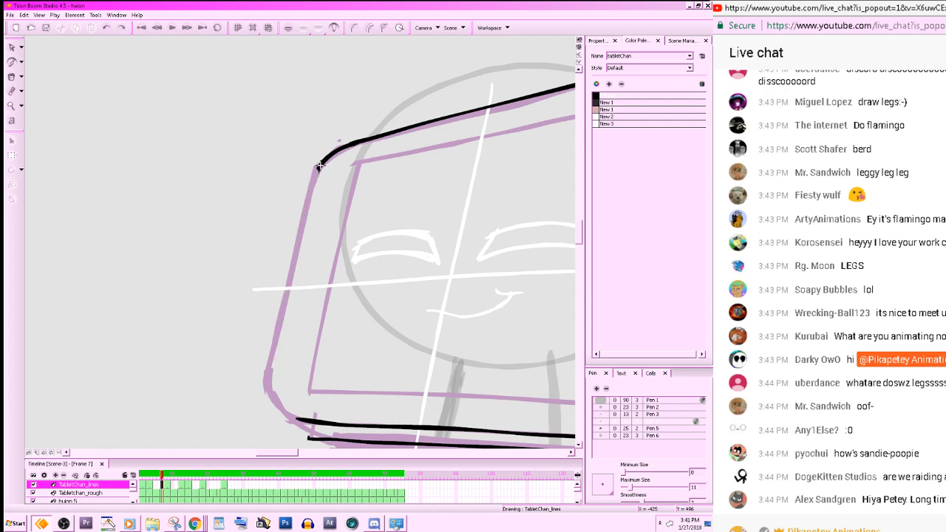
mouse_move(319, 167)
mouse_down()
mouse_move(265, 379)
mouse_move(288, 414)
mouse_move(311, 420)
mouse_move(531, 377)
mouse_move(504, 359)
mouse_up()
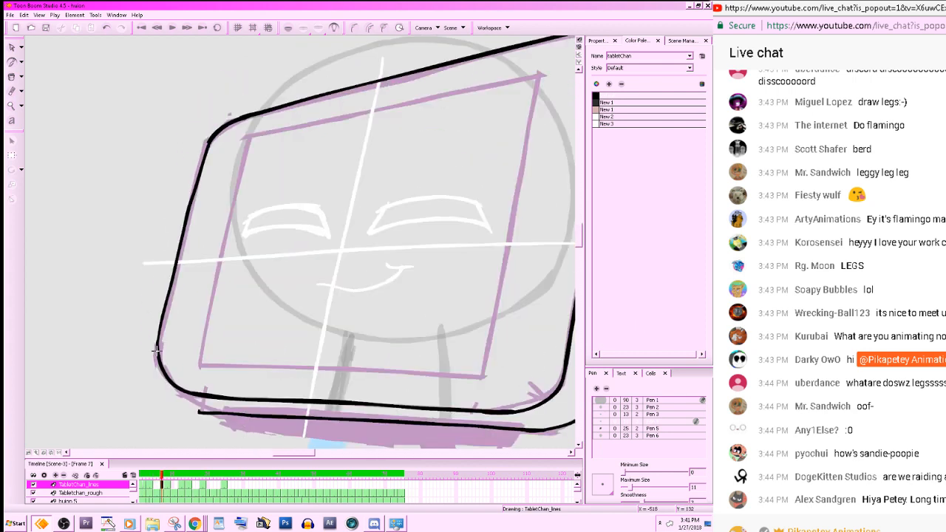
mouse_move(157, 350)
mouse_down()
mouse_move(198, 407)
mouse_move(244, 416)
mouse_up()
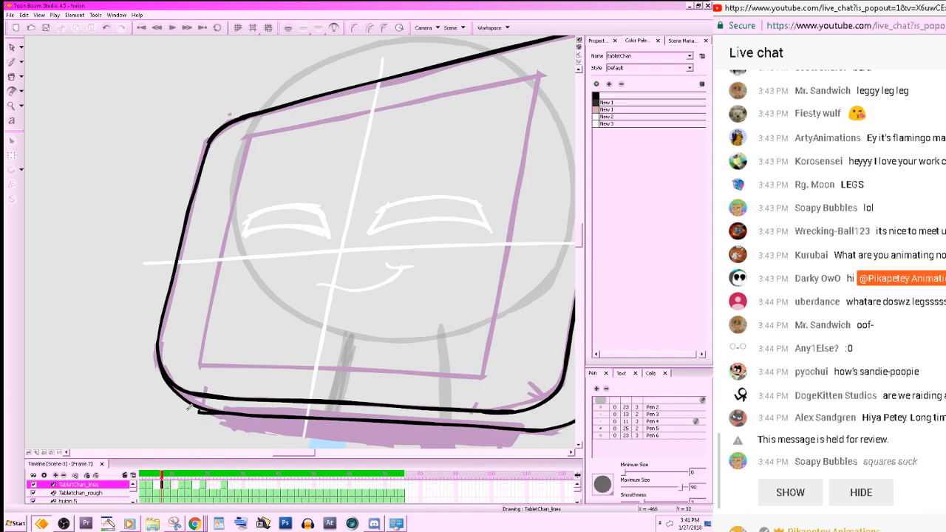
drag(189, 406, 213, 418)
- Flip between frame 3 and frame 7 to check the closed tablet outline
key(shift+m)
key(period)
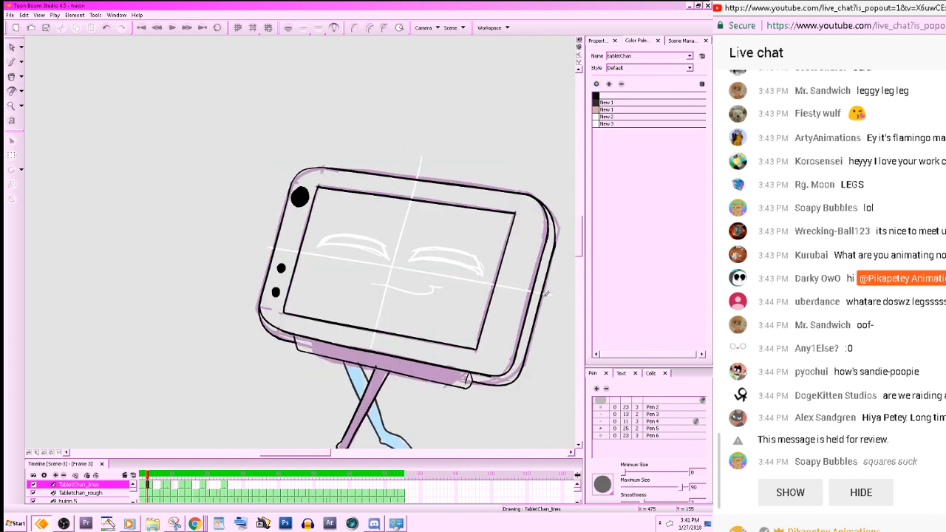
key(comma)
key(period)
key(comma)
key(period)
key(comma)
- Save the project and ink the upper edge of the tablet's inner screen, trimming the overshoot at its corner
drag(487, 305, 520, 281)
drag(473, 341, 525, 378)
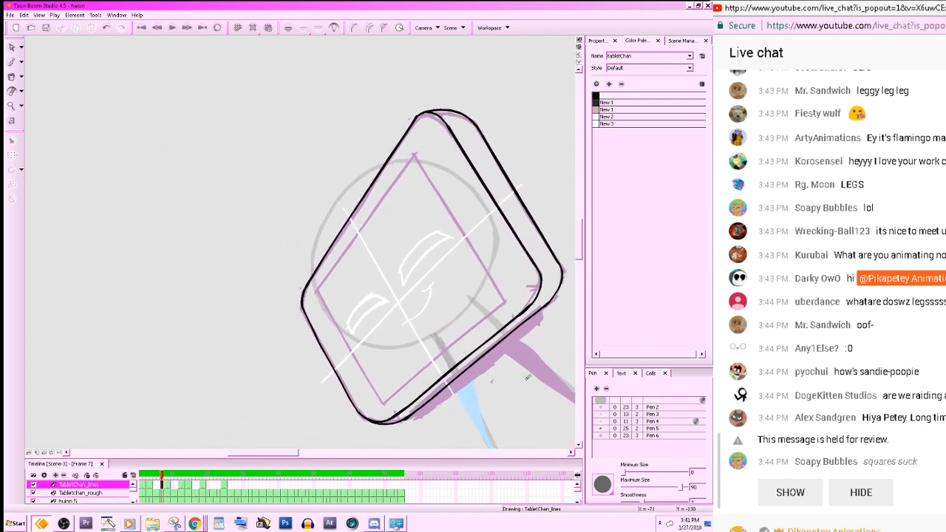
key(ctrl+s)
drag(518, 370, 519, 374)
key(alt+slash)
key(comma)
key(period)
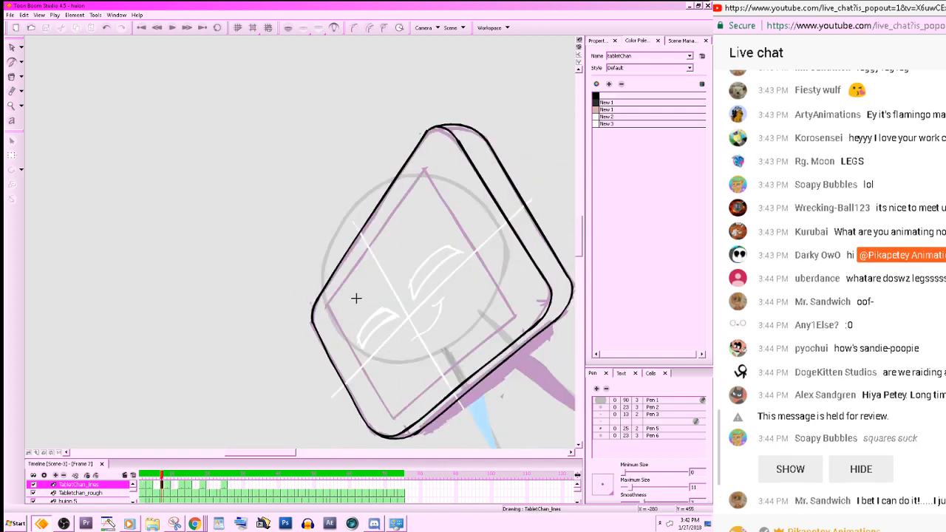
drag(328, 307, 431, 162)
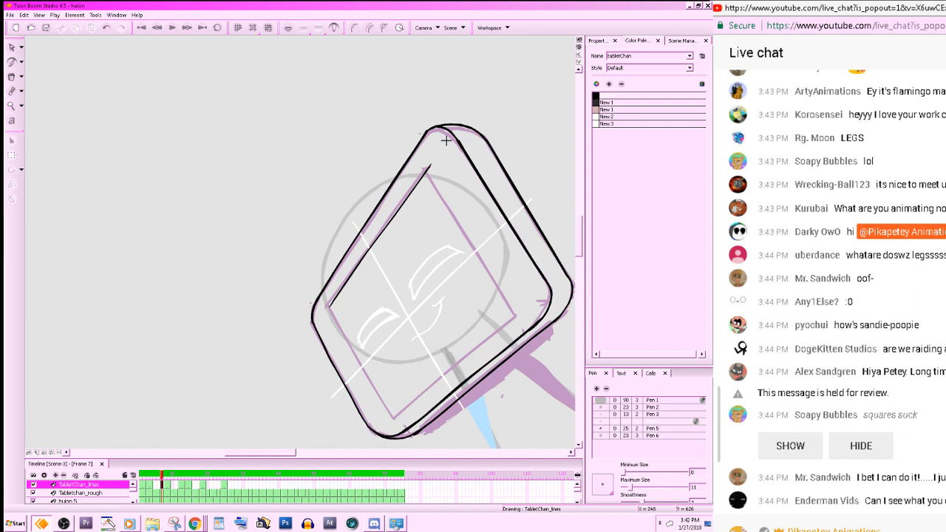
key(alt+slash)
click(131, 523)
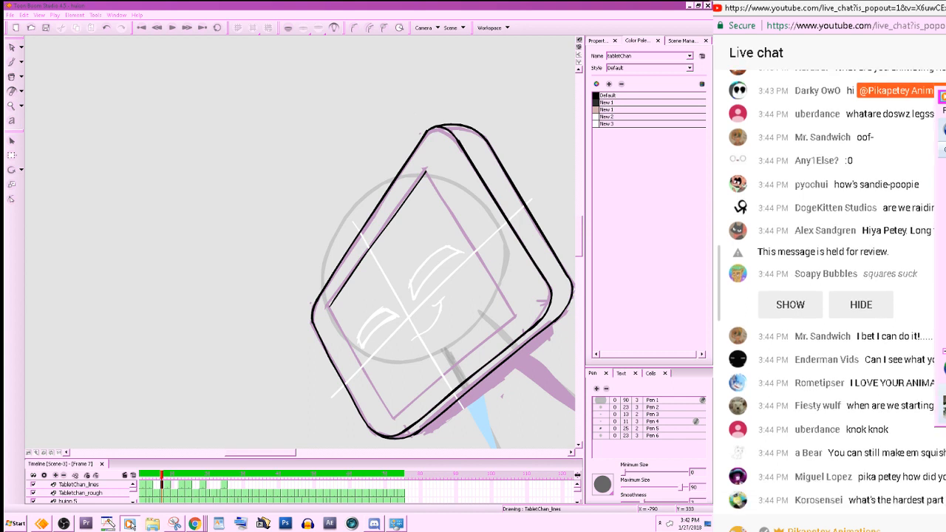
click(131, 523)
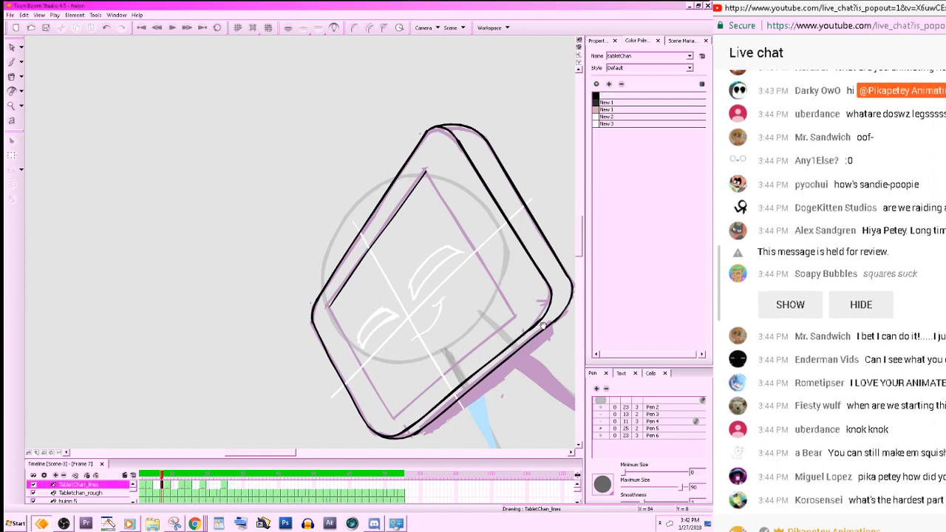
- Try to adjust the inked upper edge of the tablet's screen with the Select tool
drag(543, 325, 516, 310)
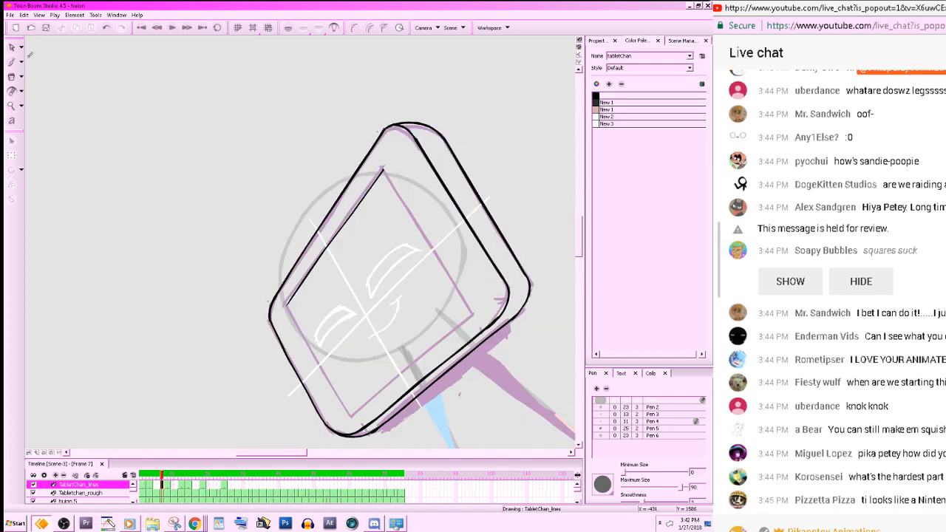
click(12, 46)
mouse_move(262, 306)
mouse_down()
mouse_move(408, 174)
mouse_move(404, 165)
mouse_up()
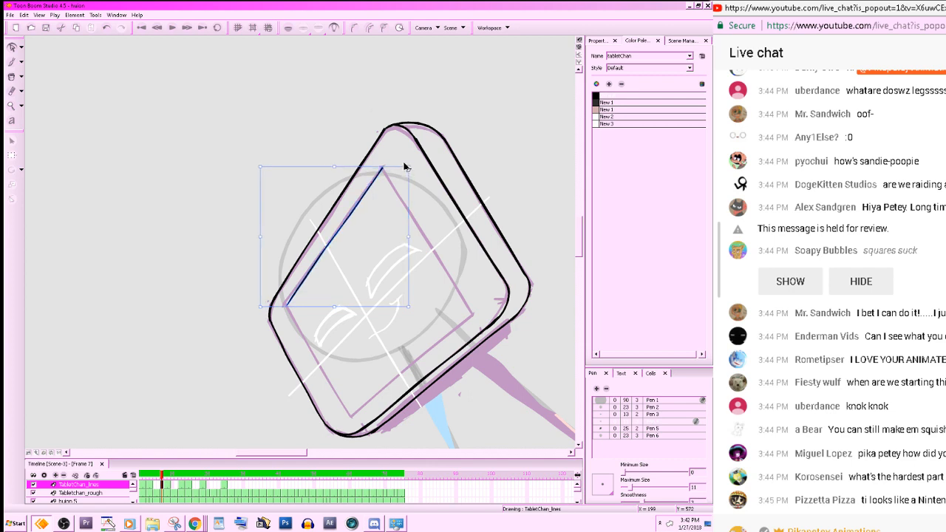
click(330, 329)
- Ink the right edge of the tablet's inner screen along the rough, redoing the stroke until it runs straight
drag(458, 392, 413, 50)
drag(337, 270, 448, 411)
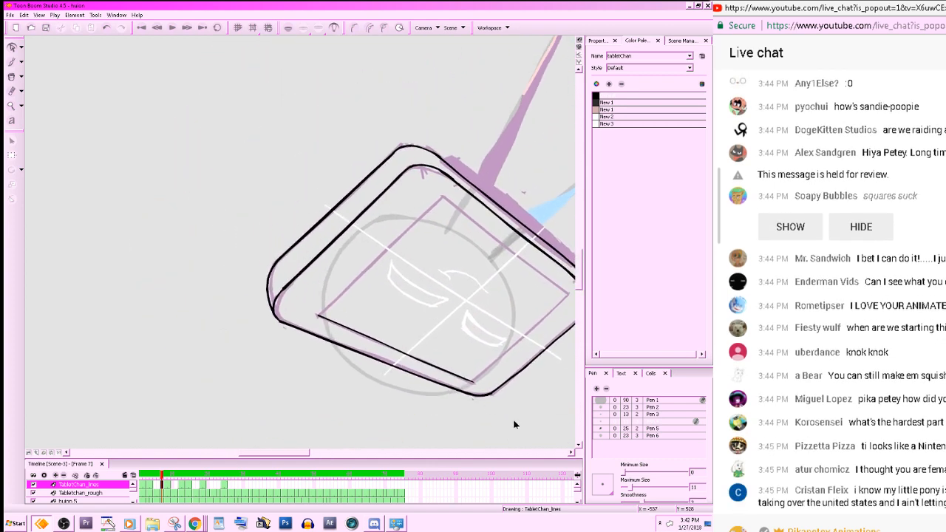
mouse_move(519, 347)
mouse_down()
mouse_move(518, 363)
mouse_move(499, 371)
mouse_move(502, 386)
mouse_move(501, 373)
mouse_move(545, 342)
mouse_move(531, 355)
mouse_up()
key(alt+backslash)
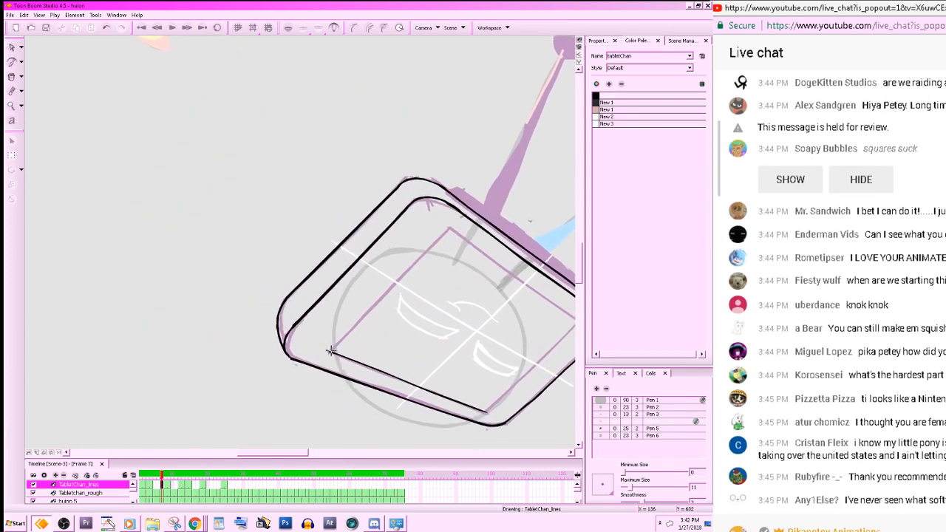
mouse_move(332, 351)
mouse_down()
mouse_move(445, 228)
mouse_move(336, 347)
mouse_up()
key(ctrl+z)
key(ctrl+z)
drag(447, 230, 325, 353)
key(ctrl+z)
drag(447, 230, 329, 349)
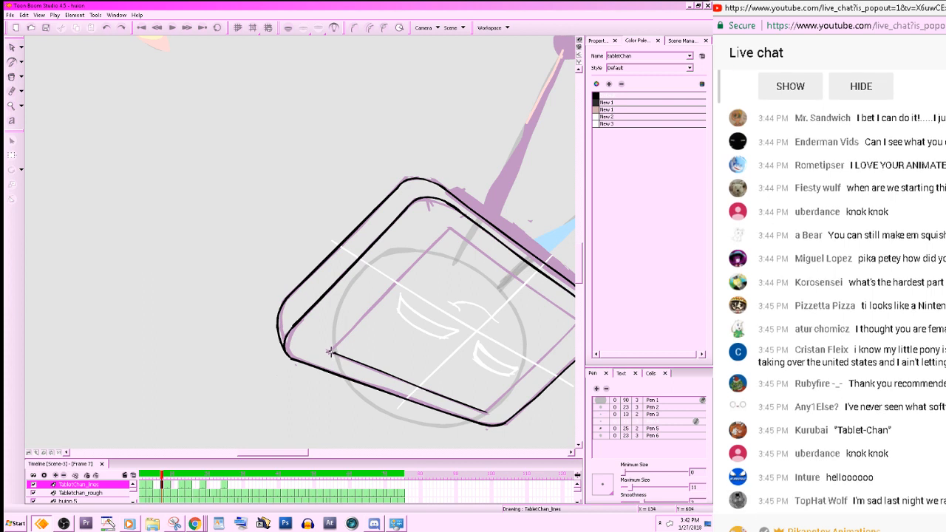
drag(330, 352, 449, 225)
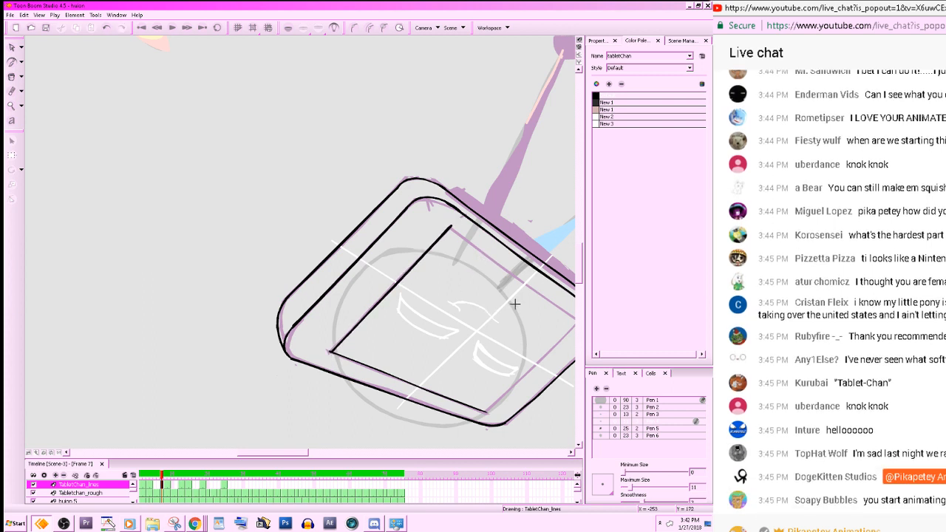
- Ink the lower edge of the tablet's inner screen as a straight line along the purple rough
drag(517, 305, 430, 314)
drag(423, 360, 383, 59)
drag(458, 131, 480, 266)
key(alt+e)
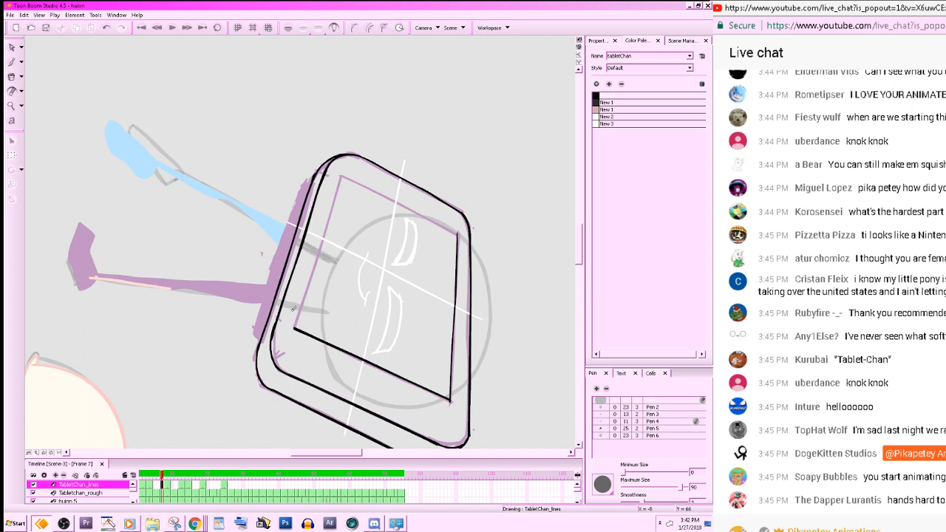
key(alt+x)
drag(295, 321, 339, 175)
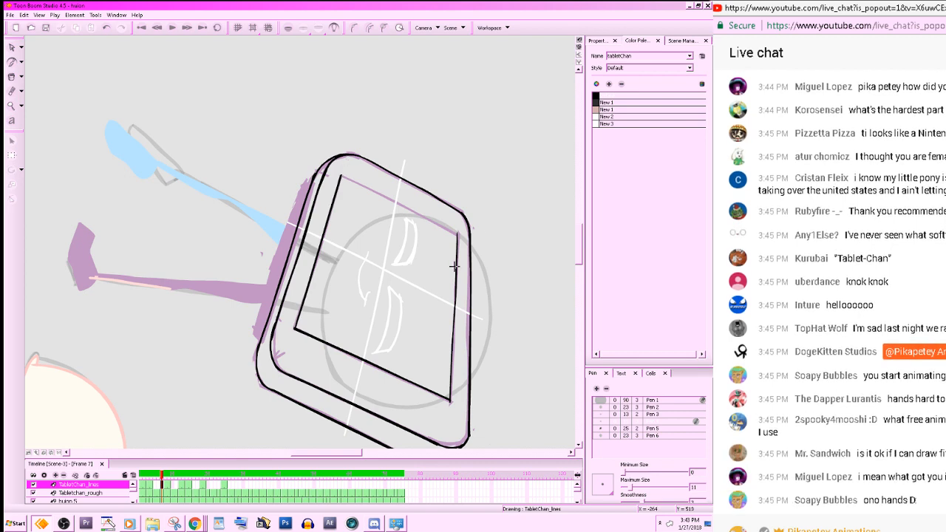
- Ink the left edge of the inner screen to close its outline, and reset the canvas rotation
drag(493, 276, 372, 131)
drag(452, 194, 525, 367)
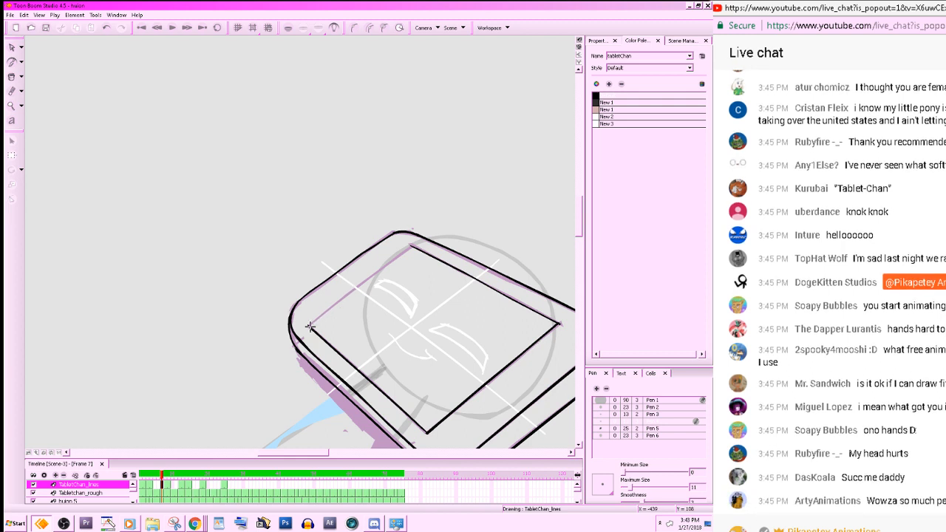
drag(309, 326, 411, 244)
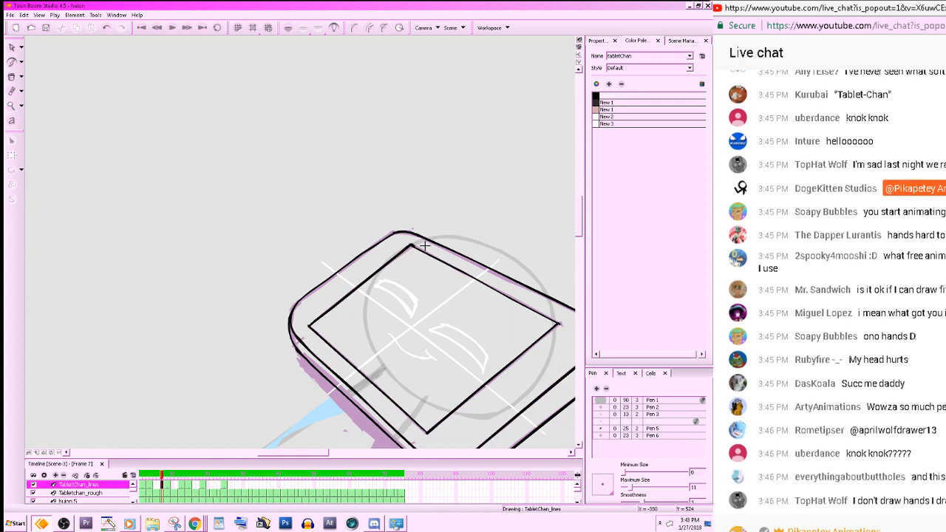
click(57, 454)
drag(497, 262, 420, 328)
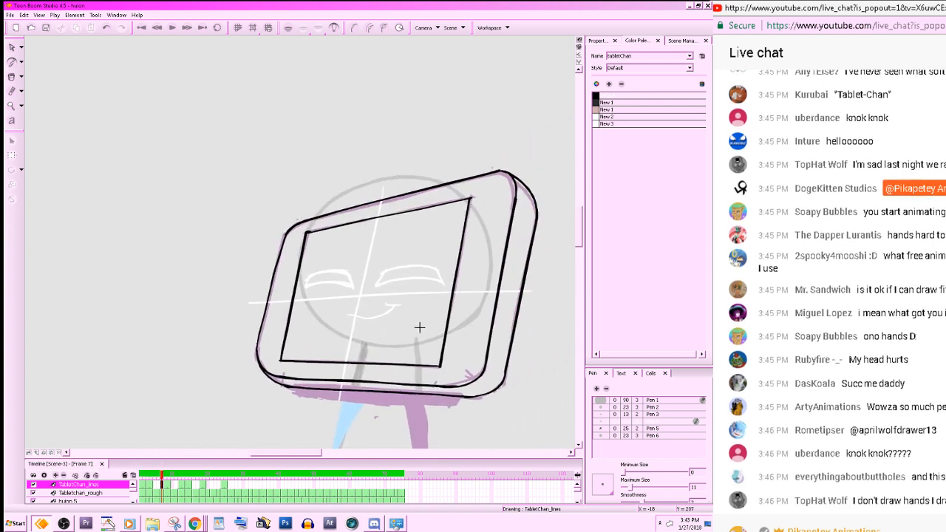
- Flip through the frames around frame 7 to compare the tablet outline with the neighbouring inked drawings
click(139, 525)
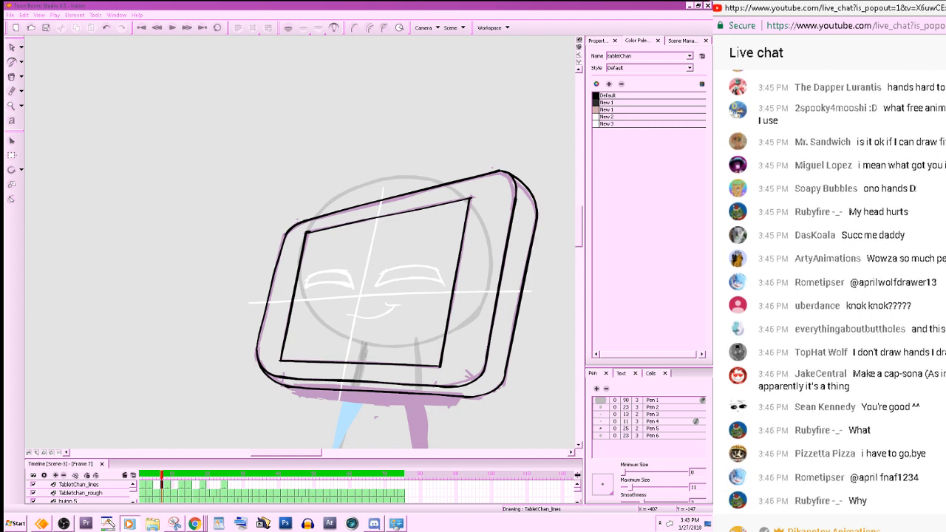
click(581, 231)
drag(529, 352, 515, 273)
drag(522, 374, 482, 247)
key(comma)
key(comma)
key(comma)
key(comma)
key(period)
key(period)
key(period)
key(period)
key(period)
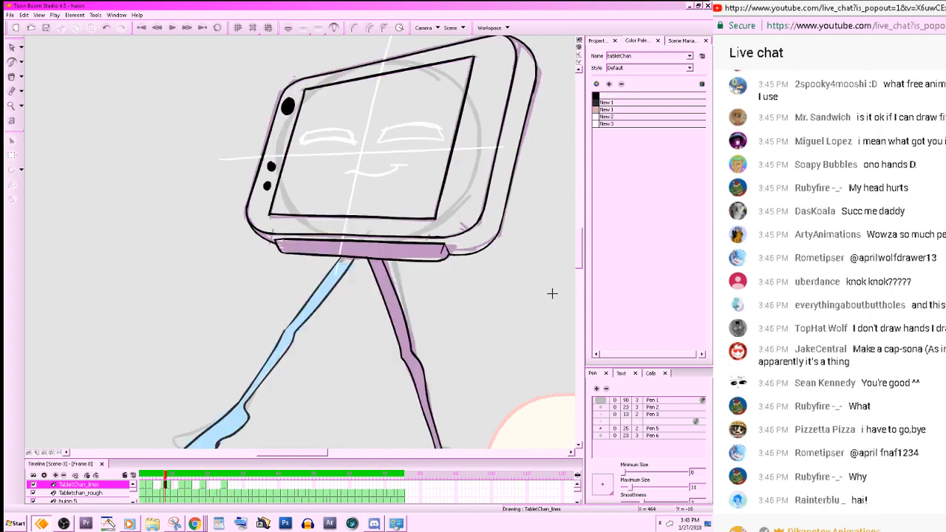
key(comma)
- Pick the dark New 1 colour and ink the lower edge of the base bar under the tablet, using frame 3 as reference
click(595, 102)
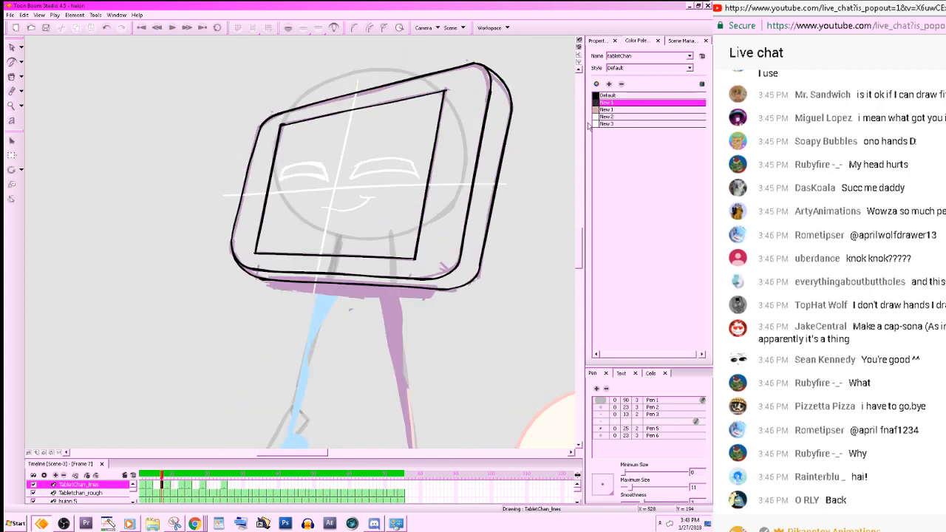
drag(517, 325, 521, 356)
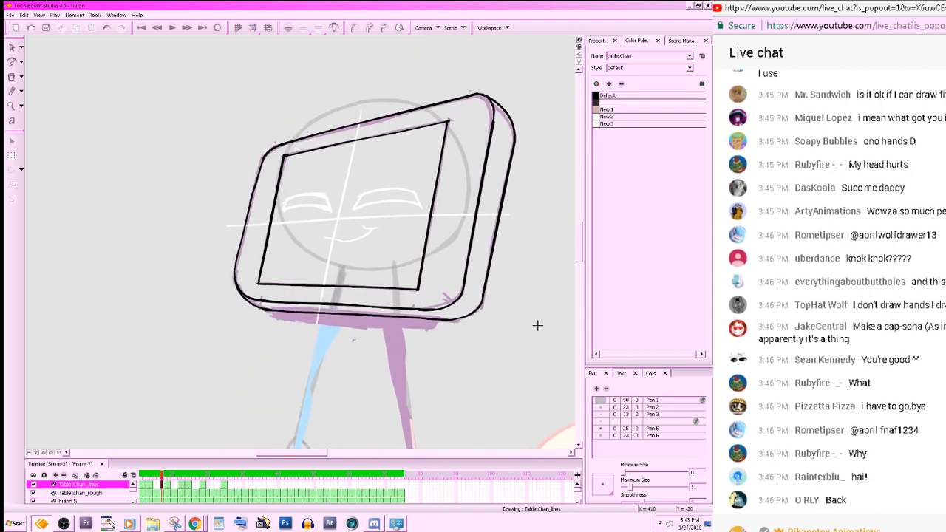
key(period)
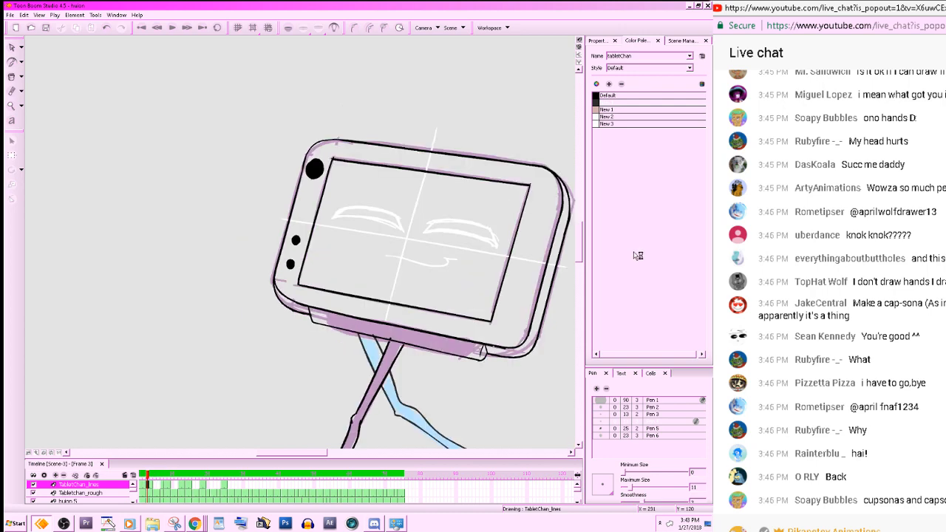
key(comma)
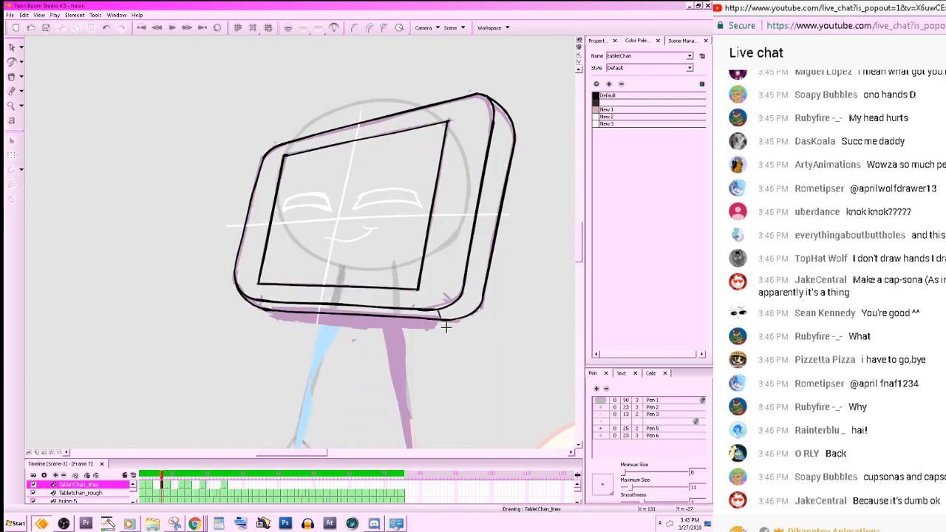
key(period)
key(comma)
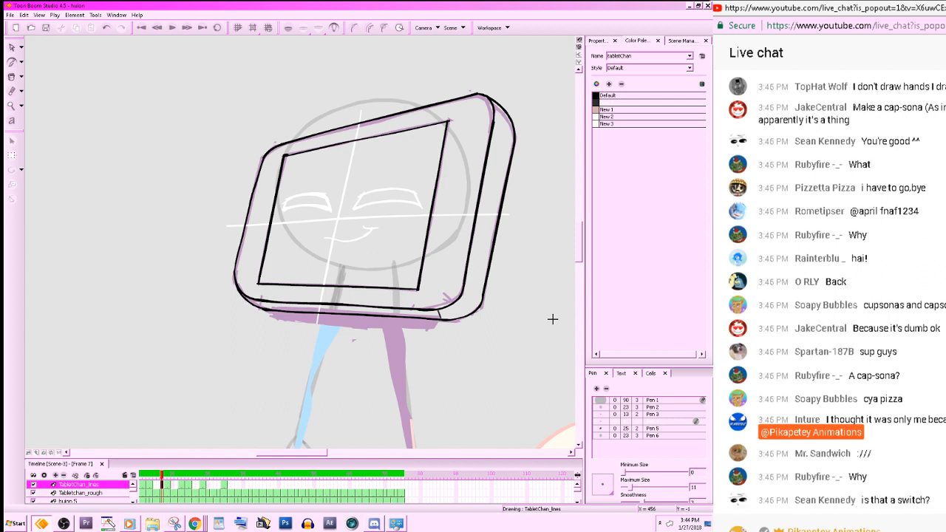
mouse_move(274, 318)
mouse_down()
mouse_move(429, 329)
mouse_move(436, 320)
mouse_up()
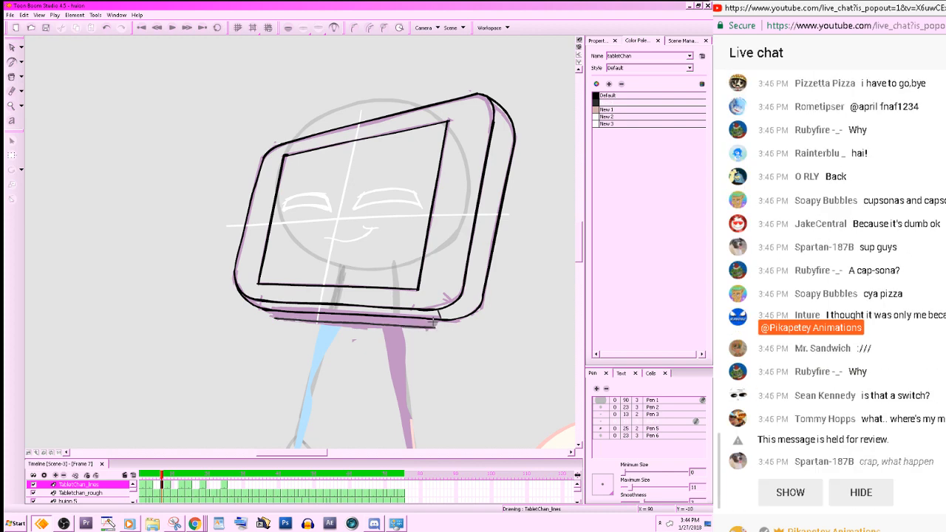
- Ink the short right and left ends of the base bar, redoing the right end stroke
key(alt+e)
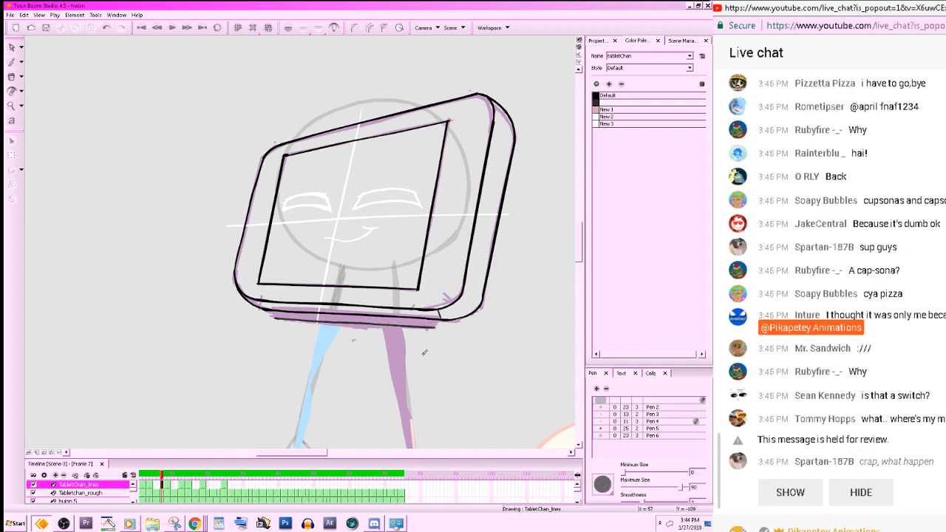
drag(466, 356, 492, 376)
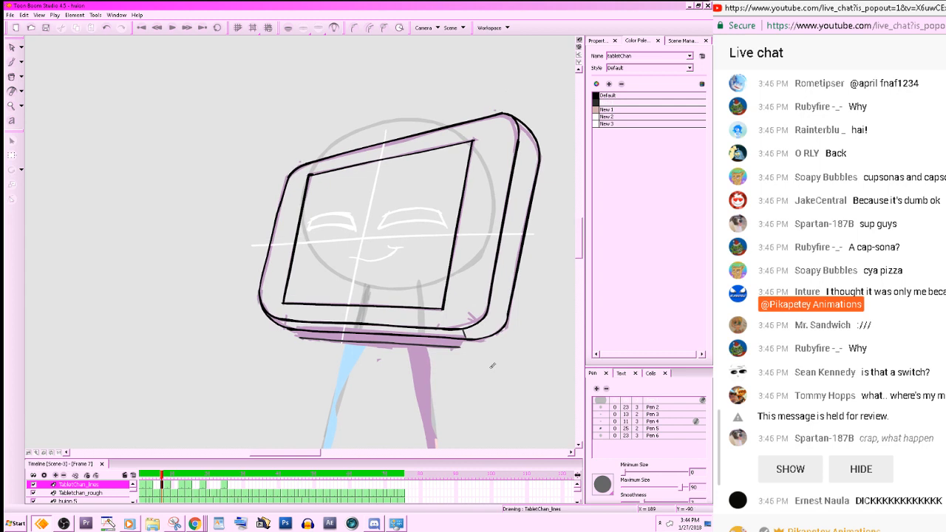
key(alt+b)
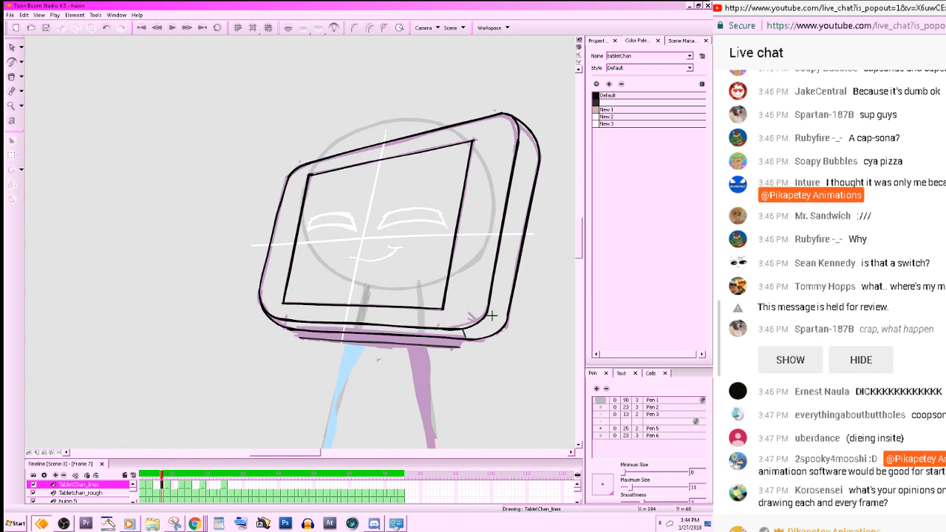
drag(464, 333, 457, 348)
key(ctrl+z)
drag(467, 382, 485, 388)
key(.)
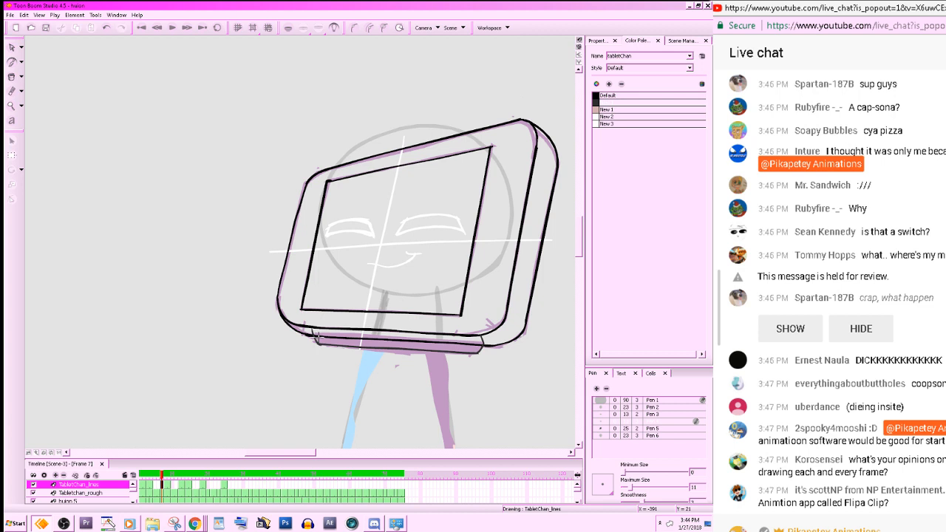
drag(306, 326, 329, 346)
- Set the New 1 line colour to dark grey, RGB 83, 79, 79, and redraw the base bar's left end against frame 3
double_click(595, 103)
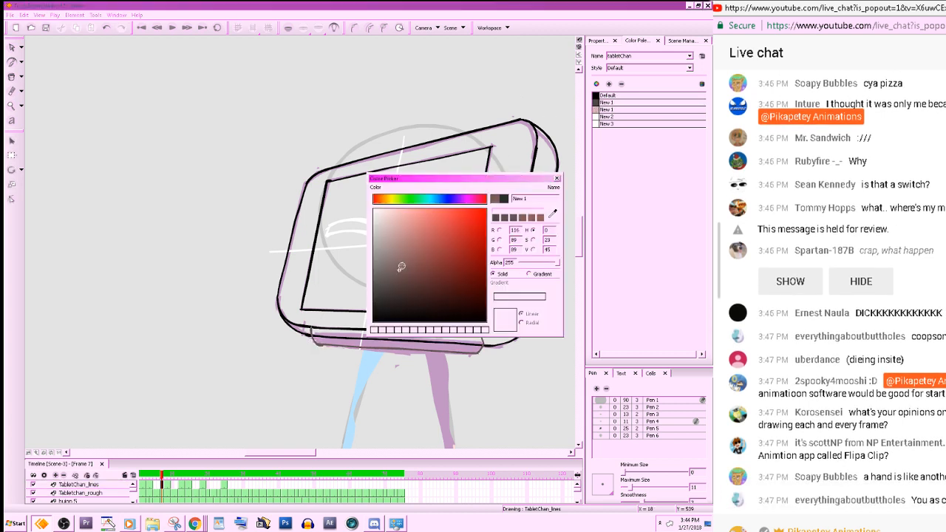
click(558, 179)
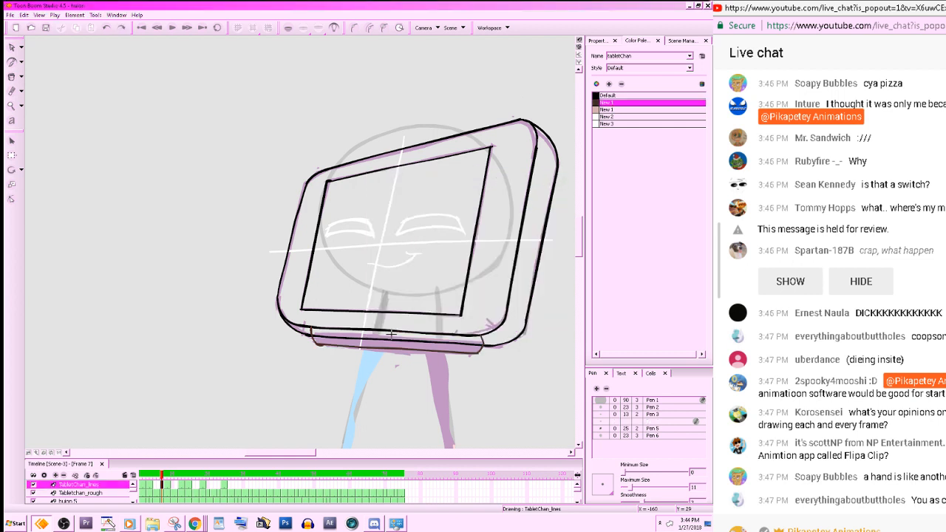
double_click(601, 103)
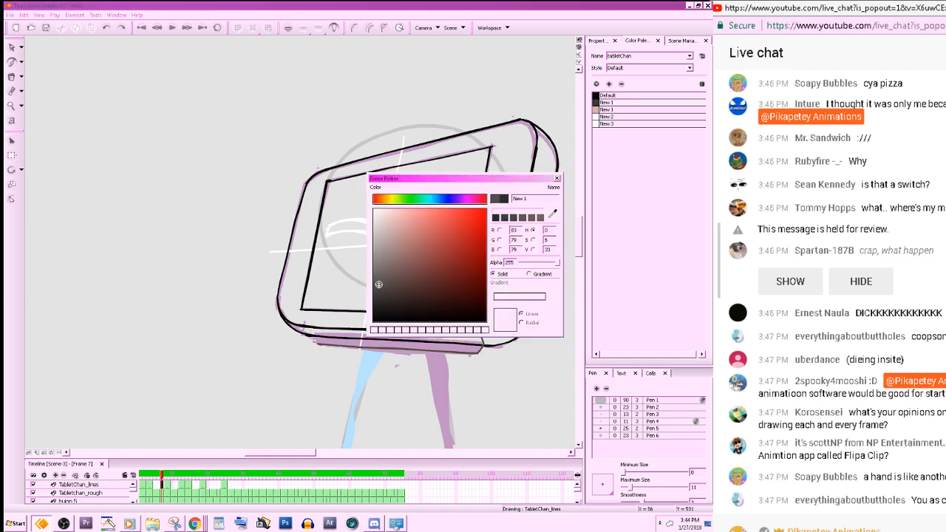
click(557, 179)
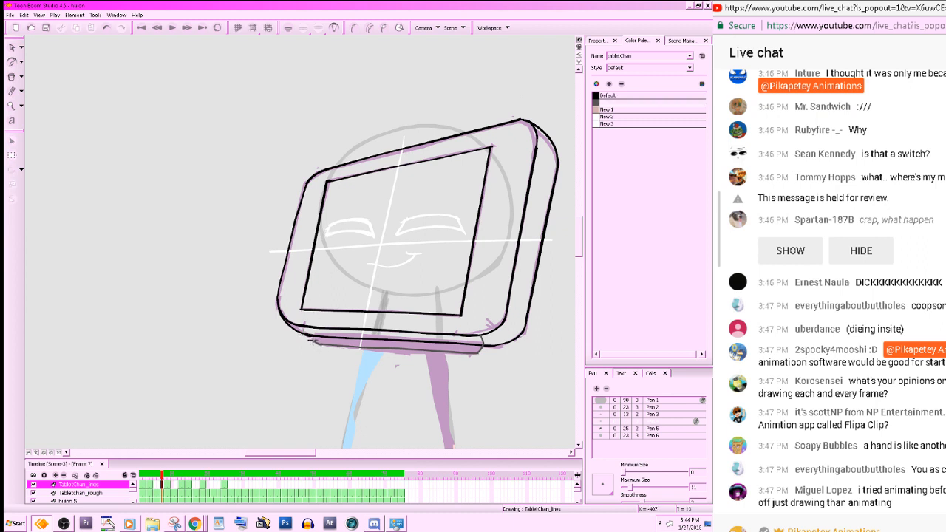
key(period)
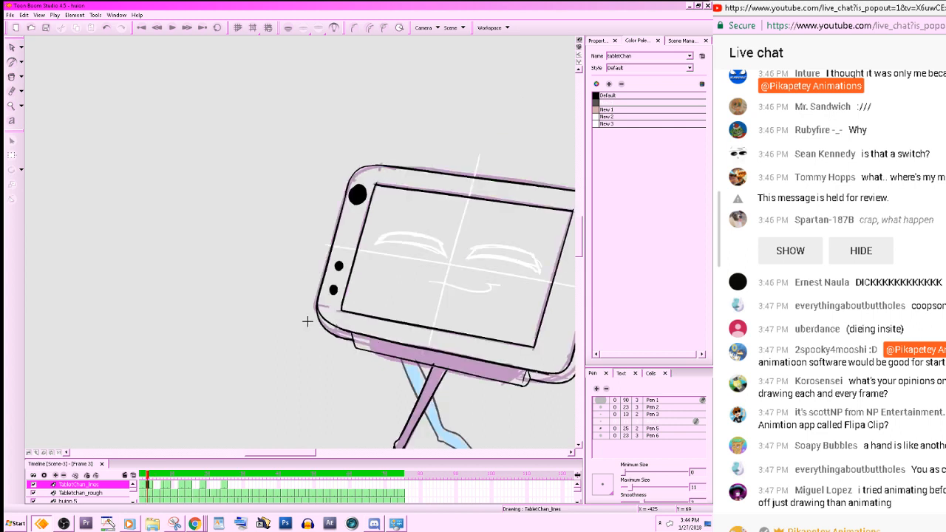
key(comma)
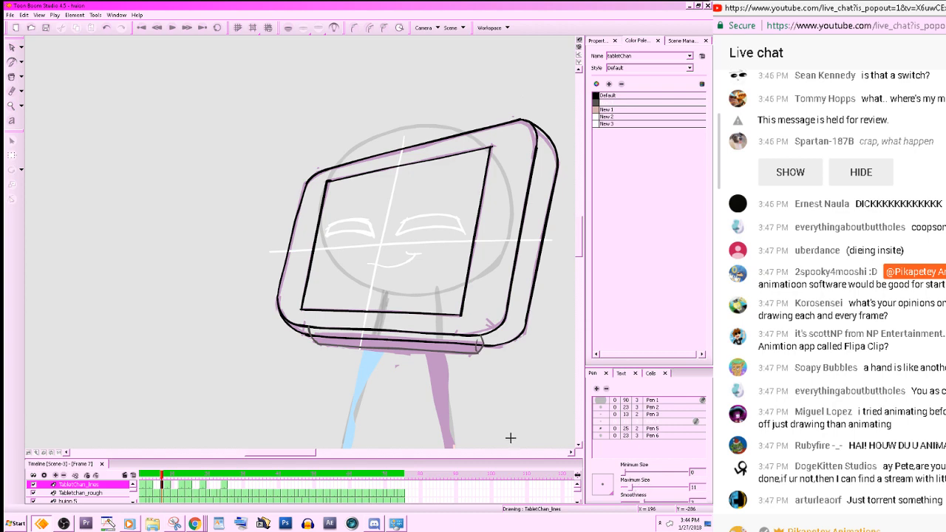
- Open Wacom Tablet Properties and show the Grip Pen settings for the TBS application
click(19, 524)
click(18, 524)
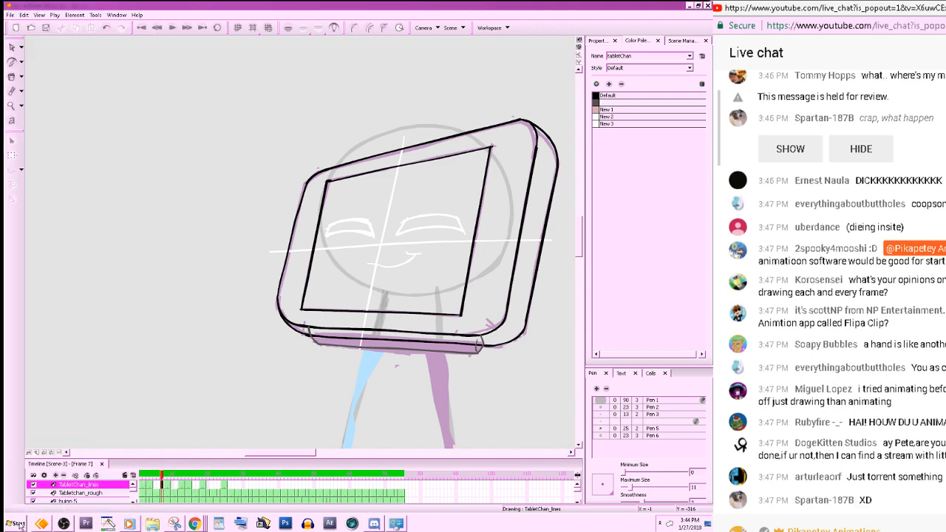
click(19, 525)
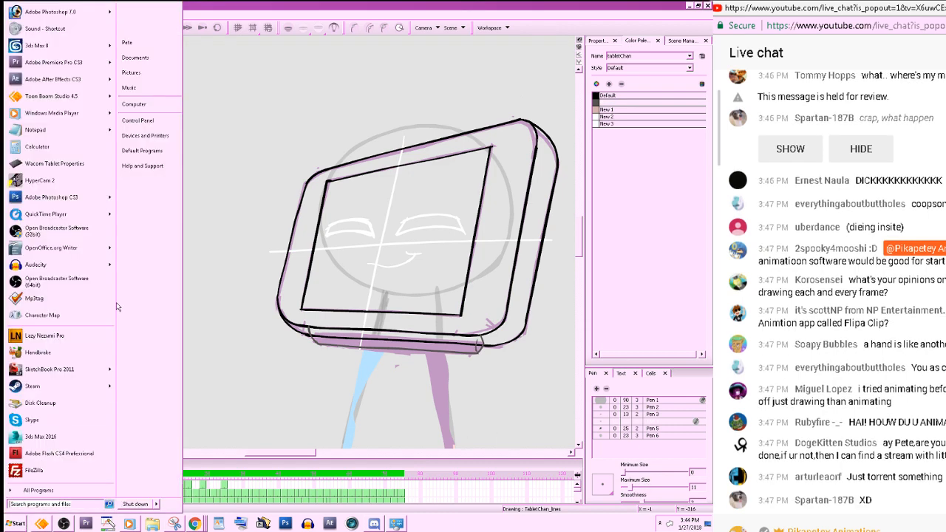
click(80, 165)
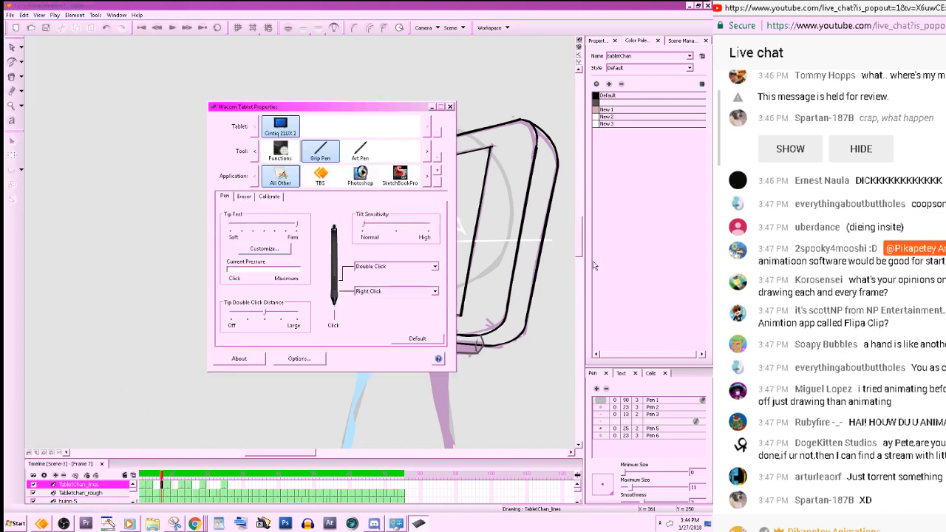
click(322, 174)
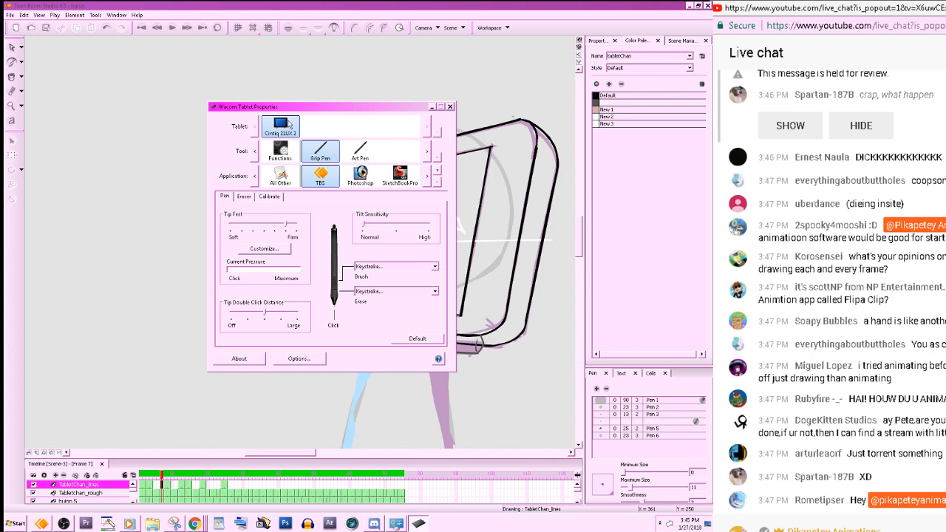
- Raise the click threshold slightly in the pen's pressure profile, test it with a stroke, and accept the change
click(273, 250)
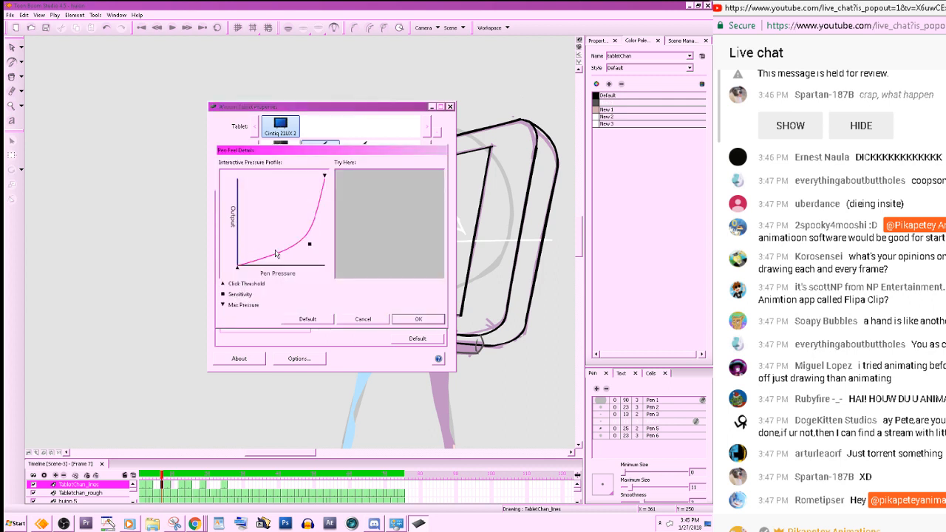
drag(238, 271, 247, 273)
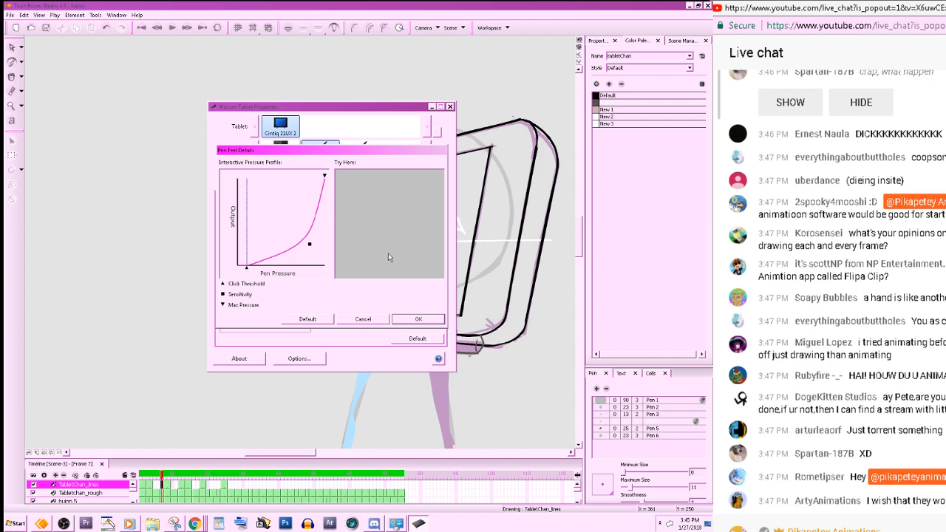
drag(398, 256, 412, 268)
click(418, 319)
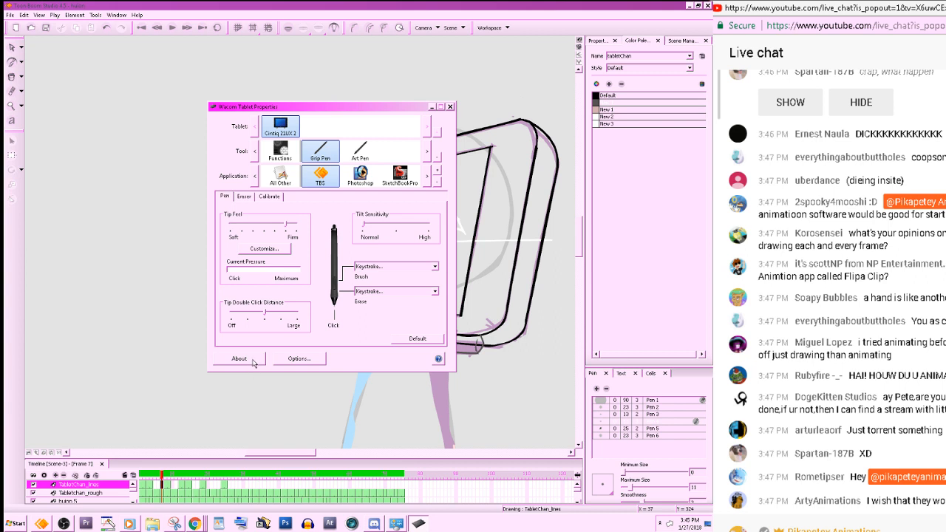
click(450, 107)
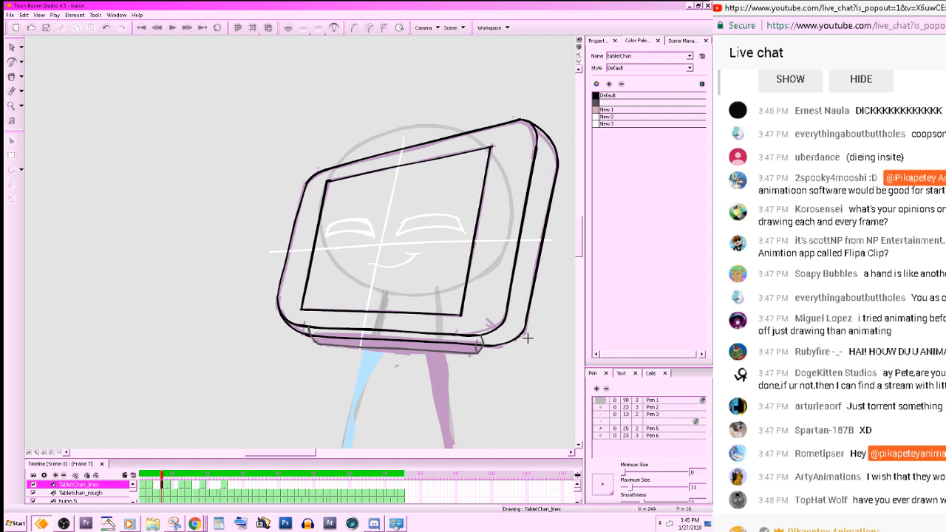
- Flip through the frames around frame 7 to compare the inked tablet and base bar with the neighbouring drawings
scroll(528, 332, down, 5)
key(comma)
key(comma)
key(comma)
key(comma)
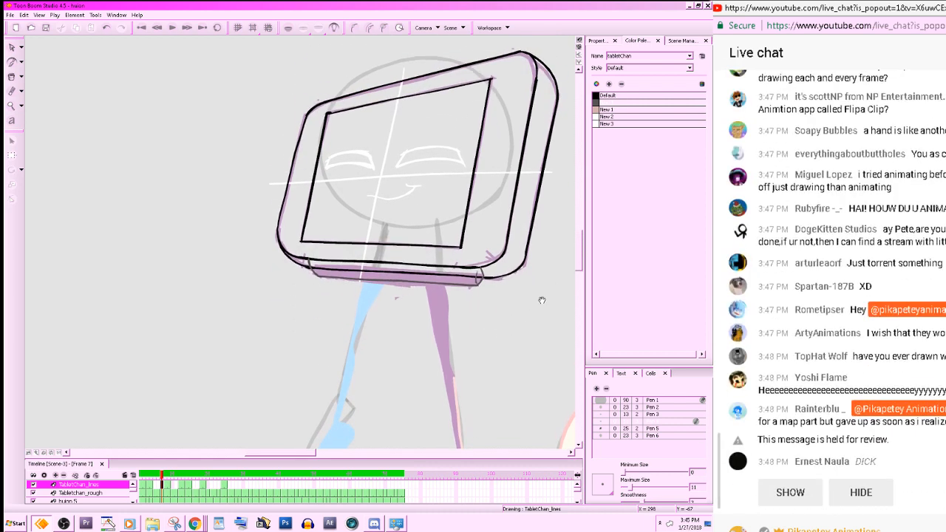
key(period)
key(period)
key(period)
key(period)
key(comma)
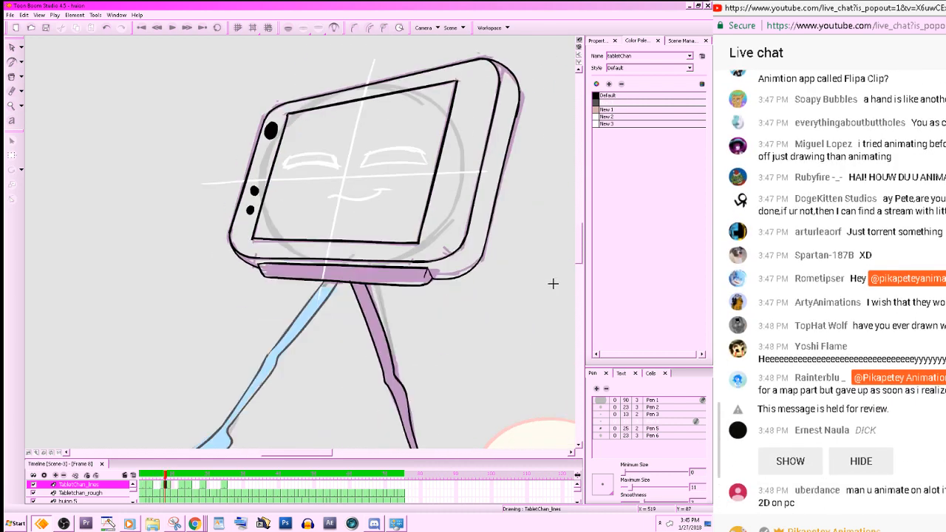
key(period)
- Examine the character's legs and feet on frame 7 by flipping through the neighbouring walk frames
scroll(518, 310, down, 4)
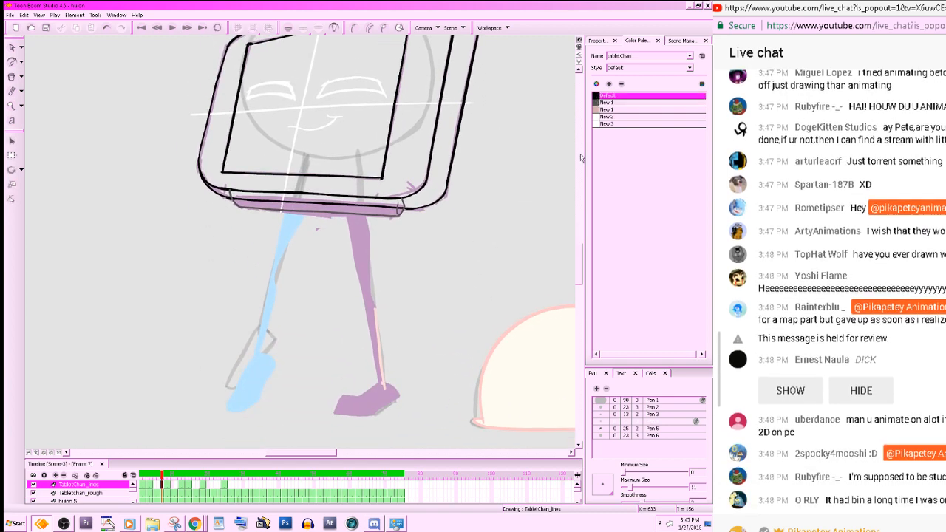
key(comma)
key(comma)
key(comma)
key(comma)
key(period)
key(period)
key(period)
key(period)
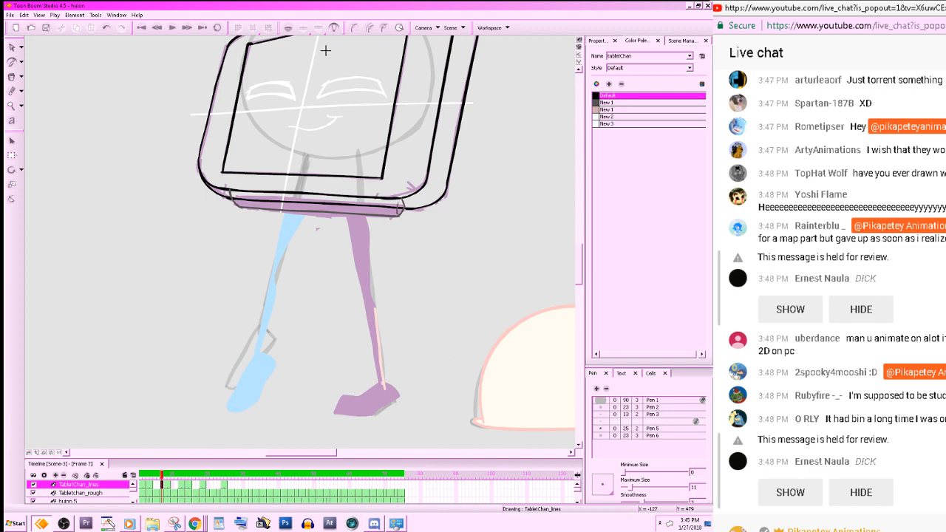
- Compare the leg and foot poses on frames 3 and 7 by flipping repeatedly between the walk drawings
key(comma)
key(comma)
key(comma)
key(comma)
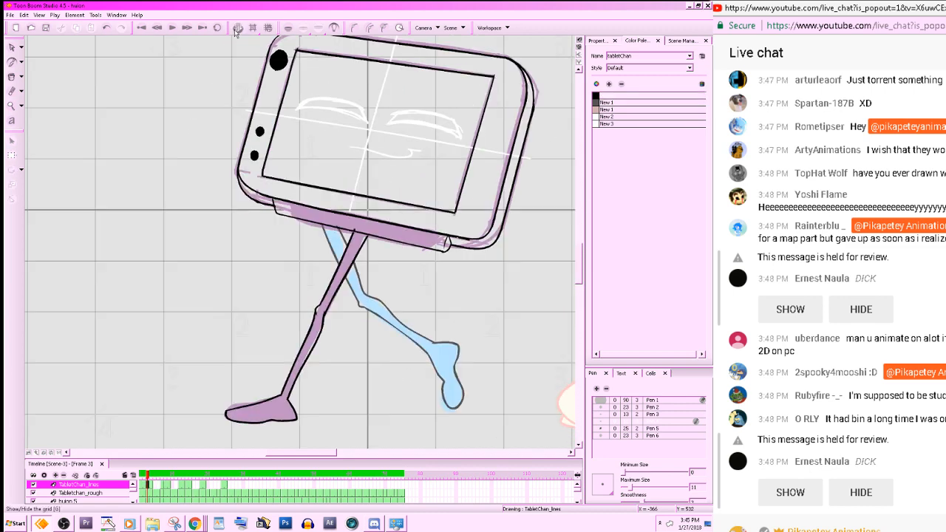
key(period)
key(period)
key(period)
key(period)
key(comma)
key(comma)
key(comma)
key(comma)
key(period)
key(period)
key(period)
key(period)
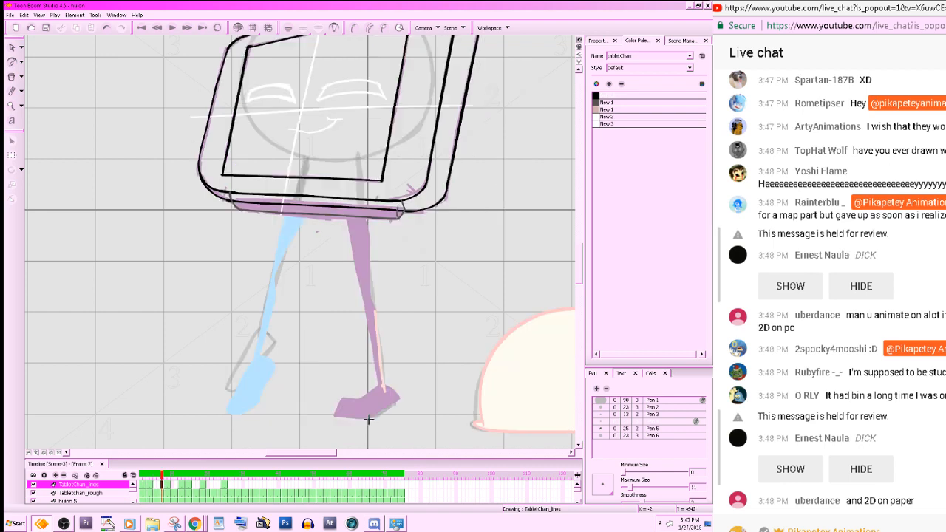
- Ink the toe and front of the sole on the purple foot of frame 7, checking it against frame 3
mouse_move(360, 400)
mouse_down()
mouse_move(336, 406)
mouse_move(366, 420)
mouse_move(378, 414)
mouse_up()
key(comma)
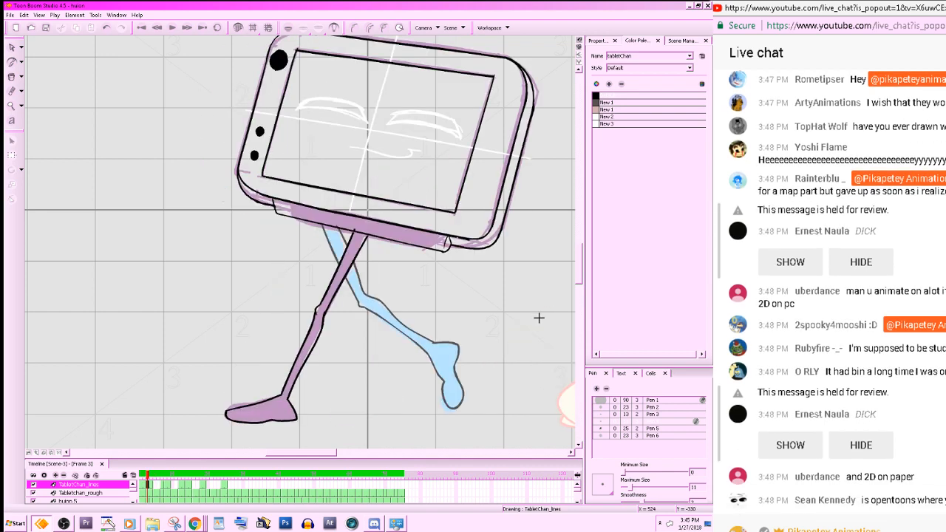
key(period)
key(comma)
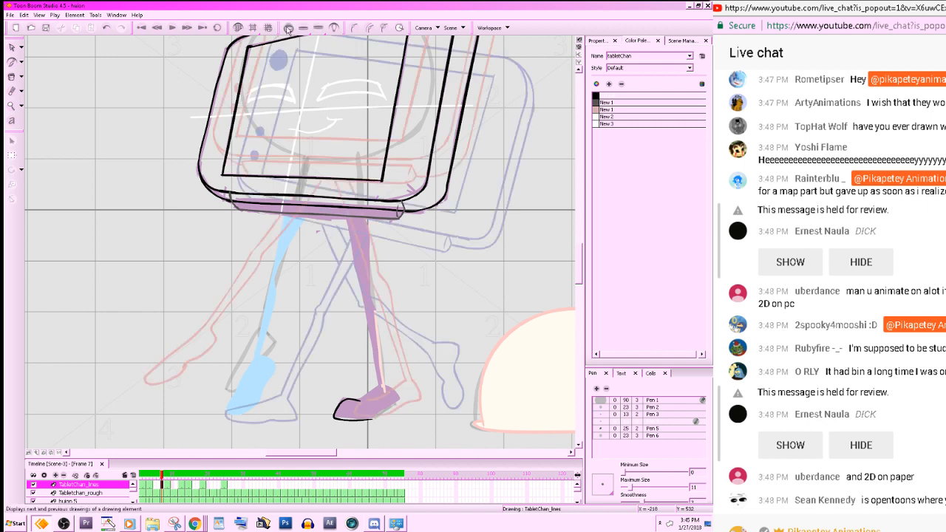
key(period)
- Hide the grid and the neighbouring-drawing overlay, and compare the started foot outline with frame 3
click(238, 27)
key(alt+e)
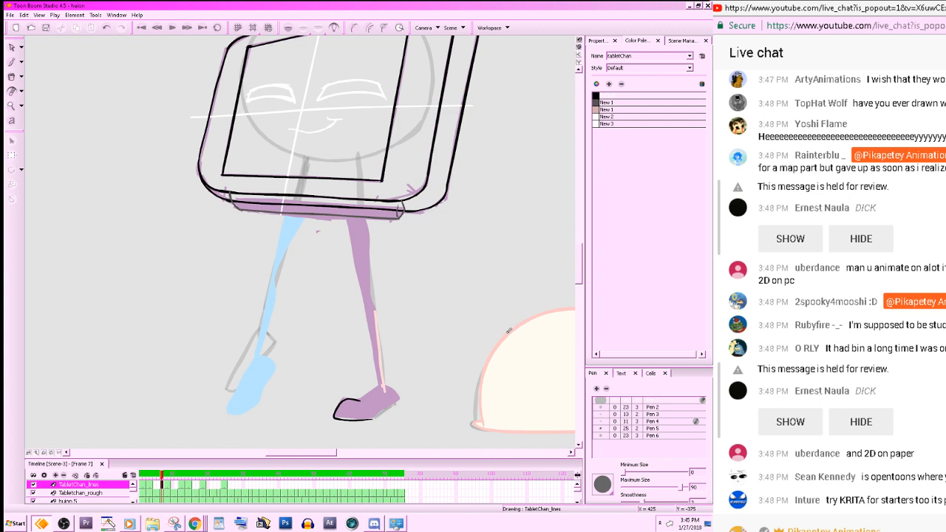
key(comma)
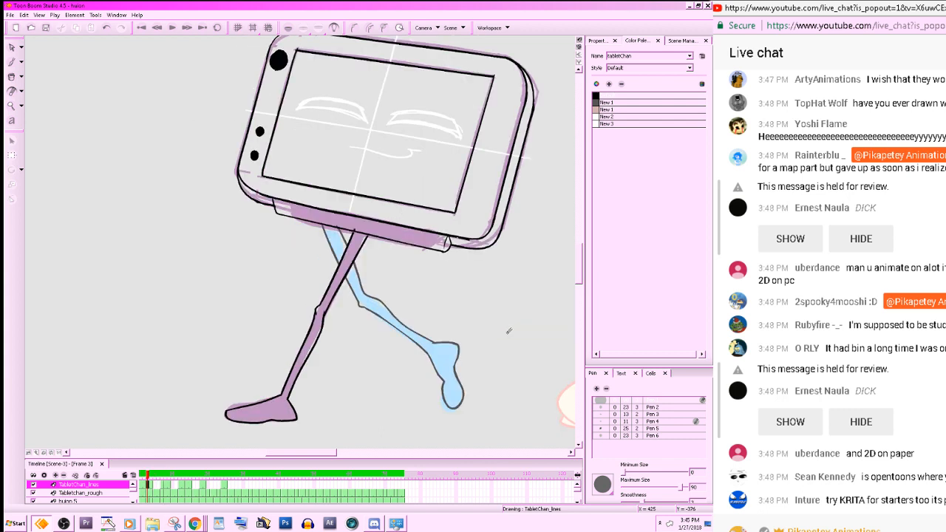
key(period)
key(alt+b)
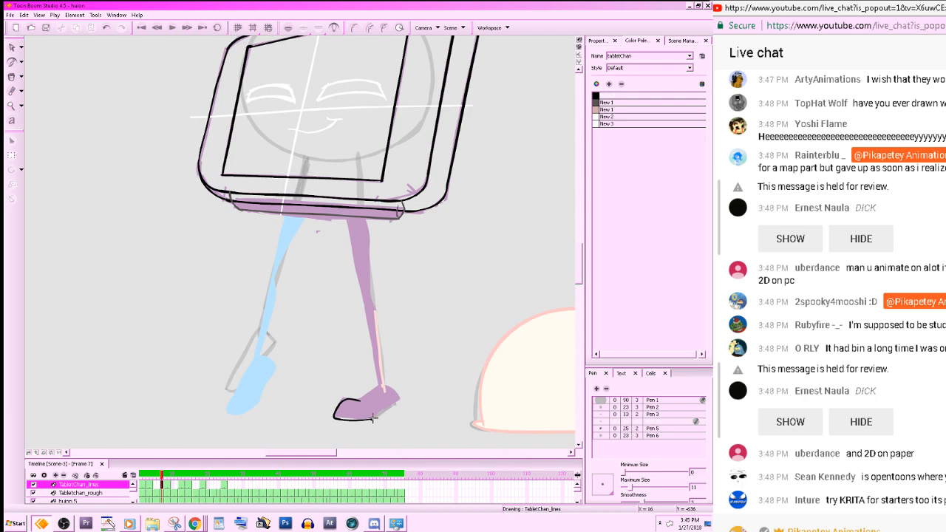
- Complete the purple foot's outline on frame 7 by inking the rest of the sole, the heel and the instep
mouse_move(373, 418)
mouse_down()
mouse_move(402, 398)
mouse_move(385, 383)
mouse_up()
key(comma)
key(period)
key(comma)
key(period)
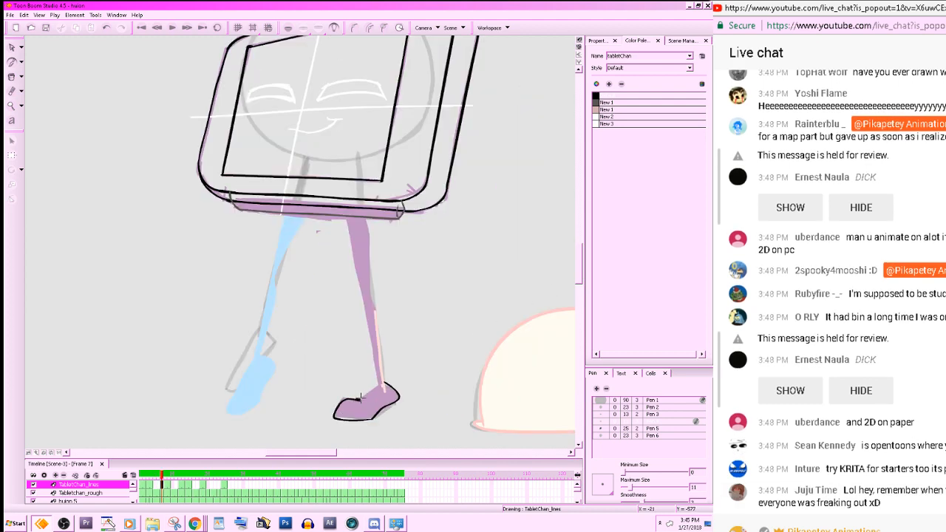
key(comma)
key(period)
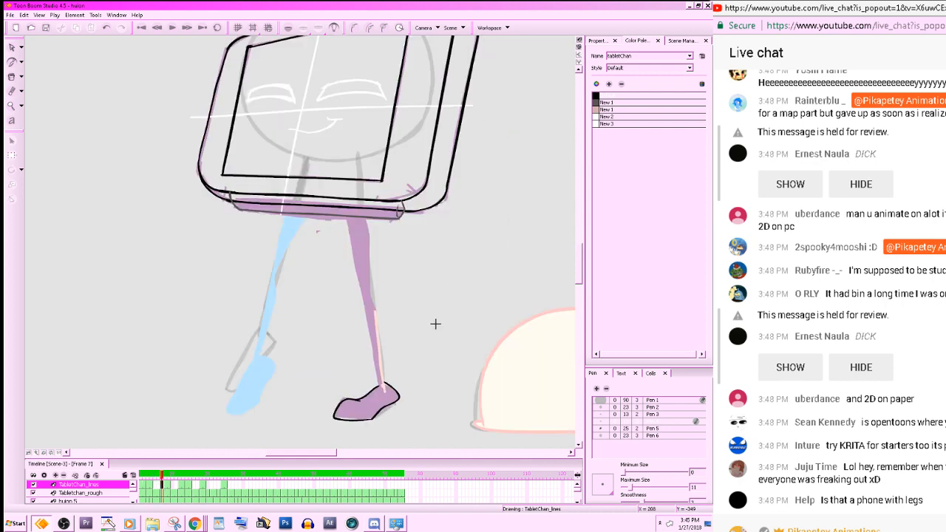
- Ink a small knee bump on the front edge of the purple leg, using frame 3 as reference
key(comma)
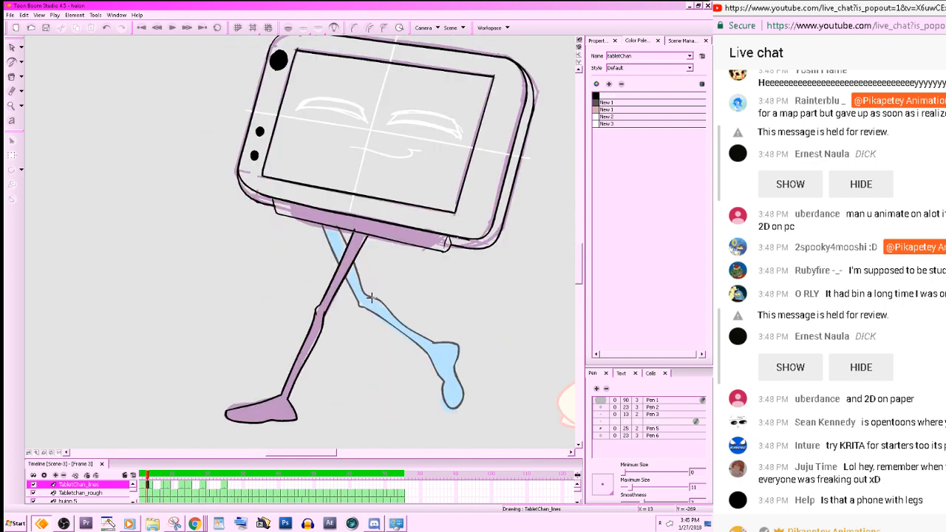
key(period)
key(comma)
key(period)
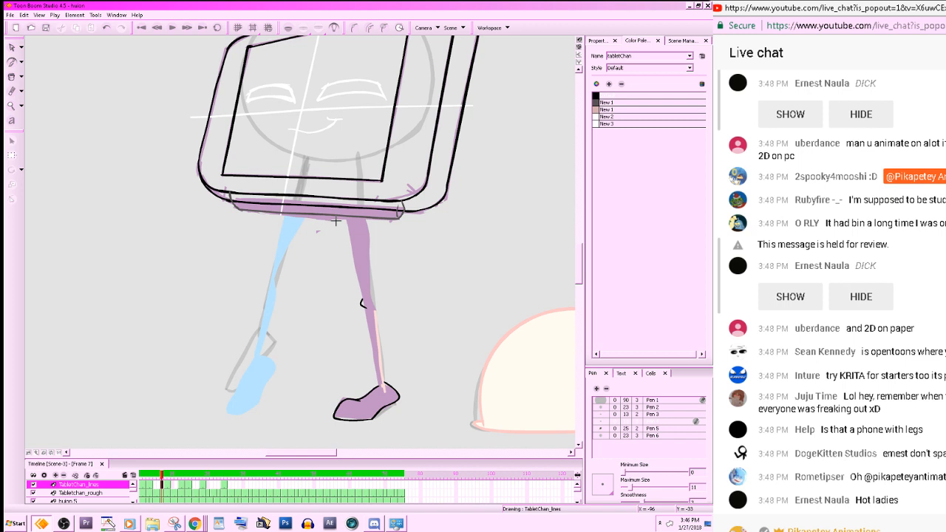
key(comma)
key(period)
- Ink the front and back lines of the purple leg's thigh from the base bar down to the knee
drag(345, 213, 362, 302)
key(comma)
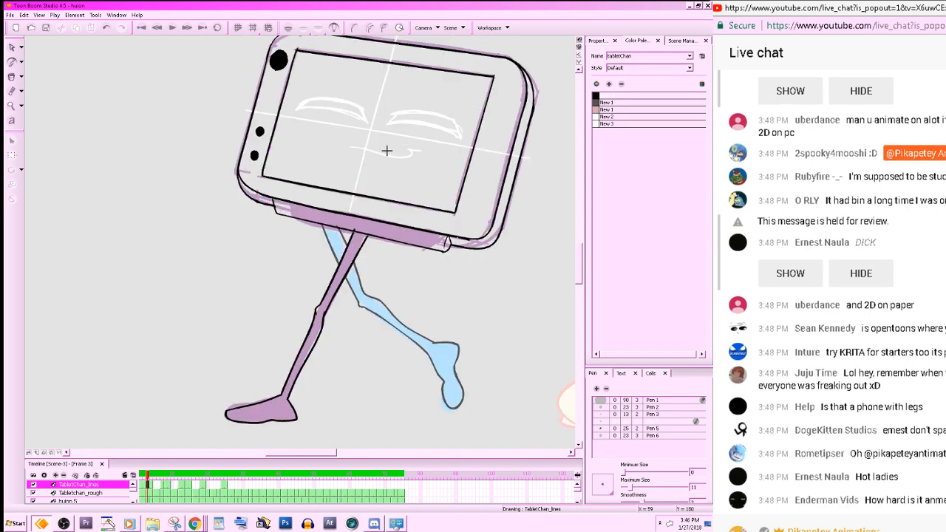
key(period)
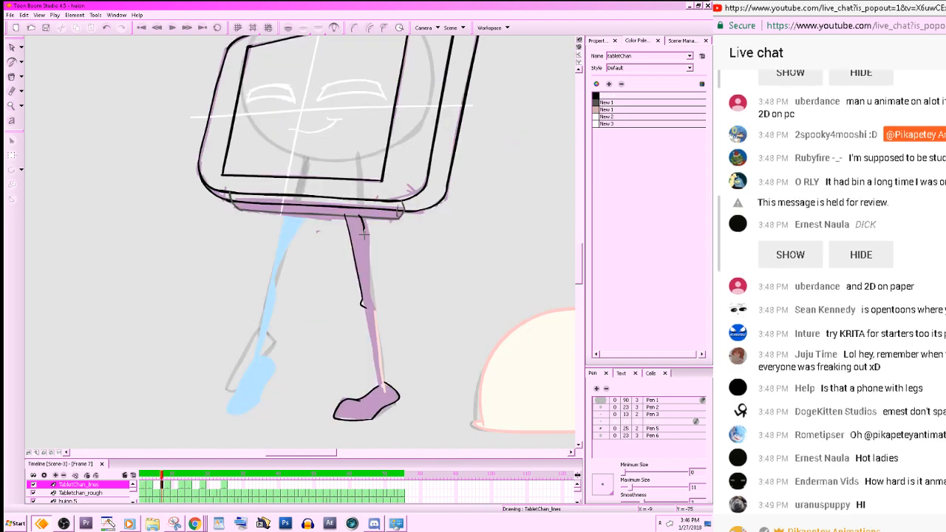
drag(361, 221, 373, 305)
key(comma)
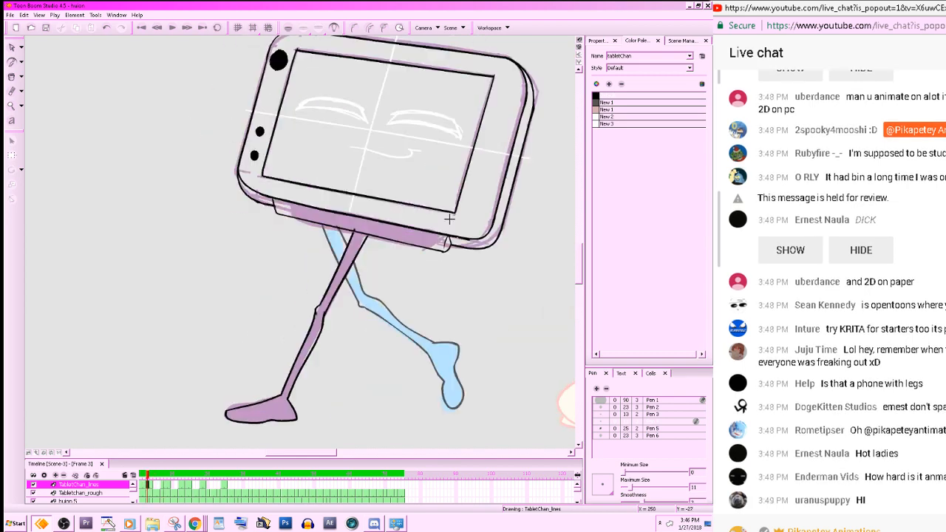
key(period)
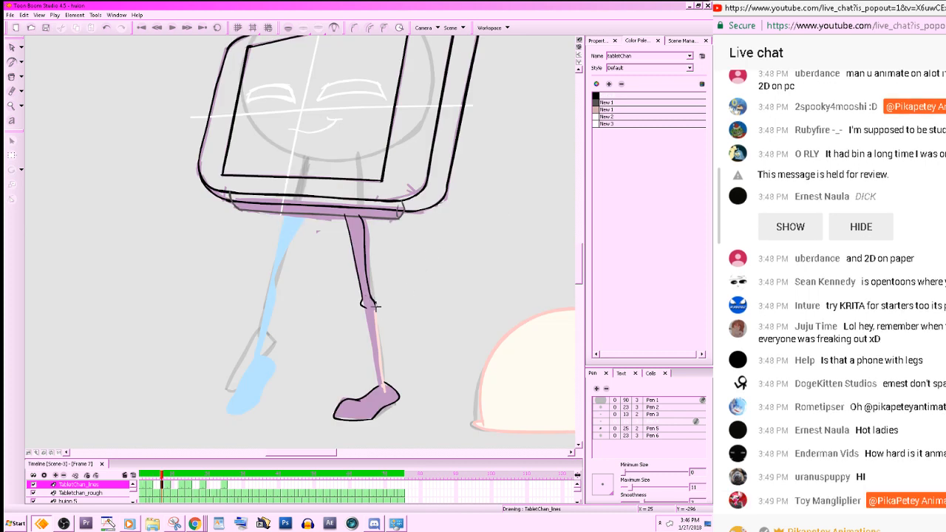
- Try inking the purple leg's shin and trimming the knee bump, and undo these changes
drag(375, 305, 383, 382)
key(ctrl+z)
drag(375, 305, 388, 376)
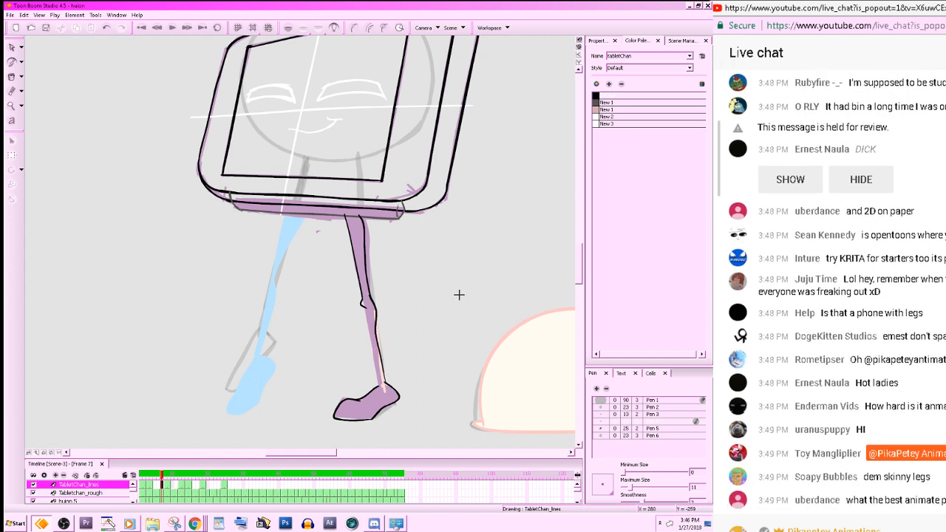
key(.)
drag(362, 304, 377, 370)
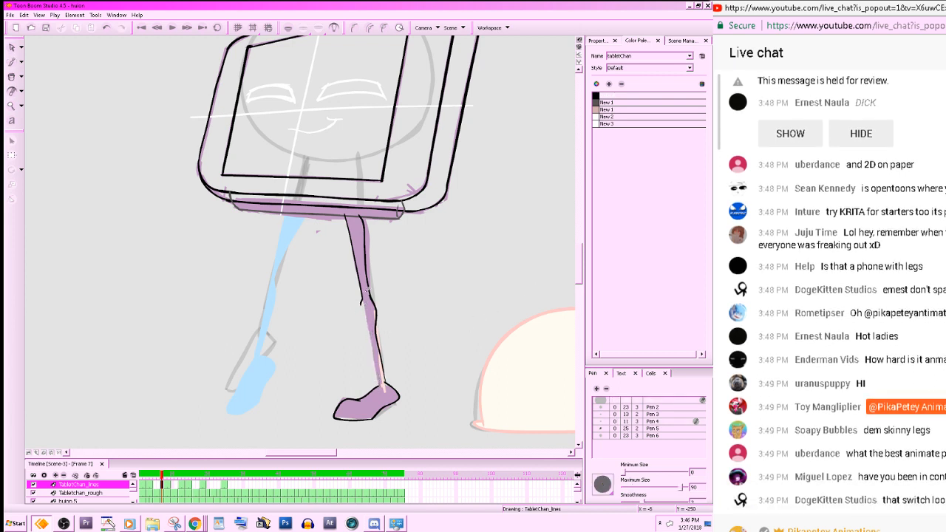
drag(360, 305, 369, 329)
key(ctrl+z)
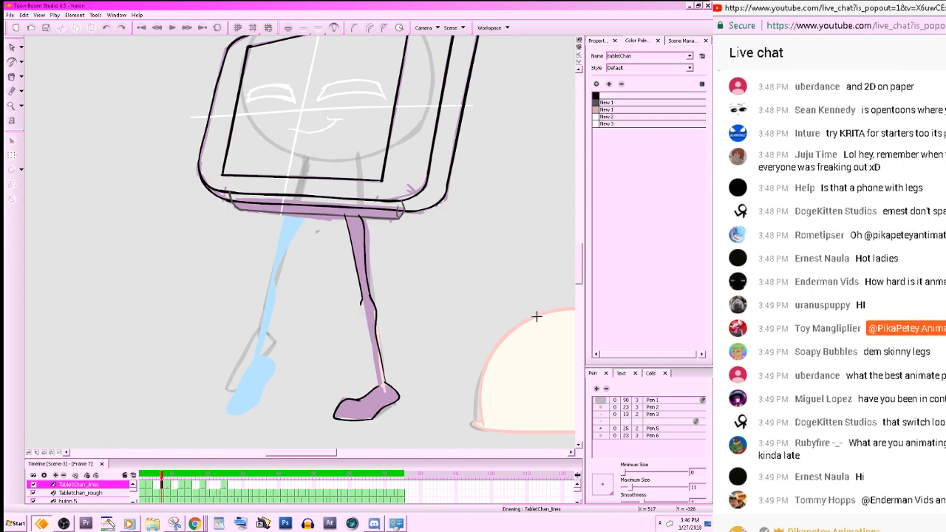
key(ctrl+z)
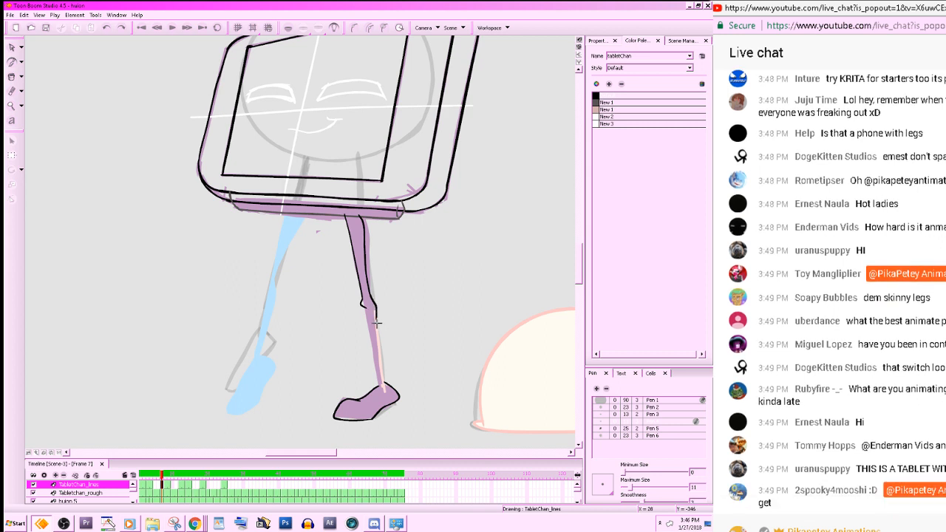
- Ink the front and back shin lines of the purple leg from the knee to the ankle on frame 7
drag(373, 316, 383, 367)
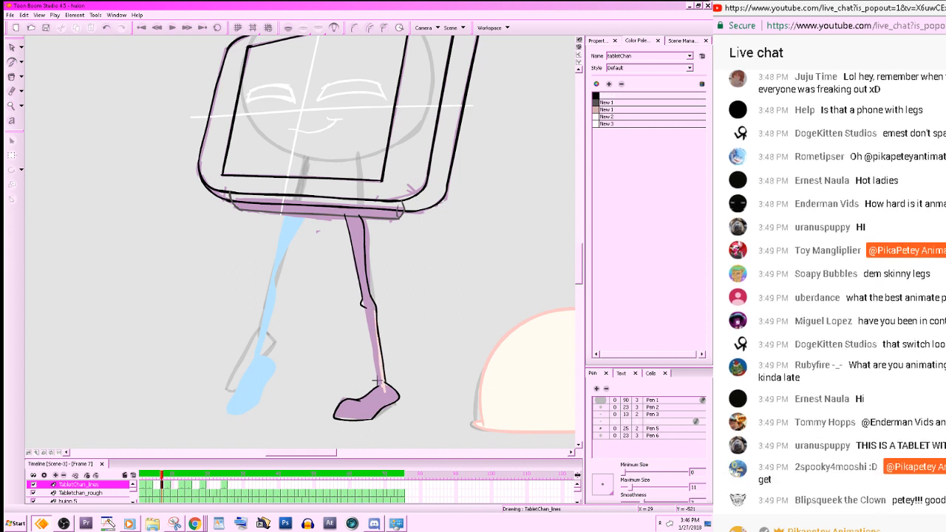
key(ctrl+z)
drag(369, 298, 385, 388)
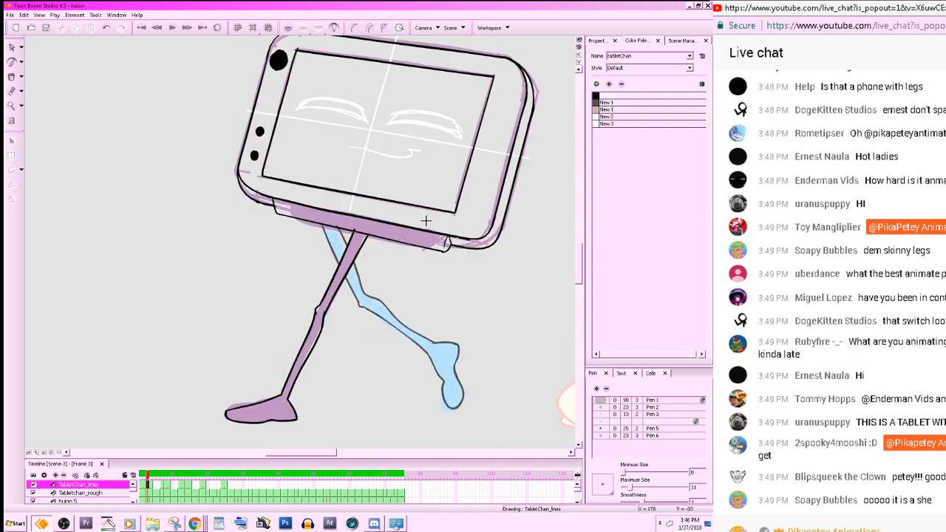
key(.)
mouse_move(362, 305)
mouse_down()
mouse_move(382, 387)
mouse_move(363, 304)
mouse_up()
key(ctrl+z)
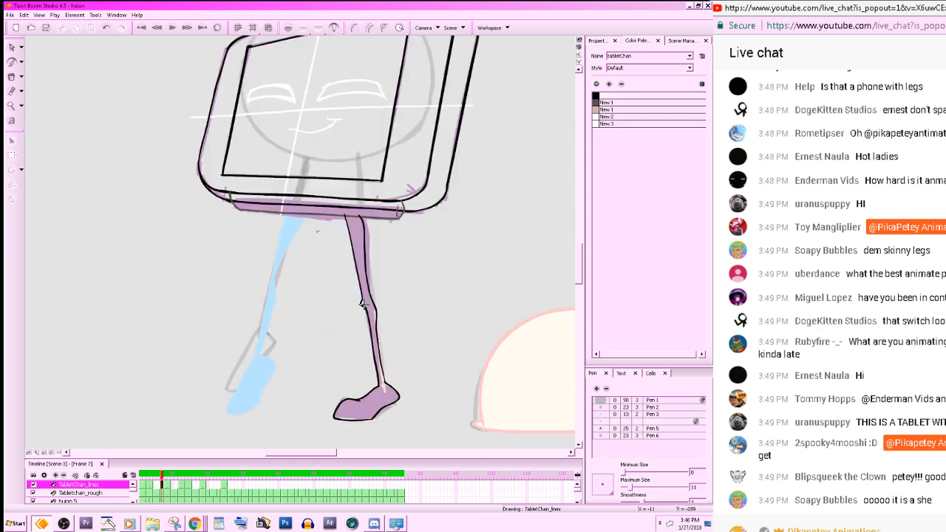
click(637, 503)
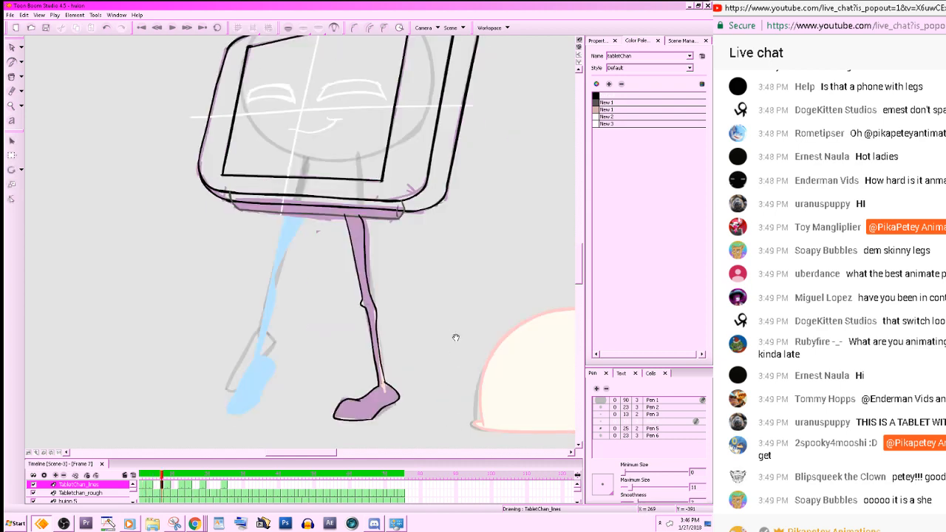
- Check the inked purple leg on frame 7 by flipping through the neighbouring walk drawings
drag(456, 335, 530, 345)
key(comma)
key(comma)
key(comma)
key(comma)
key(period)
key(period)
key(period)
key(period)
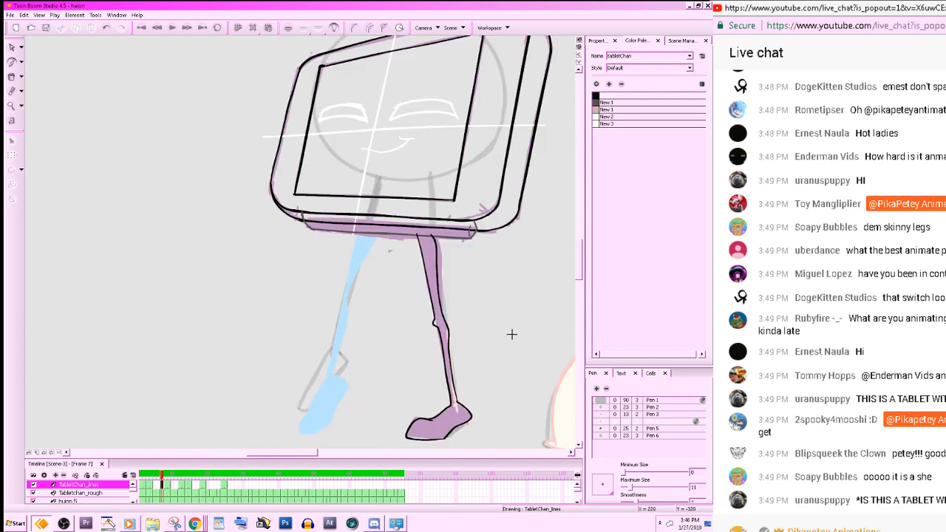
- Choose the dark grey New 1 colour and compare the blue far leg on frame 7 with the neighbouring frames
click(595, 104)
key(comma)
key(comma)
key(comma)
key(comma)
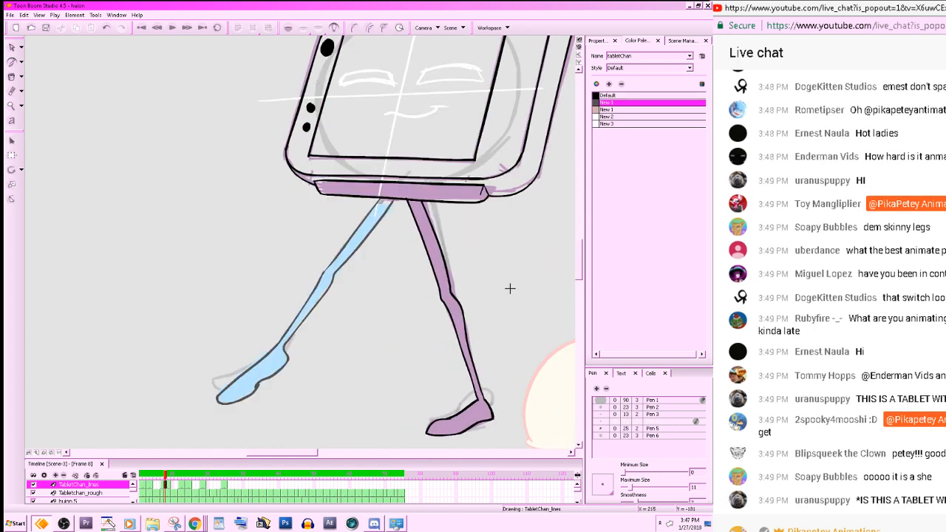
key(period)
key(period)
key(period)
key(period)
key(period)
key(comma)
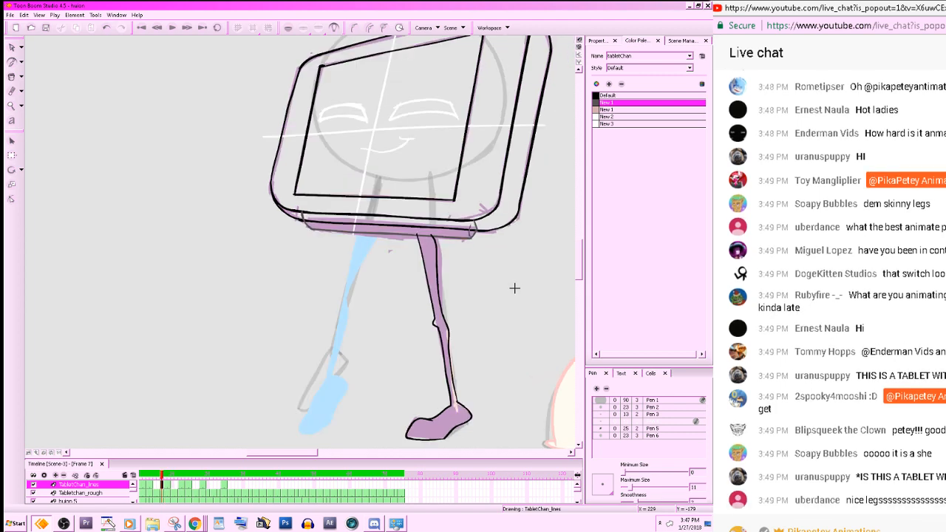
mouse_move(544, 286)
mouse_down()
mouse_move(527, 319)
mouse_move(536, 318)
mouse_up()
key(period)
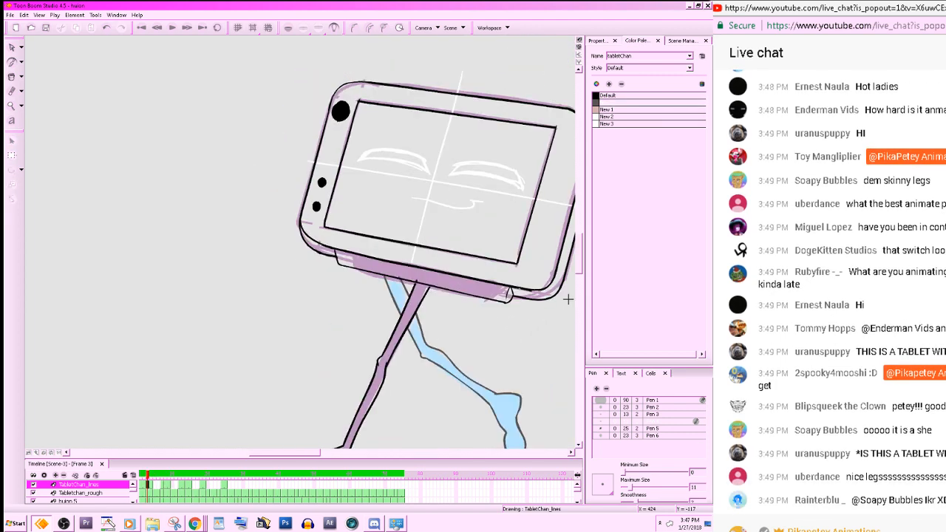
key(comma)
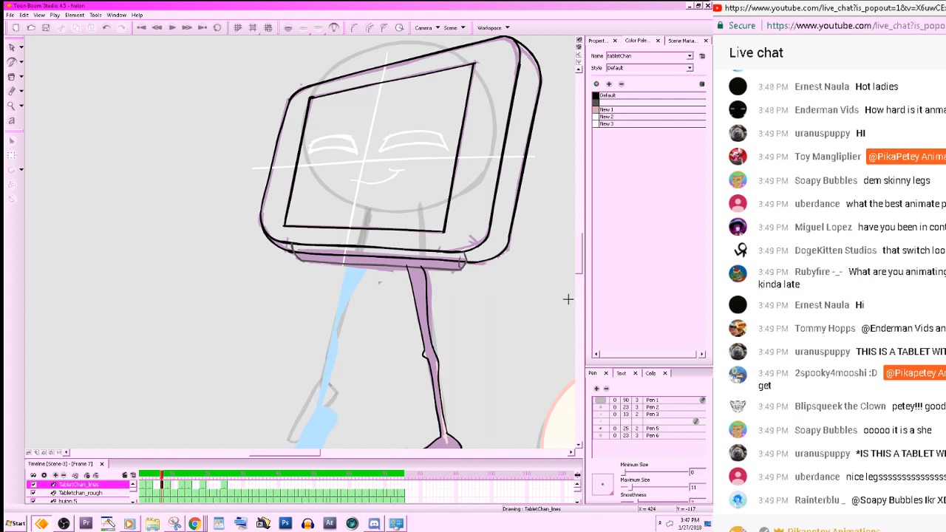
- Select the black line running along the inside of the base bar on frame 7 and delete it
click(11, 46)
drag(70, 83, 370, 275)
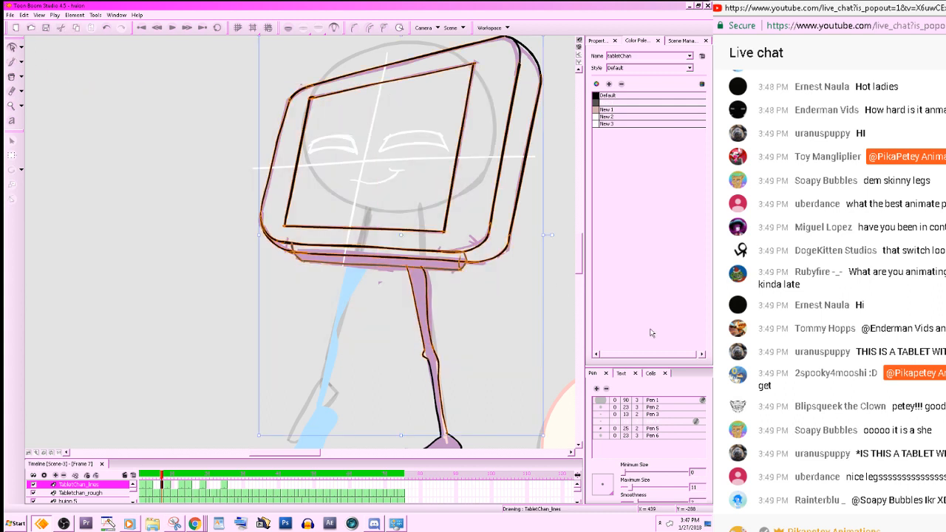
click(481, 267)
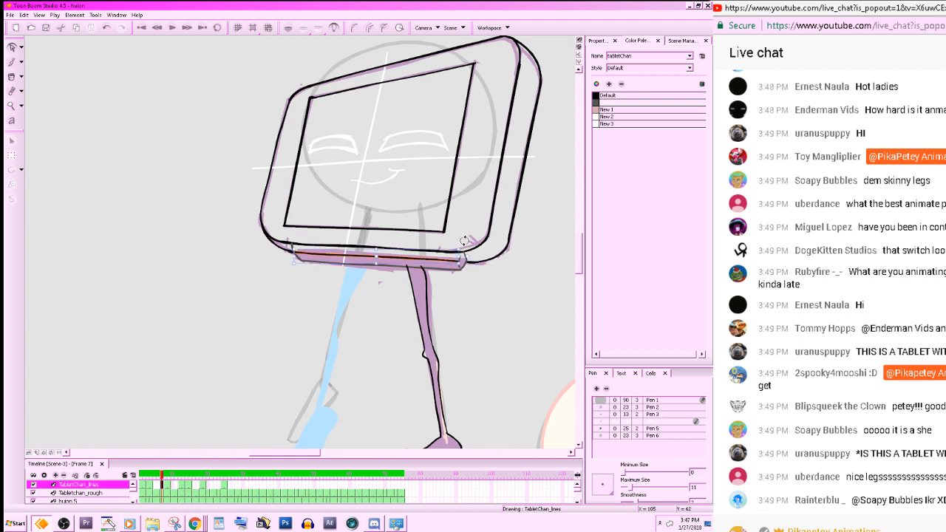
drag(501, 296, 523, 251)
- Ink a small knee curve on the blue far leg of frame 7 with the brush in the dark grey New 1 colour, redrawing it once
key(.)
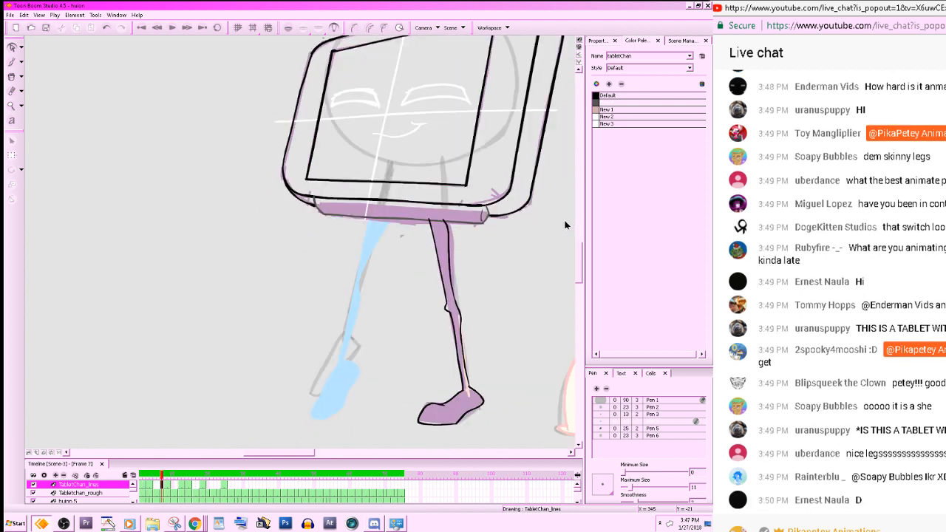
click(598, 103)
key(alt+b)
key(.)
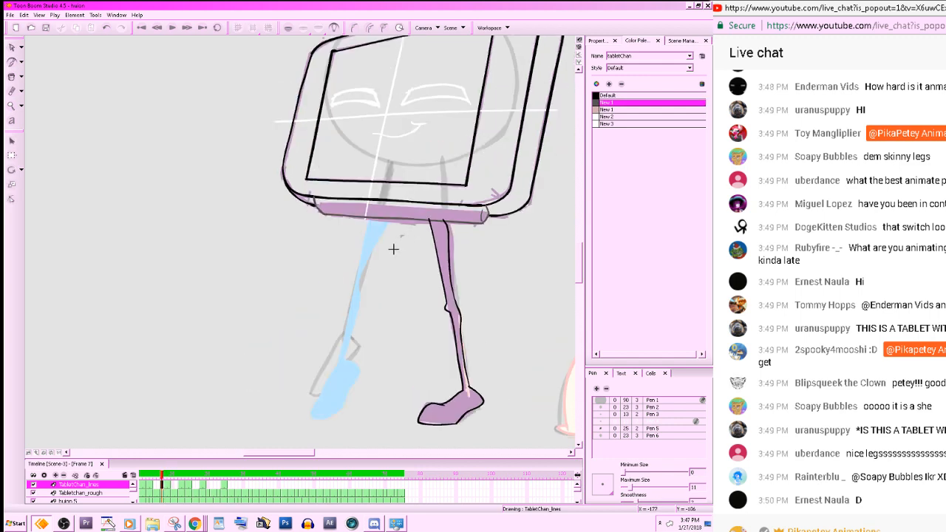
drag(355, 273, 353, 279)
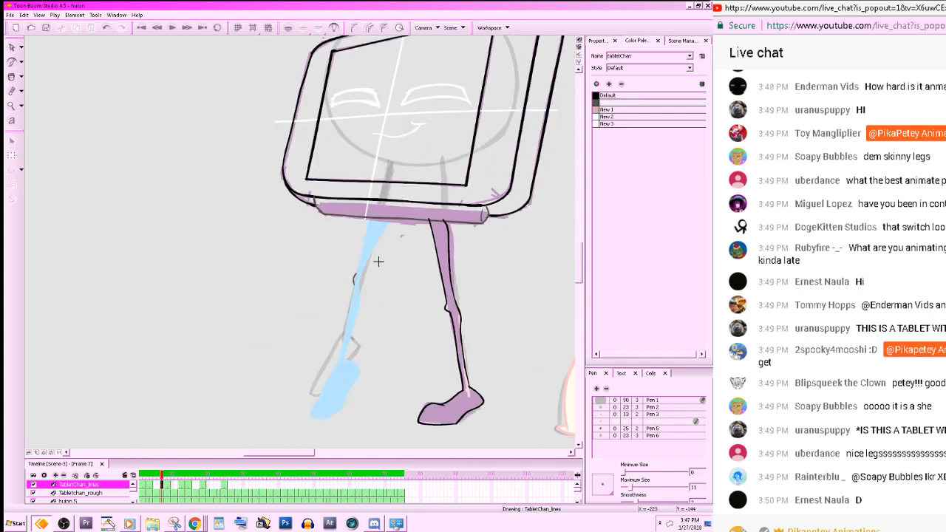
key(.)
key(.)
key(ctrl+z)
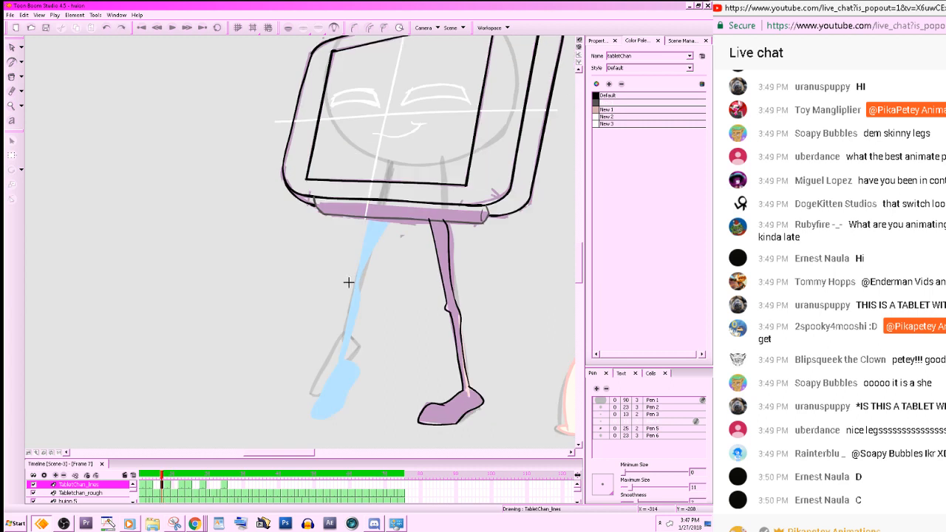
drag(353, 280, 353, 287)
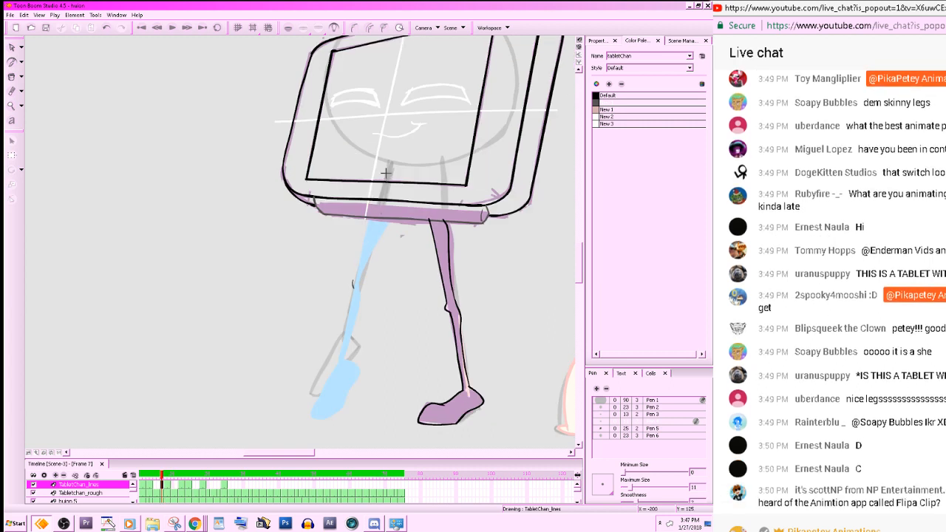
- Ink the front edge of the blue far leg's thigh on frame 7 from the knee to the base bar, reworking the knee stroke
key(.)
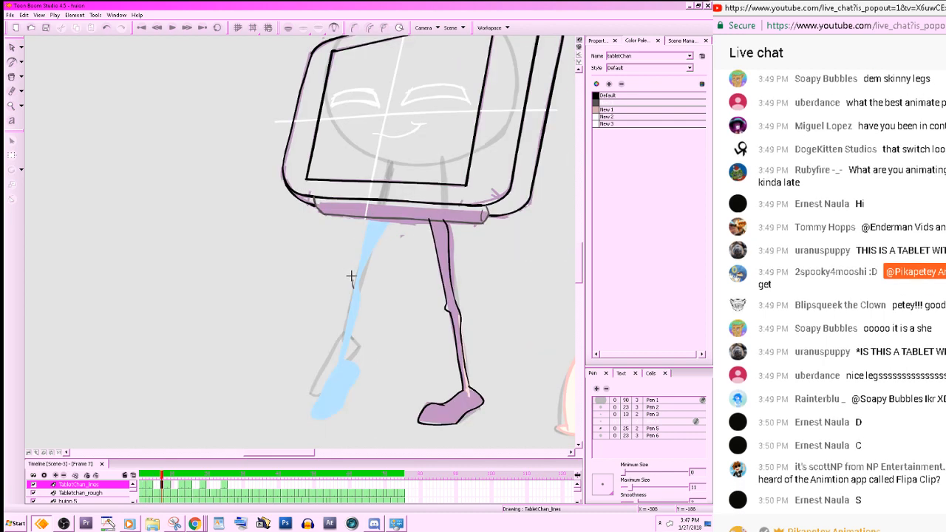
key(ctrl+z)
key(ctrl+z)
drag(352, 280, 371, 210)
key(.)
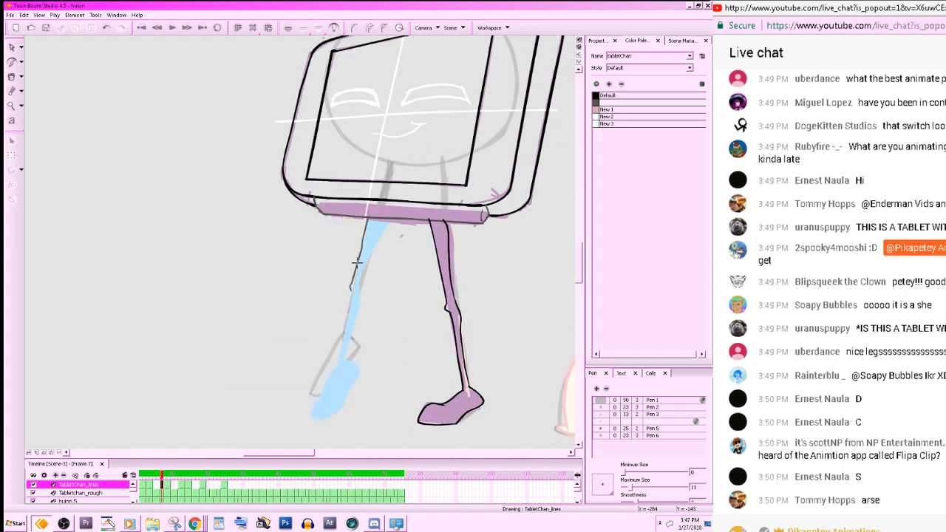
key(ctrl+z)
mouse_move(351, 284)
mouse_down()
mouse_move(371, 211)
mouse_move(351, 285)
mouse_up()
key(ctrl+z)
key(comma)
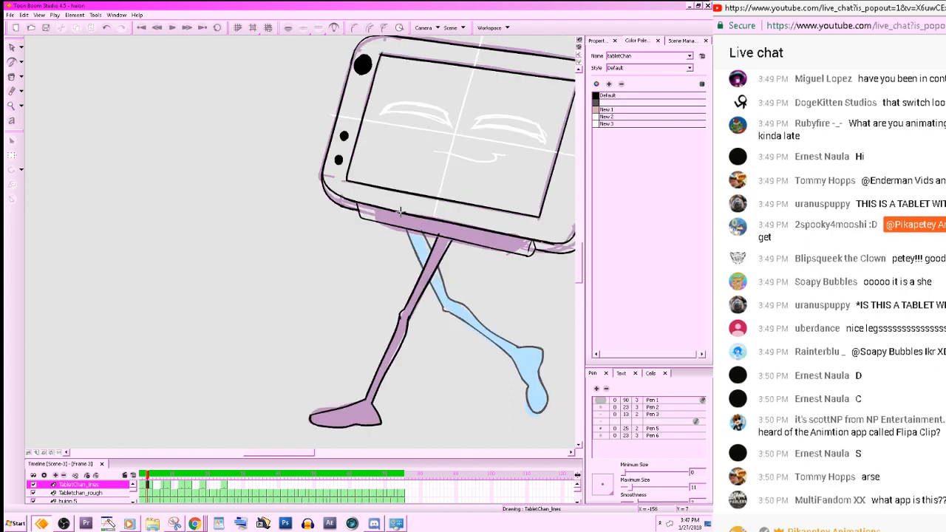
key(period)
- Start the LN helper program and return to the frame 7 drawing
click(16, 524)
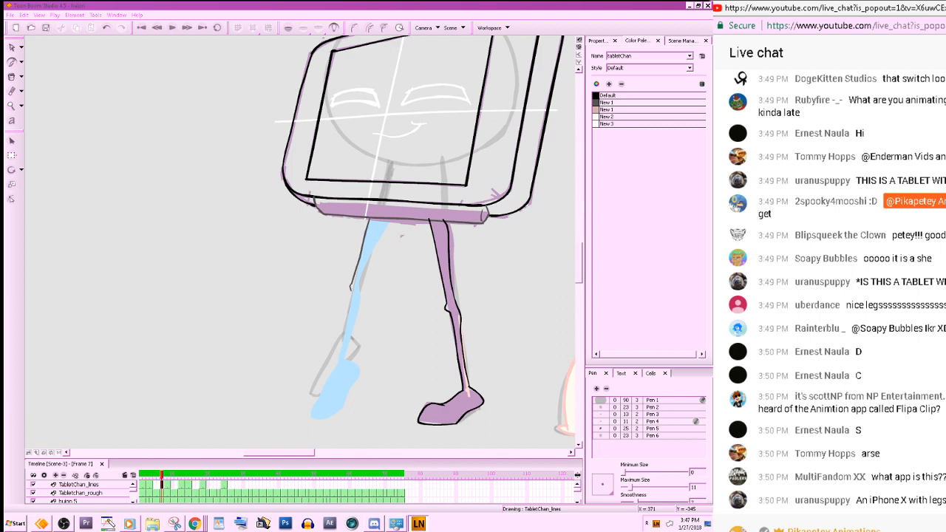
click(532, 339)
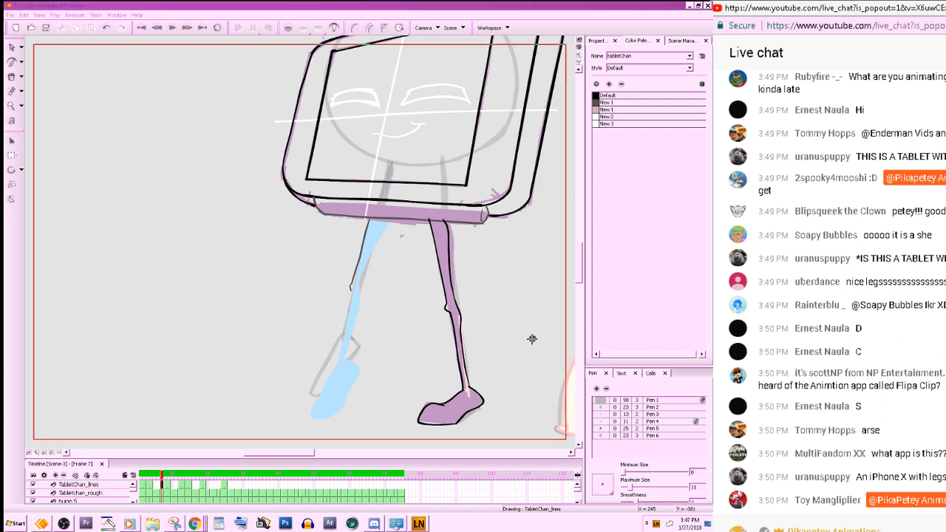
click(532, 338)
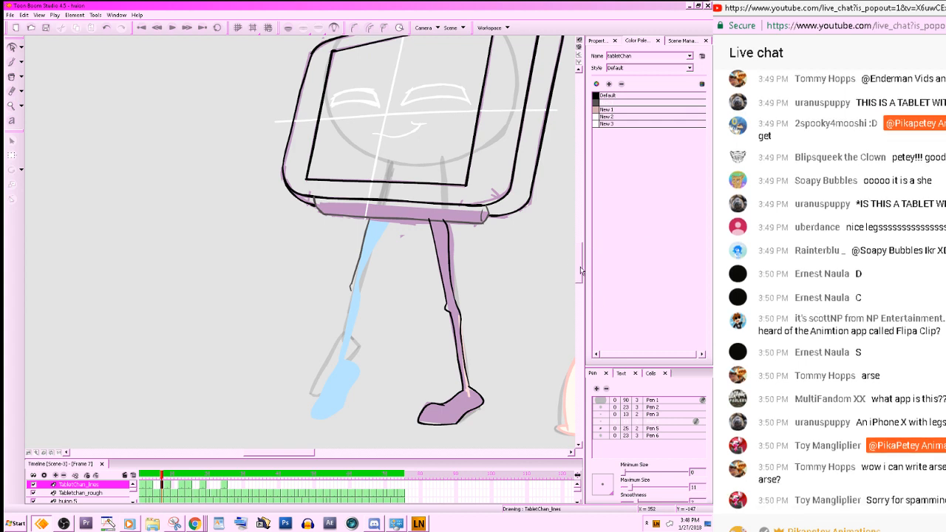
- Ink the back edge of the blue leg's thigh and both edges of its shin on frame 7 with the brush
key(ctrl+z)
key(alt+b)
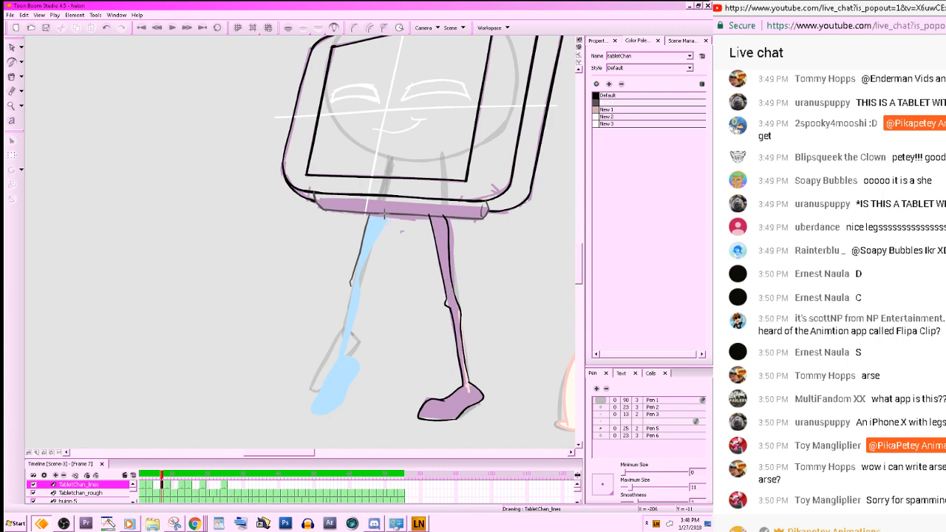
drag(385, 213, 359, 272)
key(period)
key(comma)
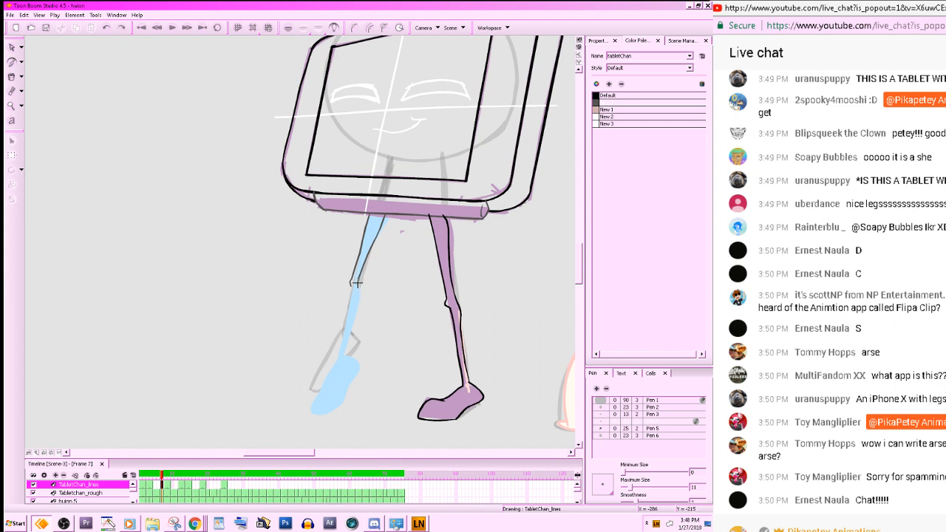
drag(356, 282, 342, 358)
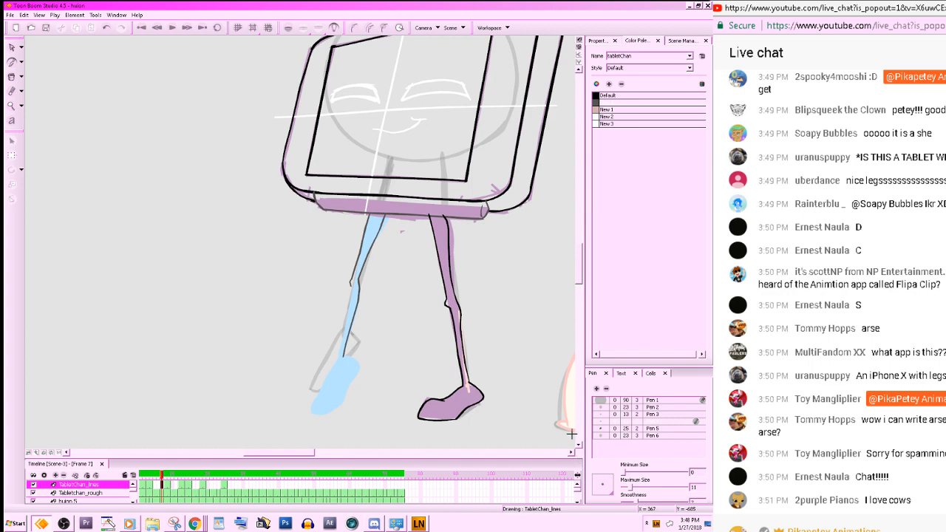
key(comma)
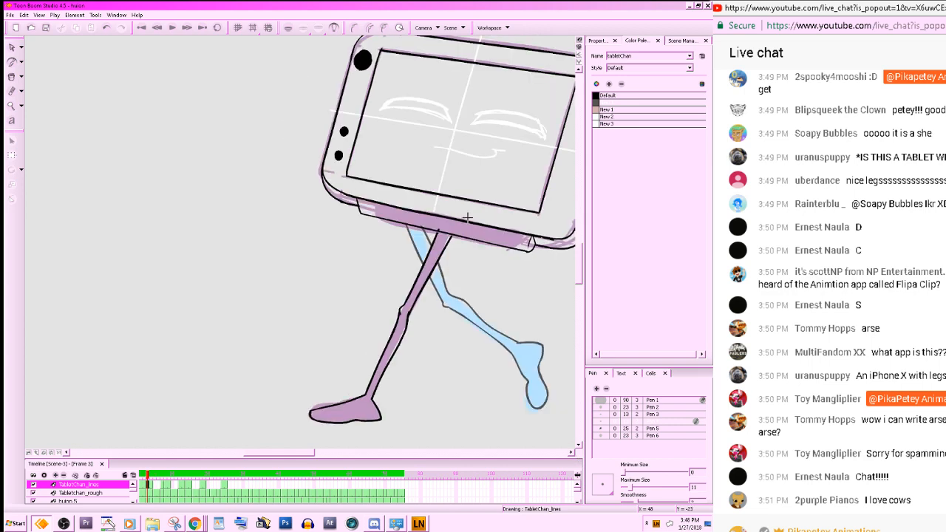
key(period)
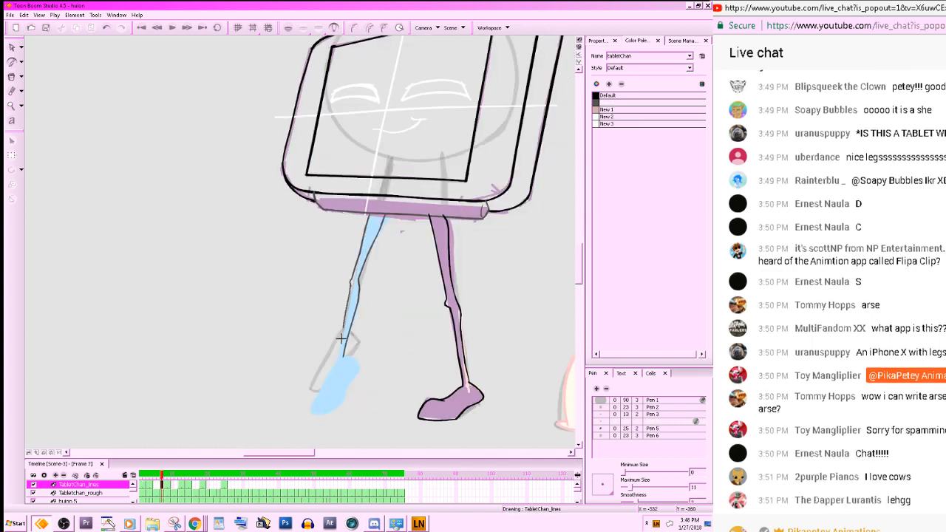
- Compare frame 7 with the neighbouring walk drawings and ink the outline of its blue foot
key(comma)
key(comma)
key(comma)
key(comma)
key(period)
key(period)
key(period)
key(period)
mouse_move(337, 358)
mouse_down()
mouse_move(308, 409)
mouse_move(323, 414)
mouse_move(343, 399)
mouse_move(355, 373)
mouse_move(347, 341)
mouse_up()
- Check the inked legs of frame 7 by flipping through the other walk cycle drawings
key(comma)
key(comma)
key(comma)
key(comma)
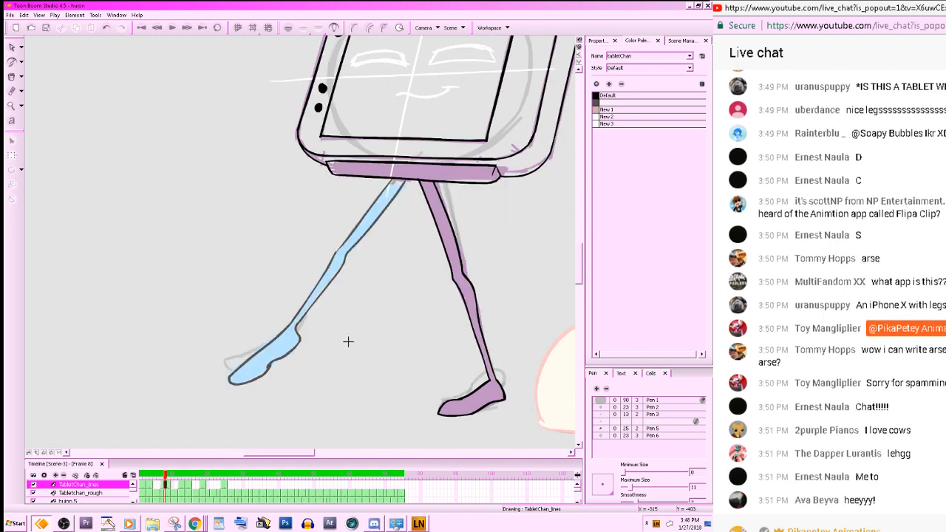
key(period)
key(period)
key(period)
key(period)
key(period)
key(period)
key(period)
key(period)
key(period)
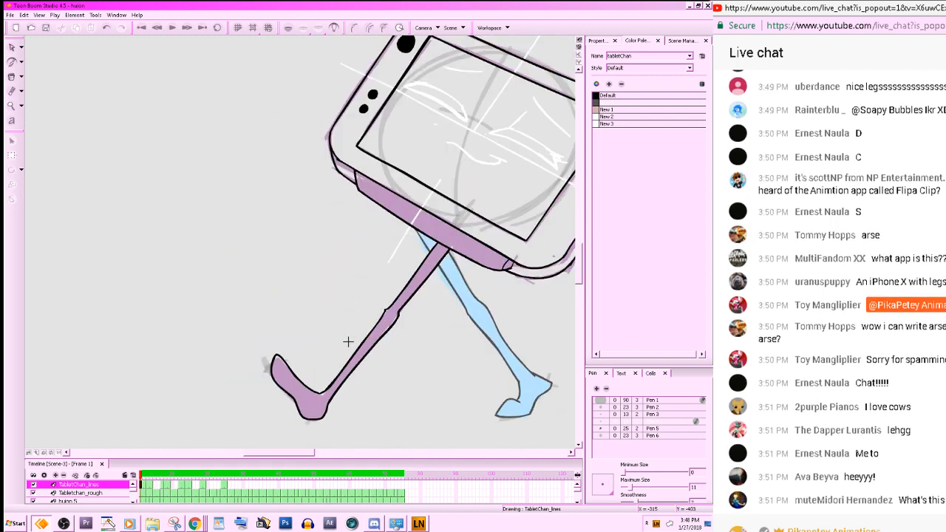
key(comma)
key(comma)
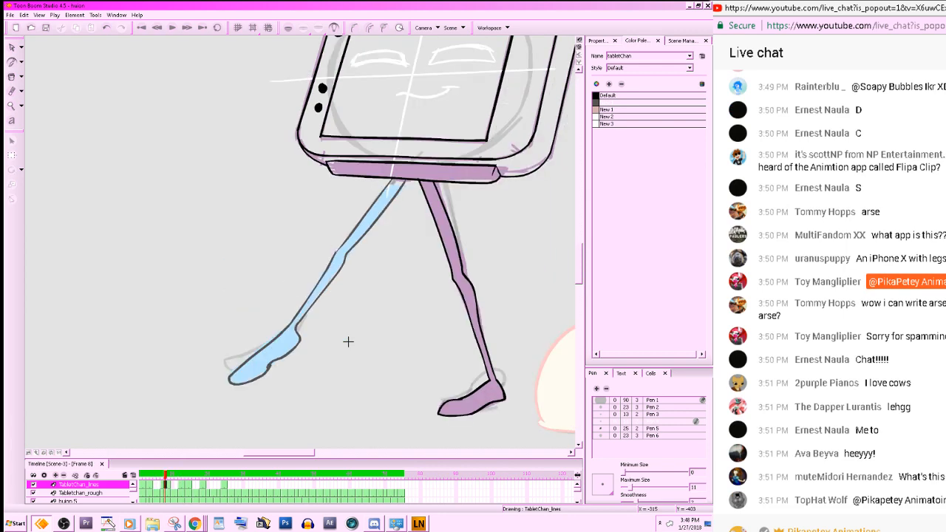
key(2)
key(comma)
key(comma)
key(comma)
key(period)
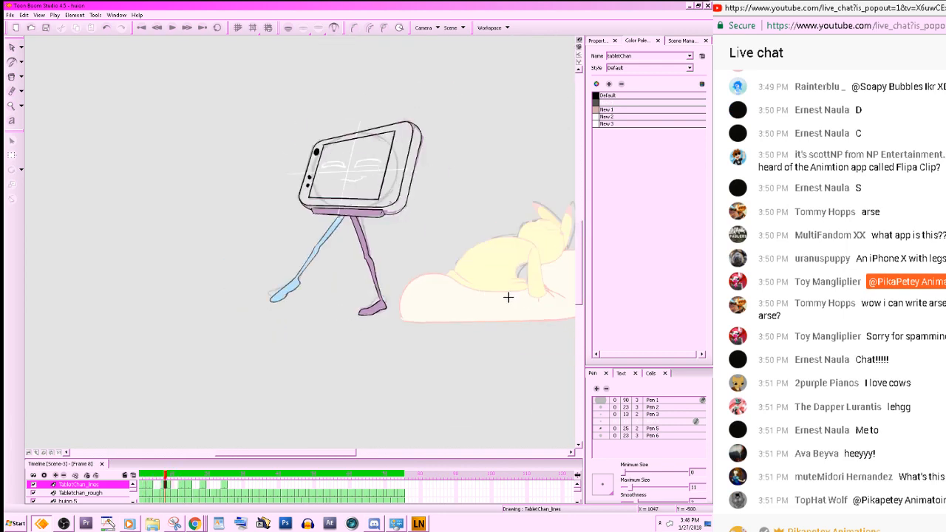
key(comma)
- Select both outlines of the purple leg on frame 7 and skew their upper end towards the blue leg
click(13, 49)
key(2)
key(2)
key(2)
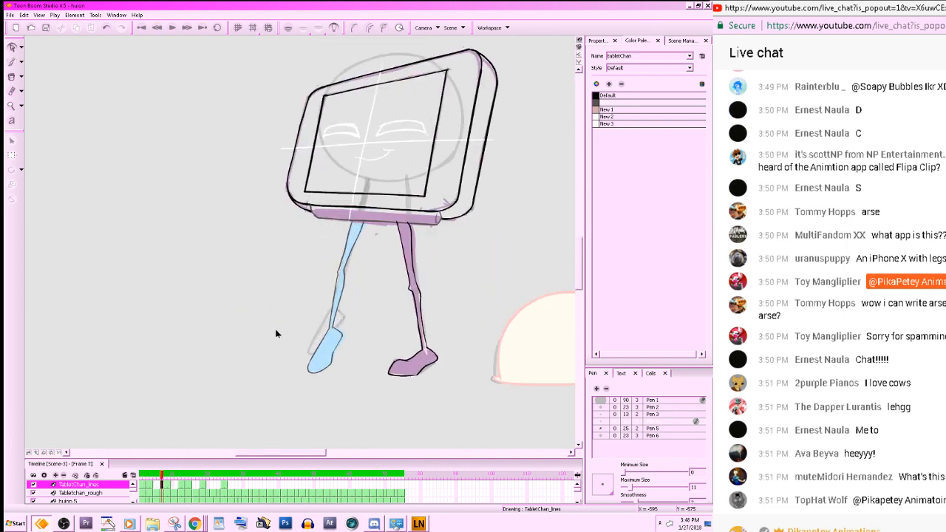
drag(395, 281, 366, 339)
mouse_move(345, 306)
mouse_down()
mouse_move(373, 322)
mouse_move(366, 318)
mouse_up()
key(period)
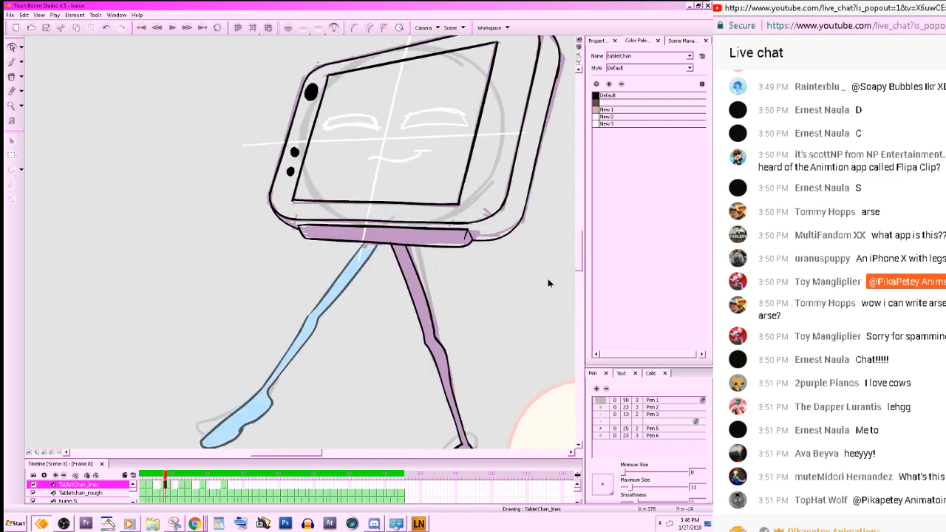
key(comma)
key(comma)
key(period)
click(423, 330)
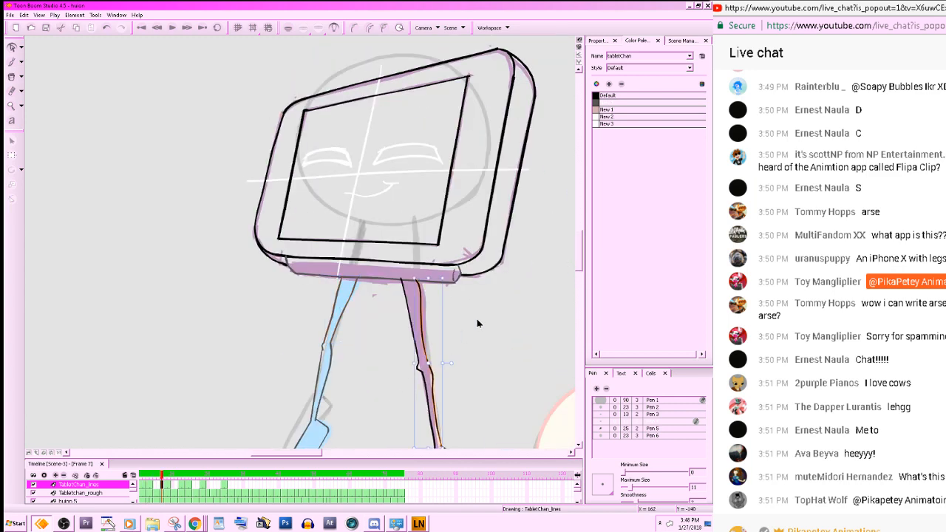
shift+click(416, 343)
drag(515, 320, 489, 250)
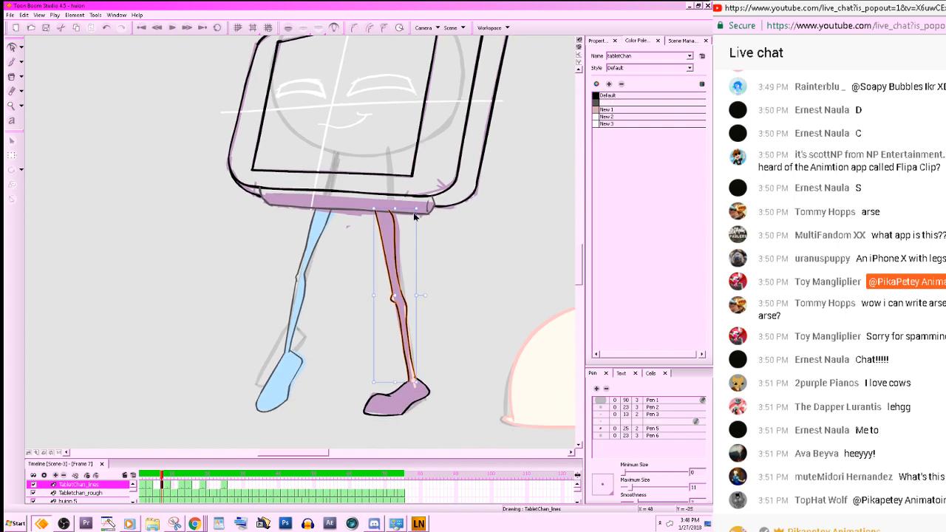
drag(397, 213, 382, 212)
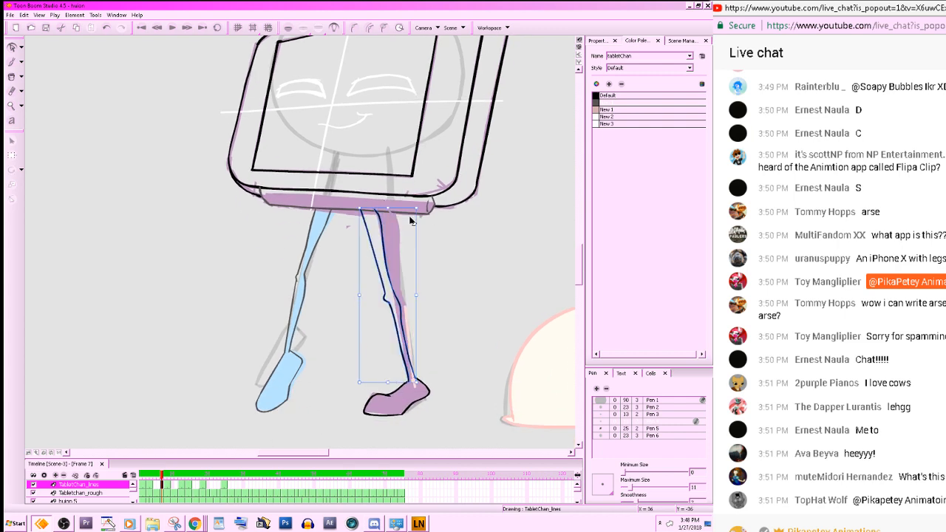
click(450, 250)
key(.)
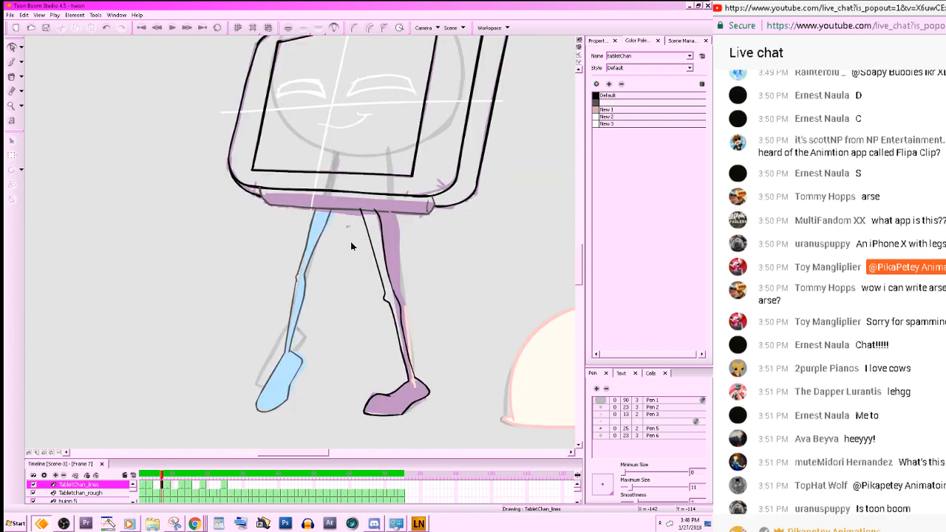
key(.)
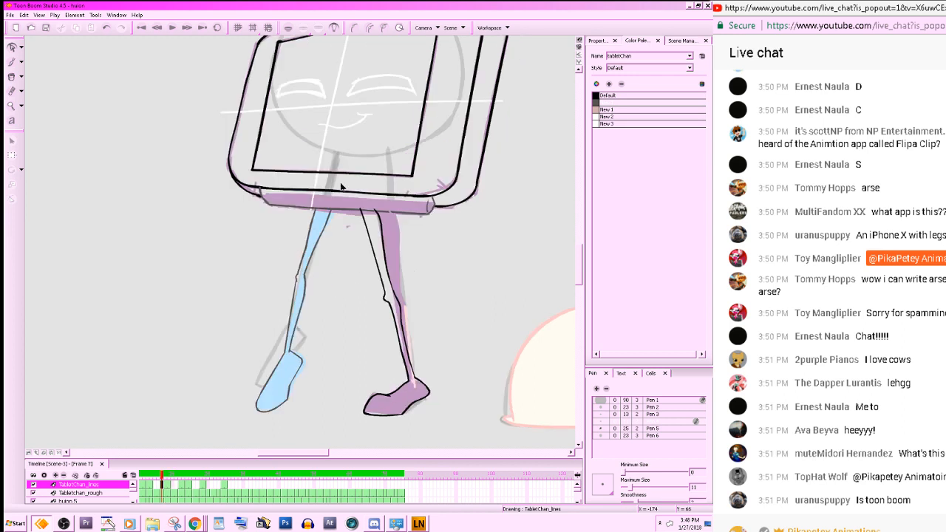
- Hide the other layers' drawings and skew the upper end of the blue leg's outlines on frame 7 slightly towards the purple leg
drag(272, 242, 267, 237)
click(289, 28)
click(289, 28)
click(334, 28)
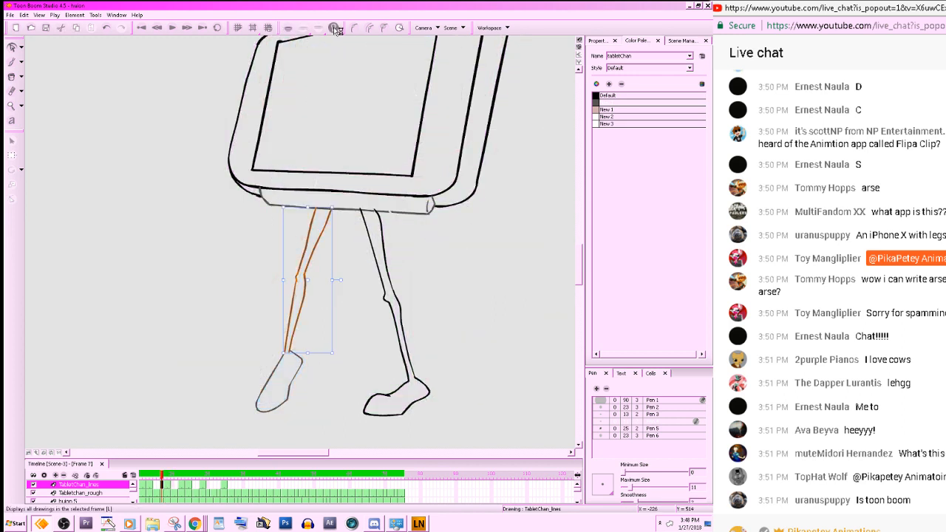
key(.)
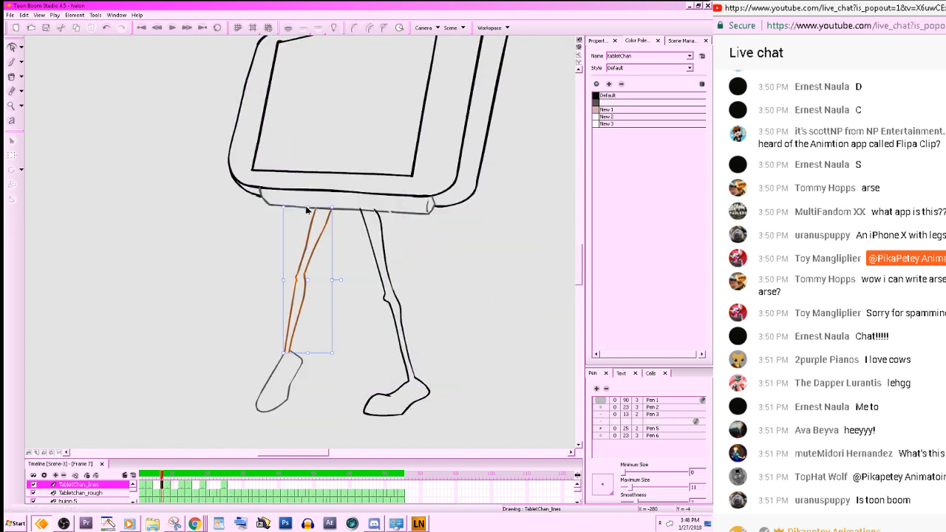
drag(307, 208, 318, 209)
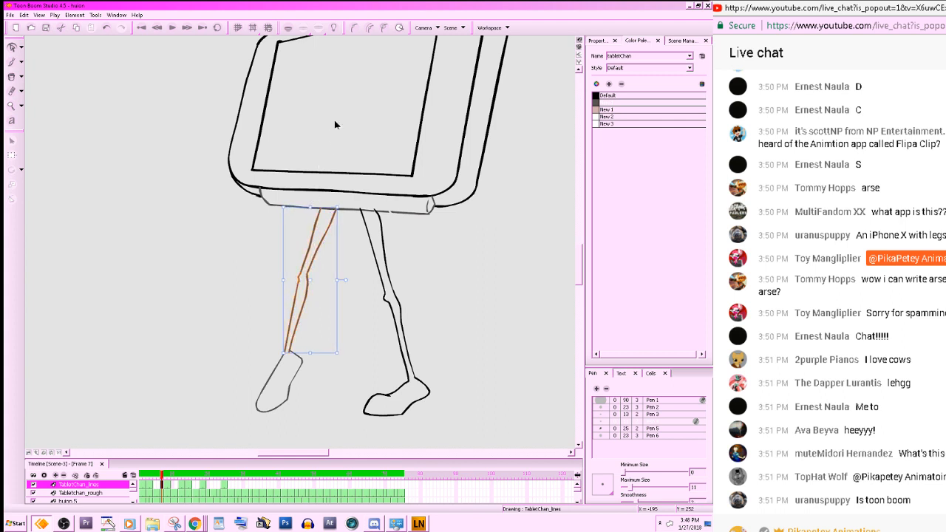
click(339, 111)
- Review the motion of the clean tablet line drawings by stepping through the walk cycle frames
key(1)
key(1)
key(.)
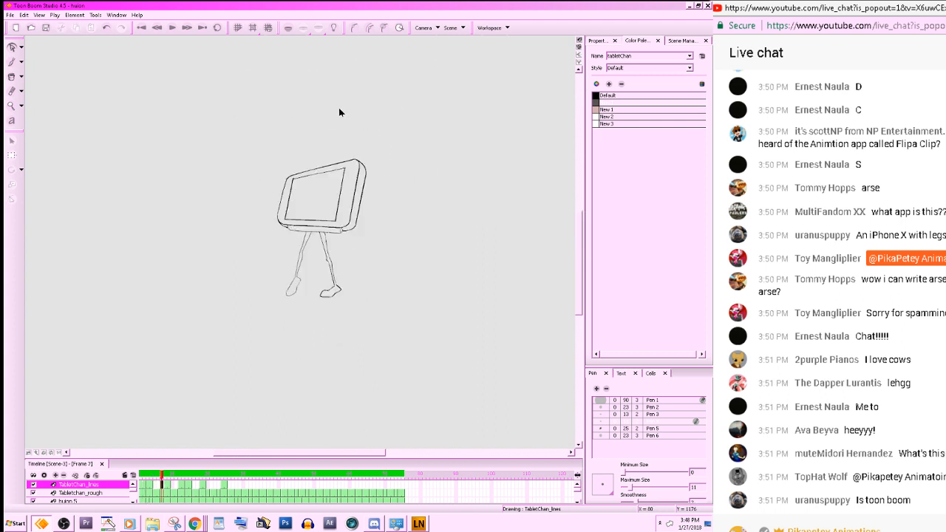
key(.)
key(.)
key(.)
key(.)
key(.)
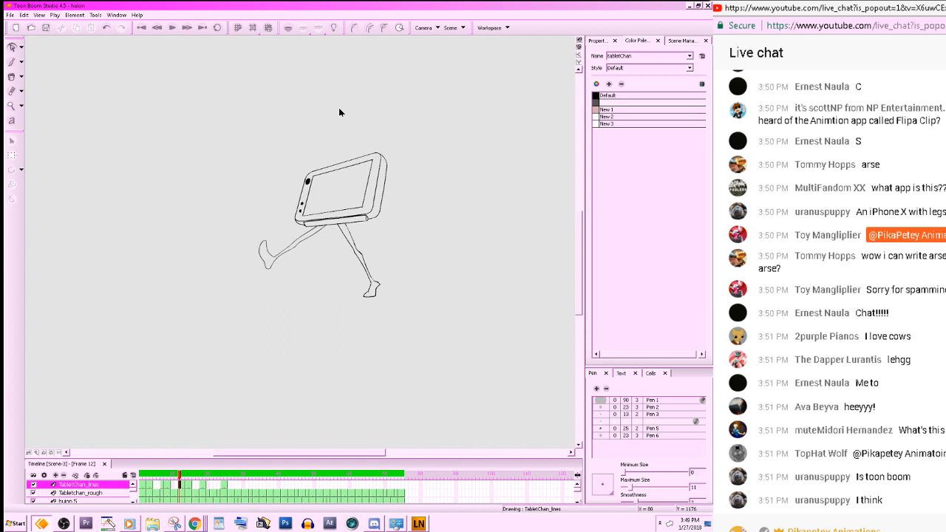
key(.)
key(.)
key(.)
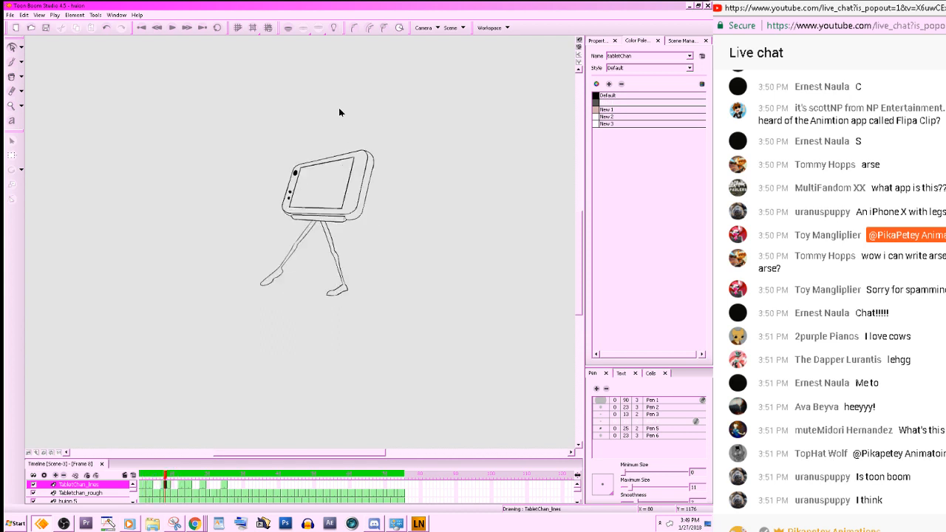
- Return to frame 7 and turn on onion skin to show the neighbouring line drawings
drag(163, 476, 162, 475)
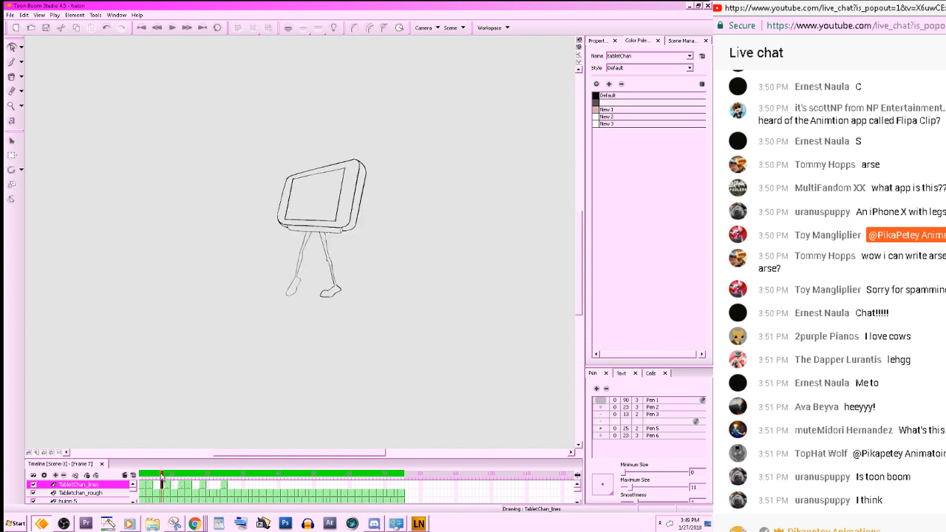
click(289, 28)
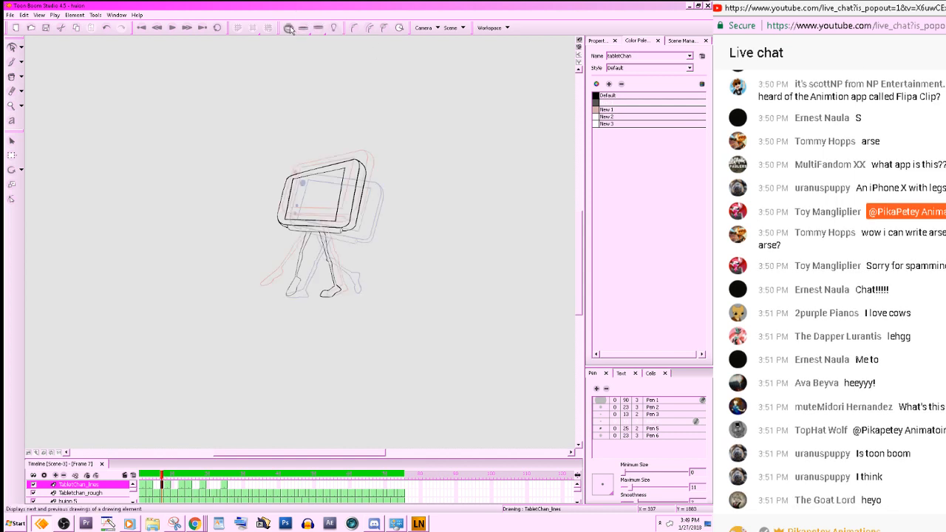
click(289, 28)
click(289, 28)
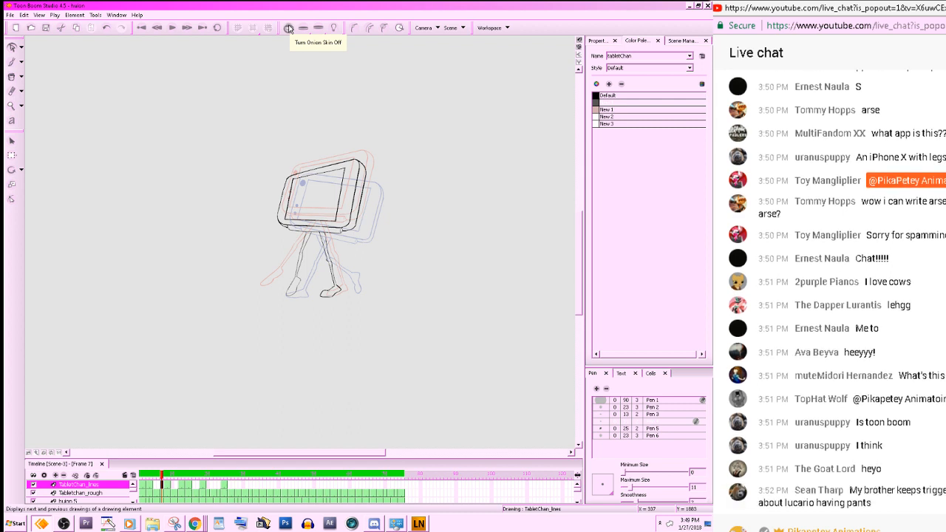
click(161, 479)
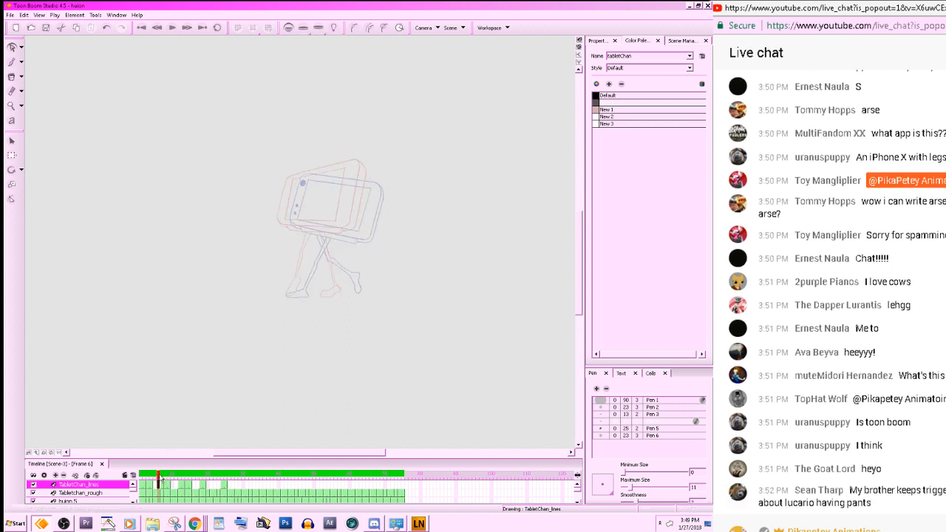
click(163, 479)
- Paint the black camera dot near the upper corner of the tablet's bezel on frame 7 using the Default swatch
mouse_move(469, 261)
mouse_down()
mouse_move(498, 336)
mouse_move(520, 328)
mouse_up()
key(z)
key(z)
key(z)
key(alt+e)
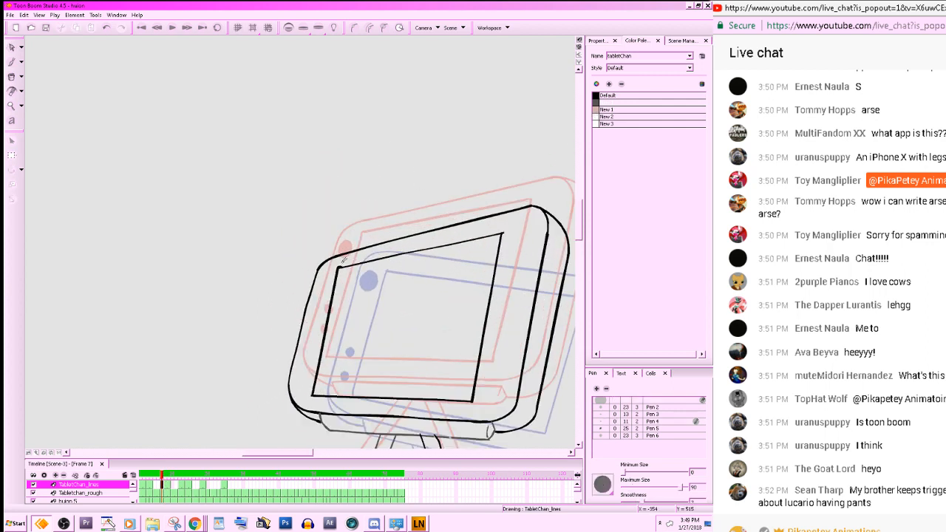
click(602, 97)
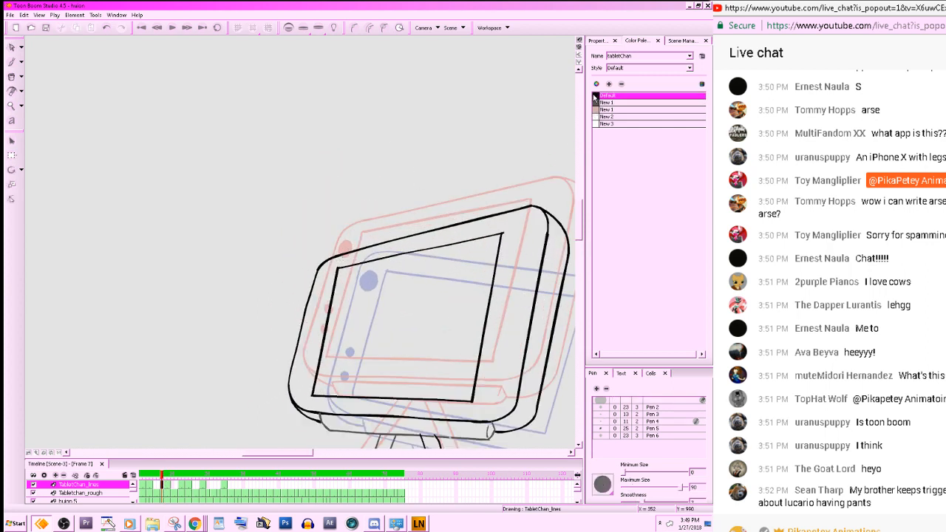
key(alt+b)
key(f)
key(g)
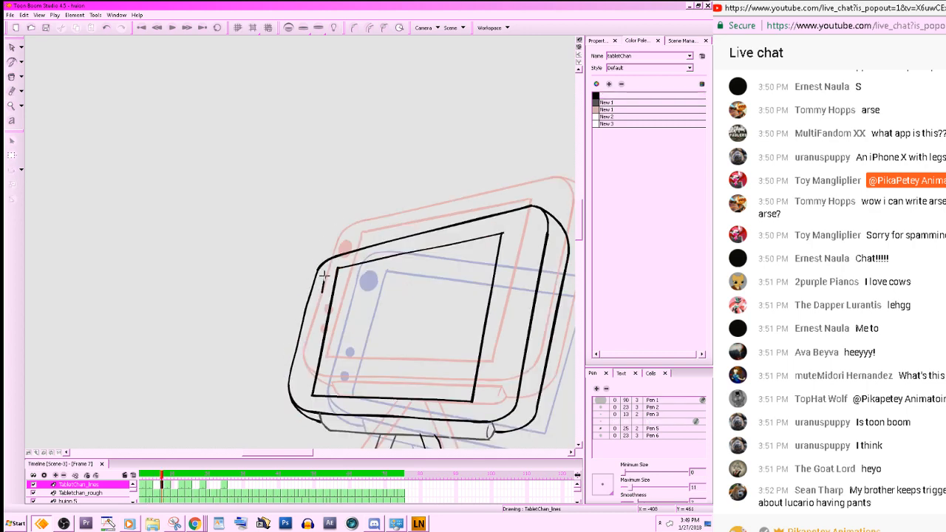
key(f)
key(g)
key(f)
key(g)
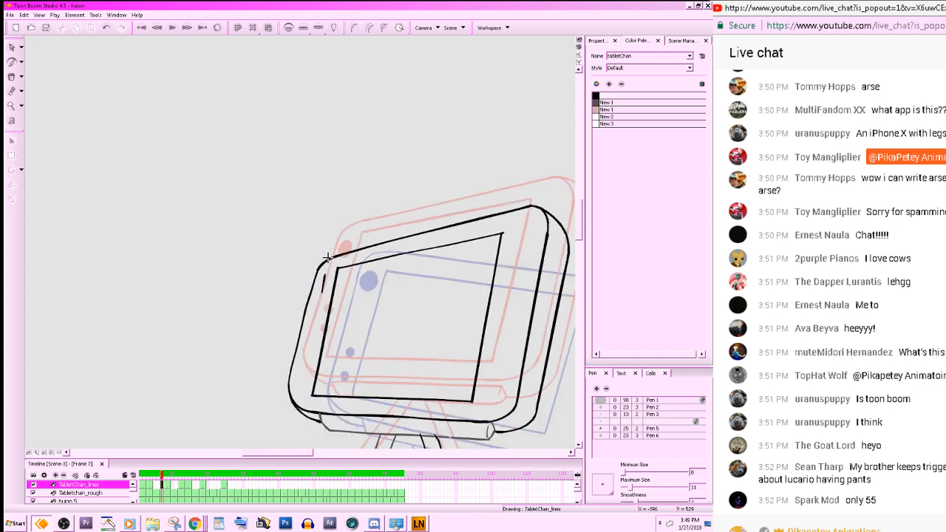
mouse_move(317, 283)
mouse_down()
mouse_move(327, 276)
mouse_move(332, 289)
mouse_move(319, 289)
mouse_move(325, 277)
mouse_move(319, 288)
mouse_up()
- Paint the two small black button dots below the camera dot on the tablet's bezel on frame 7
key(.)
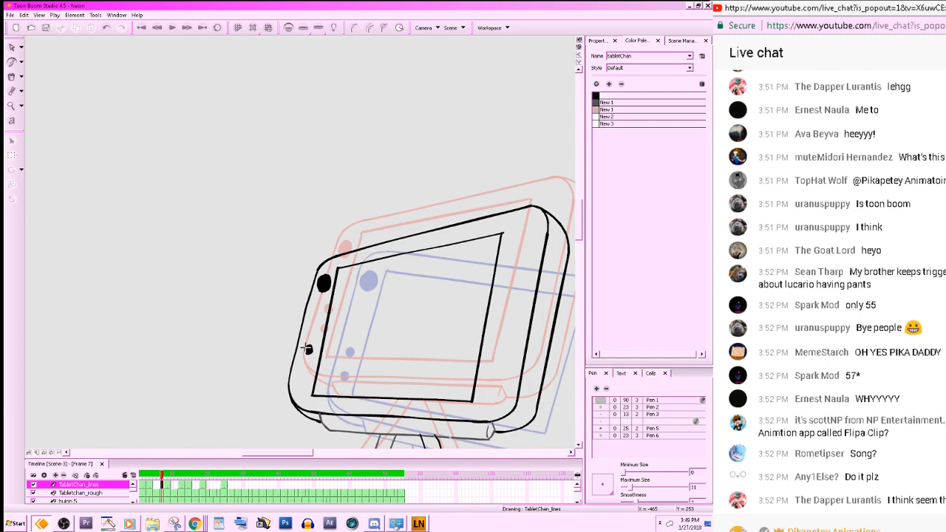
key(.)
drag(304, 351, 303, 375)
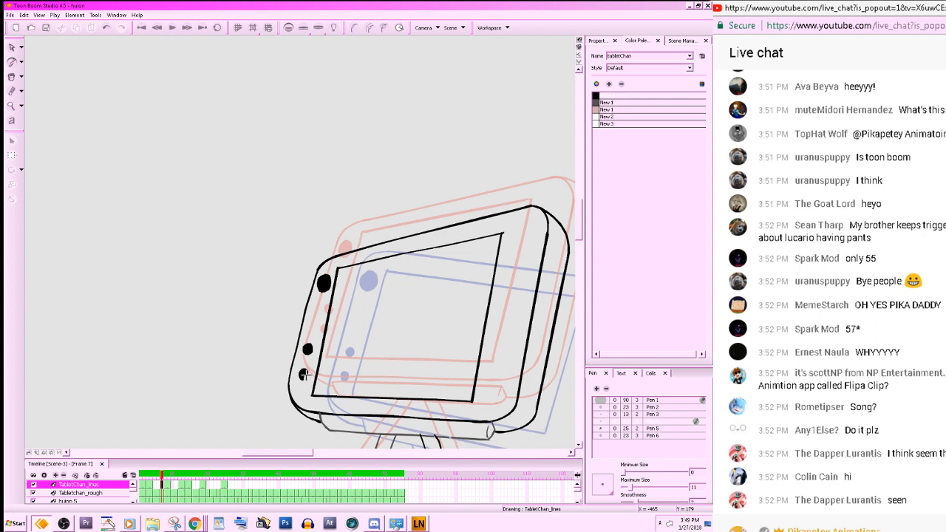
key(2)
key(2)
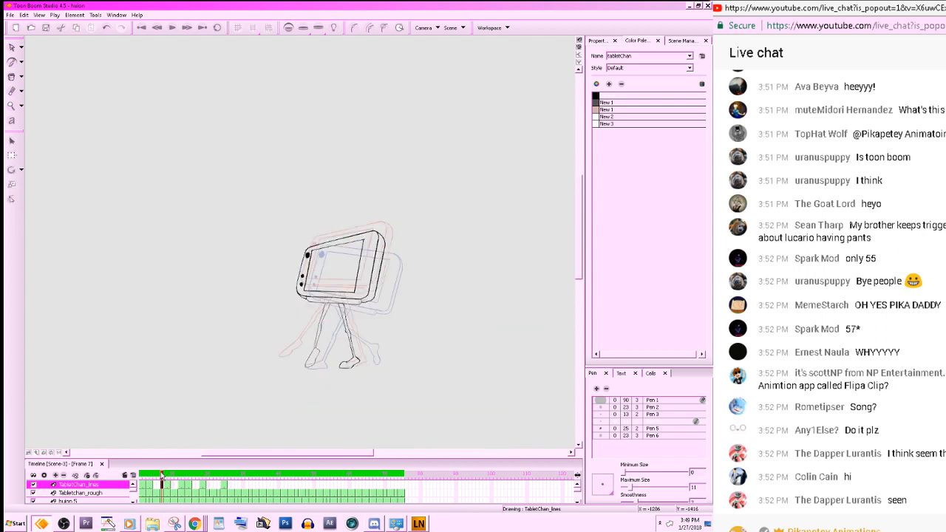
- Go to frame 5 and show the other layers' drawings together with the onion skin
drag(161, 475, 156, 476)
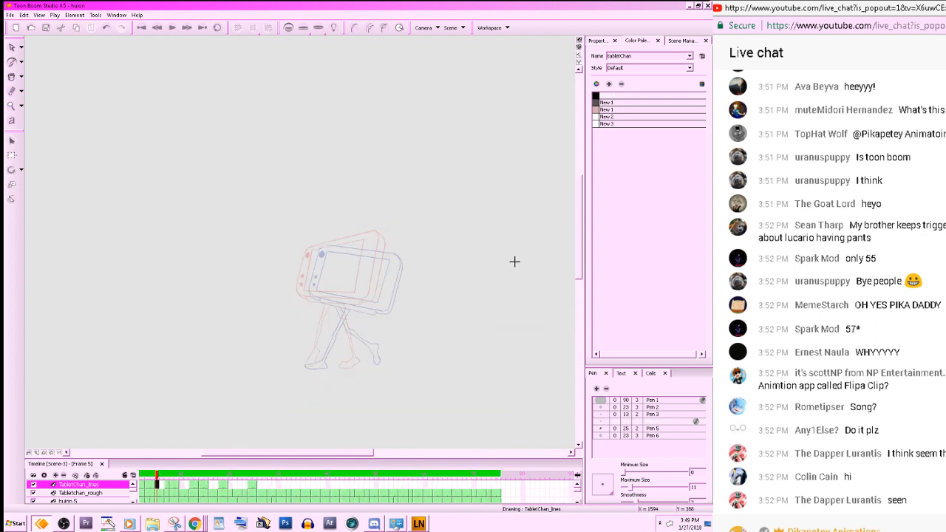
click(290, 29)
click(289, 28)
click(336, 28)
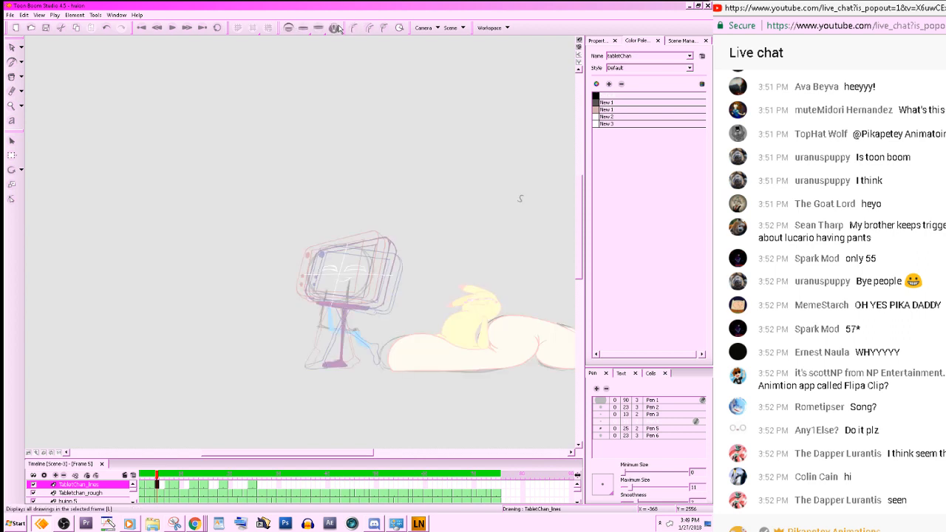
mouse_move(484, 340)
mouse_down()
mouse_move(466, 319)
mouse_move(466, 344)
mouse_up()
key(z)
key(z)
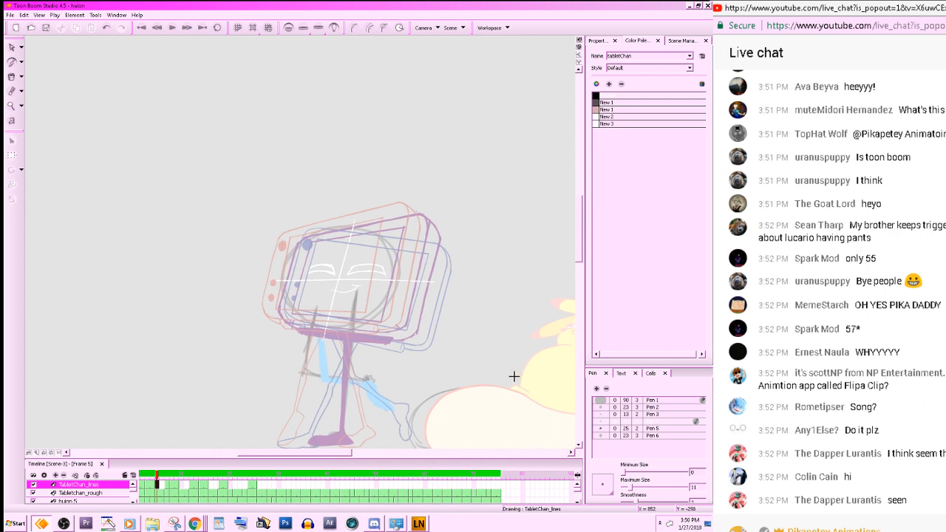
- Save the scene and ink the straight edges of the tablet's front face and outer side on frame 5
mouse_move(514, 377)
mouse_down()
mouse_move(541, 321)
mouse_move(518, 345)
mouse_move(519, 324)
mouse_up()
key(ctrl+s)
key(z)
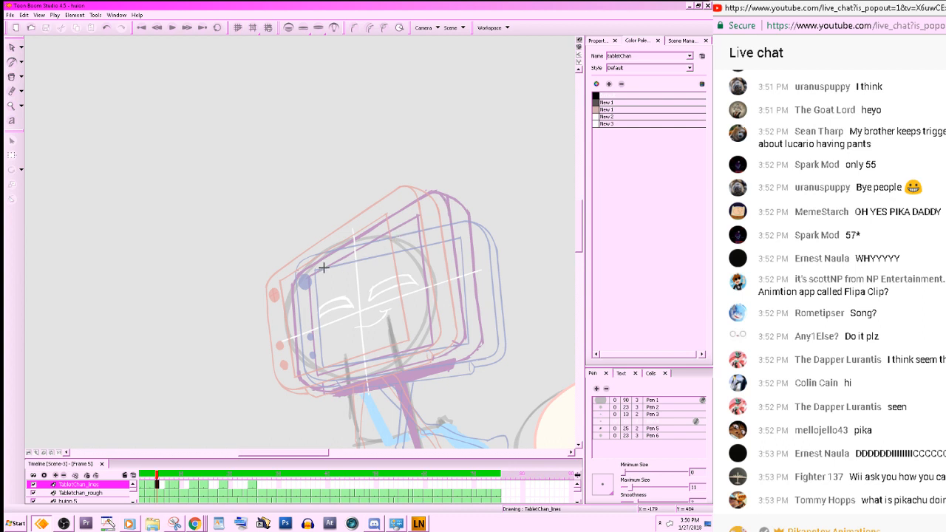
drag(298, 272, 431, 187)
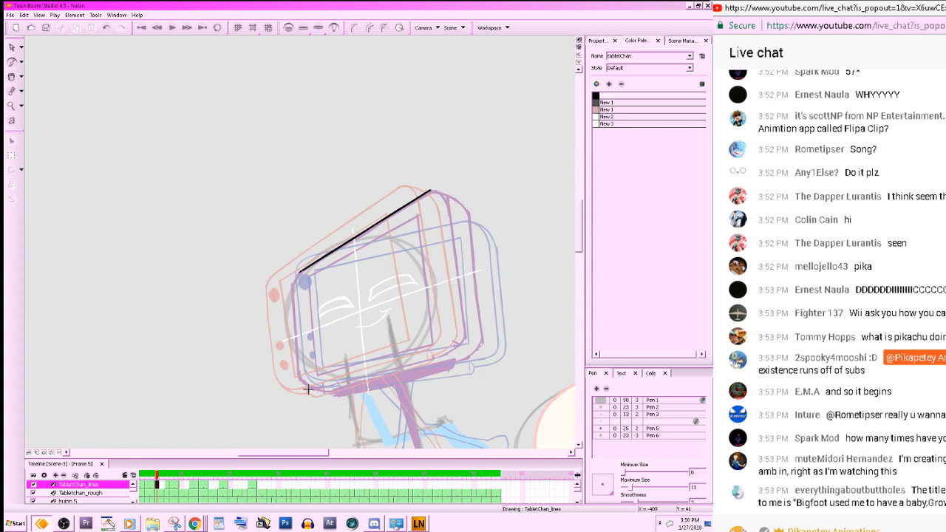
drag(309, 390, 464, 352)
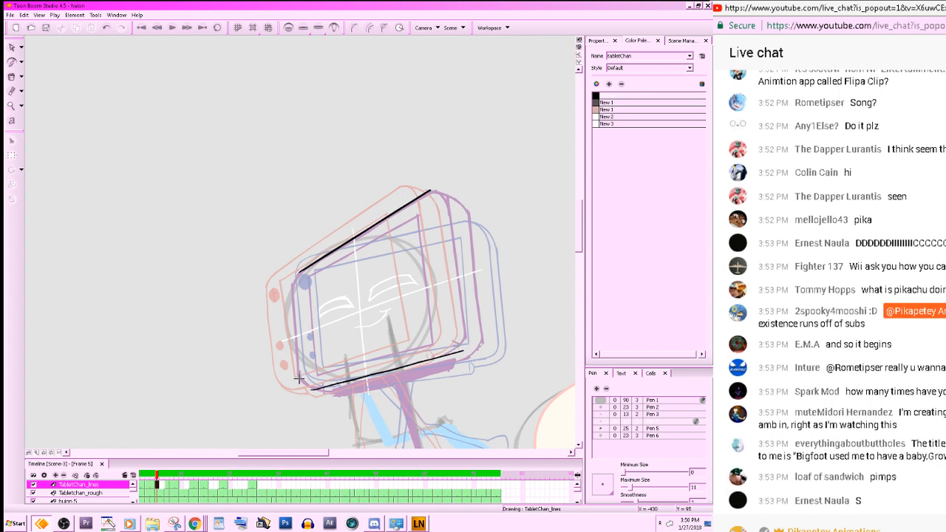
drag(296, 379, 293, 276)
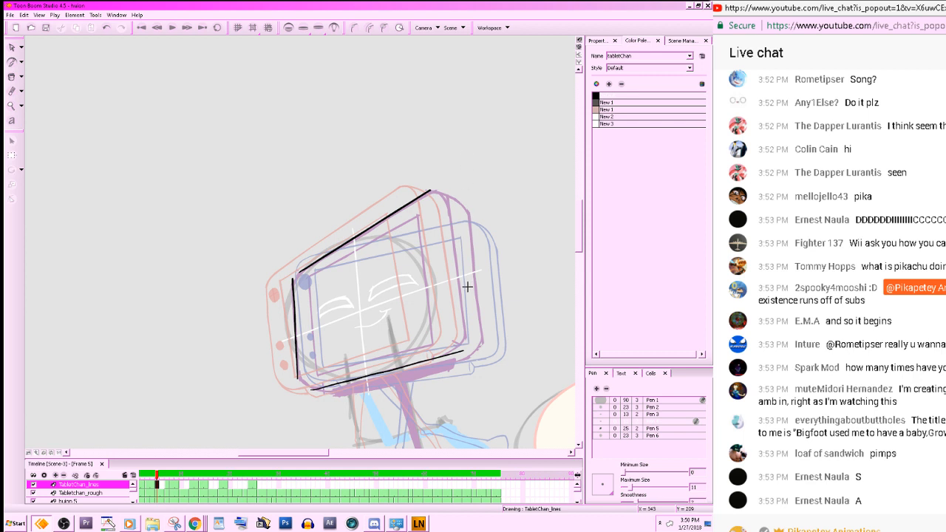
drag(464, 337, 448, 196)
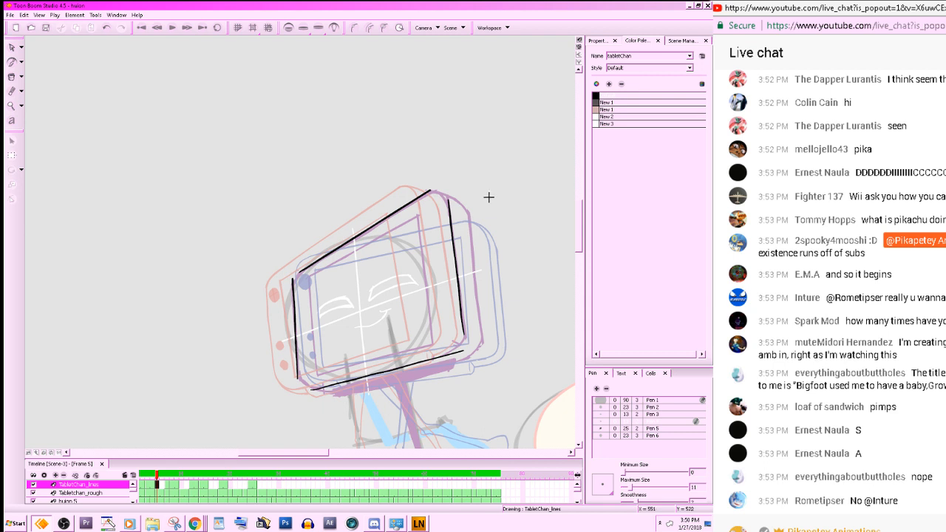
drag(469, 215, 478, 340)
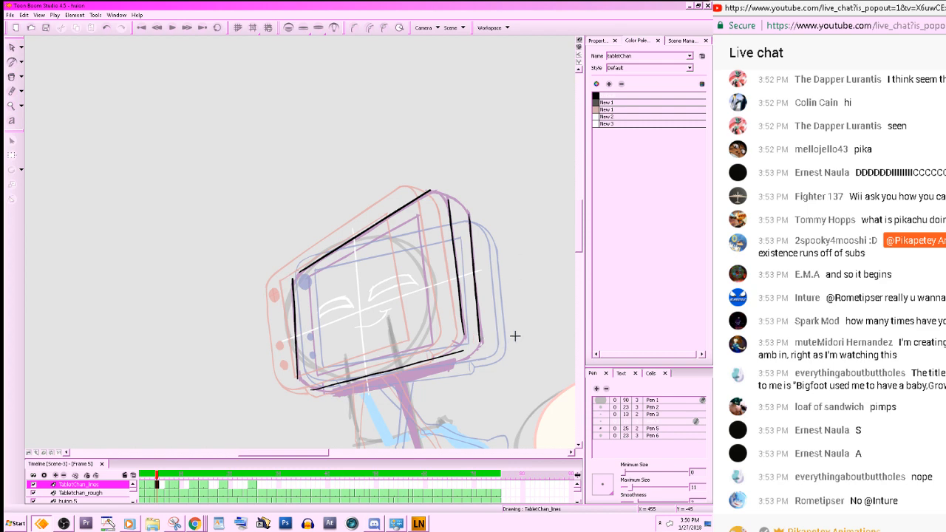
- Turn off onion skin and ink the rounded lower corner joining the front face's bottom and side edges on frame 5
mouse_move(503, 343)
mouse_down()
mouse_move(446, 309)
mouse_move(485, 332)
mouse_up()
key(z)
key(z)
key(x)
key(alt+e)
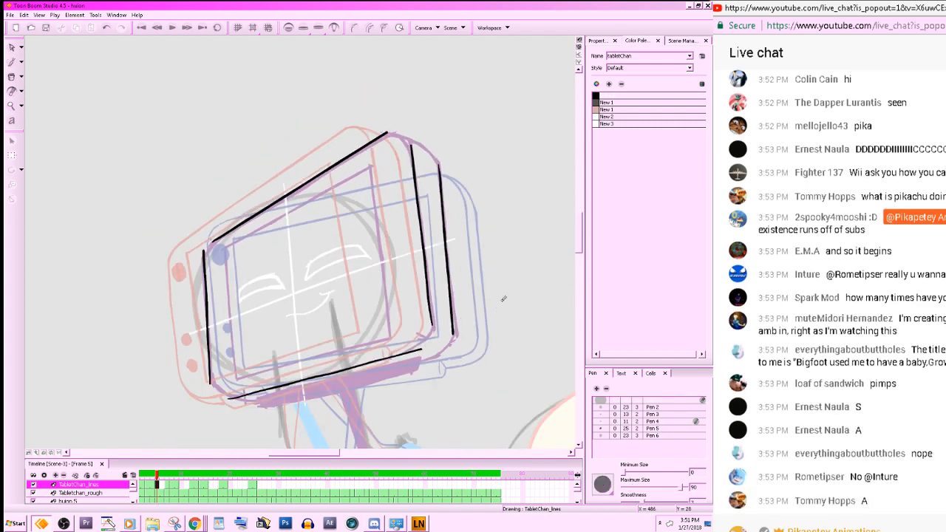
key(alt+b)
click(289, 27)
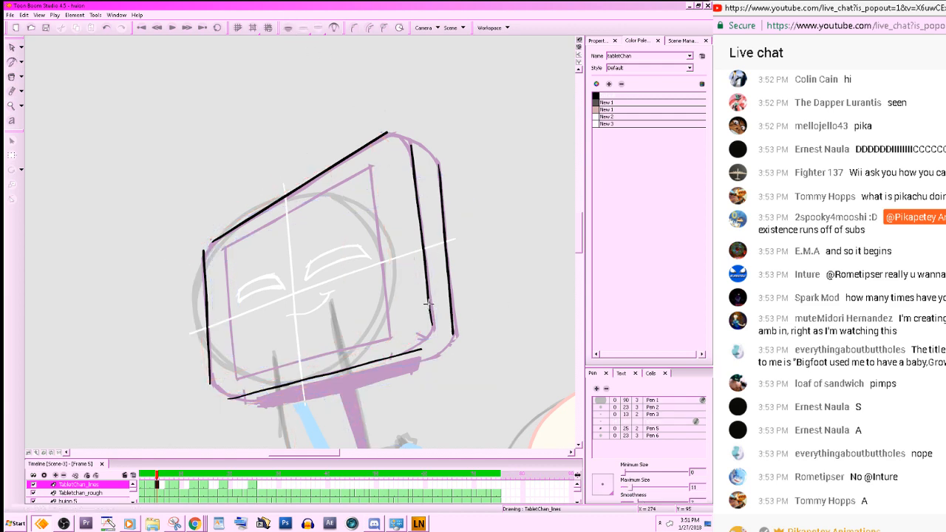
drag(429, 309, 429, 334)
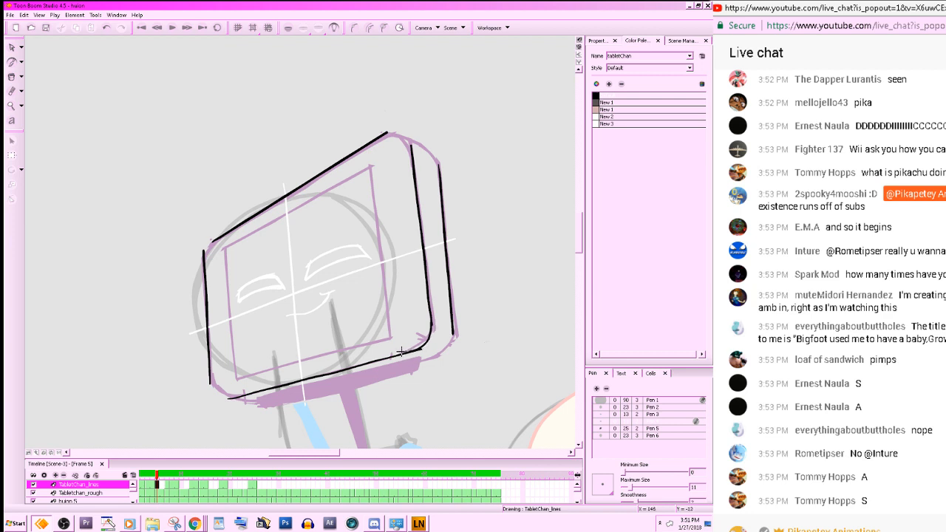
key(alt+e)
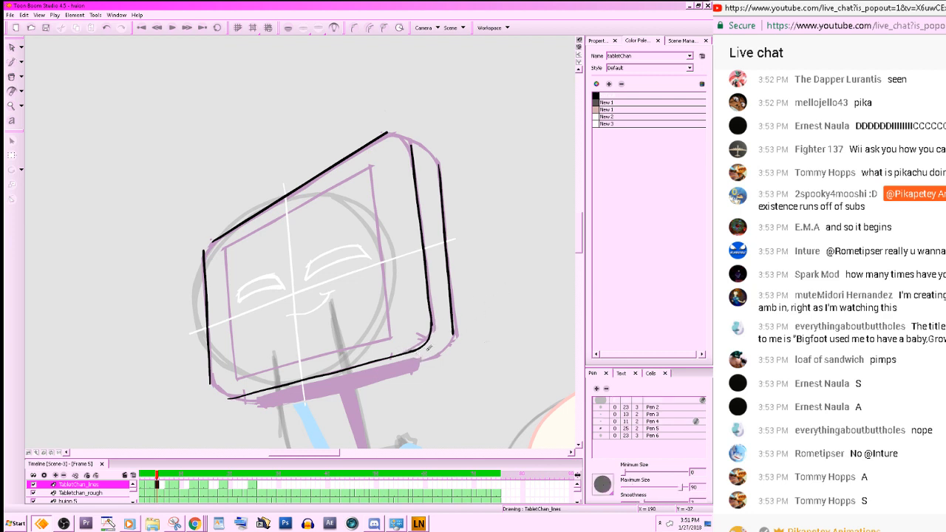
scroll(536, 341, up, 3)
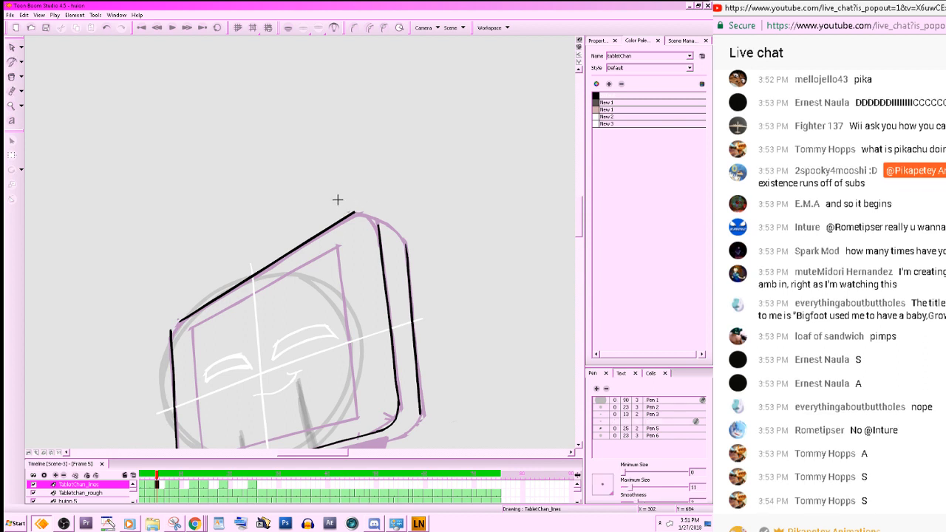
key(alt+b)
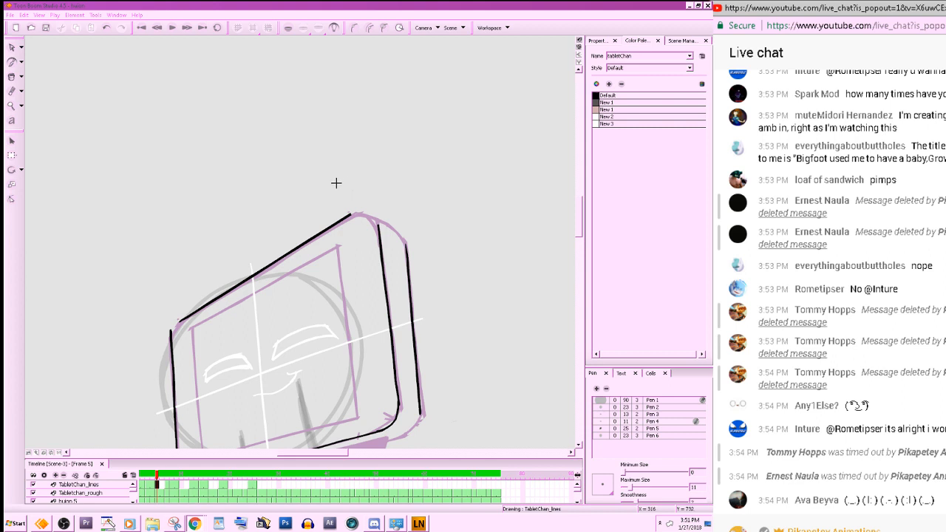
click(346, 216)
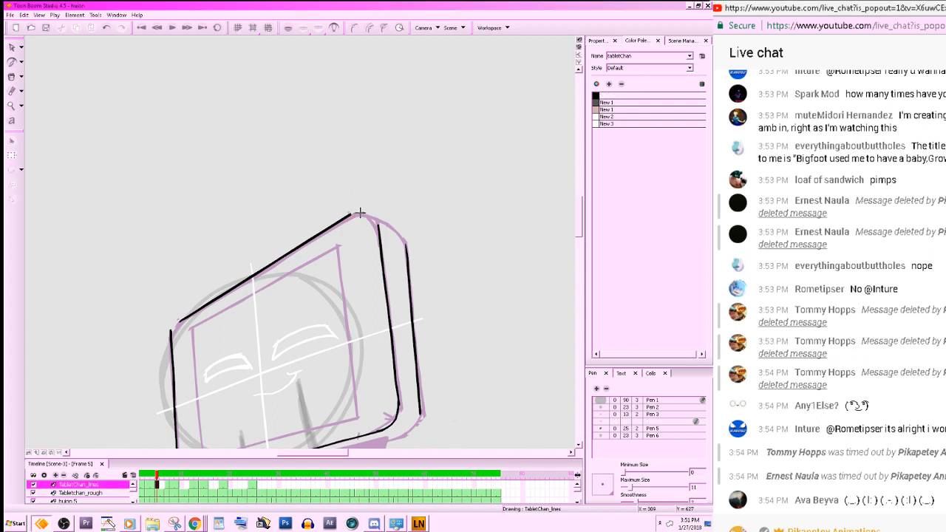
mouse_move(354, 214)
mouse_down()
mouse_move(377, 222)
mouse_move(381, 241)
mouse_up()
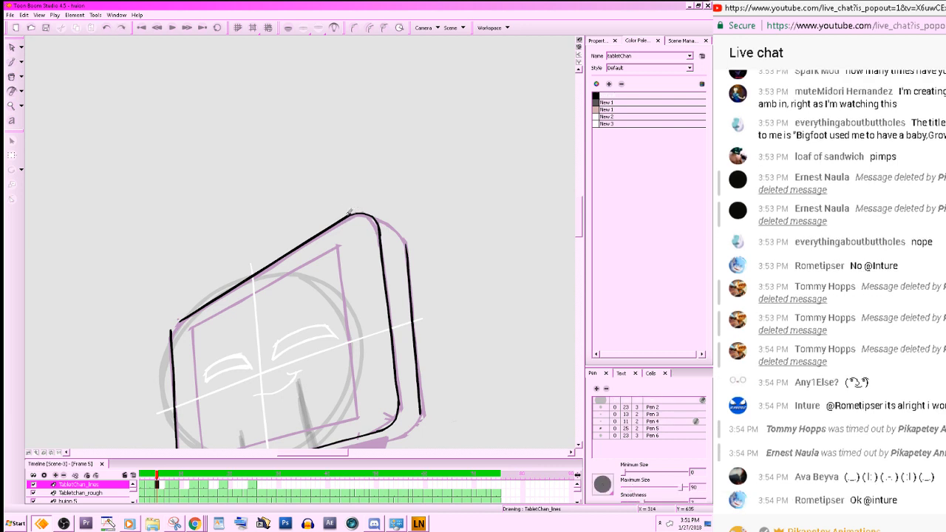
key(ctrl+z)
- Trim the top edge's end and ink the front face's rounded upper corner on frame 5, comparing it with frame 7
key(alt+b)
key(alt+e)
click(351, 208)
key(alt+b)
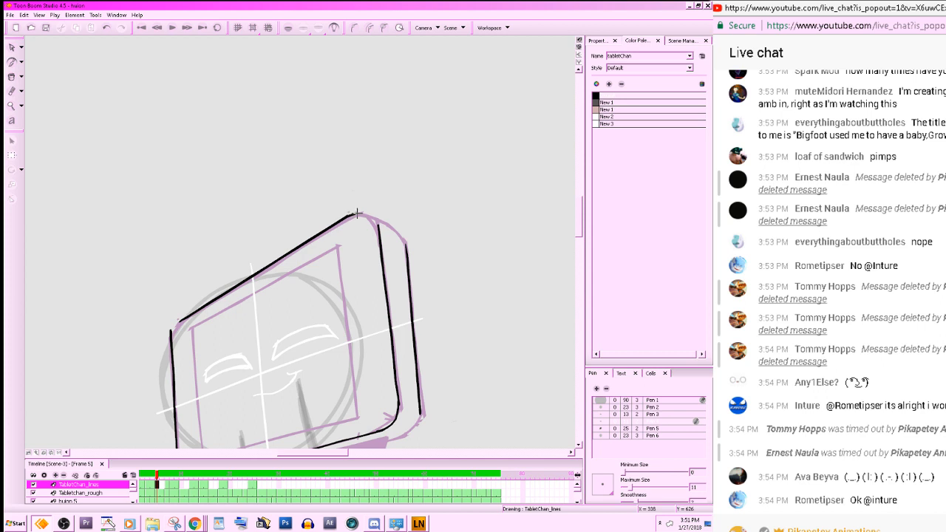
mouse_move(367, 213)
mouse_down()
mouse_move(378, 226)
mouse_move(374, 219)
mouse_up()
key(f)
key(g)
key(g)
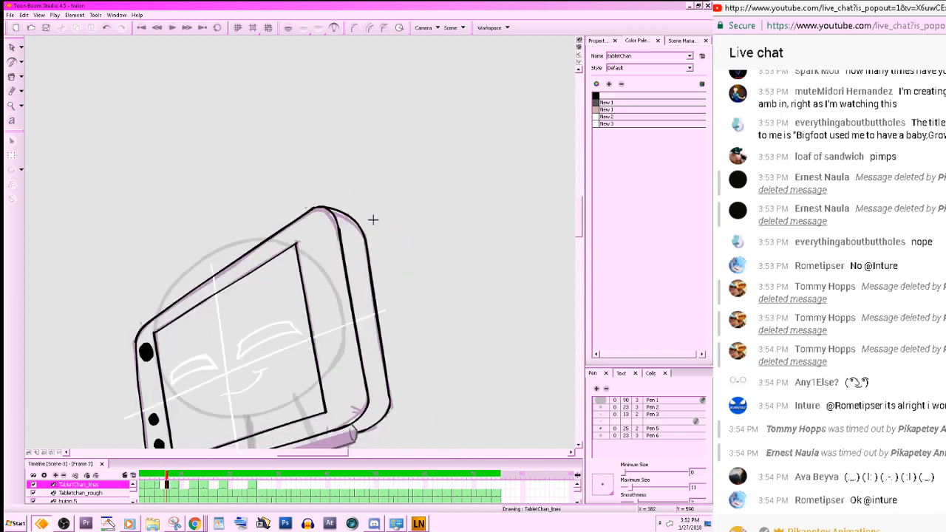
key(f)
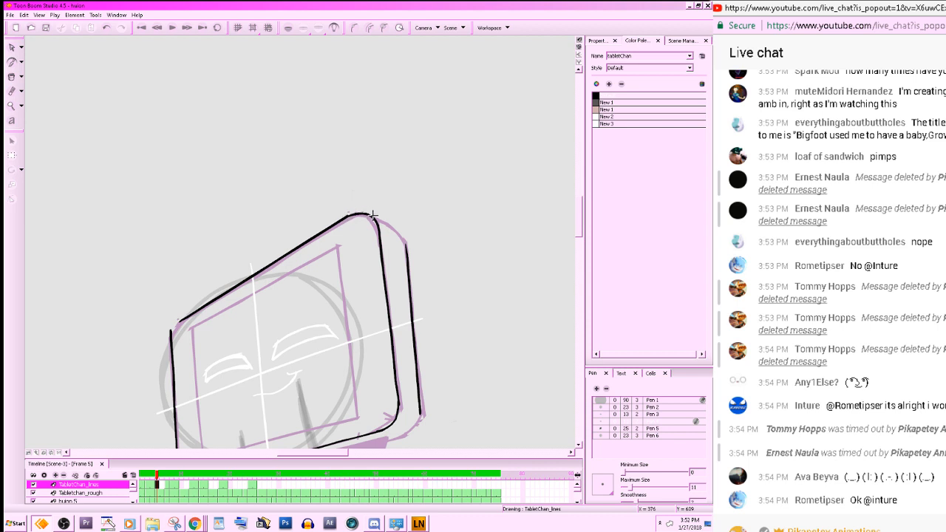
- Ink the outer curve joining the front face's upper corner to the tablet's side edge on frame 5
mouse_move(373, 214)
mouse_down()
mouse_move(404, 238)
mouse_move(406, 290)
mouse_up()
key(x)
key(f)
key(g)
key(g)
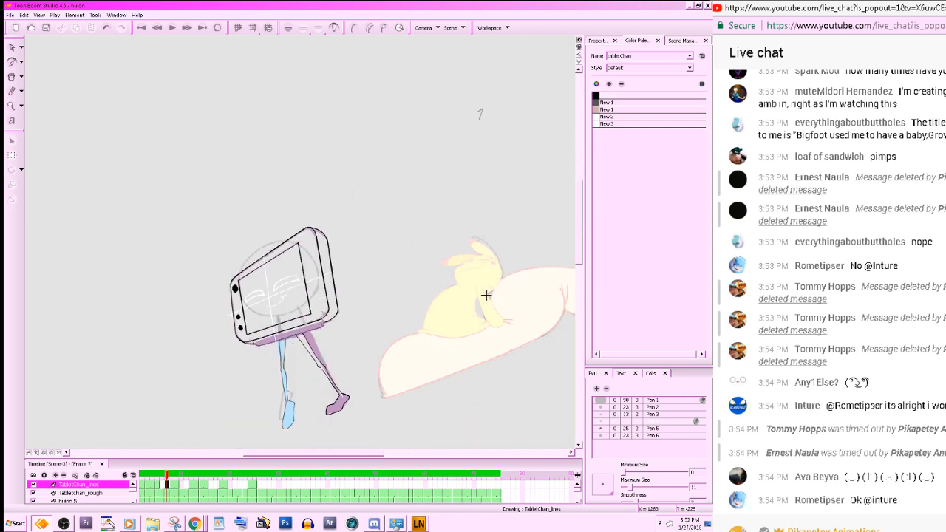
key(f)
- Compare the tablet's lower corners on frame 5 with the clean line drawing on frame 3
key(z)
key(z)
key(z)
drag(441, 363, 507, 281)
key(z)
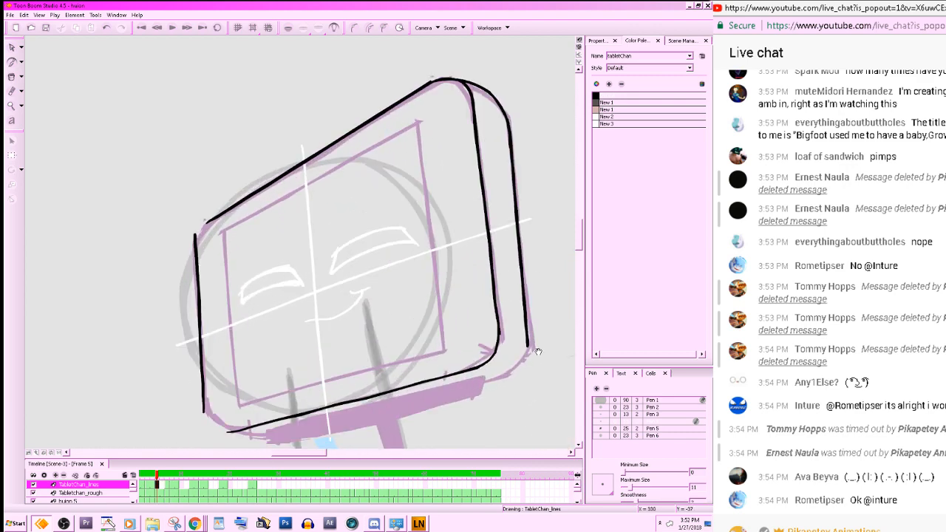
mouse_move(539, 352)
mouse_down()
mouse_move(475, 319)
mouse_move(549, 273)
mouse_move(556, 285)
mouse_up()
key(f)
key(f)
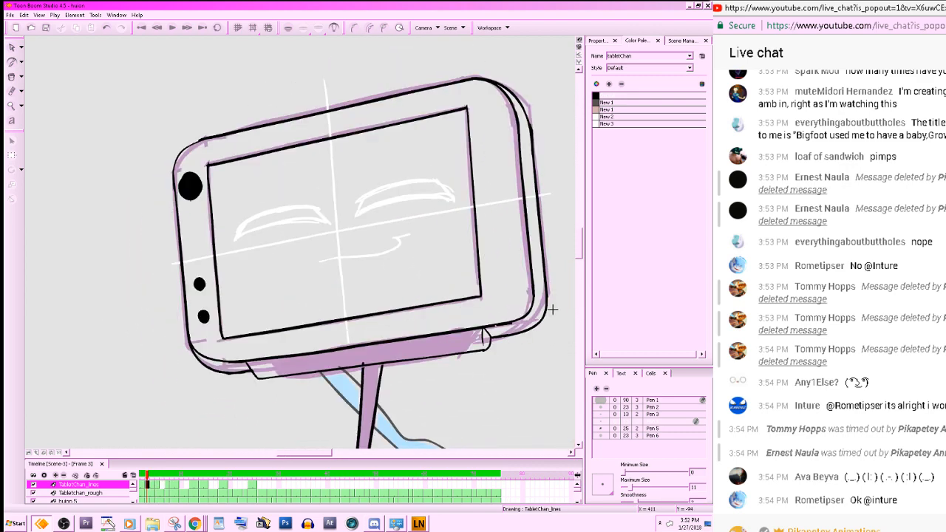
key(g)
key(g)
- Ink the rounded lower corner on the front face's camera side on frame 5
key(alt+e)
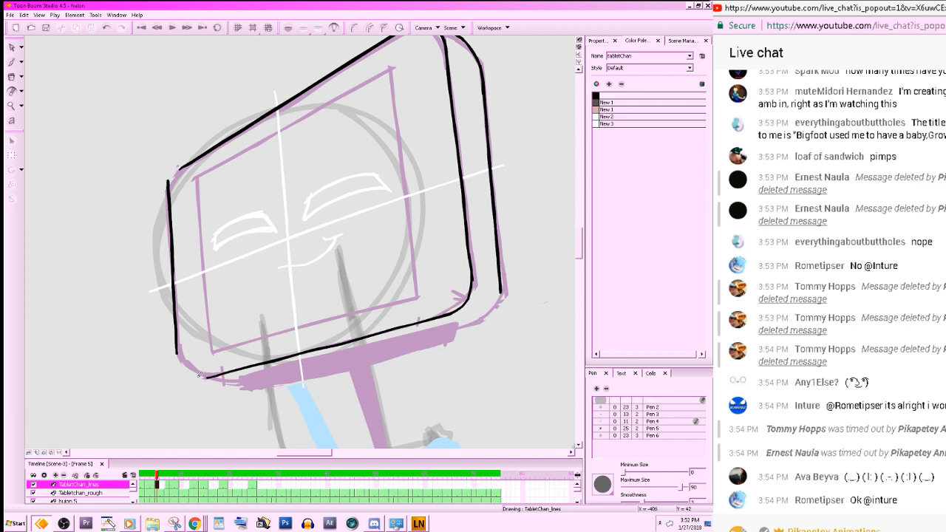
key(alt+b)
mouse_move(176, 350)
mouse_down()
mouse_move(186, 373)
mouse_move(224, 378)
mouse_up()
key(f)
key(f)
key(g)
key(g)
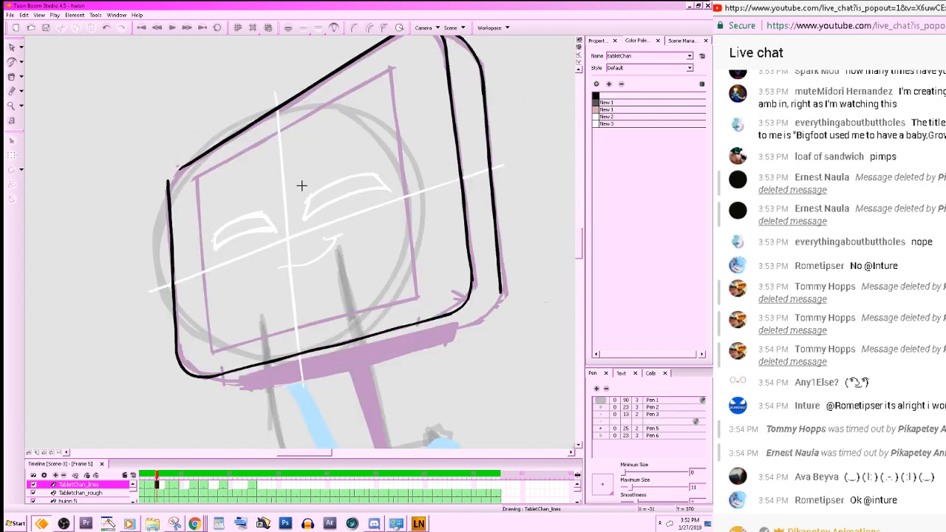
- Ink the rounded upper corner on the front face's camera side on frame 5 and clean up its joins
drag(302, 186, 498, 296)
key(alt+e)
drag(373, 279, 364, 308)
key(f)
key(g)
key(alt+b)
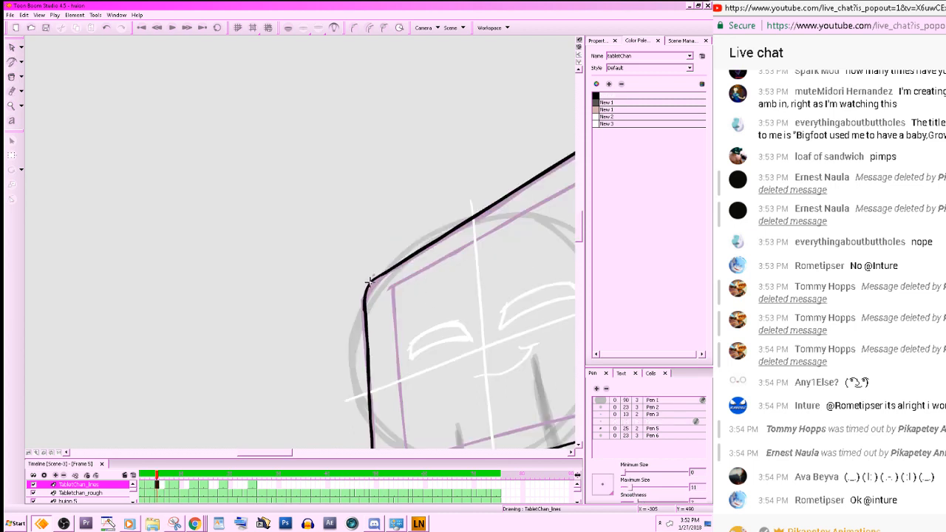
- Compare the whole tablet outline on frame 5 with the clean line drawings on the neighbouring frames
key(1)
key(1)
key(2)
drag(455, 344, 361, 345)
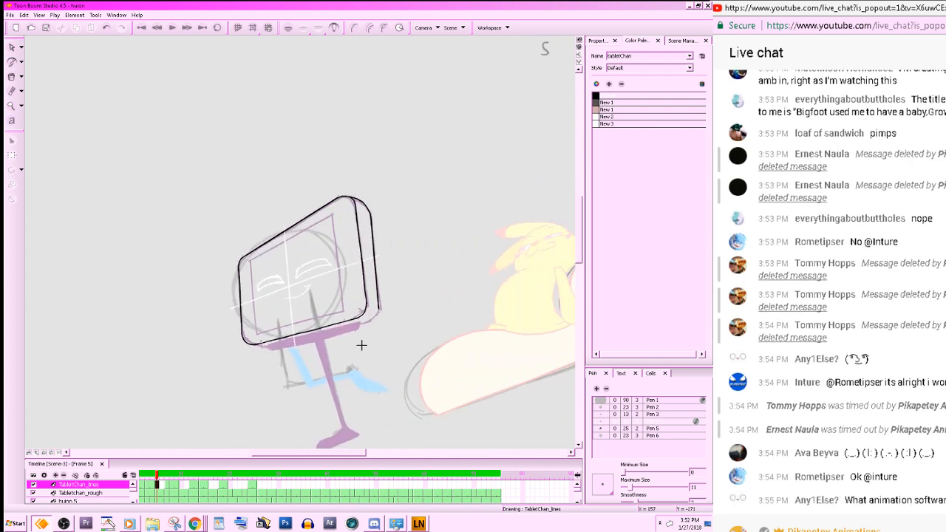
click(51, 453)
key(g)
key(f)
key(f)
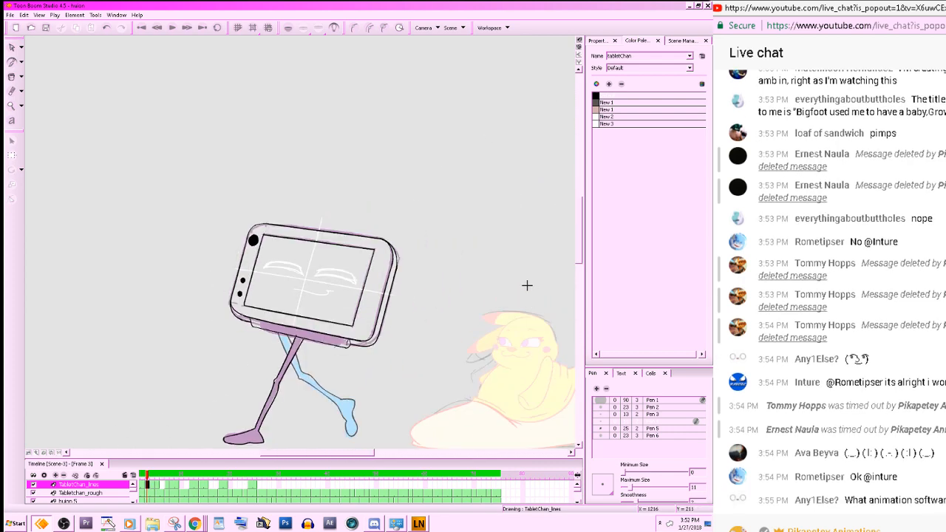
- Flip repeatedly through frames 3 to 8 to check how frame 5's tablet shape moves between the clean drawings
key(g)
key(g)
key(g)
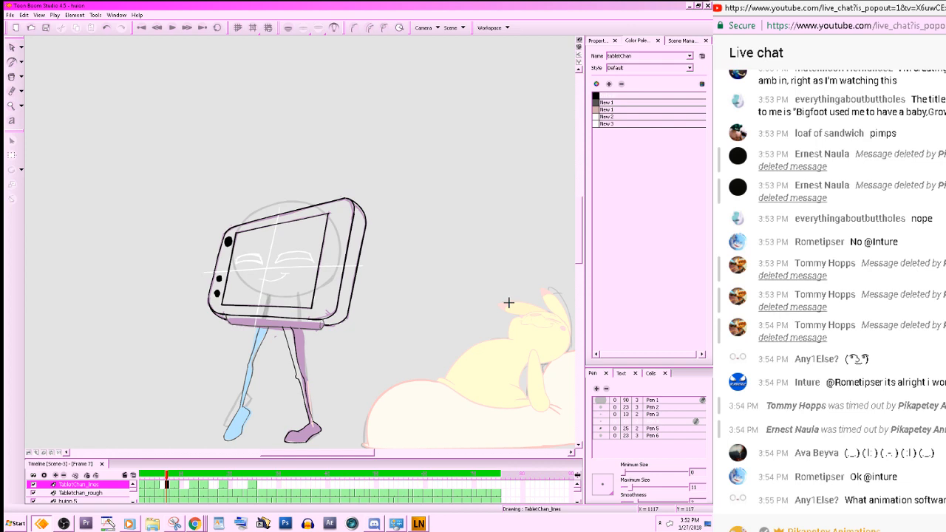
key(f)
key(g)
key(f)
key(f)
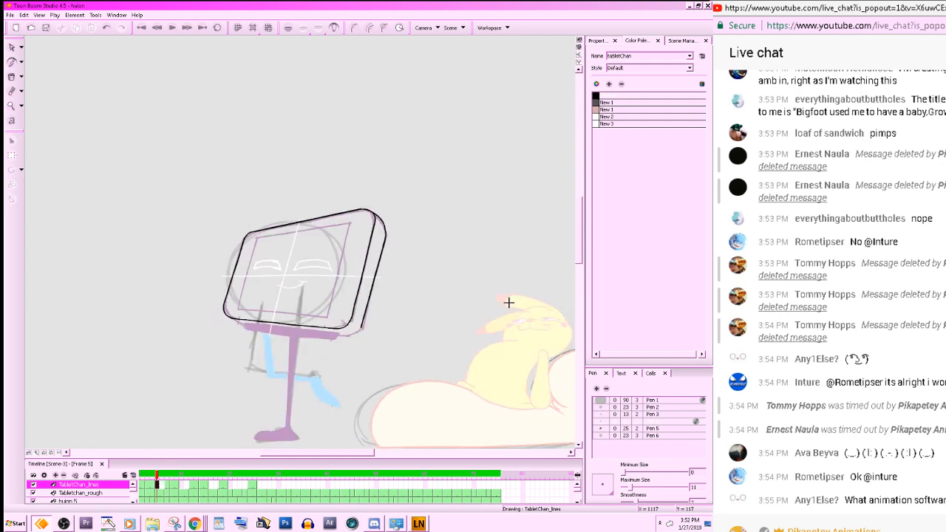
key(f)
key(f)
key(f)
key(g)
key(g)
key(g)
key(g)
key(g)
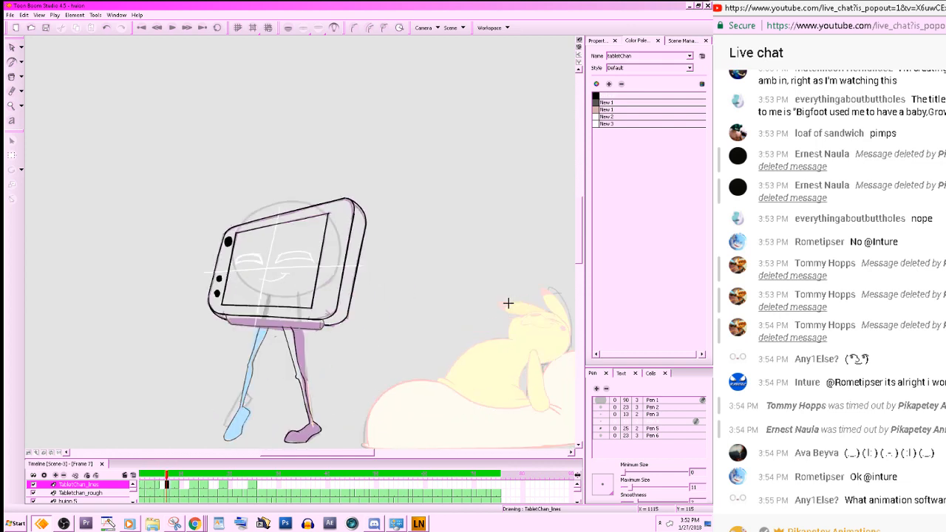
key(g)
key(f)
key(f)
key(f)
key(f)
key(g)
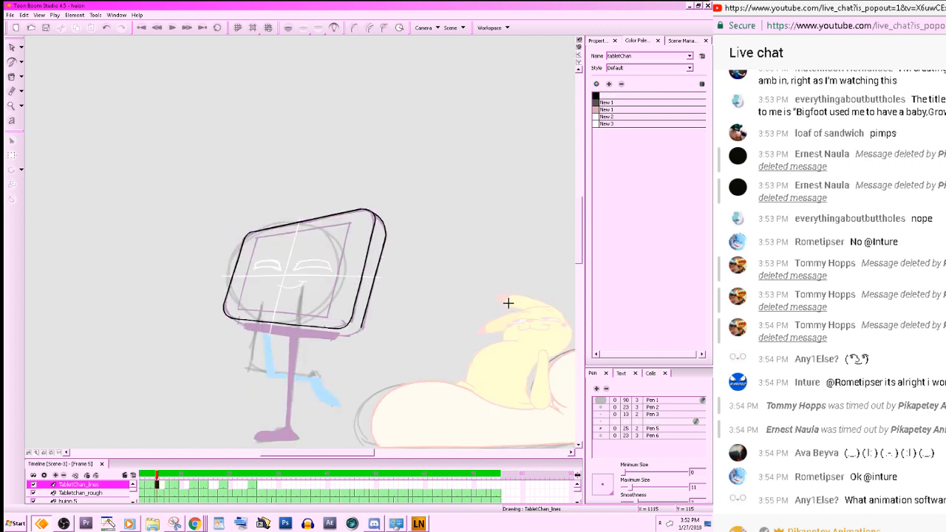
key(f)
key(g)
key(f)
key(f)
key(g)
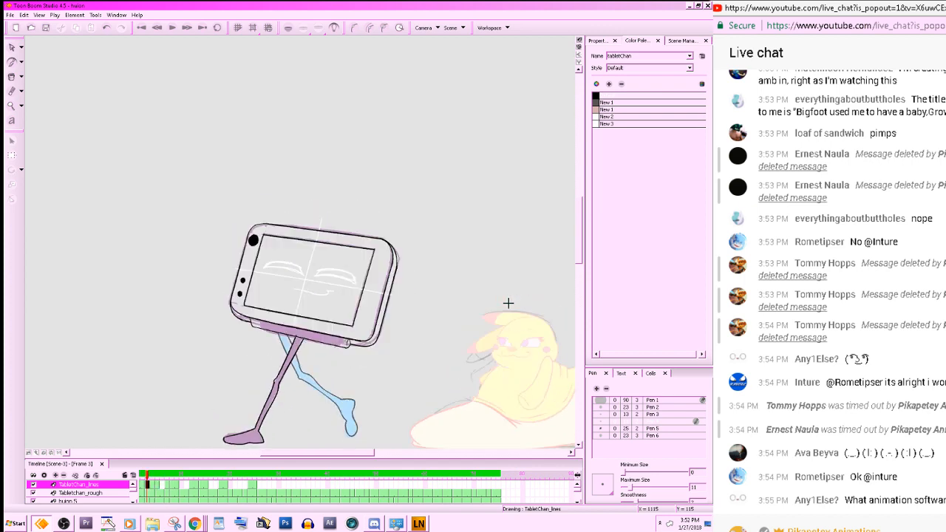
key(g)
key(g)
key(g)
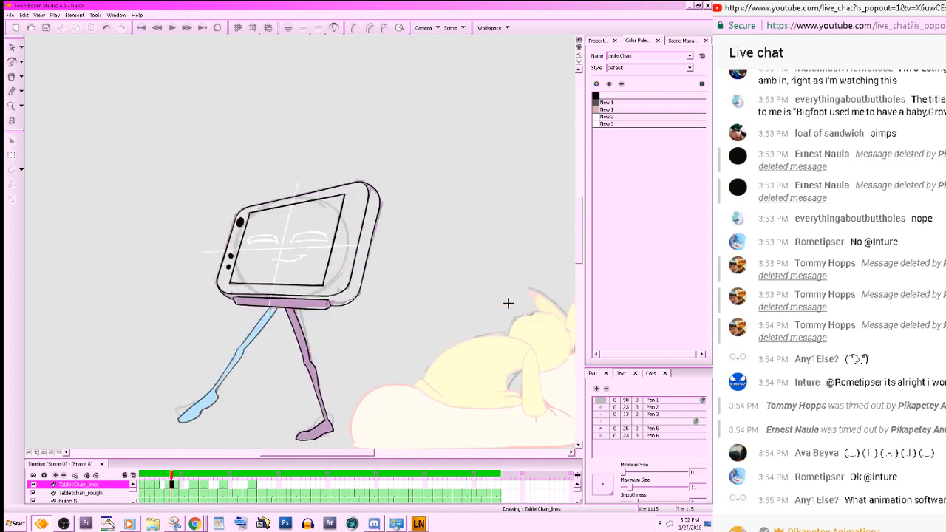
key(f)
key(f)
key(g)
key(f)
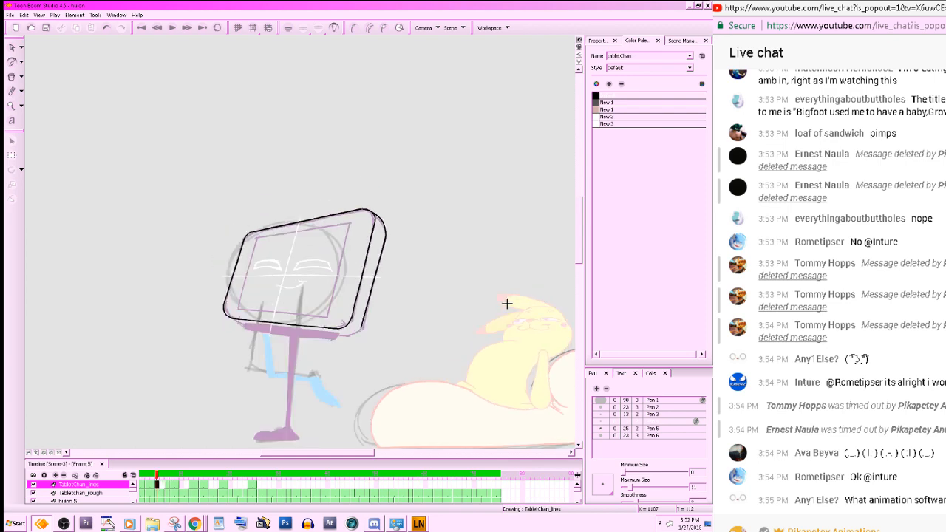
key(f)
key(f)
- Select the whole tablet outline on frame 5, lower its upper camera-side corner slightly and pull the lower camera-side corner slightly inward
key(s)
drag(50, 89, 433, 372)
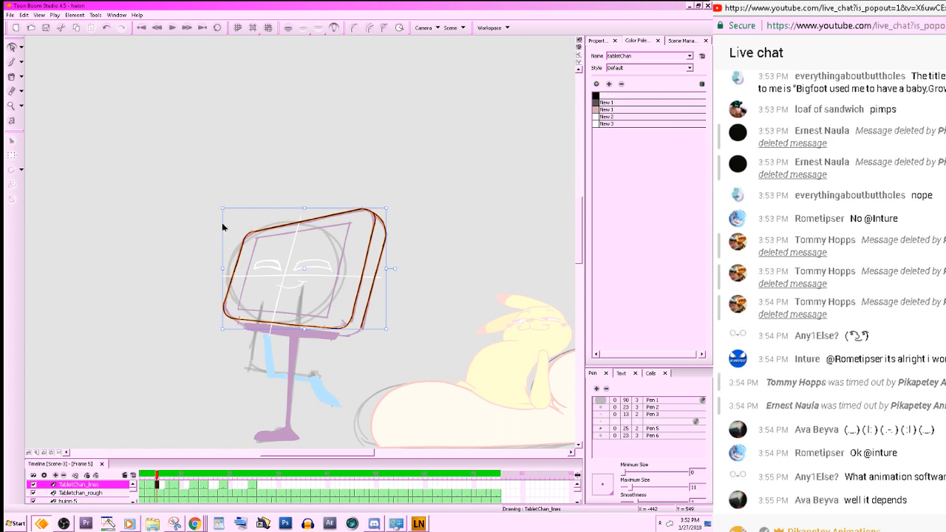
drag(222, 208, 224, 217)
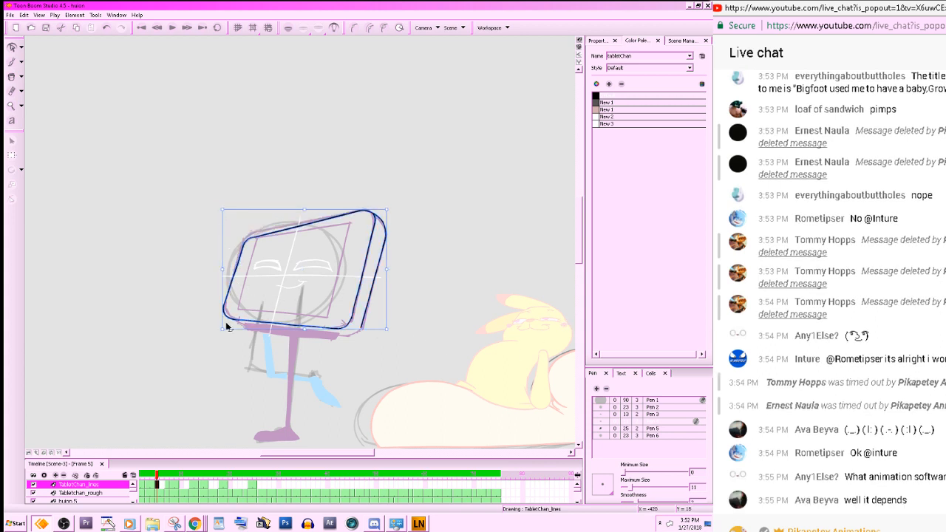
drag(225, 328, 226, 327)
click(225, 358)
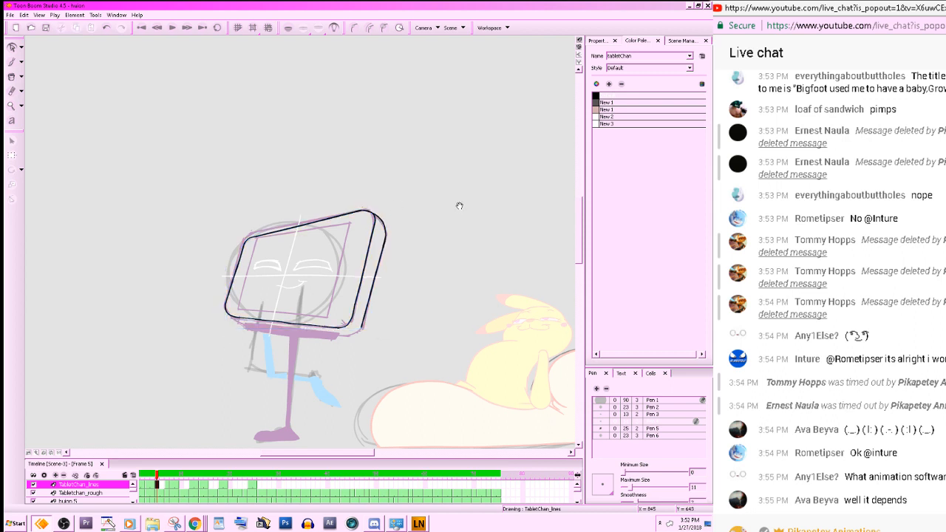
- Hide the onion skin and rough drawings, and check frame 5's reshaped outline against the neighbouring line drawings
drag(455, 190, 457, 201)
click(292, 27)
click(292, 28)
click(334, 27)
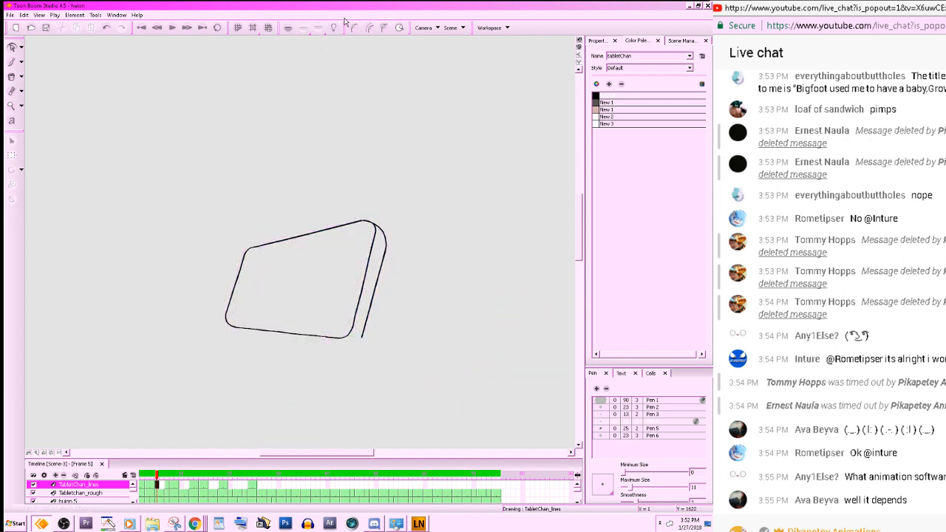
key(g)
key(f)
key(f)
key(f)
key(f)
- Turn on onion skin and nudge frame 5's whole tablet outline slightly toward the camera side and slightly down between the neighbouring drawings
drag(197, 212, 296, 286)
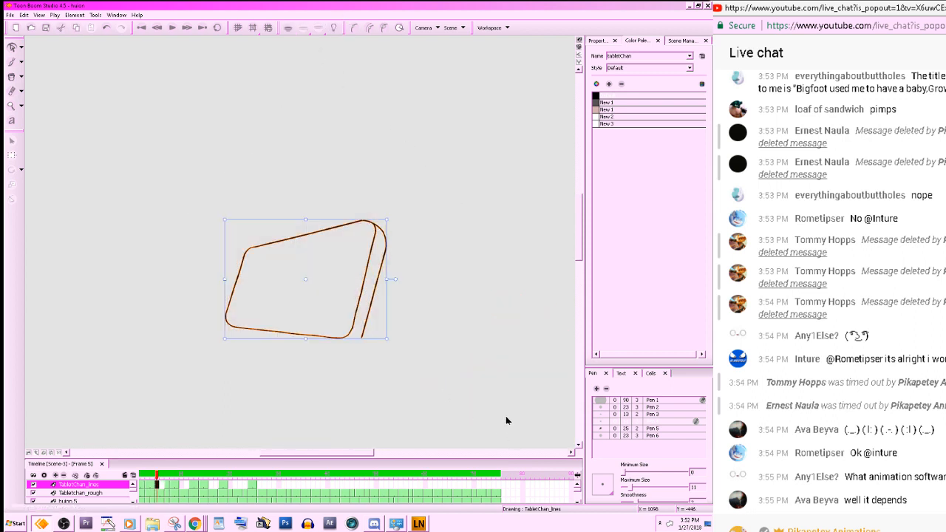
click(289, 30)
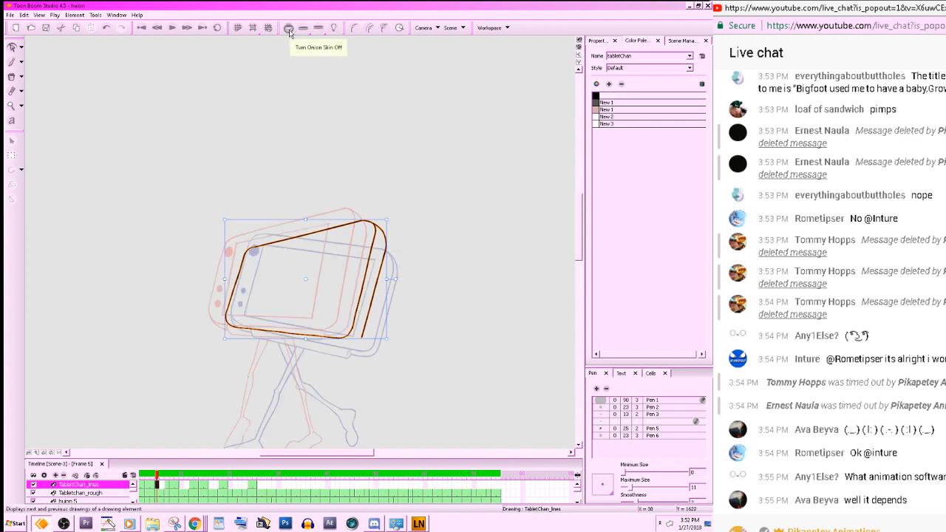
key(Left)
key(Left)
key(Left)
key(Left)
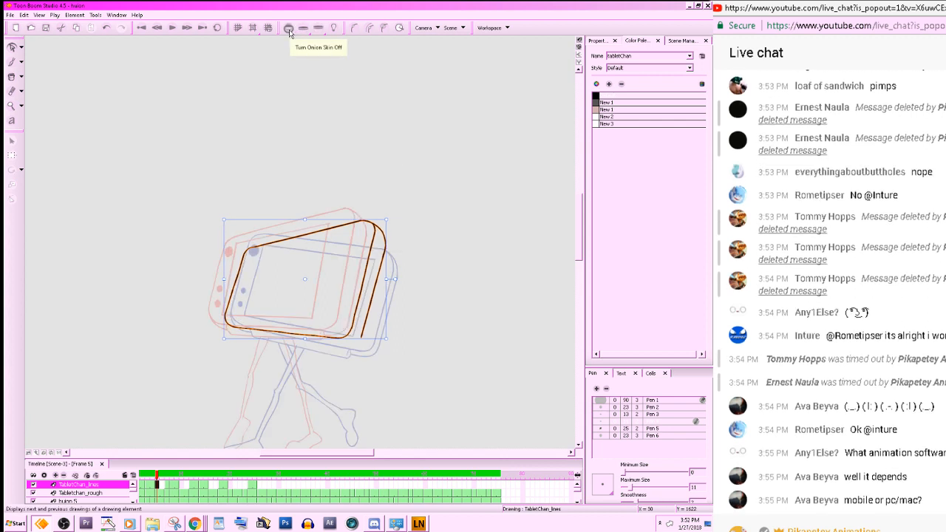
key(Left)
key(Left)
key(Left)
key(Left)
key(Left)
key(Left)
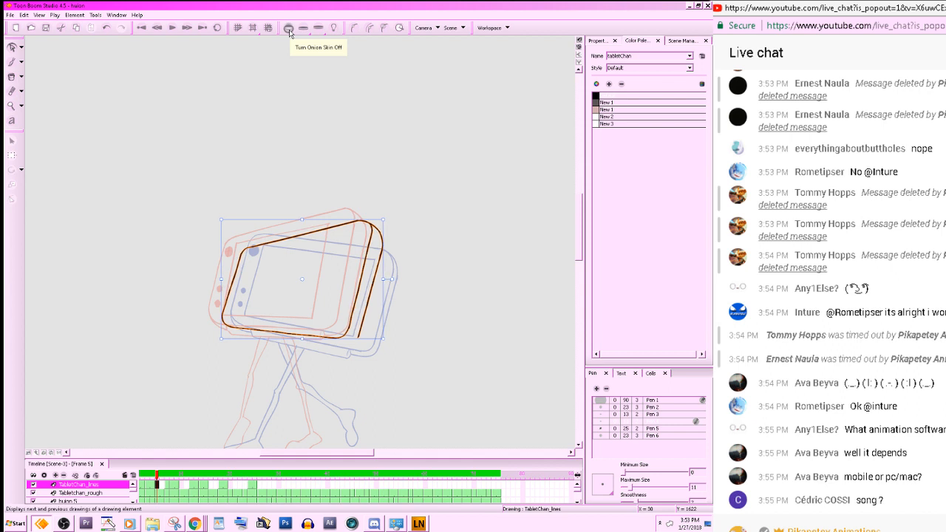
key(Down)
key(Down)
key(Down)
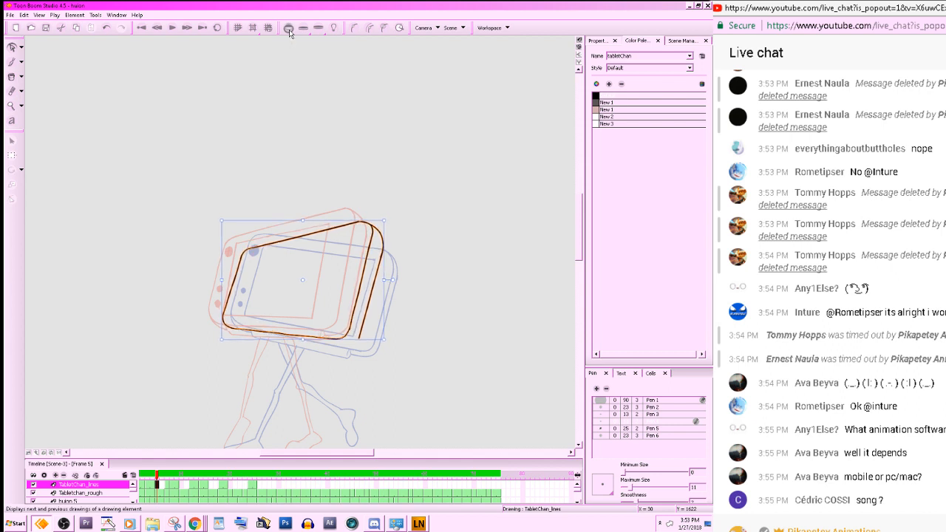
click(516, 343)
- Turn off onion skin and flip between frame 5 and the preceding line drawings to check the repositioned outline
key(z)
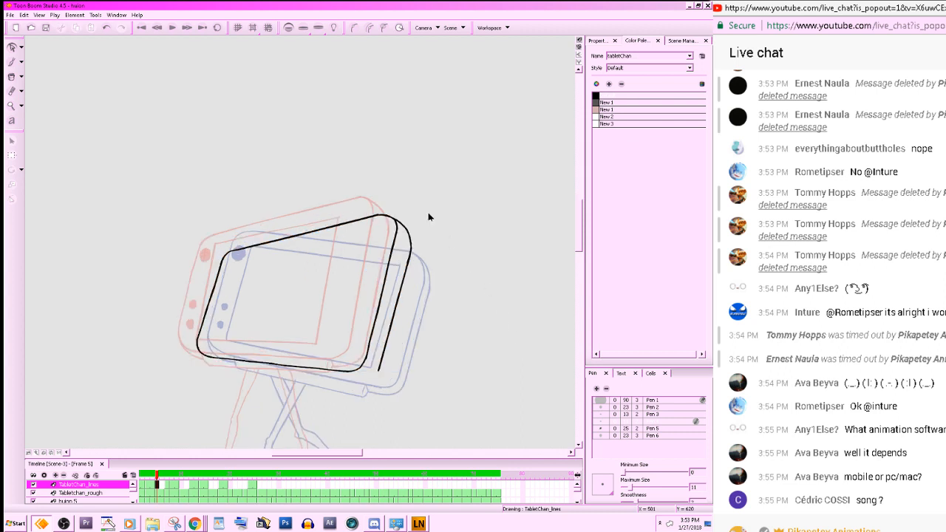
click(294, 30)
key(comma)
key(comma)
key(period)
key(period)
key(comma)
key(comma)
key(period)
key(period)
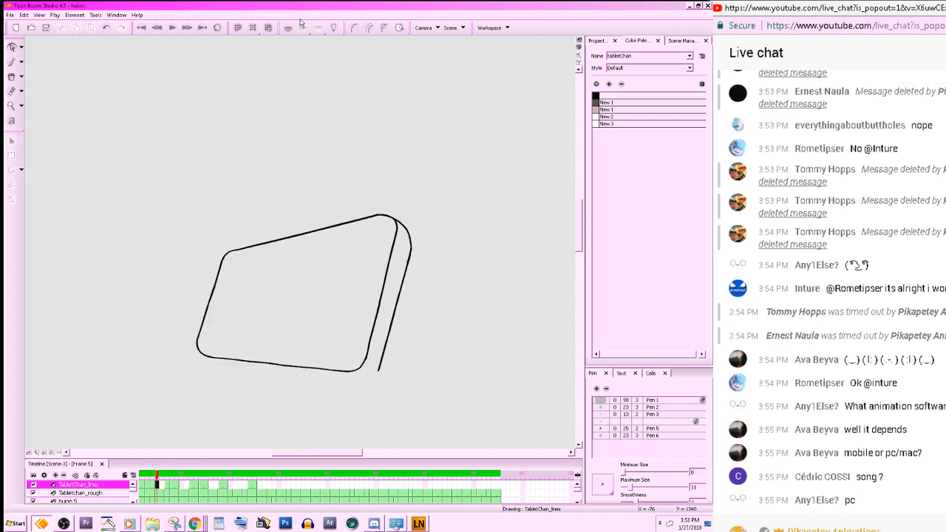
- Show the onion skin and rough drawings, and ink the tablet body's lower back edge beneath the front face on frame 5
click(293, 28)
click(333, 28)
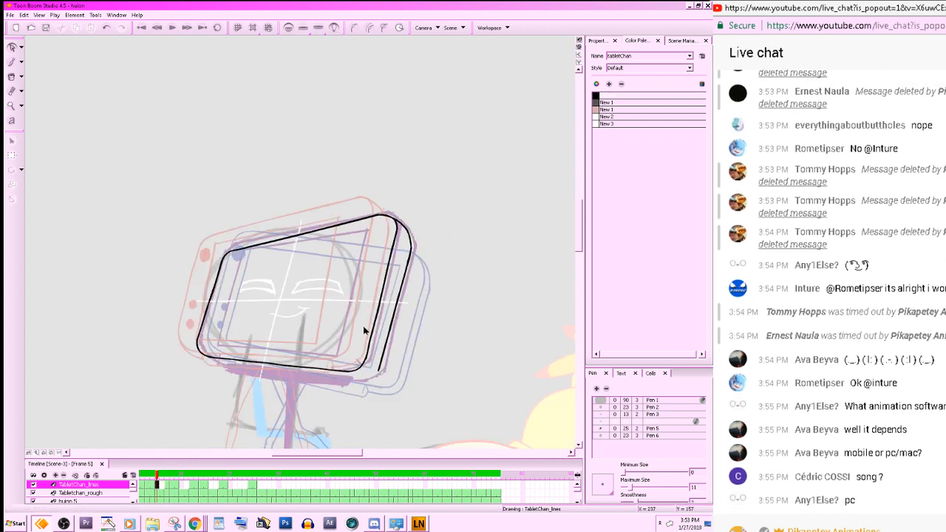
drag(531, 374, 534, 349)
key(z)
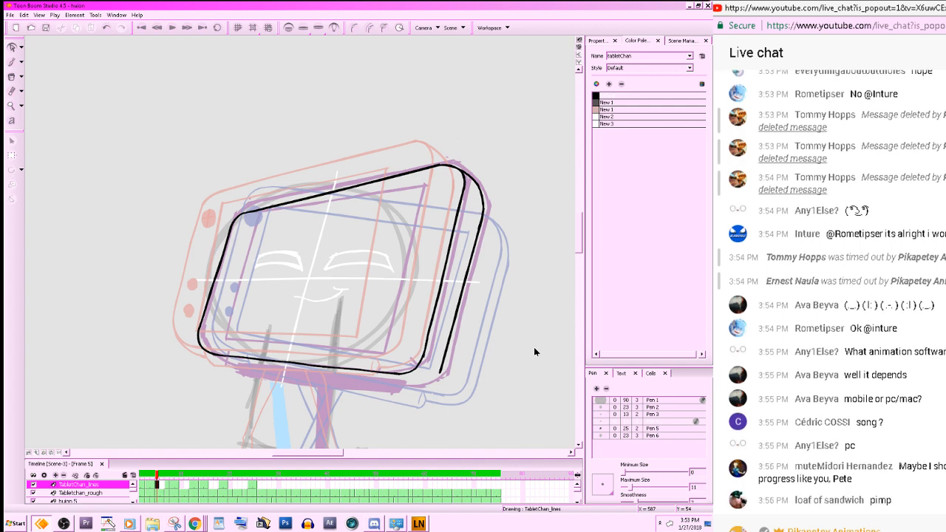
key(alt+b)
drag(219, 363, 419, 384)
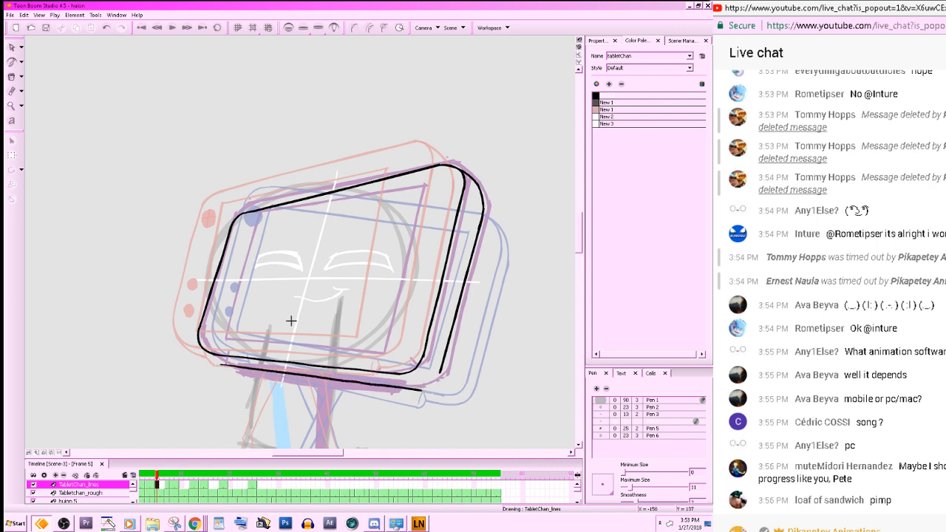
key(ctrl+z)
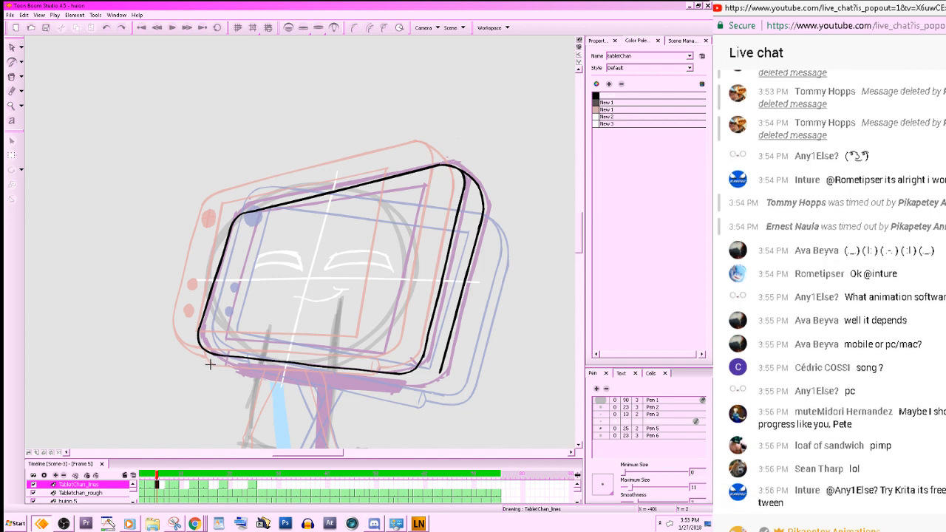
drag(212, 362, 409, 379)
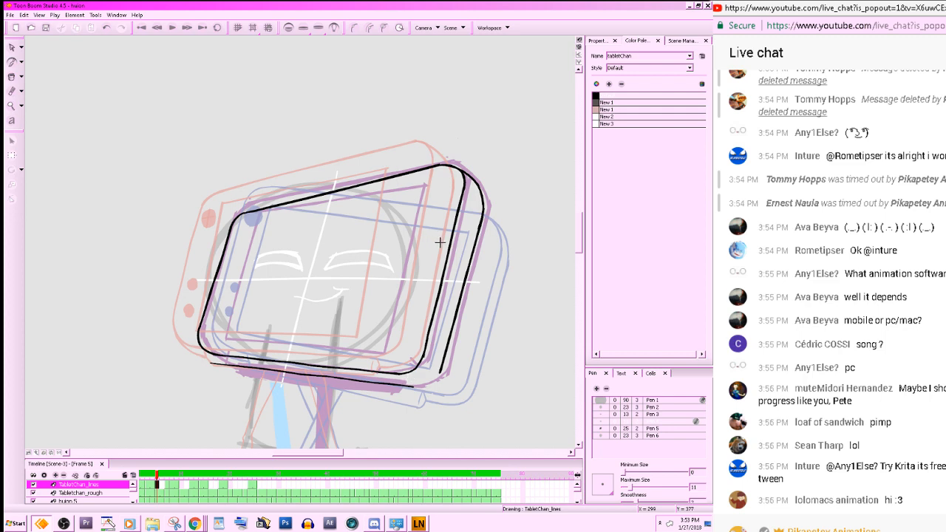
- Hide the onion skin, compare with frame 7, and shift frame 5's lower body edge slightly down to follow the rough drawing
click(290, 27)
key(g)
key(g)
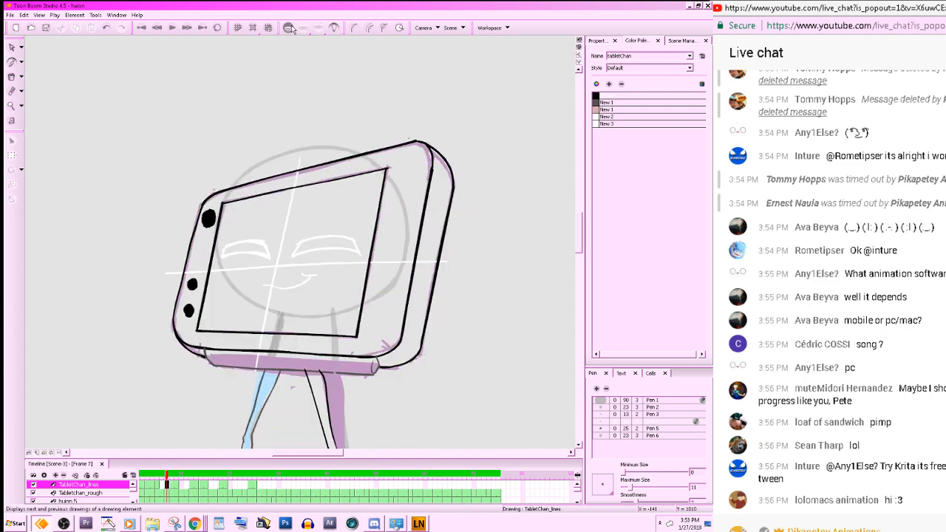
key(f)
click(12, 47)
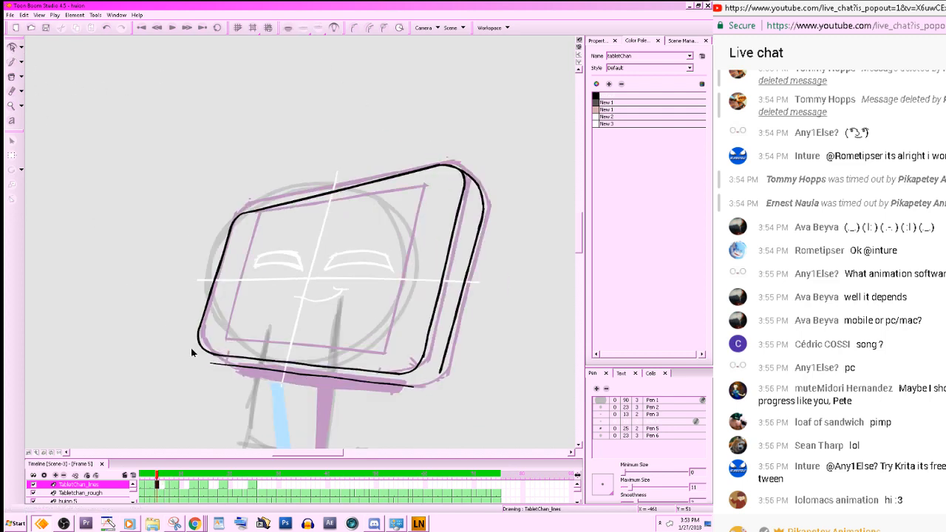
click(306, 375)
drag(421, 374, 404, 391)
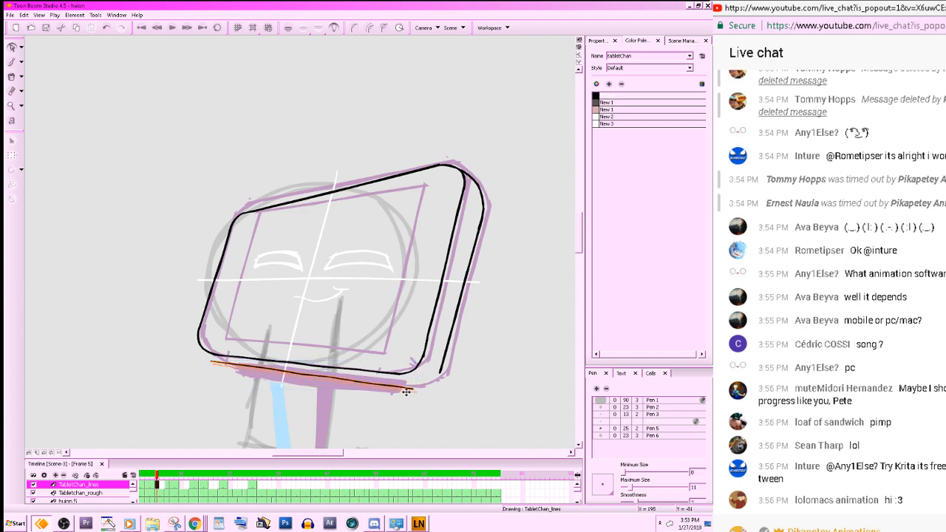
click(398, 413)
- Trim the lower body edge's end and ink the rounded lower corners that close the tablet's thickness on frame 5
key(alt+b)
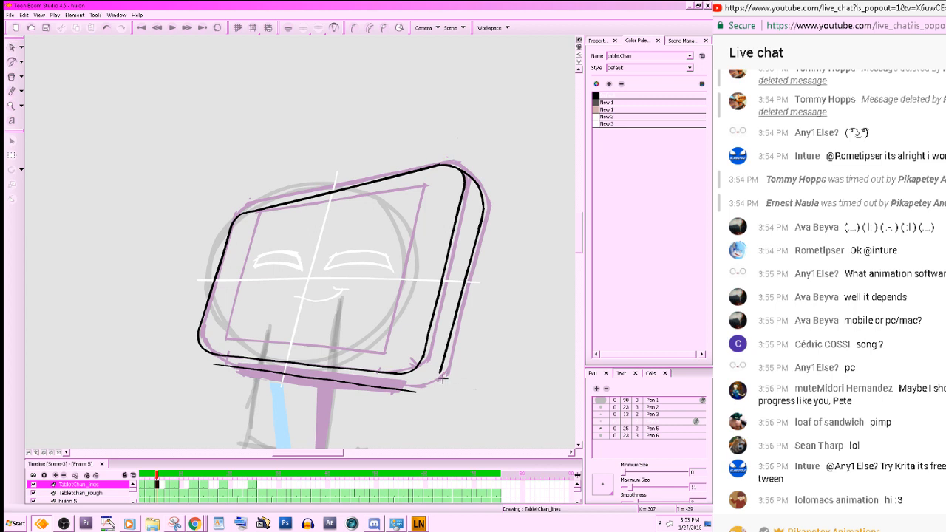
key(alt+e)
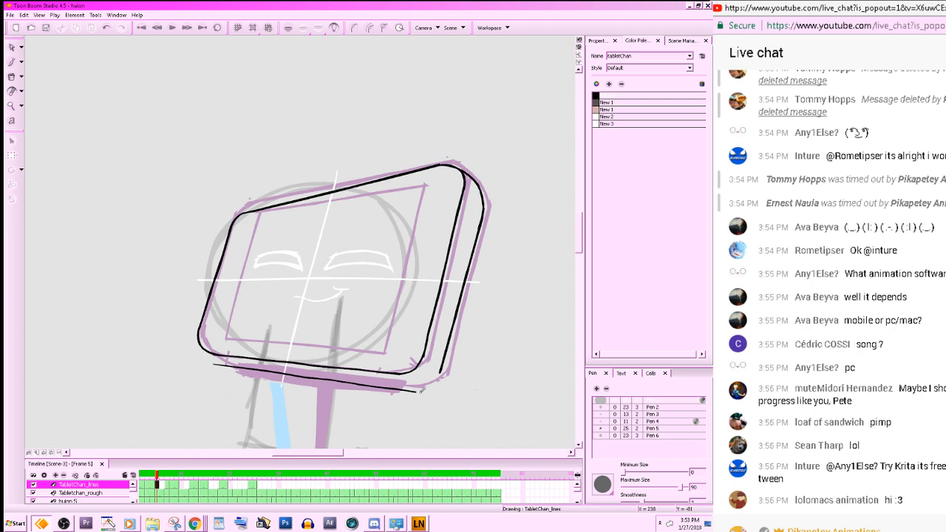
key(alt+b)
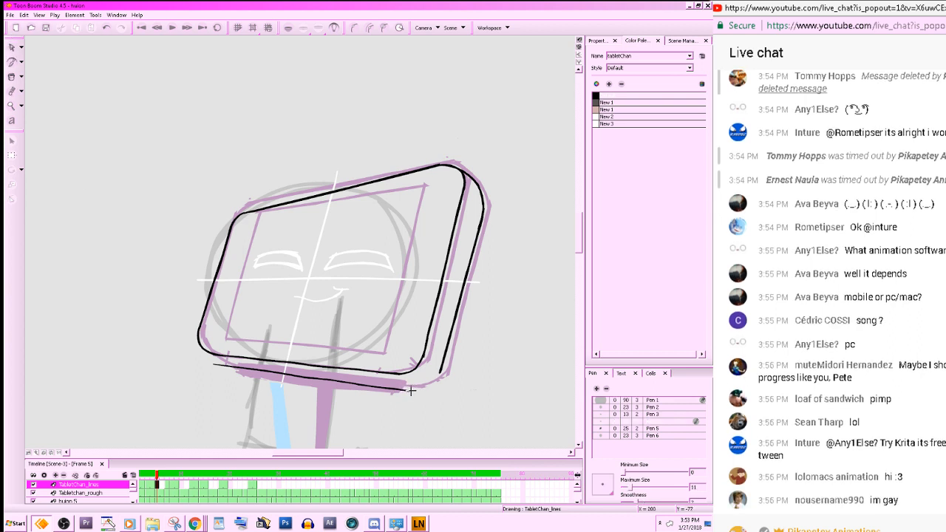
drag(411, 391, 443, 369)
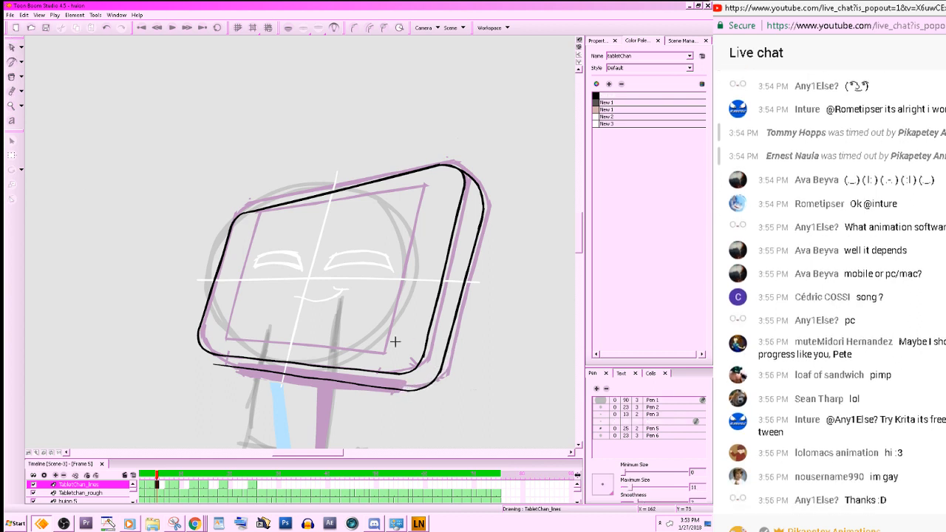
mouse_move(198, 336)
mouse_down()
mouse_move(204, 356)
mouse_move(233, 368)
mouse_move(199, 346)
mouse_move(199, 326)
mouse_up()
key(ctrl+z)
- Hide the rough drawings, turn on onion skin and step through the walk's line drawings from frame 1 to frame 18
key(shift+m)
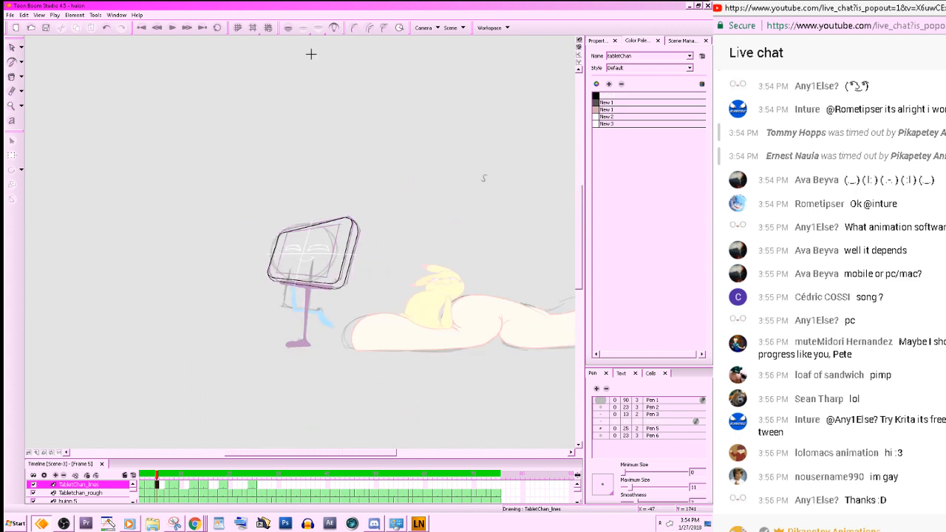
click(288, 27)
click(333, 27)
key(comma)
key(comma)
key(comma)
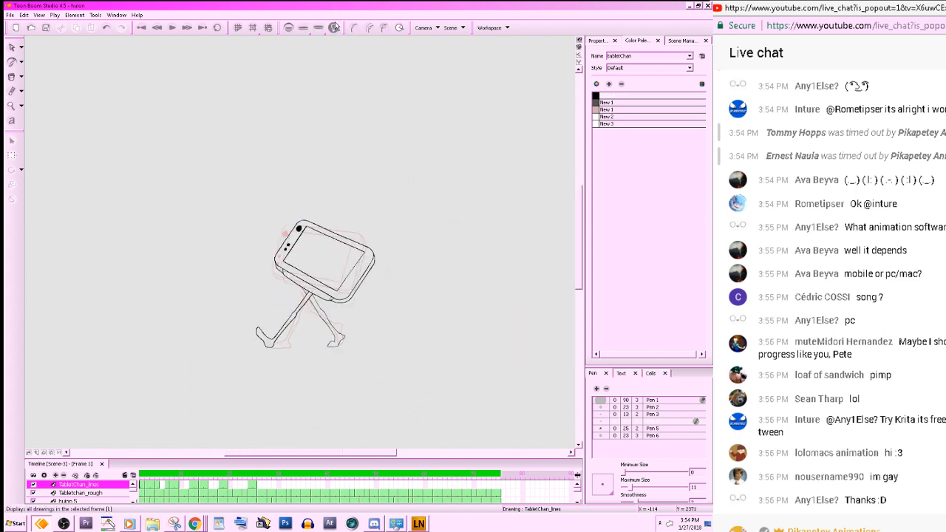
key(period)
key(period)
key(period)
key(period)
key(period)
key(period)
key(period)
key(period)
key(period)
key(period)
key(period)
key(period)
key(period)
key(period)
key(period)
key(period)
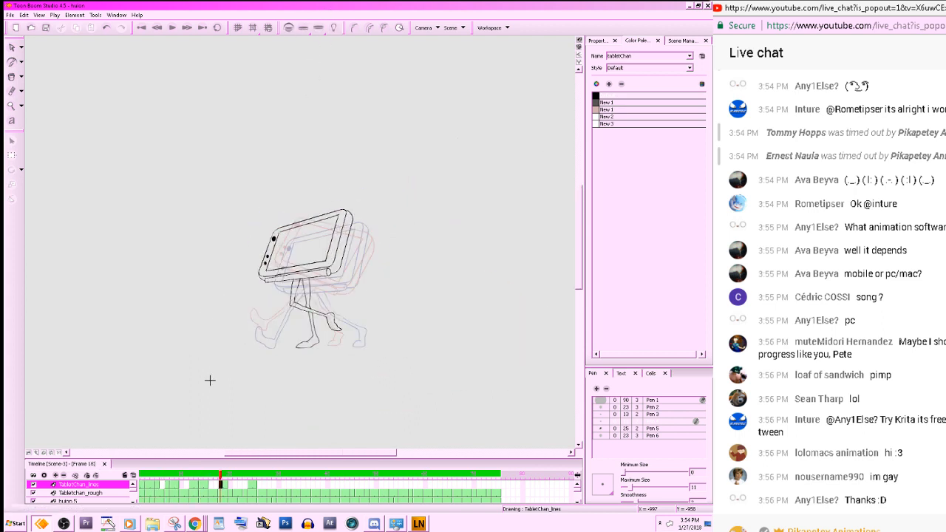
- Turn off onion skin, play the line animation from frame 1 and return to frame 5
drag(213, 476, 113, 458)
click(289, 29)
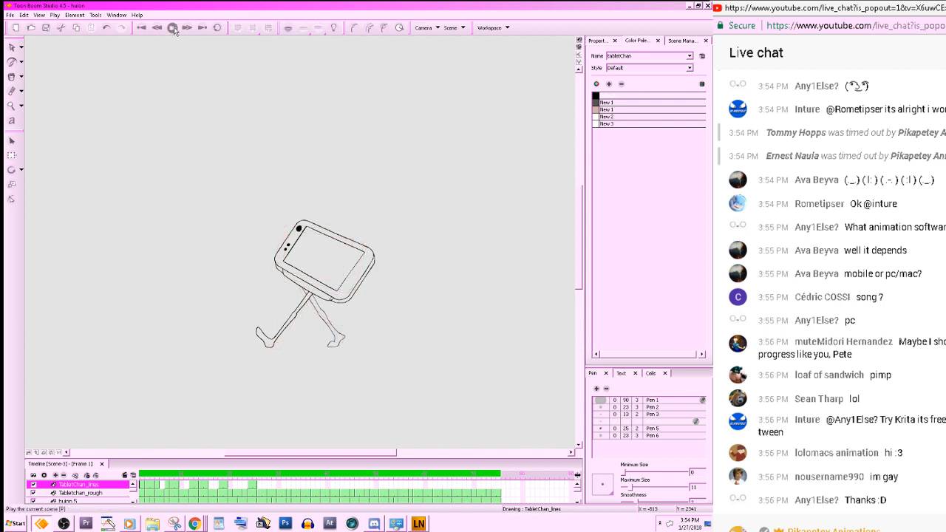
click(172, 27)
click(157, 477)
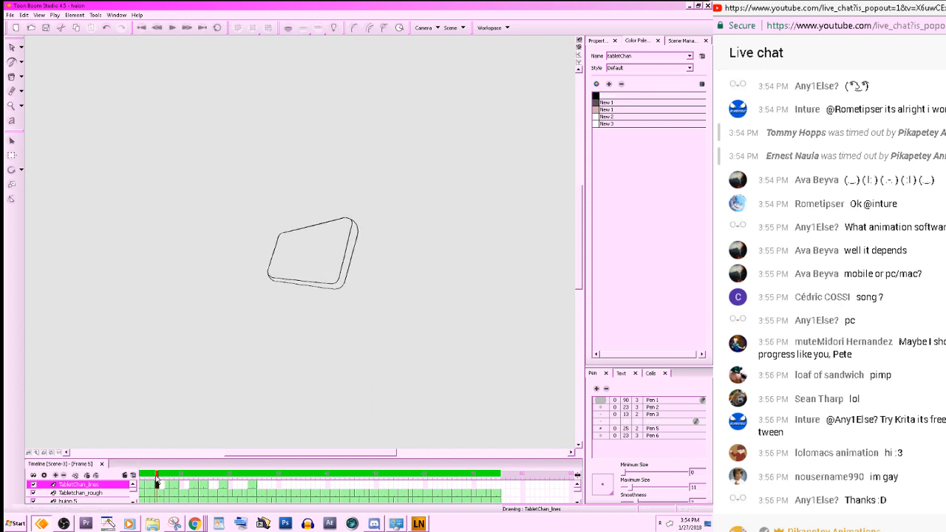
- Turn on onion skin and compare frame 5's body outline with the rough drawing and with frame 3's line drawing
click(290, 28)
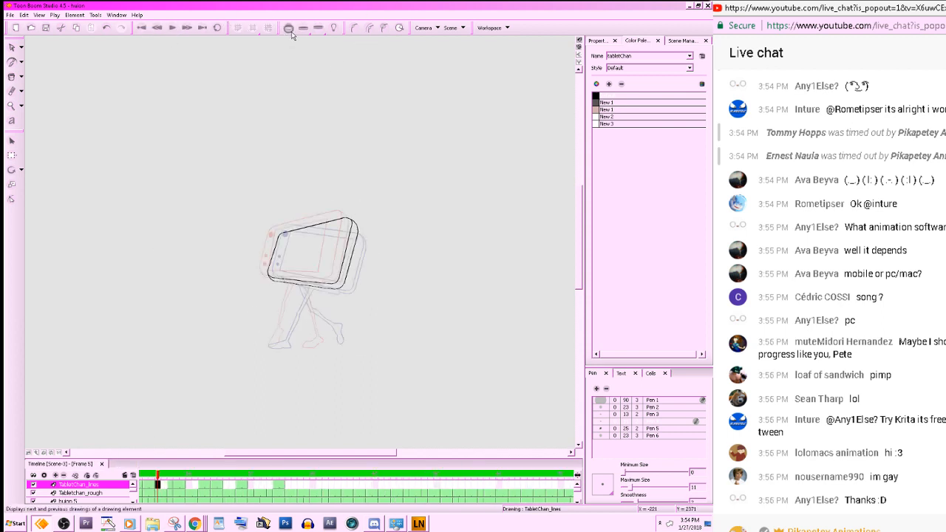
key(space)
key(2)
key(2)
key(2)
mouse_move(466, 306)
mouse_down()
mouse_move(500, 284)
mouse_move(483, 311)
mouse_move(488, 385)
mouse_up()
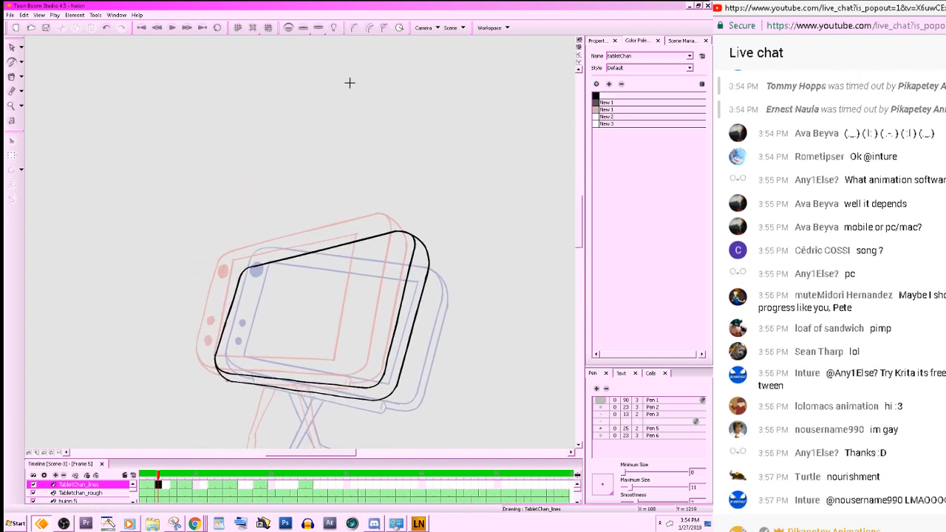
click(333, 28)
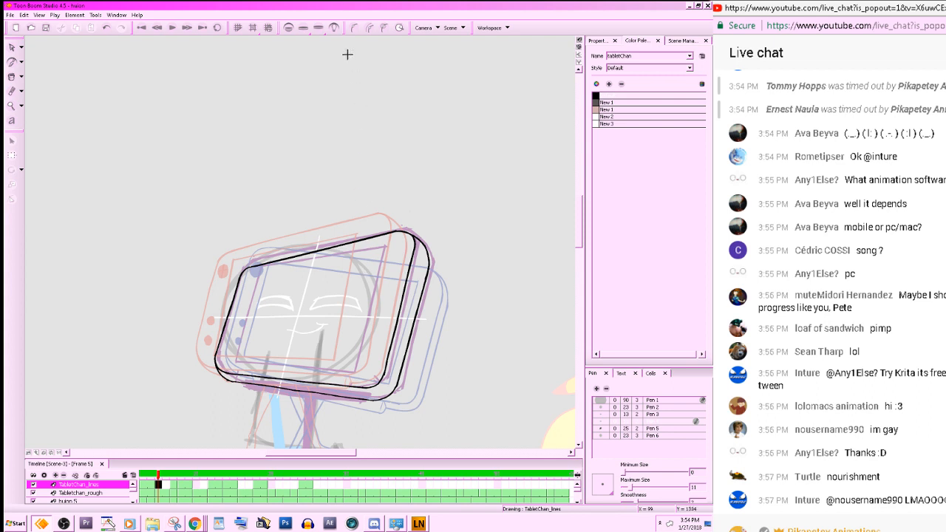
click(336, 29)
key(comma)
key(comma)
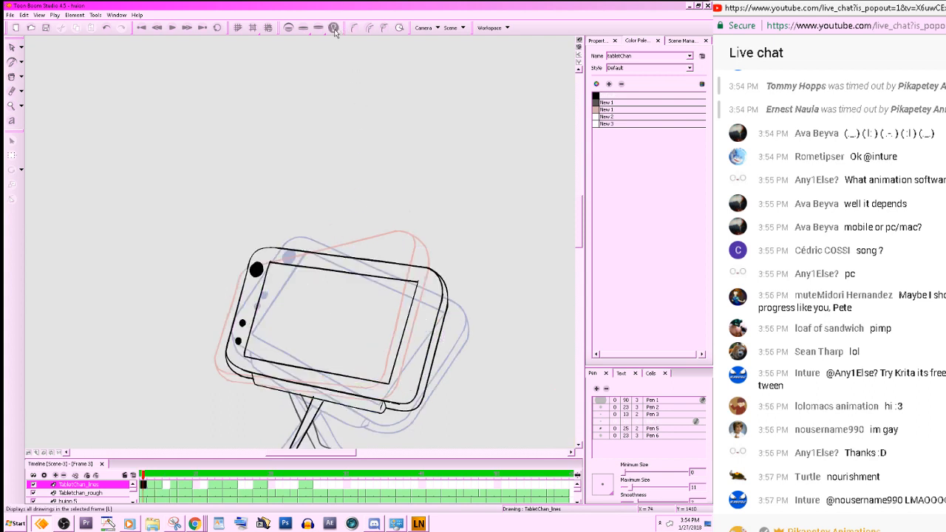
key(period)
key(period)
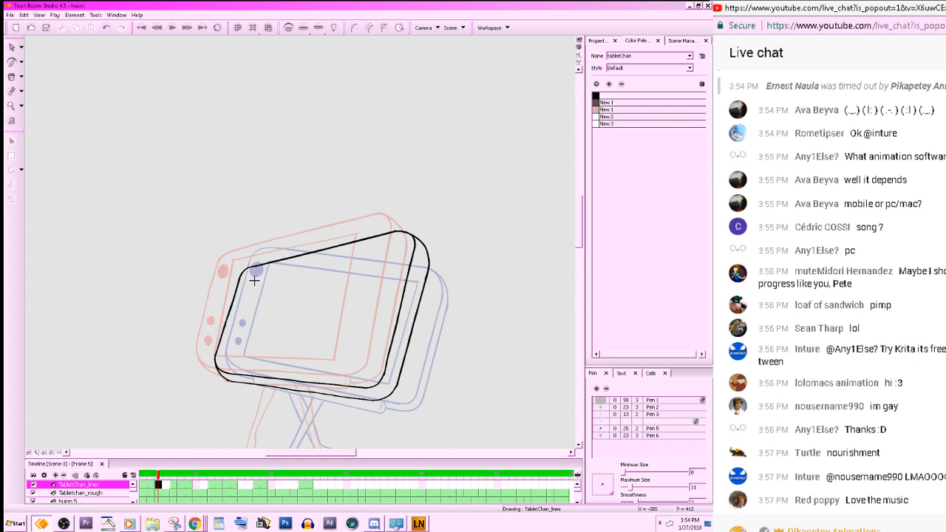
- Ink the screen's slanted upper edge inside frame 5's tablet body and trim the line's far end
drag(255, 279, 345, 261)
key(ctrl+z)
drag(253, 281, 402, 250)
key(ctrl+z)
drag(255, 280, 397, 253)
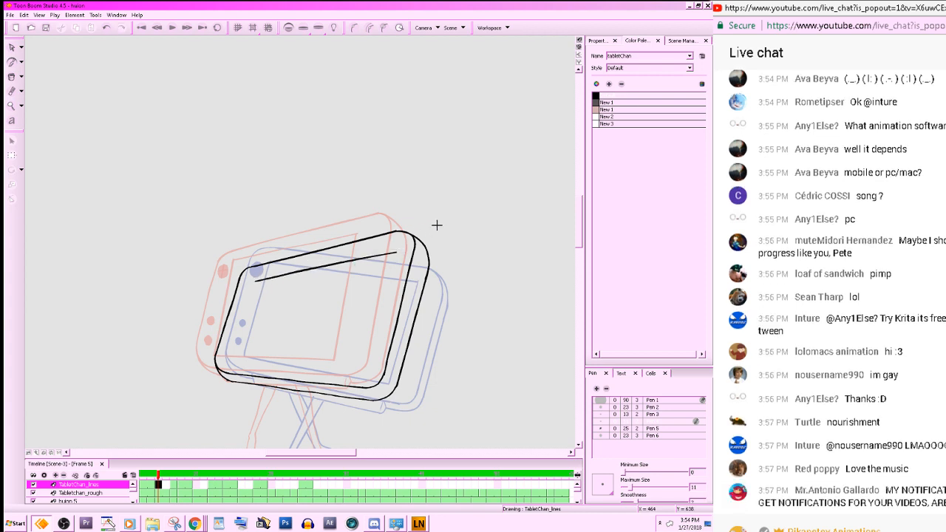
key(alt+b)
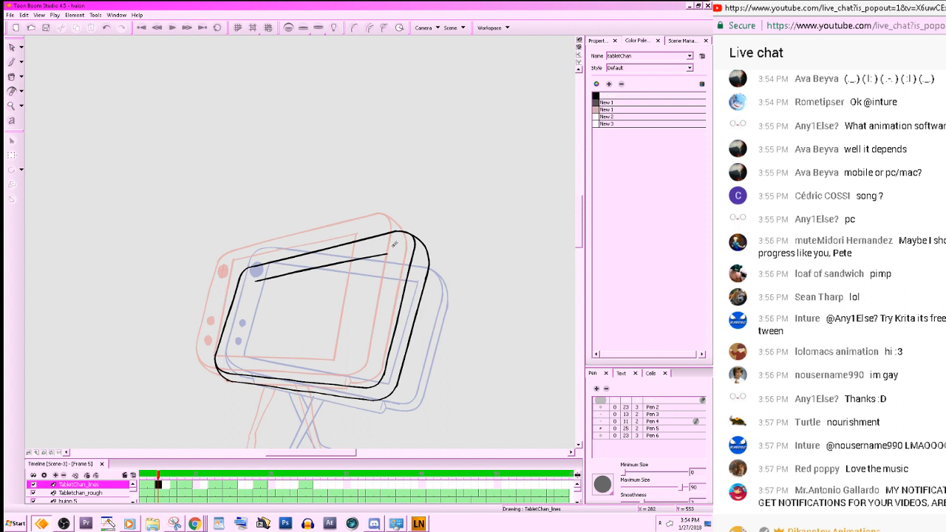
key(alt+/)
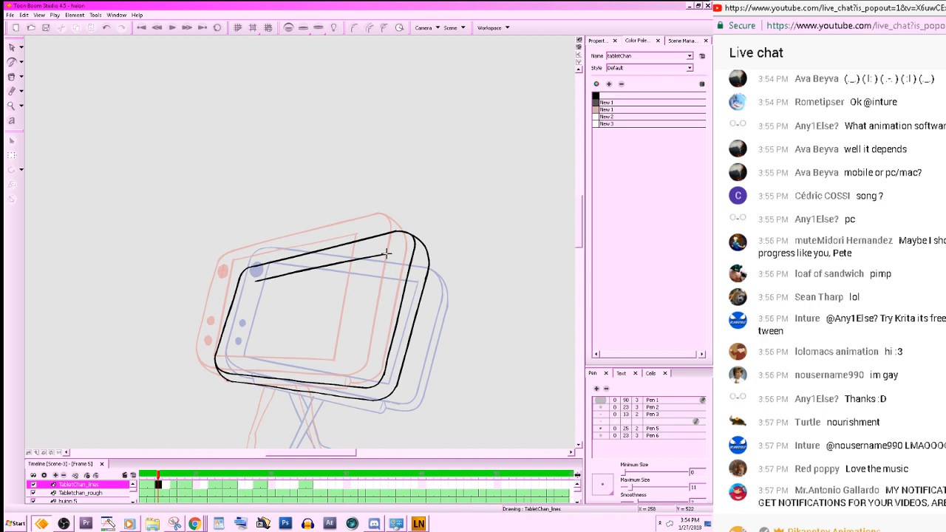
- Ink the right and left edges of the screen on frame 5, checking each against the neighbouring drawing
drag(386, 253, 362, 372)
key(period)
key(comma)
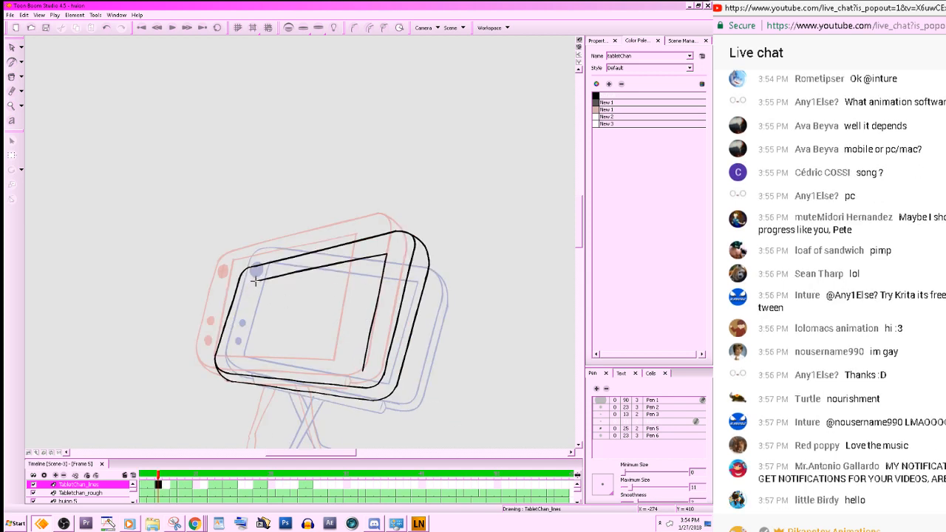
drag(253, 281, 231, 354)
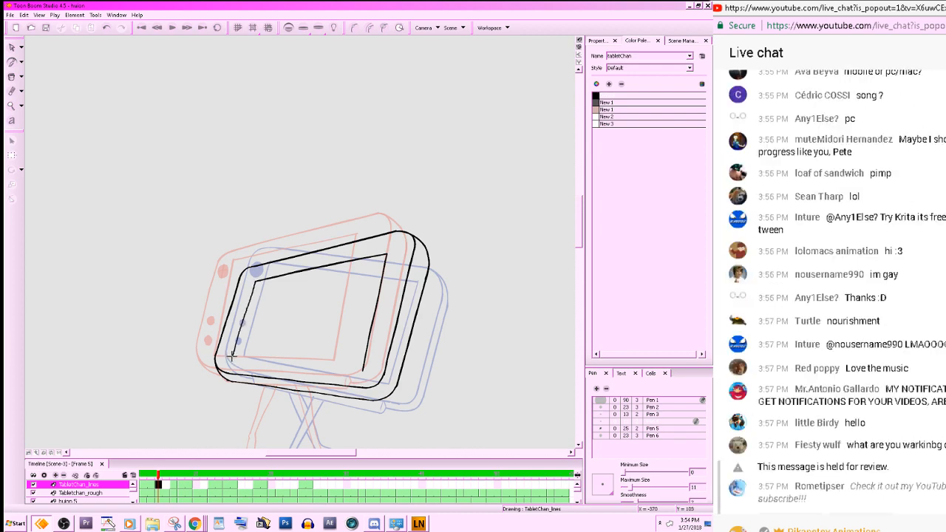
key(period)
key(comma)
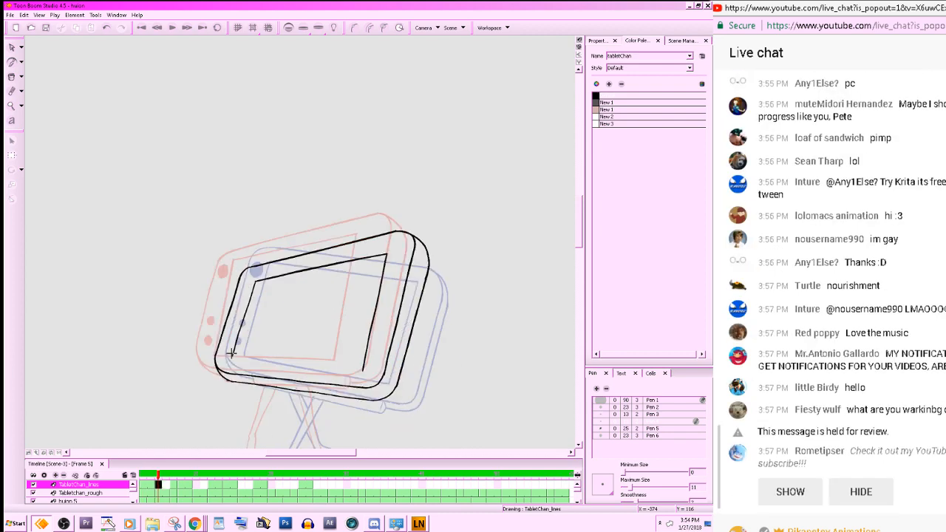
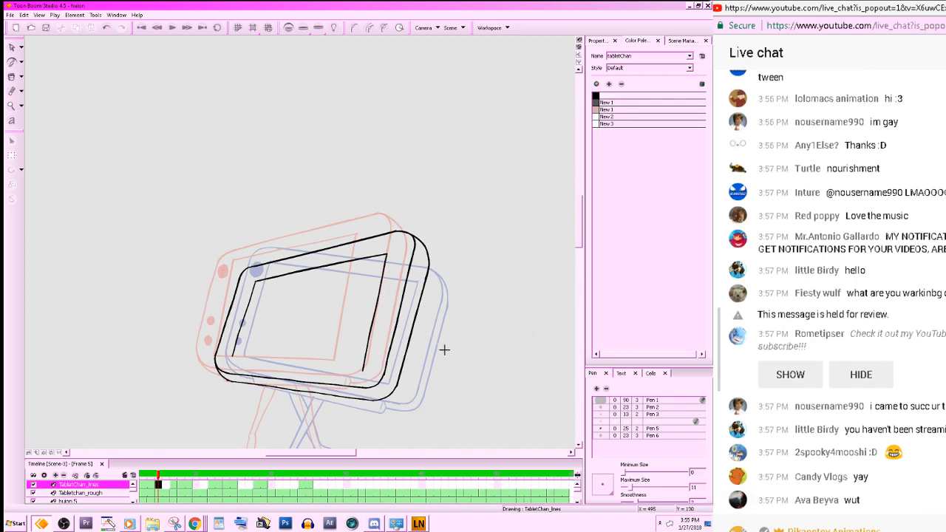
- Ink the screen's lower edge on frame 5 to close the rectangle and clean up its corners
mouse_move(440, 369)
mouse_down()
mouse_move(509, 278)
mouse_move(483, 363)
mouse_move(476, 348)
mouse_up()
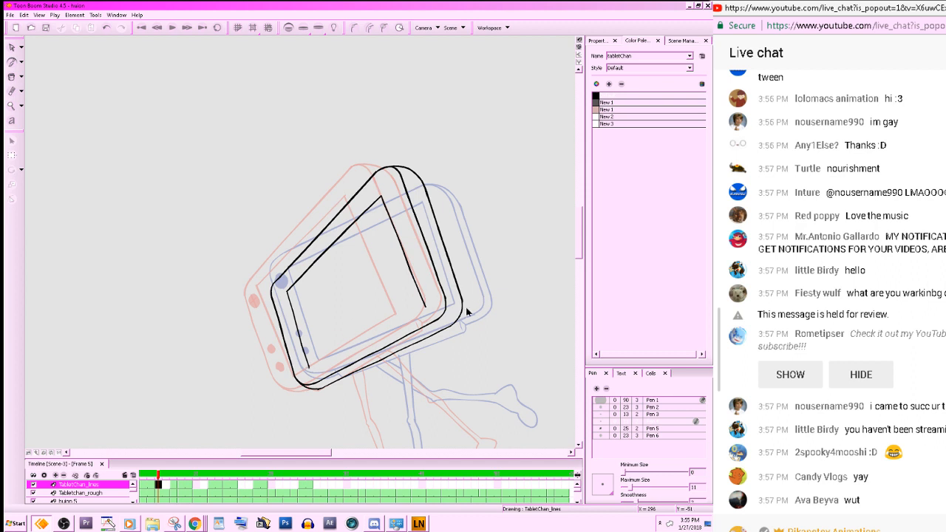
drag(425, 306, 328, 364)
key(ctrl+z)
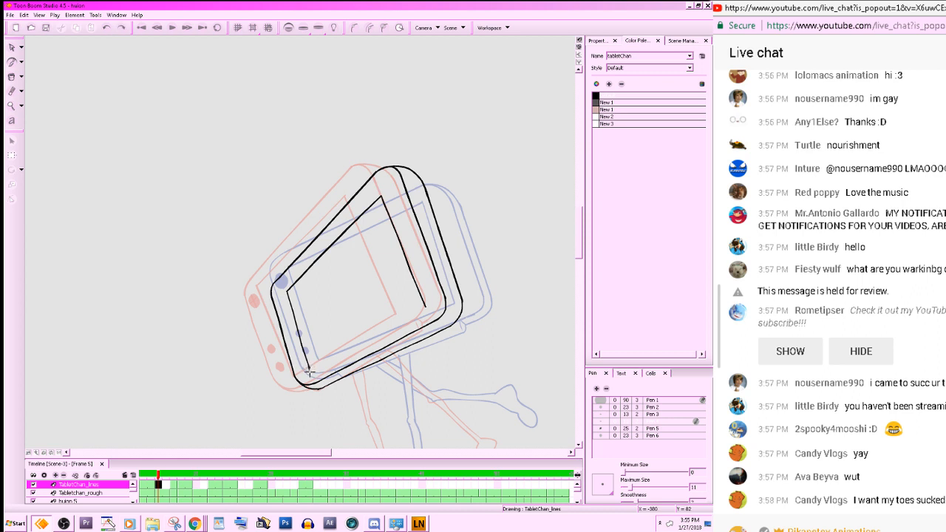
drag(310, 372, 436, 302)
key(ctrl+z)
drag(310, 372, 423, 304)
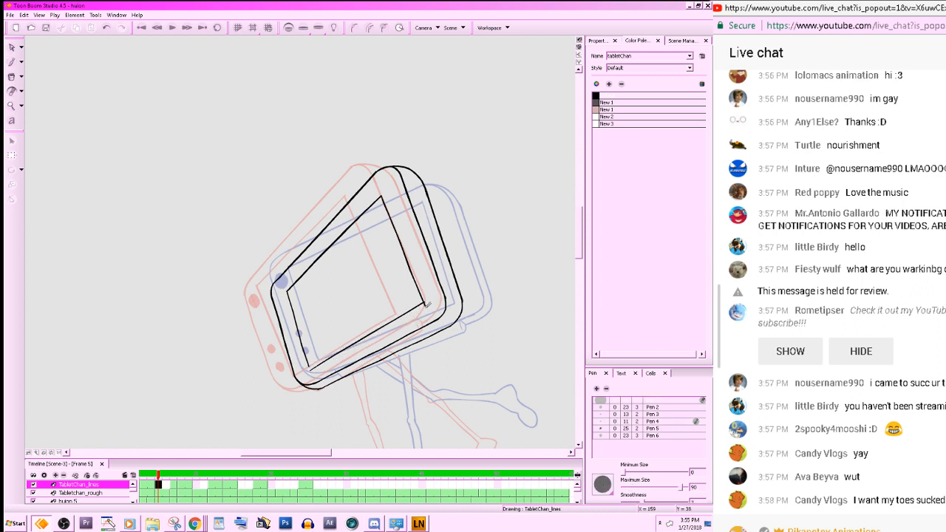
key(comma)
key(comma)
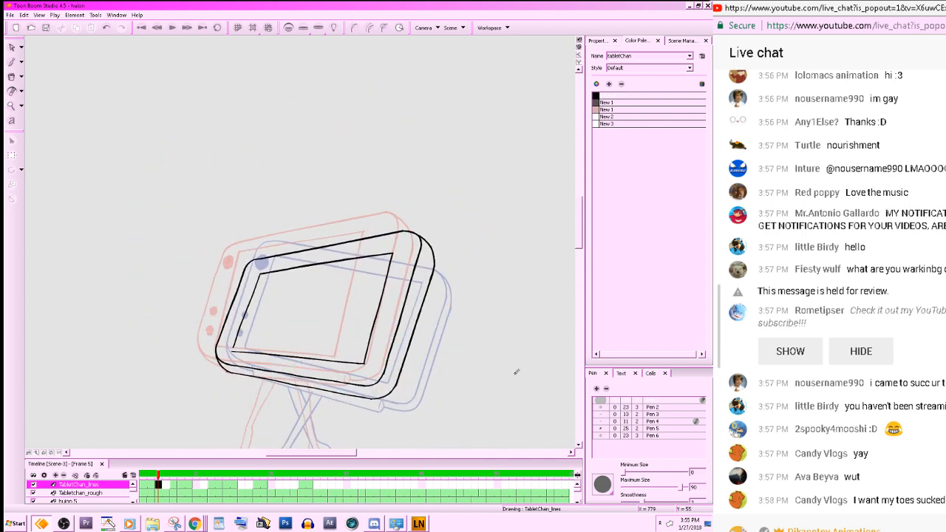
key(period)
key(period)
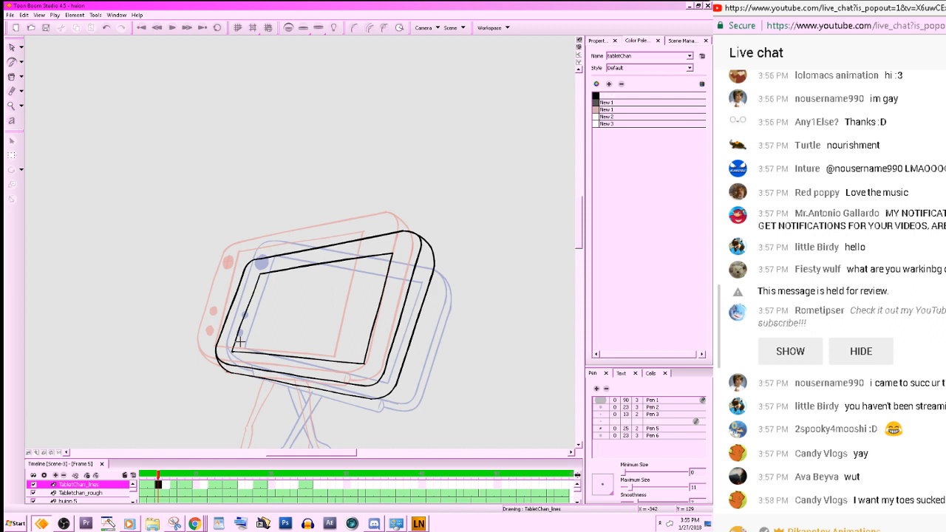
- Turn off onion skin, play back the line animation to check frame 5, and save the scene
click(289, 27)
key(period)
key(period)
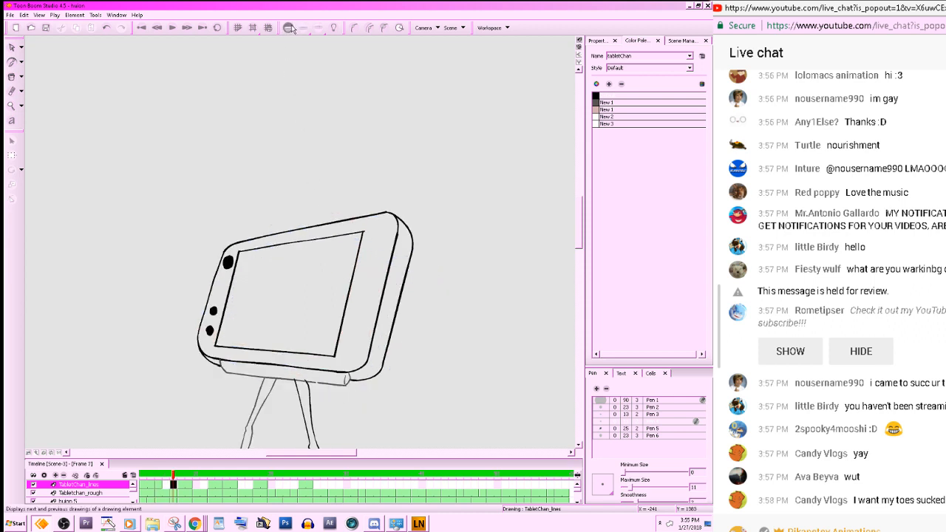
key(period)
key(Return)
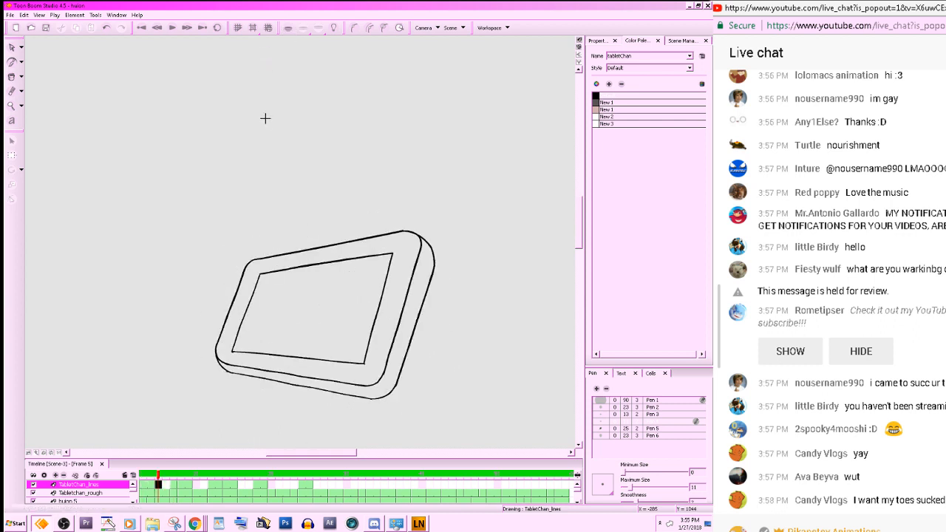
key(ctrl+s)
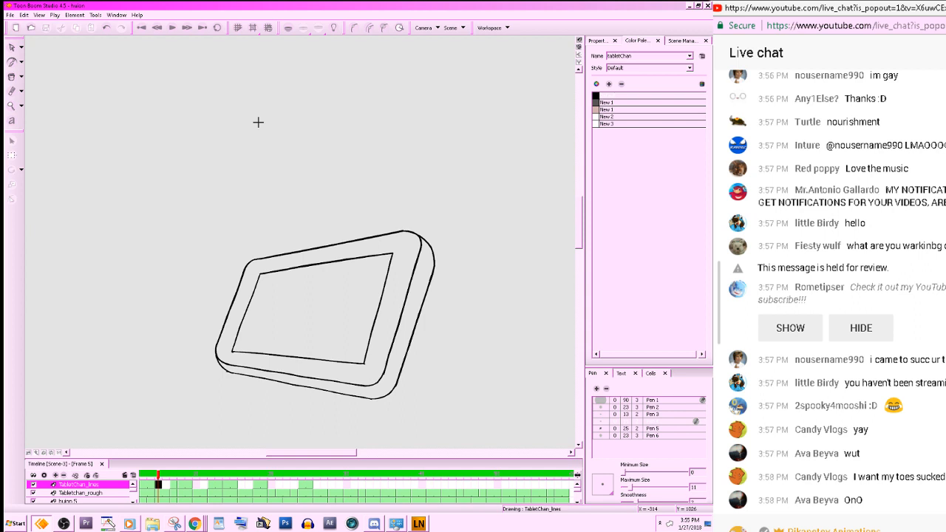
- Ink an oval button outline at the bezel's upper left and two small solid dots at its lower left on frame 5, using frame 3 as reference
key(.)
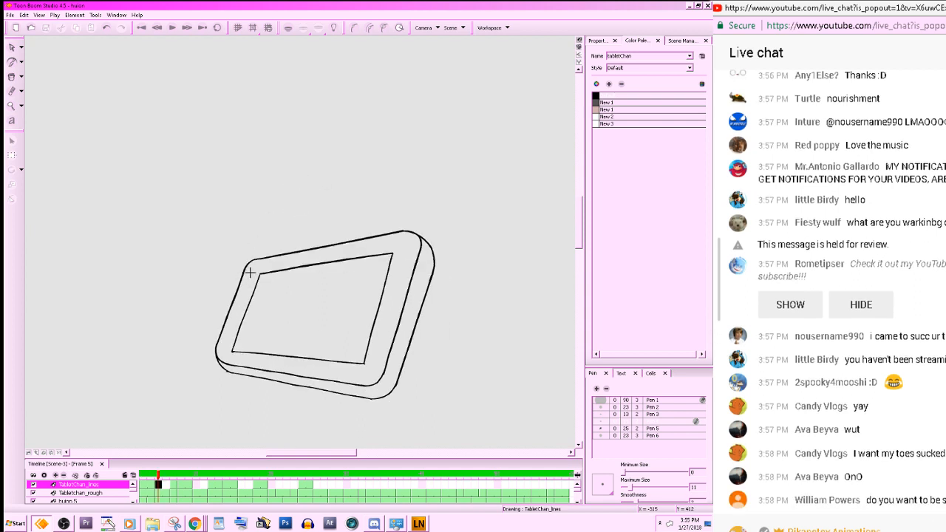
mouse_move(252, 270)
mouse_down()
mouse_move(255, 282)
mouse_move(243, 283)
mouse_move(254, 267)
mouse_up()
key(.)
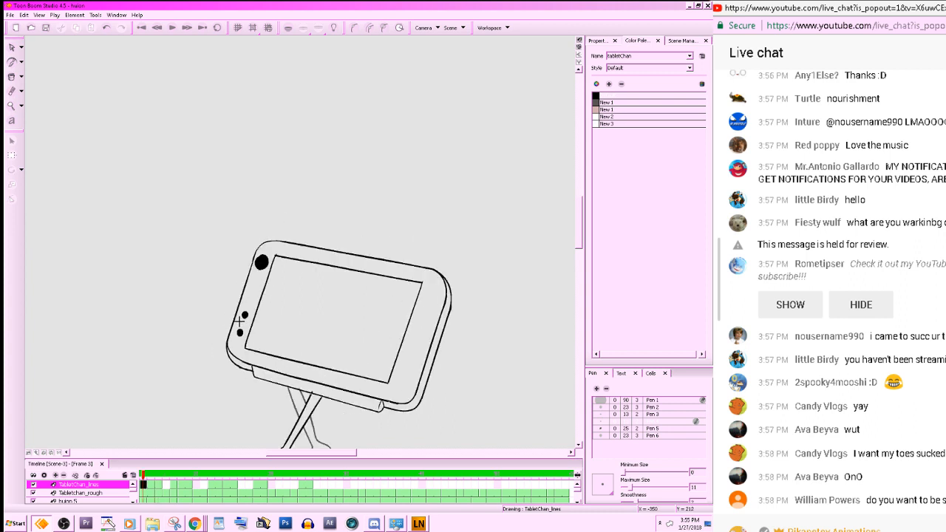
key(.)
drag(229, 331, 231, 326)
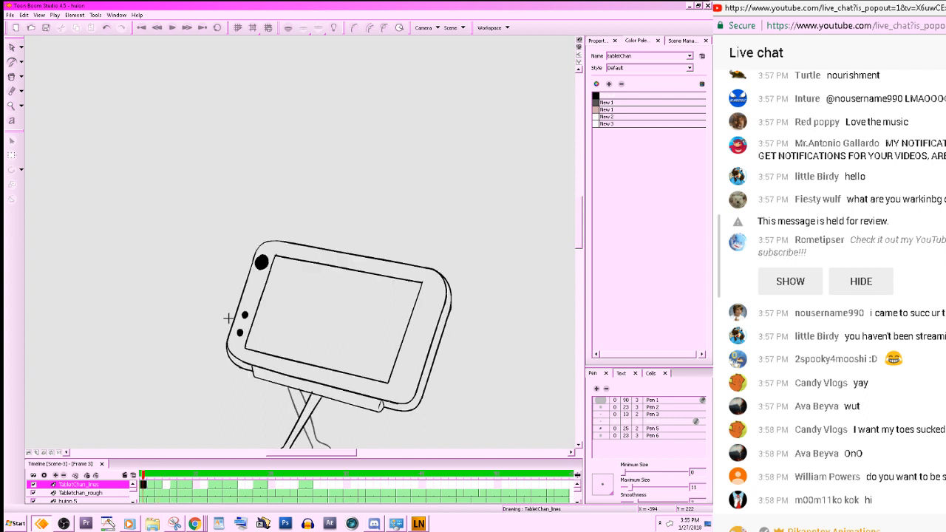
key(period)
key(period)
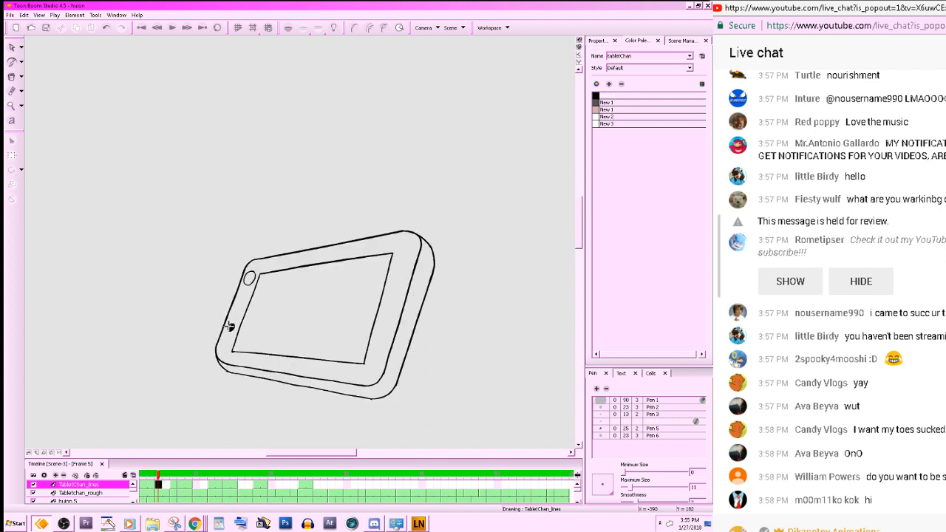
drag(231, 329, 226, 342)
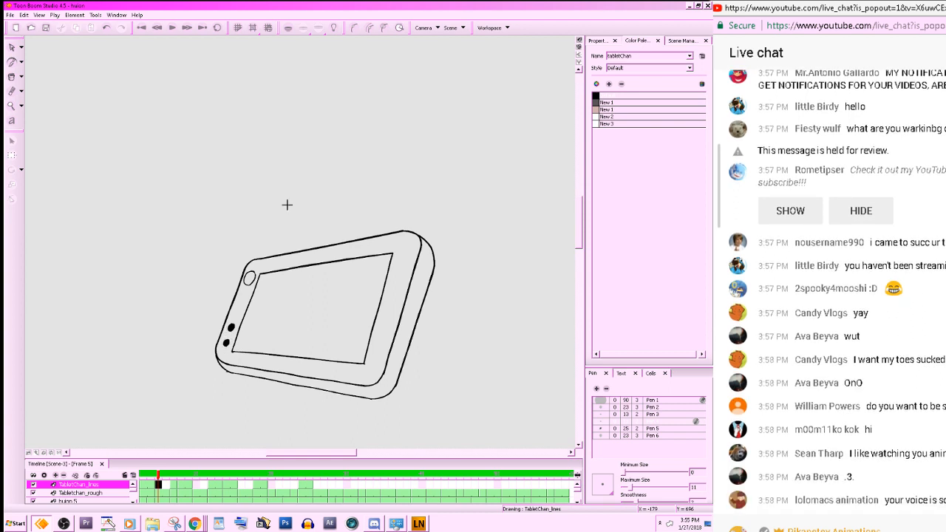
- Fill the oval button outline on frame 5 with solid black and flip between frames to check it
click(12, 76)
click(251, 278)
drag(276, 205, 263, 177)
key(g)
key(f)
- Turn on onion skin, show the rough drawings and the grid behind frame 5, and save the scene
click(289, 30)
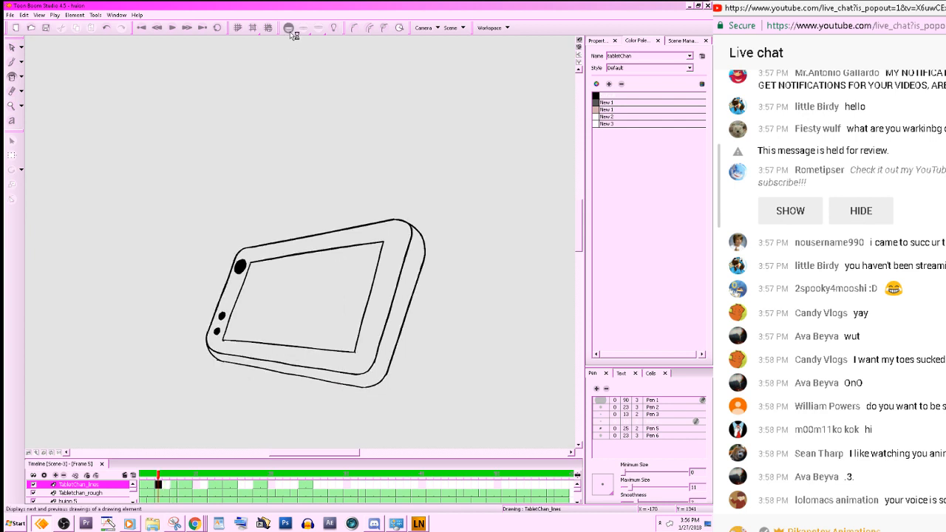
drag(325, 340, 319, 207)
click(334, 29)
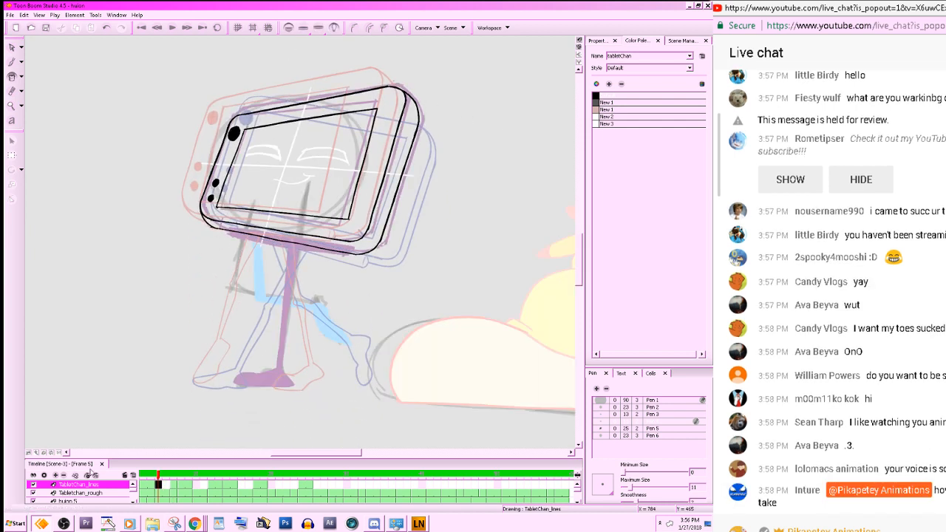
key(shift+x)
click(238, 28)
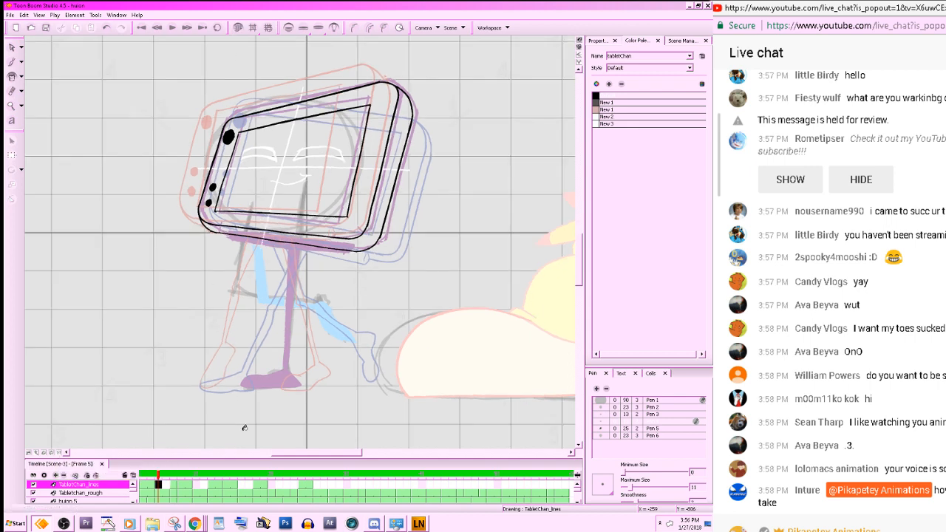
key(ctrl+s)
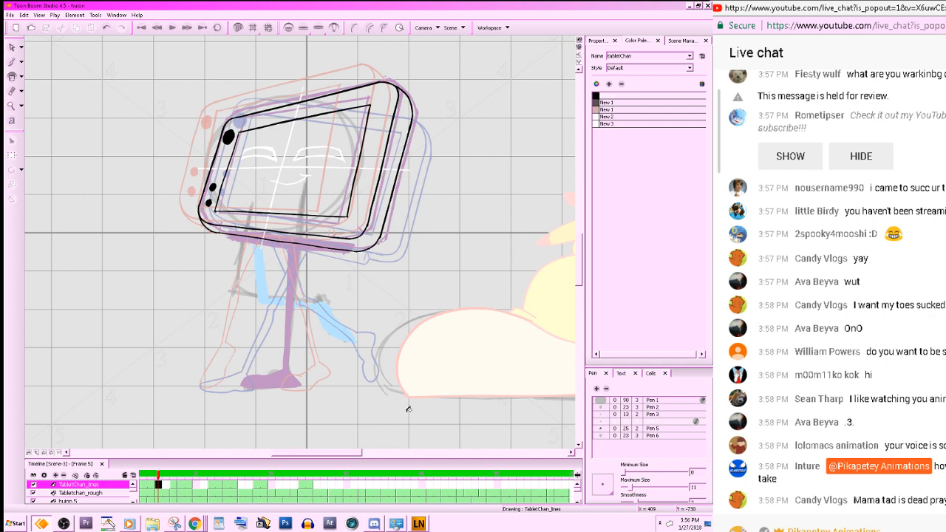
click(238, 28)
click(238, 28)
- Choose the dark New 1 swatch with the brush and compare the base bar area of frame 5 with frame 3
drag(533, 306, 531, 348)
key(2)
click(595, 104)
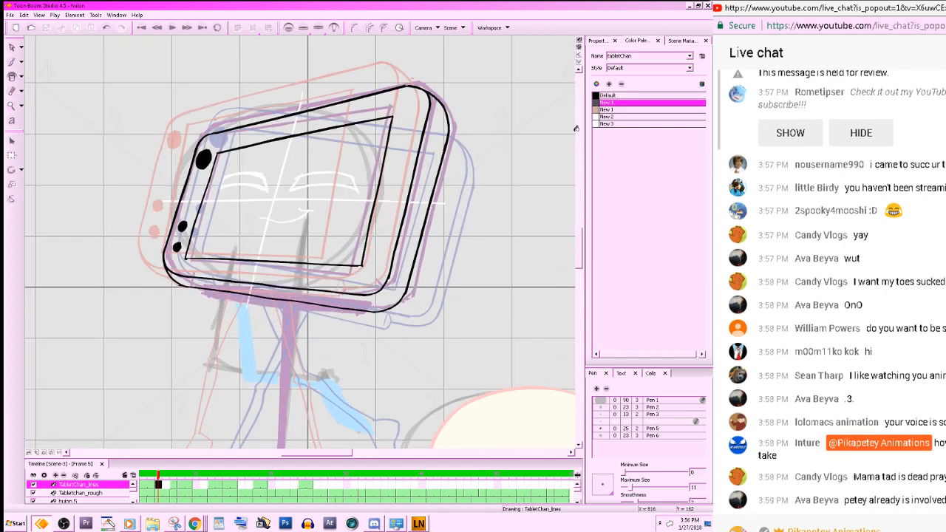
key(alt+b)
mouse_move(472, 303)
mouse_down()
mouse_move(466, 312)
mouse_move(526, 257)
mouse_up()
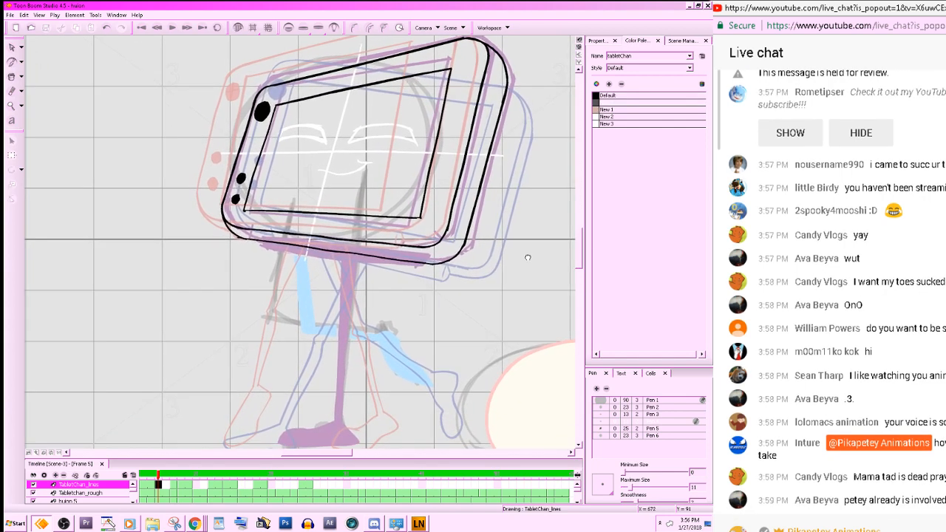
key(a)
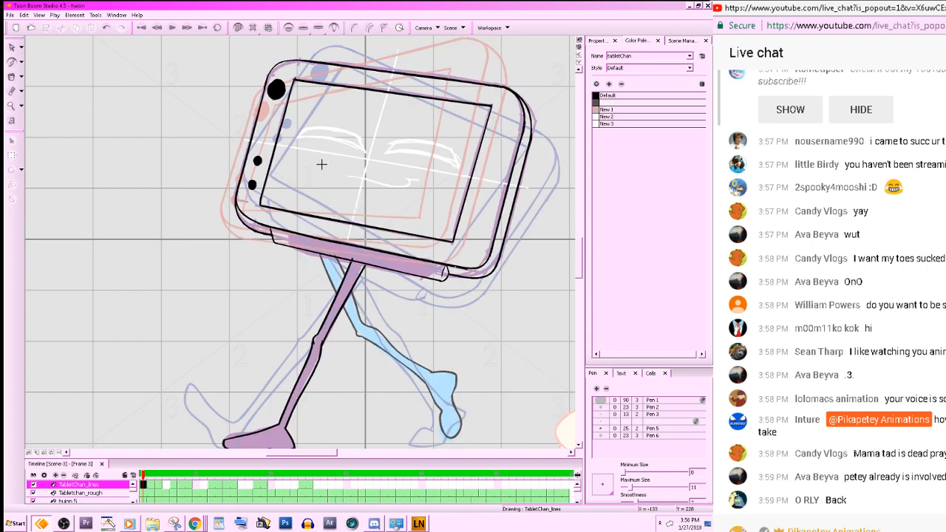
key(s)
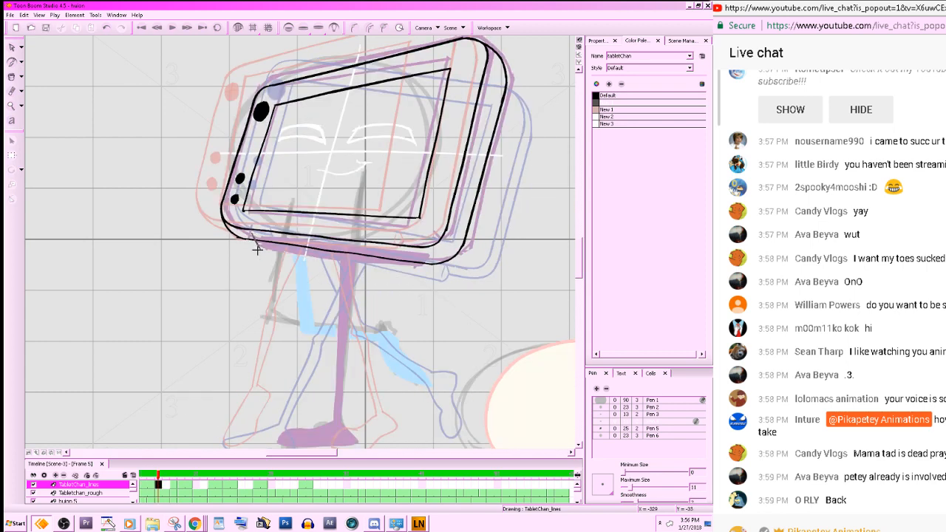
- Try to ink the lower edge of the base bar under the tablet on frame 5
drag(259, 248, 435, 277)
key(ctrl+z)
drag(260, 247, 433, 278)
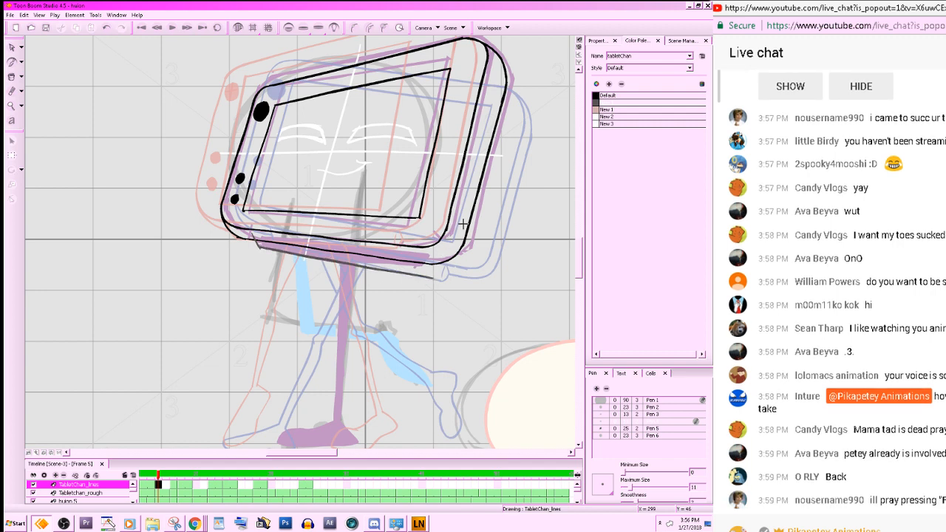
key(a)
key(s)
key(ctrl+z)
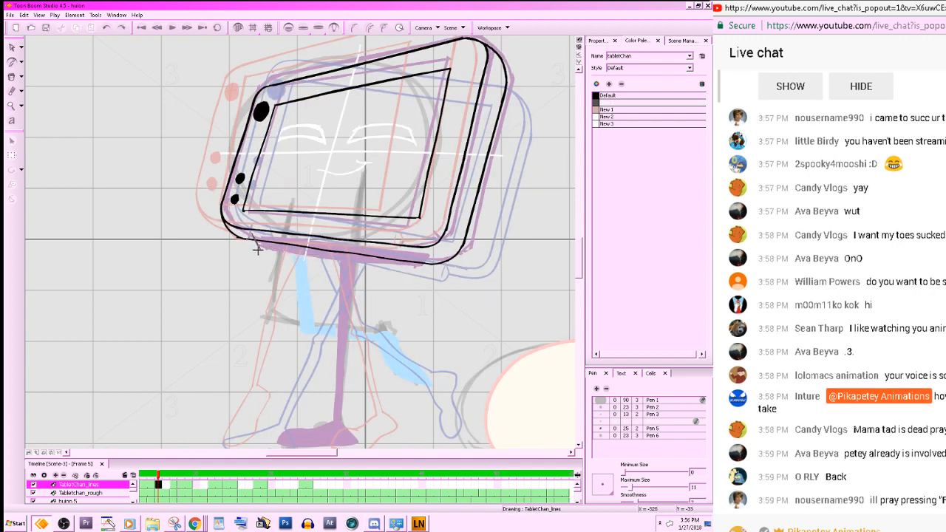
key(alt+e)
key(alt+b)
drag(257, 244, 426, 270)
key(ctrl+z)
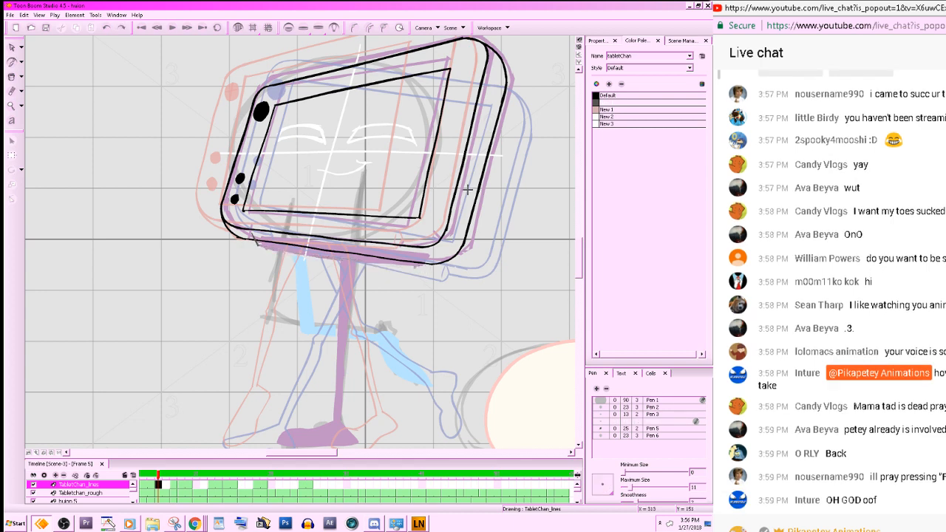
- Ink the base bar's long lower edge on frame 5, following the purple rough beneath the tablet
ctrl+alt+drag(467, 373, 567, 174)
drag(412, 249, 454, 322)
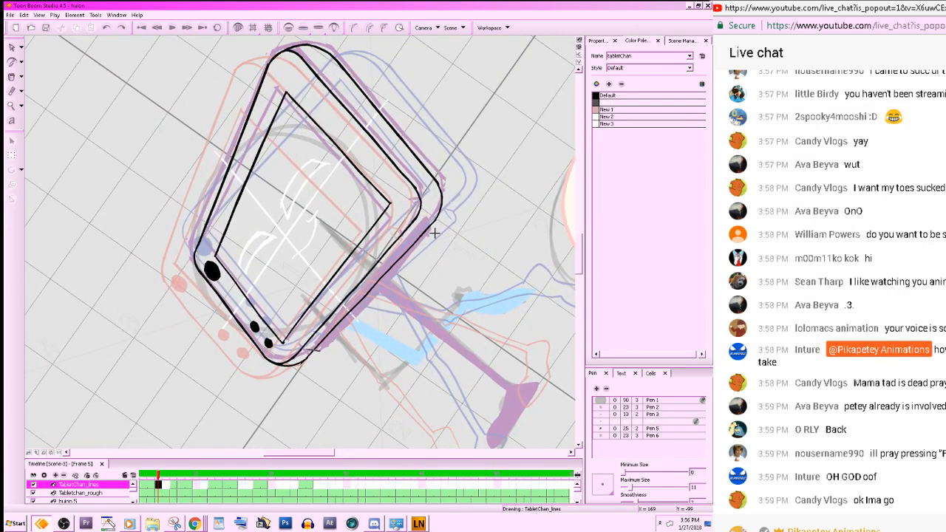
drag(433, 236, 320, 350)
key(ctrl+z)
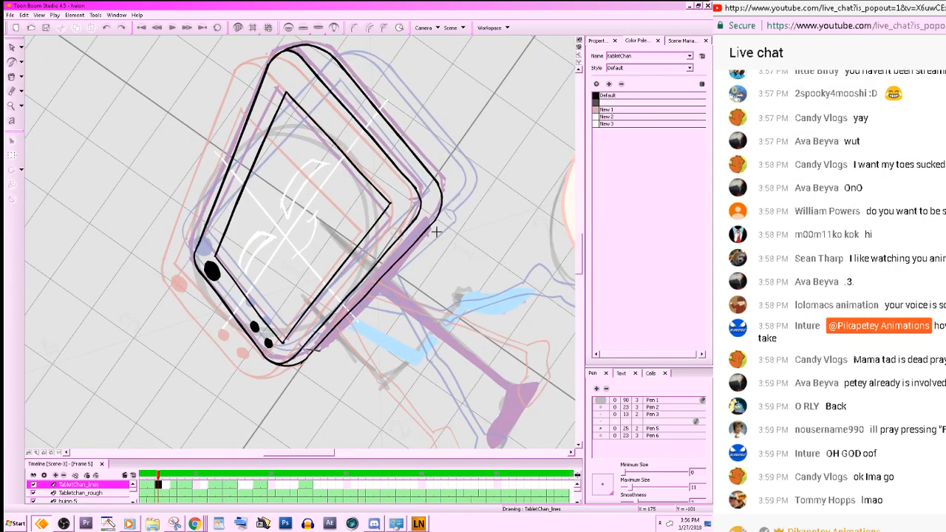
drag(436, 233, 330, 348)
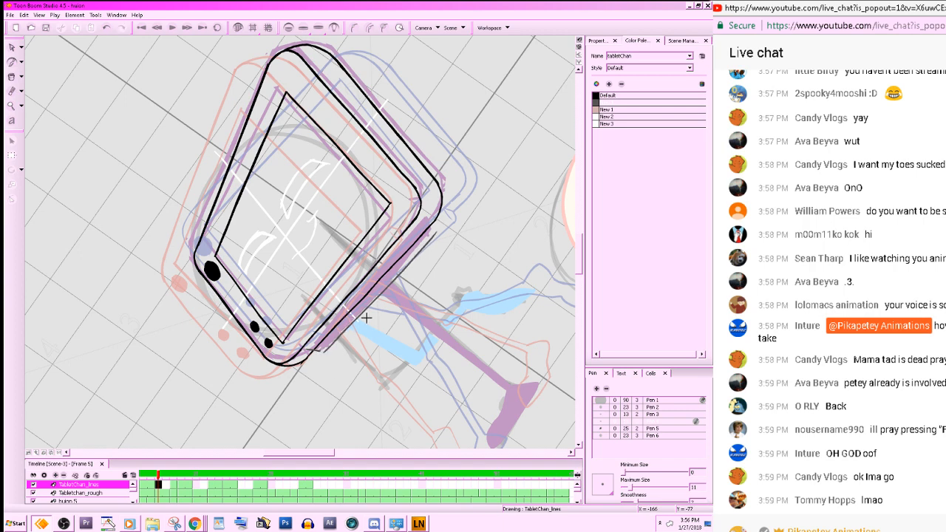
drag(370, 319, 372, 327)
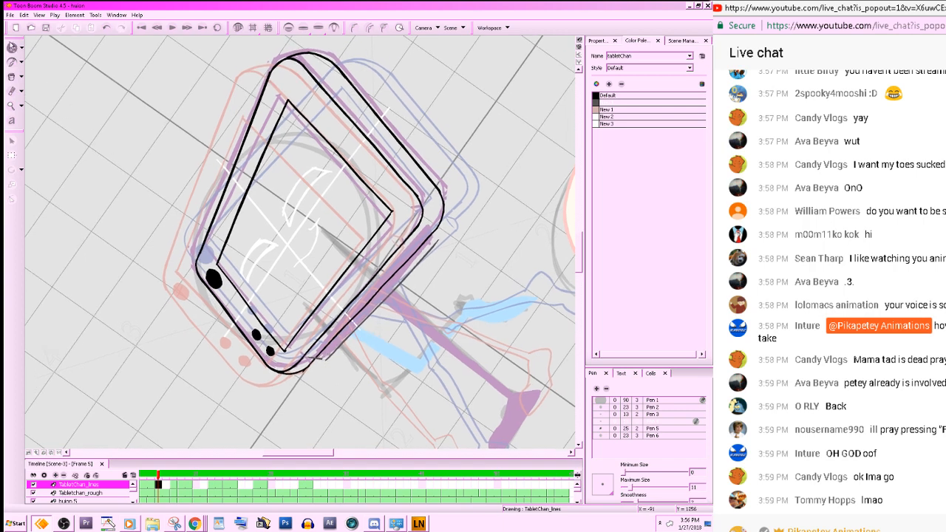
- Delete the stray stroke at the base bar's left end on frame 5 and tidy that corner with the eraser
click(12, 47)
click(319, 357)
key(Delete)
key(alt+b)
key(alt+e)
drag(330, 361, 291, 401)
drag(570, 287, 361, 447)
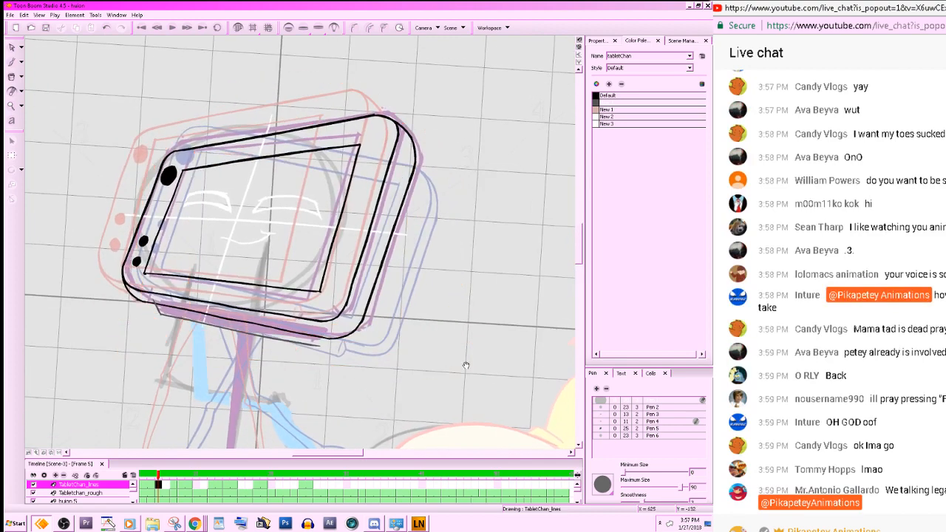
drag(467, 363, 535, 339)
- Compare frame 5's base bar with frame 7 and turn off onion skin with the brush active
key(g)
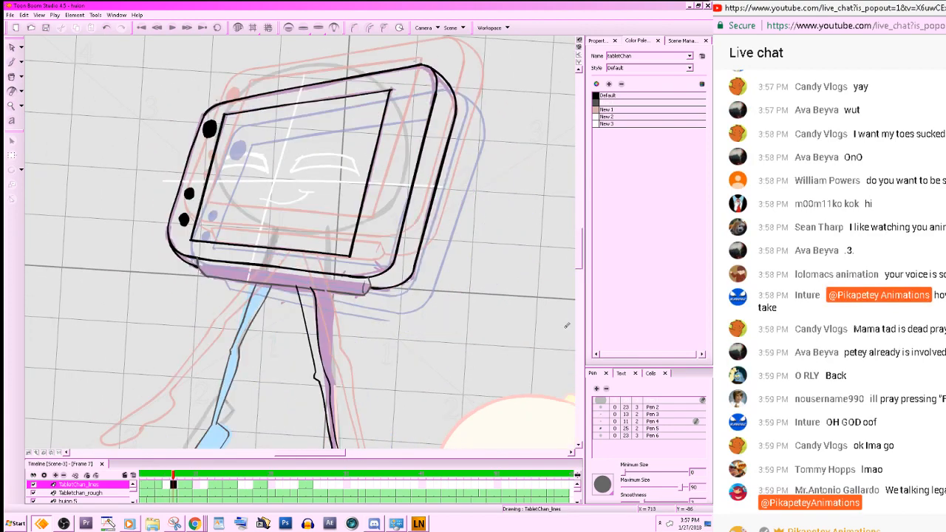
key(f)
key(alt+b)
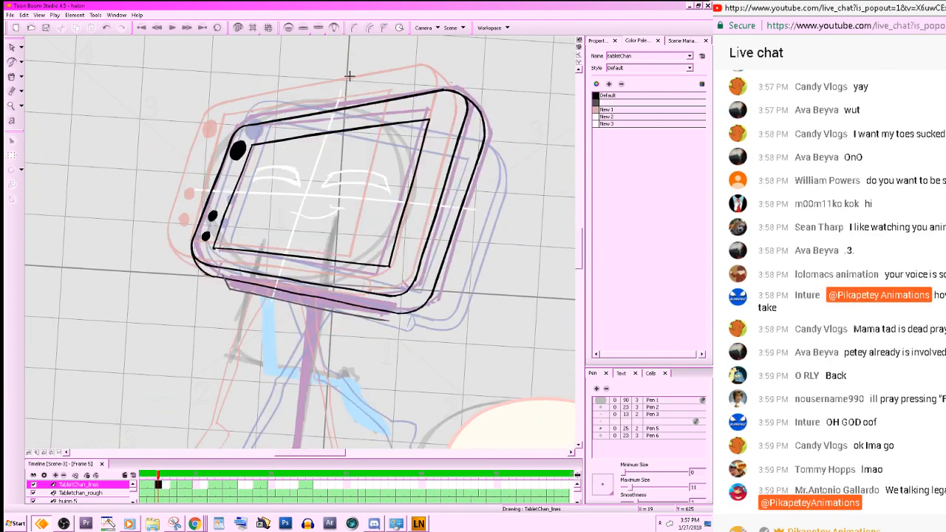
click(289, 28)
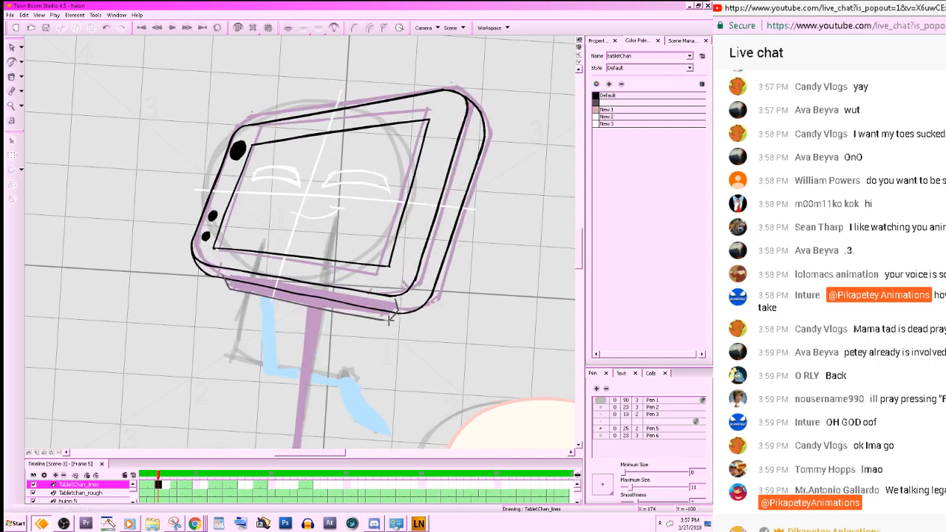
- Ink the small oval end cap at the base bar's right end on frame 5, using the neighbouring frames as reference
key(f)
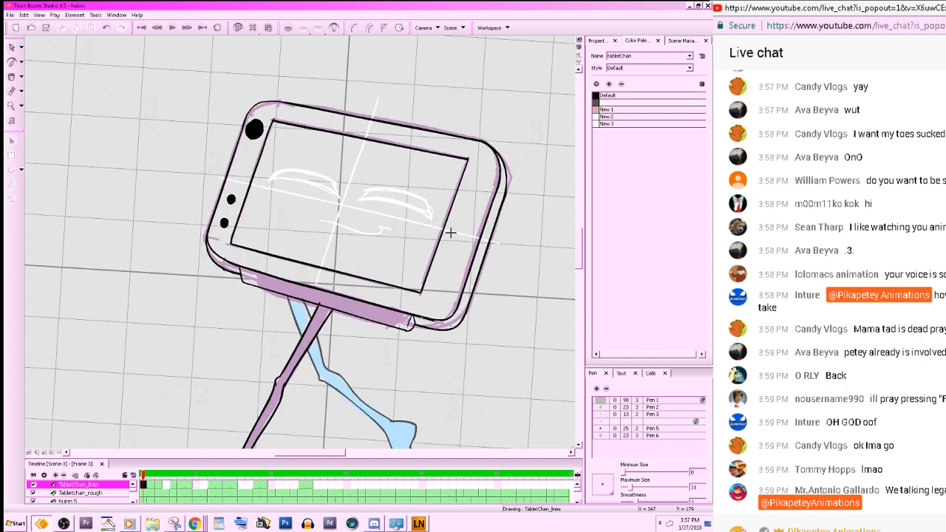
key(g)
key(g)
key(f)
key(ctrl+z)
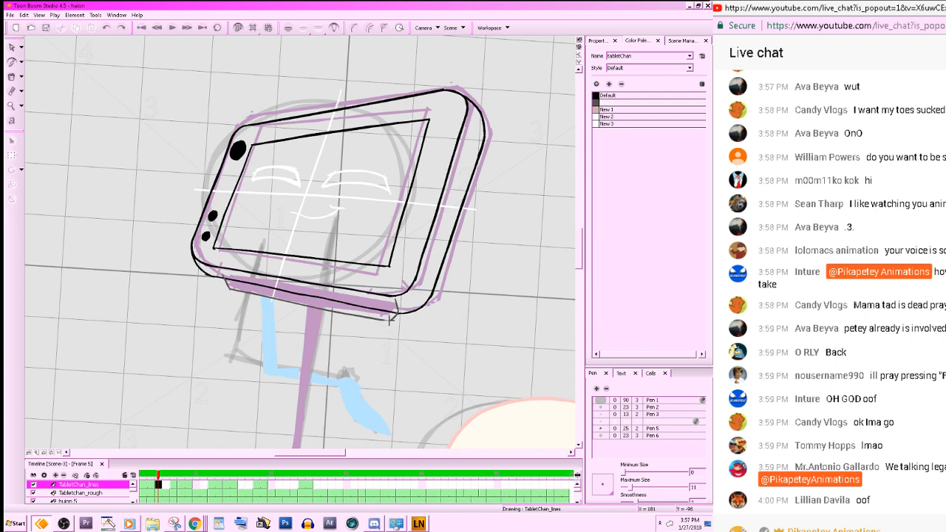
drag(390, 299, 392, 315)
key(g)
key(f)
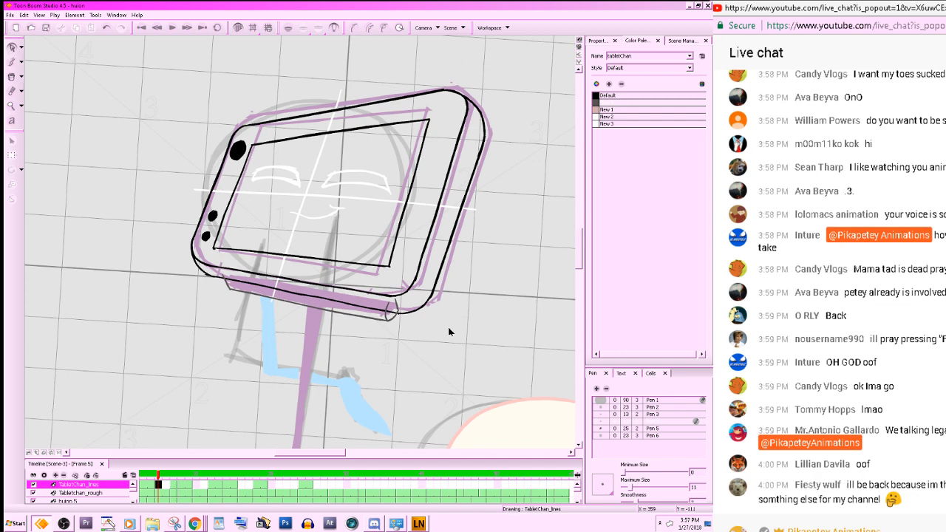
- Select the base bar's oval end cap together with its lower edge line and shift both slightly to the left
drag(460, 343, 493, 372)
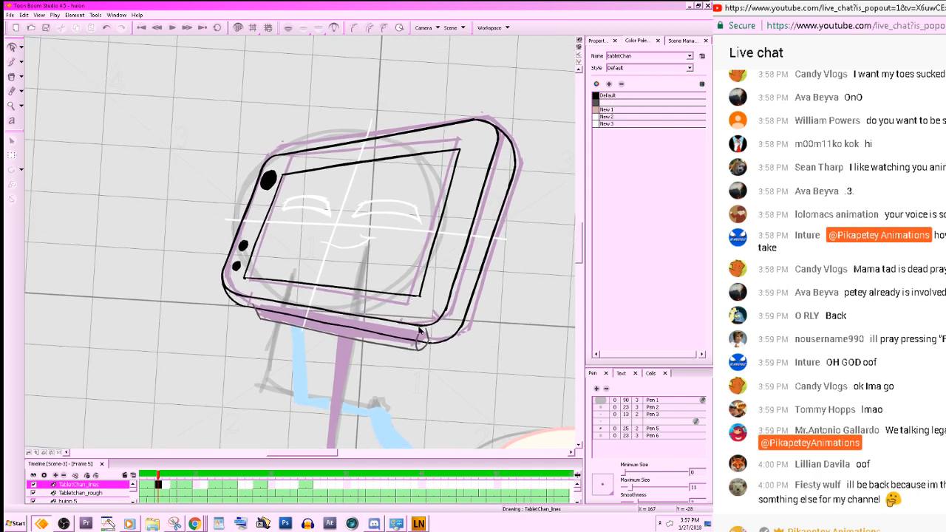
click(416, 351)
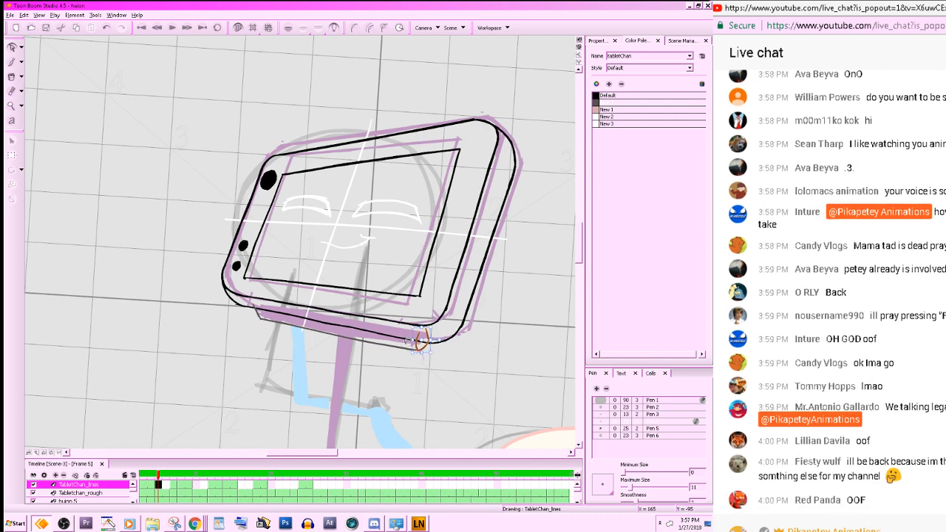
shift+click(406, 349)
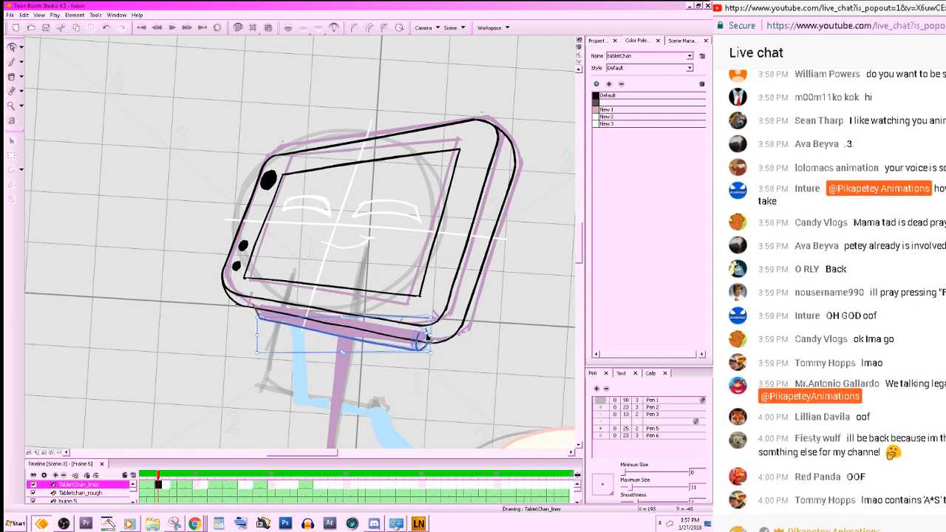
drag(427, 335, 423, 334)
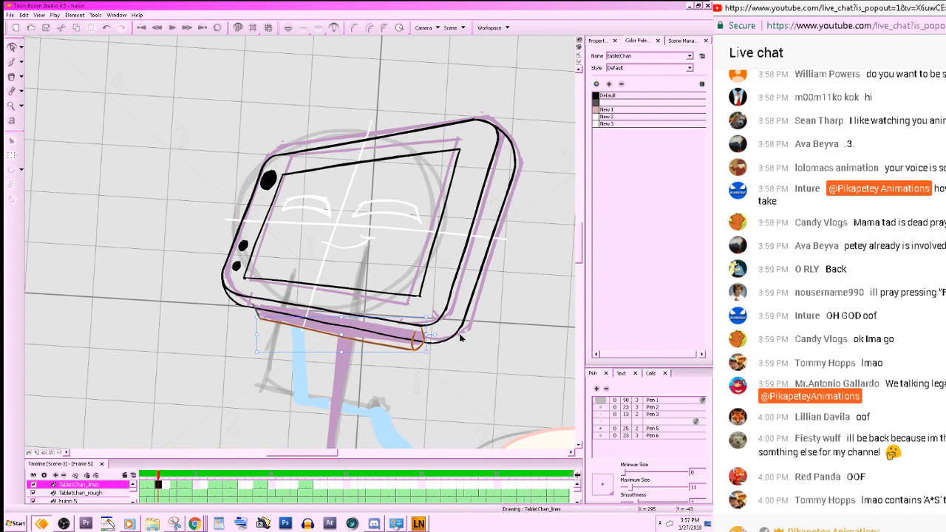
click(462, 397)
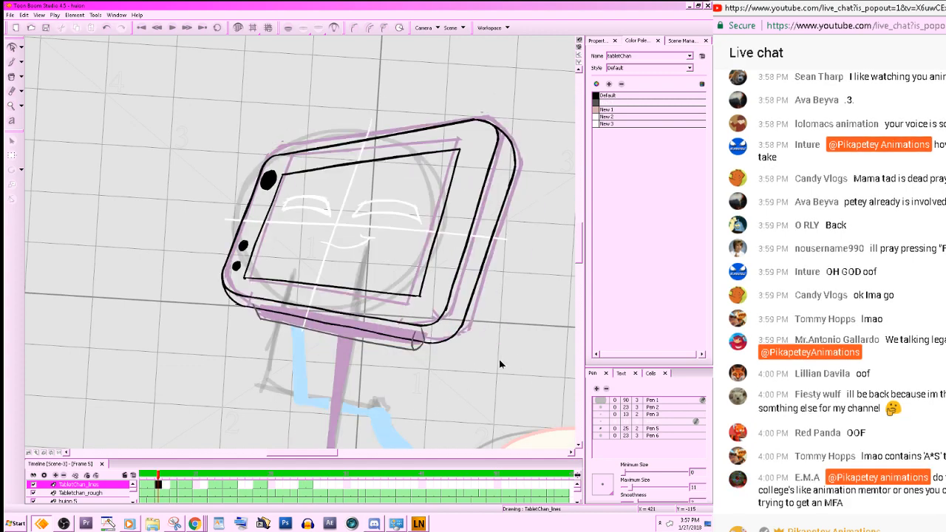
- Ink the base bar's upper edge on frame 5 from the end cap to the left end, checking it against adjacent frames
drag(424, 406, 509, 370)
key(f)
key(g)
key(g)
key(f)
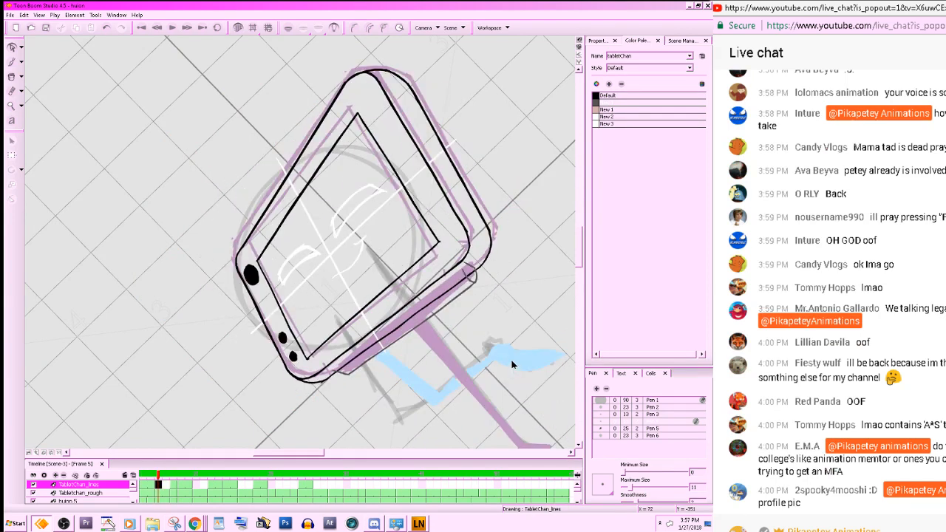
key(alt+b)
drag(464, 261, 329, 373)
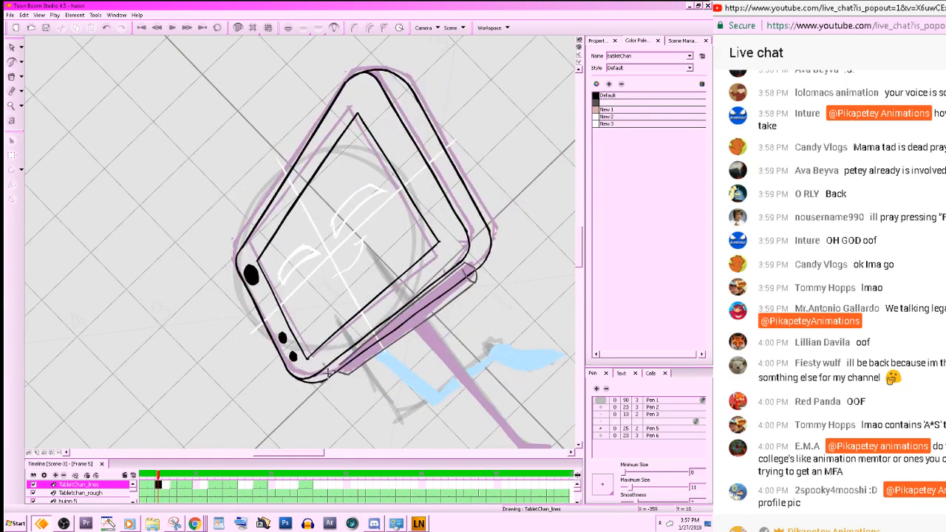
key(ctrl+z)
drag(464, 261, 329, 369)
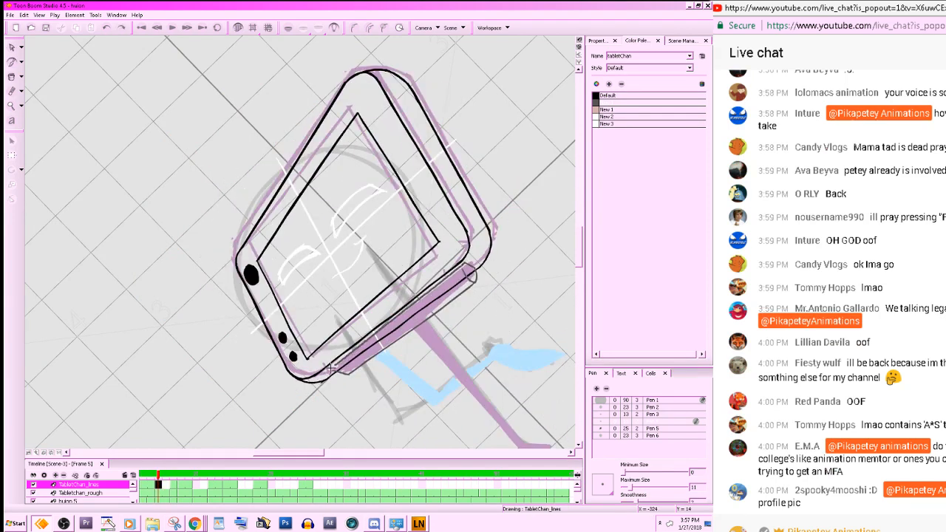
- Compare the base bar on frame 5 with frame 3 and tidy its left end
mouse_move(555, 273)
mouse_down()
mouse_move(466, 422)
mouse_move(436, 457)
mouse_move(393, 462)
mouse_up()
drag(502, 383, 539, 332)
key(comma)
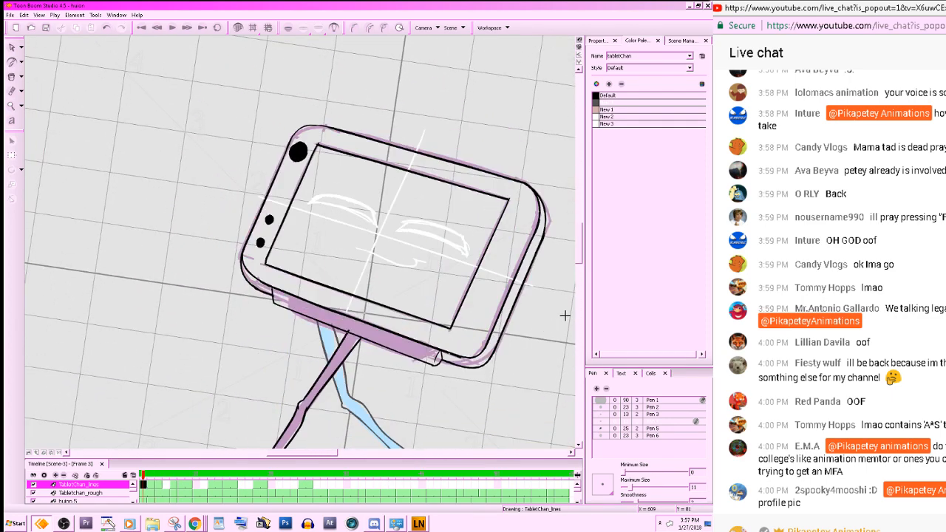
key(period)
key(period)
key(period)
key(alt+b)
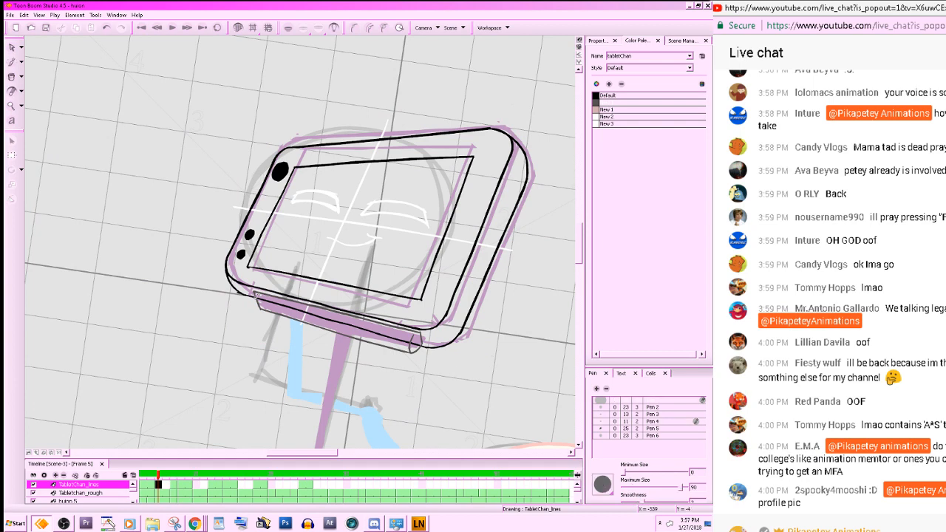
- Switch the brush to the black Default swatch and touch up the tablet outline at its lower-left corner
key(alt+slash)
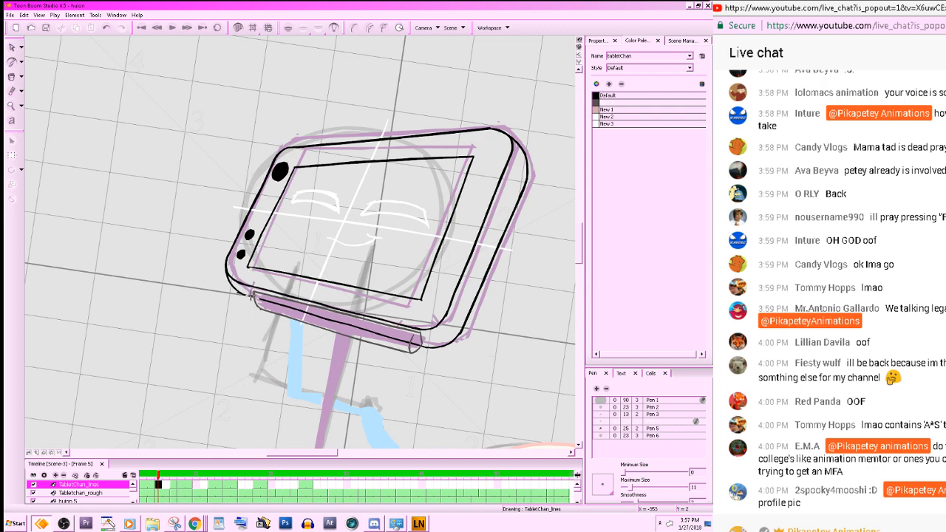
key(ctrl+z)
click(602, 96)
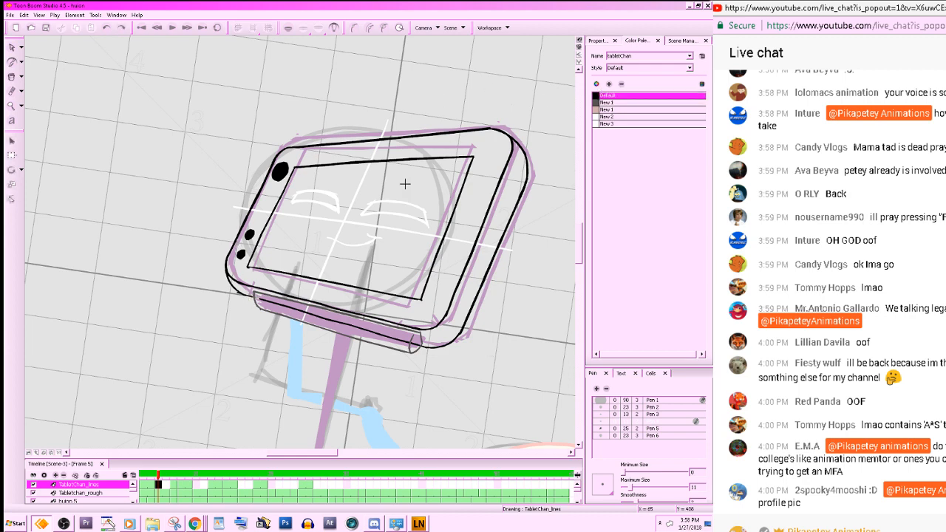
click(249, 297)
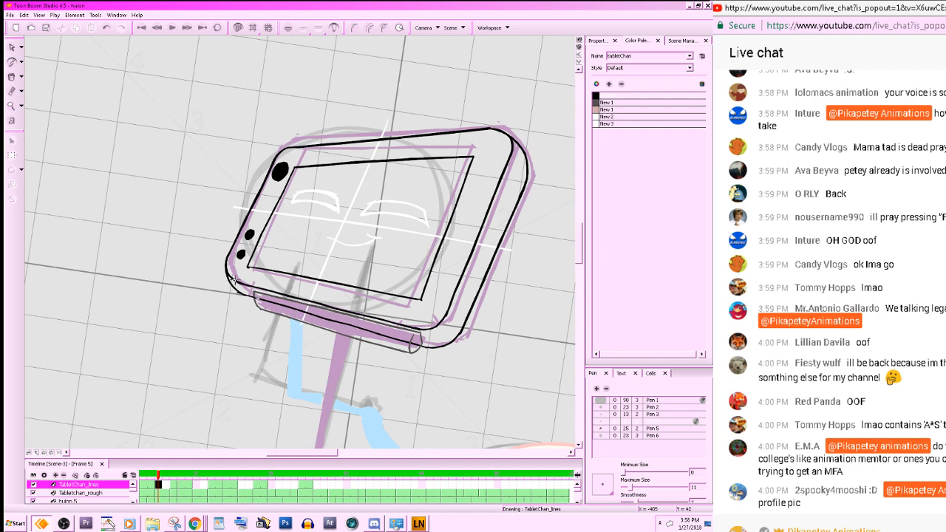
- Flip through the neighbouring frames to check frame 5's base bar, and undo the stray black stroke on the empty canvas
key(1)
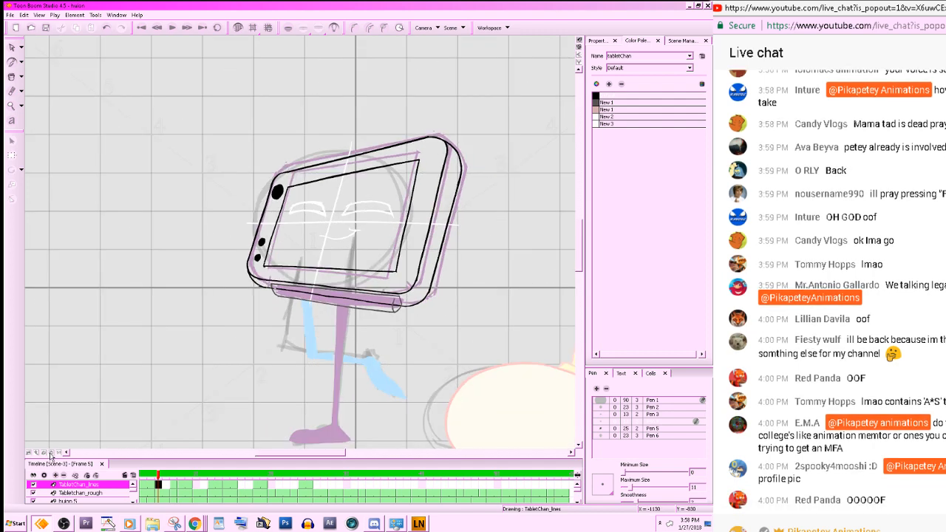
key(comma)
key(comma)
key(period)
key(period)
key(period)
key(period)
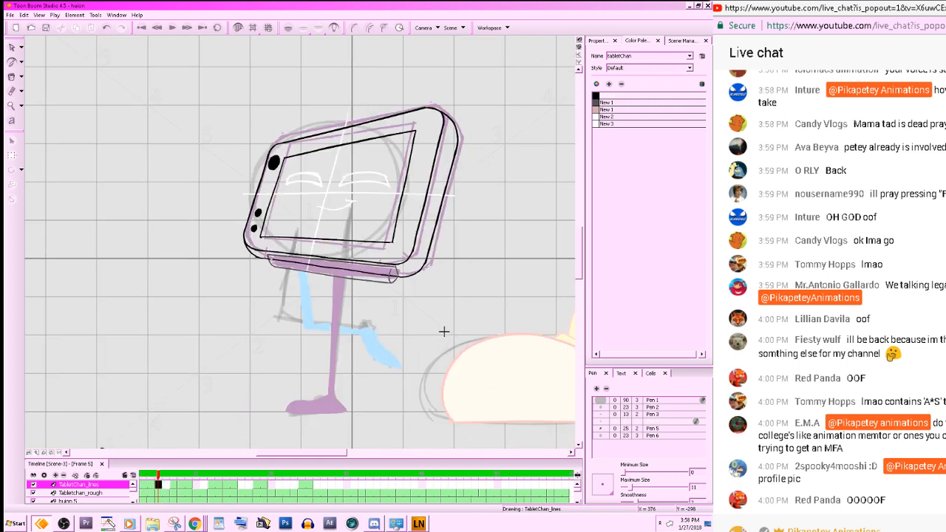
key(comma)
key(comma)
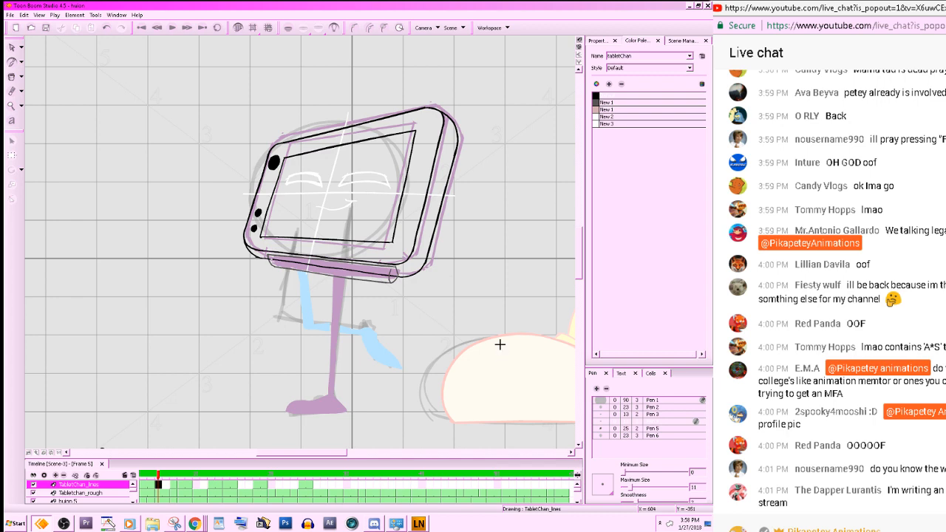
mouse_move(495, 346)
mouse_down()
mouse_move(554, 275)
mouse_move(595, 284)
mouse_up()
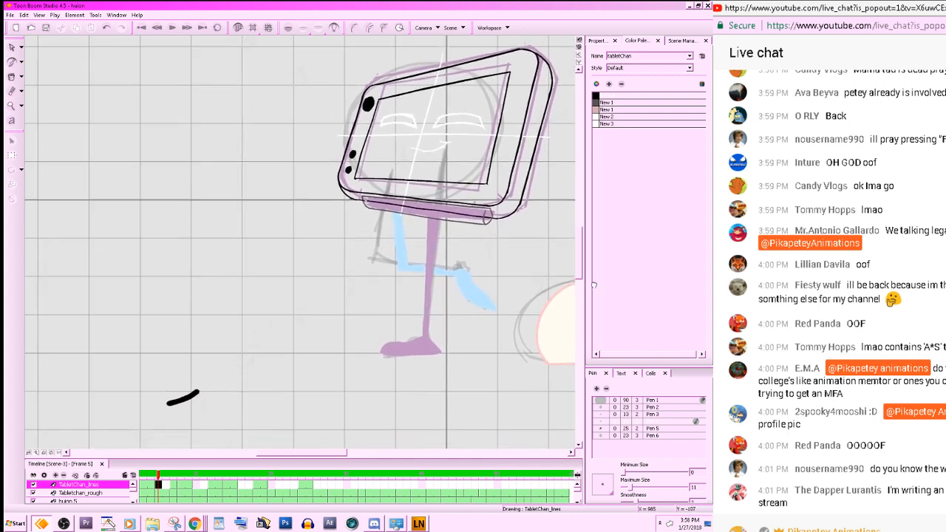
key(ctrl+z)
- Show the neighbouring frames as onion skin and ink a small knee mark on the purple leg of frame 5
drag(497, 317, 413, 341)
key(Return)
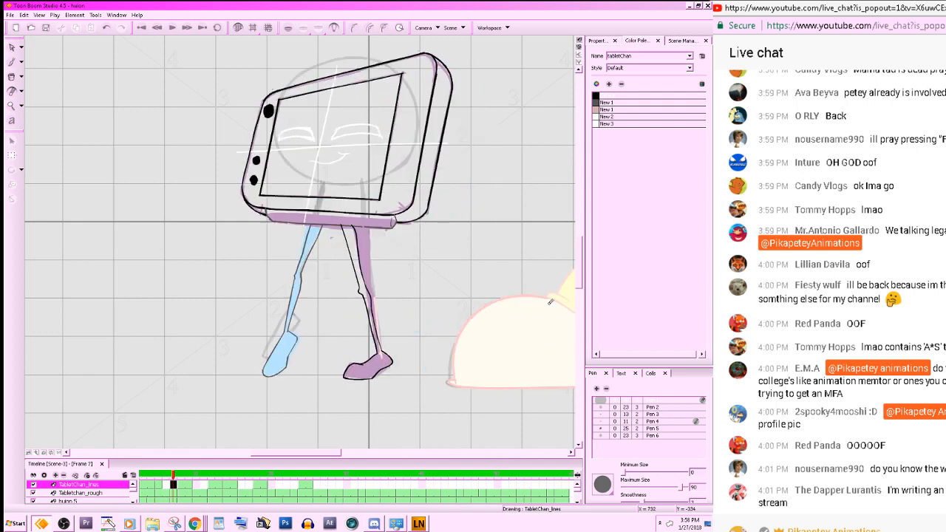
key(2)
click(289, 27)
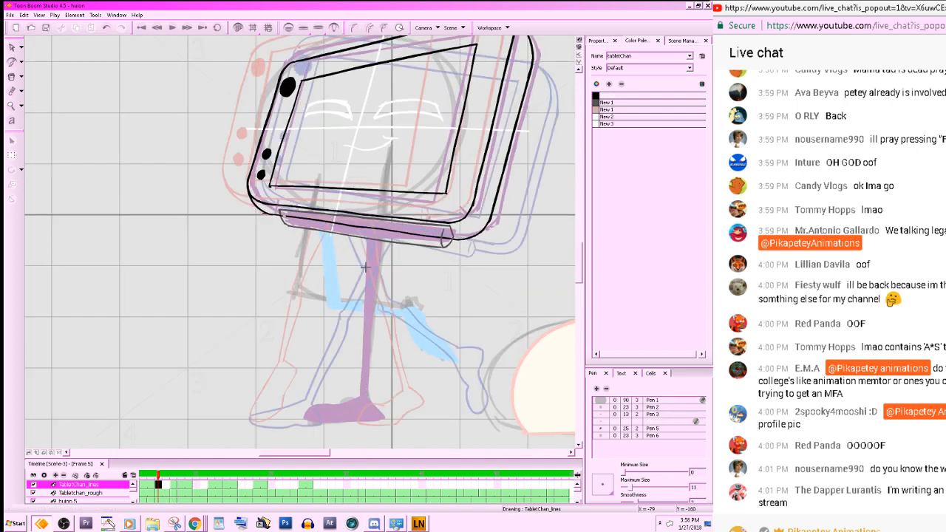
drag(361, 305, 368, 315)
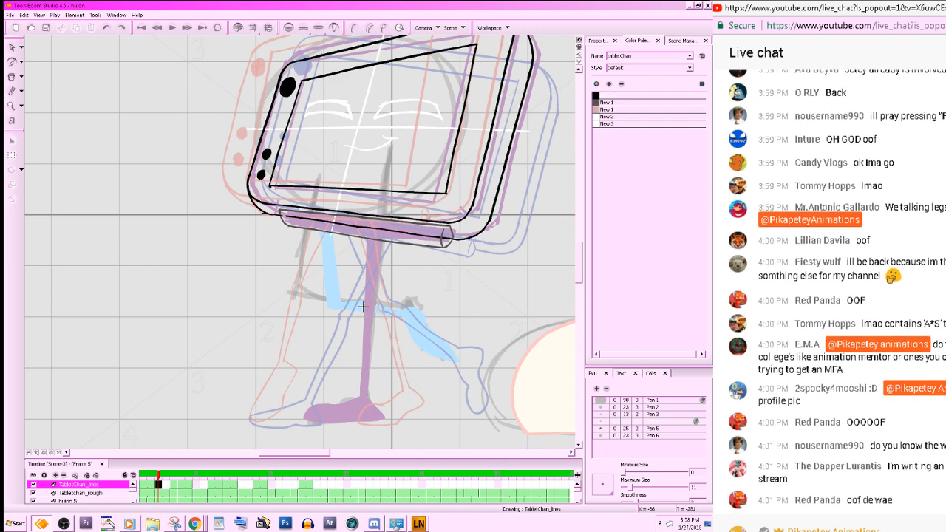
- Ink the outline of the purple foot on frame 5 and compare it with frame 7
drag(451, 354, 481, 336)
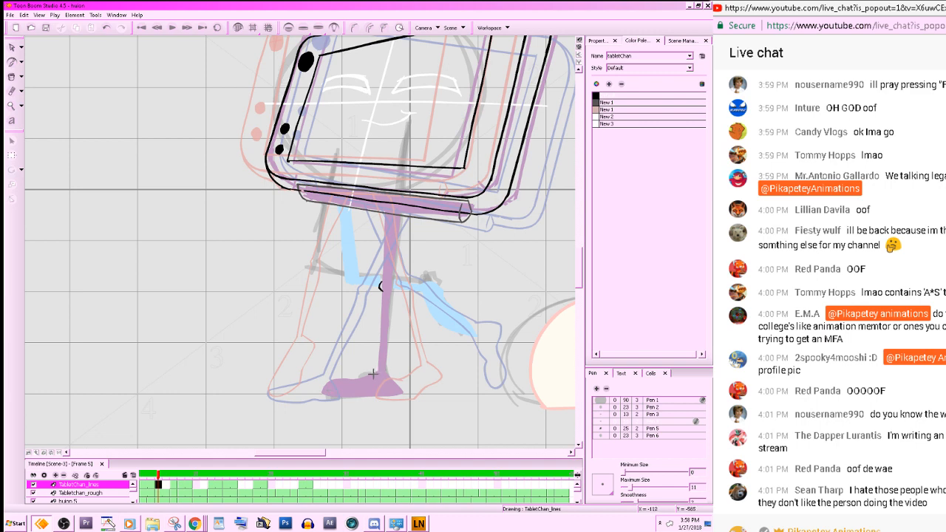
mouse_move(377, 374)
mouse_down()
mouse_move(320, 393)
mouse_move(389, 401)
mouse_move(403, 394)
mouse_move(386, 376)
mouse_up()
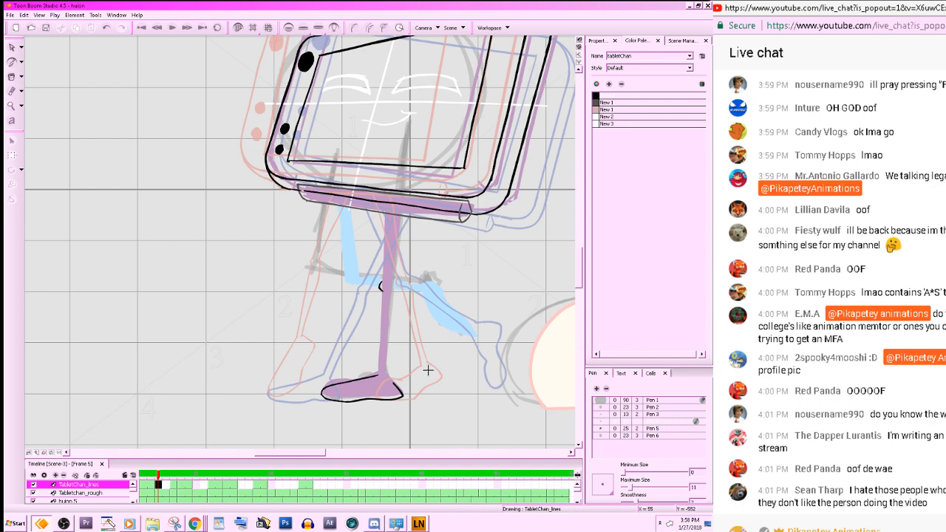
key(period)
key(period)
key(period)
key(period)
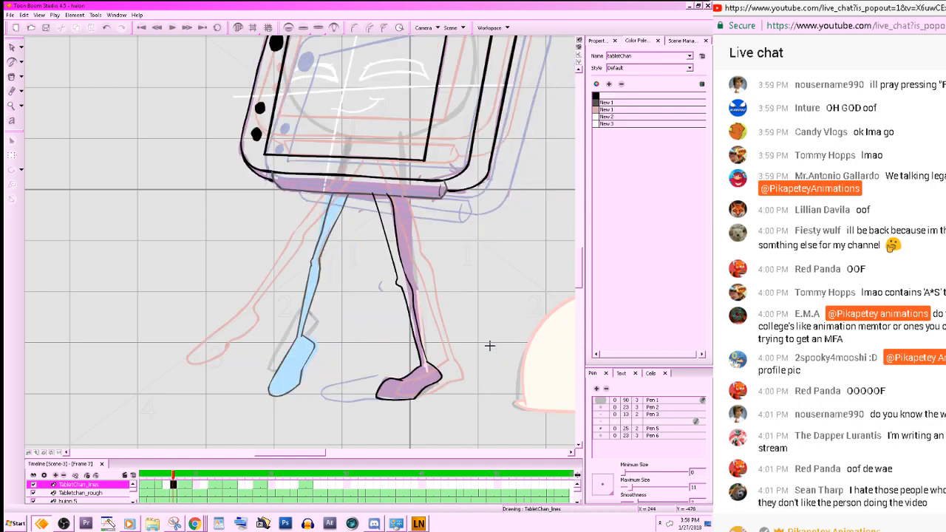
key(alt+e)
key(alt+b)
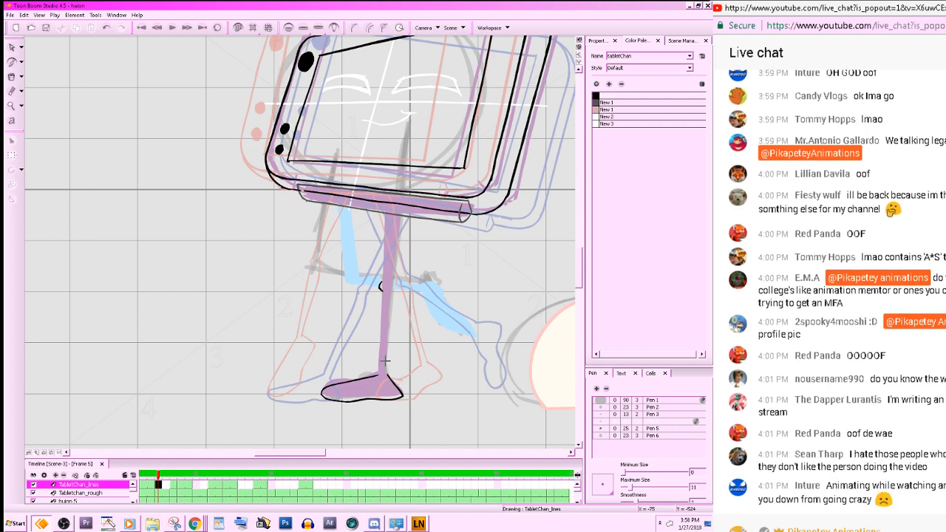
- Try a black line along the purple shin's right edge on frame 5, checking it against frame 3
drag(392, 286, 387, 377)
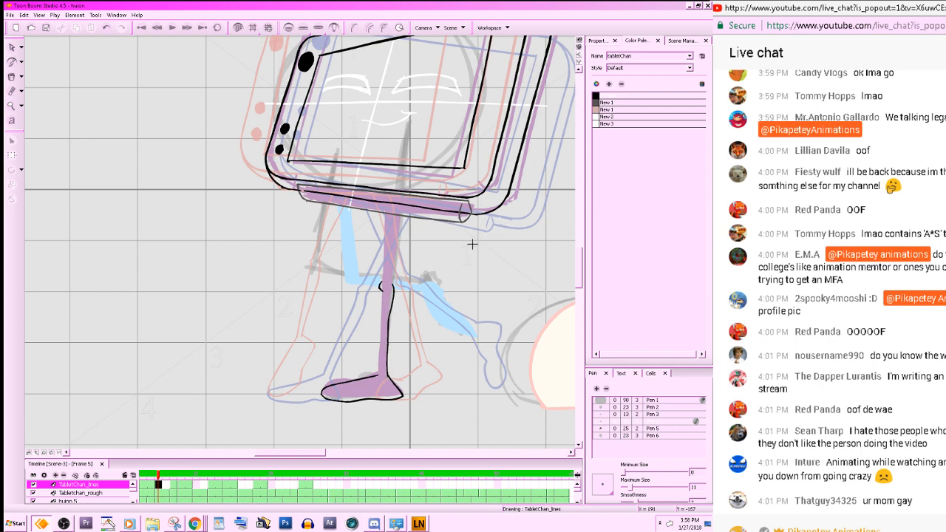
key(comma)
key(comma)
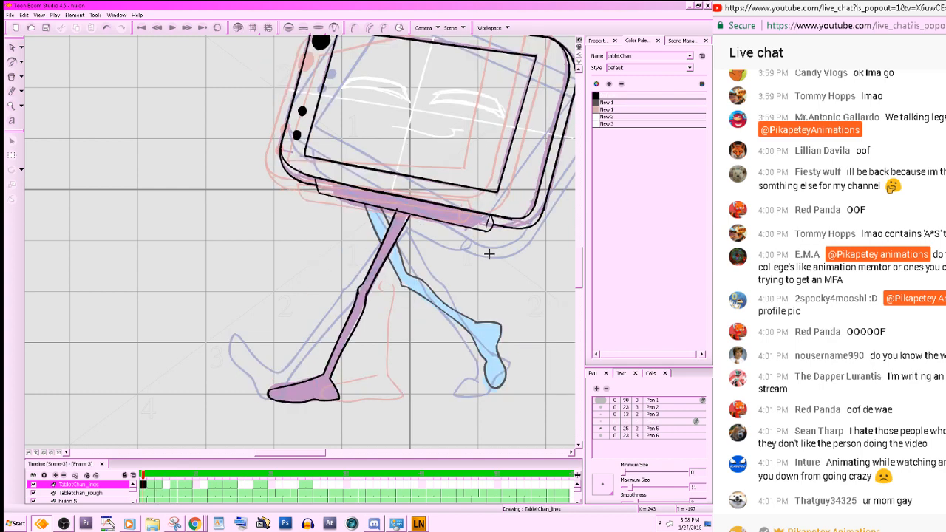
key(period)
key(period)
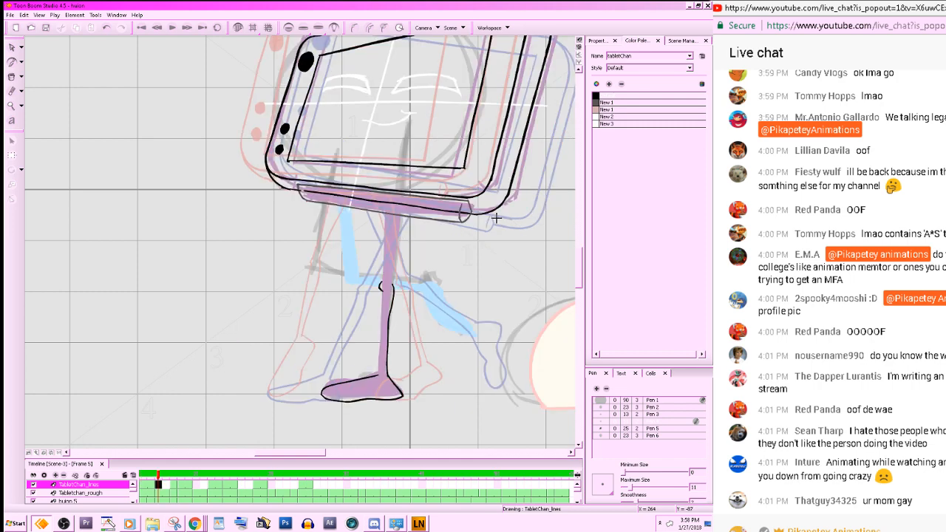
key(ctrl+z)
- Ink both edges of the purple shin from knee to ankle on frame 5, redo the left edge, and compare with frame 7
mouse_move(390, 287)
mouse_down()
mouse_move(385, 379)
mouse_move(376, 374)
mouse_up()
drag(381, 288, 373, 373)
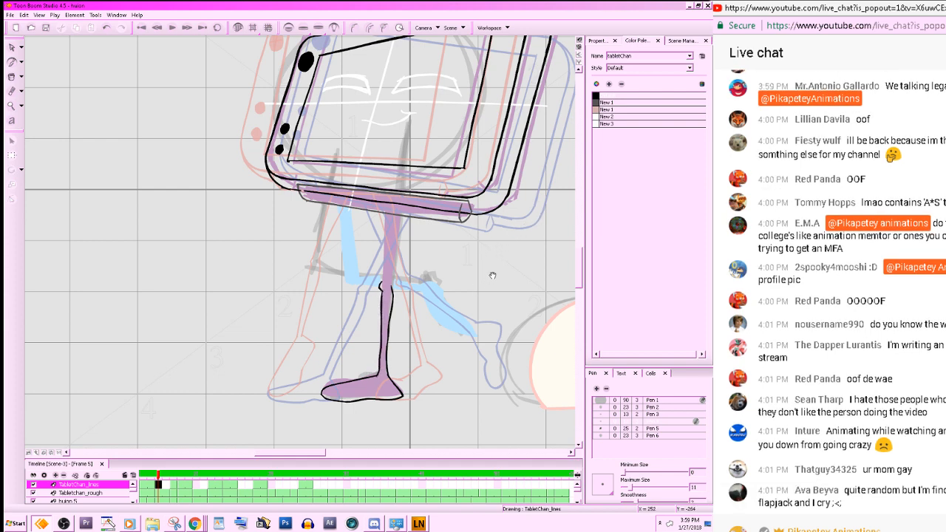
drag(493, 276, 475, 308)
key(ctrl+z)
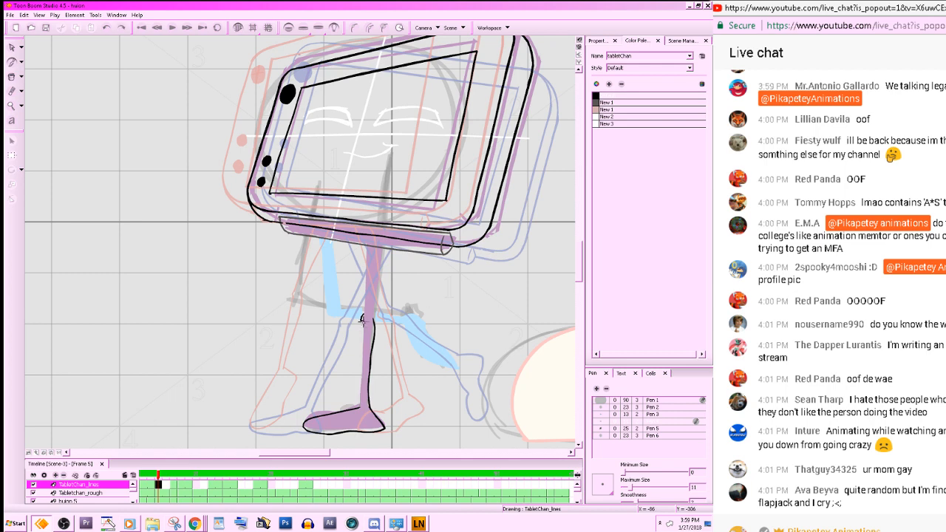
drag(362, 323, 358, 403)
key(f)
key(g)
key(g)
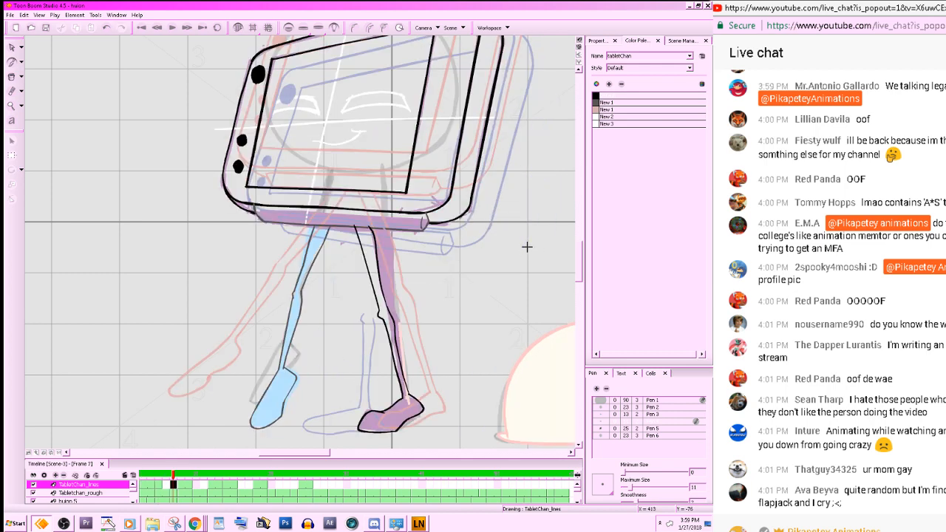
key(f)
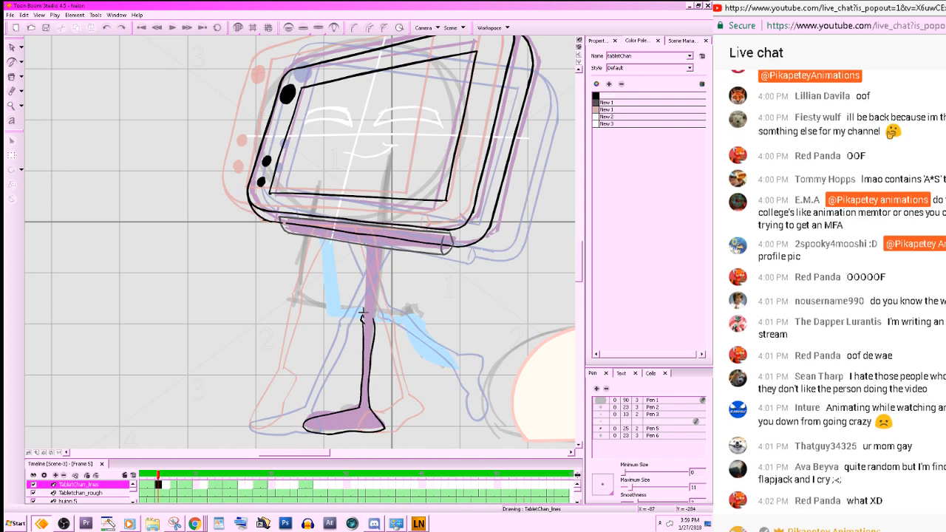
- Ink the purple leg's thigh edges between the knee and the base bar on frame 5, checking them against adjacent frames
mouse_move(363, 314)
mouse_down()
mouse_move(366, 230)
mouse_move(379, 241)
mouse_move(372, 295)
mouse_move(381, 334)
mouse_up()
key(f)
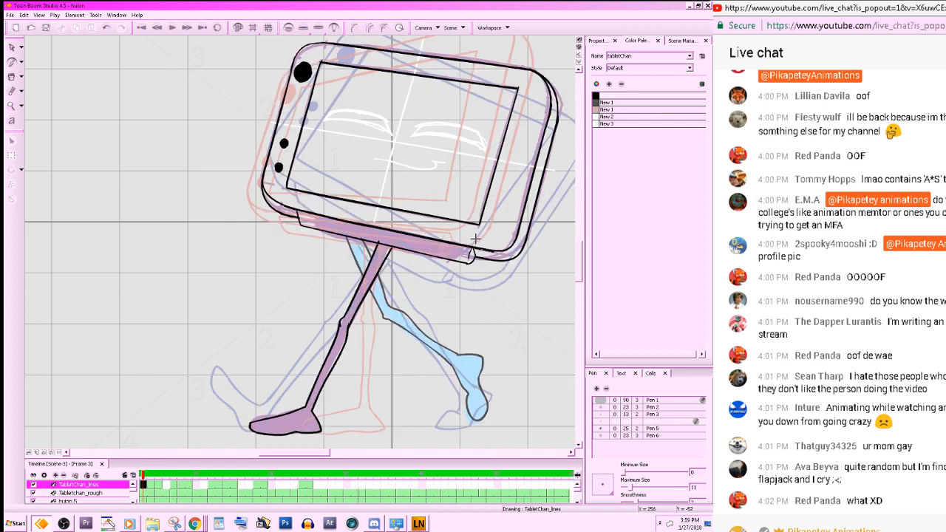
key(g)
key(g)
key(f)
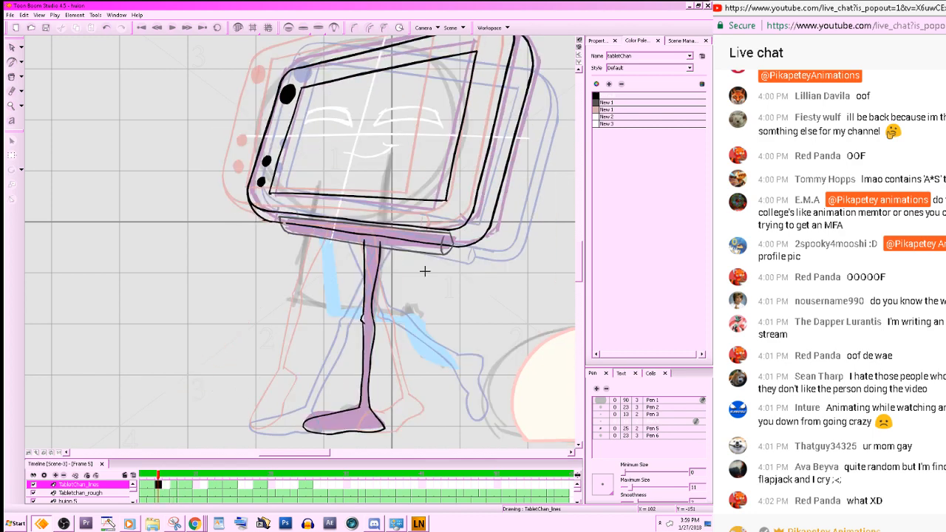
- Switch to the dark New 1 swatch and start outlining the blue rear foot on frame 5, comparing it with frame 3
drag(479, 316, 505, 298)
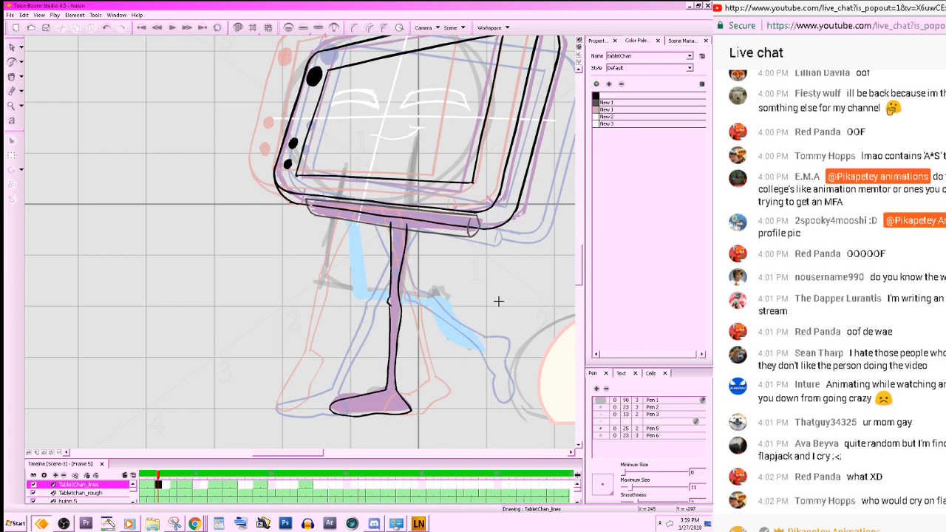
drag(474, 326, 467, 324)
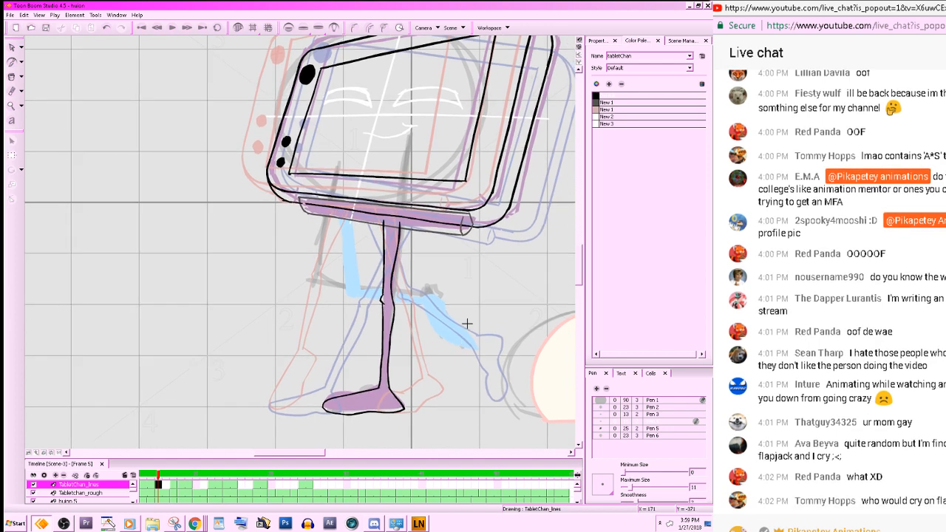
key(comma)
key(period)
click(599, 104)
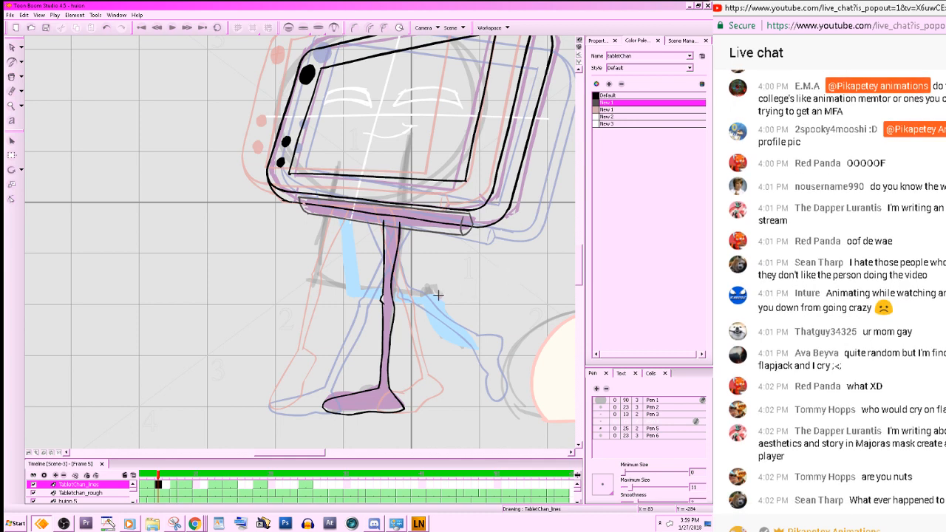
mouse_move(425, 296)
mouse_down()
mouse_move(445, 303)
mouse_move(477, 345)
mouse_move(438, 333)
mouse_move(422, 300)
mouse_up()
key(a)
key(s)
key(a)
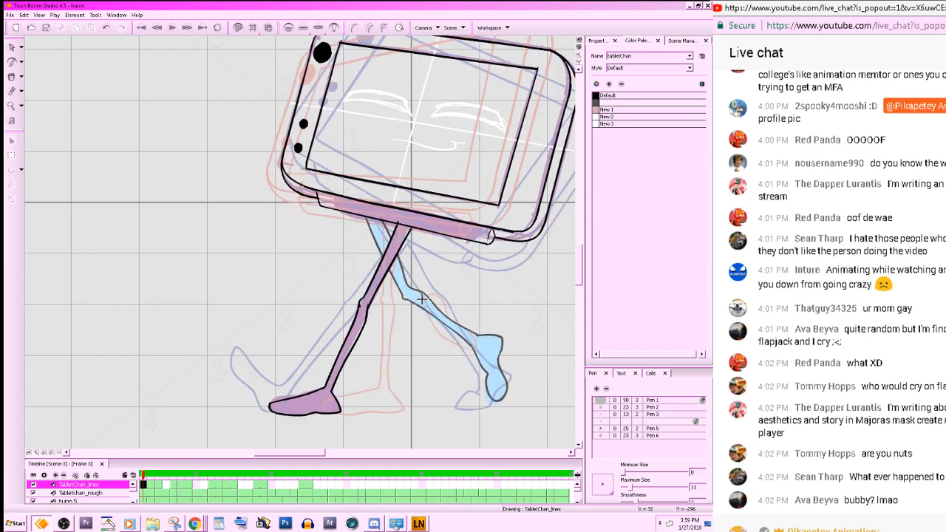
- Ink the thigh outline of the bent far leg on frame 5 of the TabletChan_lines layer, following the blue rough
key(s)
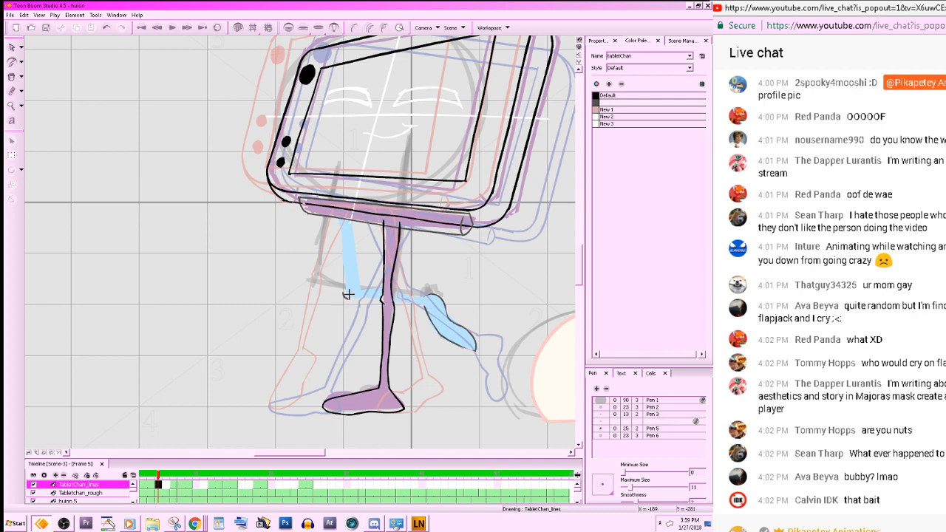
key(.)
mouse_move(344, 288)
mouse_down()
mouse_move(352, 215)
mouse_move(370, 198)
mouse_move(376, 220)
mouse_move(347, 230)
mouse_move(345, 287)
mouse_up()
key(ctrl+z)
key(.)
key(comma)
key(comma)
key(period)
key(period)
key(period)
key(comma)
drag(362, 224, 356, 282)
key(comma)
key(period)
- Ink the knee and shin outline of the bent leg on frame 5, comparing it with the drawing on frame 3
drag(539, 320, 474, 351)
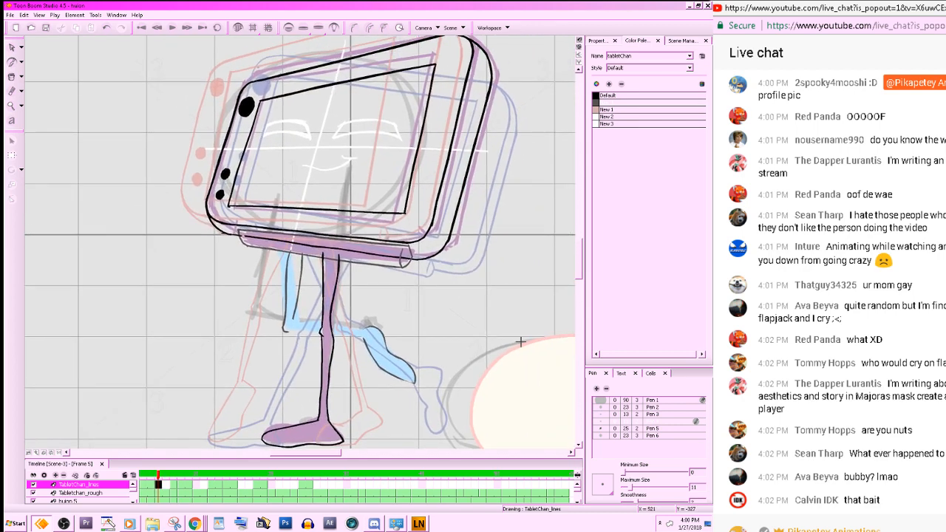
drag(532, 348, 547, 323)
key(comma)
key(comma)
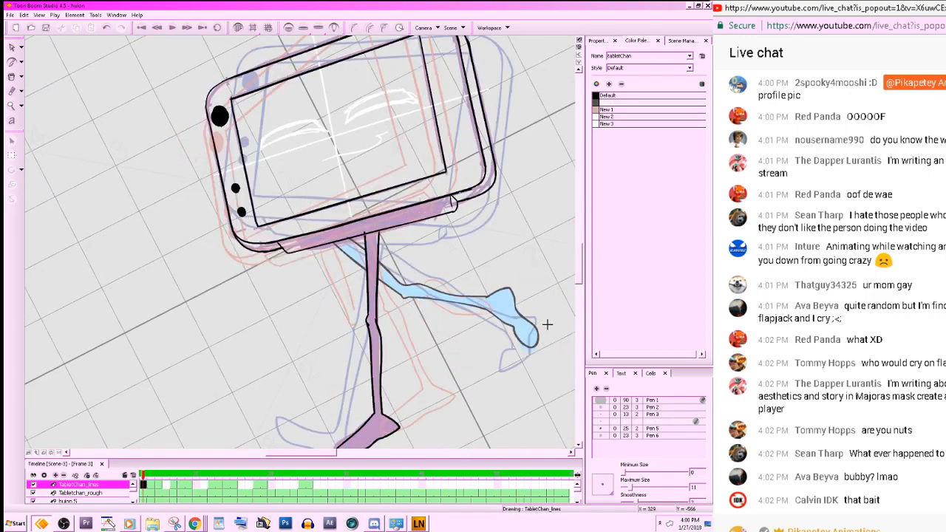
key(period)
key(period)
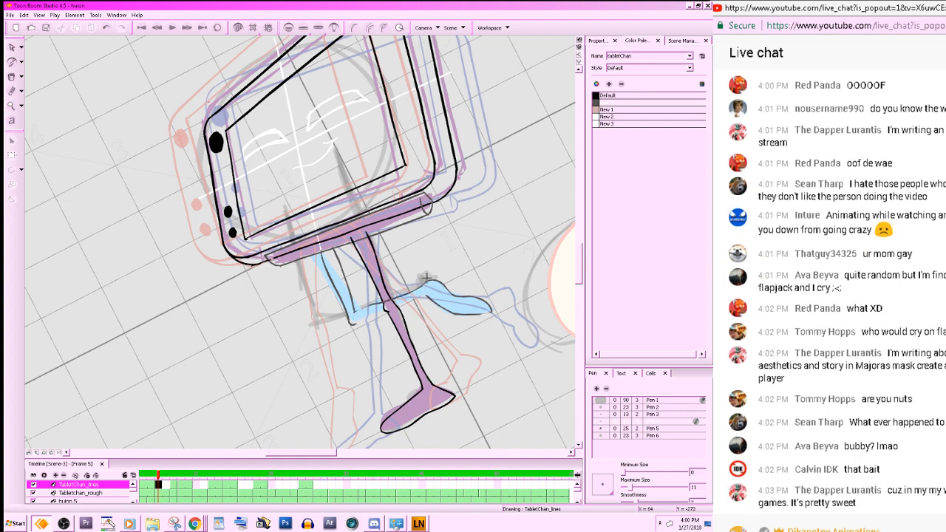
mouse_move(355, 317)
mouse_down()
mouse_move(422, 285)
mouse_move(418, 299)
mouse_move(353, 323)
mouse_move(422, 296)
mouse_up()
key(ctrl+z)
drag(532, 326, 414, 425)
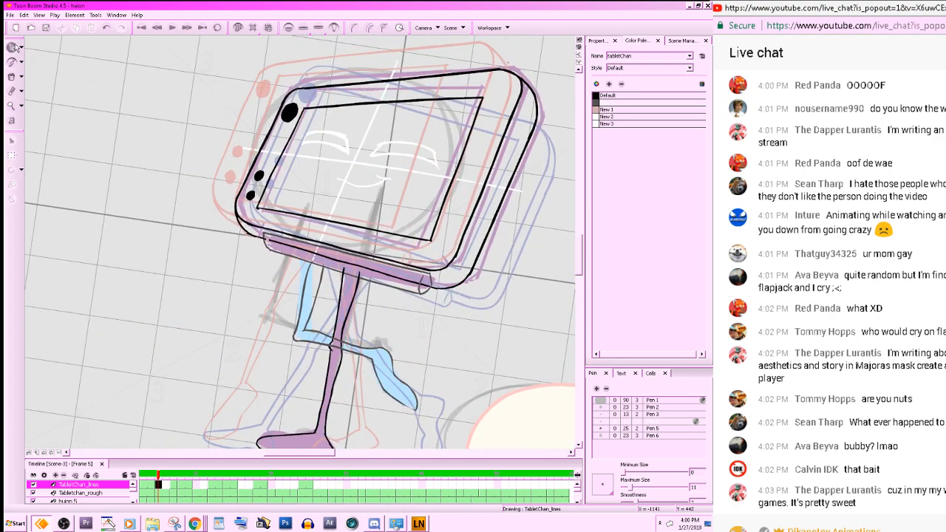
- Reset the canvas rotation and turn off the onion skin and light table so only the current line drawing shows
click(12, 47)
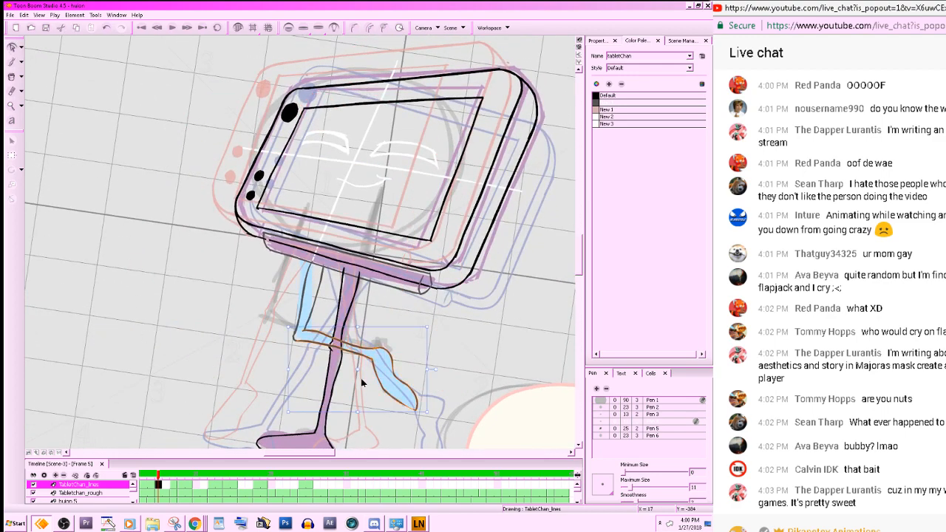
click(51, 453)
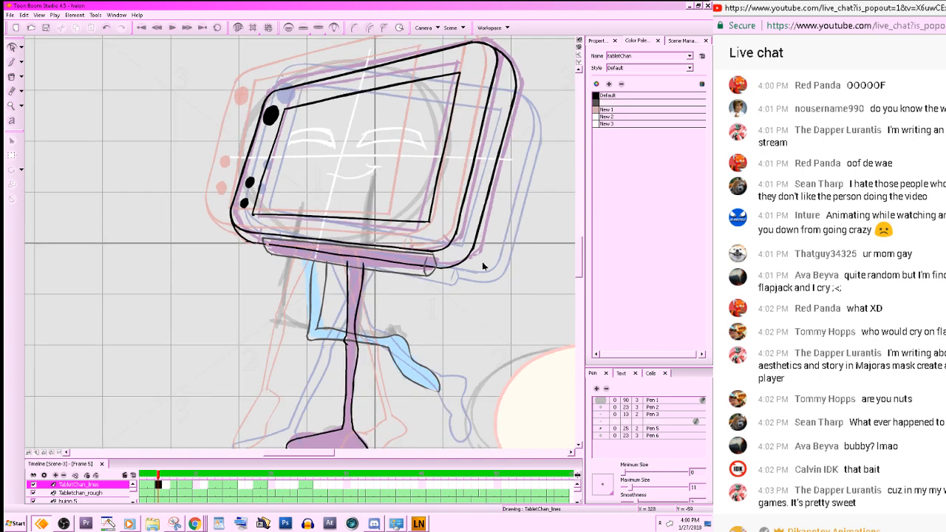
drag(484, 265, 463, 215)
click(289, 28)
click(334, 28)
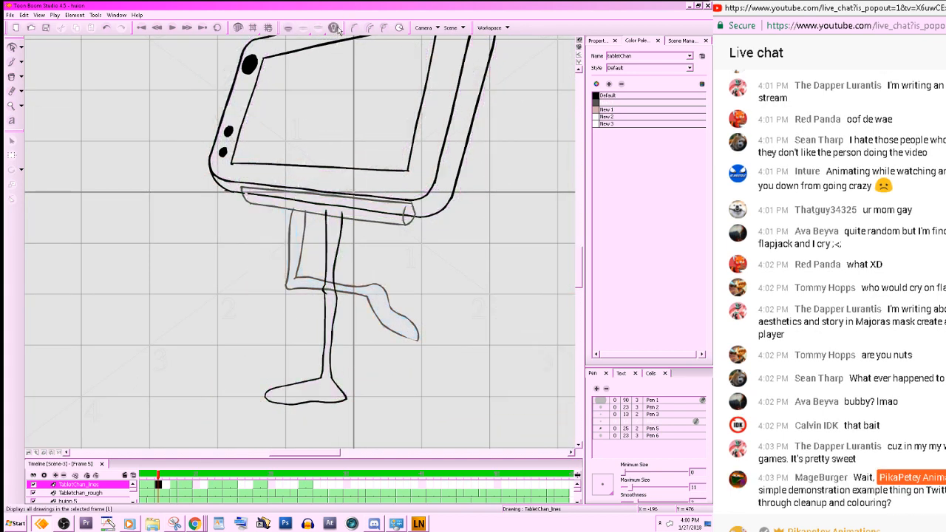
- Flip back and forth through the inked drawings around frames 5 to 8 to check the leg motion of the walk
key(f)
key(g)
key(g)
key(g)
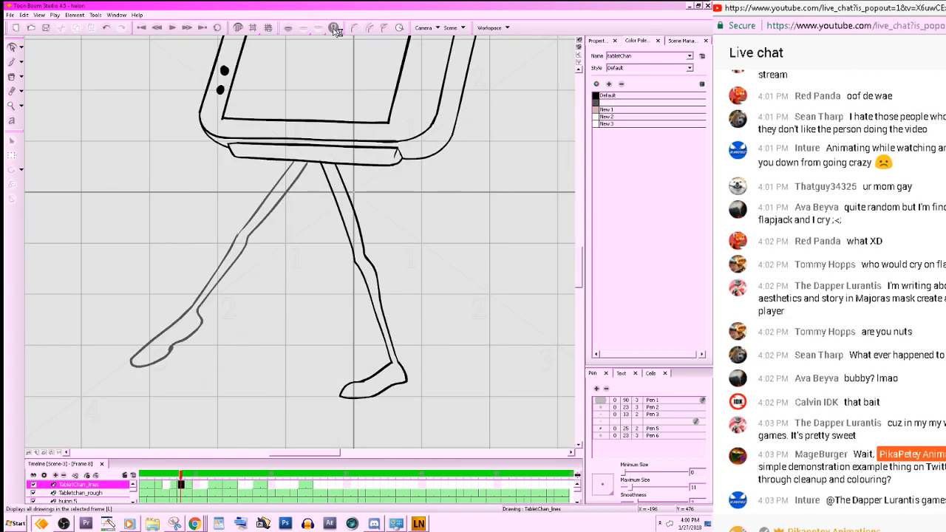
key(f)
key(f)
key(f)
key(f)
key(g)
key(g)
key(g)
key(g)
key(f)
key(f)
key(f)
key(g)
key(f)
key(g)
key(g)
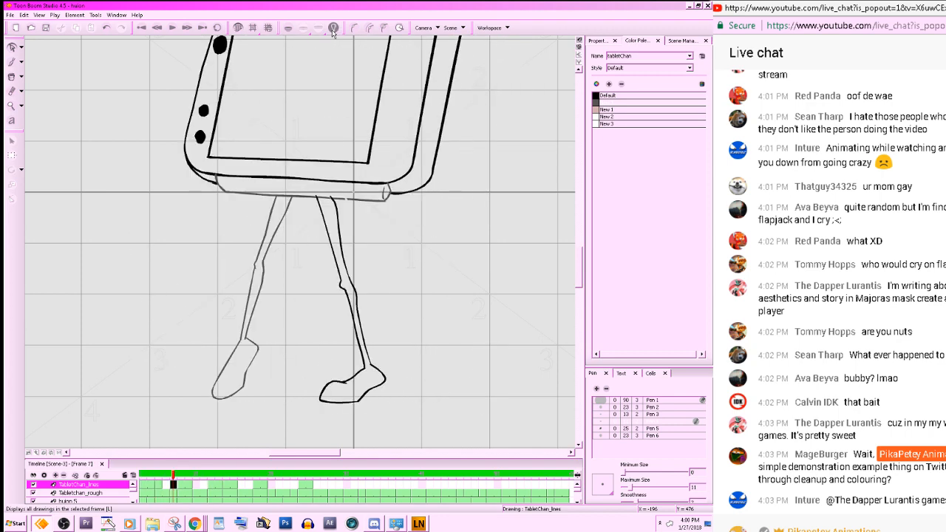
key(f)
key(f)
key(g)
key(g)
key(f)
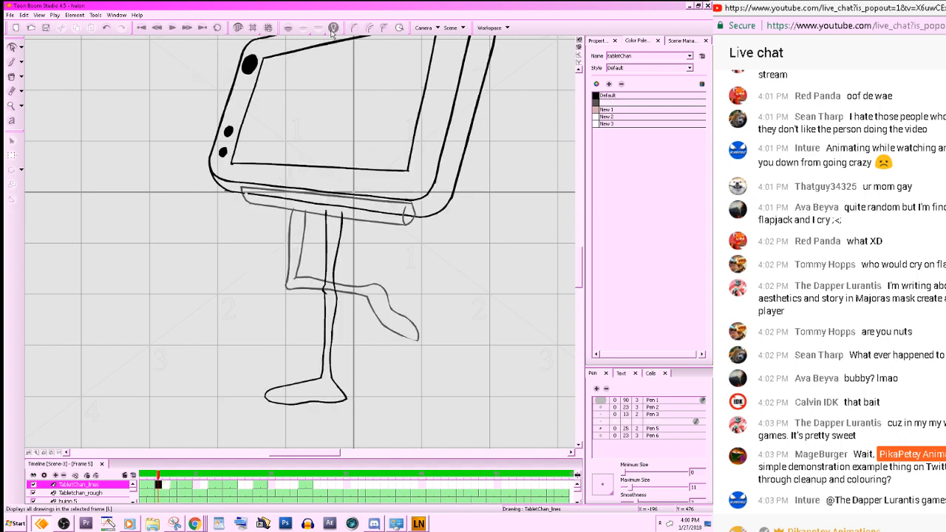
key(f)
key(g)
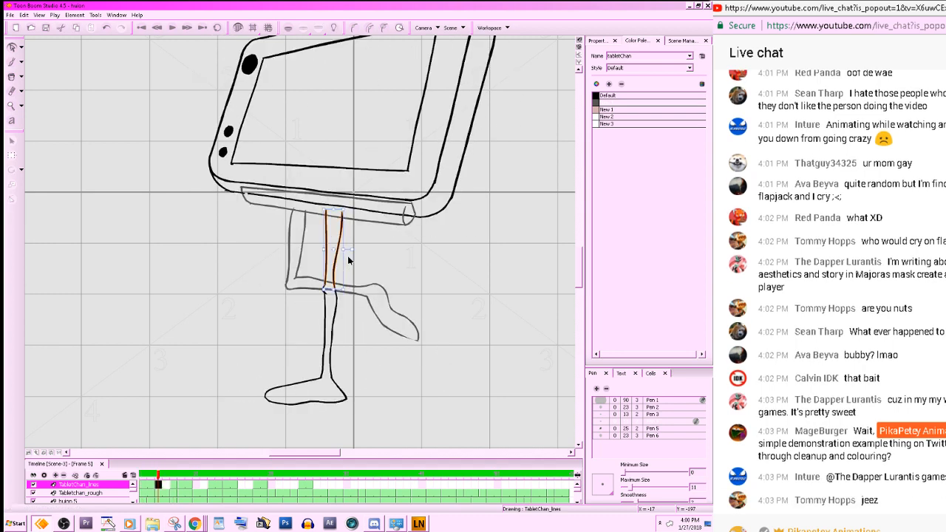
key(g)
key(f)
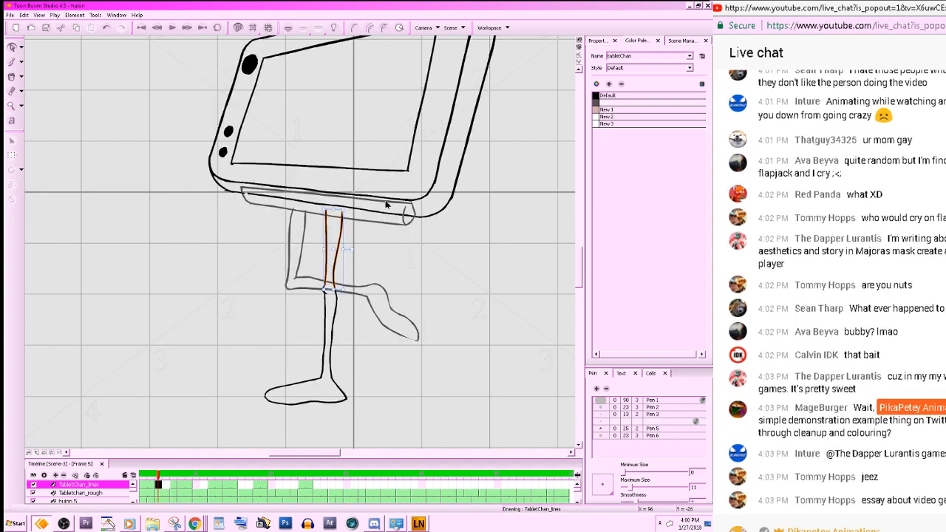
click(453, 247)
drag(484, 223, 472, 269)
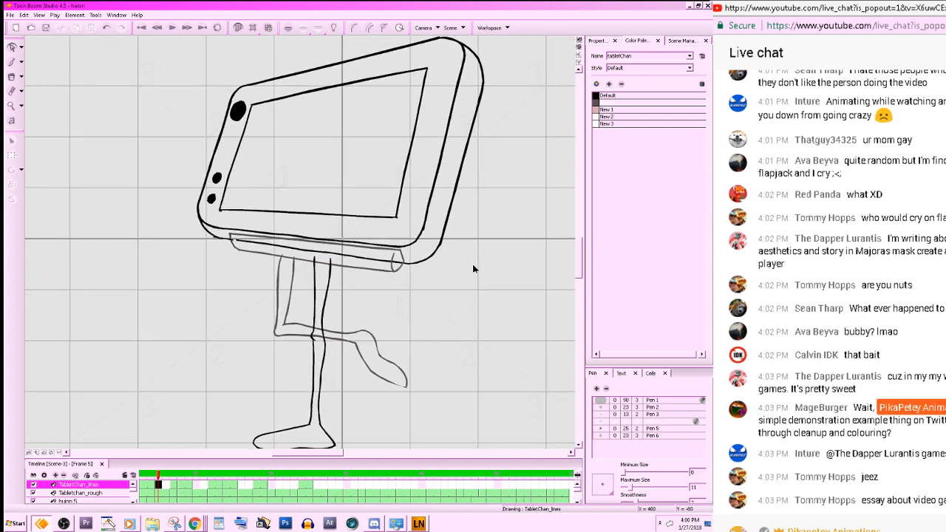
key(f)
key(g)
key(alt+e)
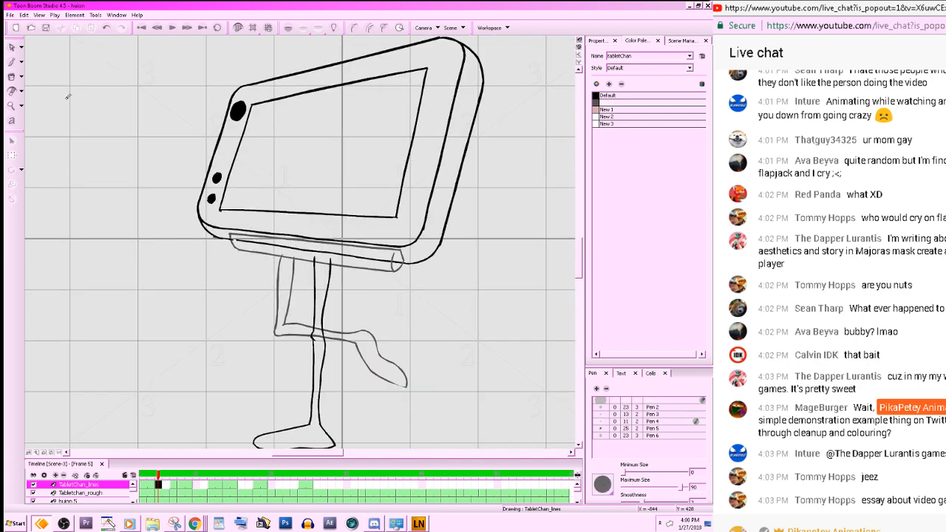
click(12, 47)
mouse_move(317, 262)
mouse_down()
mouse_move(119, 121)
mouse_move(313, 307)
mouse_up()
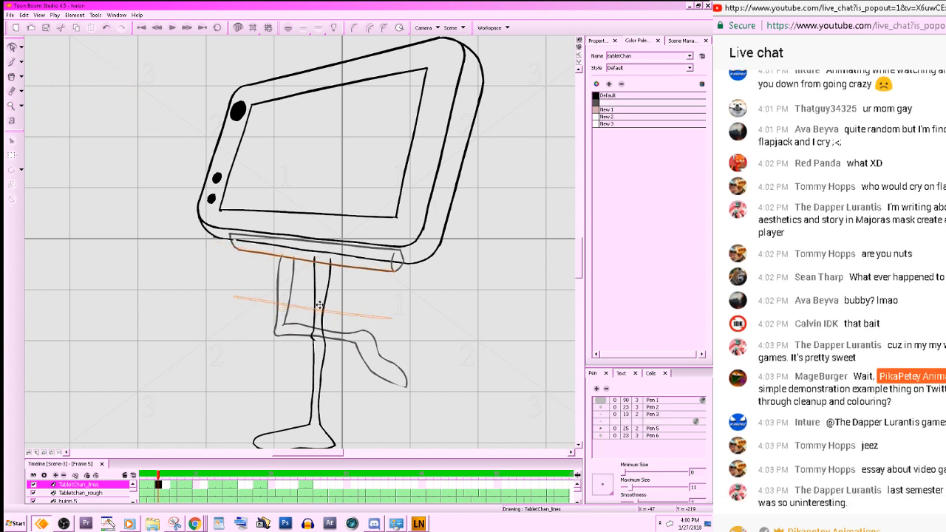
key(ctrl+z)
click(465, 277)
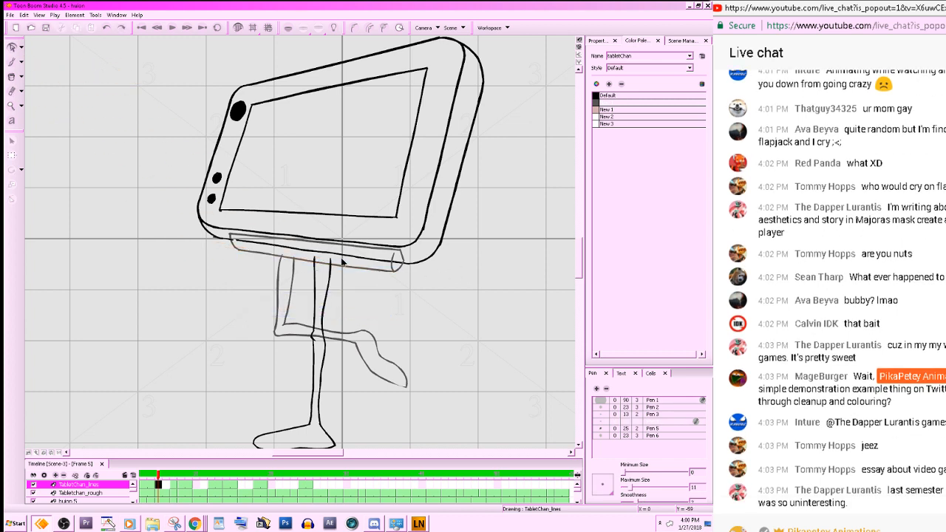
click(315, 258)
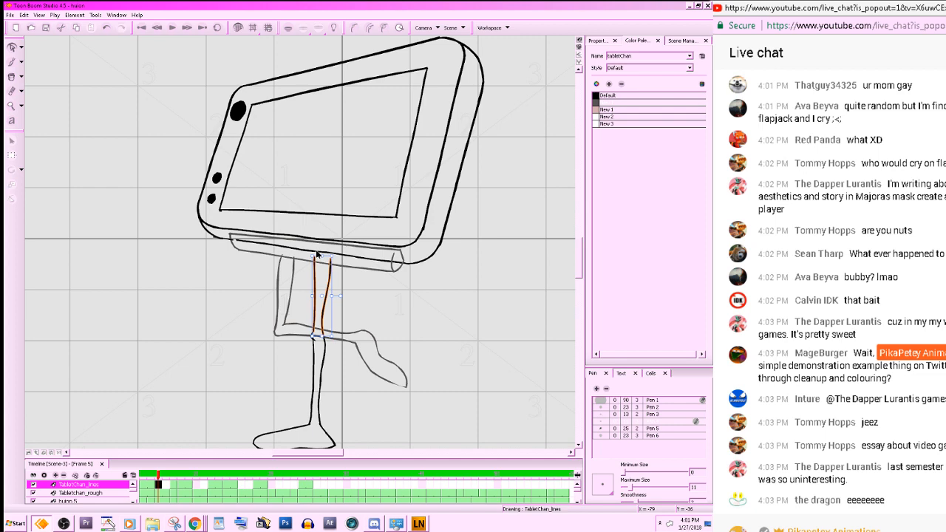
click(501, 294)
- Delete the overlapping ends of the standing leg's lines where they meet the base bar on frame 5
drag(434, 66, 428, 272)
mouse_move(516, 284)
mouse_down()
mouse_move(497, 103)
mouse_move(126, 474)
mouse_up()
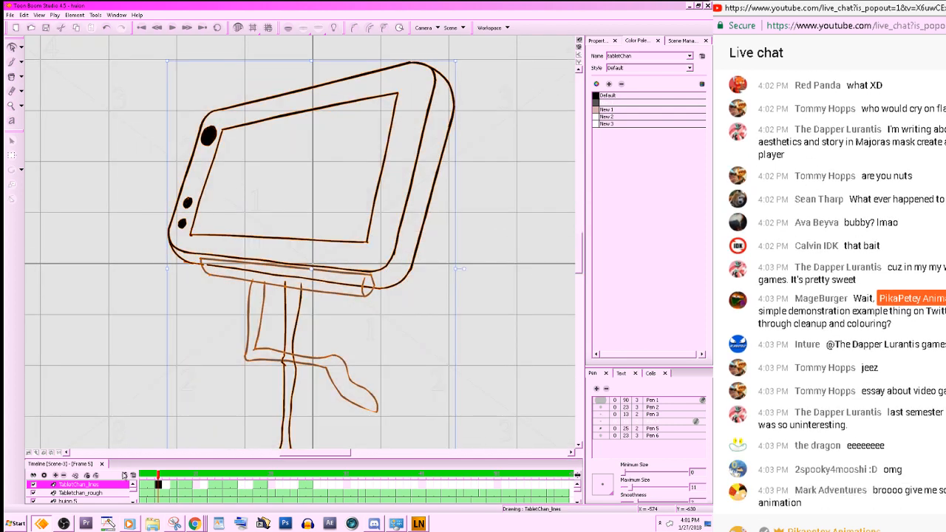
click(431, 303)
key(Delete)
click(347, 285)
key(Delete)
click(285, 284)
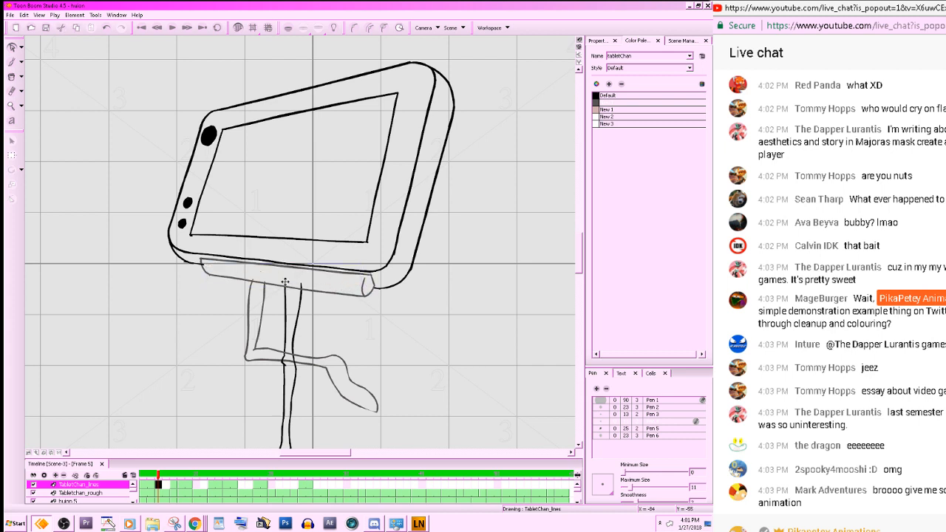
key(Delete)
click(300, 287)
key(Delete)
key(alt+b)
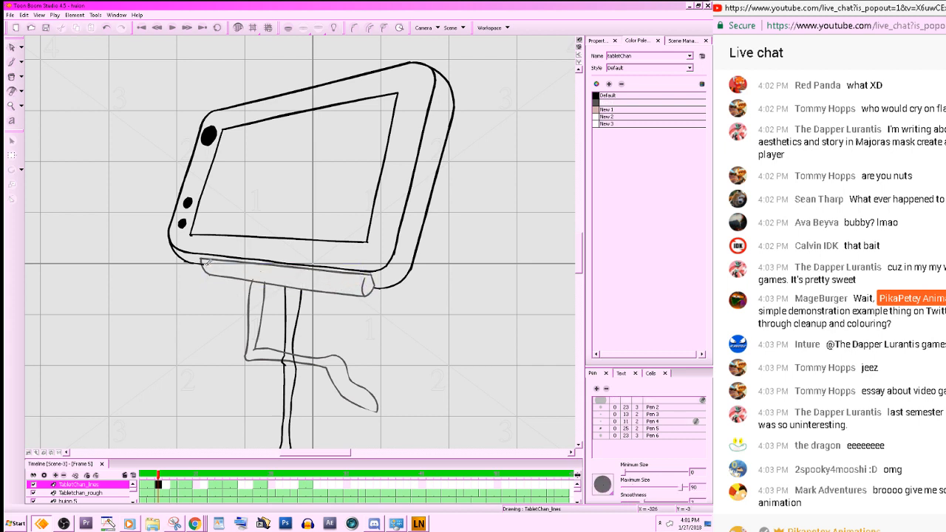
- Touch up the standing leg's knee in Default black and remove the bent leg's lines crossing inside it
scroll(365, 308, down, 2)
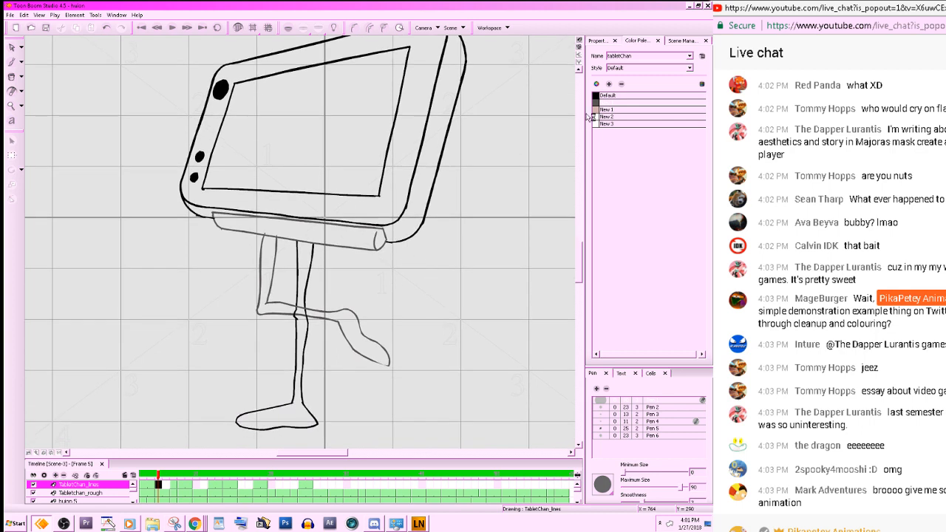
click(603, 96)
key(alt+/)
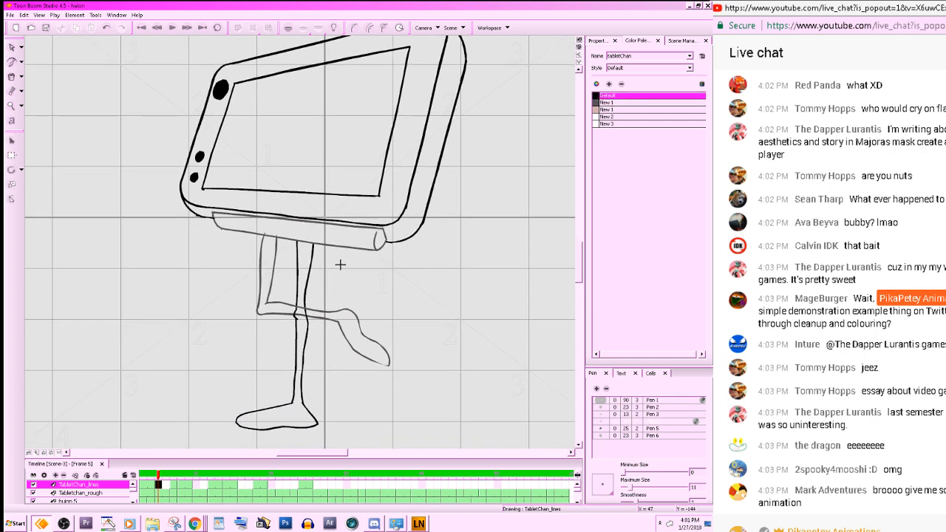
click(295, 311)
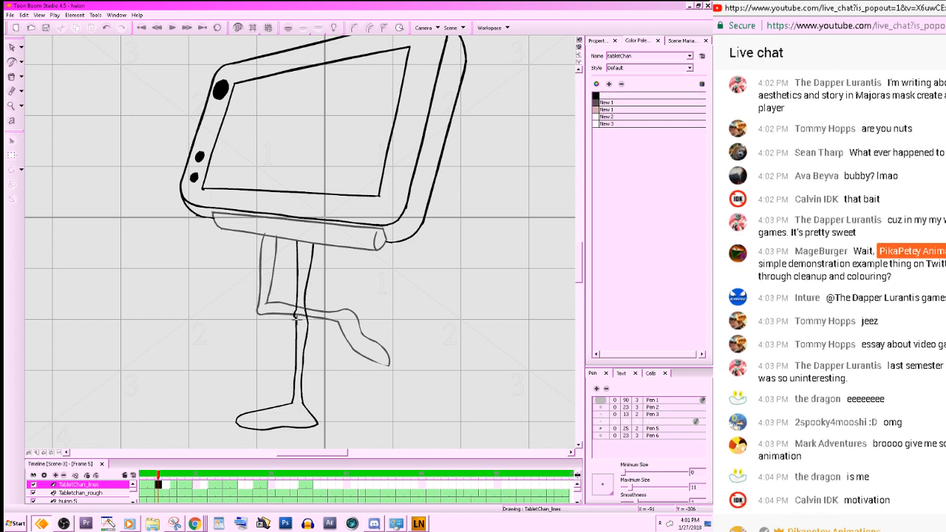
click(12, 46)
drag(105, 277, 354, 402)
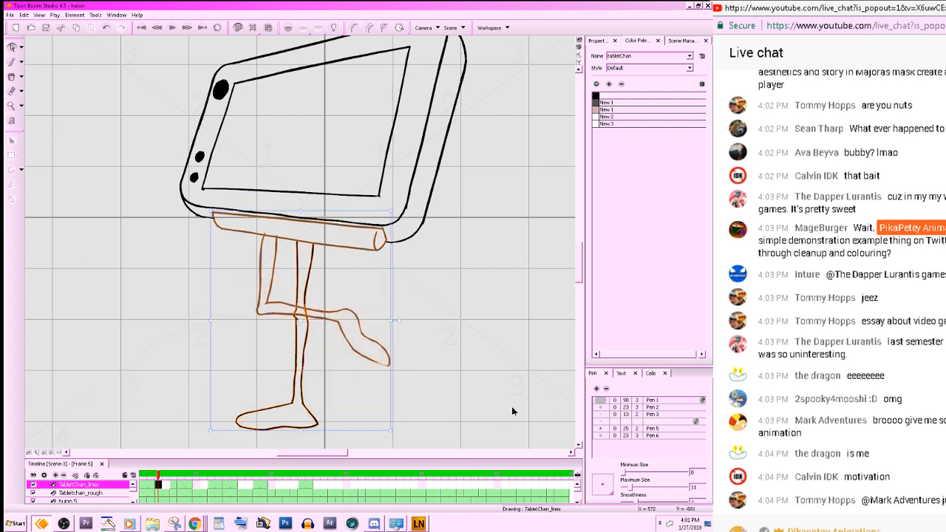
click(396, 403)
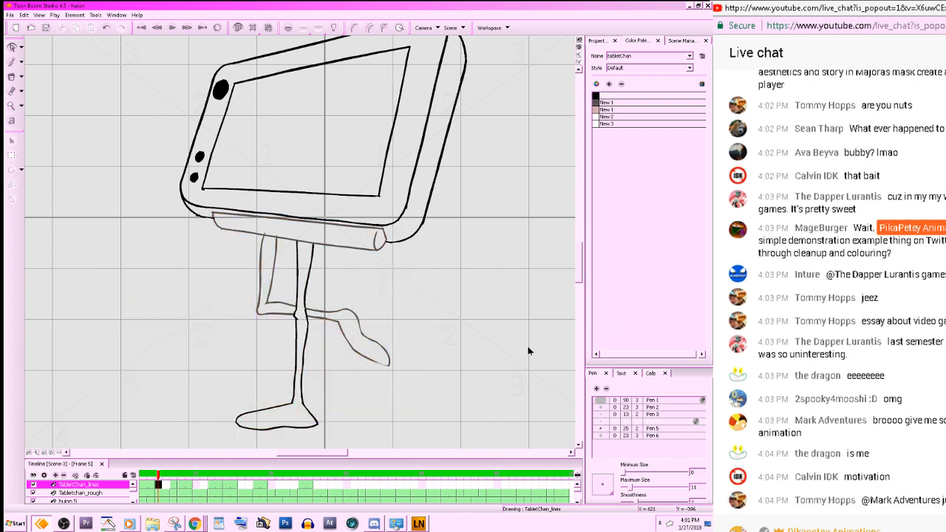
- Hide the grid and play back the inked walk animation with the whole drawing area in view
key(shift+m)
key(period)
key(comma)
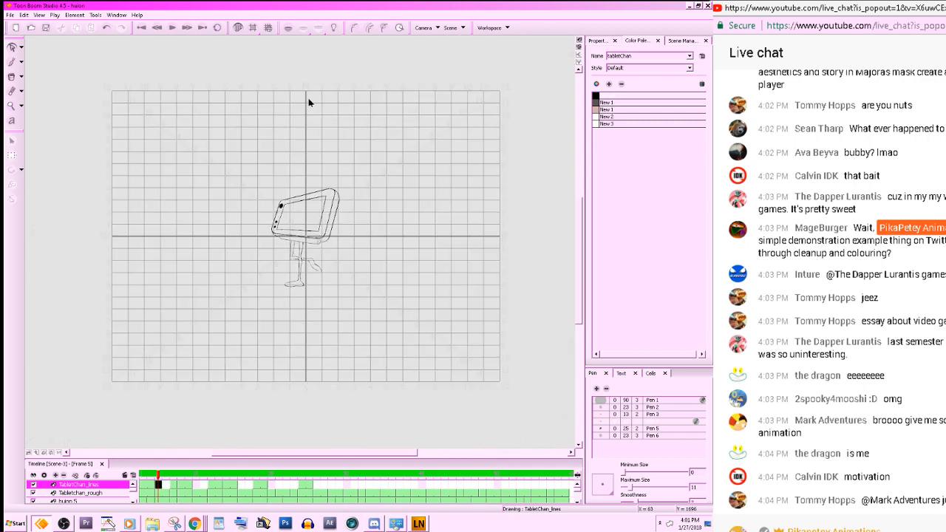
click(289, 29)
key(Return)
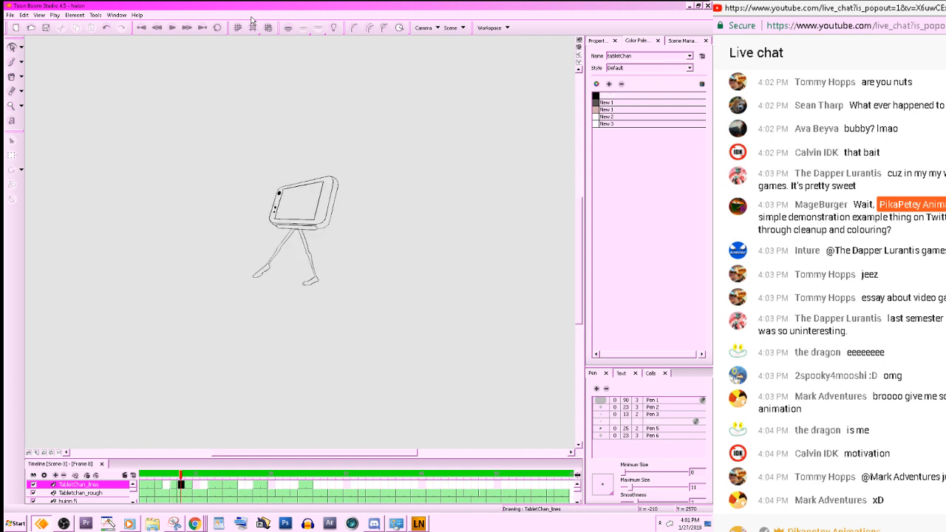
- Try to draw a lengthwise line along the base bar on frame 5 in Default black
key(2)
key(2)
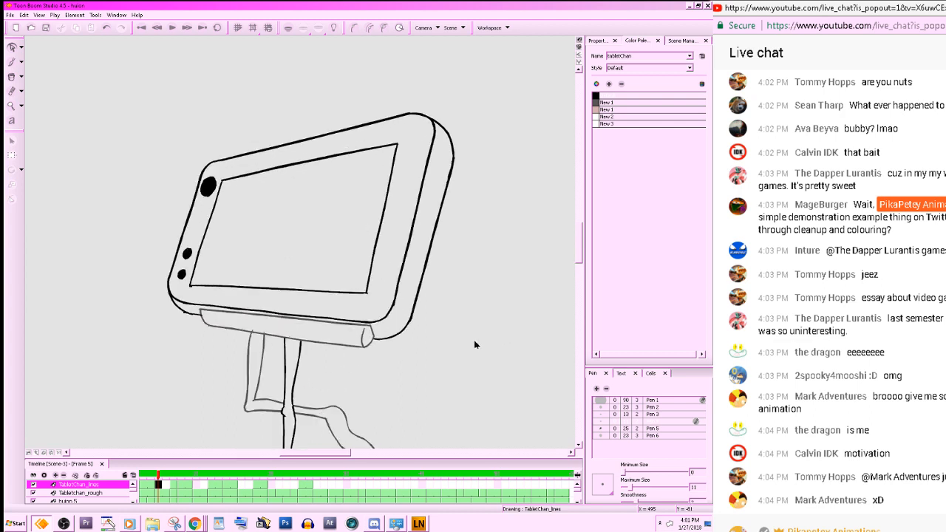
click(596, 96)
key(alt+b)
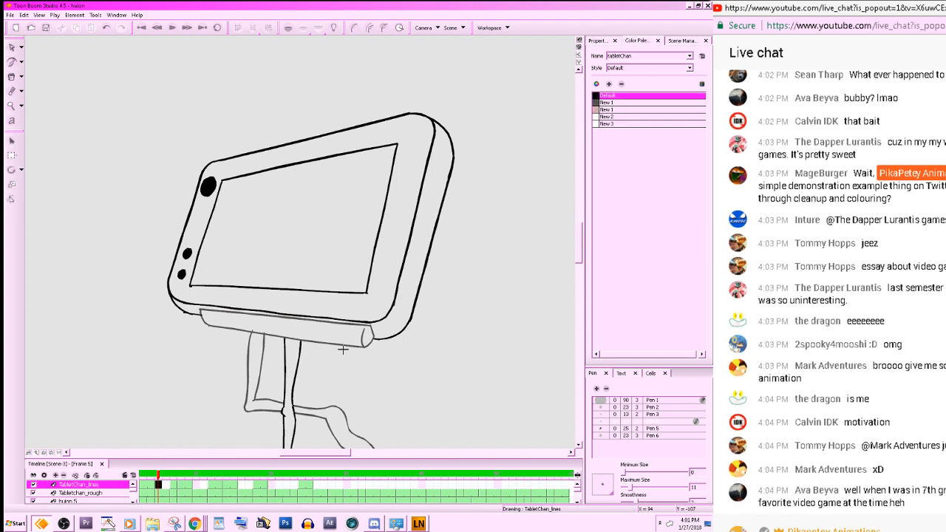
drag(202, 321, 377, 344)
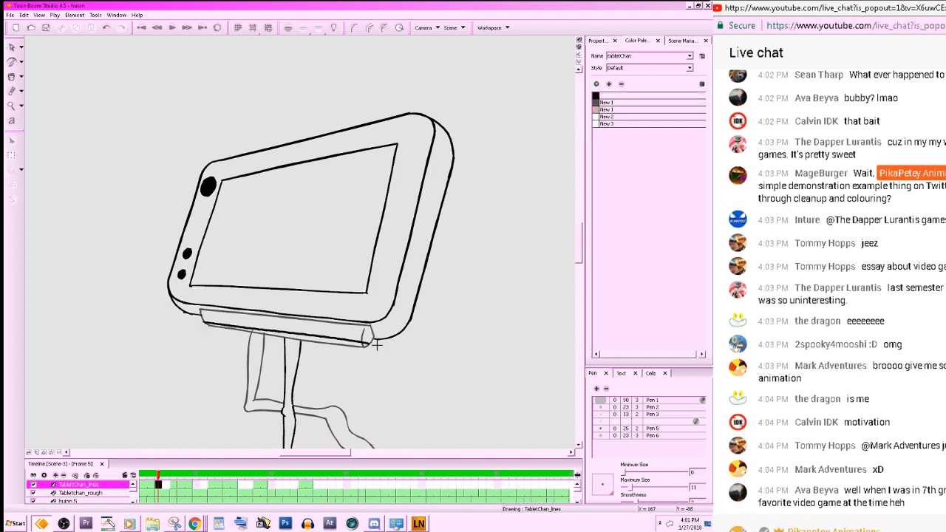
- Change the pinkish New 1 swatch in the tabletChan palette to red
double_click(597, 110)
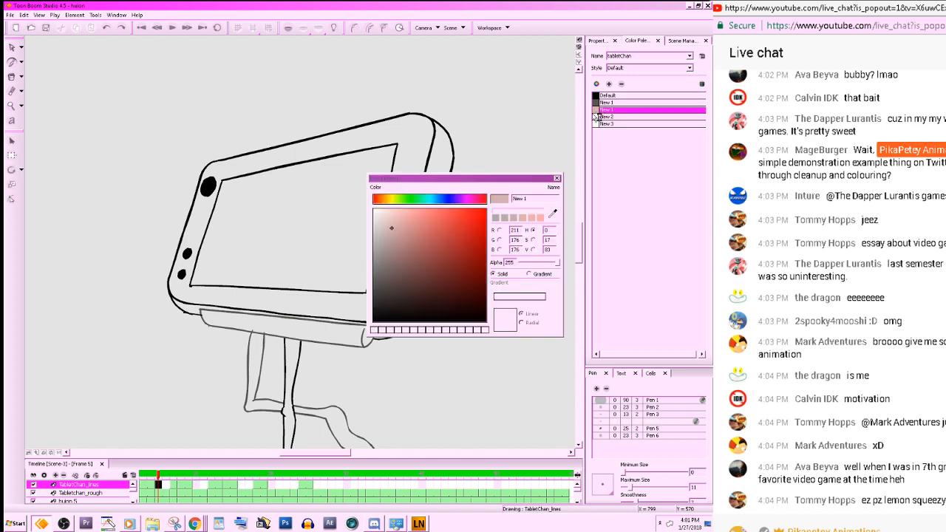
click(496, 217)
click(557, 180)
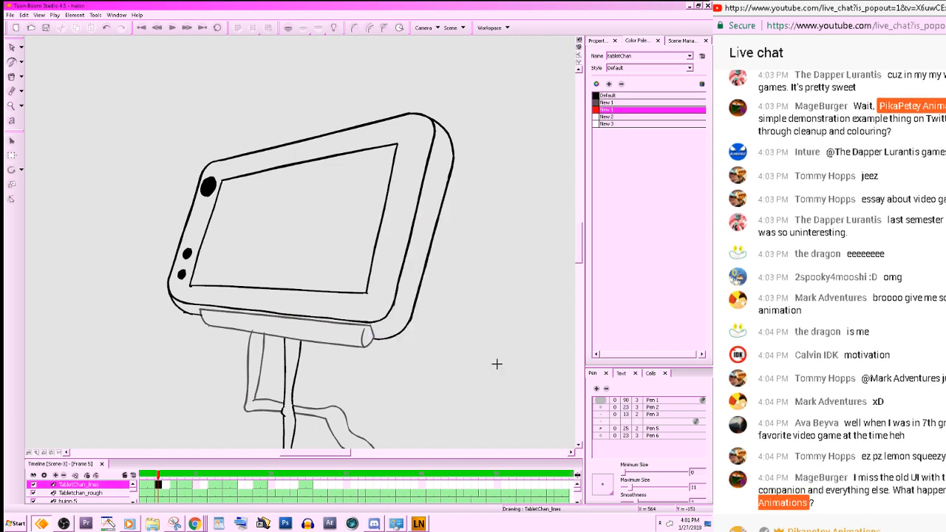
- Draw a straight red line lengthwise through the base bar under the tablet on frame 5
mouse_move(497, 363)
mouse_down()
mouse_move(517, 318)
mouse_move(537, 311)
mouse_up()
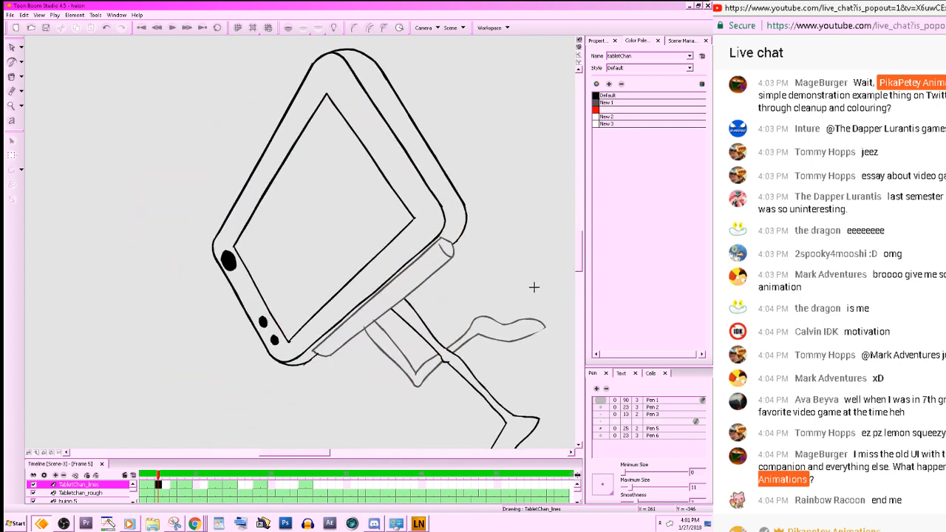
drag(476, 325, 475, 309)
drag(453, 238, 338, 350)
key(ctrl+z)
drag(453, 241, 320, 361)
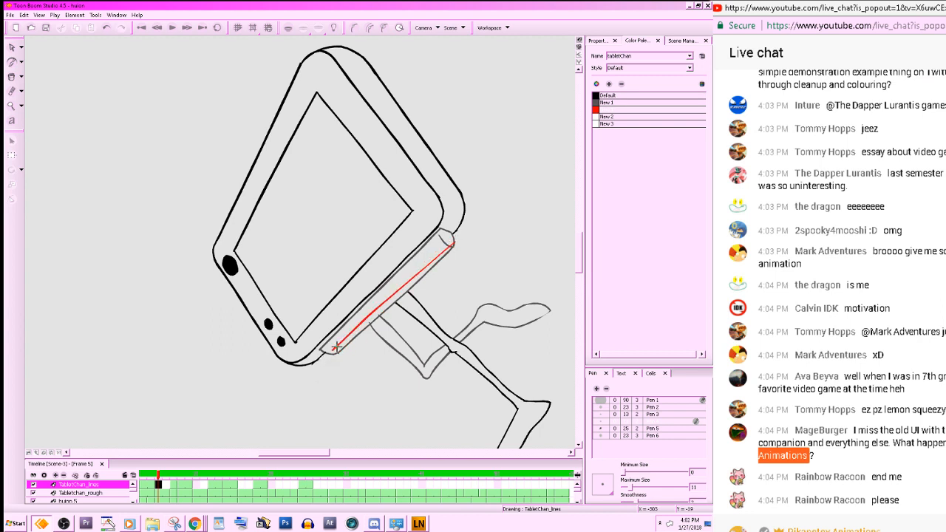
- Redraw the red lengthwise line through the base bar on frame 5 and erase its overshoot past the bar's end
key(ctrl+z)
drag(445, 247, 318, 367)
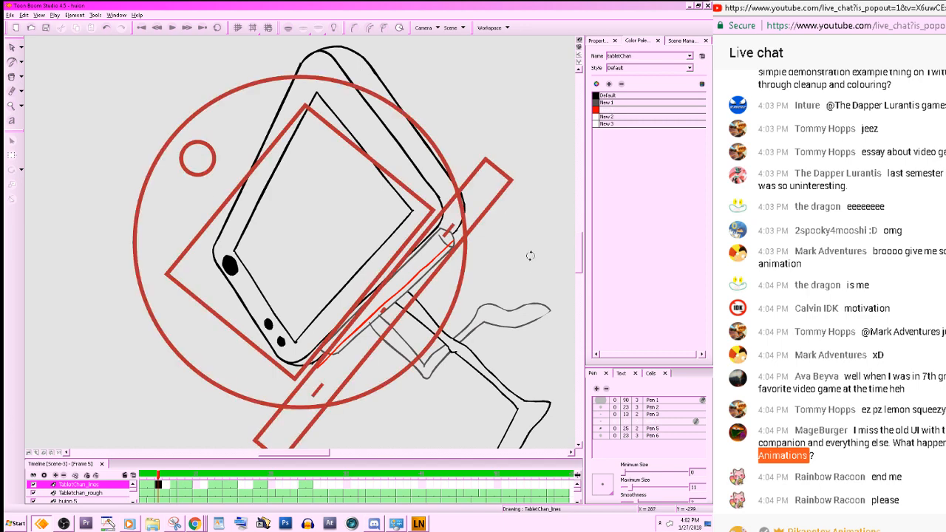
mouse_move(487, 219)
mouse_down()
mouse_move(528, 194)
mouse_move(369, 404)
mouse_move(443, 355)
mouse_up()
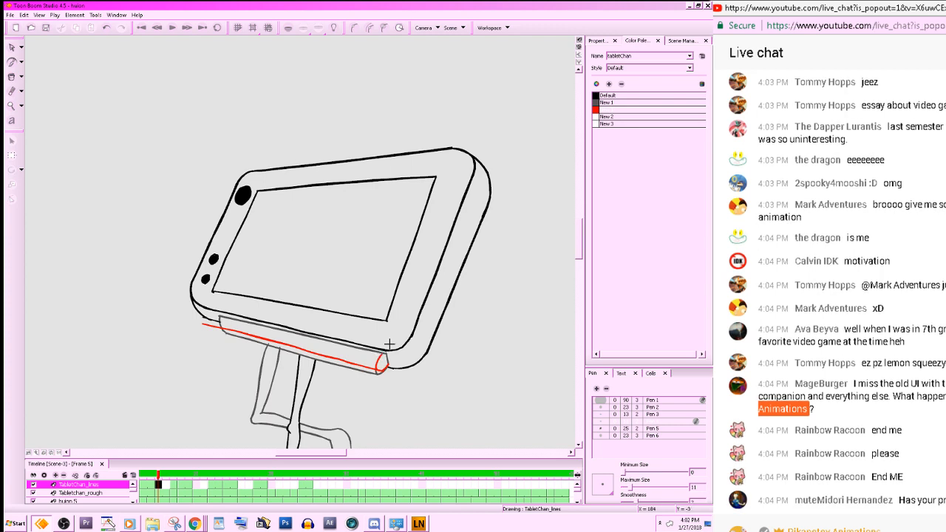
key(alt+e)
drag(201, 323, 216, 327)
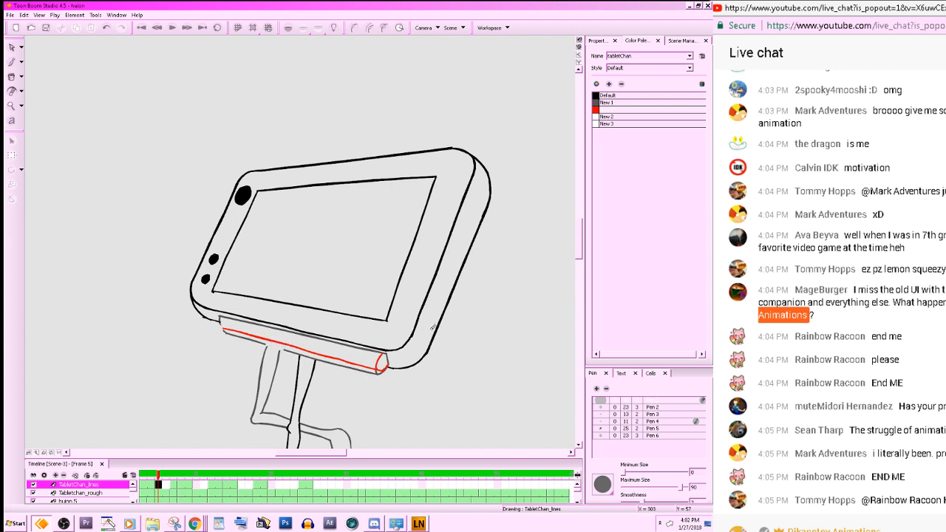
- Separate the old grey lower edge of frame 5's base bar from the end cap and delete it
key(alt+s)
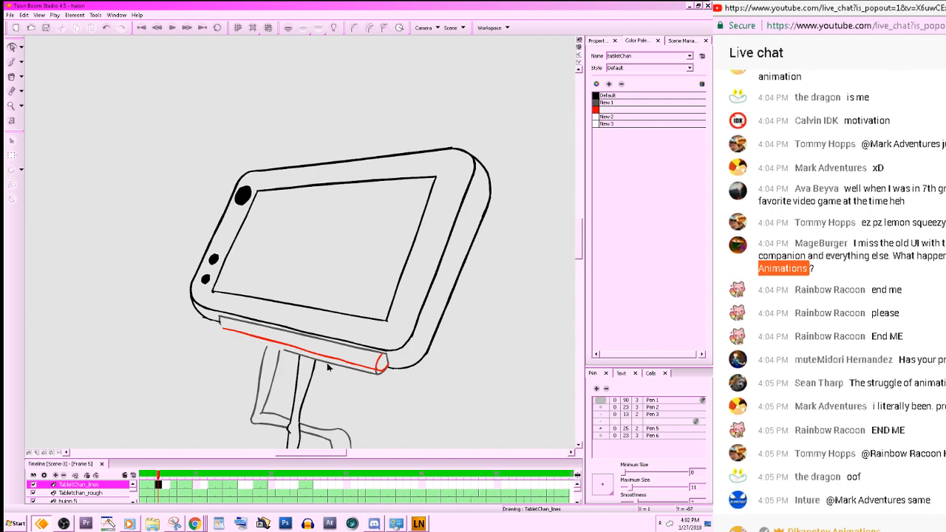
key(ctrl+v)
click(411, 400)
key(alt+e)
drag(379, 369, 396, 372)
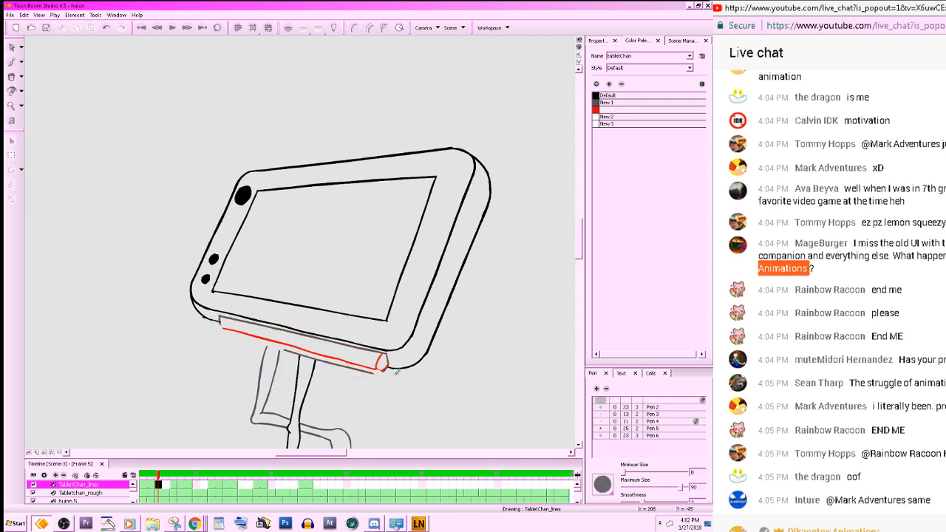
key(alt+s)
click(353, 371)
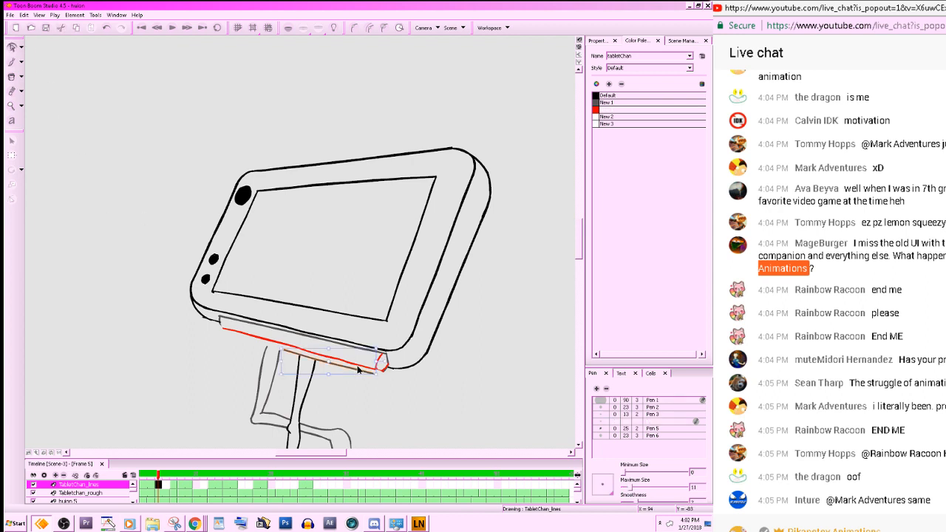
key(Delete)
drag(496, 363, 466, 396)
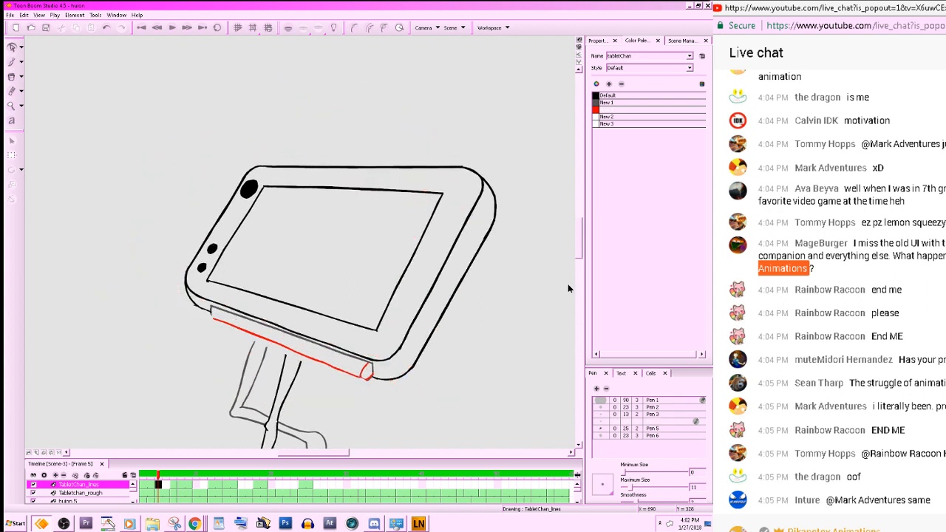
- Extend the front leg's outlines on frame 5 up to the red line in Default black, checking against frame 7
click(598, 97)
key(f)
key(g)
key(g)
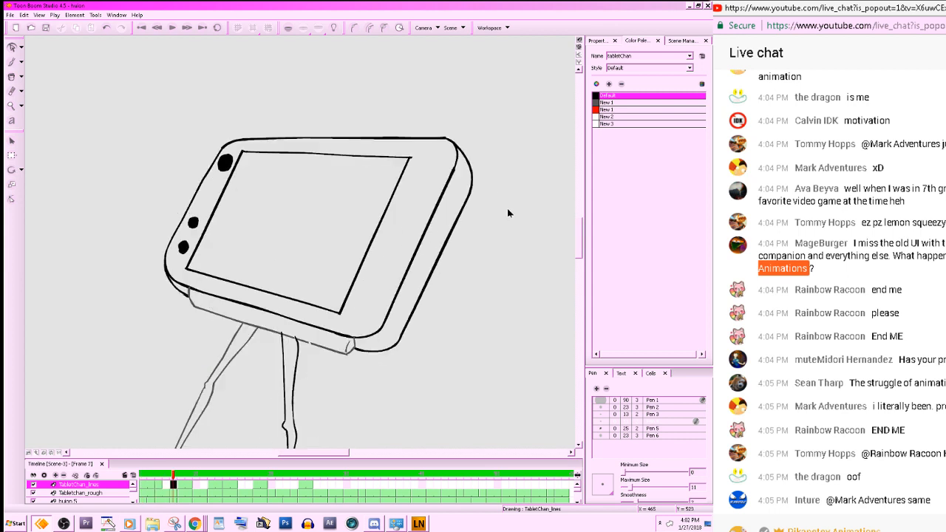
key(f)
key(alt+b)
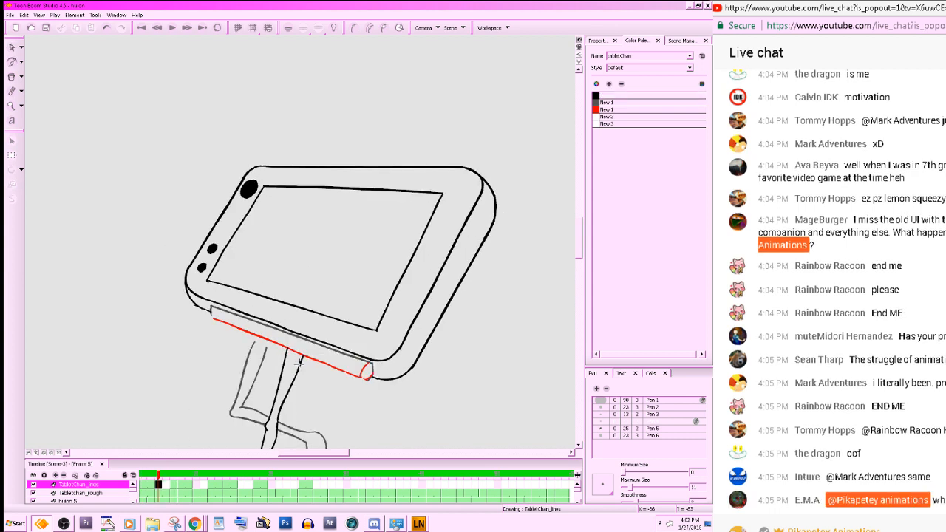
- Extend the back leg's outlines up to the red line in the dark grey New 1 colour, erasing any overshoot
click(597, 102)
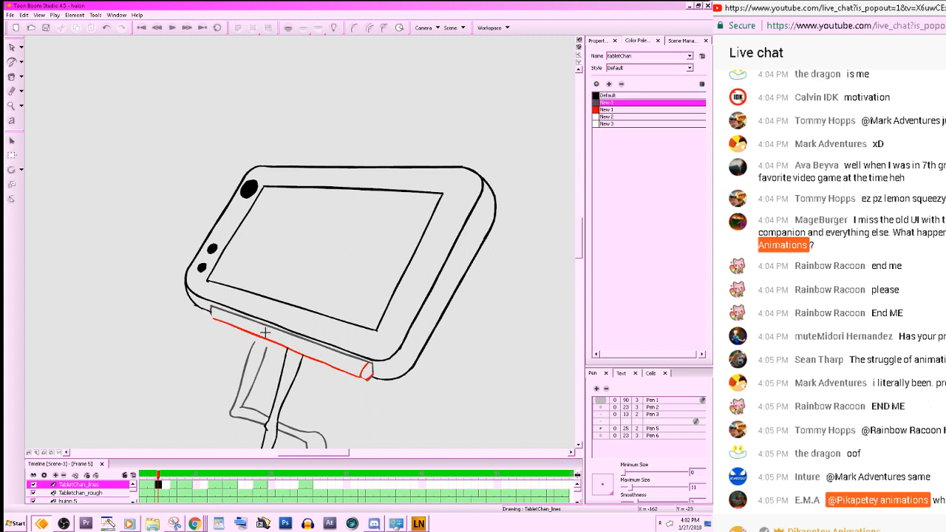
key(alt+e)
mouse_move(262, 336)
mouse_down()
mouse_move(252, 347)
mouse_move(258, 337)
mouse_up()
key(alt+b)
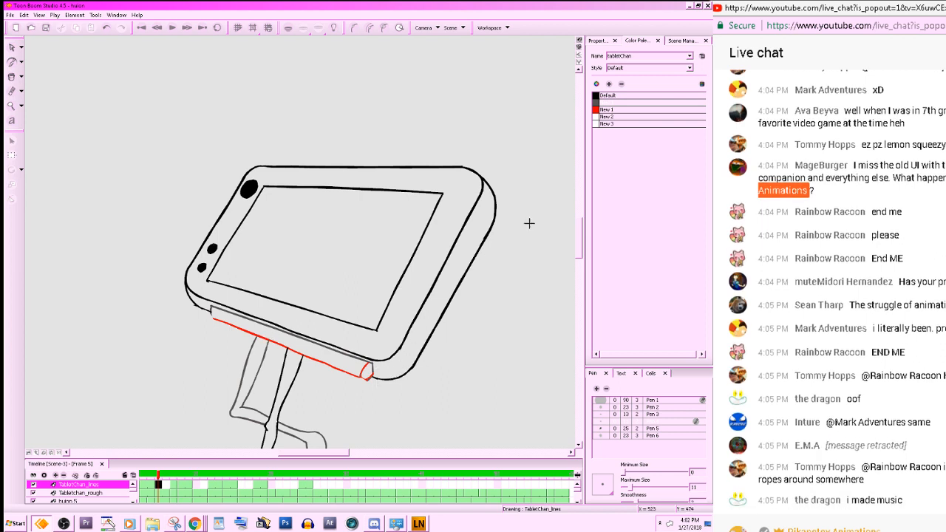
- Recolour the base bar's upper edge and the first part of its lower edge in Default black, closing the bar's left end
click(603, 97)
click(13, 77)
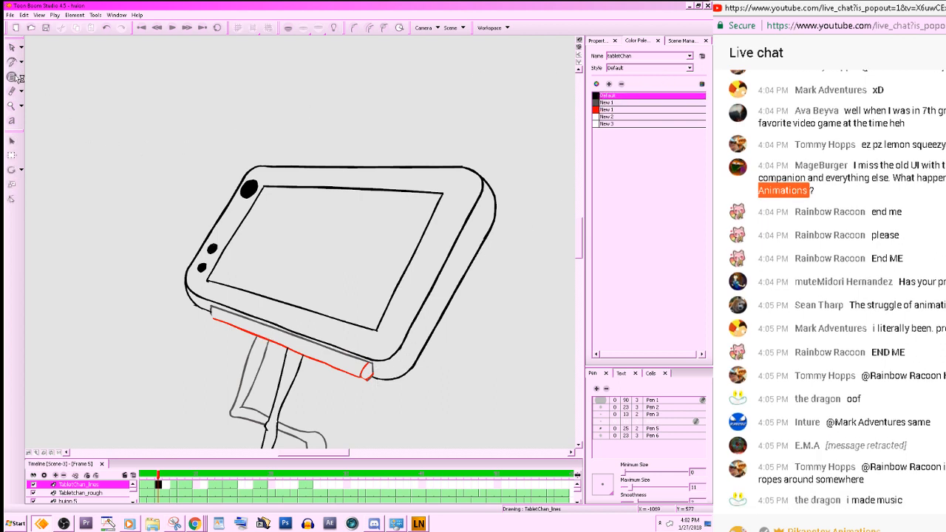
click(218, 307)
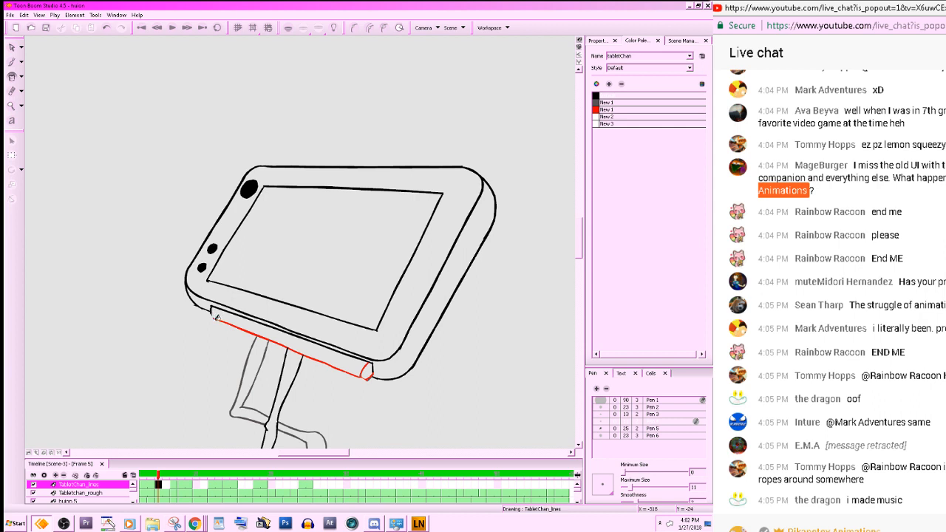
click(217, 318)
key(alt+b)
drag(211, 317, 211, 306)
drag(461, 369, 486, 374)
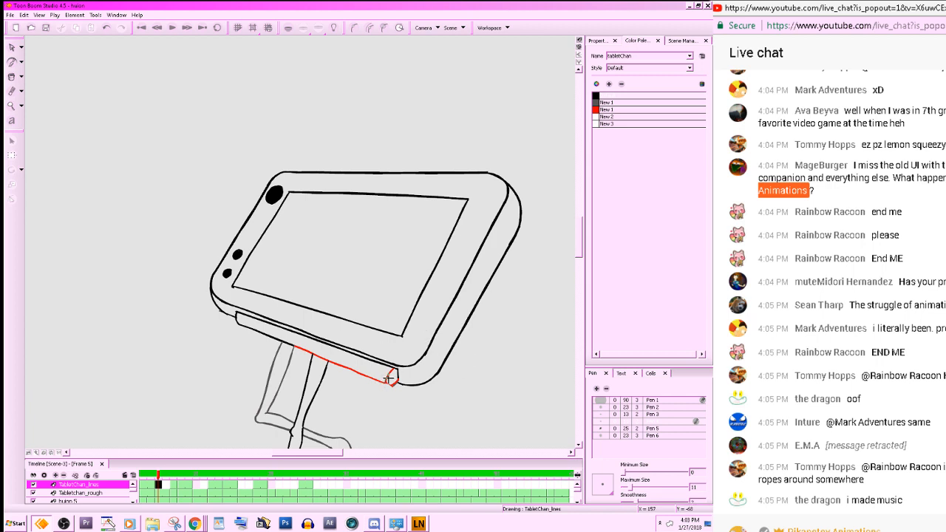
- Recolour the end cap and the remaining red lower edge in Default black, closing the cap against the tablet
key(ctrl+s)
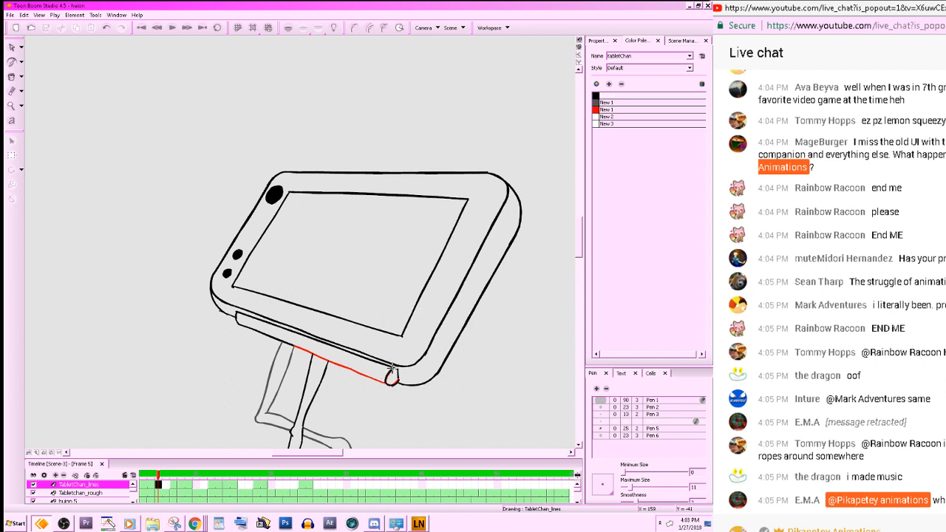
drag(392, 367, 396, 370)
key(ctrl+z)
click(11, 76)
click(390, 375)
key(ctrl+z)
click(384, 379)
key(alt+b)
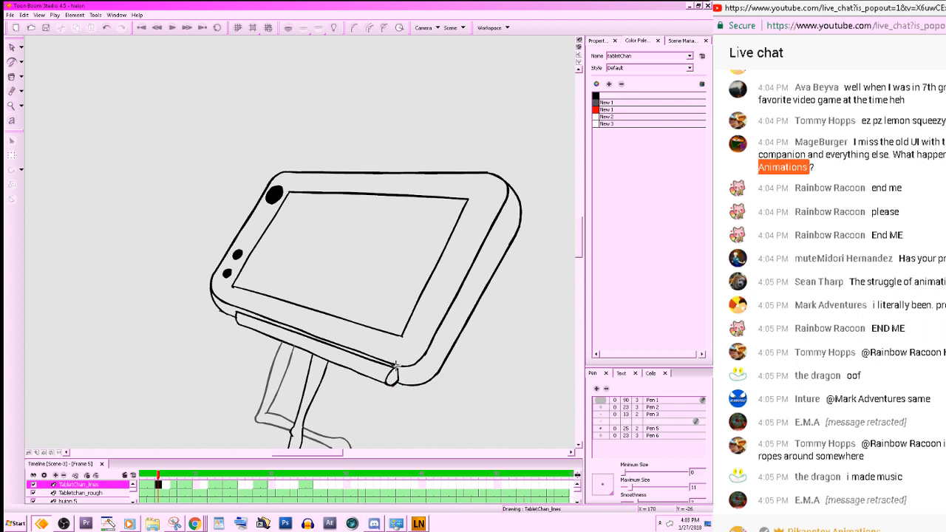
key(alt+e)
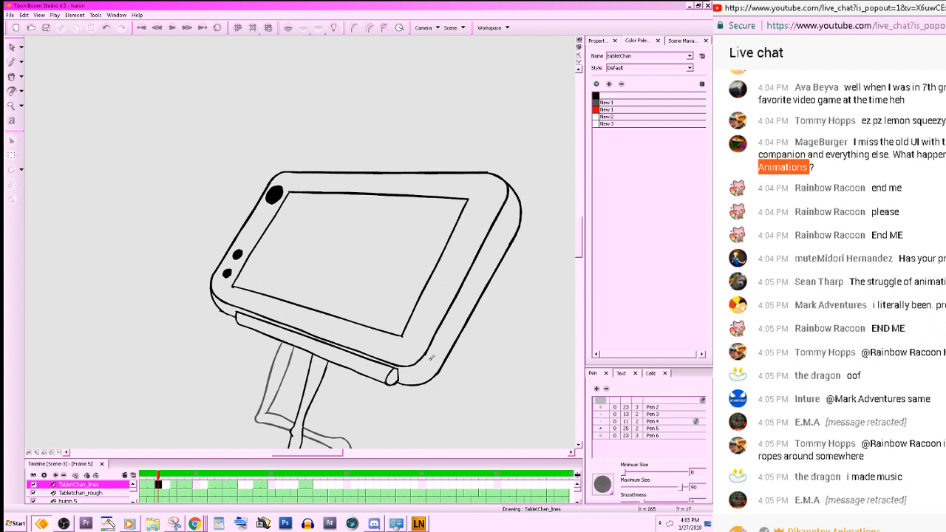
- Step through the walk cycle's frames to check how the cleaned-up drawing moves
key(shift+m)
key(.)
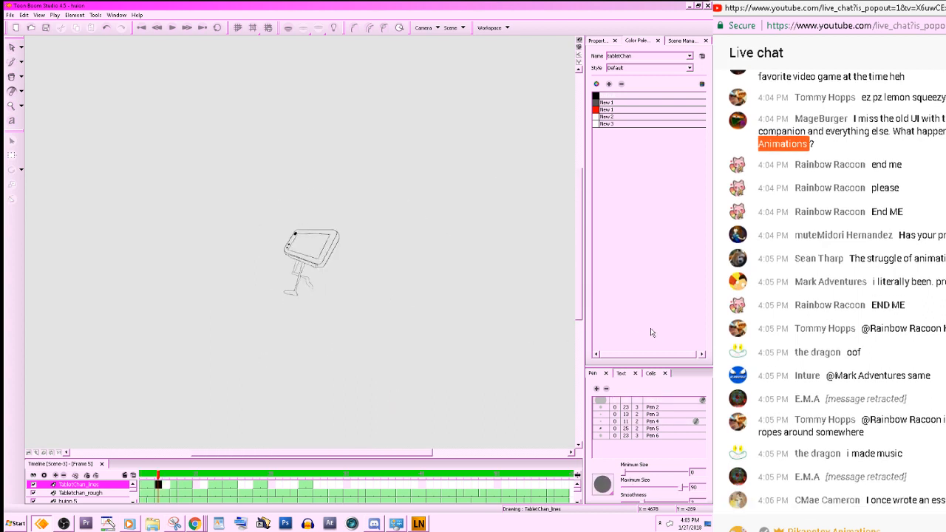
key(.)
key(.)
key(.)
key(.)
key(.)
key(.)
key(.)
key(.)
key(.)
key(.)
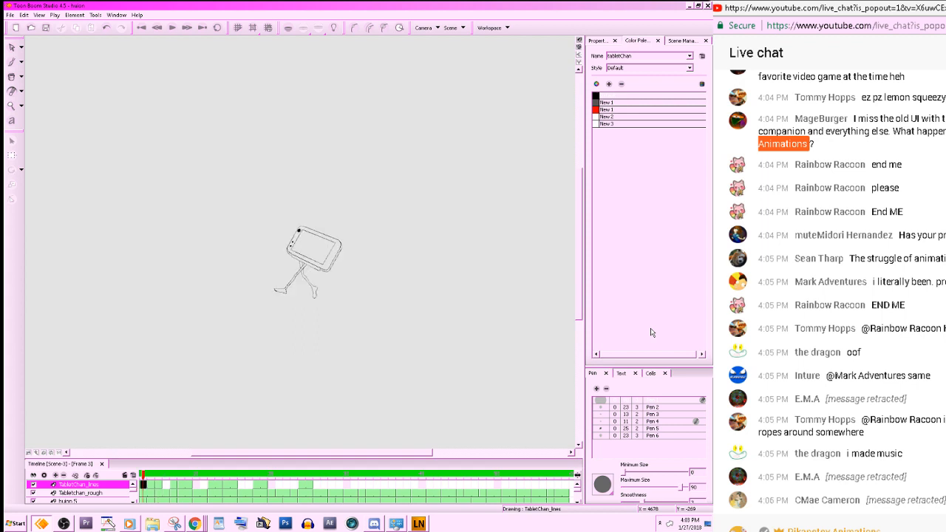
key(.)
key(.)
key(.)
key(.)
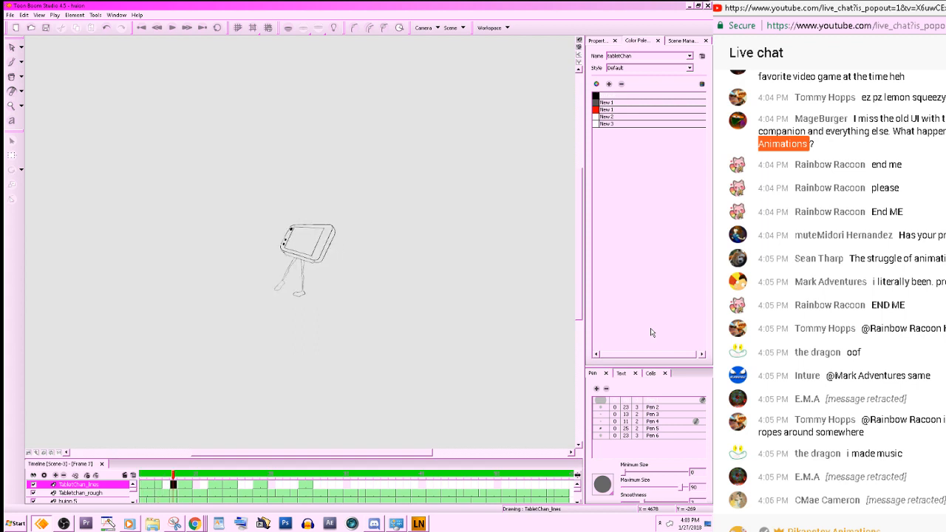
key(.)
key(.)
- Select the tablet's inner screen outline on frame 5 and scale it down slightly
key(2)
key(2)
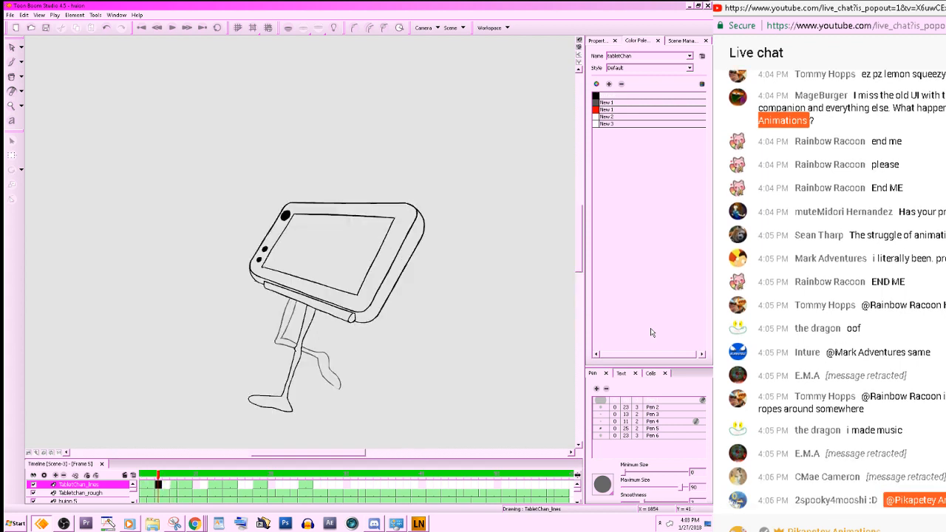
key(2)
key(2)
drag(483, 332, 493, 355)
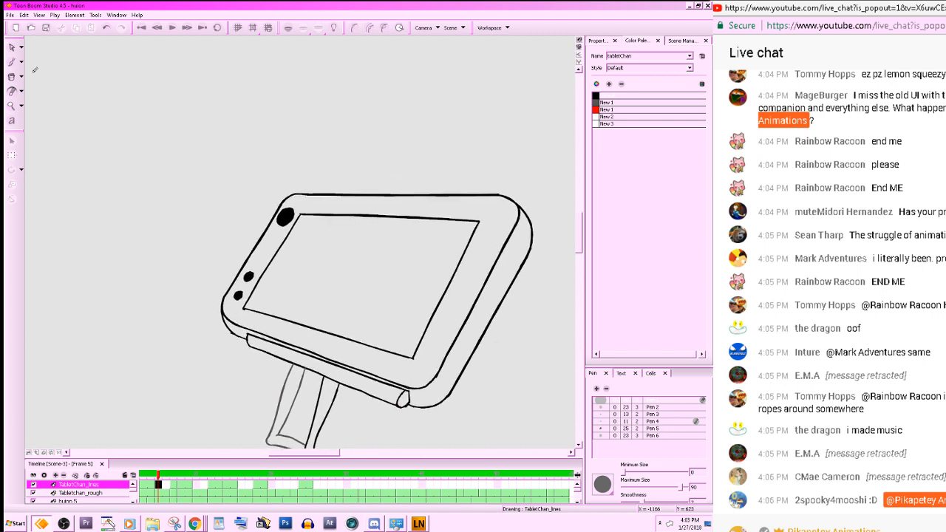
click(12, 47)
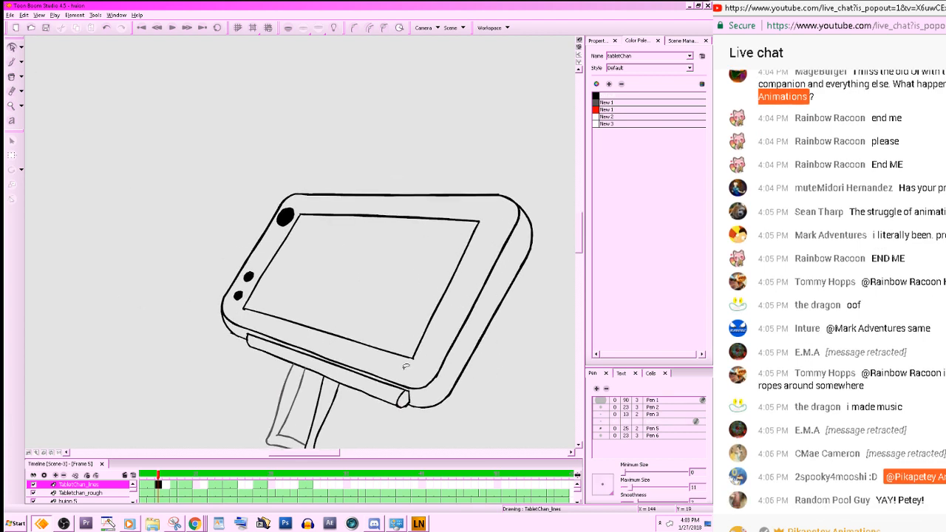
click(394, 291)
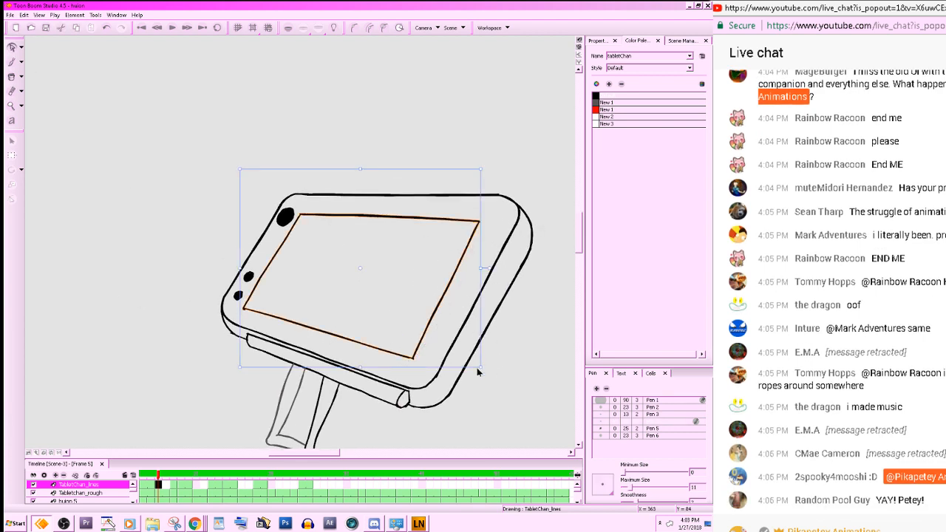
drag(480, 368, 472, 367)
click(538, 346)
- Flip back and forth between frame 5 and its neighbouring frames to compare the tablet's shape and screen outline
key(x)
key(x)
key(period)
key(period)
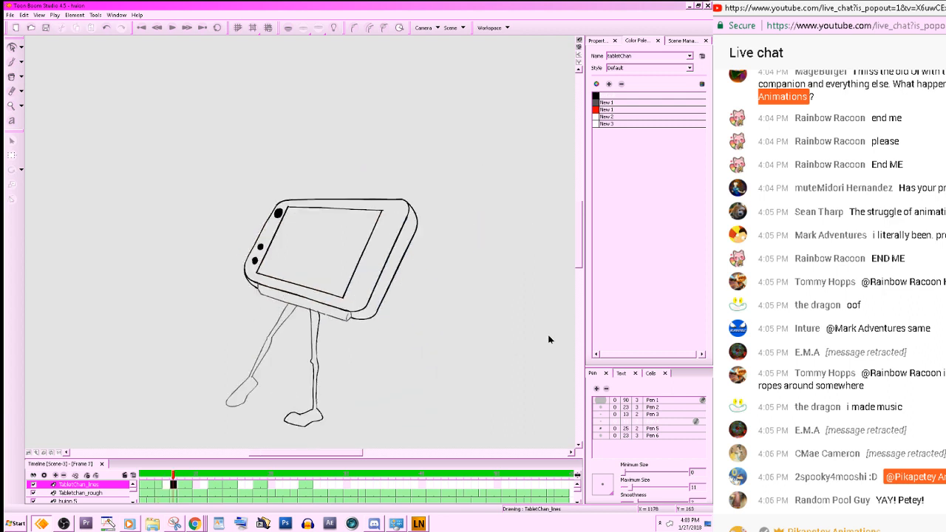
key(comma)
key(comma)
key(period)
key(period)
key(period)
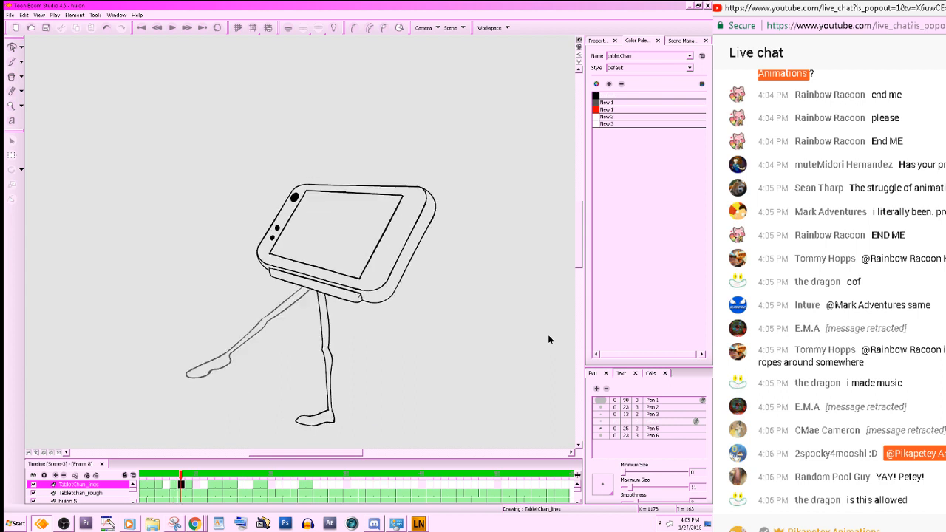
key(comma)
key(comma)
key(comma)
key(comma)
key(comma)
key(period)
key(period)
key(period)
key(period)
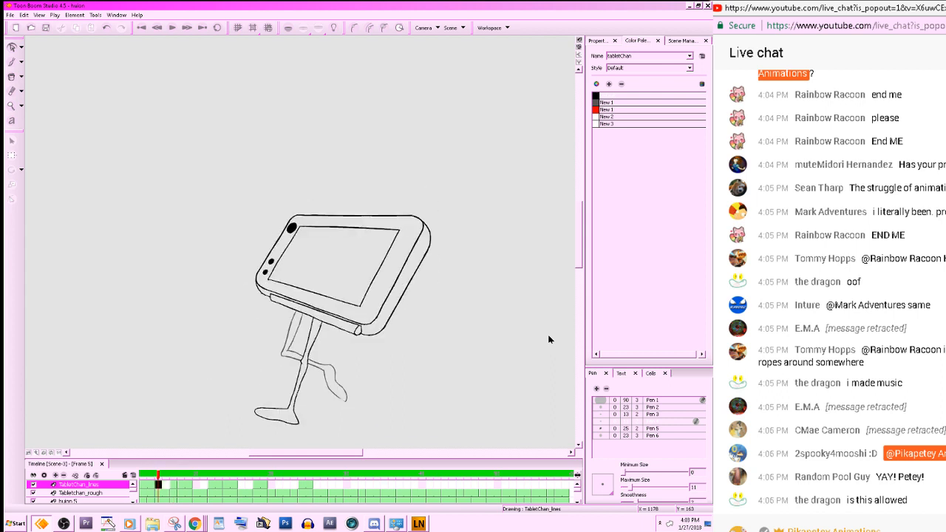
key(comma)
key(comma)
key(period)
key(period)
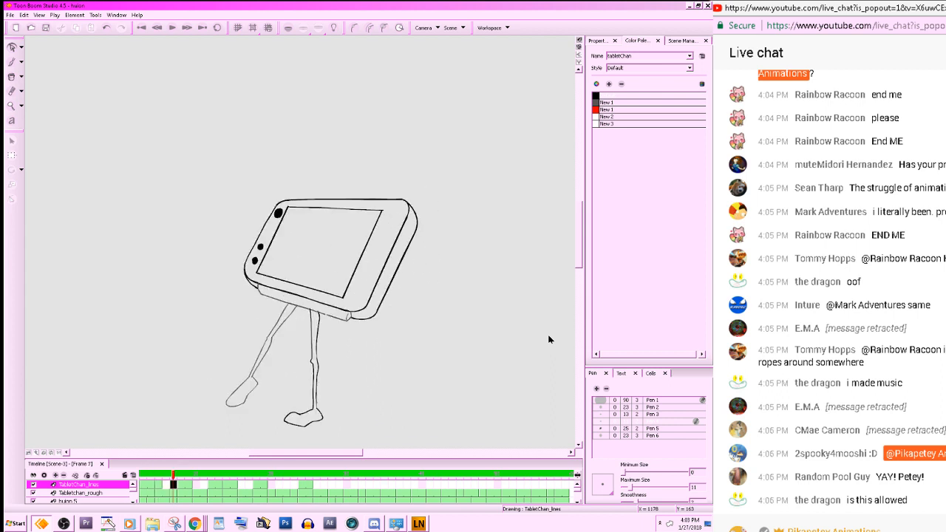
- Recolour the grey base bar outline and its end cap on frame 7 in Default black
key(z)
key(z)
drag(488, 402, 494, 359)
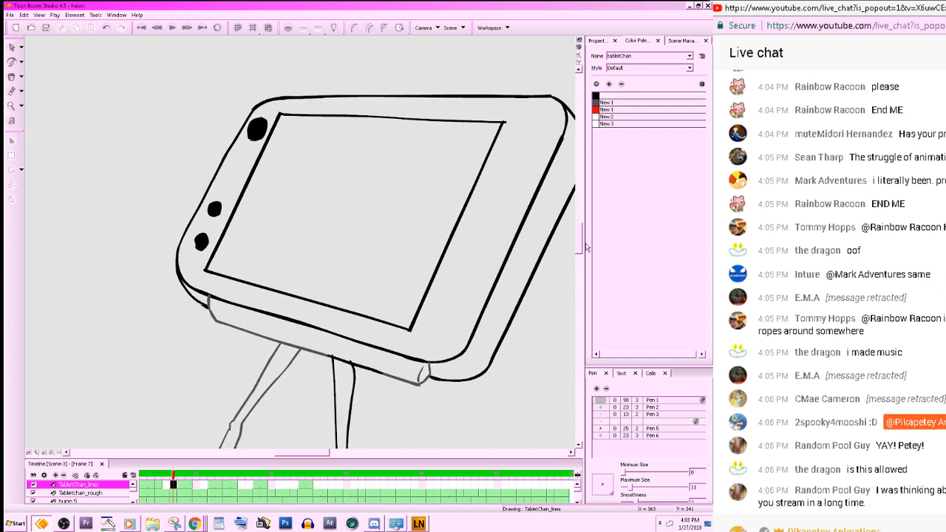
click(597, 96)
click(11, 77)
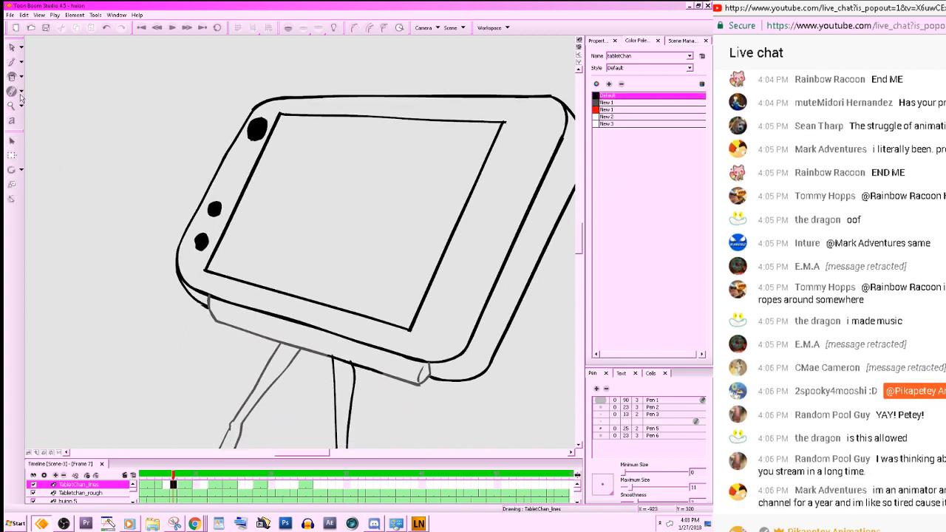
click(211, 299)
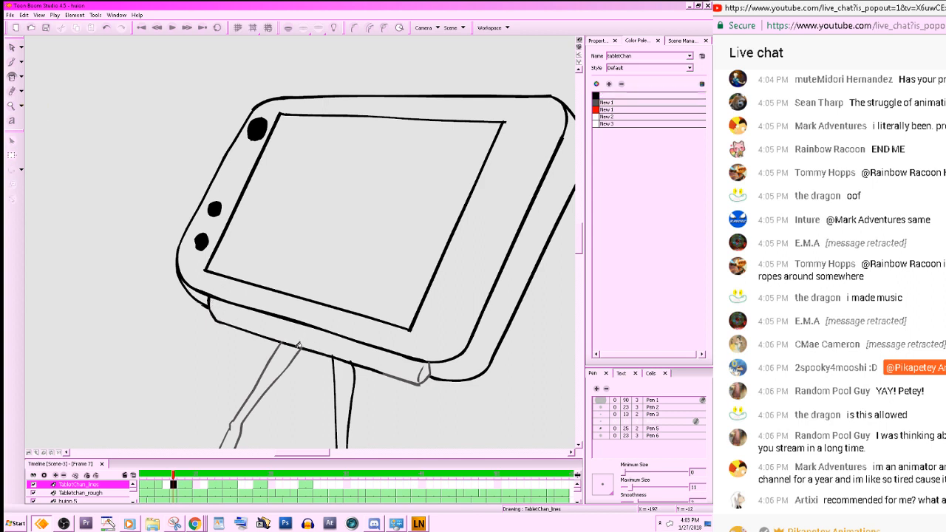
click(419, 373)
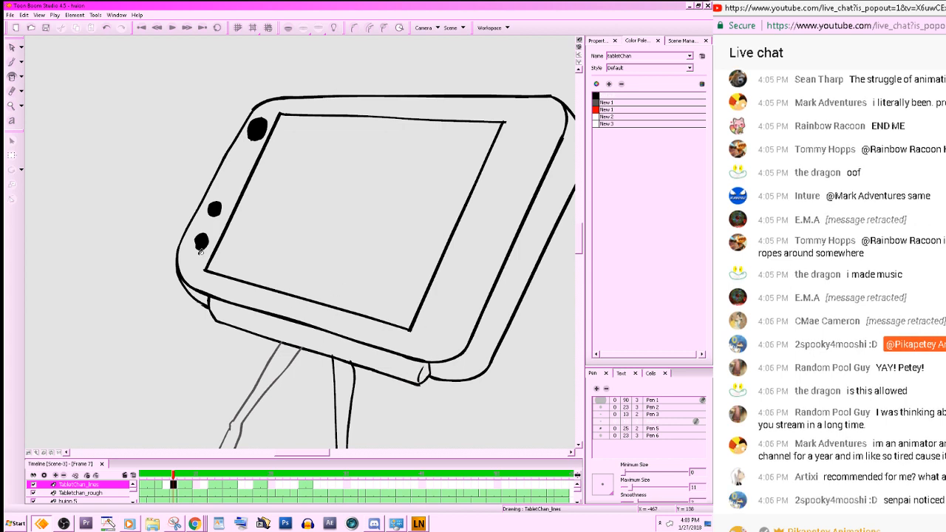
- Select the back leg's lines on frame 7, deselect them, and compare the drawing with frame 5
click(12, 47)
drag(157, 391, 301, 415)
click(532, 366)
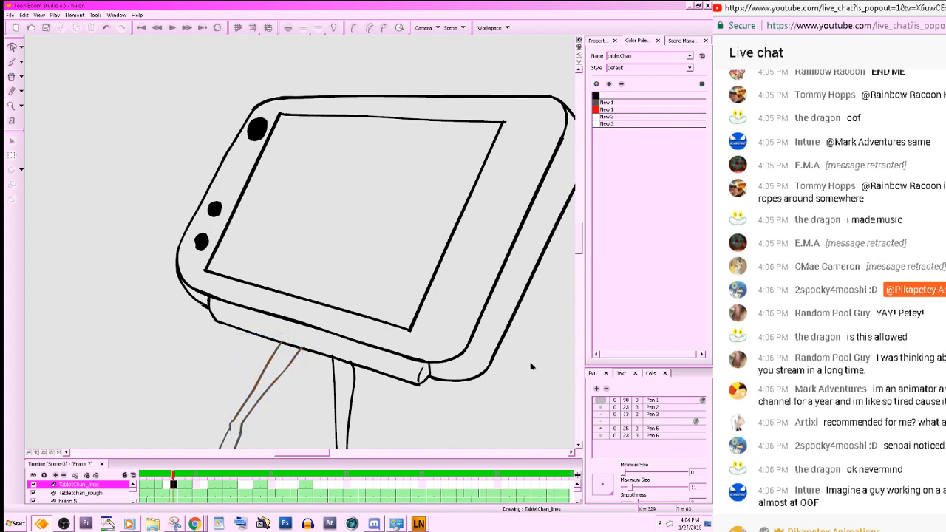
click(159, 485)
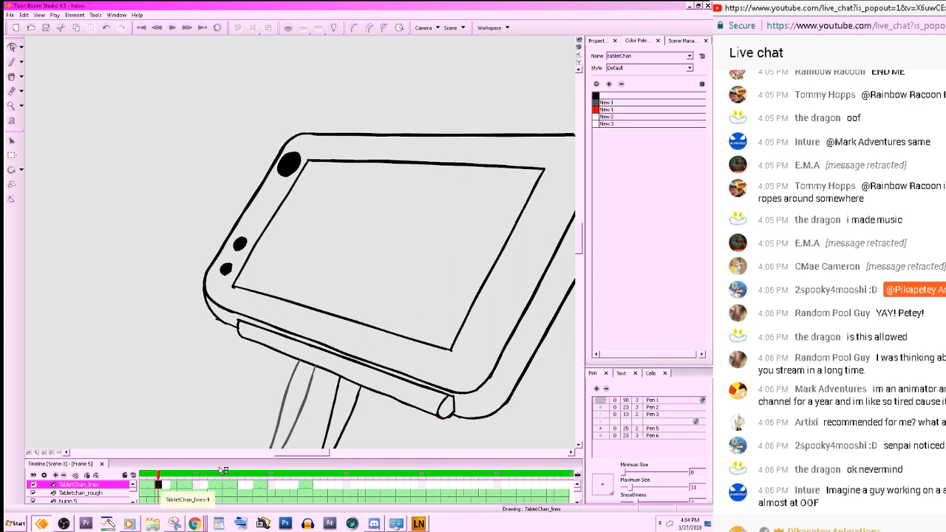
click(175, 485)
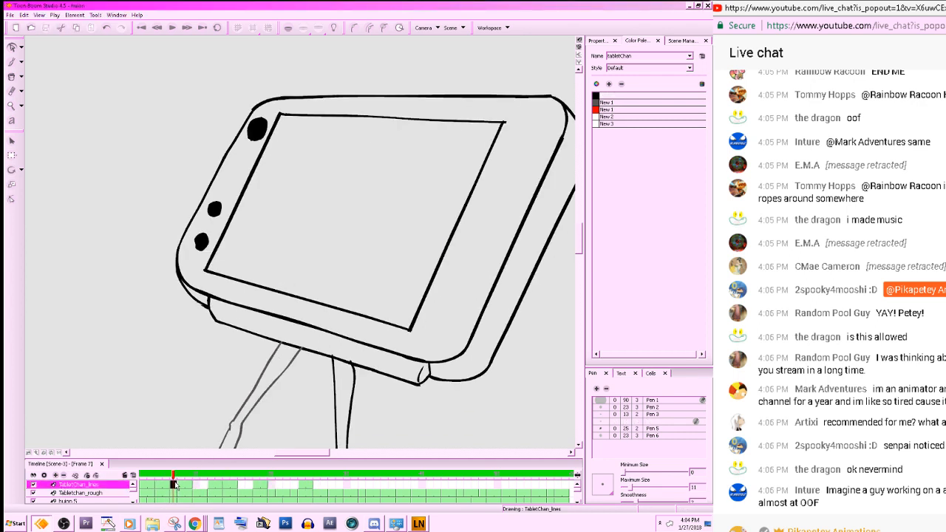
- Go to frame 10 on the TabletChan_lines layer and turn on onion skinning over the rough sketch
drag(174, 484, 195, 483)
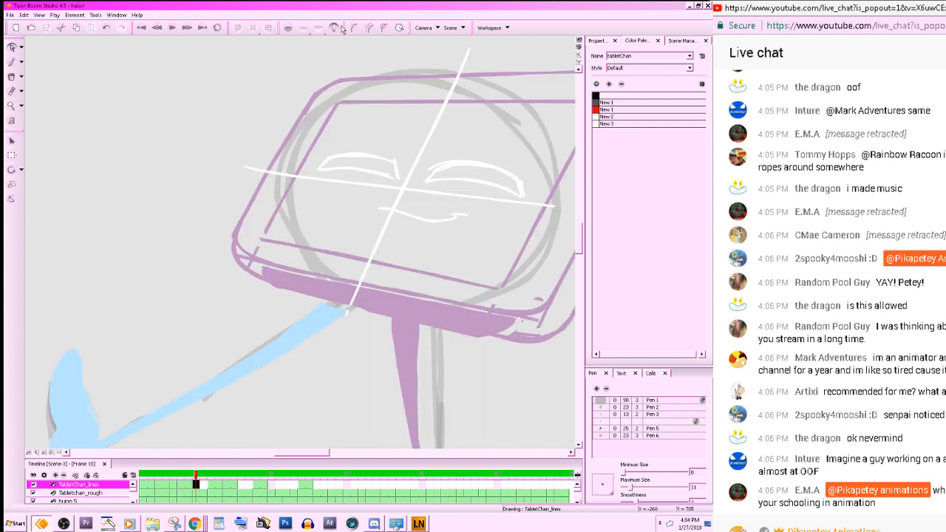
mouse_move(487, 278)
mouse_down()
mouse_move(416, 321)
mouse_move(421, 334)
mouse_up()
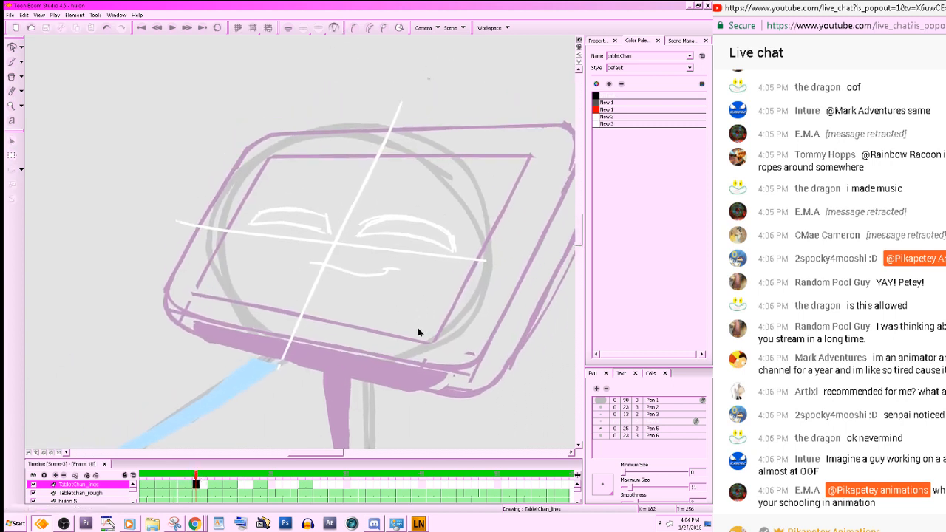
click(288, 28)
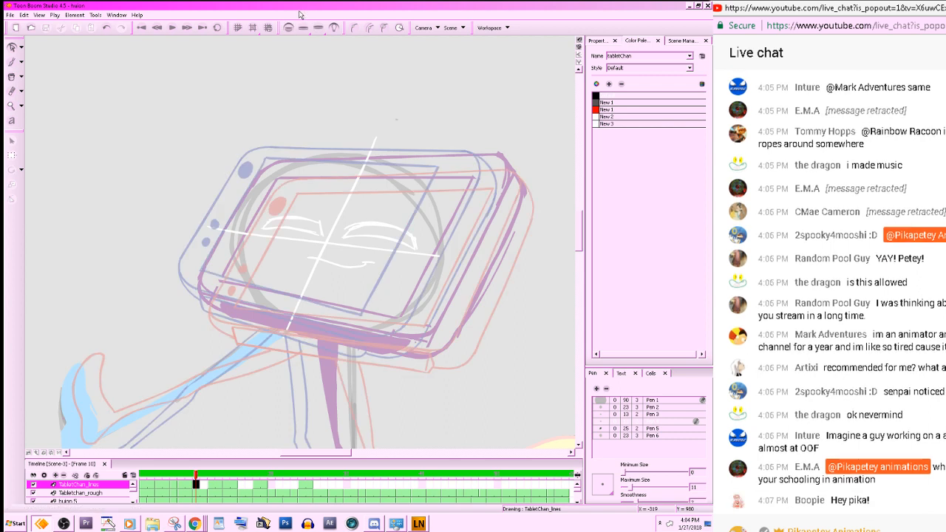
drag(510, 285, 452, 322)
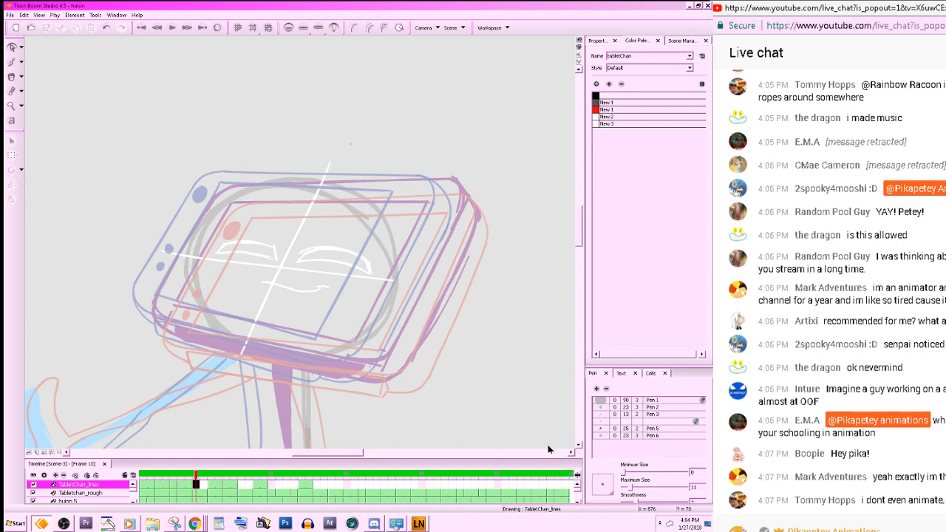
drag(547, 381, 544, 151)
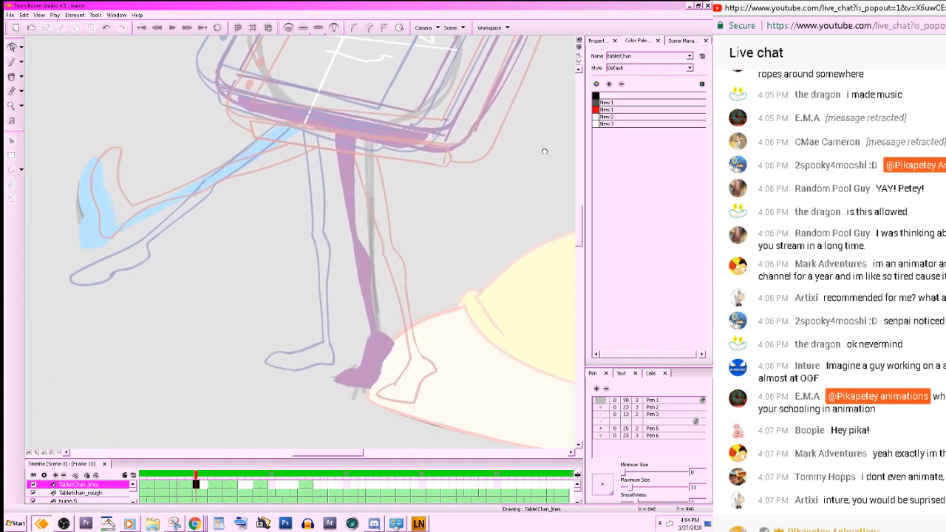
scroll(396, 344, up, 1)
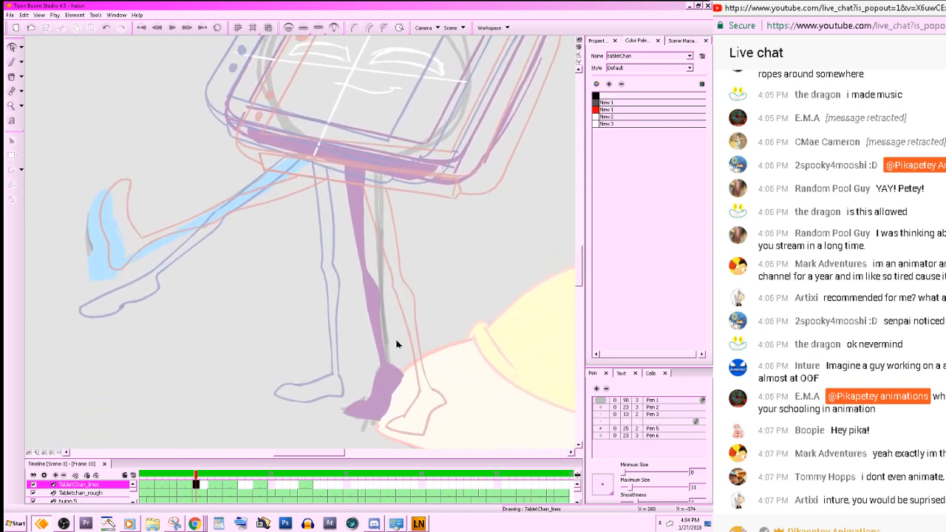
- Show the drawing grid and compare the frame 10 rough with the inked tablet on frame 12
click(238, 27)
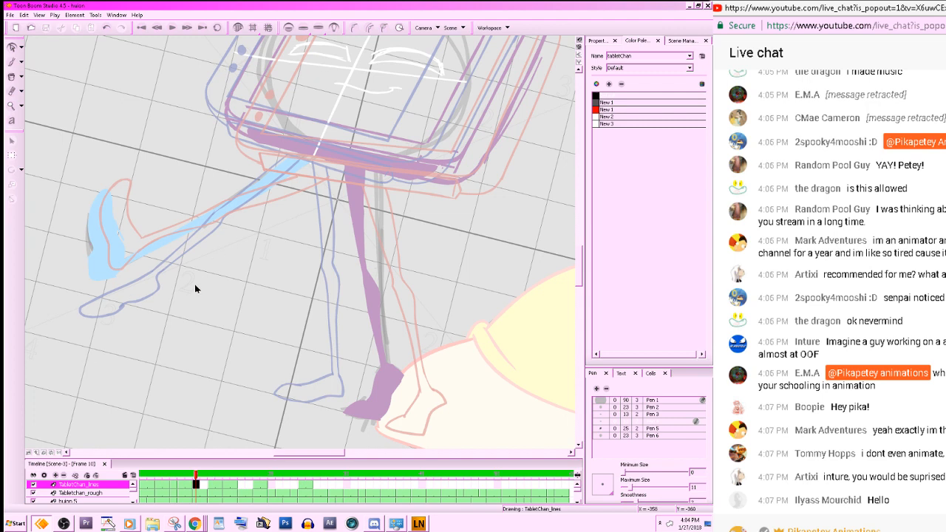
click(50, 453)
scroll(492, 274, up, 5)
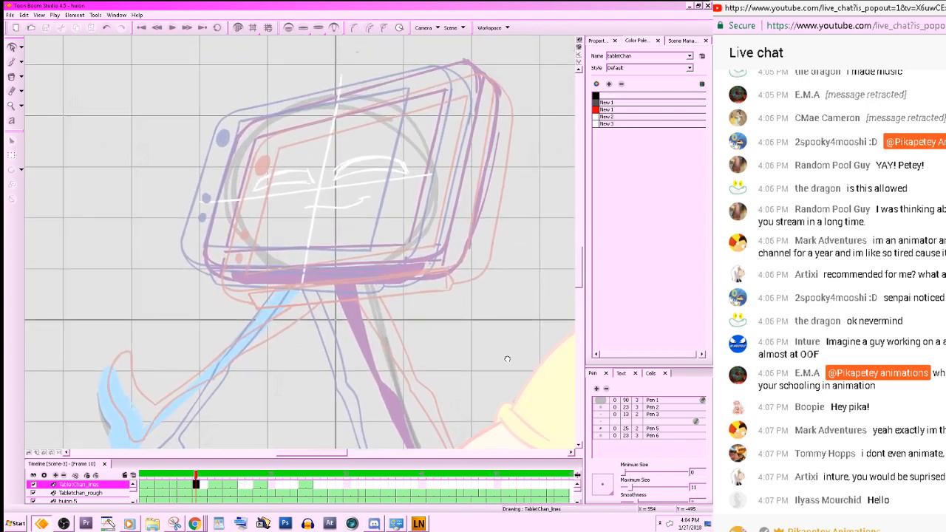
key(period)
key(period)
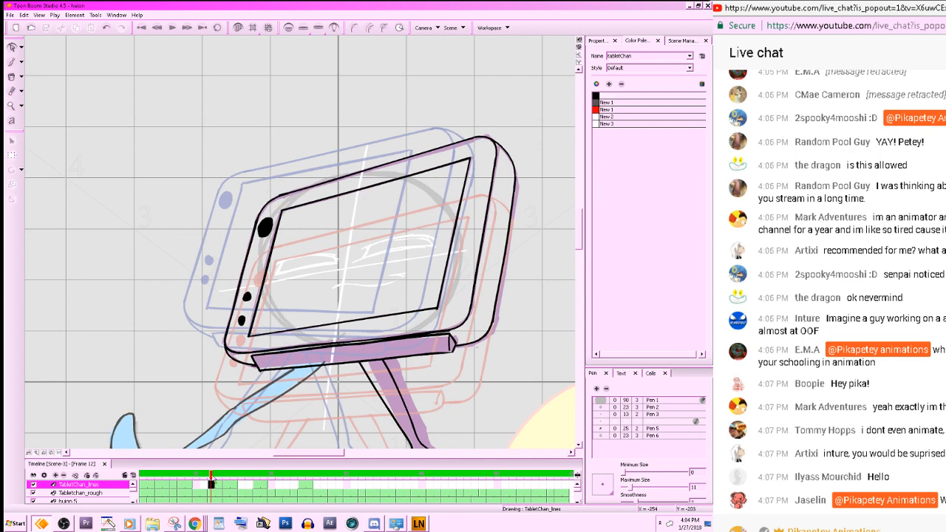
click(197, 482)
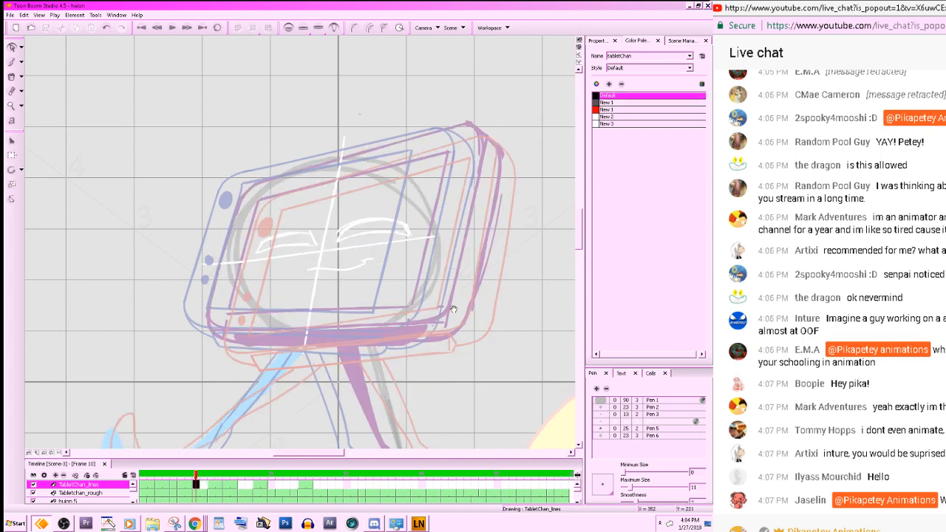
- Ink the tablet's top outer edge on frame 10 as one straight black line, redrawing the first attempt
mouse_move(454, 309)
mouse_down()
mouse_move(497, 341)
mouse_move(532, 317)
mouse_move(437, 323)
mouse_up()
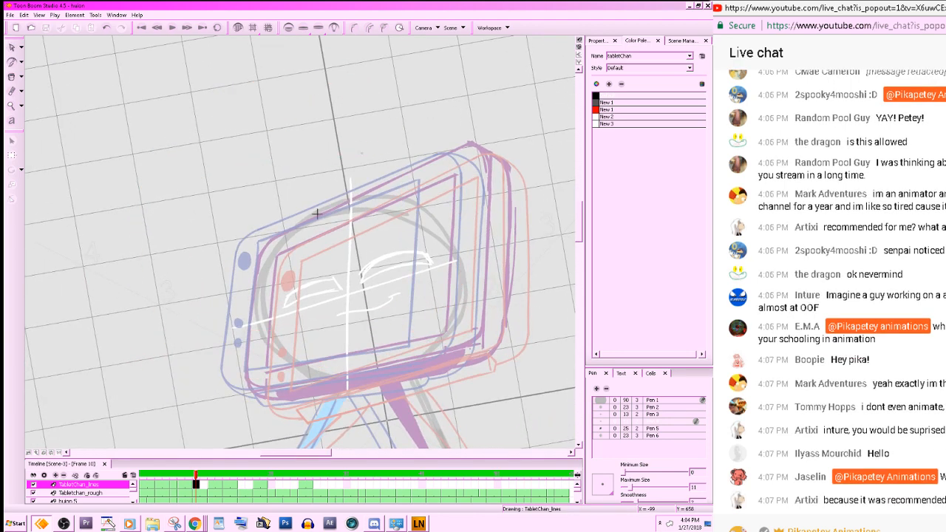
drag(264, 242, 479, 138)
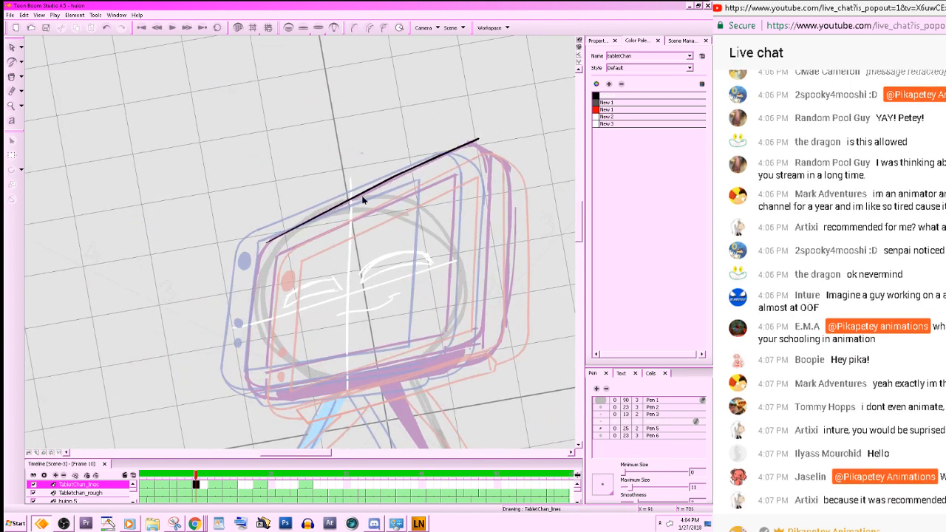
key(ctrl+z)
drag(267, 241, 482, 137)
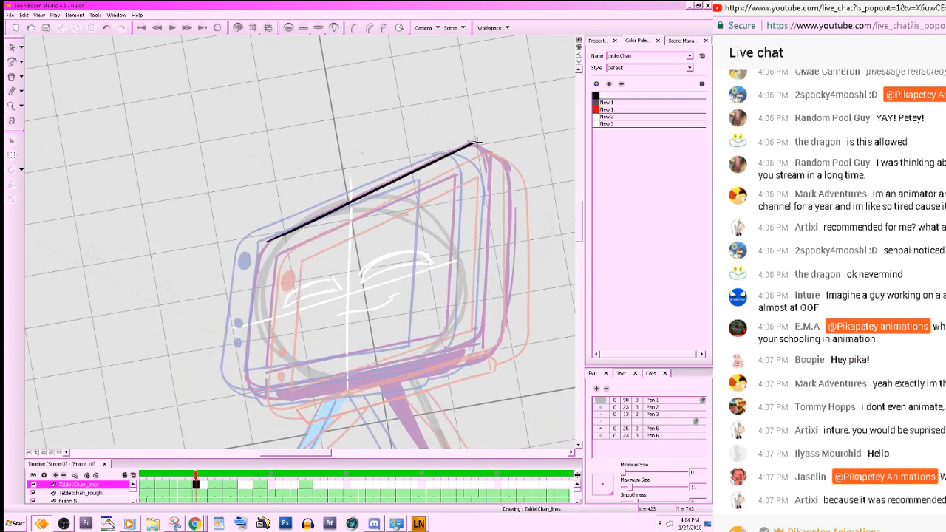
- Turn off onion skinning and flip between frame 10 and its neighbouring frames to check the new top edge
mouse_move(549, 249)
mouse_down()
mouse_move(532, 296)
mouse_move(495, 315)
mouse_up()
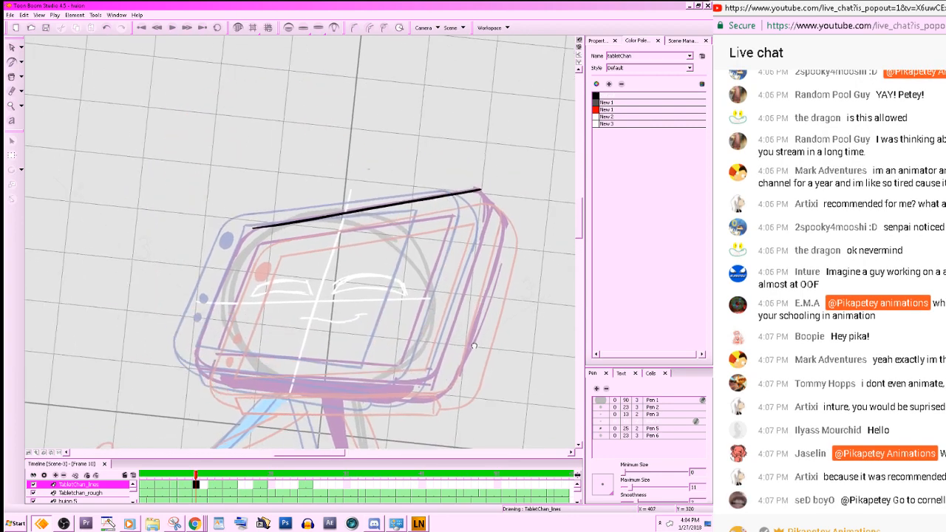
key(period)
key(comma)
key(alt+o)
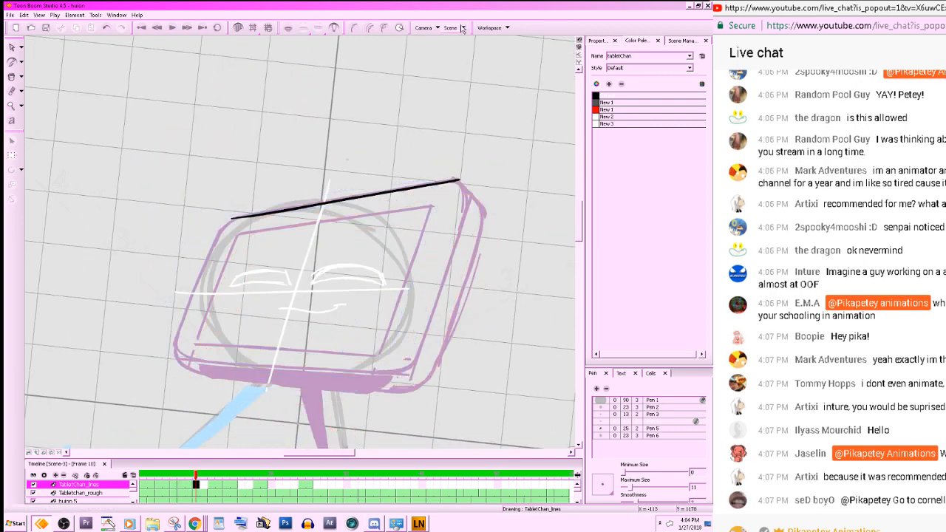
key(comma)
key(period)
key(comma)
key(period)
key(comma)
key(period)
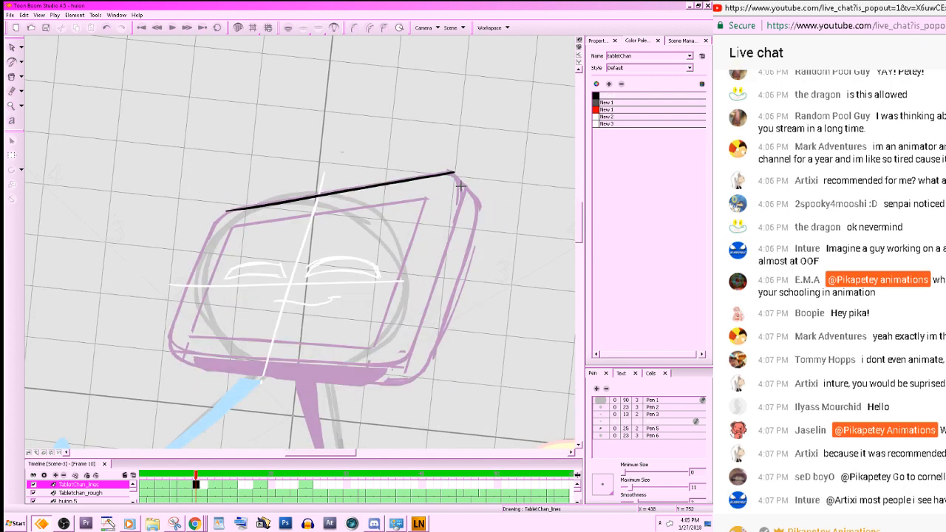
- Ink the two long lines of the tablet's right side on frame 10, checking them against frame 12
drag(460, 187, 401, 368)
key(comma)
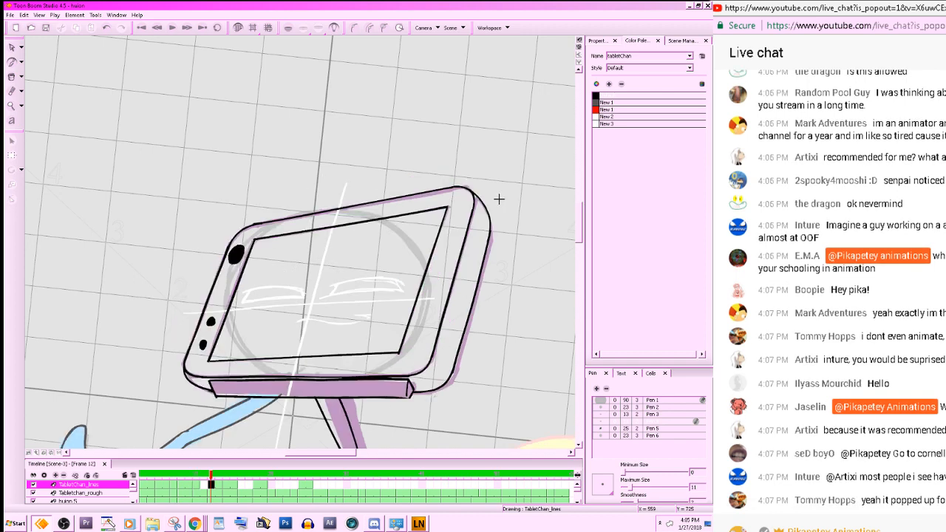
key(period)
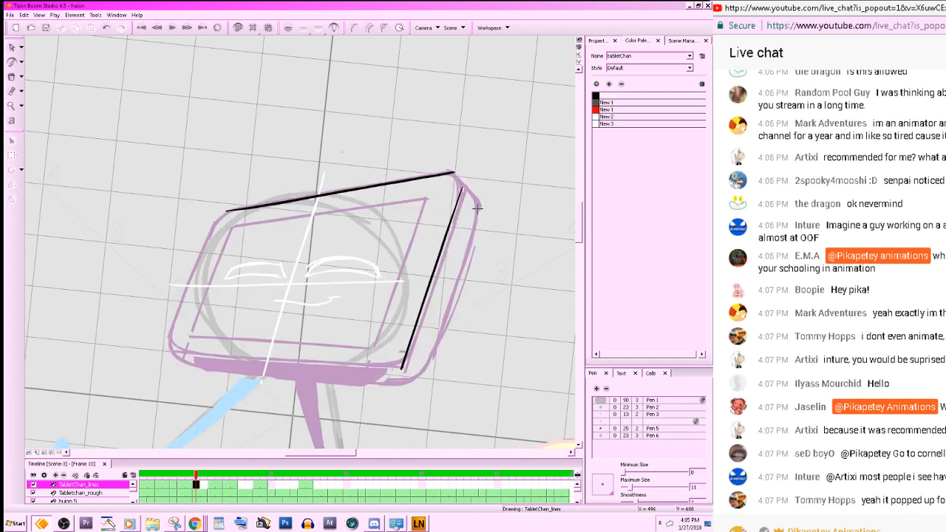
drag(473, 211, 411, 405)
key(period)
key(period)
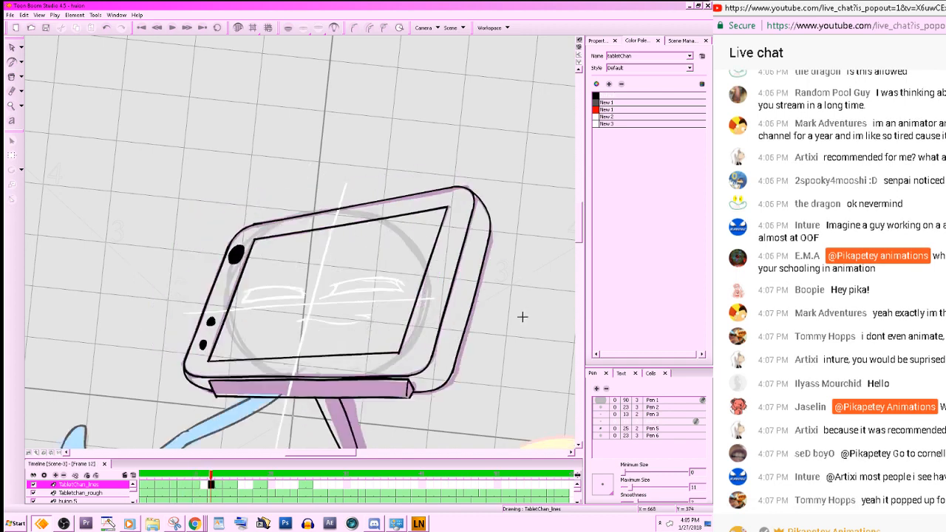
key(comma)
key(comma)
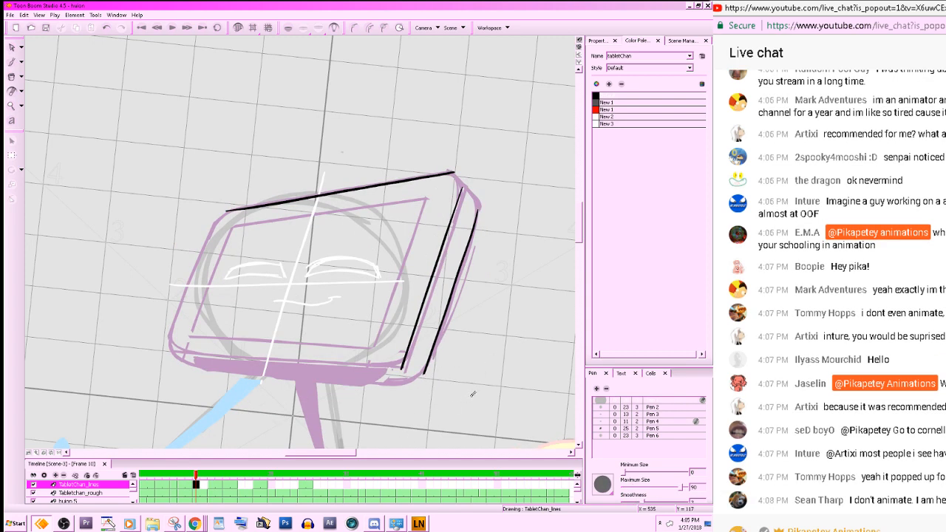
key(period)
key(comma)
- Ink the bottom edge of the tablet's front face on frame 10 and compare it with the neighbouring frames
drag(498, 374, 557, 278)
drag(501, 359, 545, 312)
key(period)
key(comma)
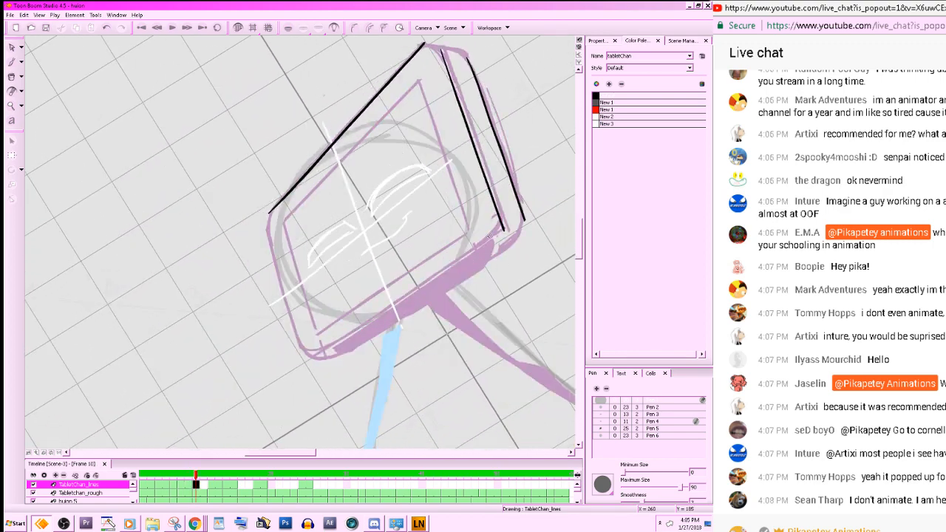
key(alt+x)
key(period)
key(comma)
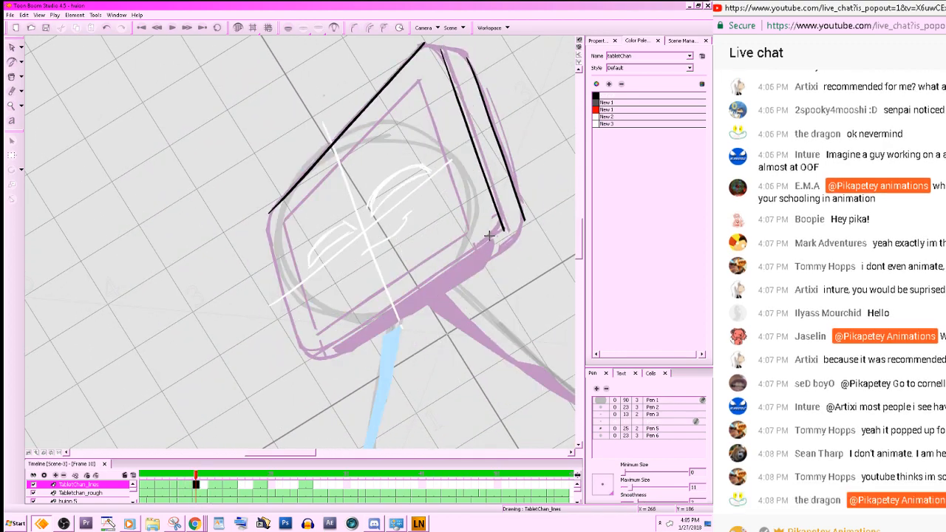
key(period)
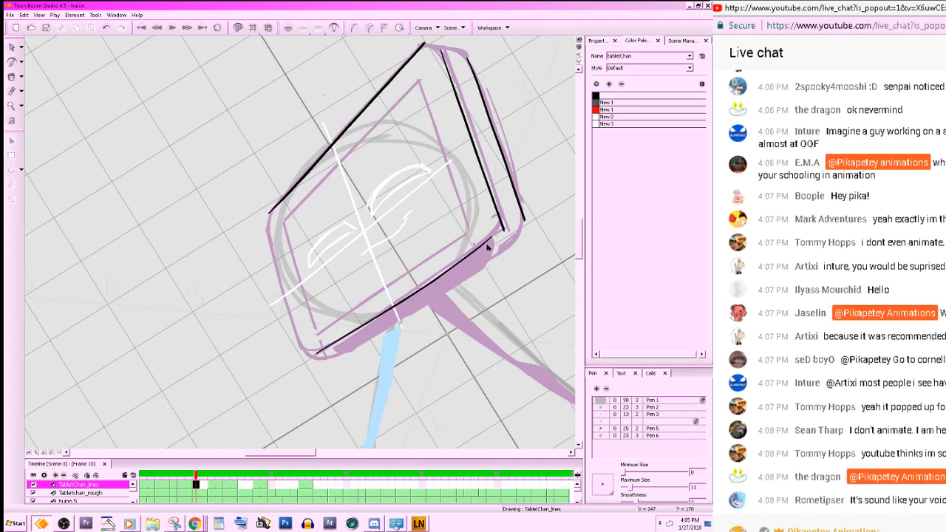
key(comma)
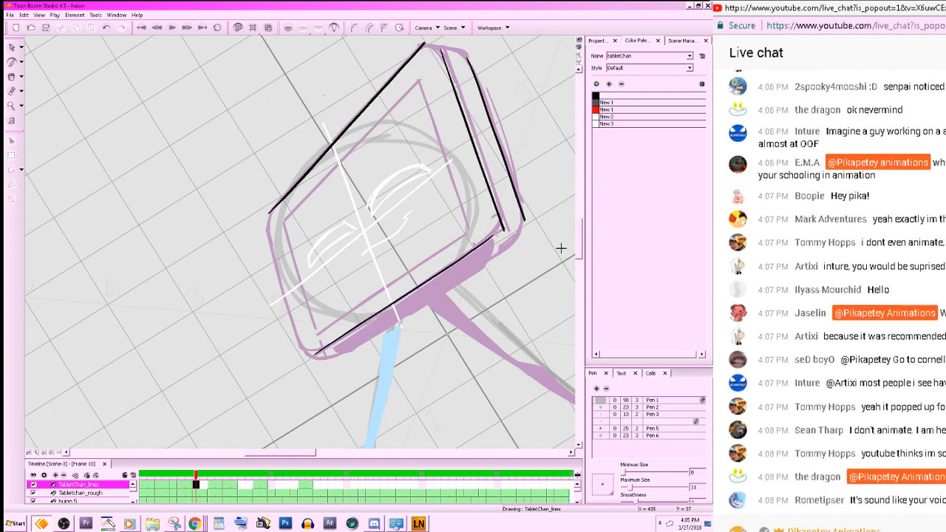
key(comma)
key(comma)
key(period)
key(period)
- Ink the tablet's lower edge beneath the front face on frame 10, replacing the first stroke with a second one
drag(511, 245, 323, 363)
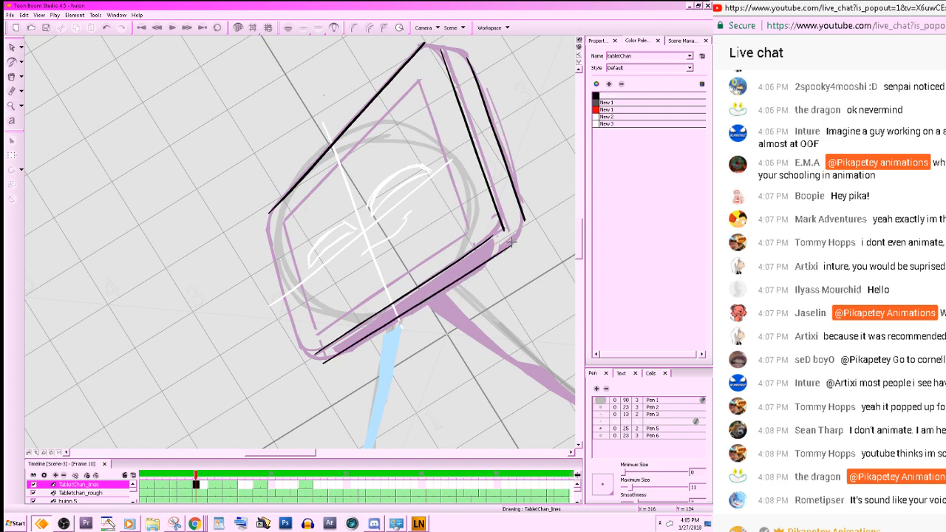
key(ctrl+z)
drag(512, 243, 321, 364)
- Ink the tablet's left outer edge and the left edge of its screen on frame 10
mouse_move(457, 289)
mouse_down()
mouse_move(562, 289)
mouse_move(488, 435)
mouse_up()
drag(515, 357, 543, 366)
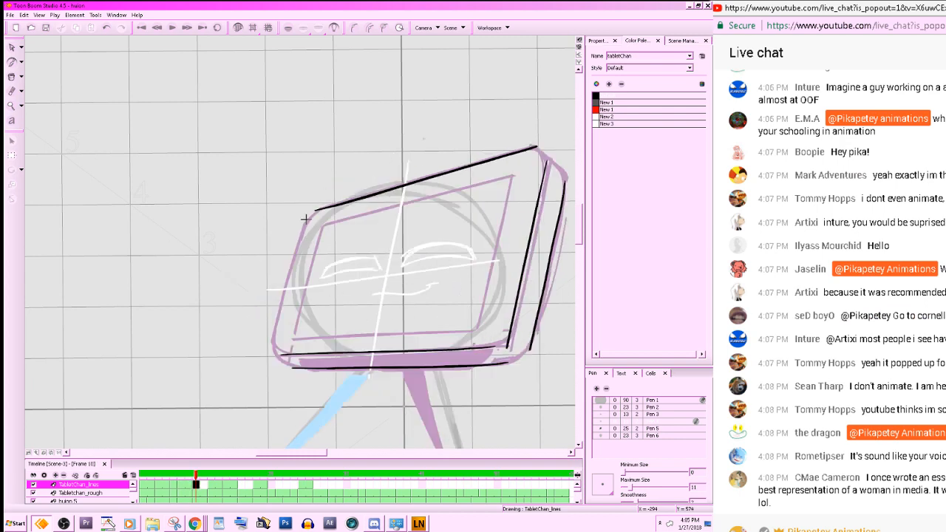
drag(305, 219, 268, 352)
drag(322, 225, 294, 342)
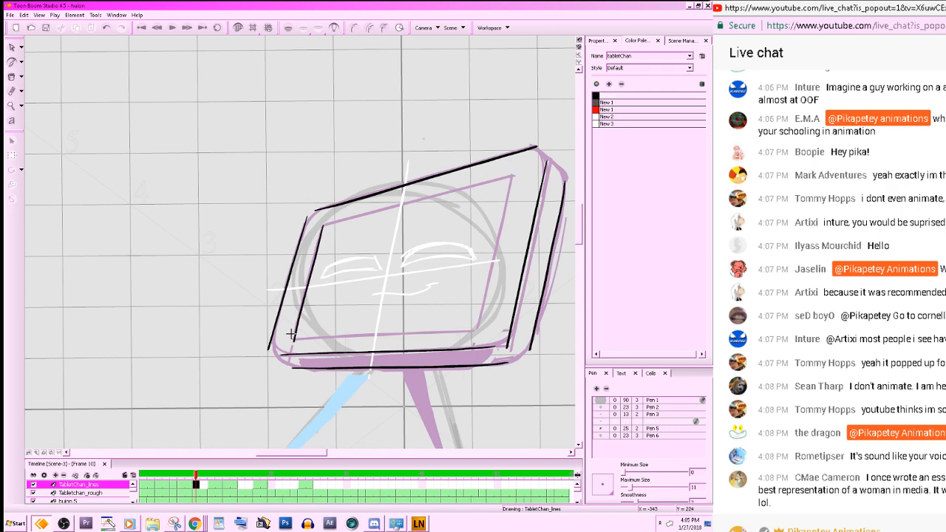
- Ink the top and right edges of the tablet's screen on frame 10 so they meet at the corner
drag(507, 343, 530, 382)
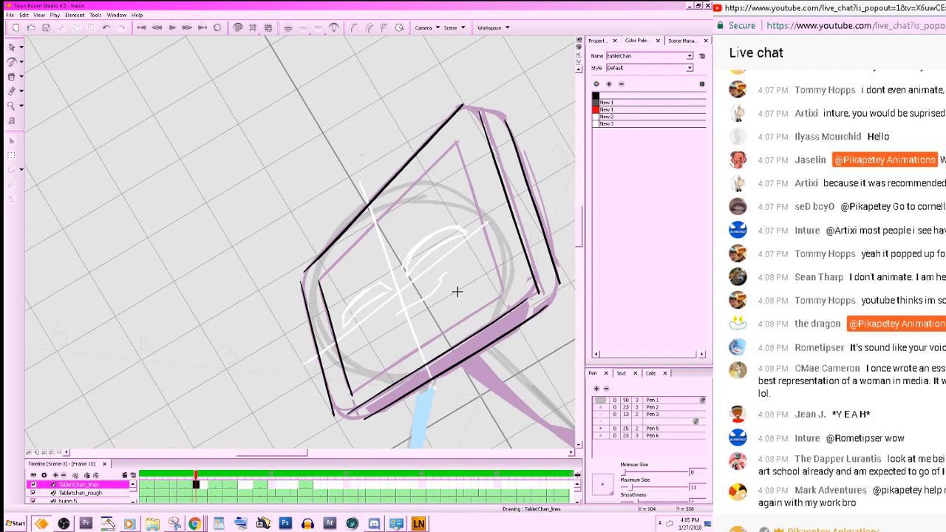
drag(319, 278, 458, 139)
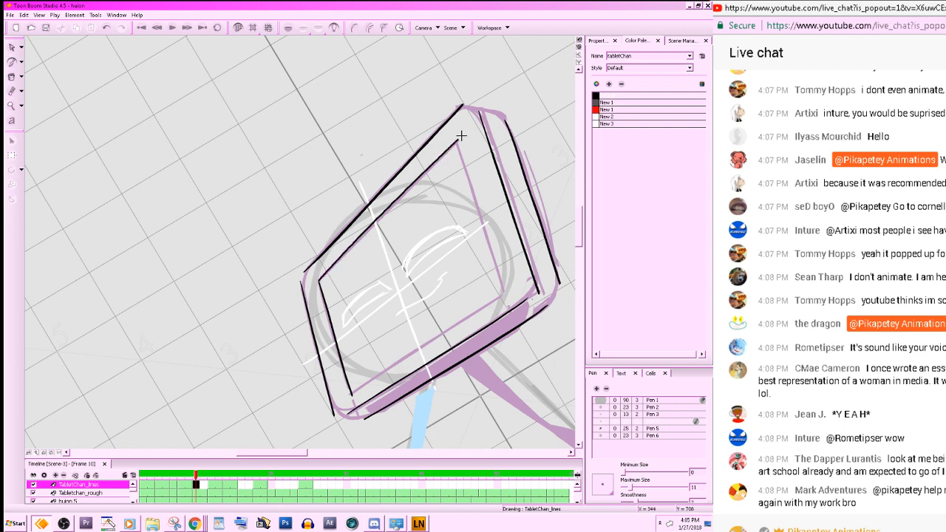
drag(549, 176, 497, 296)
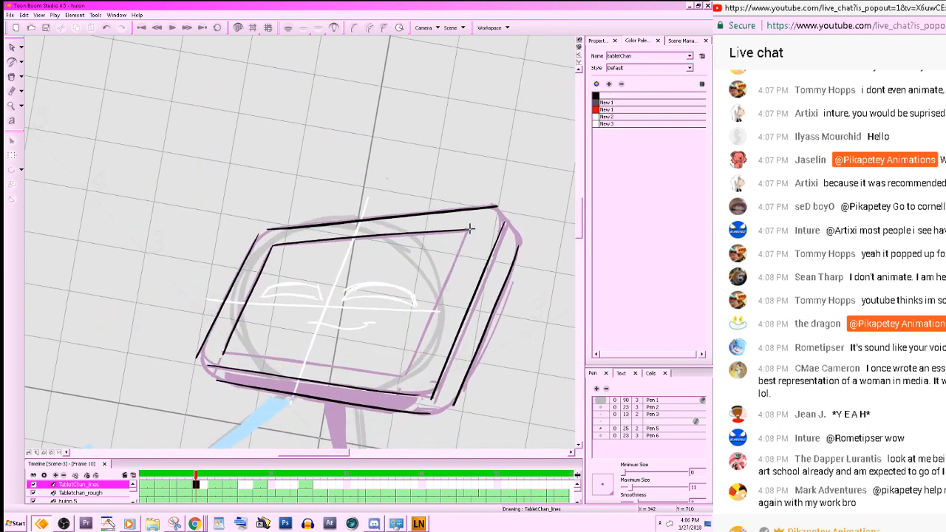
mouse_move(467, 229)
mouse_down()
mouse_move(405, 381)
mouse_move(557, 190)
mouse_move(547, 166)
mouse_up()
key(alt+e)
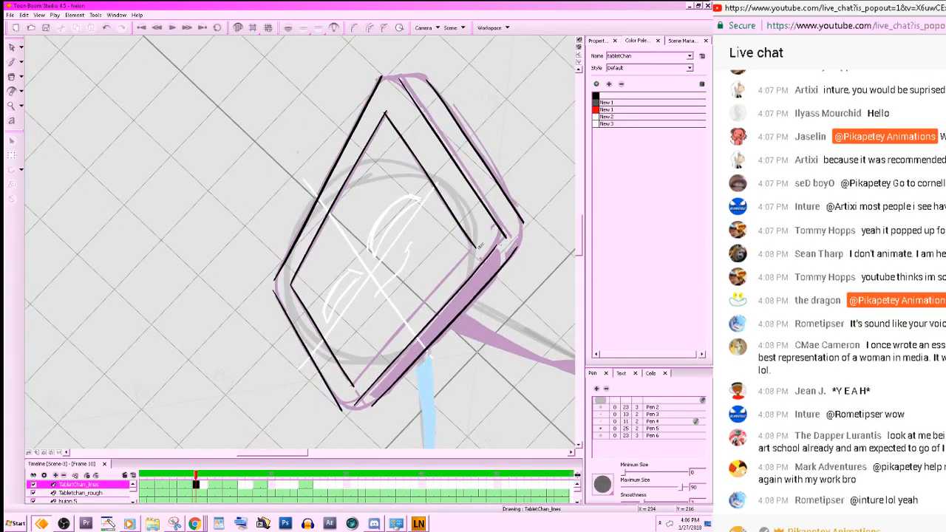
- Close the tablet's screen outline on frame 10 with a straight bottom edge, redrawing the first attempt
scroll(492, 269, down, 2)
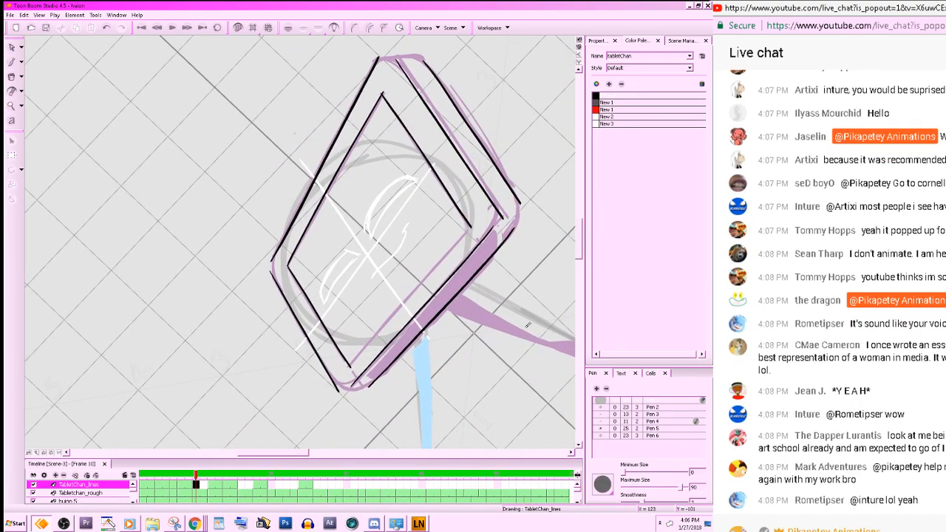
key(alt+b)
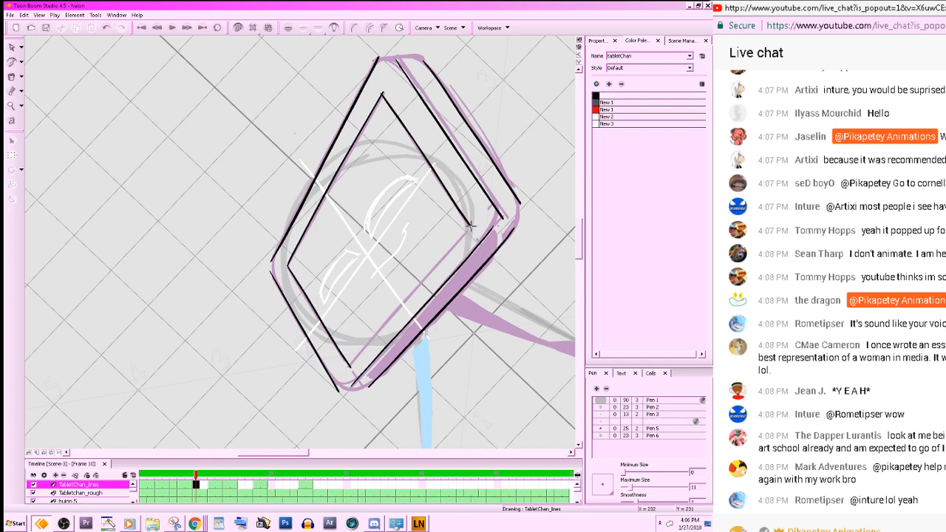
drag(471, 226, 349, 366)
key(ctrl+z)
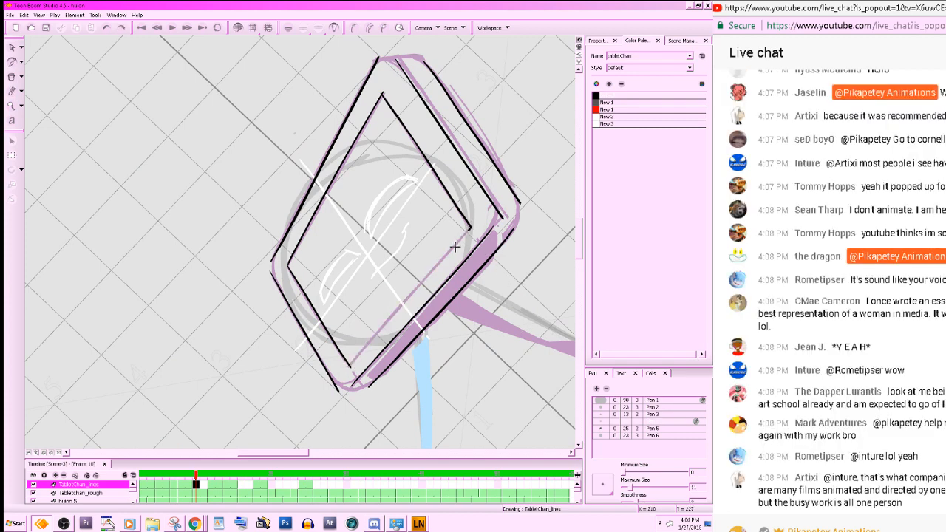
drag(470, 228, 348, 370)
key(alt+e)
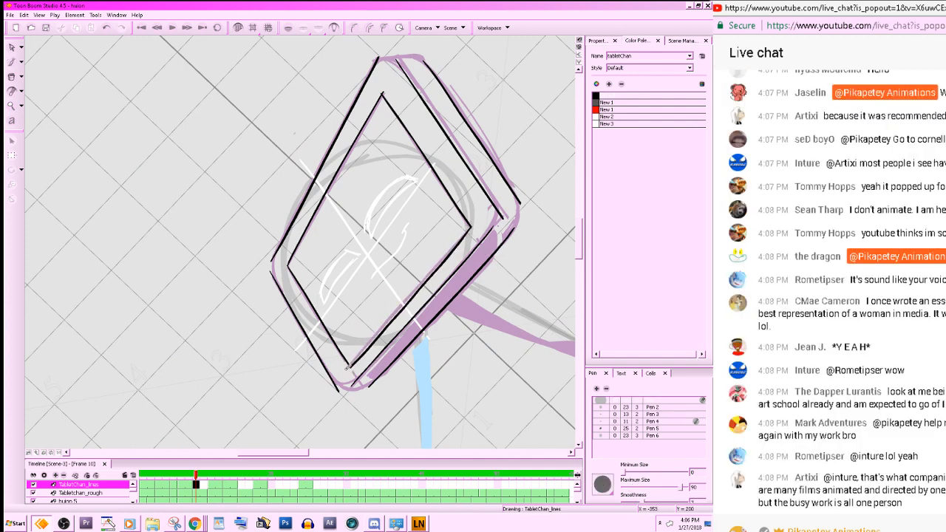
- Nudge the line of the front face's right edge slightly on frame 10 to fit the rough sketch
drag(533, 277, 388, 414)
drag(488, 355, 451, 396)
key(a)
key(s)
key(s)
key(a)
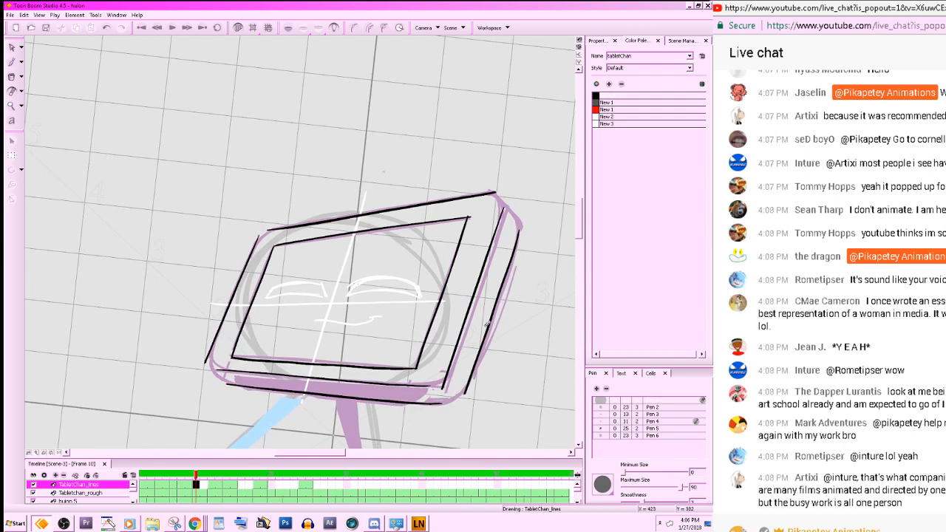
click(11, 47)
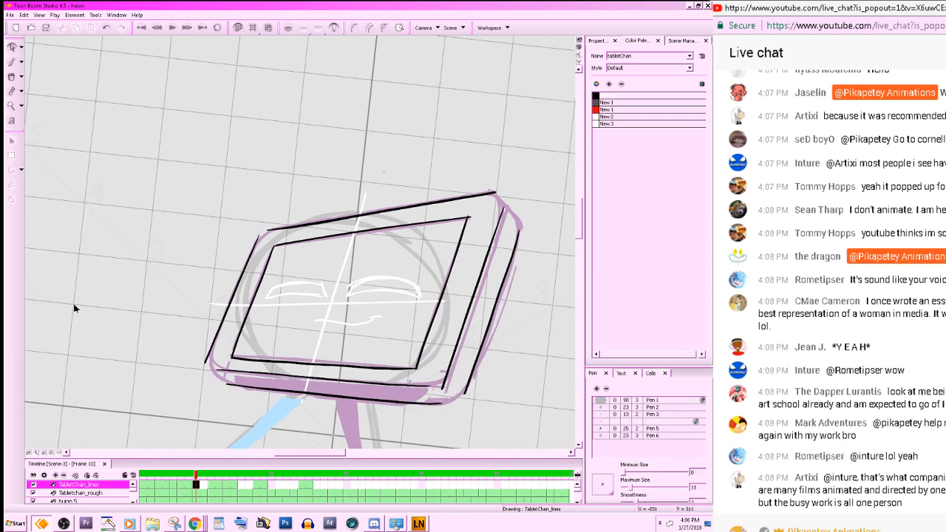
click(453, 344)
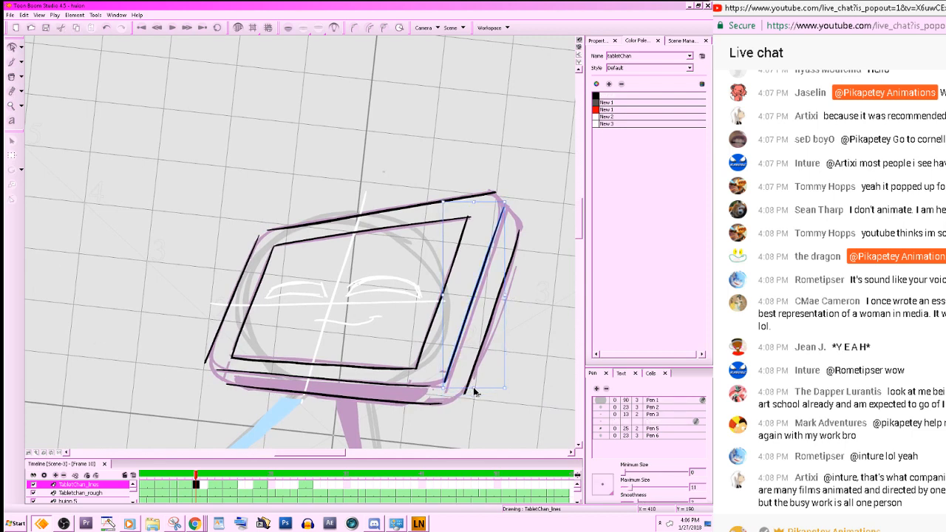
click(466, 381)
drag(491, 400, 491, 394)
click(522, 365)
drag(547, 343, 539, 350)
- Trim the line ends at the front face's upper-right corner on frame 10 and ink a rounded corner joining them
key(g)
key(f)
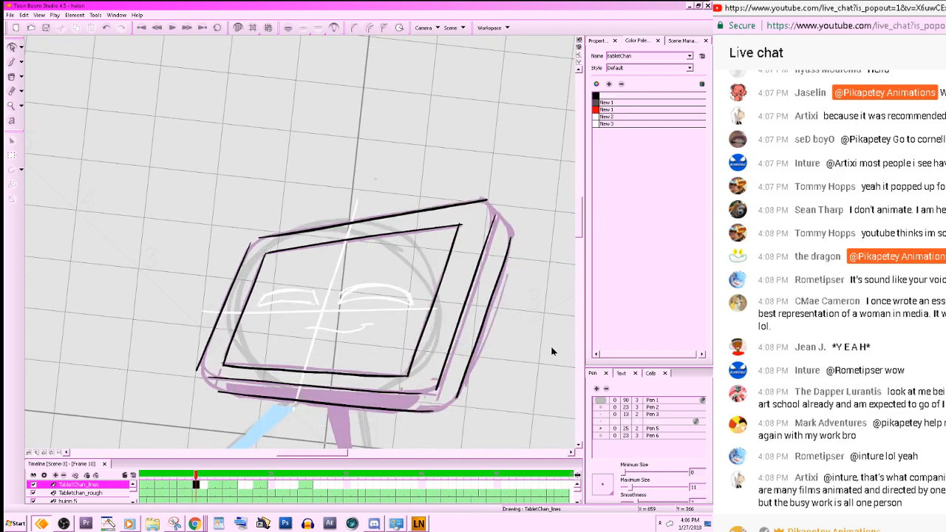
key(g)
key(f)
key(f)
key(g)
key(alt+b)
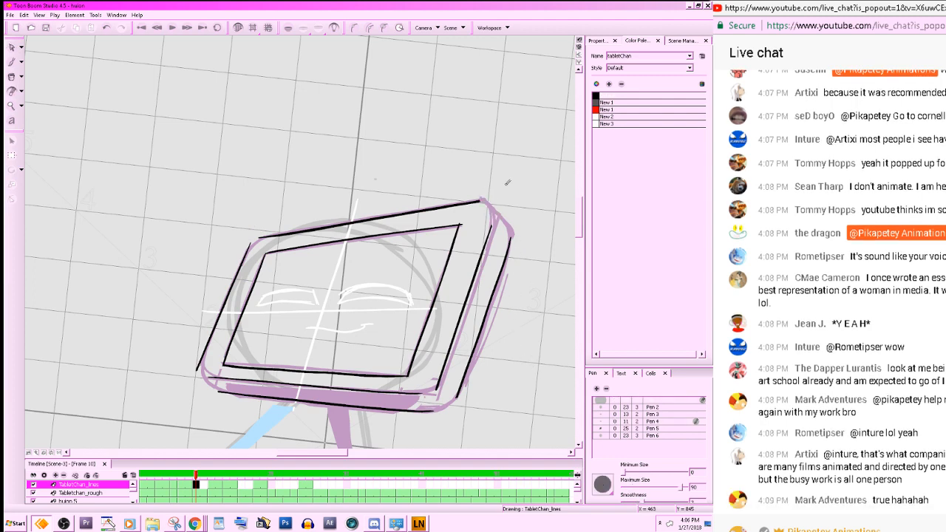
key(alt+/)
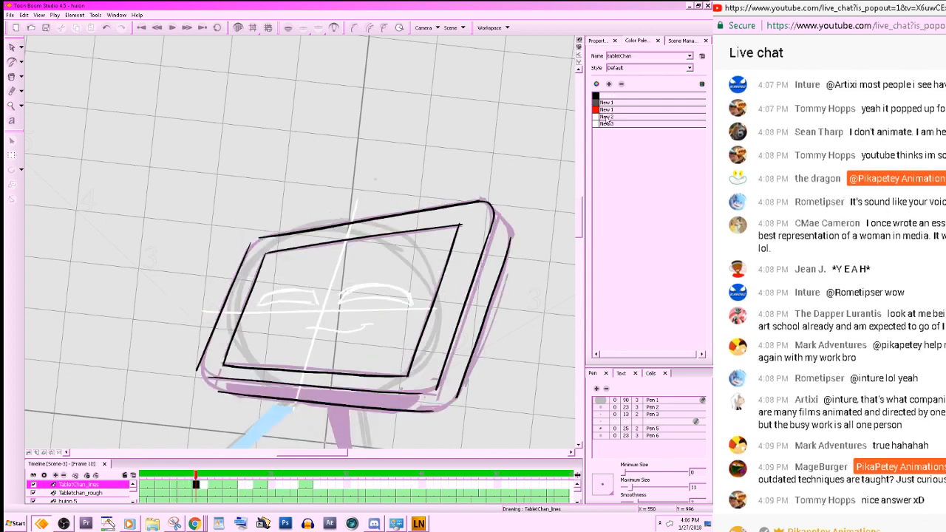
- Ink the curved outer edge of the tablet's upper-right corner on frame 10, joining the top edge to the outer right edge
key(.)
key(ctrl+z)
mouse_move(480, 200)
mouse_down()
mouse_move(486, 240)
mouse_move(496, 211)
mouse_move(510, 230)
mouse_move(505, 267)
mouse_up()
key(period)
key(comma)
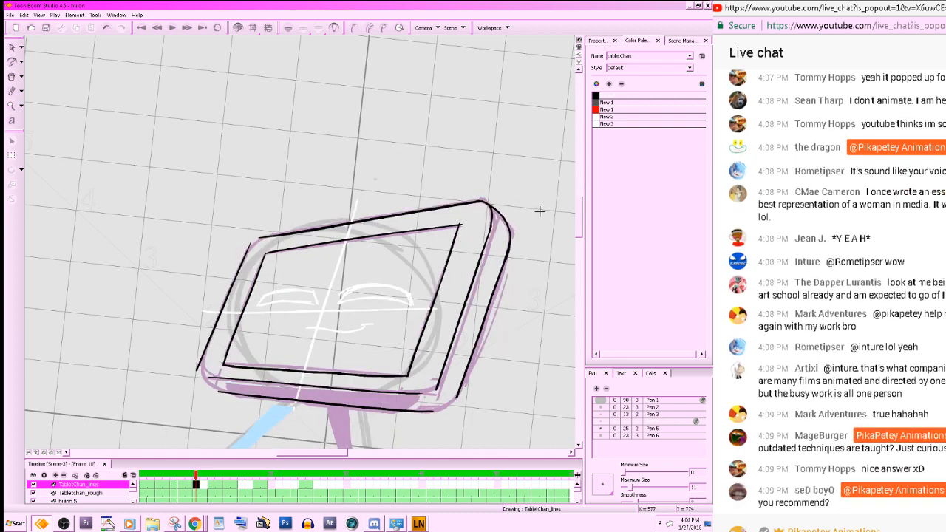
- Ink the rounded outer lower-right corner of the tablet on frame 10, replacing the first curve with a second one
drag(508, 381, 525, 364)
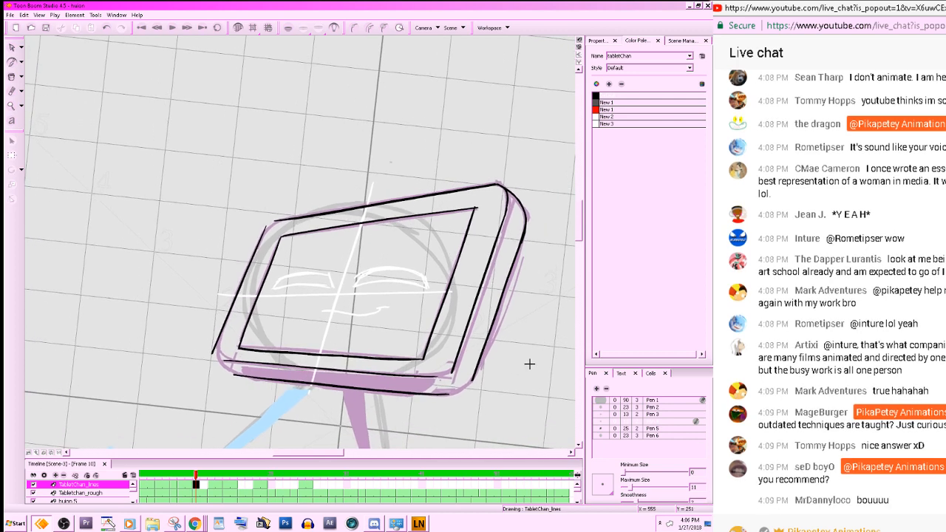
key(period)
key(period)
key(comma)
key(comma)
key(period)
key(period)
key(comma)
key(comma)
key(alt+b)
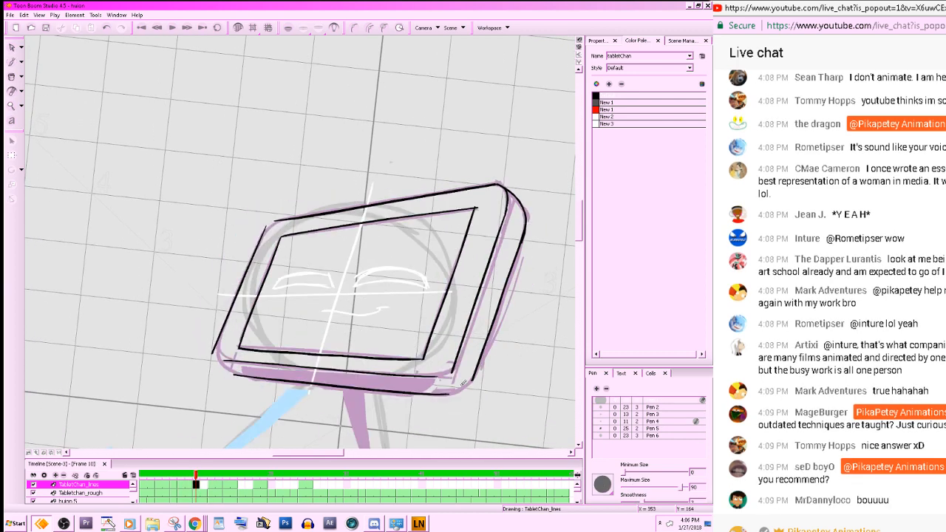
key(alt+b)
drag(476, 380, 424, 394)
key(ctrl+z)
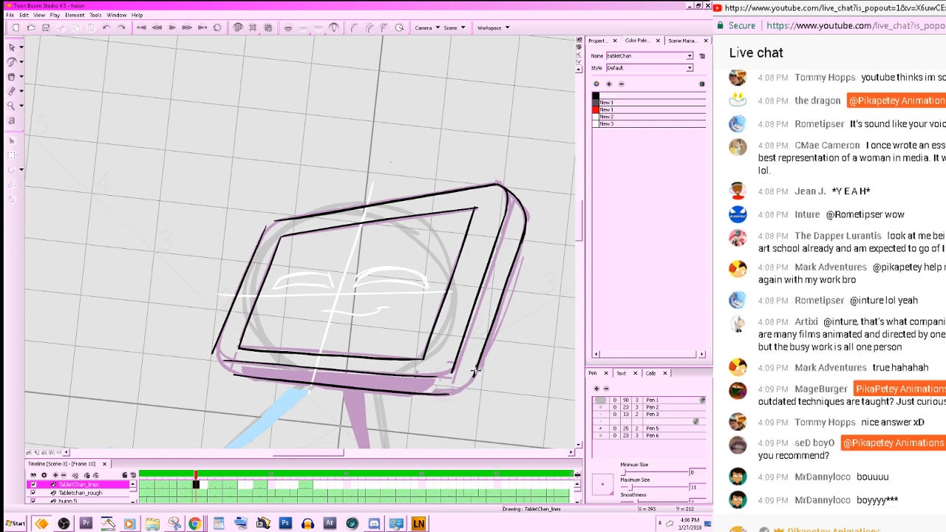
drag(475, 374, 427, 393)
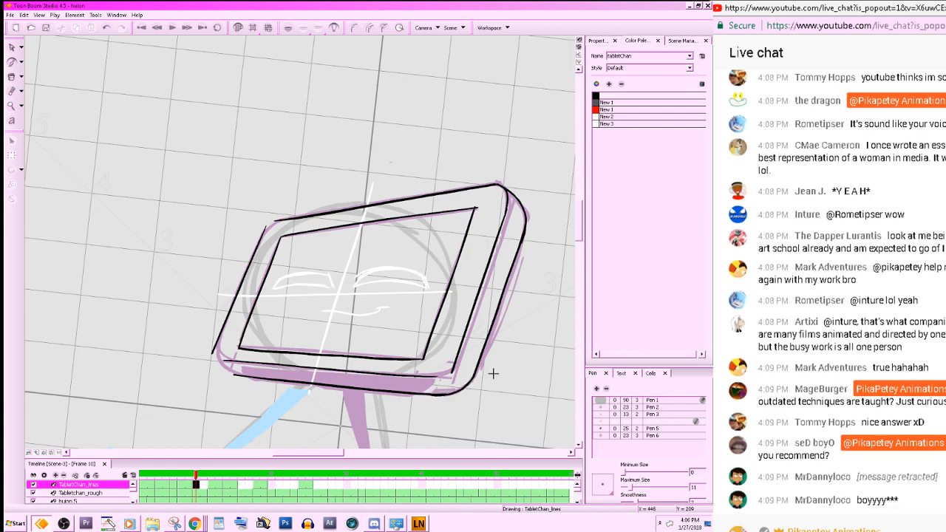
- Trim the edge ends and ink the front face's rounded lower-right corner on frame 10, and save the project
drag(508, 377, 545, 388)
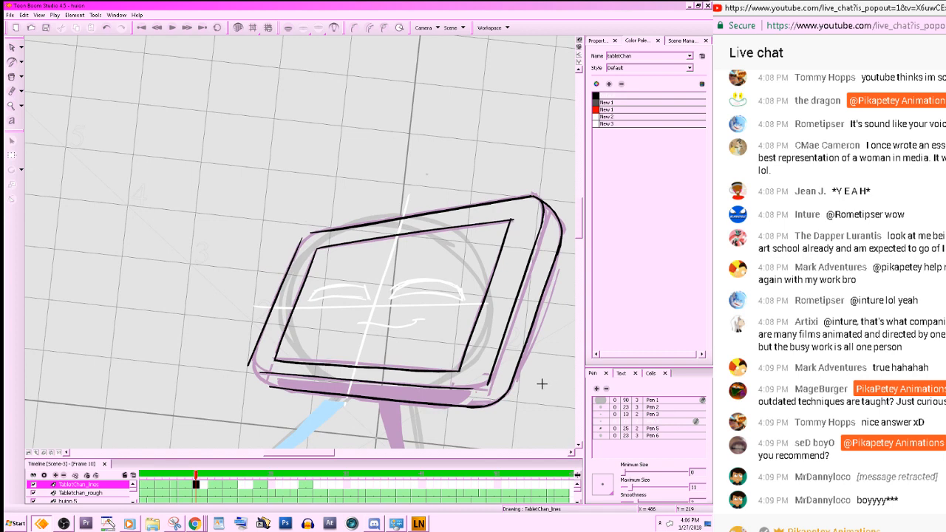
key(period)
key(comma)
key(alt+e)
drag(491, 385, 491, 380)
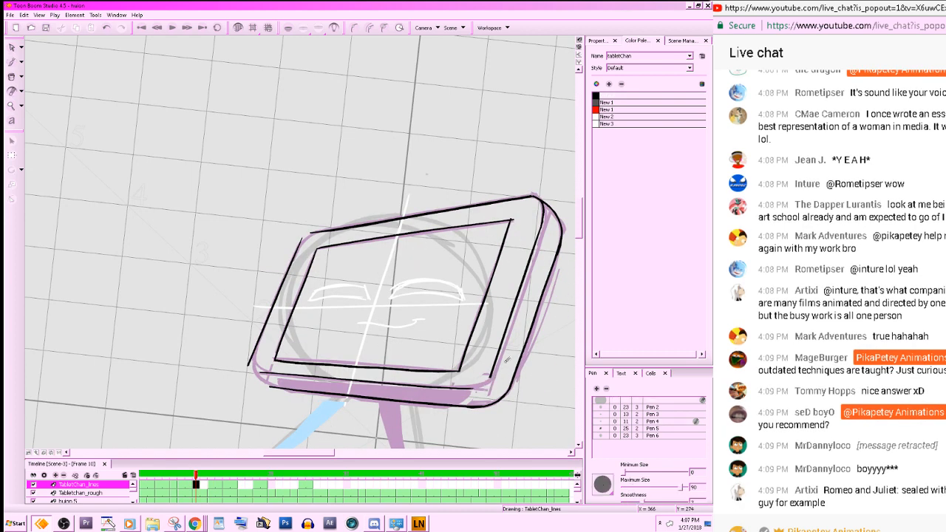
drag(550, 306, 460, 349)
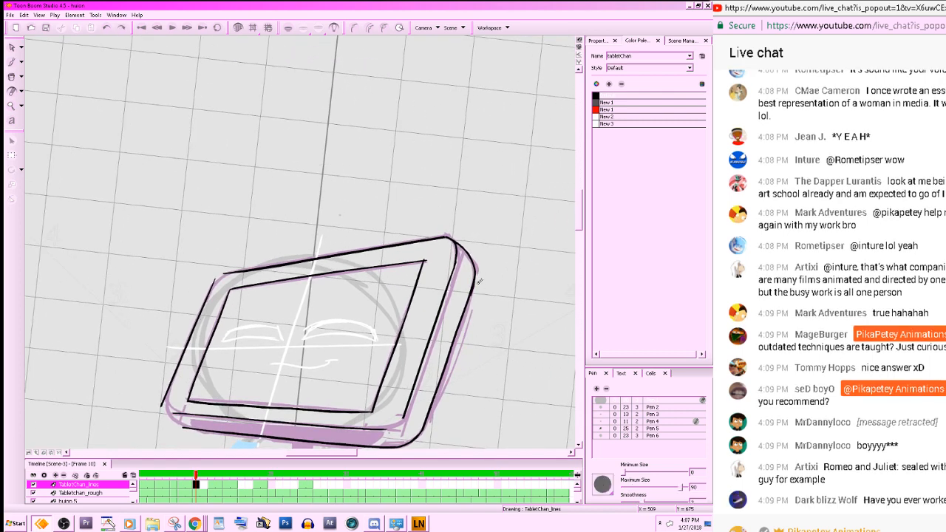
drag(471, 335, 546, 270)
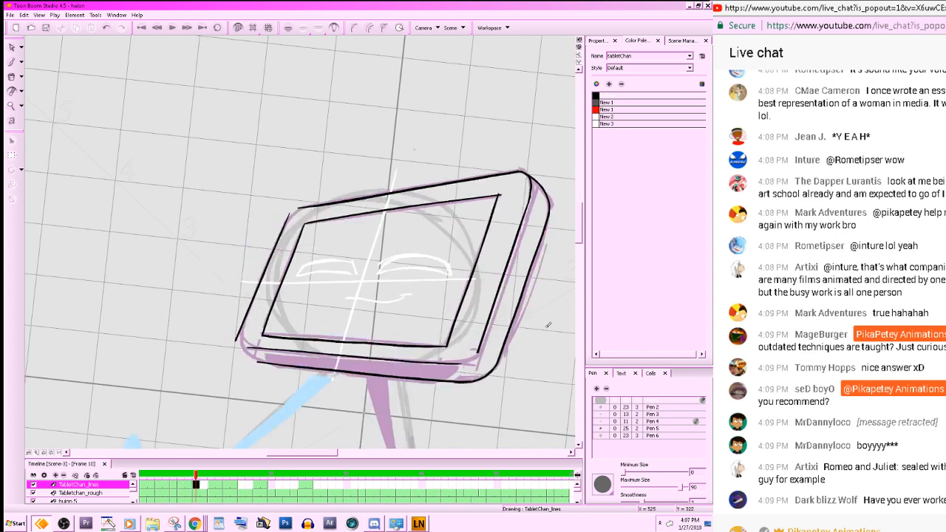
key(alt+b)
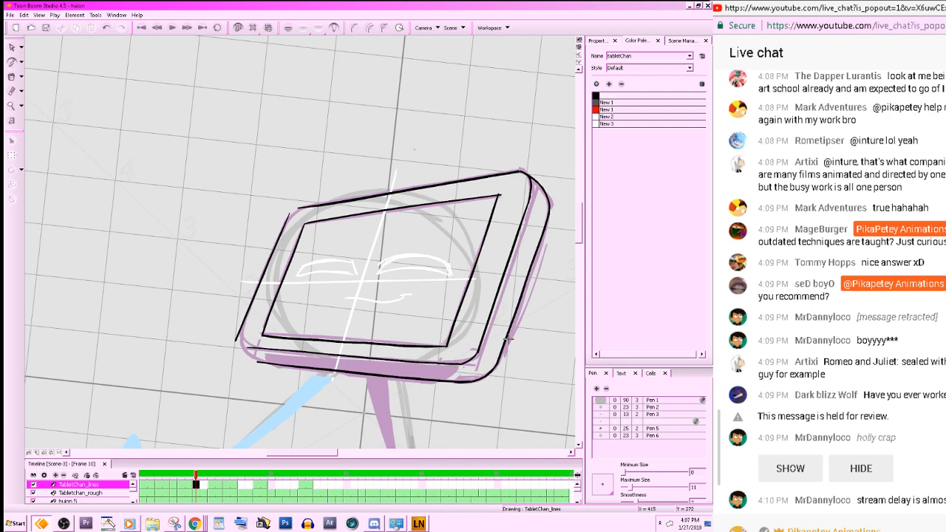
mouse_move(508, 339)
mouse_down()
mouse_move(526, 343)
mouse_move(531, 362)
mouse_move(501, 380)
mouse_up()
key(alt+e)
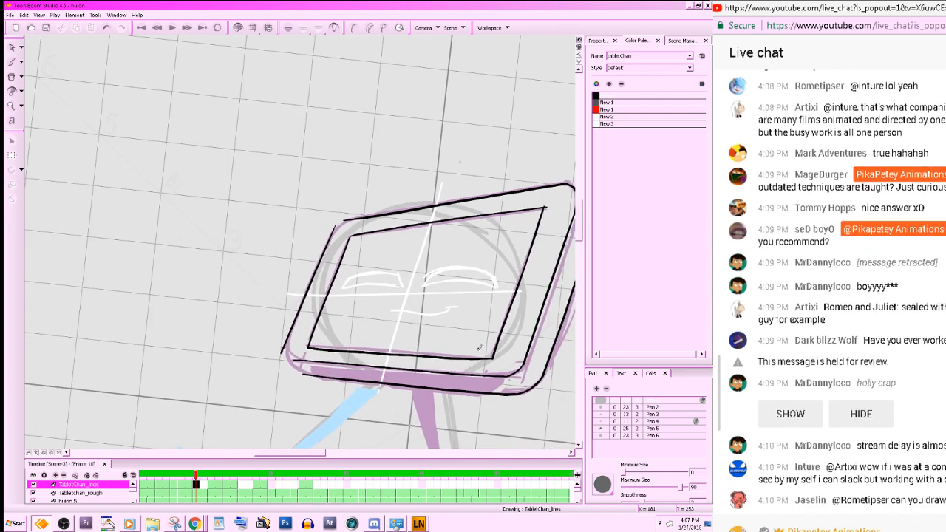
key(ctrl+s)
- Flip between frame 10 and the neighbouring drawings to compare the tablet's outline
key(comma)
key(comma)
key(period)
key(period)
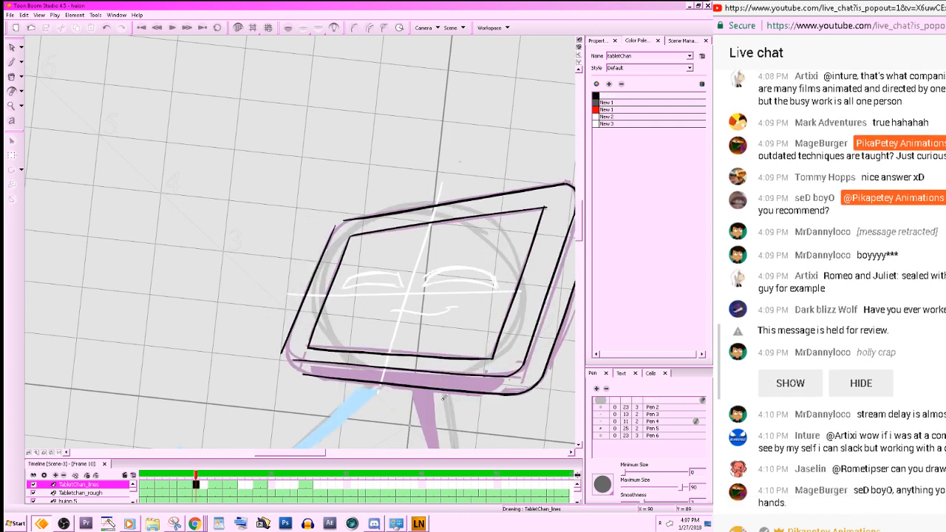
key(comma)
key(comma)
key(period)
key(period)
drag(477, 398, 470, 396)
key(comma)
key(comma)
key(period)
key(period)
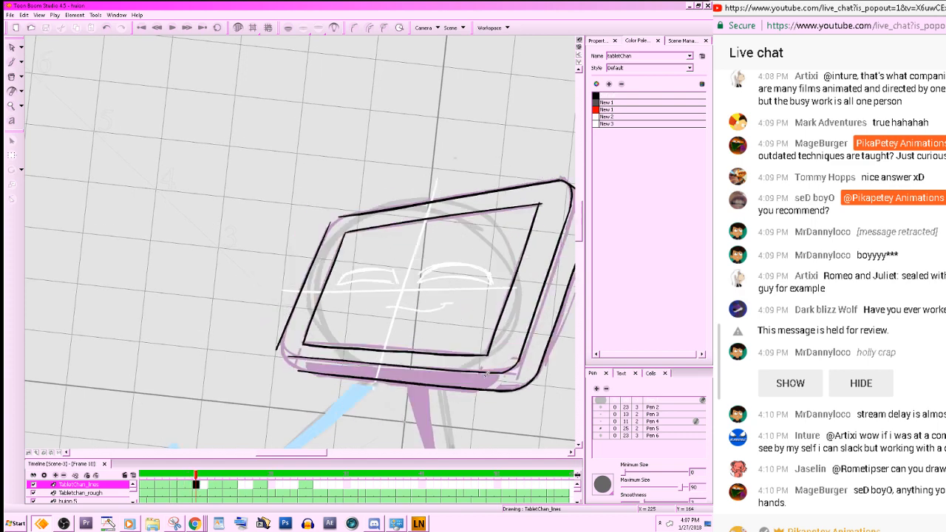
key(period)
key(period)
key(comma)
key(comma)
- Ink the front face's rounded lower-left corner on frame 10, redoing unsatisfactory strokes, and save the project
mouse_move(280, 341)
mouse_down()
mouse_move(284, 329)
mouse_move(298, 353)
mouse_move(282, 341)
mouse_move(312, 360)
mouse_move(293, 355)
mouse_move(326, 358)
mouse_up()
key(alt+b)
key(ctrl+z)
key(ctrl+z)
mouse_move(319, 358)
mouse_down()
mouse_move(281, 349)
mouse_move(288, 317)
mouse_move(280, 343)
mouse_move(316, 359)
mouse_up()
key(ctrl+z)
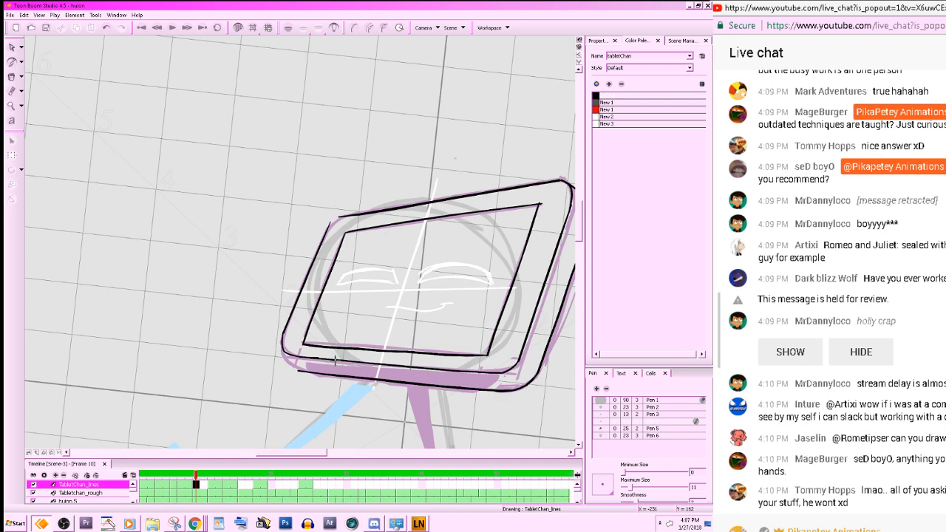
key(ctrl+s)
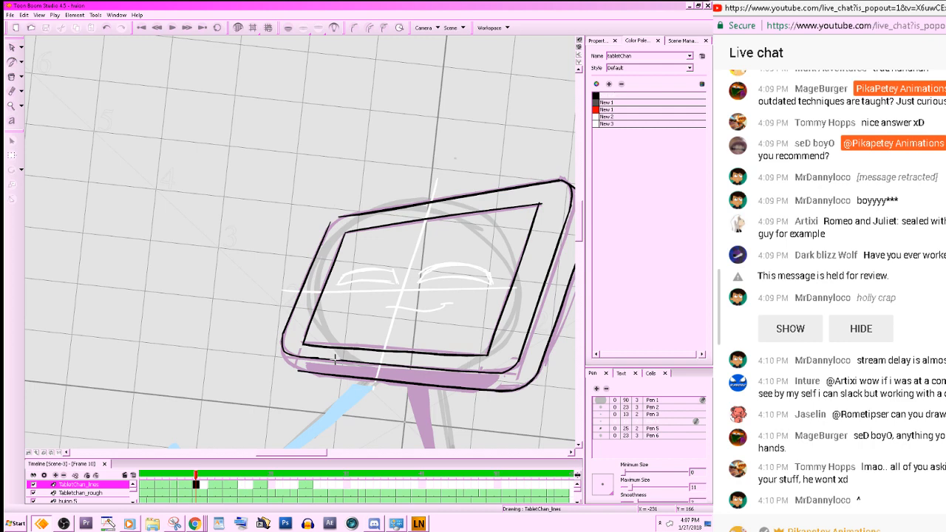
- Ink the tablet's outer lower-left corner and the rounded upper-left corner of its front face on frame 10, and save the project
key(comma)
key(period)
mouse_move(284, 335)
mouse_down()
mouse_move(294, 368)
mouse_move(321, 374)
mouse_up()
scroll(363, 297, up, 2)
drag(335, 274, 347, 263)
key(alt+b)
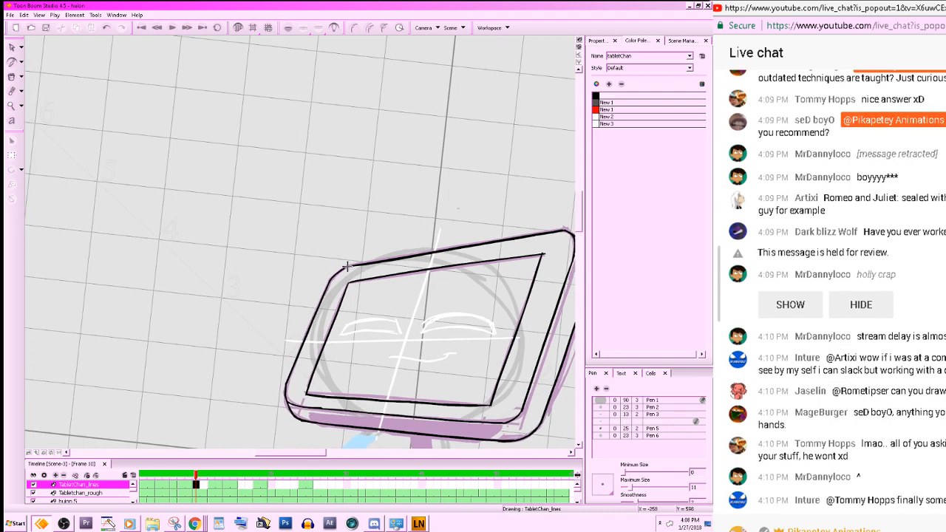
mouse_move(524, 380)
mouse_down()
mouse_move(458, 290)
mouse_move(499, 207)
mouse_up()
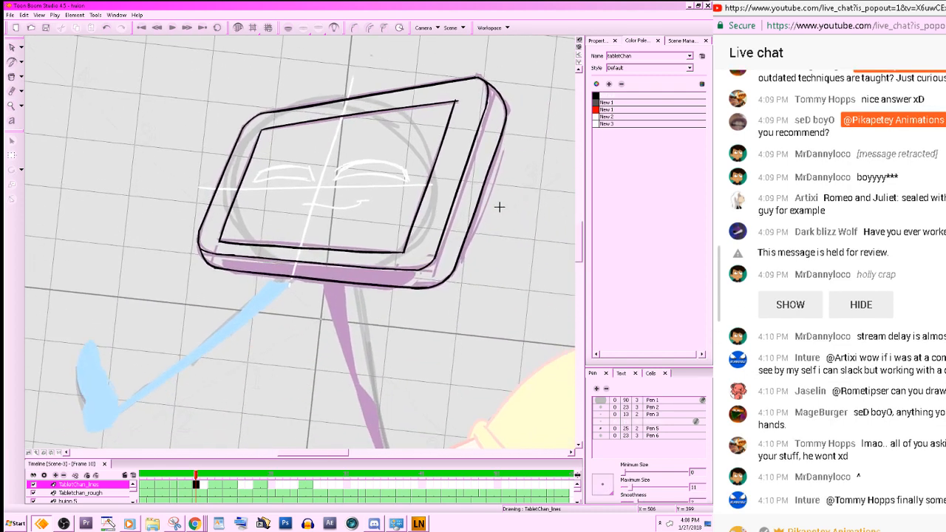
key(ctrl+s)
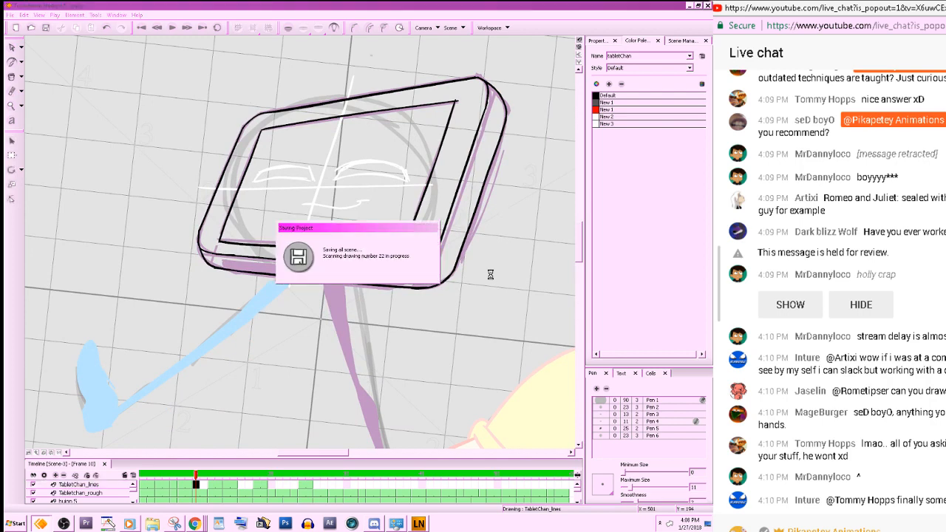
- Flip between frame 10 and the inked drawings on frames 8 and 12 to compare the tablet and its legs
key(period)
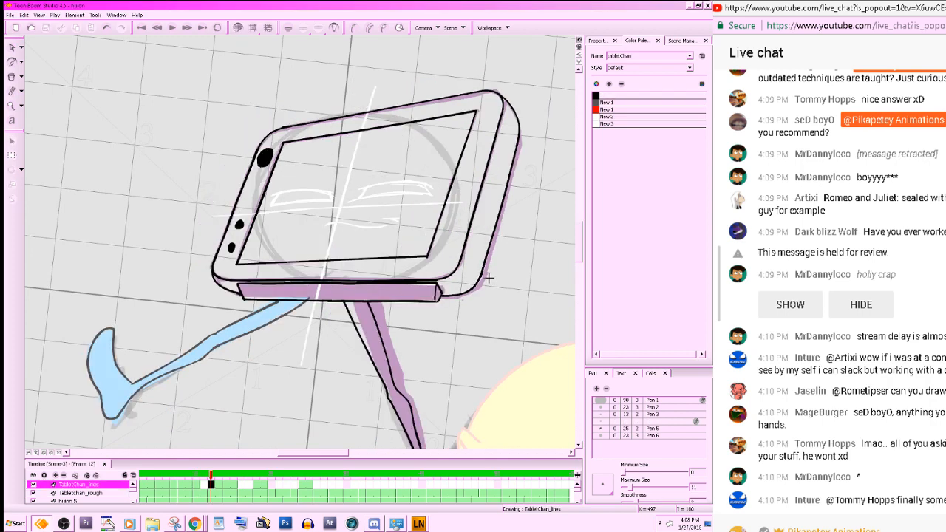
key(comma)
key(period)
key(comma)
key(period)
key(comma)
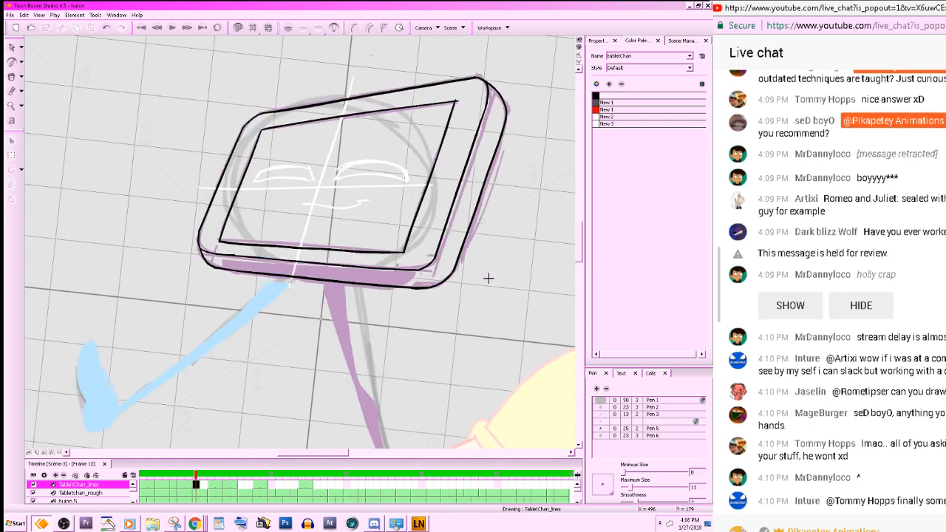
key(period)
key(comma)
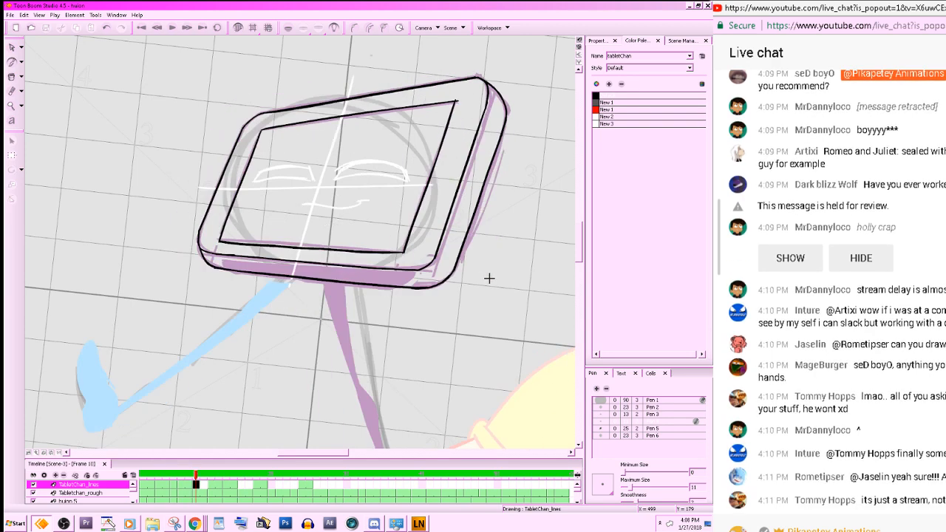
drag(459, 353, 521, 275)
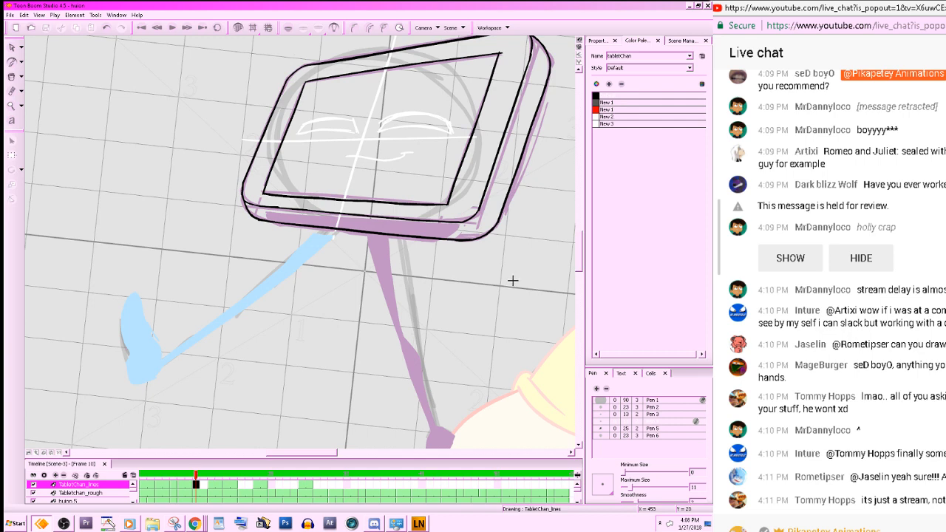
key(x)
key(x)
click(50, 452)
key(comma)
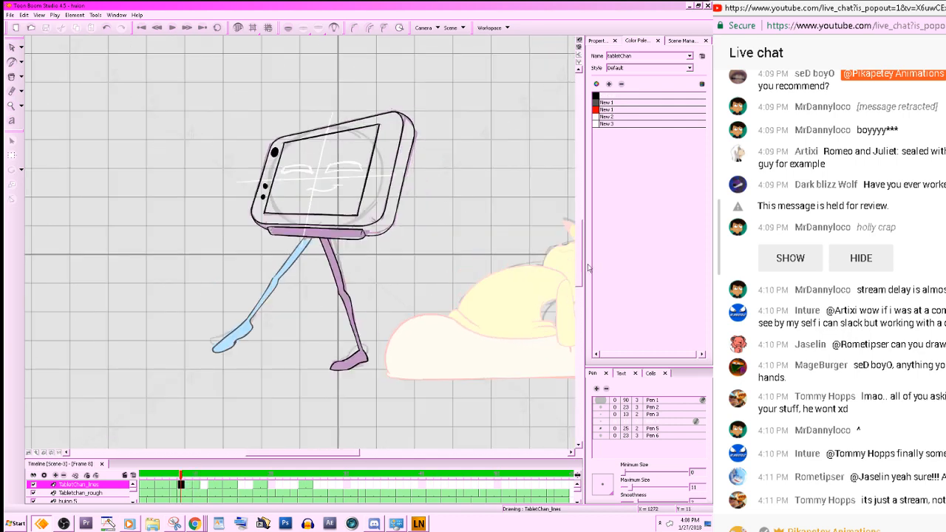
key(g)
key(g)
key(f)
key(z)
key(z)
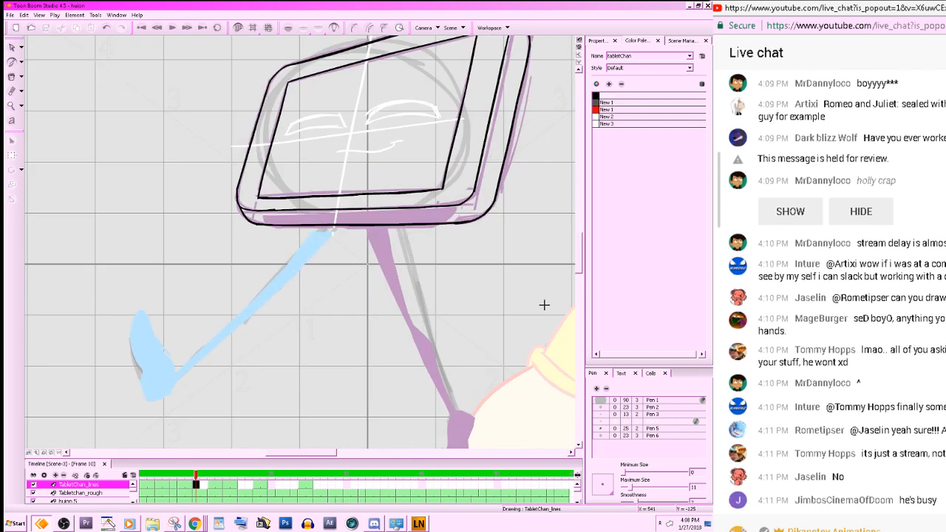
- Turn on onion skinning to show the neighbouring drawings around the legs on frame 10
drag(496, 317, 423, 291)
click(289, 28)
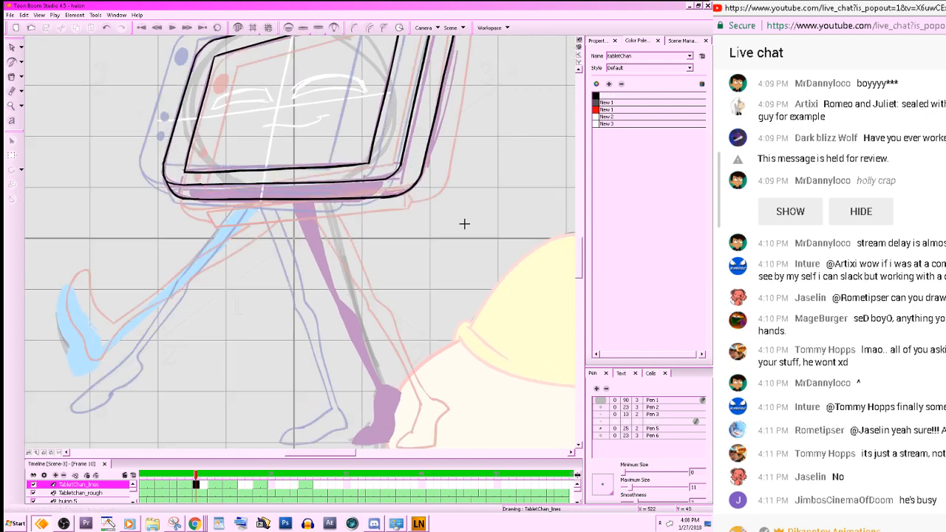
drag(516, 341, 540, 290)
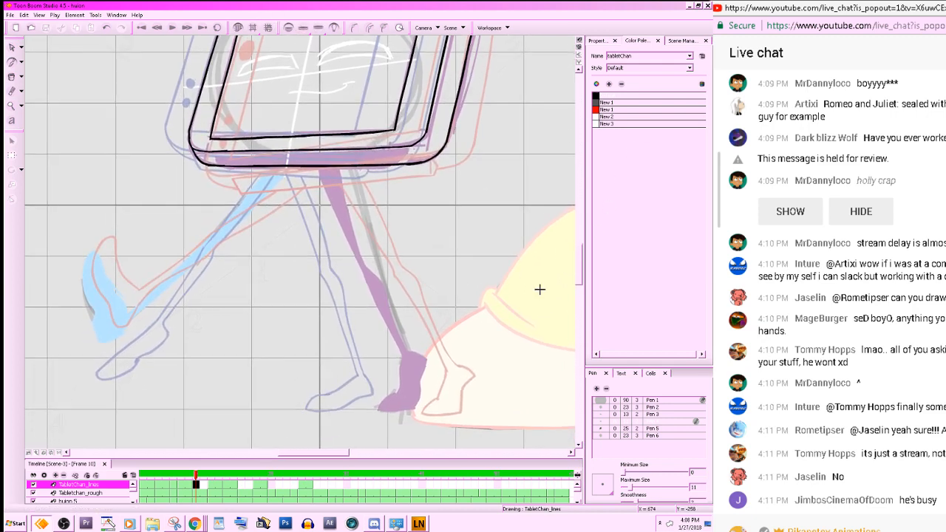
key(f)
key(g)
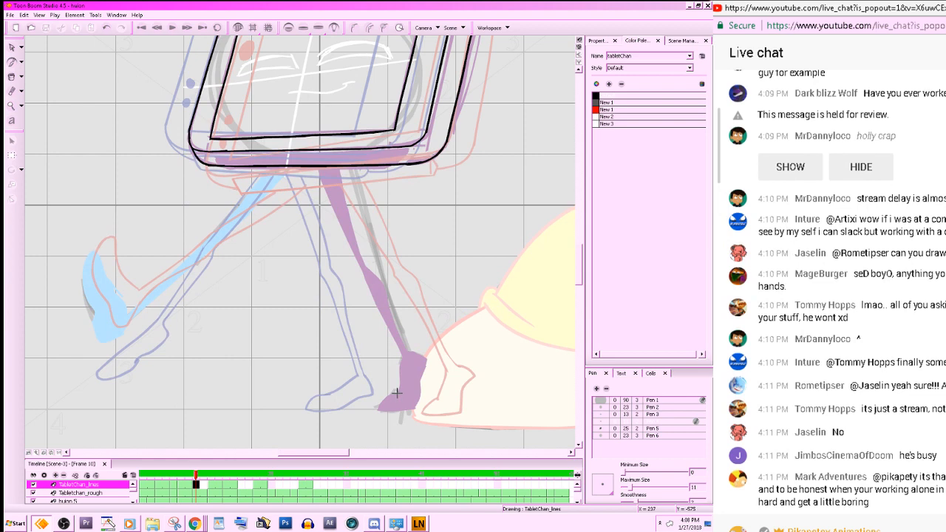
- Ink the toe, sole and heel of the purple leg's foot on frame 10, undoing unwanted strokes
mouse_move(397, 394)
mouse_down()
mouse_move(415, 407)
mouse_move(382, 415)
mouse_move(384, 400)
mouse_move(378, 412)
mouse_move(415, 413)
mouse_move(387, 397)
mouse_move(377, 412)
mouse_move(415, 412)
mouse_move(426, 353)
mouse_up()
key(ctrl+z)
key(ctrl+z)
key(ctrl+z)
- Flip between frame 10 and the neighbouring drawings to compare the purple foot's placement
key(comma)
key(comma)
key(period)
key(period)
key(comma)
key(comma)
key(period)
key(period)
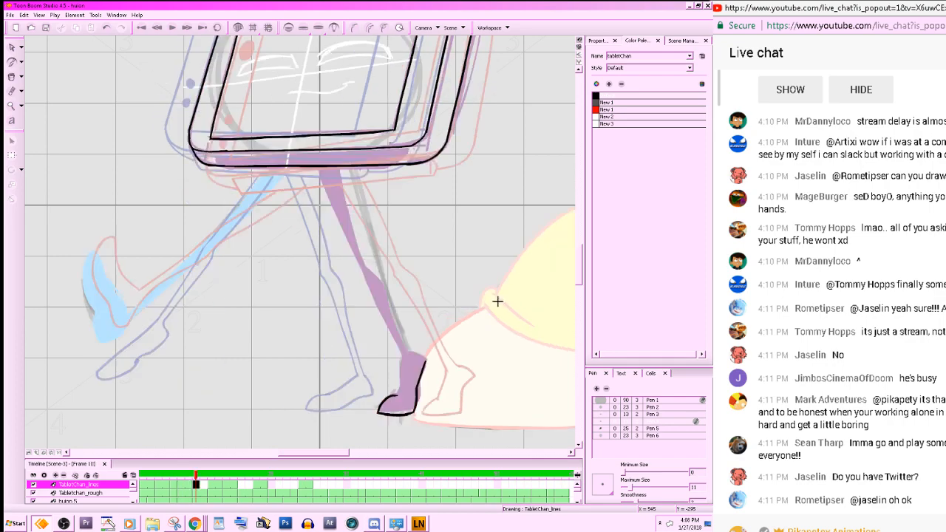
key(period)
key(period)
key(comma)
key(comma)
key(period)
key(period)
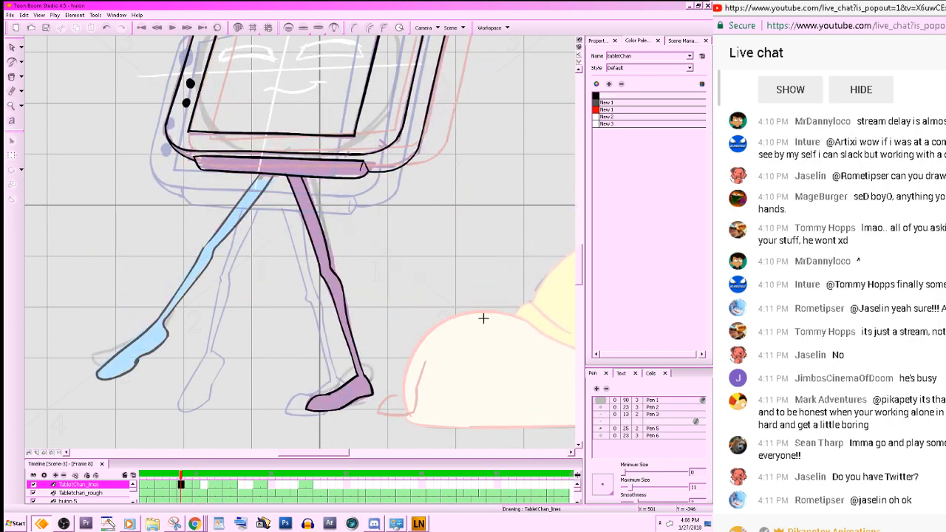
- Check frame 10 against the neighbouring drawings and undo the last stroke on the purple foot
key(comma)
key(comma)
key(period)
key(period)
key(comma)
key(comma)
key(ctrl+z)
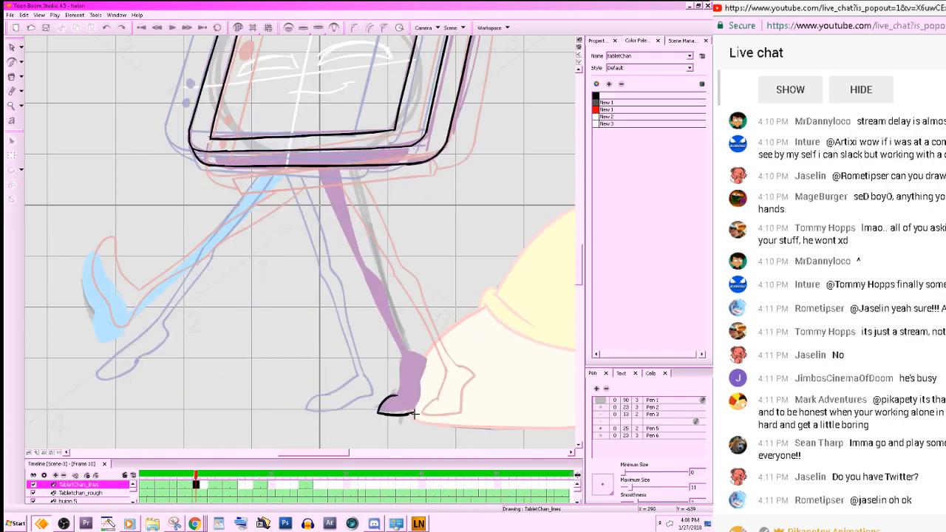
- Select the inked toe and sole of the purple foot on frame 10 and shift them slightly toward the rear leg
drag(414, 413, 431, 385)
key(ctrl+z)
click(15, 47)
drag(201, 373, 520, 483)
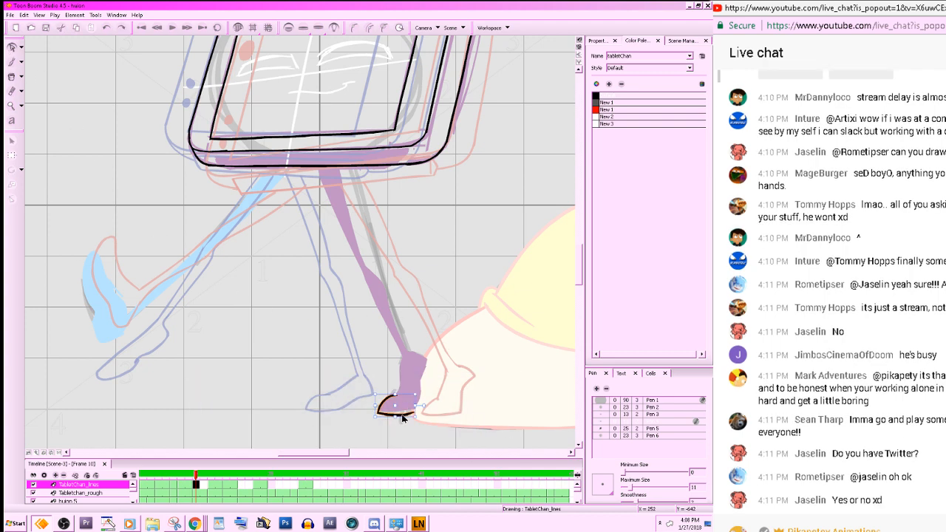
mouse_move(401, 415)
mouse_down()
mouse_move(383, 417)
mouse_move(421, 388)
mouse_up()
- Ink the heel curve and the front ankle line of the purple foot on frame 10, checking against frame 12
key(alt+b)
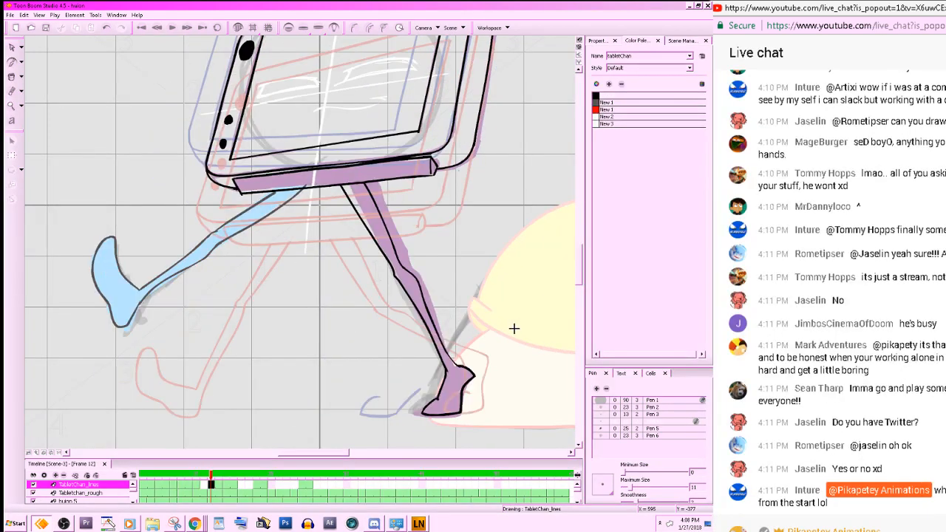
drag(418, 390, 404, 368)
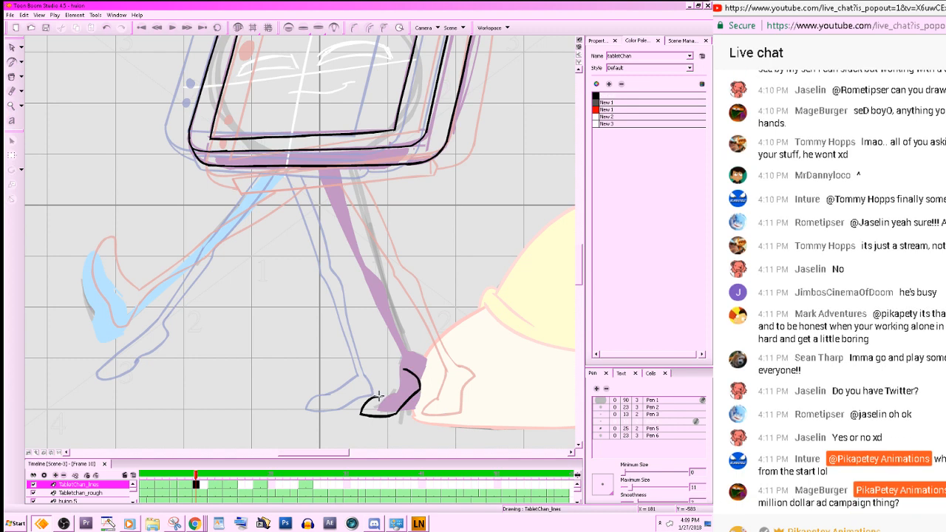
drag(380, 397, 398, 362)
key(f)
key(g)
key(g)
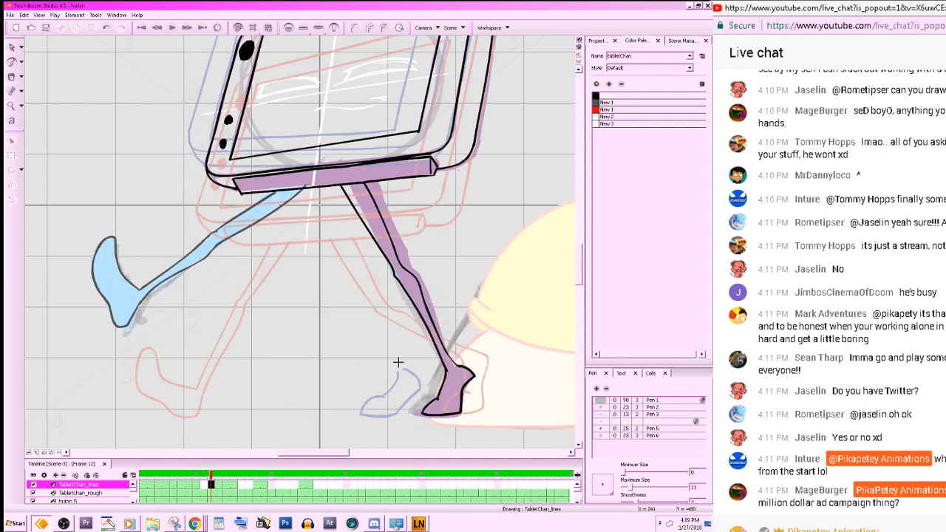
key(f)
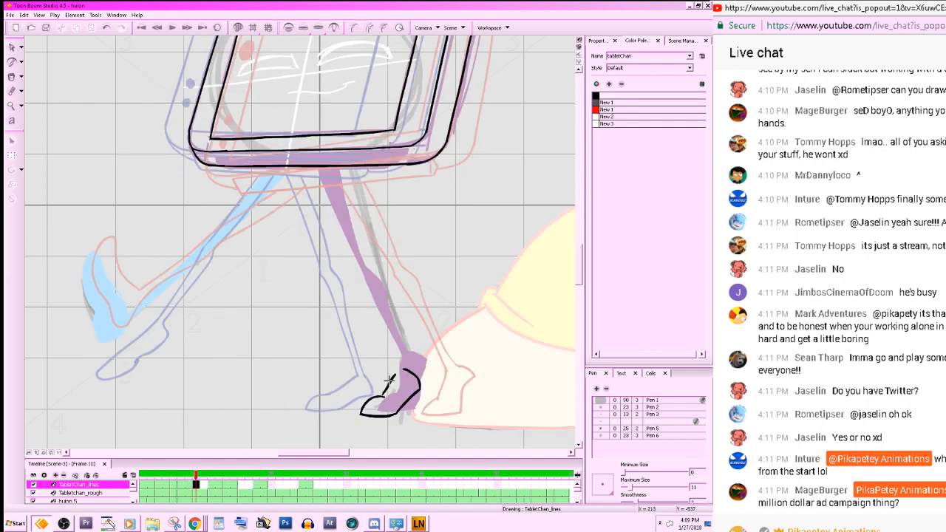
drag(377, 399, 397, 371)
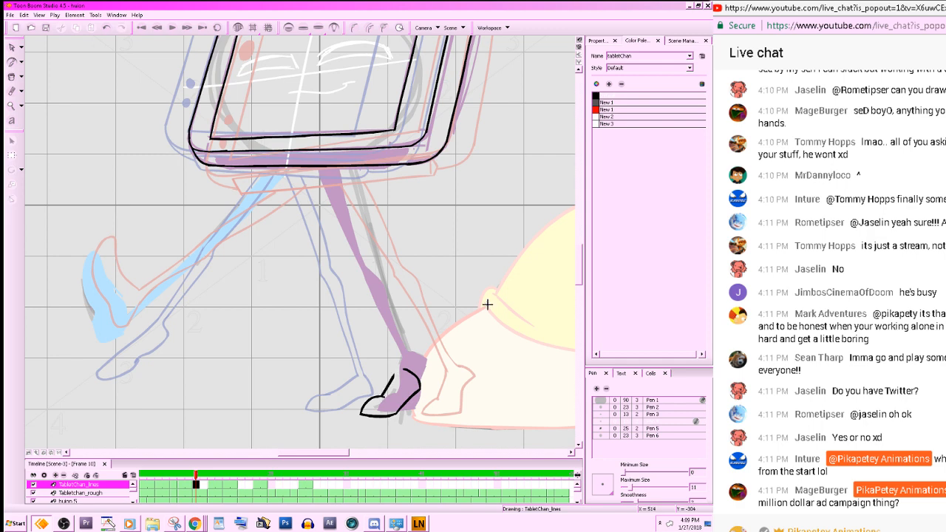
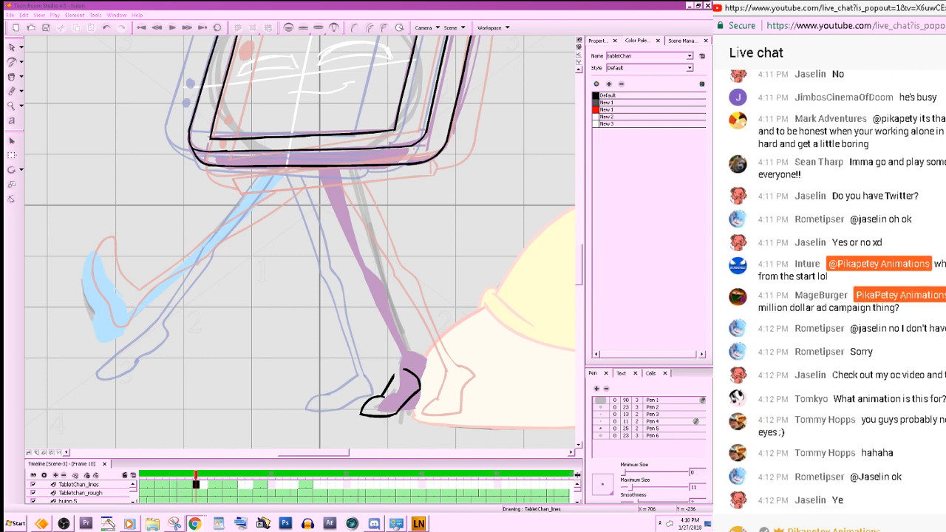
- Undo the purple foot's heel curve on frame 10 and redraw it with a more angular heel
drag(581, 273, 581, 274)
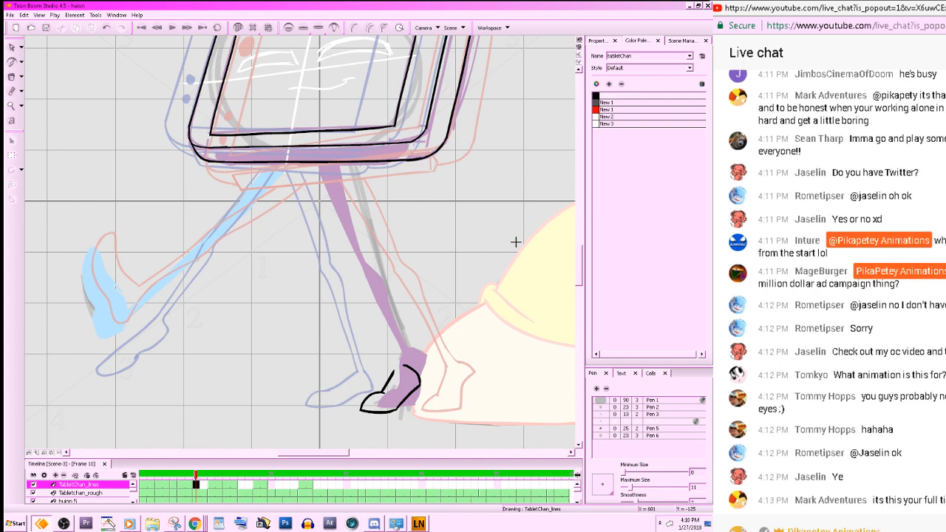
drag(580, 267, 580, 270)
key(f)
key(g)
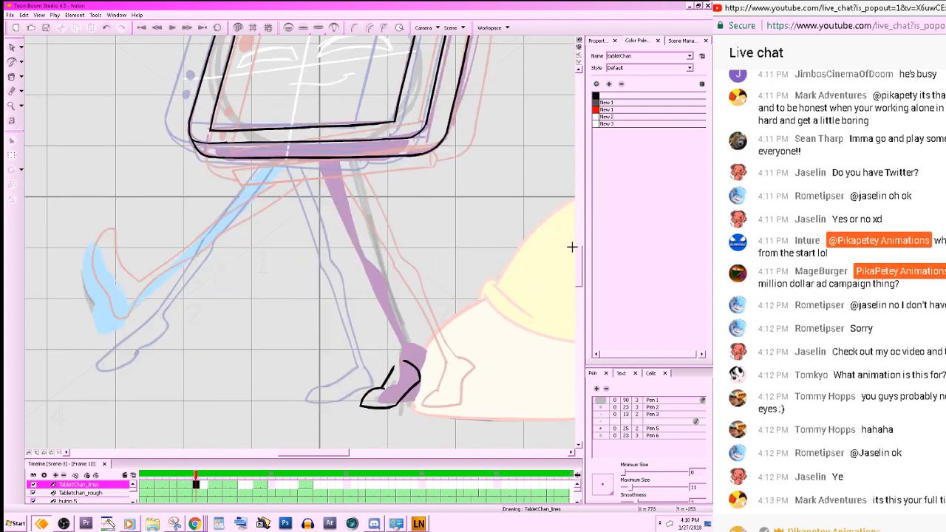
key(f)
key(g)
key(alt+b)
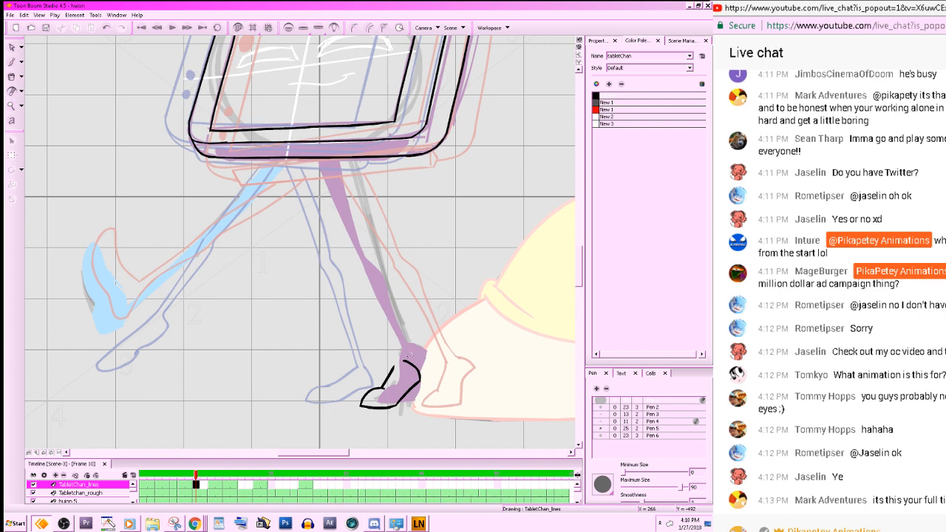
key(ctrl+z)
mouse_move(421, 382)
mouse_down()
mouse_move(399, 403)
mouse_move(423, 368)
mouse_move(404, 356)
mouse_up()
key(alt+b)
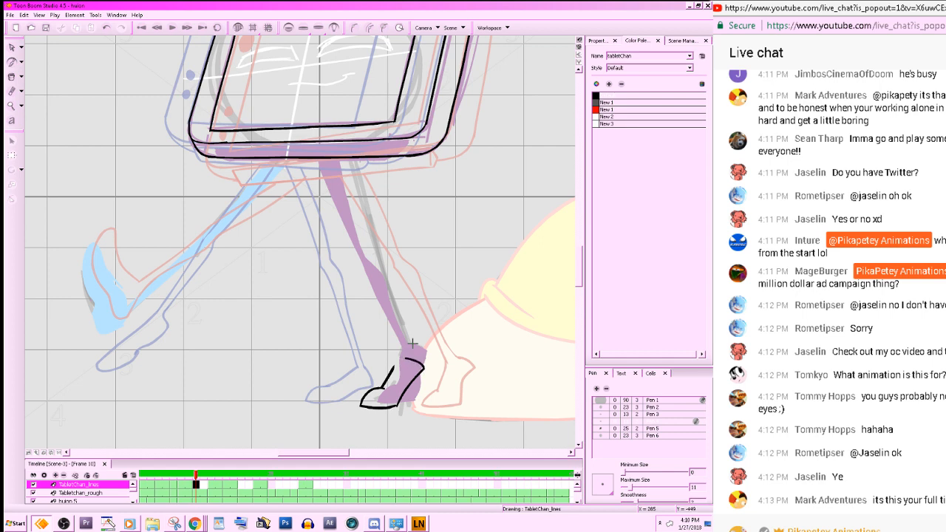
- Narrow the inked purple foot on frame 10 by pulling its heel side slightly toward the toe, using frame 12 as reference
key(.)
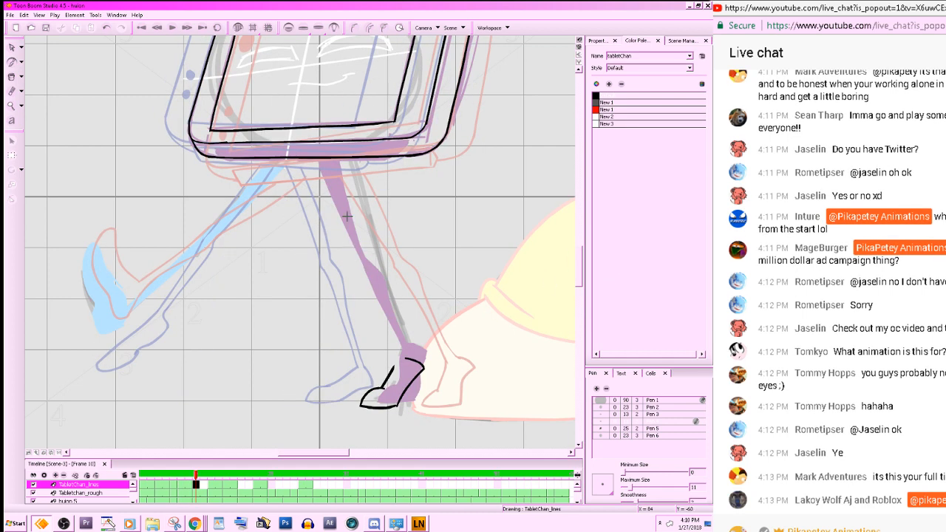
key(.)
key(.)
key(.)
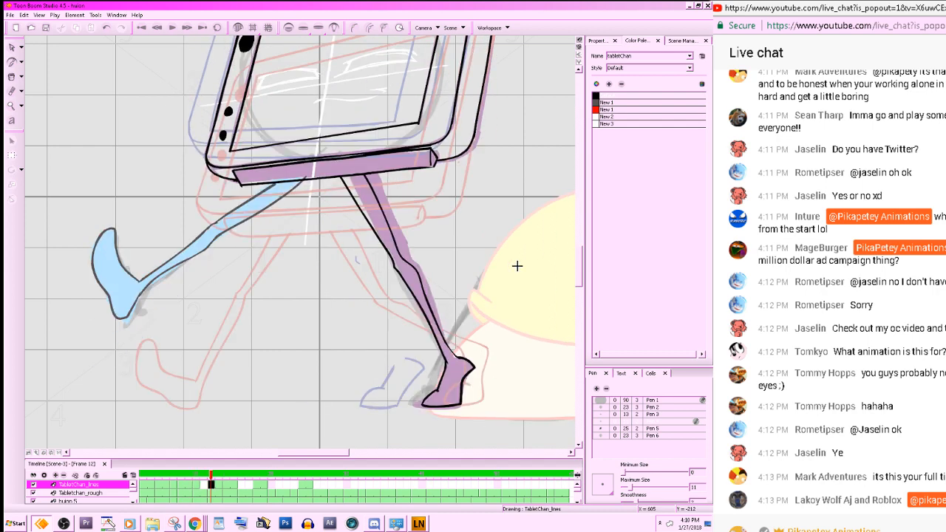
click(12, 47)
drag(250, 349, 509, 448)
drag(424, 359, 418, 362)
click(410, 383)
click(429, 349)
key(space)
drag(502, 332, 500, 350)
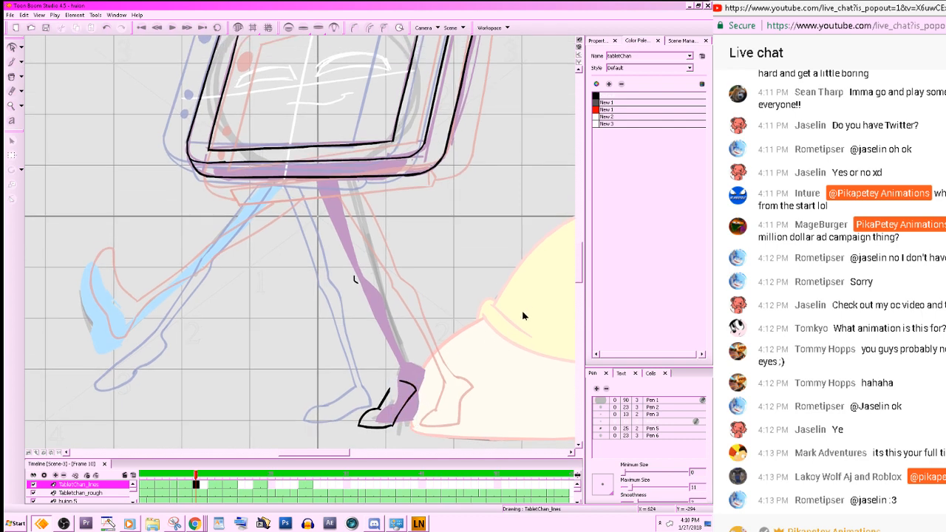
- Ink the front and back lines of the purple leg from knee to ankle on frame 10, comparing with frames 8 and 12
key(alt+b)
key(g)
key(f)
drag(355, 278, 387, 384)
key(g)
key(f)
mouse_move(361, 275)
mouse_down()
mouse_move(377, 289)
mouse_move(399, 378)
mouse_up()
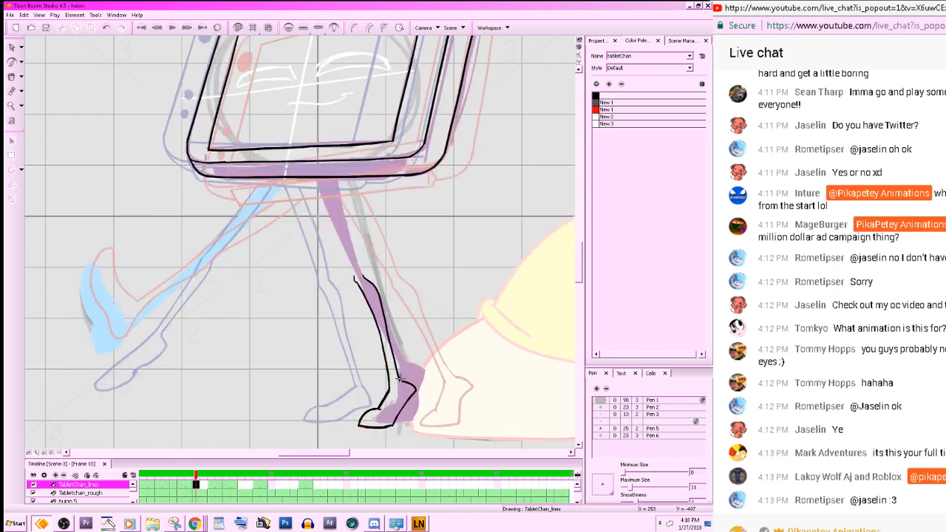
key(g)
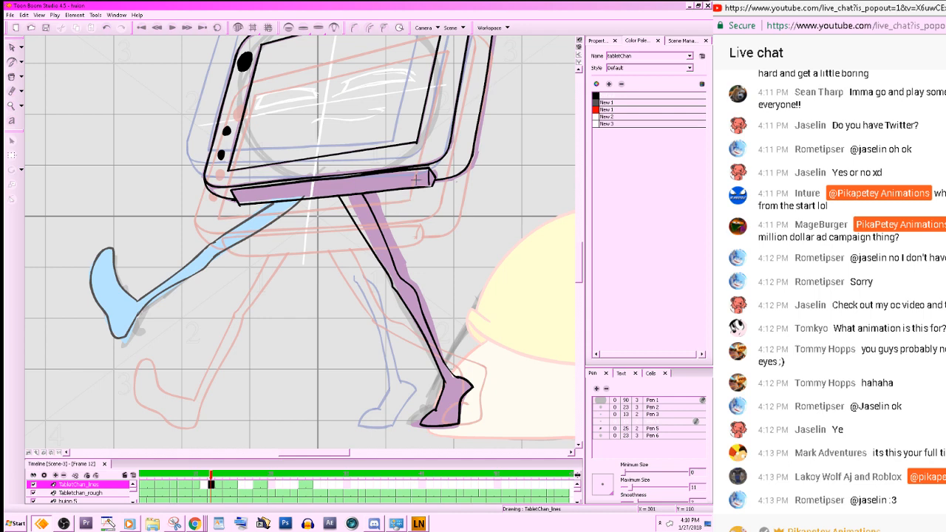
key(f)
key(g)
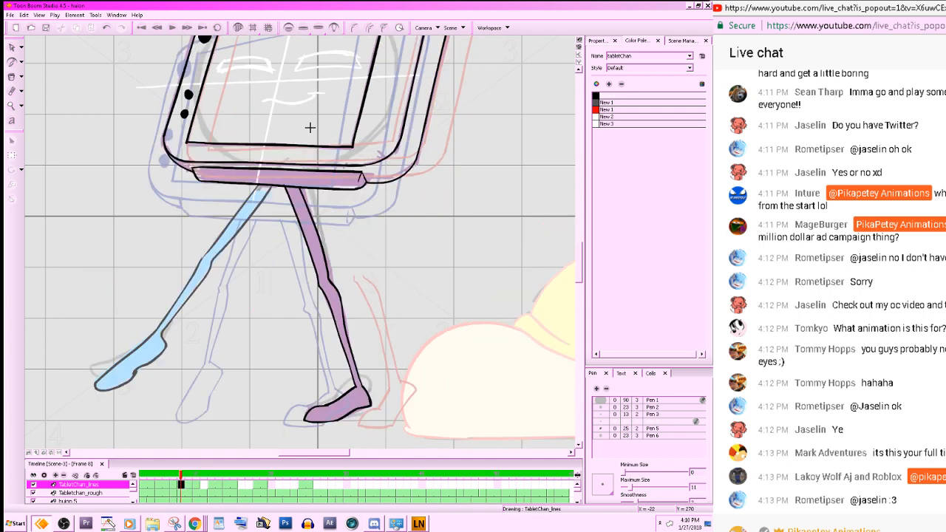
key(f)
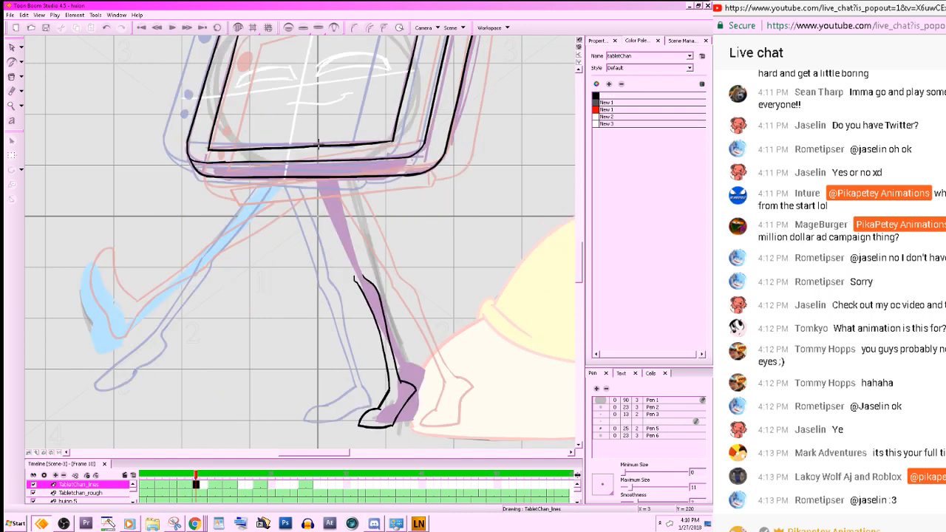
- Select the dark grey New 1 colour and turn off onion skinning and the light table to show only the tablet's line drawing
drag(486, 277, 505, 416)
key(f)
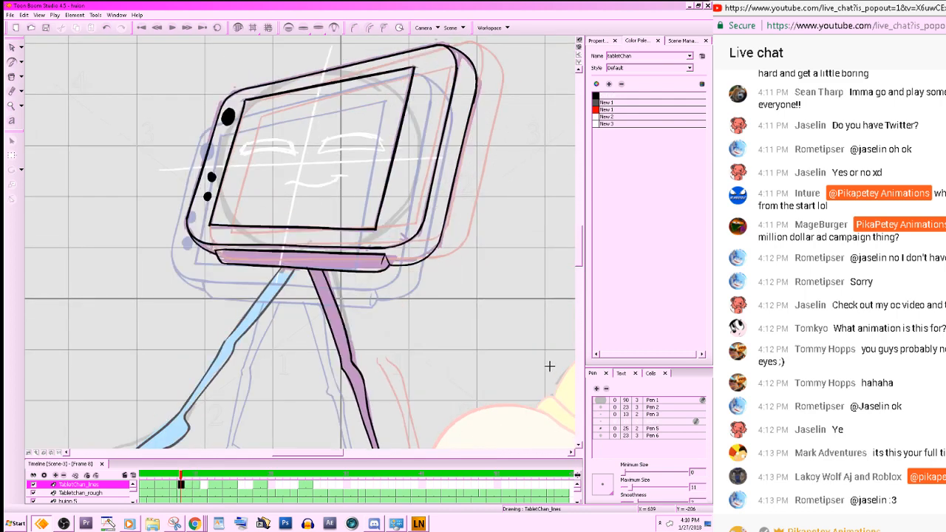
key(g)
click(598, 103)
click(289, 28)
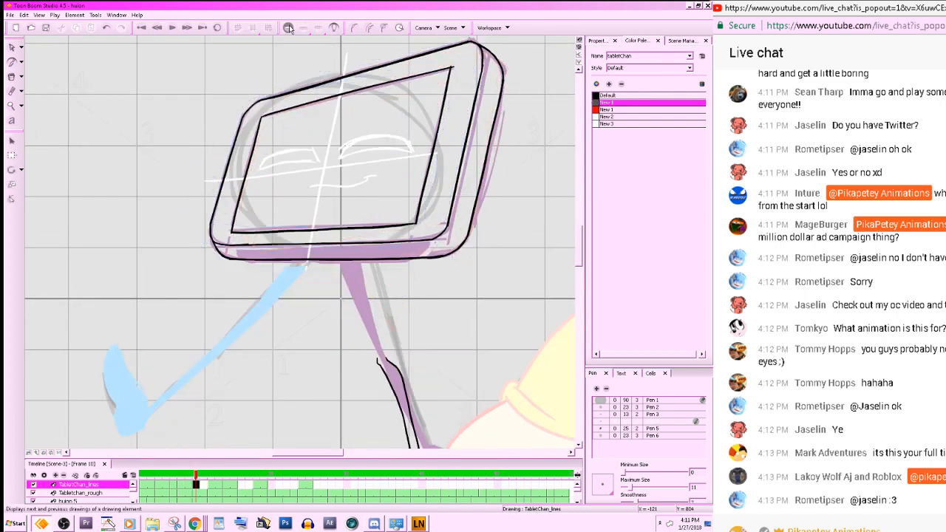
click(334, 28)
click(334, 28)
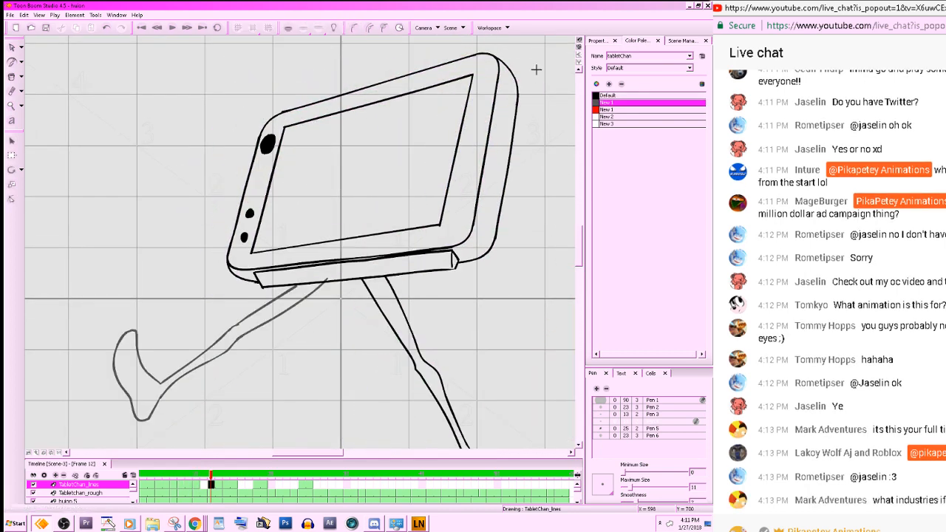
key(l)
key(f)
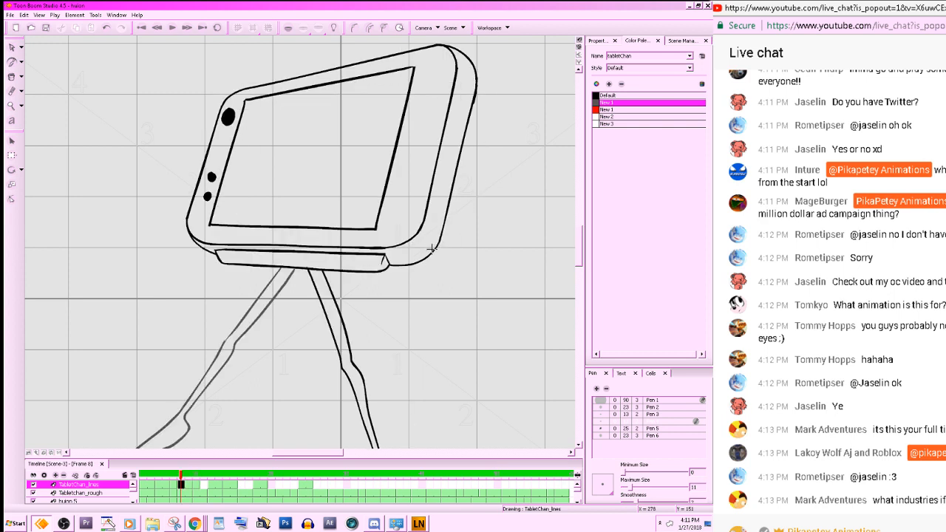
- Try a short grey line across the bottom thickness near the tablet's lower-right corner on frame 10
key(g)
key(ctrl+z)
drag(424, 247, 429, 254)
key(period)
key(period)
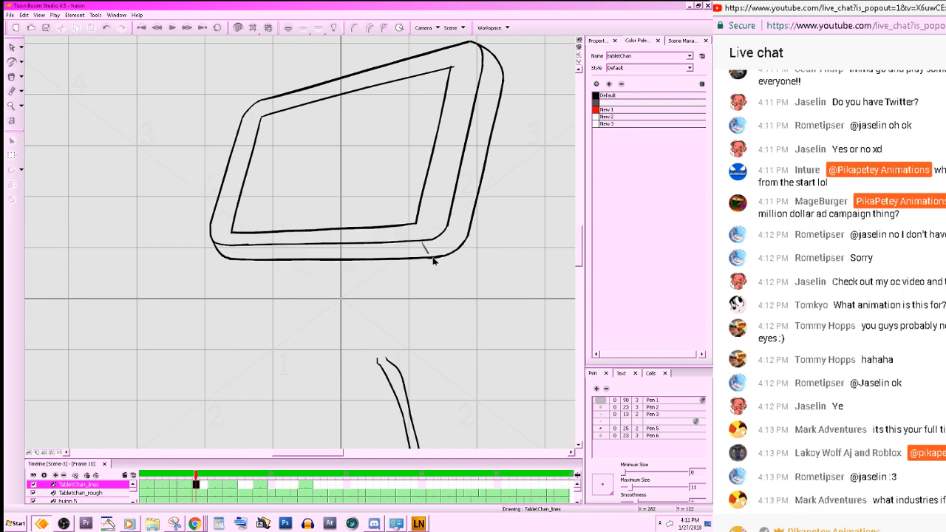
key(ctrl+z)
key(ctrl+y)
- Redraw the short grey corner line on frame 10 in a rotated view, toggling strokes off and on to judge them
mouse_move(471, 342)
mouse_down()
mouse_move(505, 296)
mouse_move(496, 368)
mouse_move(519, 367)
mouse_up()
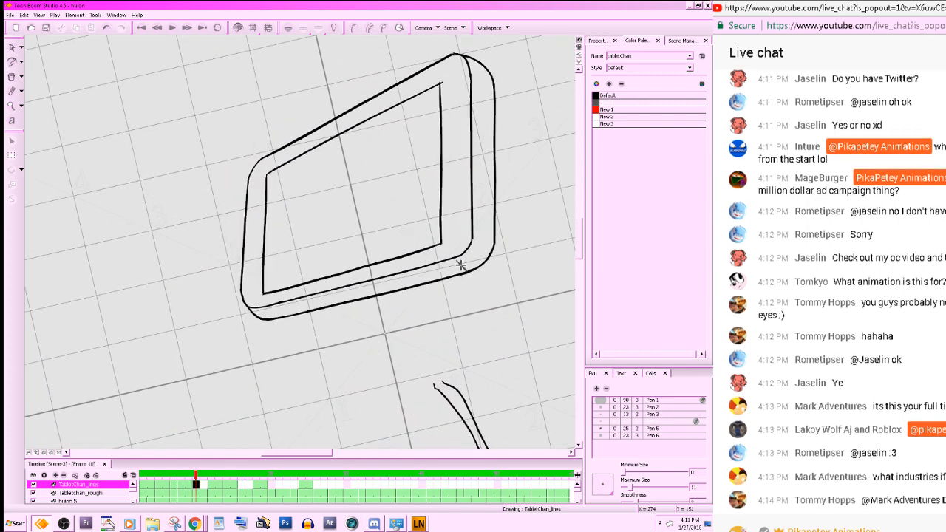
drag(460, 265, 465, 273)
key(ctrl+z)
key(ctrl+y)
key(ctrl+z)
key(ctrl+y)
key(ctrl+z)
key(ctrl+y)
key(ctrl+z)
key(ctrl+y)
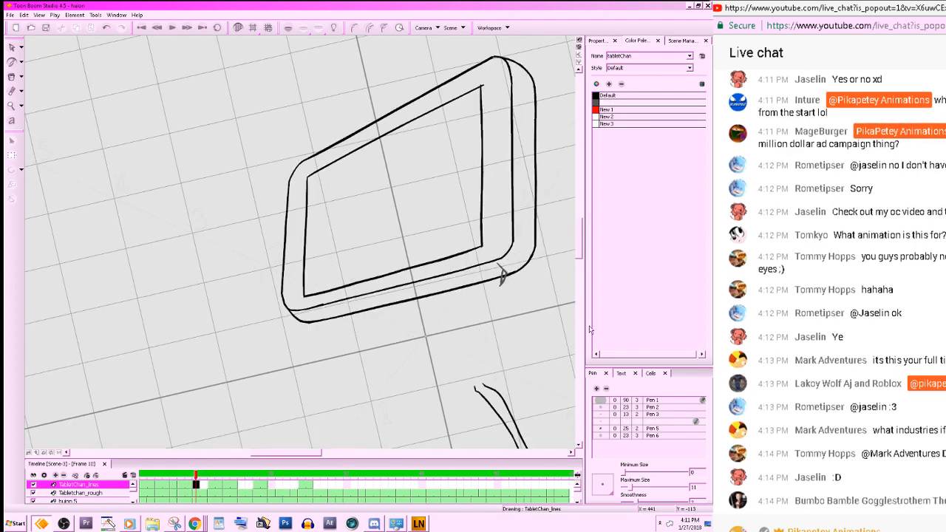
key(ctrl+z)
mouse_move(504, 274)
mouse_down()
mouse_move(486, 290)
mouse_move(386, 309)
mouse_move(561, 296)
mouse_move(573, 199)
mouse_move(474, 337)
mouse_move(519, 274)
mouse_up()
- Ink the long lower line of the bar beneath the tablet's bottom edge on frame 10, undoing and redrawing it once
key(comma)
key(comma)
key(period)
key(period)
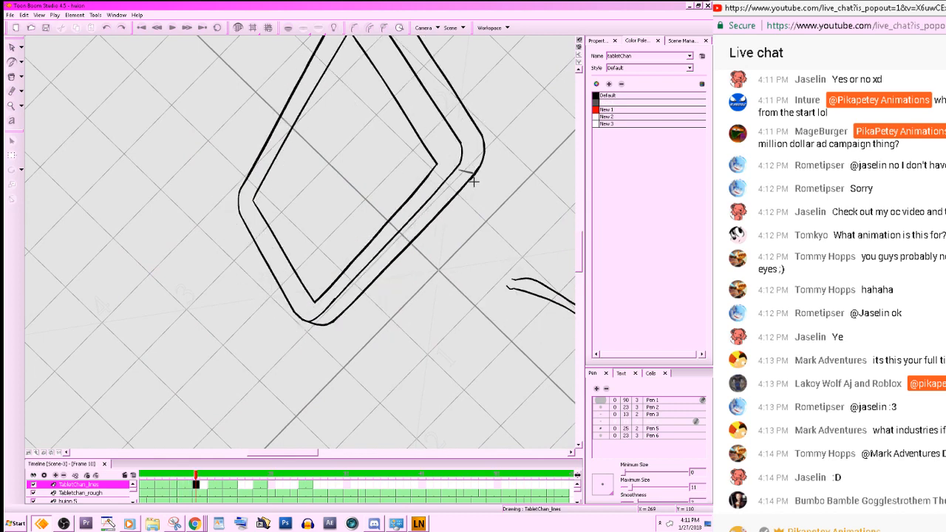
drag(473, 180, 345, 321)
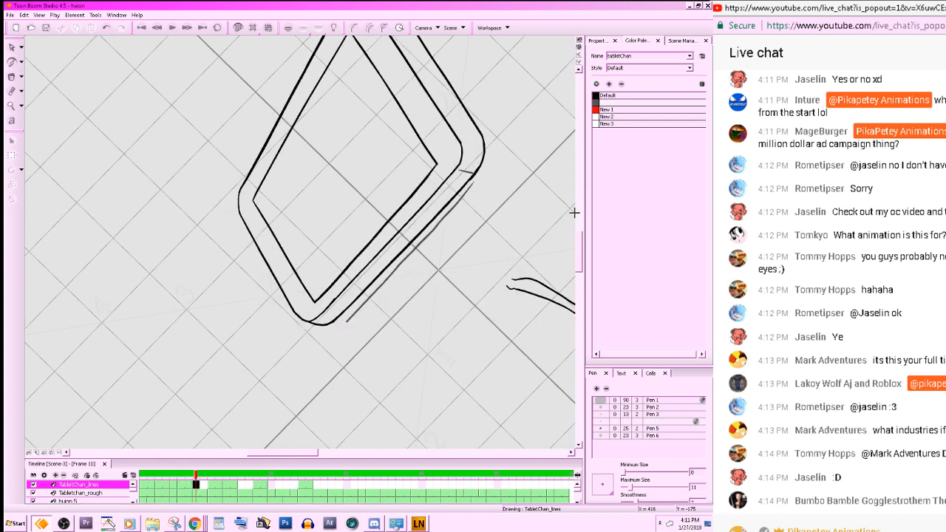
key(comma)
key(comma)
key(period)
key(period)
key(ctrl+z)
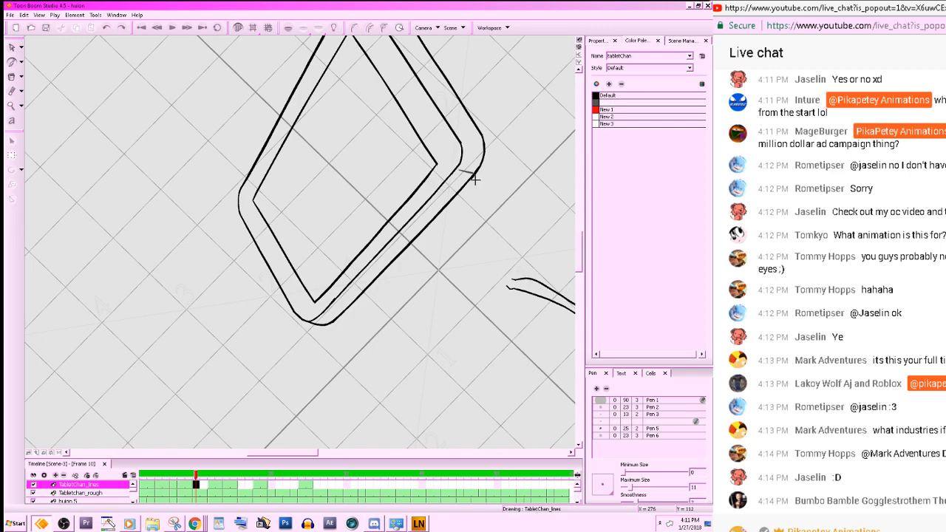
drag(475, 180, 346, 321)
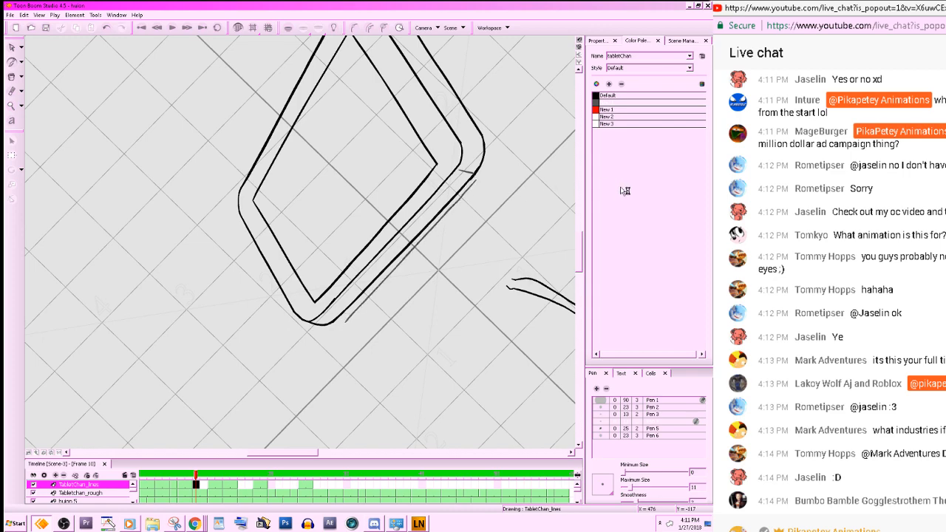
- Compare the bar line on frame 10 with the bars on frames 8 and 12 in an unrotated view
key(period)
key(period)
key(comma)
key(comma)
drag(558, 278, 400, 396)
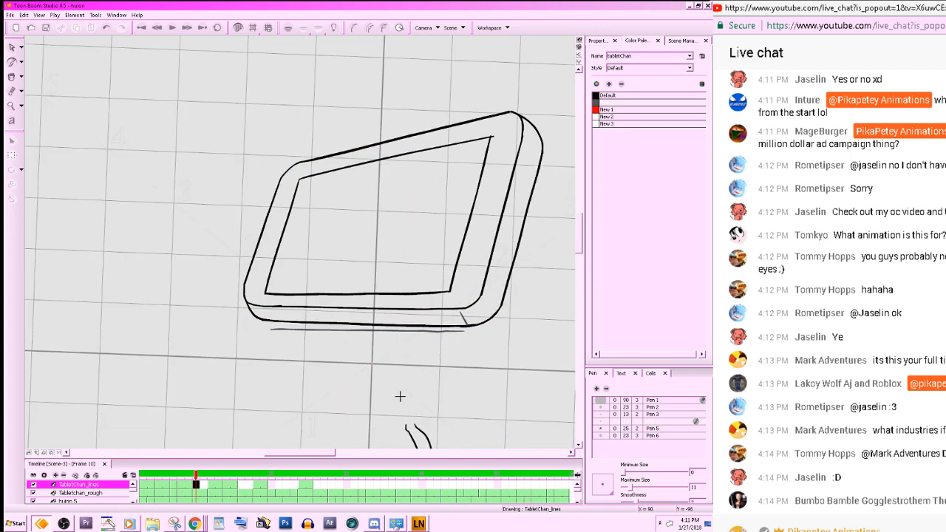
click(52, 454)
key(period)
key(period)
key(comma)
key(comma)
key(comma)
key(comma)
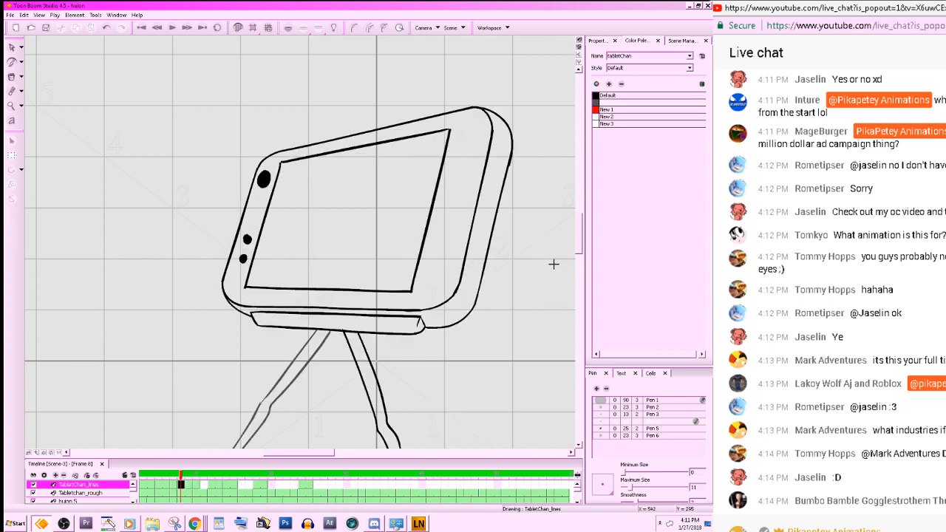
key(period)
key(period)
- Tilt the bar line beneath the tablet on frame 10 so its right end sits lower, checking against frame 12
click(12, 46)
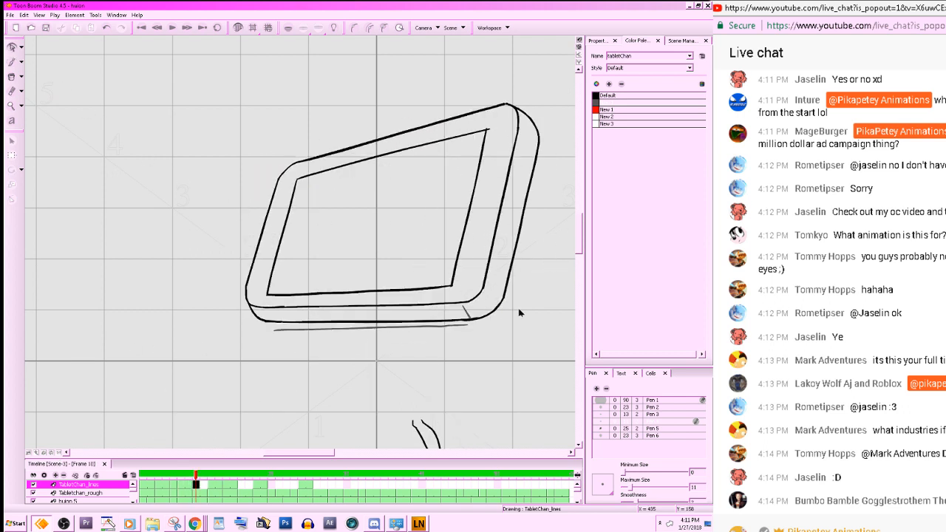
click(464, 329)
drag(465, 329, 469, 335)
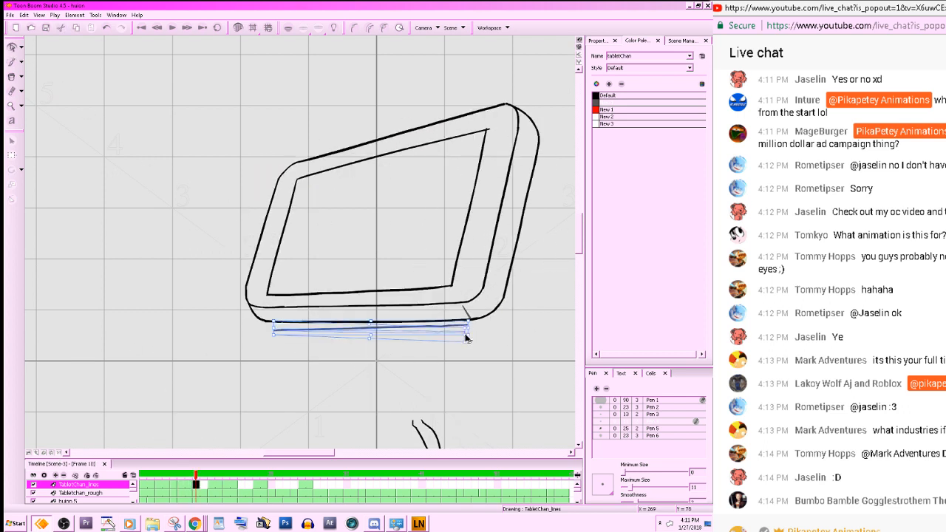
click(543, 298)
key(period)
key(comma)
key(period)
key(period)
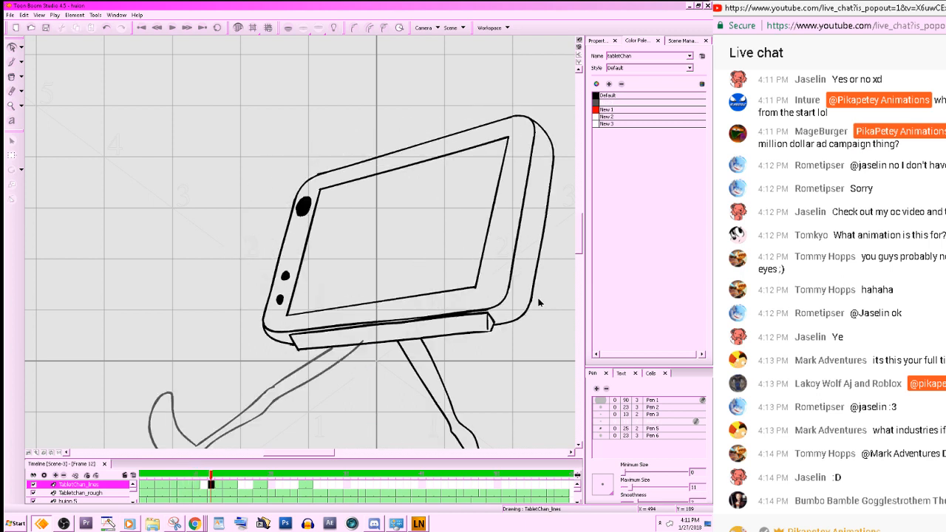
- Draw the short inner edge at the right end of the bar on frame 10, comparing it with frame 12
key(comma)
key(comma)
mouse_move(436, 360)
mouse_down()
mouse_move(415, 330)
mouse_move(375, 326)
mouse_up()
click(366, 354)
key(period)
key(period)
key(comma)
key(comma)
key(alt+b)
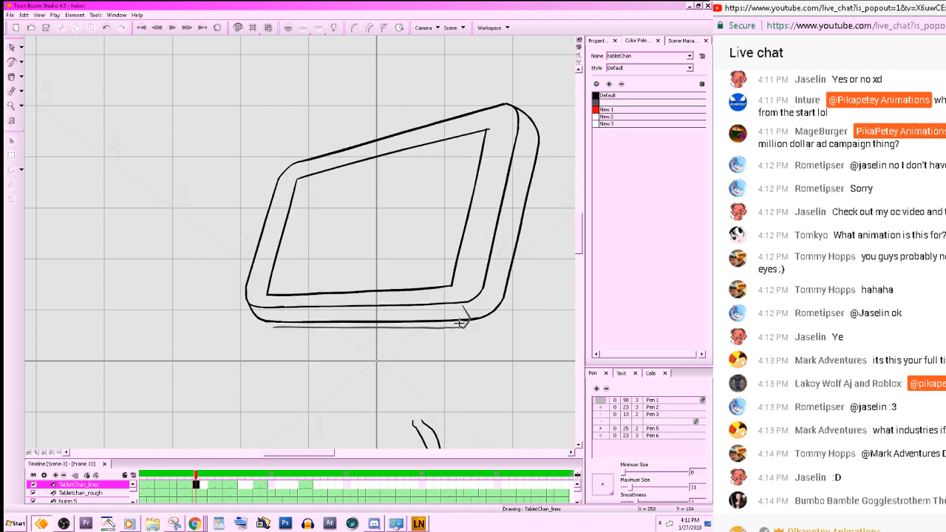
drag(460, 312, 464, 326)
key(period)
key(period)
key(comma)
key(comma)
- Draw the short left end edge of the bar beneath the tablet on frame 10, working in a rotated view
drag(272, 328, 268, 312)
key(ctrl+z)
key(g)
key(f)
drag(492, 370, 540, 393)
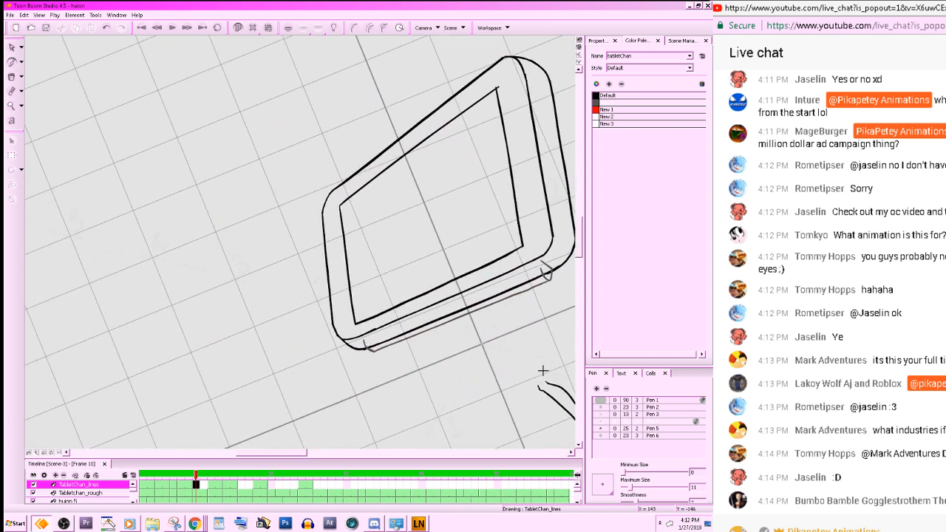
- Draw the long upper line of the bar on frame 10, joining its right and left ends
key(g)
key(f)
drag(538, 262, 363, 338)
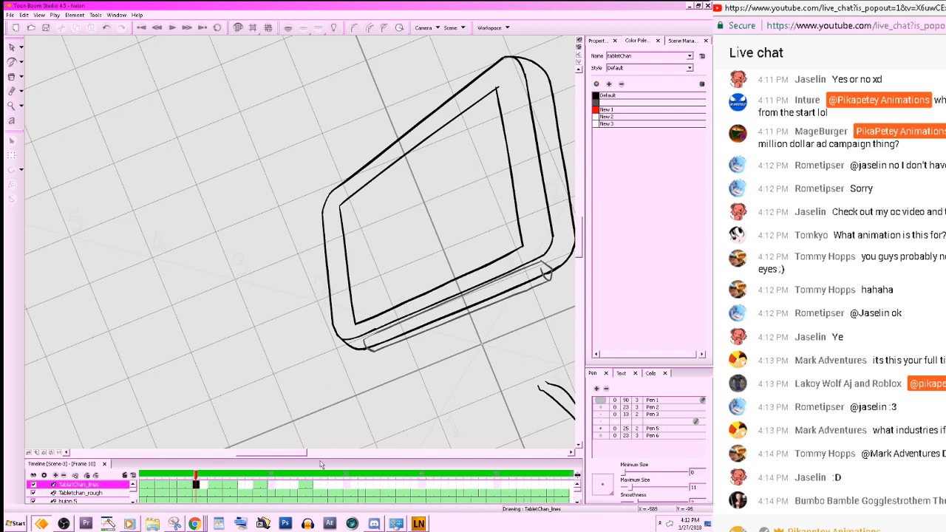
- Flip between frames 10 and 12 to examine how the bar beneath the tablet moves
key(g)
key(f)
key(f)
key(g)
key(g)
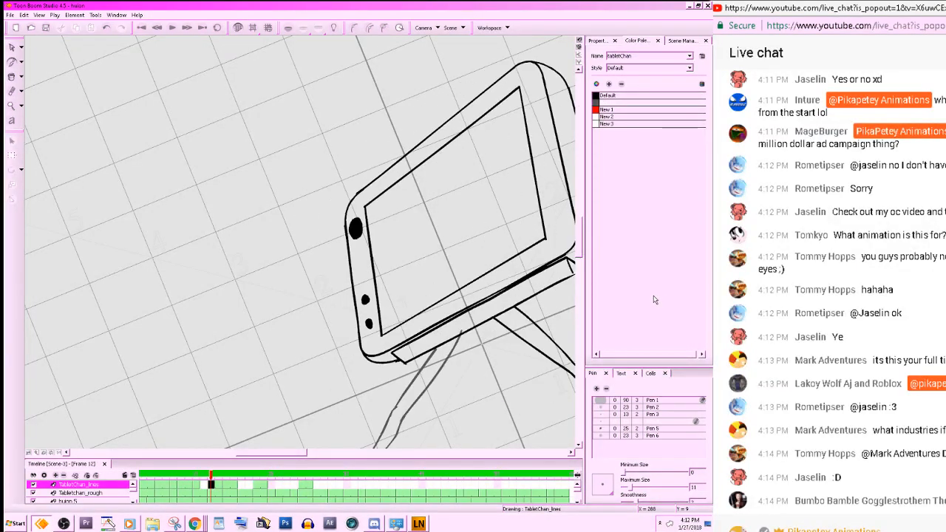
key(f)
key(f)
key(g)
key(g)
key(f)
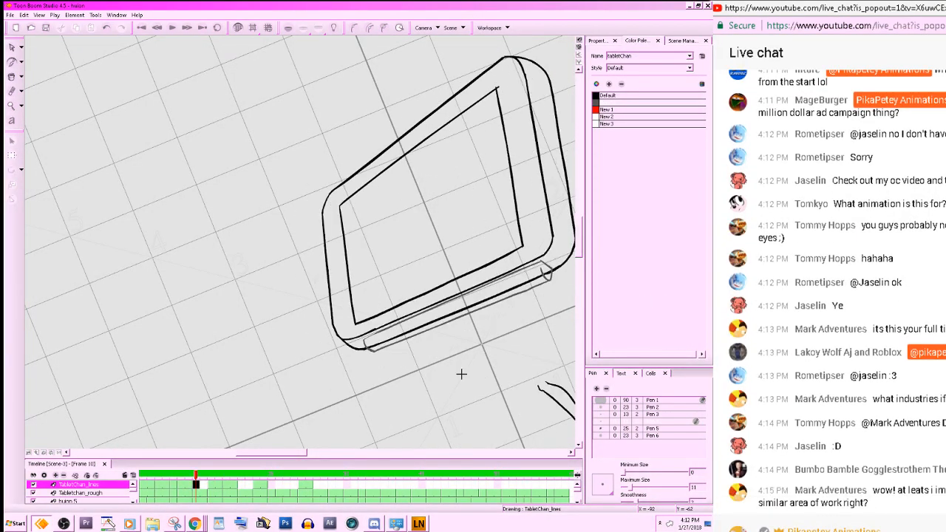
key(g)
- Save the project and delete the tablet's lower outline segment that crosses the bar on frame 10
key(ctrl+s)
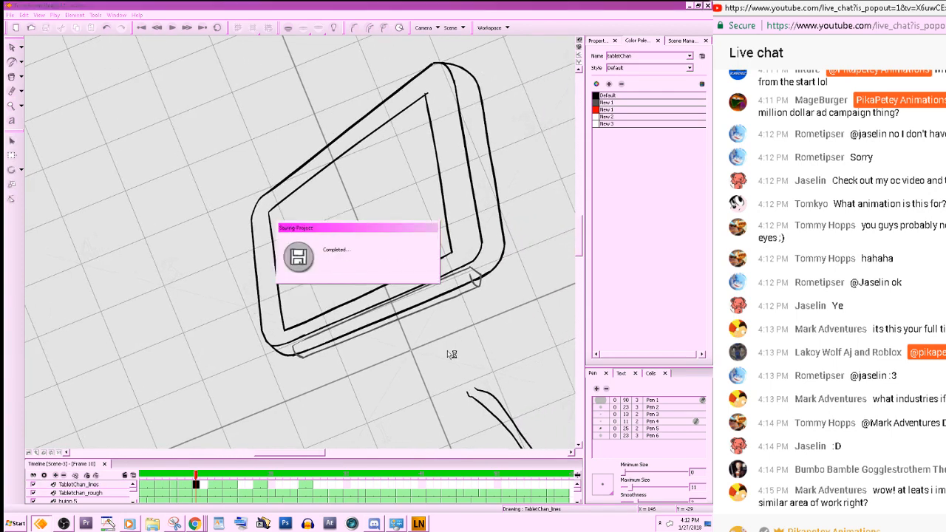
drag(478, 343, 461, 336)
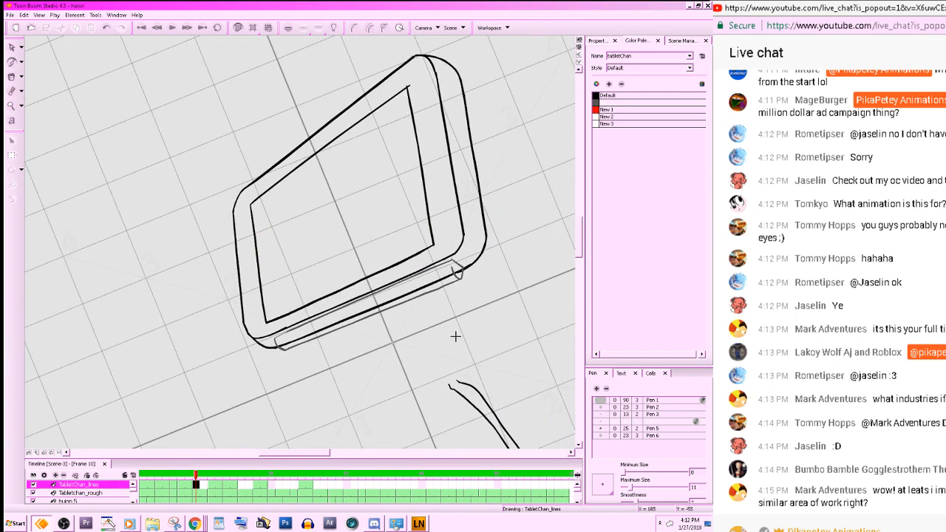
click(11, 47)
drag(45, 63, 541, 410)
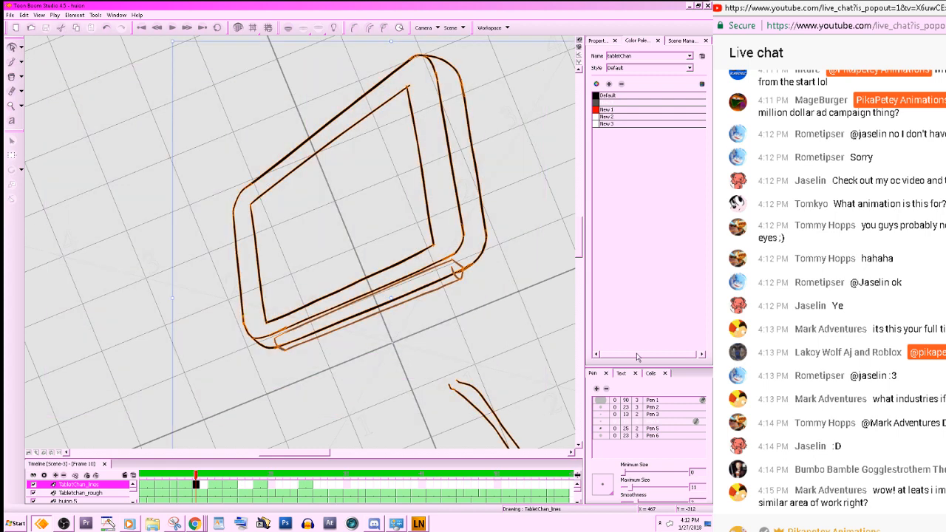
click(447, 278)
key(Delete)
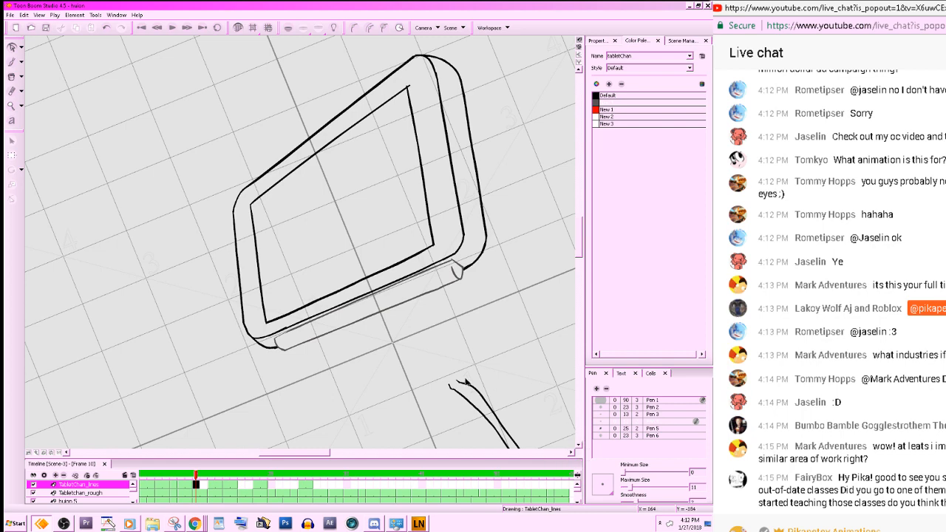
- Show the rough sketch beneath the frame 10 lines in an unrotated view and save the project
click(334, 28)
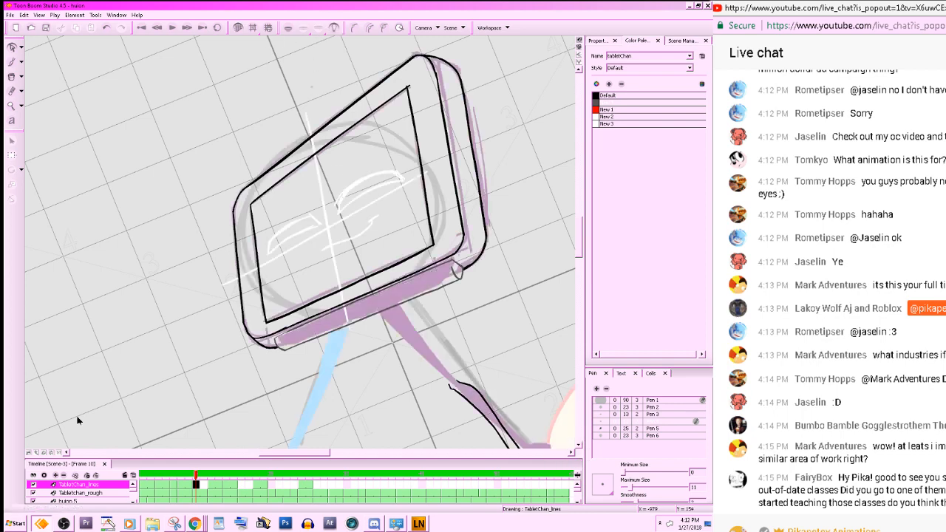
click(50, 454)
key(ctrl+s)
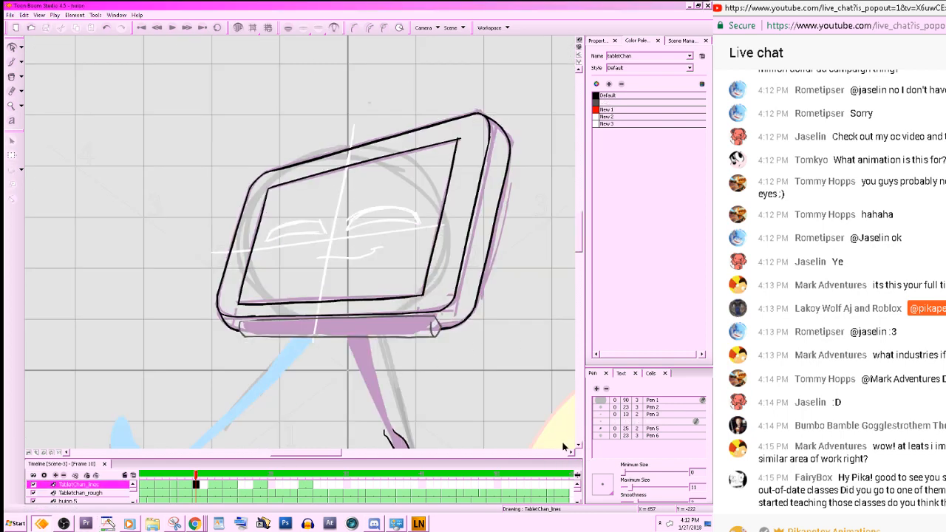
drag(474, 339, 555, 258)
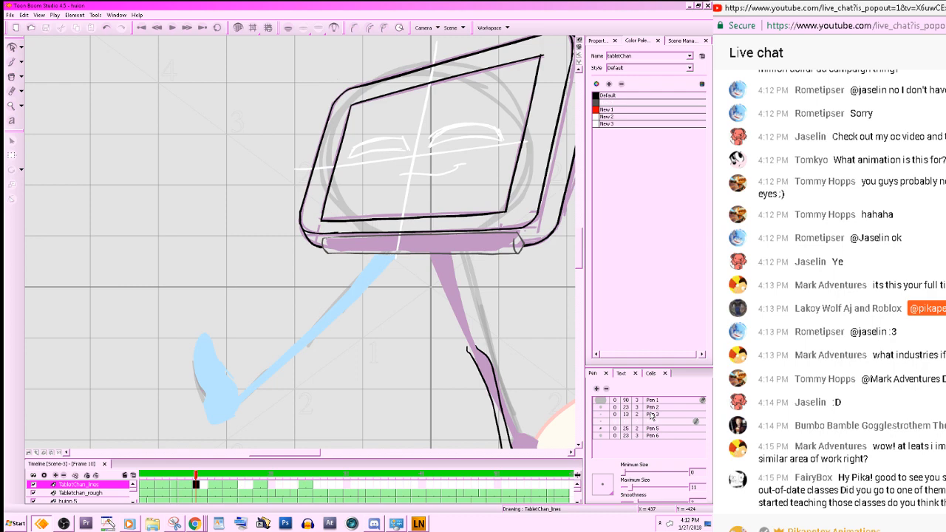
- Select the black Default colour and turn on onion skinning while keeping the rough sketch visible
click(602, 95)
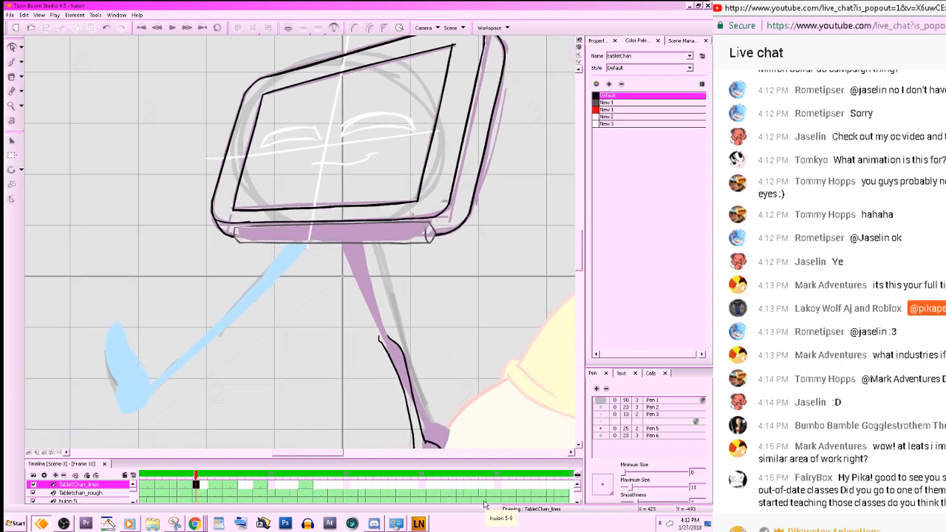
click(336, 28)
click(290, 28)
click(334, 27)
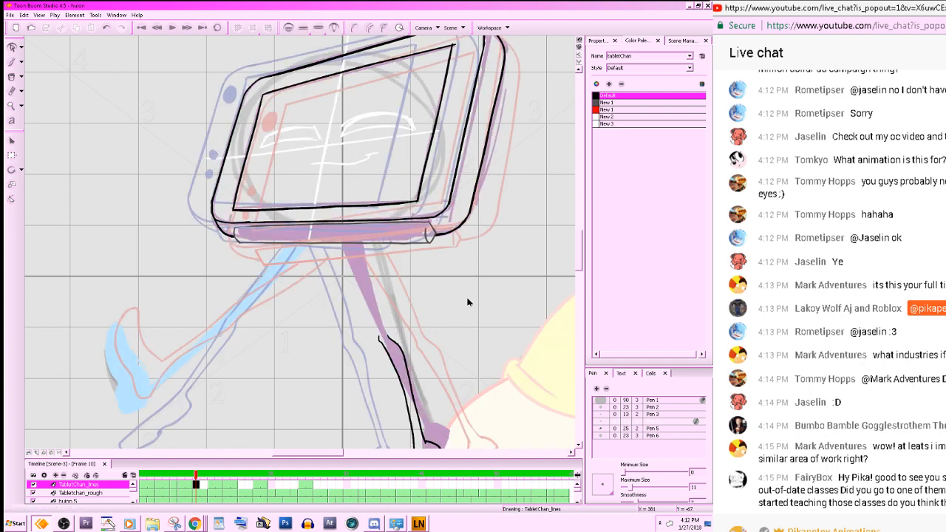
- Ink both sides of the purple leg's upper part on frame 10, from the bar down to the knee
key(alt+b)
mouse_move(336, 244)
mouse_down()
mouse_move(379, 338)
mouse_move(338, 241)
mouse_move(380, 339)
mouse_up()
key(ctrl+z)
key(ctrl+z)
key(f)
key(g)
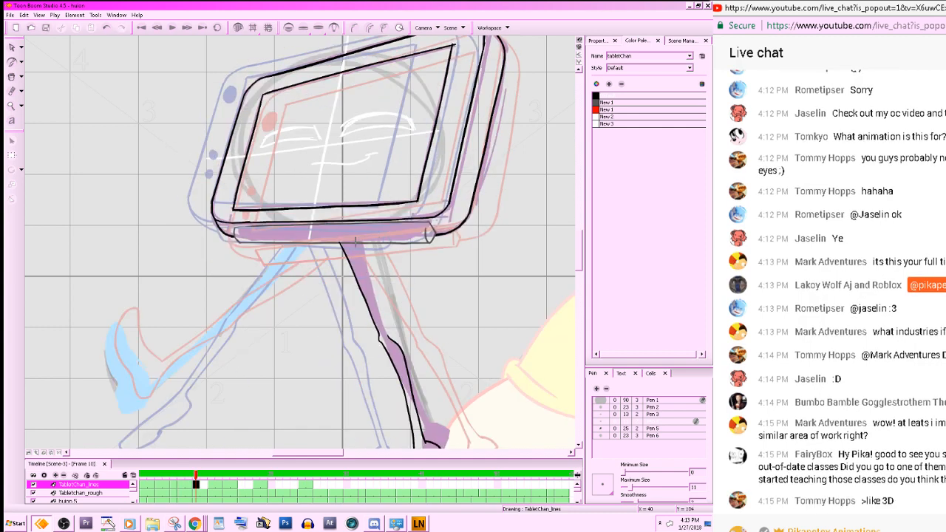
drag(358, 242, 387, 340)
key(ctrl+z)
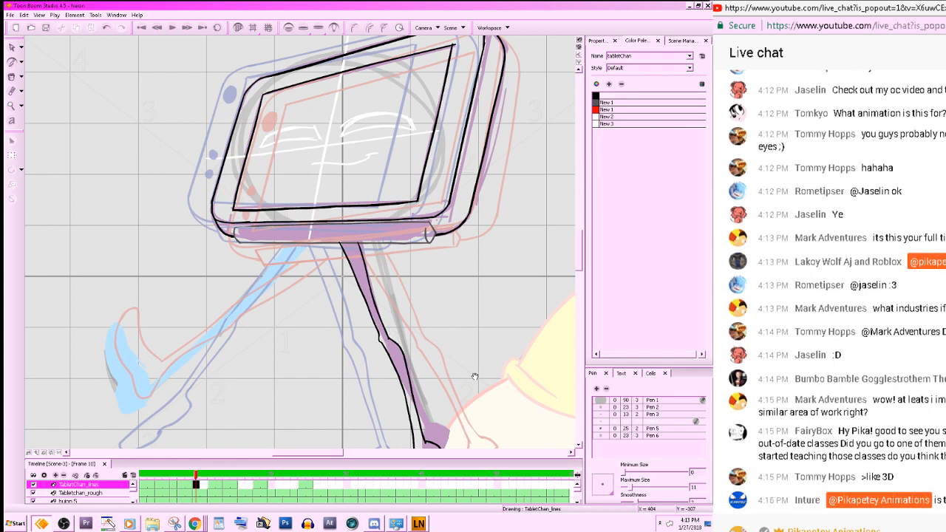
drag(475, 377, 537, 358)
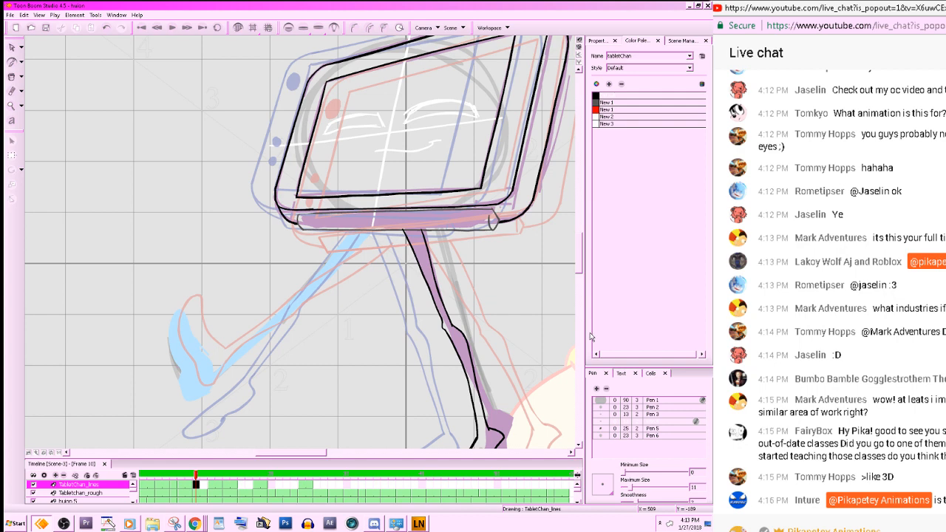
- Check the purple leg against the neighbouring frames, select the dark grey New 1 colour and save the project
key(f)
key(f)
key(g)
key(g)
drag(457, 373, 525, 370)
click(600, 105)
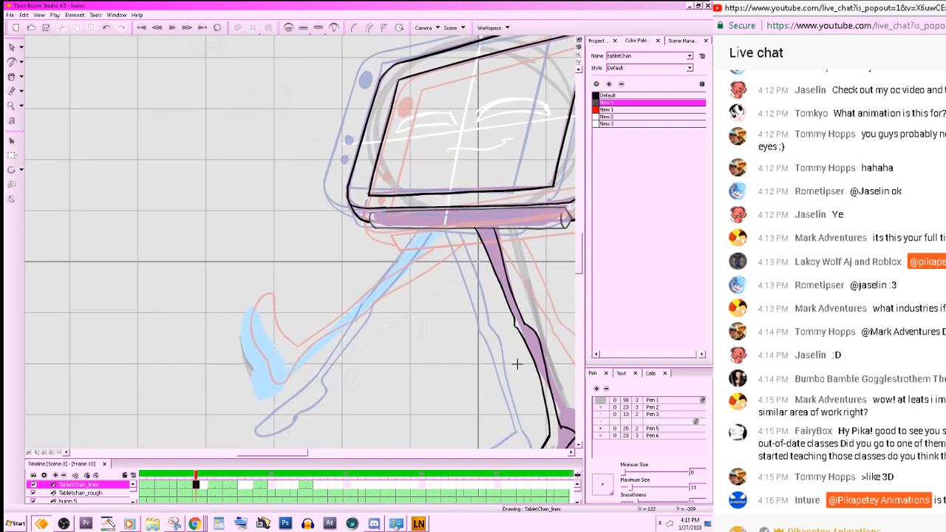
key(ctrl+s)
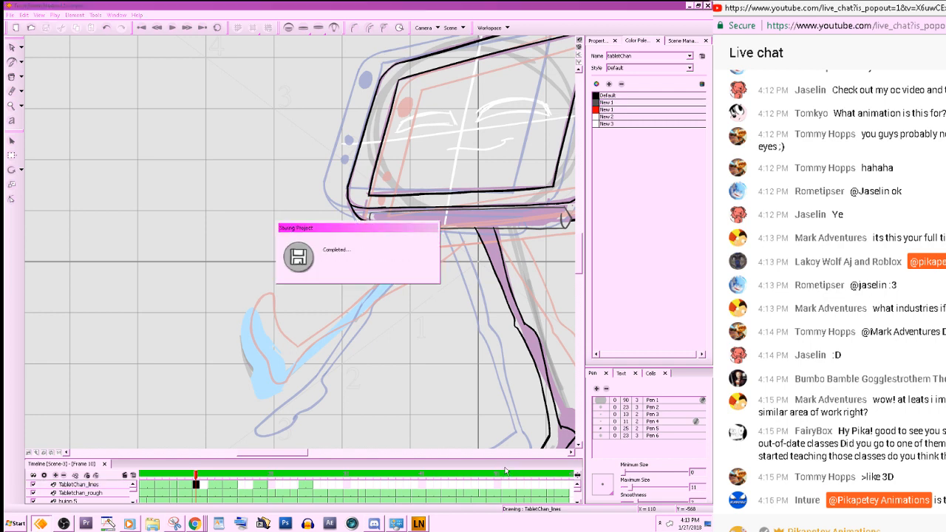
- Flip between frame 10 and its neighbours to examine the position of the blue leg
key(g)
key(f)
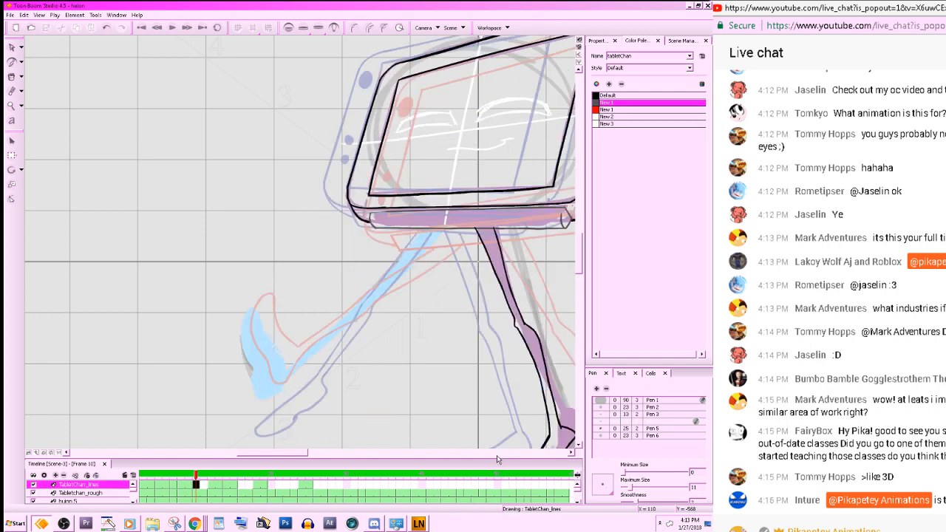
key(g)
key(f)
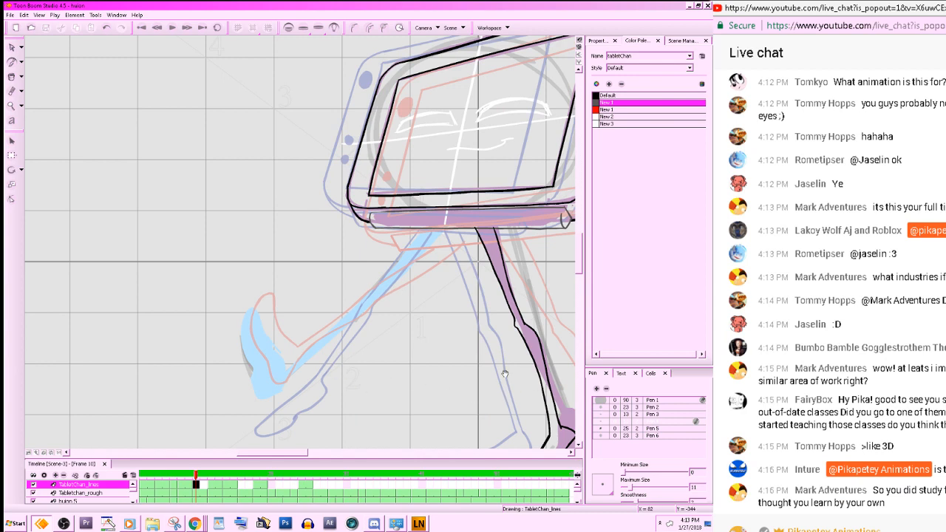
mouse_move(490, 387)
mouse_down()
mouse_move(530, 382)
mouse_move(537, 393)
mouse_up()
key(g)
key(f)
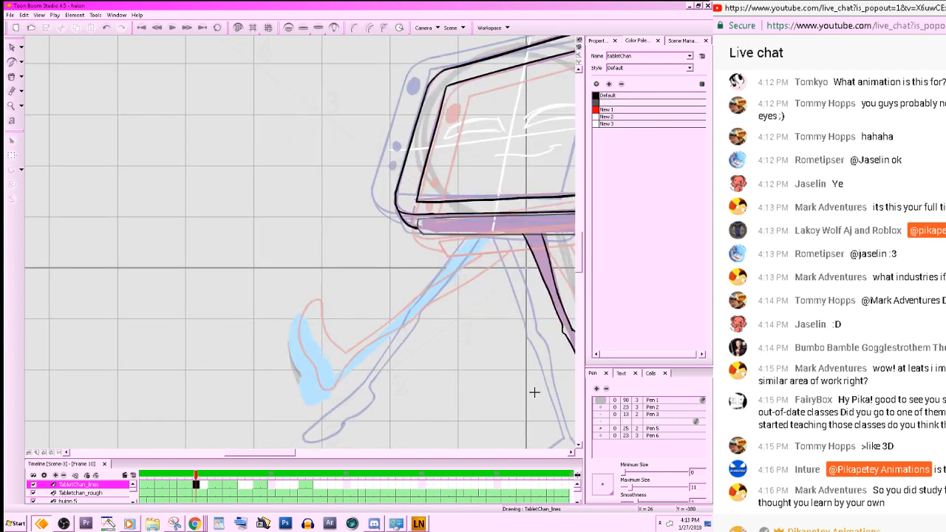
key(g)
key(f)
key(f)
key(g)
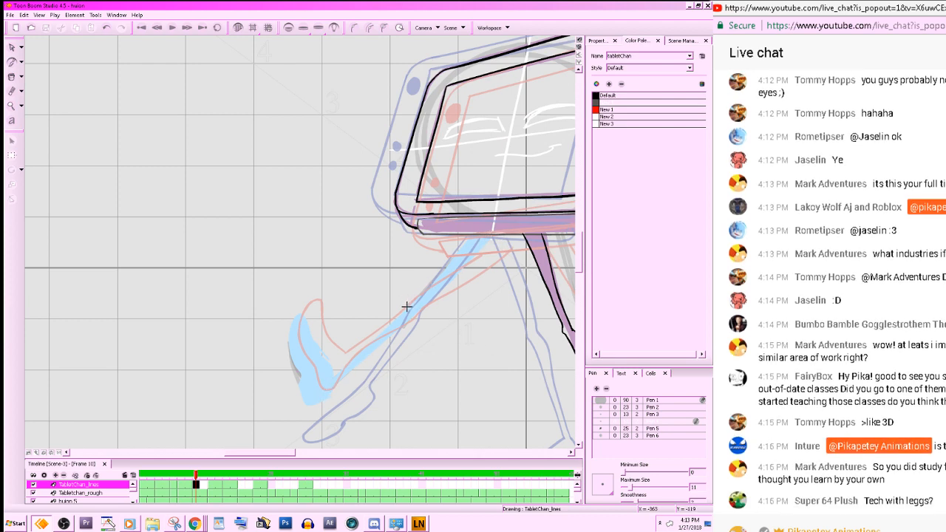
- Ink the upper edge of the blue leg's thigh in grey on frame 10, redrawing the stroke between bar and knee
drag(406, 306, 420, 297)
key(ctrl+z)
mouse_move(411, 301)
mouse_down()
mouse_move(407, 308)
mouse_move(494, 229)
mouse_up()
key(ctrl+z)
key(ctrl+z)
mouse_move(411, 302)
mouse_down()
mouse_move(478, 233)
mouse_move(417, 298)
mouse_up()
key(ctrl+z)
drag(500, 235, 433, 299)
key(ctrl+z)
mouse_move(485, 238)
mouse_down()
mouse_move(393, 339)
mouse_move(334, 383)
mouse_up()
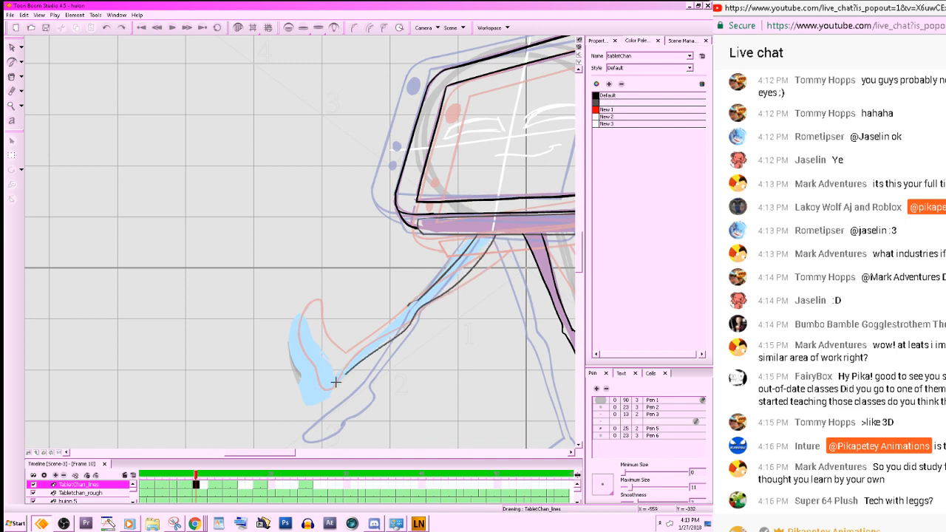
key(f)
key(g)
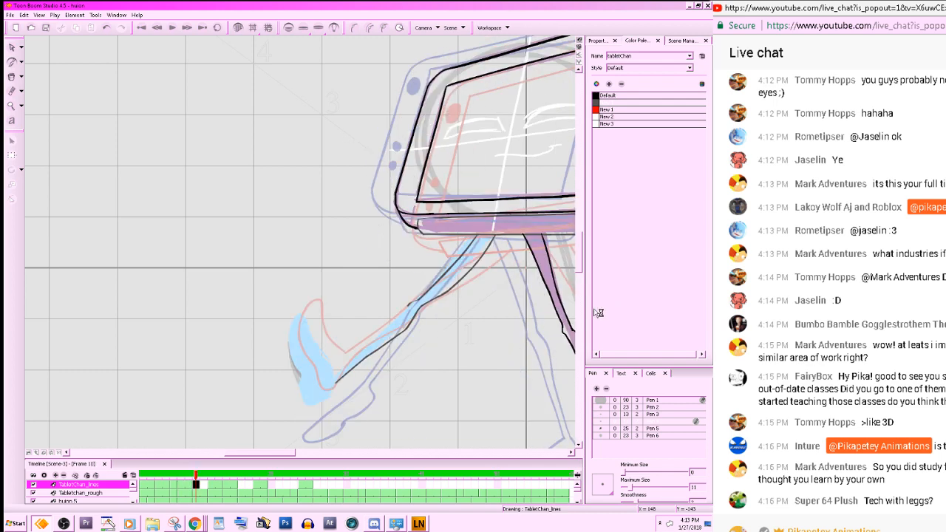
key(ctrl+z)
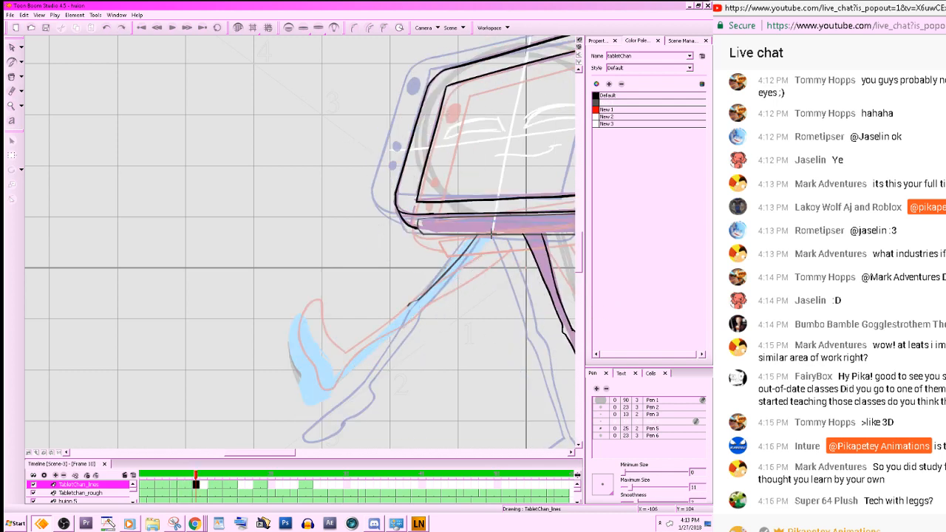
- Ink the blue leg's lower edge from bar to ankle on frame 10, erasing and redrawing the part below the knee
mouse_move(491, 234)
mouse_down()
mouse_move(446, 292)
mouse_move(330, 383)
mouse_up()
key(alt+e)
mouse_move(409, 323)
mouse_down()
mouse_move(323, 391)
mouse_move(340, 363)
mouse_up()
key(alt+b)
drag(411, 317, 331, 382)
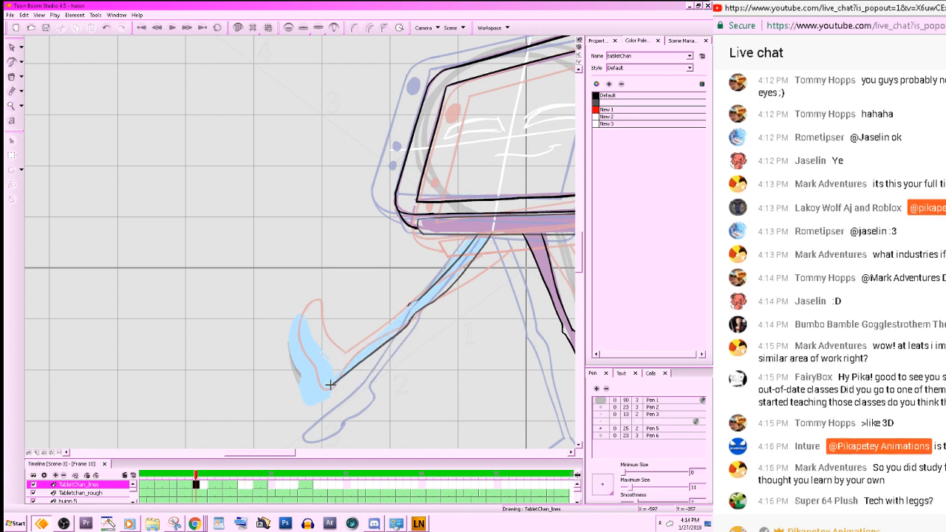
- Ink the upper edge of the blue leg's calf on frame 10 and erase the excess line at the ankle
mouse_move(406, 311)
mouse_down()
mouse_move(327, 380)
mouse_move(337, 372)
mouse_move(342, 406)
mouse_up()
key(alt+e)
mouse_move(473, 334)
mouse_down()
mouse_move(529, 333)
mouse_move(509, 363)
mouse_up()
key(alt+b)
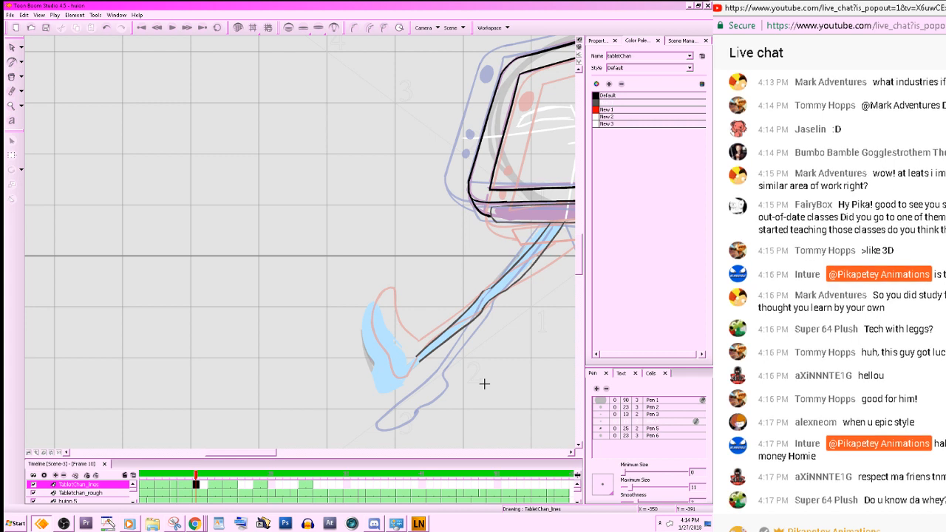
key(period)
key(period)
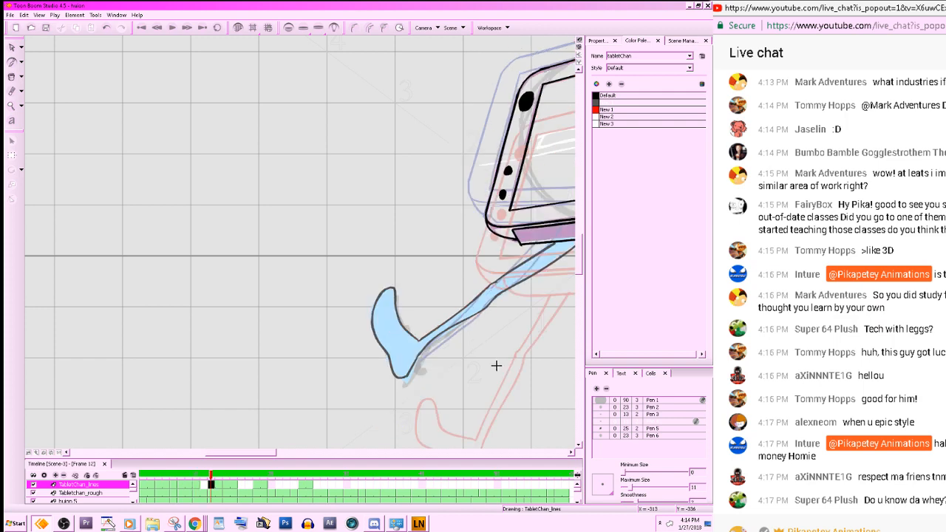
key(comma)
key(comma)
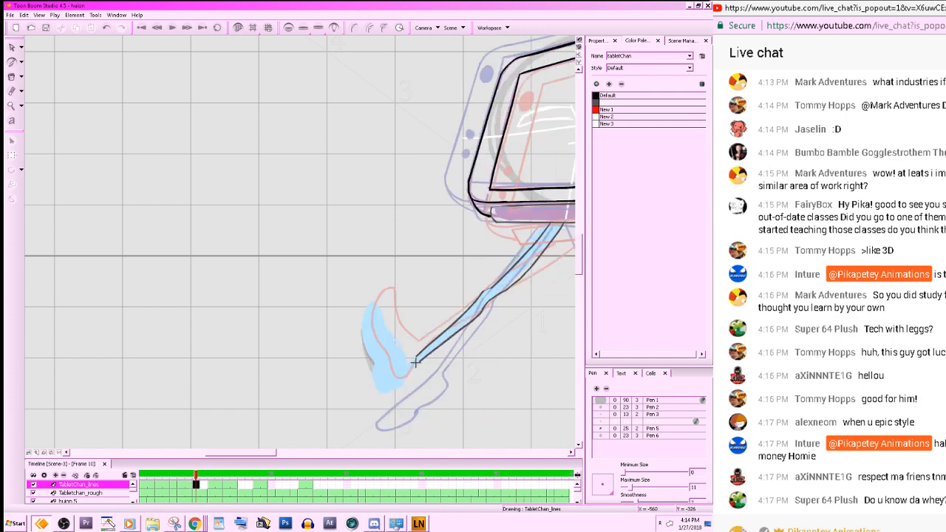
mouse_move(415, 355)
mouse_down()
mouse_move(362, 300)
mouse_move(360, 332)
mouse_move(375, 377)
mouse_up()
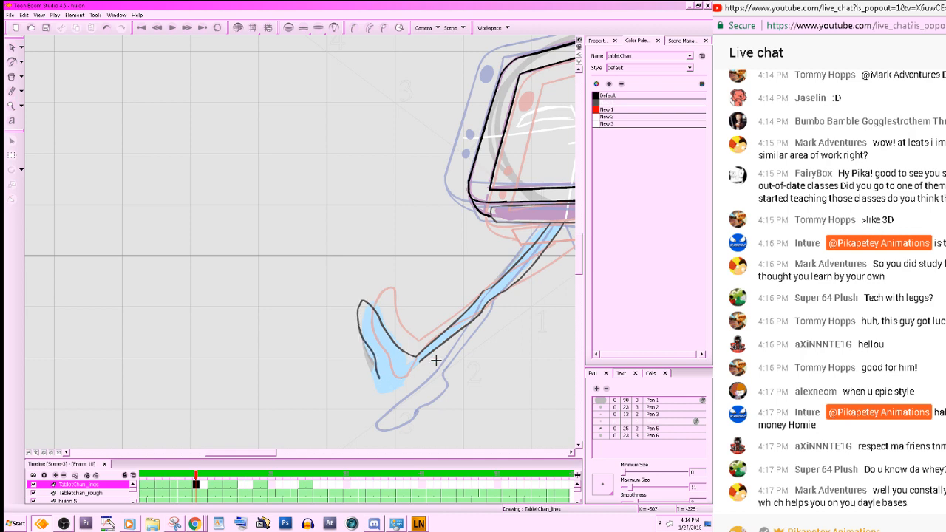
key(period)
key(period)
key(comma)
key(comma)
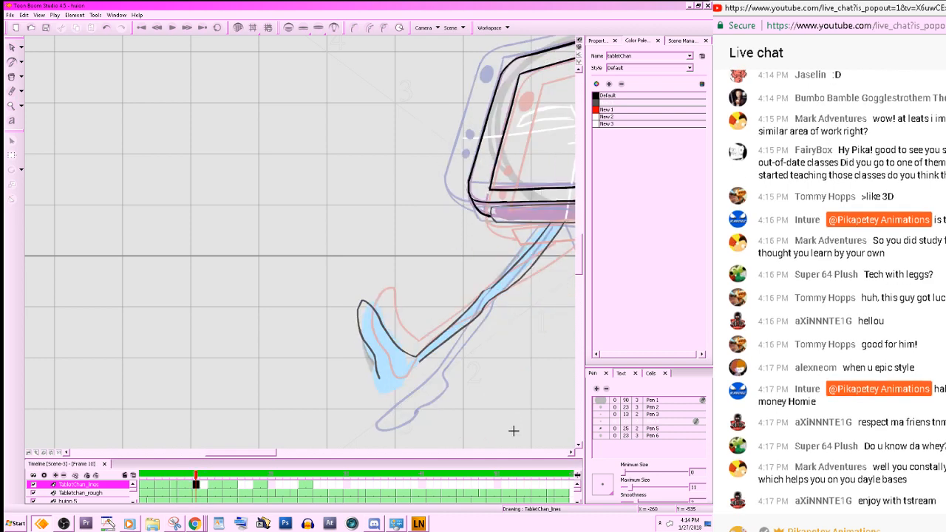
key(ctrl+z)
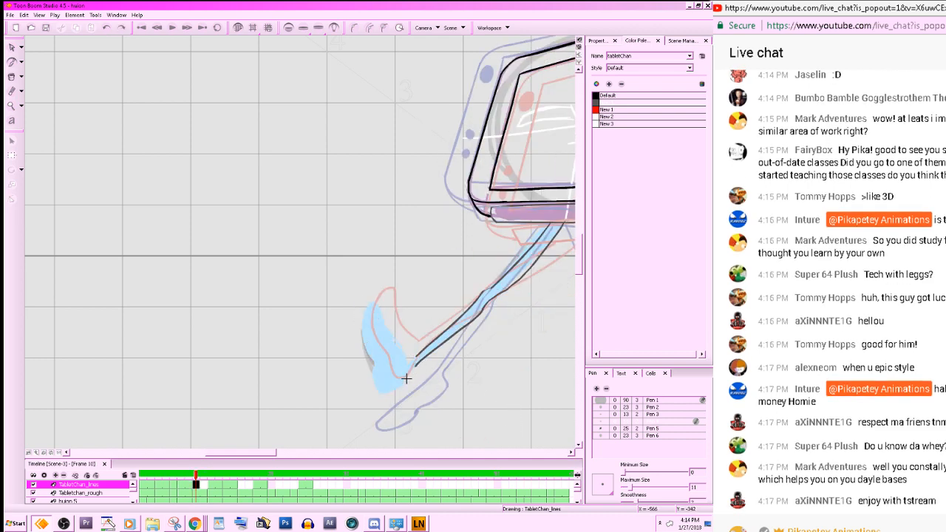
- Ink the lower outline of the blue foot around the heel to the ankle on frame 10, redrawing it once
mouse_move(417, 357)
mouse_down()
mouse_move(392, 384)
mouse_move(374, 370)
mouse_move(379, 360)
mouse_up()
key(period)
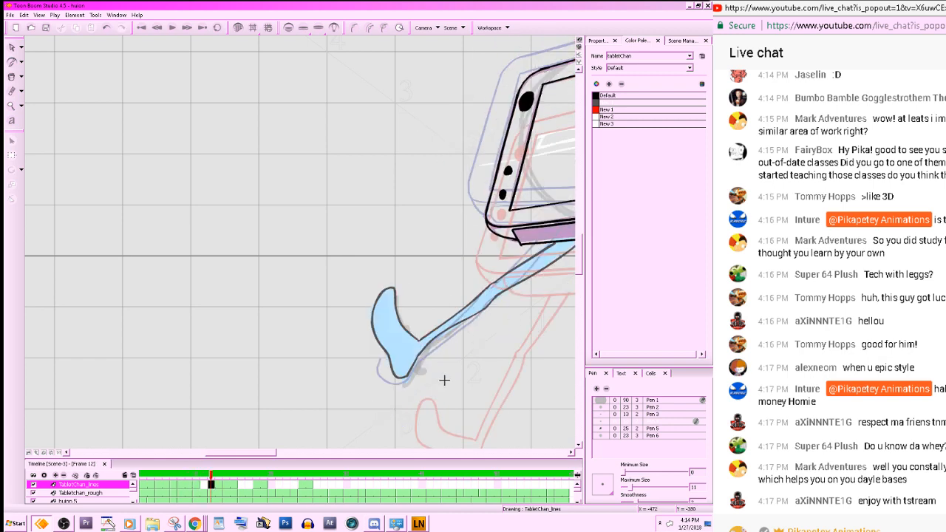
key(comma)
key(ctrl+z)
mouse_move(376, 357)
mouse_down()
mouse_move(377, 374)
mouse_move(392, 385)
mouse_move(419, 361)
mouse_up()
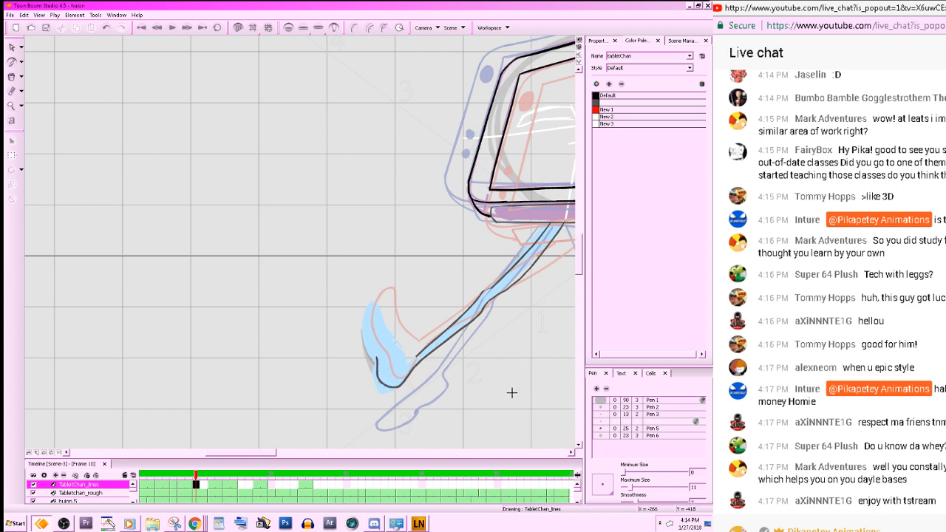
- Erase the blue foot's lower outline around the heel on frame 10, using frame 12's foot for comparison
key(.)
mouse_move(535, 362)
mouse_down()
mouse_move(500, 190)
mouse_move(510, 363)
mouse_move(544, 375)
mouse_move(556, 345)
mouse_up()
key(.)
key(.)
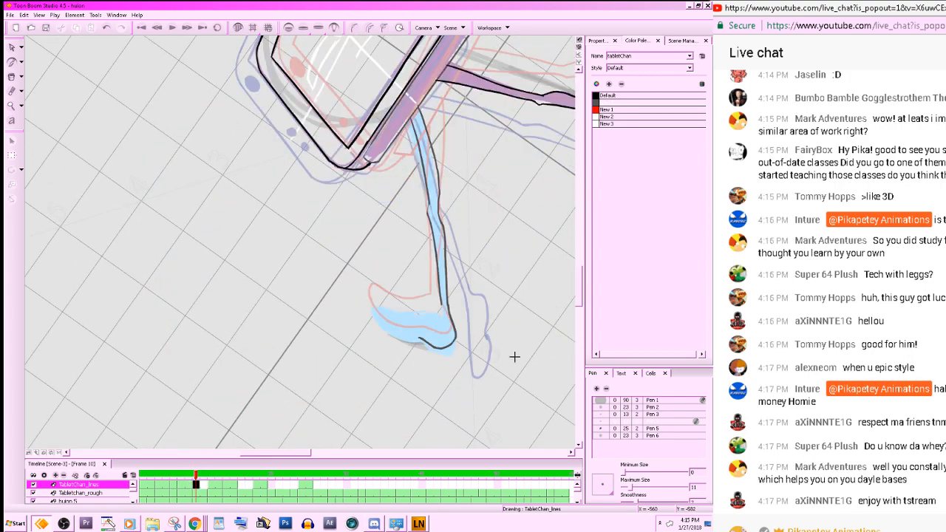
key(alt+e)
drag(416, 336, 473, 331)
key(.)
key(.)
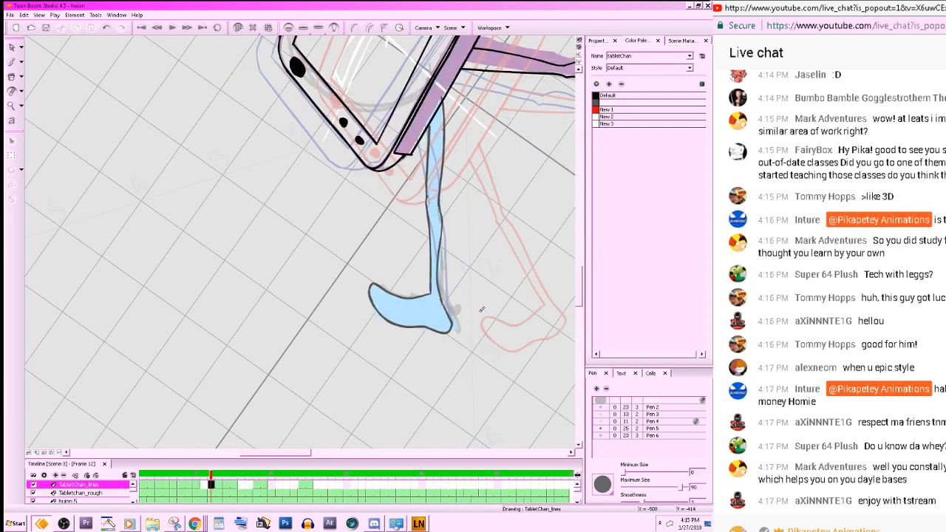
key(.)
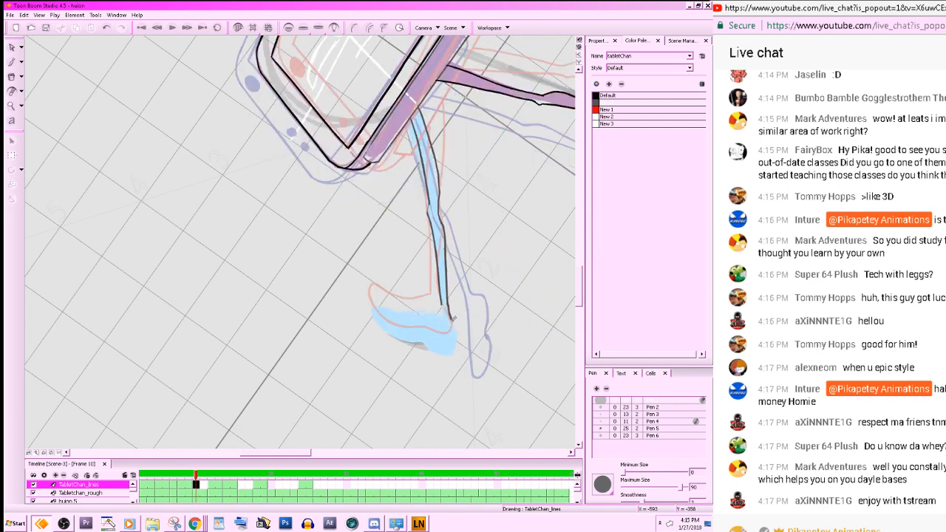
- Redraw the blue foot's outline in grey on frame 10, around the heel, along the sole and over the top, replacing unsatisfactory strokes
key(alt+b)
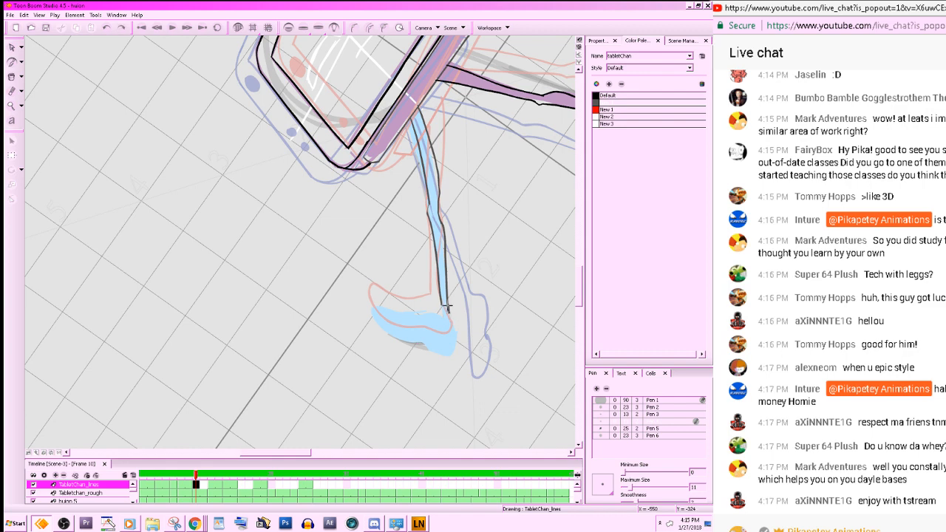
mouse_move(448, 306)
mouse_down()
mouse_move(453, 341)
mouse_move(423, 334)
mouse_up()
drag(526, 370, 554, 371)
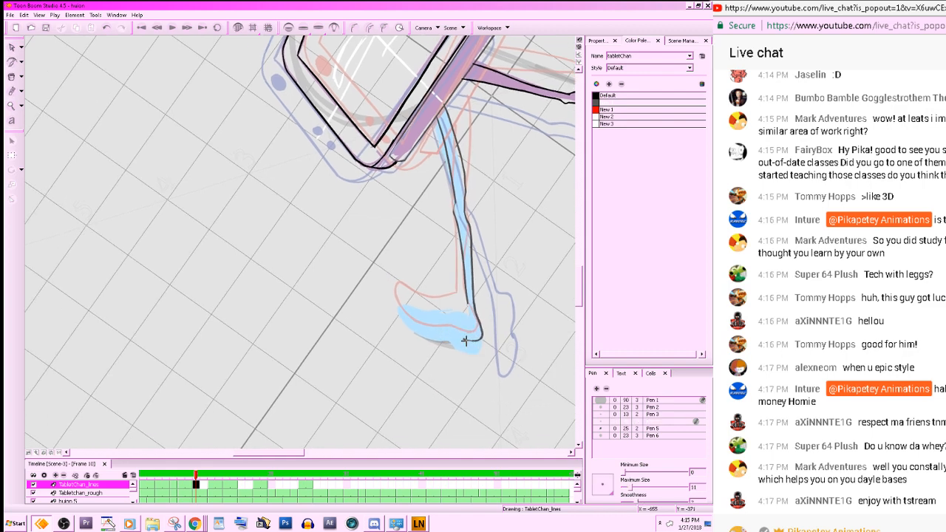
drag(465, 341, 452, 334)
key(ctrl+z)
mouse_move(466, 303)
mouse_down()
mouse_move(402, 318)
mouse_move(393, 329)
mouse_move(399, 341)
mouse_move(468, 340)
mouse_up()
key(ctrl+z)
mouse_move(442, 335)
mouse_down()
mouse_move(386, 321)
mouse_move(463, 304)
mouse_move(396, 321)
mouse_move(390, 337)
mouse_move(474, 342)
mouse_move(442, 332)
mouse_move(471, 339)
mouse_move(443, 334)
mouse_up()
key(ctrl+z)
key(ctrl+z)
key(ctrl+z)
mouse_move(466, 303)
mouse_down()
mouse_move(401, 313)
mouse_move(397, 332)
mouse_up()
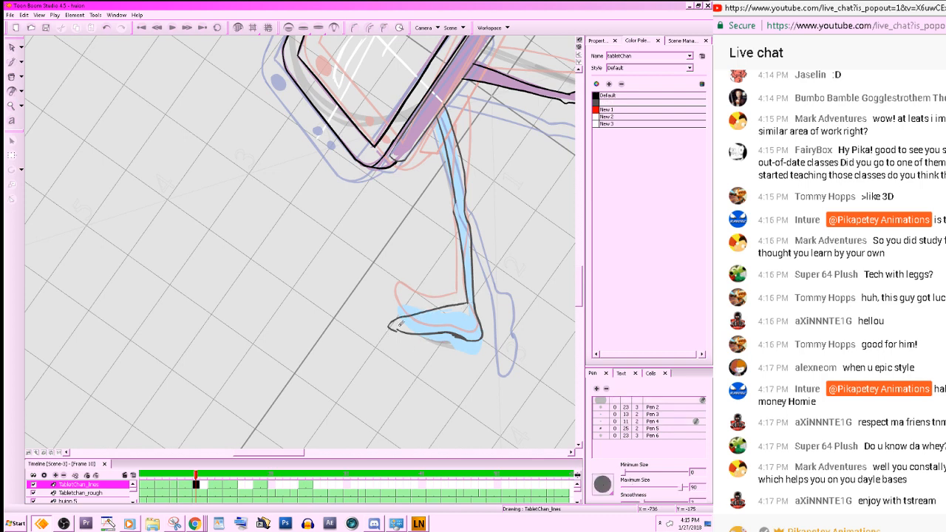
- Rework the tip of the blue foot's toe on frame 10 by erasing the pointed end and redrawing it rounder
key(alt+b)
mouse_move(390, 327)
mouse_down()
mouse_move(442, 336)
mouse_move(428, 335)
mouse_up()
key(ctrl+z)
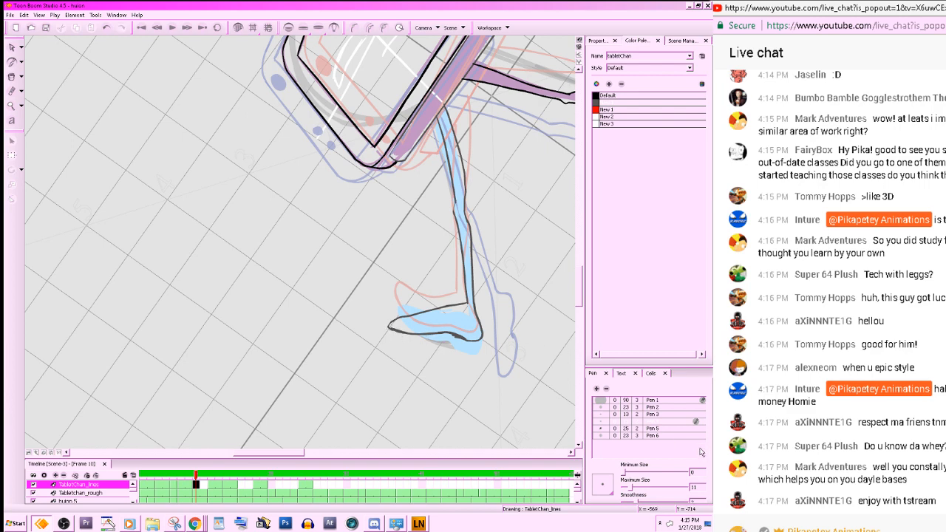
key(f)
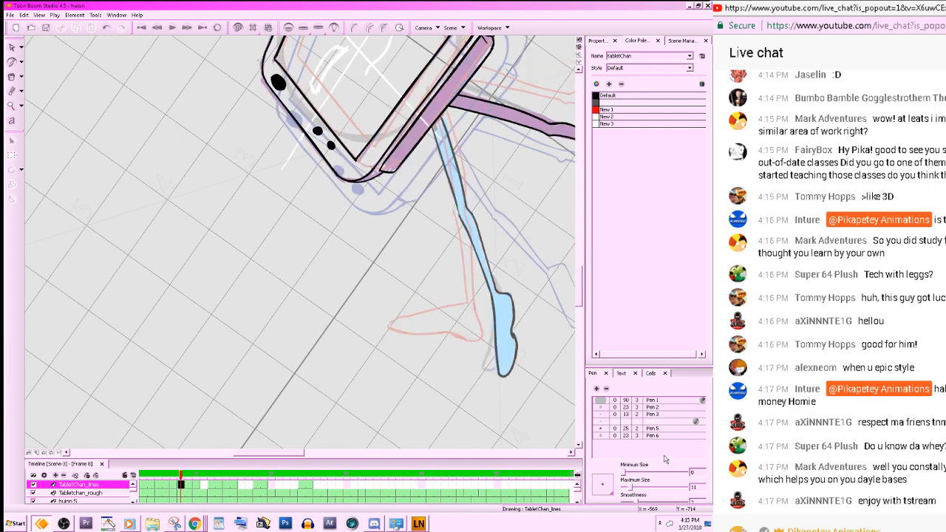
key(g)
key(g)
key(f)
key(alt+e)
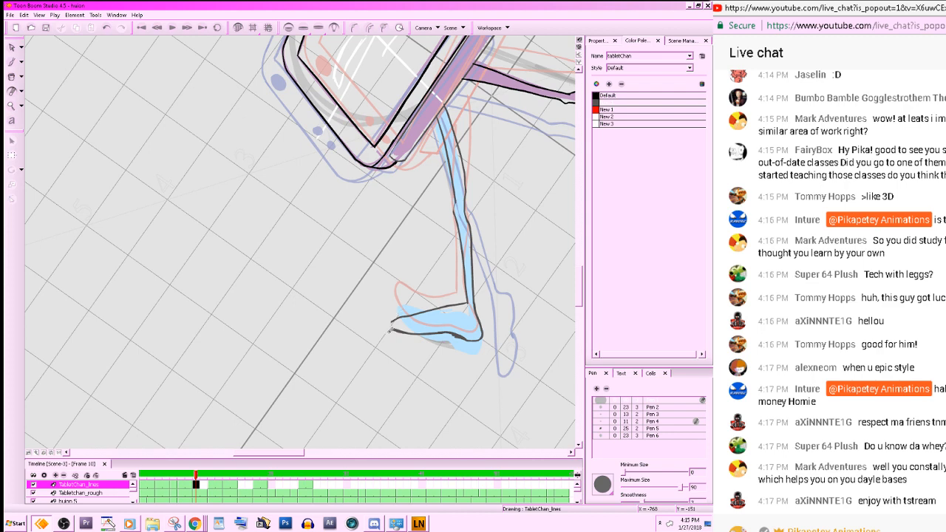
key(alt+b)
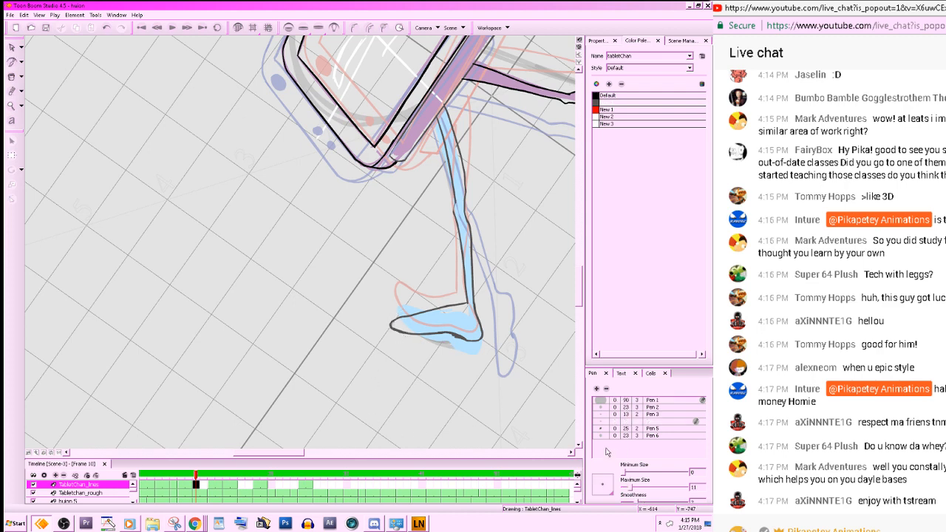
- Compare the blue leg with frame 8, reset the canvas rotation and save the scene
drag(519, 362, 477, 390)
key(g)
key(f)
key(f)
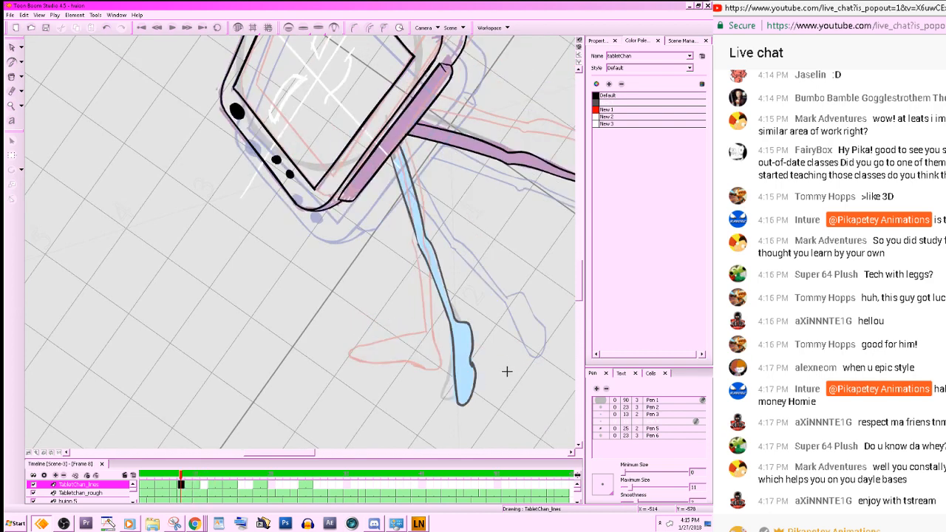
key(g)
click(51, 453)
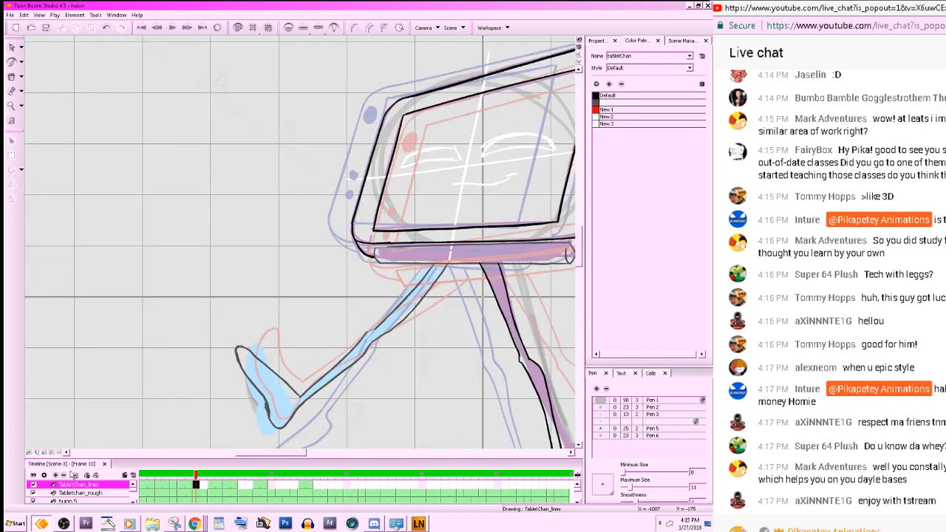
key(ctrl+s)
mouse_move(503, 399)
mouse_down()
mouse_move(538, 397)
mouse_move(564, 281)
mouse_move(554, 292)
mouse_up()
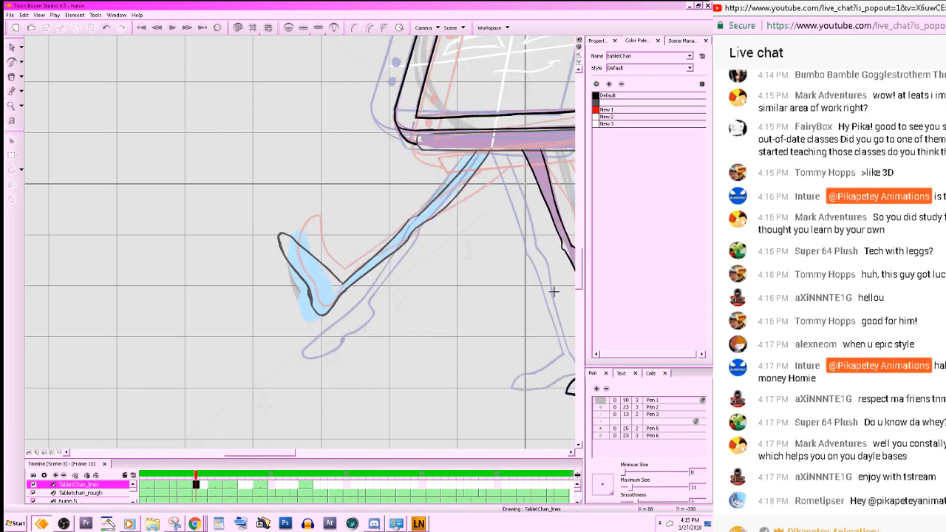
drag(539, 327, 400, 361)
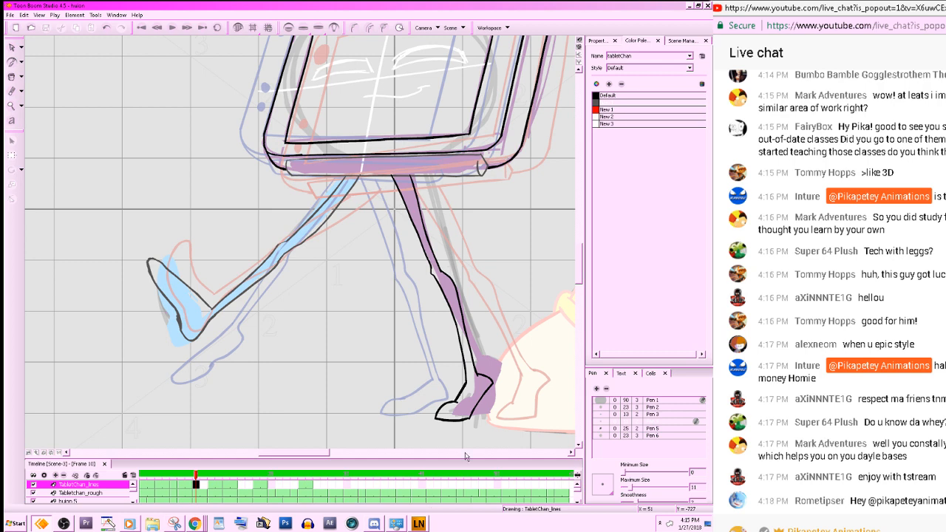
- Hide the grid and check the whole walking pose against frame 8
key(1)
click(239, 28)
key(2)
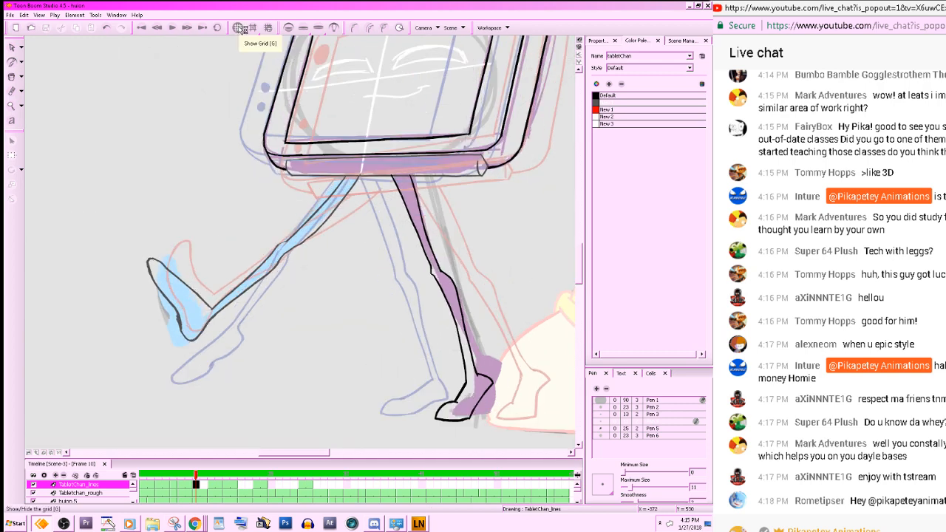
key(1)
key(1)
key(1)
key(1)
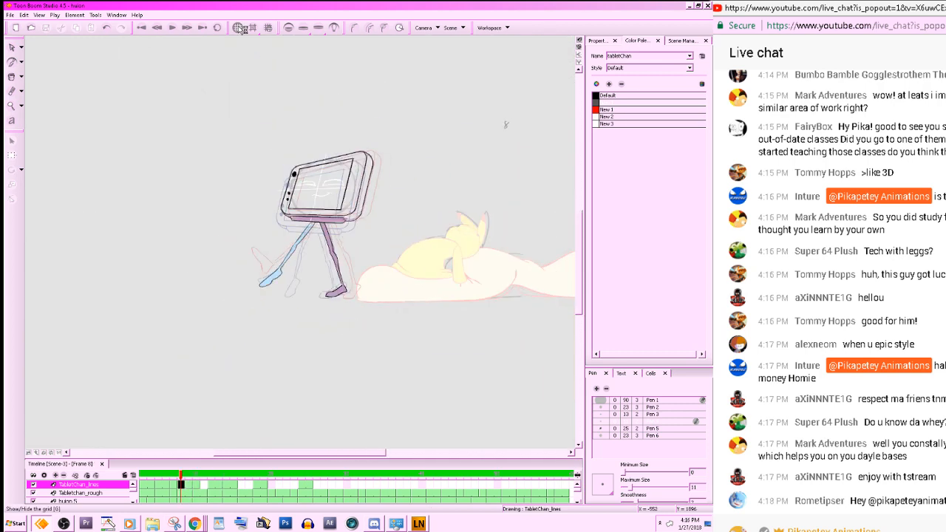
key(2)
key(2)
key(2)
key(2)
key(2)
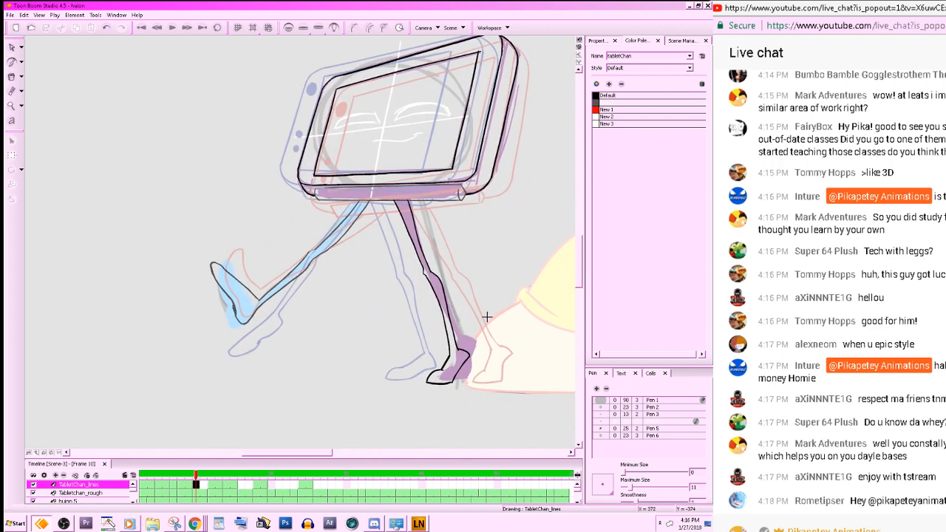
key(2)
- Clean up the doubled sole line of the blue foot on frame 10
key(alt+e)
mouse_move(210, 321)
mouse_down()
mouse_move(215, 350)
mouse_move(230, 346)
mouse_up()
key(alt+b)
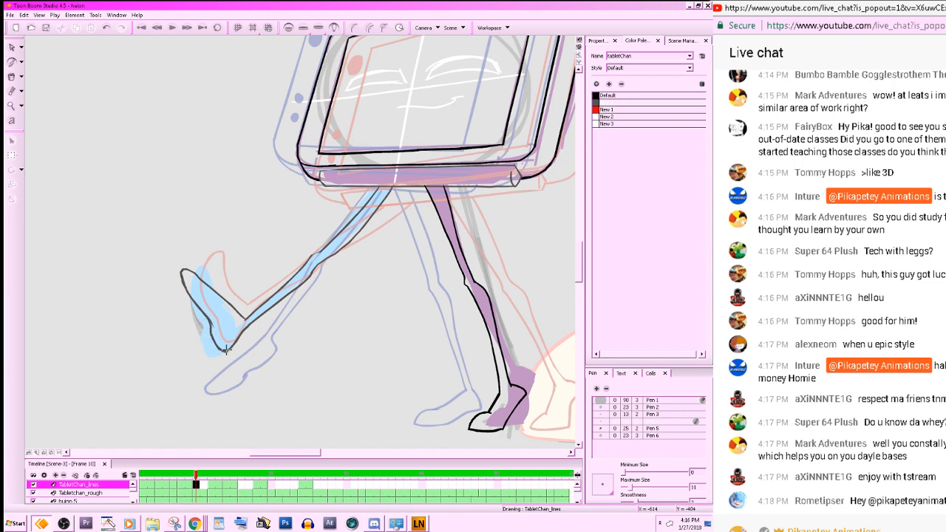
key(alt+e)
- Turn off the onion skin and flip between frame 10 and its neighbouring drawings to check the leg motion
click(289, 28)
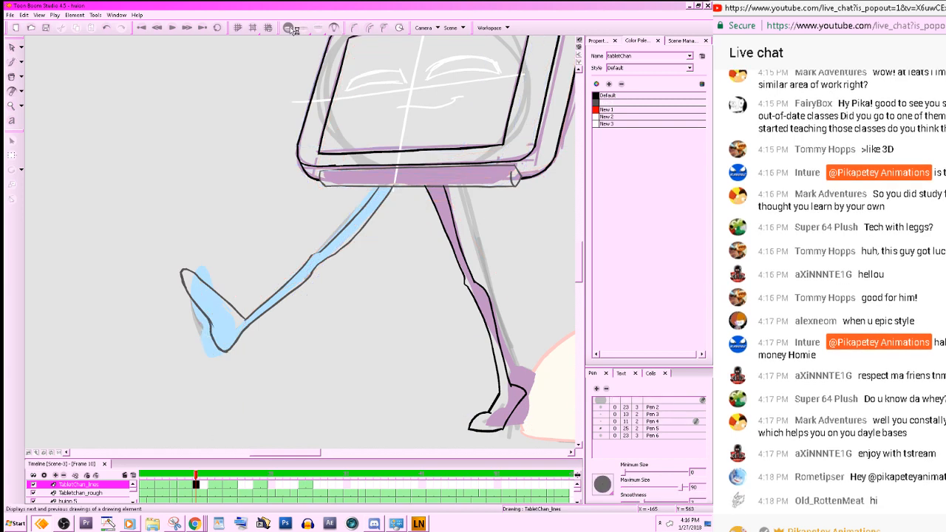
key(g)
key(g)
key(f)
key(f)
key(f)
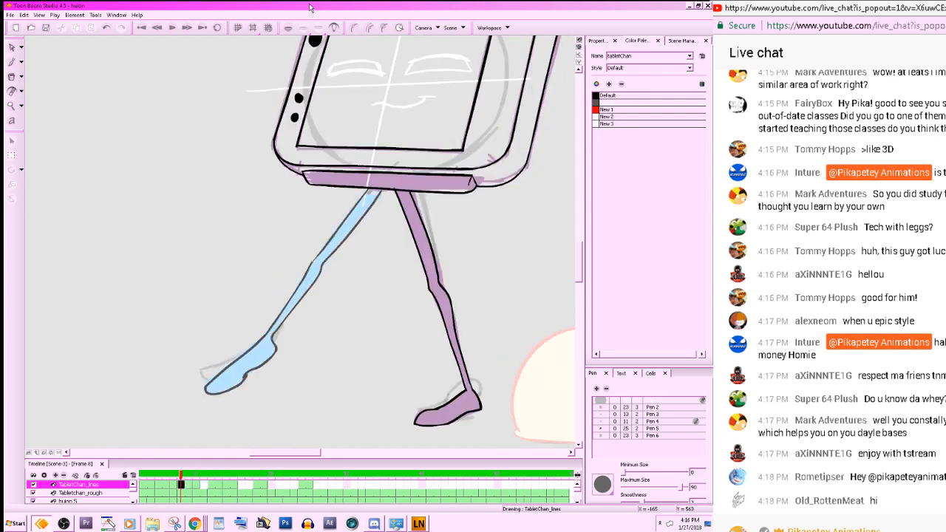
key(g)
key(g)
key(f)
key(f)
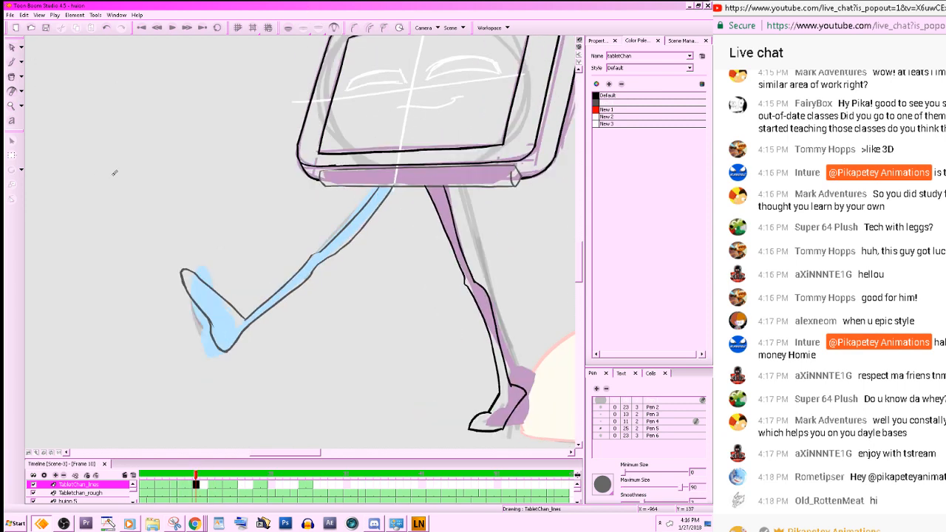
- Select the blue leg's lines on frame 10, move and rotate them slightly to raise the foot, and compare with frame 12
mouse_move(177, 275)
mouse_down()
mouse_move(317, 384)
mouse_move(377, 273)
mouse_move(196, 420)
mouse_move(292, 372)
mouse_up()
key(ctrl+z)
click(12, 47)
drag(532, 303, 559, 354)
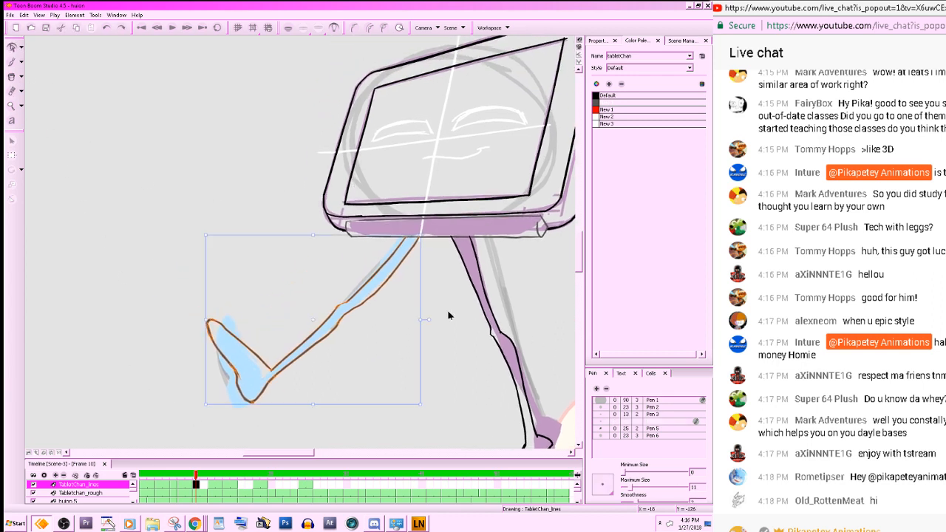
drag(395, 273, 391, 268)
drag(417, 400, 411, 405)
drag(363, 300, 363, 293)
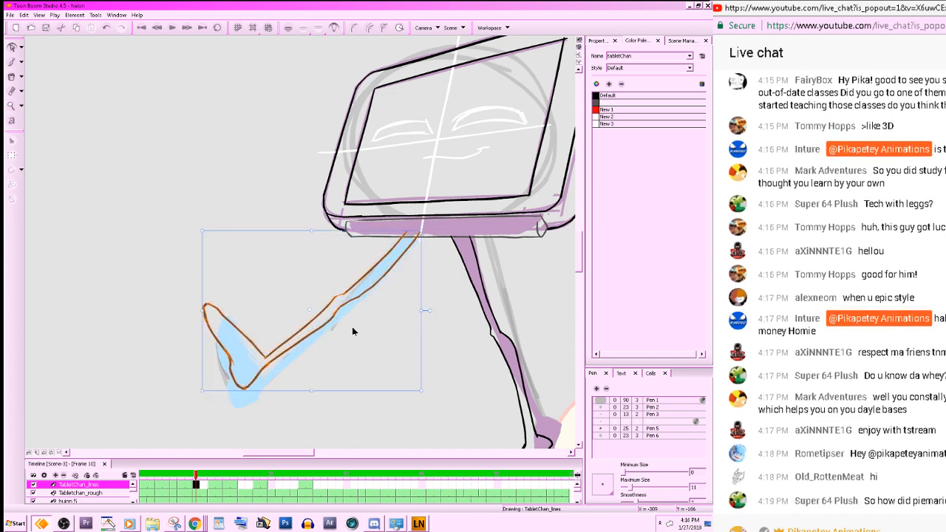
click(348, 360)
drag(349, 355, 345, 357)
key(f)
key(g)
key(g)
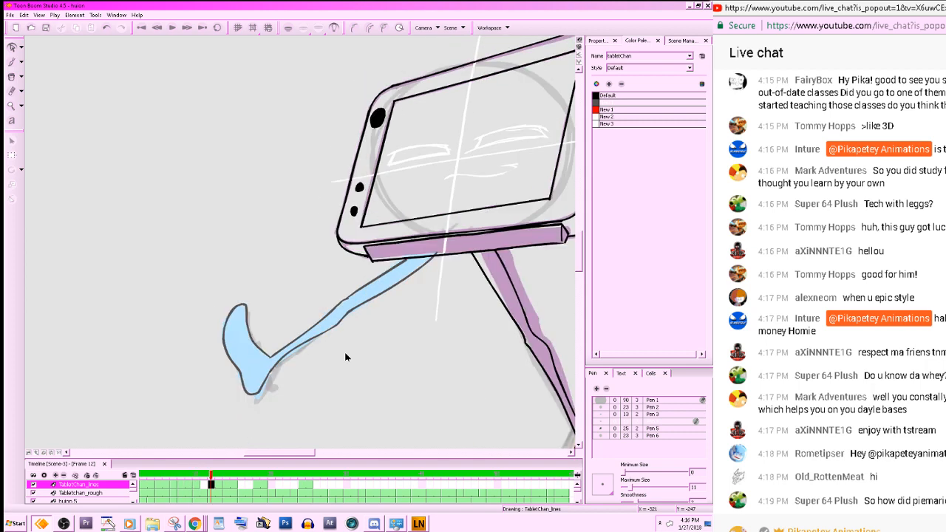
key(f)
- Erase the blue leg's line ends that overlap the bar under the tablet on frame 10
key(z)
key(z)
key(z)
drag(522, 345, 369, 383)
key(e)
mouse_move(383, 257)
mouse_down()
mouse_move(373, 260)
mouse_move(451, 255)
mouse_up()
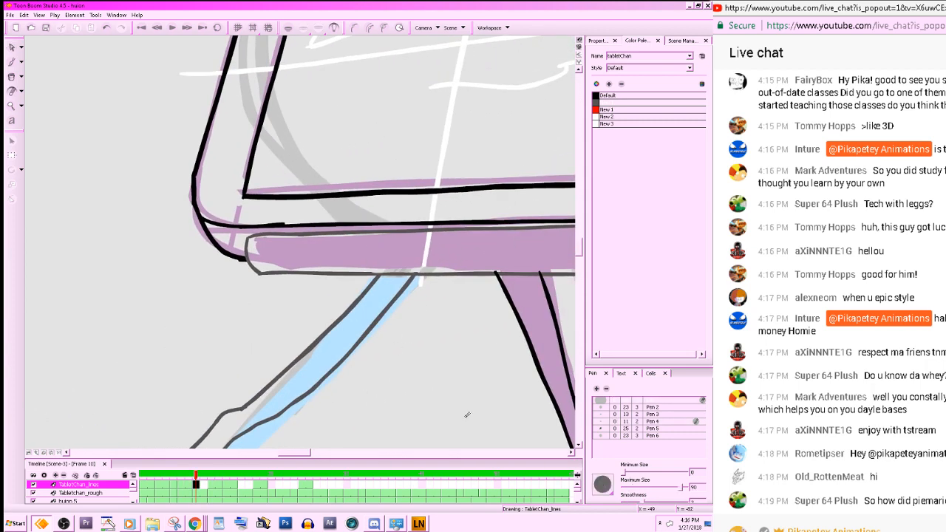
- Hide the rough drawings and flip between neighbouring frames to check the clean line art
key(x)
key(x)
key(x)
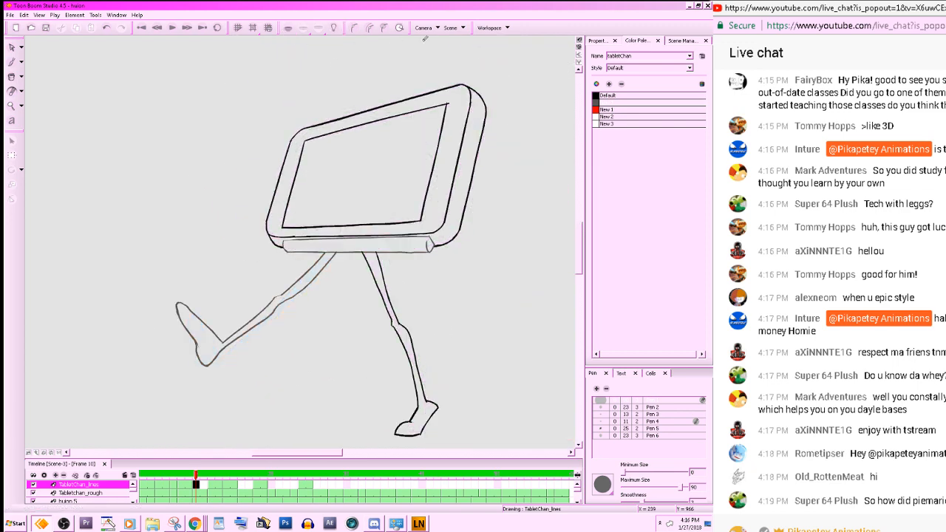
key(g)
key(f)
key(f)
key(g)
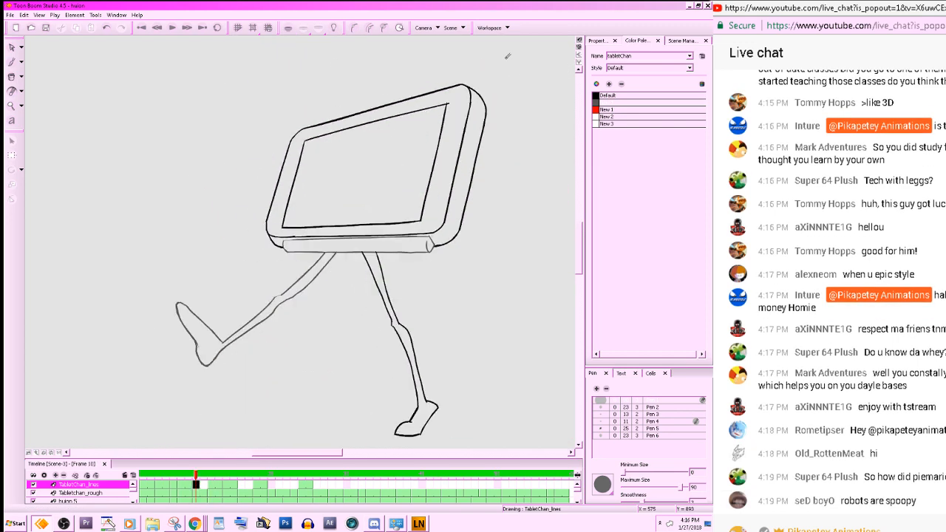
- Erase and redraw the blue foot's toe and upper outline on frame 10 with a more curved shape
key(z)
drag(374, 399, 524, 333)
key(z)
key(z)
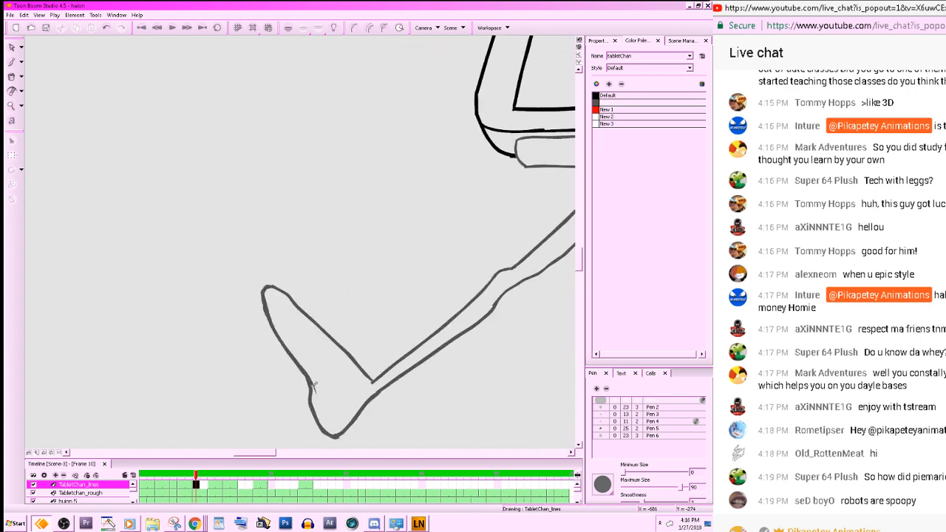
mouse_move(313, 387)
mouse_down()
mouse_move(269, 287)
mouse_move(319, 315)
mouse_move(366, 368)
mouse_move(342, 355)
mouse_move(301, 301)
mouse_move(282, 307)
mouse_move(314, 399)
mouse_up()
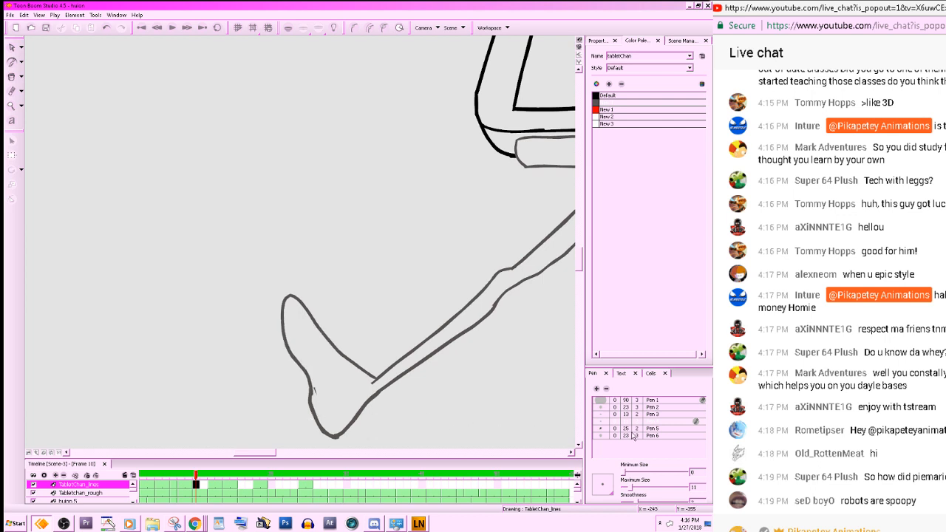
key(x)
key(x)
key(x)
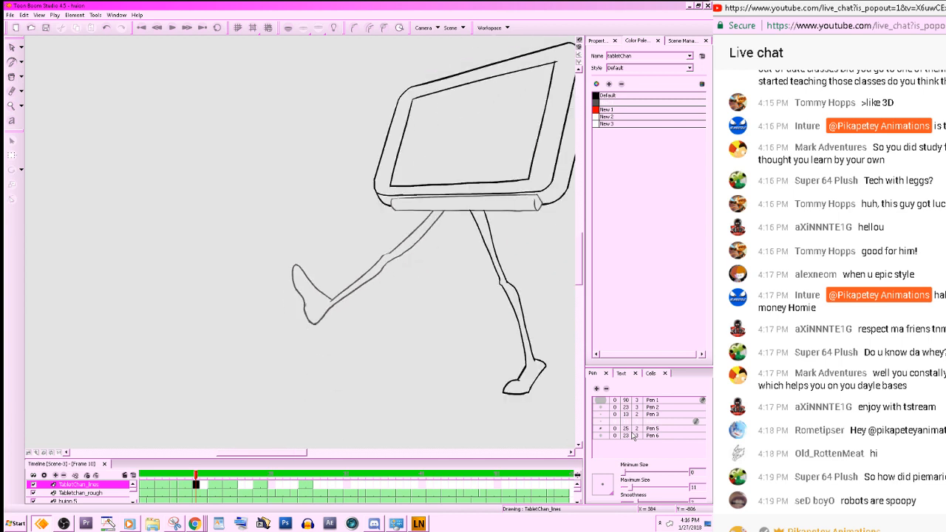
- Erase the stray line ends at the blue foot's ankle and sole on frame 10, and compare with frame 12
key(.)
key(z)
key(z)
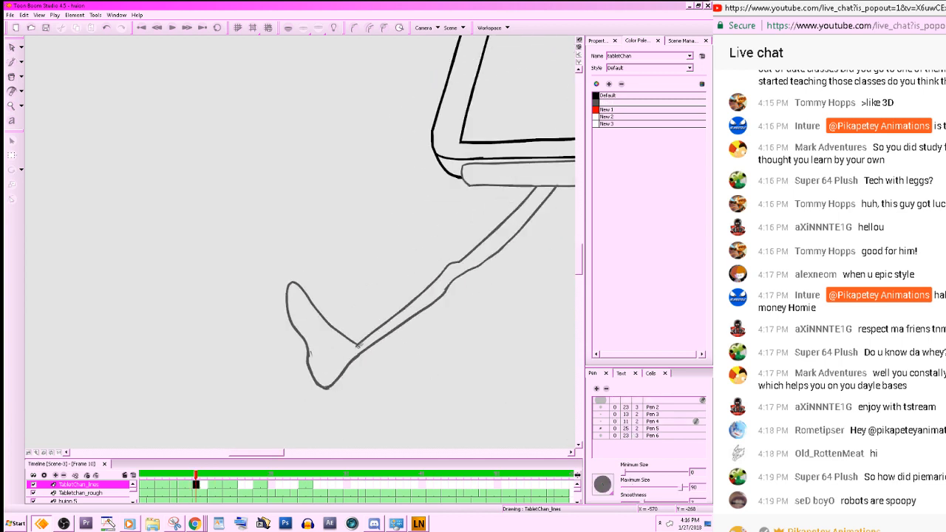
key(x)
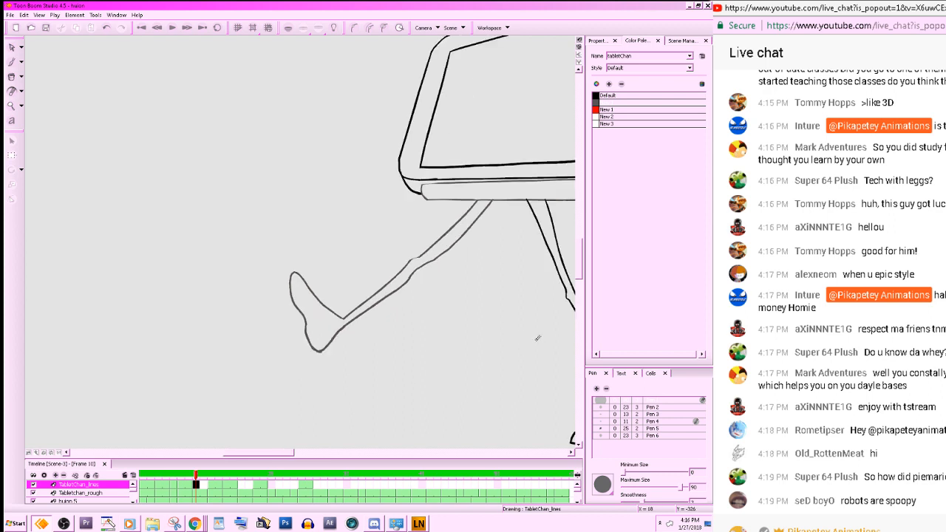
drag(550, 341, 303, 366)
key(x)
key(x)
drag(515, 299, 573, 294)
key(.)
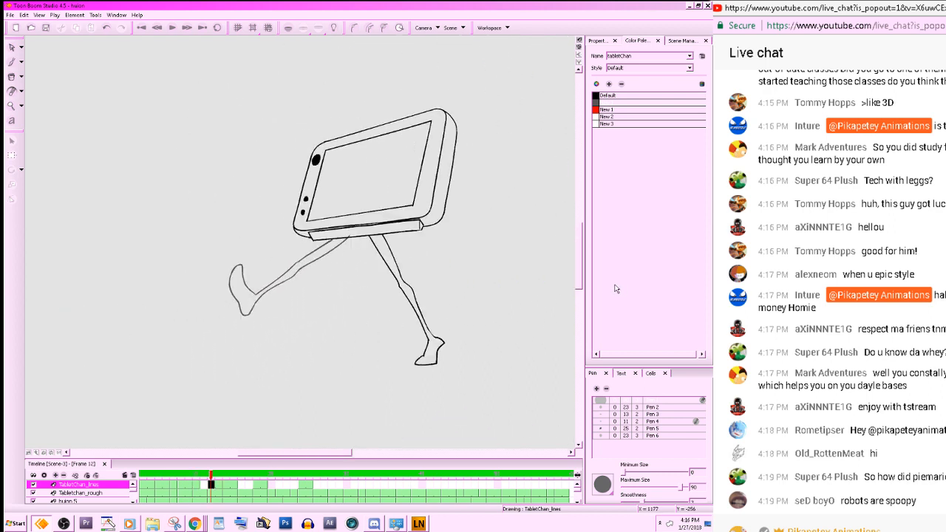
- Ink the solid camera dot and the two smaller button dots on the tablet's border on frame 10 in Default black, using onion skin as guide
key(z)
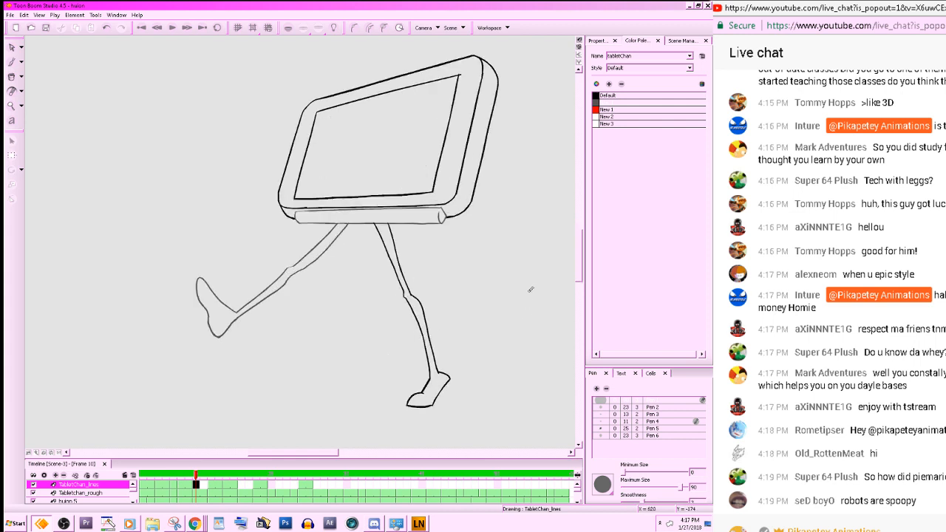
drag(493, 261, 503, 385)
key(z)
key(z)
drag(521, 348, 537, 322)
click(601, 96)
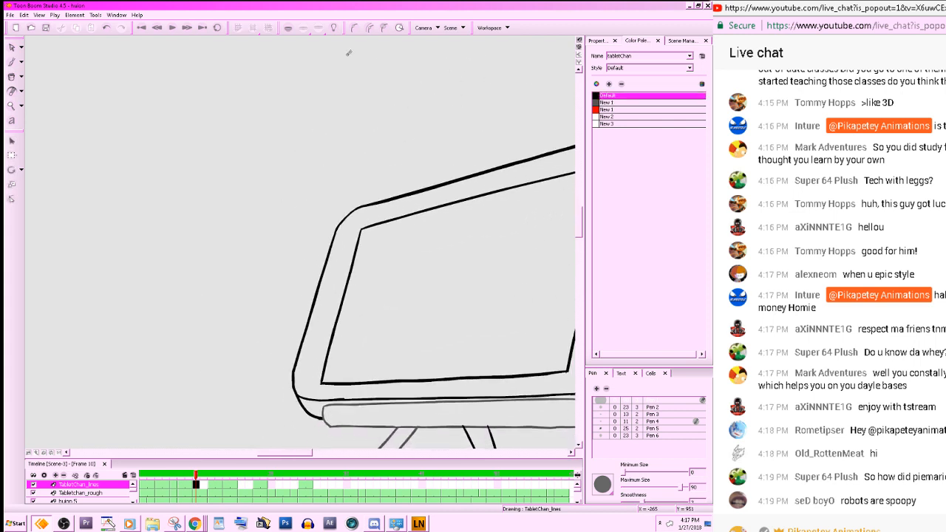
click(289, 28)
key(alt+b)
key(.)
key(.)
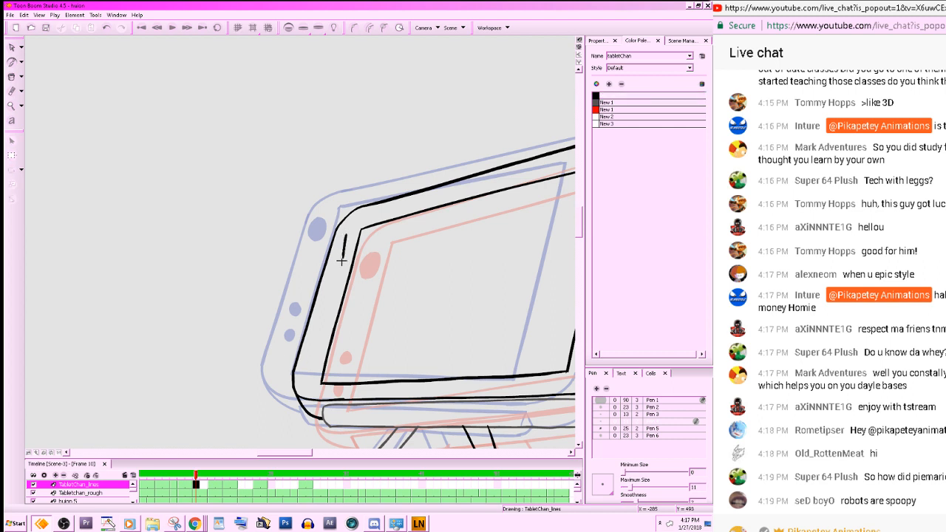
key(ctrl+z)
drag(343, 255, 344, 237)
key(ctrl+z)
click(319, 328)
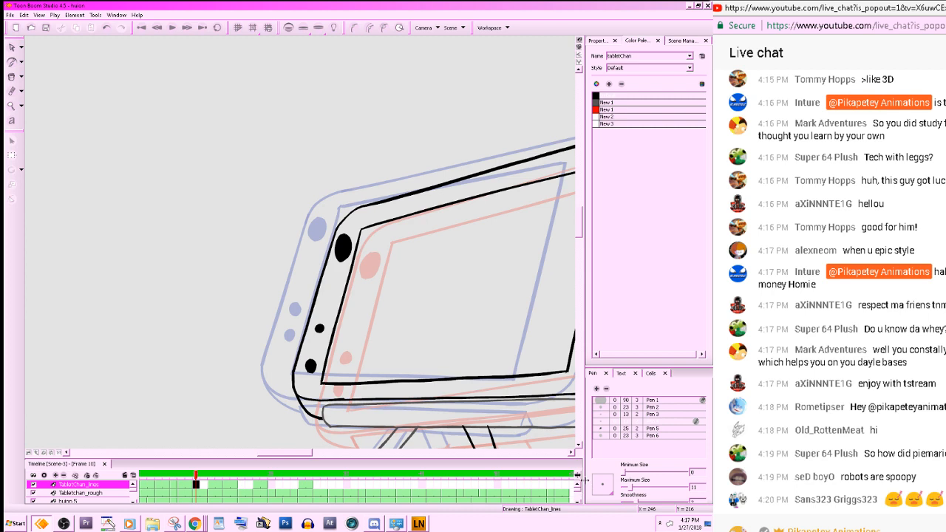
key(1)
key(1)
key(2)
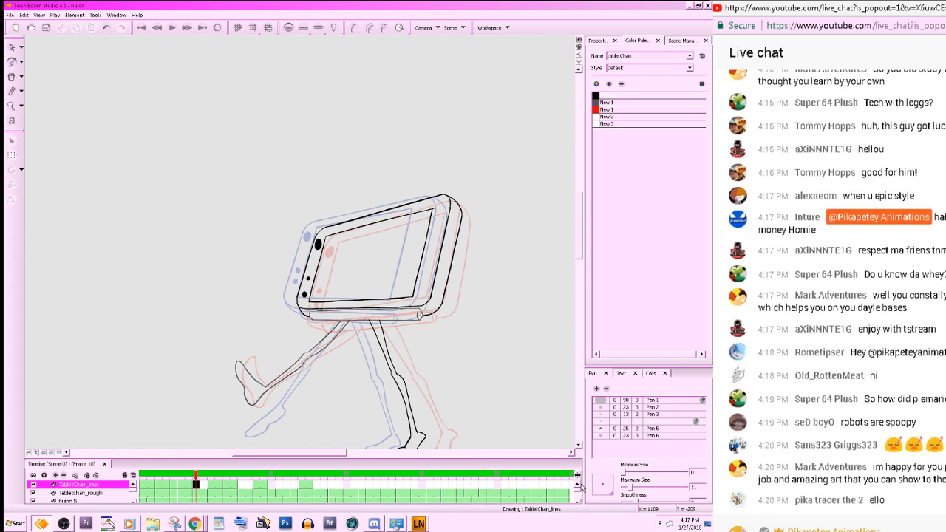
- Erase the stray line end at the screen's upper corner on frame 10
drag(479, 338, 416, 300)
mouse_move(496, 364)
mouse_down()
mouse_move(507, 416)
mouse_move(439, 397)
mouse_up()
key(z)
key(z)
key(z)
key(alt+e)
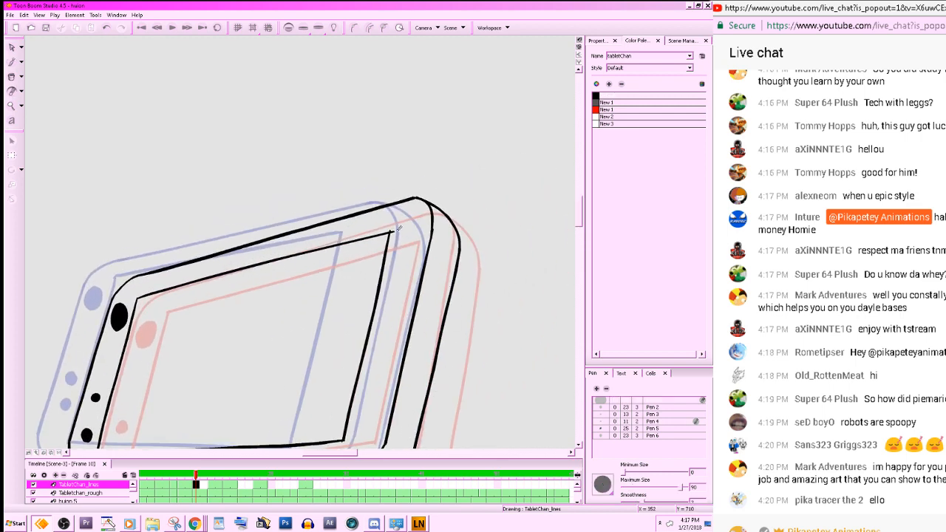
key(x)
key(x)
key(x)
drag(417, 315, 486, 266)
drag(474, 374, 509, 347)
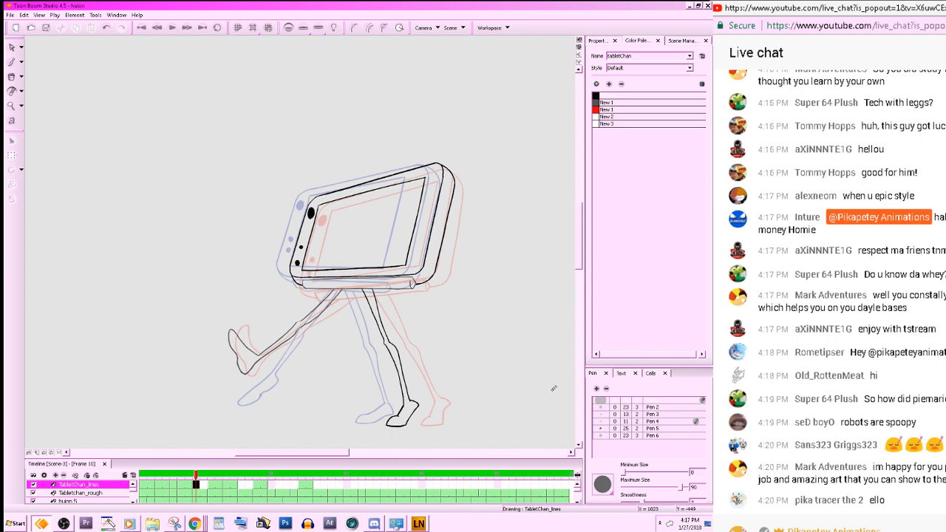
- Flip to the neighbouring frame and back to check frame 10, and save the scene
key(period)
key(comma)
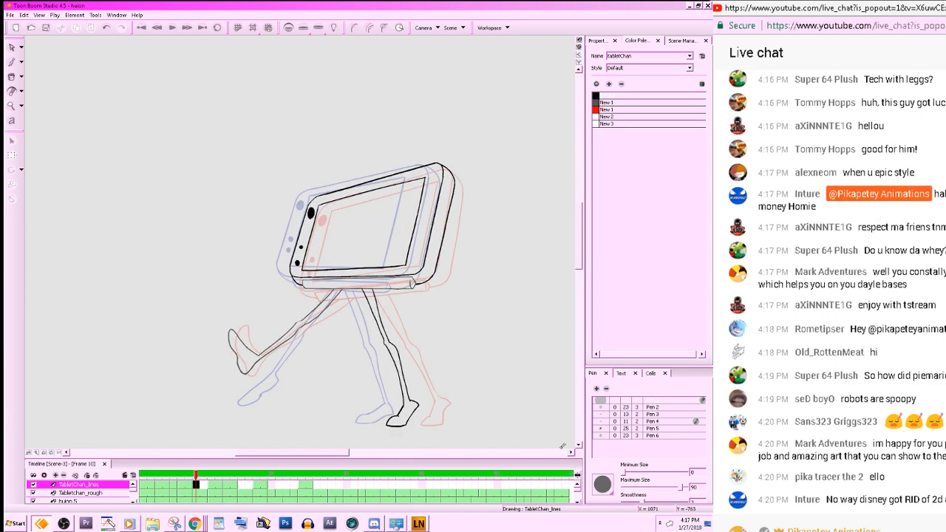
key(ctrl+s)
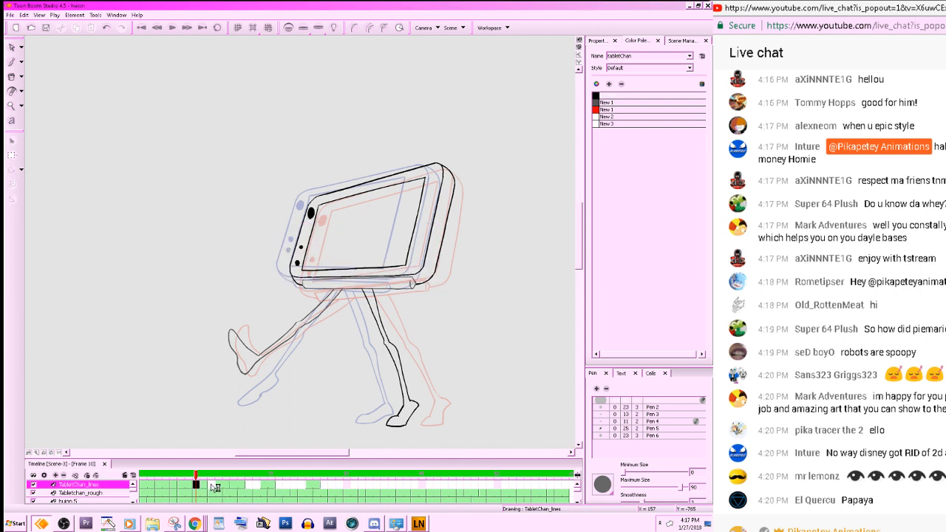
- Go to frame 16 on the TabletChan_lines layer, show the rough drawings beneath it, and save
drag(216, 491, 241, 486)
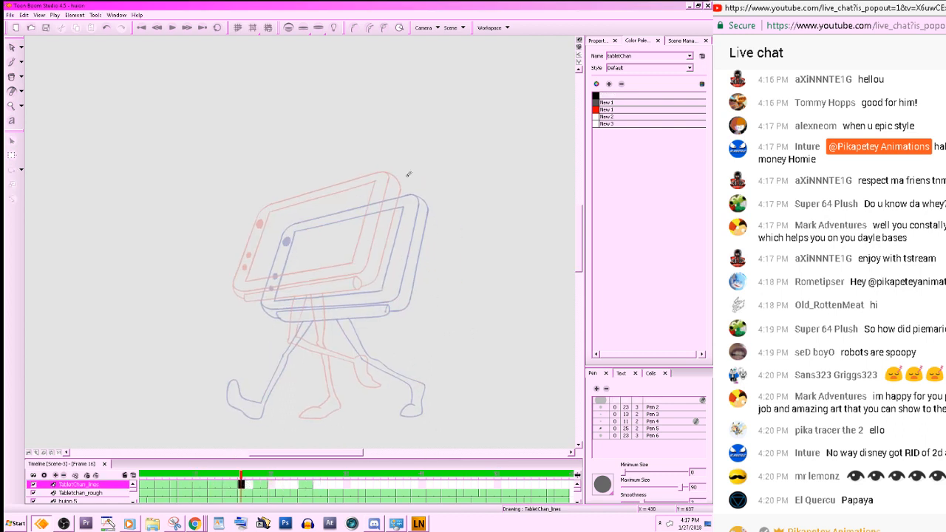
click(333, 27)
key(ctrl+s)
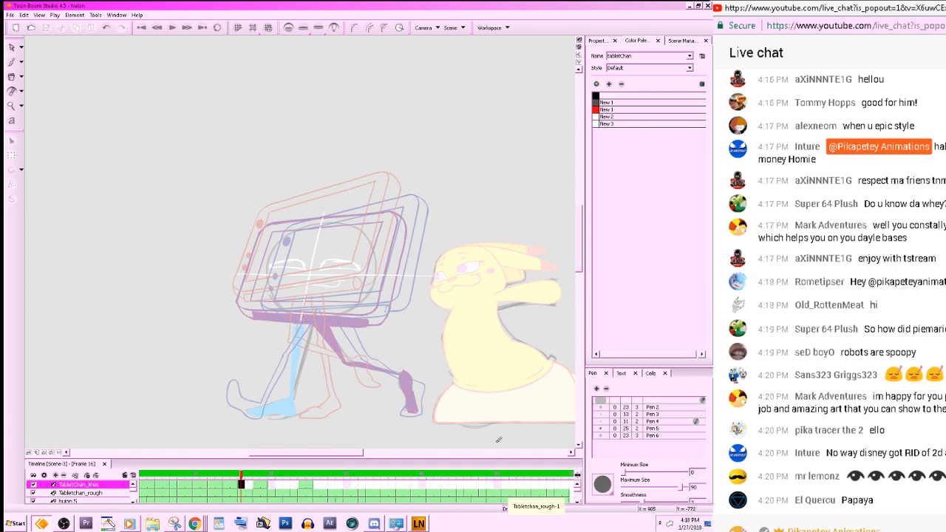
drag(499, 440, 529, 410)
- Toggle onion skin on frame 16 to compare the rough tablet's position with the neighbouring line drawings
click(289, 27)
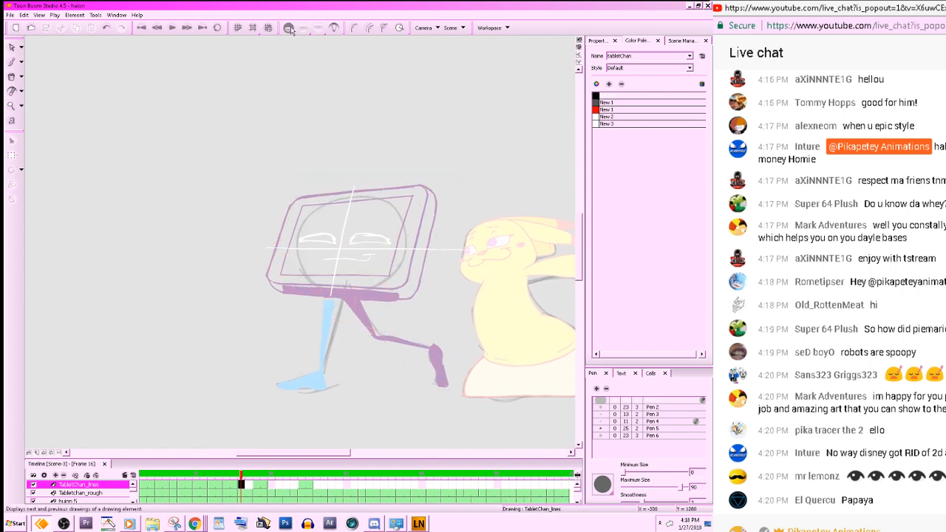
drag(524, 354, 475, 344)
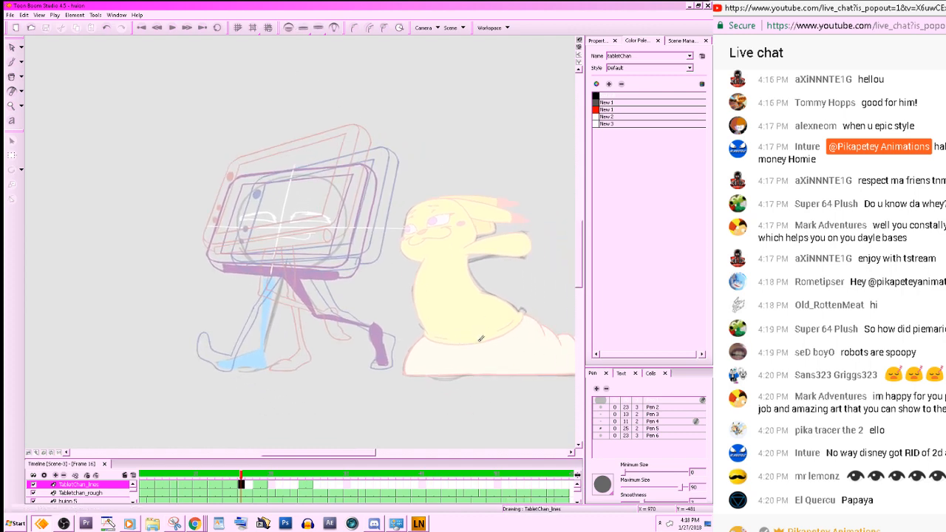
key(2)
drag(504, 285, 541, 385)
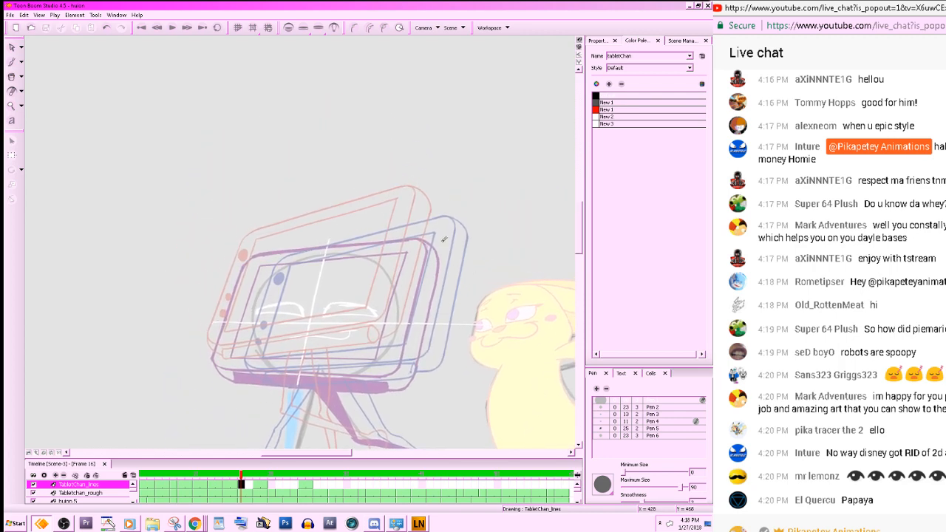
click(289, 28)
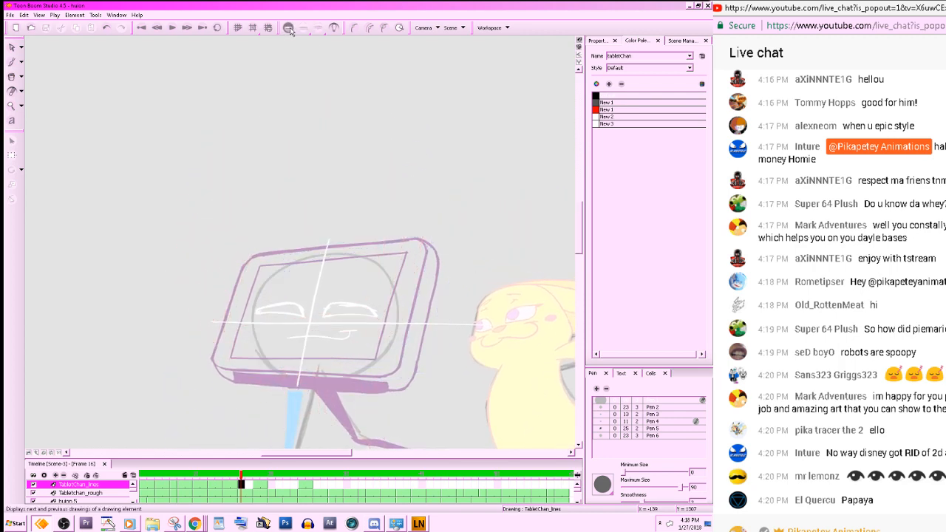
click(289, 28)
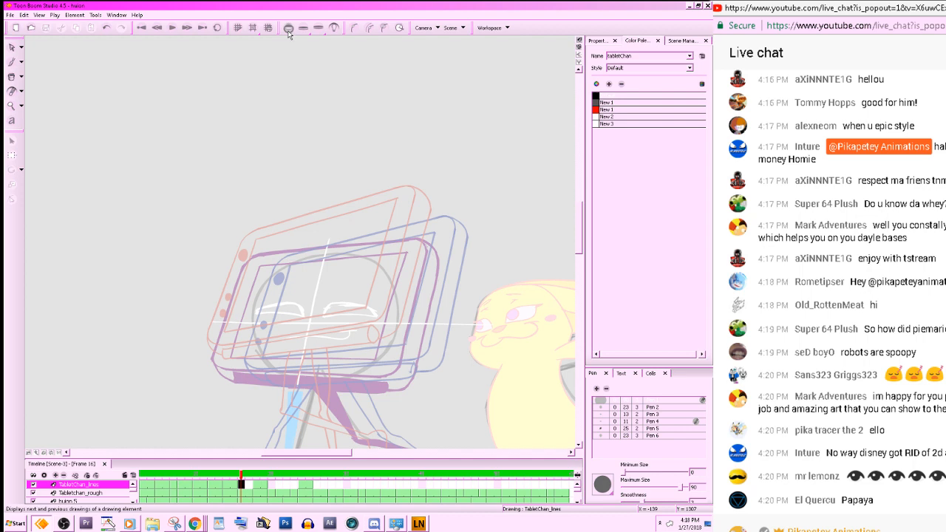
double_click(289, 28)
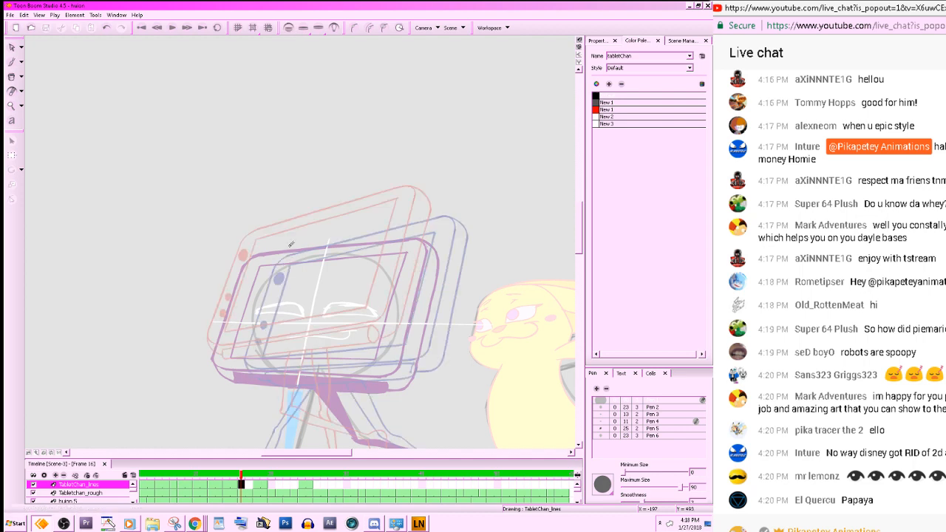
- Ink the tablet body's top edge on frame 16 as one straight line, undoing and redrawing it until it fits
mouse_move(454, 353)
mouse_down()
mouse_move(534, 256)
mouse_move(505, 334)
mouse_move(545, 343)
mouse_up()
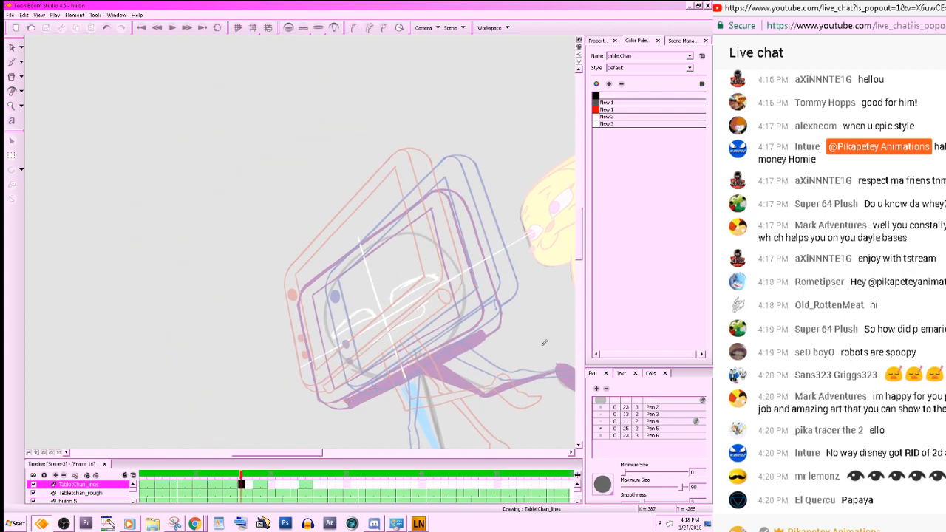
key(alt+b)
drag(301, 288, 443, 186)
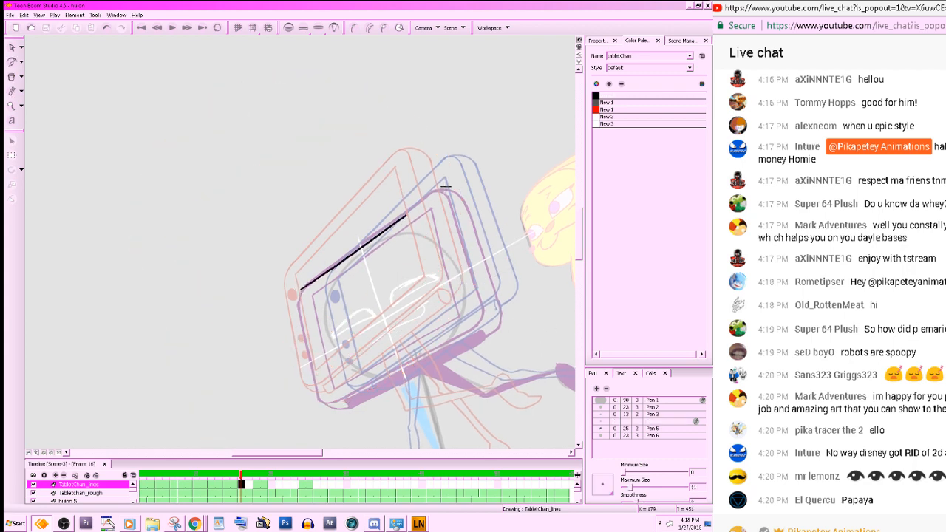
key(ctrl+z)
drag(302, 285, 444, 187)
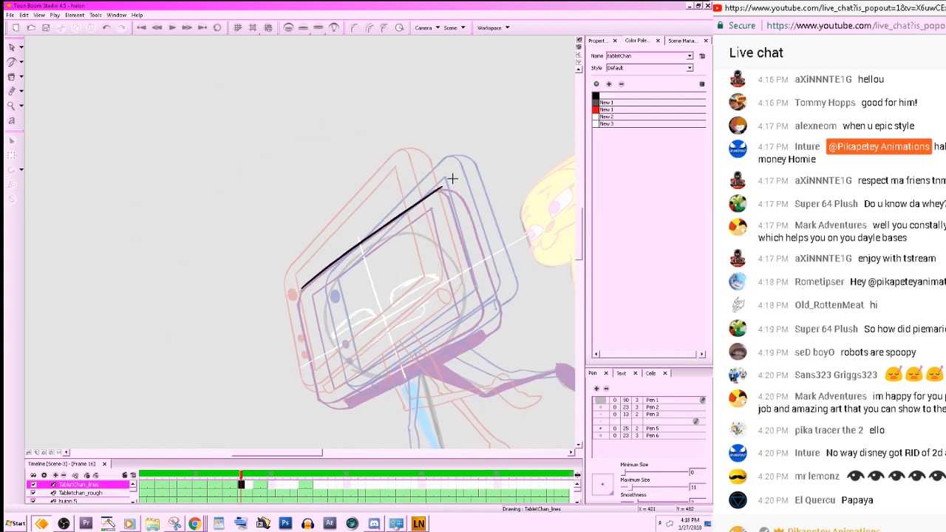
key(ctrl+z)
drag(297, 292, 448, 183)
key(ctrl+z)
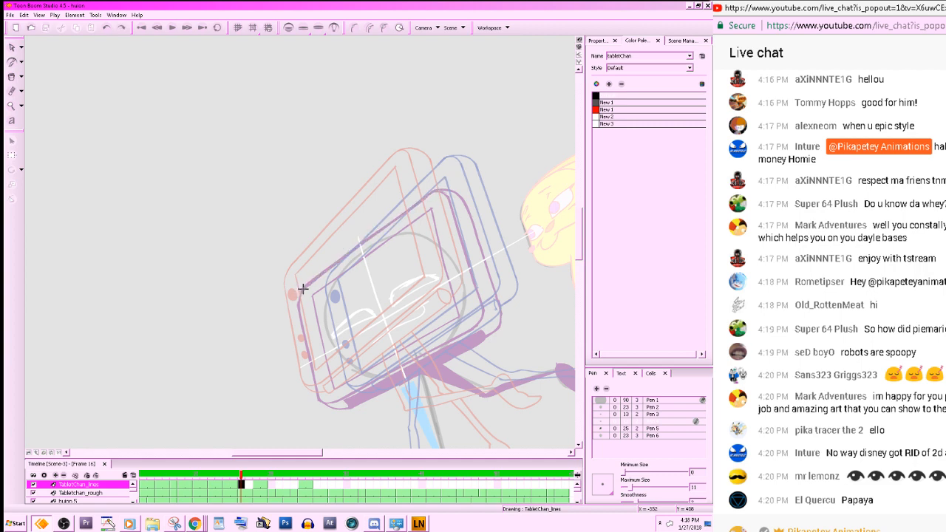
drag(322, 273, 448, 178)
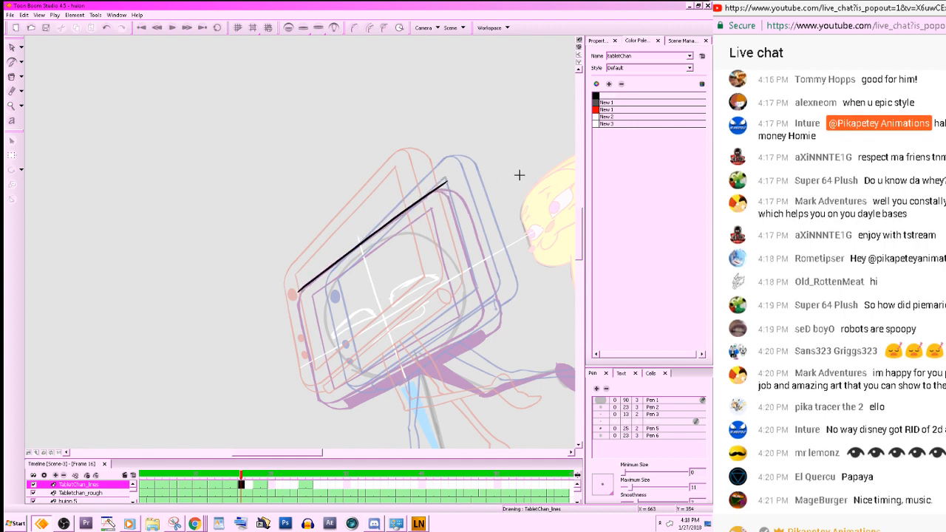
drag(519, 175, 482, 414)
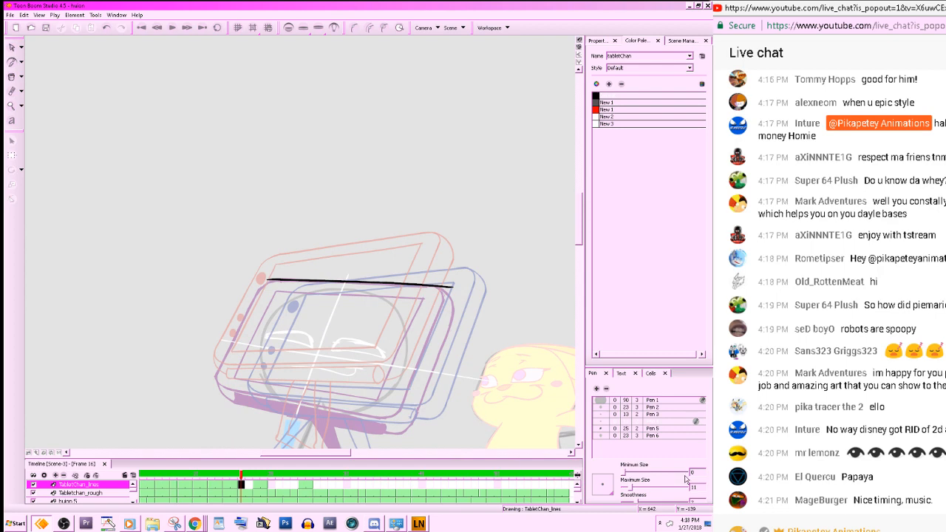
- Erase the overshooting end of the tablet's top edge line on frame 16
key(alt+e)
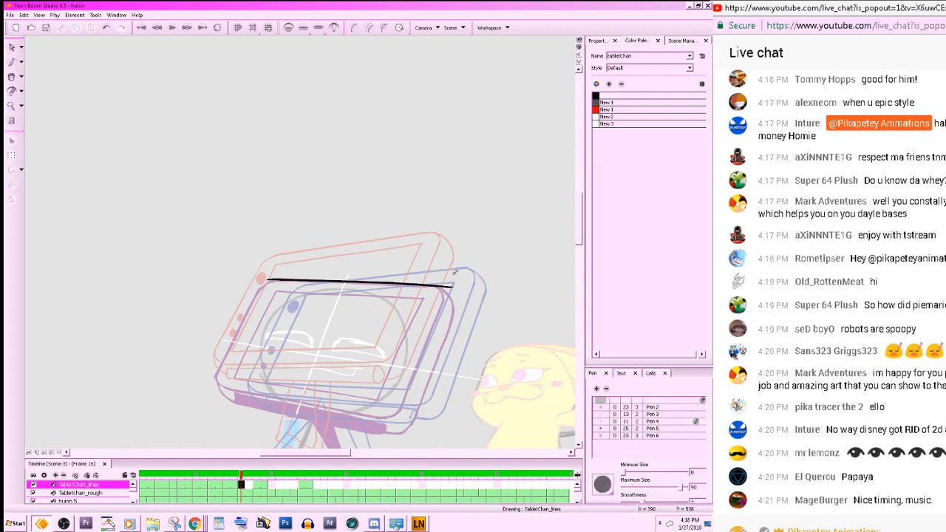
mouse_move(455, 283)
mouse_down()
mouse_move(444, 285)
mouse_move(467, 275)
mouse_up()
drag(522, 389, 534, 350)
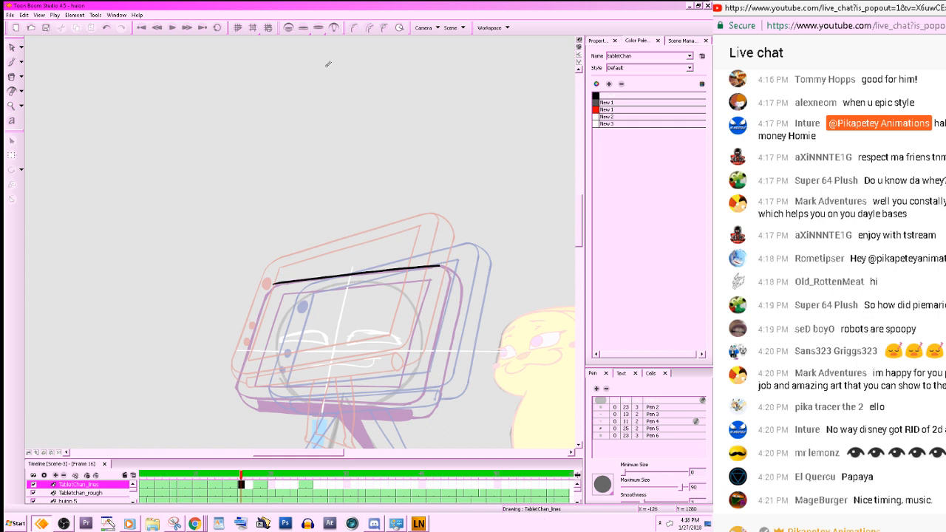
- Turn off onion skin, ink the front face's right edge on frame 16, and compare with frame 14
click(289, 29)
key(alt+b)
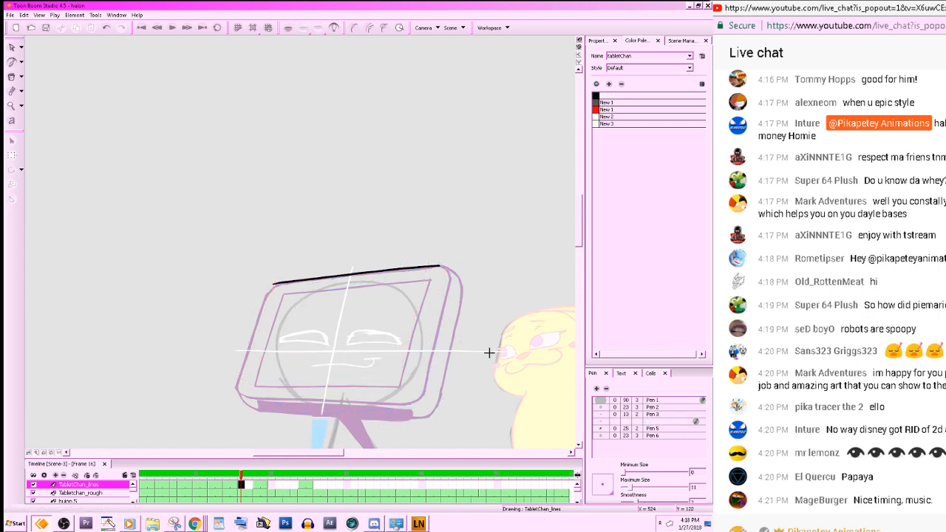
key(g)
key(f)
drag(449, 274, 422, 393)
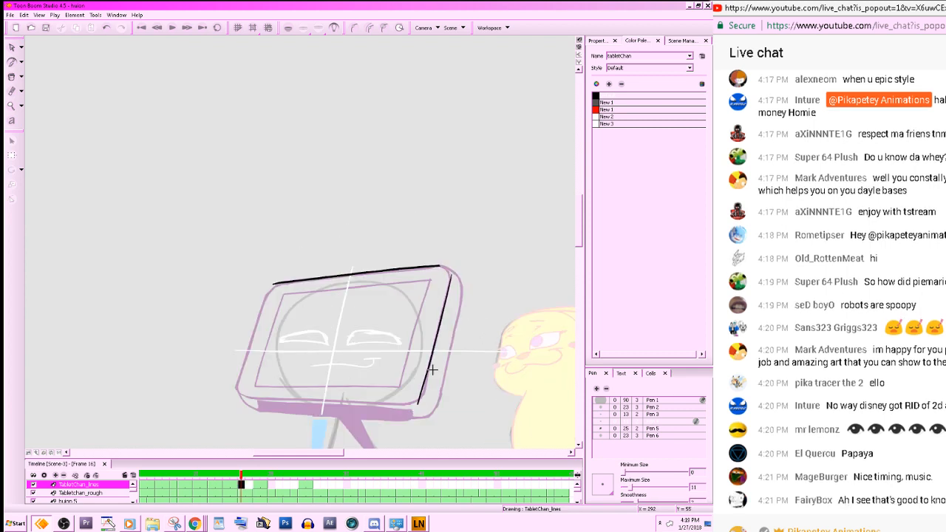
key(f)
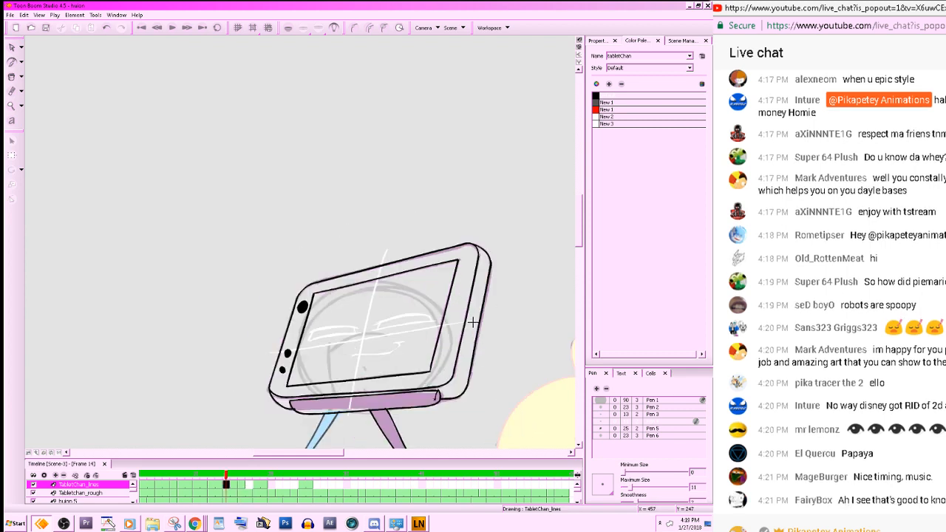
- Ink the tablet's outer right side edge on frame 16 parallel to the front face's edge, redrawing it once
key(g)
drag(462, 280, 423, 414)
key(ctrl+z)
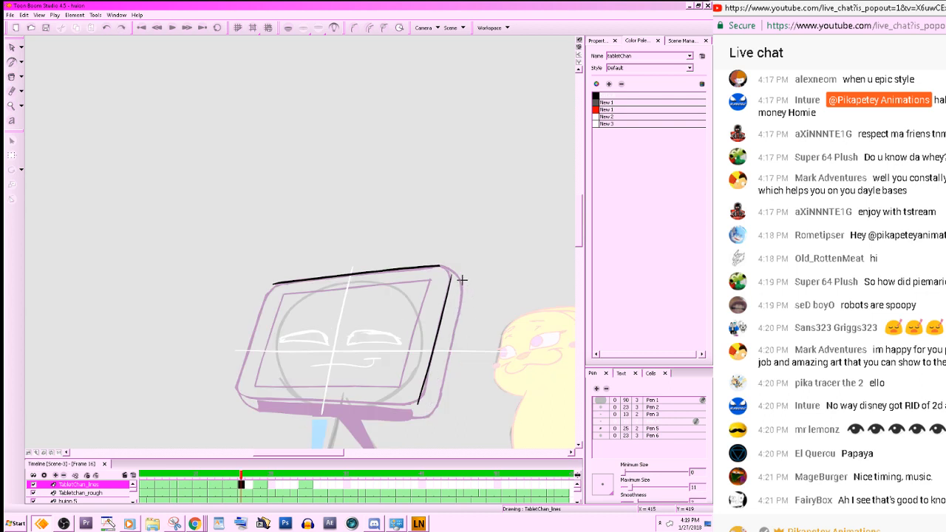
drag(461, 280, 429, 416)
key(g)
key(f)
- Check frame 14 for reference and ink the front face's bottom edge above the purple bar on frame 16
mouse_move(476, 401)
mouse_down()
mouse_move(528, 344)
mouse_move(490, 333)
mouse_up()
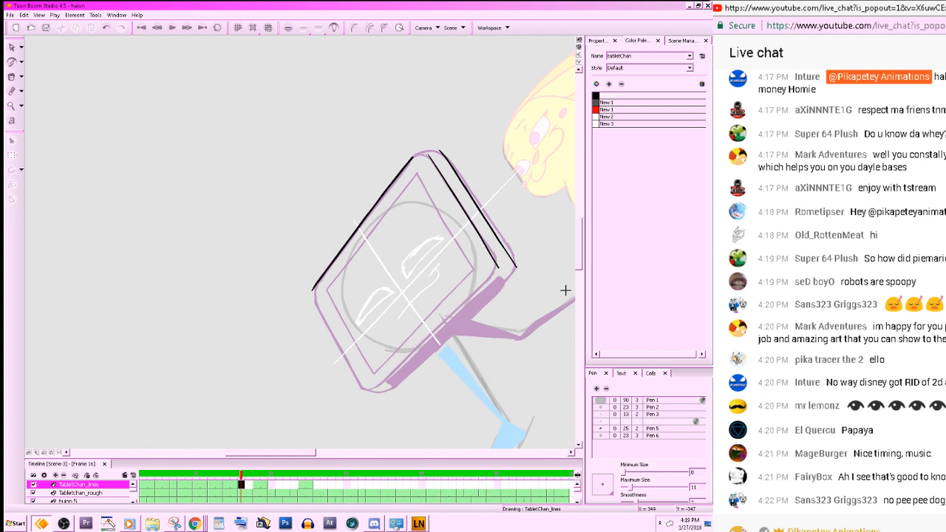
drag(582, 249, 582, 252)
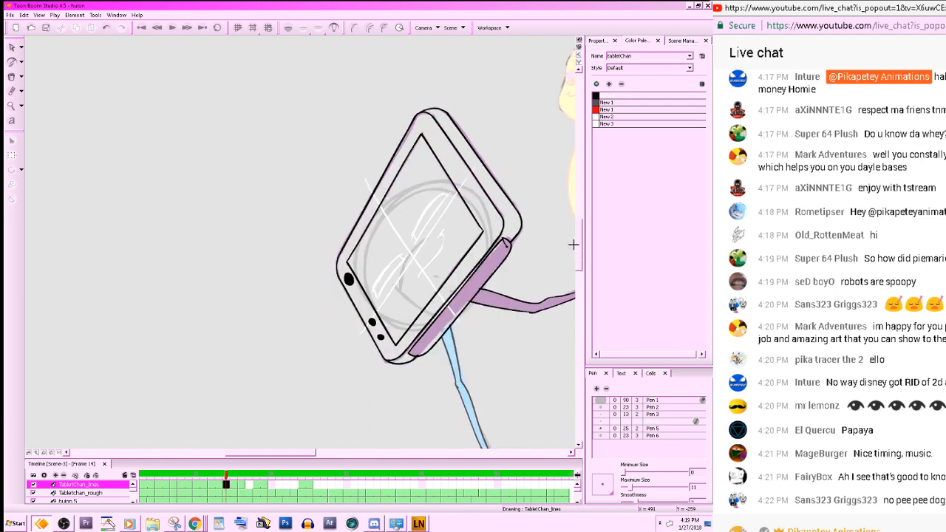
key(.)
mouse_move(491, 269)
mouse_down()
mouse_move(365, 391)
mouse_move(505, 258)
mouse_move(371, 386)
mouse_up()
key(ctrl+z)
key(ctrl+z)
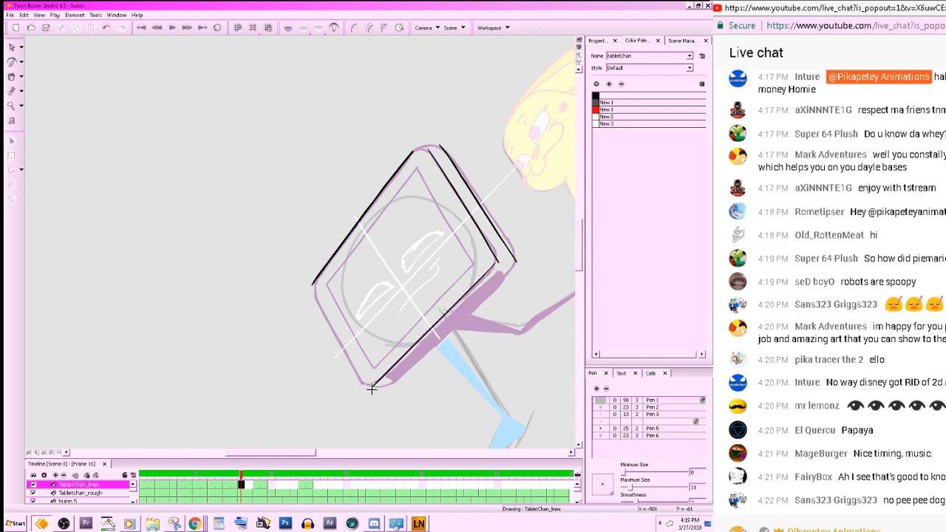
- Ink the front face's left edge on frame 16 and compare it with frame 14
drag(551, 324, 372, 448)
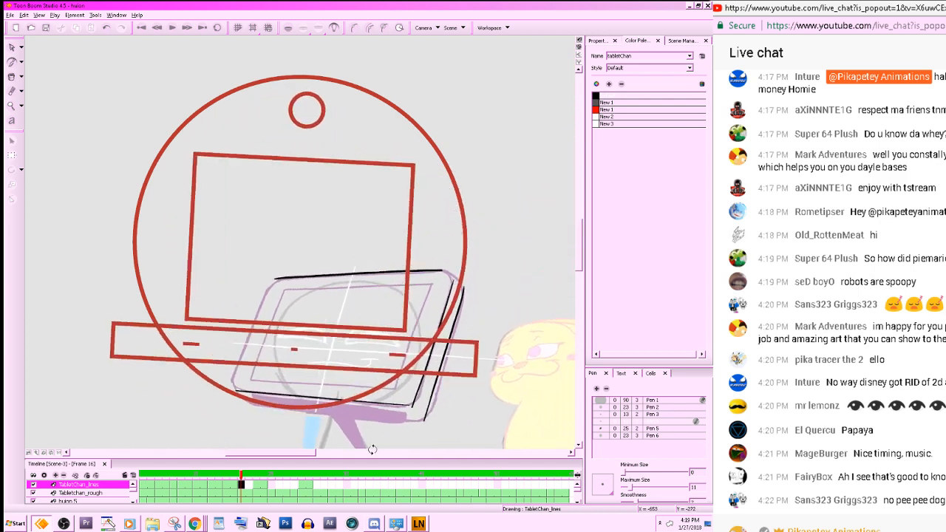
drag(470, 369, 518, 359)
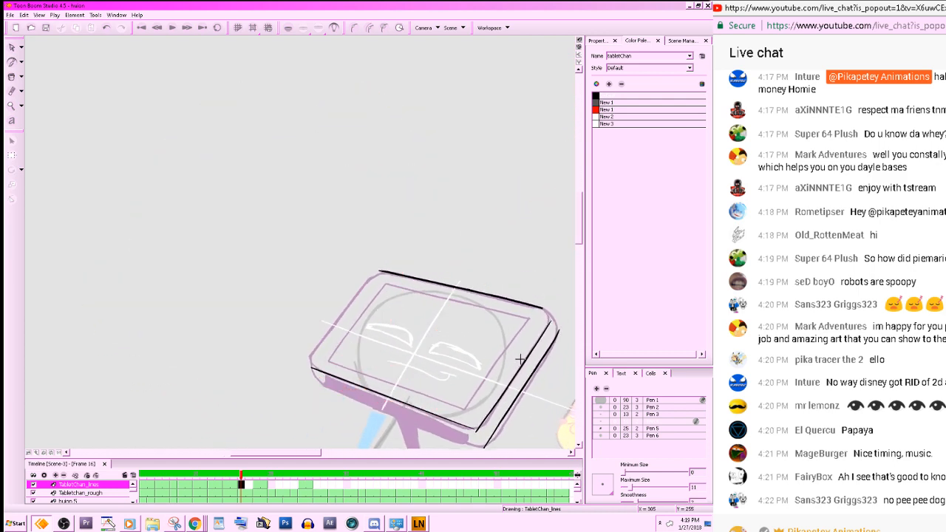
drag(374, 272, 303, 366)
drag(543, 382, 533, 163)
drag(521, 331, 429, 376)
drag(520, 357, 533, 340)
key(a)
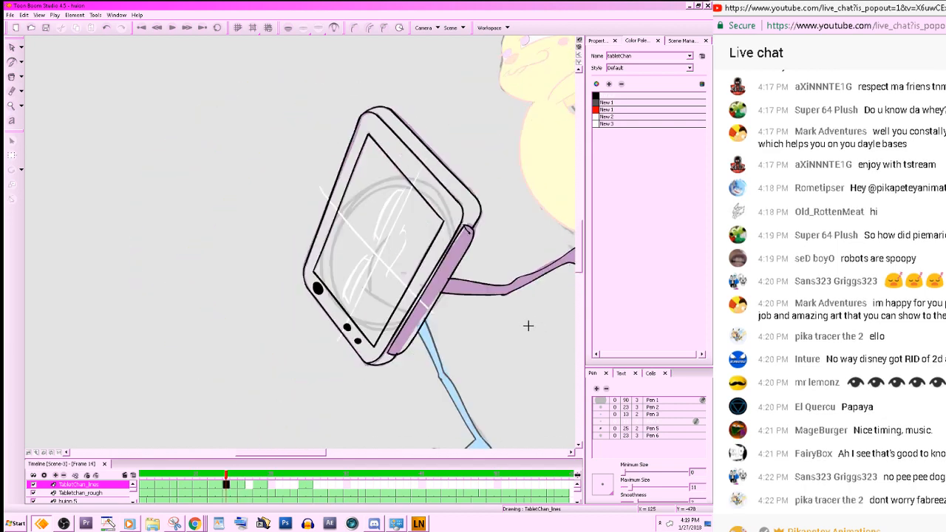
- Try to ink the tablet's outer bottom edge below the purple bar on frame 16, redrawing the stroke once
key(s)
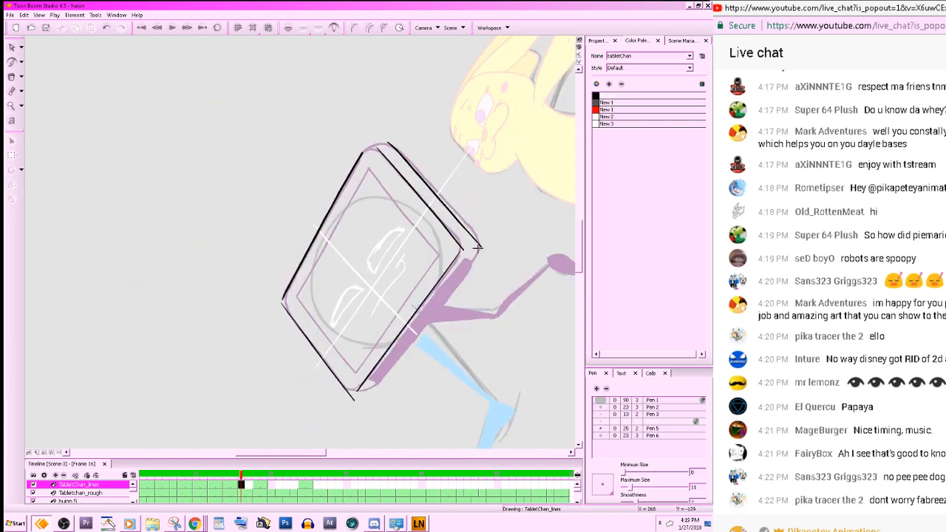
drag(477, 250, 359, 402)
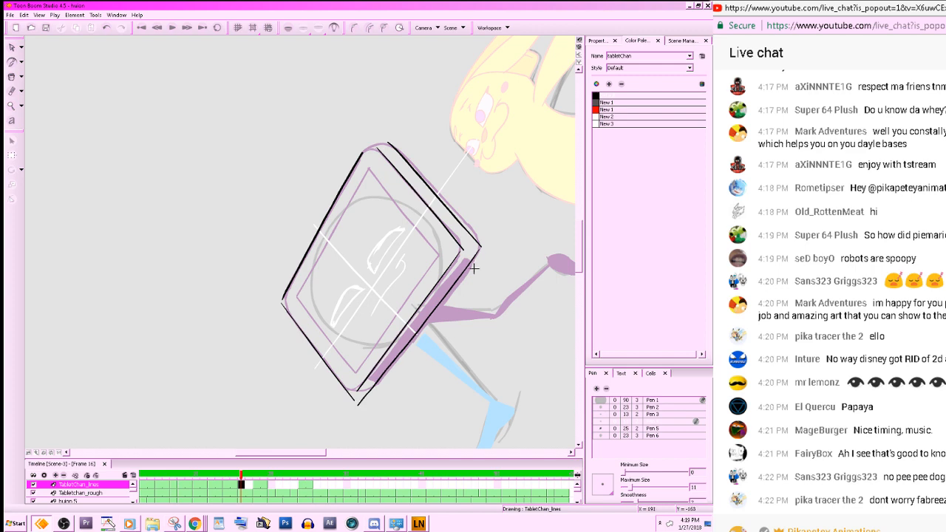
key(ctrl+z)
drag(478, 250, 361, 403)
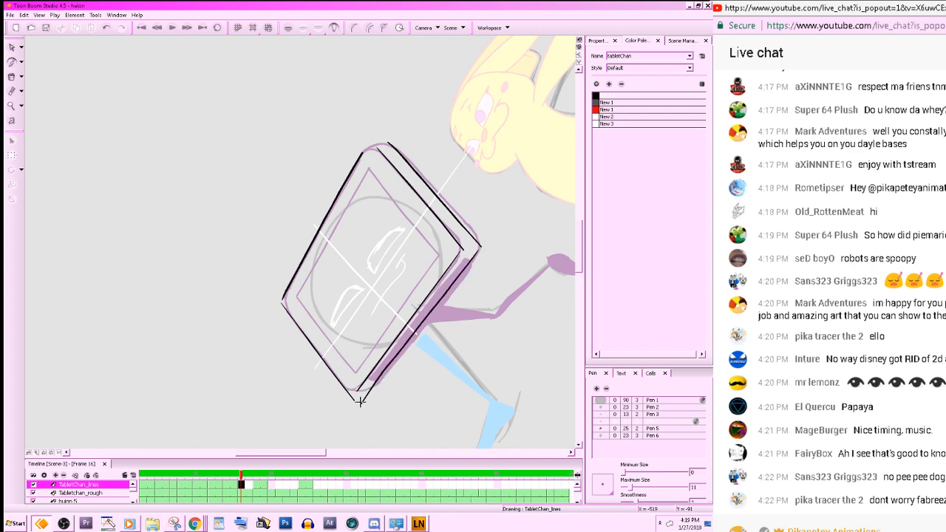
key(ctrl+alt)
drag(565, 297, 424, 463)
drag(516, 384, 570, 352)
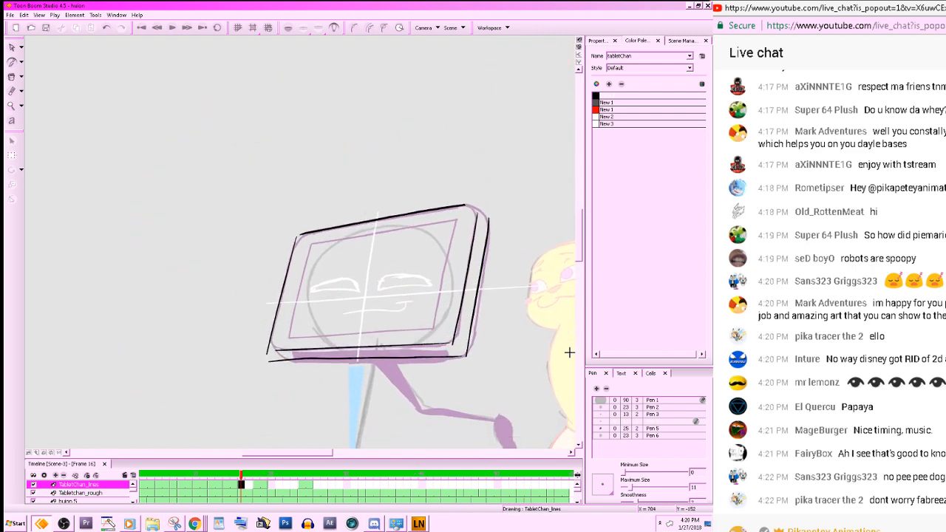
- Flip through the neighbouring drawings to compare the tablet's thickness, and undo the outer bottom edge on frame 16
key(a)
key(a)
key(s)
key(s)
key(s)
key(s)
key(a)
key(a)
key(ctrl+z)
- Ink the outer bottom edge again along the lower side of the purple bar on frame 16 and save the project
key(ctrl+alt)
drag(471, 399, 496, 272)
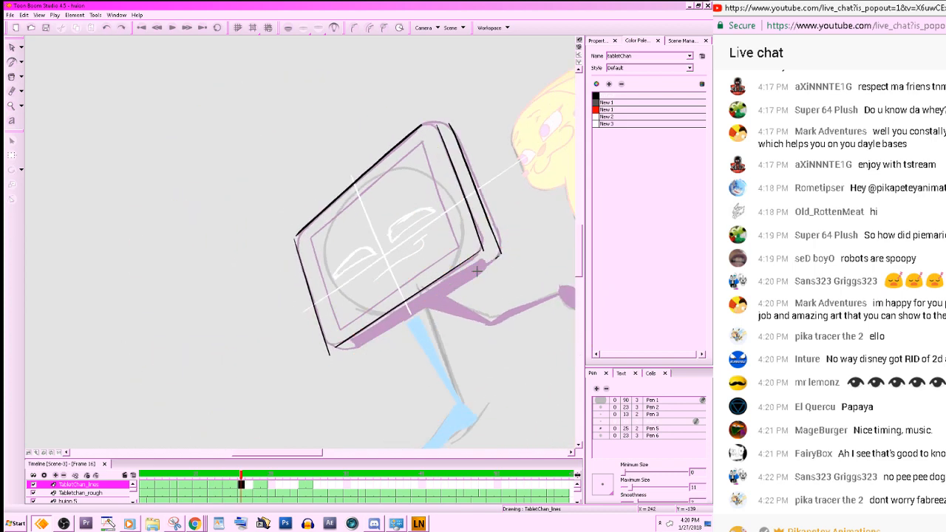
drag(336, 359, 402, 318)
key(alt+e)
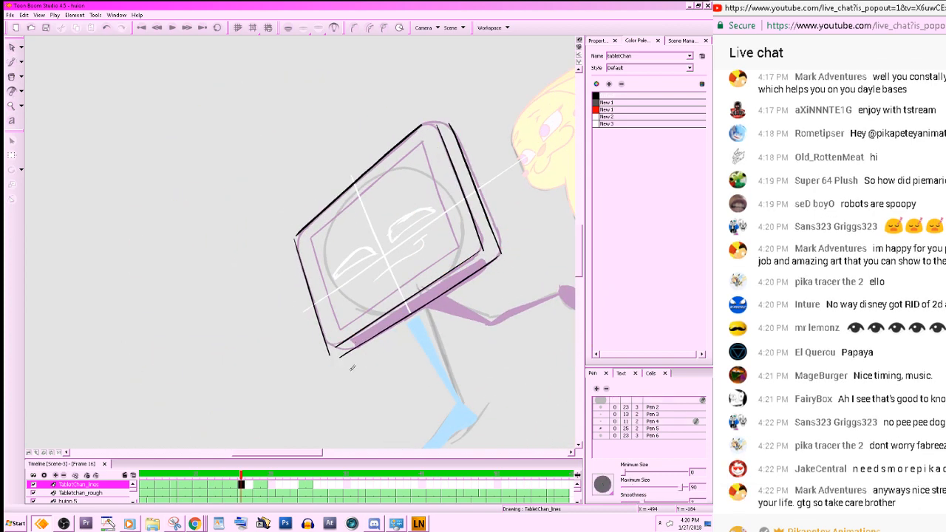
key(ctrl+alt)
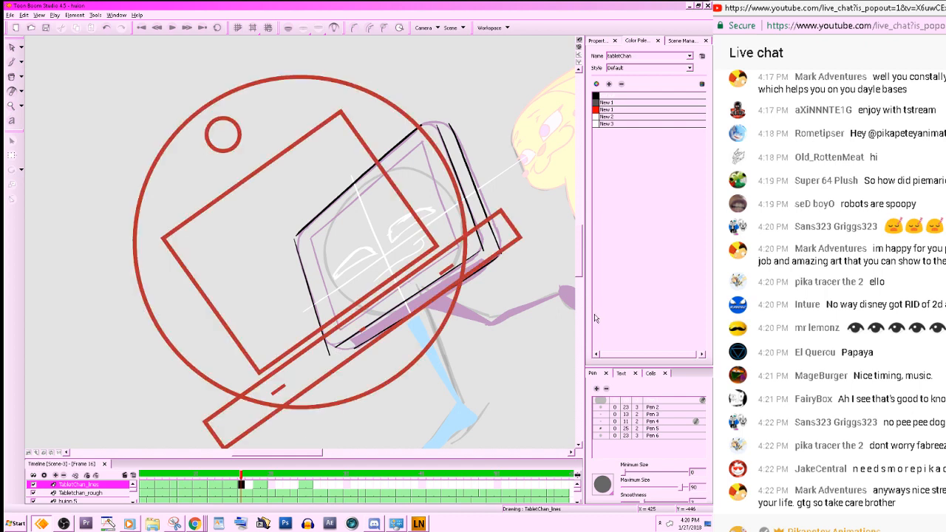
key(ctrl+alt)
drag(563, 348, 493, 436)
key(ctrl+s)
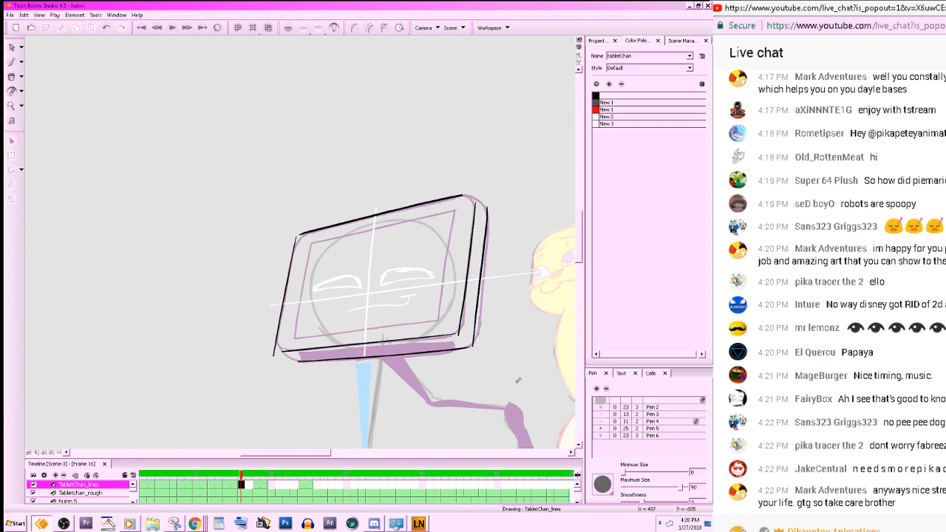
- Erase the overshooting line end where the outer side edge meets the outer bottom edge at the lower-right corner
click(51, 453)
drag(517, 297, 512, 338)
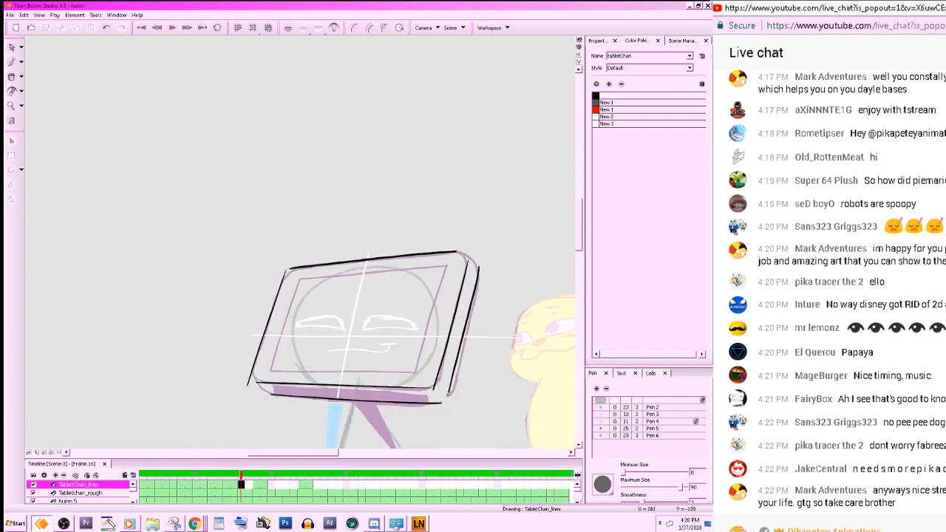
drag(442, 403, 446, 376)
drag(488, 319, 478, 350)
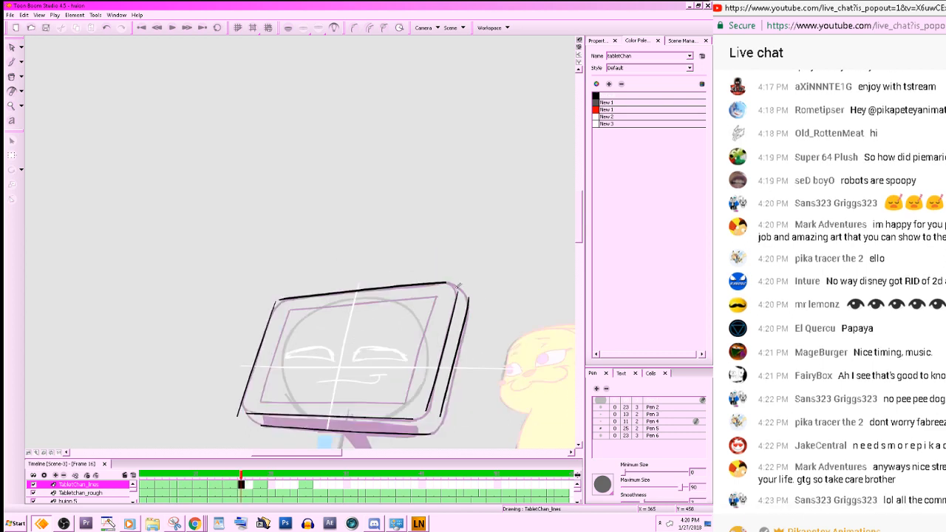
- Ink the rounded upper-right corners of the front face and the outer side with the brush, redrawing strokes until they fit
key(alt+b)
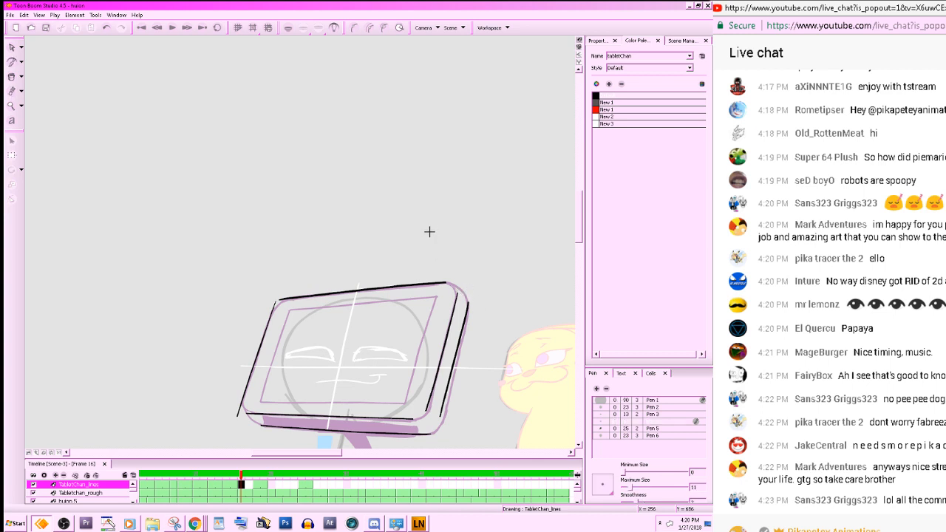
key(z)
key(z)
key(space)
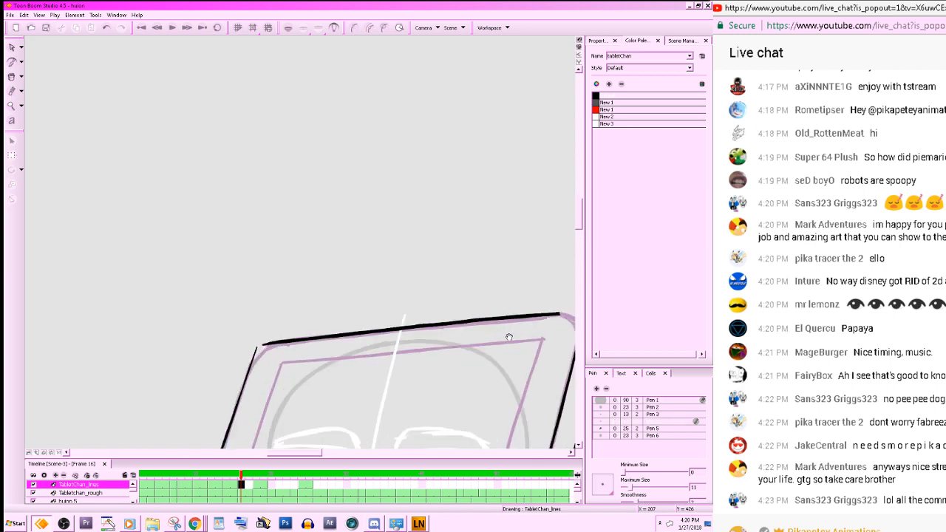
drag(424, 231, 312, 139)
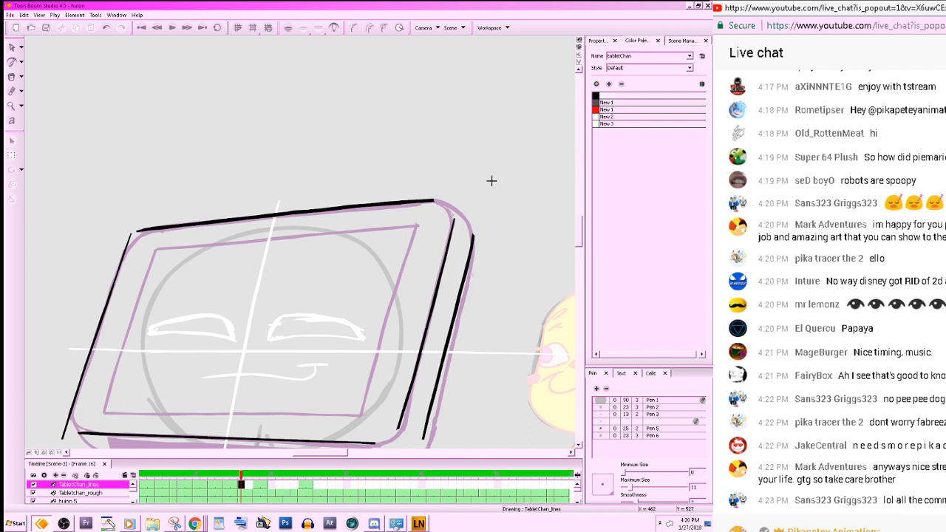
mouse_move(432, 199)
mouse_down()
mouse_move(448, 215)
mouse_move(449, 246)
mouse_up()
key(ctrl+z)
mouse_move(426, 201)
mouse_down()
mouse_move(453, 219)
mouse_move(445, 243)
mouse_up()
mouse_move(436, 200)
mouse_down()
mouse_move(462, 213)
mouse_move(472, 236)
mouse_move(465, 267)
mouse_up()
key(ctrl+z)
key(ctrl+z)
mouse_move(428, 200)
mouse_down()
mouse_move(466, 214)
mouse_move(471, 257)
mouse_up()
key(ctrl+z)
mouse_move(440, 200)
mouse_down()
mouse_move(471, 225)
mouse_move(475, 249)
mouse_up()
- Compare the tablet's shape and size on frame 16 with frame 14, both close up and in the full view
mouse_move(495, 408)
mouse_down()
mouse_move(551, 331)
mouse_move(530, 360)
mouse_up()
key(comma)
key(period)
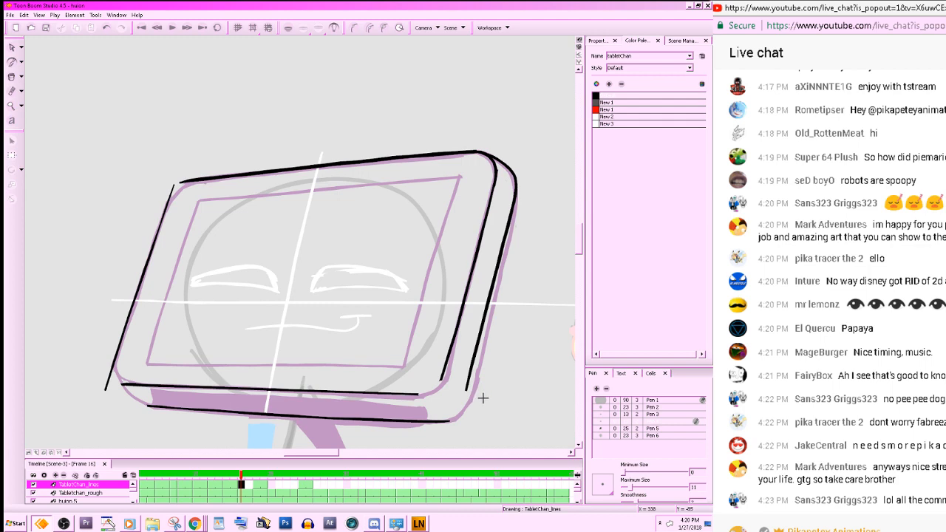
key(period)
key(comma)
key(comma)
key(x)
key(x)
key(x)
key(x)
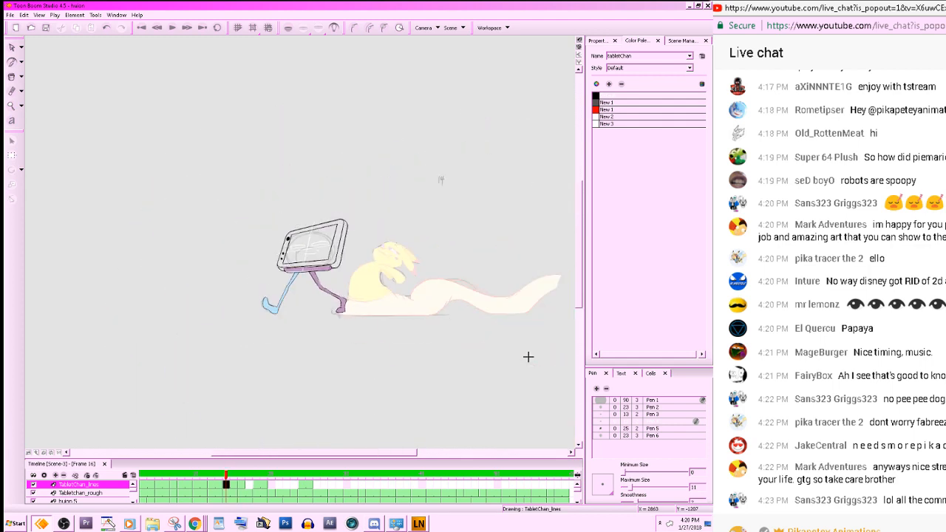
key(period)
key(comma)
key(comma)
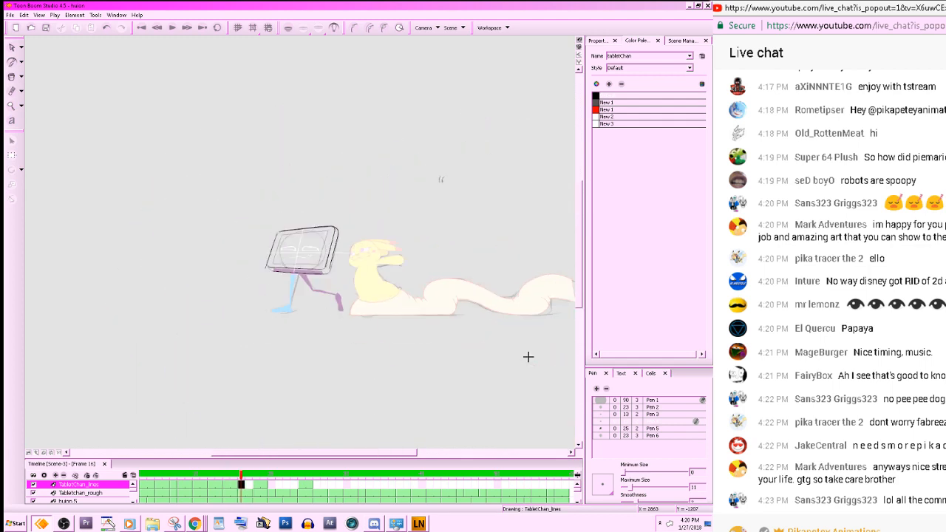
- Remove the outer right side edge and its upper corner curve from the tablet on frame 16
key(z)
key(z)
key(z)
key(z)
click(12, 48)
drag(440, 190, 412, 258)
drag(423, 195, 425, 194)
key(ctrl+z)
key(ctrl+z)
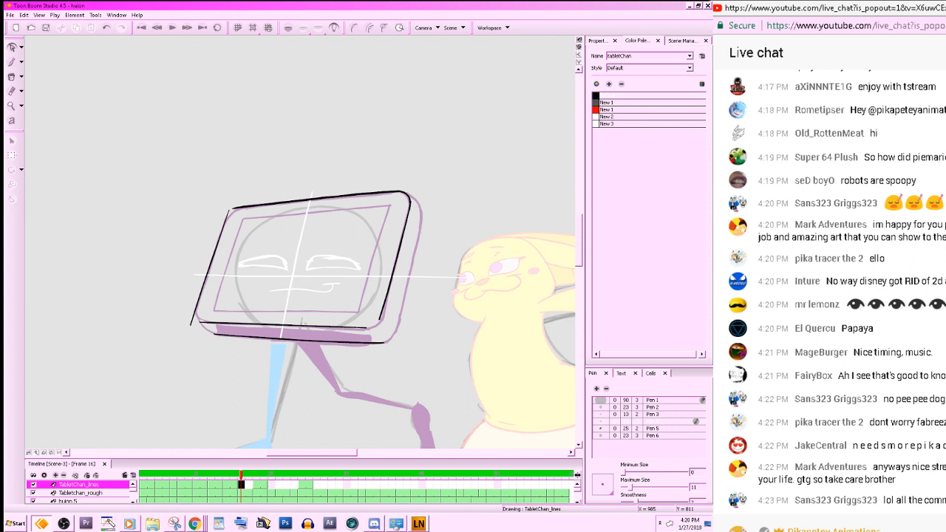
key(alt+Tab)
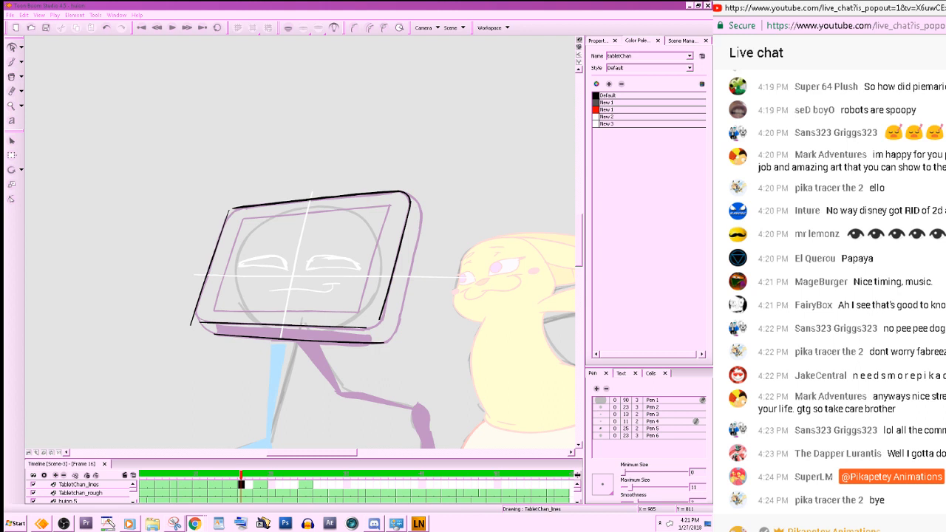
click(430, 268)
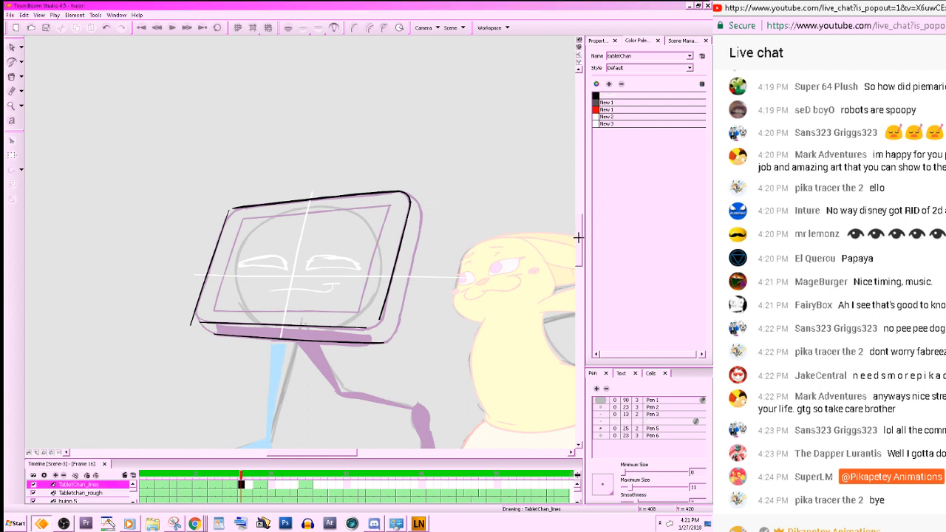
drag(481, 339, 504, 319)
key(ctrl+z)
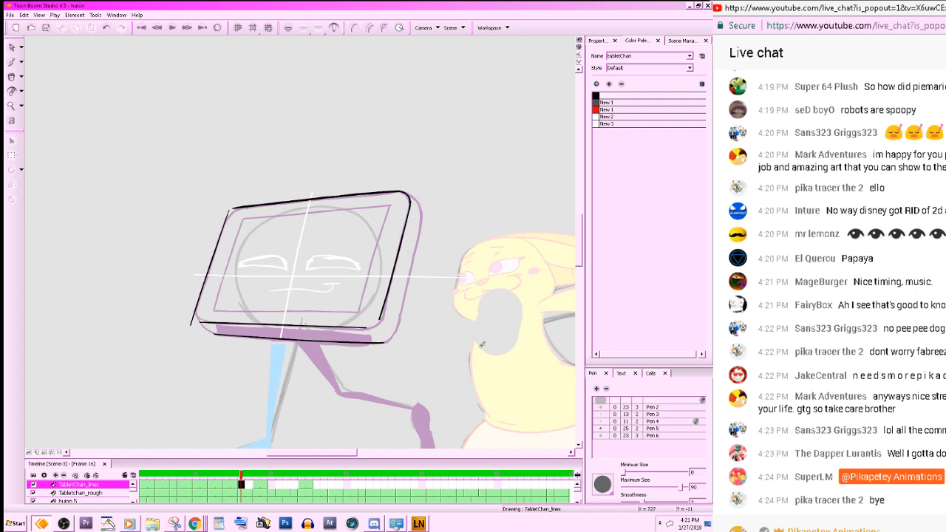
scroll(584, 247, down, 1)
scroll(584, 247, up, 1)
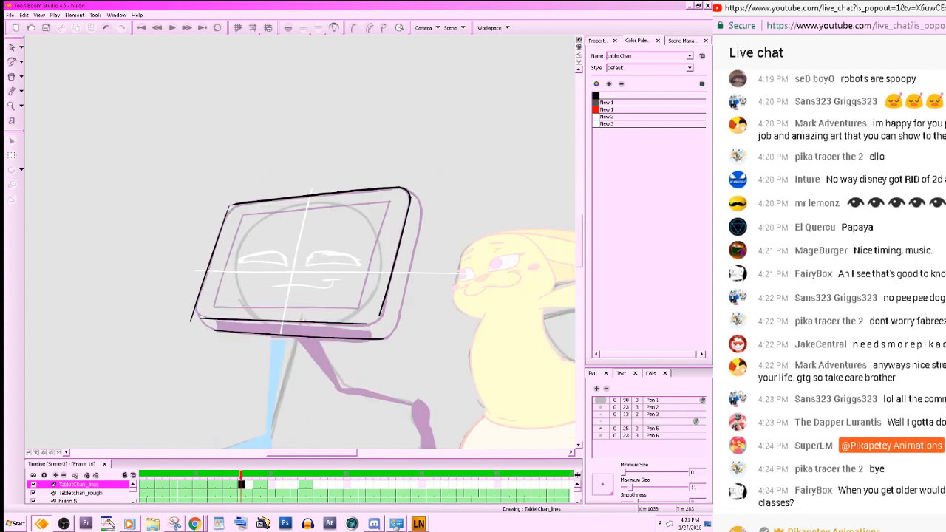
key(alt+Tab)
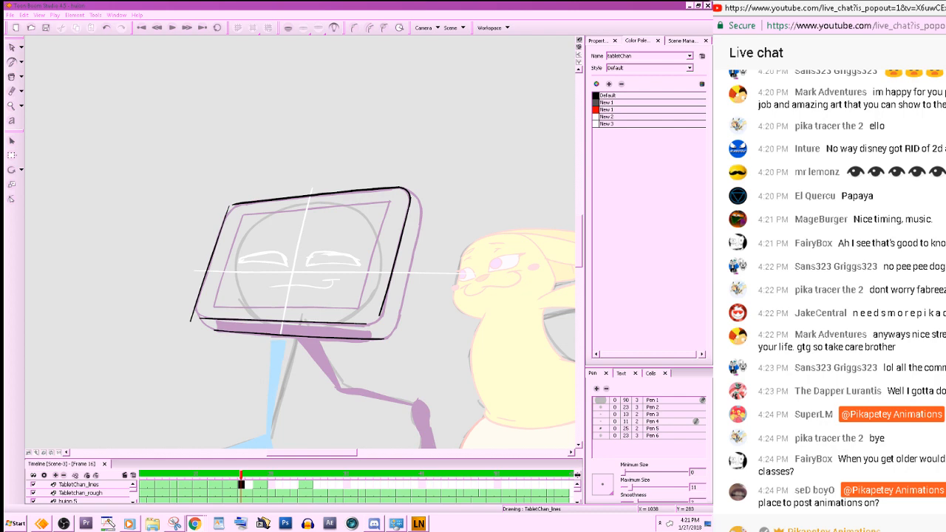
click(581, 234)
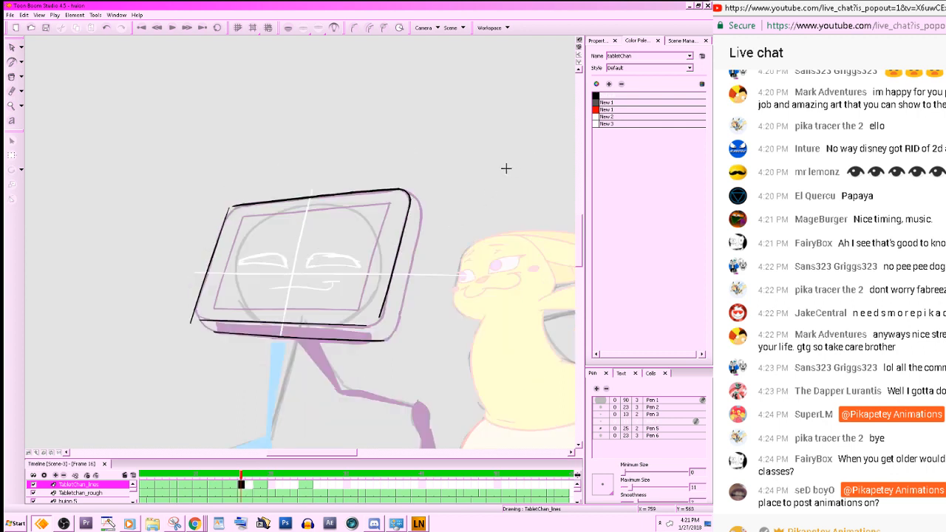
- Try to ink the outer upper-right corner and side edge on frame 16, comparing it with frame 14
drag(402, 190, 422, 222)
key(ctrl+z)
key(ctrl+z)
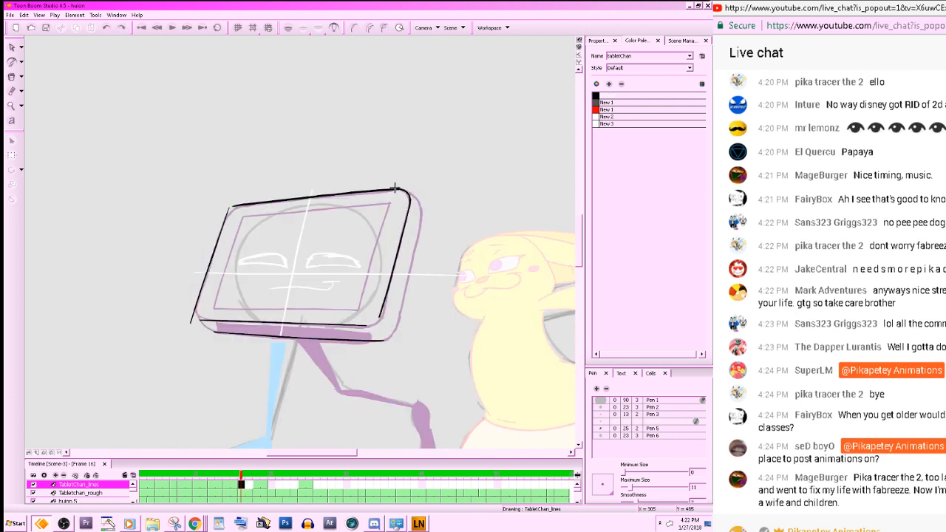
mouse_move(398, 190)
mouse_down()
mouse_move(420, 223)
mouse_move(388, 362)
mouse_up()
key(comma)
key(comma)
key(period)
key(period)
key(ctrl+z)
- Ink the outer right side edge with its rounded upper corner closer to the front face, and check it against frame 14
drag(422, 215, 388, 345)
key(ctrl+z)
drag(418, 222, 391, 342)
key(comma)
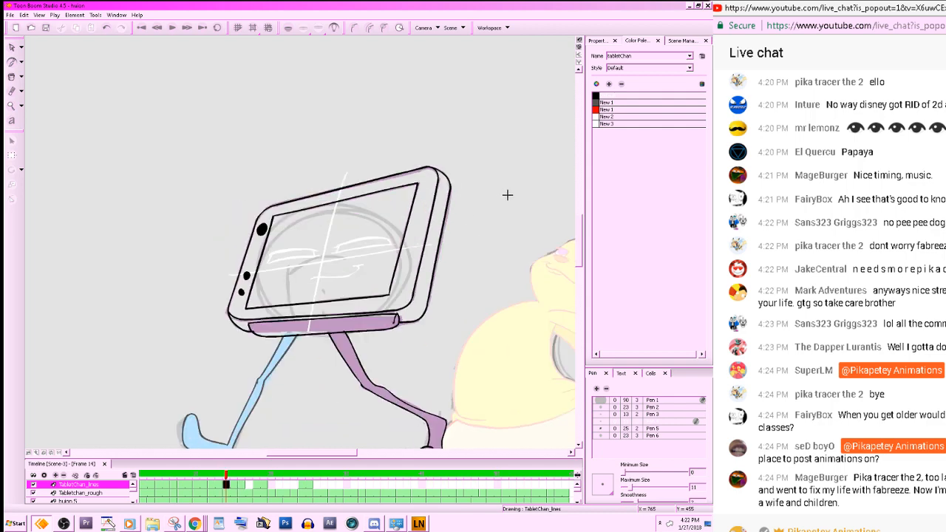
key(period)
key(period)
key(comma)
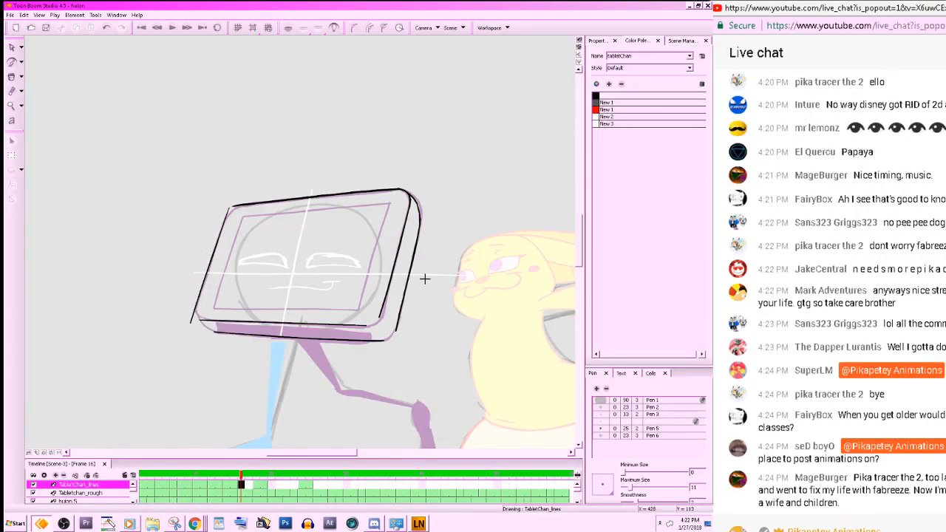
- Ink the rounded lower-right corners of the front face and outer side on frame 16, flipping between drawings to check them
key(2)
key(2)
drag(445, 299, 466, 287)
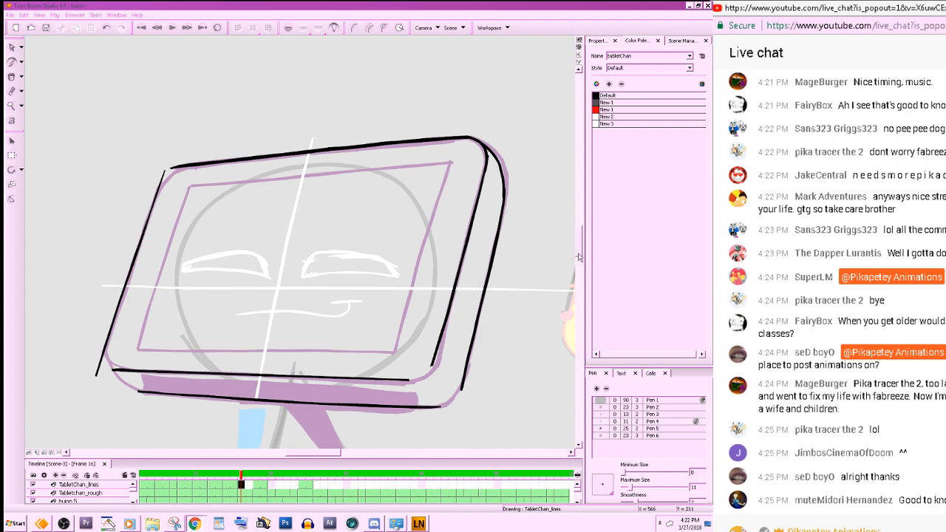
drag(579, 251, 579, 251)
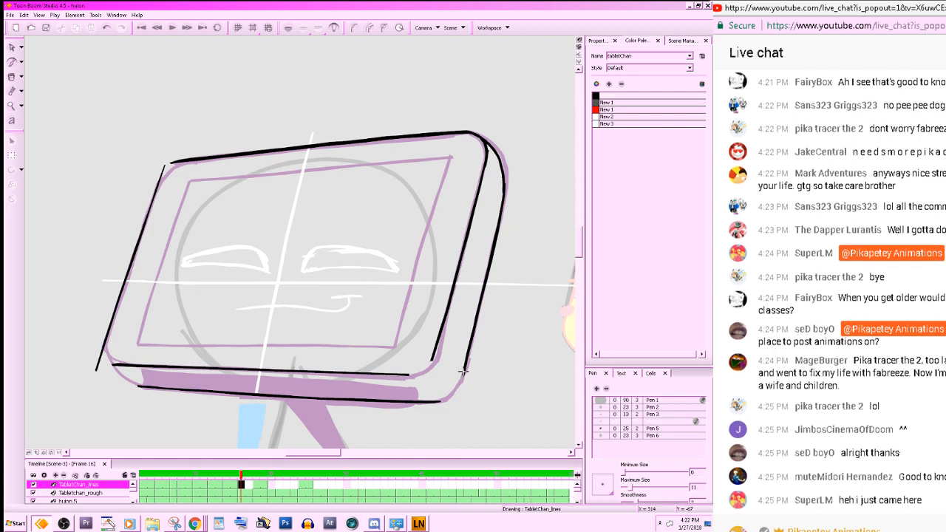
mouse_move(464, 371)
mouse_down()
mouse_move(452, 394)
mouse_move(428, 400)
mouse_move(404, 375)
mouse_move(426, 366)
mouse_move(463, 304)
mouse_move(450, 319)
mouse_move(474, 359)
mouse_move(528, 358)
mouse_up()
key(g)
key(f)
key(g)
key(f)
key(f)
key(g)
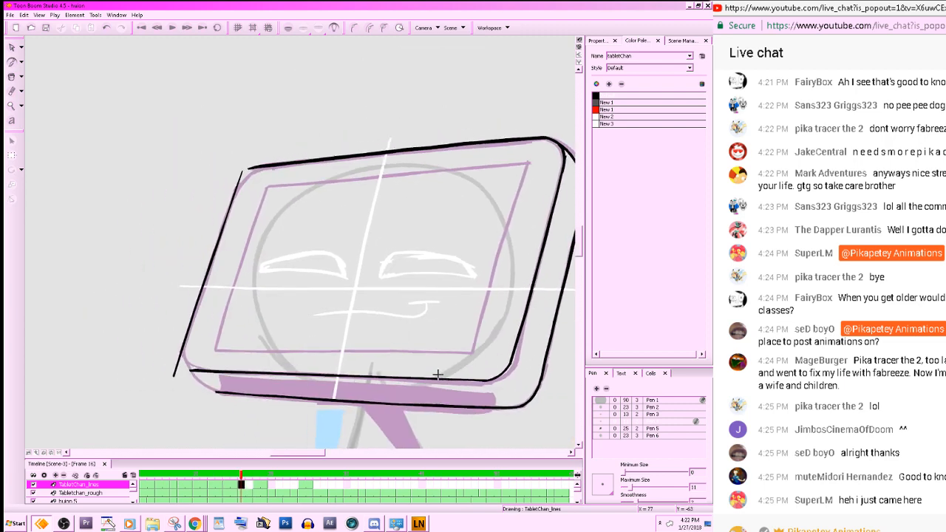
- Erase the overshooting left edge and ink the rounded lower-left corners of the front face and outer side, redrawing the outer curve
drag(436, 375, 513, 384)
key(alt+e)
mouse_move(260, 363)
mouse_down()
mouse_move(253, 386)
mouse_move(286, 370)
mouse_move(262, 372)
mouse_move(295, 384)
mouse_move(265, 373)
mouse_move(261, 354)
mouse_move(268, 386)
mouse_move(316, 401)
mouse_up()
key(alt+b)
key(alt+e)
key(alt+b)
key(ctrl+z)
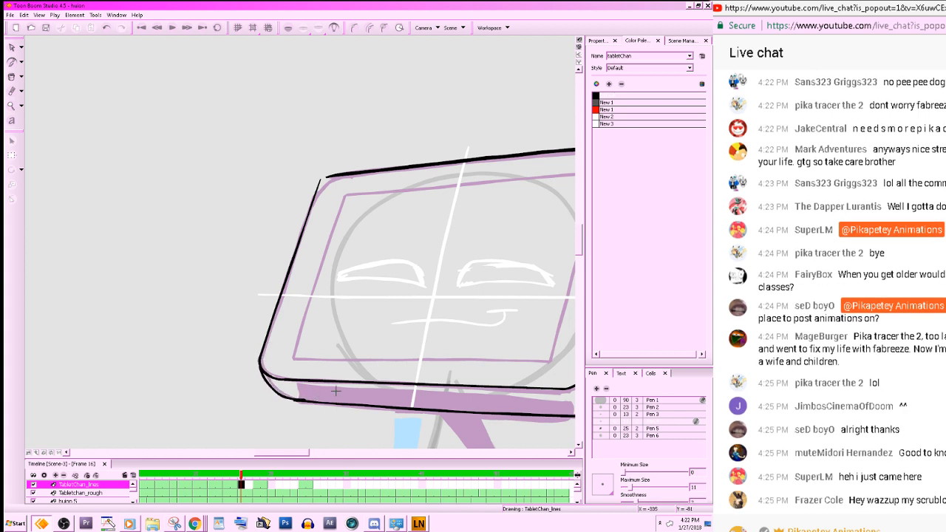
key(ctrl+z)
mouse_move(260, 375)
mouse_down()
mouse_move(295, 404)
mouse_move(308, 401)
mouse_up()
drag(498, 355, 510, 419)
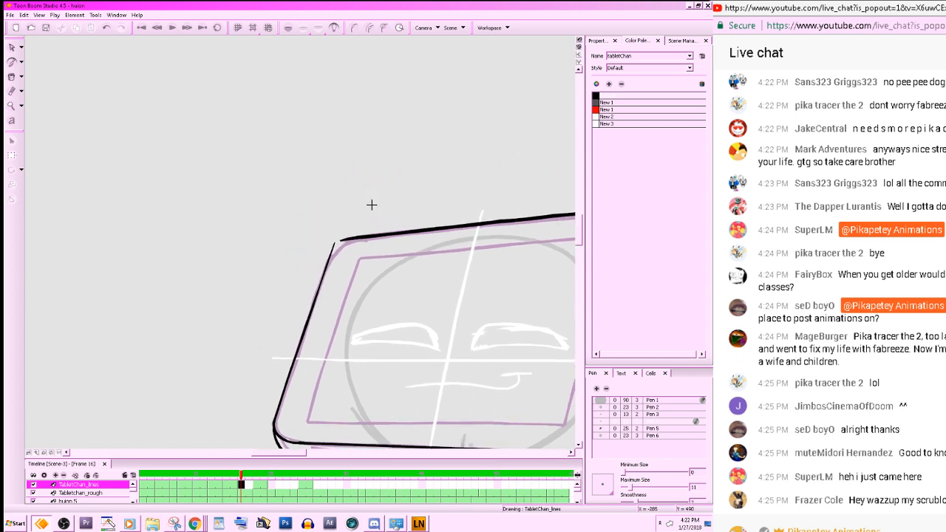
- Clean up the line ends at the tablet's upper-left corner, ink its rounded curve, and save the project
key(alt+e)
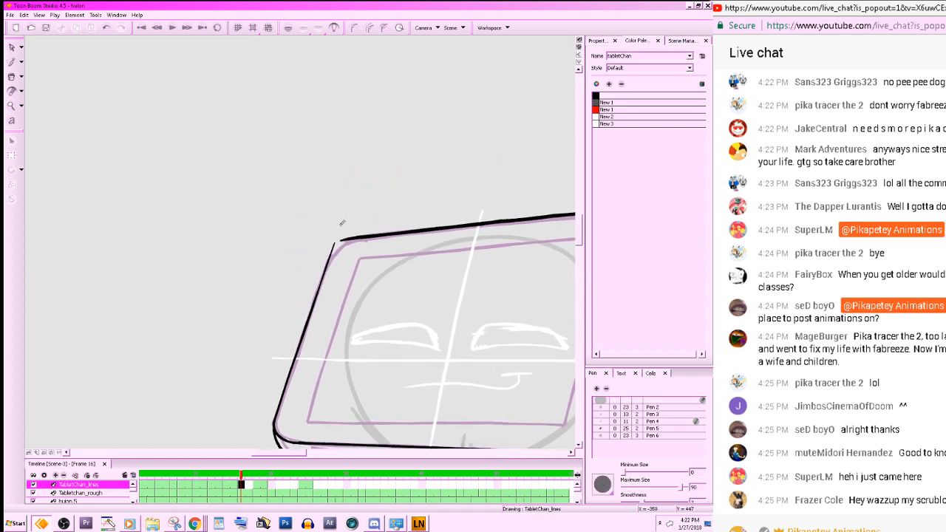
mouse_move(342, 222)
mouse_down()
mouse_move(357, 238)
mouse_move(331, 258)
mouse_move(364, 234)
mouse_up()
key(alt+b)
key(space)
drag(541, 360, 393, 294)
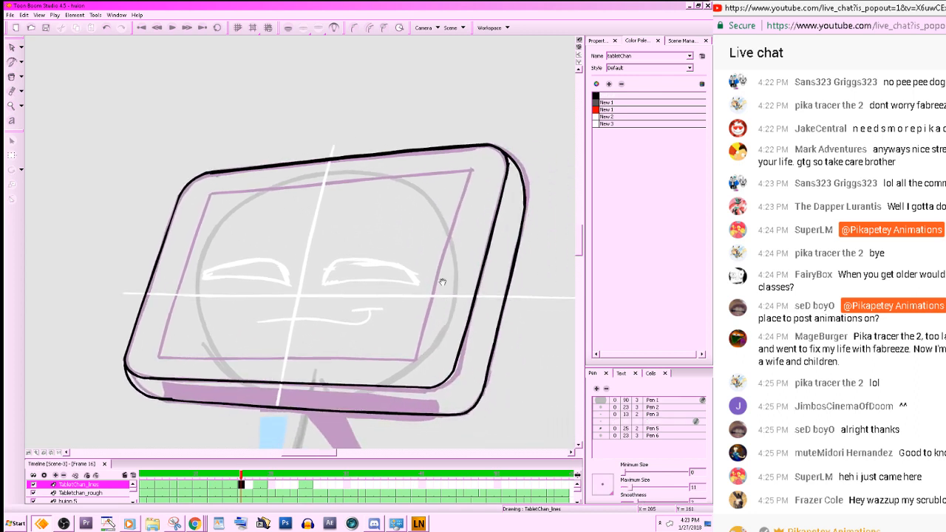
drag(542, 319, 566, 269)
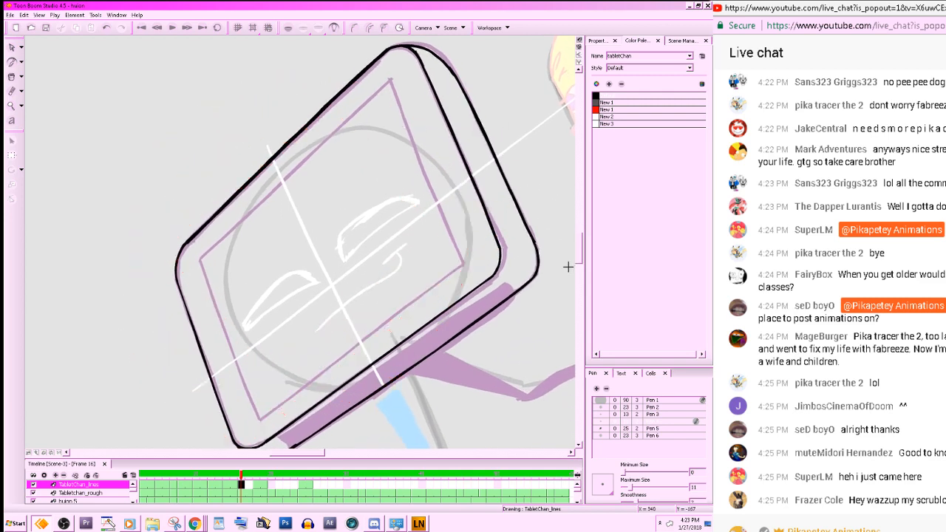
key(ctrl+s)
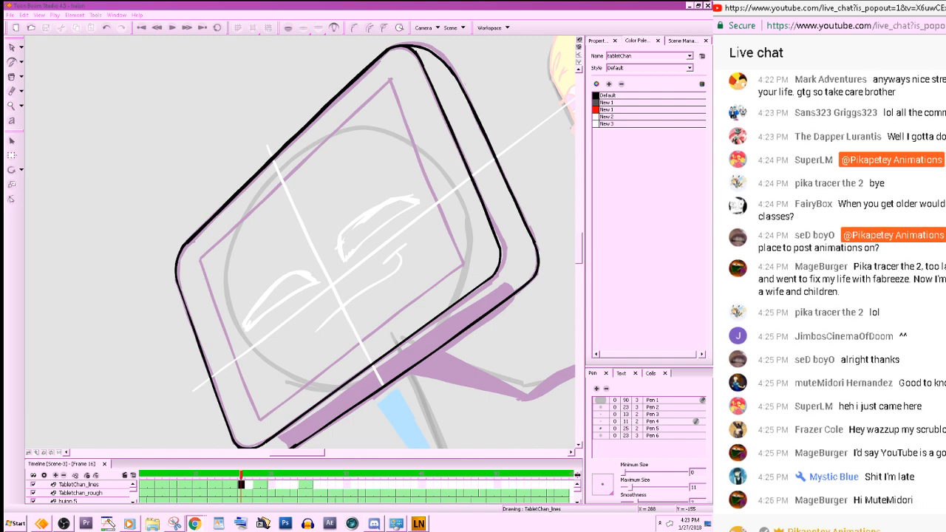
- Check the inked tablet outline on frame 16 against the neighbouring drawings with onion skin, and flip between it and frame 14
click(579, 250)
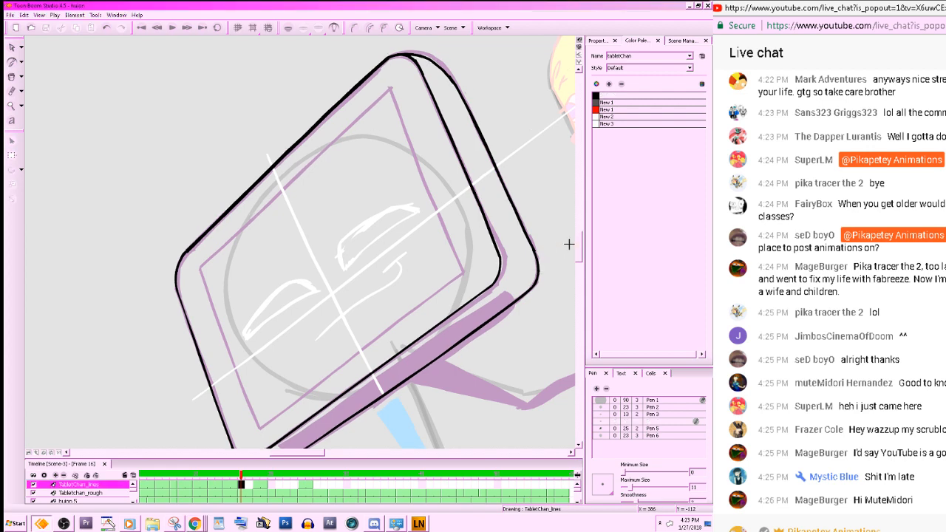
drag(431, 209, 460, 212)
click(289, 28)
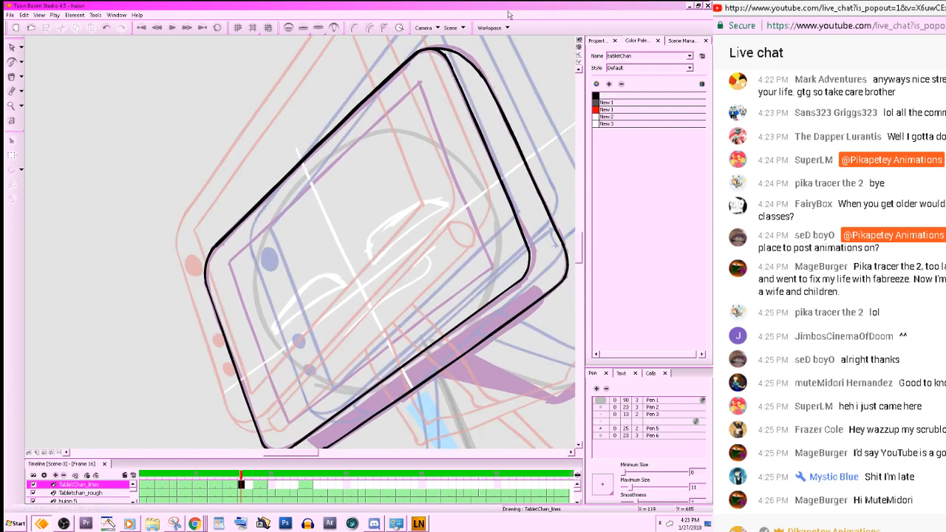
key(.)
key(x)
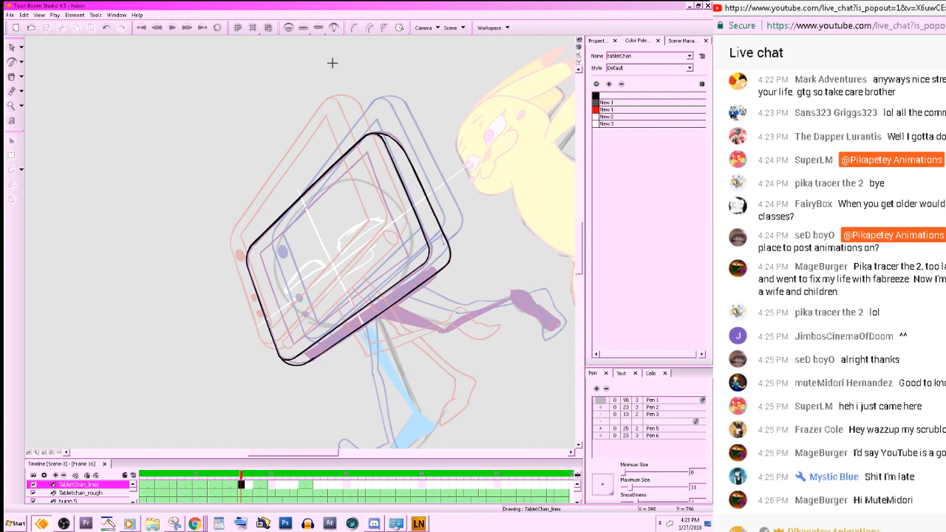
click(301, 27)
key(f)
key(g)
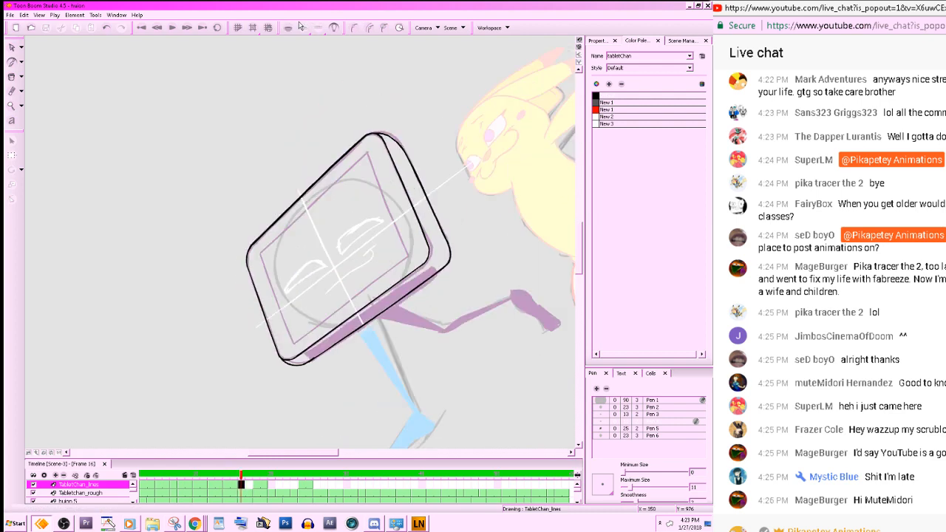
key(g)
key(f)
- Ink the straight upper-left edge of the tablet's inner screen on frame 16 over the rough, comparing it with frame 14
key(z)
key(z)
drag(509, 294, 494, 329)
key(f)
key(g)
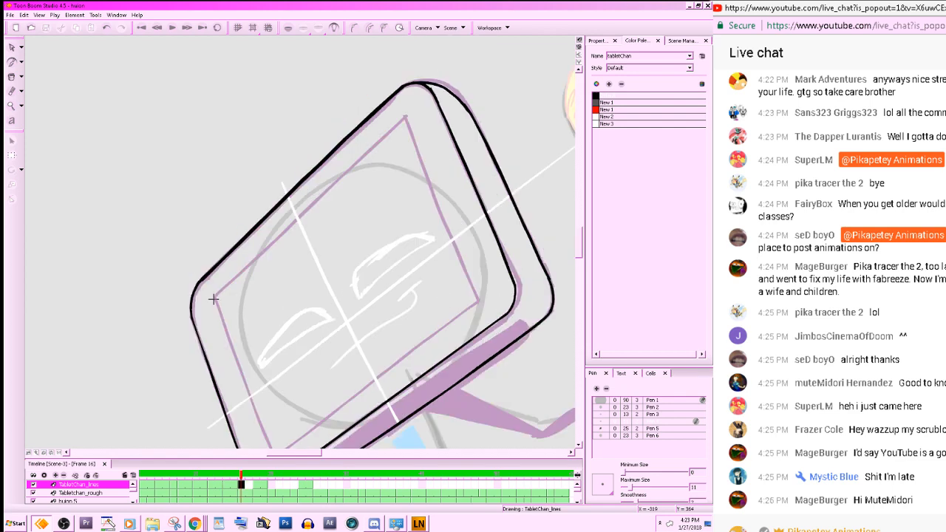
drag(213, 298, 411, 118)
key(f)
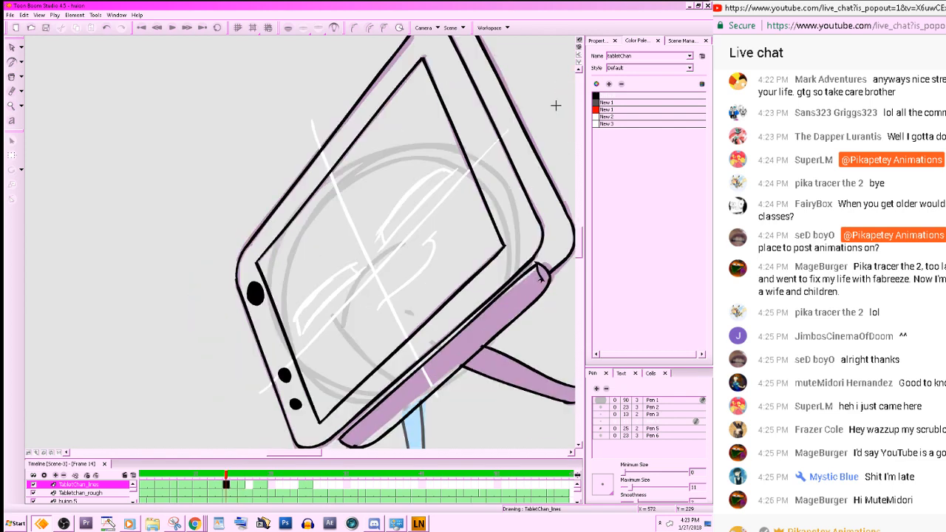
key(g)
key(f)
key(g)
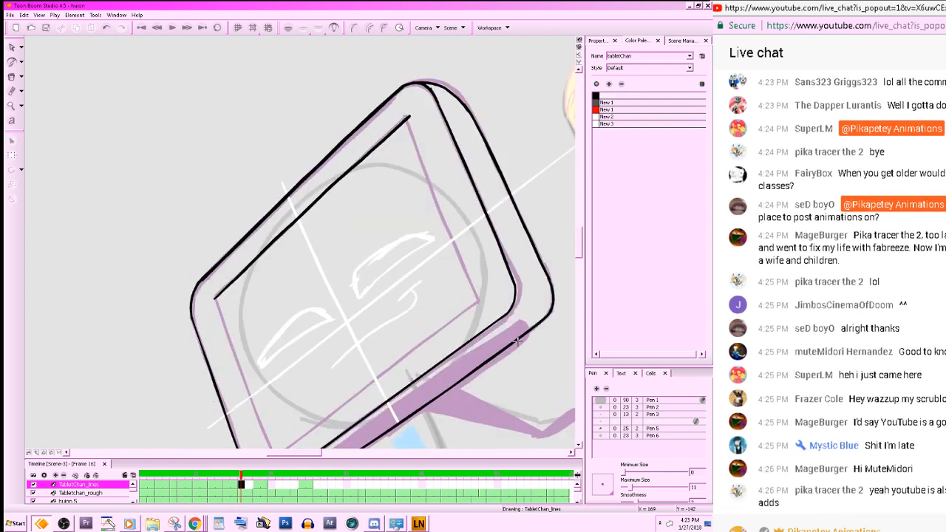
- Ink the screen's lower edge between its two lower corners, redrawing the stroke until it follows the rough line
mouse_move(518, 342)
mouse_down()
mouse_move(513, 315)
mouse_move(494, 294)
mouse_move(510, 330)
mouse_up()
key(f)
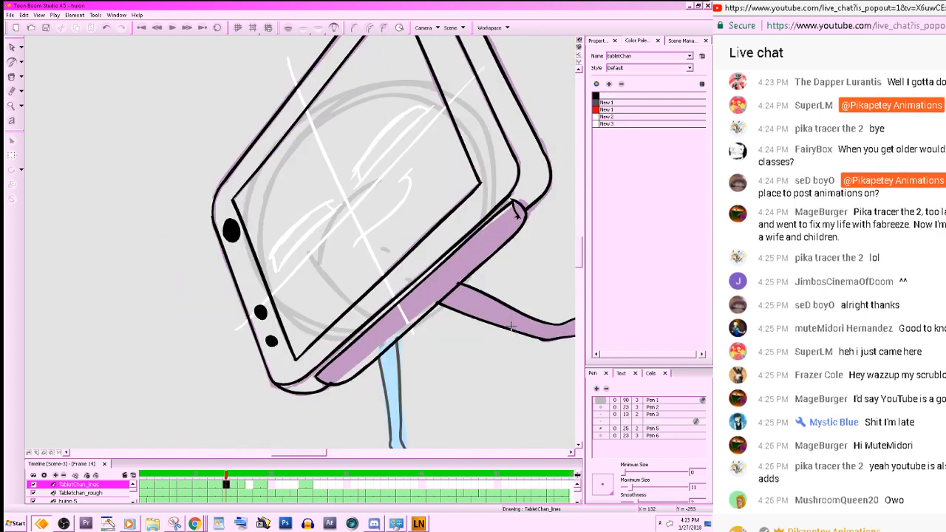
key(g)
drag(249, 394, 450, 237)
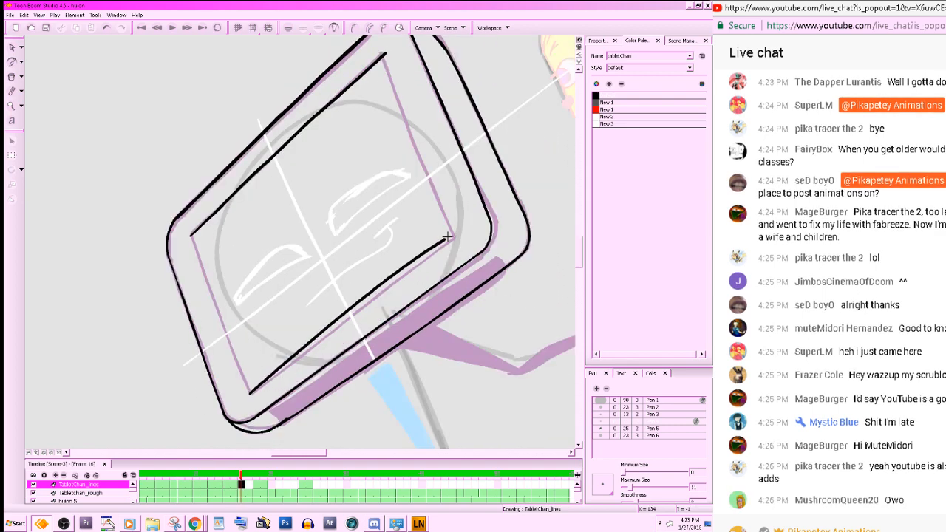
key(ctrl+z)
drag(248, 392, 456, 237)
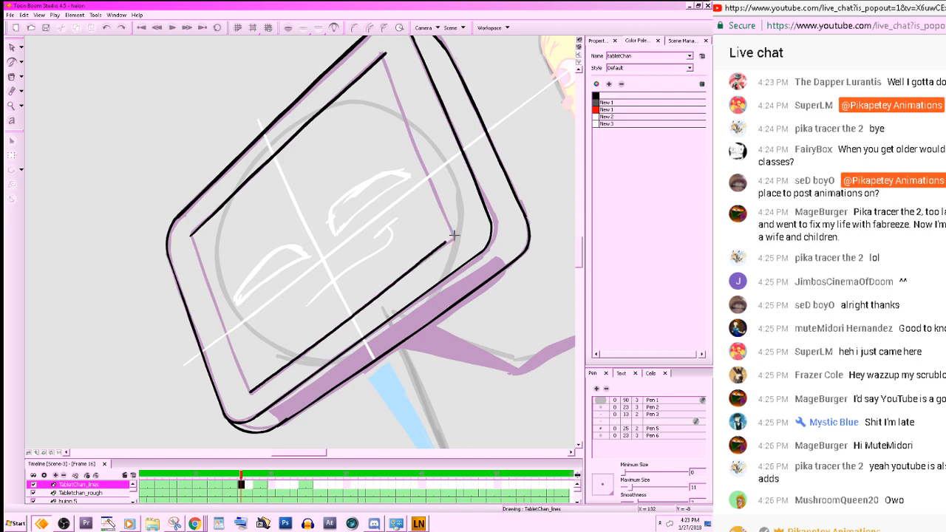
key(ctrl+z)
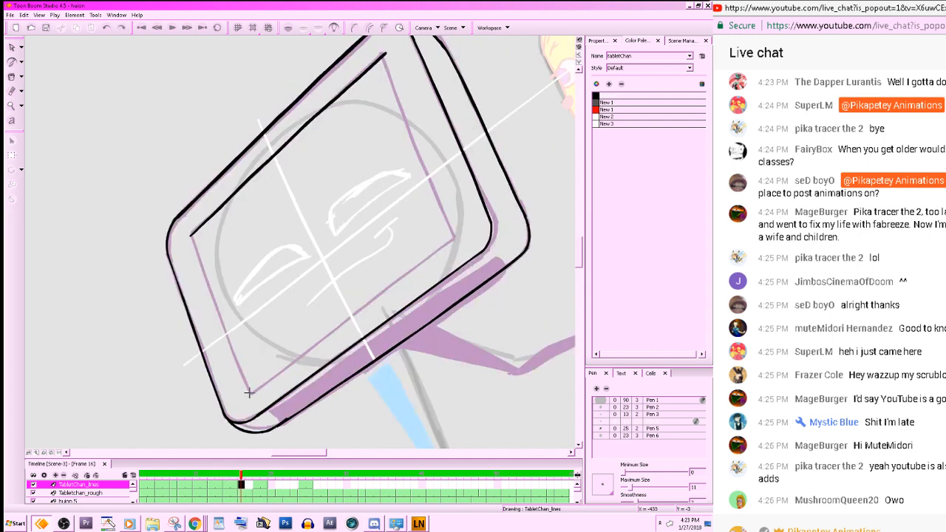
drag(250, 393, 455, 237)
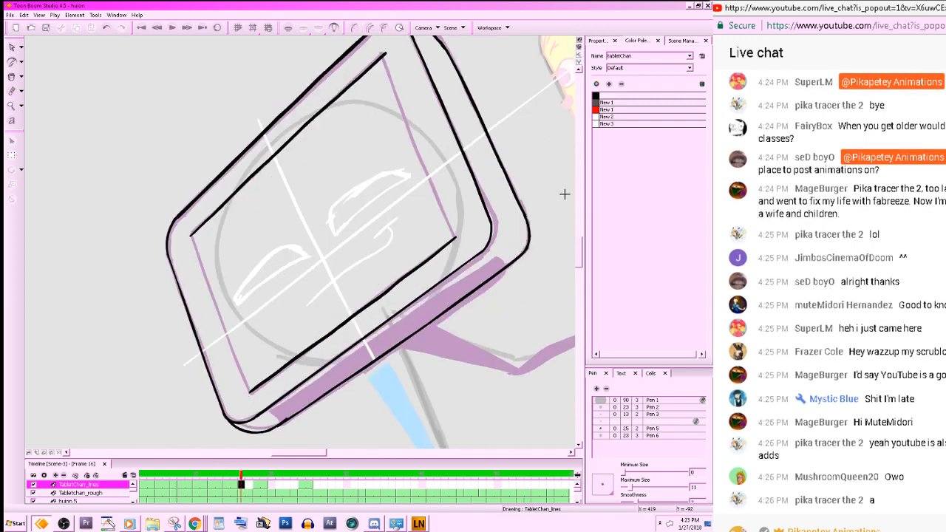
- Ink the right edge of the tablet's inner screen on frame 16, joining the ends of its upper and lower edges
drag(556, 277, 359, 436)
drag(549, 351, 494, 345)
key(f)
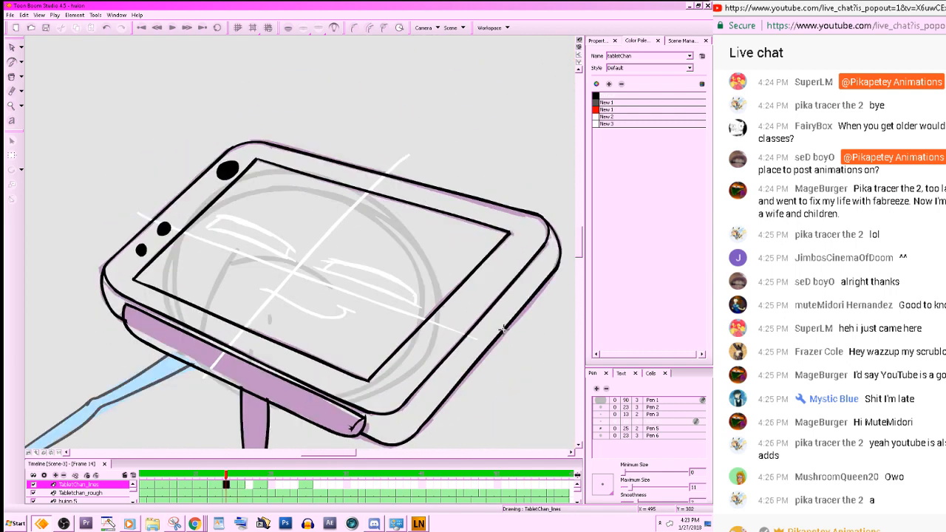
key(g)
drag(451, 242, 314, 385)
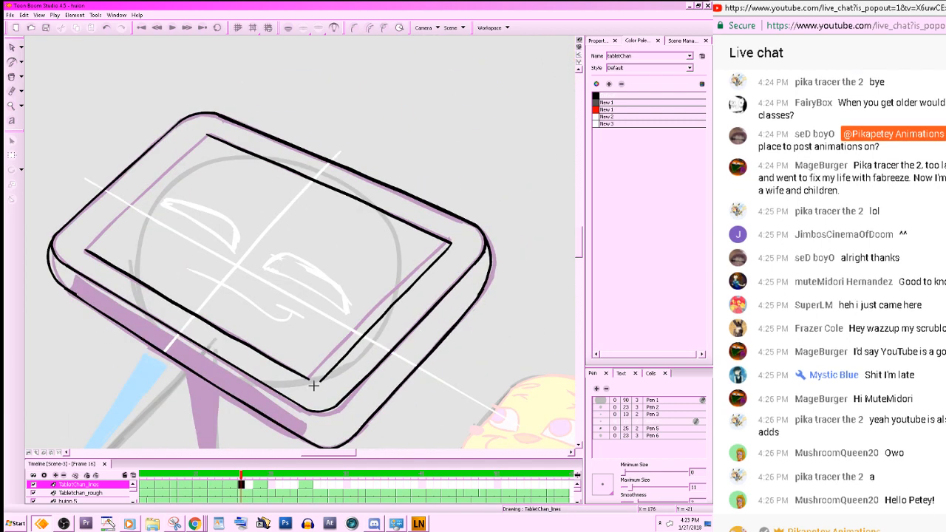
key(ctrl+z)
drag(451, 243, 317, 386)
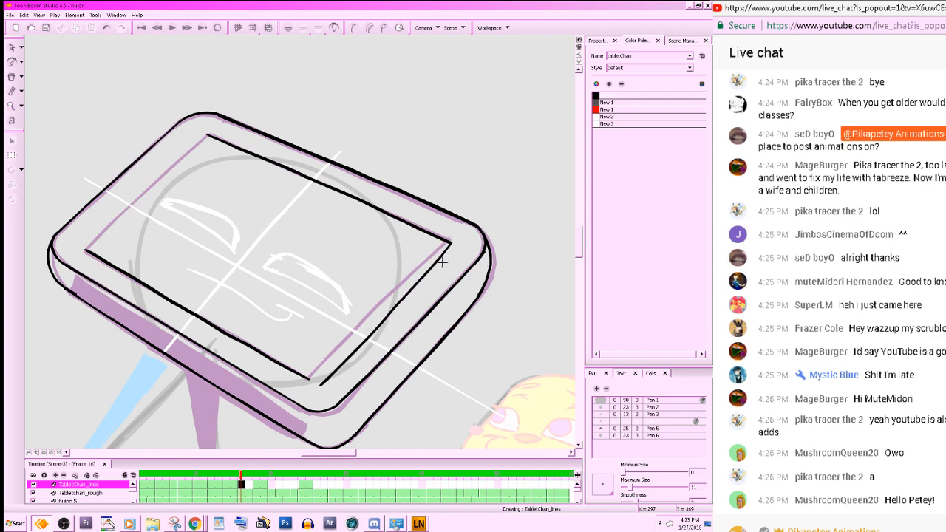
key(ctrl+z)
drag(450, 242, 312, 383)
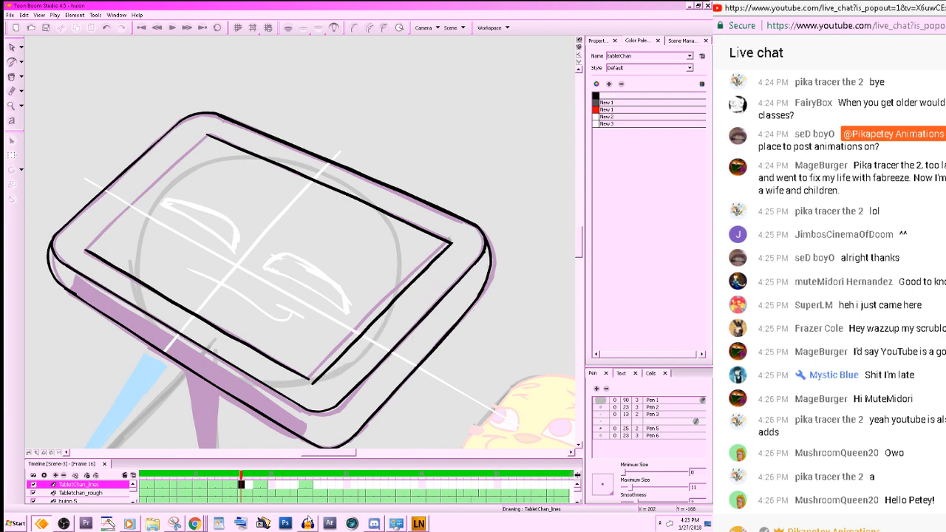
- Touch up the lower-right corner of the tablet's inner screen where the inked edges meet
key(g)
key(f)
mouse_move(482, 374)
mouse_down()
mouse_move(456, 77)
mouse_move(425, 53)
mouse_up()
drag(500, 164, 501, 299)
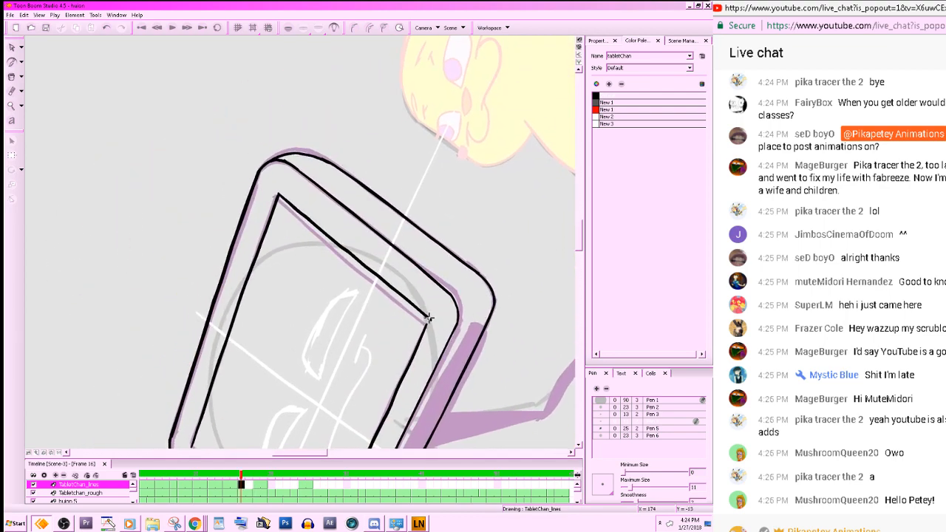
drag(428, 318, 421, 334)
key(alt+e)
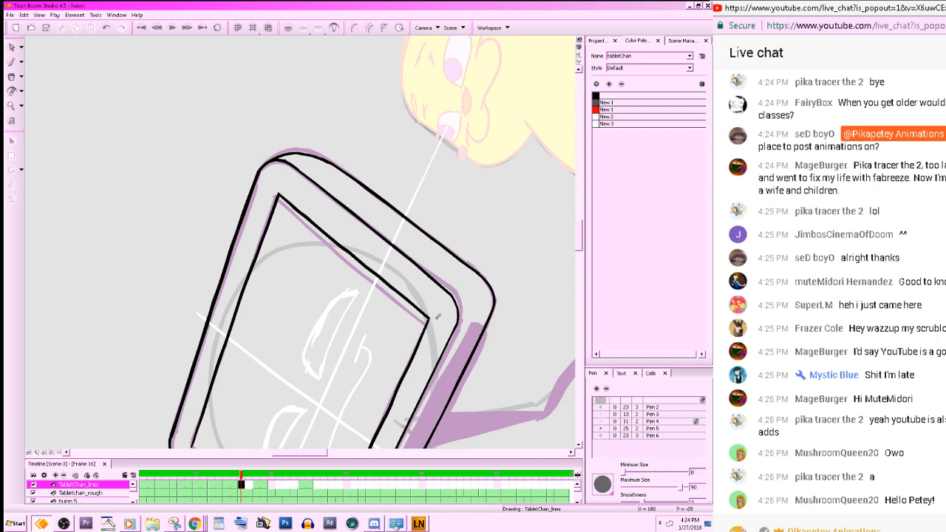
- Ink the left edge of the tablet's inner screen along the rough, closing the screen outline
mouse_move(448, 377)
mouse_down()
mouse_move(536, 211)
mouse_move(391, 434)
mouse_move(299, 447)
mouse_up()
drag(437, 353, 561, 353)
key(alt+b)
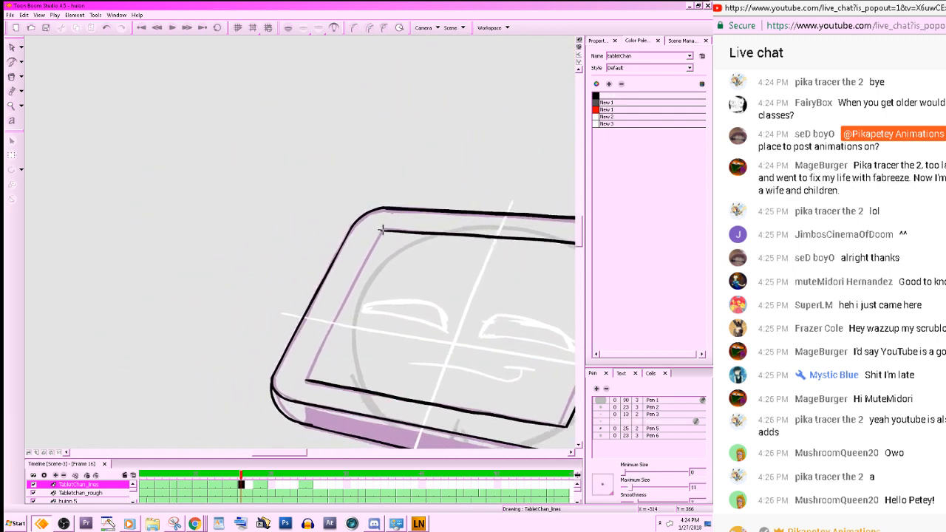
drag(383, 233, 307, 380)
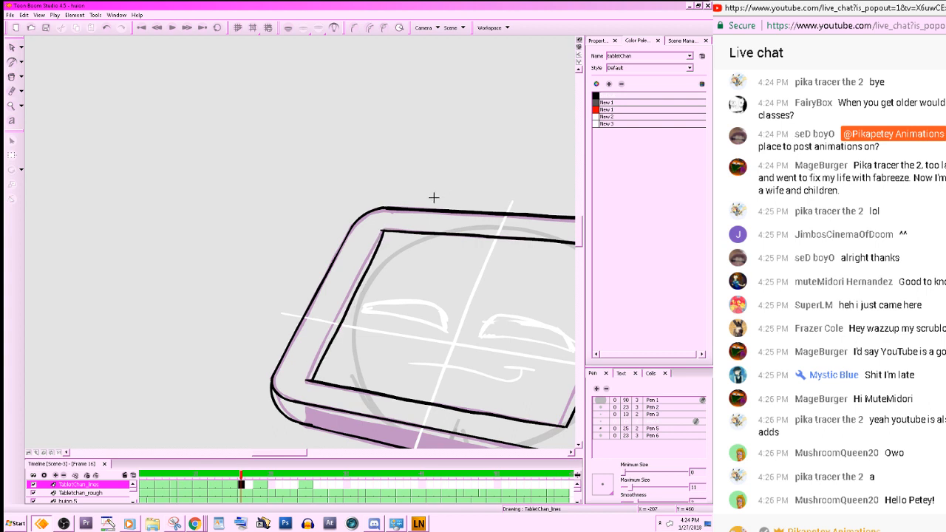
key(ctrl+z)
drag(383, 230, 309, 381)
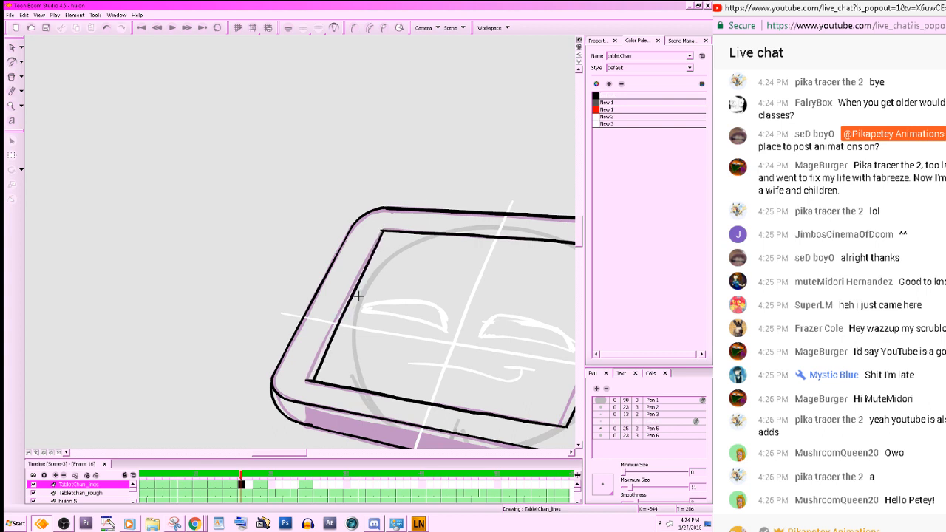
key(g)
key(f)
key(ctrl+z)
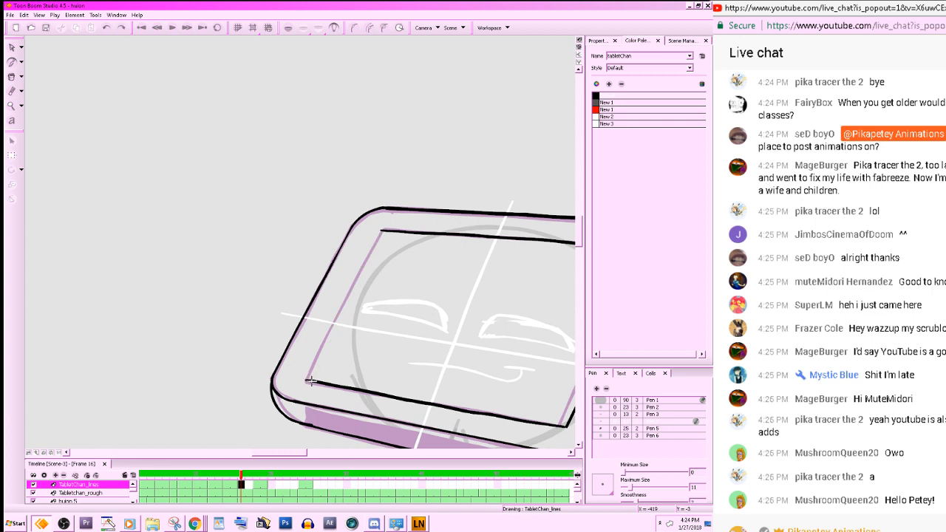
mouse_move(309, 380)
mouse_down()
mouse_move(384, 229)
mouse_move(332, 346)
mouse_up()
key(ctrl+z)
key(ctrl+z)
drag(382, 230, 307, 382)
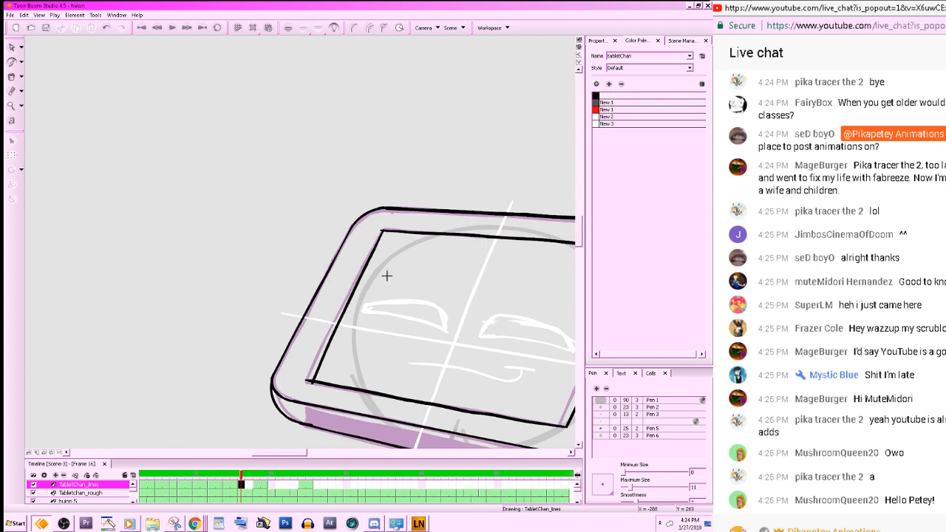
- Erase the overshooting line ends at the left corners of the tablet's inner screen
key(g)
key(f)
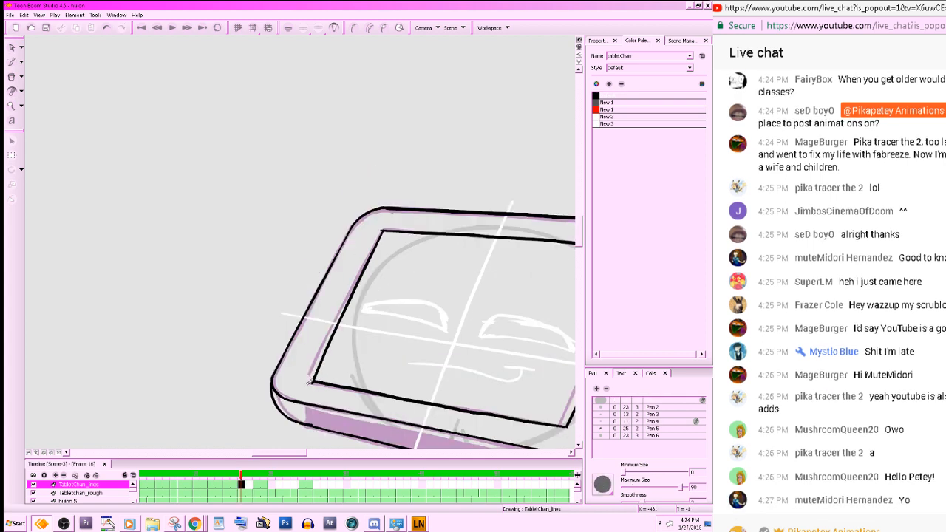
drag(392, 296, 371, 307)
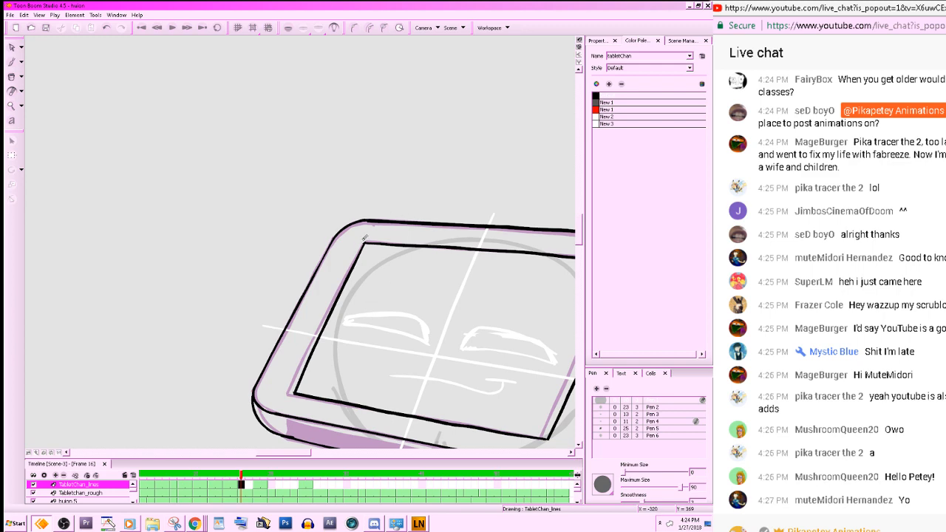
key(g)
key(f)
key(f)
- Draw a solid black oval button and two smaller round buttons below it on the tablet's left bezel
key(alt+b)
key(g)
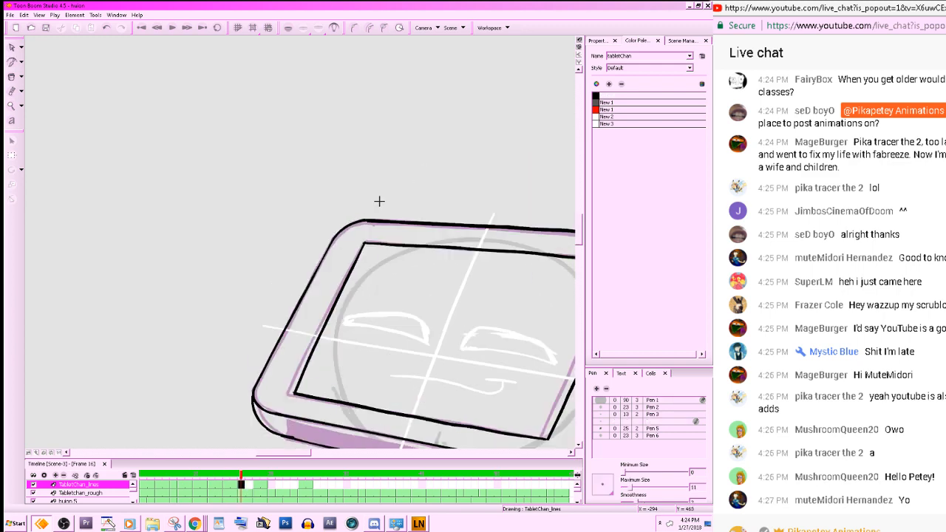
mouse_move(343, 245)
mouse_down()
mouse_move(349, 258)
mouse_move(335, 270)
mouse_move(331, 251)
mouse_move(343, 247)
mouse_up()
click(12, 76)
click(340, 257)
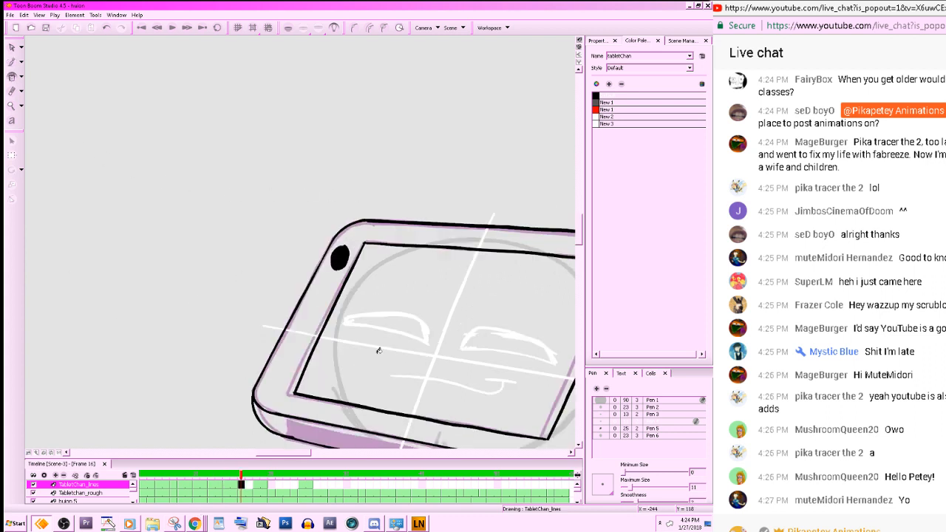
key(alt+b)
click(298, 341)
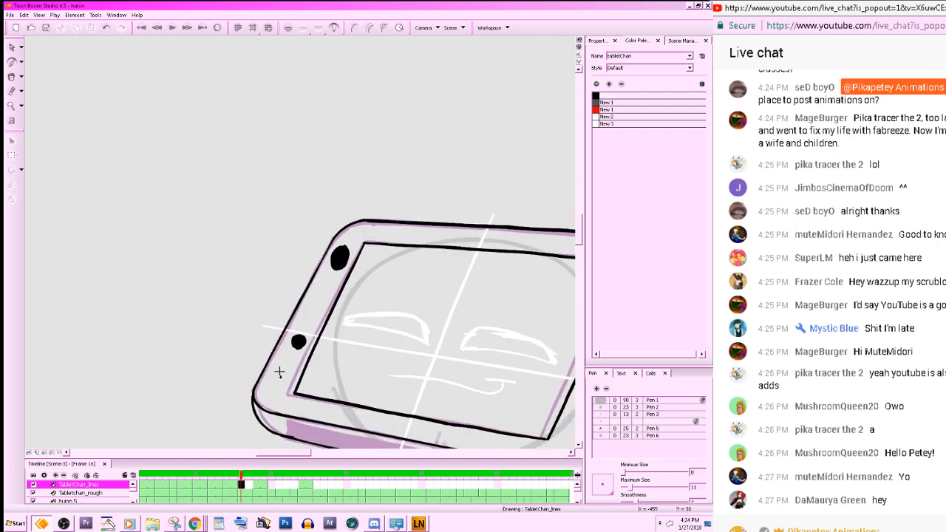
click(283, 372)
- Compare the frame 16 line drawing with the neighbouring frames and save the project
mouse_move(502, 360)
mouse_down()
mouse_move(476, 336)
mouse_move(303, 55)
mouse_up()
drag(502, 216, 531, 298)
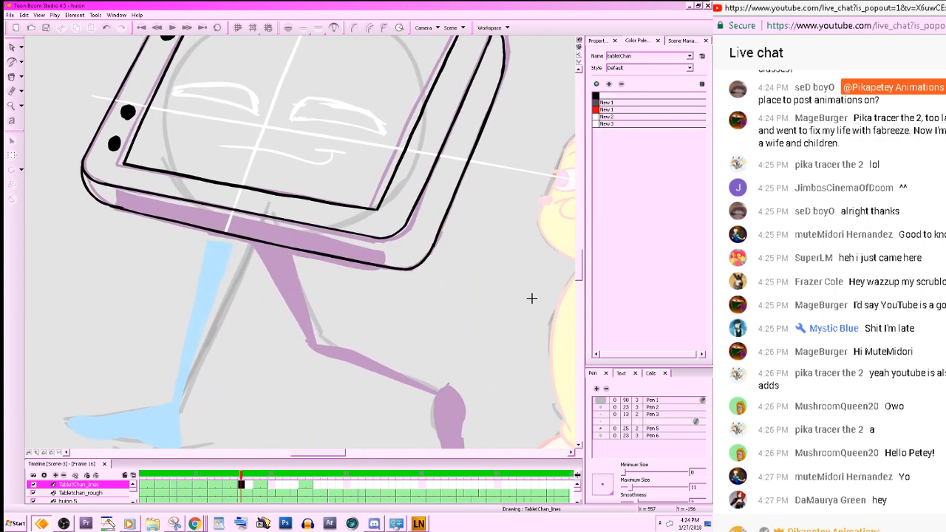
key(comma)
key(period)
key(period)
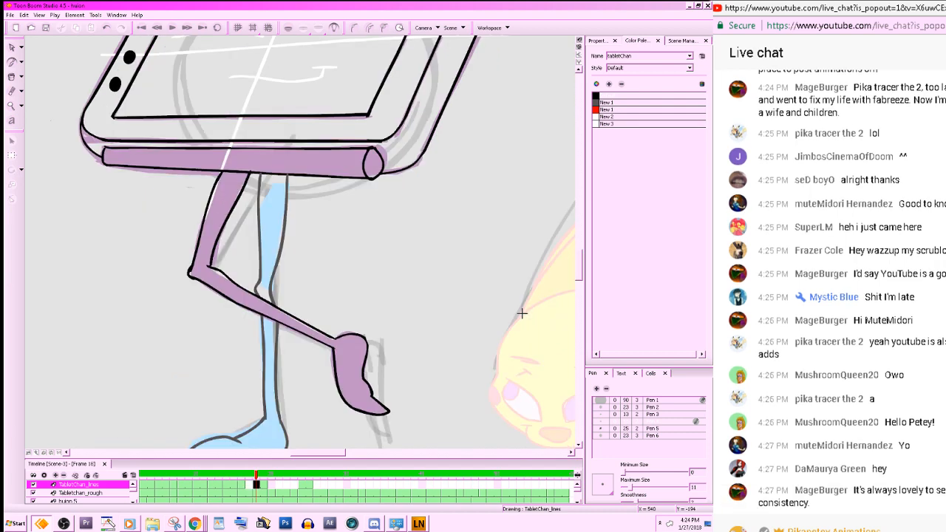
key(comma)
key(comma)
key(ctrl+s)
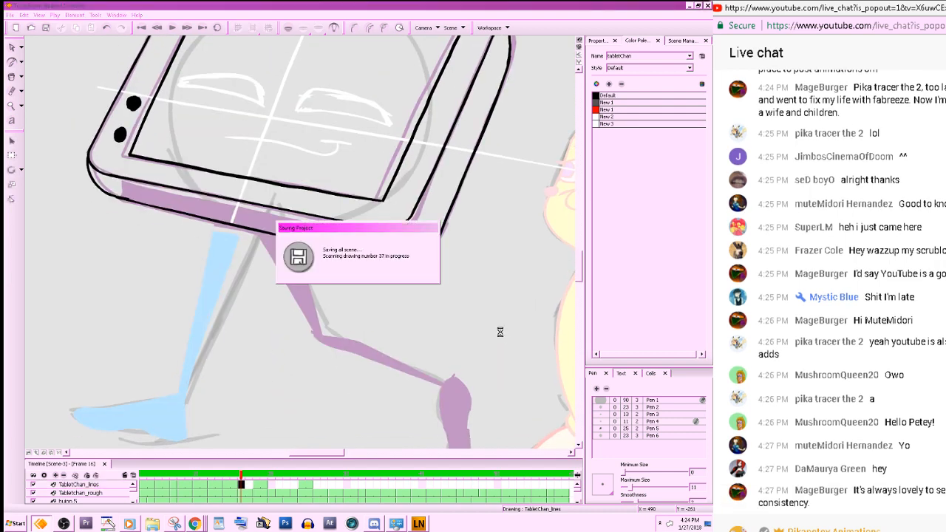
- Ink the curved left edge of the raised purple foot from the ankle towards the toe
drag(522, 326, 498, 314)
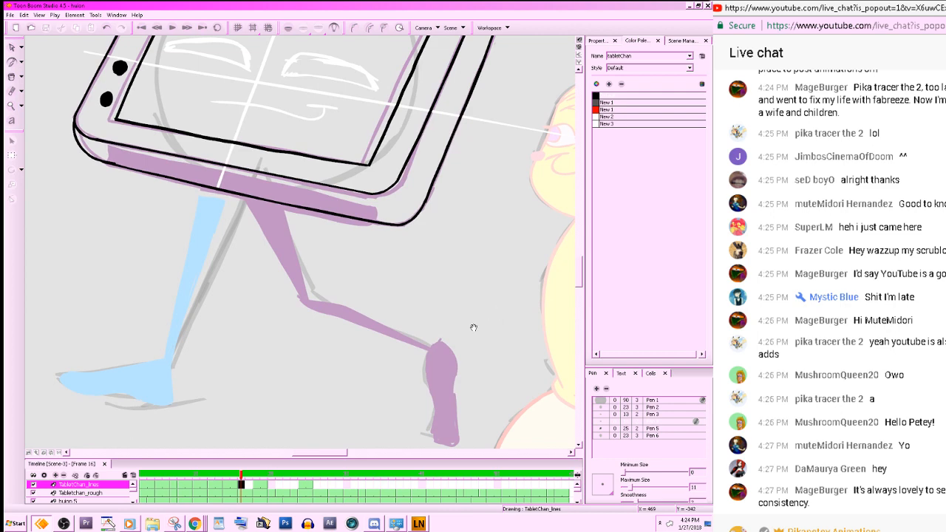
drag(471, 328, 444, 302)
click(51, 453)
key(comma)
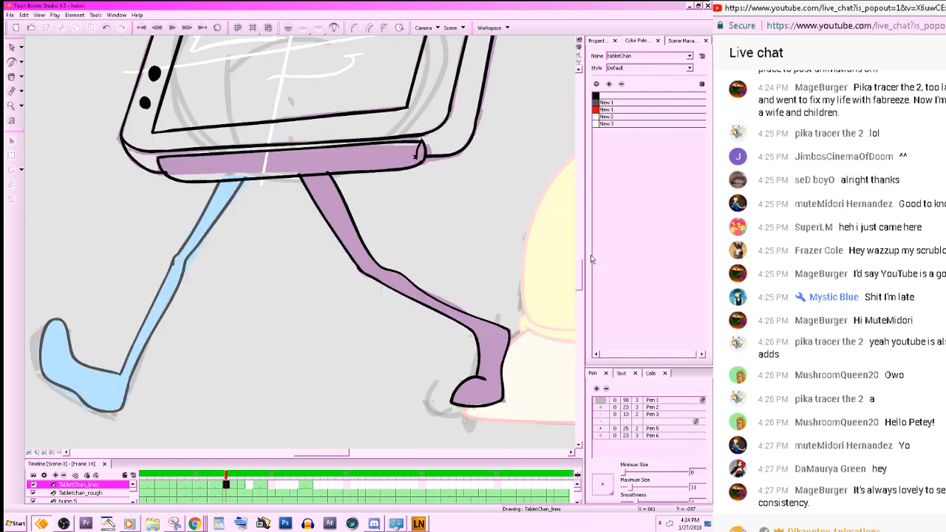
key(period)
key(comma)
key(period)
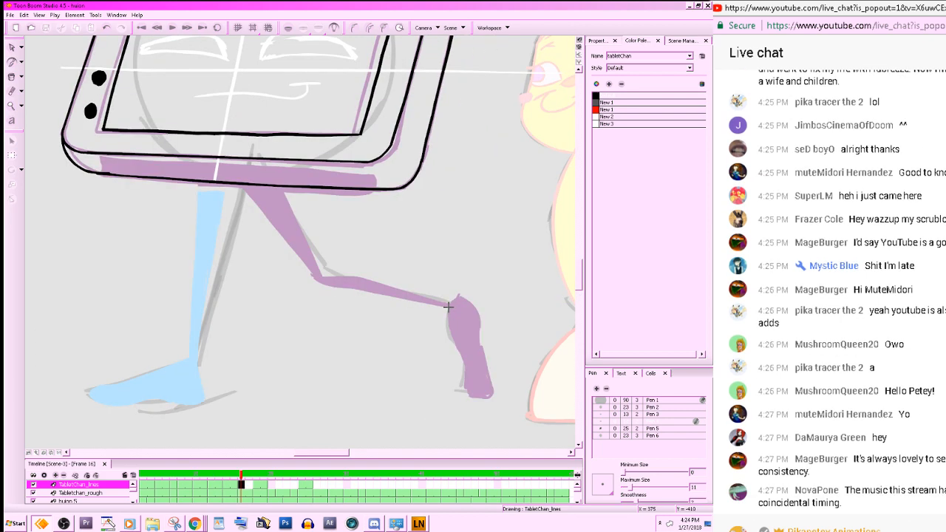
drag(448, 306, 466, 368)
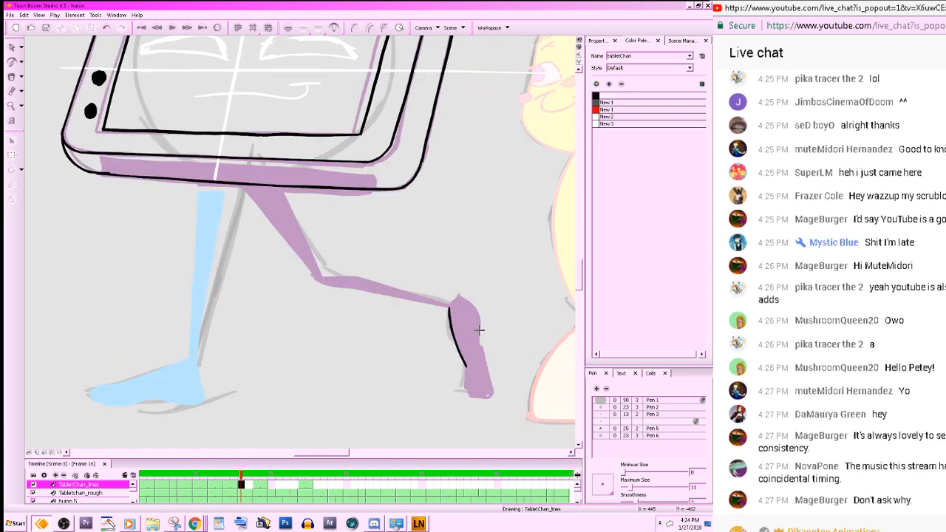
key(ctrl+z)
mouse_move(448, 306)
mouse_down()
mouse_move(451, 341)
mouse_move(468, 367)
mouse_up()
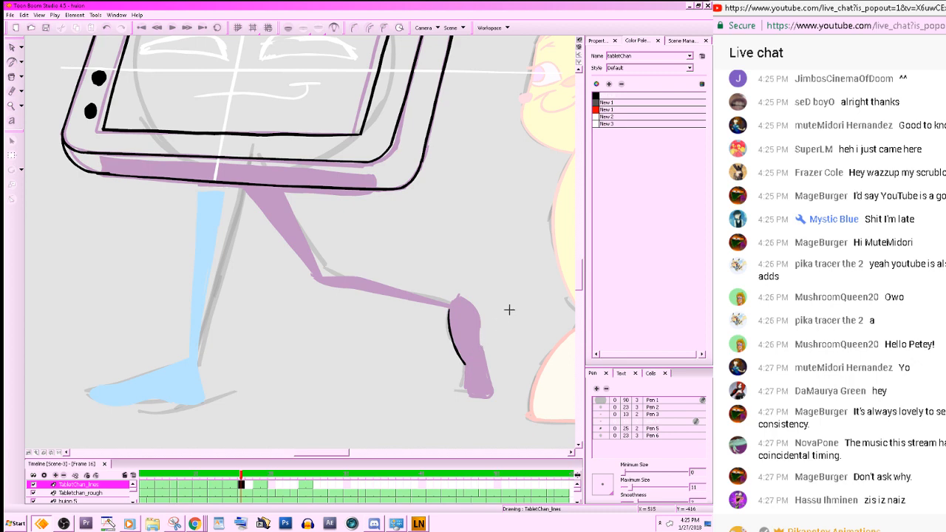
- Try to ink the rounded toe outline of the raised purple foot
key(comma)
key(period)
drag(487, 356, 491, 385)
drag(480, 348, 491, 397)
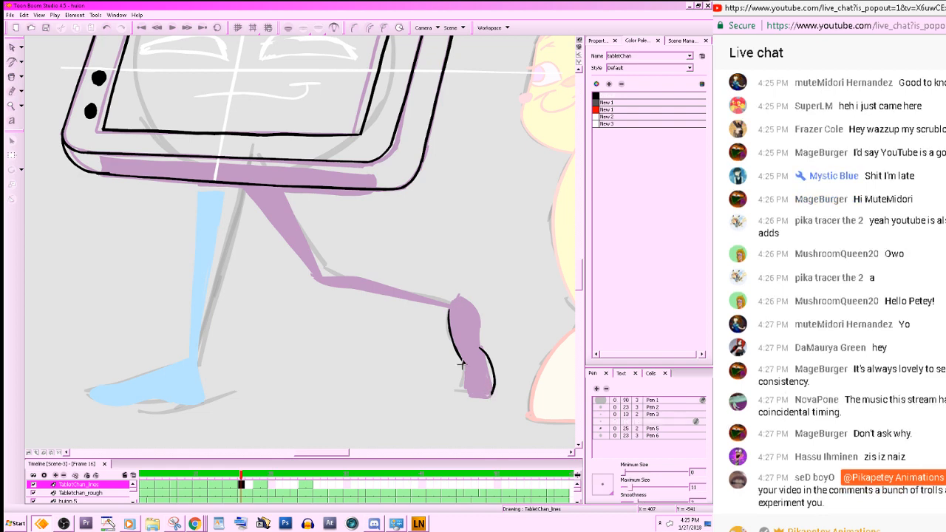
drag(460, 358, 488, 396)
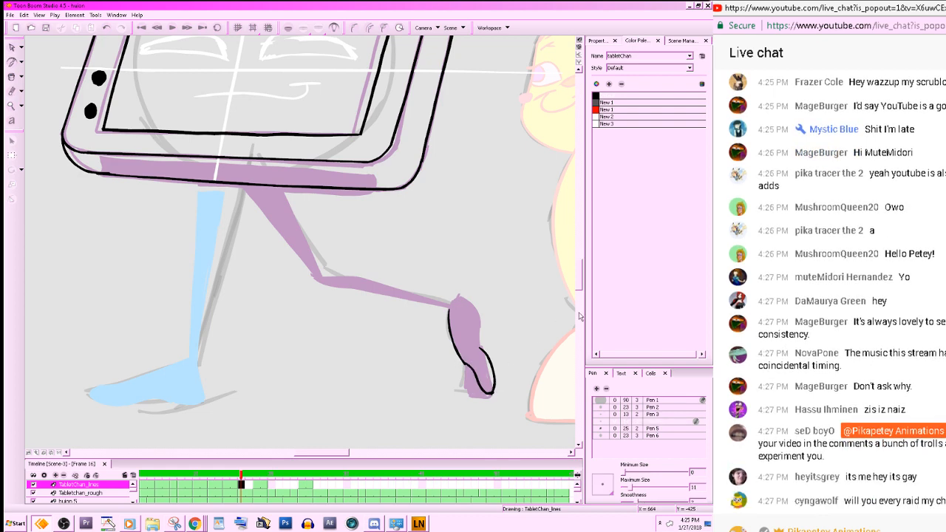
key(ctrl+z)
key(ctrl+z)
- Ink the rest of the raised purple foot's outline around the toe and heel, using the neighbouring frames as reference
key(comma)
key(period)
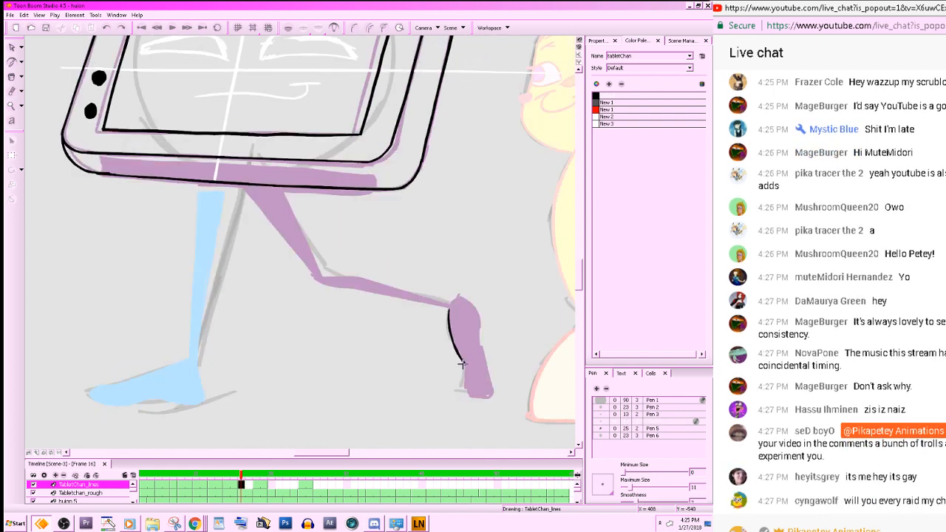
drag(465, 366, 488, 386)
key(ctrl+z)
mouse_move(464, 363)
mouse_down()
mouse_move(479, 393)
mouse_move(493, 380)
mouse_move(457, 293)
mouse_up()
key(ctrl+z)
key(g)
key(f)
key(f)
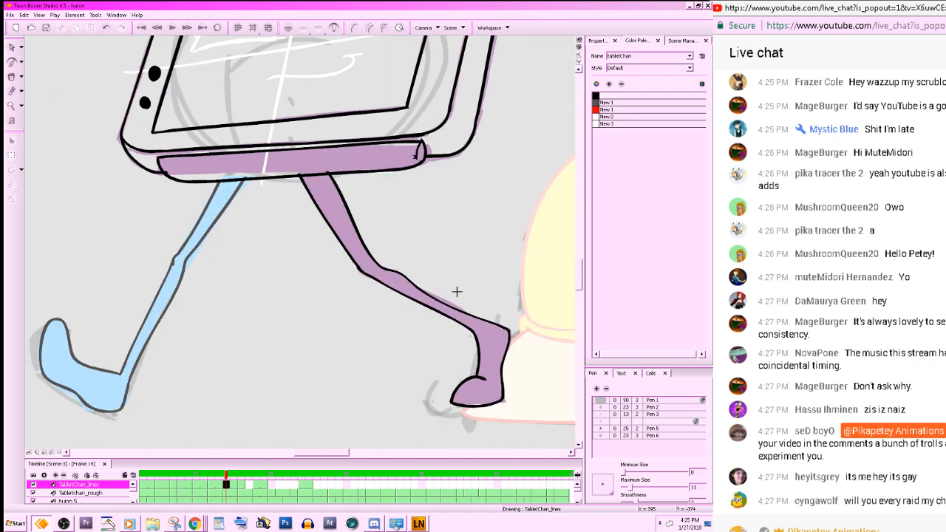
key(g)
scroll(507, 307, up, 2)
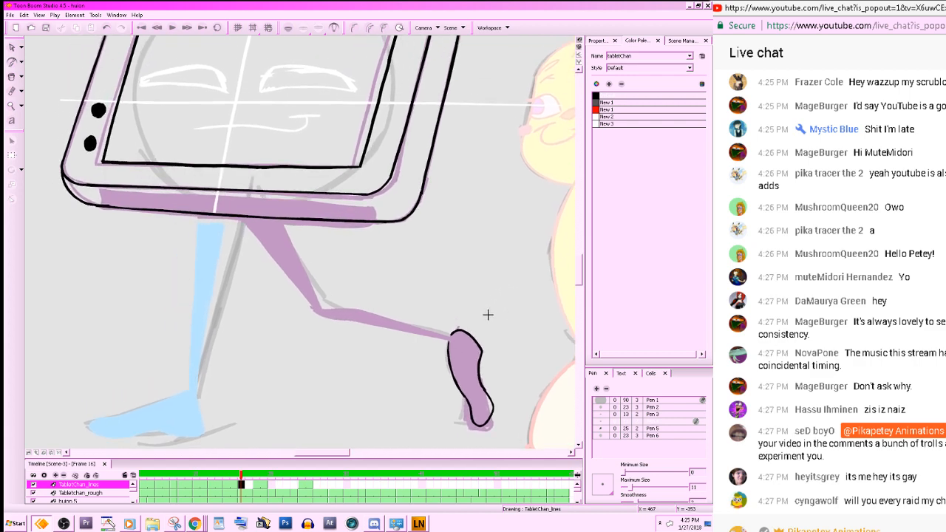
- Tidy the purple foot's outline at the ankle with the eraser and check it against the previous frame
key(space)
drag(481, 312, 484, 311)
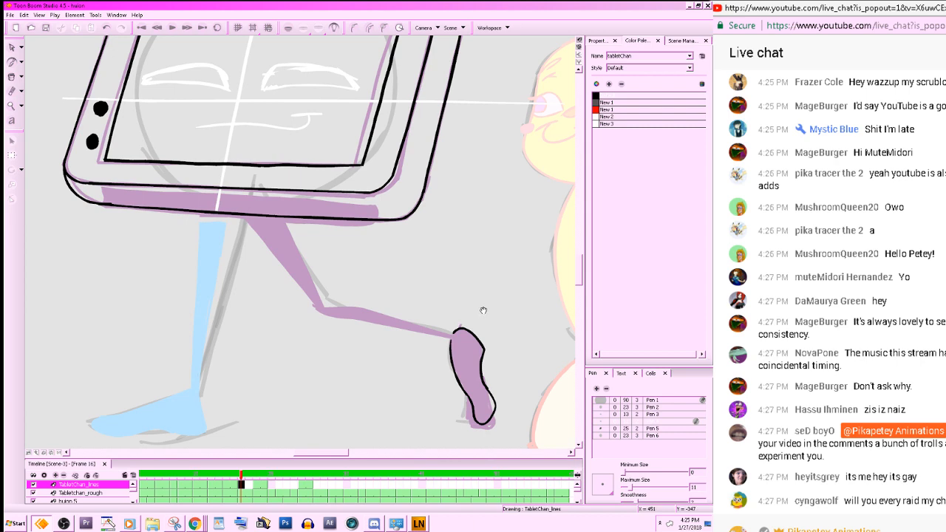
drag(483, 310, 485, 314)
key(g)
key(f)
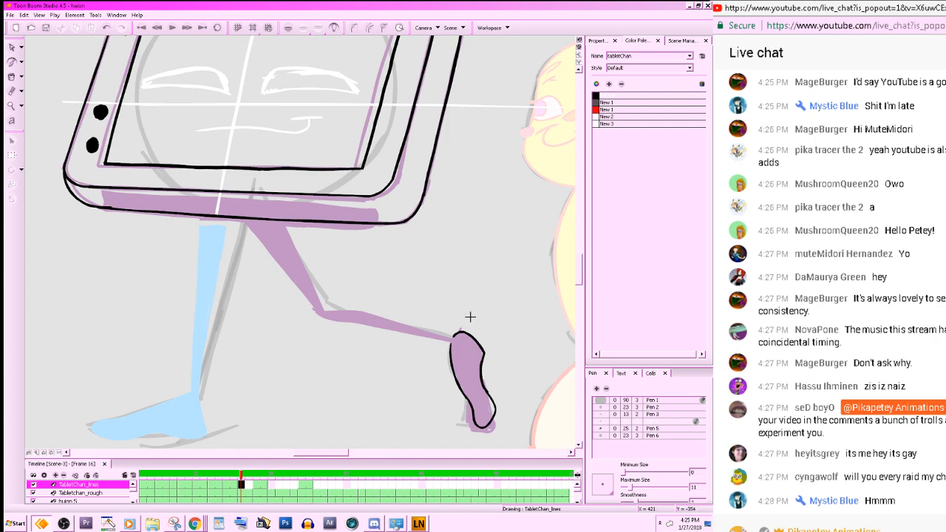
key(alt+b)
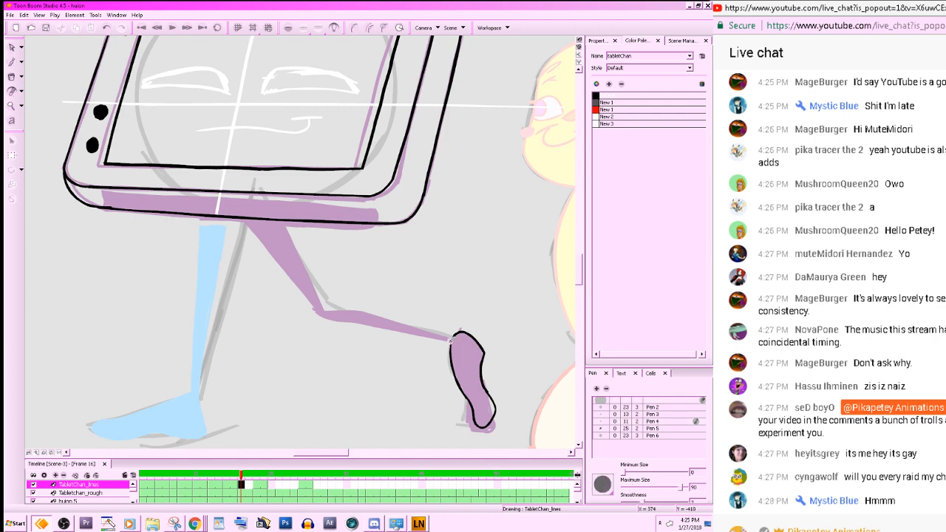
key(f)
key(g)
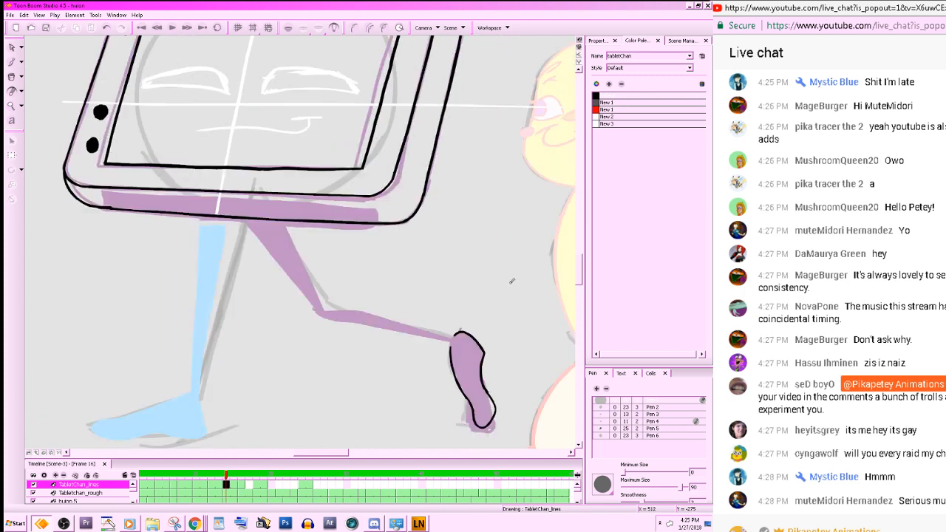
- Ink the underside of the purple lower leg from the knee to the foot
key(alt+b)
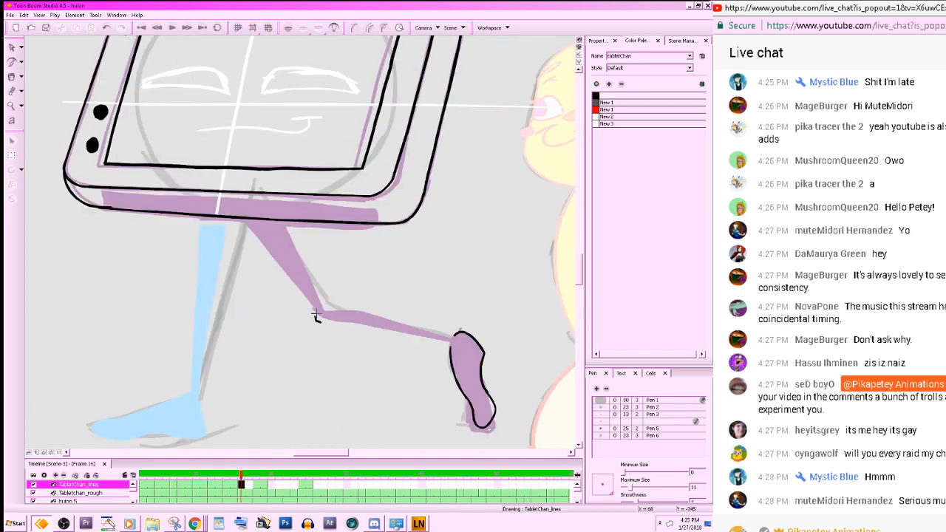
key(ctrl+z)
mouse_move(322, 318)
mouse_down()
mouse_move(451, 345)
mouse_move(449, 353)
mouse_up()
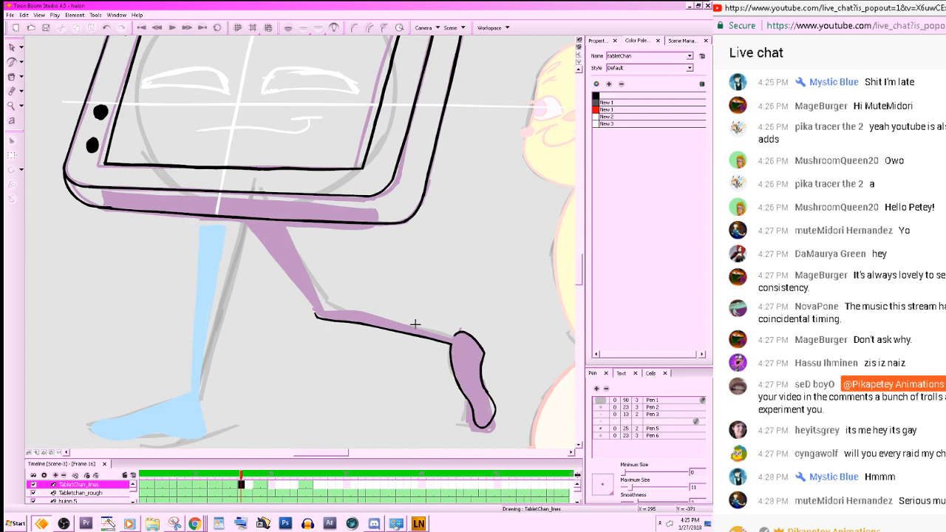
- Ink the upper edge of the purple lower leg from the knee to the ankle on the TabletChan_lines layer
drag(326, 306, 455, 338)
key(ctrl+z)
mouse_move(325, 306)
mouse_down()
mouse_move(456, 336)
mouse_move(488, 410)
mouse_move(508, 340)
mouse_up()
key(g)
key(f)
key(ctrl+alt)
click(129, 525)
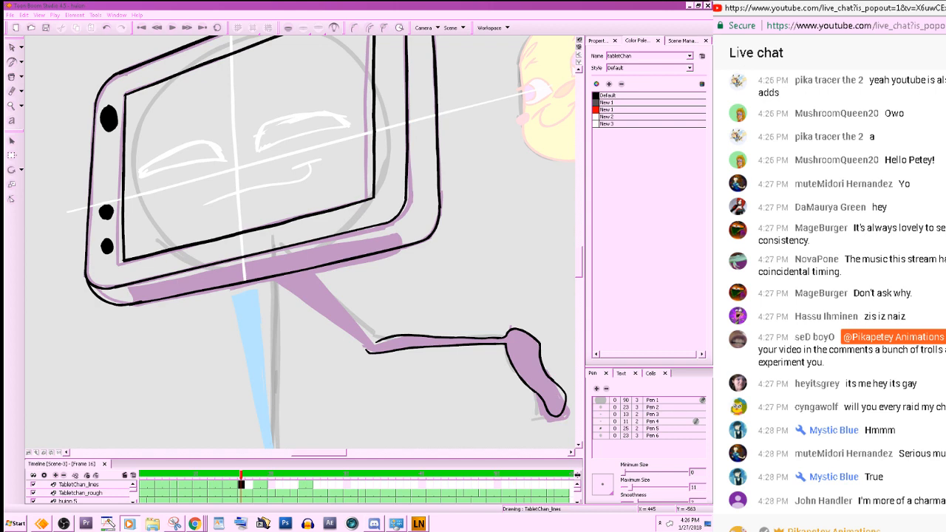
click(78, 484)
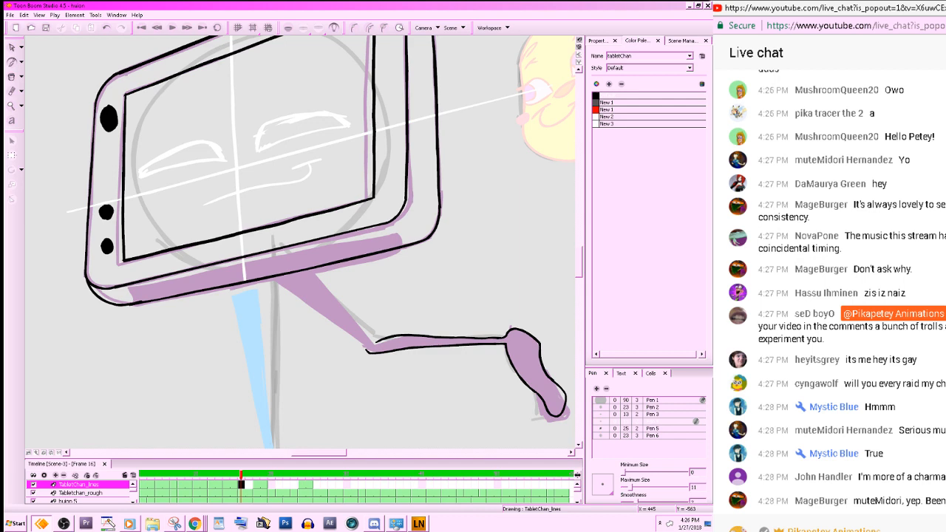
- Ink the long lower edge of the purple bar beneath the tablet in the dark grey New 1 colour, with onion skin on
key(x)
key(x)
key(x)
key(x)
key(x)
key(z)
key(z)
key(z)
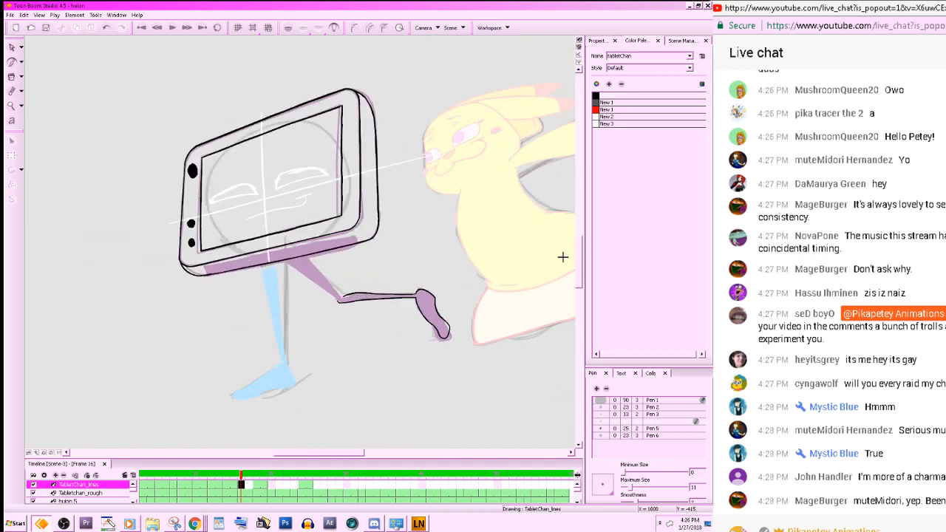
drag(487, 327, 513, 350)
key(f)
key(g)
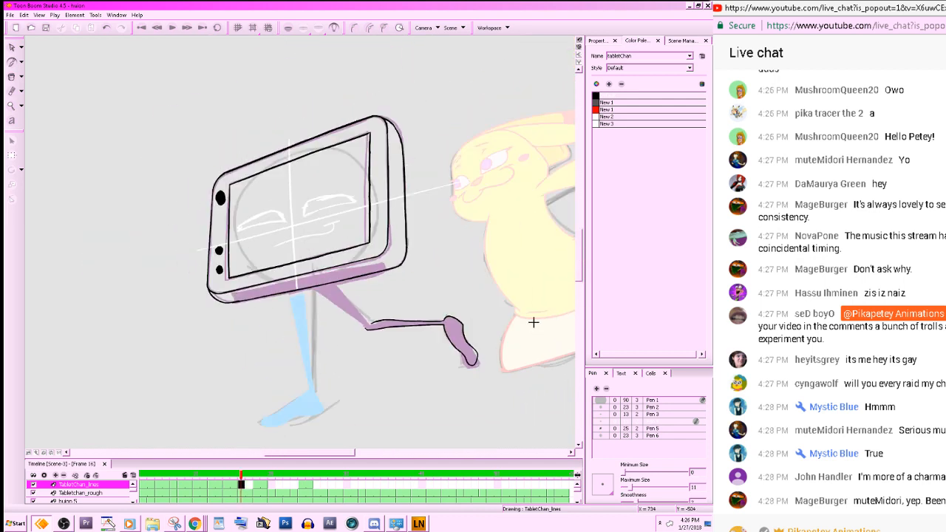
click(600, 102)
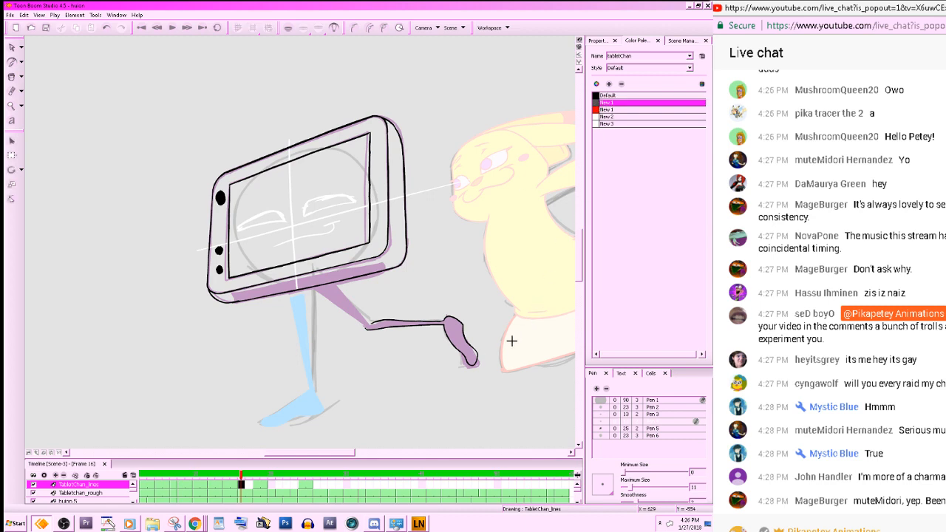
drag(476, 349, 525, 361)
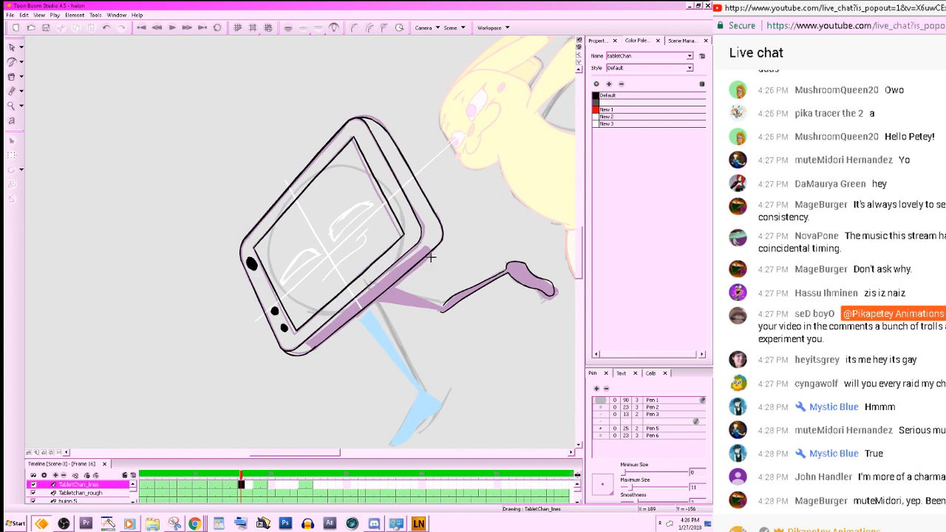
drag(431, 256, 313, 353)
key(.)
key(.)
key(.)
key(.)
key(ctrl+z)
click(288, 28)
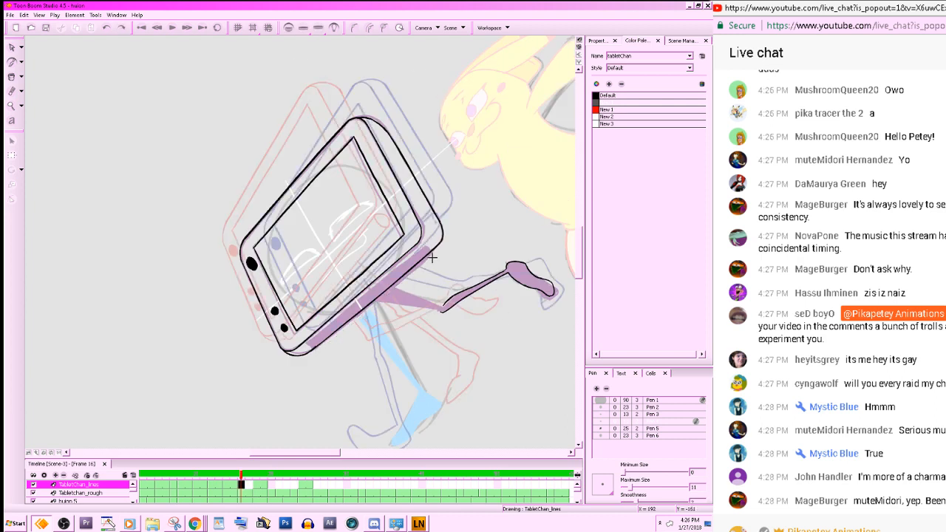
drag(433, 257, 314, 352)
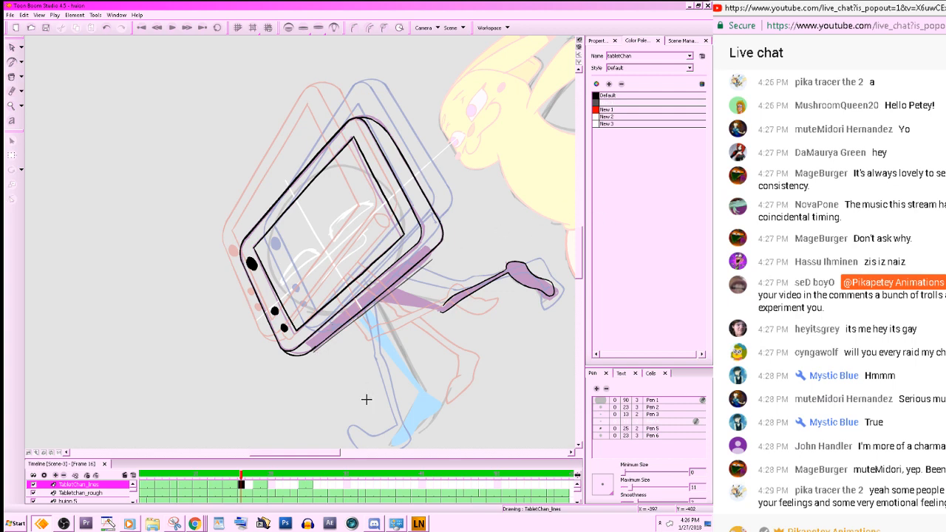
- Ink the short left end of the purple bar, joining it to the bar's lower edge
key(2)
drag(523, 324, 465, 329)
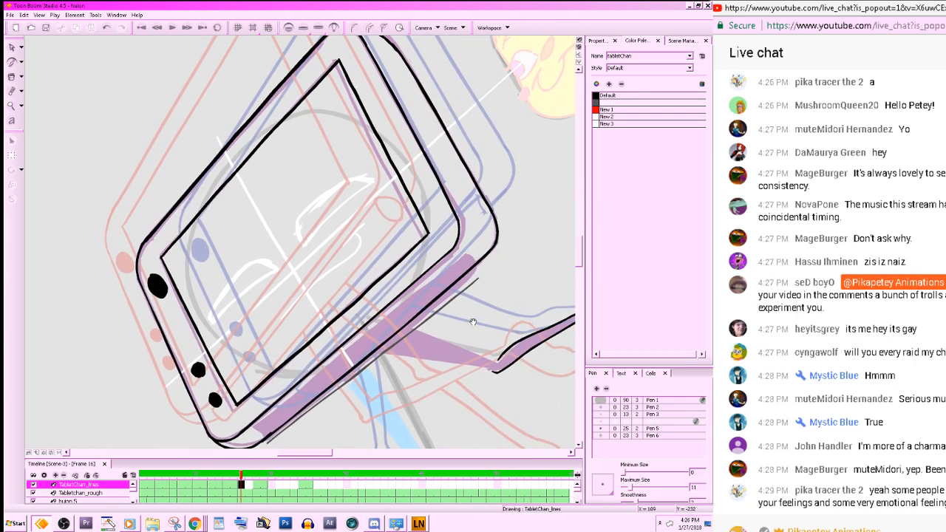
key(alt+b)
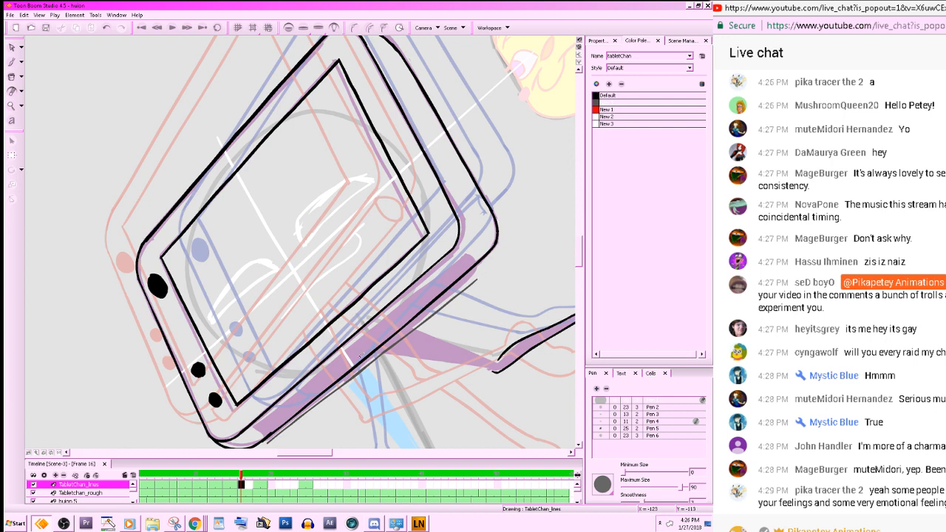
drag(339, 387, 374, 317)
key(f)
key(g)
key(alt+b)
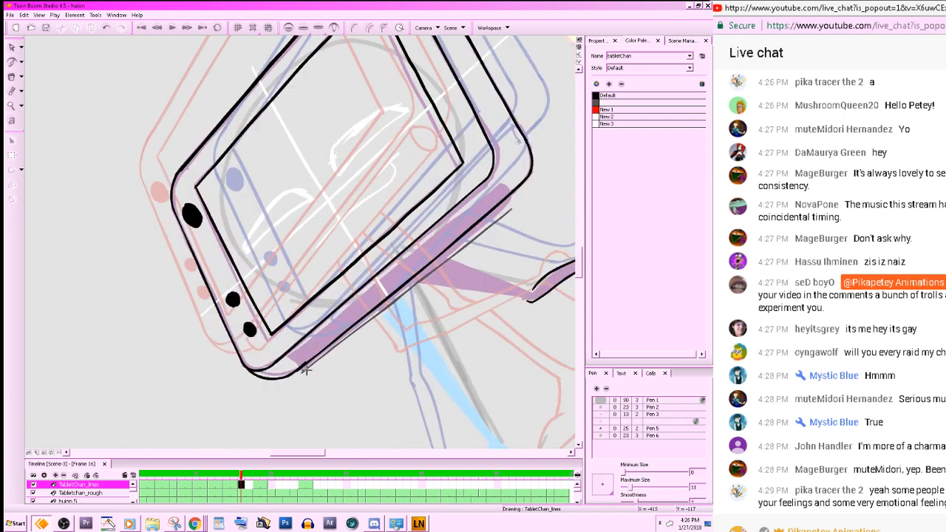
key(alt+e)
key(alt+b)
drag(306, 370, 280, 367)
click(51, 452)
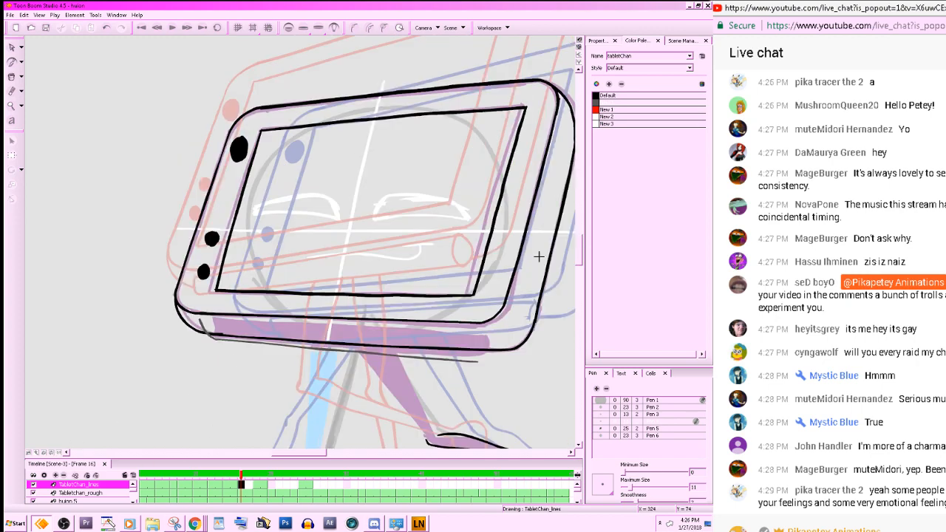
- Try to ink the upper edge of the purple bar from its left end along the tablet's underside
key(f)
key(g)
key(ctrl+alt)
drag(518, 347, 551, 302)
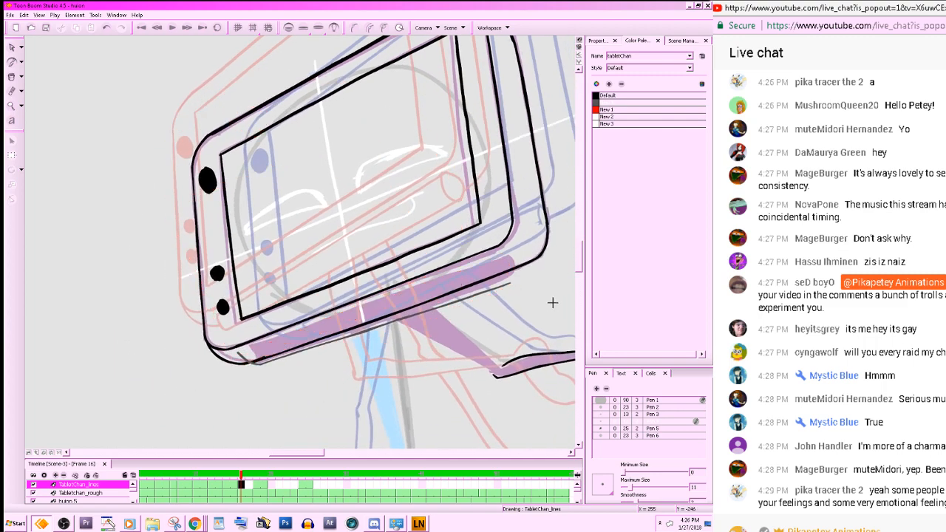
drag(239, 367, 497, 264)
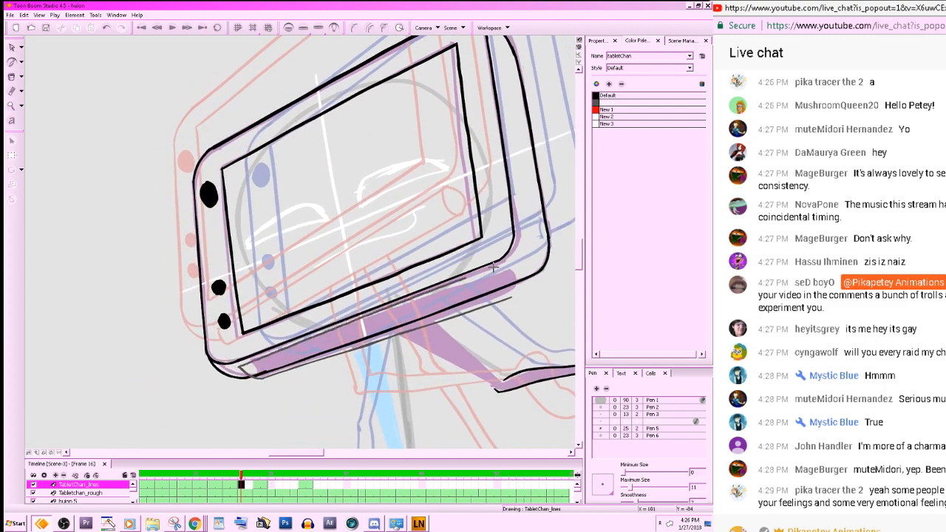
key(ctrl+z)
drag(239, 366, 513, 263)
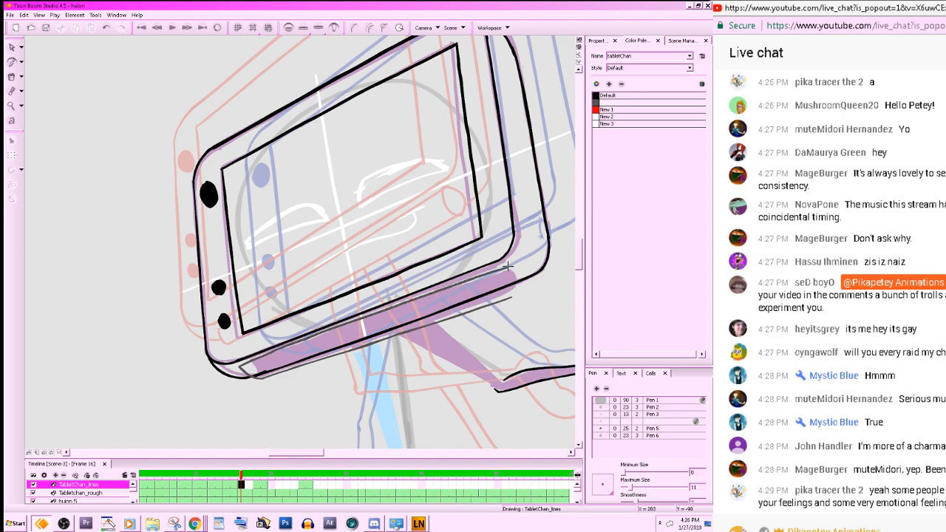
key(ctrl+z)
drag(247, 361, 508, 264)
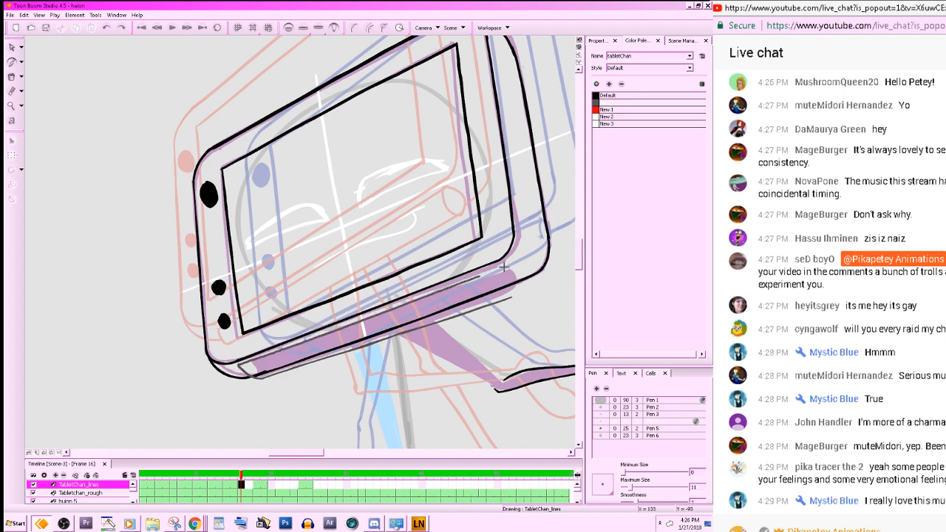
key(ctrl+z)
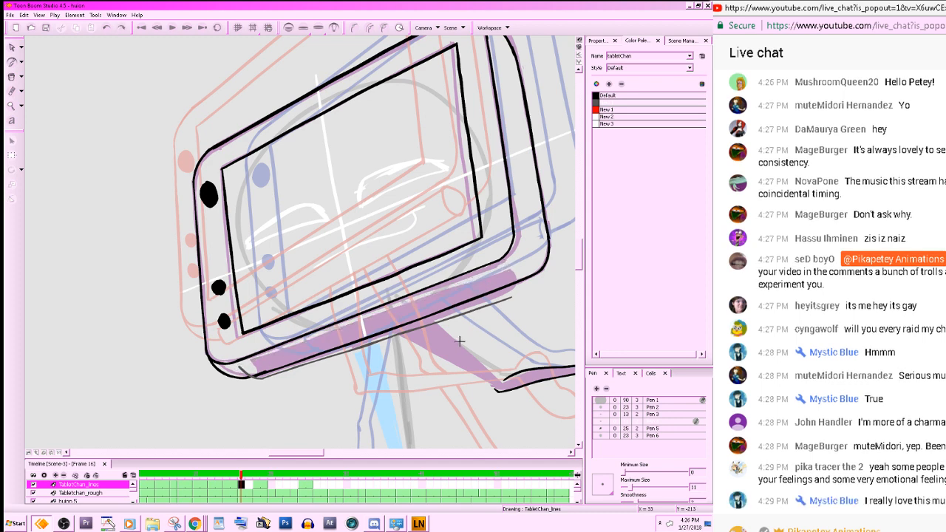
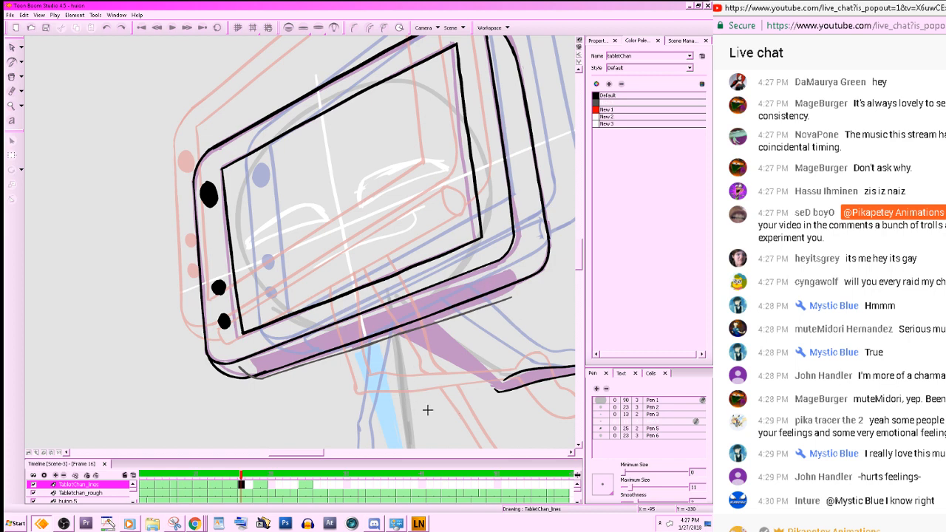
- Ink the upper edge of the purple bar in dark grey with one long stroke along the tablet's underside
key(f)
key(g)
drag(239, 367, 525, 255)
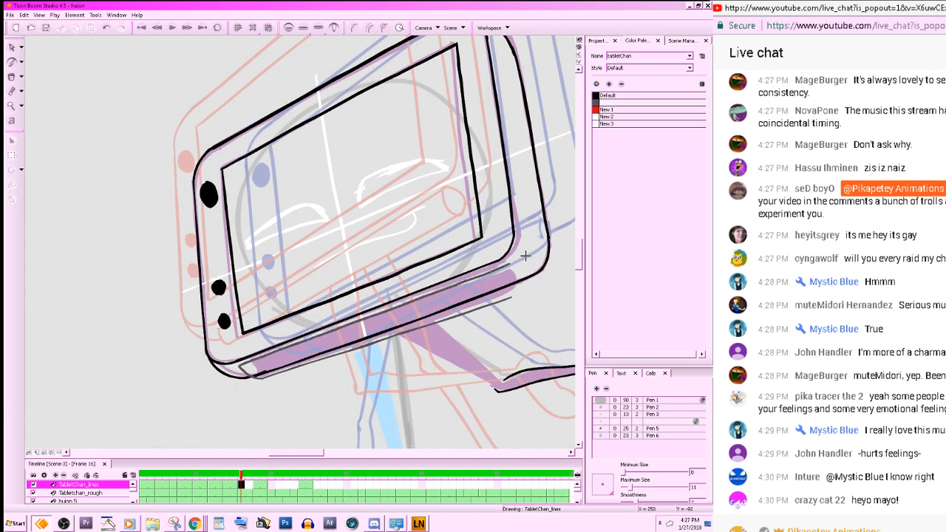
- Ink the rounded right end cap of the purple bar, closing its outline
drag(568, 337, 493, 423)
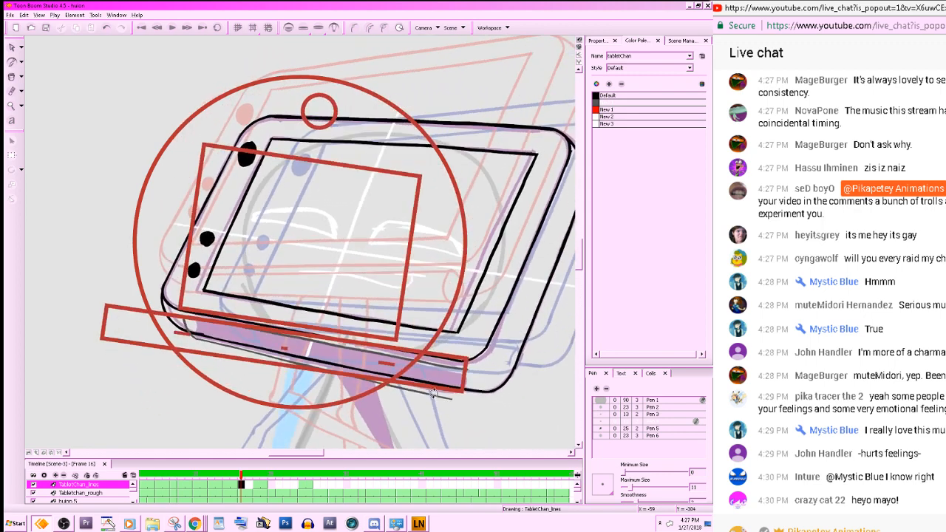
drag(550, 358, 547, 322)
key(f)
key(g)
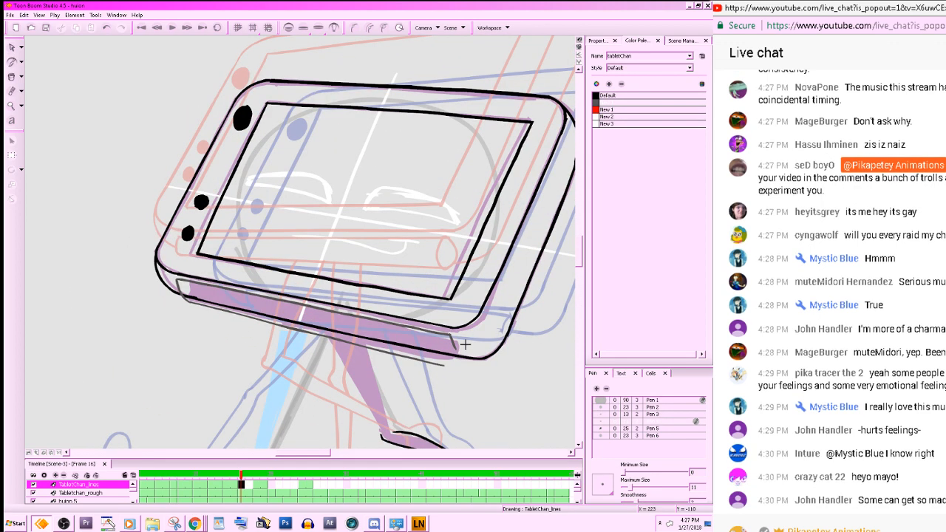
mouse_move(451, 334)
mouse_down()
mouse_move(444, 365)
mouse_move(445, 340)
mouse_move(473, 358)
mouse_move(490, 347)
mouse_move(451, 334)
mouse_move(454, 356)
mouse_move(442, 366)
mouse_move(448, 338)
mouse_up()
key(ctrl+z)
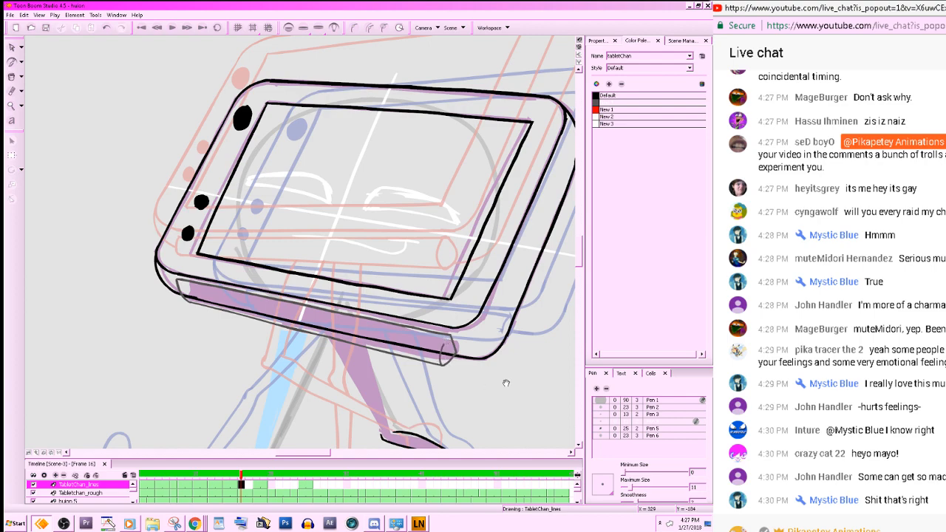
- Flip through the neighbouring frames to compare the bar and legs with frame 16
scroll(506, 381, down, 5)
key(period)
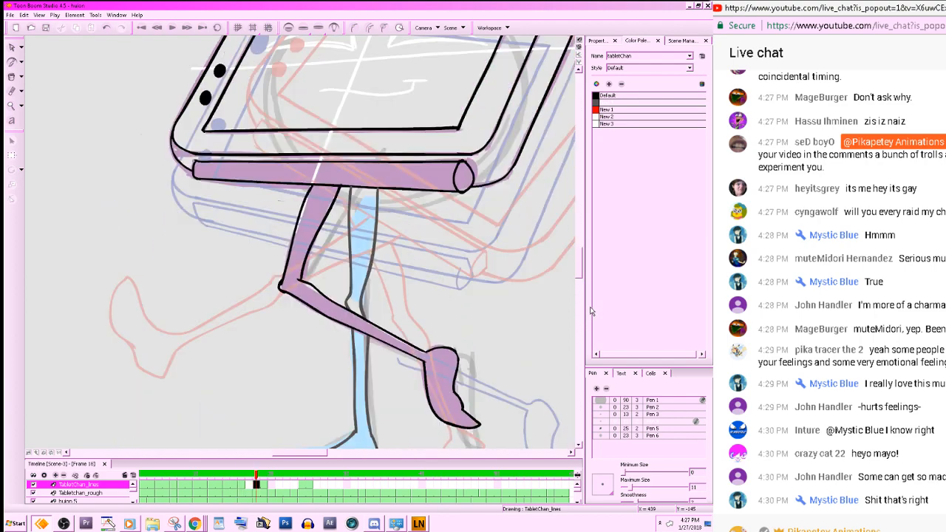
key(comma)
scroll(486, 373, down, 2)
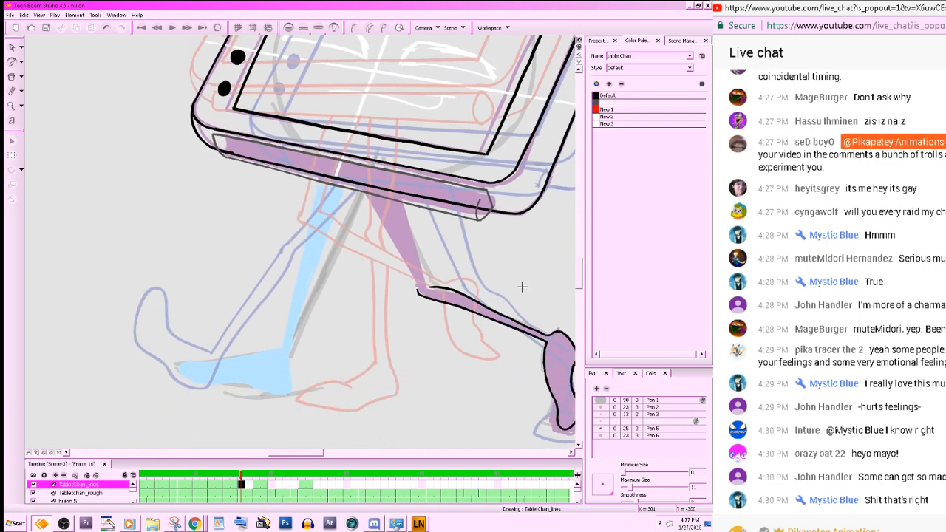
scroll(520, 285, down, 3)
drag(542, 308, 513, 357)
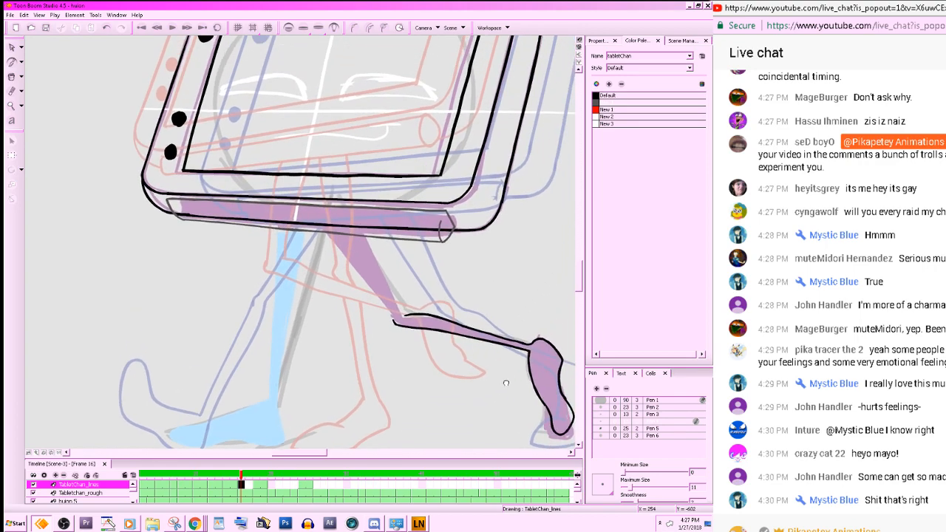
key(comma)
key(comma)
key(period)
key(period)
key(period)
key(period)
key(comma)
key(comma)
- Cut away the tablet's black bottom outline where it crosses the purple bar, using frame 14 as reference
click(12, 48)
drag(378, 230, 400, 274)
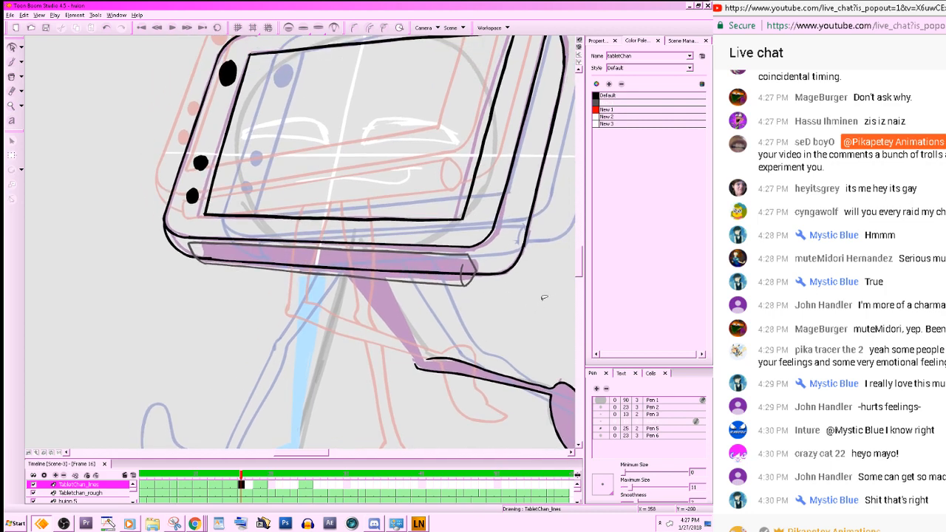
mouse_move(456, 305)
mouse_down()
mouse_move(475, 278)
mouse_move(449, 292)
mouse_up()
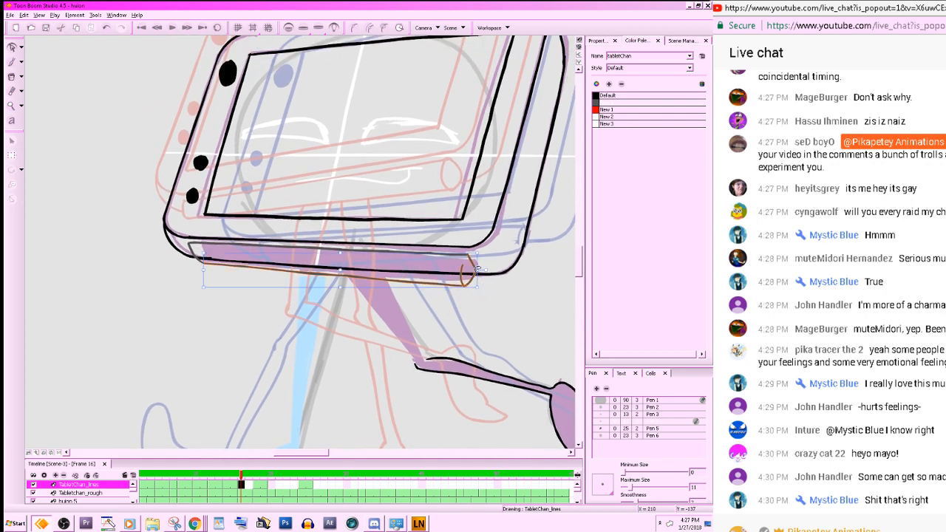
mouse_move(473, 253)
mouse_down()
mouse_move(473, 292)
mouse_move(488, 278)
mouse_up()
click(507, 275)
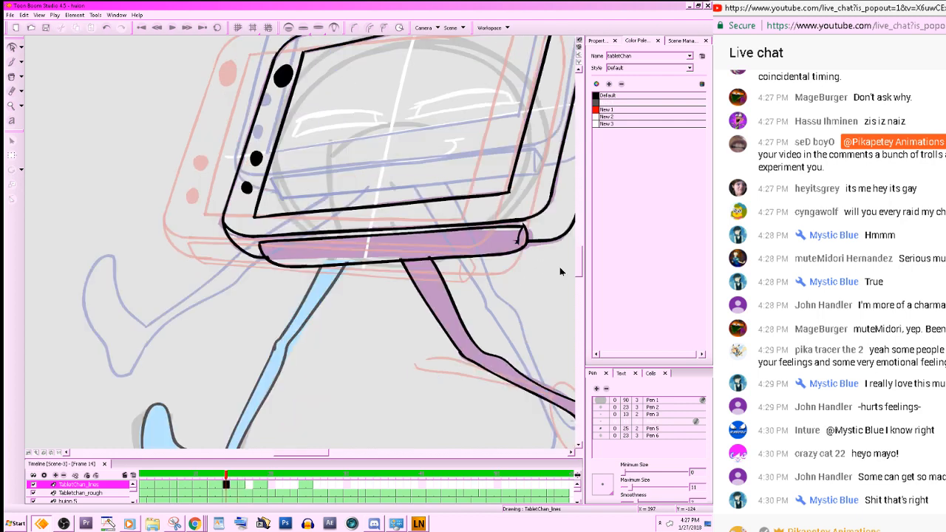
drag(527, 214, 102, 335)
click(400, 272)
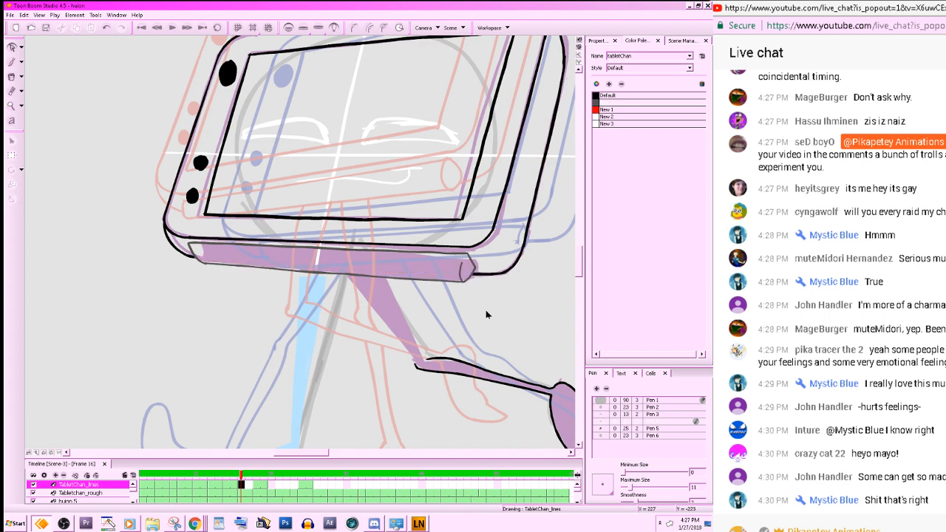
- Hide the rough layers and onion skin temporarily to compare frame 16's line art with the adjacent frame
scroll(486, 310, down, 5)
scroll(485, 310, up, 3)
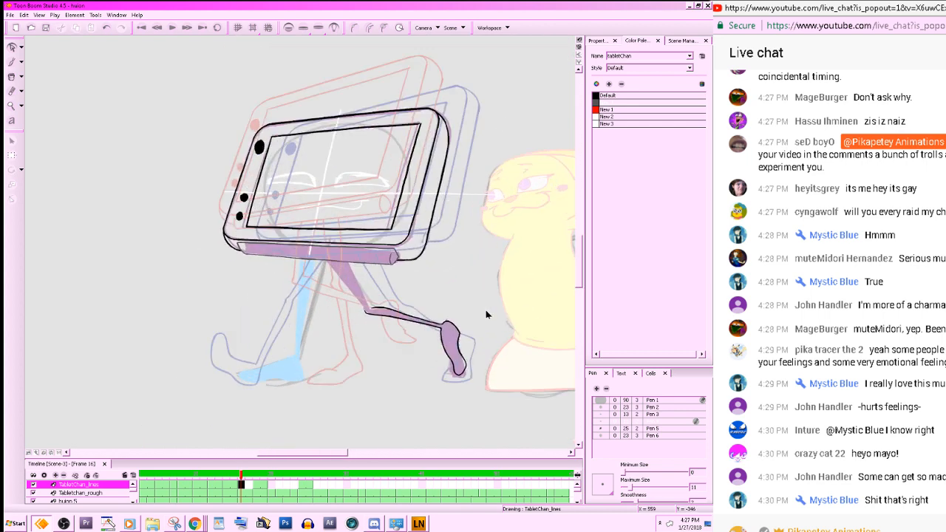
click(335, 27)
key(comma)
key(period)
key(comma)
key(period)
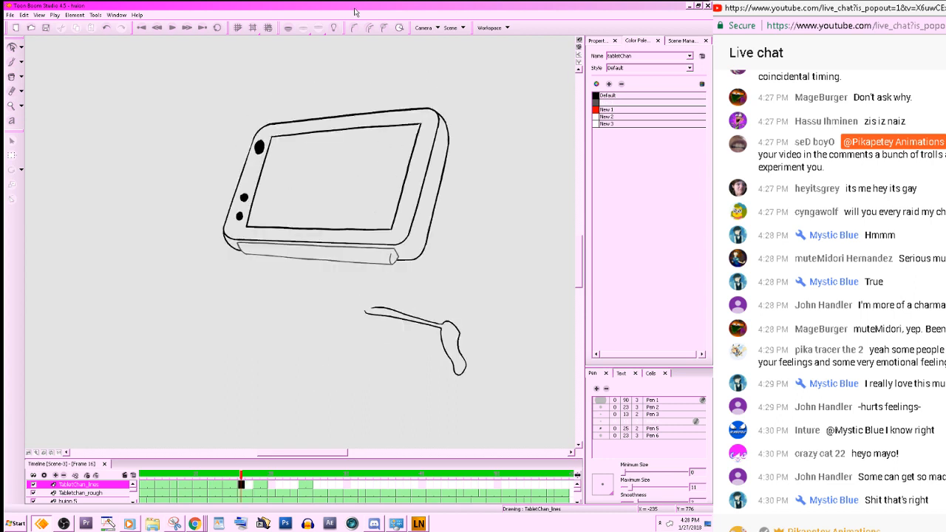
key(comma)
key(period)
key(comma)
key(period)
click(332, 24)
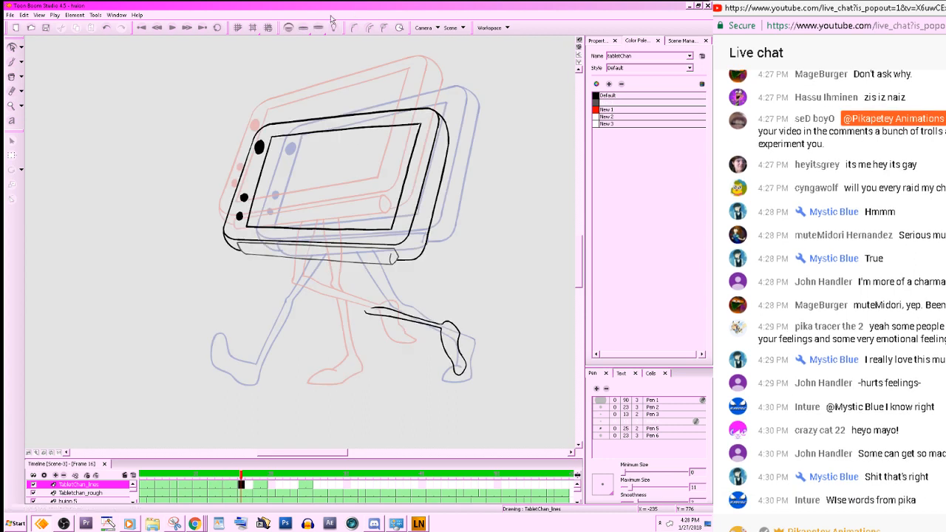
click(334, 25)
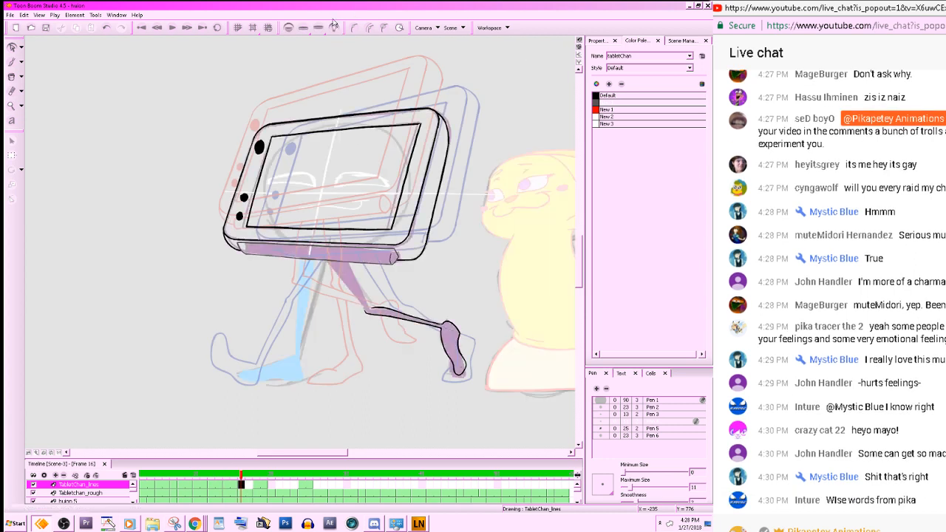
- Ink the purple leg's thigh outline in black from the bar down to the knee on frame 16
key(2)
click(602, 97)
key(comma)
key(period)
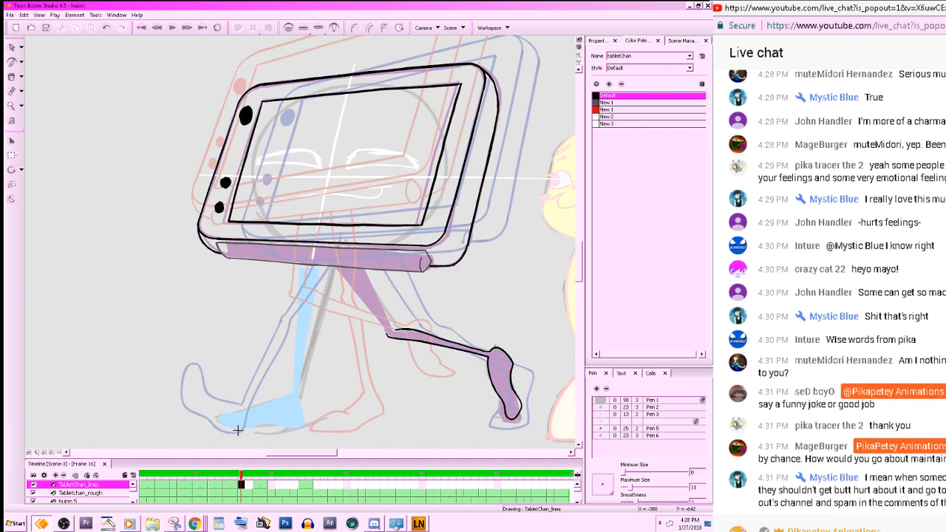
drag(582, 254, 582, 251)
key(.)
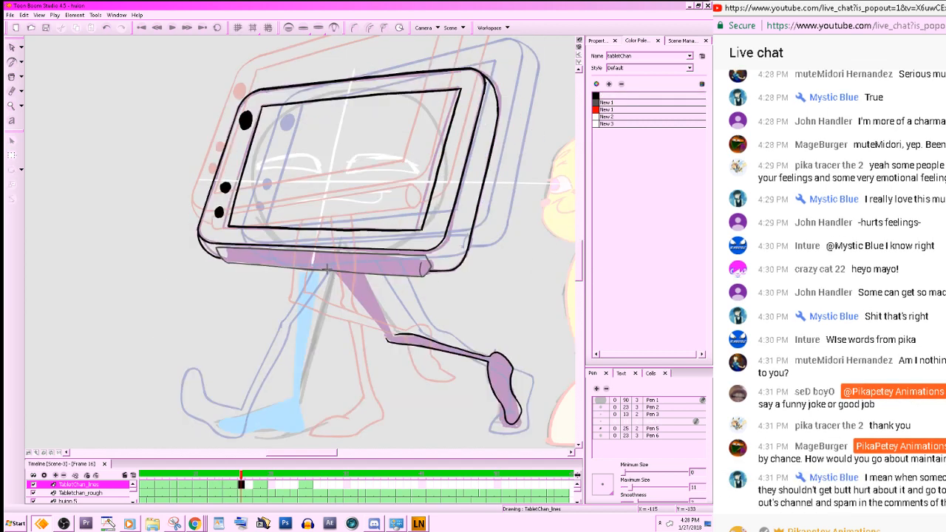
mouse_move(329, 271)
mouse_down()
mouse_move(385, 341)
mouse_move(331, 264)
mouse_move(367, 289)
mouse_move(397, 335)
mouse_up()
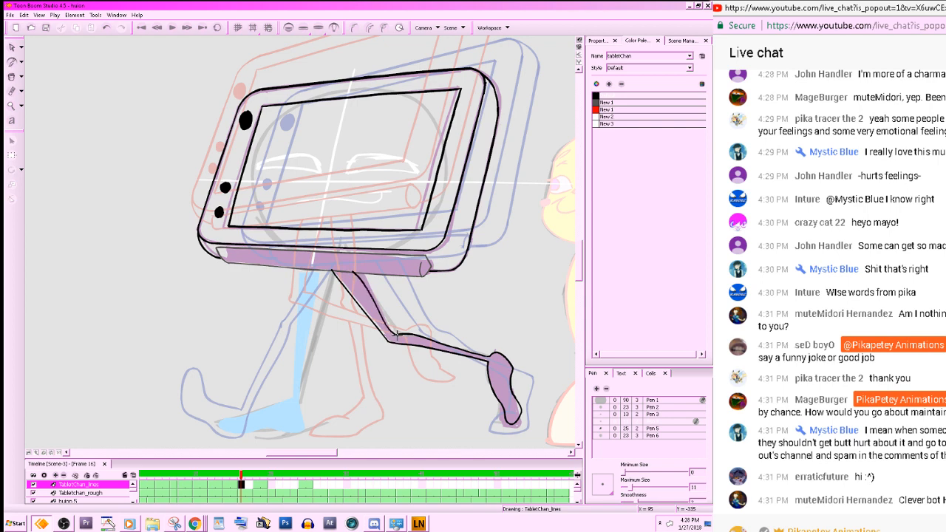
- Flip through the frames around frame 16 to compare the inked purple leg with its neighbours
key(period)
key(period)
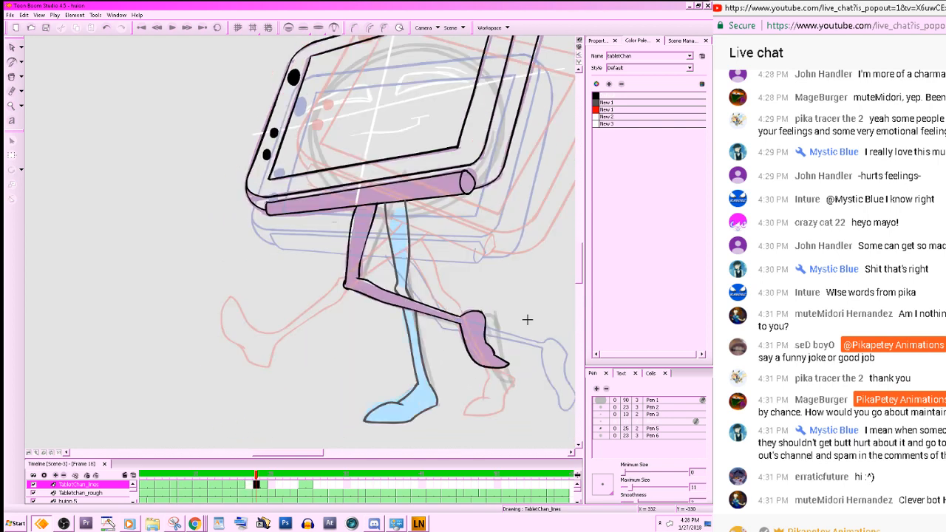
key(comma)
key(comma)
key(comma)
key(comma)
key(period)
key(period)
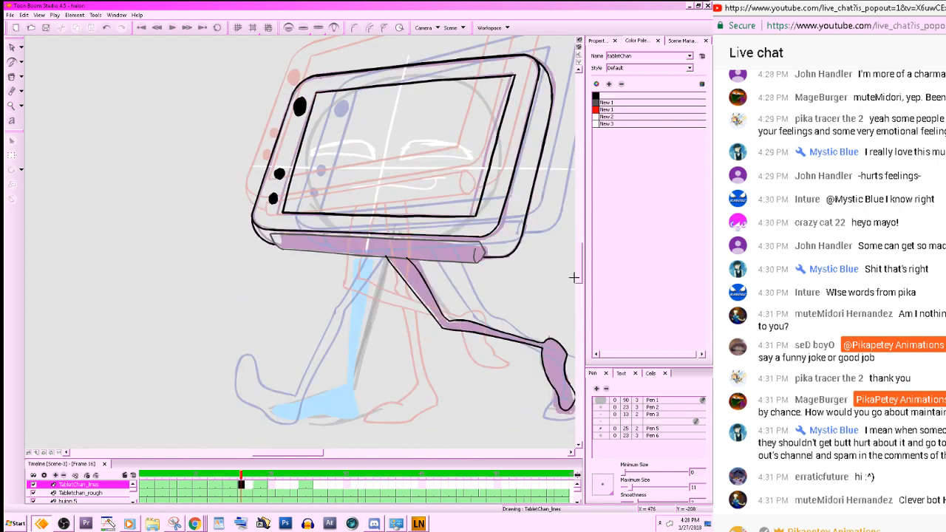
- Show the grid and ink the toe, sole and heel of the blue foot in dark grey
click(238, 27)
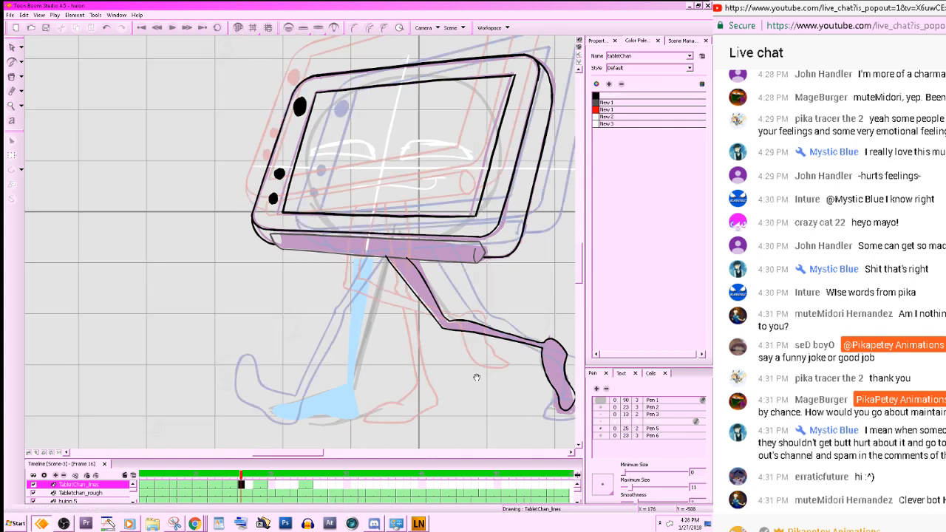
drag(477, 377, 473, 339)
click(600, 104)
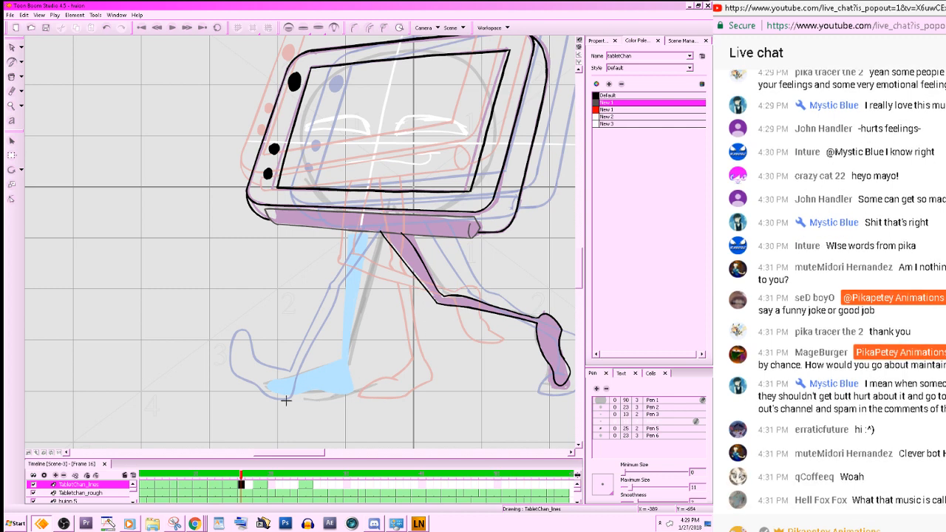
mouse_move(268, 384)
mouse_down()
mouse_move(292, 396)
mouse_move(342, 396)
mouse_move(346, 366)
mouse_up()
key(a)
key(s)
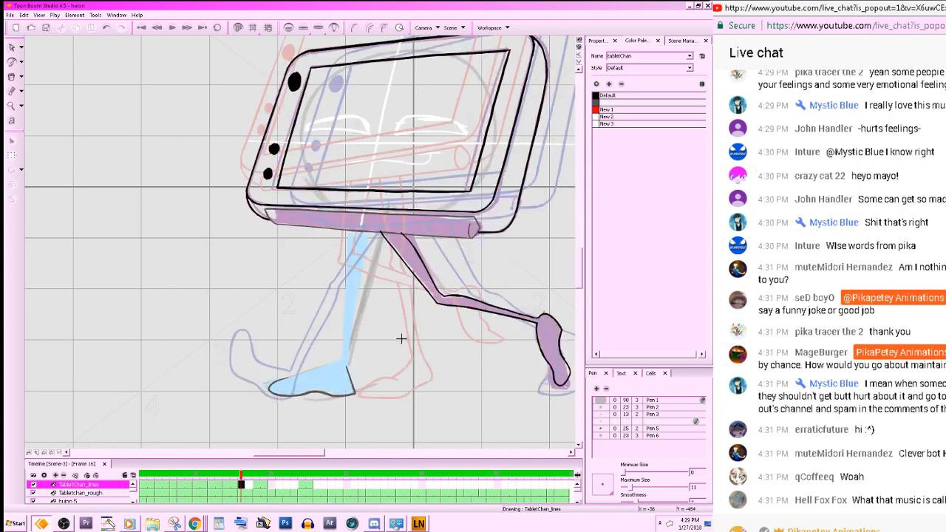
- Shift the blue foot's inked outline slightly down and toward the toe side
click(11, 47)
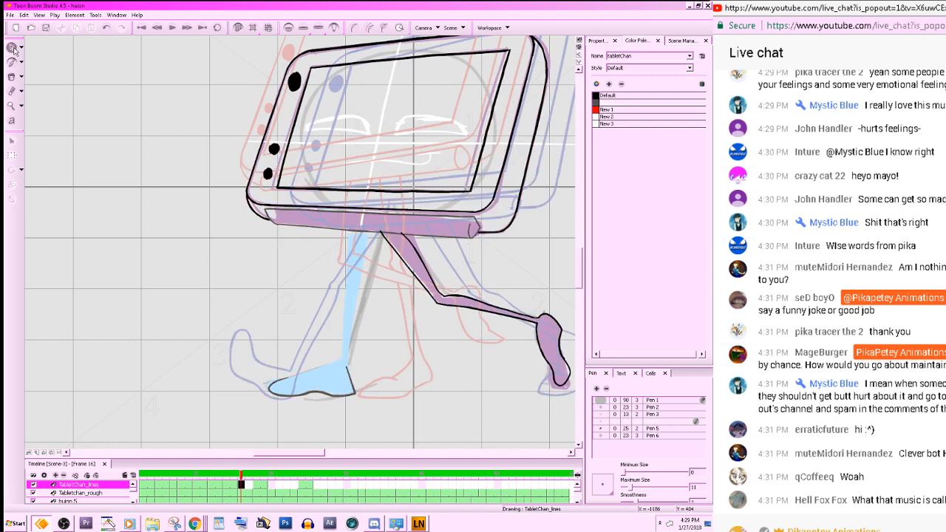
click(312, 387)
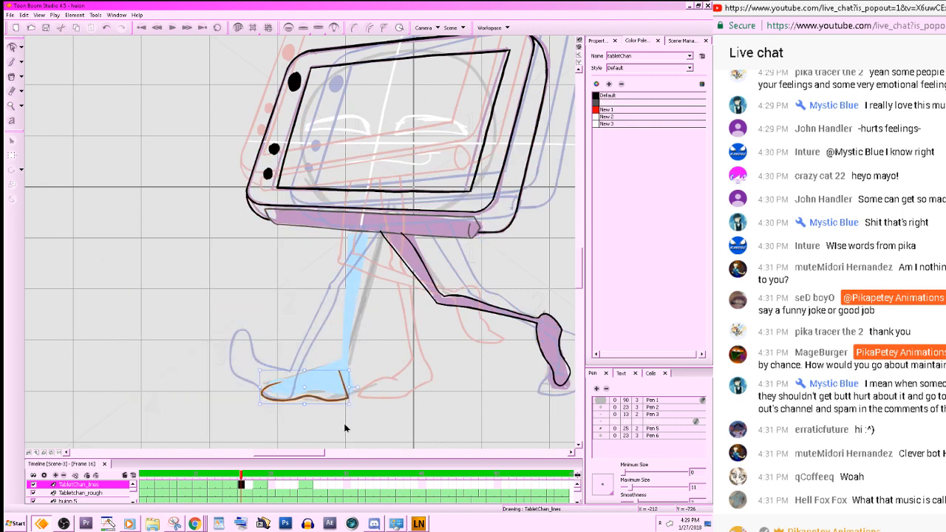
click(344, 428)
drag(346, 396, 351, 397)
click(341, 425)
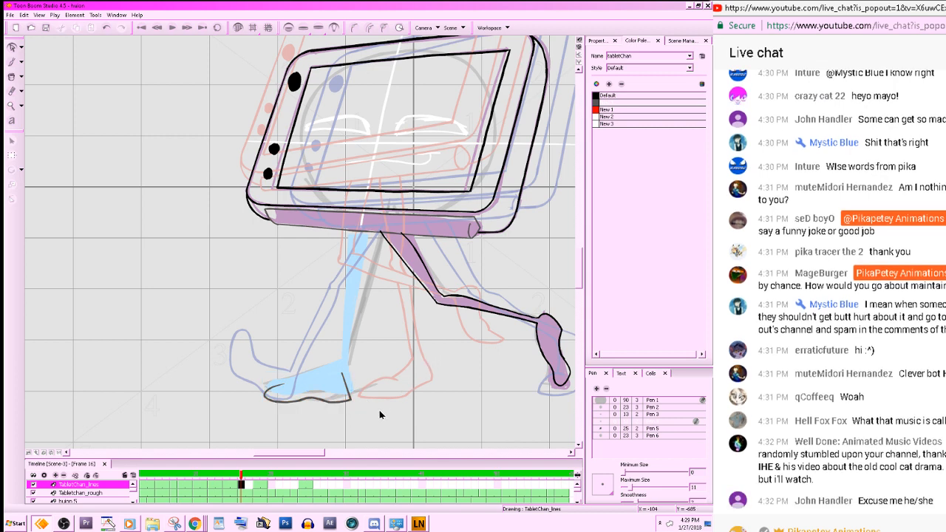
- Flip through the neighbouring frames to check the blue foot's placement on the ground
key(comma)
key(comma)
key(period)
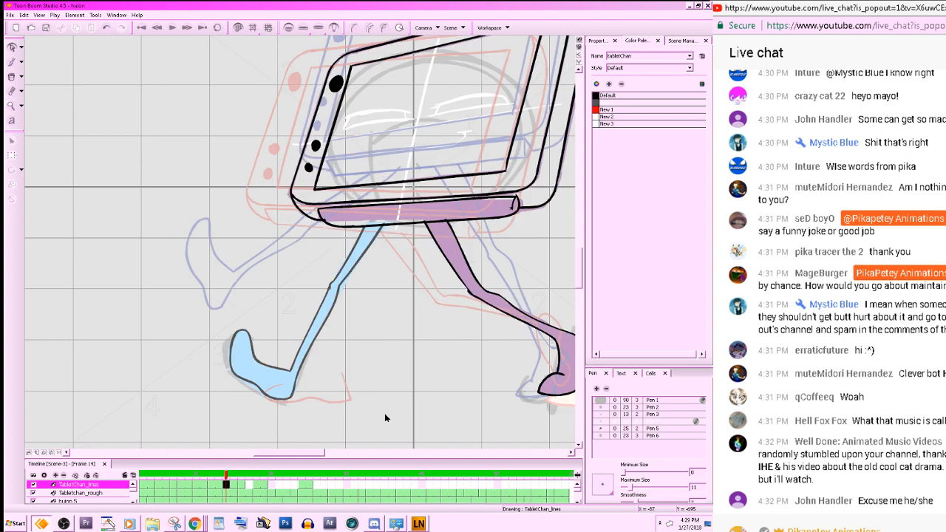
key(period)
key(period)
key(period)
key(comma)
key(comma)
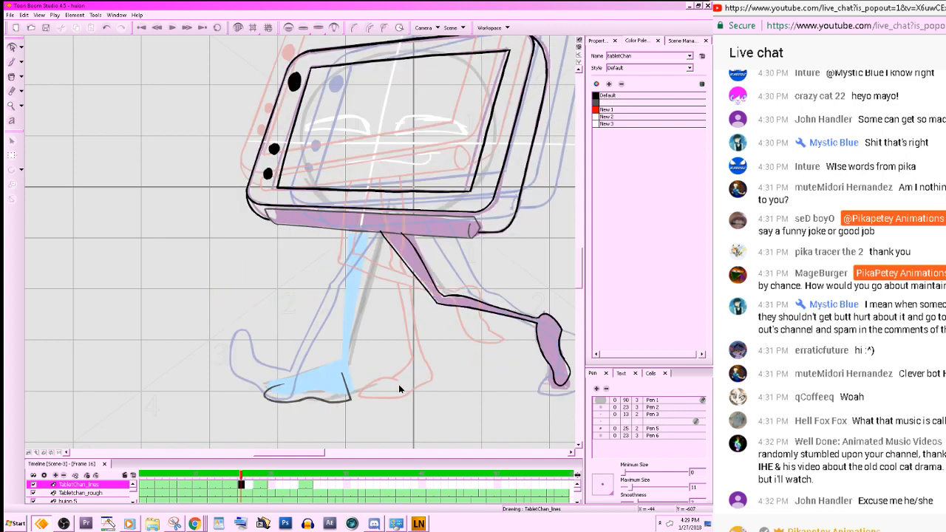
- Ink the top of the blue foot and both sides of the blue leg up to the bar in dark grey
key(alt+e)
key(alt+b)
drag(279, 385, 322, 372)
mouse_move(343, 290)
mouse_down()
mouse_move(347, 235)
mouse_move(343, 295)
mouse_move(374, 206)
mouse_move(343, 294)
mouse_move(346, 234)
mouse_move(369, 231)
mouse_move(345, 382)
mouse_move(341, 297)
mouse_up()
key(ctrl+z)
key(f)
key(g)
key(ctrl+z)
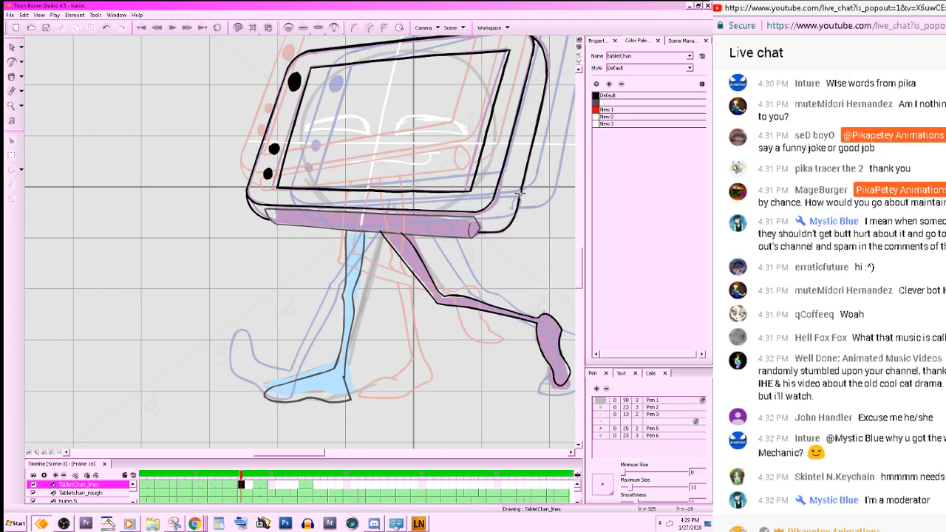
- Flip through the walk-cycle frames with onion skin on to compare the full character's poses
key(x)
key(x)
key(comma)
key(comma)
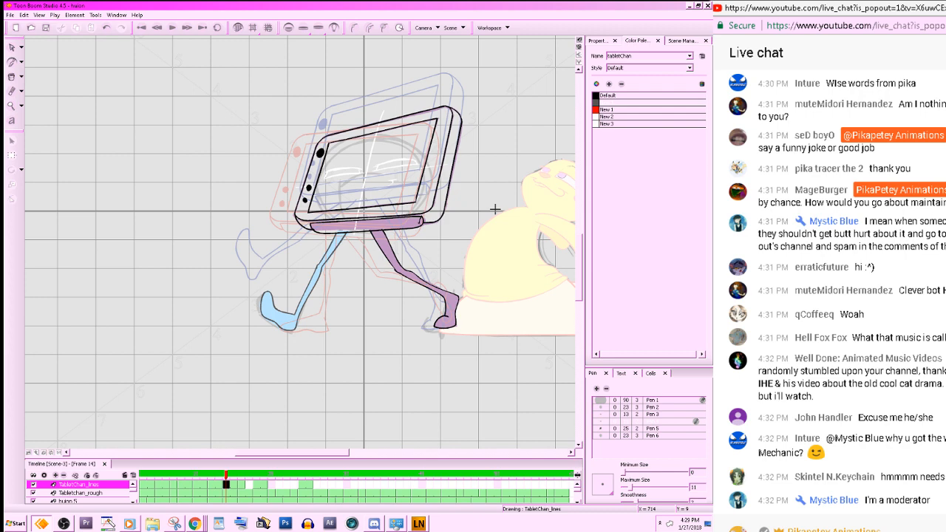
key(g)
key(g)
key(g)
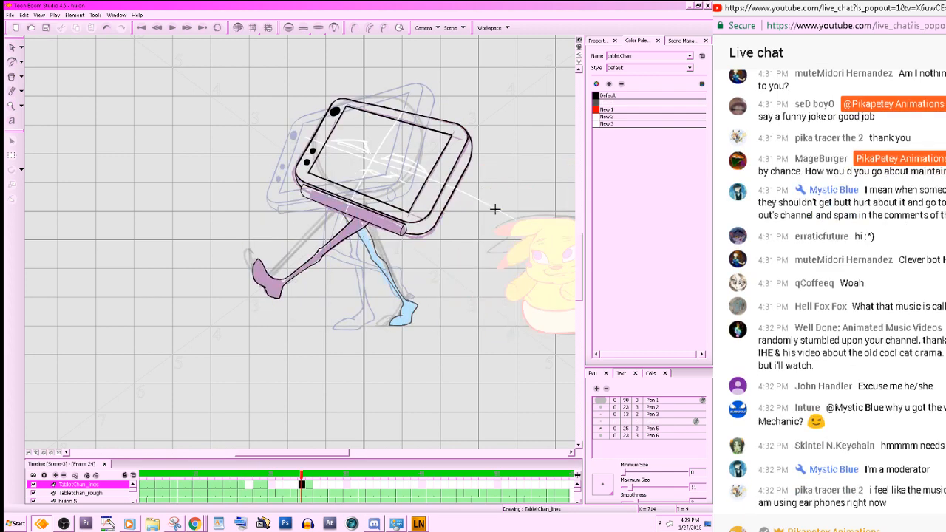
key(f)
key(f)
- Hide the rough layers and onion skin, and flip through the walk cycle's line art alone to check its motion
click(334, 28)
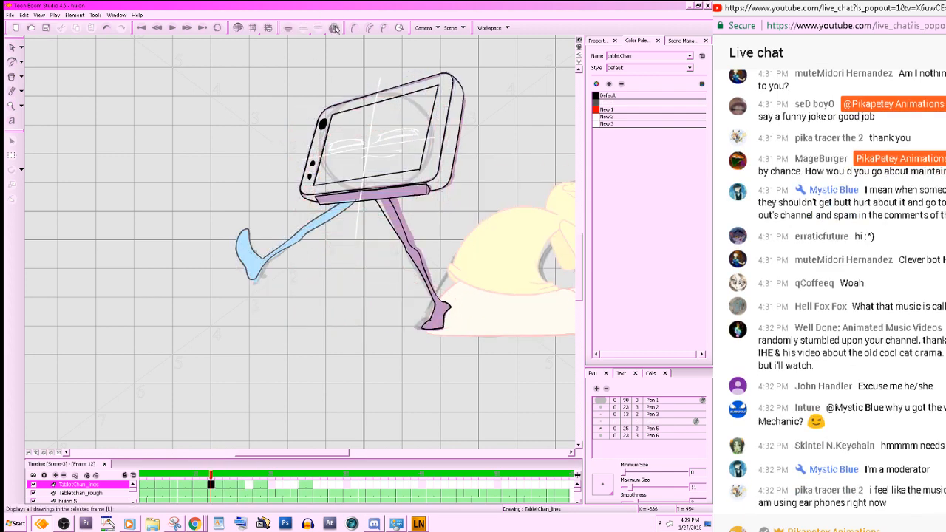
click(334, 28)
key(f)
key(g)
key(g)
key(g)
key(g)
key(g)
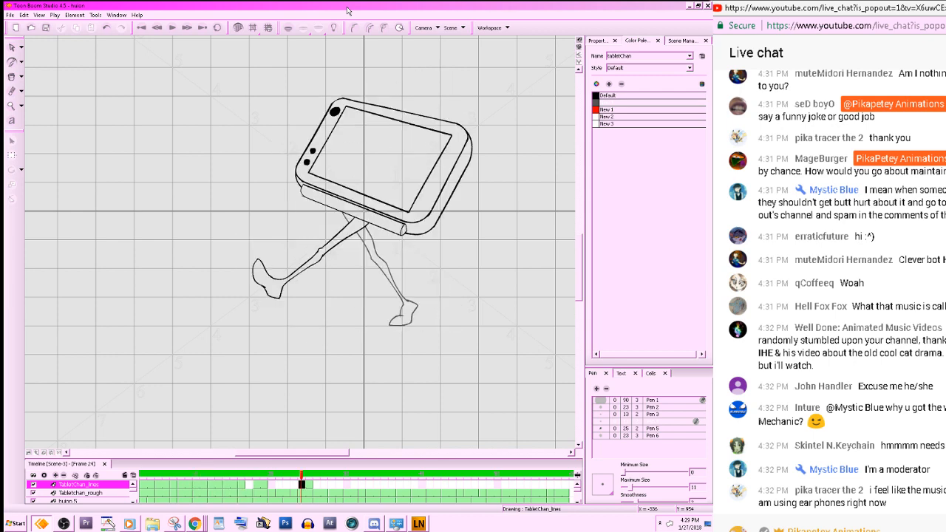
key(f)
key(f)
key(g)
key(g)
key(f)
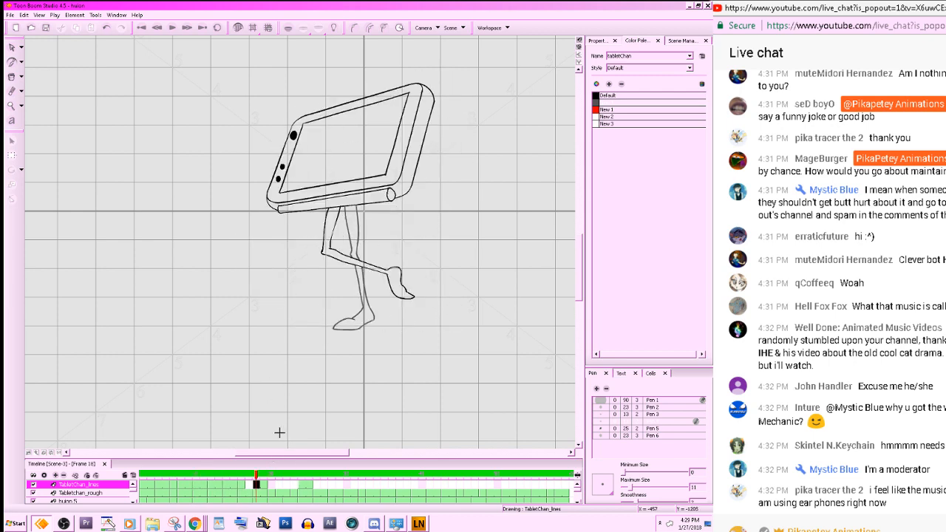
- Extend frame 16's line drawing to close the gap before frame 18, and save the scene
key(f)
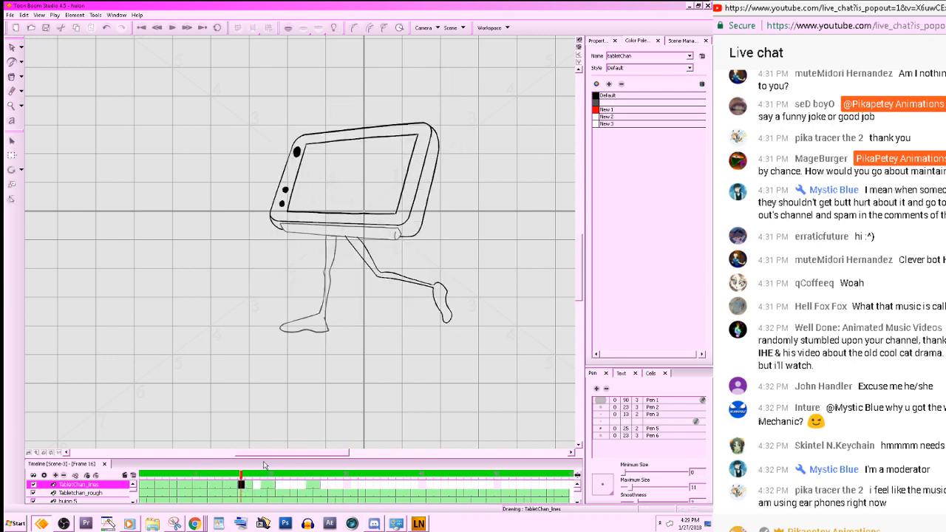
click(257, 485)
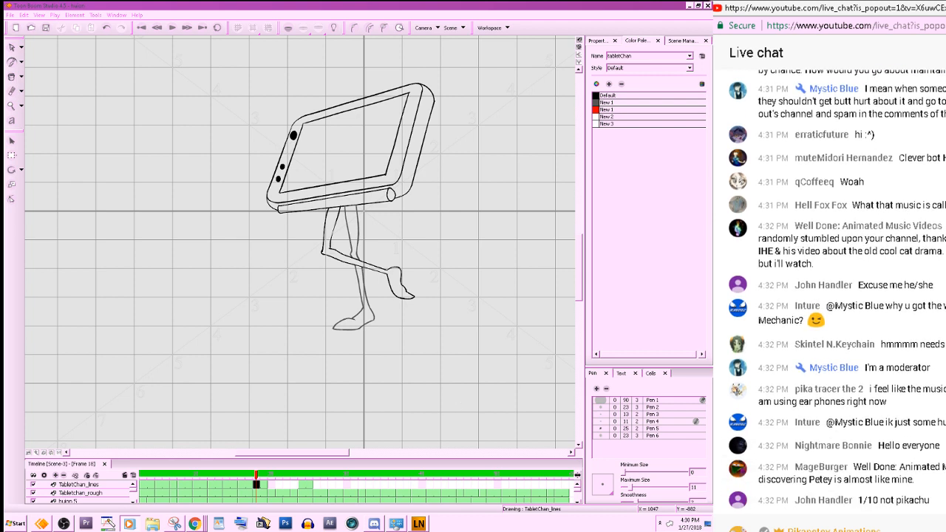
key(alt+Tab)
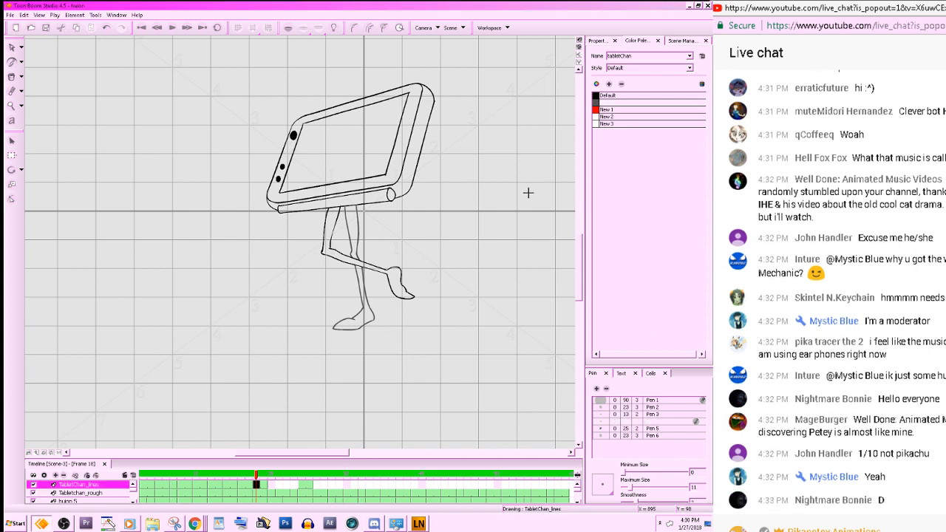
drag(580, 262, 587, 263)
key(ctrl+s)
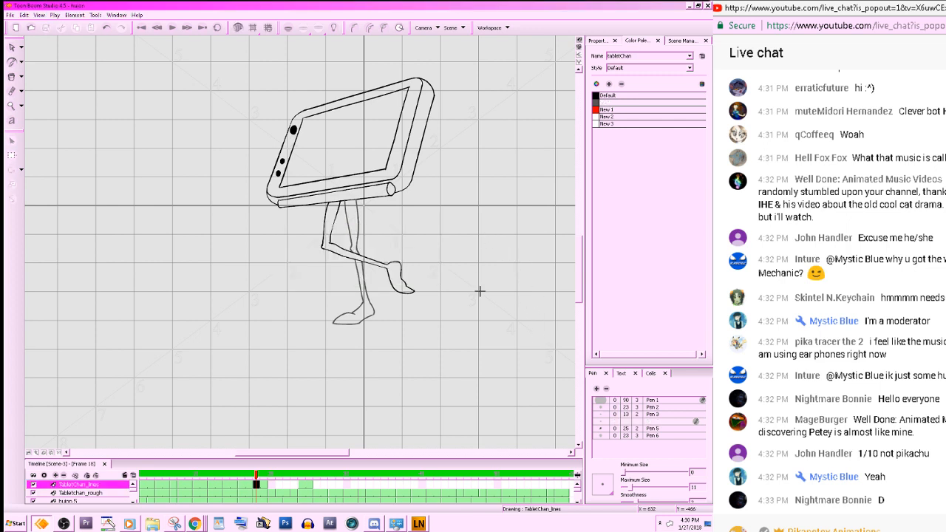
drag(445, 172, 437, 224)
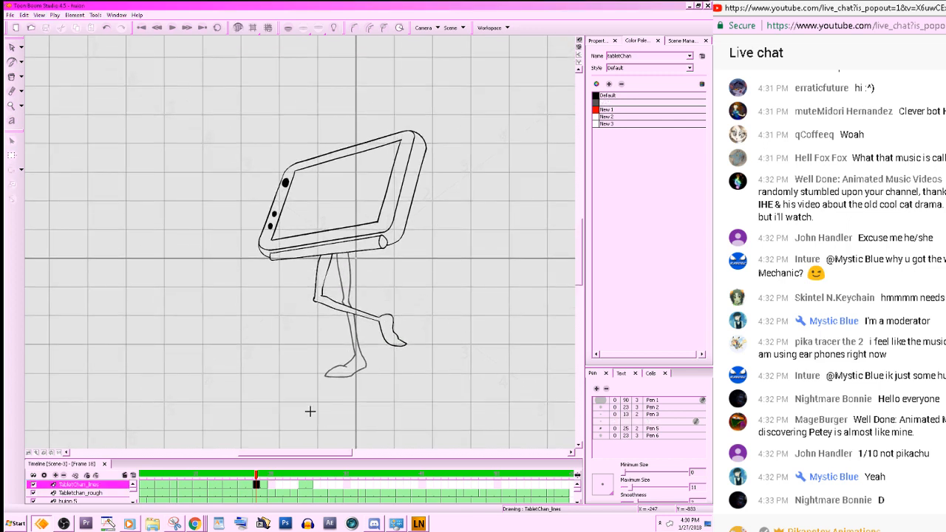
click(130, 524)
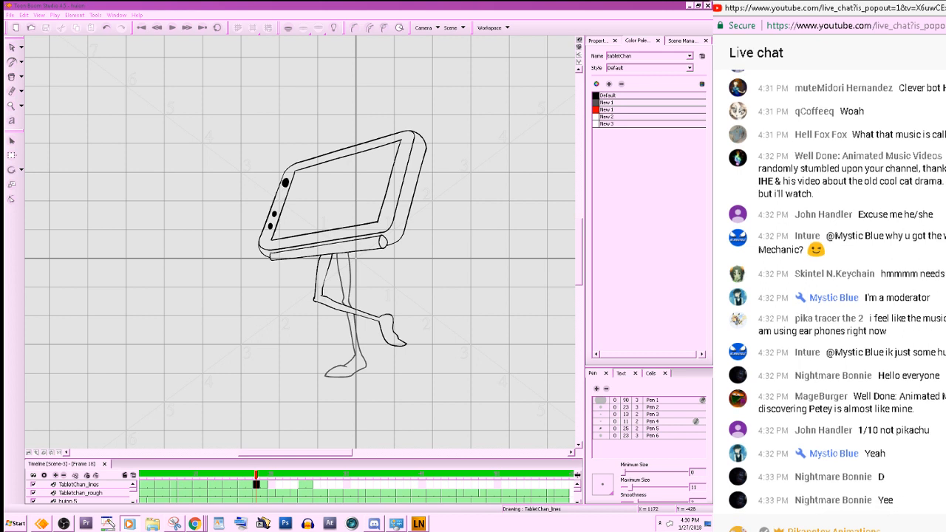
key(alt+Tab)
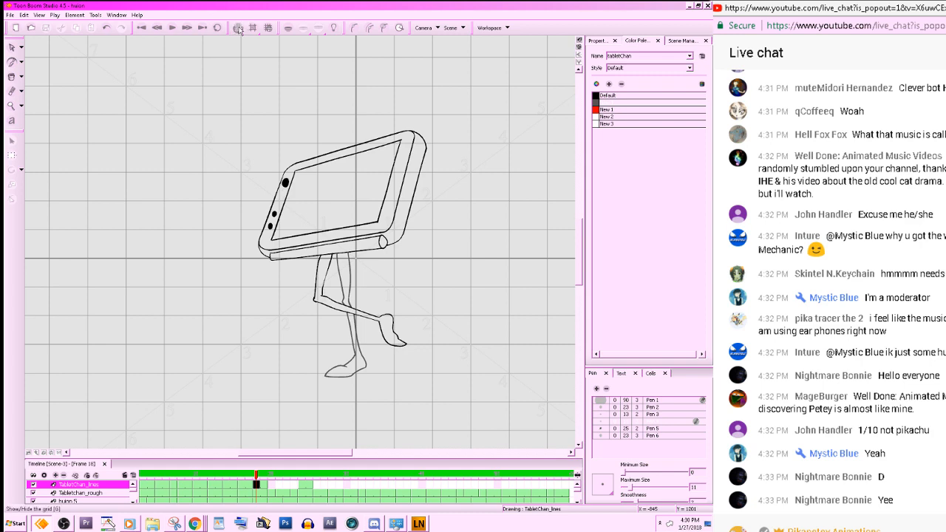
- Recolour the lower outline and end cap of the bar on frame 10 from dark grey to black
mouse_move(257, 479)
mouse_down()
mouse_move(154, 482)
mouse_move(257, 483)
mouse_move(210, 484)
mouse_up()
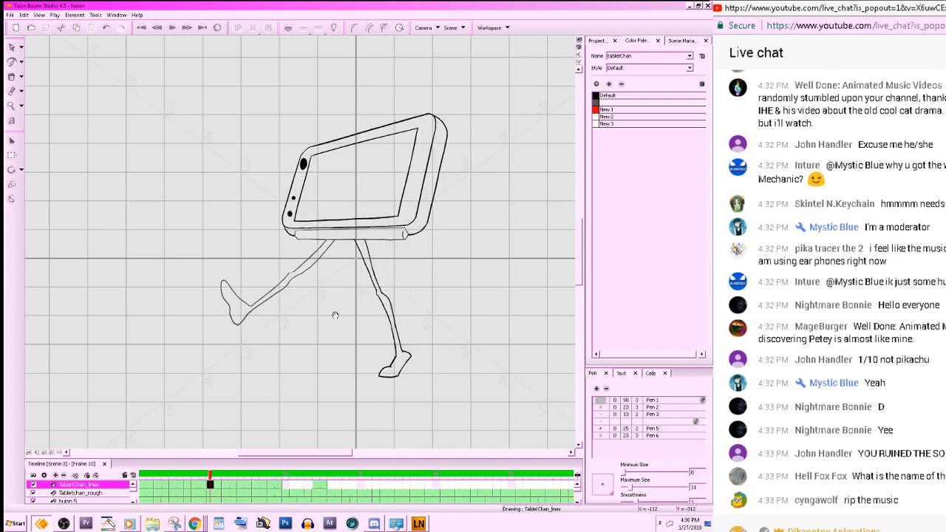
drag(335, 316, 318, 344)
key(z)
key(z)
key(z)
drag(374, 229, 292, 231)
click(600, 95)
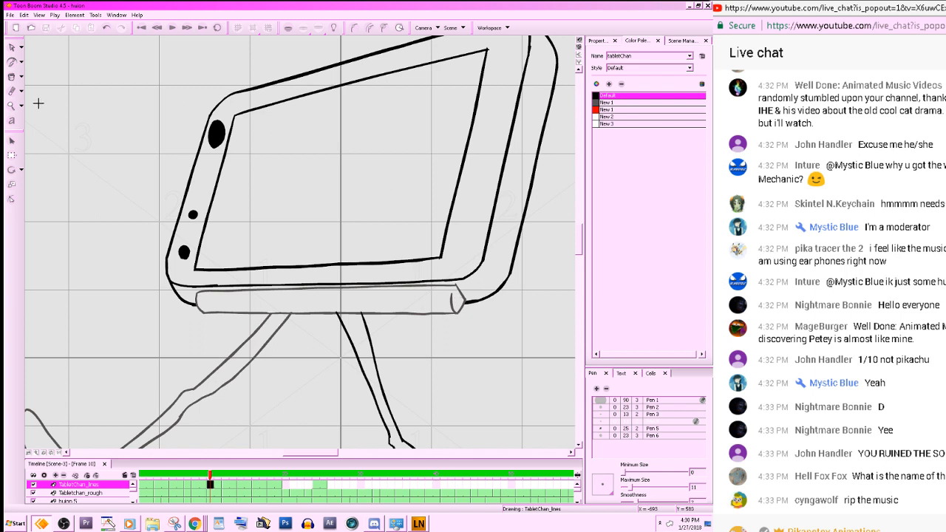
click(11, 77)
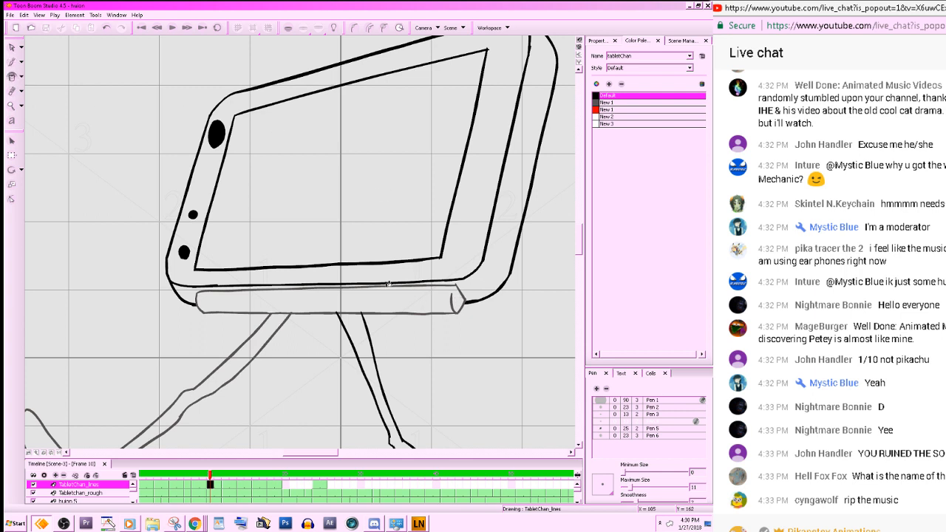
click(453, 301)
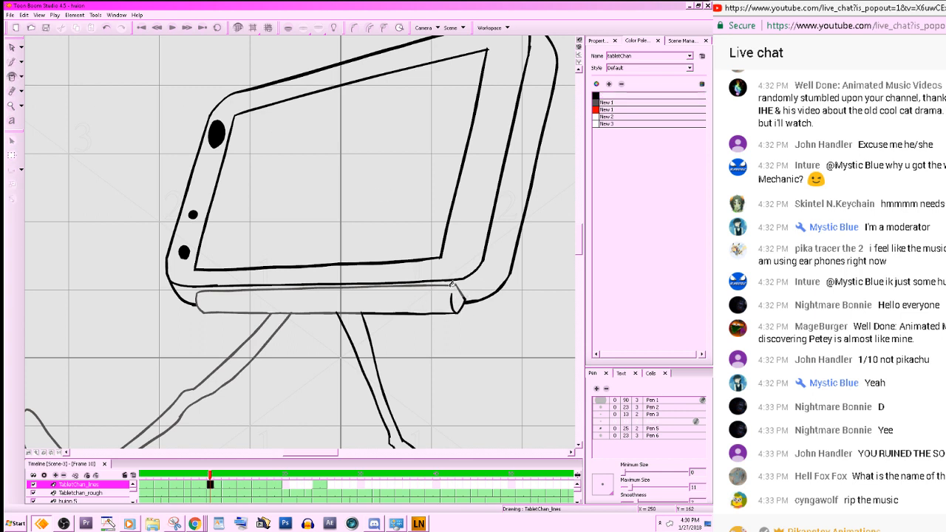
click(437, 283)
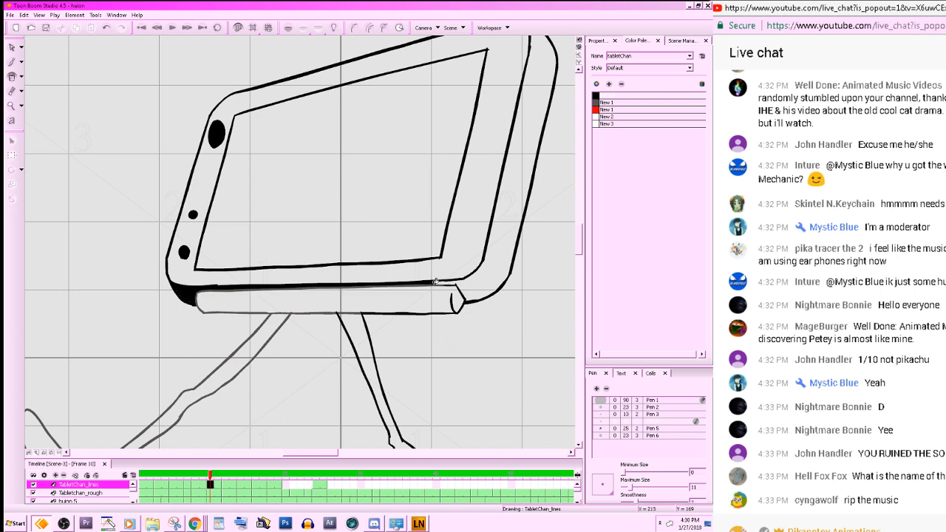
key(ctrl+z)
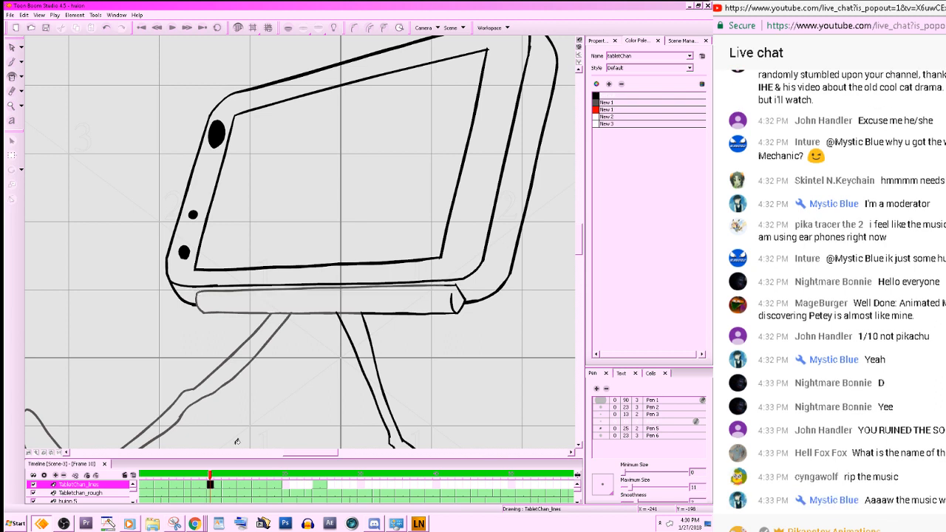
- Save the scene
click(199, 522)
click(197, 508)
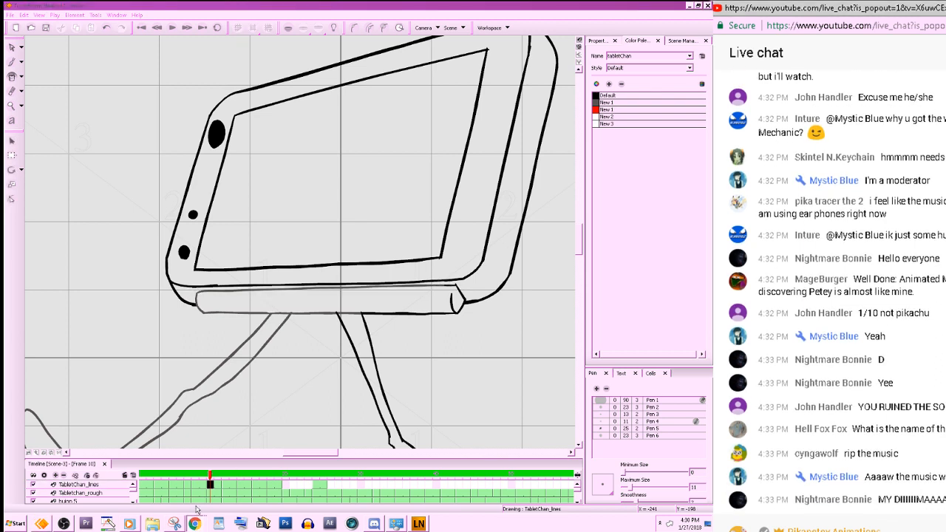
click(64, 523)
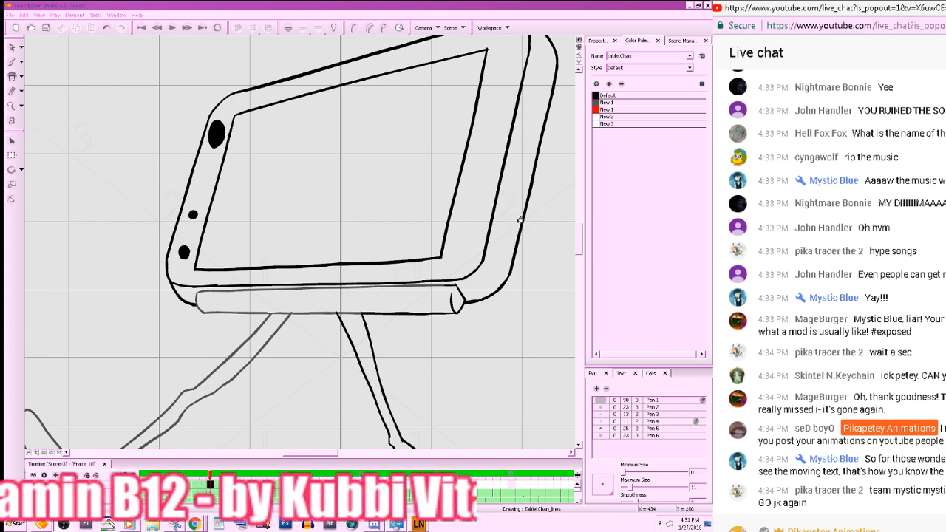
click(43, 28)
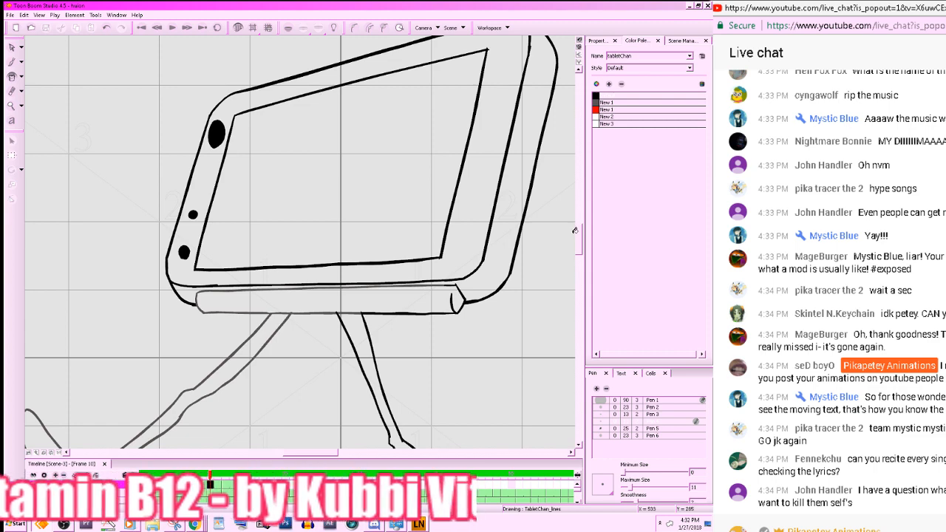
- Go to empty frame 21 of the line layer and show the onion skin and the rough sketch as drawing guides
key(x)
key(x)
key(x)
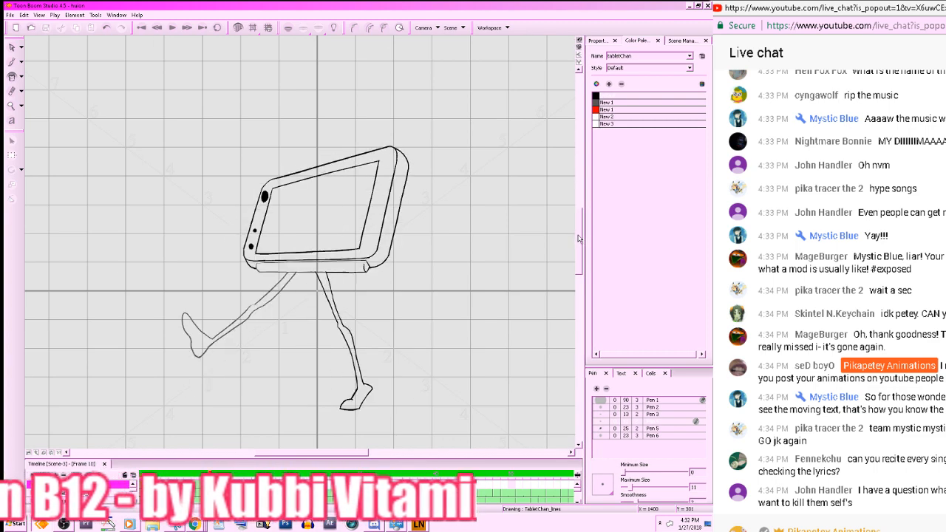
key(.)
click(285, 475)
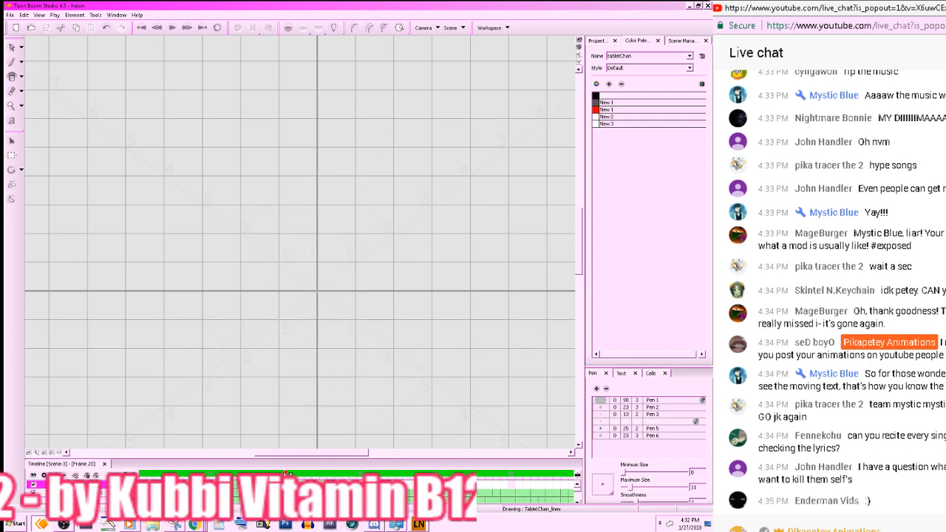
click(289, 27)
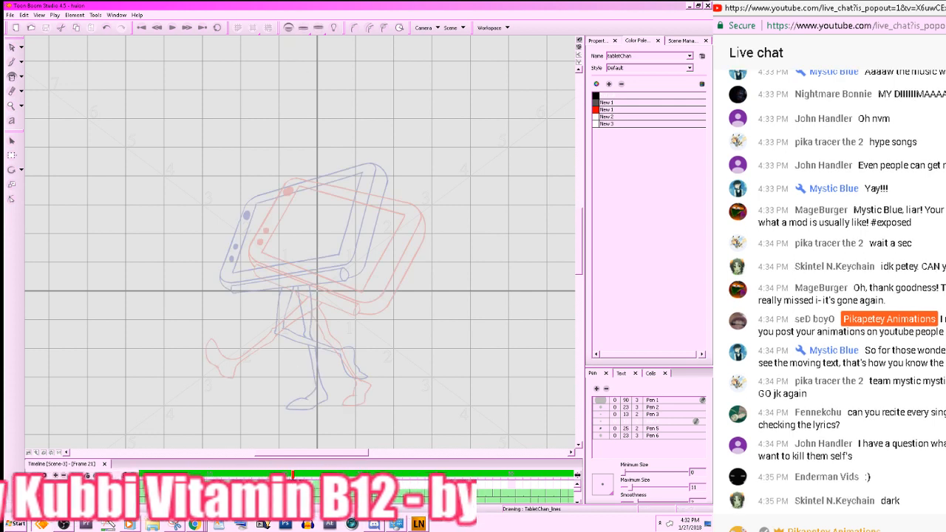
click(334, 27)
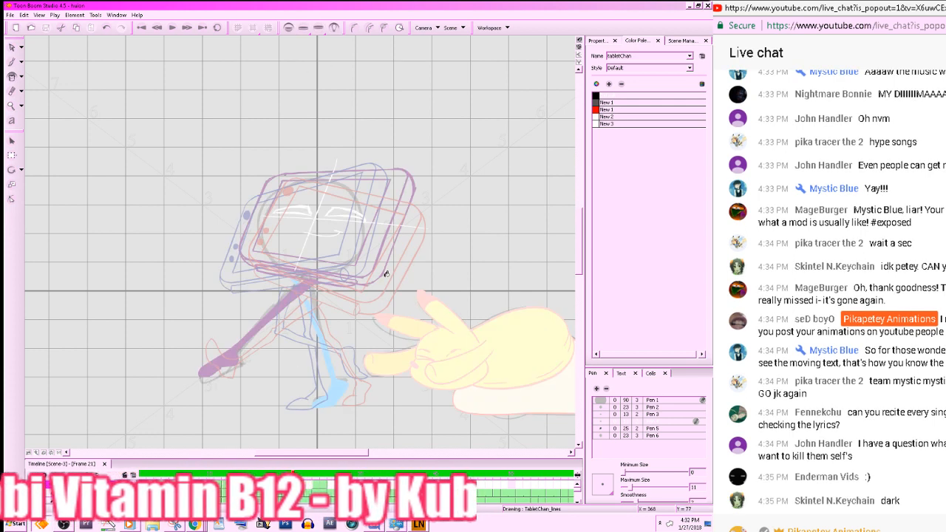
- Ink the tablet's long upper edge on frame 21 as a straight black line over the rough sketch
key(alt+b)
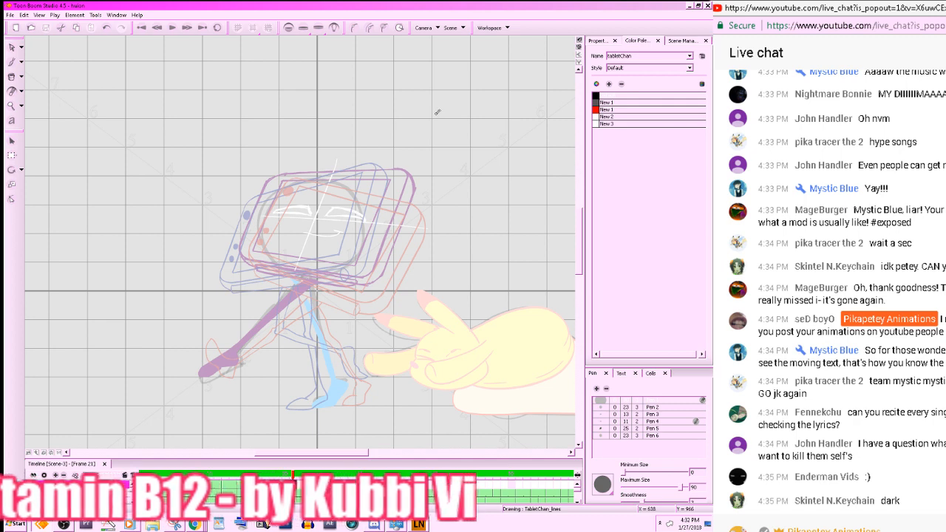
key(alt+e)
click(597, 97)
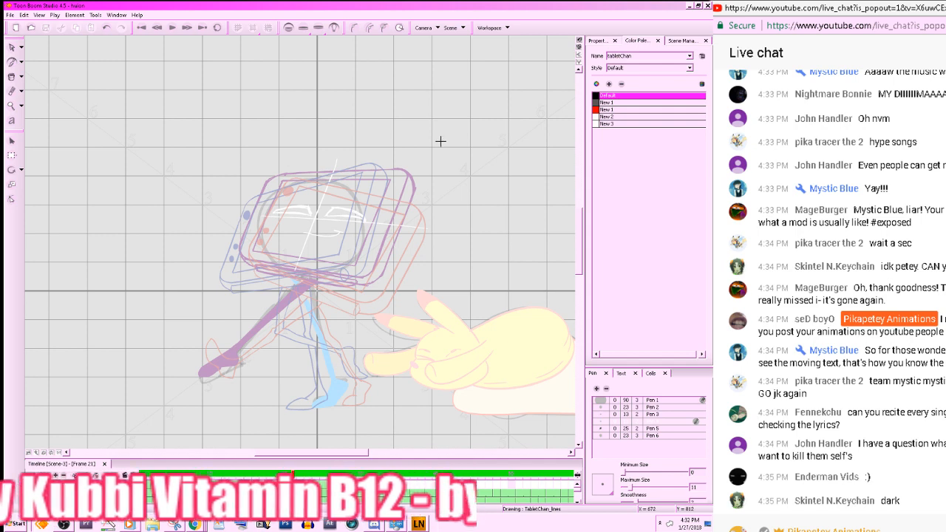
key(space)
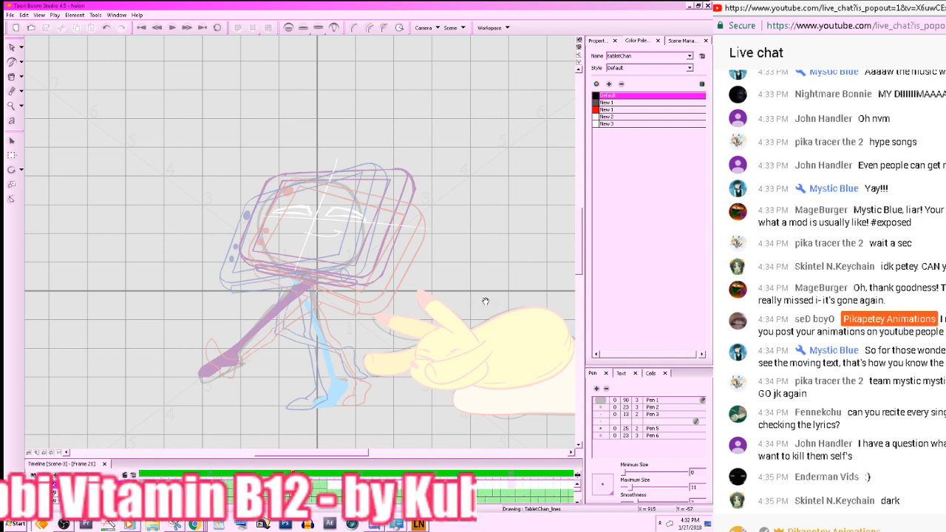
drag(486, 300, 444, 288)
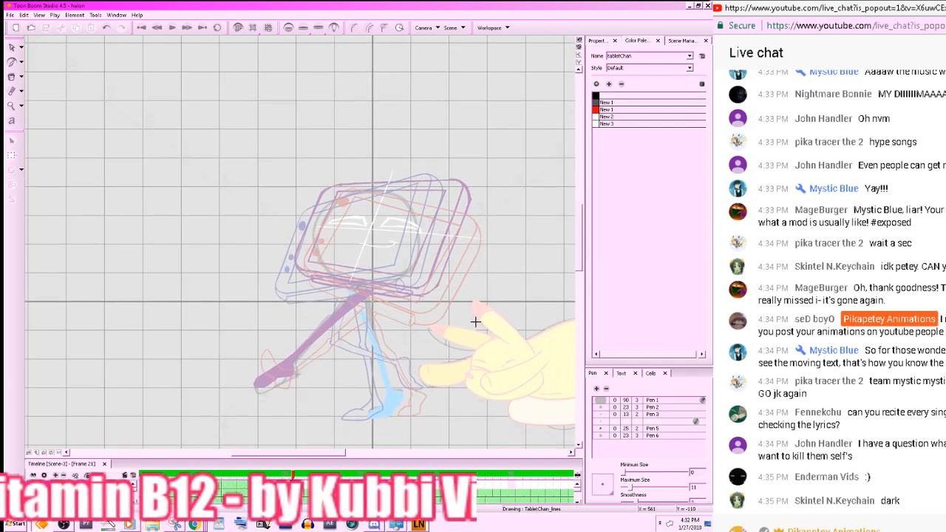
click(290, 27)
click(290, 27)
key(ctrl+alt)
drag(509, 306, 520, 193)
drag(500, 229, 513, 321)
key(ctrl+alt)
key(z)
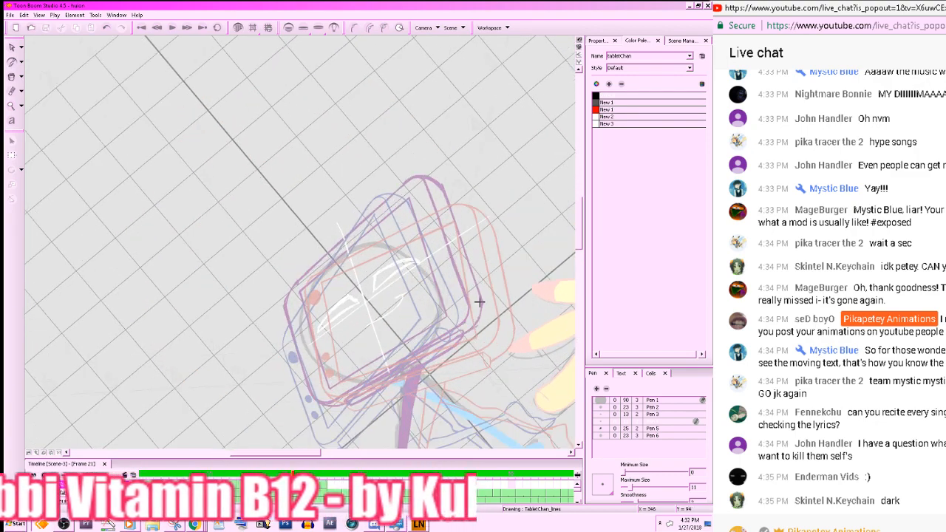
drag(415, 176, 272, 306)
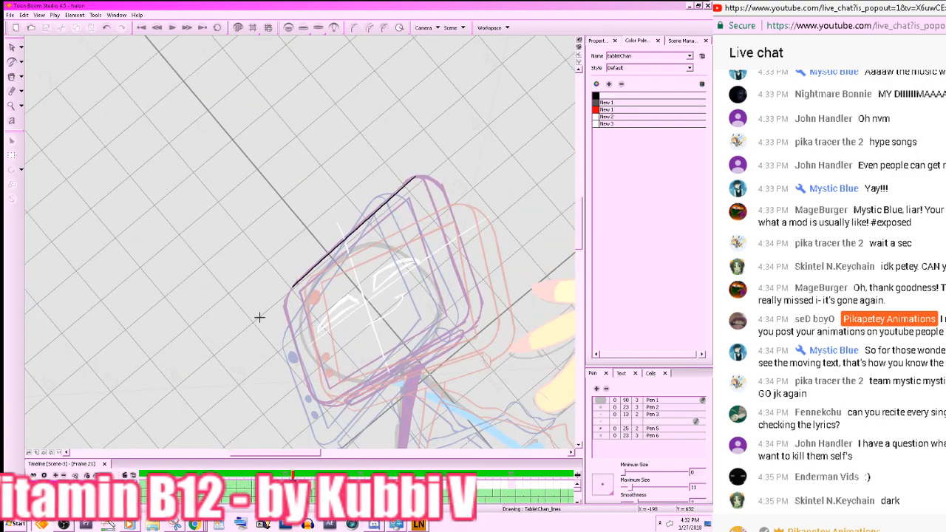
key(ctrl+z)
drag(414, 176, 279, 298)
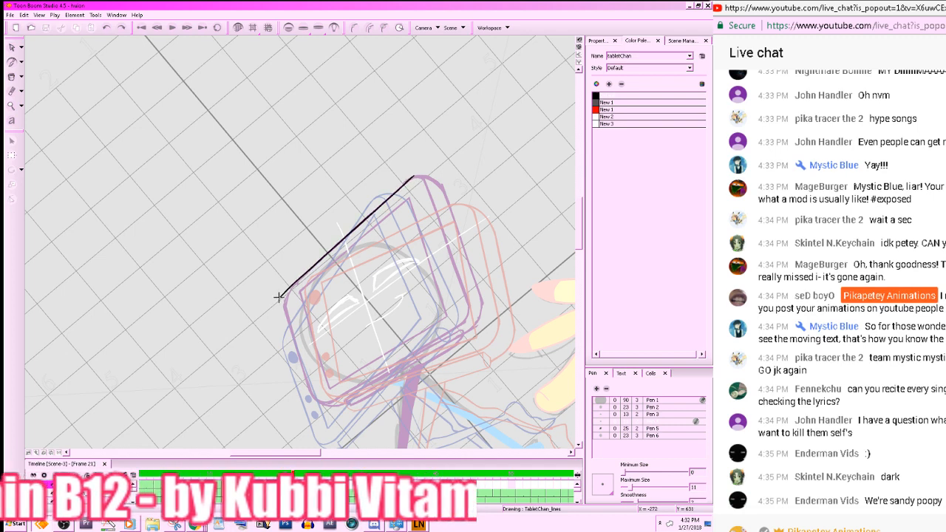
- Hide the grid and the onion skin, keeping the rough sketch as the only guide on frame 21
drag(500, 271, 471, 244)
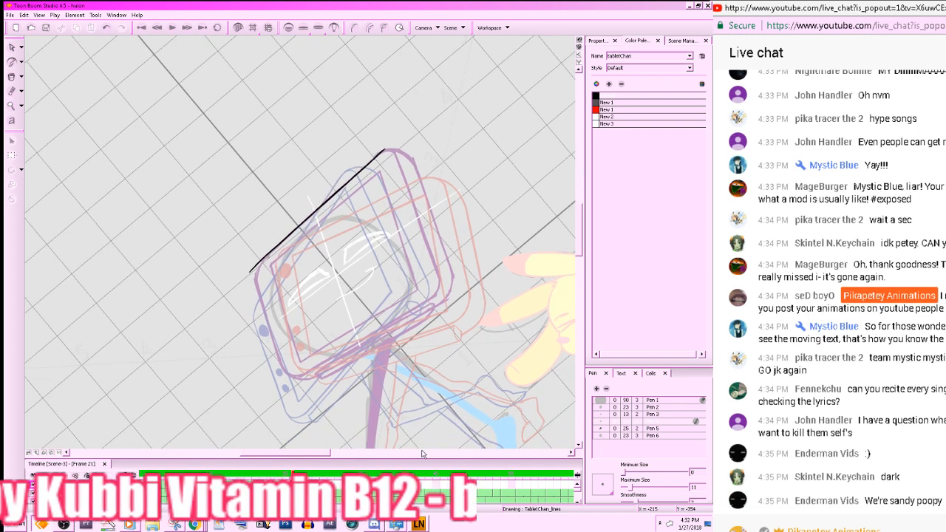
click(289, 28)
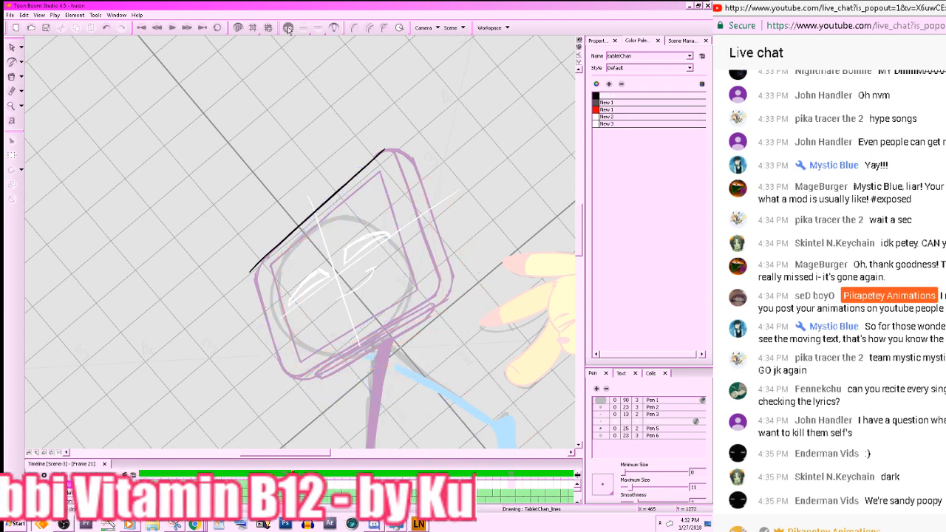
click(288, 28)
click(238, 29)
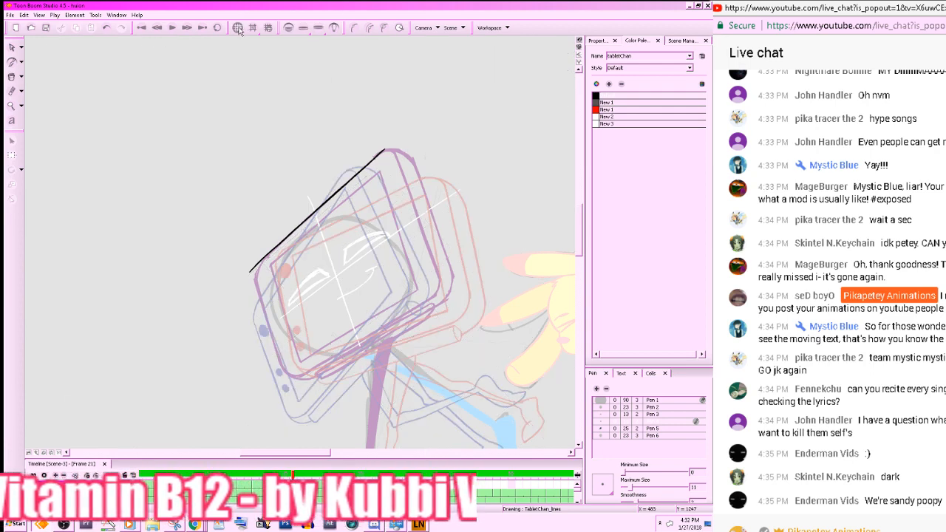
key(.)
click(289, 29)
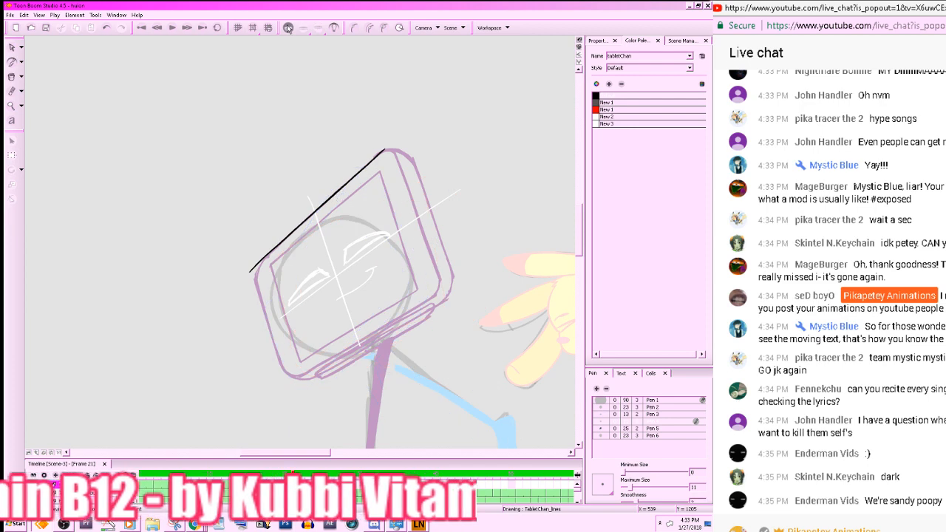
click(289, 29)
click(289, 29)
key(.)
key(.)
key(.)
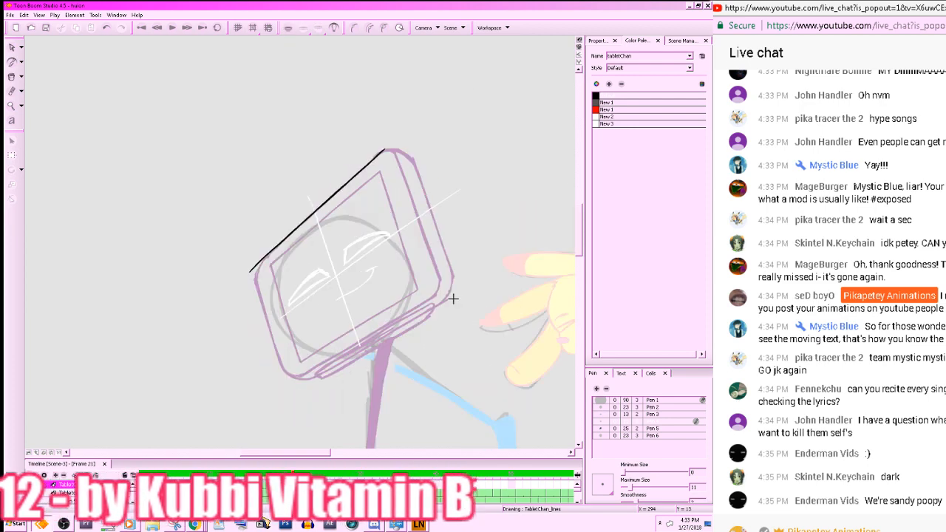
- Ink two parallel black lines along the tablet's long lower edge on frame 21
drag(440, 293, 293, 380)
key(.)
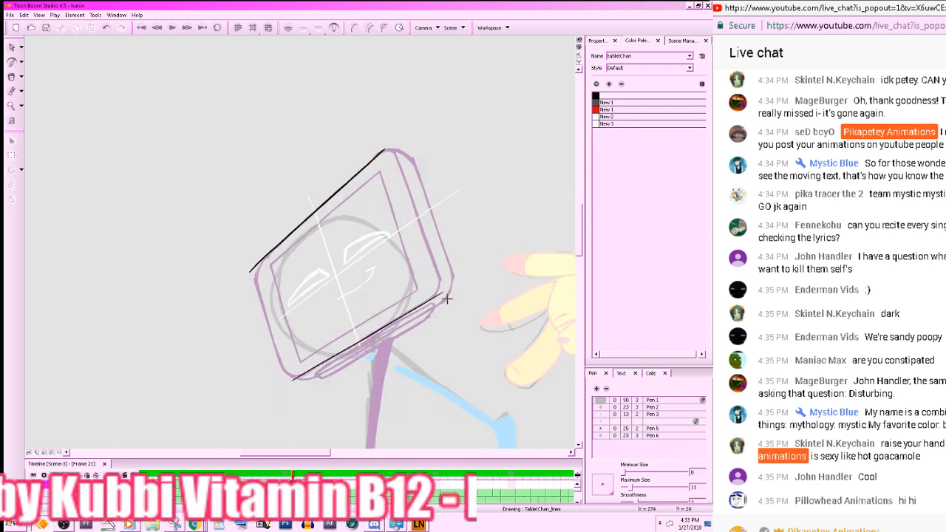
drag(450, 298, 300, 387)
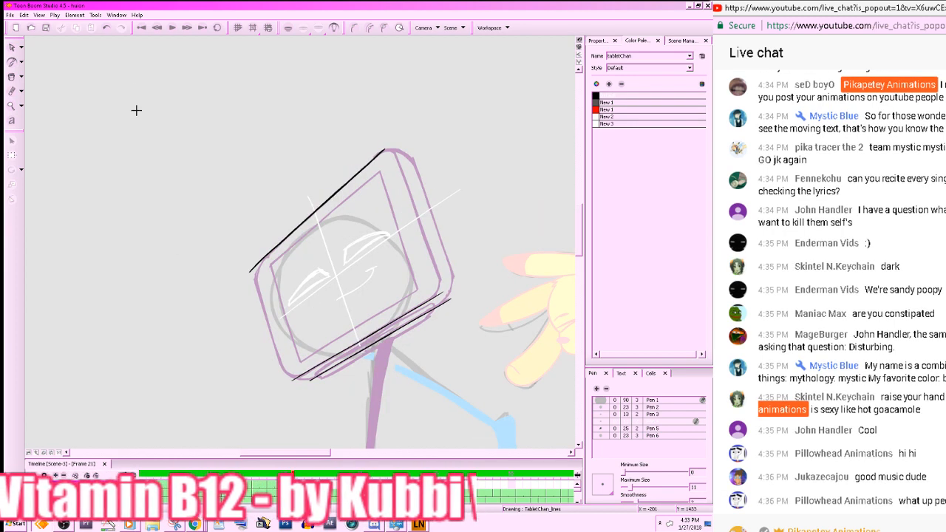
- Adjust the outer of the two lower edge lines with the Select tool to match the rough sketch
click(12, 46)
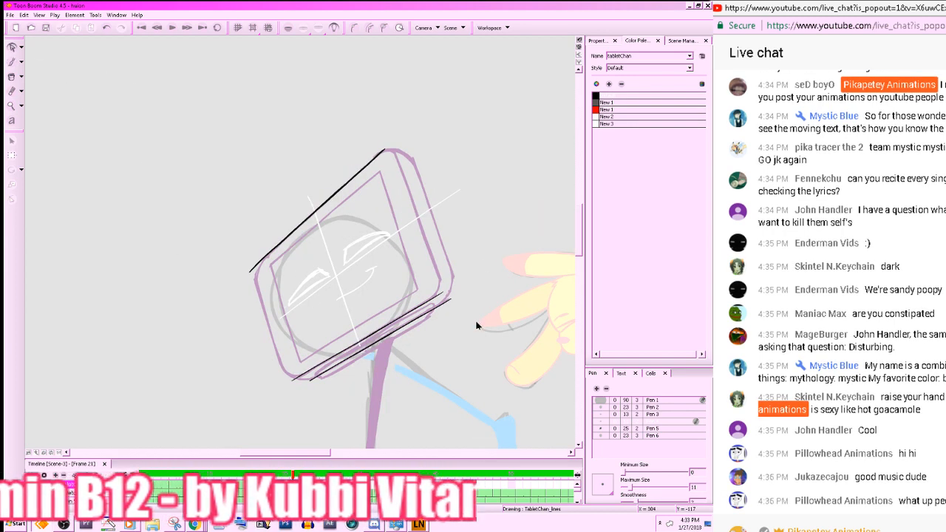
click(448, 301)
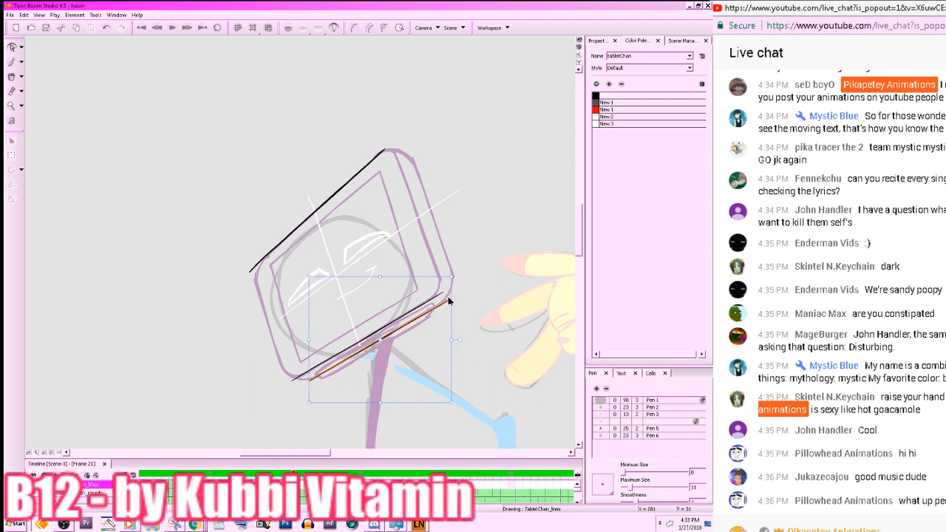
drag(308, 406, 308, 406)
click(302, 422)
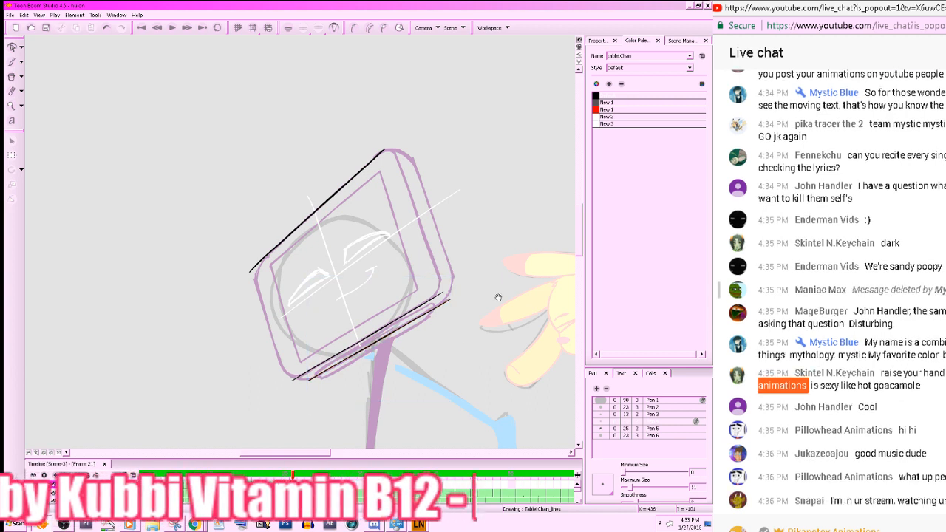
- Compare frame 21's lines with the finished drawing on frame 18, return to frame 21 and save the scene
drag(508, 327, 513, 351)
key(alt+b)
key(f)
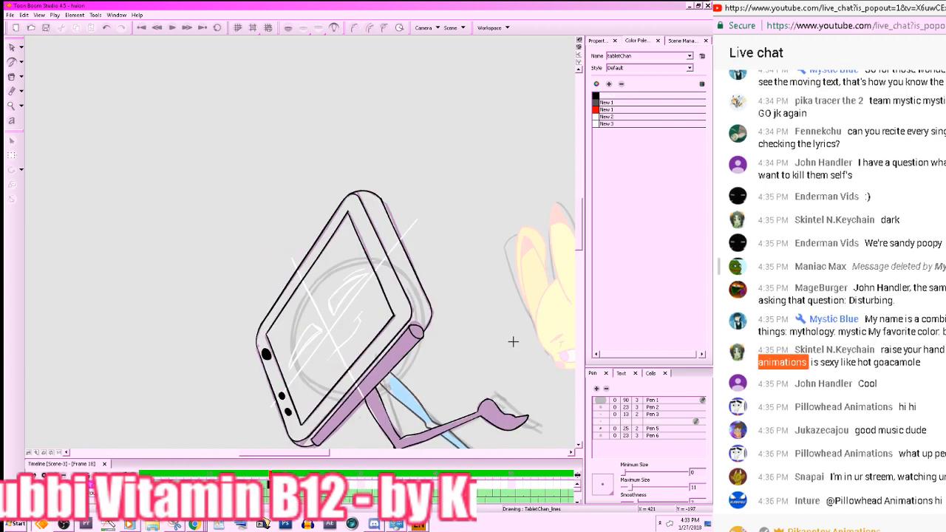
key(f)
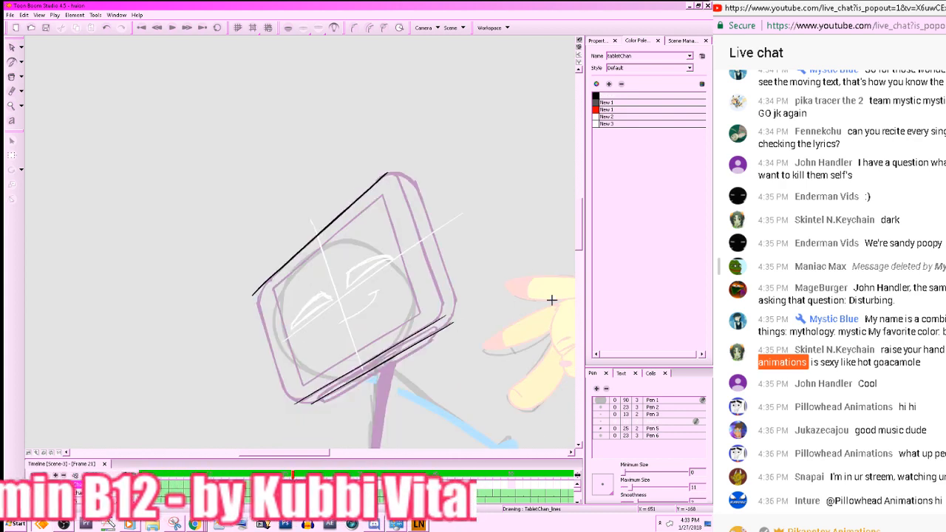
mouse_move(513, 378)
mouse_down()
mouse_move(462, 148)
mouse_move(266, 169)
mouse_up()
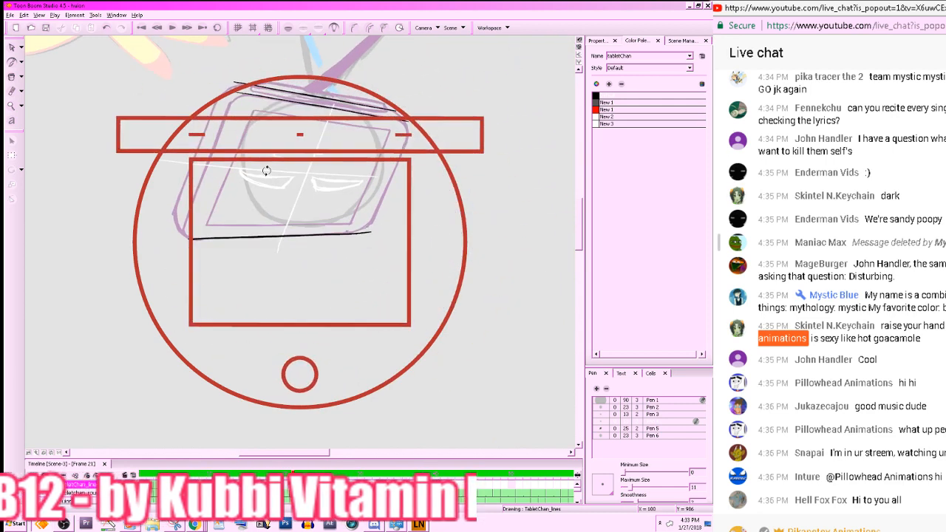
mouse_move(405, 184)
mouse_down()
mouse_move(546, 334)
mouse_move(477, 420)
mouse_up()
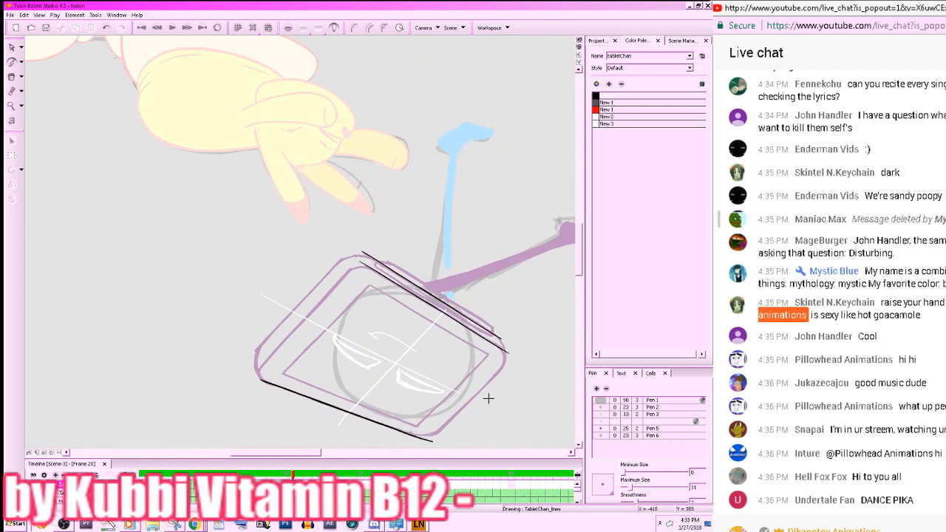
key(ctrl+s)
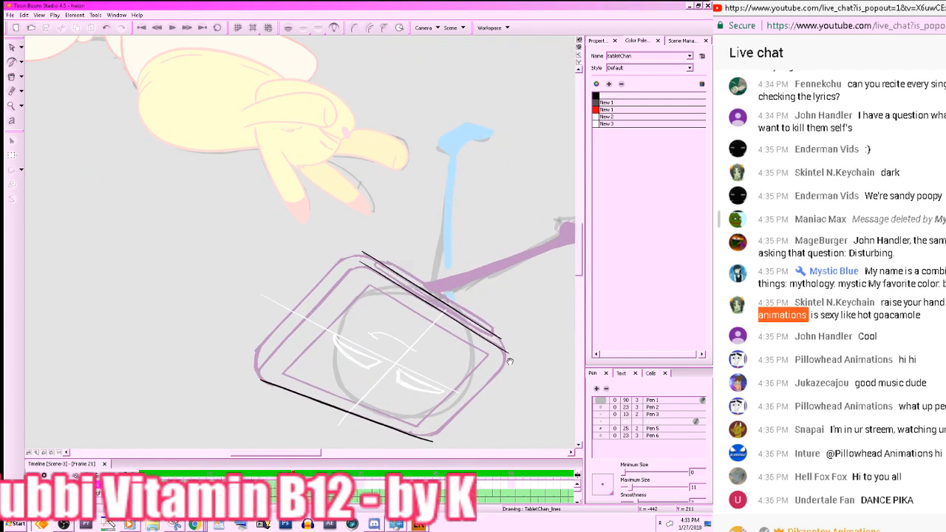
- Ink the two parallel black lines of the tablet's thick short side on frame 21
drag(509, 364, 548, 338)
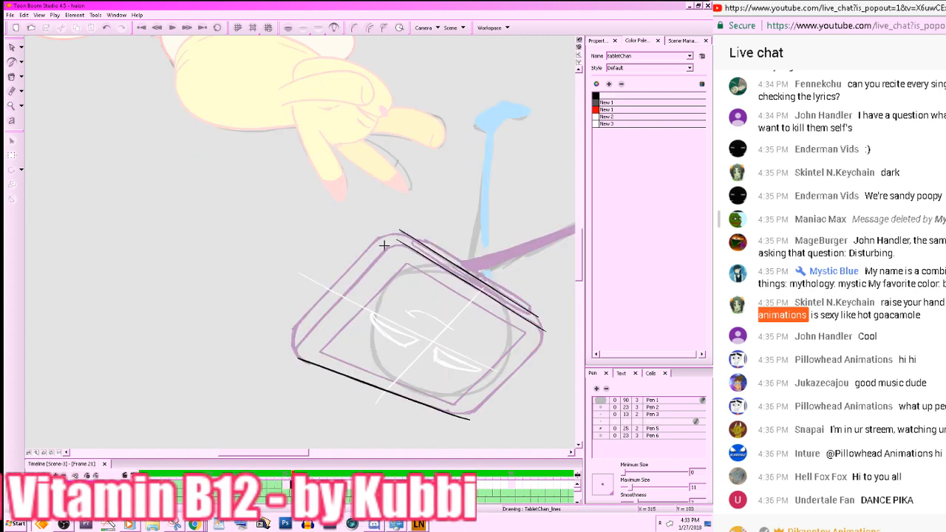
mouse_move(290, 354)
mouse_down()
mouse_move(379, 236)
mouse_move(284, 339)
mouse_up()
key(ctrl+z)
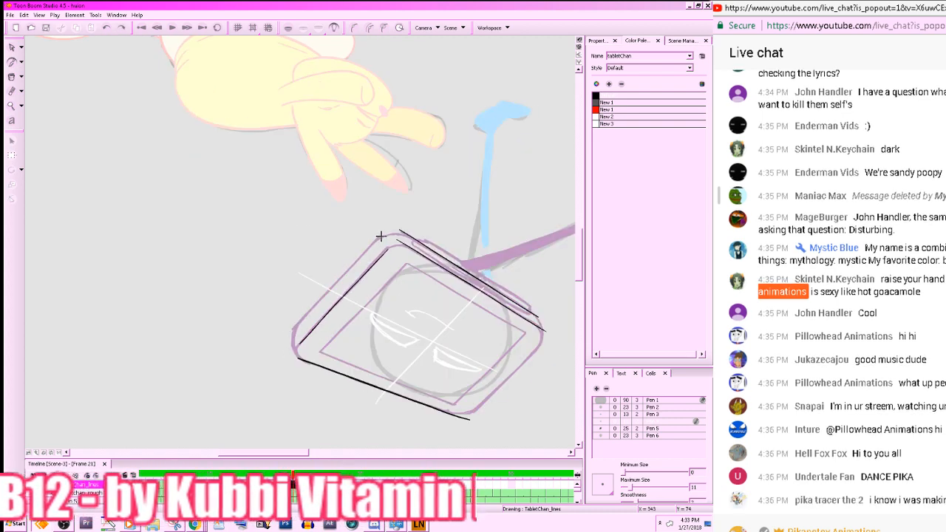
drag(381, 235, 283, 340)
- Ink the tablet's opposite short side with a single black line on frame 21
mouse_move(377, 295)
mouse_down()
mouse_move(390, 274)
mouse_move(284, 146)
mouse_up()
drag(322, 186, 499, 436)
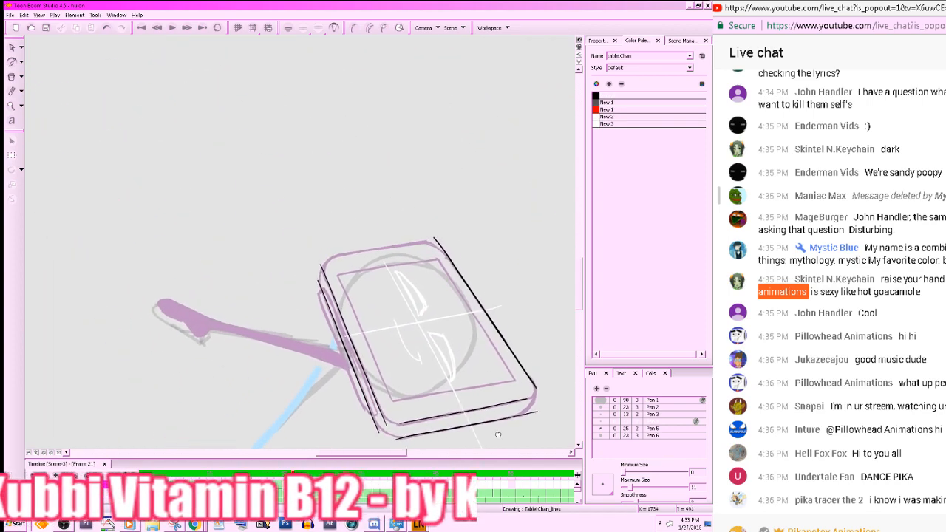
drag(545, 379, 595, 243)
drag(533, 309, 545, 367)
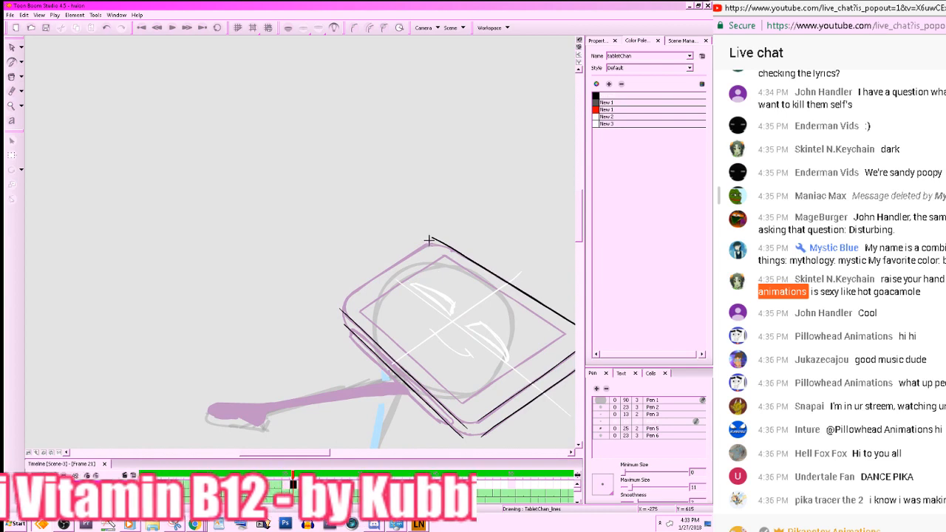
drag(430, 240, 341, 301)
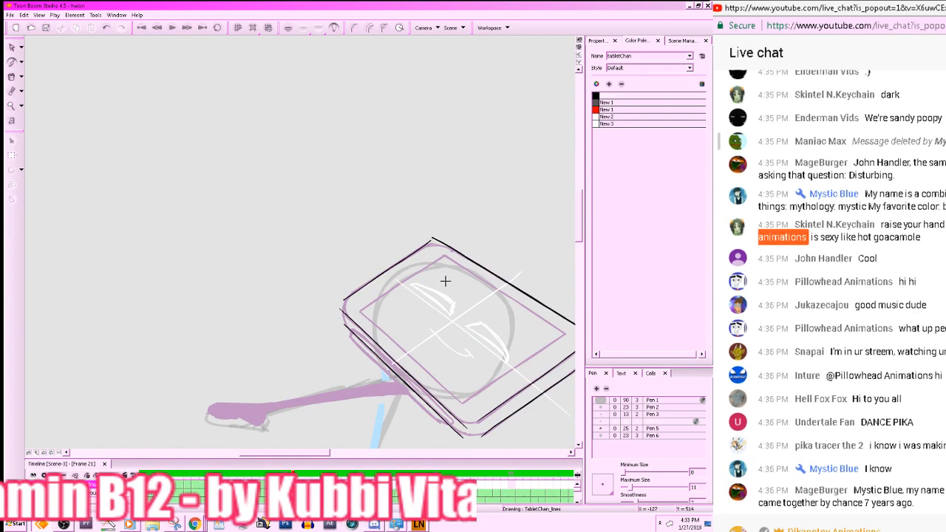
- Ink the lower edge of the tablet's inner screen rectangle in black on frame 21
mouse_move(446, 281)
mouse_down()
mouse_move(535, 254)
mouse_move(492, 147)
mouse_up()
drag(539, 177, 518, 290)
drag(488, 342, 525, 345)
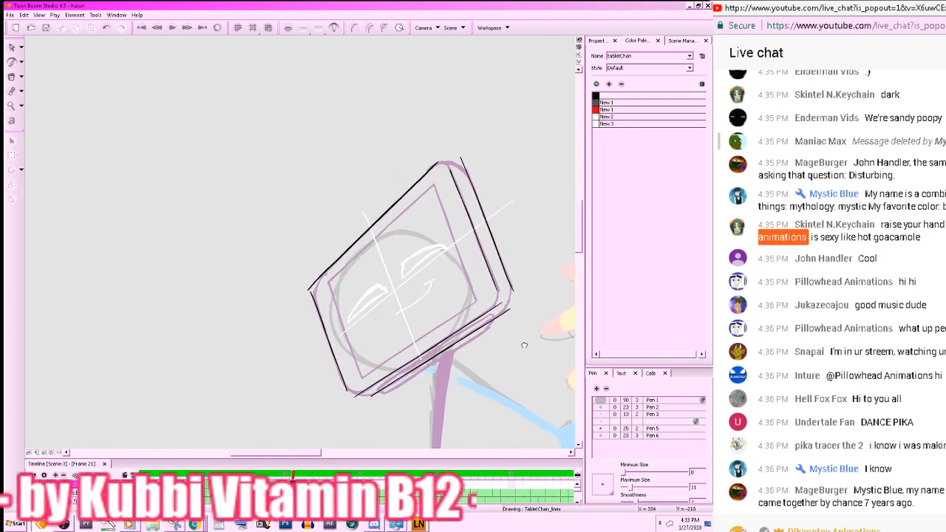
drag(479, 299, 351, 384)
key(ctrl+z)
drag(475, 300, 360, 377)
- Ink the upper edge of the tablet's inner screen rectangle in black on frame 21
drag(508, 304, 472, 300)
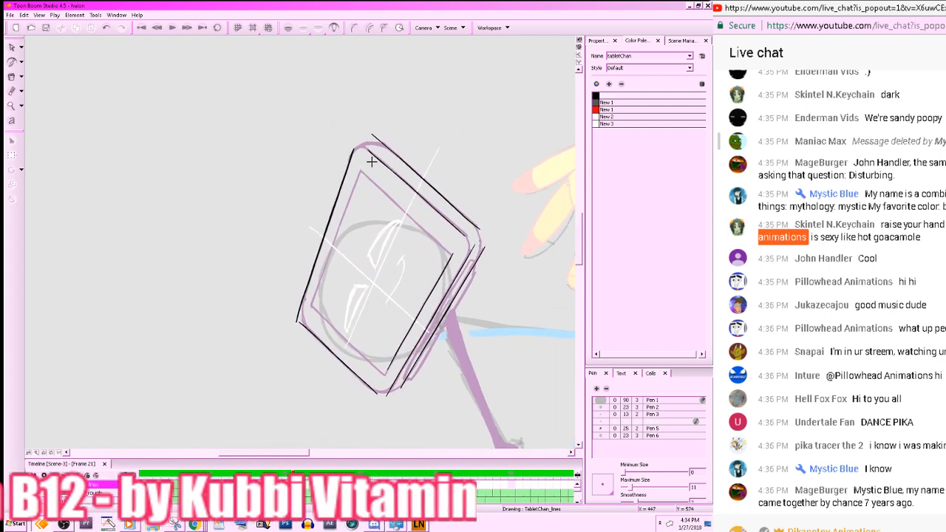
drag(372, 161, 517, 226)
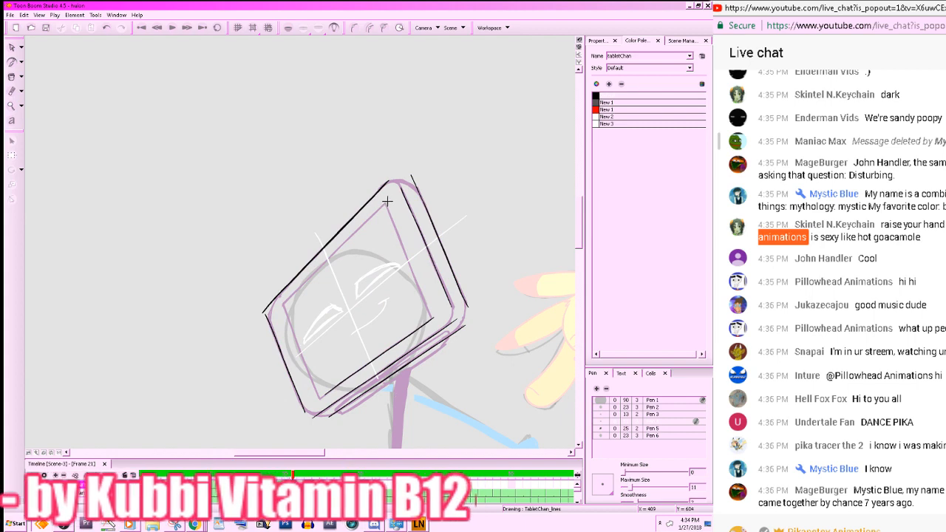
drag(382, 206, 279, 306)
key(ctrl+z)
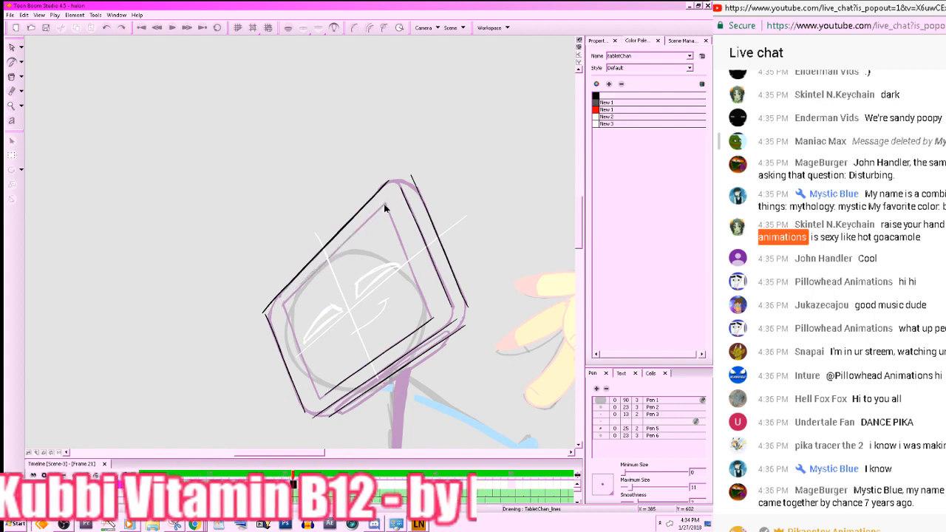
drag(386, 205, 281, 303)
- Ink the inner screen's short edge beside the tablet's thick side with a straight black line
mouse_move(269, 382)
mouse_down()
mouse_move(285, 385)
mouse_move(446, 222)
mouse_move(418, 166)
mouse_up()
mouse_move(367, 120)
mouse_down()
mouse_move(481, 348)
mouse_move(482, 308)
mouse_up()
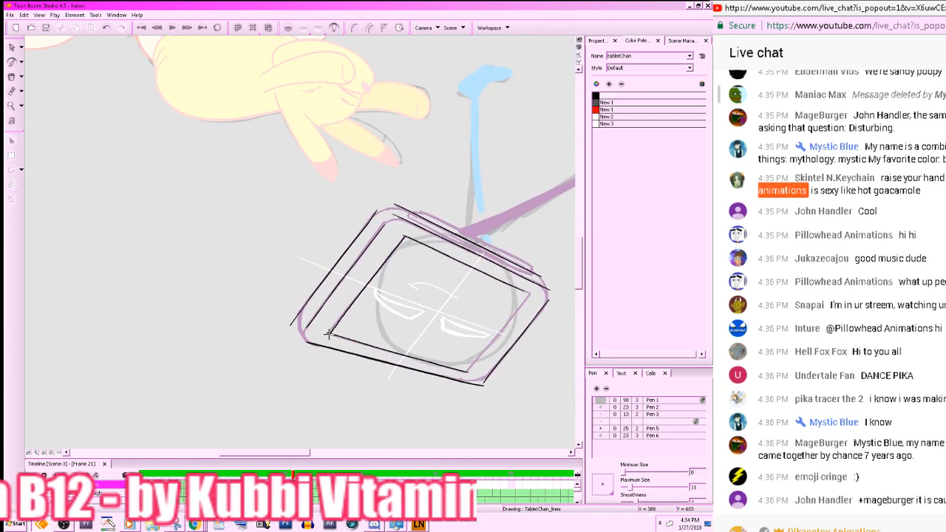
drag(404, 235, 327, 332)
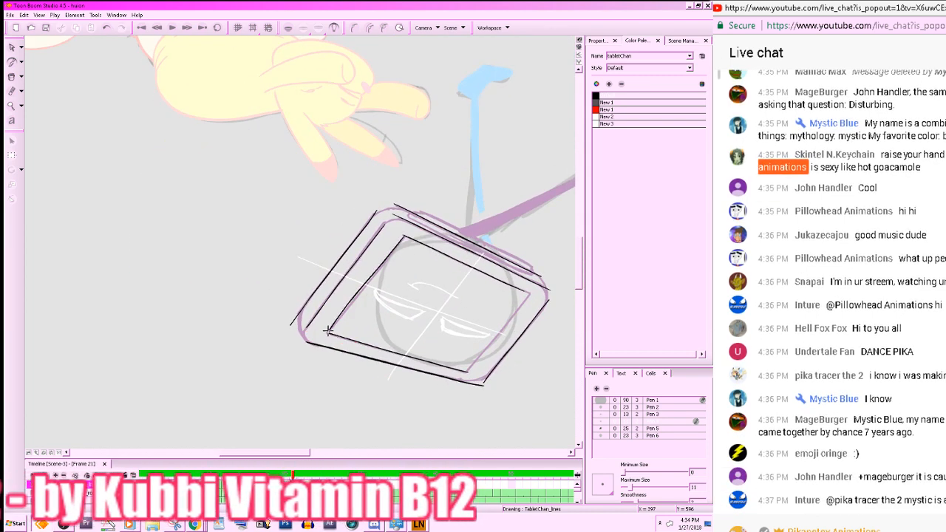
key(ctrl+z)
drag(404, 236, 327, 335)
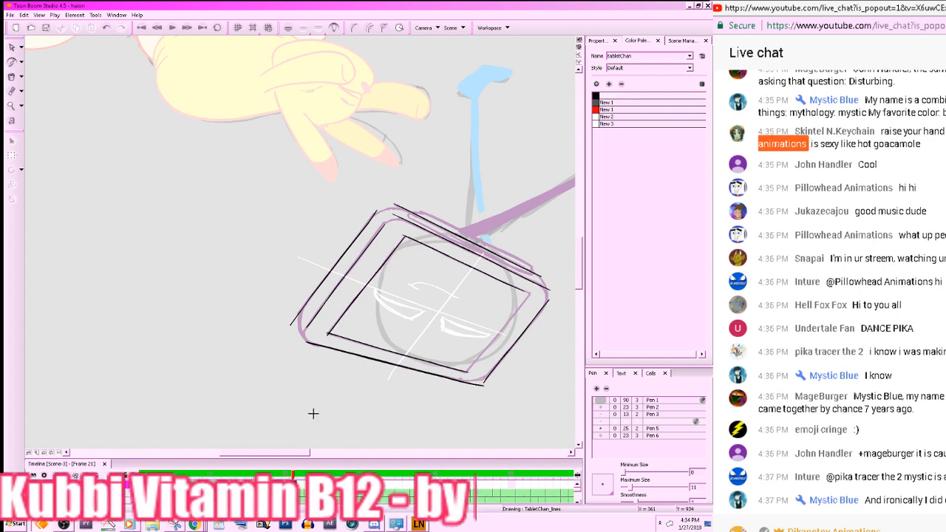
- Close the inner screen rectangle by inking its remaining short edge opposite the thick side
mouse_move(484, 337)
mouse_down()
mouse_move(456, 360)
mouse_move(406, 337)
mouse_move(495, 338)
mouse_up()
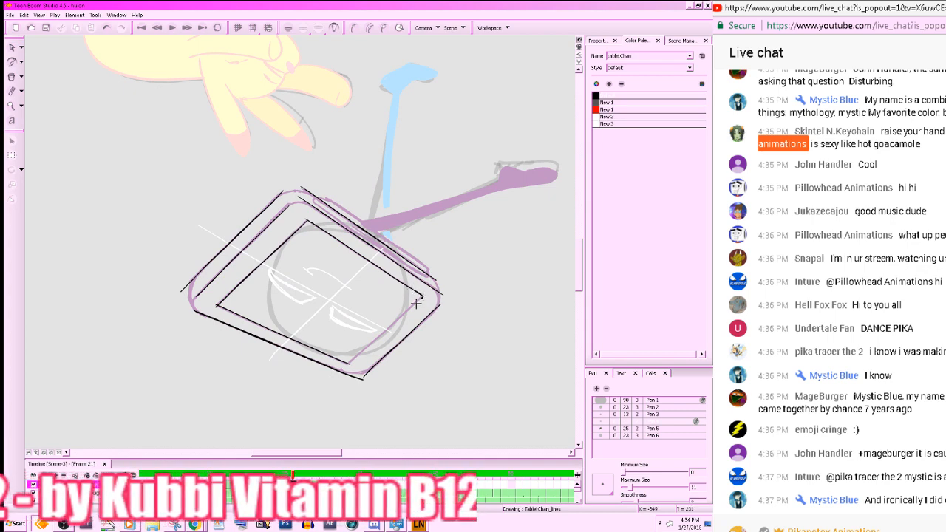
drag(416, 303, 344, 369)
key(ctrl+z)
drag(422, 296, 346, 371)
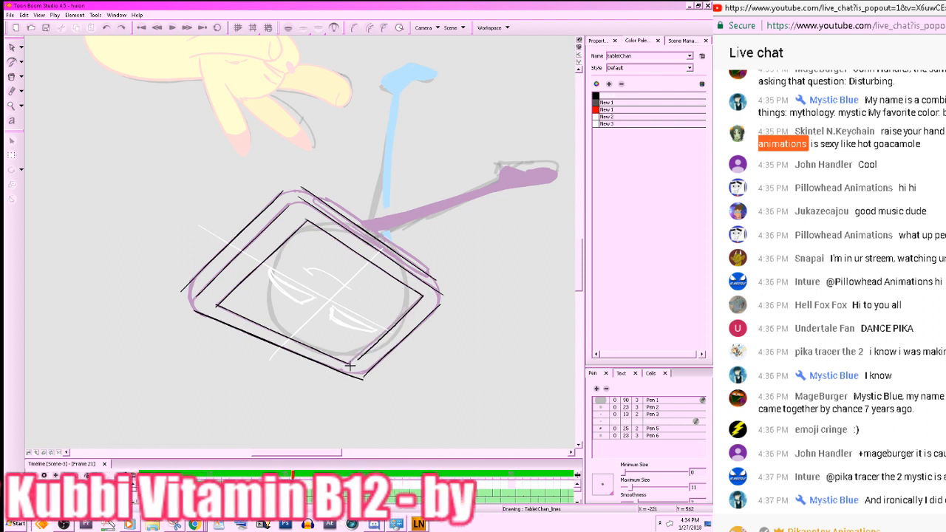
key(ctrl+z)
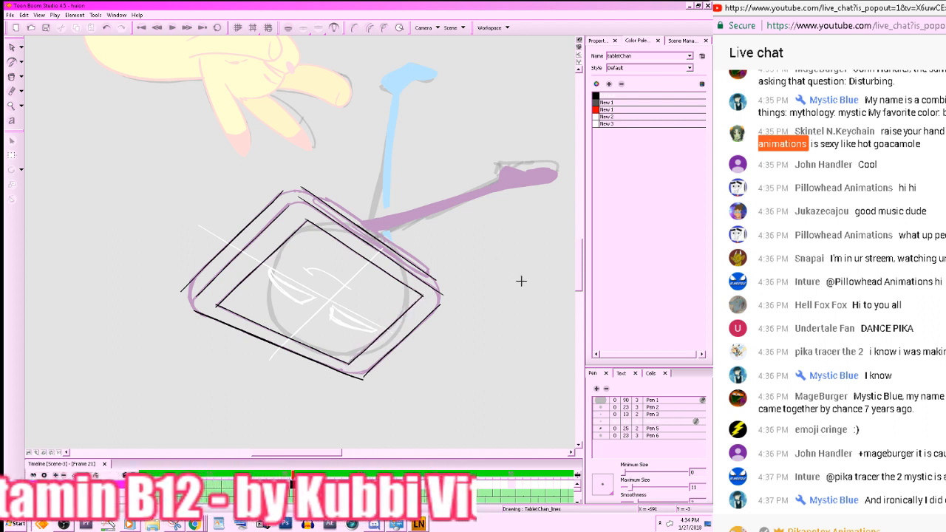
- Flip between frame 21 and its neighbouring frames to compare the tablet outline's position and shape
mouse_move(522, 279)
mouse_down()
mouse_move(506, 323)
mouse_move(414, 347)
mouse_move(380, 262)
mouse_move(350, 332)
mouse_move(545, 380)
mouse_move(501, 368)
mouse_move(523, 379)
mouse_up()
key(period)
key(comma)
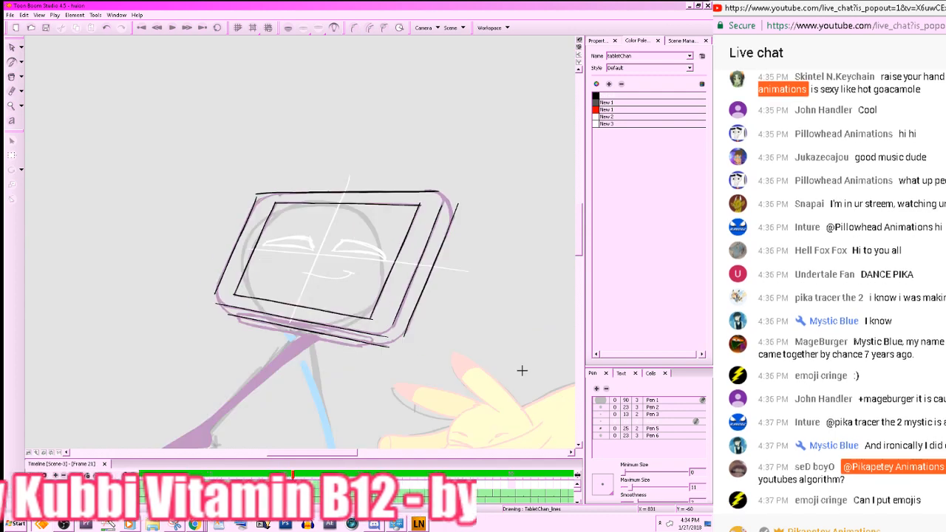
key(period)
key(comma)
mouse_move(519, 367)
mouse_down()
mouse_move(512, 363)
mouse_move(526, 377)
mouse_up()
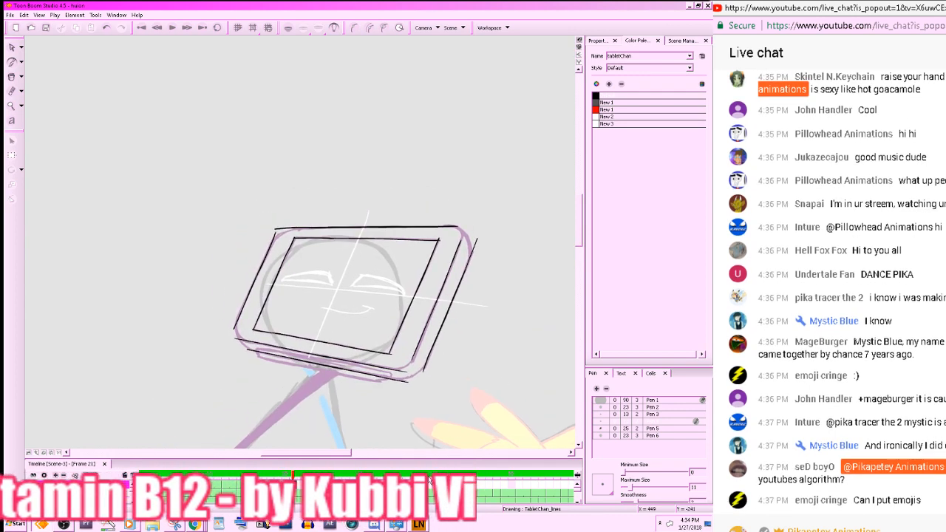
key(period)
key(period)
key(period)
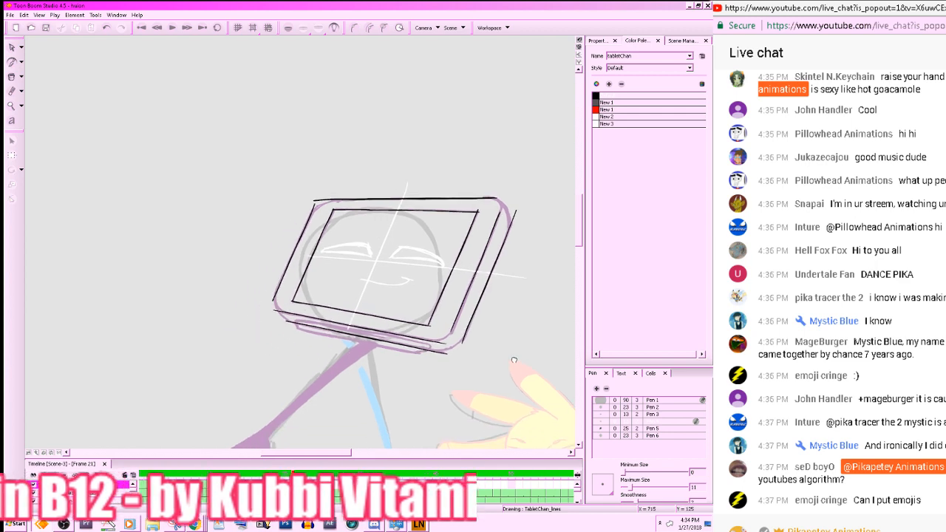
key(comma)
key(comma)
key(comma)
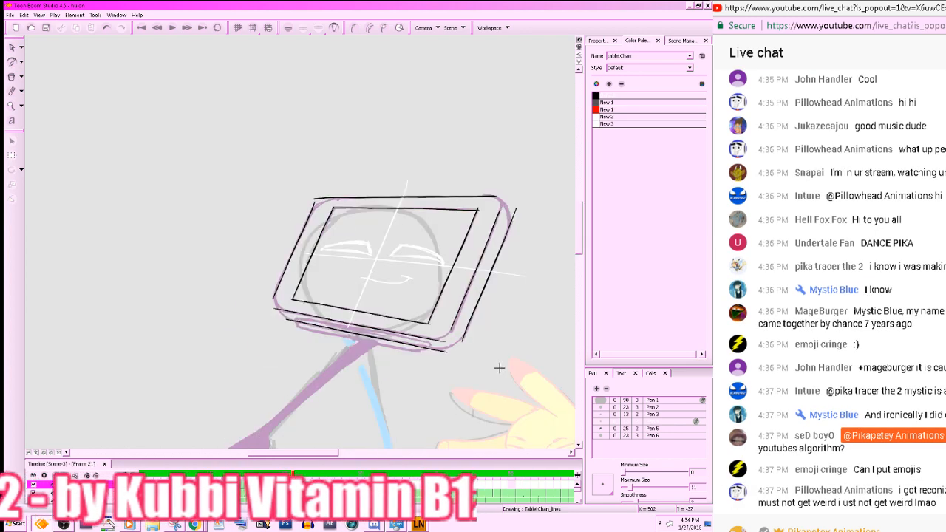
drag(501, 365, 470, 381)
- Erase the sharp line ends at the tablet's upper thin-side corner and ink a rounded black corner there
key(alt+b)
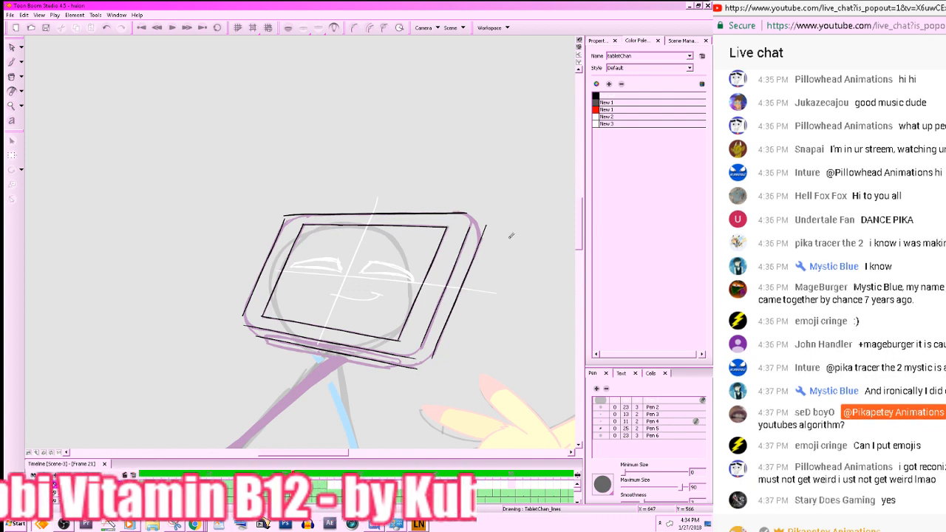
drag(511, 235, 604, 277)
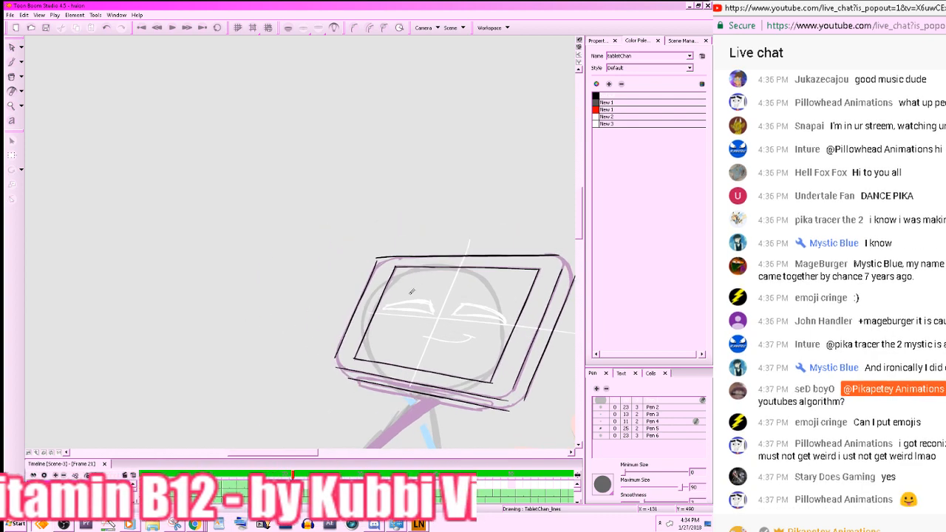
key(2)
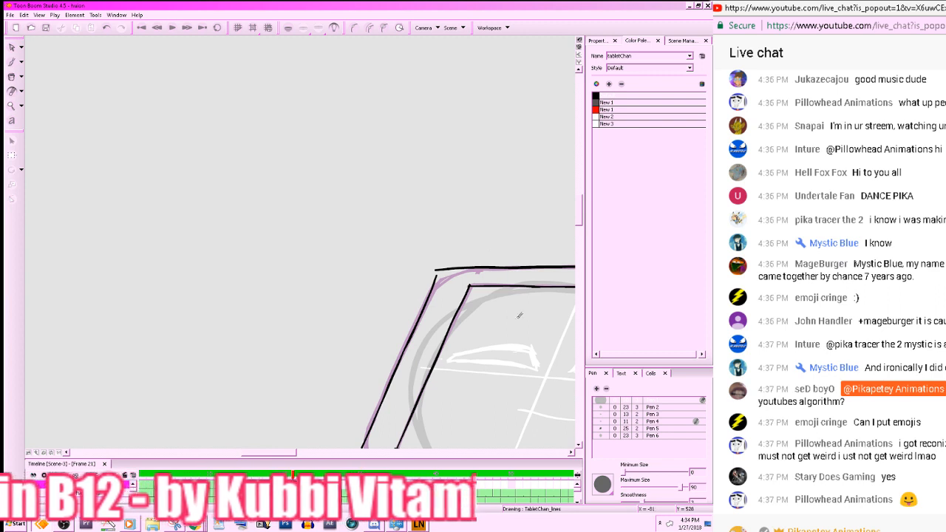
drag(519, 316, 481, 312)
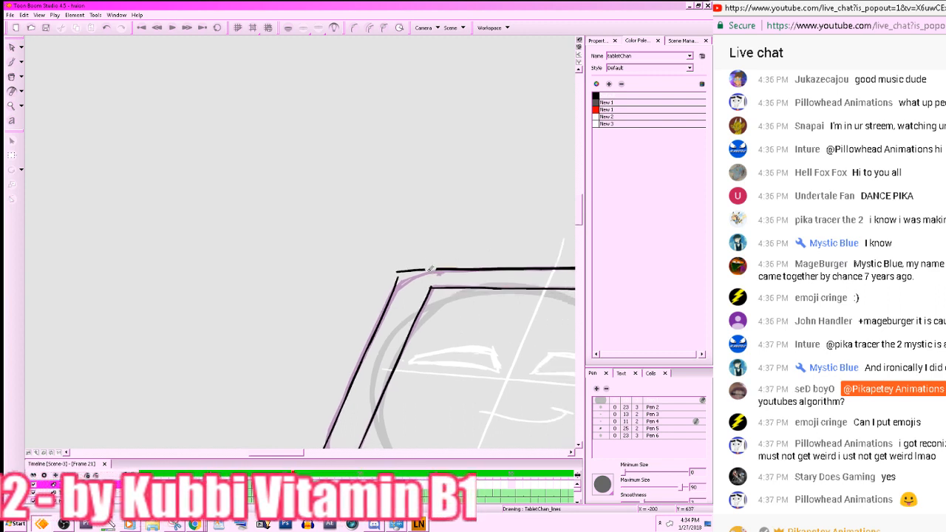
mouse_move(431, 269)
mouse_down()
mouse_move(402, 269)
mouse_move(400, 280)
mouse_move(420, 269)
mouse_move(425, 302)
mouse_move(415, 300)
mouse_move(462, 281)
mouse_move(411, 310)
mouse_up()
key(alt+b)
mouse_move(442, 380)
mouse_down()
mouse_move(470, 204)
mouse_move(457, 173)
mouse_move(487, 267)
mouse_move(327, 278)
mouse_move(341, 260)
mouse_move(330, 268)
mouse_move(339, 303)
mouse_move(393, 307)
mouse_up()
- Round the lower thin-side corner of the tablet's front face with a black curve joining both edges
key(alt+b)
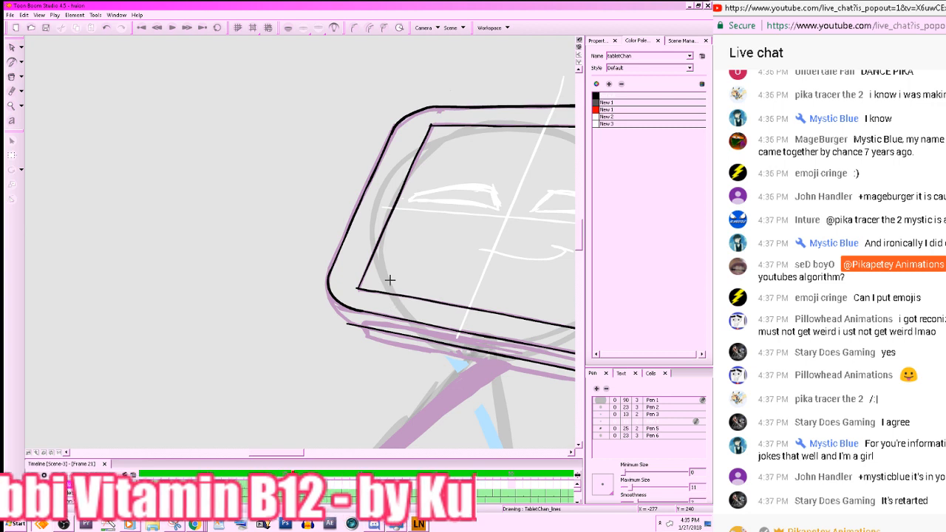
key(ctrl+z)
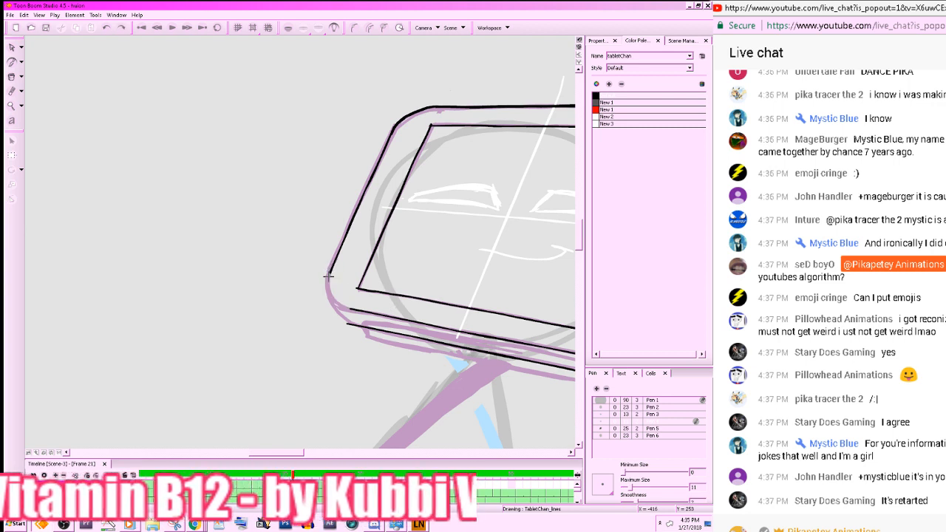
mouse_move(327, 275)
mouse_down()
mouse_move(346, 308)
mouse_move(396, 309)
mouse_up()
key(ctrl+z)
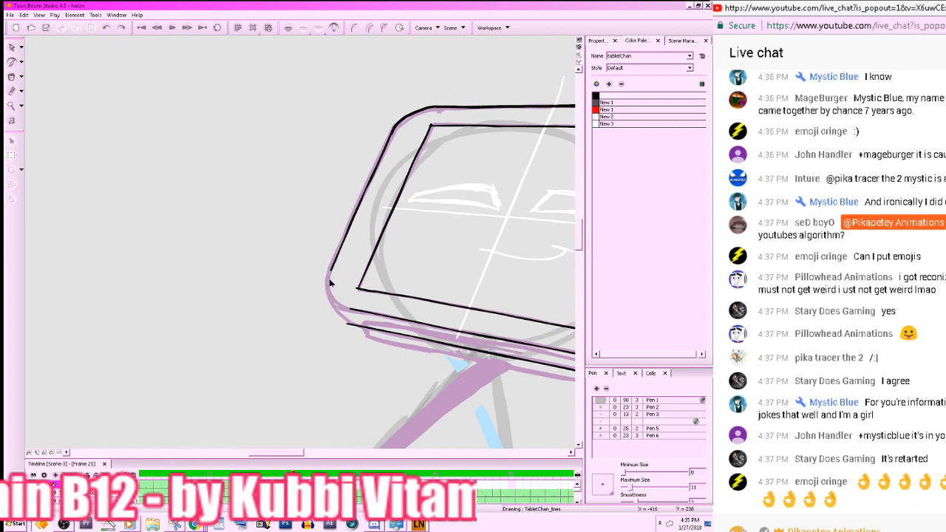
mouse_move(332, 263)
mouse_down()
mouse_move(325, 283)
mouse_move(345, 308)
mouse_move(410, 304)
mouse_move(386, 319)
mouse_up()
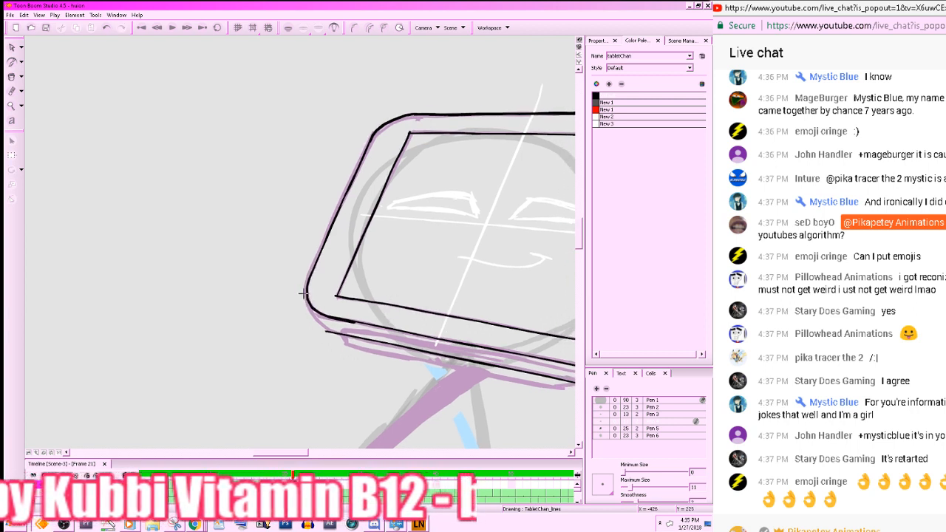
- Ink the curve joining the thin side to the tablet's rear bottom line and erase the stray line end
mouse_move(306, 291)
mouse_down()
mouse_move(326, 329)
mouse_move(409, 342)
mouse_up()
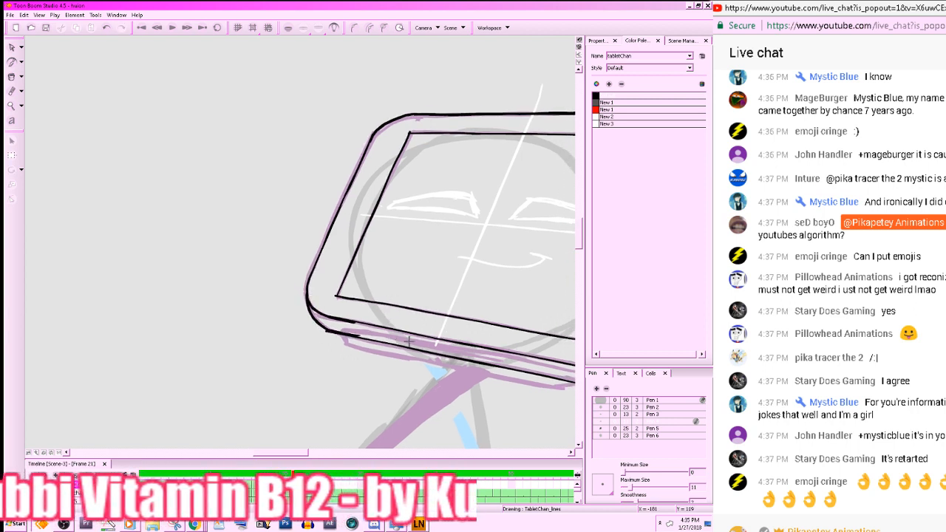
key(ctrl+z)
mouse_move(306, 293)
mouse_down()
mouse_move(313, 323)
mouse_move(337, 334)
mouse_move(427, 344)
mouse_up()
key(alt+e)
drag(316, 326, 352, 340)
key(ctrl+z)
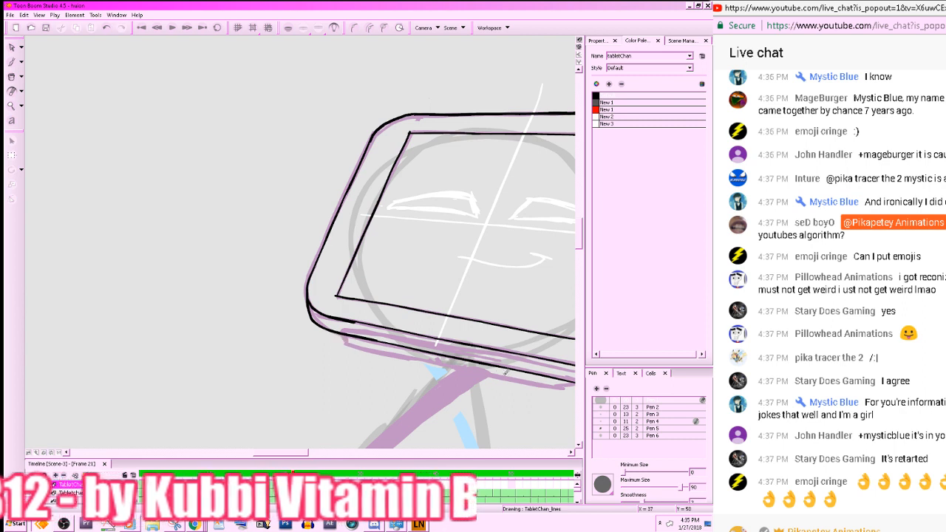
drag(394, 362, 362, 347)
drag(285, 298, 373, 326)
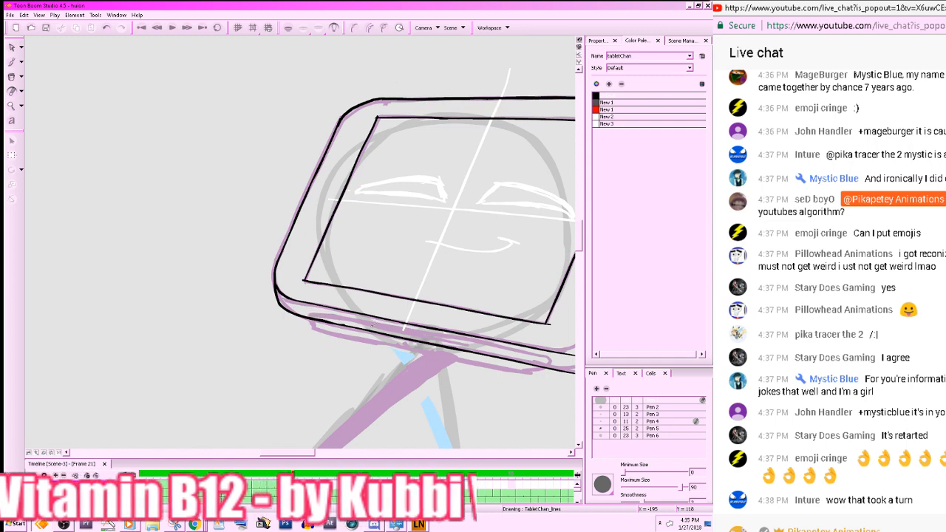
- Trim the line ends at the lower thick-side corner and ink its rounded rear and front curves
drag(487, 369, 524, 361)
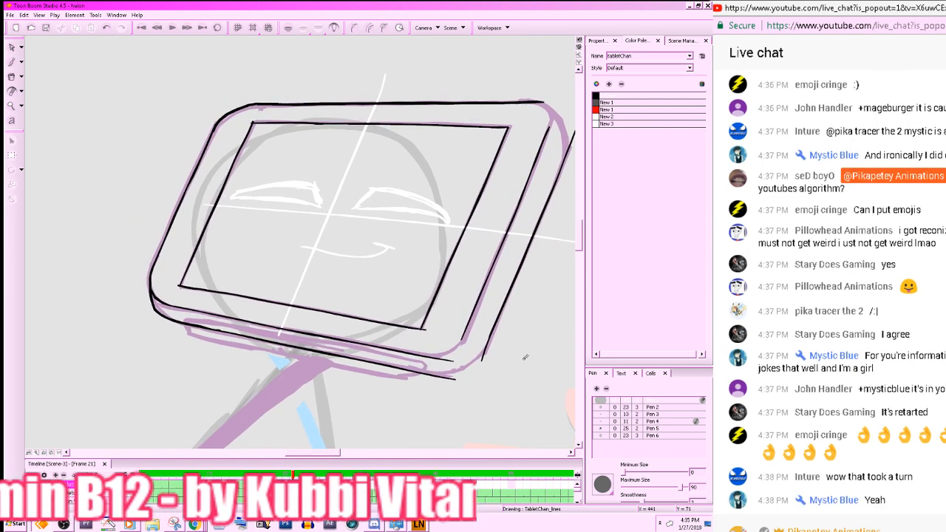
key(.)
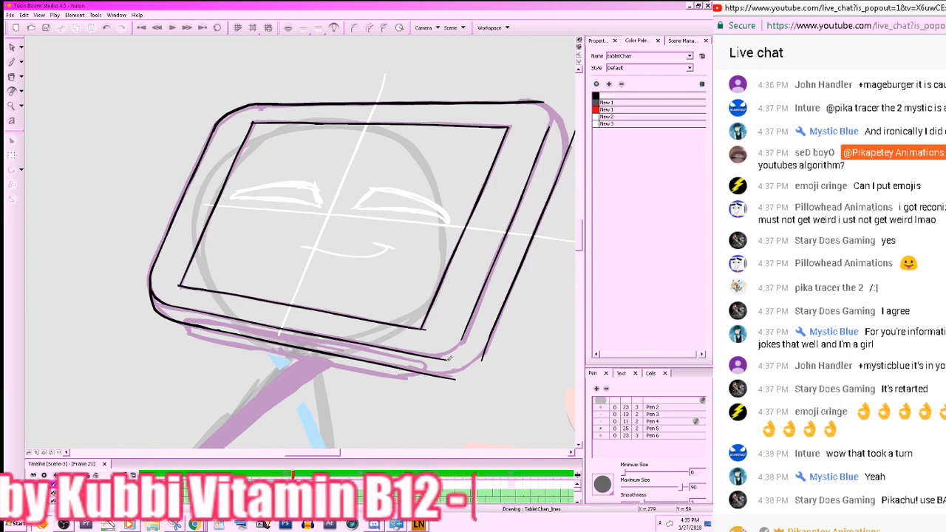
mouse_move(480, 363)
mouse_down()
mouse_move(464, 381)
mouse_move(442, 376)
mouse_up()
key(alt+b)
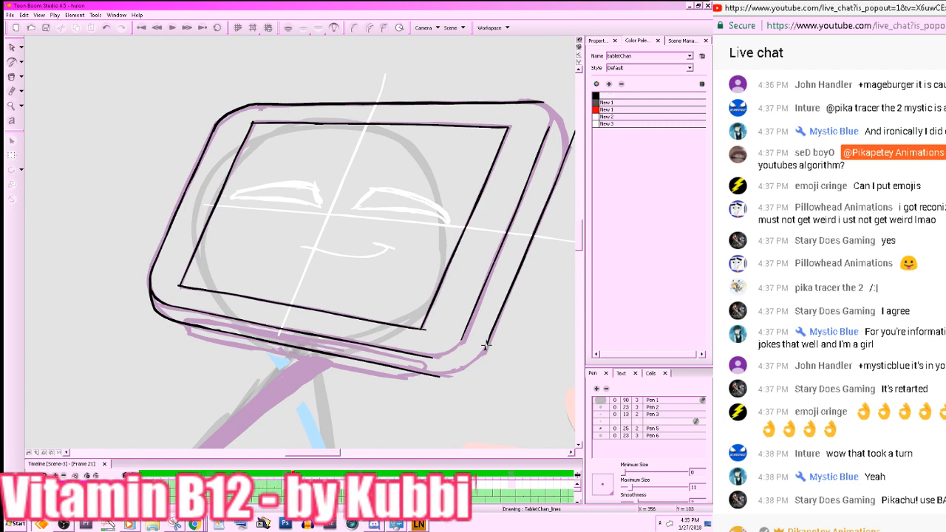
mouse_move(485, 344)
mouse_down()
mouse_move(471, 364)
mouse_move(423, 375)
mouse_up()
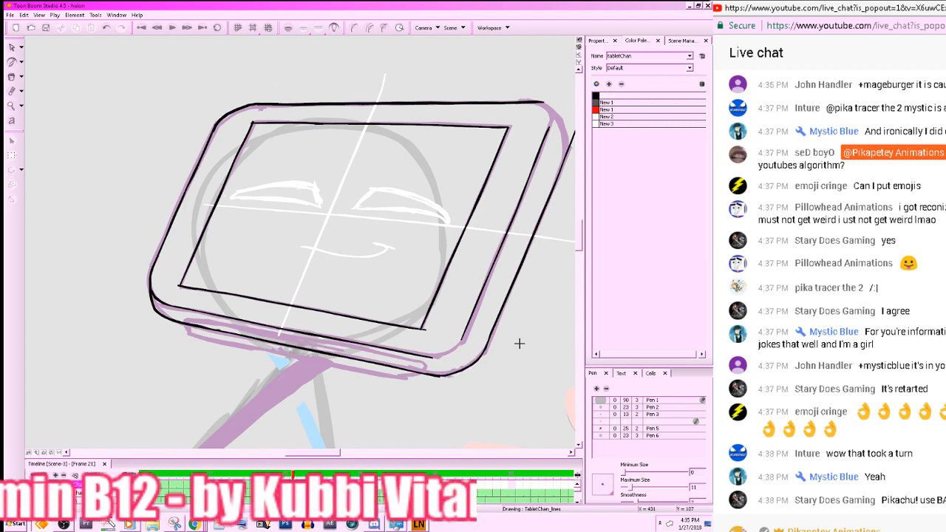
key(alt+e)
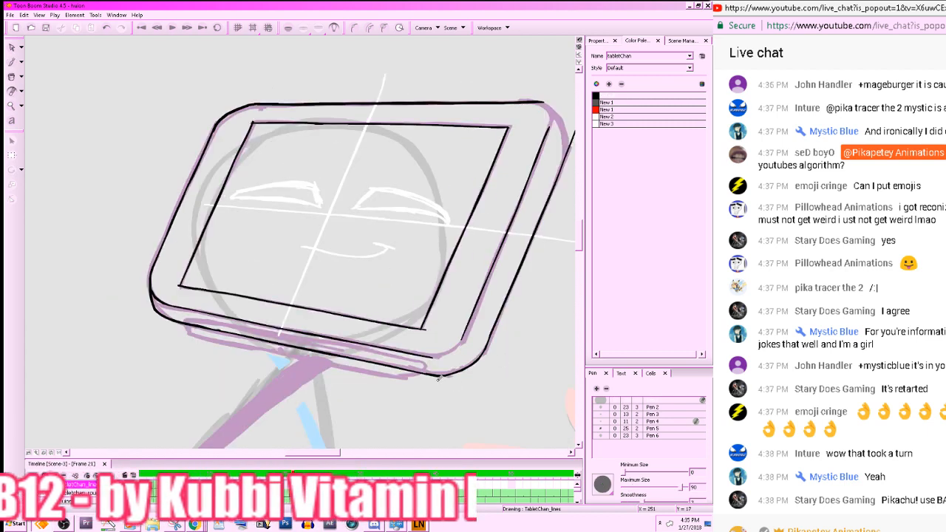
key(ctrl+z)
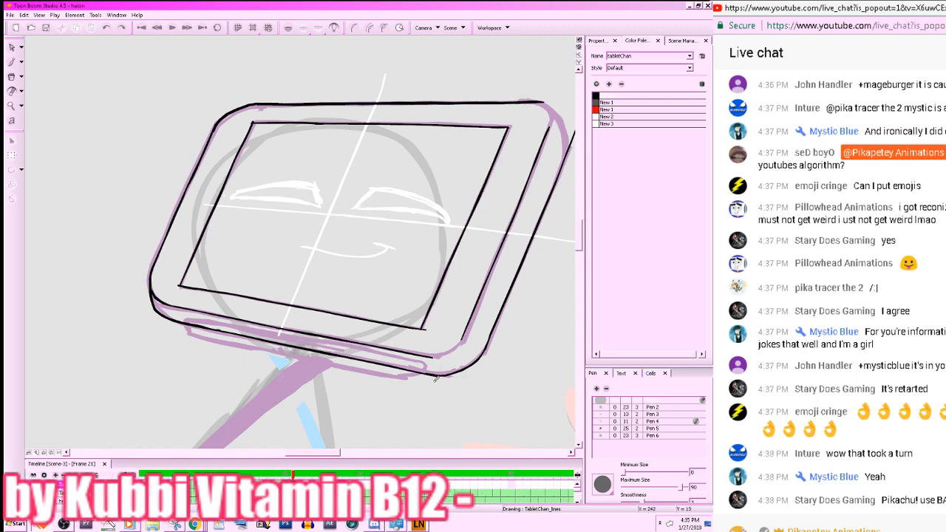
drag(444, 379, 437, 378)
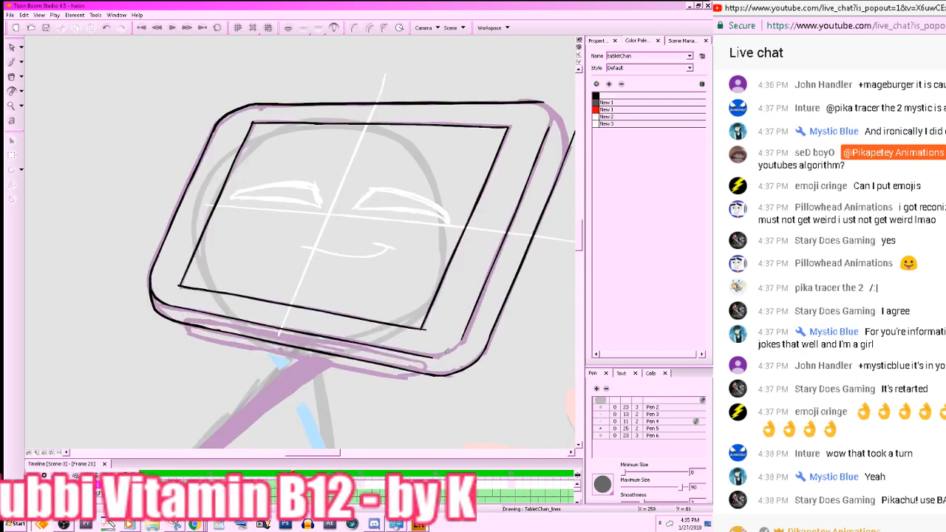
key(alt+b)
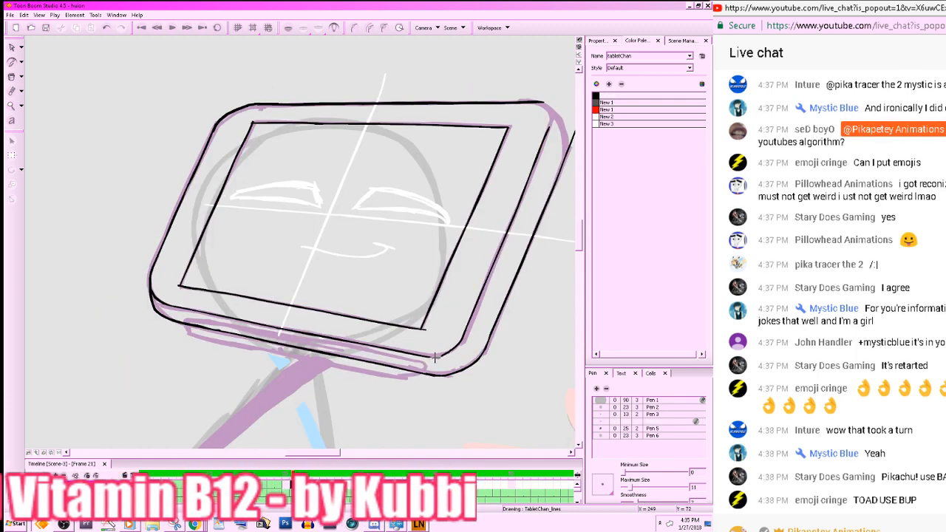
mouse_move(462, 341)
mouse_down()
mouse_move(422, 356)
mouse_move(505, 316)
mouse_move(414, 416)
mouse_up()
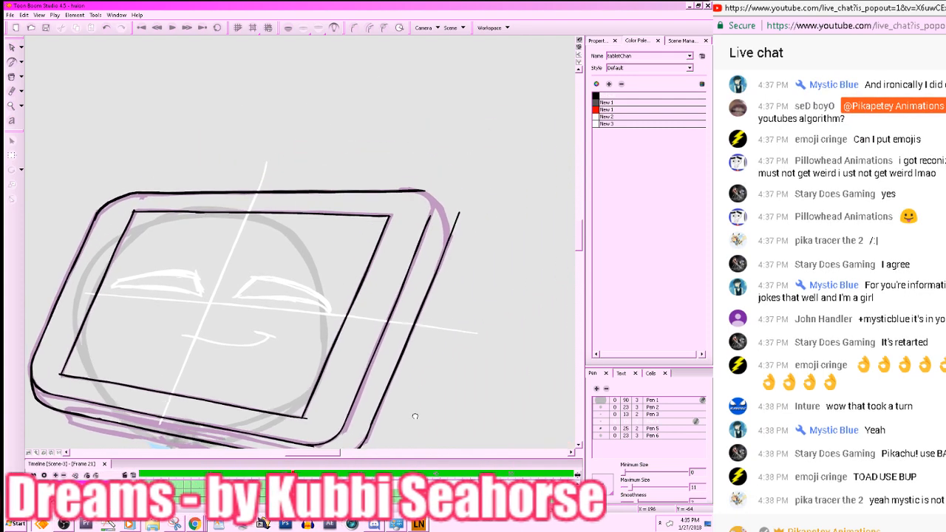
- Trim the line ends at the upper thick-side corner and ink the front face's rounded corner
key(f)
key(g)
key(alt+e)
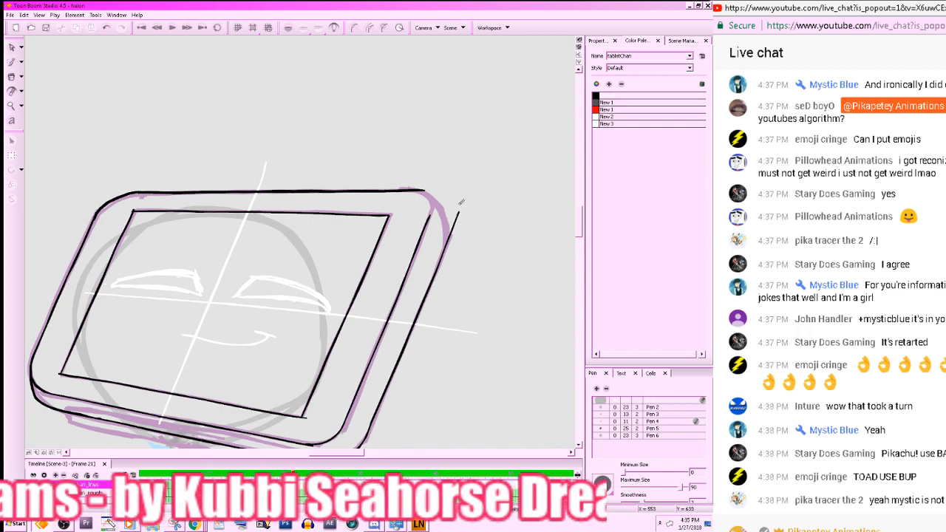
drag(459, 207, 448, 238)
key(alt+b)
key(alt+e)
mouse_move(428, 189)
mouse_down()
mouse_move(409, 189)
mouse_move(426, 194)
mouse_move(411, 190)
mouse_move(426, 195)
mouse_move(426, 224)
mouse_up()
key(alt+b)
key(ctrl+z)
key(ctrl+z)
mouse_move(403, 190)
mouse_down()
mouse_move(429, 199)
mouse_move(427, 221)
mouse_up()
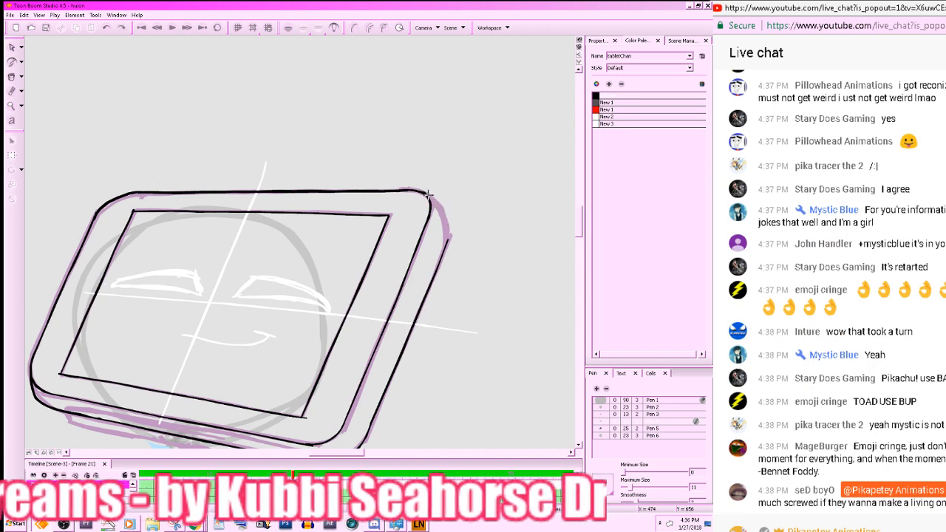
- Ink the black rear curve at the tablet's upper thick-side corner, joining the top edge to the rear side line
mouse_move(429, 195)
mouse_down()
mouse_move(446, 220)
mouse_move(436, 270)
mouse_up()
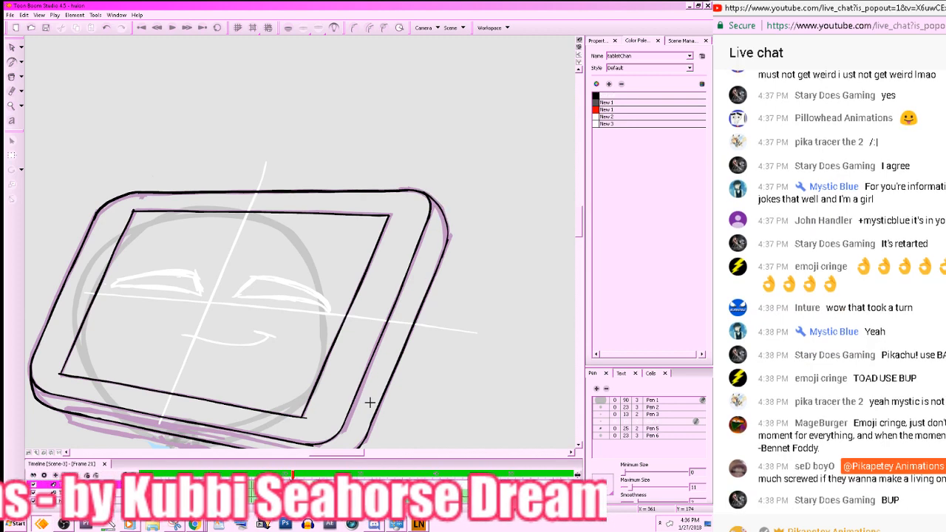
drag(454, 350, 533, 312)
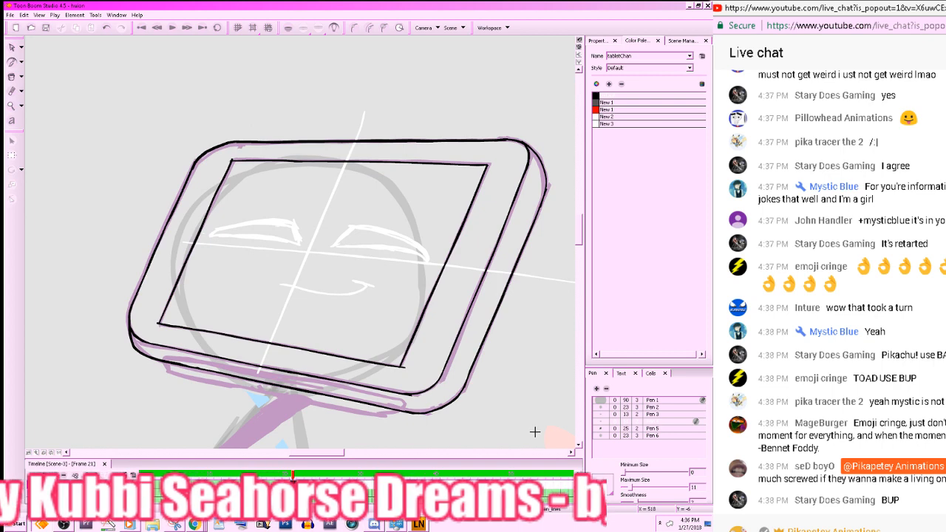
drag(563, 346, 485, 388)
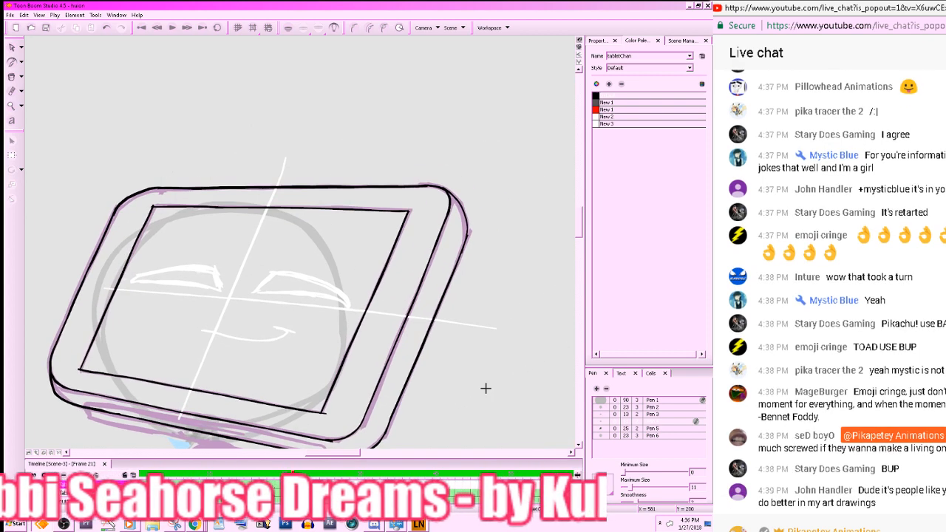
- Compare the tablet outline on frame 21 with the inked frames 18 and 24 and save the scene
key(.)
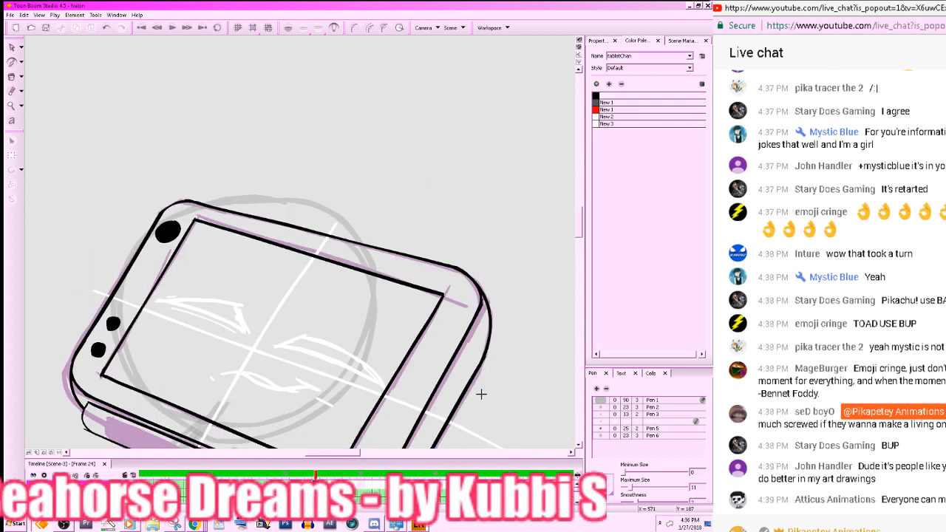
key(.)
key(alt+e)
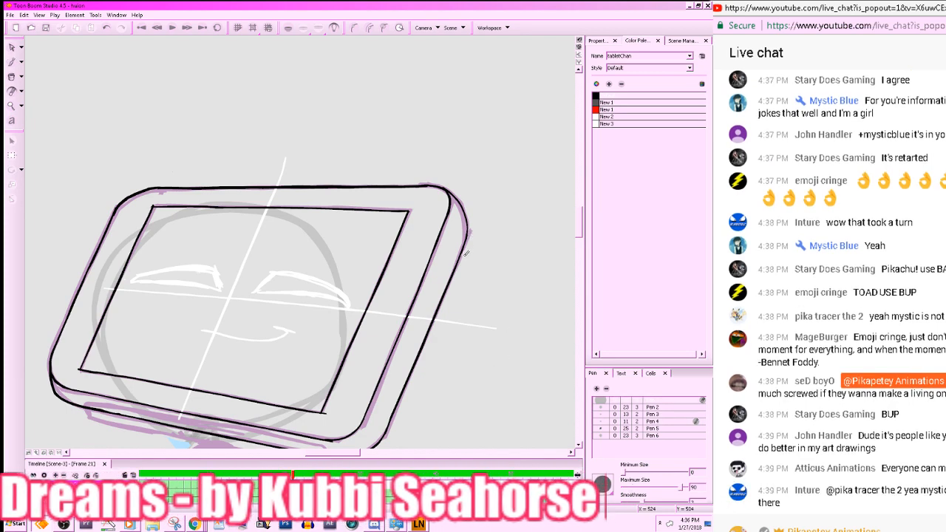
drag(373, 414, 449, 332)
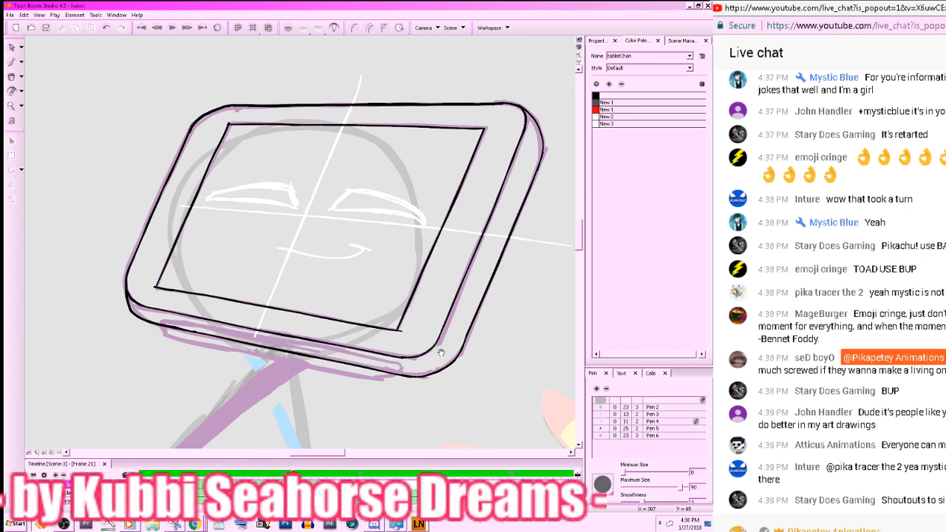
drag(440, 354, 464, 367)
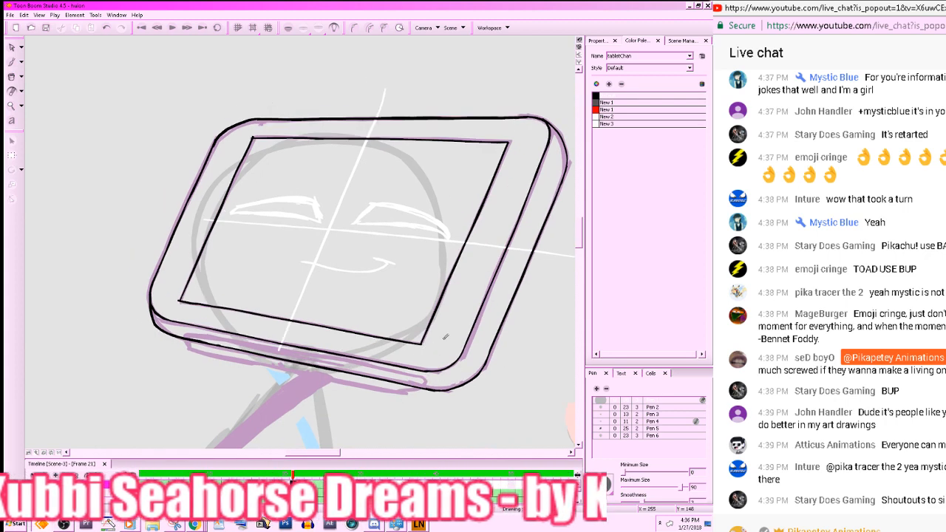
key(.)
key(.)
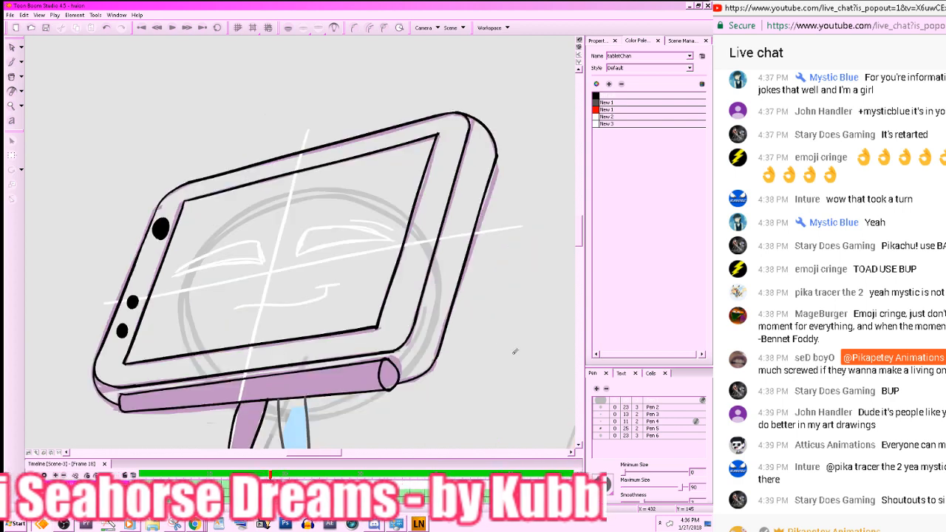
key(.)
key(.)
key(.)
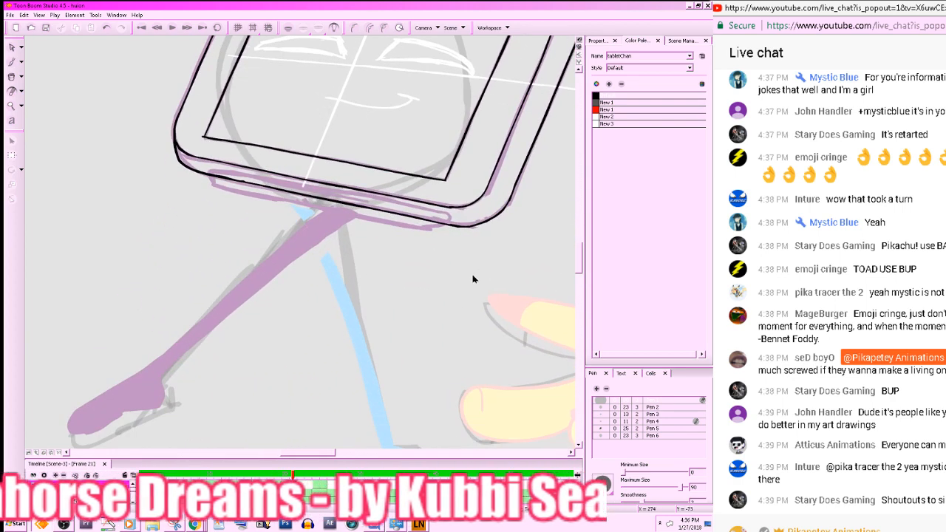
key(ctrl+s)
- Choose the dark grey New 1 colour from the tabletChan palette for the lines of the bar under the tablet
mouse_move(477, 305)
mouse_down()
mouse_move(472, 372)
mouse_move(496, 459)
mouse_up()
key(.)
key(.)
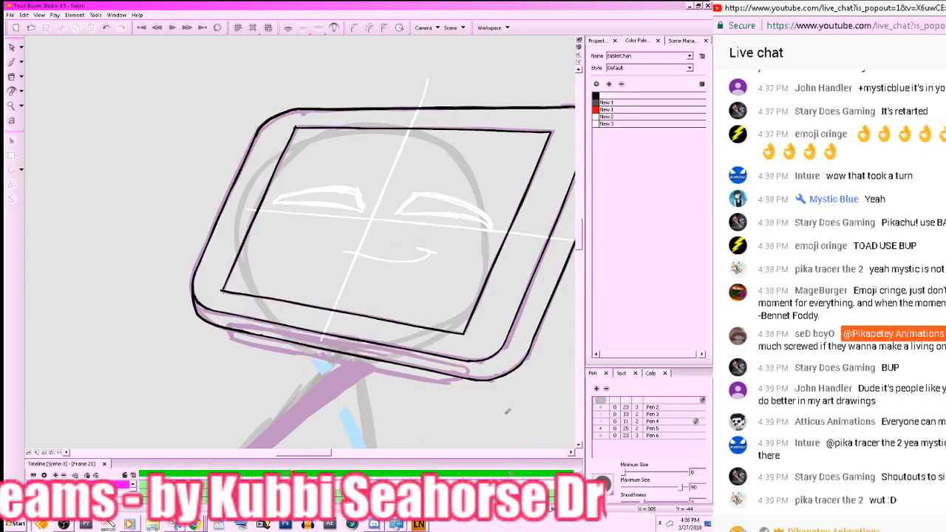
key(.)
drag(510, 402, 467, 364)
click(600, 103)
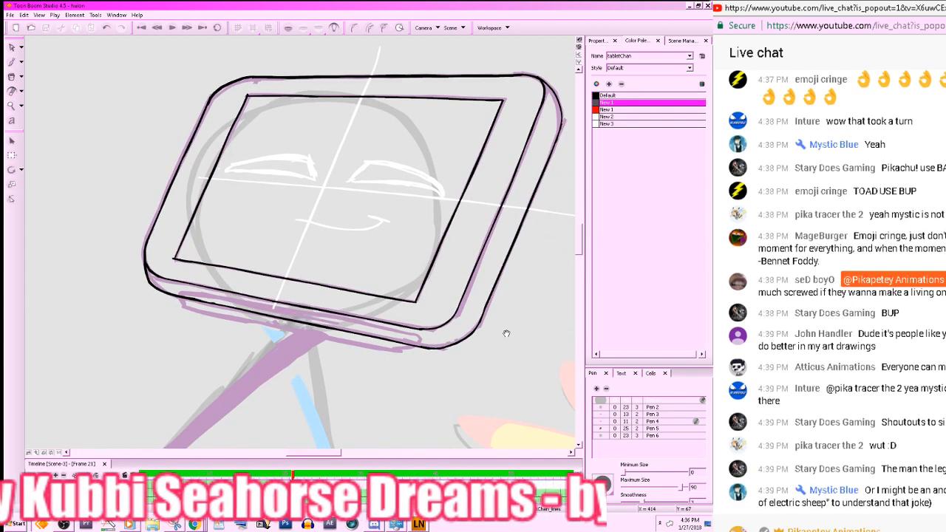
- Examine the bar under the tablet on the neighbouring inked frames as reference for frame 21
key(.)
key(.)
key(.)
key(.)
key(.)
key(.)
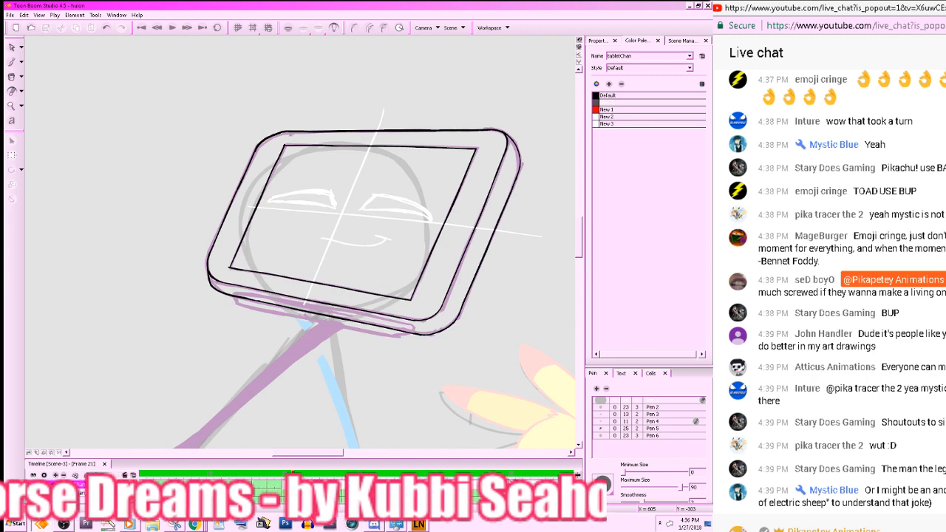
drag(580, 245, 580, 244)
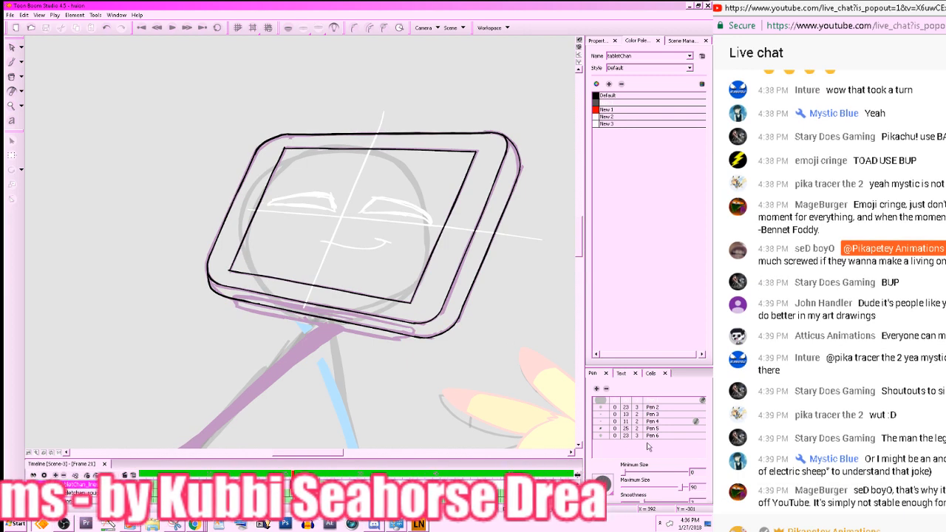
key(.)
key(.)
key(.)
key(.)
key(.)
key(.)
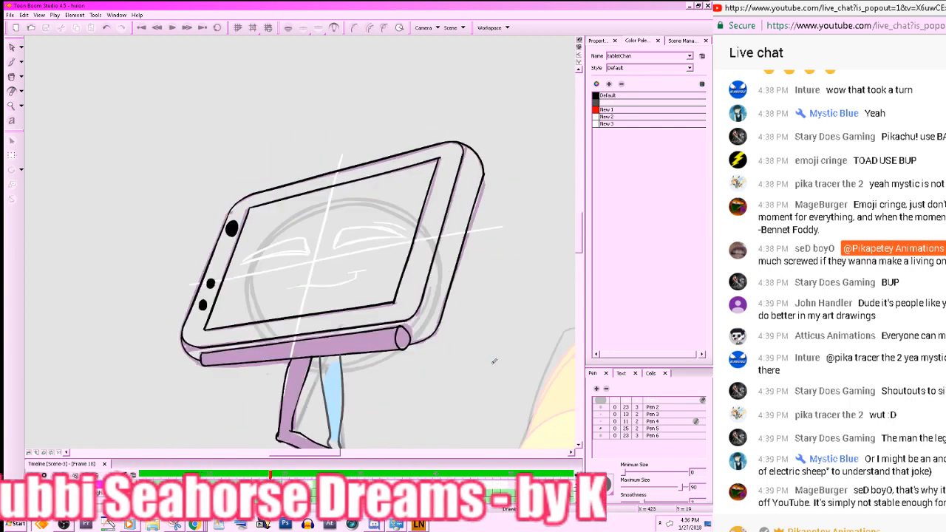
key(.)
key(.)
key(.)
drag(495, 362, 511, 364)
key(.)
- Ink the rounded dark grey end cap of the bar beneath the tablet's lower thick-side corner, redrawing unsatisfactory strokes
key(alt+slash)
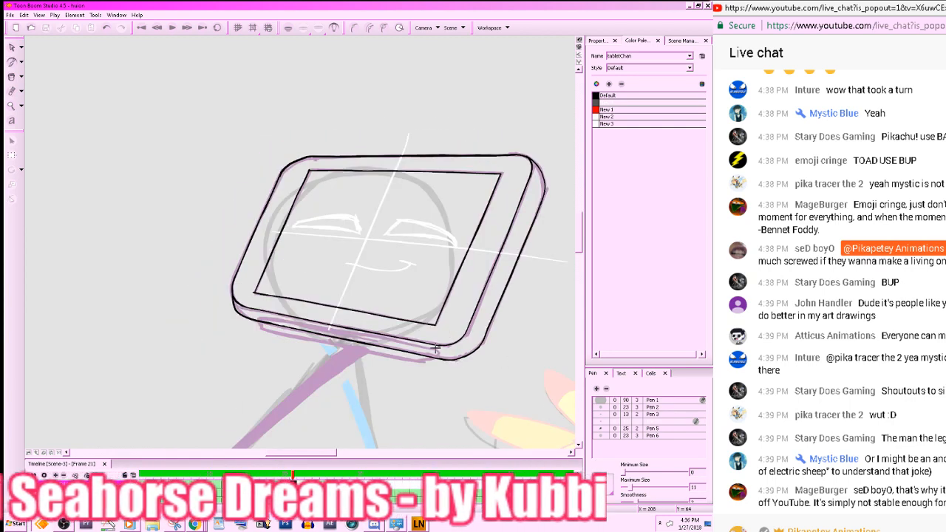
key(.)
key(.)
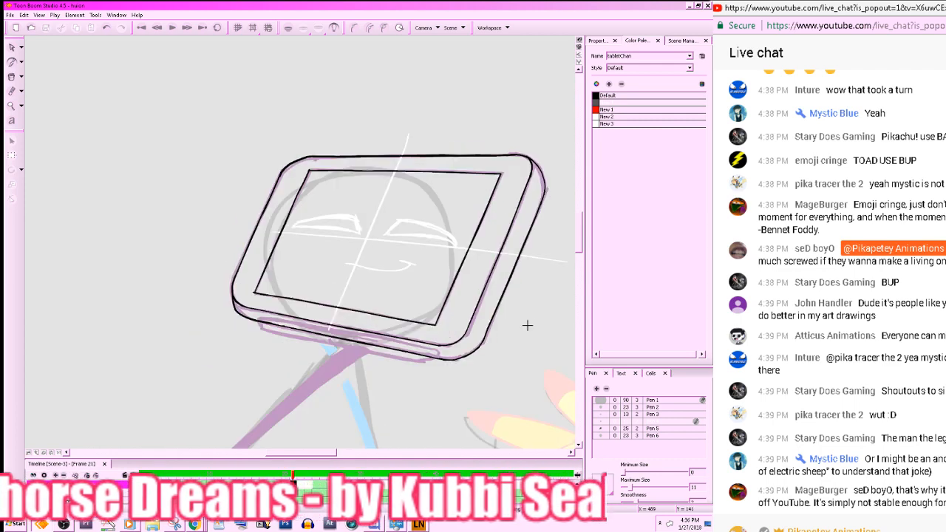
drag(437, 346, 440, 359)
key(ctrl+z)
drag(500, 348, 527, 352)
key(.)
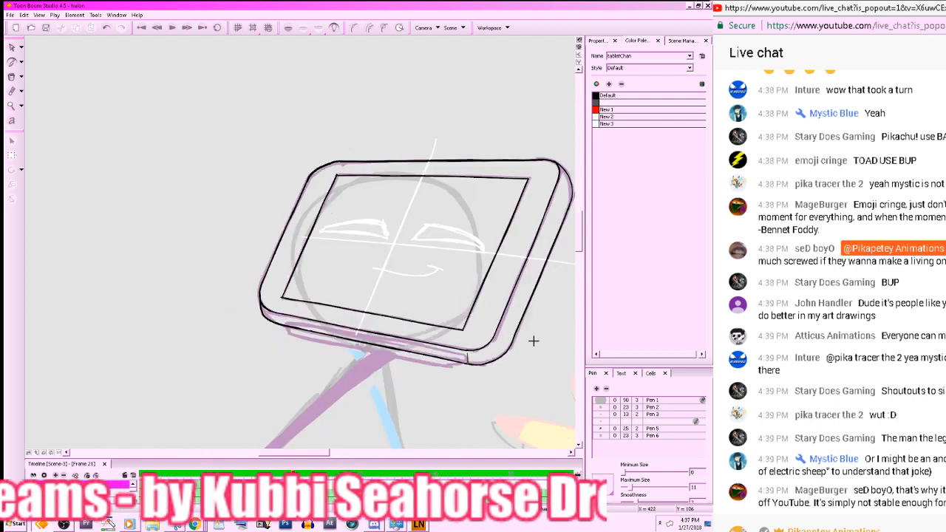
key(.)
key(ctrl+z)
drag(467, 351, 469, 362)
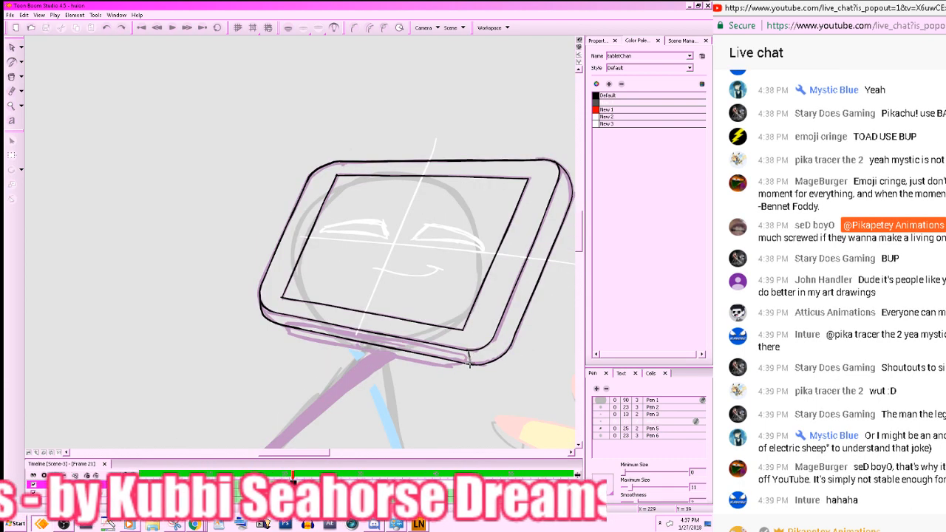
key(ctrl+z)
key(.)
key(.)
key(.)
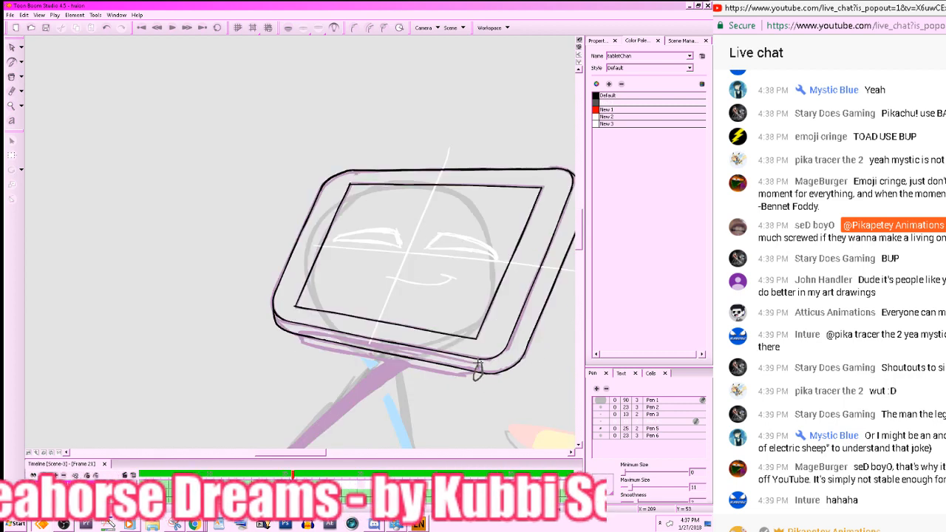
- Ink the bar's long lower line from the rounded end cap along the purple sketch to the thin side, redrawing it until straight
mouse_move(500, 363)
mouse_down()
mouse_move(555, 343)
mouse_move(518, 198)
mouse_up()
mouse_move(505, 271)
mouse_down()
mouse_move(539, 307)
mouse_move(492, 339)
mouse_move(517, 340)
mouse_move(537, 320)
mouse_up()
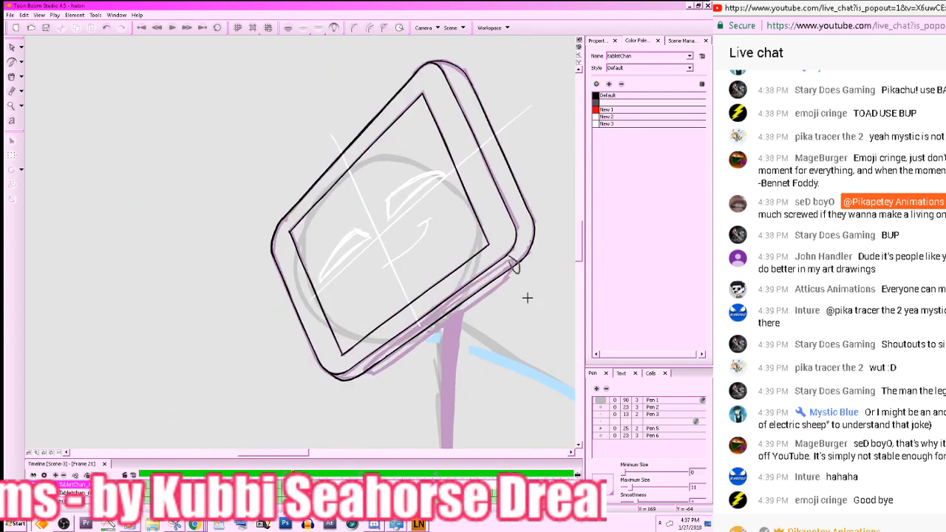
drag(518, 274, 373, 376)
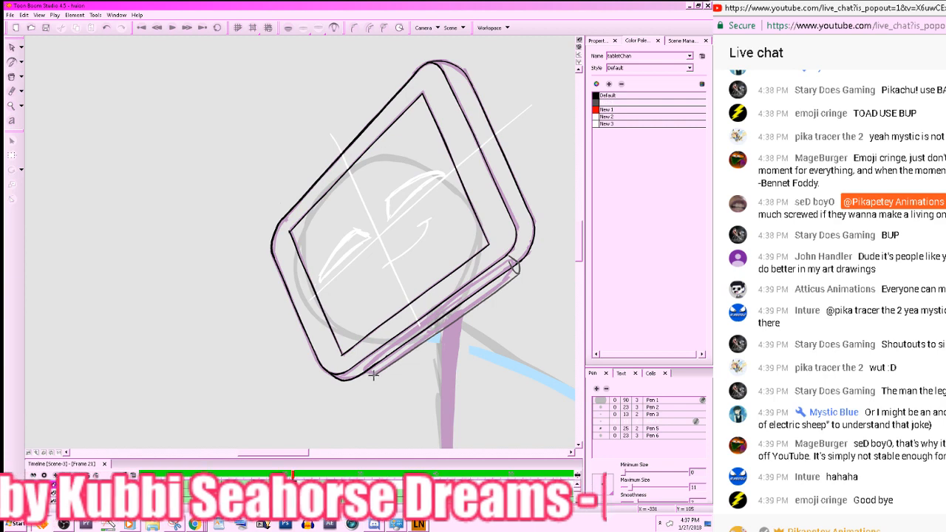
key(ctrl+z)
drag(517, 272, 381, 372)
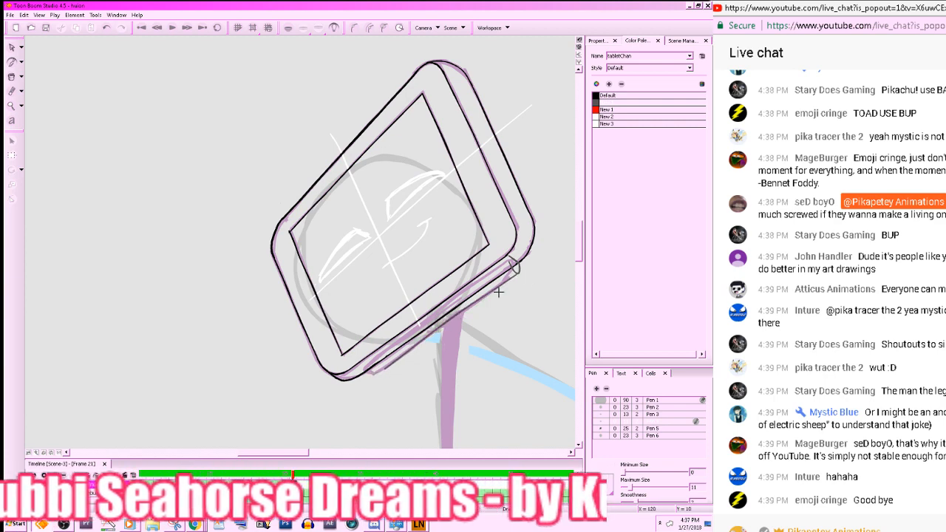
key(ctrl+z)
drag(518, 272, 369, 380)
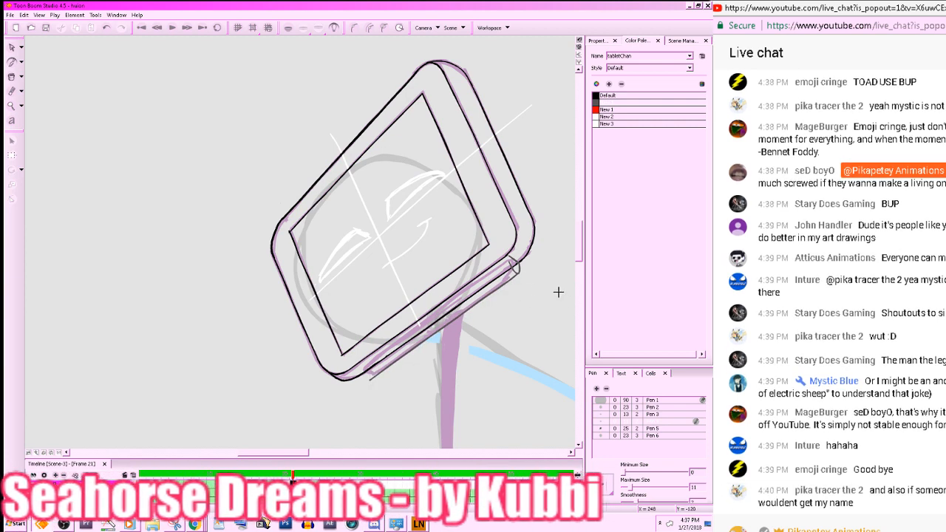
mouse_move(557, 291)
mouse_down()
mouse_move(498, 397)
mouse_move(474, 373)
mouse_up()
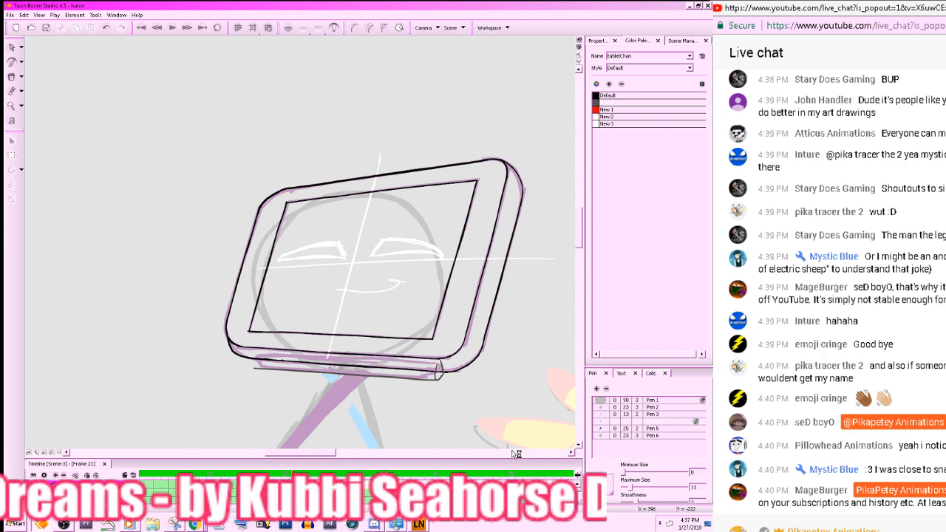
- Close the bar's thin-side end with a short dark grey line and add a round dot on the tablet's thick-side bezel
key(f)
key(g)
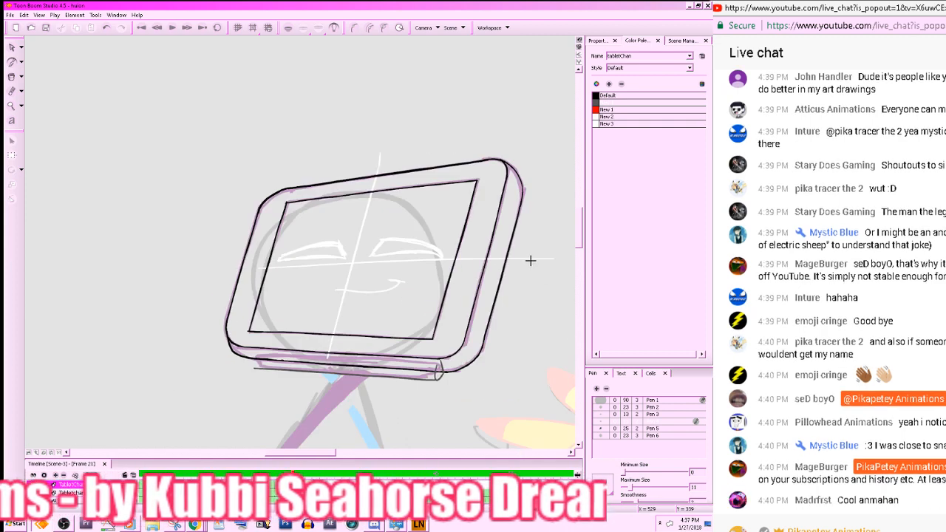
key(g)
key(f)
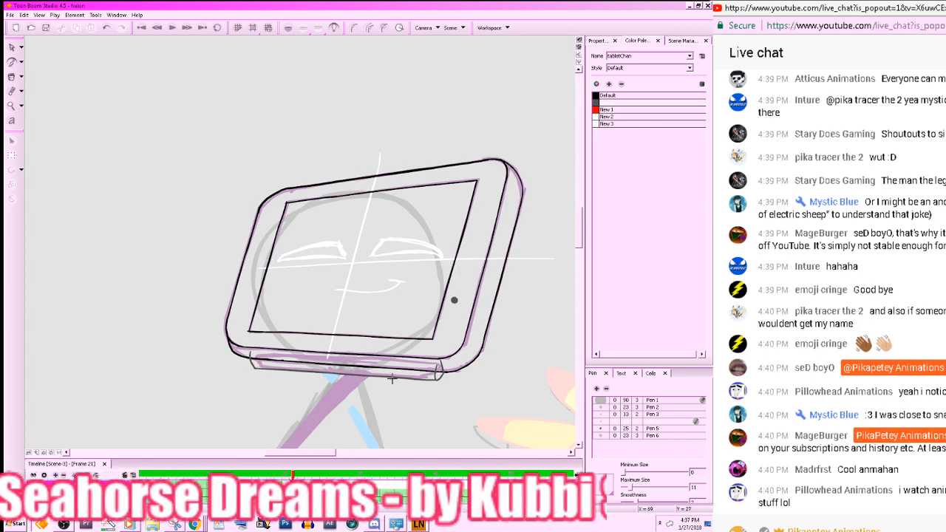
- Ink the bar's long upper line between its two ends across the tablet's bottom edge, replacing the first attempt
mouse_move(392, 378)
mouse_down()
mouse_move(545, 334)
mouse_move(478, 317)
mouse_up()
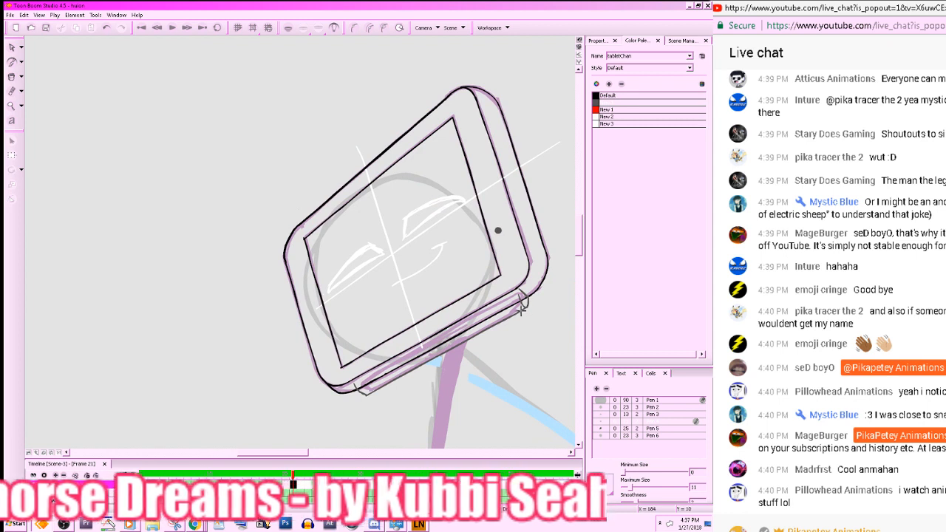
drag(505, 298, 425, 345)
key(ctrl+z)
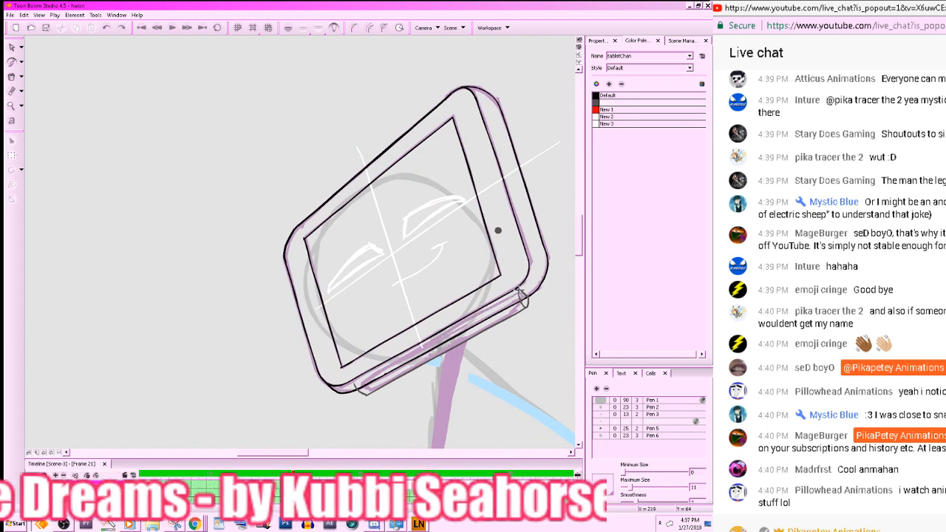
drag(508, 294, 353, 382)
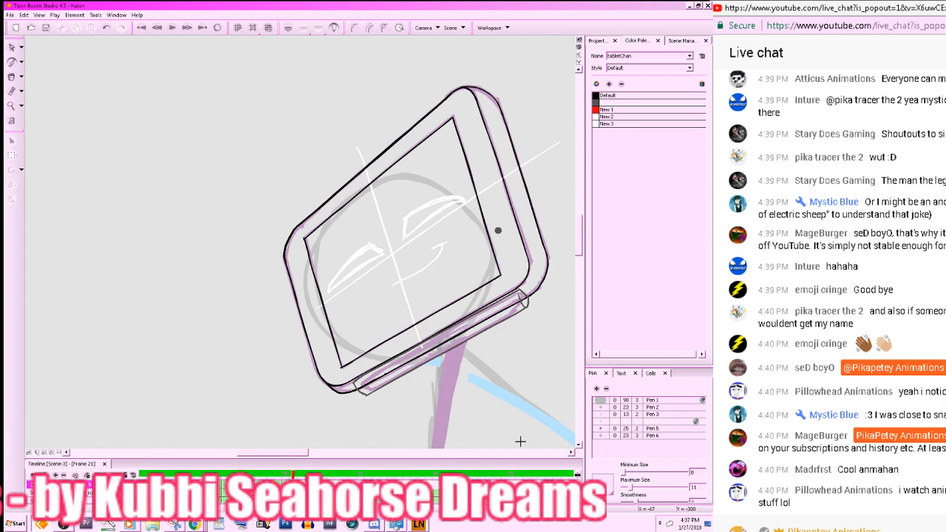
mouse_move(555, 403)
mouse_down()
mouse_move(551, 384)
mouse_move(528, 402)
mouse_move(554, 346)
mouse_move(526, 366)
mouse_up()
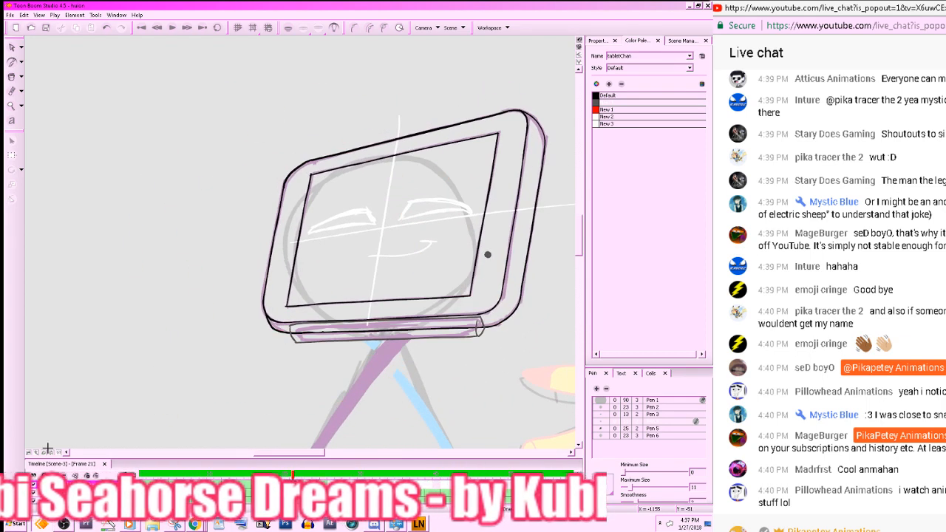
- Compare the bar on frame 21 with the inked drawing on frame 24 and save the scene
key(period)
key(period)
key(period)
key(comma)
key(comma)
key(period)
key(period)
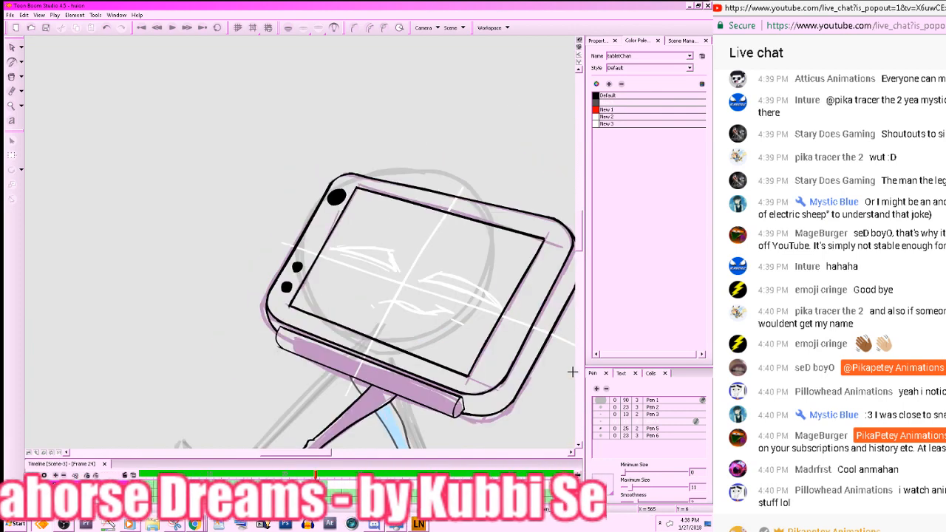
key(comma)
key(comma)
key(comma)
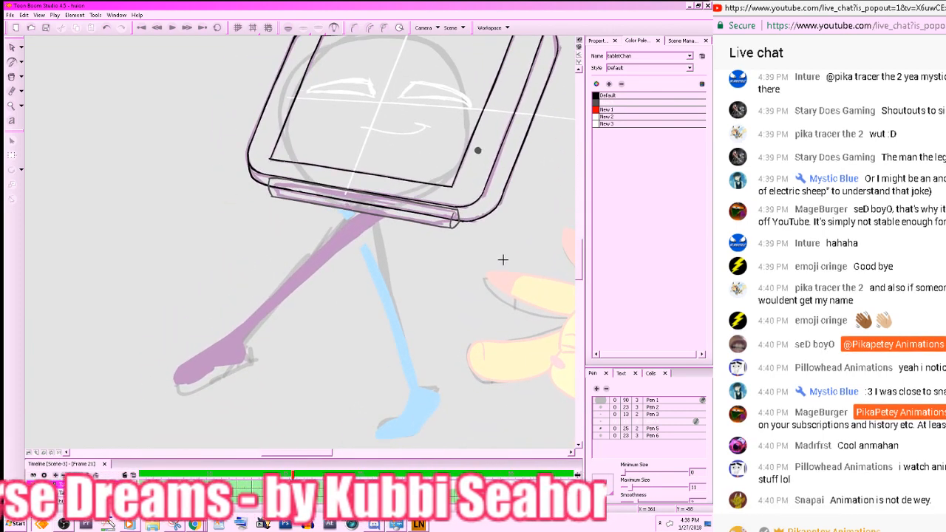
key(ctrl+s)
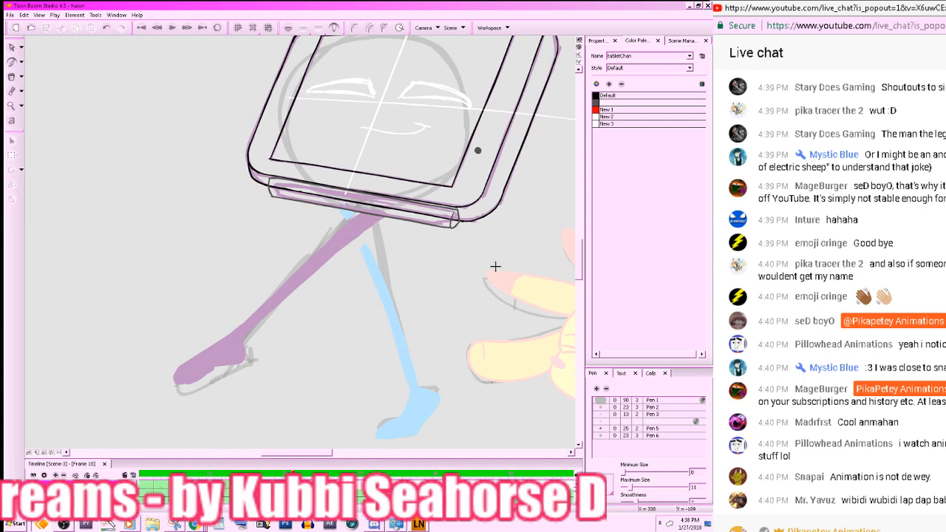
- Examine the leg poses on frame 21 against the neighbouring frames of the walk cycle
key(period)
key(period)
key(period)
key(period)
key(comma)
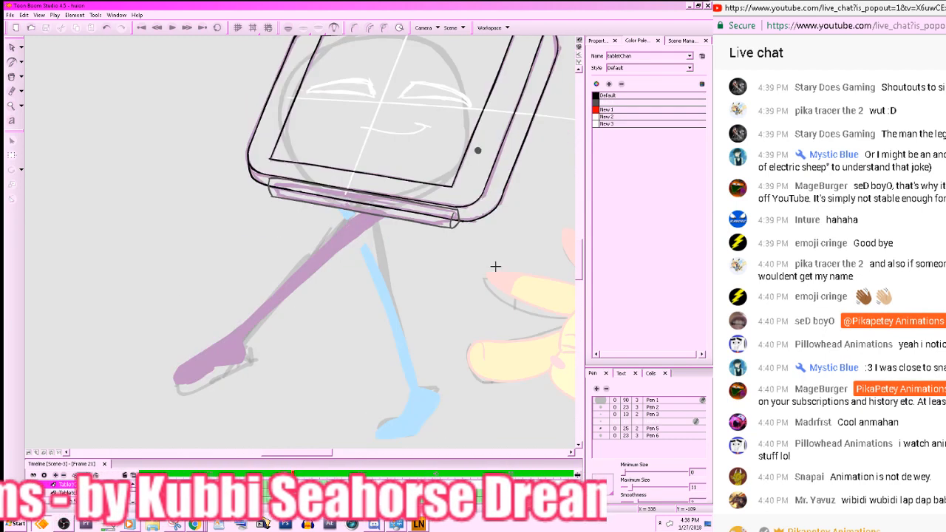
key(comma)
key(comma)
key(comma)
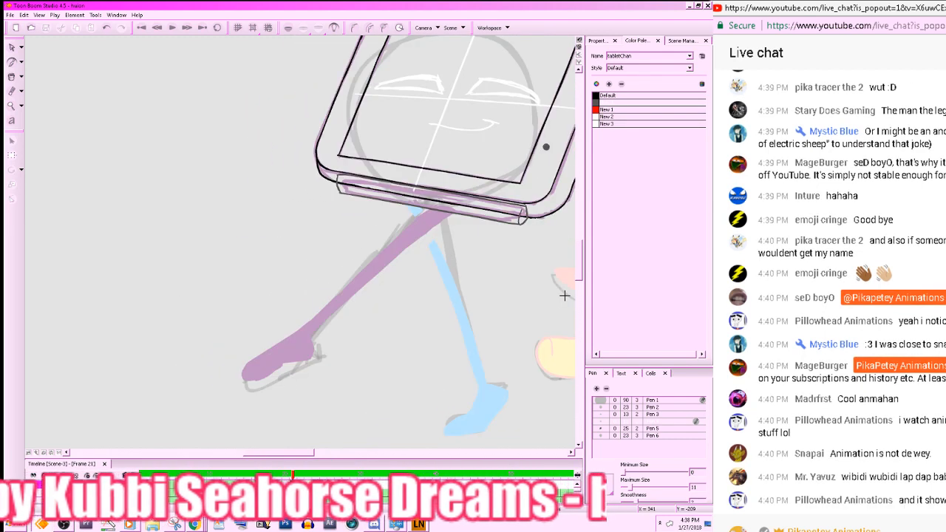
- Turn on onion skinning for frame 21 and extend it to show two previous drawings along with the following ones
key(period)
key(period)
key(period)
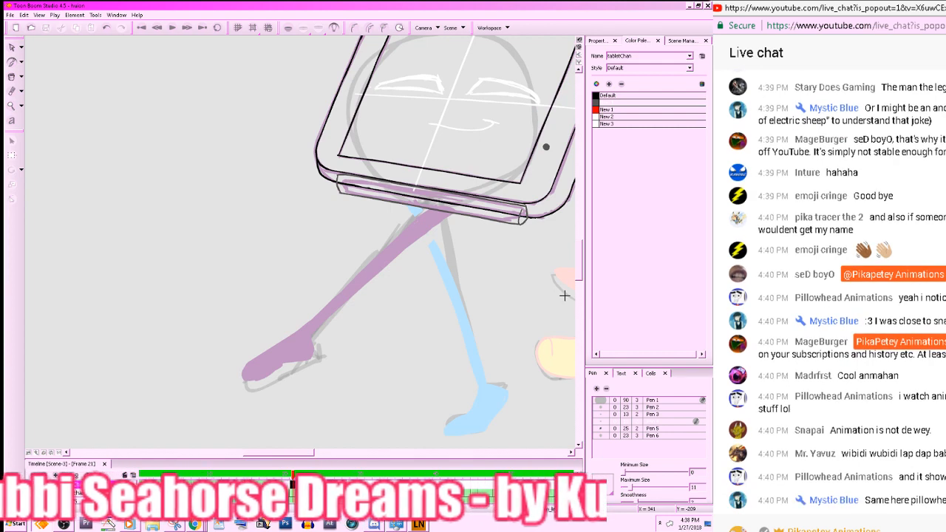
mouse_move(500, 323)
mouse_down()
mouse_move(444, 346)
mouse_move(476, 298)
mouse_up()
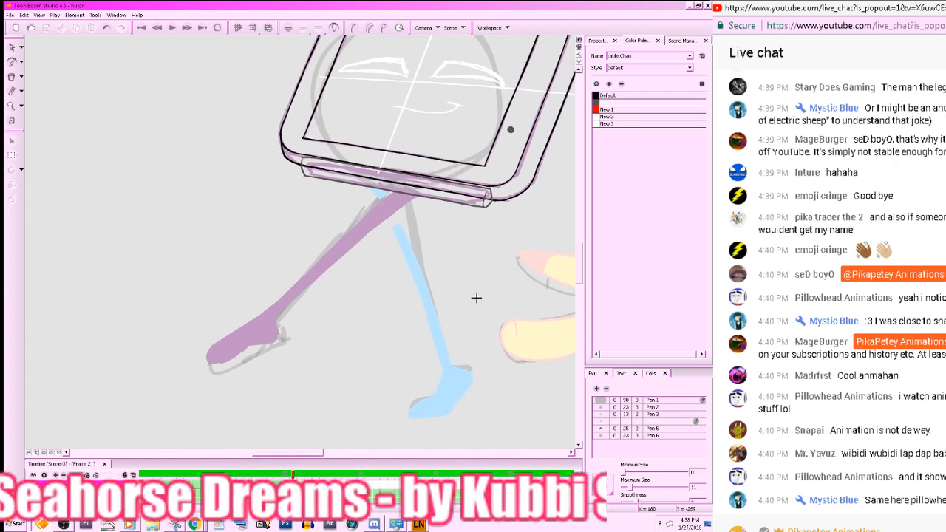
click(289, 28)
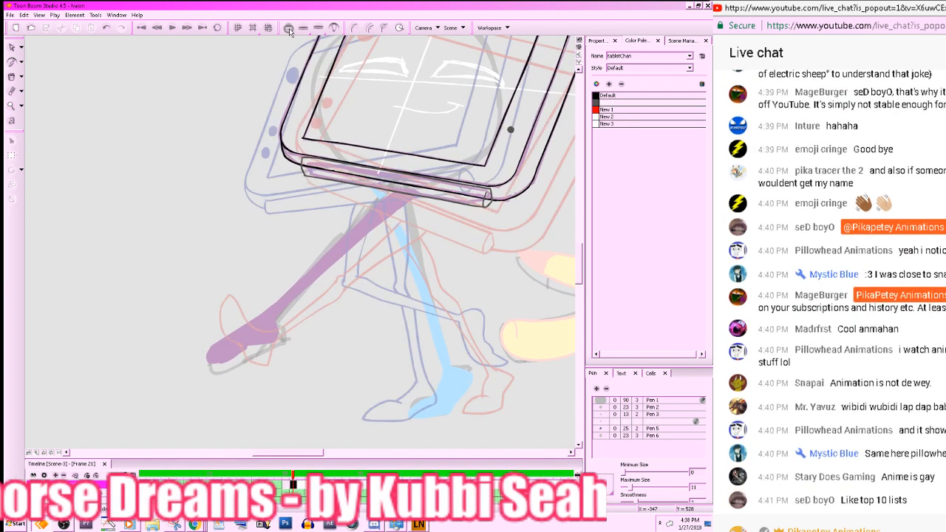
click(318, 28)
click(330, 69)
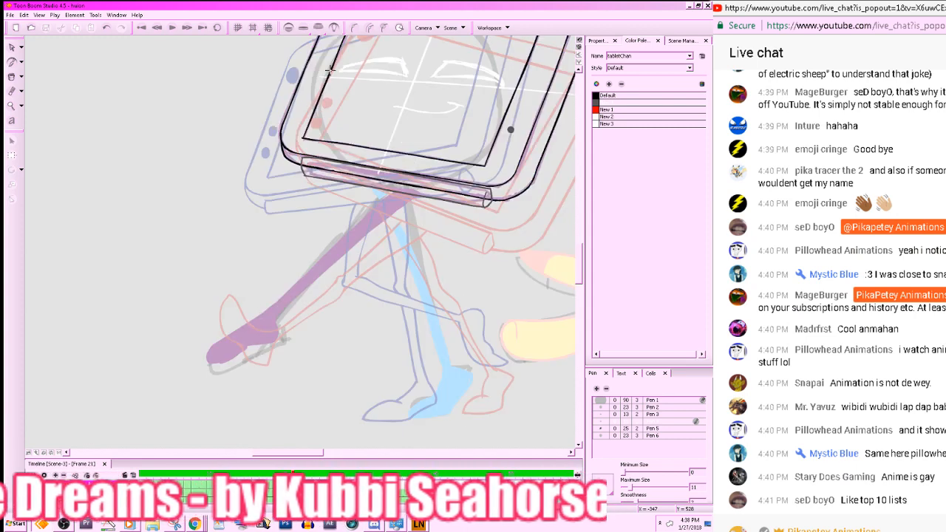
click(305, 29)
click(325, 73)
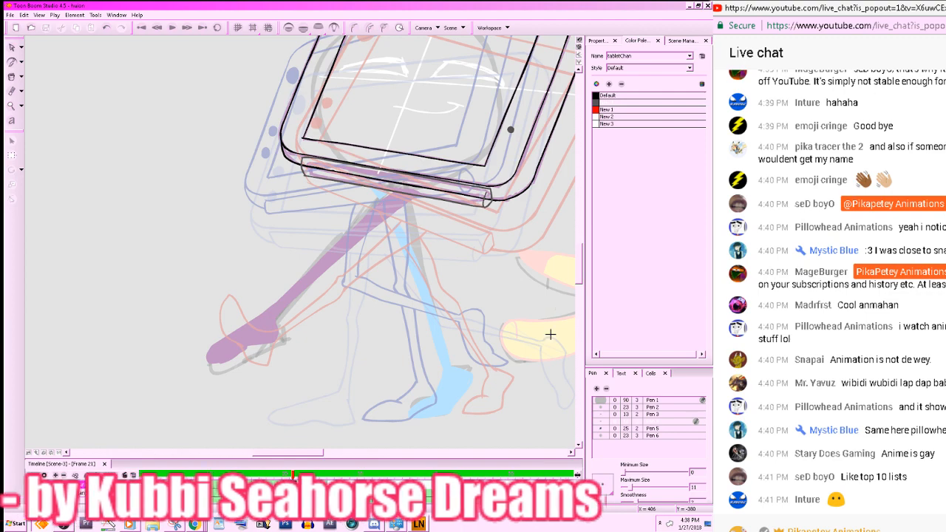
- Examine the inked leg poses on the earlier frames of the walk cycle, back to about frame 8, for reference
key(comma)
key(comma)
key(comma)
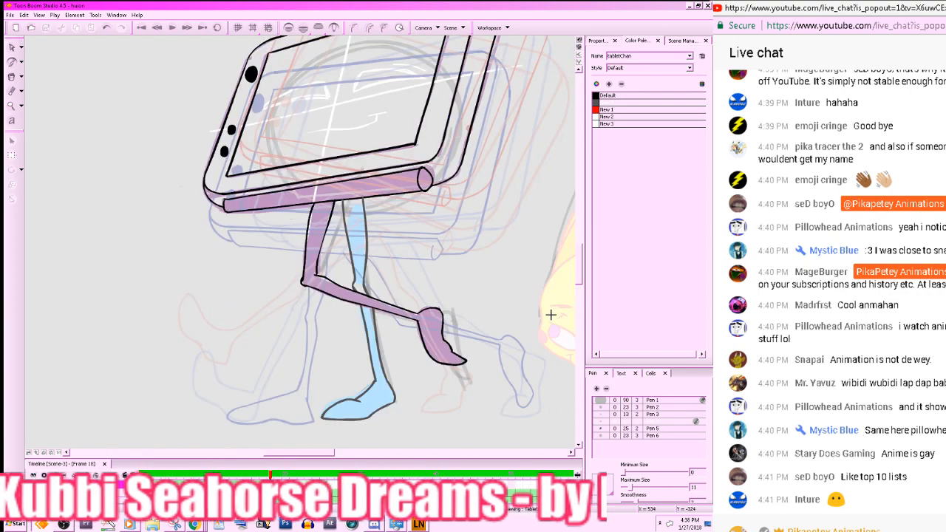
key(comma)
key(comma)
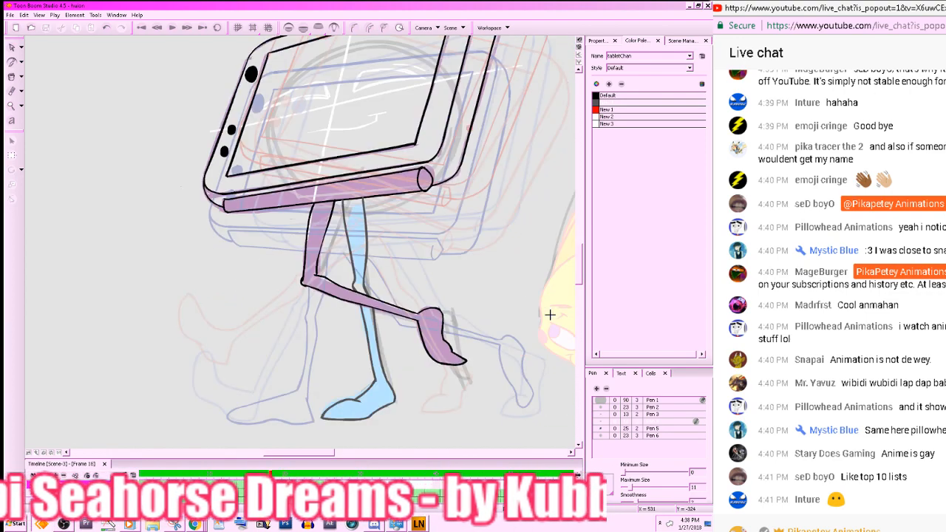
key(comma)
key(comma)
key(comma)
key(comma)
key(comma)
key(comma)
key(comma)
key(comma)
key(comma)
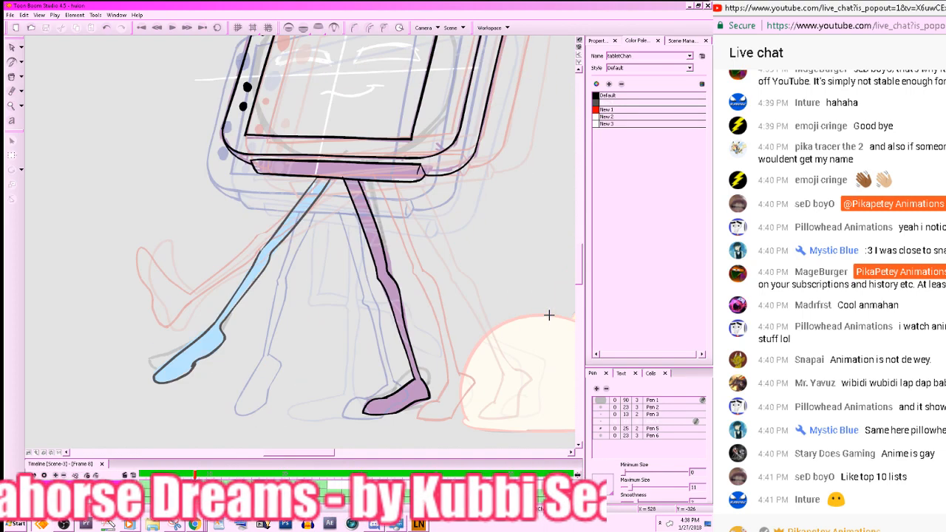
key(period)
key(period)
key(period)
key(period)
key(period)
key(period)
key(period)
key(period)
key(period)
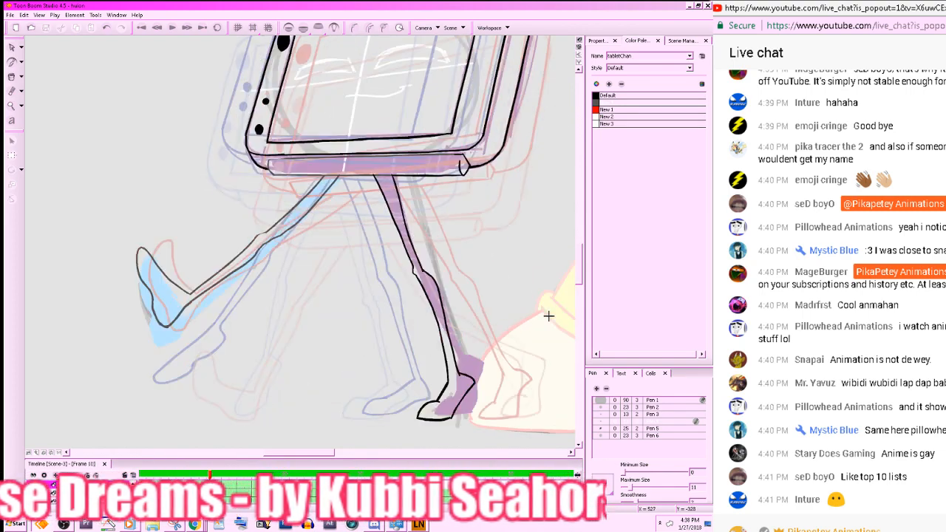
key(period)
key(period)
key(period)
key(period)
key(period)
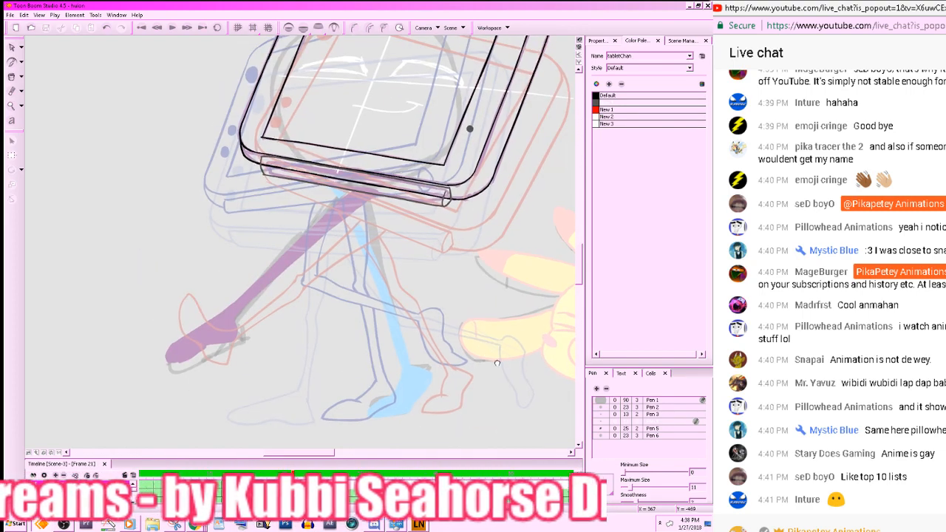
- Select the black Default colour and ink a short kneecap curve on the purple leg on frame 21
drag(496, 340, 512, 349)
click(604, 96)
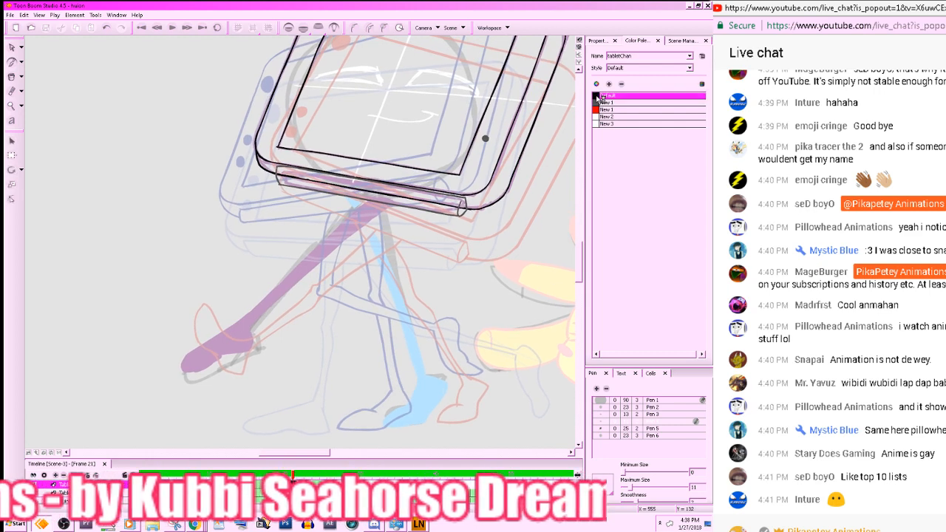
click(294, 31)
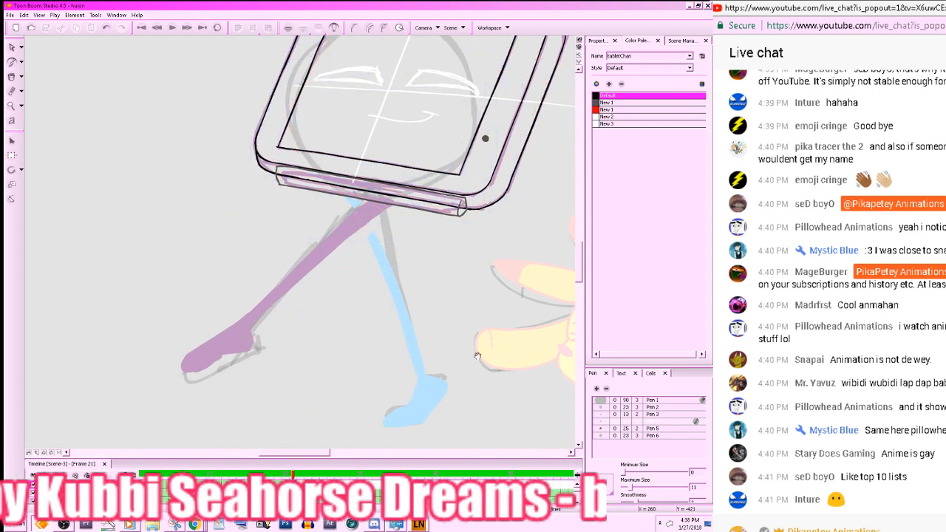
drag(494, 361, 468, 340)
click(289, 28)
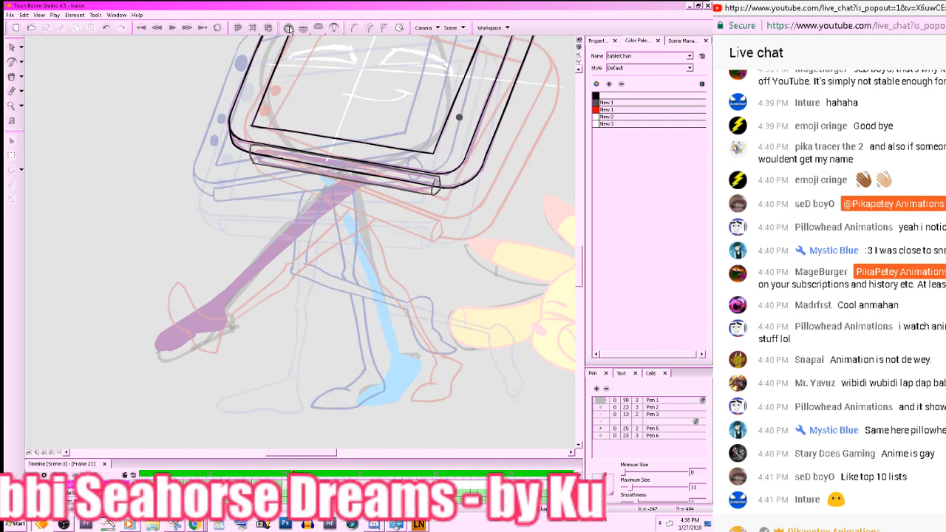
click(288, 28)
click(288, 28)
drag(384, 318, 434, 356)
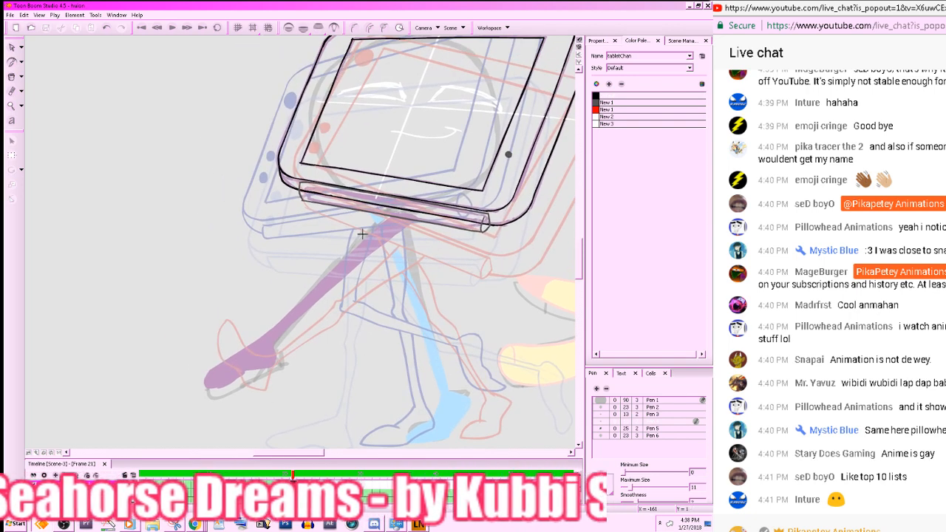
key(f)
key(g)
key(g)
key(g)
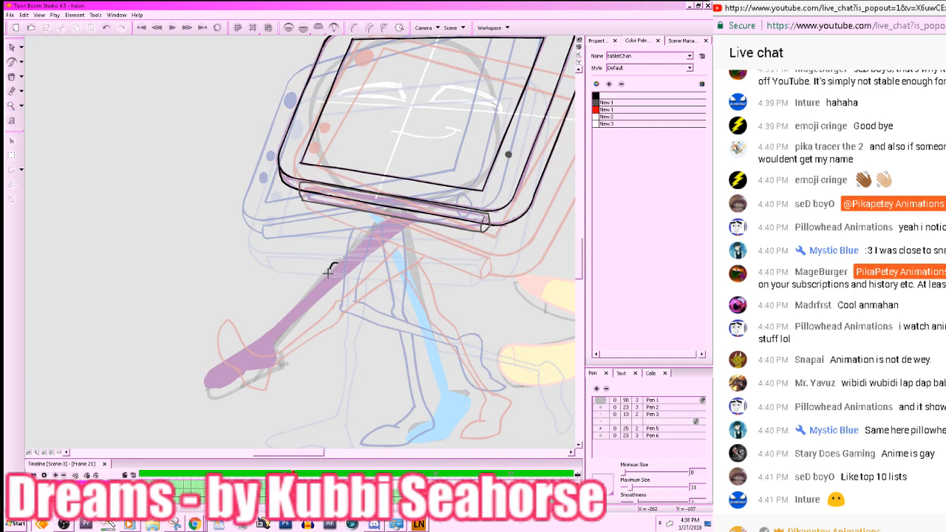
- Ink the calf line of the purple leg from the back of the knee to the ankle, replacing the earlier attempts
mouse_move(341, 278)
mouse_down()
mouse_move(356, 276)
mouse_move(288, 341)
mouse_up()
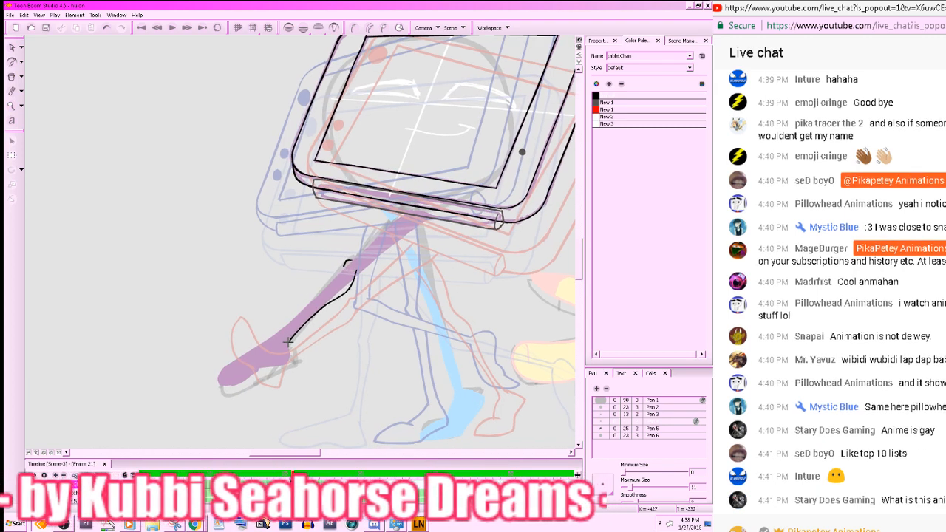
key(ctrl+z)
drag(357, 271, 287, 339)
drag(397, 276, 423, 318)
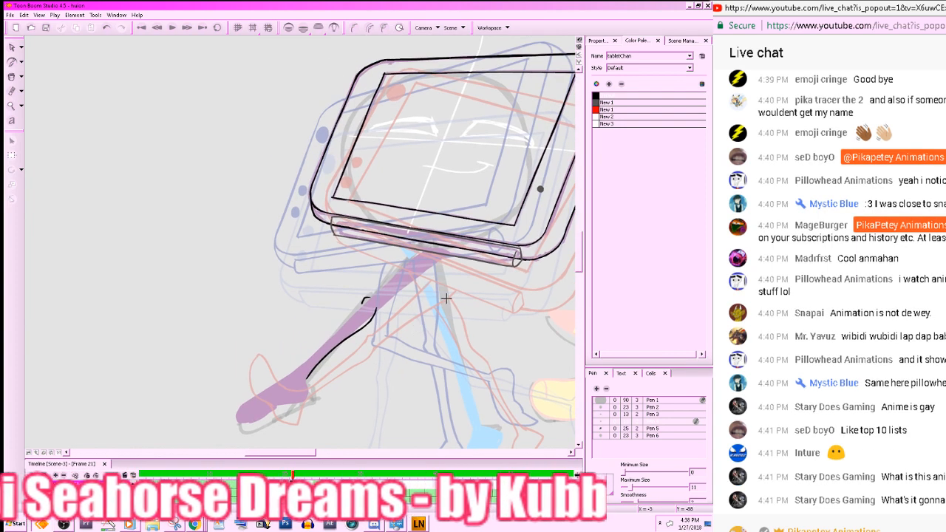
key(.)
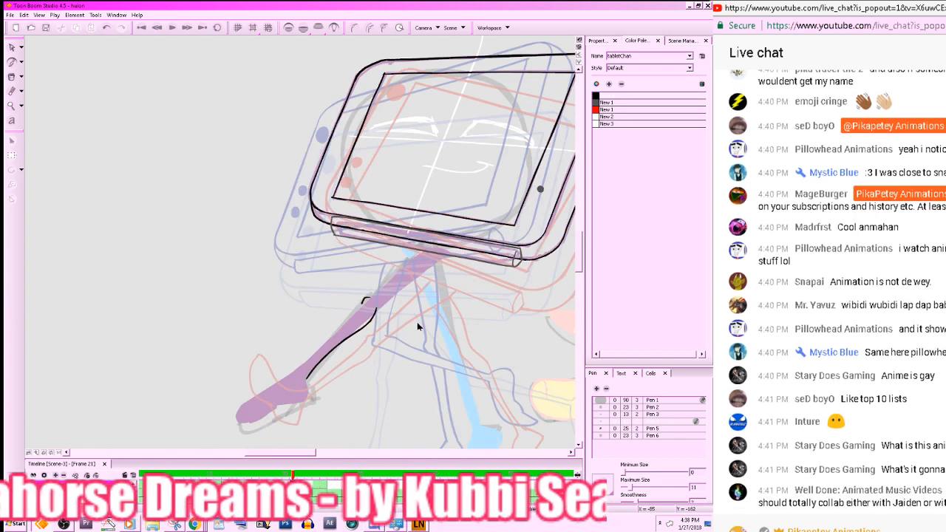
key(ctrl+z)
drag(374, 309, 303, 379)
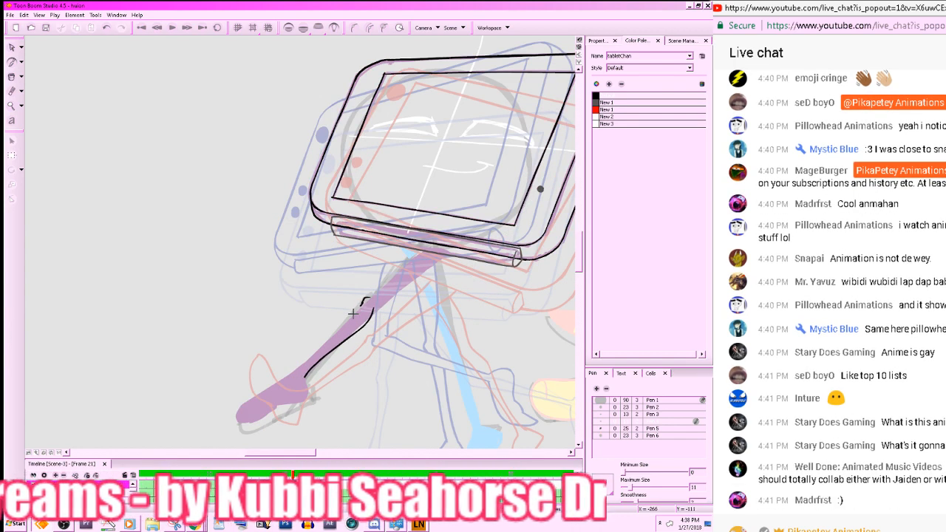
- Ink the purple leg's shin line below the kneecap and its upper thigh line from the kneecap to the bar
drag(353, 313, 300, 366)
drag(518, 310, 492, 346)
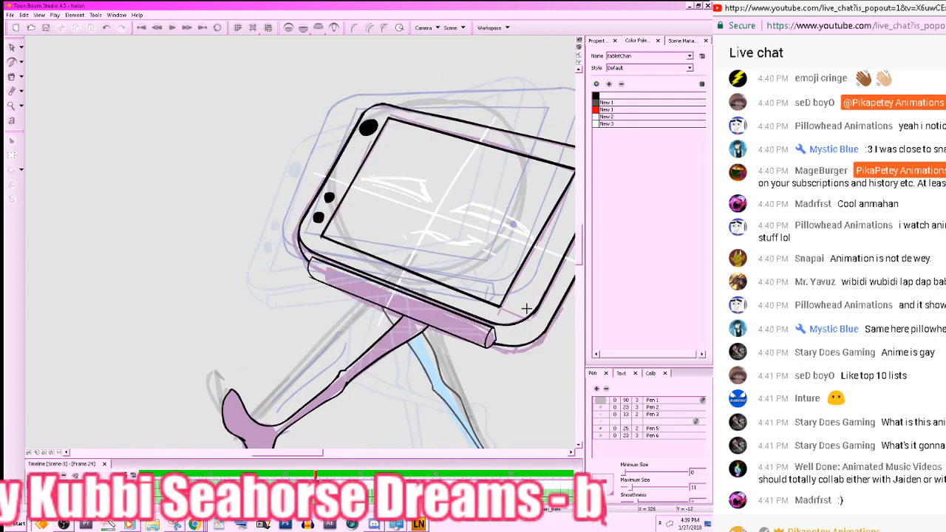
key(.)
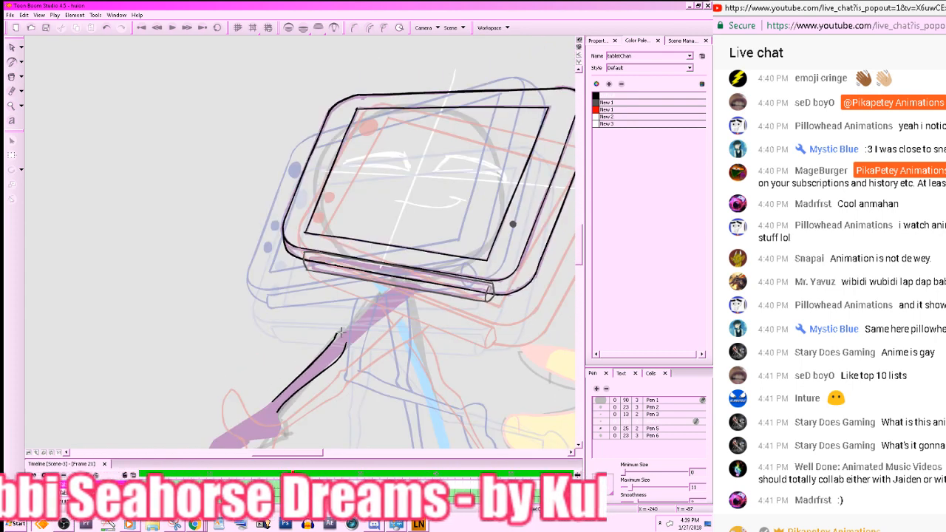
drag(341, 333, 398, 289)
key(ctrl+z)
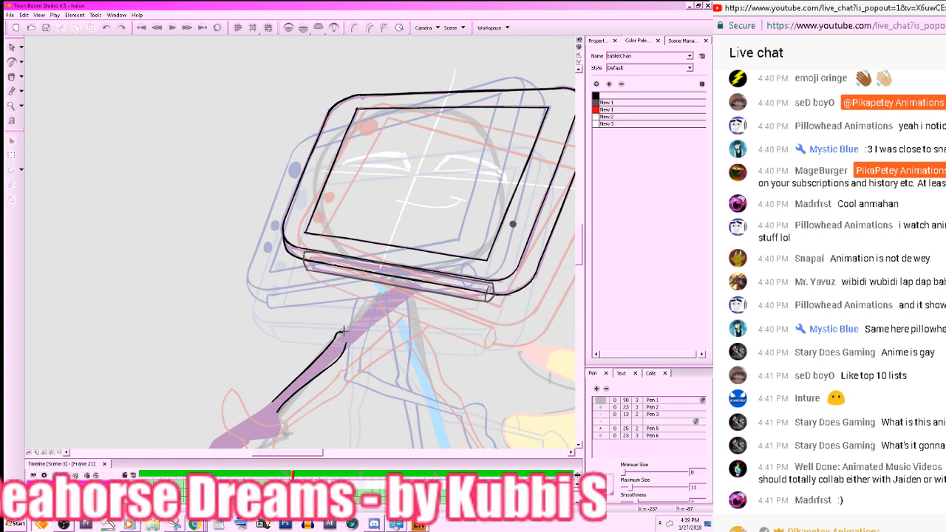
drag(343, 333, 399, 281)
- Ink the underside of the purple thigh from the bar down to the back of the knee, replacing the first stroke
drag(540, 272, 492, 315)
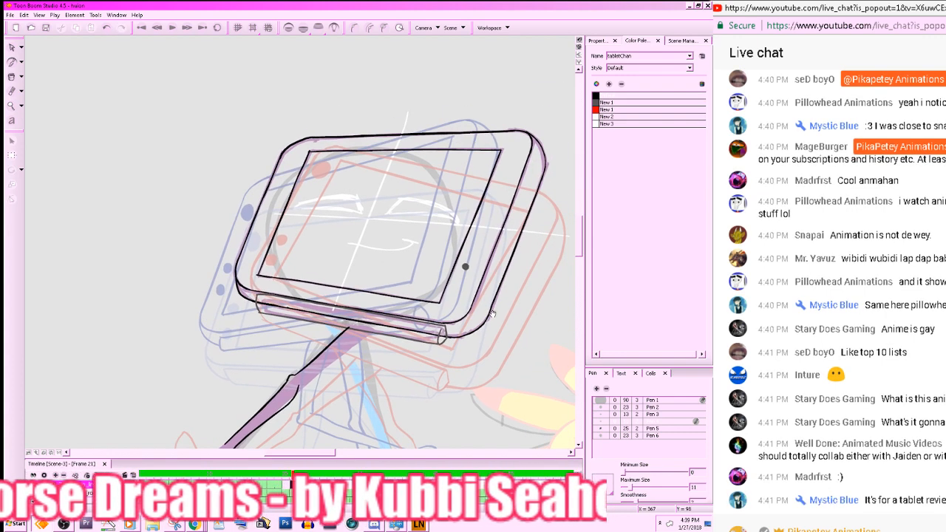
key(alt+e)
key(.)
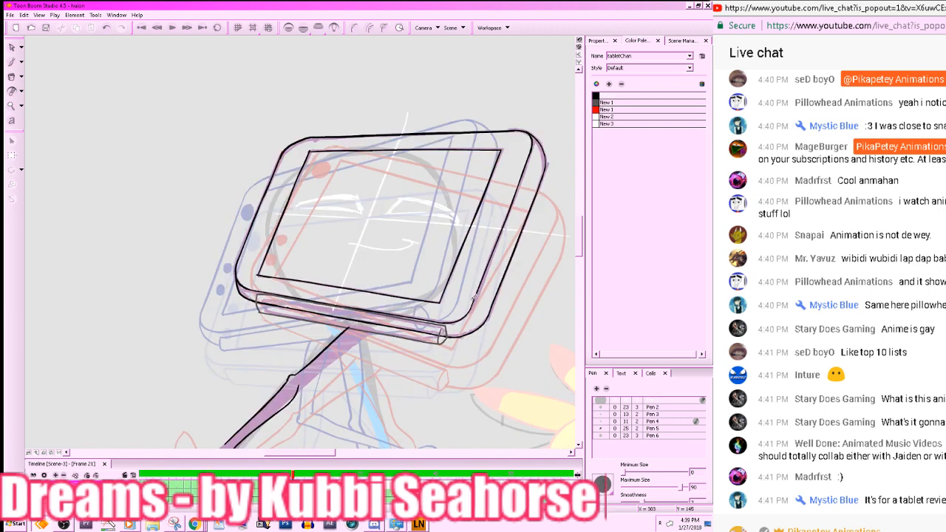
key(alt+b)
key(alt+e)
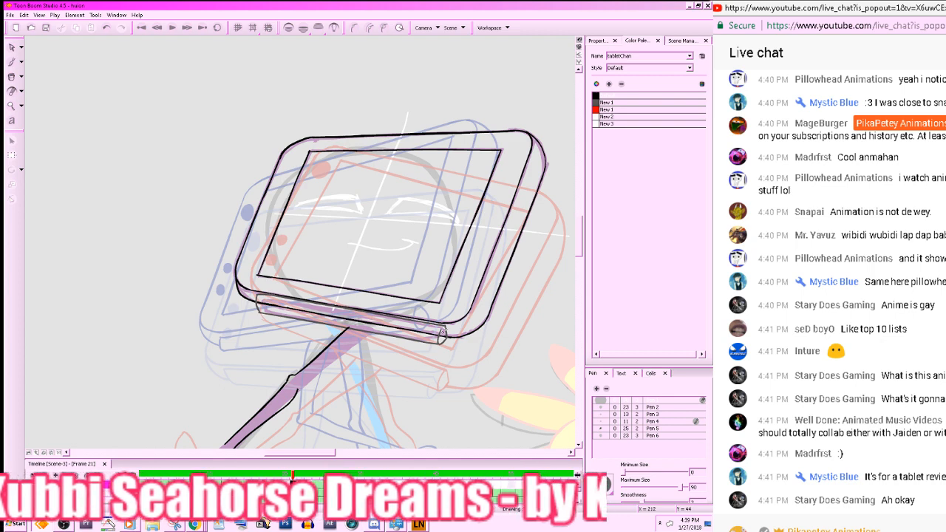
drag(436, 344, 473, 297)
key(alt+b)
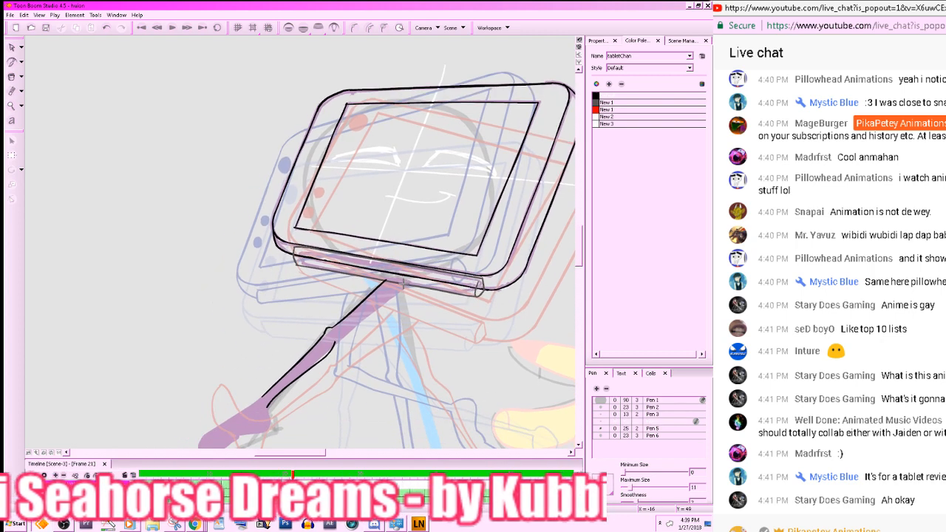
drag(402, 283, 353, 323)
key(ctrl+z)
key(ctrl+z)
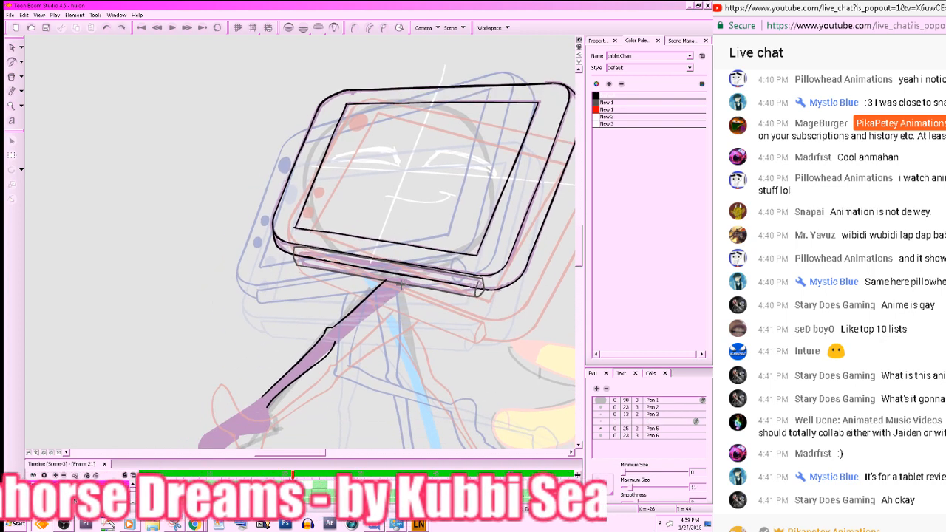
drag(402, 286, 333, 345)
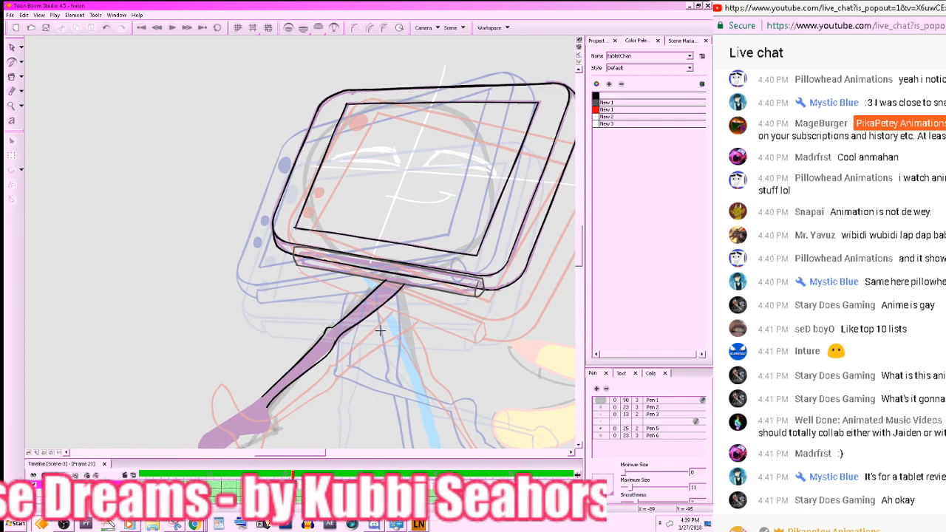
- Ink the heel and rear sole of the purple foot from the ankle, replacing the first full foot outline
drag(436, 357, 524, 281)
key(.)
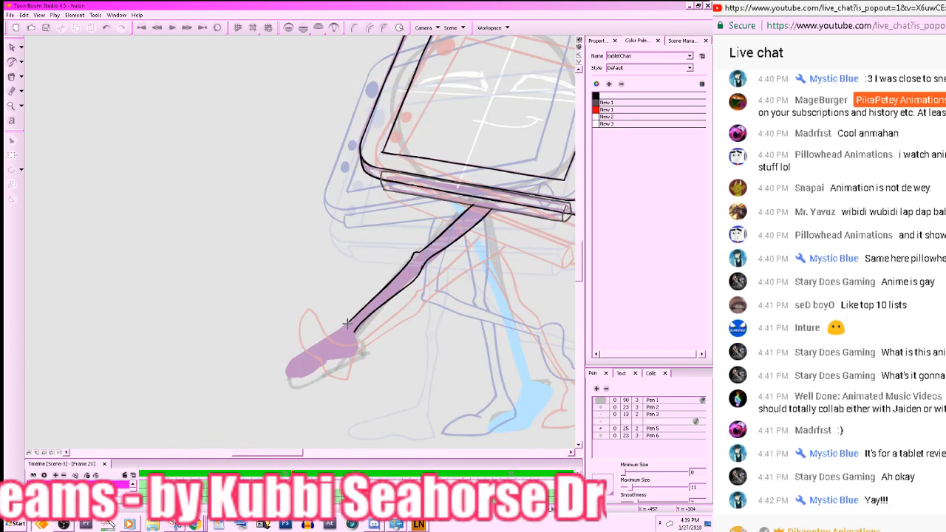
mouse_move(343, 326)
mouse_down()
mouse_move(296, 353)
mouse_move(284, 379)
mouse_move(347, 359)
mouse_up()
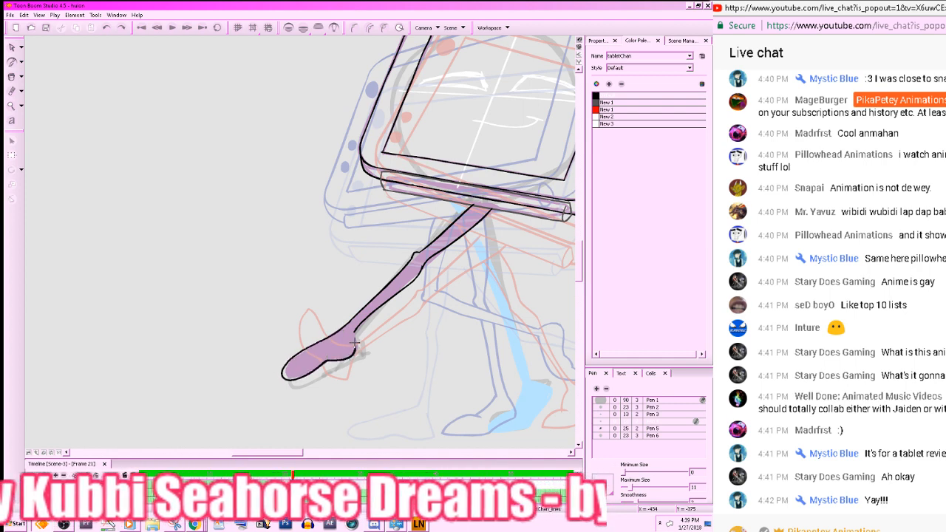
key(ctrl+z)
key(ctrl+z)
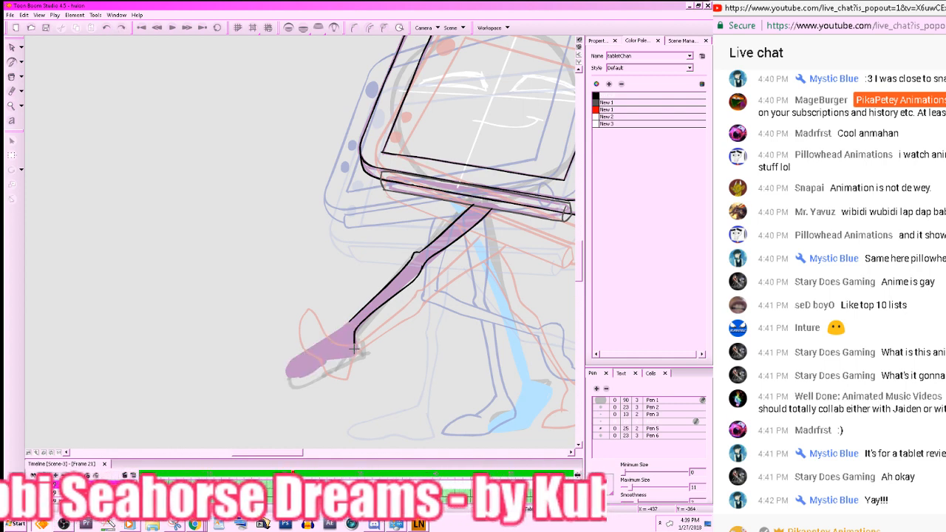
key(ctrl+z)
drag(354, 349, 325, 359)
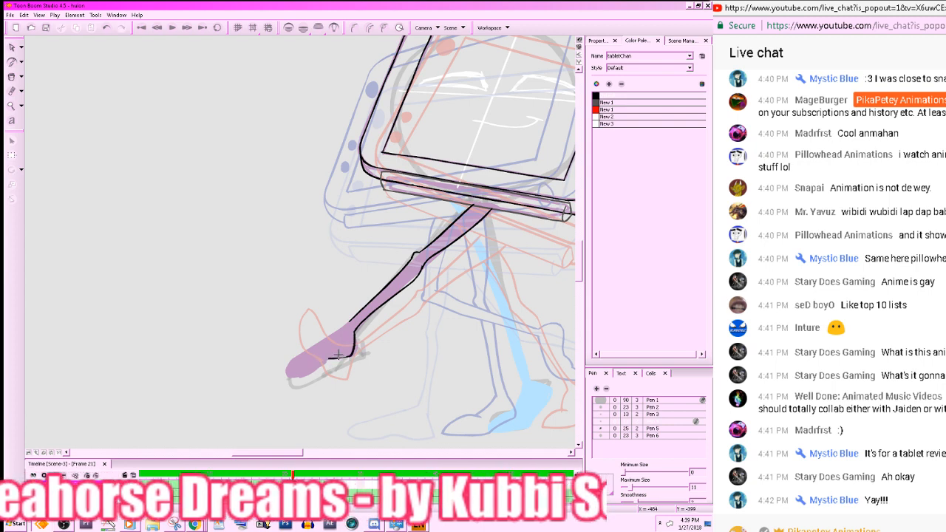
key(ctrl+z)
mouse_move(354, 328)
mouse_down()
mouse_move(349, 358)
mouse_move(288, 374)
mouse_move(355, 315)
mouse_up()
- Try outlining the top and toe of the purple foot on frame 21 to close its shape
key(x)
key(x)
key(x)
key(z)
key(z)
key(z)
key(z)
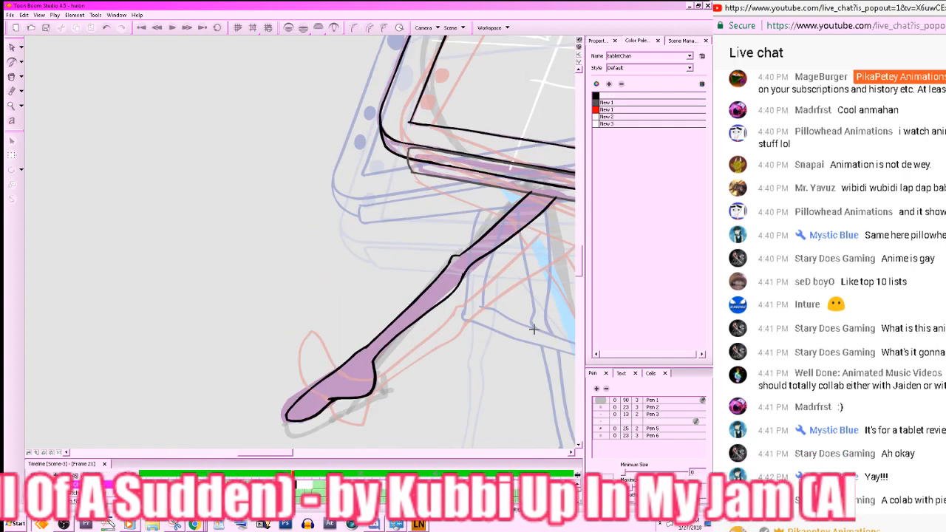
- Compare the foot with the inked drawing on frame 24 and undo its top and toe outline on frame 21
drag(554, 334, 306, 341)
drag(457, 297, 474, 285)
key(x)
key(.)
key(.)
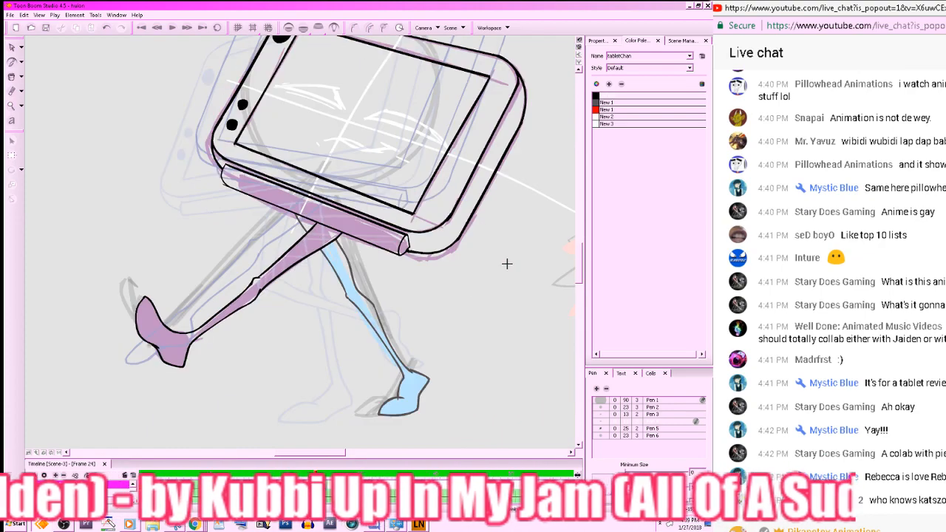
drag(386, 345, 549, 294)
key(z)
key(ctrl+z)
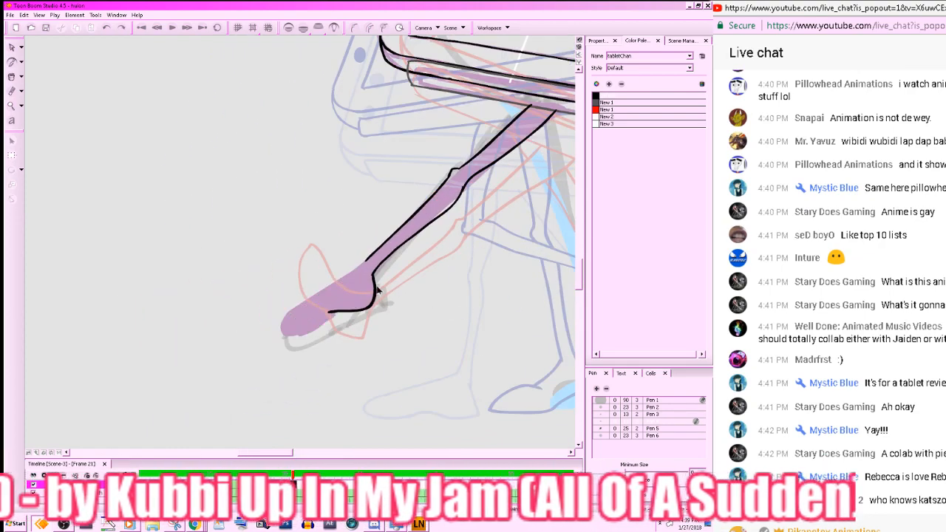
- Ink the top and toe of the purple foot on frame 21 to close its outline
mouse_move(368, 258)
mouse_down()
mouse_move(296, 304)
mouse_move(280, 335)
mouse_move(335, 310)
mouse_up()
mouse_move(508, 331)
mouse_down()
mouse_move(466, 342)
mouse_move(377, 296)
mouse_move(394, 304)
mouse_up()
key(.)
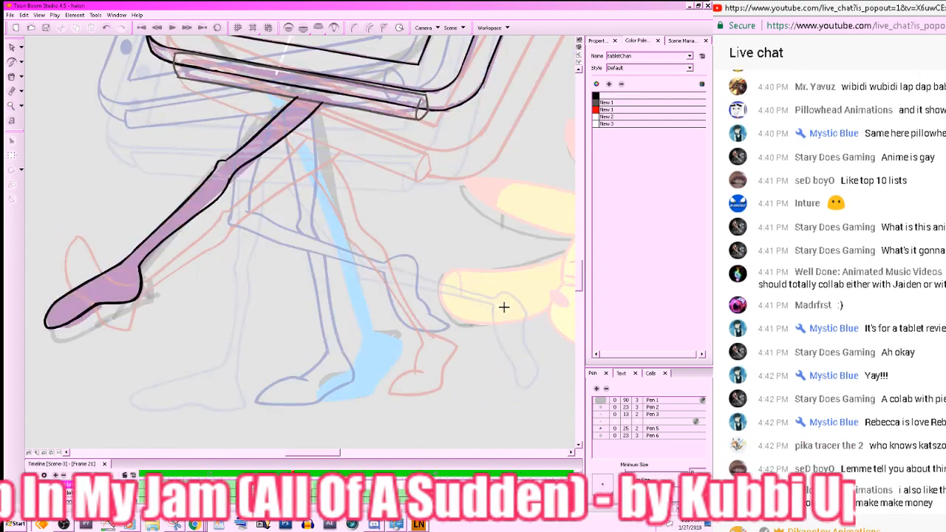
drag(475, 312, 462, 332)
- Choose the dark grey New 1 swatch as ink colour and compare the blue leg with the onion skin off and on
click(601, 103)
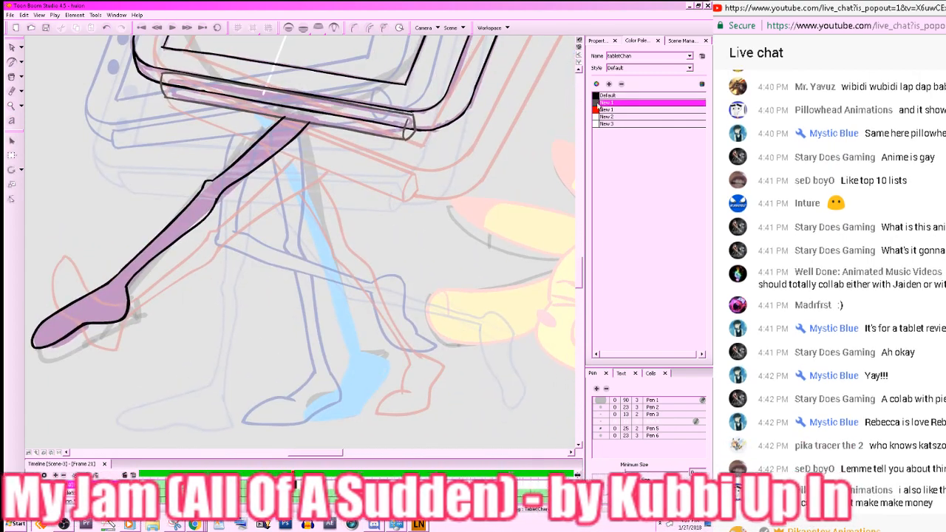
click(289, 28)
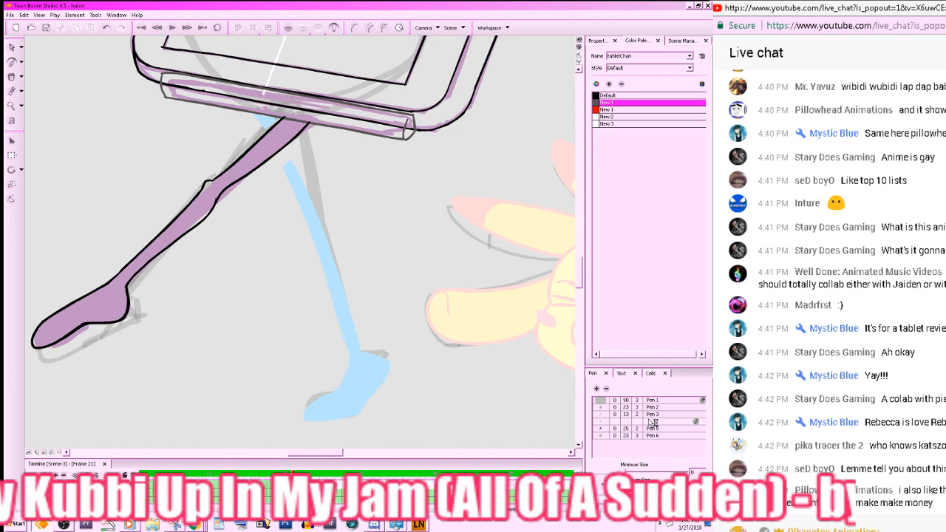
drag(399, 355, 426, 335)
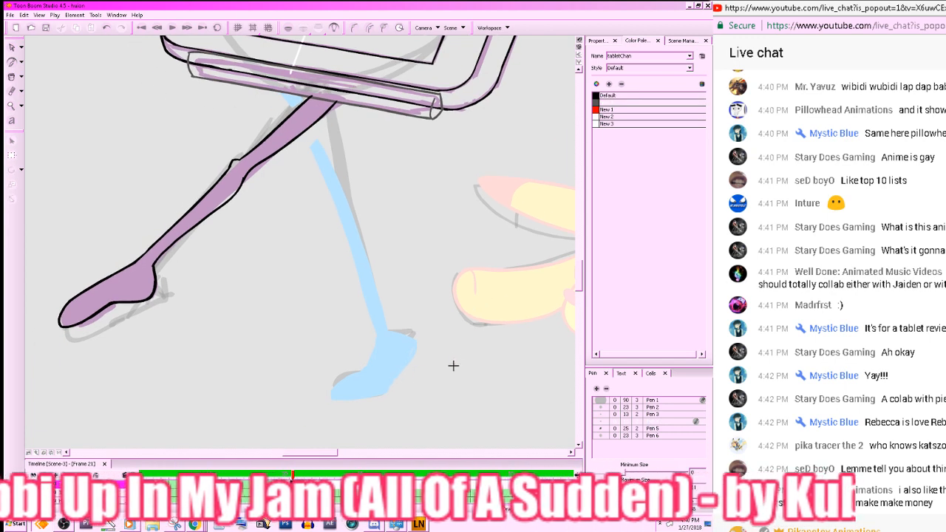
click(288, 27)
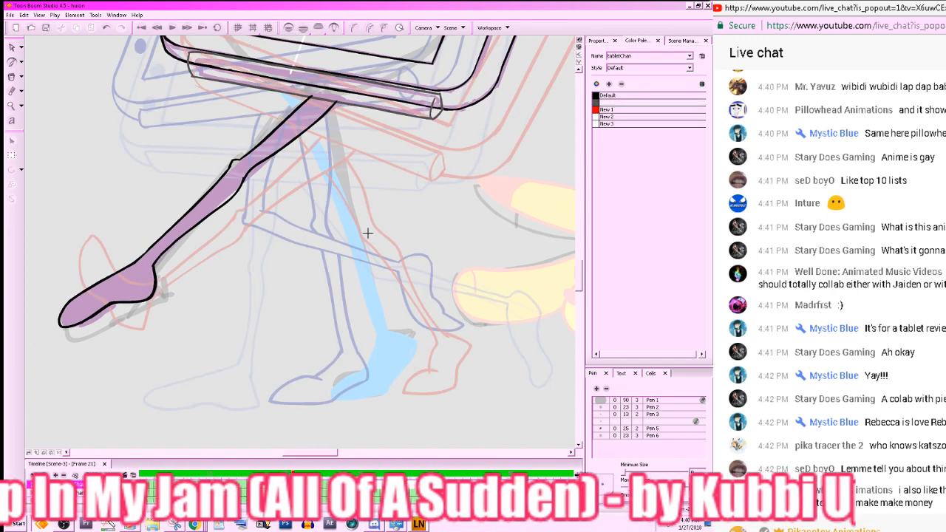
double_click(598, 104)
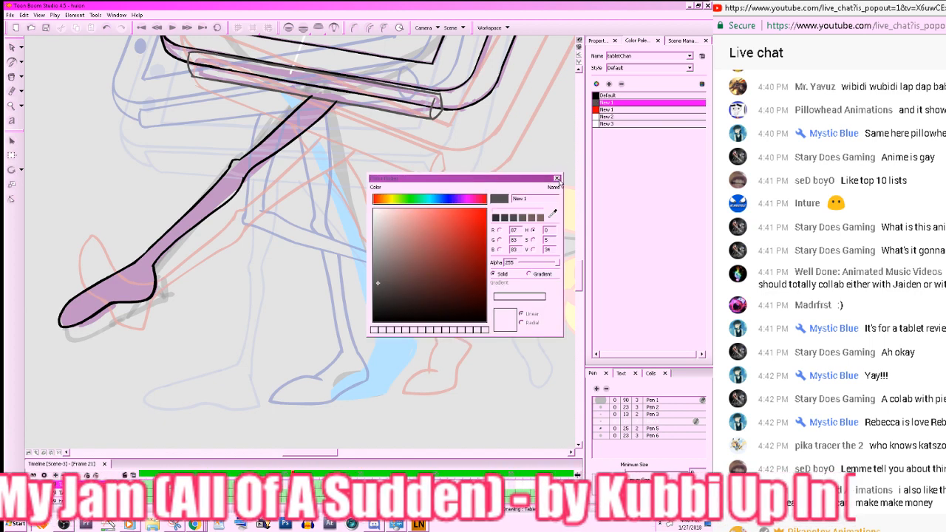
click(557, 178)
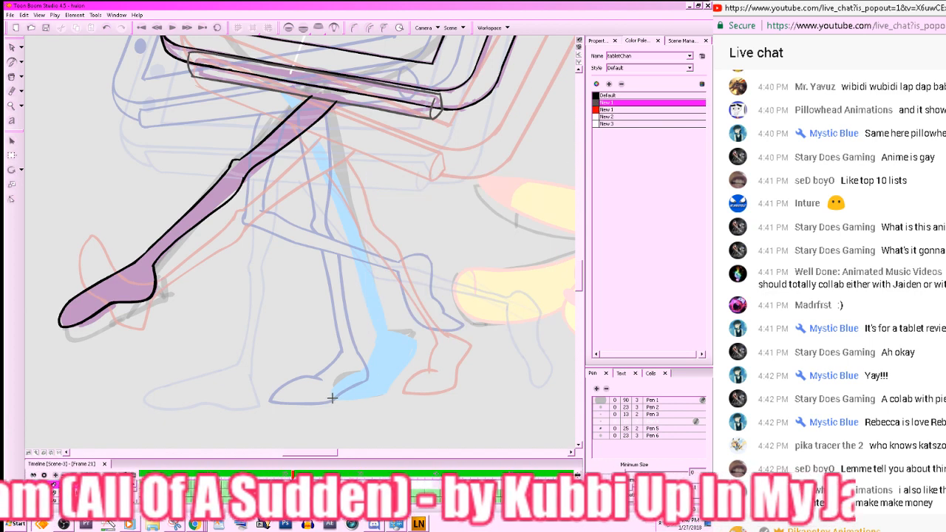
- Ink the toe, sole and rear edge of the blue foot in dark grey, redoing the first toe stroke
mouse_move(332, 398)
mouse_down()
mouse_move(376, 395)
mouse_move(344, 402)
mouse_move(350, 380)
mouse_move(365, 377)
mouse_up()
key(ctrl+z)
key(f)
key(g)
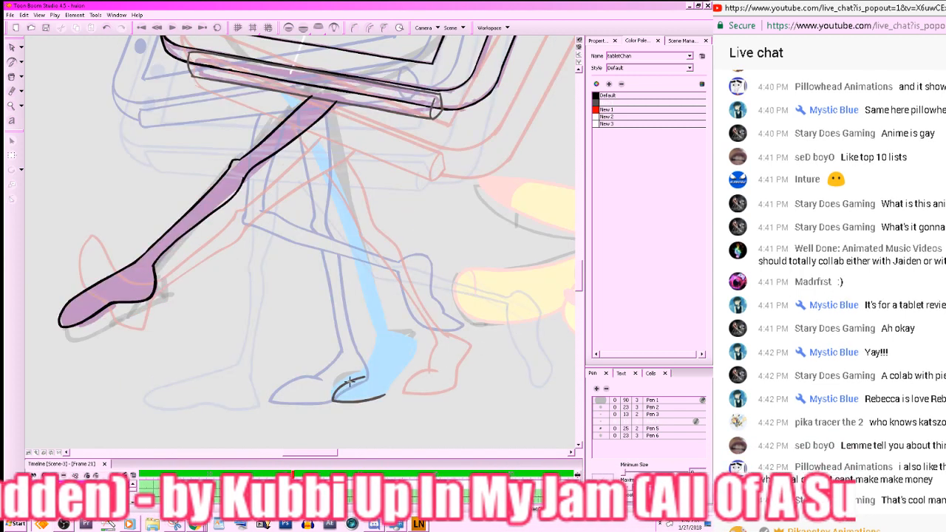
mouse_move(363, 377)
mouse_down()
mouse_move(334, 391)
mouse_move(341, 401)
mouse_move(389, 395)
mouse_move(418, 334)
mouse_up()
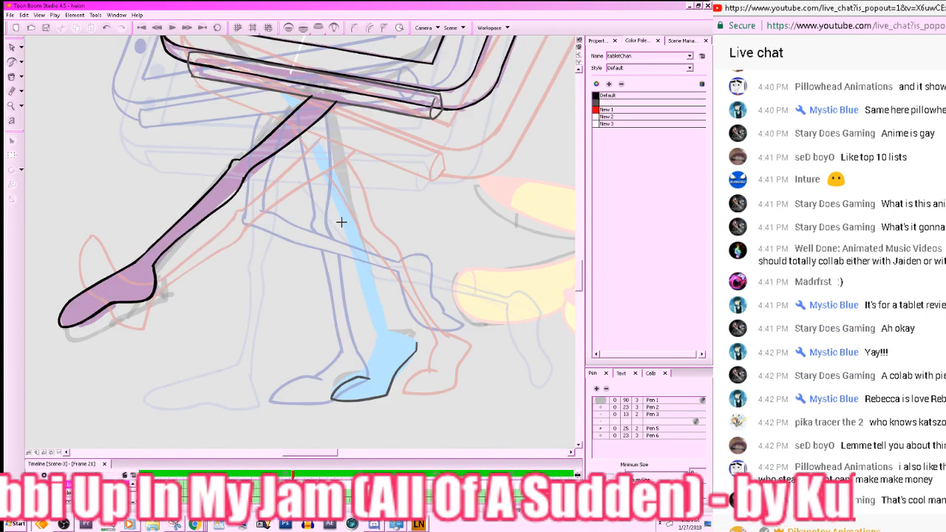
- Ink the left edge of the blue lower leg from the knee to the ankle, redoing the unsatisfactory strokes
drag(458, 275, 413, 292)
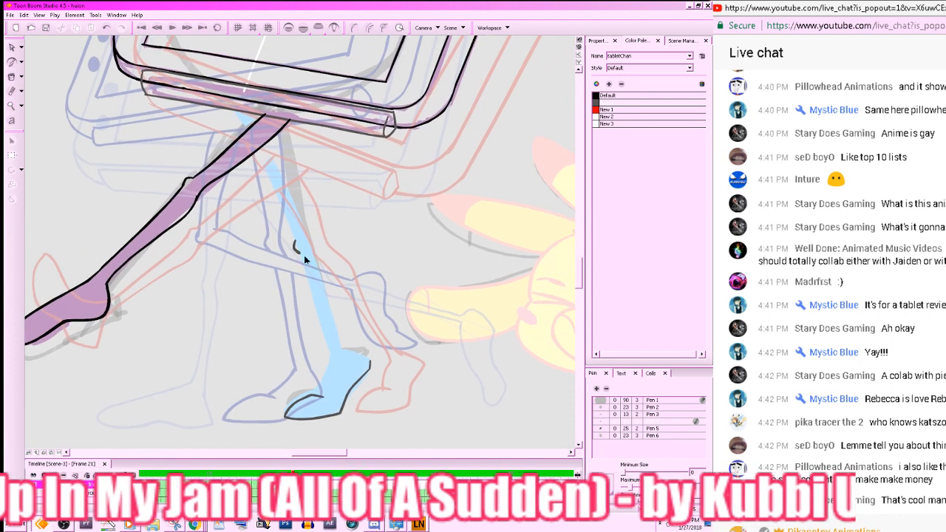
key(ctrl+z)
drag(294, 240, 331, 346)
key(ctrl+z)
drag(296, 245, 330, 366)
key(ctrl+z)
drag(296, 247, 332, 360)
drag(397, 346, 393, 329)
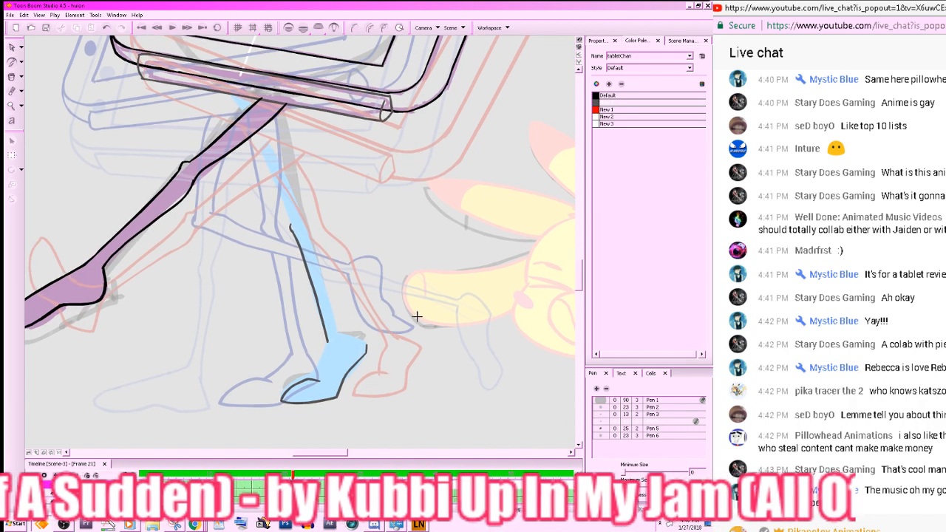
- Extend the blue shin line into the foot and rework the heel into a rounded curve, erasing the old tip
key(.)
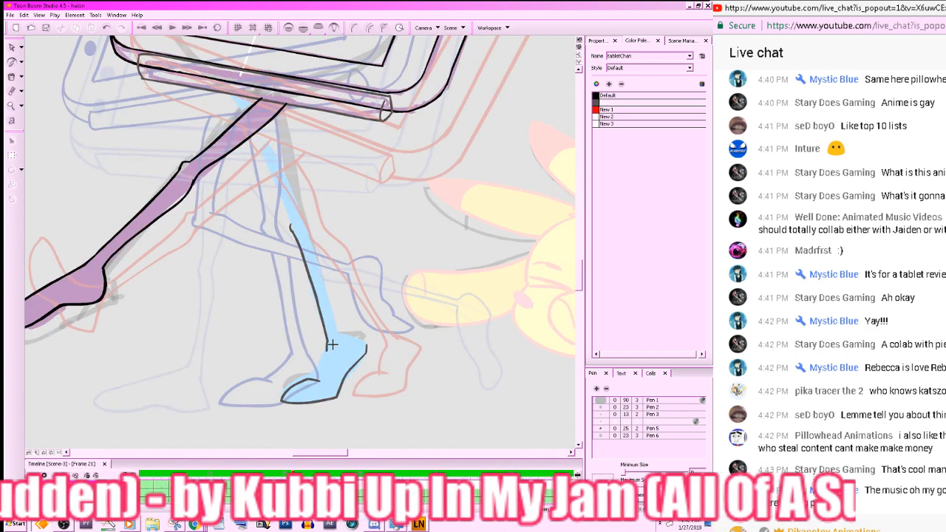
key(ctrl+z)
key(alt+e)
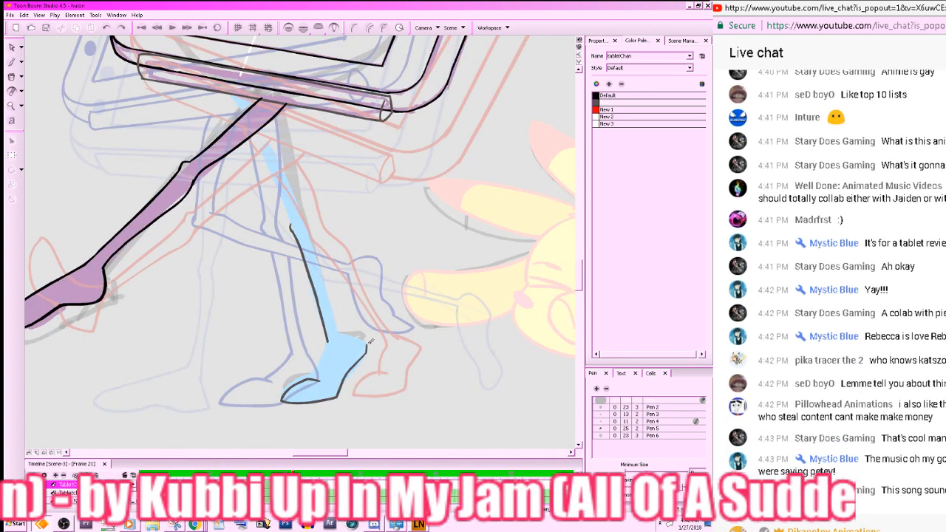
mouse_move(370, 342)
mouse_down()
mouse_move(358, 363)
mouse_move(342, 342)
mouse_move(307, 383)
mouse_move(361, 368)
mouse_move(370, 356)
mouse_move(344, 339)
mouse_up()
key(alt+b)
key(.)
key(.)
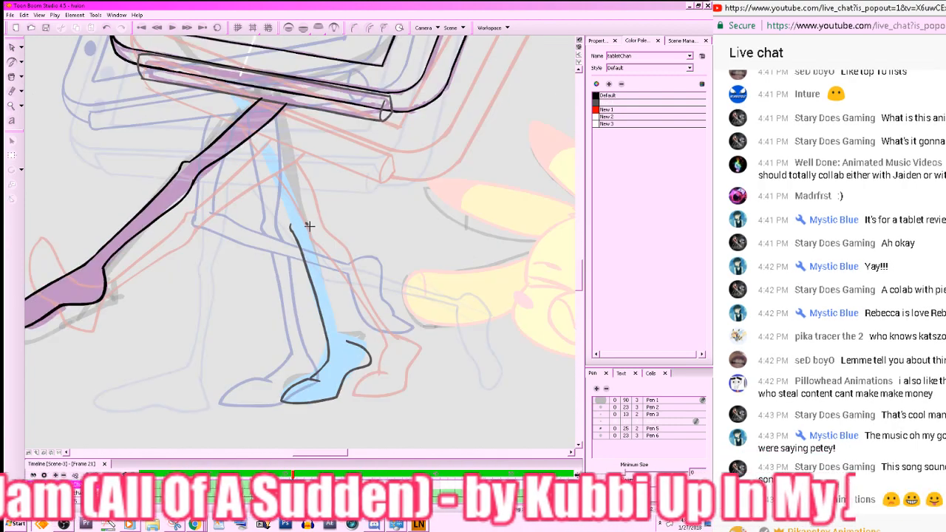
- Ink the right edge of the blue lower leg from the knee to the heel, replacing the first stroke
mouse_move(309, 226)
mouse_down()
mouse_move(338, 336)
mouse_move(376, 351)
mouse_move(375, 363)
mouse_move(376, 352)
mouse_move(351, 343)
mouse_up()
key(ctrl+z)
key(alt+e)
key(alt+b)
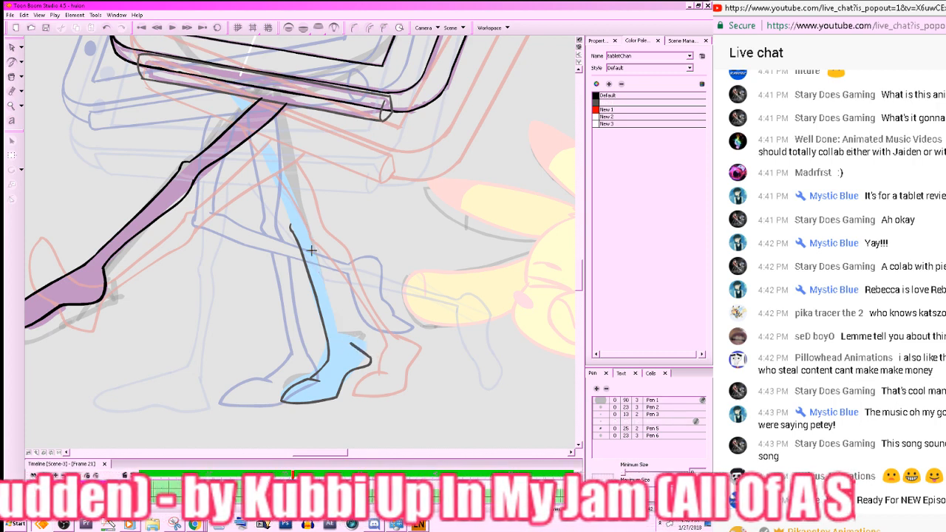
mouse_move(309, 231)
mouse_down()
mouse_move(336, 327)
mouse_move(375, 354)
mouse_up()
key(.)
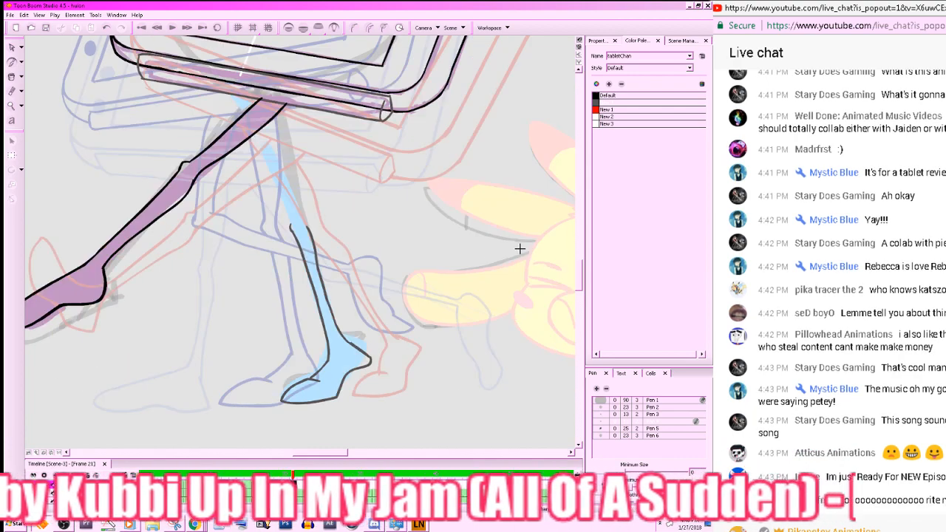
- Ink the blue thigh on frame 21 from the bar down to the knee, using the inked leg on frame 18 as reference
key(space)
drag(422, 260, 473, 362)
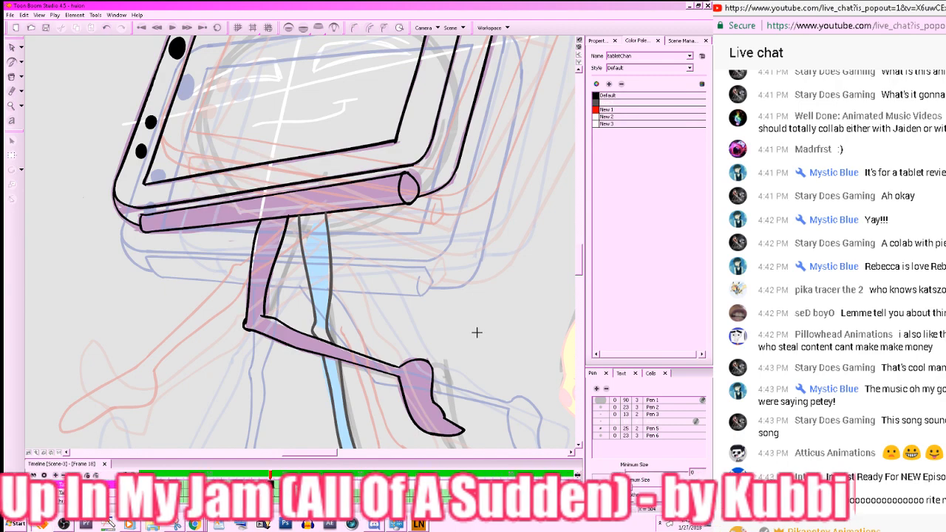
key(.)
key(.)
key(.)
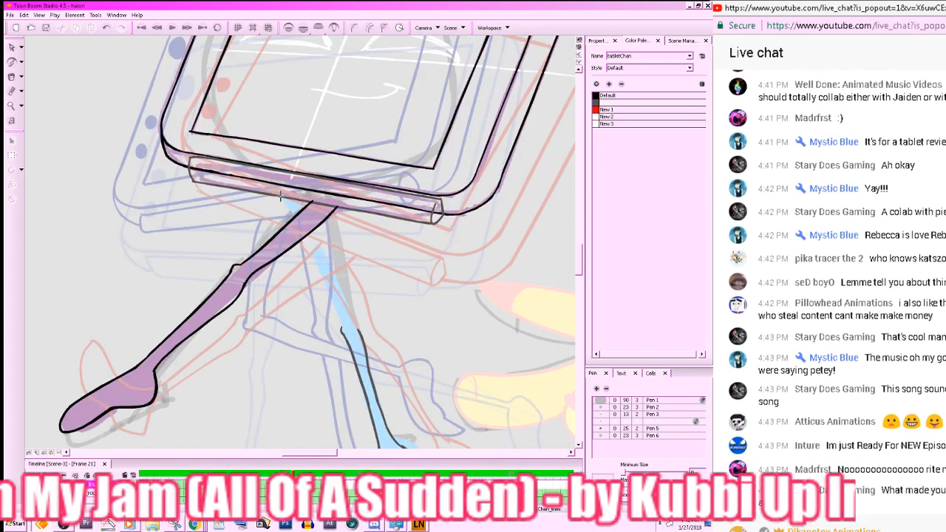
mouse_move(283, 201)
mouse_down()
mouse_move(341, 327)
mouse_move(348, 314)
mouse_move(302, 201)
mouse_up()
scroll(300, 192, down, 5)
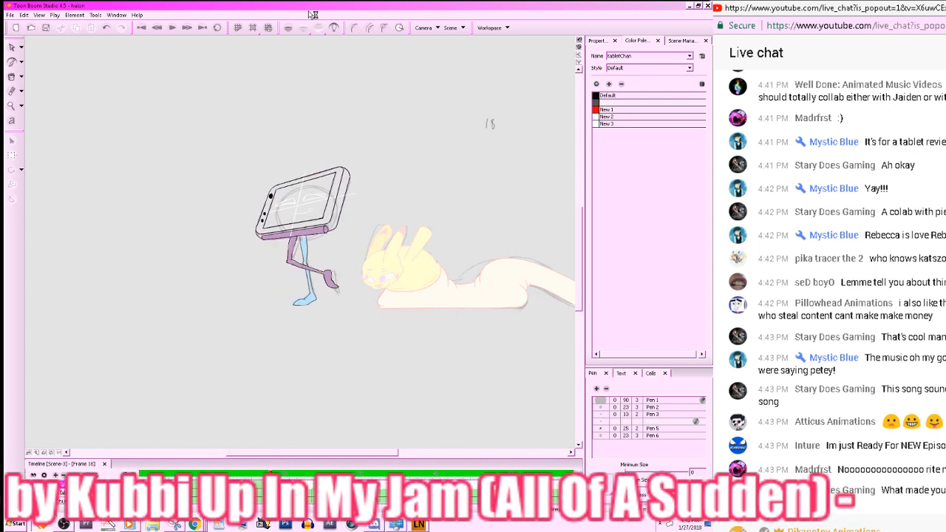
- On frame 18, slant the blue leg's inked thigh lines so their upper end sits closer to the purple thigh
key(2)
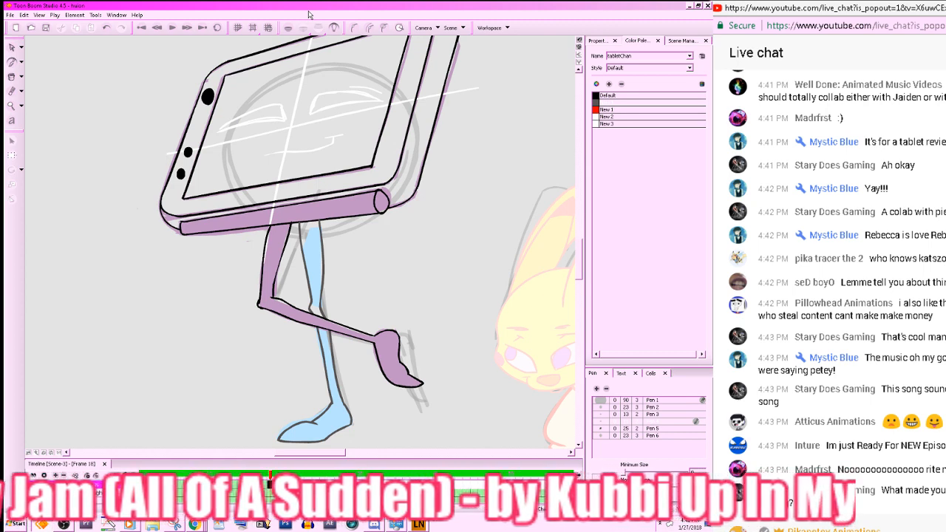
key(alt+s)
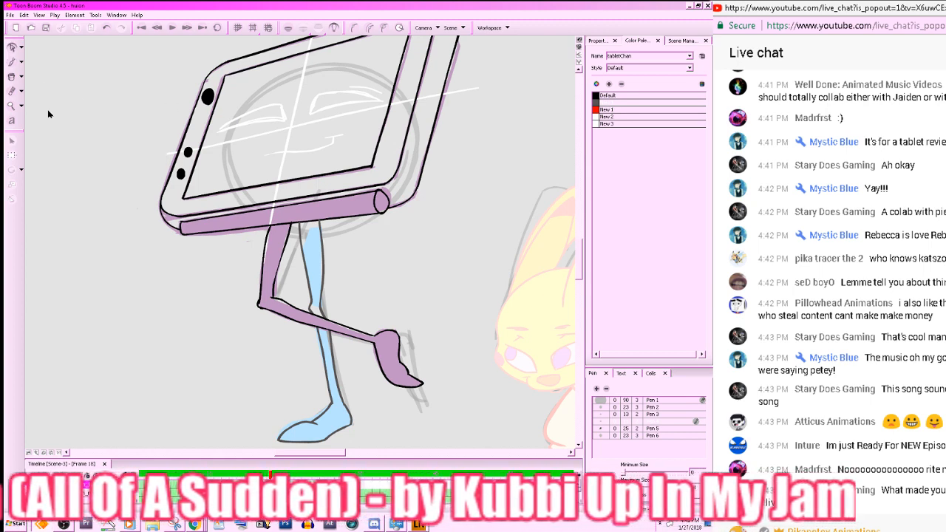
click(306, 293)
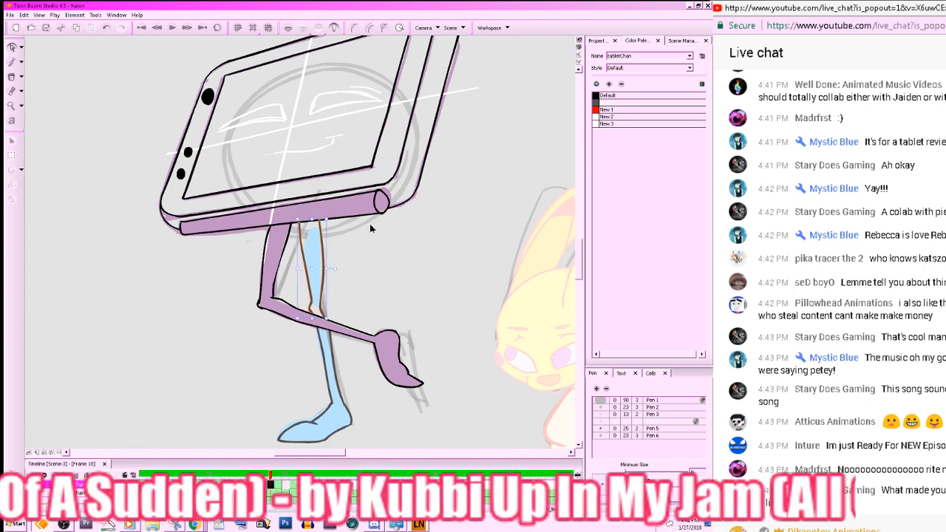
mouse_move(312, 220)
mouse_down()
mouse_move(293, 225)
mouse_move(315, 225)
mouse_up()
key(1)
key(1)
key(1)
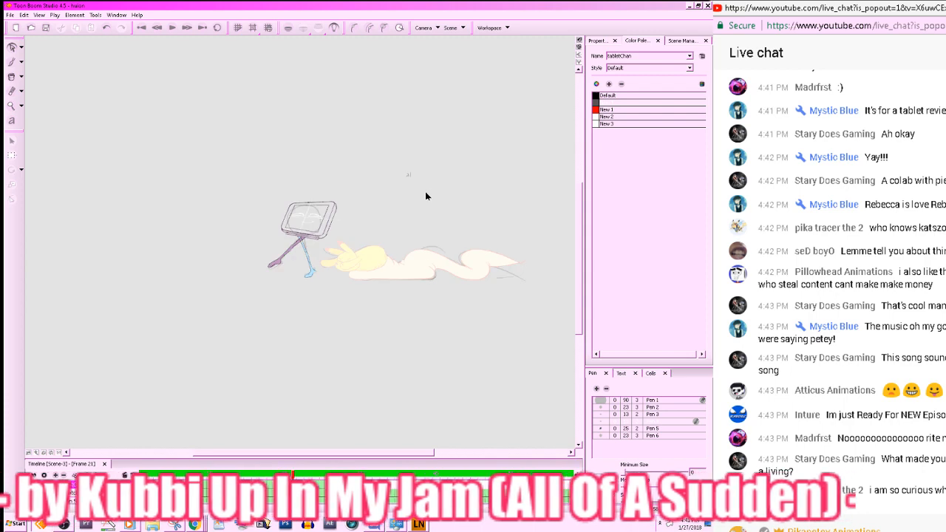
- Return to frame 18 and inspect the slanted thigh lines of the blue leg up close and from further out
key(comma)
key(comma)
key(comma)
key(2)
key(2)
key(2)
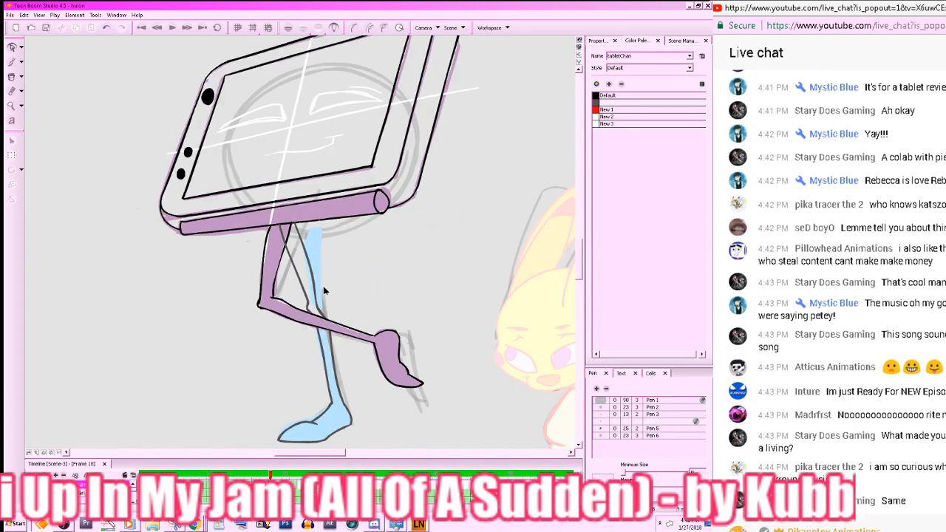
click(319, 278)
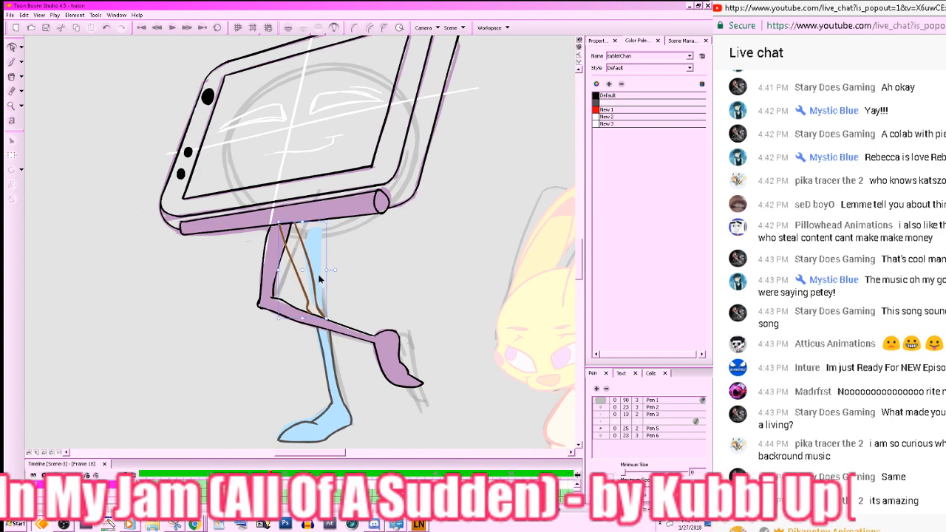
click(500, 316)
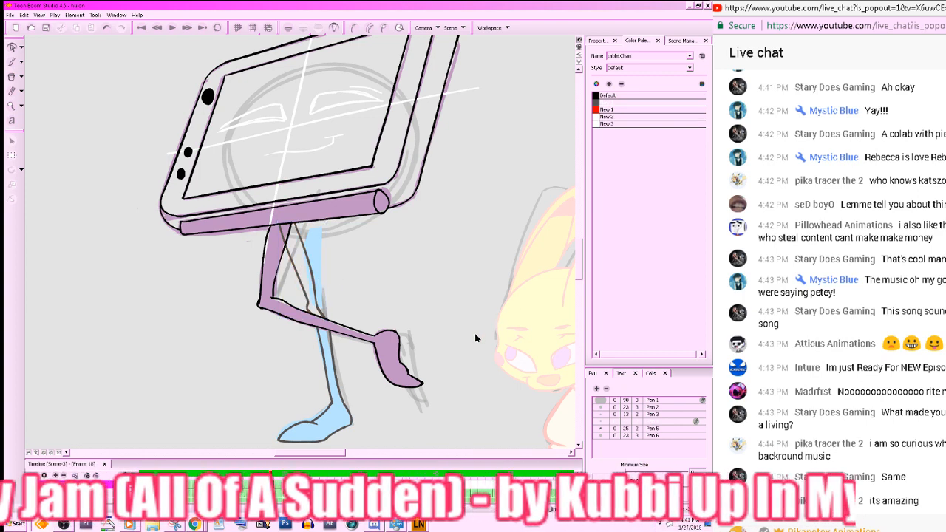
scroll(475, 335, down, 2)
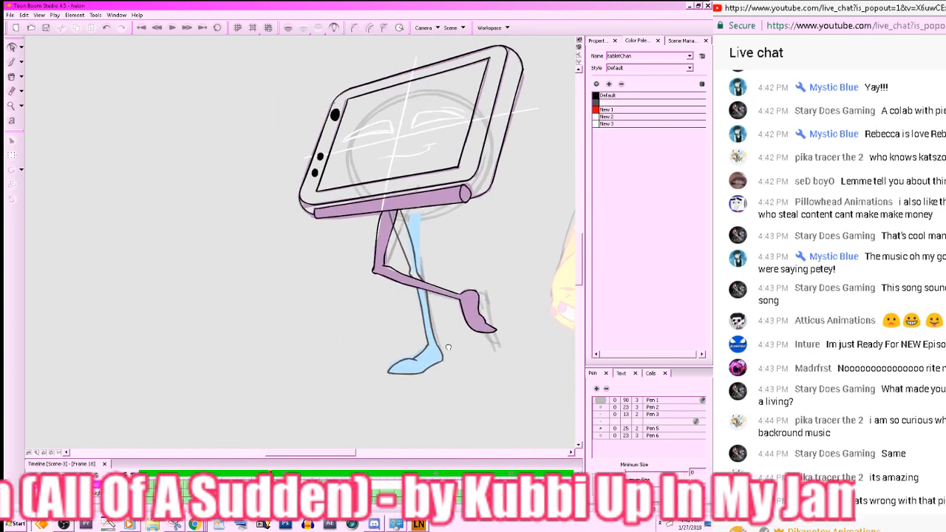
- Draw a red downward arrow and a wide bracket in the empty area beside the tablet character and delete them
drag(448, 347, 521, 355)
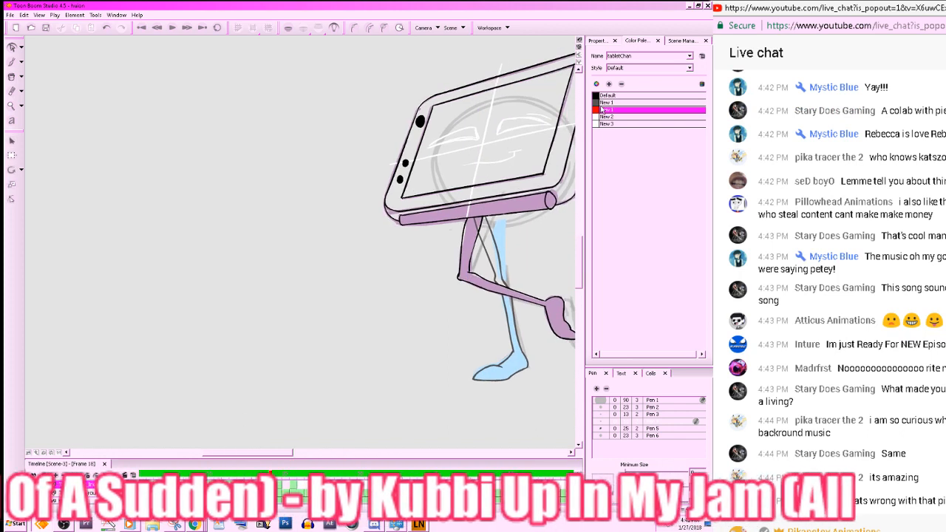
key(alt+b)
drag(222, 53, 222, 67)
mouse_move(222, 100)
mouse_down()
mouse_move(230, 409)
mouse_move(275, 354)
mouse_up()
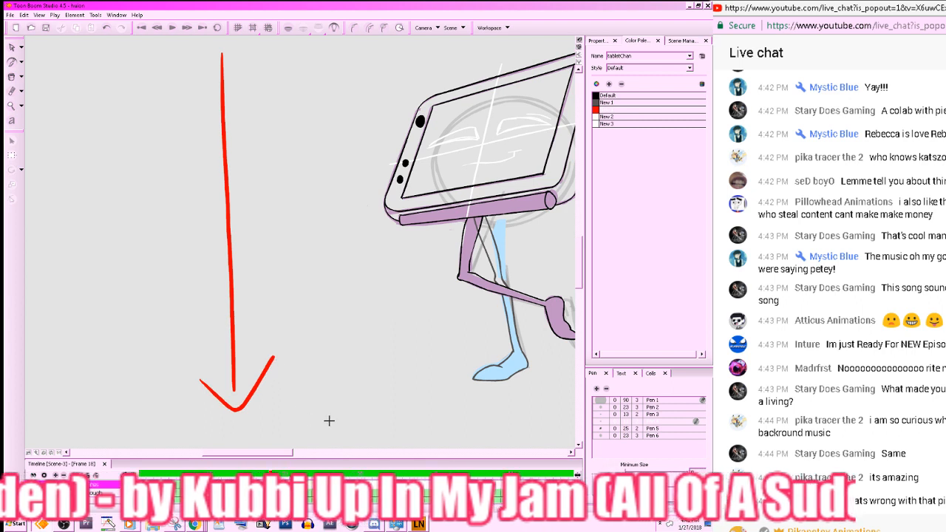
mouse_move(39, 429)
mouse_down()
mouse_move(339, 417)
mouse_move(557, 443)
mouse_up()
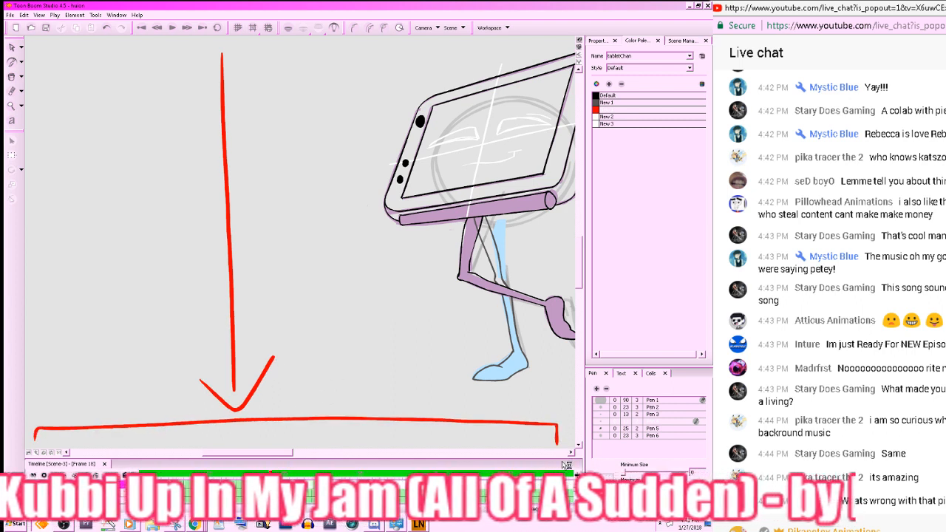
click(11, 46)
drag(154, 223, 299, 424)
key(Delete)
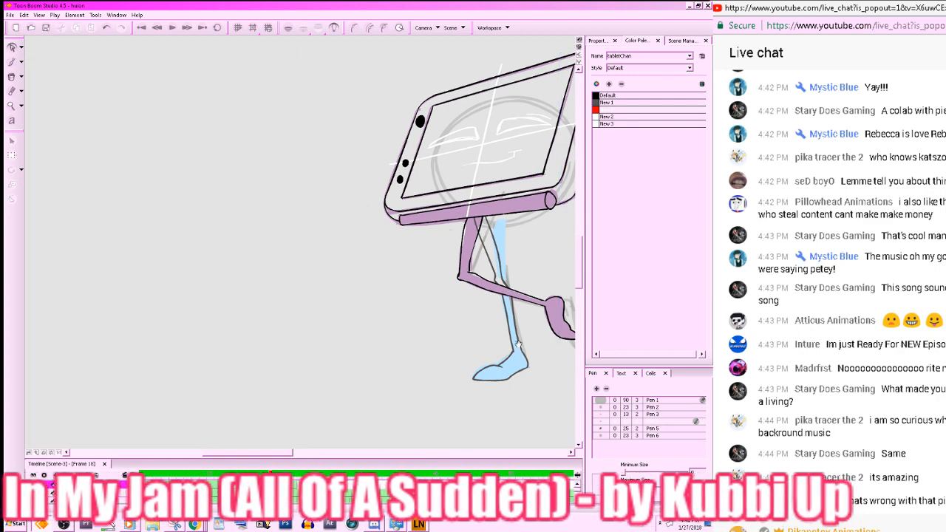
- Examine the thigh correction on frame 18 and flip through frames 16 to 21 to check the legs' motion
drag(518, 344, 216, 356)
drag(463, 331, 541, 350)
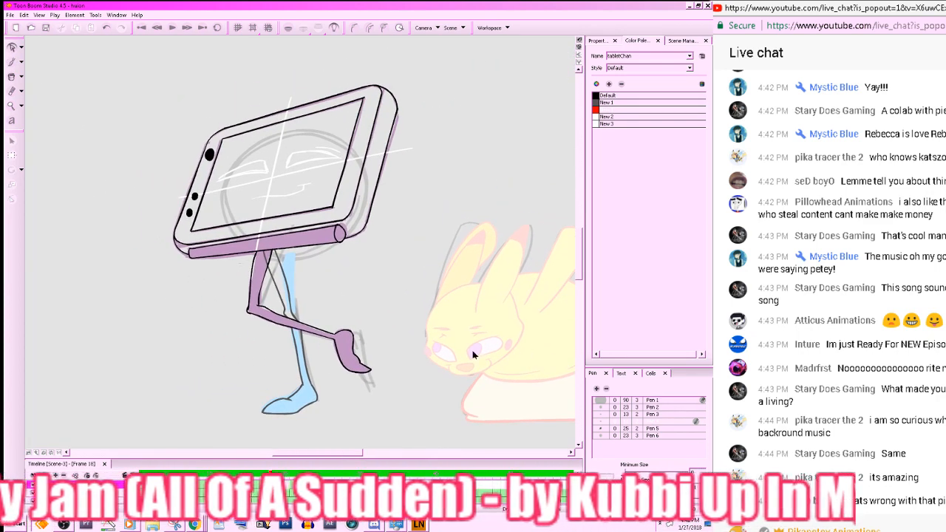
key(2)
key(2)
key(2)
key(1)
mouse_move(259, 359)
mouse_down()
mouse_move(276, 310)
mouse_move(296, 297)
mouse_up()
drag(436, 341, 474, 270)
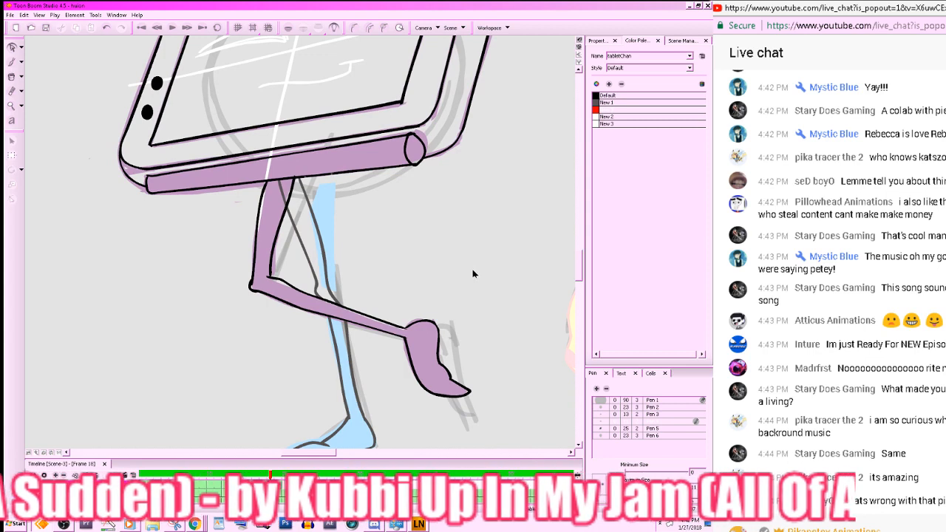
key(1)
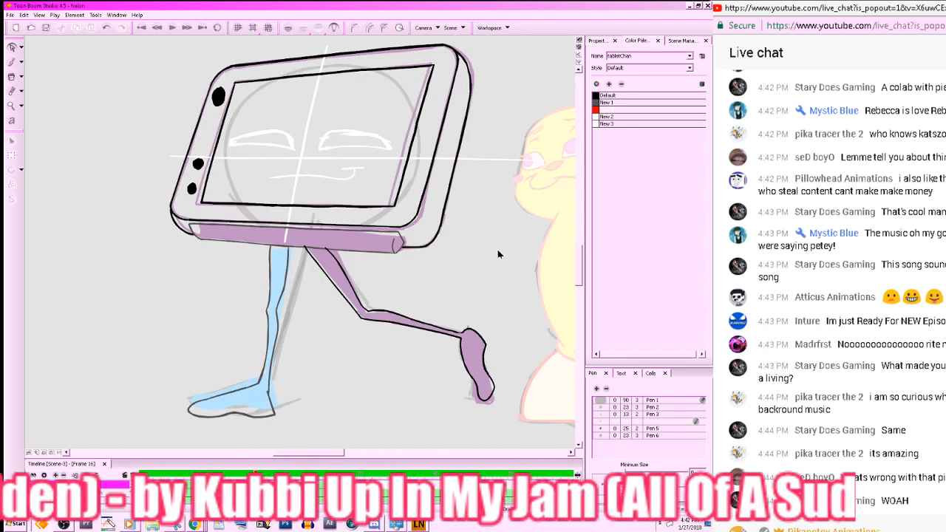
key(.)
key(.)
key(.)
key(.)
key(.)
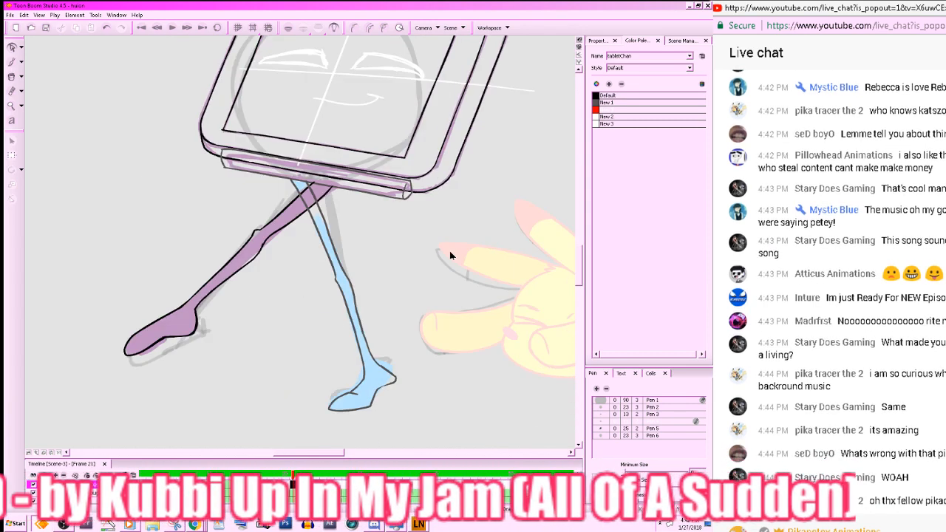
- On frame 18, remove the piece of the blue leg's thigh line that overlaps the purple thigh
click(343, 260)
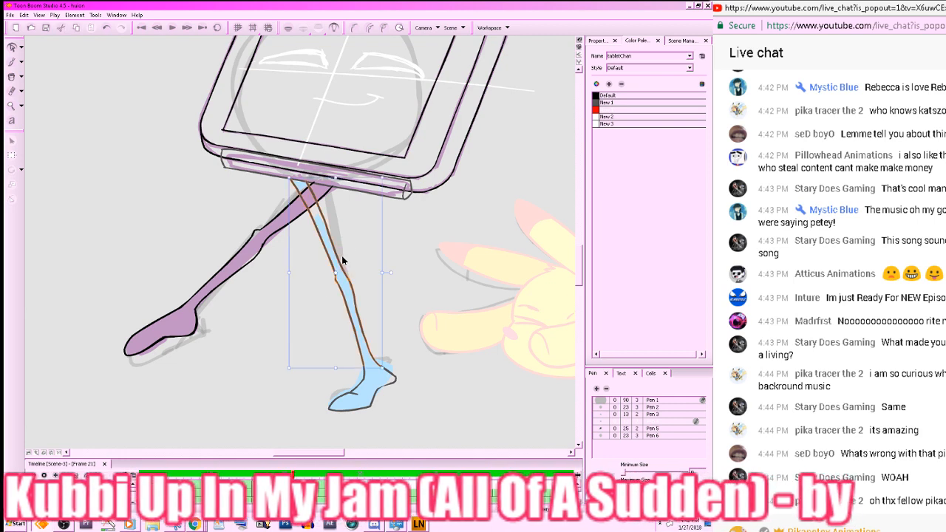
click(448, 302)
key(.)
key(.)
key(.)
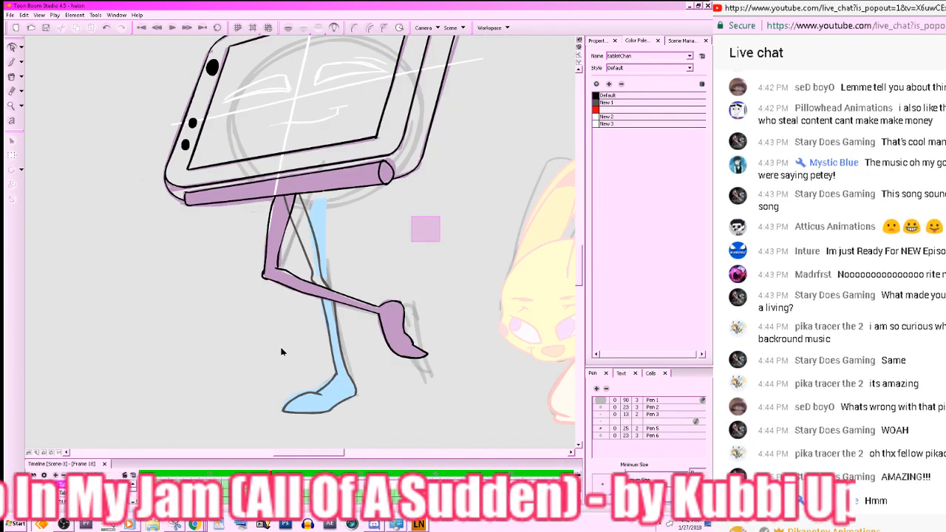
drag(281, 348, 210, 421)
mouse_move(513, 148)
mouse_down()
mouse_move(235, 352)
mouse_move(164, 427)
mouse_up()
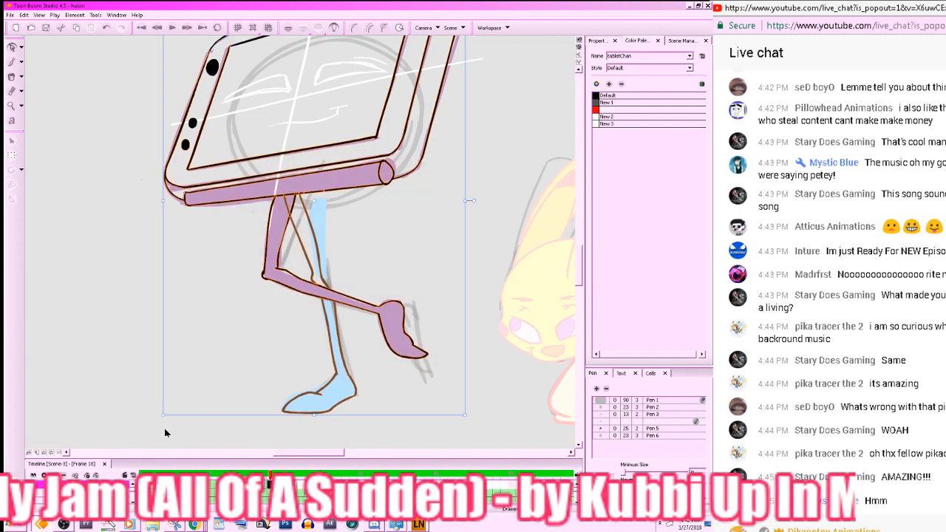
click(317, 228)
drag(287, 209, 279, 213)
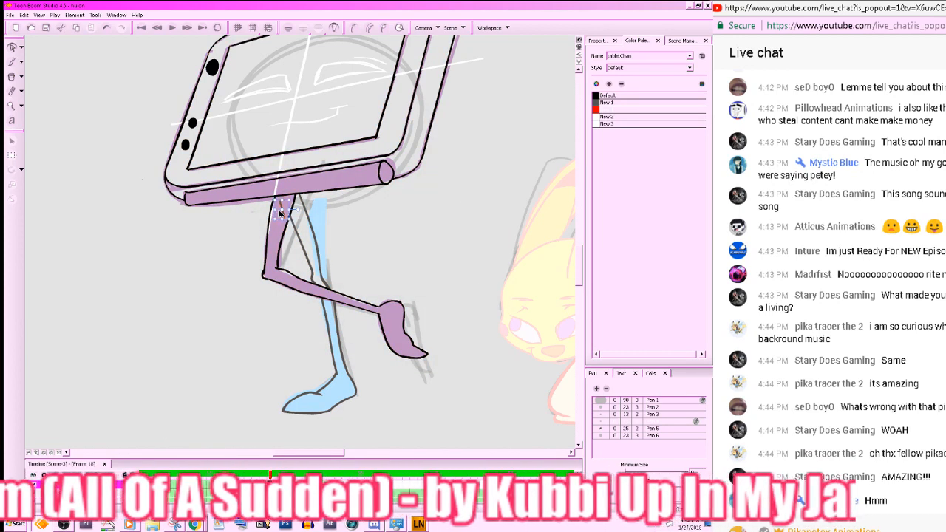
- On frame 21, delete the pieces of the blue leg's thigh lines that cross over the purple thigh
key(.)
key(.)
key(.)
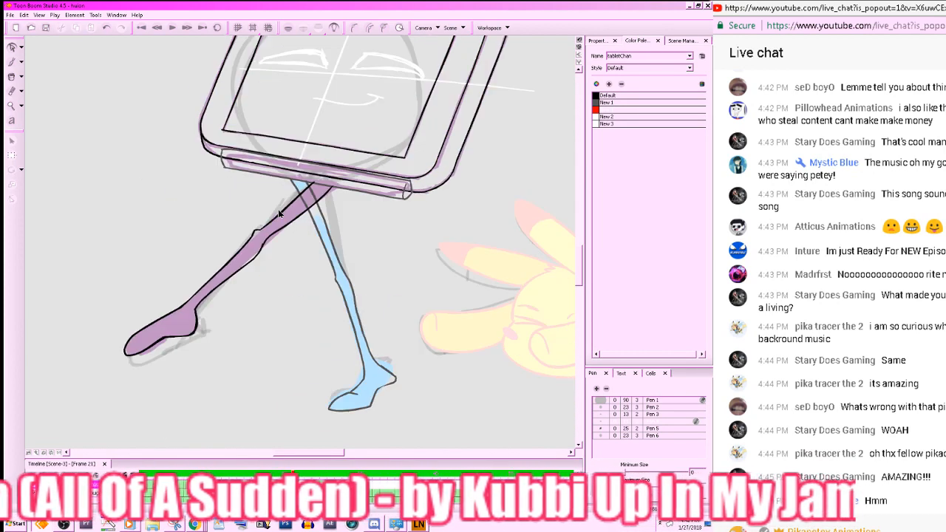
click(320, 201)
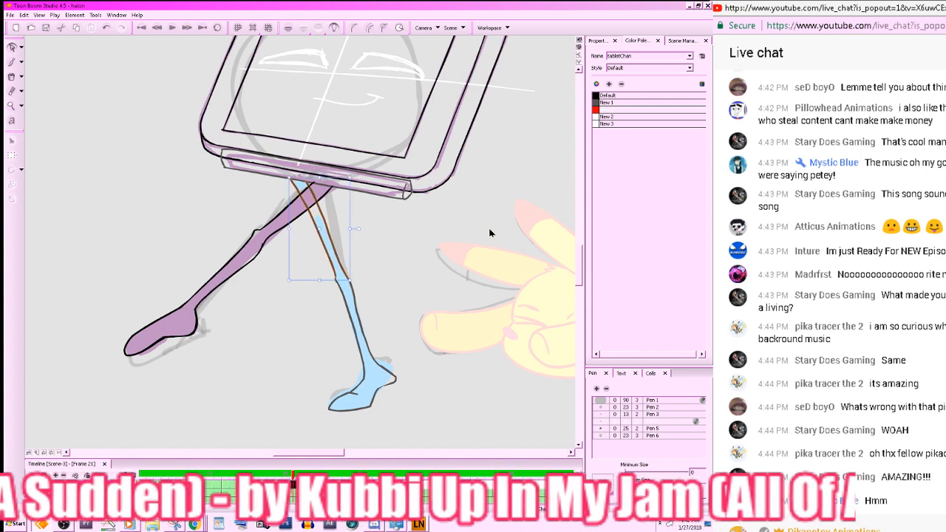
drag(505, 211, 499, 270)
drag(561, 119, 89, 457)
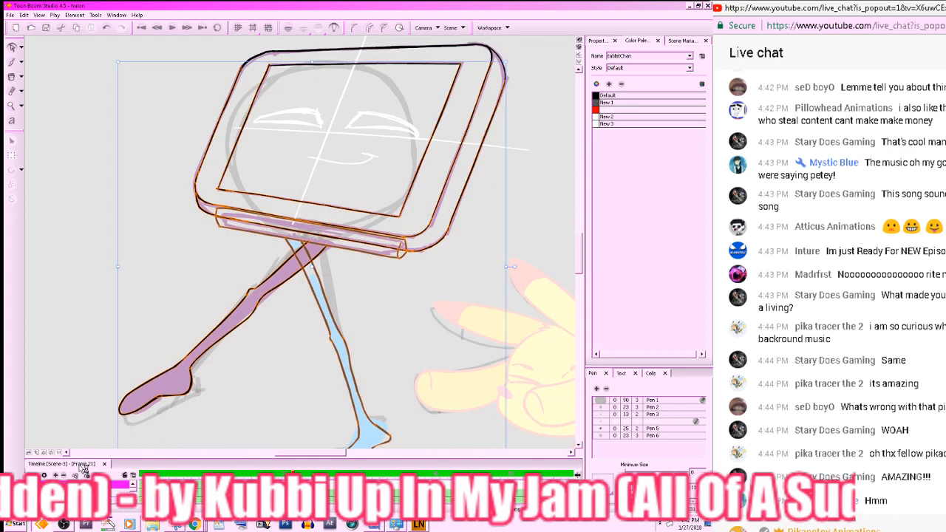
click(498, 351)
drag(498, 350, 488, 382)
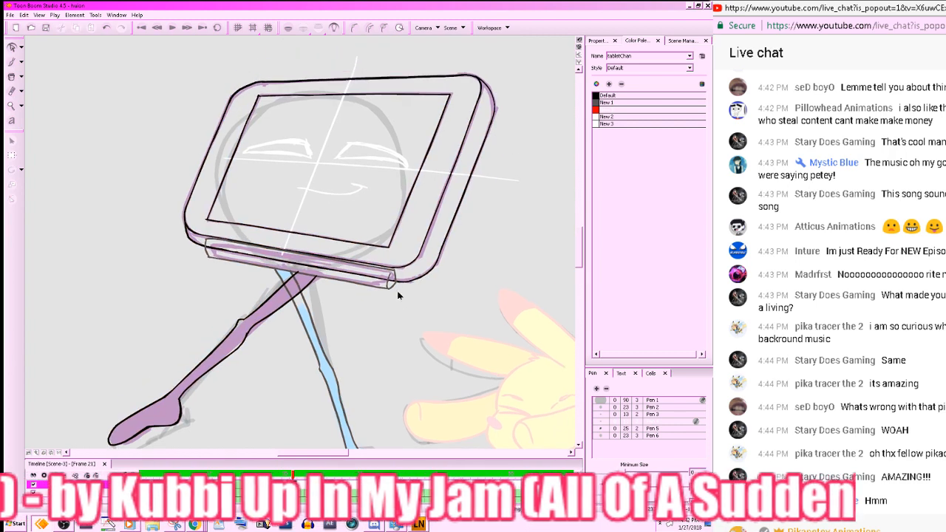
click(350, 275)
key(Delete)
key(z)
click(297, 297)
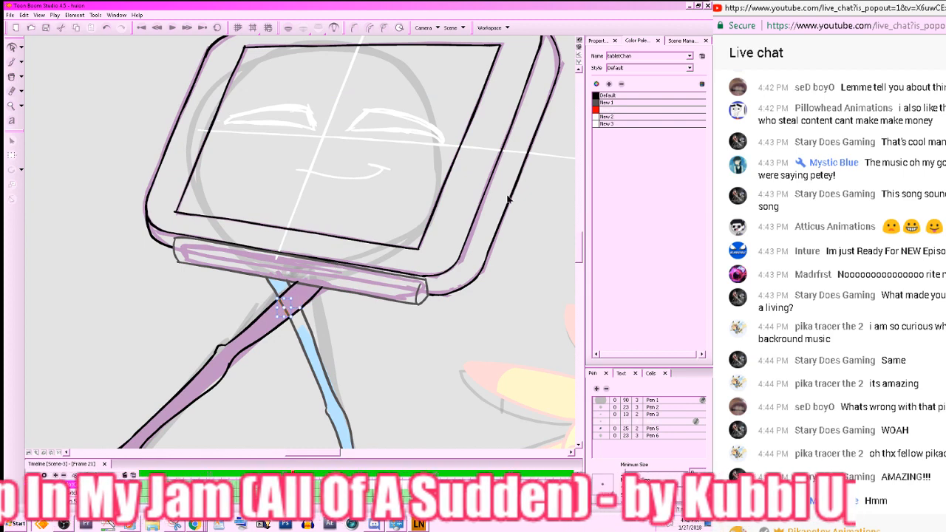
key(x)
- Flip through frames 24 to 16 to check the tablet character's line art and leg motion
key(g)
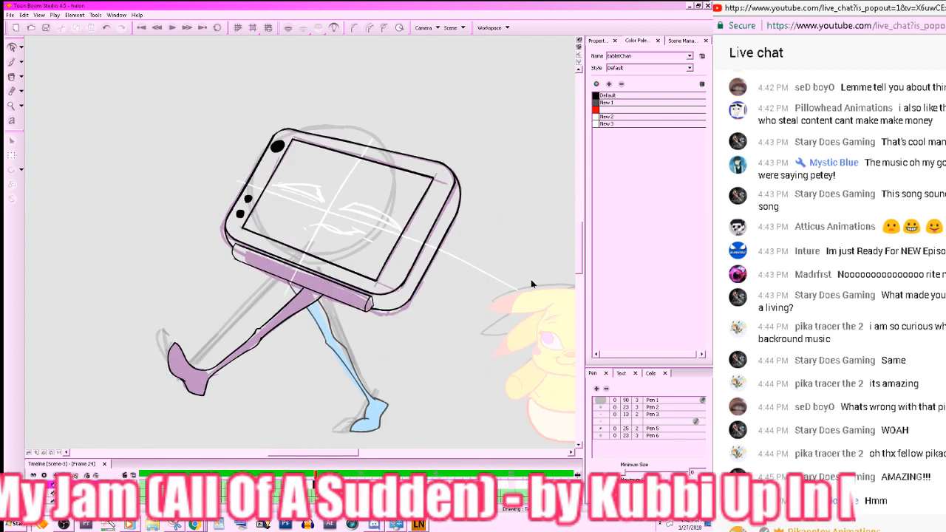
key(f)
key(f)
key(f)
key(g)
key(g)
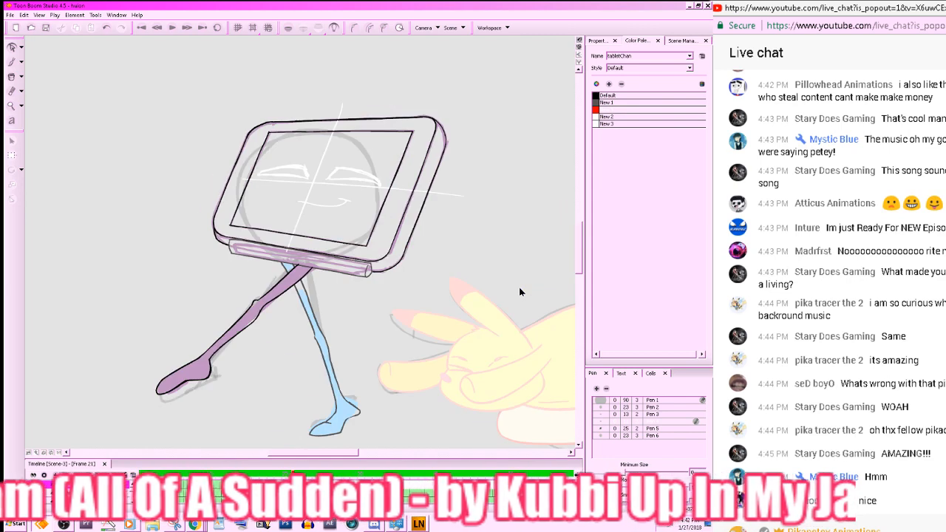
key(f)
key(f)
key(z)
key(z)
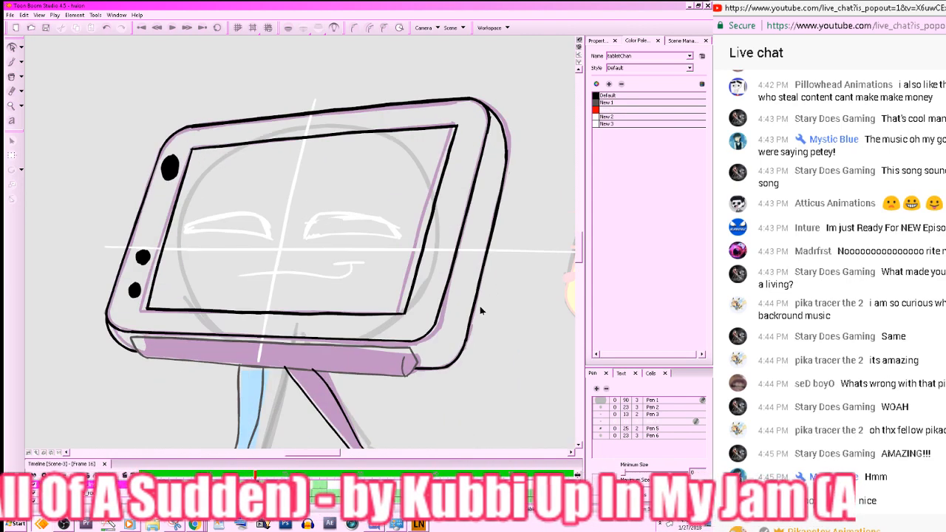
- Change the Auto Gap setting and recolour the grey outline of the bar under the tablet on frame 16 with the black Default swatch
click(595, 96)
click(11, 62)
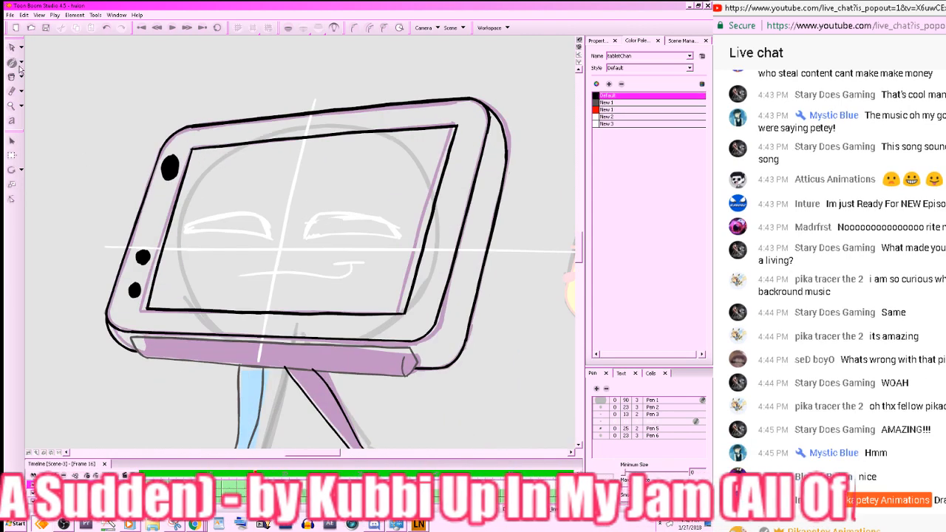
click(12, 77)
click(248, 364)
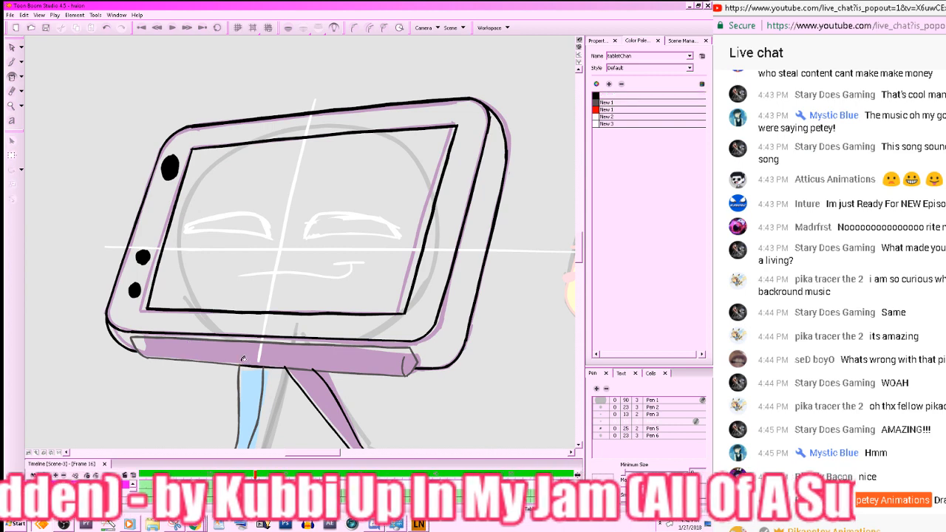
click(135, 343)
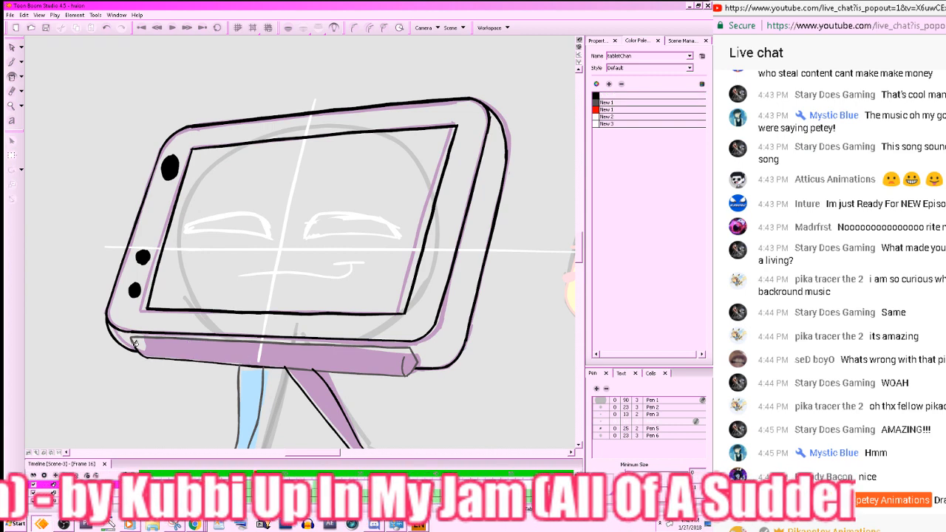
click(95, 15)
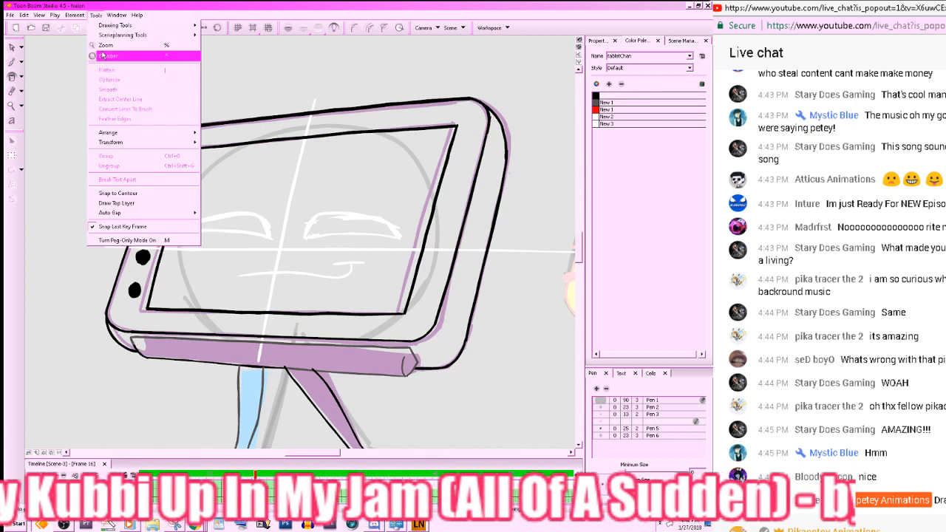
mouse_move(173, 214)
click(221, 224)
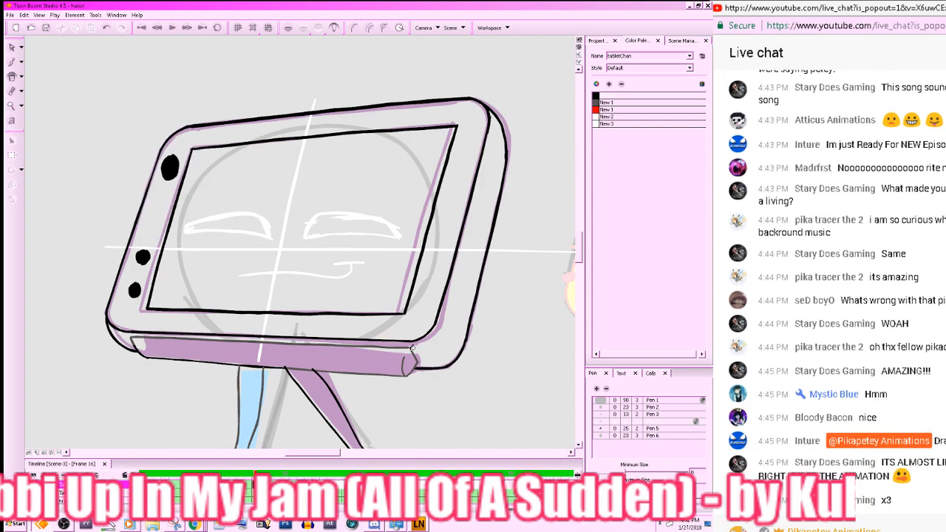
click(412, 349)
click(378, 345)
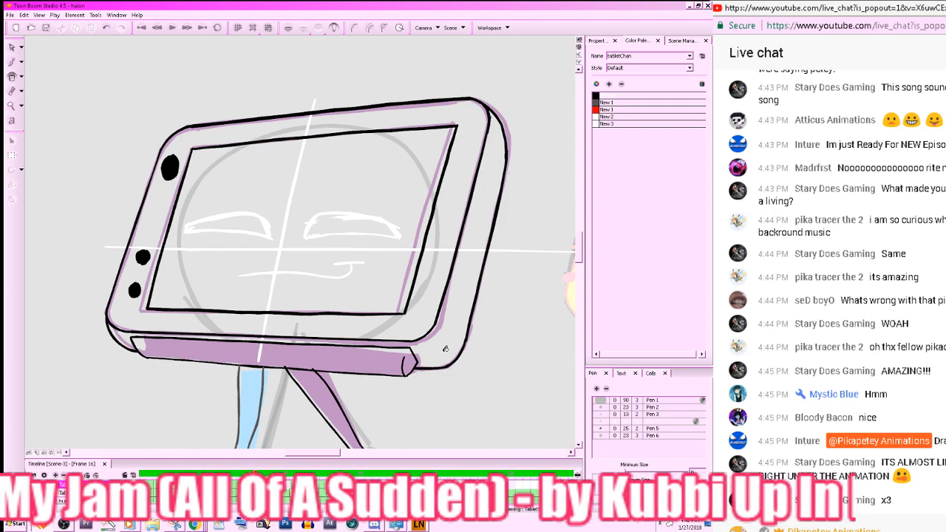
- On frame 12, erase the end of the blue thigh's line that overshoots into the bar under the tablet
key(.)
key(.)
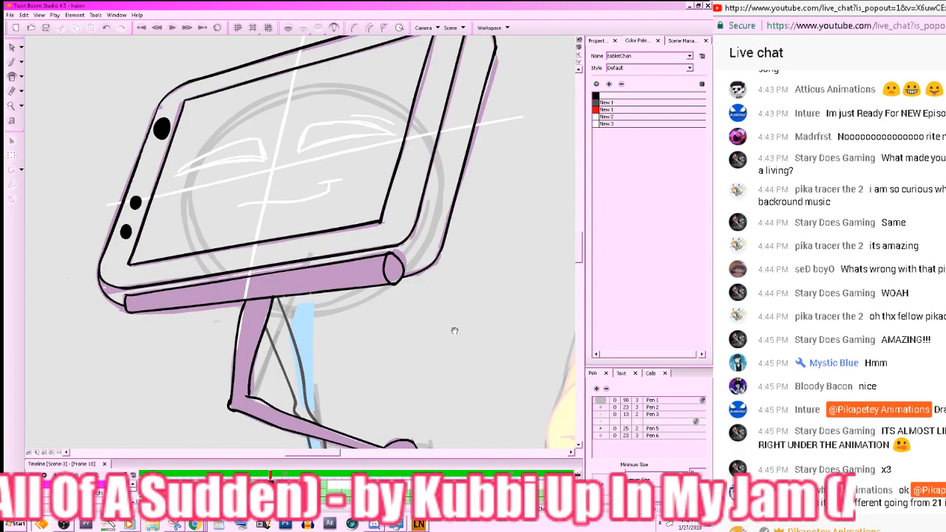
drag(454, 330, 533, 336)
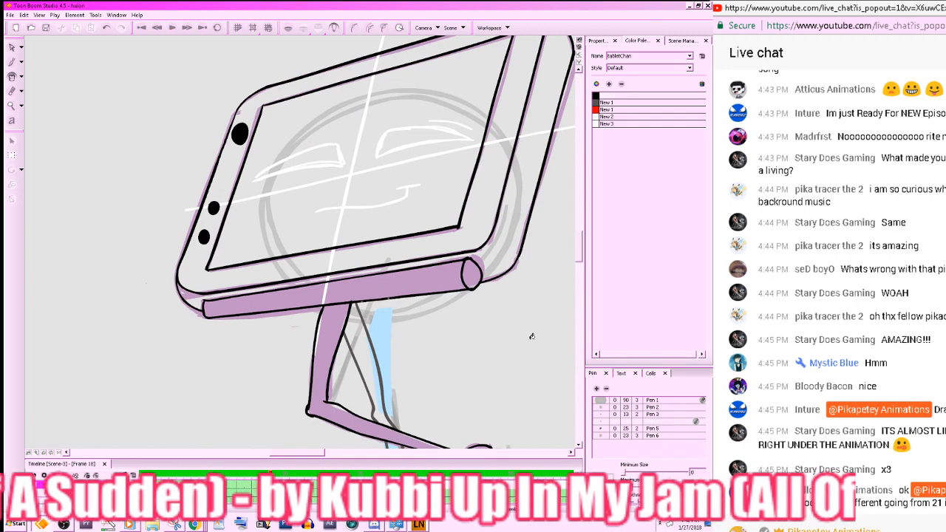
key(.)
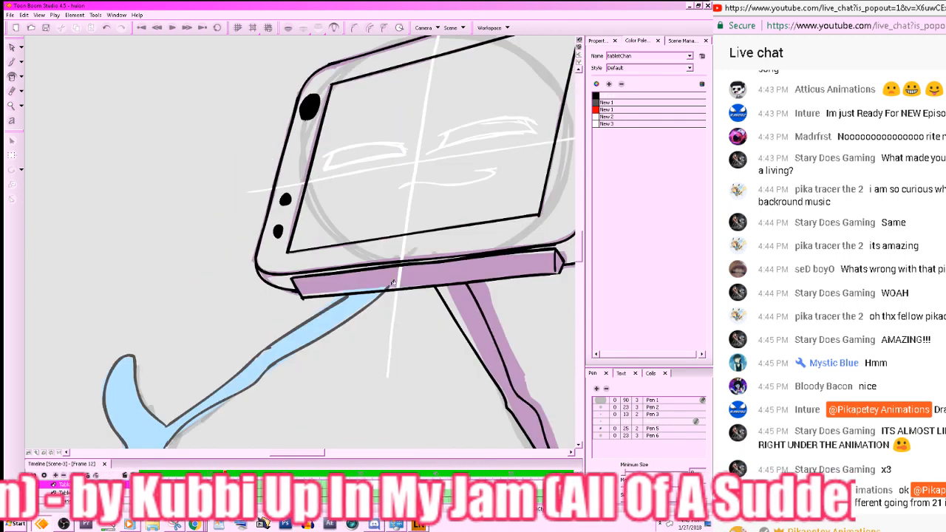
key(alt+e)
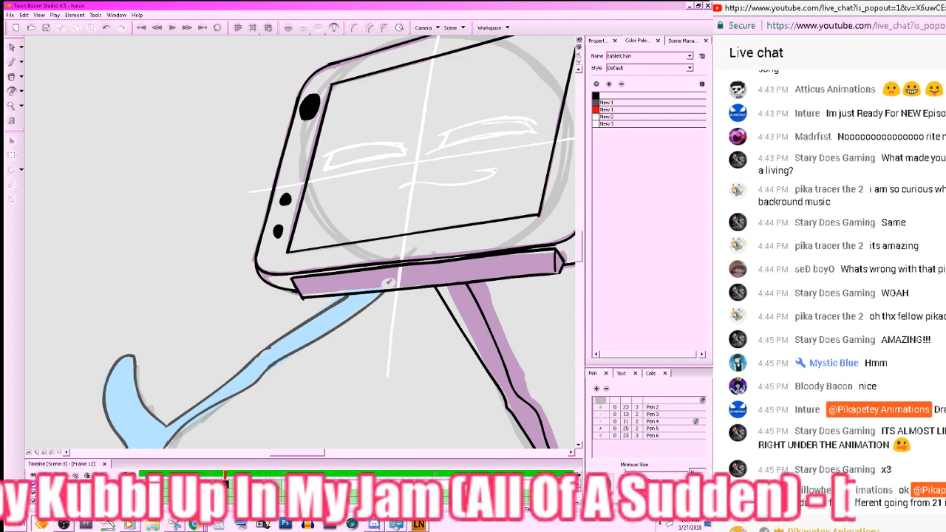
key(x)
- Step through the walk cycle from frame 12 to frame 21 to examine the inked drawings
key(.)
key(.)
key(.)
key(.)
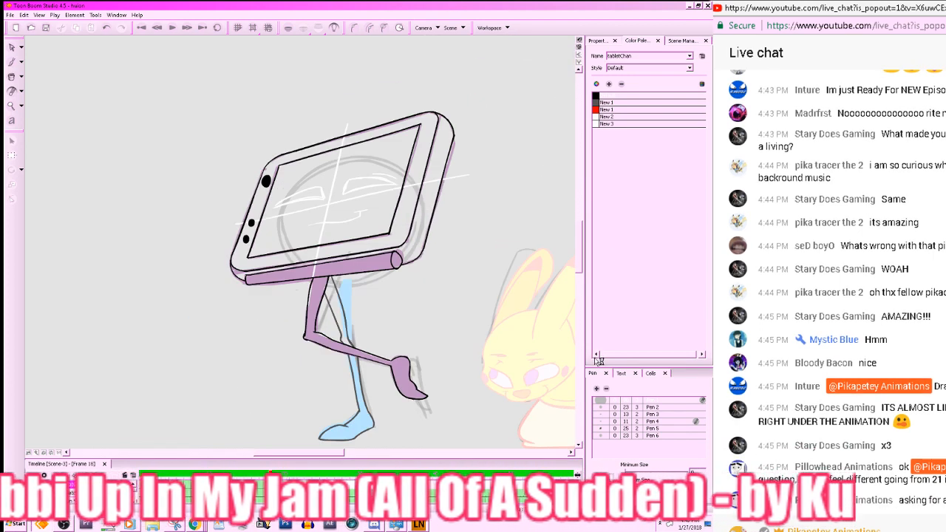
key(.)
key(.)
key(.)
key(.)
key(.)
- On frame 21, recolour the grey outline of the bar under the tablet black
key(z)
key(z)
key(z)
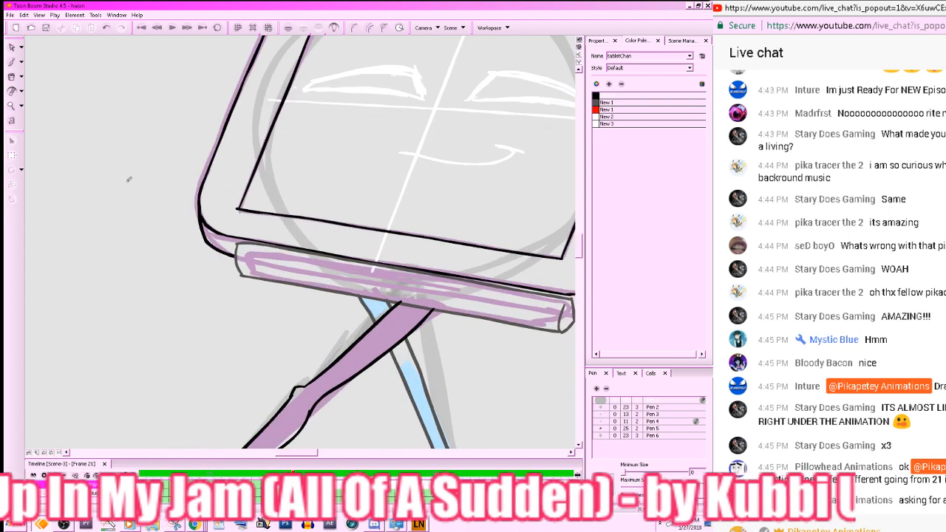
click(12, 76)
click(238, 252)
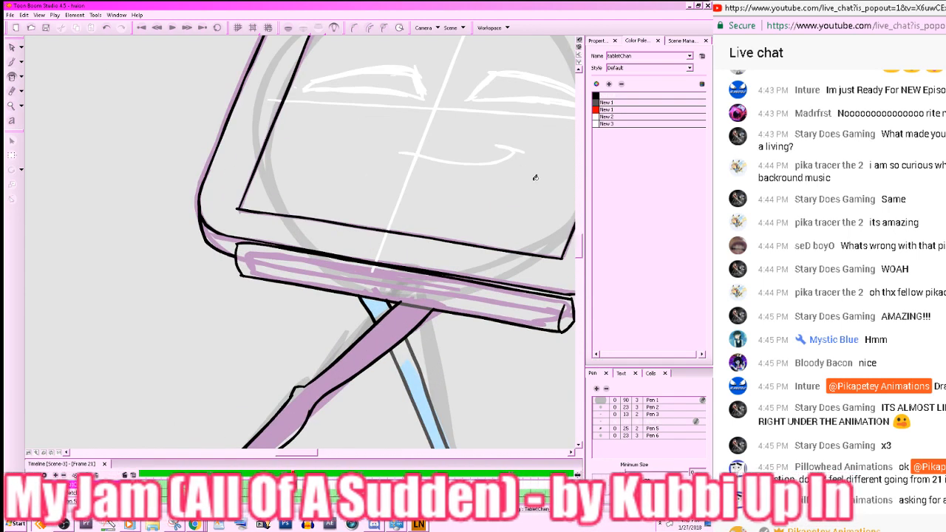
click(418, 304)
key(x)
key(x)
key(x)
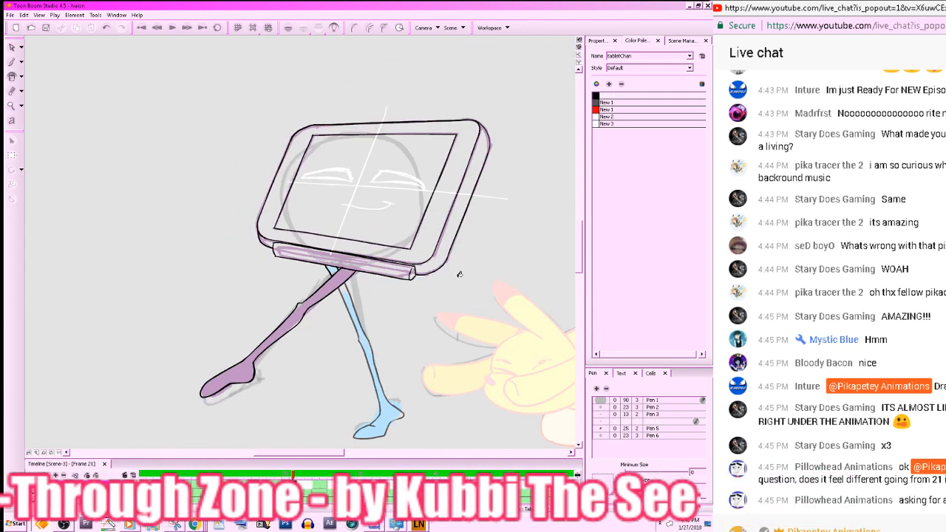
- Turn on onion skinning and compare frames 20 to 22, ending on frame 21
key(g)
key(f)
key(f)
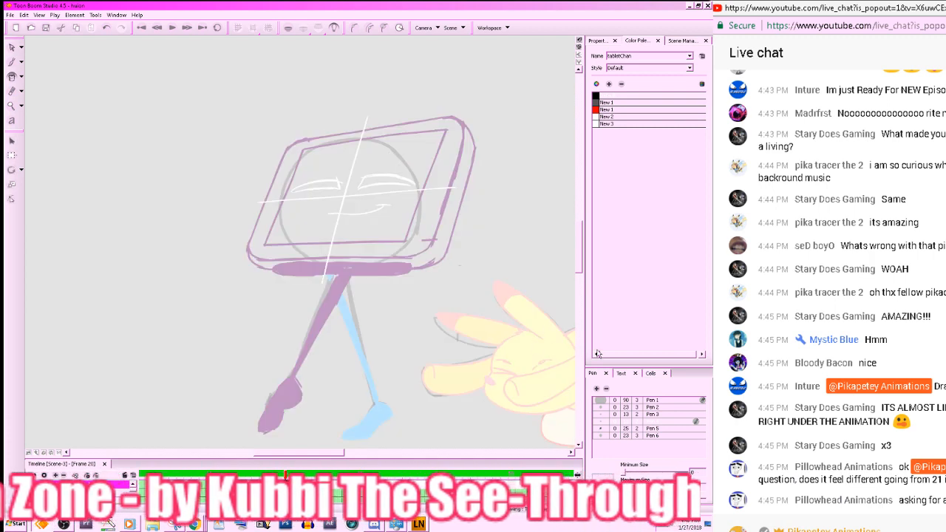
key(ctrl+Return)
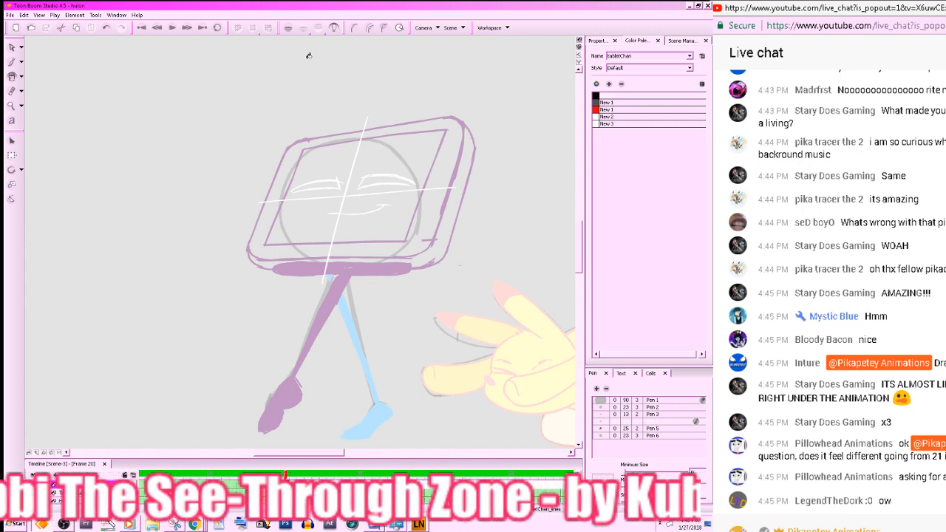
click(288, 30)
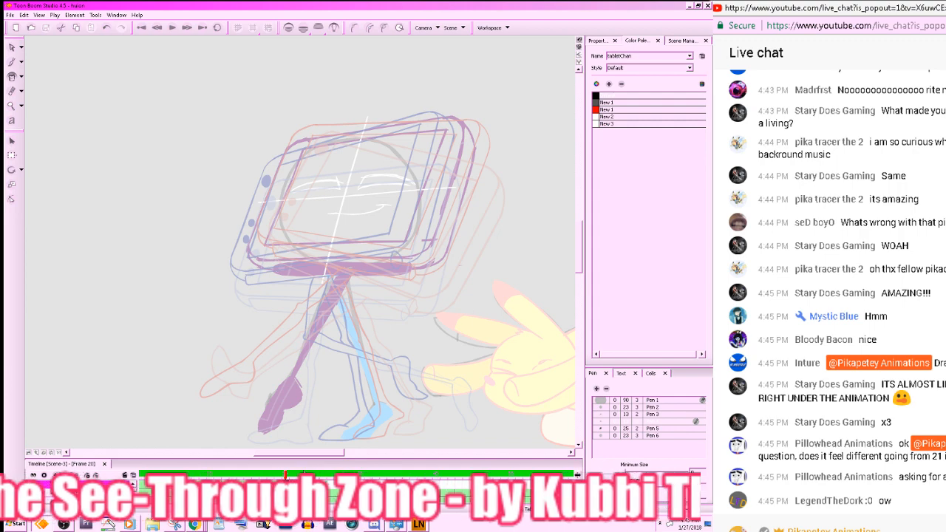
key(period)
mouse_move(293, 475)
mouse_down()
mouse_move(263, 475)
mouse_move(303, 477)
mouse_up()
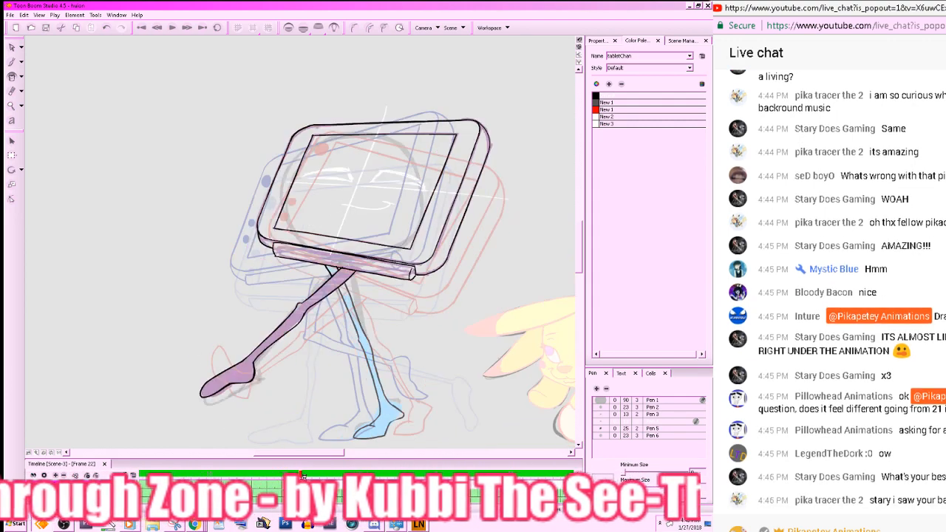
drag(450, 315, 470, 419)
drag(301, 476, 294, 476)
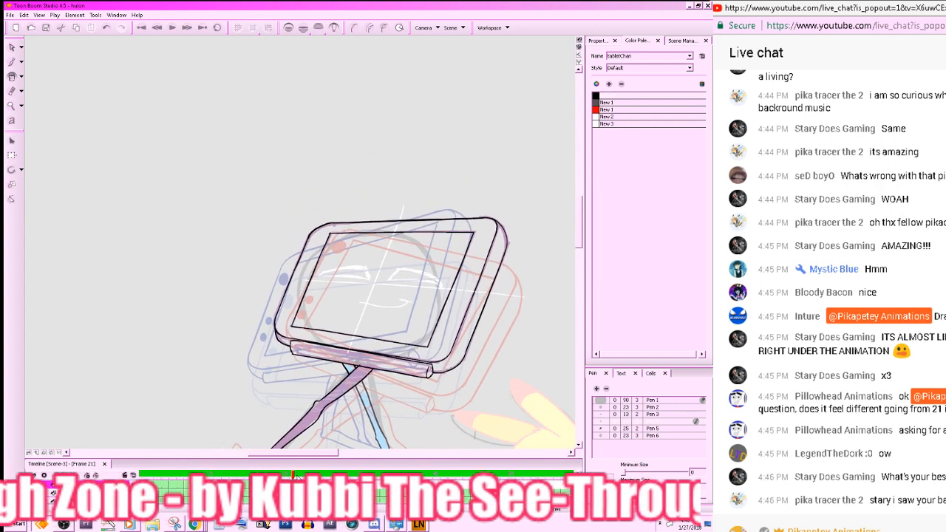
- On frame 21, draw a solid black oval in the tablet's upper-left bezel corner, following the onion-skinned neighbouring frames
scroll(453, 333, up, 5)
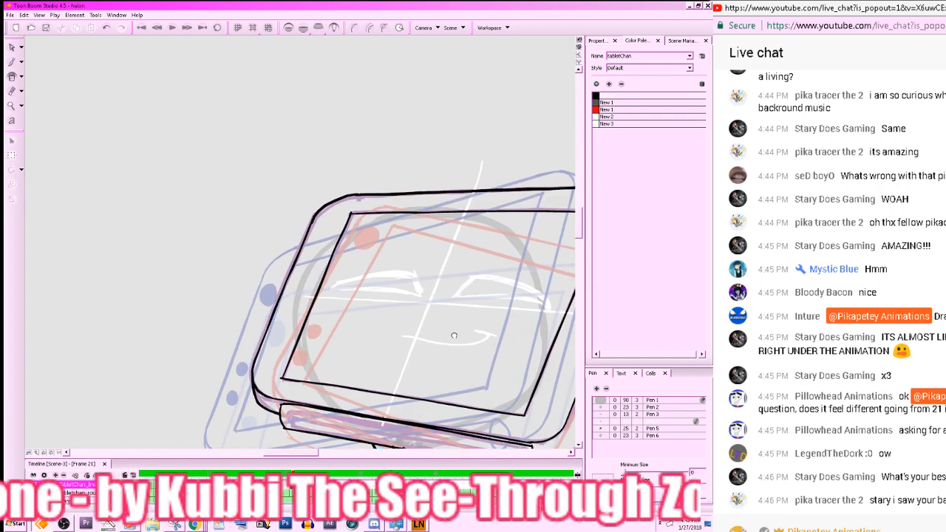
drag(459, 324, 459, 320)
key(alt+b)
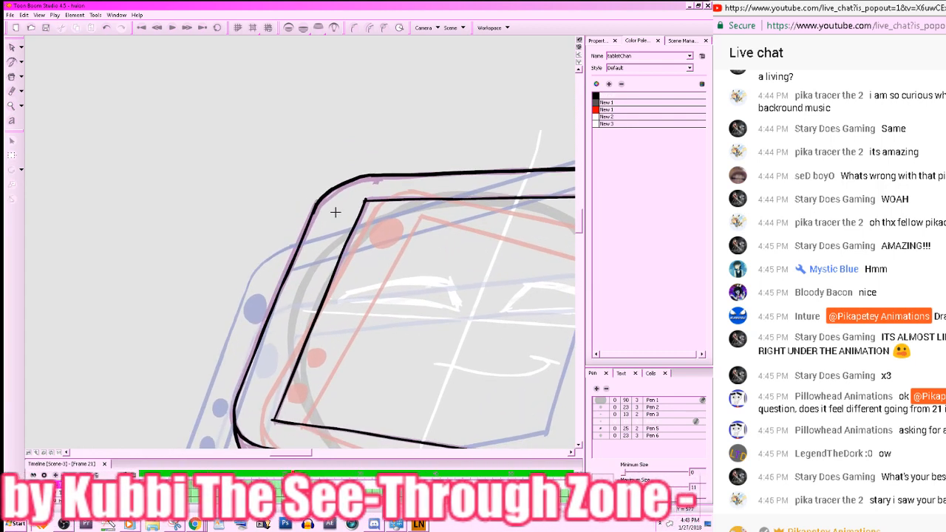
mouse_move(332, 212)
mouse_down()
mouse_move(321, 244)
mouse_move(318, 230)
mouse_move(340, 212)
mouse_move(334, 237)
mouse_move(322, 238)
mouse_move(341, 206)
mouse_move(327, 244)
mouse_move(316, 235)
mouse_move(323, 214)
mouse_move(334, 207)
mouse_move(334, 230)
mouse_move(324, 222)
mouse_move(339, 222)
mouse_move(331, 238)
mouse_move(319, 232)
mouse_move(330, 206)
mouse_up()
key(ctrl+z)
key(ctrl+z)
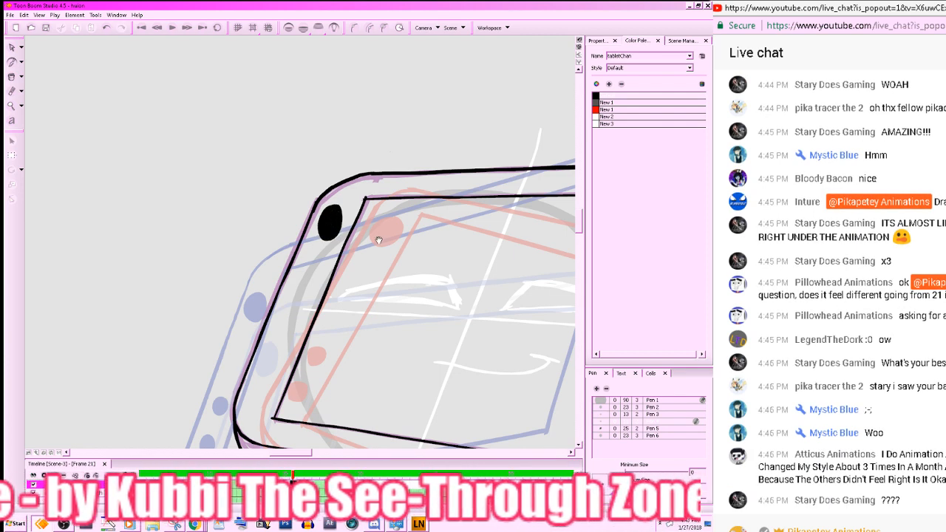
drag(375, 239, 414, 198)
key(.)
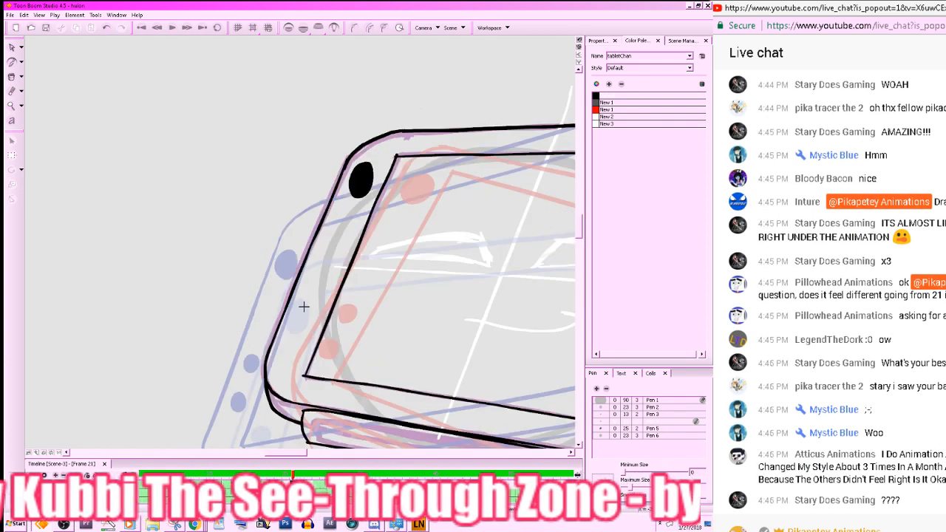
- On frame 21, draw two small solid black ovals on the tablet's left bezel below the large one
drag(308, 306, 309, 294)
mouse_move(290, 348)
mouse_down()
mouse_move(294, 338)
mouse_move(299, 348)
mouse_move(295, 339)
mouse_up()
key(x)
key(x)
key(x)
key(x)
- Step through the neighbouring walk-cycle frames, stop on frame 20 and save the scene
key(.)
key(.)
key(.)
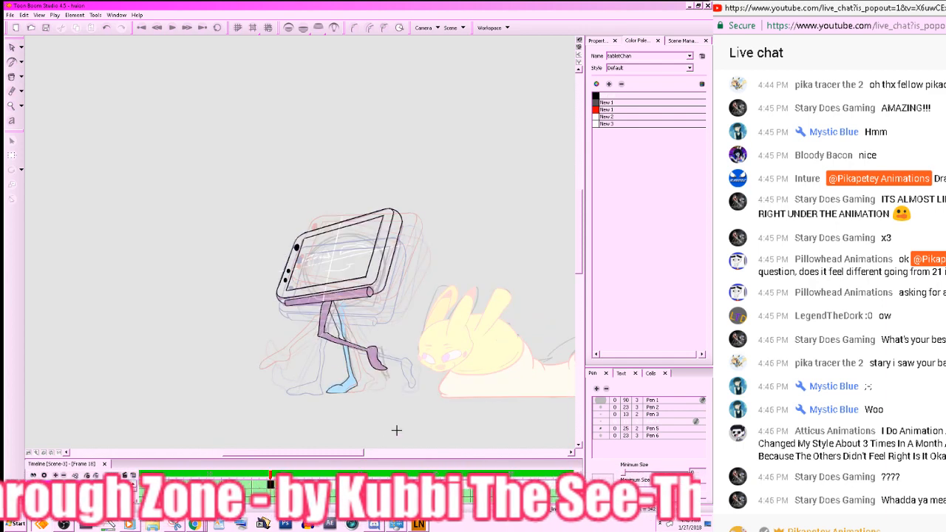
key(.)
key(z)
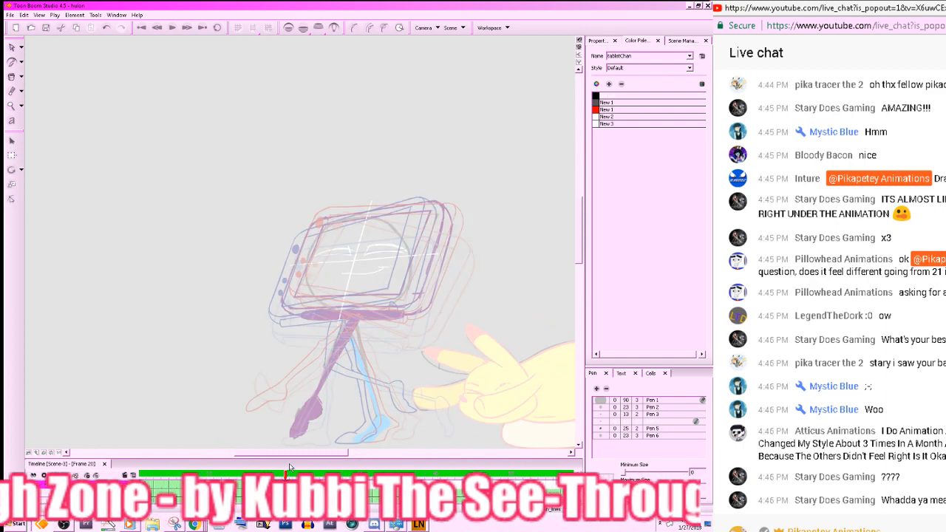
drag(518, 338, 421, 371)
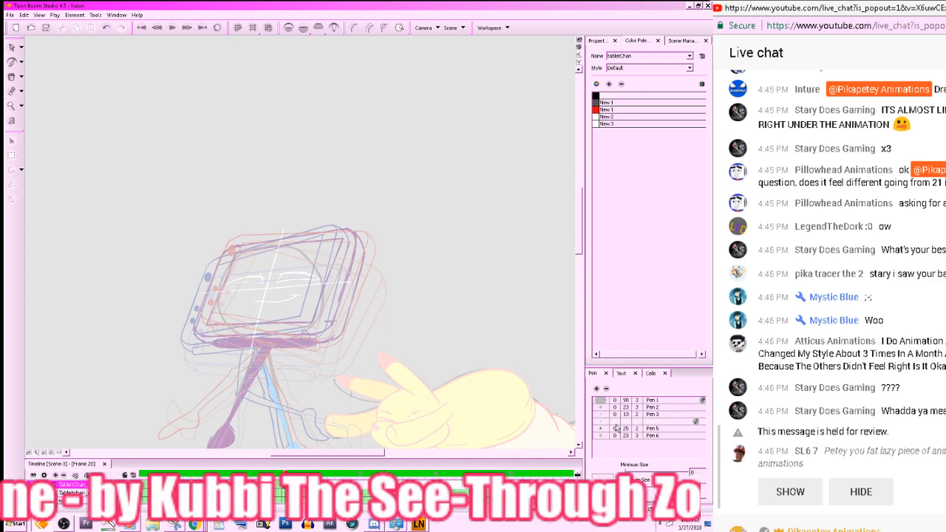
key(ctrl+s)
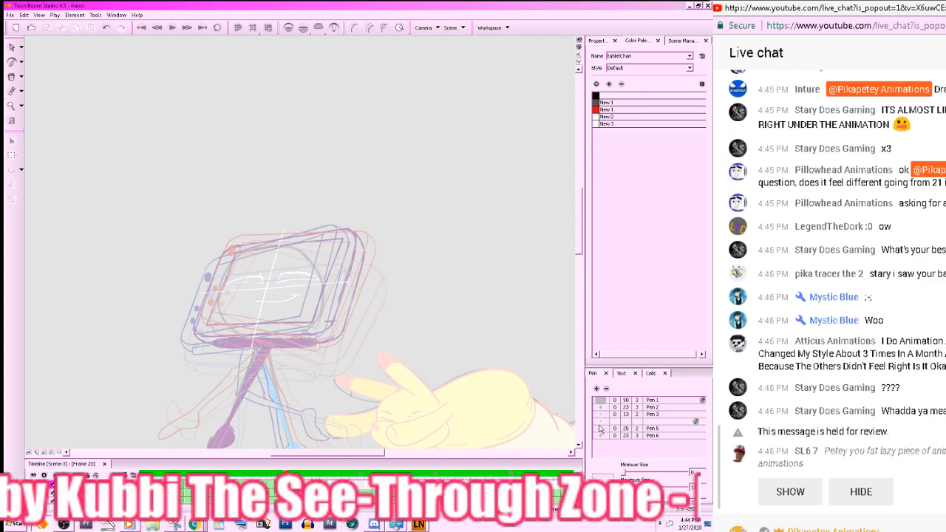
- On frame 20, ink the tablet's upper outer edge with one straight black line over the purple sketch
drag(386, 366, 467, 294)
drag(448, 339, 509, 320)
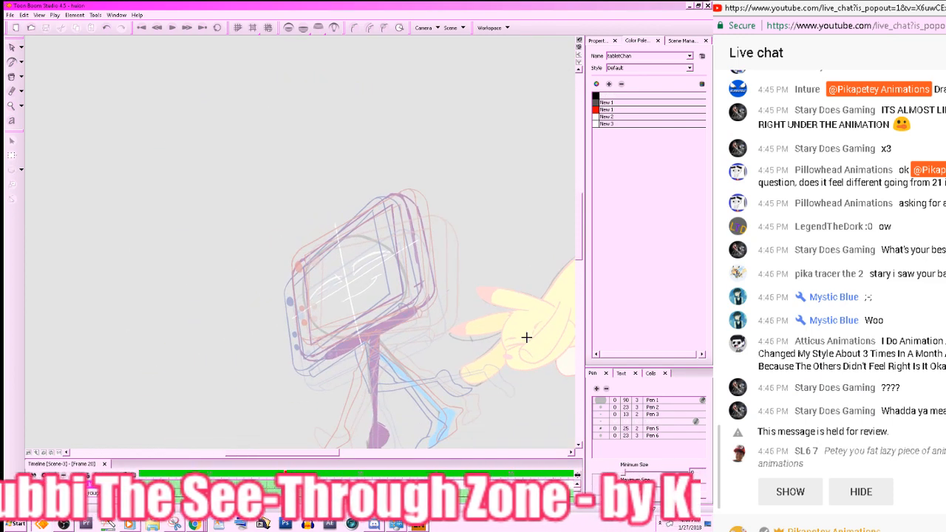
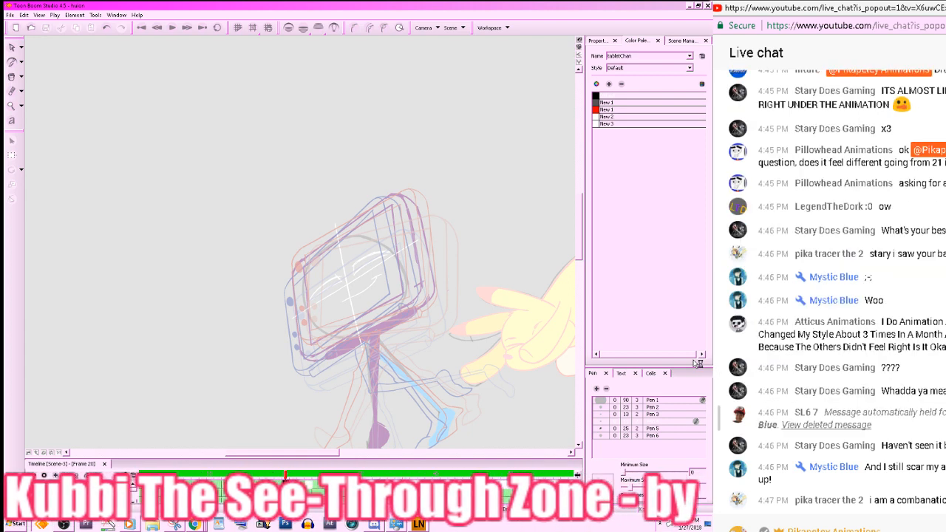
click(290, 29)
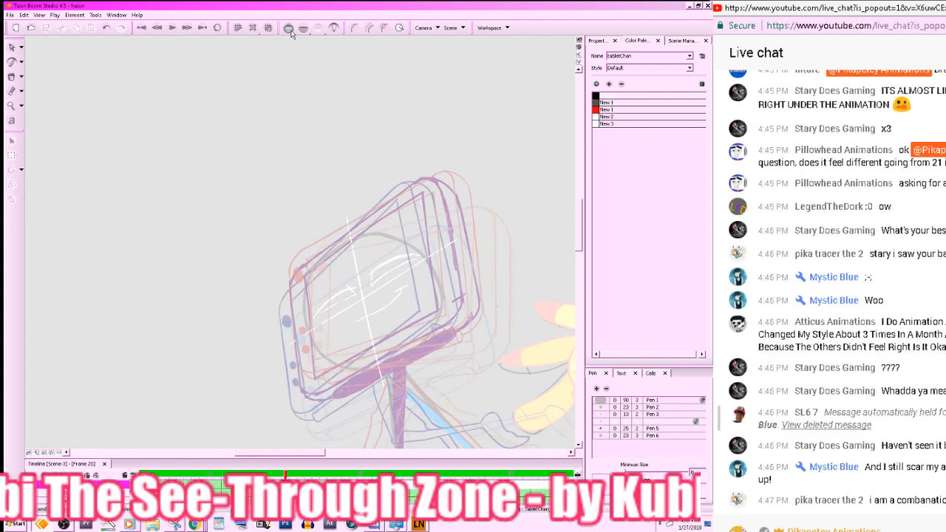
key(z)
key(z)
drag(534, 320, 433, 214)
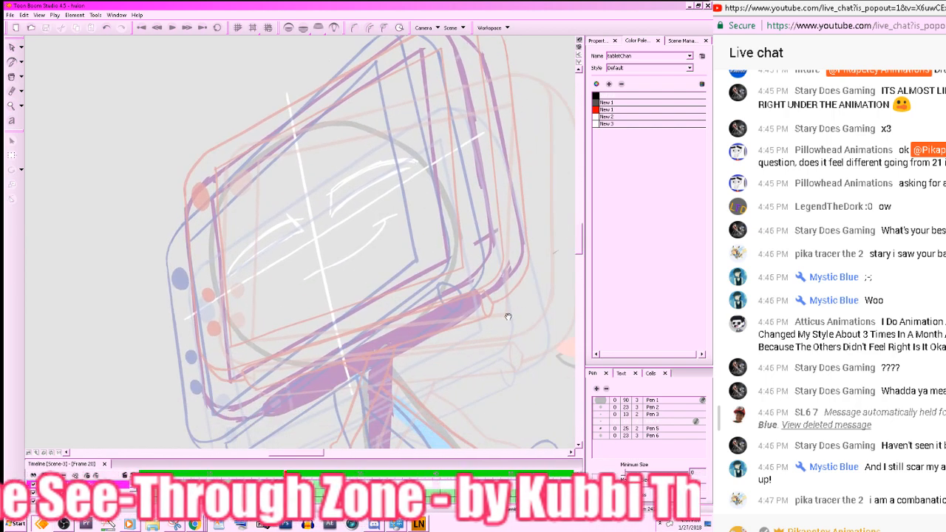
drag(508, 316, 530, 404)
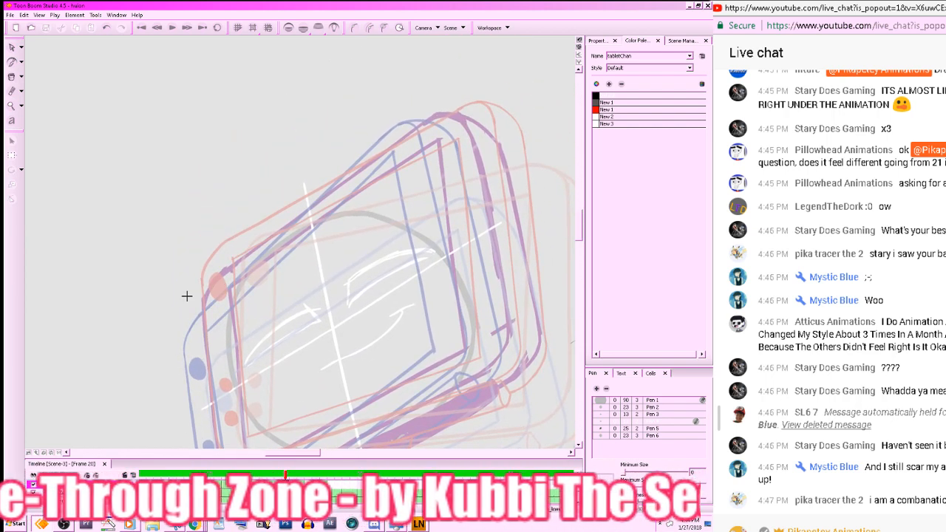
drag(204, 287, 173, 310)
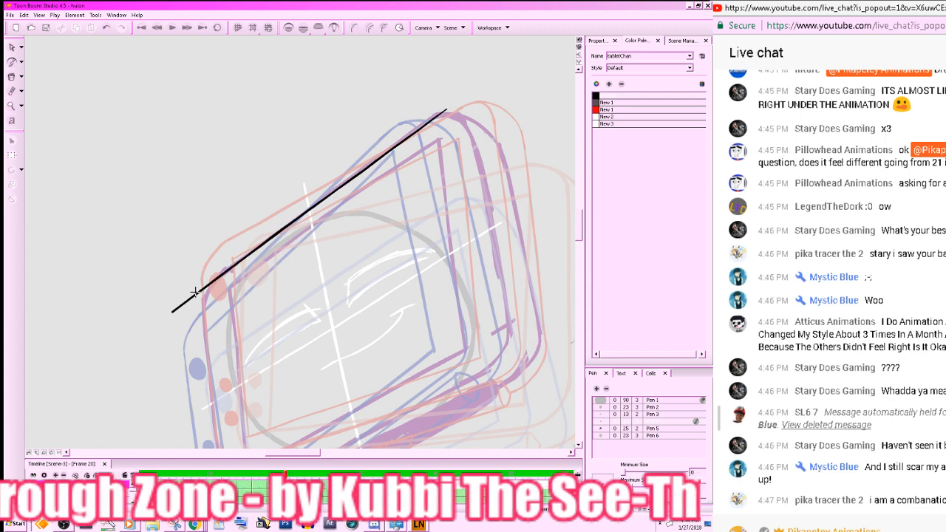
- Turn off onion skinning and compare frame 20 with its neighbouring frame, ending on frame 20
mouse_move(478, 370)
mouse_down()
mouse_move(533, 274)
mouse_move(489, 219)
mouse_up()
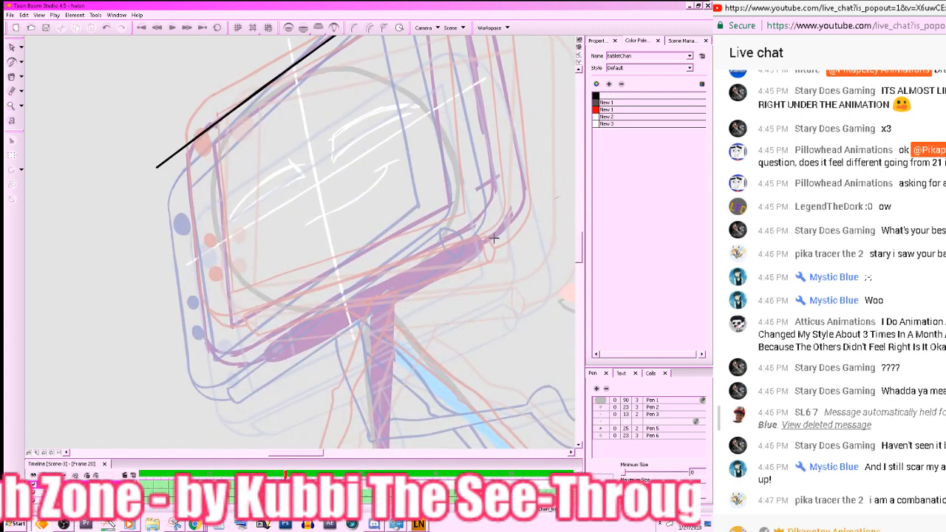
key(alt+o)
key(period)
key(comma)
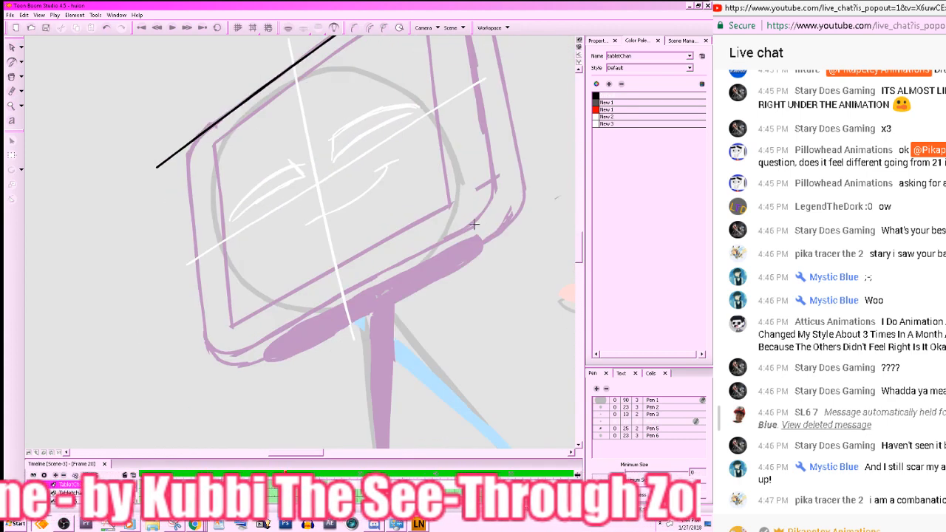
drag(487, 213, 182, 376)
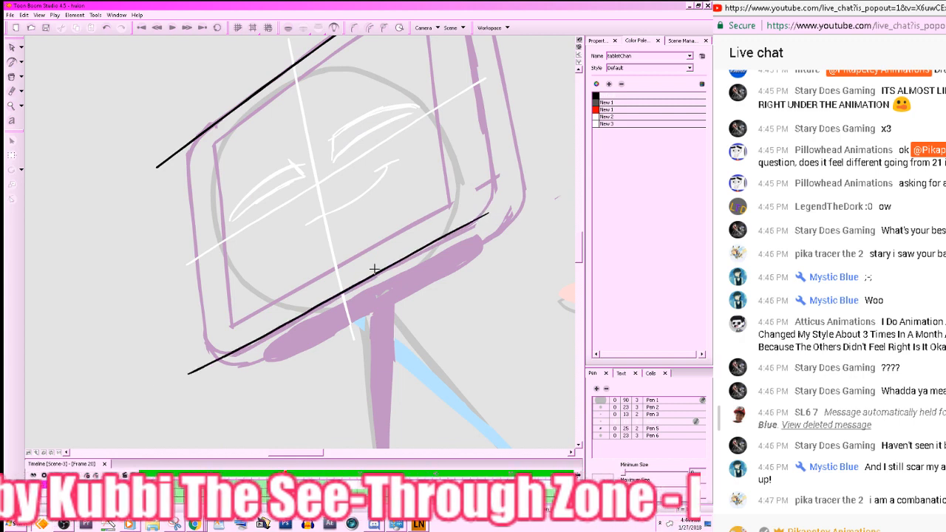
key(ctrl+z)
drag(487, 213, 203, 365)
key(ctrl+z)
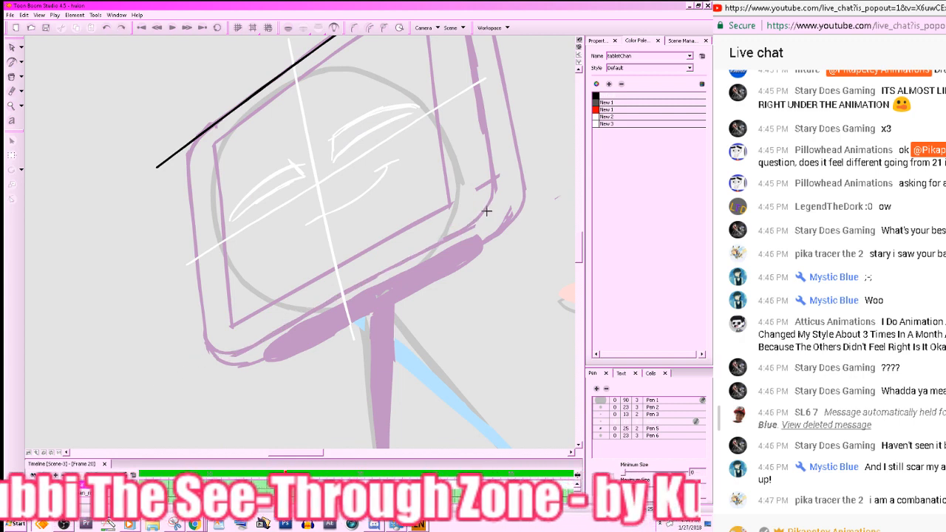
- Ink the lower edge of the tablet's front face on frame 20 with one straight black line
drag(488, 212, 203, 368)
key(2)
key(2)
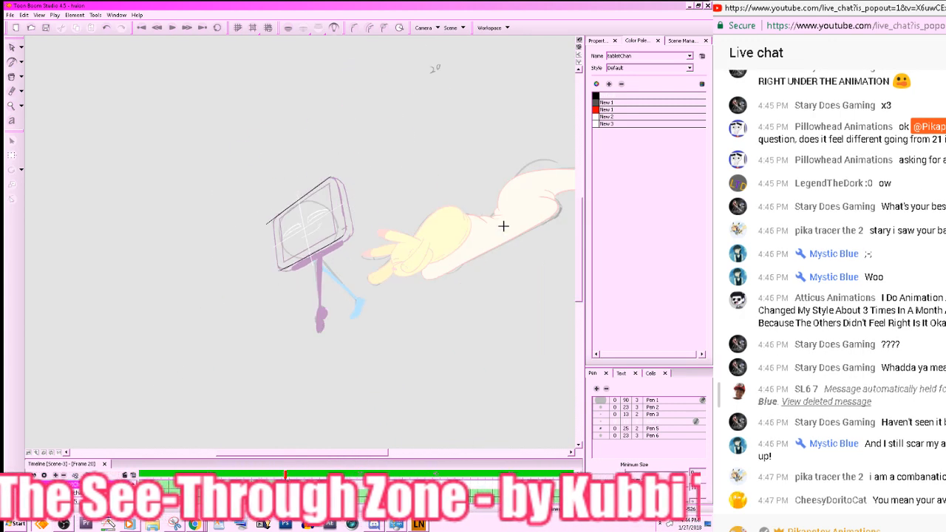
- Ink the lower outer edge of the tablet body on frame 20 with a straight black line over the rough sketch
key(1)
key(1)
key(1)
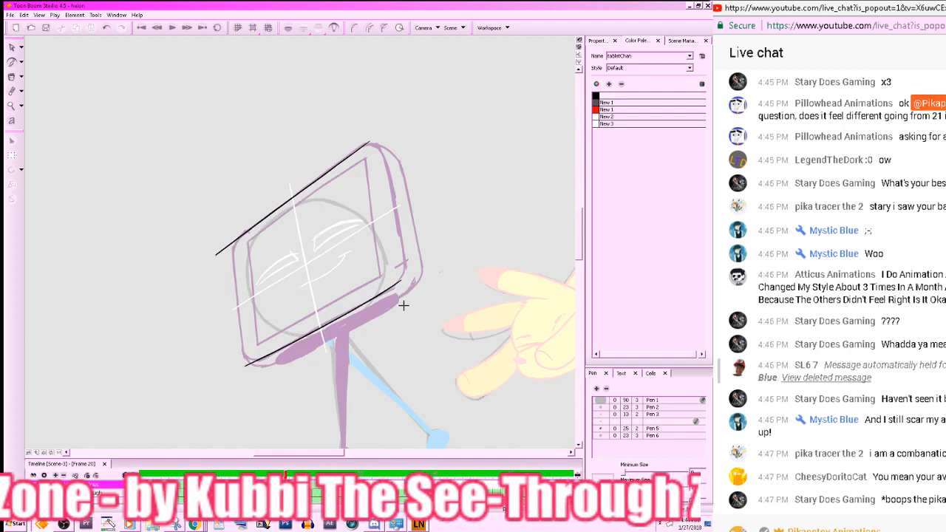
drag(415, 288, 256, 374)
key(ctrl+z)
drag(412, 288, 257, 372)
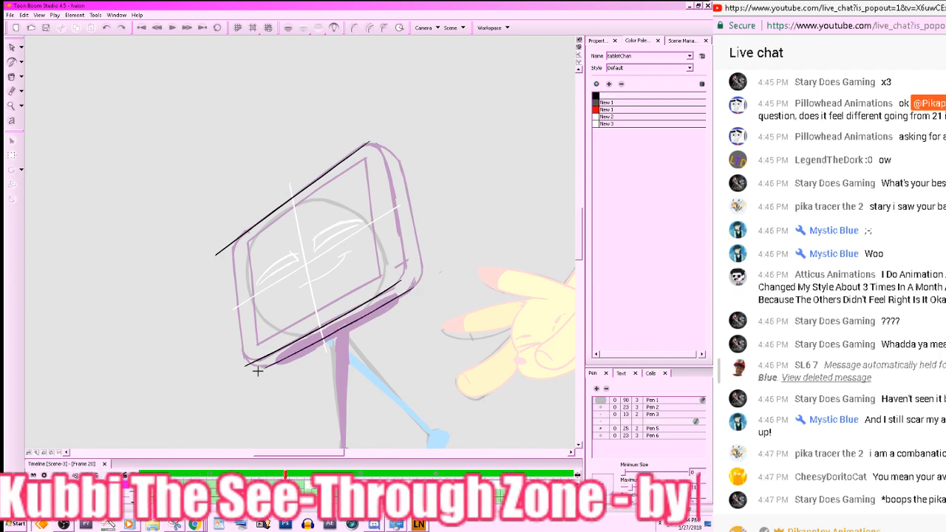
key(ctrl+z)
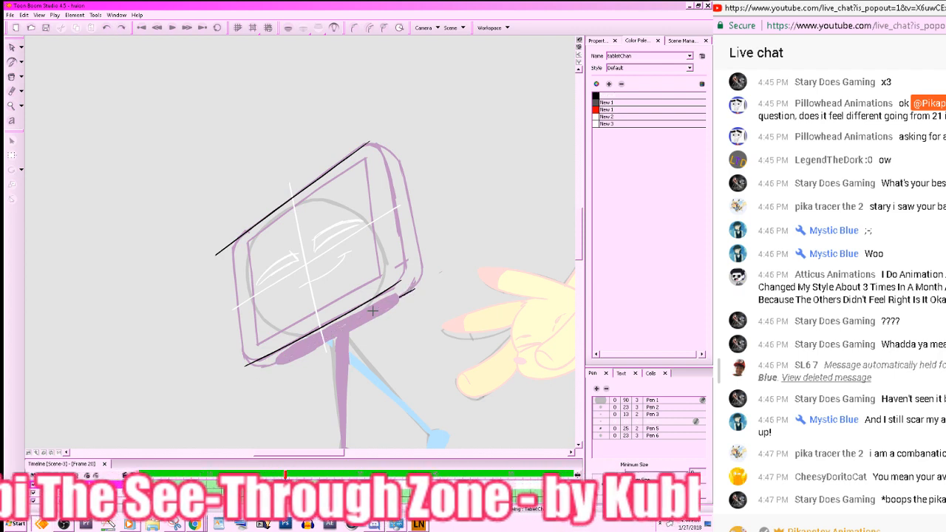
drag(414, 289, 253, 374)
key(period)
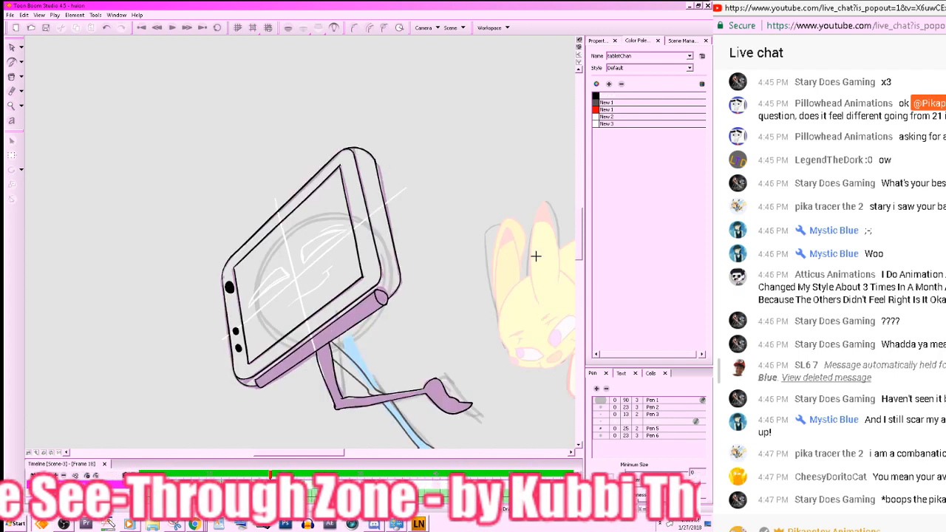
key(comma)
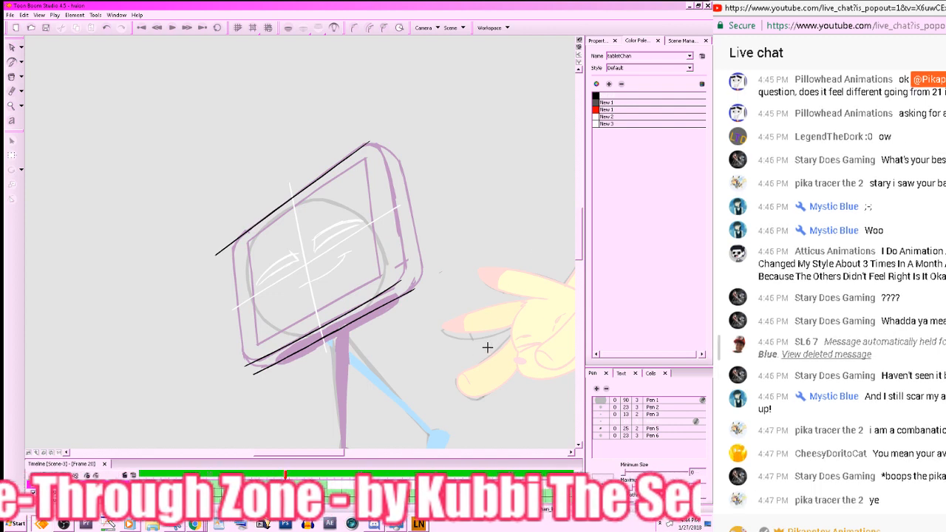
- Ink the inner and outer lines of the tablet's right side in black, following the purple sketch
mouse_move(486, 349)
mouse_down()
mouse_move(396, 436)
mouse_move(266, 445)
mouse_move(323, 346)
mouse_move(295, 360)
mouse_up()
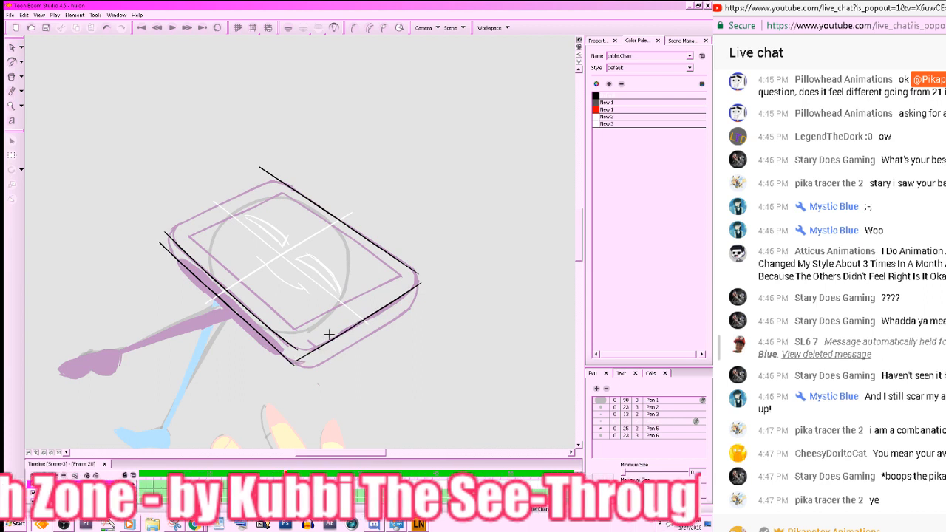
key(ctrl+z)
drag(422, 279, 296, 353)
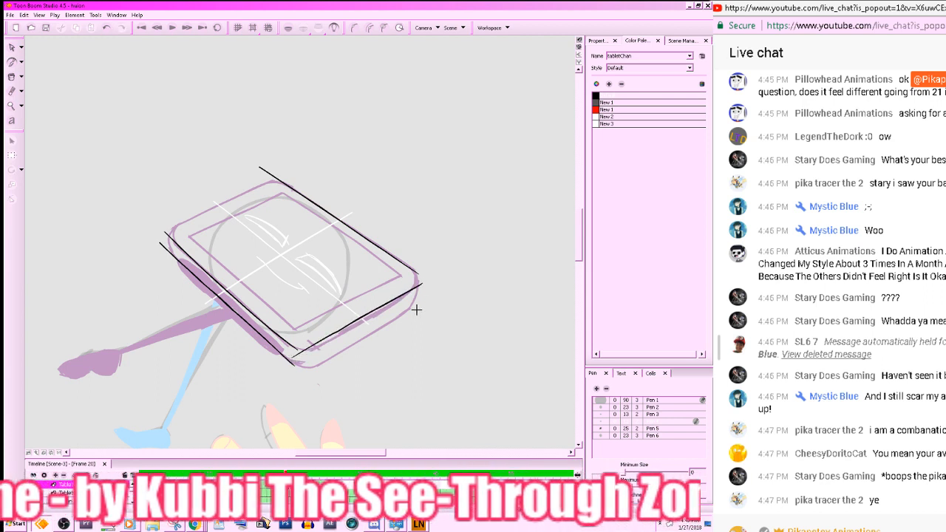
drag(414, 306, 296, 377)
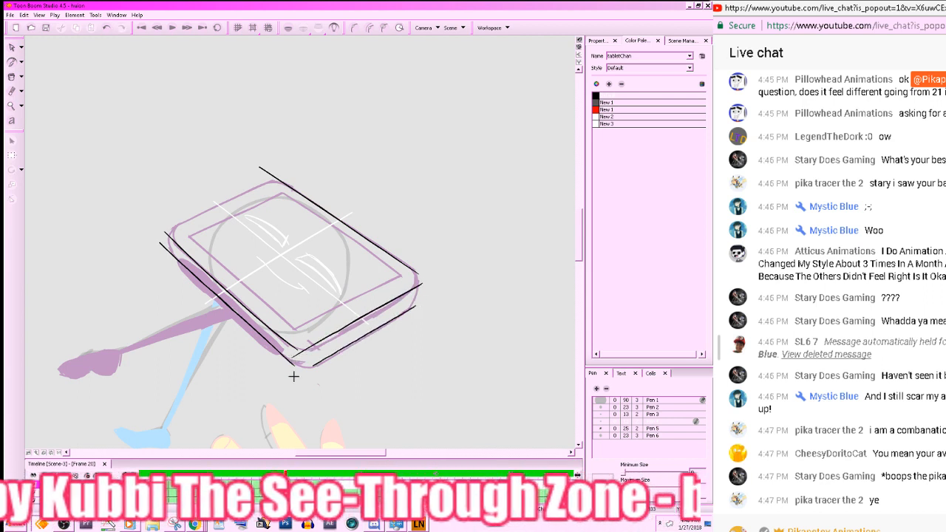
drag(422, 365, 507, 284)
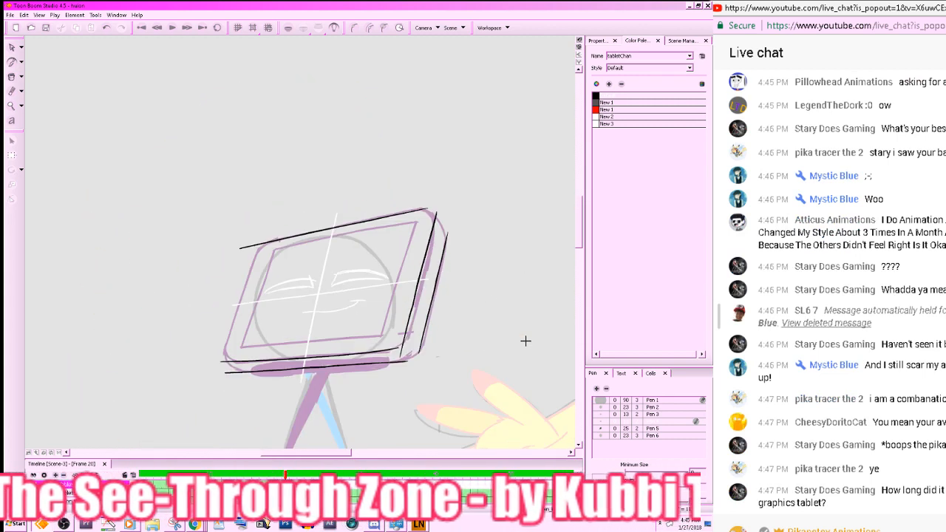
key(comma)
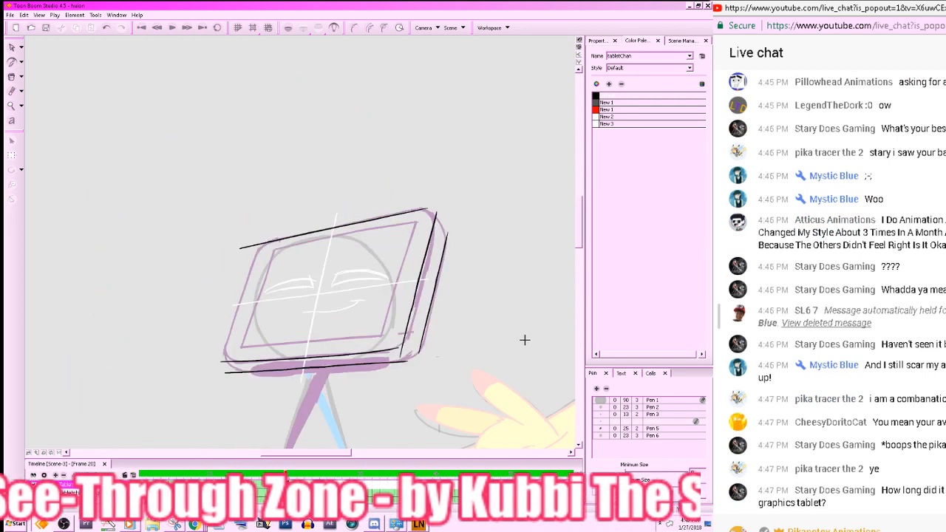
- Trim the inner side line's end at the tablet's lower-right corner and ink the tablet's left edge
key(alt+e)
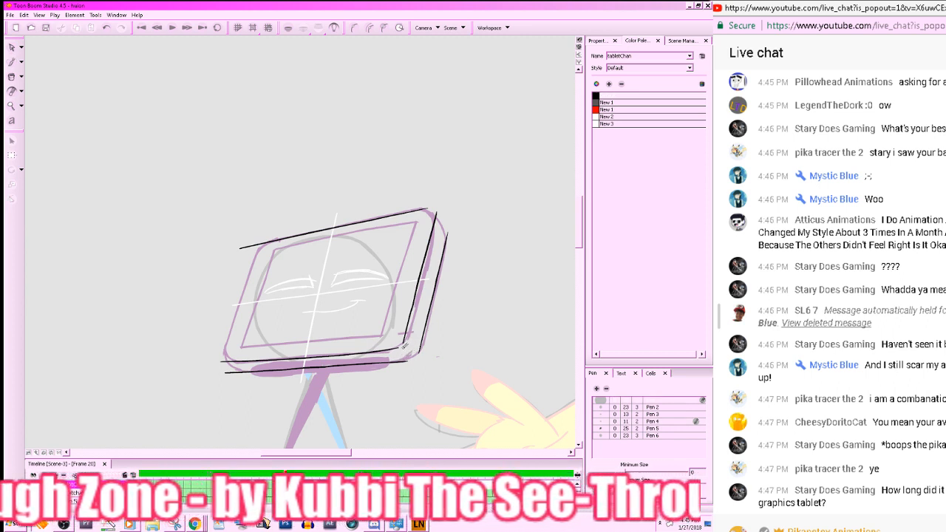
drag(444, 359, 514, 345)
drag(459, 275, 454, 380)
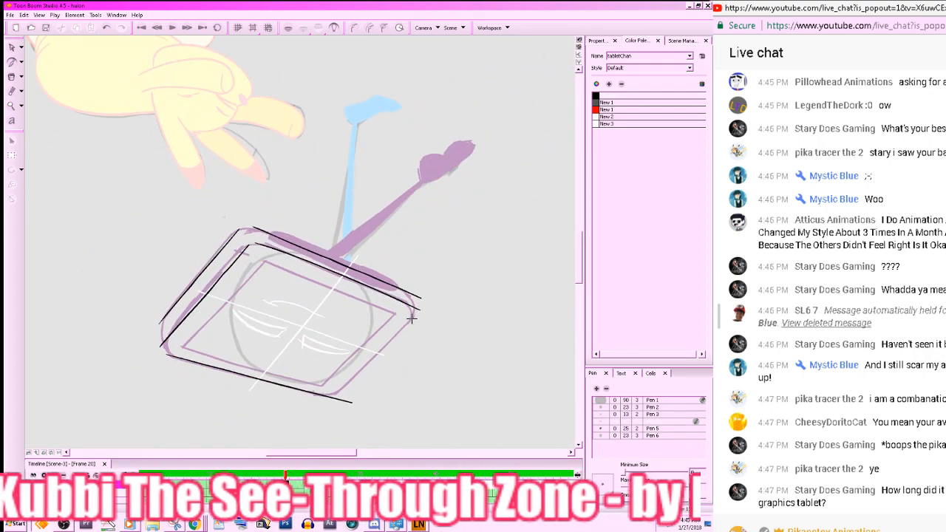
drag(412, 318, 332, 391)
drag(390, 341, 351, 373)
drag(453, 343, 448, 220)
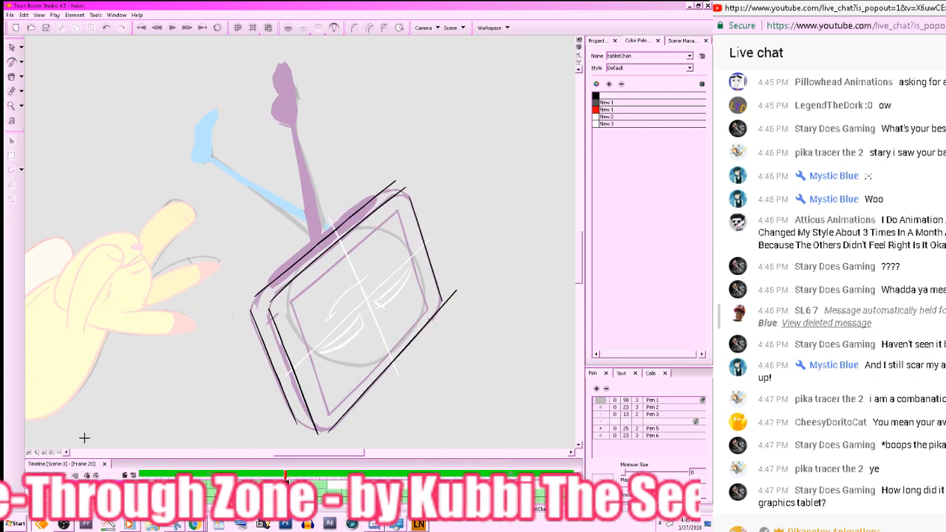
click(58, 453)
- Erase the overshooting line at the tablet's upper-left corner and draw a rounded corner joining the top and left edges
drag(435, 253, 474, 370)
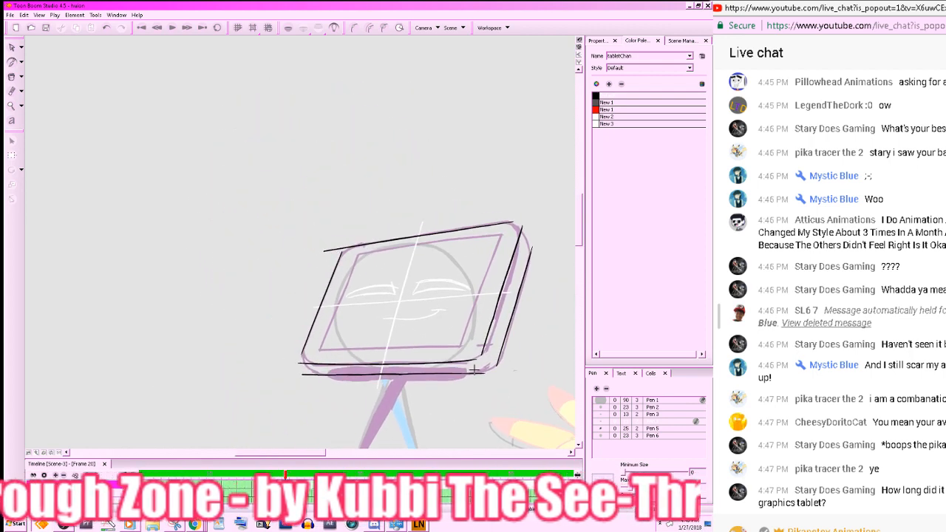
key(z)
drag(507, 343, 466, 341)
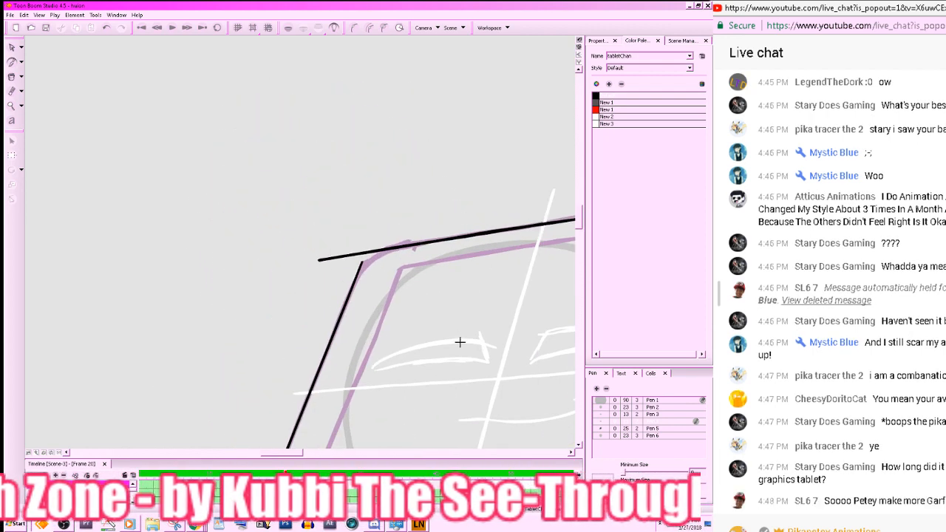
key(d)
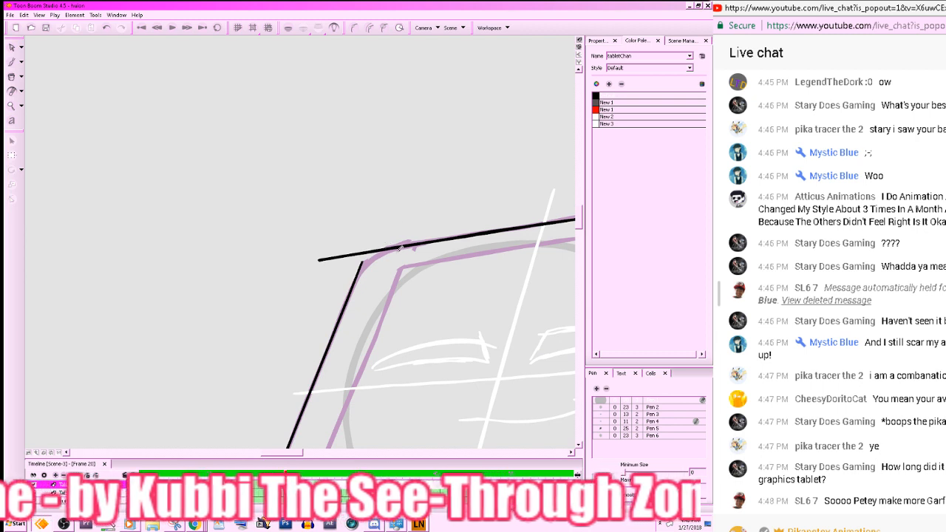
mouse_move(403, 246)
mouse_down()
mouse_move(321, 258)
mouse_move(365, 251)
mouse_move(361, 263)
mouse_move(414, 242)
mouse_move(363, 263)
mouse_move(354, 287)
mouse_up()
key(alt+b)
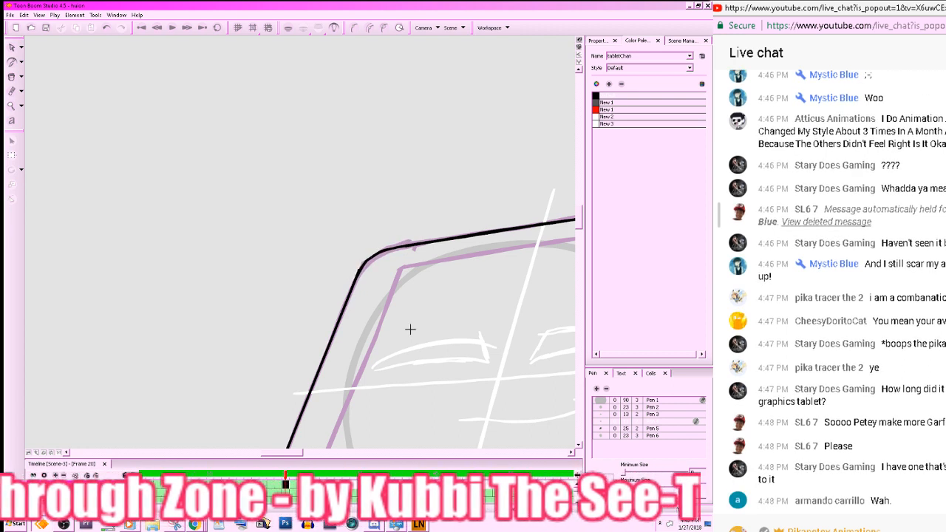
- Erase the end of the face's bottom line at the lower-right corner and try inking the corner curve
drag(410, 329, 278, 222)
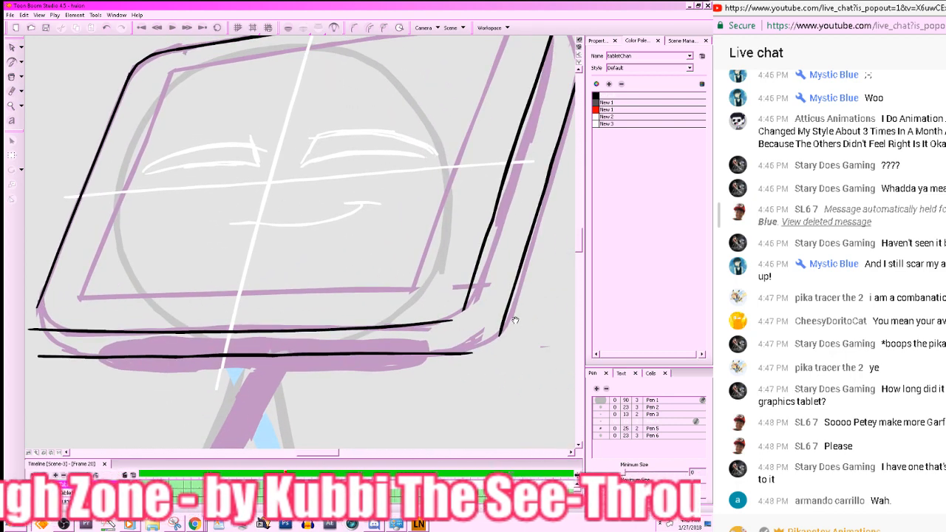
drag(507, 349, 482, 366)
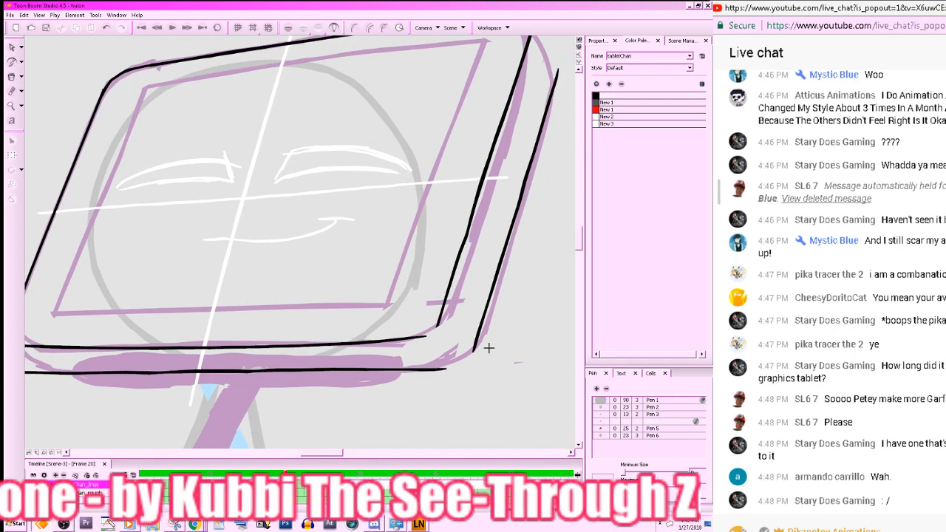
key(alt+e)
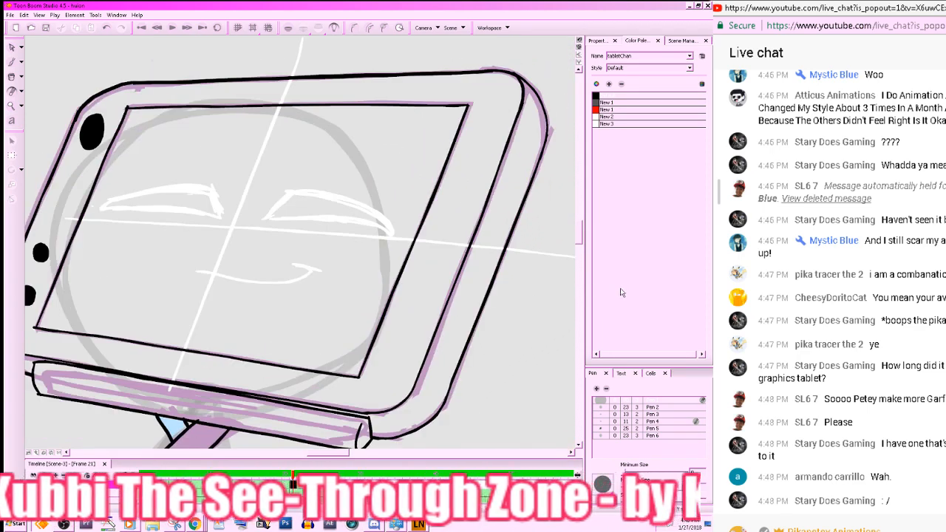
key(comma)
mouse_move(398, 376)
mouse_down()
mouse_move(365, 386)
mouse_move(374, 391)
mouse_move(402, 363)
mouse_move(361, 396)
mouse_up()
key(alt+b)
key(ctrl+z)
key(ctrl+z)
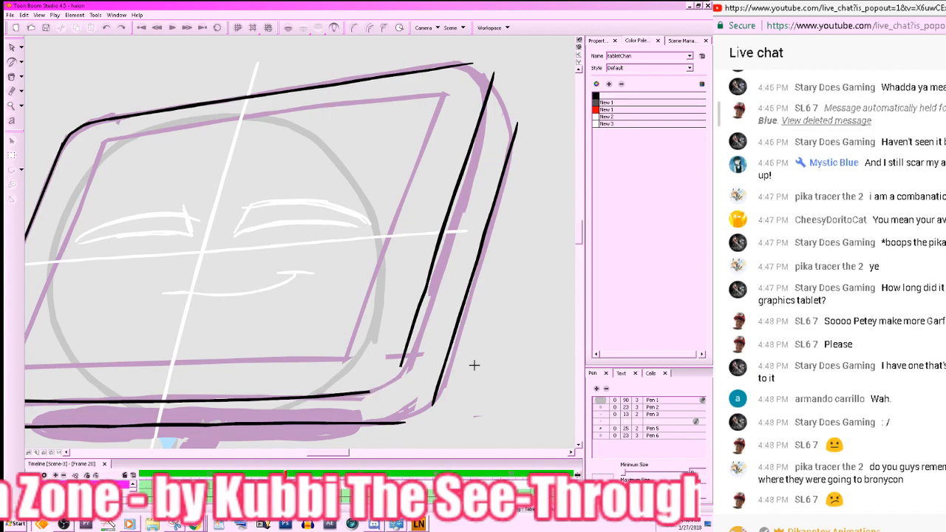
- Draw the rounded inner corner joining the tablet face's bottom and right edges
drag(477, 365, 218, 224)
drag(320, 214, 533, 363)
drag(452, 353, 477, 352)
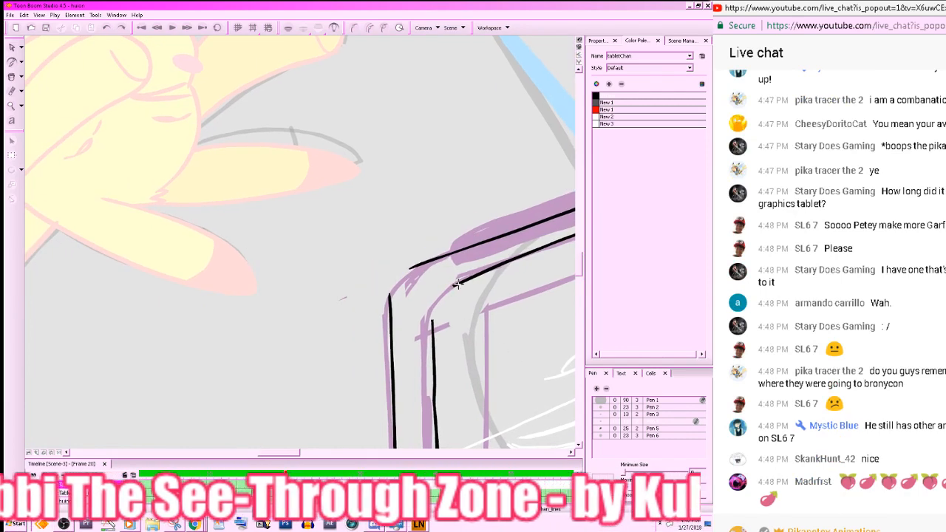
mouse_move(456, 285)
mouse_down()
mouse_move(431, 327)
mouse_move(460, 281)
mouse_up()
key(ctrl+z)
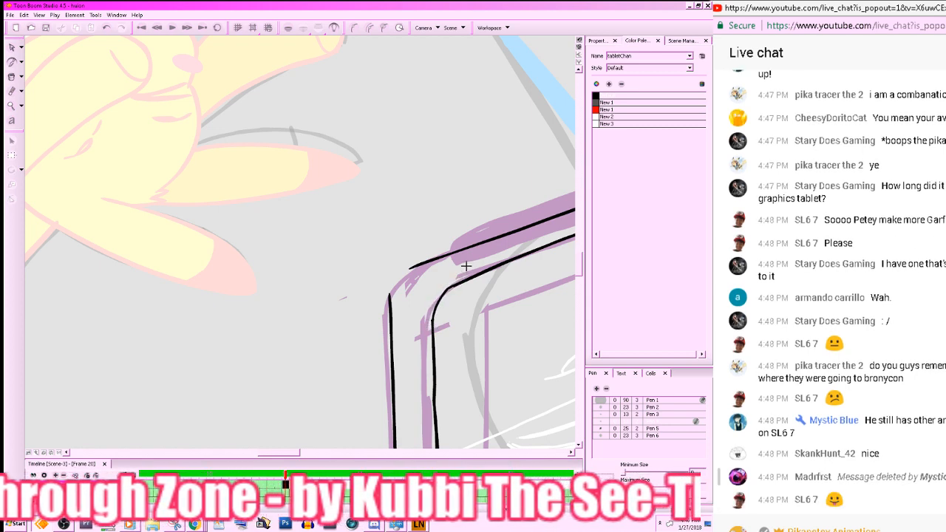
- Trim the outer line ends at the lower-right corner and ink a rounded outer corner between them
key(alt+e)
mouse_move(391, 295)
mouse_down()
mouse_move(417, 265)
mouse_move(411, 260)
mouse_up()
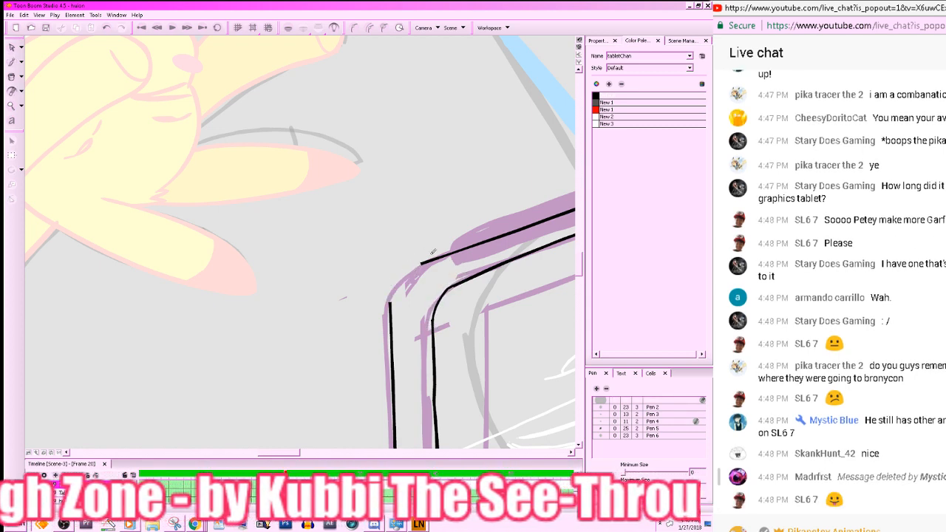
mouse_move(527, 294)
mouse_down()
mouse_move(502, 311)
mouse_move(513, 263)
mouse_move(524, 295)
mouse_up()
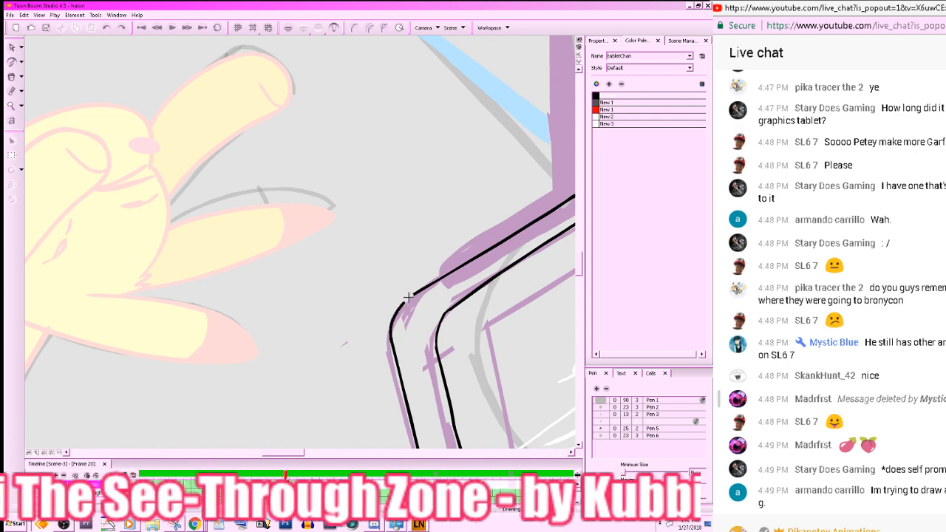
drag(522, 376, 533, 340)
- Erase the overshooting end of the tablet face's bottom line at the lower-left corner
drag(537, 313, 141, 422)
drag(421, 372, 475, 116)
drag(446, 190, 445, 306)
drag(457, 321, 518, 341)
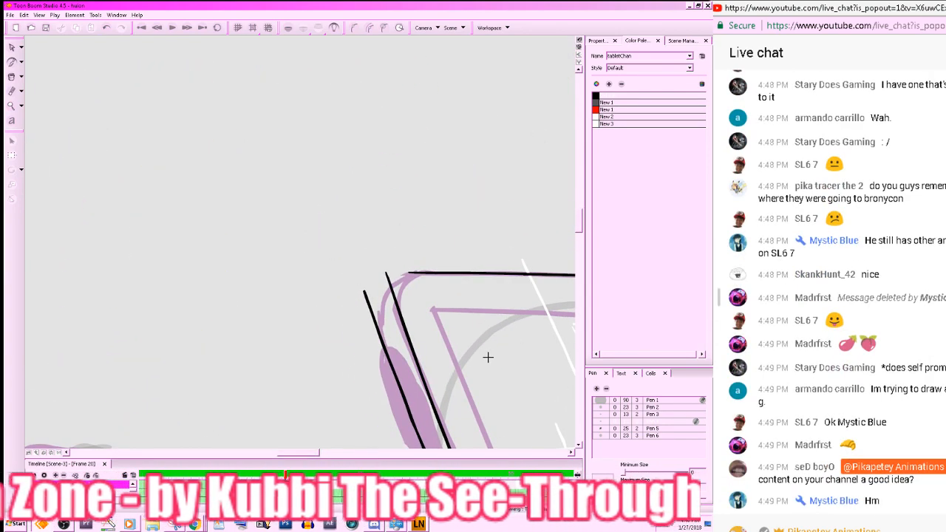
mouse_move(489, 354)
mouse_down()
mouse_move(507, 330)
mouse_move(490, 203)
mouse_move(467, 319)
mouse_up()
key(alt+t)
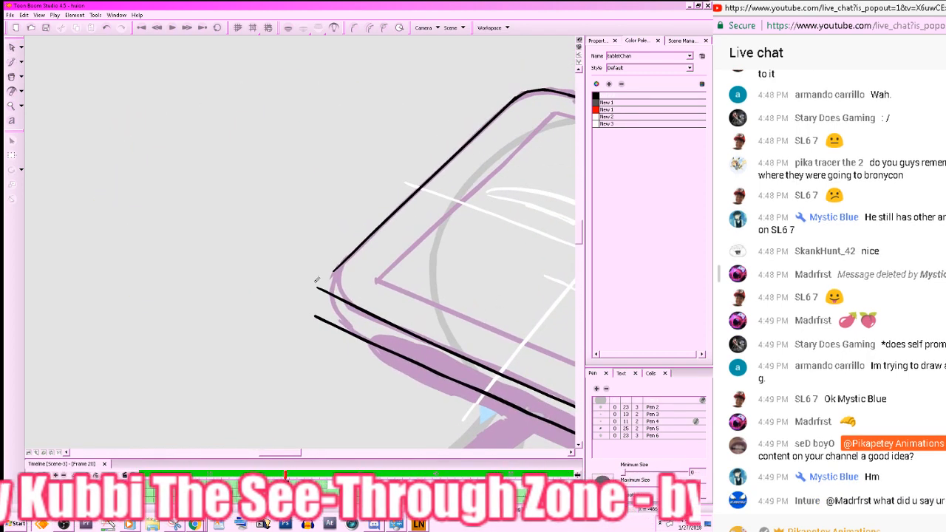
drag(319, 285, 352, 304)
drag(436, 286, 434, 330)
drag(341, 310, 348, 331)
drag(498, 321, 516, 330)
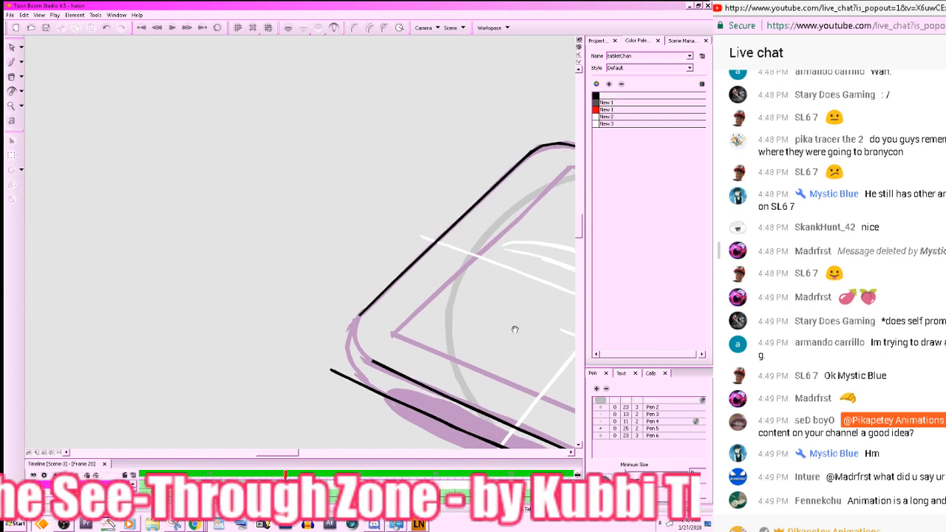
- Ink the rounded lower-left corner joining the face's left and bottom edges, redoing strokes until the curve follows the sketch
key(a)
key(s)
key(alt+b)
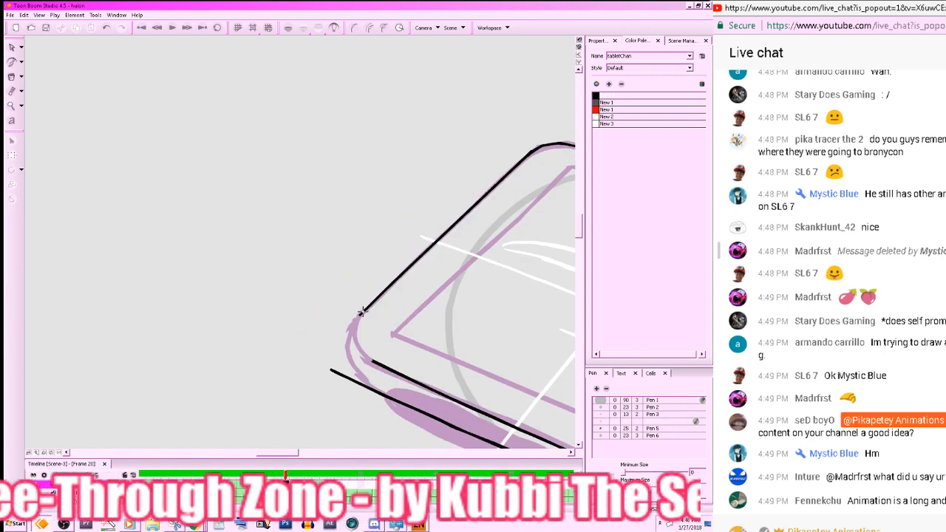
key(ctrl+z)
mouse_move(361, 314)
mouse_down()
mouse_move(349, 330)
mouse_move(357, 321)
mouse_move(352, 332)
mouse_move(368, 361)
mouse_move(397, 374)
mouse_up()
key(ctrl+z)
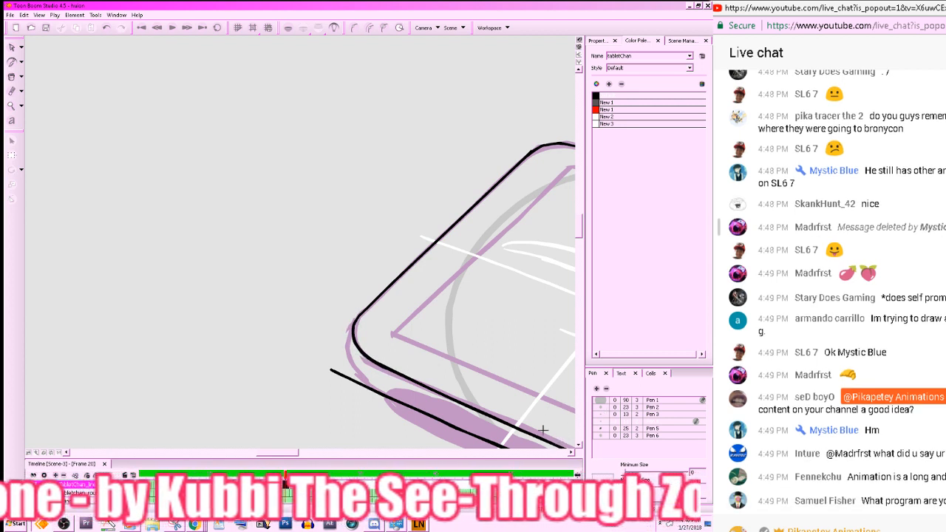
- Erase the overshooting line ends at the tablet's upper-right corner on the face's top and right edges and the outer side edge
drag(524, 351, 357, 314)
key(.)
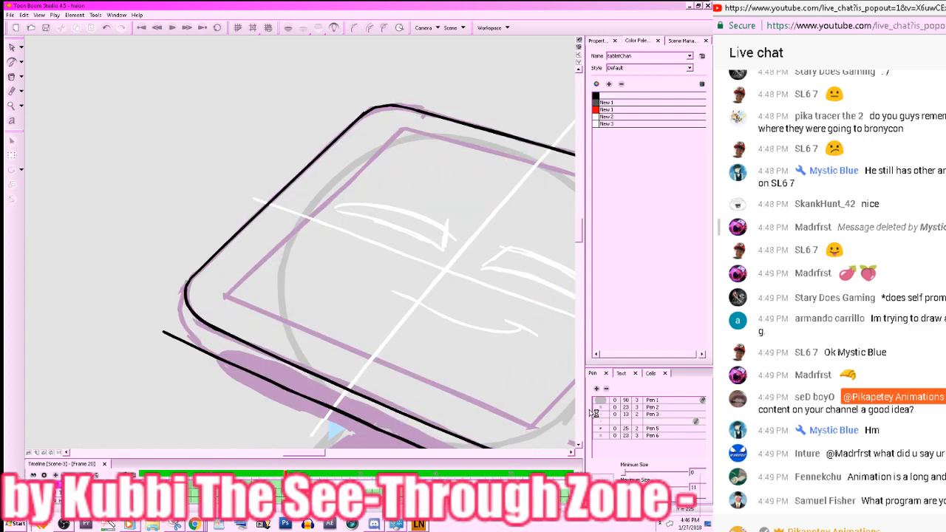
key(.)
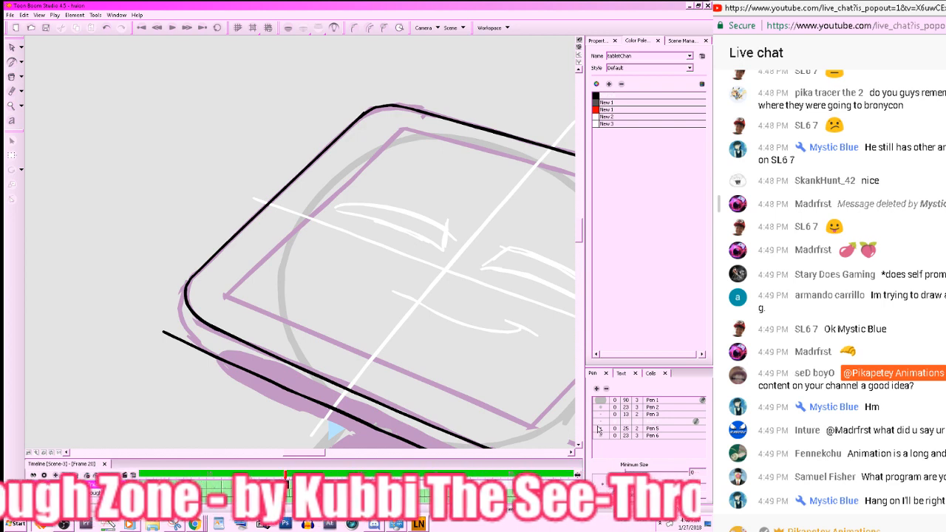
drag(540, 381, 289, 272)
mouse_move(471, 318)
mouse_down()
mouse_move(531, 353)
mouse_move(307, 418)
mouse_up()
key(.)
key(.)
key(alt+e)
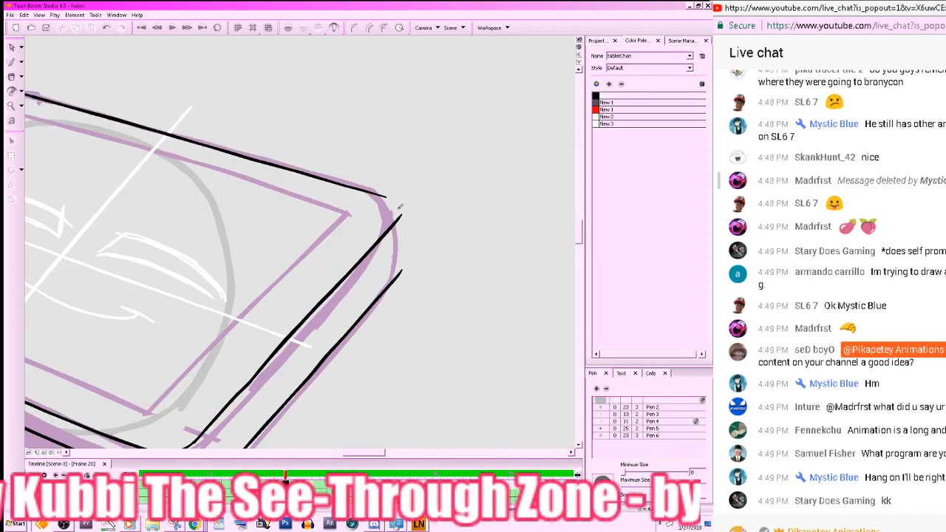
drag(403, 212, 388, 228)
drag(405, 272, 393, 280)
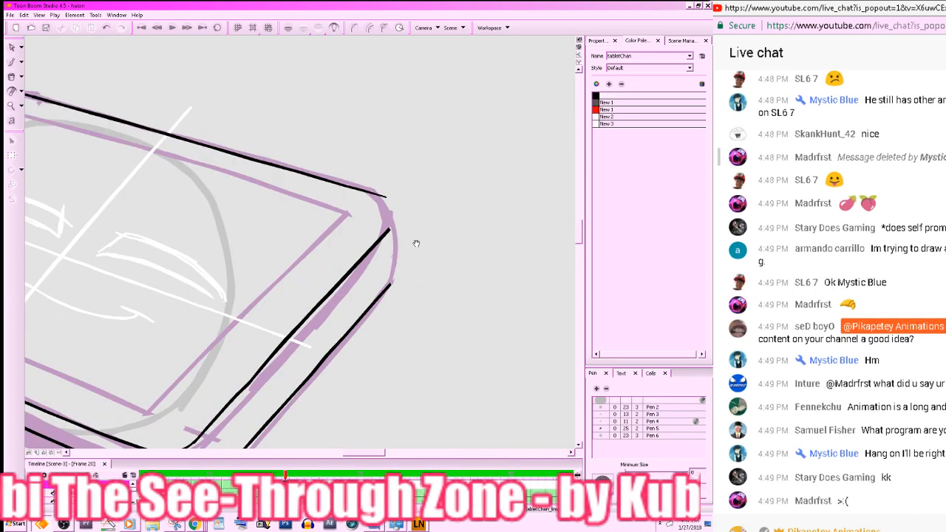
drag(416, 243, 452, 268)
key(.)
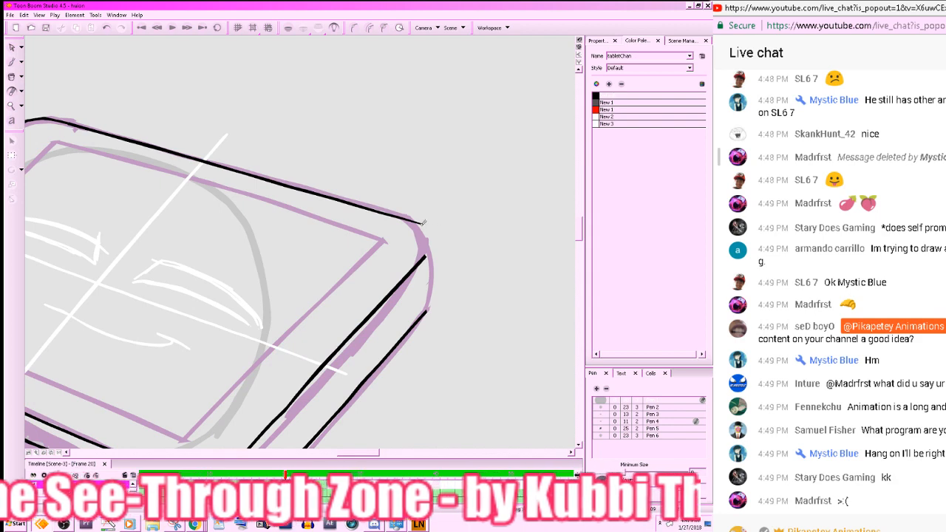
- Ink the rounded upper-right corner joining the tablet face's top and right edges, redoing the first stroke, and clean up the join
key(alt+b)
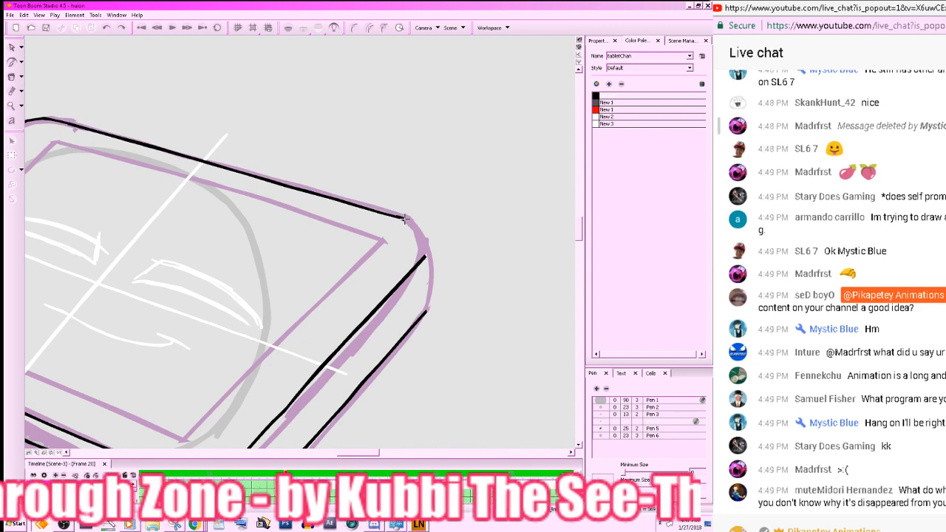
mouse_move(398, 215)
mouse_down()
mouse_move(426, 249)
mouse_move(407, 275)
mouse_up()
drag(533, 293, 567, 255)
key(ctrl+z)
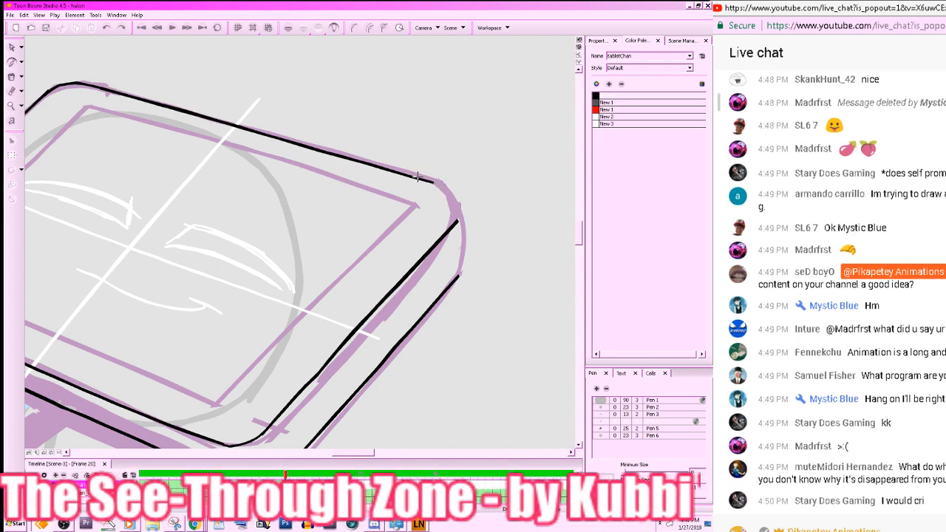
mouse_move(425, 180)
mouse_down()
mouse_move(456, 197)
mouse_move(448, 230)
mouse_up()
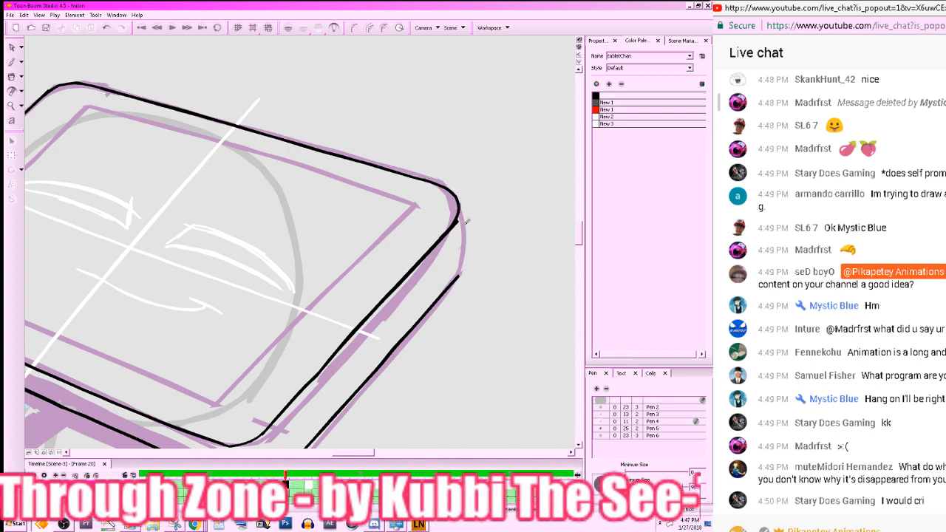
key(.)
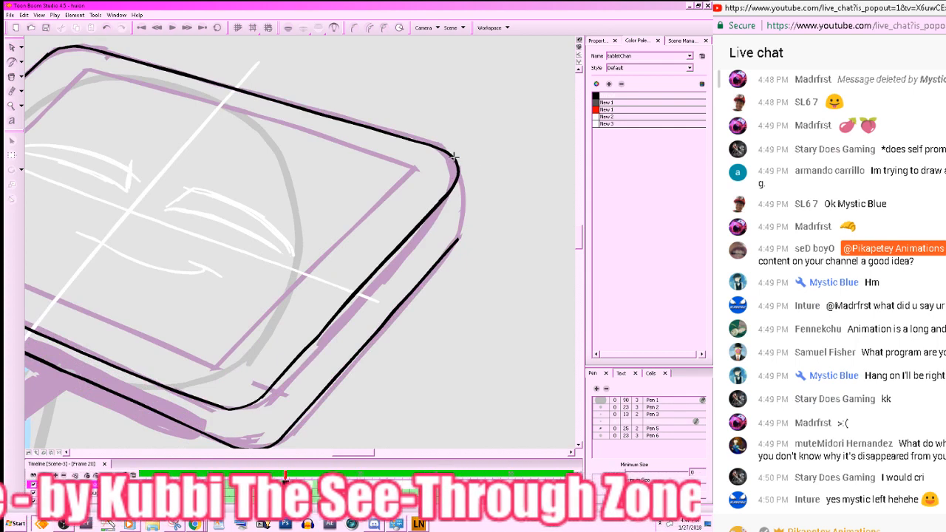
- Ink the outer upper-right curve from the face's corner to the outer side edge, using the previous drawing as reference, and trim its join
click(51, 453)
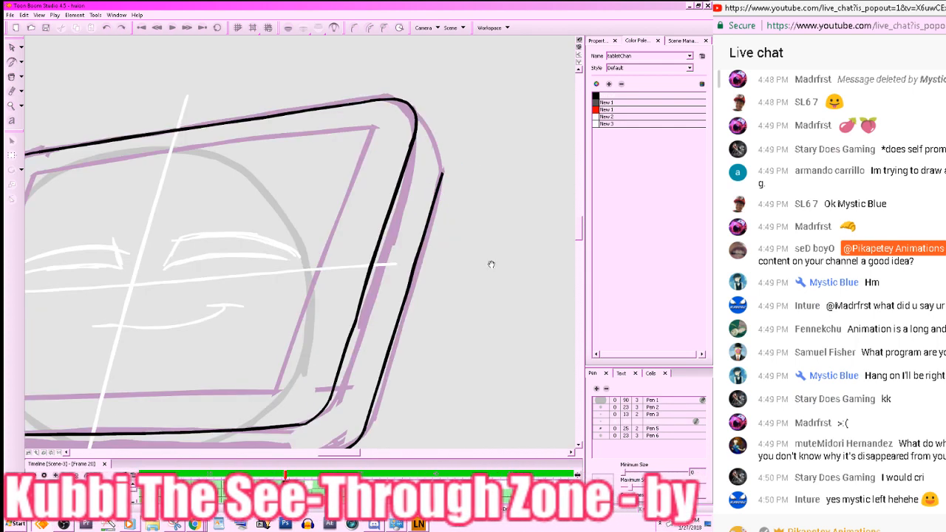
drag(491, 264, 500, 310)
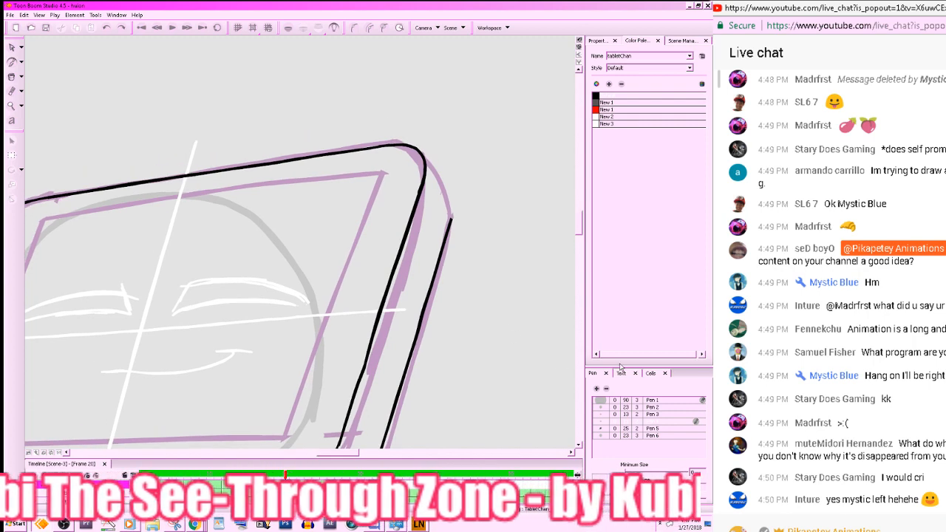
key(.)
key(.)
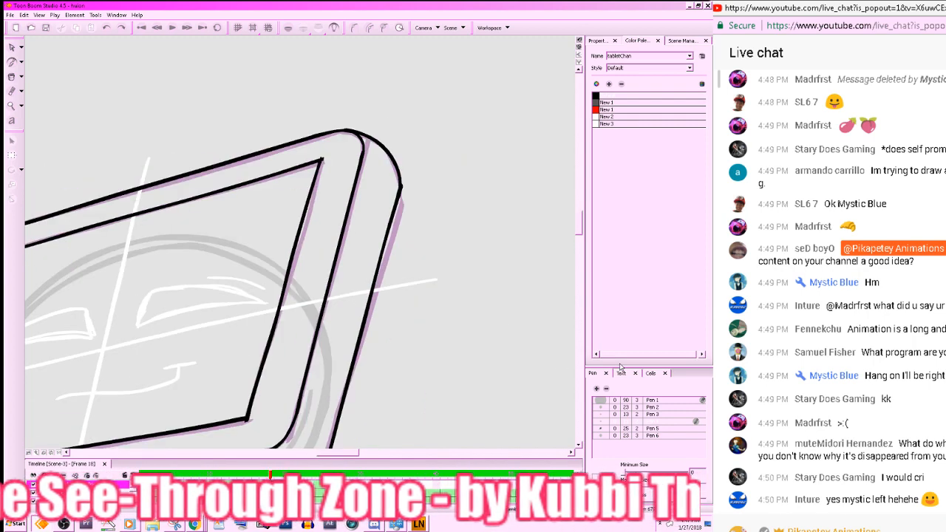
drag(496, 353, 510, 307)
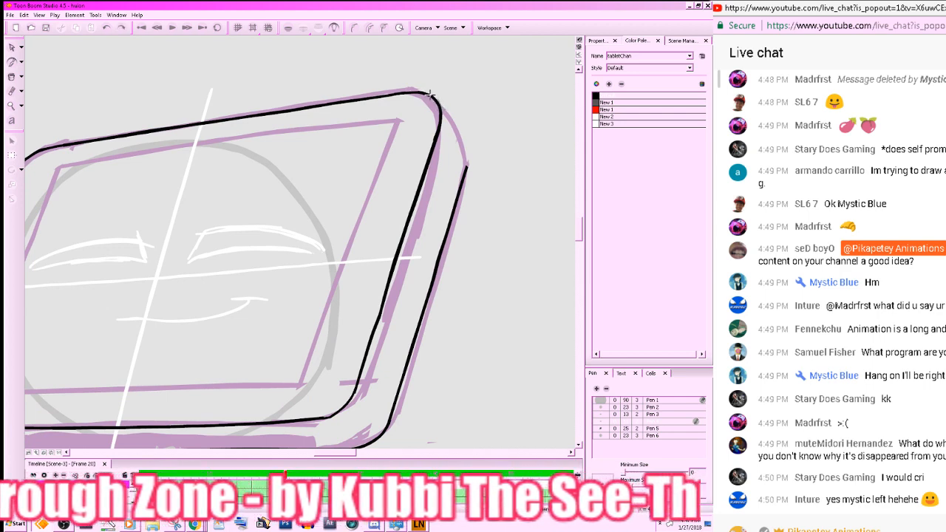
mouse_move(454, 127)
mouse_down()
mouse_move(463, 153)
mouse_move(456, 197)
mouse_up()
key(alt+e)
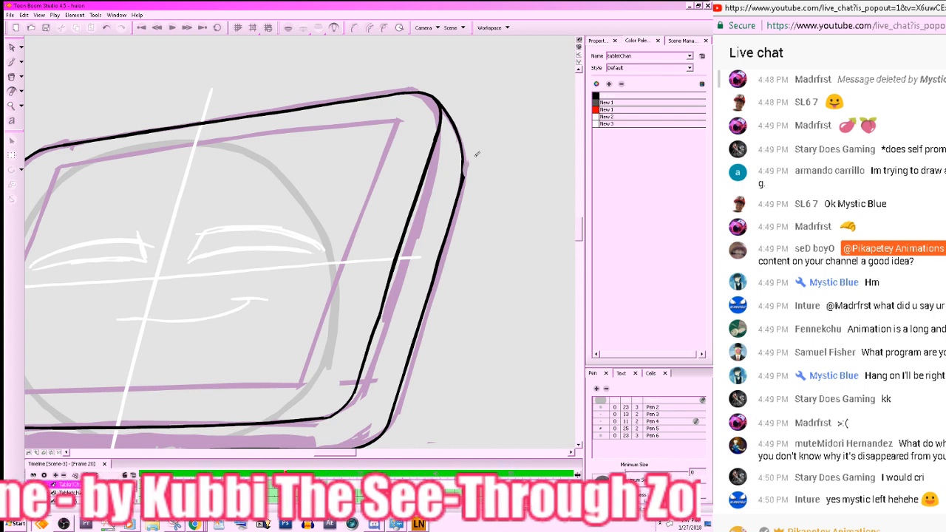
mouse_move(466, 186)
mouse_down()
mouse_move(515, 172)
mouse_move(498, 110)
mouse_up()
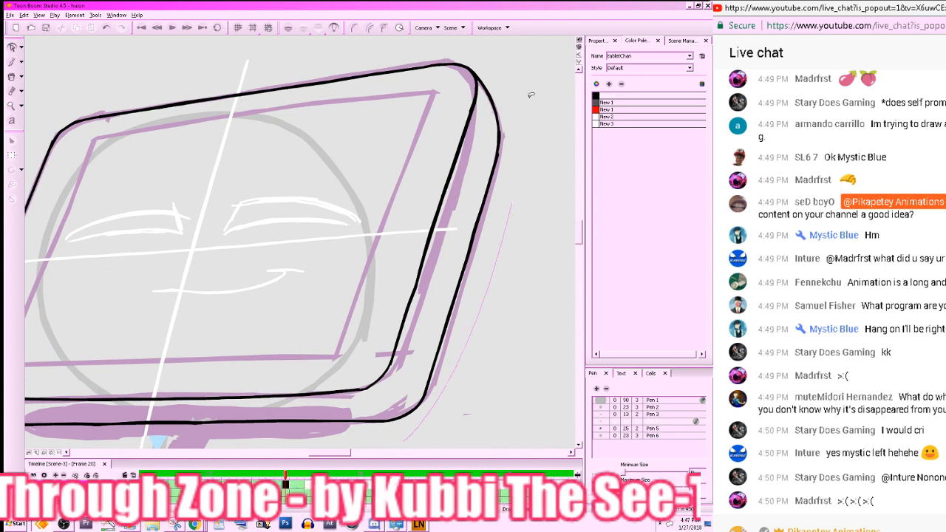
- Select the strokes forming the tablet's outer right edge, deselect them and save the scene
mouse_move(530, 95)
mouse_down()
mouse_move(480, 244)
mouse_move(510, 429)
mouse_move(496, 426)
mouse_up()
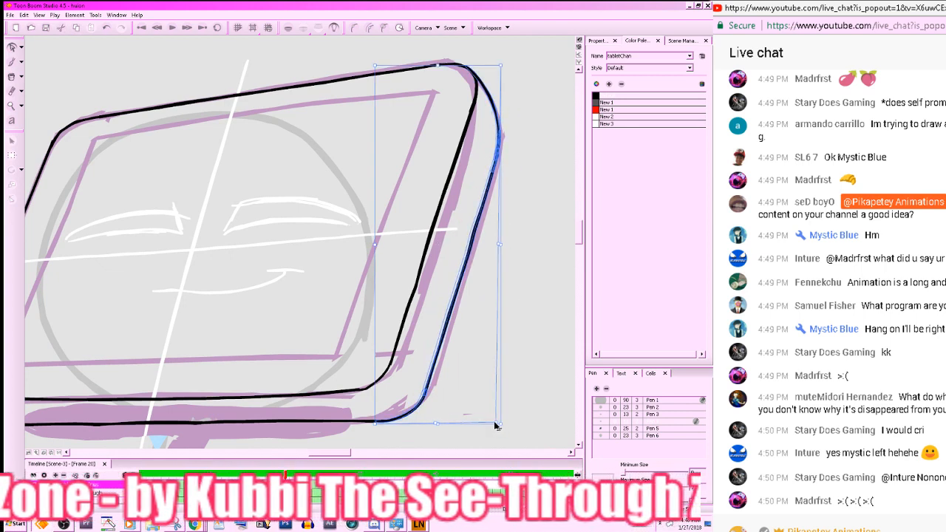
click(533, 385)
key(ctrl+s)
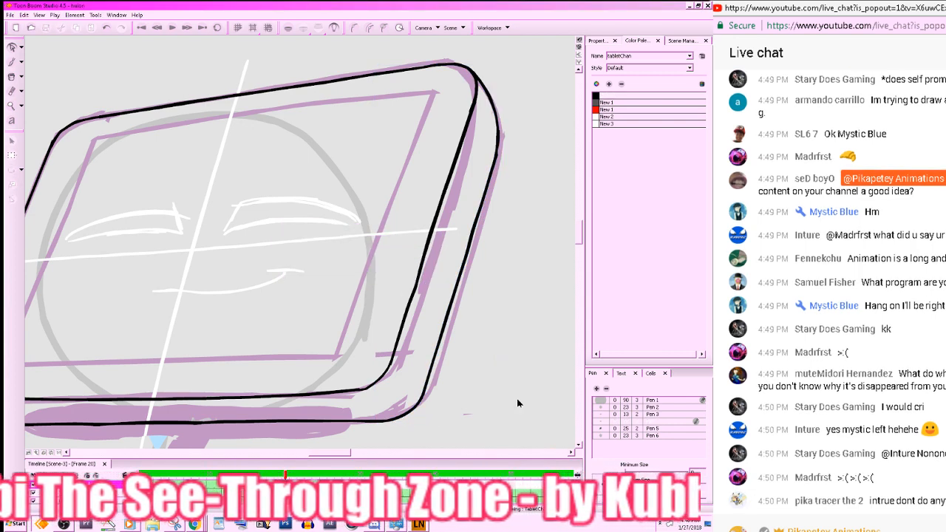
key(Return)
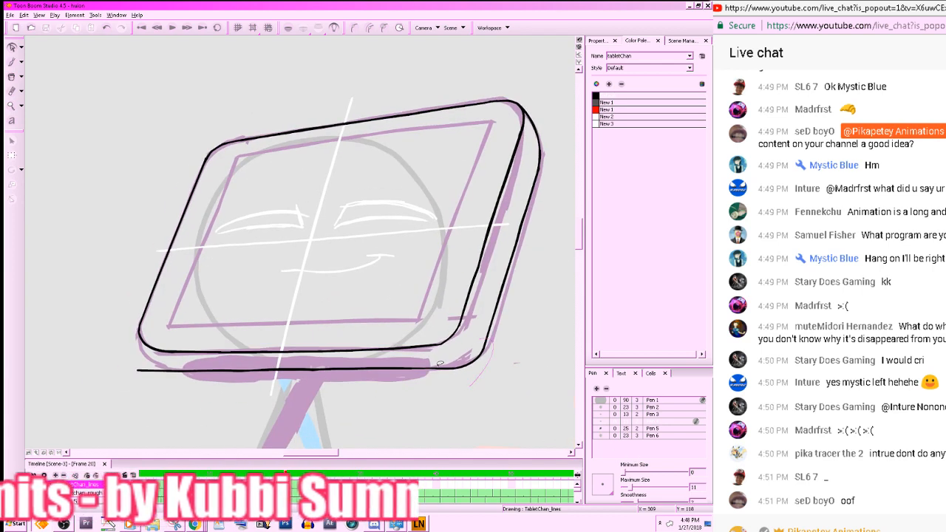
- Erase the overshooting left end of the tablet's outer bottom line
click(440, 364)
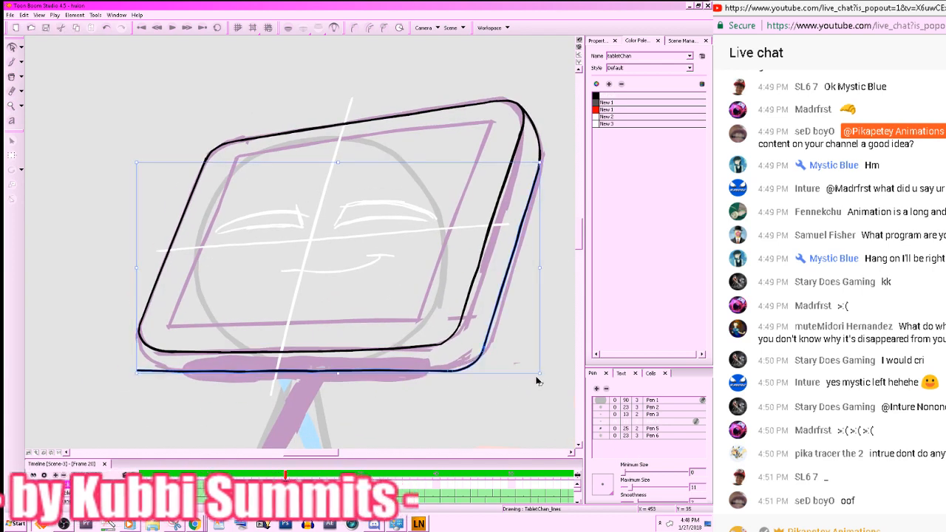
click(539, 381)
drag(420, 419, 481, 414)
key(alt+e)
drag(186, 366, 239, 366)
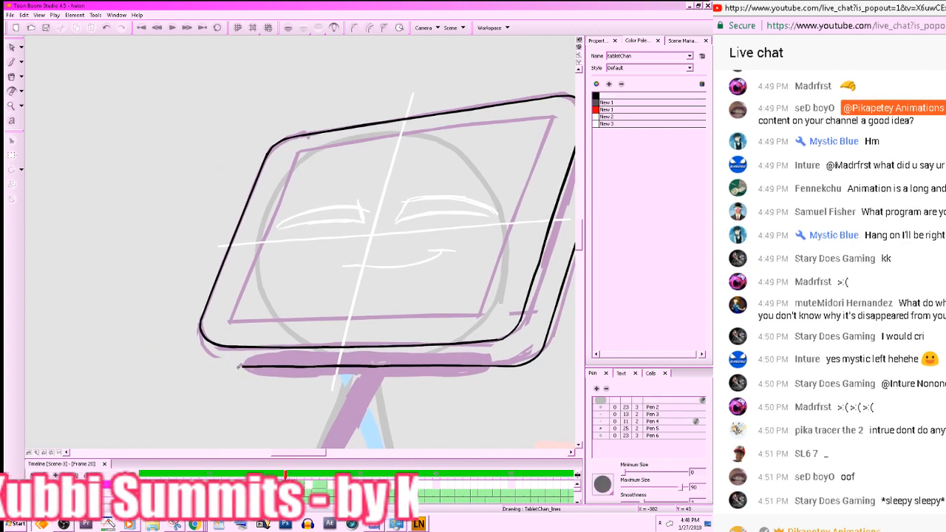
- Ink the outer lower-left corner from the face's left edge into the outer bottom line, comparing with the neighbouring drawings and redoing the first stroke
key(period)
key(comma)
key(comma)
key(alt+b)
key(comma)
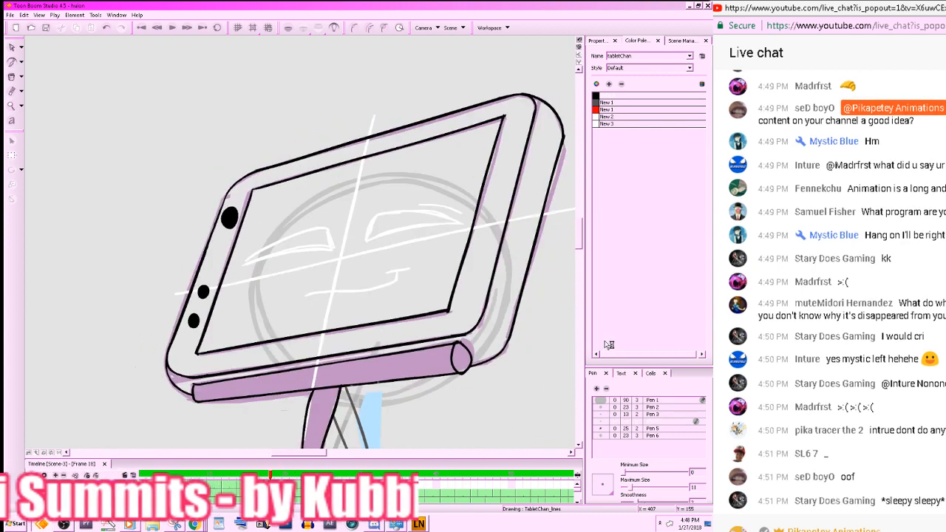
key(period)
key(period)
mouse_move(196, 333)
mouse_down()
mouse_move(200, 356)
mouse_move(258, 377)
mouse_up()
key(ctrl+z)
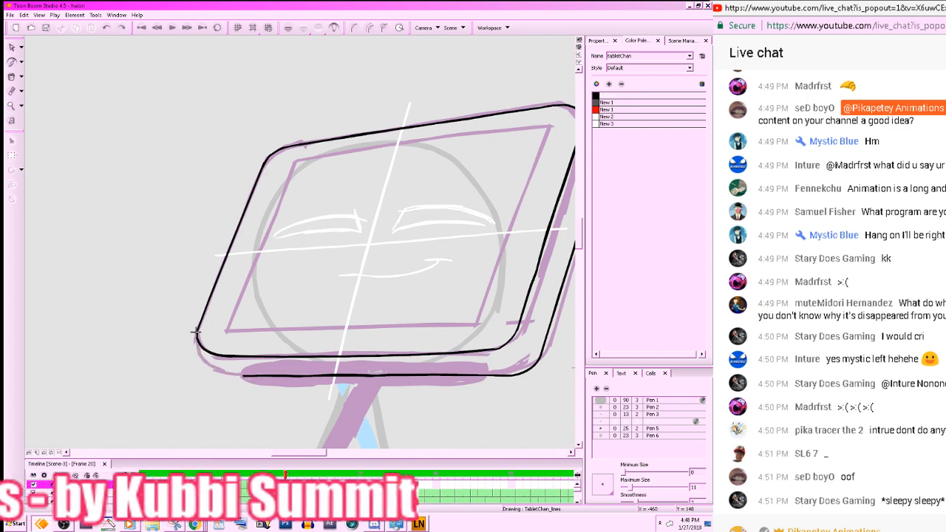
mouse_move(196, 336)
mouse_down()
mouse_move(219, 373)
mouse_move(297, 374)
mouse_up()
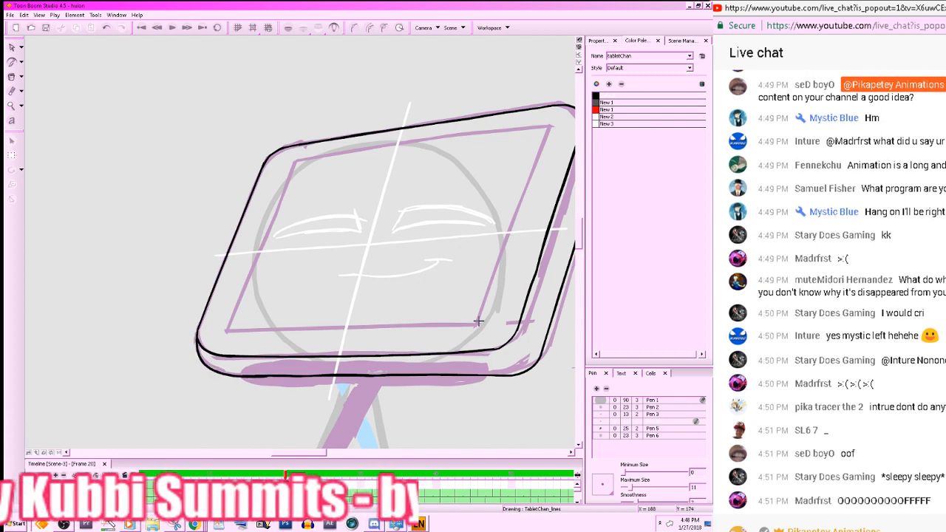
- Try to trim the overlap where the lower-left corner curve meets the outer bottom line
drag(495, 354, 527, 346)
key(alt+e)
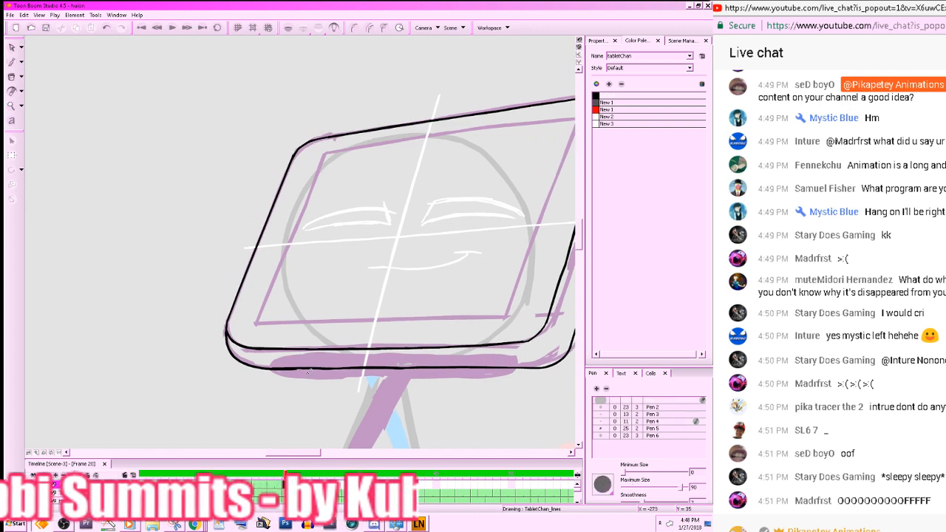
mouse_move(305, 373)
mouse_down()
mouse_move(253, 374)
mouse_move(299, 368)
mouse_up()
key(alt+b)
key(ctrl+z)
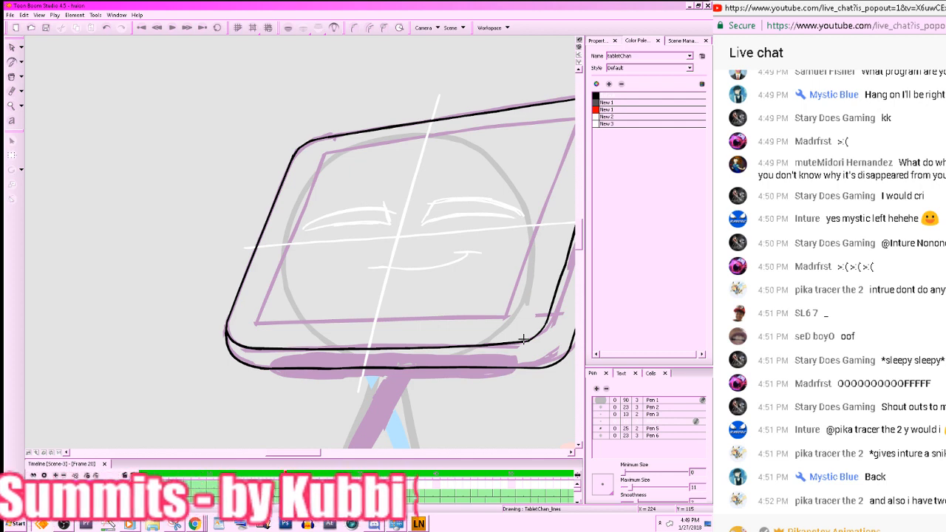
- Flip between frame 20 and its neighbouring frames at different view angles to compare the tablet's inked outline
key(x)
key(x)
key(a)
key(s)
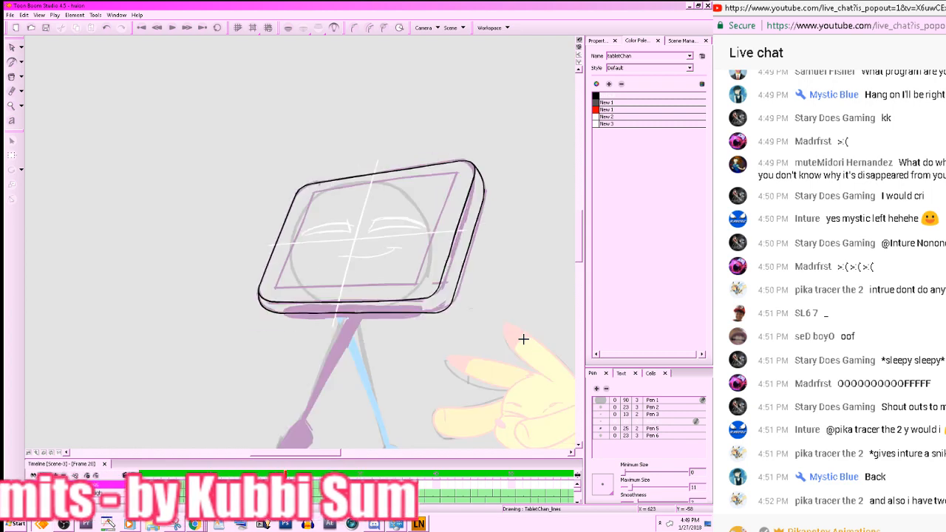
key(a)
key(s)
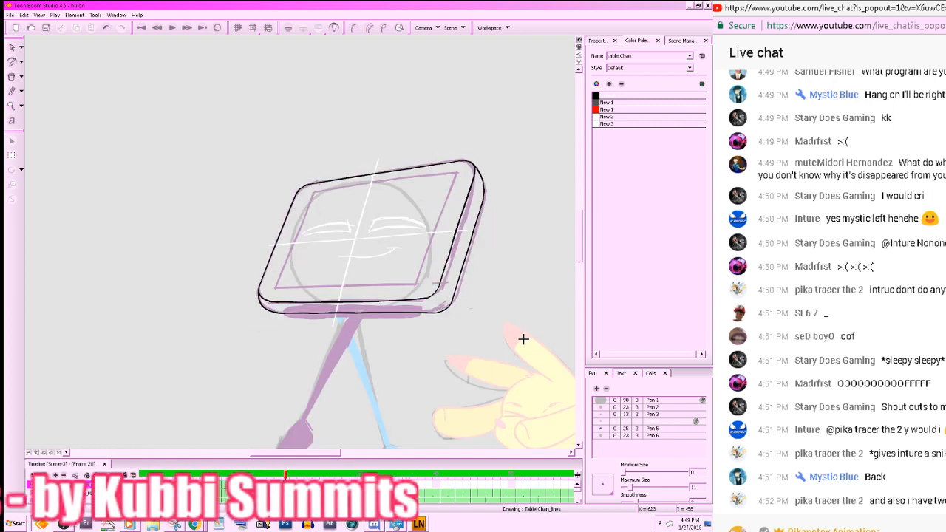
drag(548, 344, 504, 412)
key(z)
mouse_move(485, 365)
mouse_down()
mouse_move(503, 359)
mouse_move(563, 263)
mouse_up()
key(a)
key(s)
key(a)
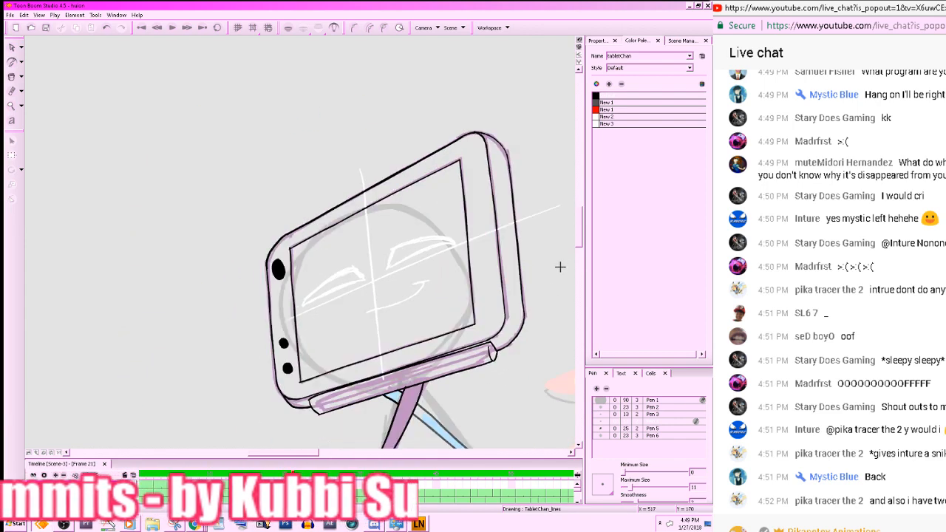
key(s)
drag(527, 332, 544, 270)
drag(534, 314, 568, 326)
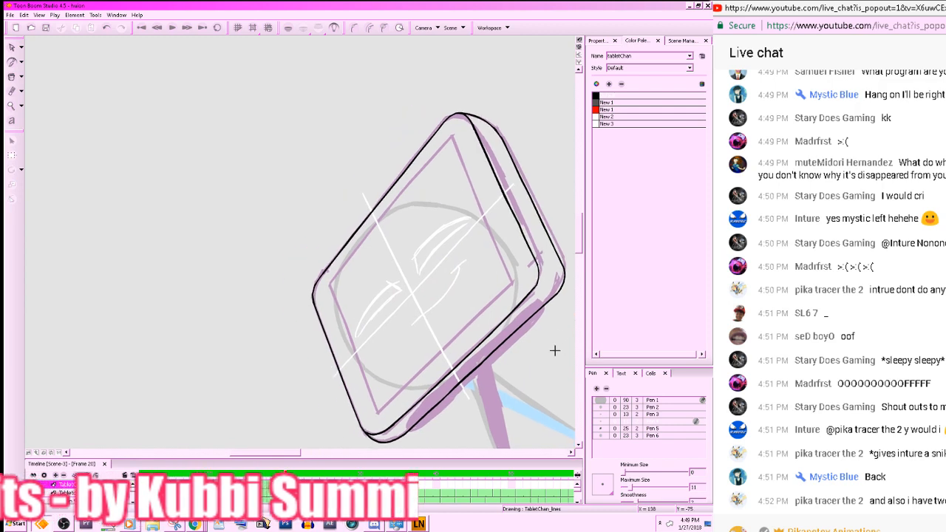
key(a)
key(s)
key(s)
key(a)
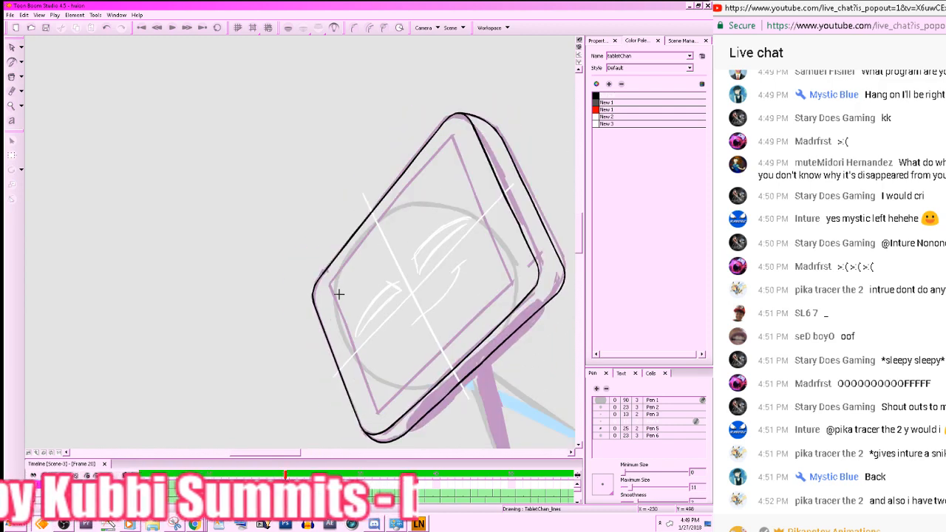
key(a)
key(s)
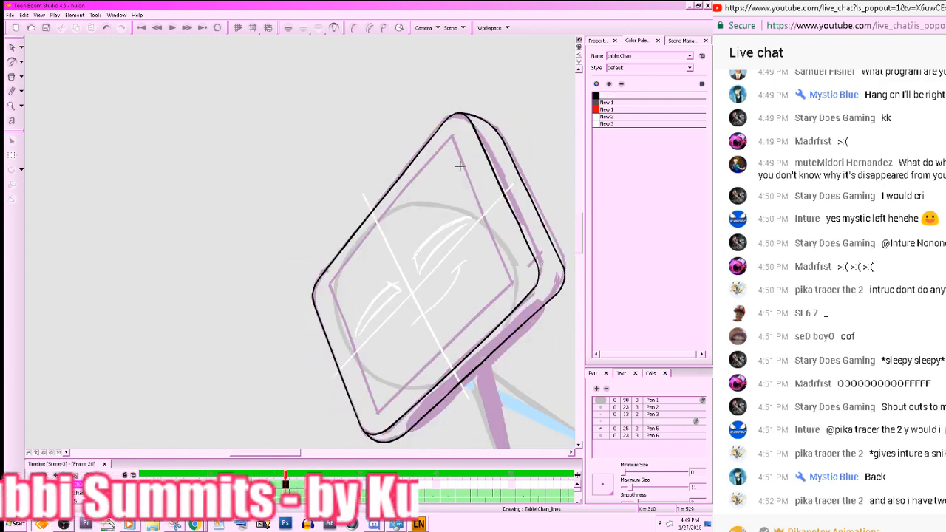
- Ink the inner screen's straight top edge over the sketch, replacing the first stroke with a second one
drag(453, 135, 331, 288)
key(ctrl+z)
drag(453, 135, 331, 287)
drag(563, 350, 423, 488)
scroll(525, 383, down, 2)
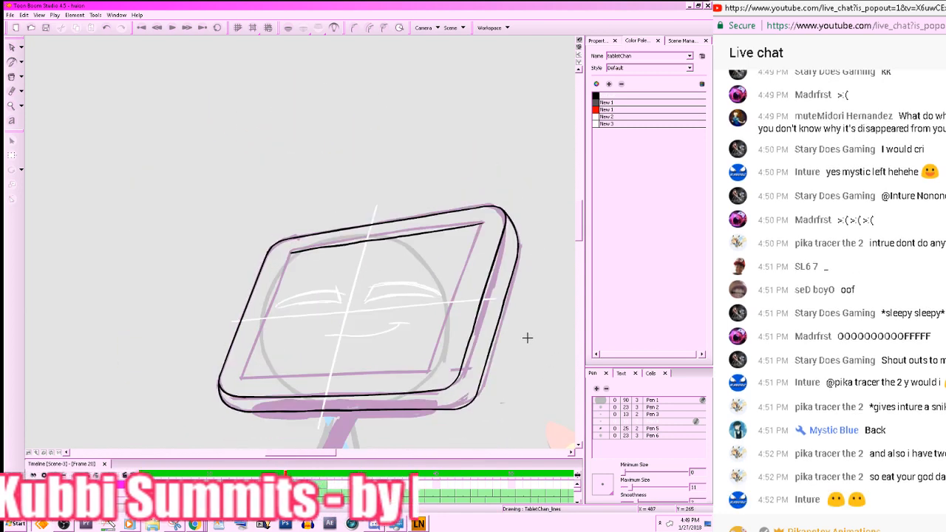
- Ink the inner screen's straight right and bottom edges along the sketch lines
drag(482, 222, 429, 374)
mouse_move(452, 415)
mouse_down()
mouse_move(594, 263)
mouse_move(508, 326)
mouse_move(516, 376)
mouse_move(537, 329)
mouse_up()
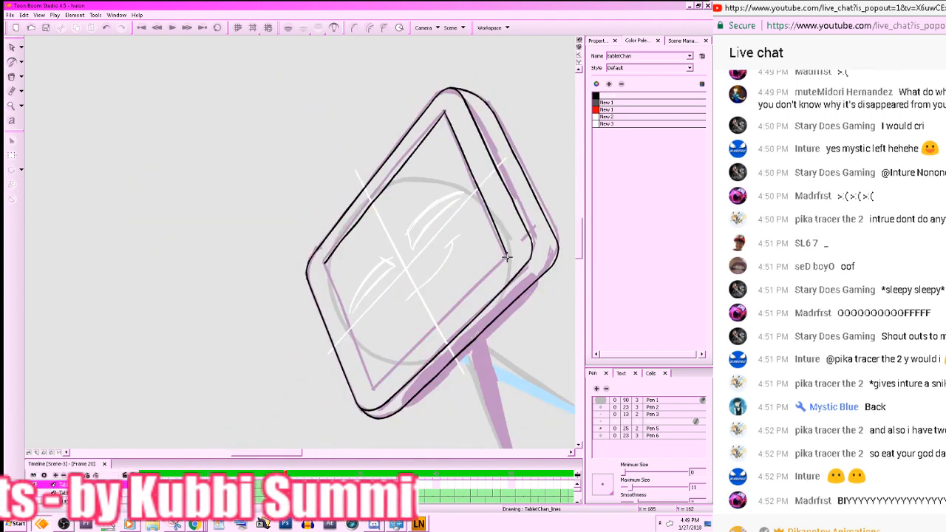
drag(508, 259, 373, 393)
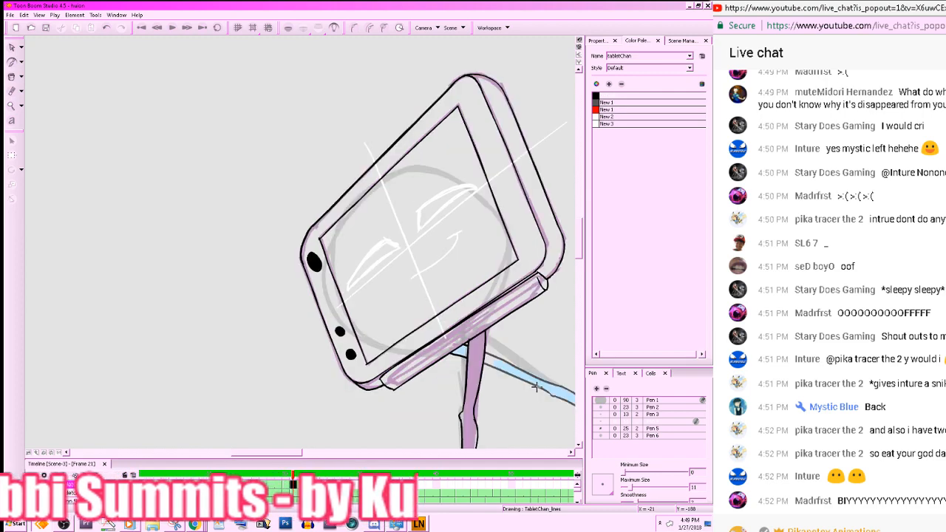
- Ink the inner screen's remaining straight left edge on frame 20, joining the ends of the top and bottom edges
key(.)
key(.)
drag(520, 399, 381, 127)
drag(483, 252, 564, 261)
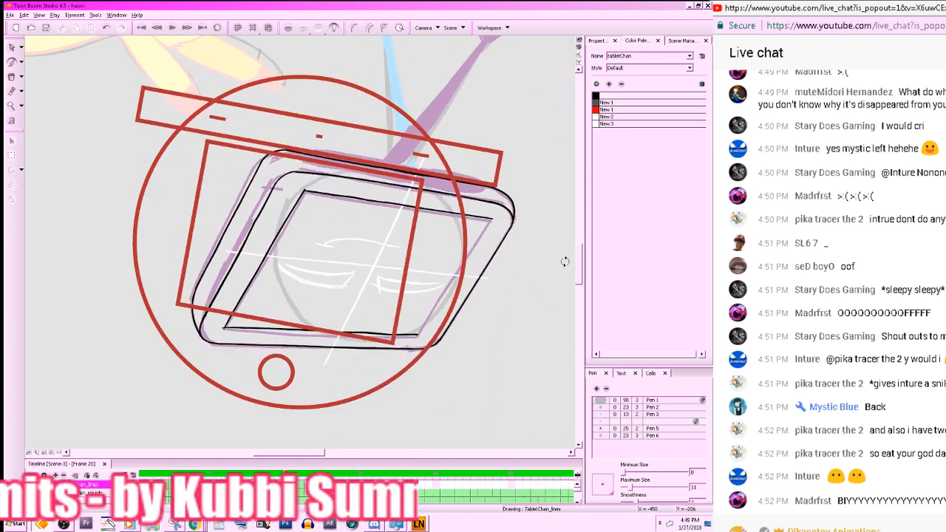
drag(433, 371, 355, 388)
key(.)
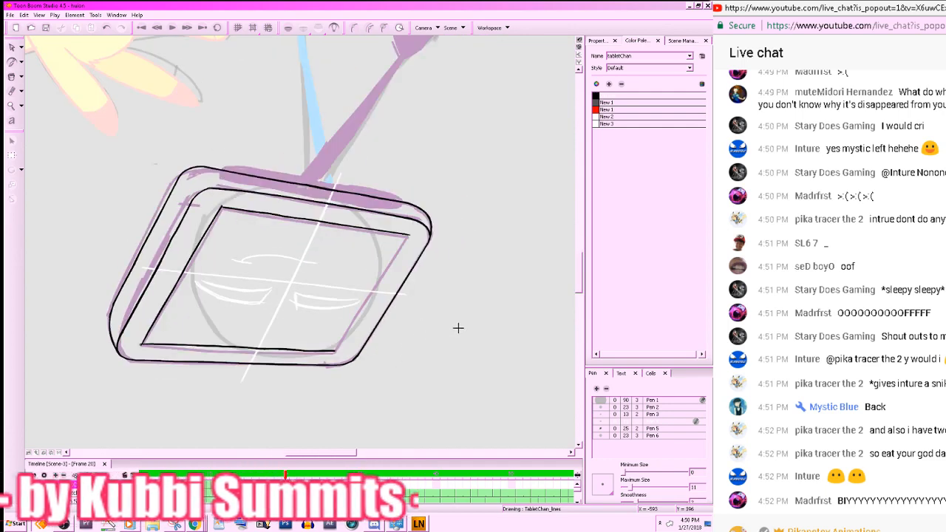
key(2)
key(2)
drag(444, 367, 426, 330)
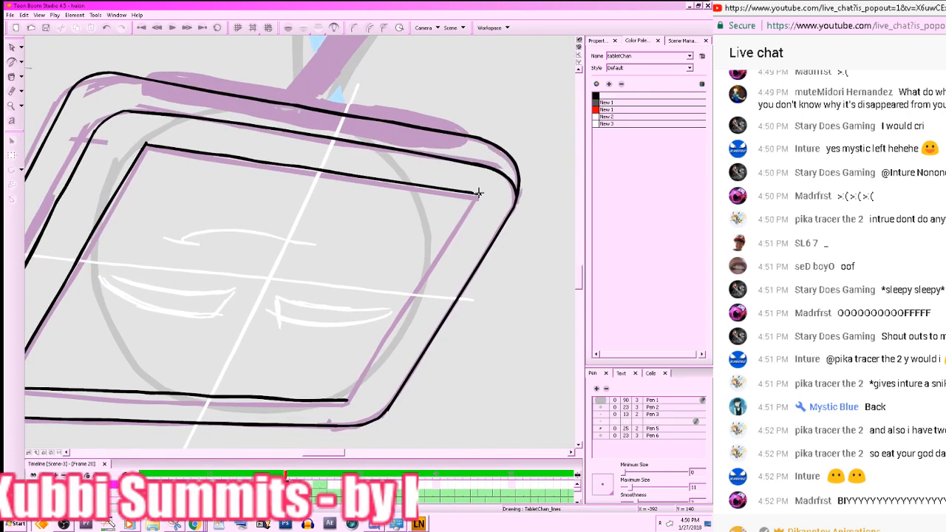
drag(479, 193, 346, 399)
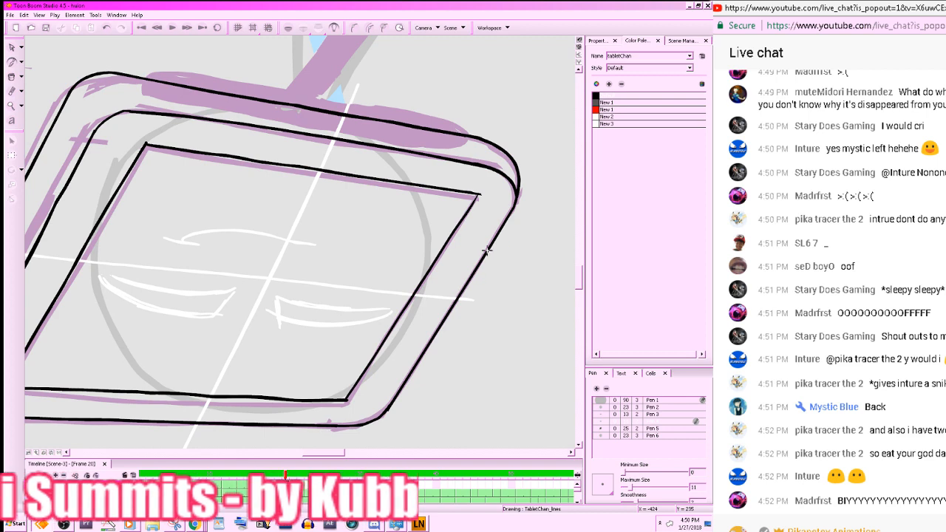
- Erase the overshooting line ends at the corners of the inner screen outline
key(alt+e)
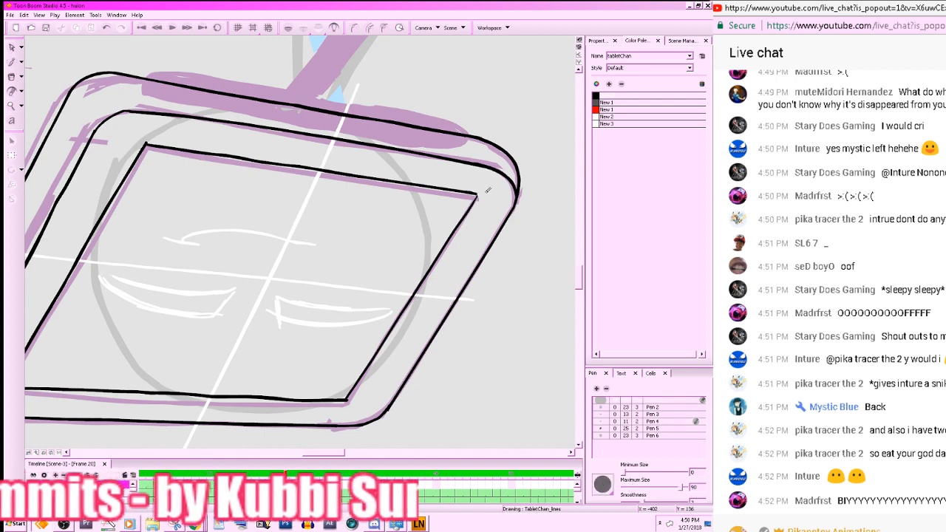
key(alt+b)
drag(478, 341, 542, 300)
drag(273, 363, 493, 377)
key(alt+e)
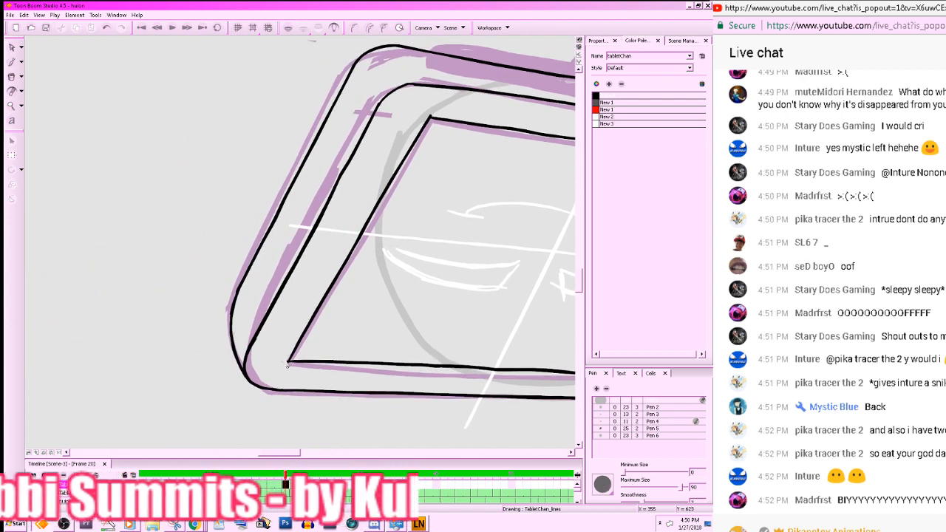
drag(545, 343, 540, 322)
drag(189, 211, 388, 239)
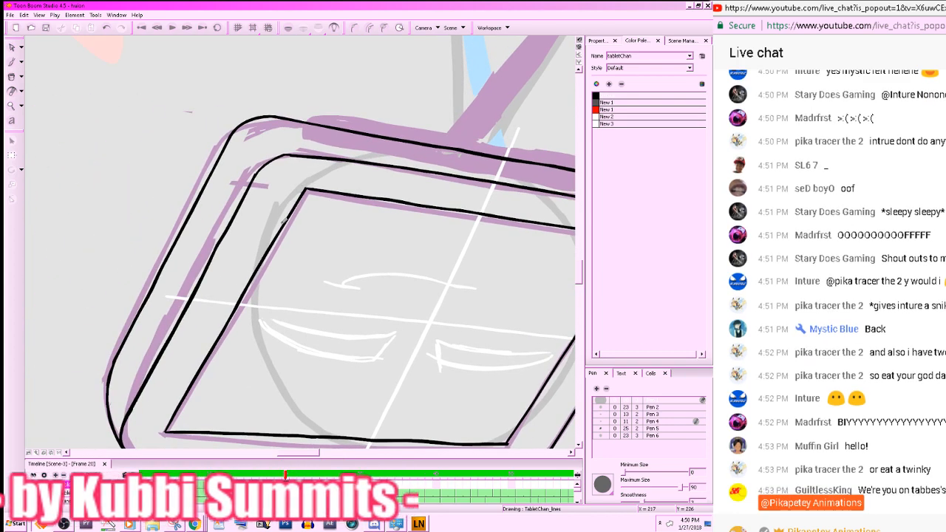
- Ink a solid black oval button in the upper-left corner of the tablet's bezel, replacing the first attempt
drag(502, 355, 359, 314)
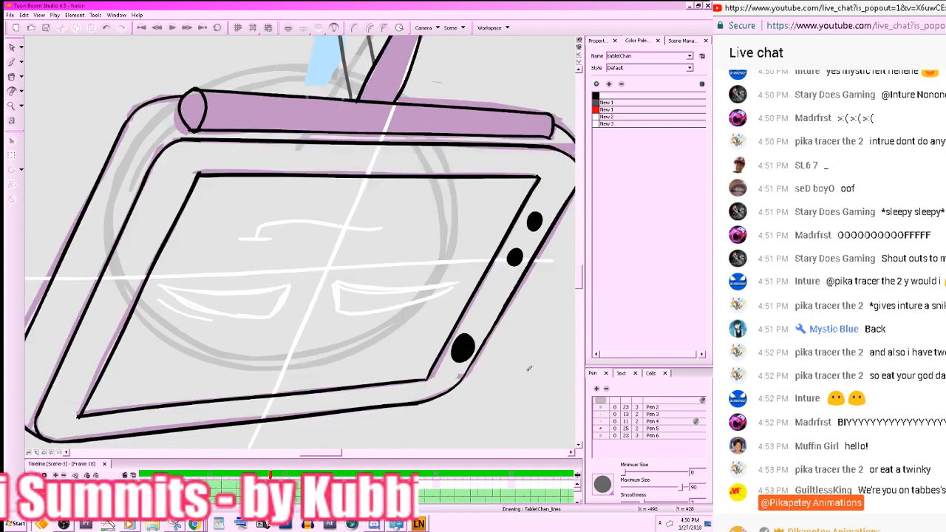
key(.)
key(.)
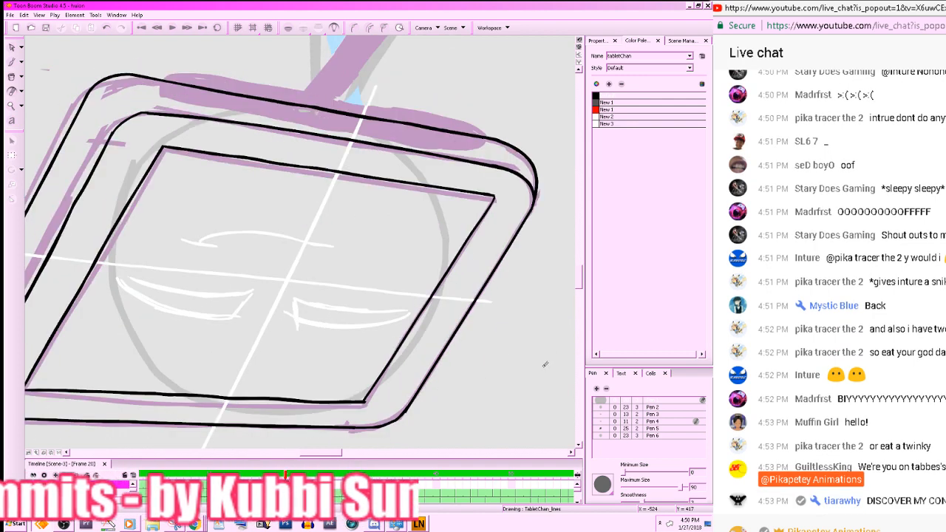
click(54, 455)
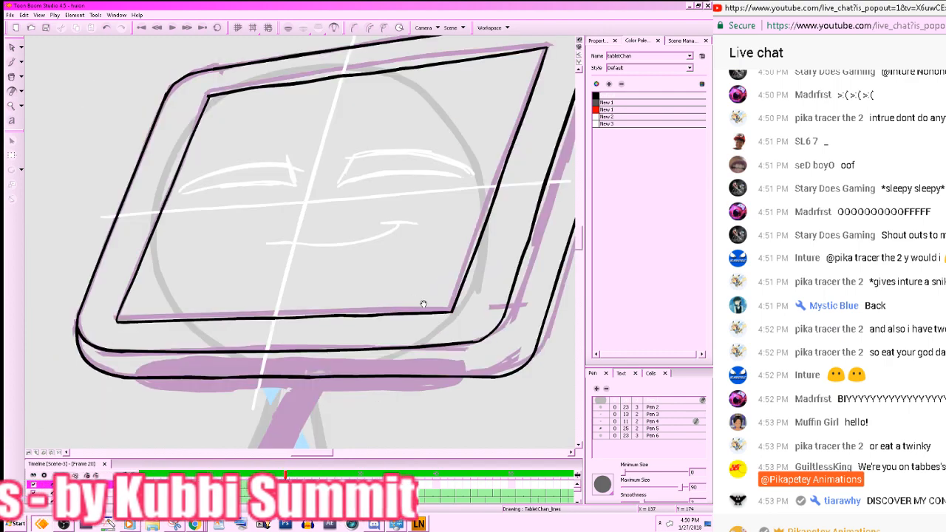
mouse_move(445, 322)
mouse_down()
mouse_move(494, 279)
mouse_move(482, 275)
mouse_move(456, 391)
mouse_move(584, 408)
mouse_up()
key(alt+b)
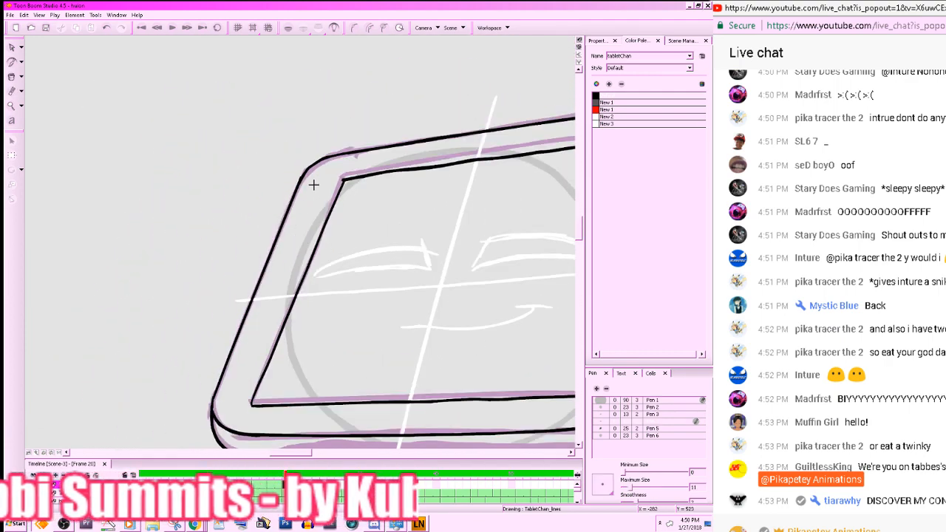
mouse_move(306, 220)
mouse_down()
mouse_move(312, 185)
mouse_move(324, 188)
mouse_move(312, 195)
mouse_up()
key(ctrl+z)
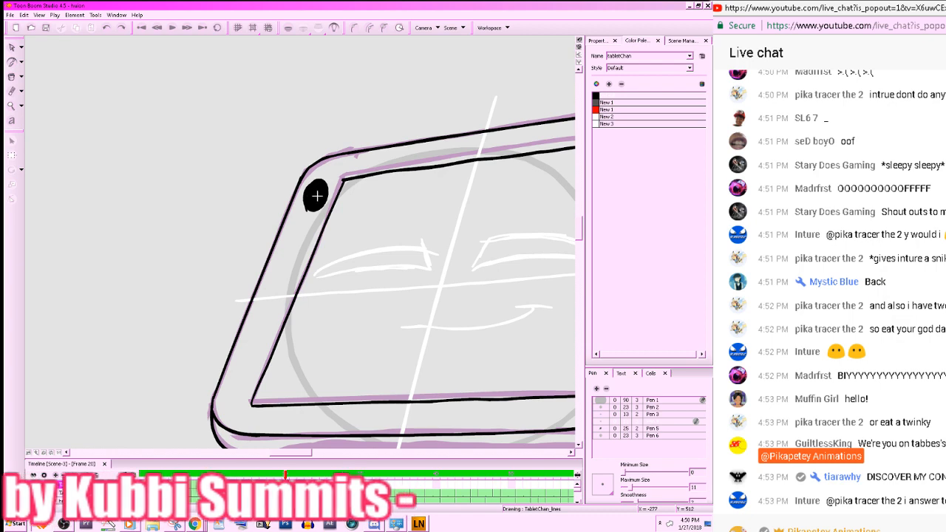
key(ctrl+z)
key(ctrl+z)
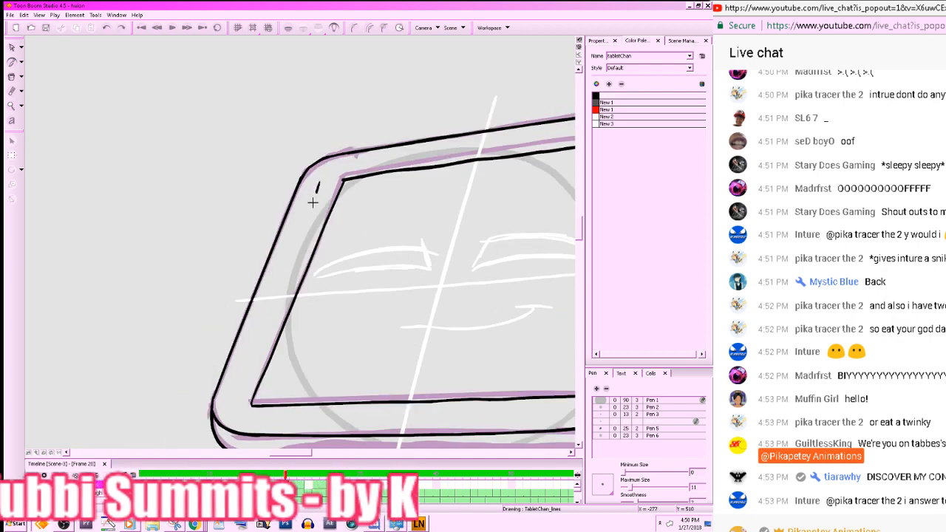
mouse_move(312, 202)
mouse_down()
mouse_move(325, 182)
mouse_move(308, 198)
mouse_up()
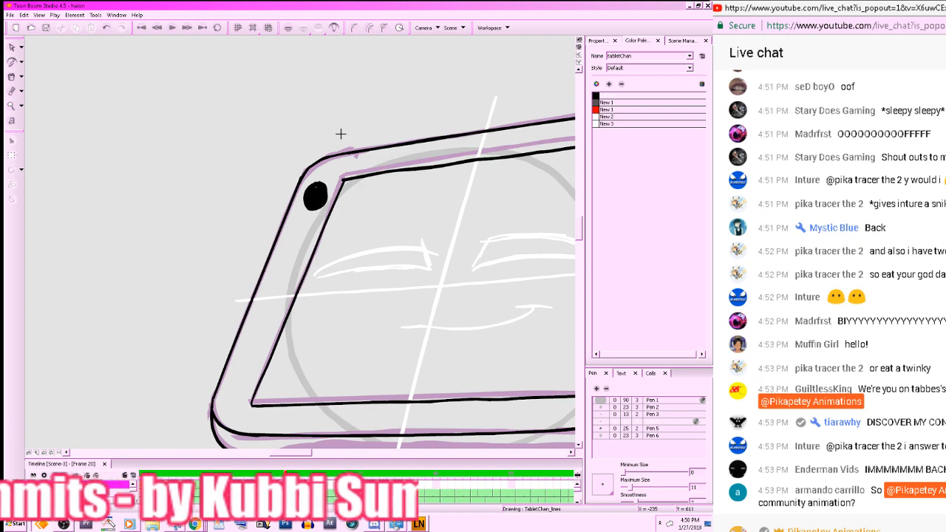
- Ink two small solid black dots on the lower part of the tablet's left bezel, using frame 21 as placement reference
drag(361, 154, 388, 131)
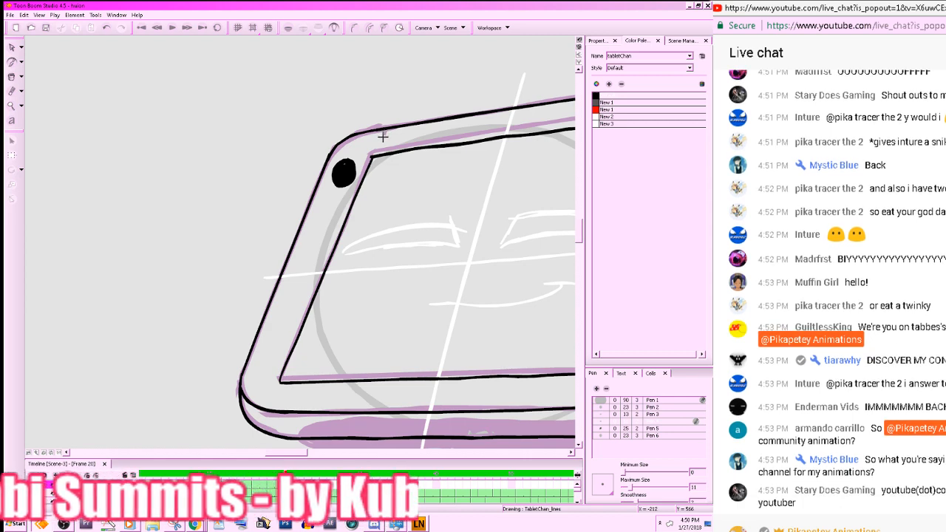
key(.)
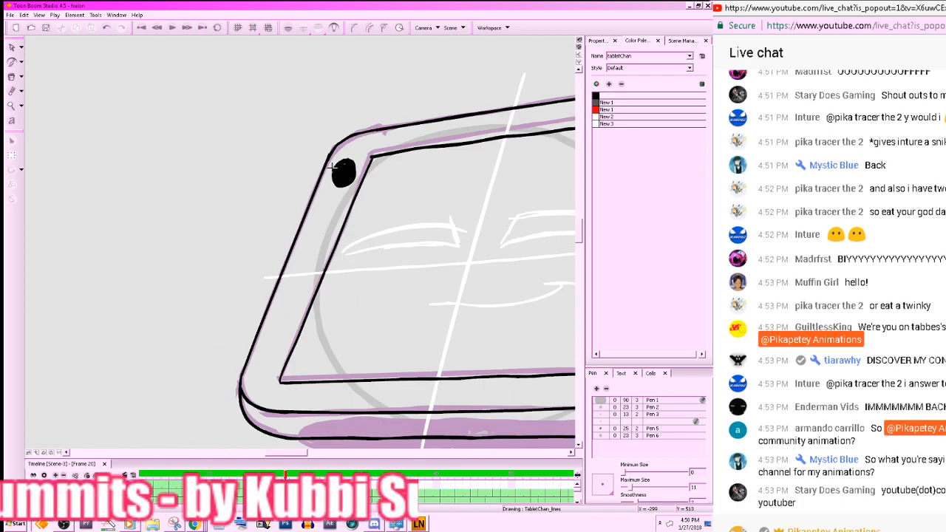
key(.)
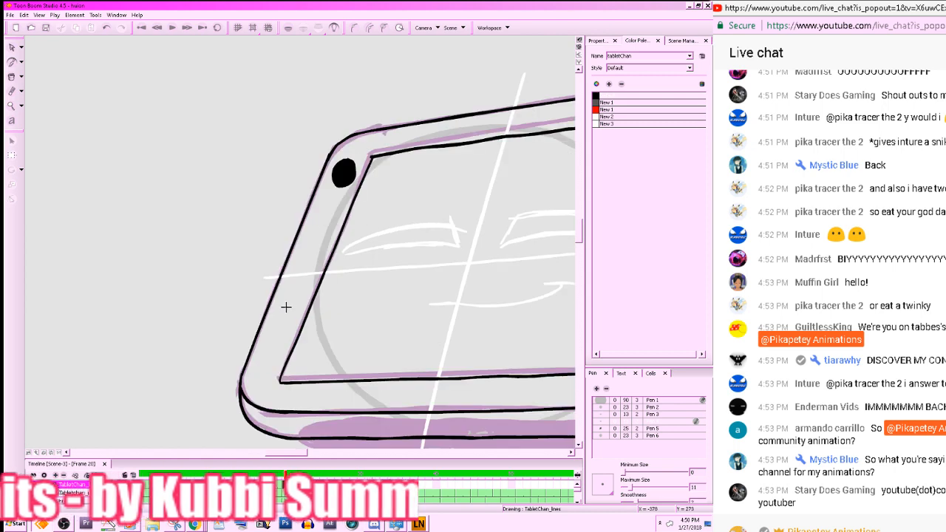
key(.)
drag(263, 360, 275, 340)
key(ctrl+z)
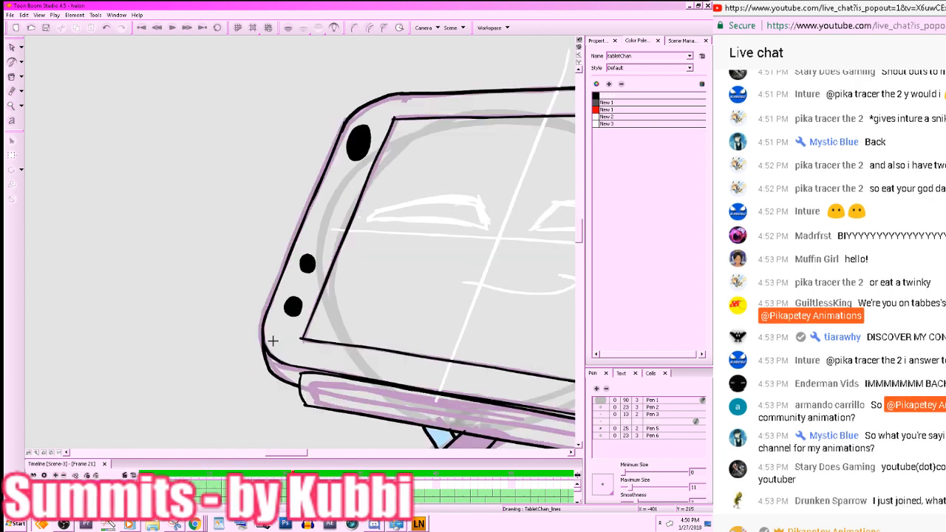
key(.)
drag(289, 300, 289, 302)
- Compare the whole tablet and its bezel buttons on frame 20 with the neighbouring frames at different zoom levels
key(x)
key(x)
key(x)
key(.)
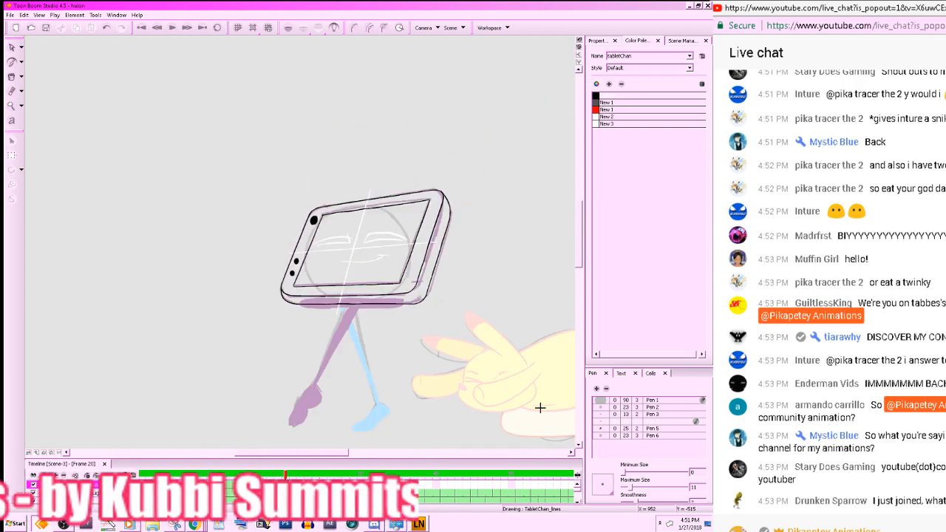
key(.)
key(z)
key(z)
key(z)
drag(488, 380, 413, 306)
- Choose the dark grey swatch and draw a short line for the hinge bar's right end, checking the neighbouring frames
click(603, 103)
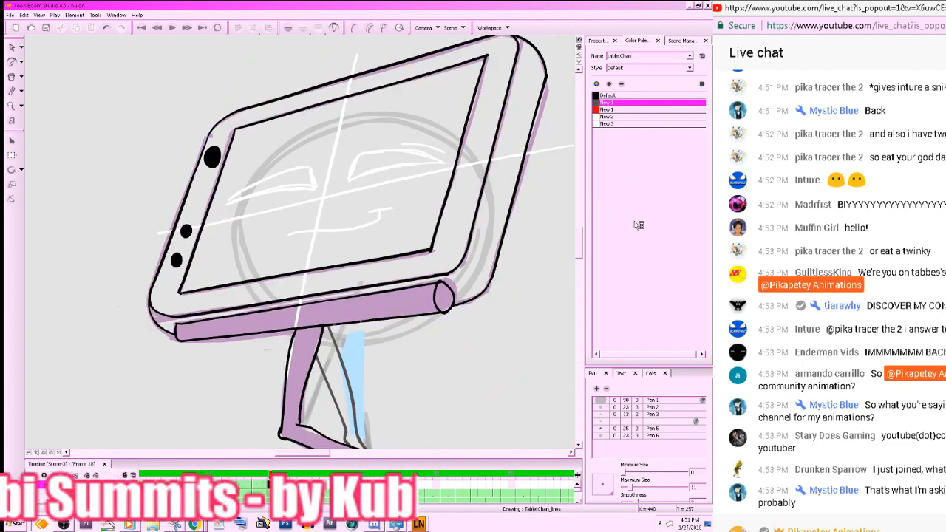
key(.)
key(.)
key(comma)
key(comma)
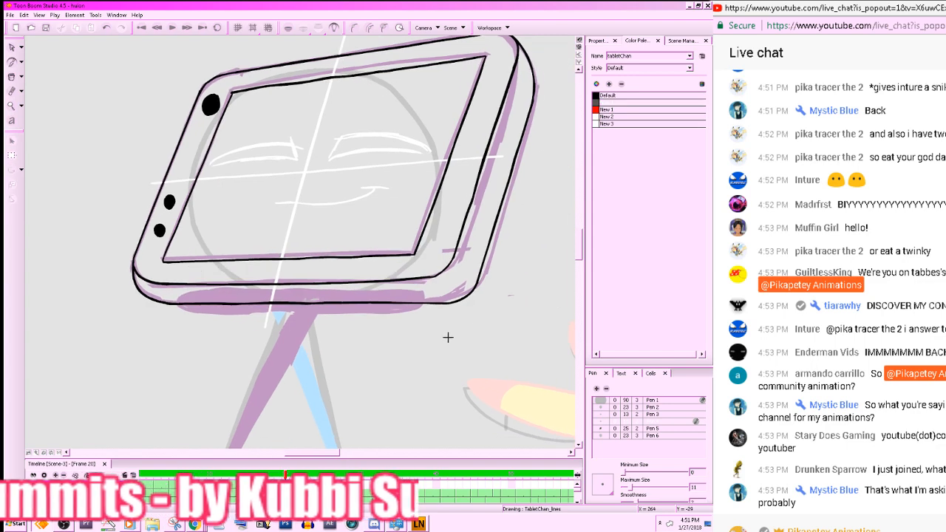
key(period)
key(comma)
key(period)
key(period)
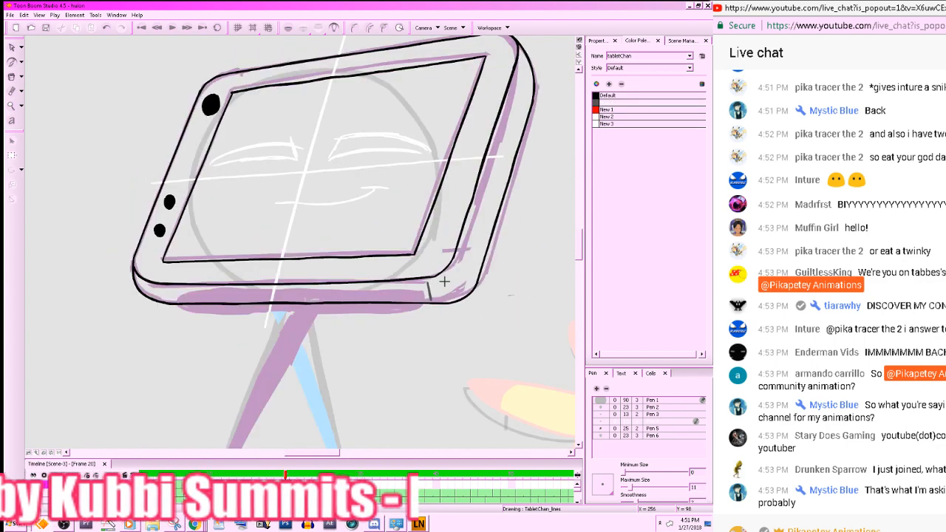
key(comma)
key(comma)
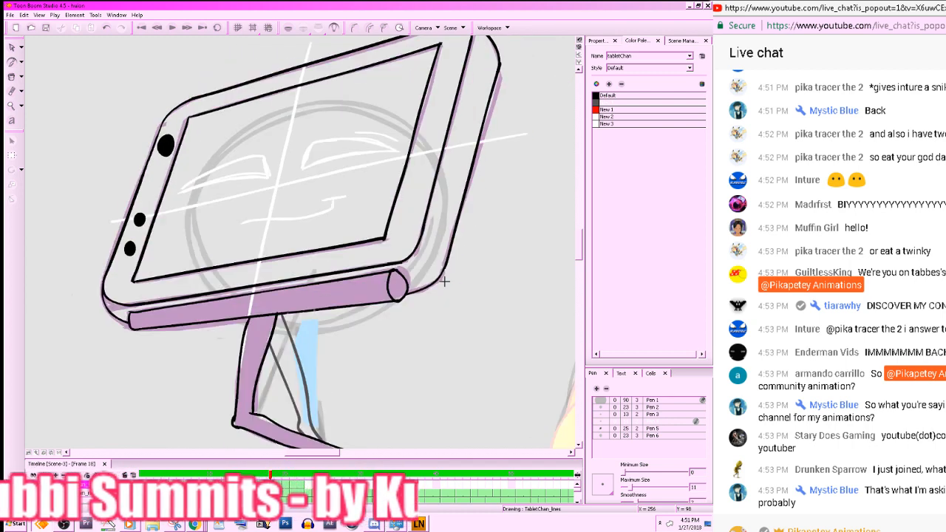
key(period)
key(period)
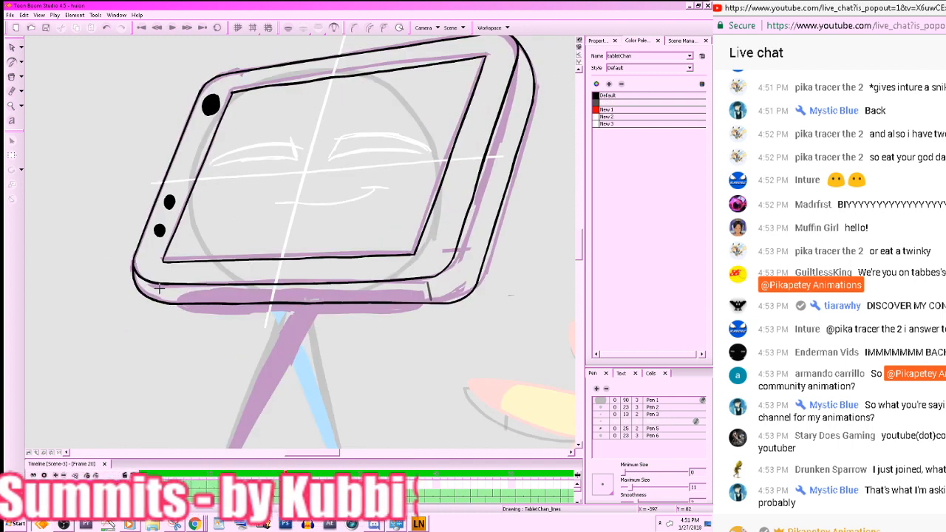
- Draw a short dark grey line for the hinge bar's left end, redoing unwanted strokes
drag(160, 288, 171, 303)
key(ctrl+z)
key(ctrl+z)
key(ctrl+z)
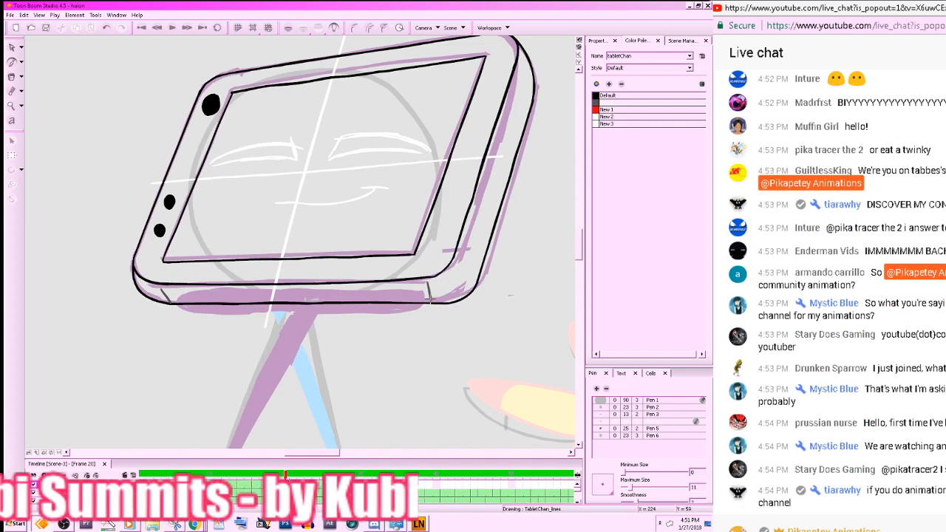
- Round off the hinge bar's right end with a curved dark grey stroke, retrying until it fits
mouse_move(418, 299)
mouse_down()
mouse_move(428, 306)
mouse_move(420, 284)
mouse_move(423, 313)
mouse_move(427, 282)
mouse_up()
key(ctrl+z)
key(ctrl+z)
key(ctrl+z)
key(ctrl+z)
key(.)
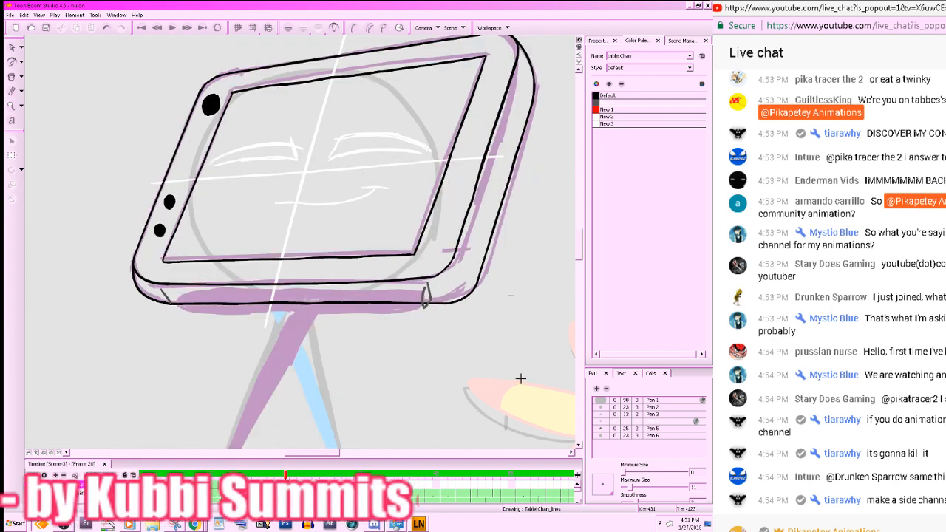
- Draw the hinge bar's long lower edge in dark grey between its two end marks, replacing the earlier tries
drag(506, 405, 572, 359)
key(.)
drag(514, 223, 314, 368)
key(ctrl+z)
key(ctrl+z)
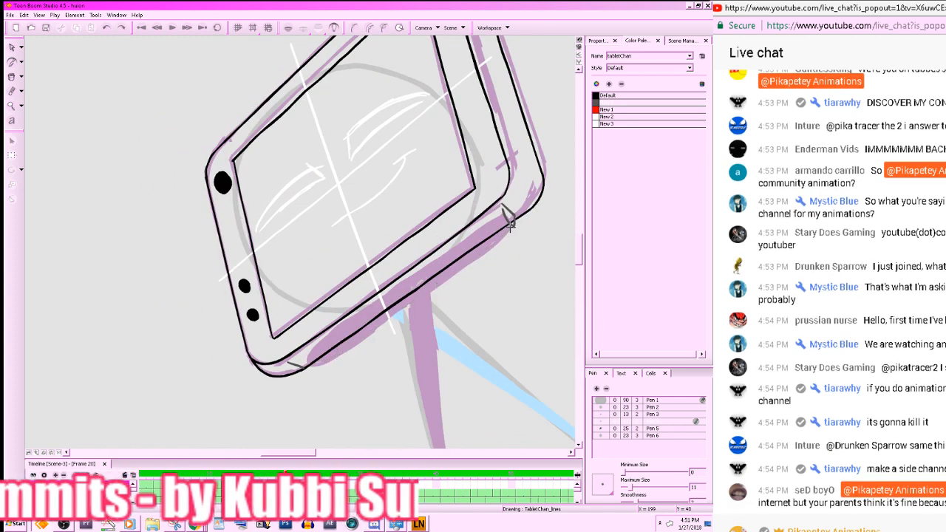
drag(511, 222, 306, 376)
key(ctrl+z)
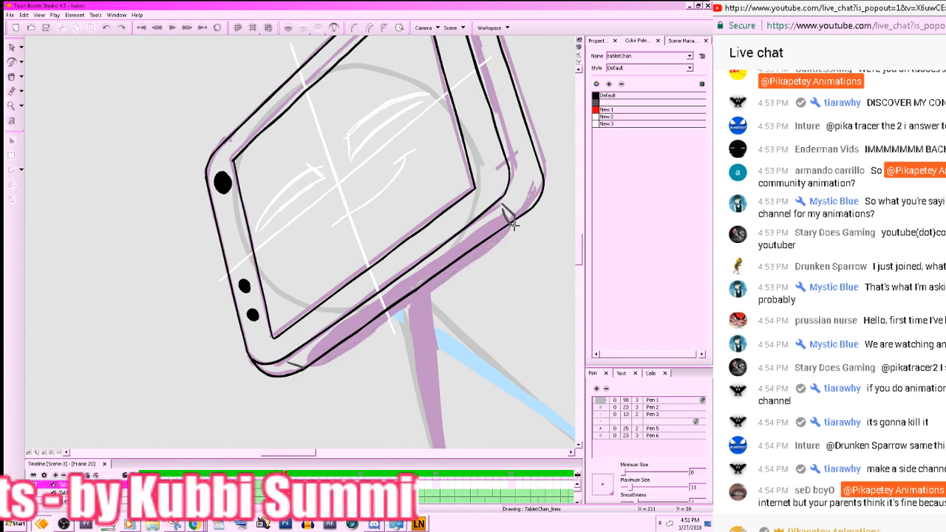
drag(512, 222, 304, 375)
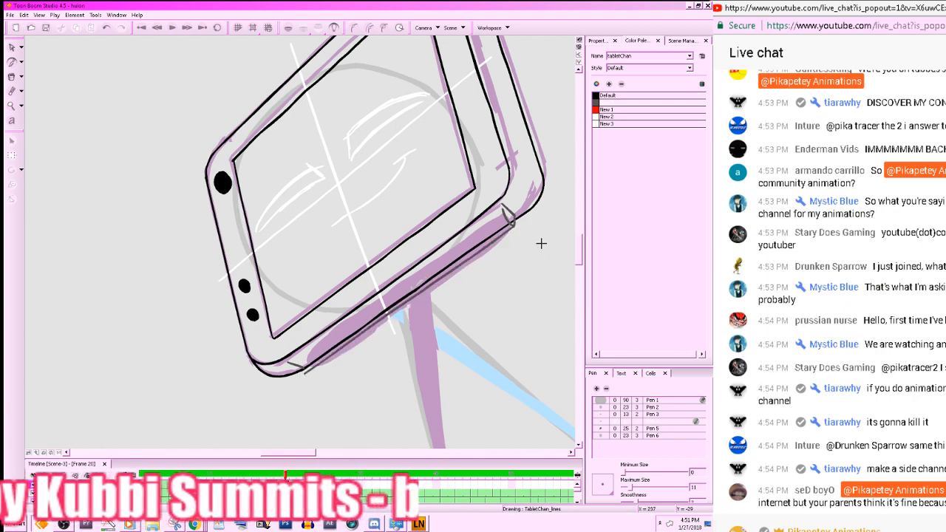
- Draw the hinge bar's long upper edge in dark grey between its two end marks, replacing the first stroke
drag(503, 205, 286, 361)
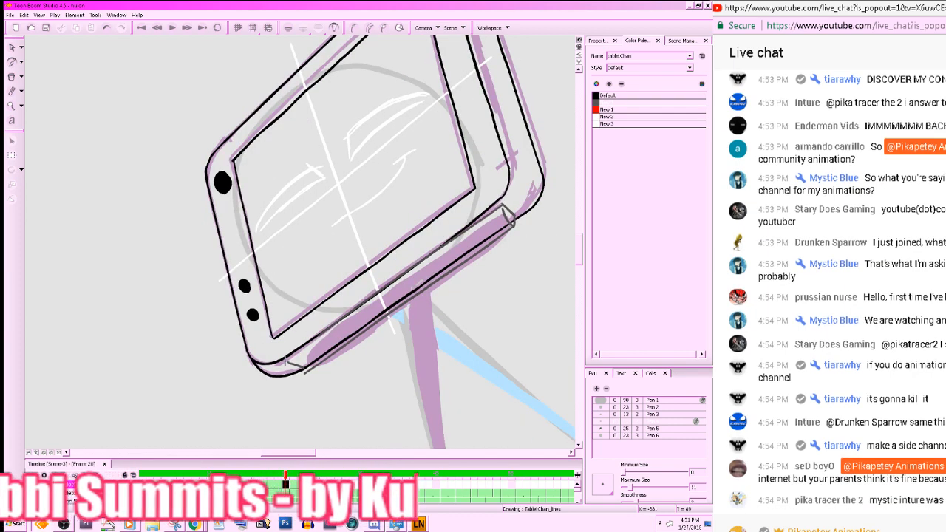
key(ctrl+z)
drag(503, 205, 284, 366)
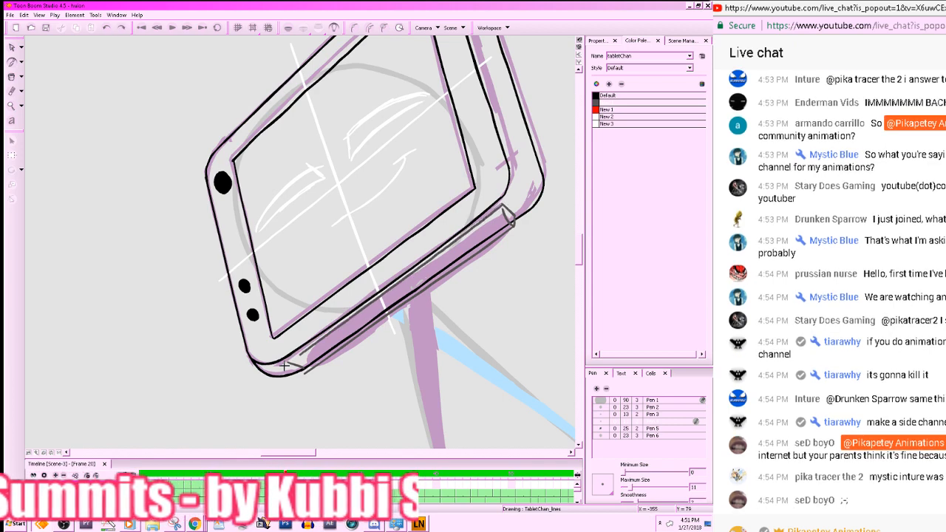
drag(514, 250, 501, 256)
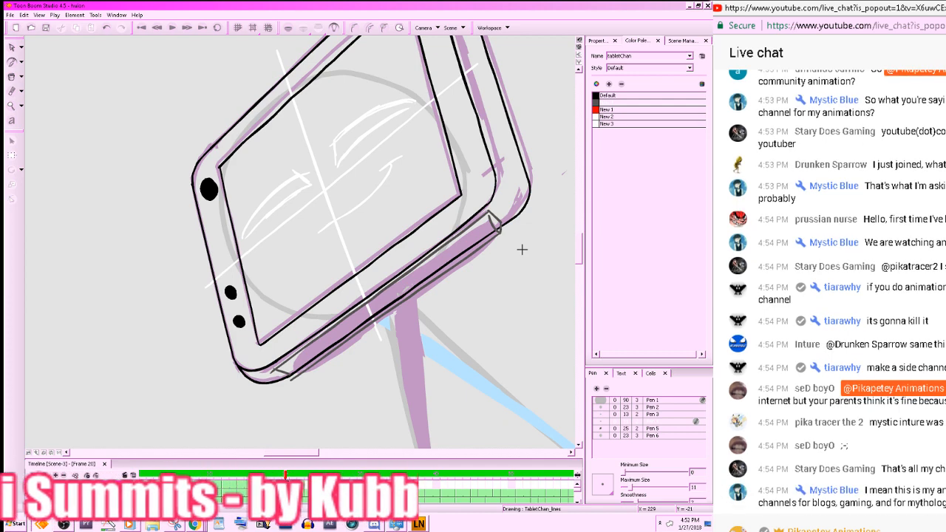
- Check the finished hinge bar lines on frame 20 and save the scene
key(.)
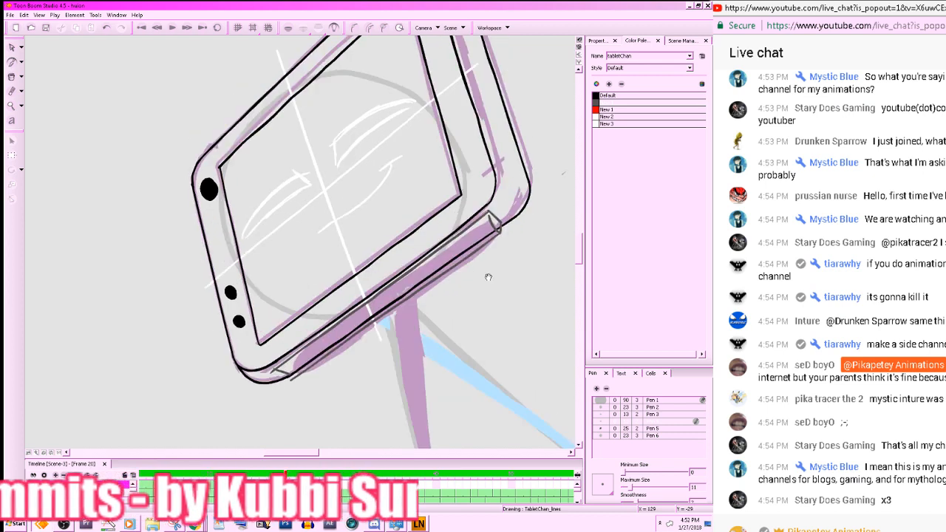
drag(502, 310, 534, 337)
key(ctrl+s)
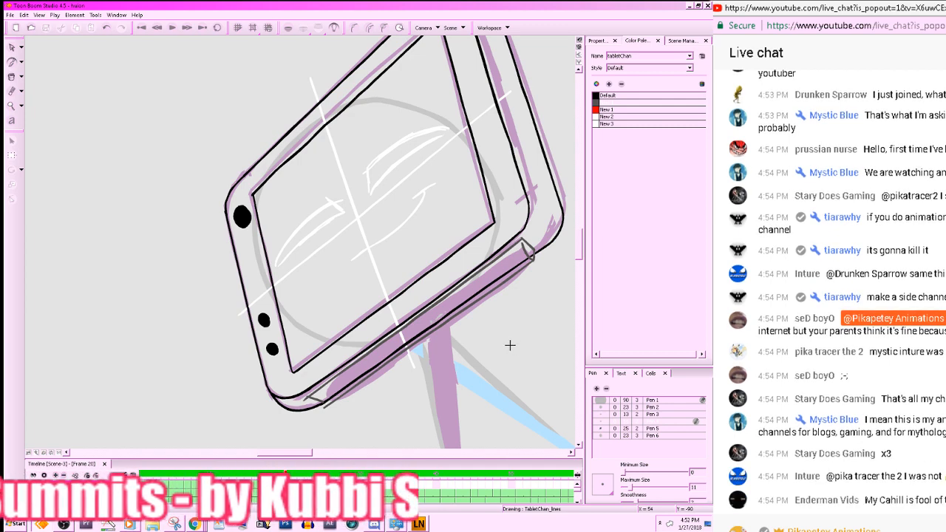
drag(509, 340, 529, 351)
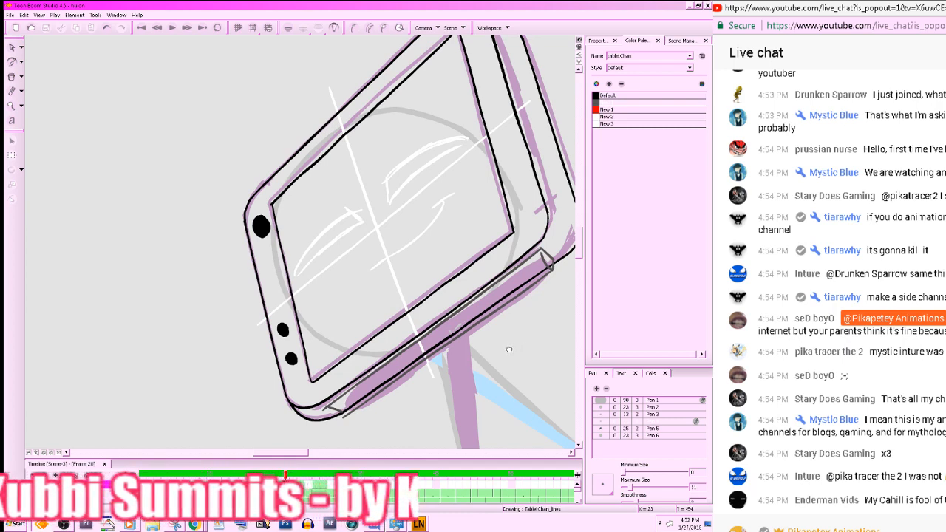
- Cut the slanted line at the hinge bar's left end free from the outline and delete it
drag(508, 350, 509, 353)
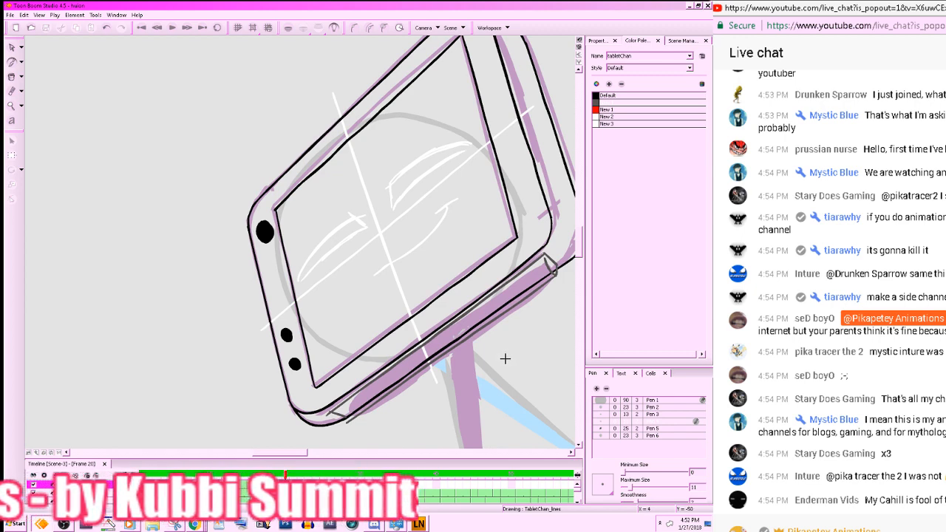
drag(507, 360, 506, 357)
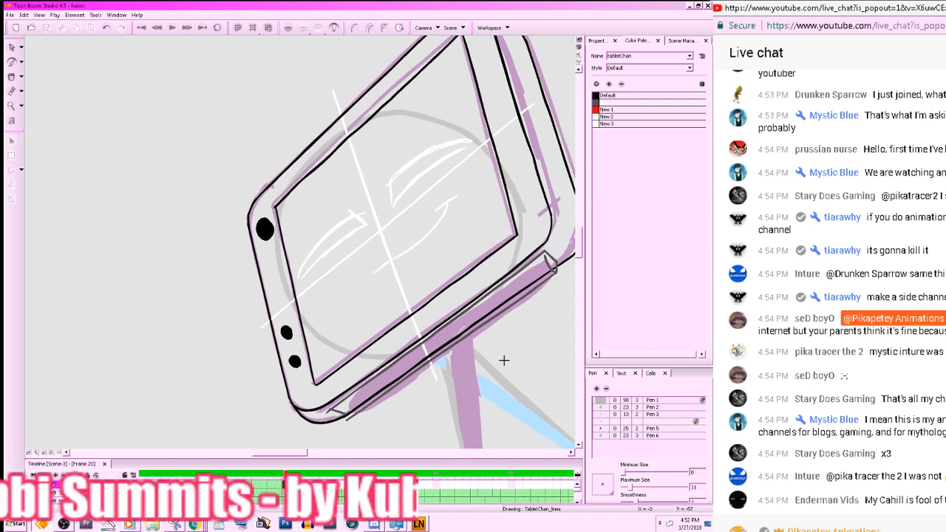
key(alt+e)
click(329, 411)
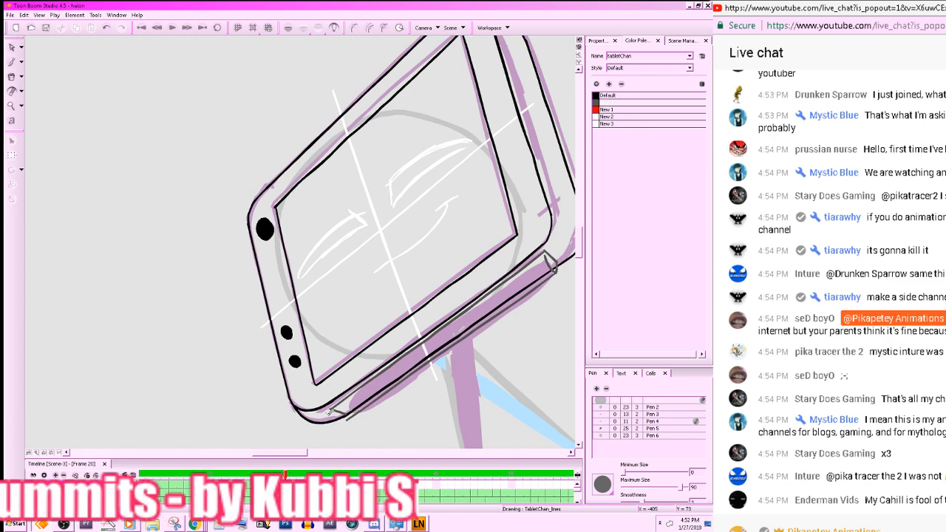
mouse_move(528, 360)
mouse_down()
mouse_move(463, 369)
mouse_move(499, 376)
mouse_move(564, 339)
mouse_up()
key(.)
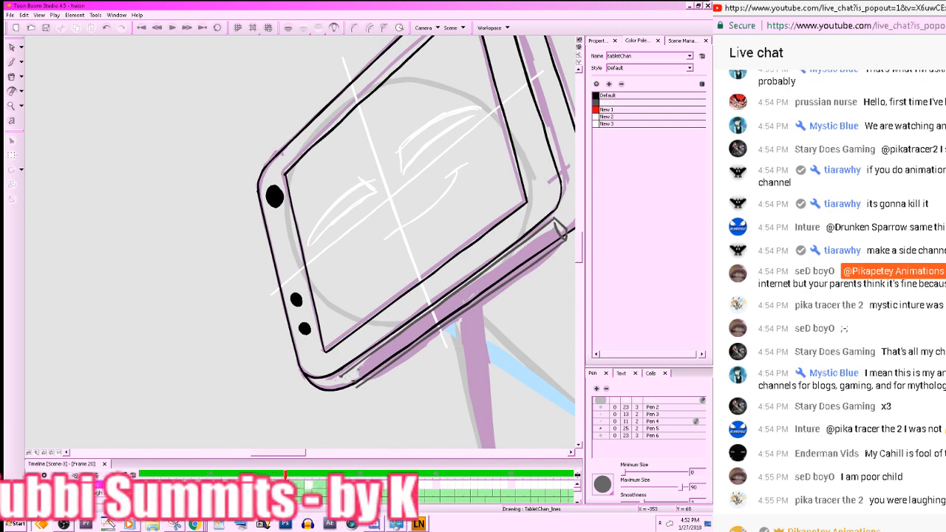
click(11, 48)
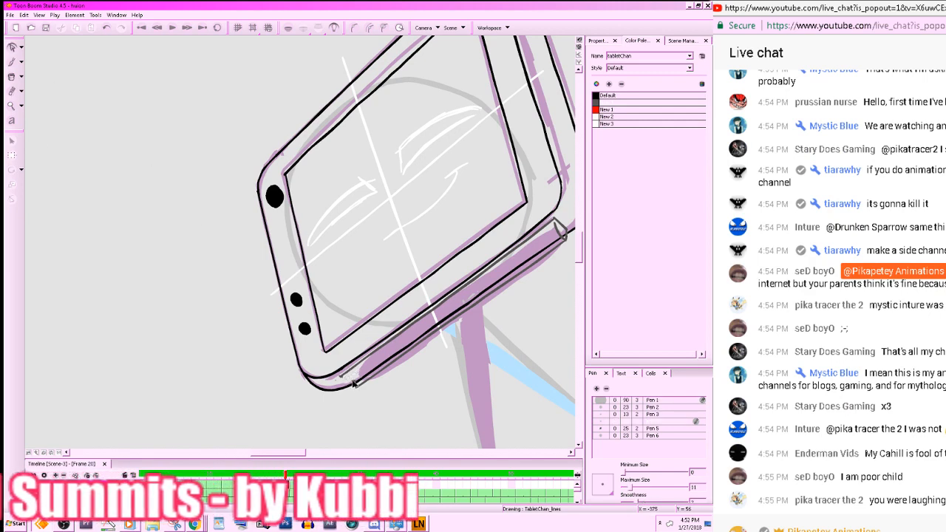
drag(353, 382, 326, 399)
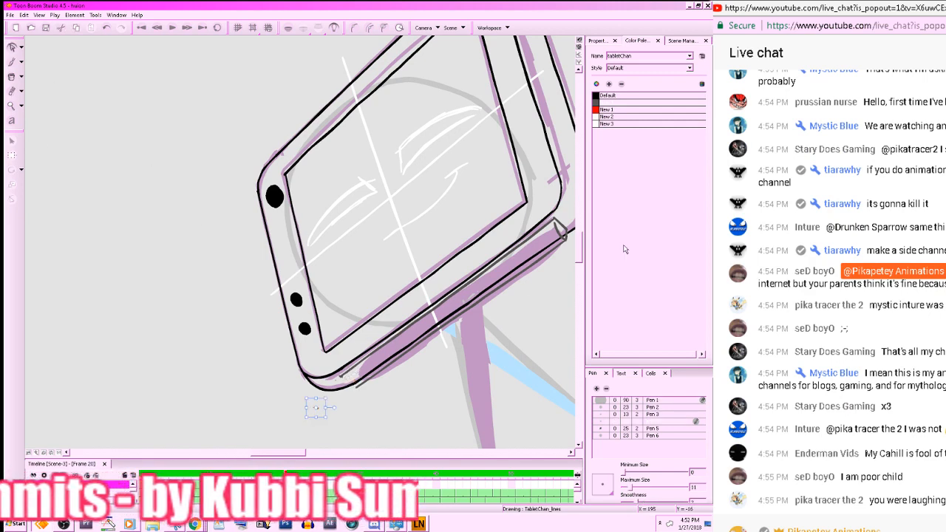
key(Delete)
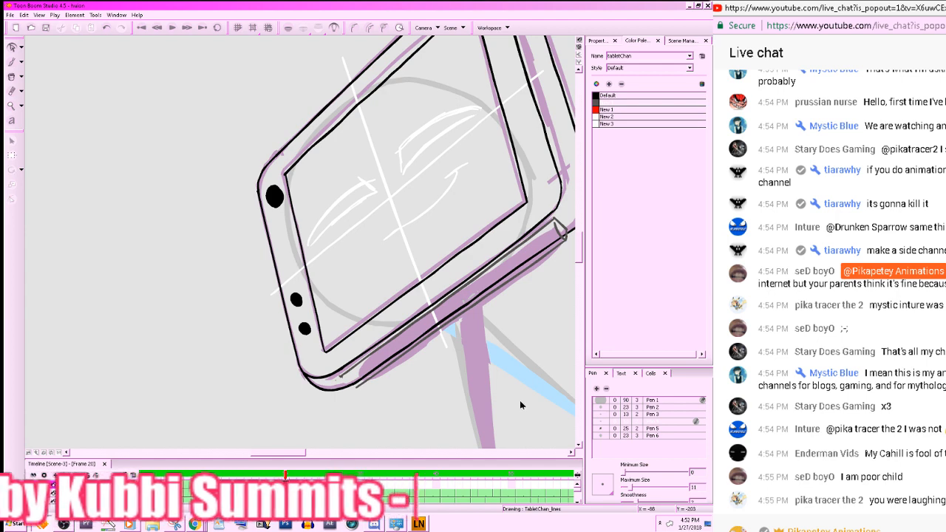
- Close the hinge bar's left end with a short upright dark grey stroke and compare it against the neighbouring frames
click(51, 453)
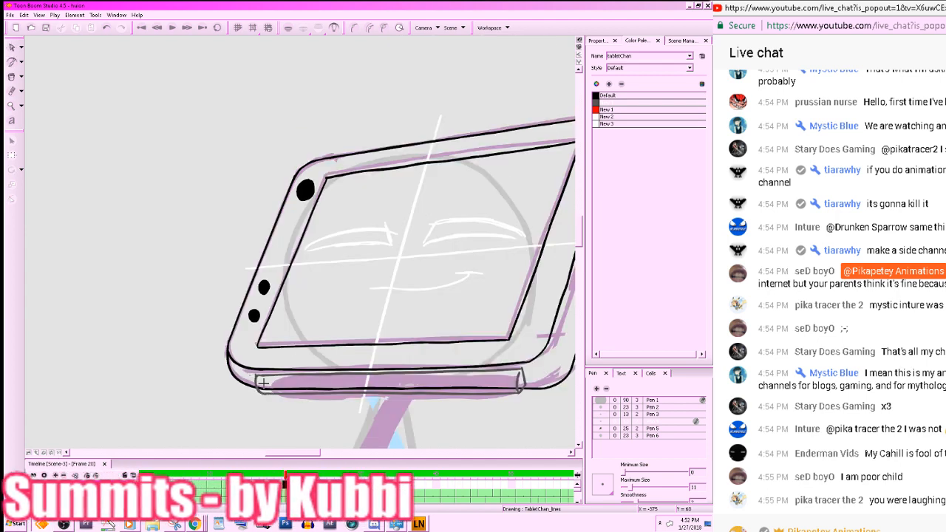
drag(257, 391, 257, 375)
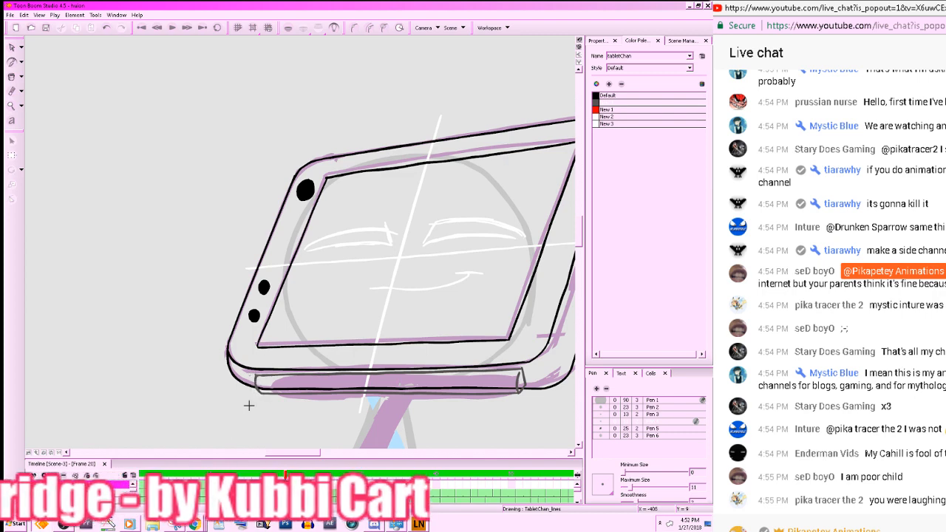
drag(546, 400, 538, 342)
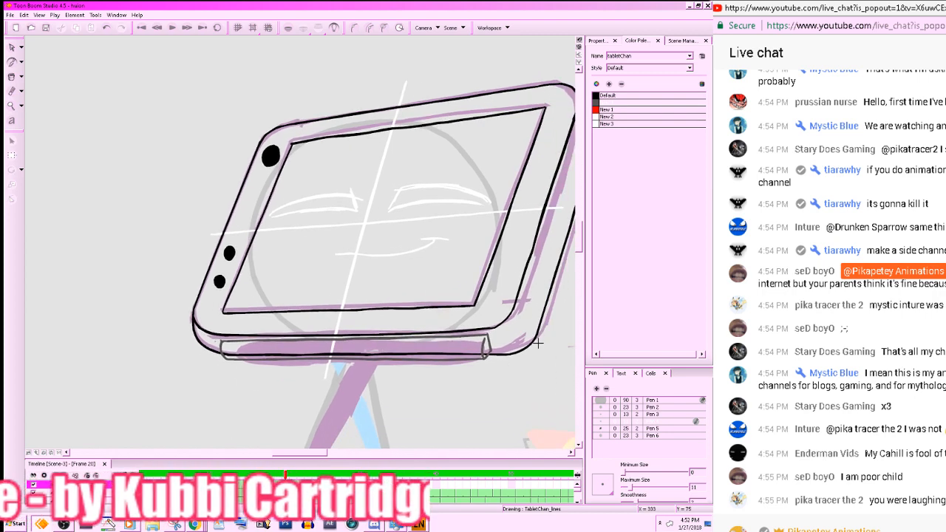
key(g)
key(f)
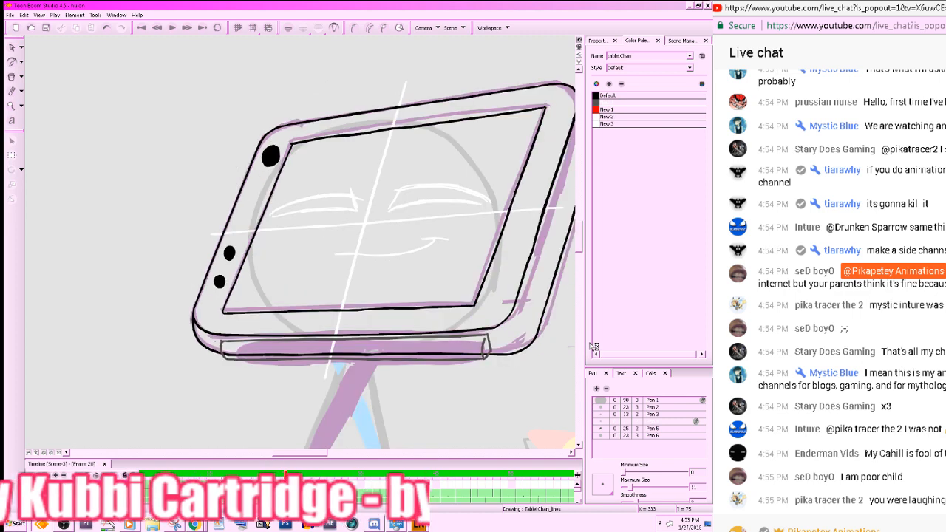
key(f)
key(g)
key(g)
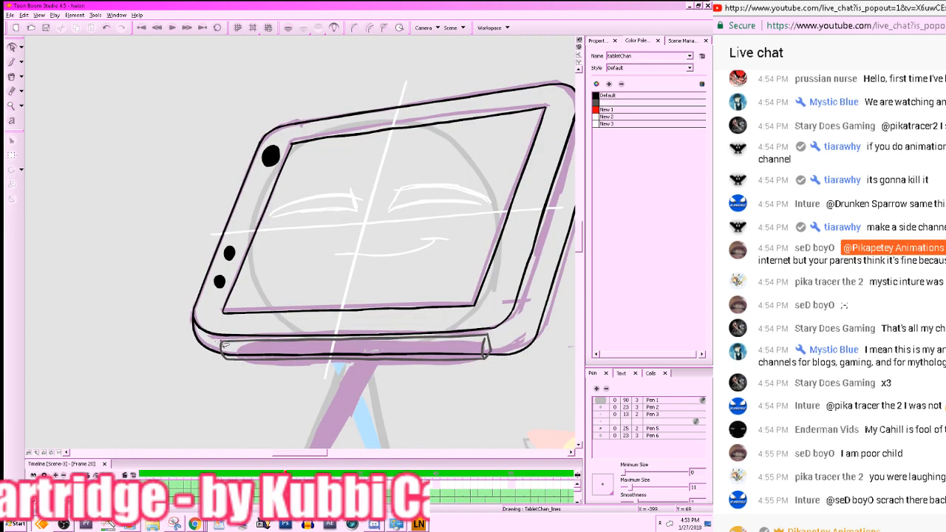
- Stretch the hinge bar's outline slightly farther to the left
click(222, 340)
drag(252, 379, 274, 382)
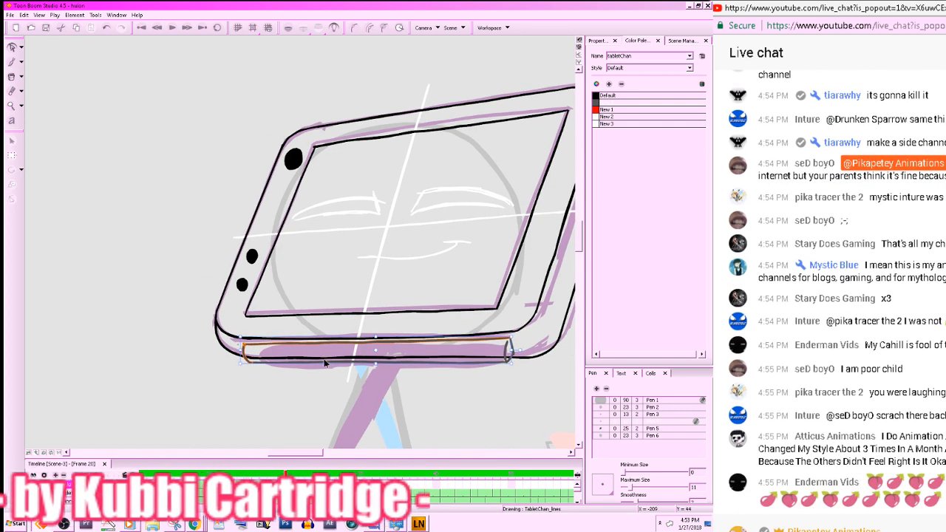
drag(241, 357, 236, 354)
click(206, 391)
drag(495, 388, 471, 390)
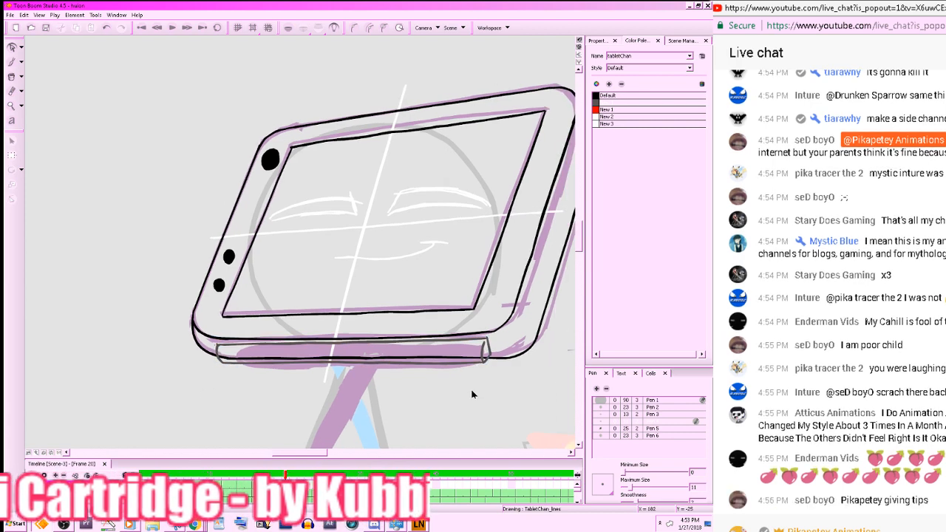
- Delete the black lower body line that runs through the hinge bar
click(579, 298)
drag(515, 288, 484, 419)
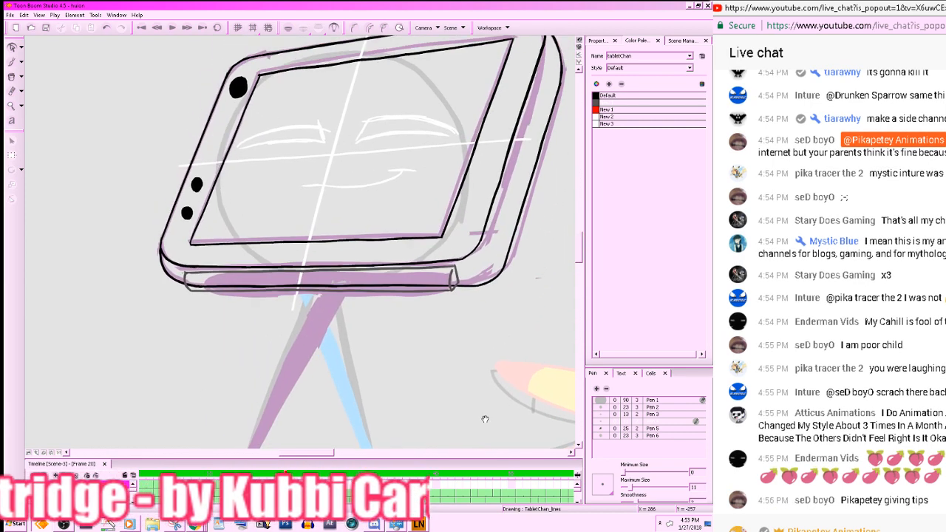
drag(472, 267, 57, 407)
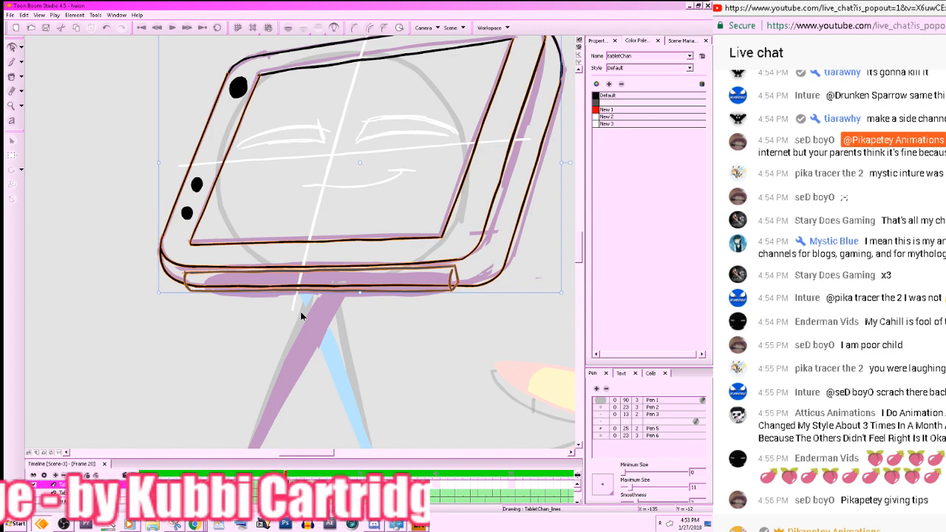
click(452, 304)
click(453, 284)
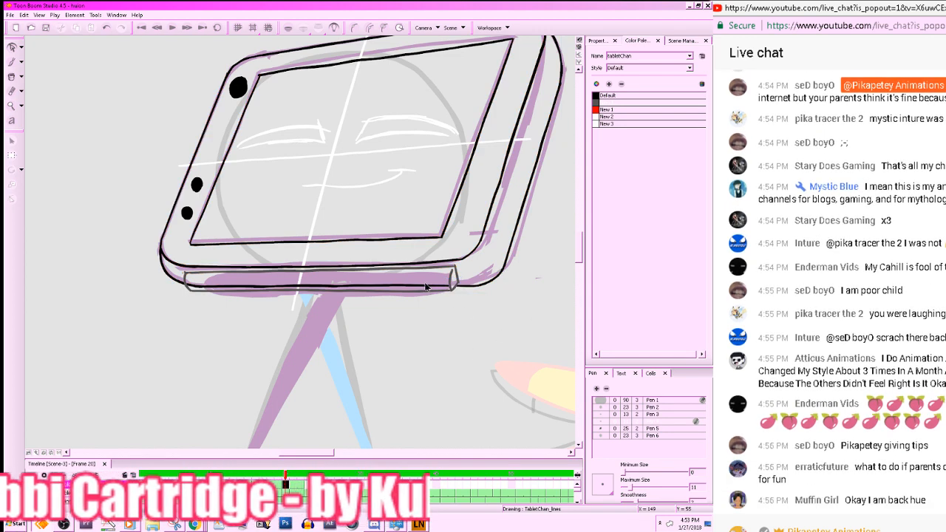
key(Delete)
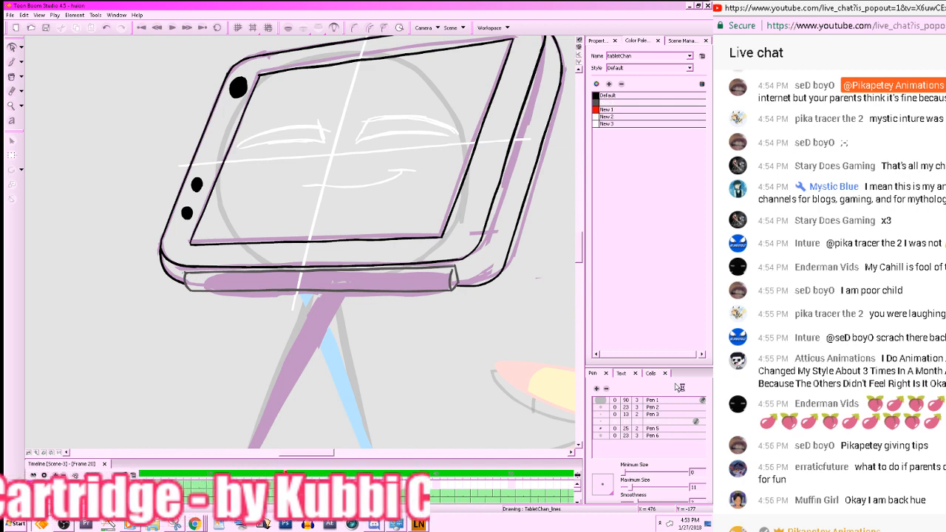
- Recolor the hinge bar's outline with the Default black swatch and compare frame 20 with frame 21
click(612, 96)
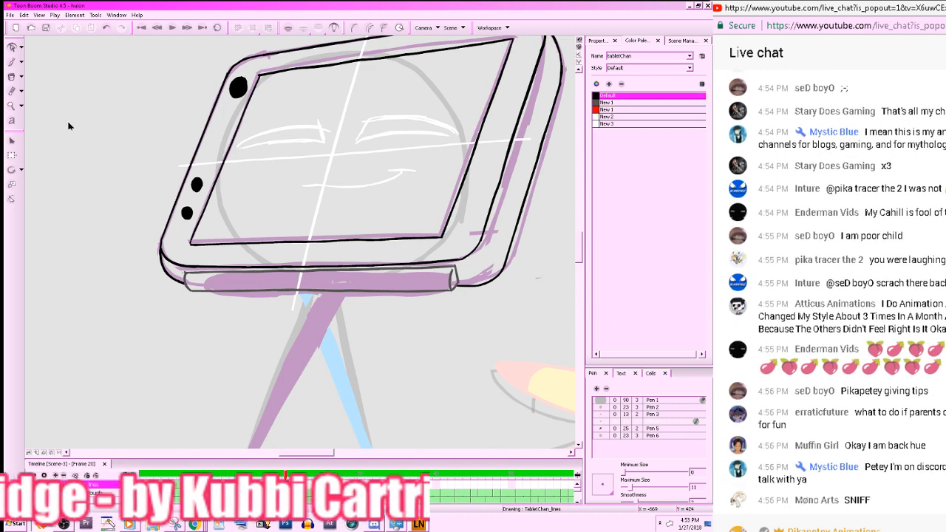
click(12, 77)
click(457, 272)
key(2)
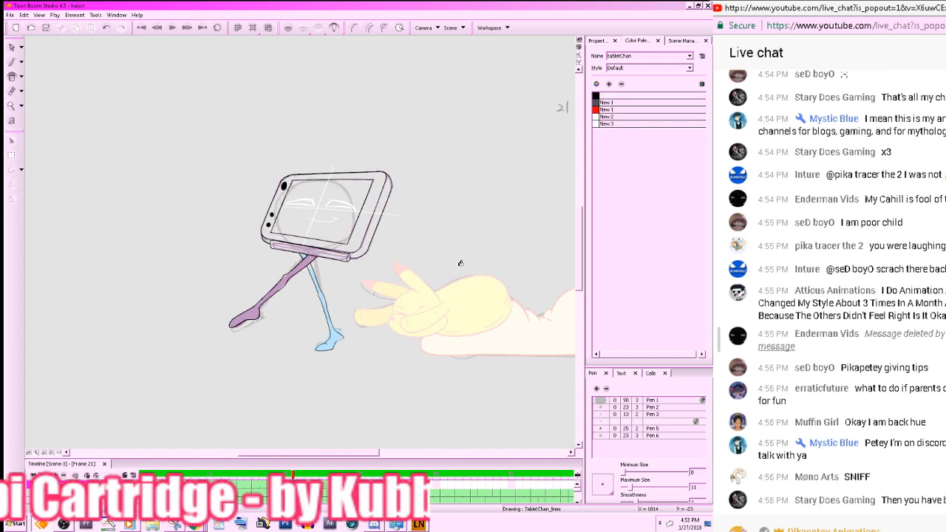
key(2)
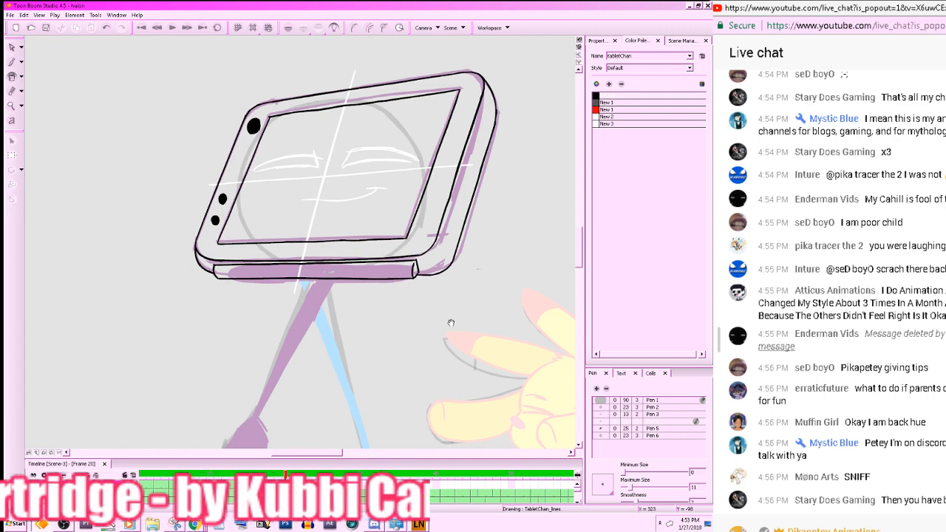
- Turn on onion skinning around the legs on frame 20 and ready the brush with the Default black swatch
drag(450, 322, 513, 248)
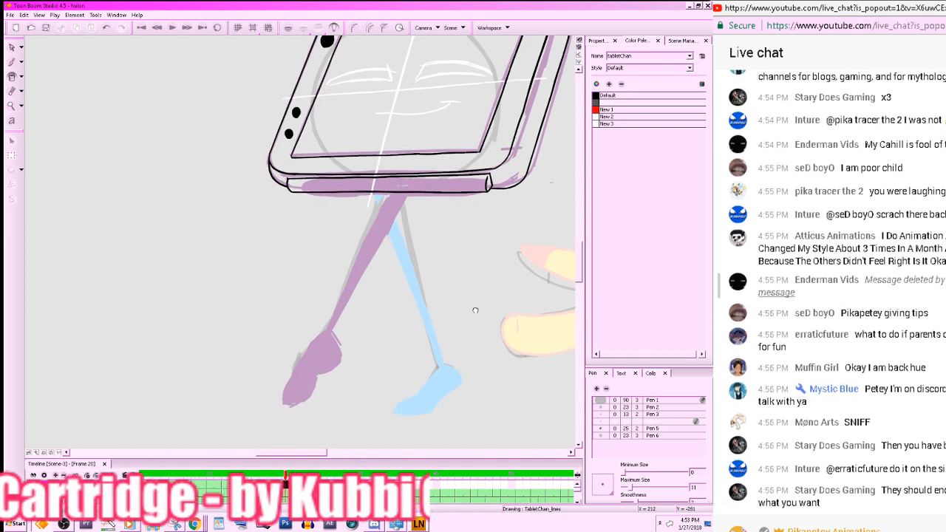
drag(475, 310, 480, 301)
click(288, 28)
mouse_move(486, 337)
mouse_down()
mouse_move(384, 335)
mouse_move(423, 333)
mouse_up()
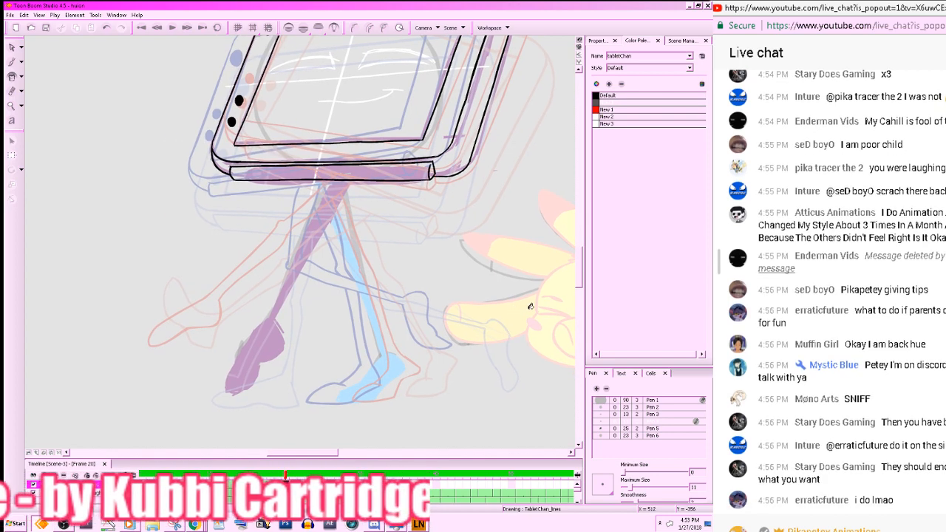
key(alt+b)
key(.)
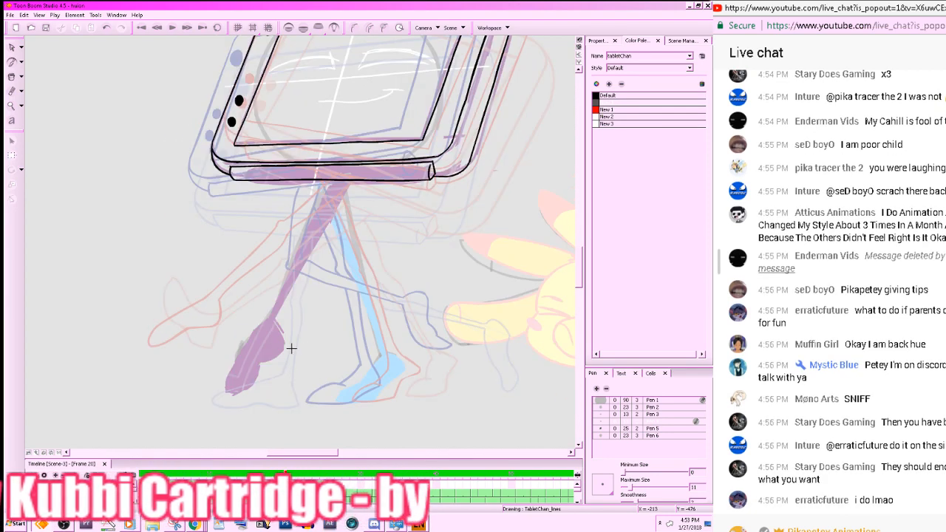
key(.)
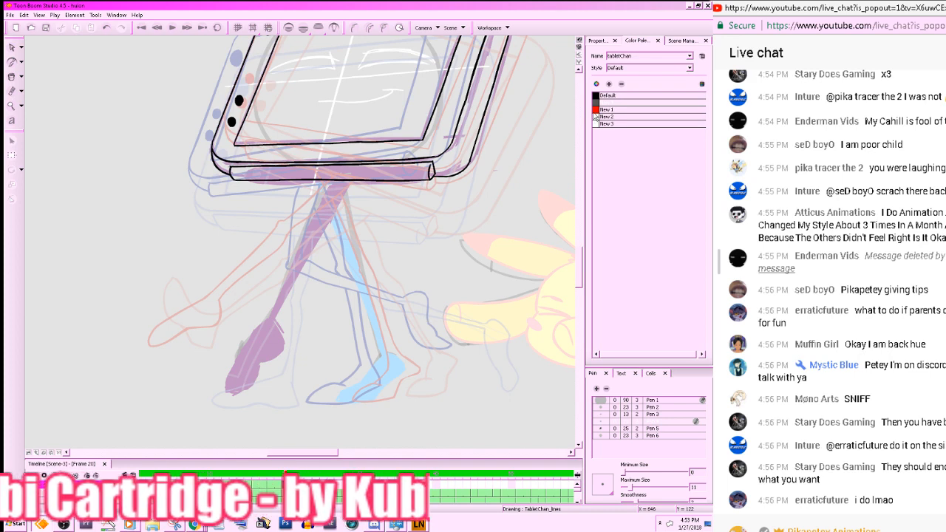
click(597, 96)
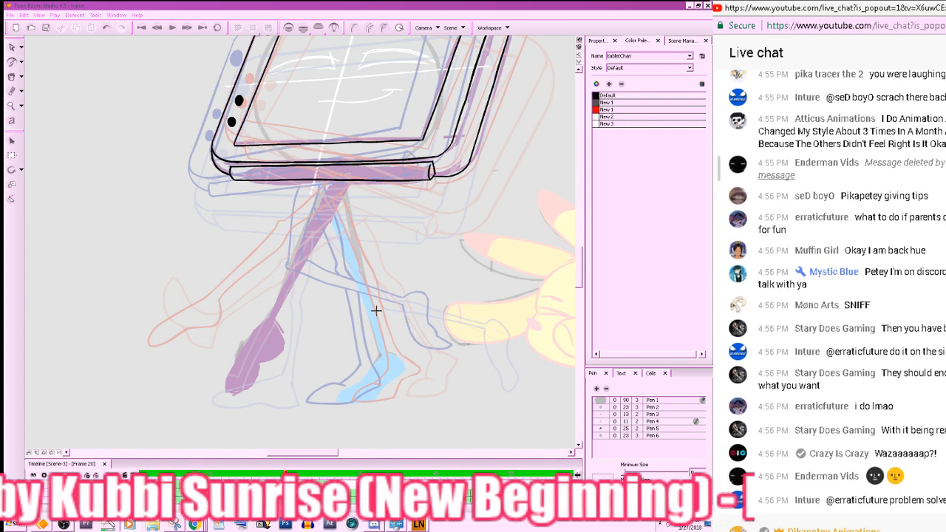
drag(579, 265, 579, 269)
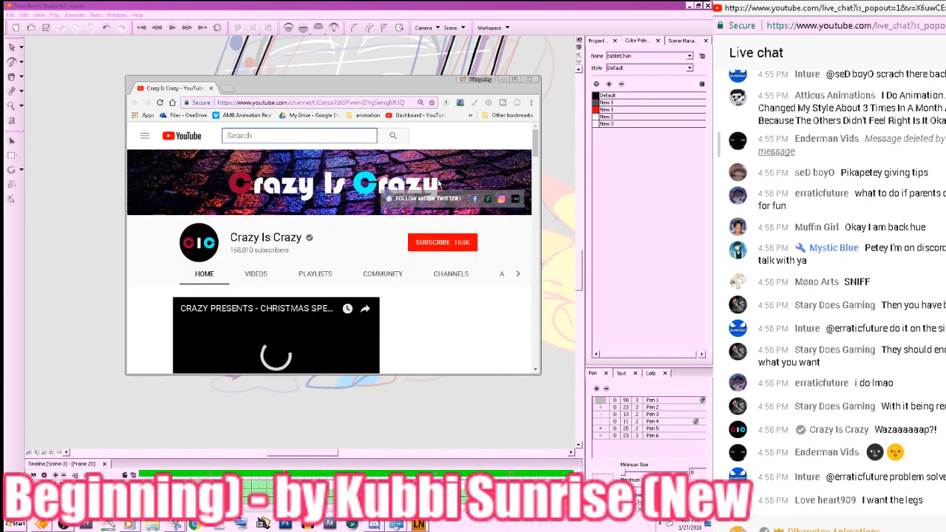
- In the browser, sample the Christmas special on the Crazy Is Crazy YouTube channel and look through its uploaded videos
scroll(271, 302, down, 1)
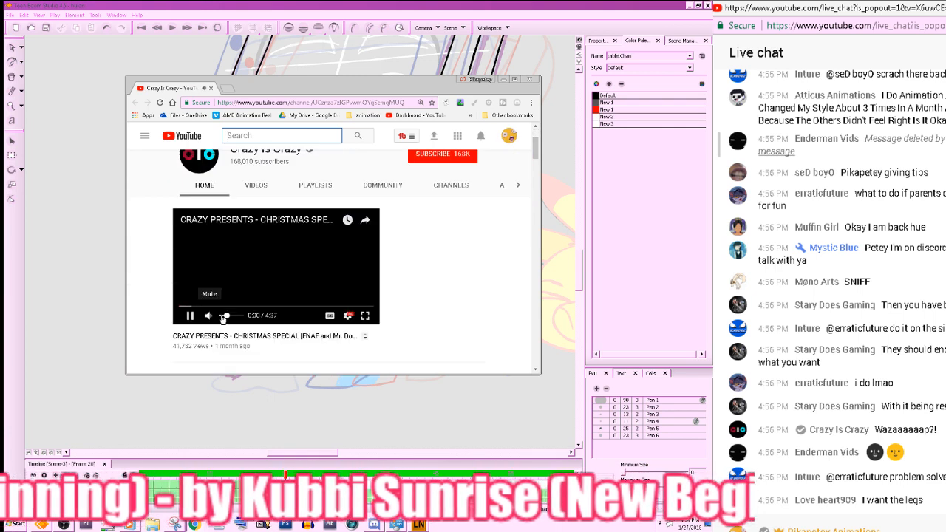
click(231, 306)
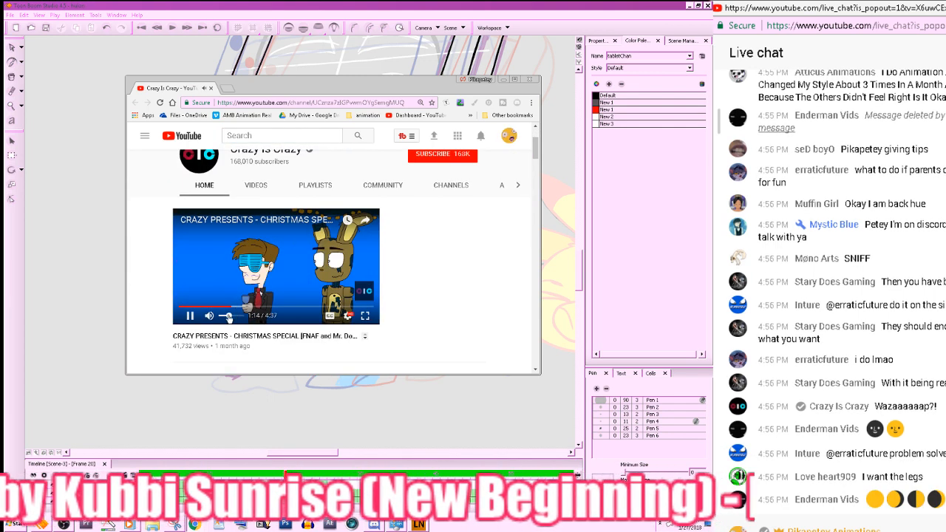
click(256, 185)
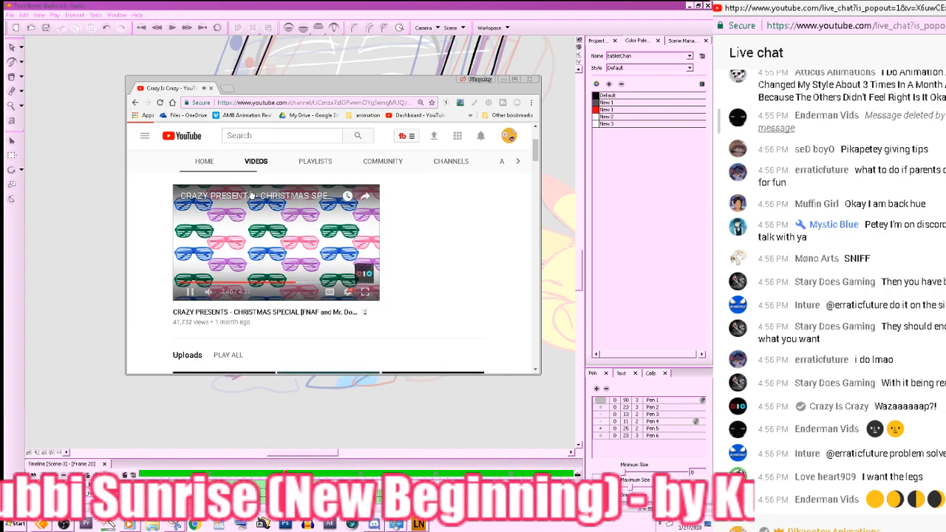
scroll(481, 313, down, 3)
scroll(484, 308, down, 5)
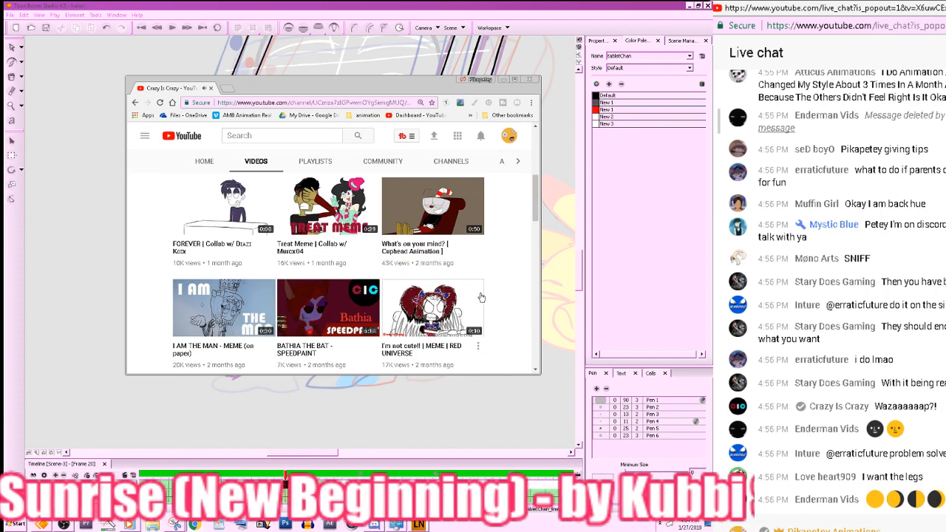
scroll(484, 308, down, 10)
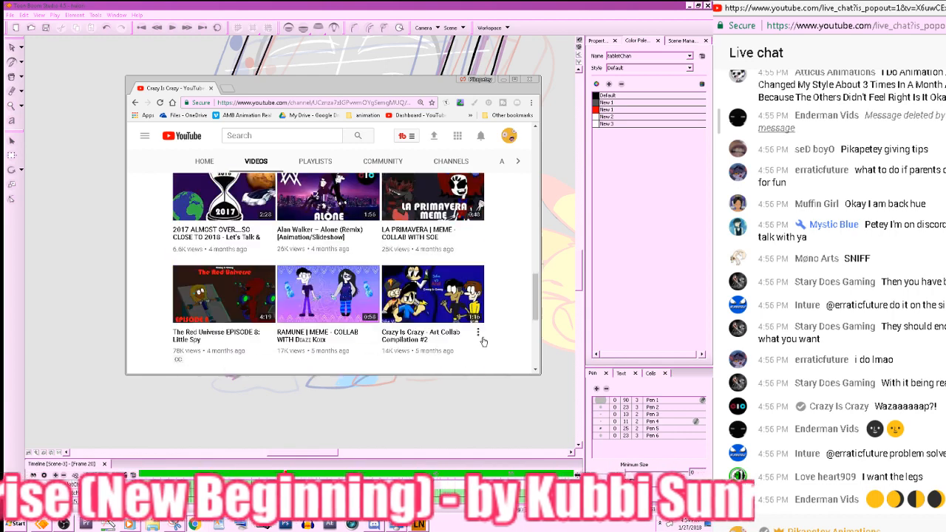
scroll(484, 342, down, 10)
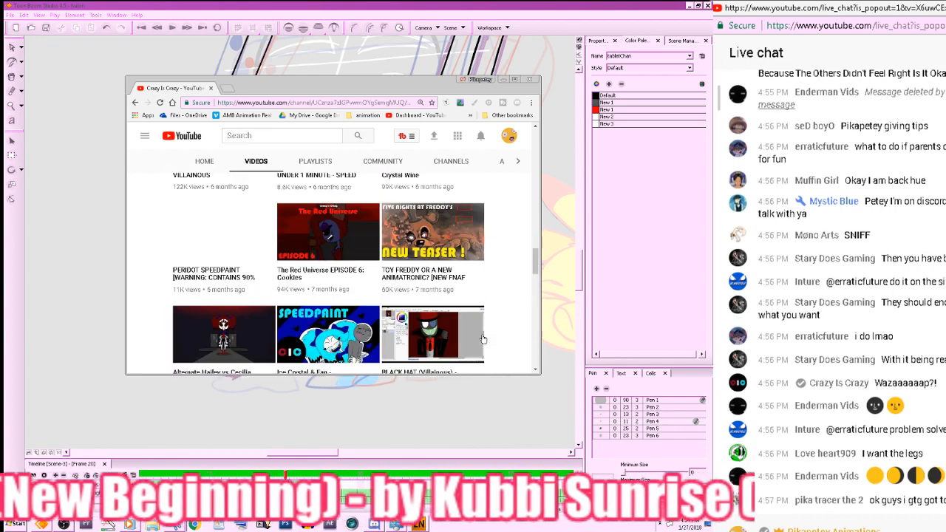
scroll(481, 339, down, 10)
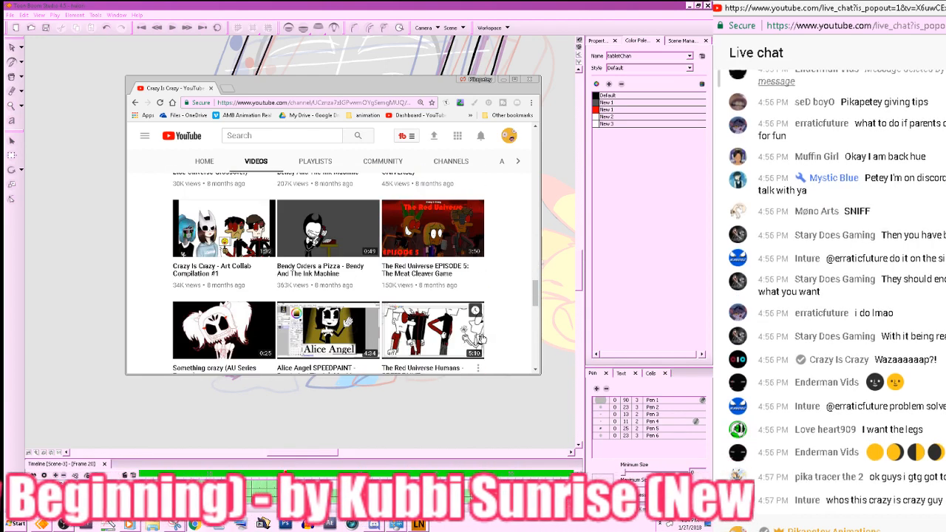
scroll(481, 339, up, 10)
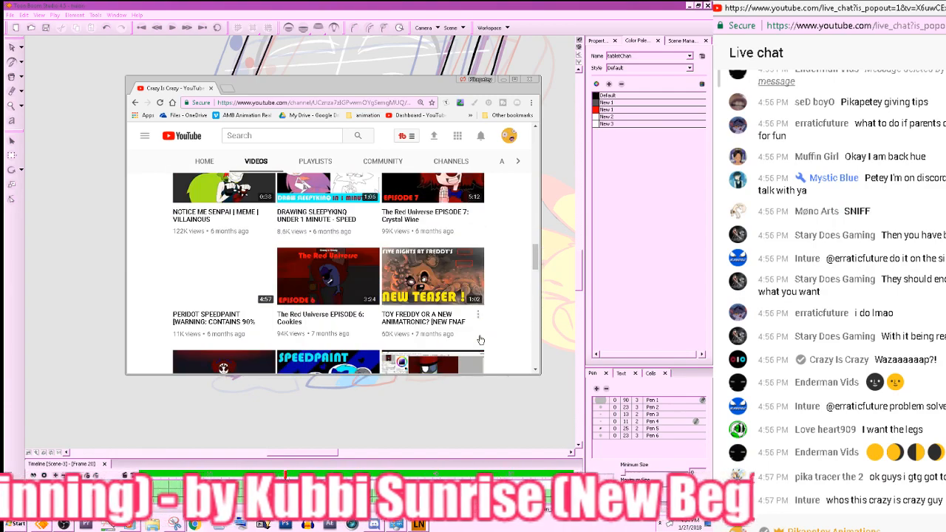
- Return to the beginning of the channel's uploaded videos and close the YouTube page
scroll(479, 350, up, 3)
scroll(479, 350, up, 10)
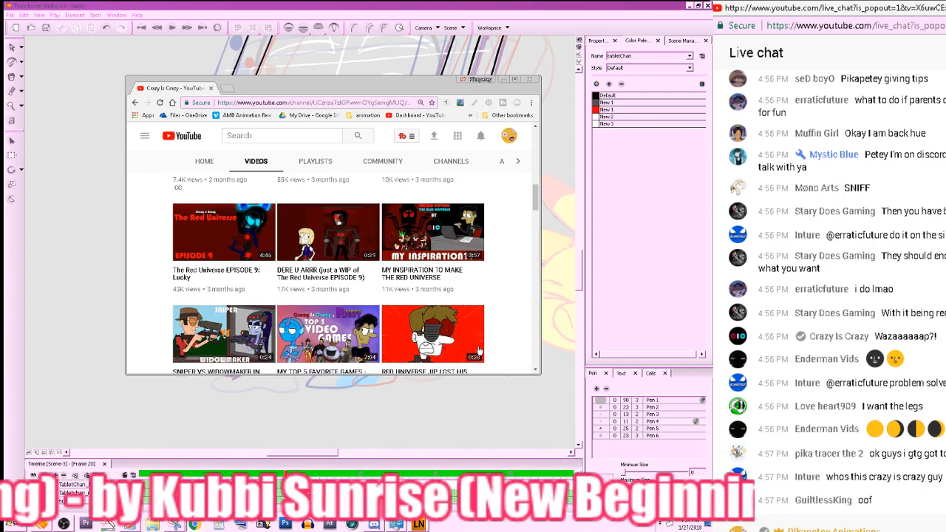
scroll(479, 350, up, 5)
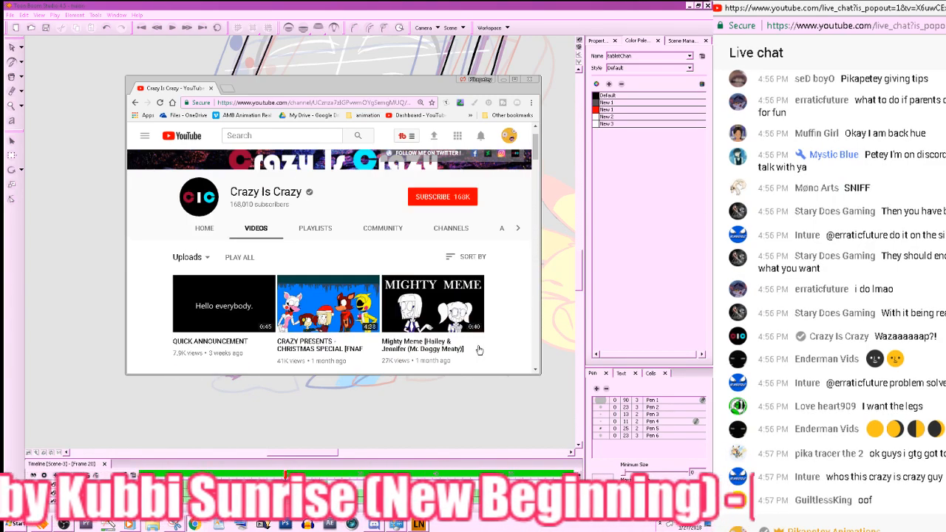
click(211, 89)
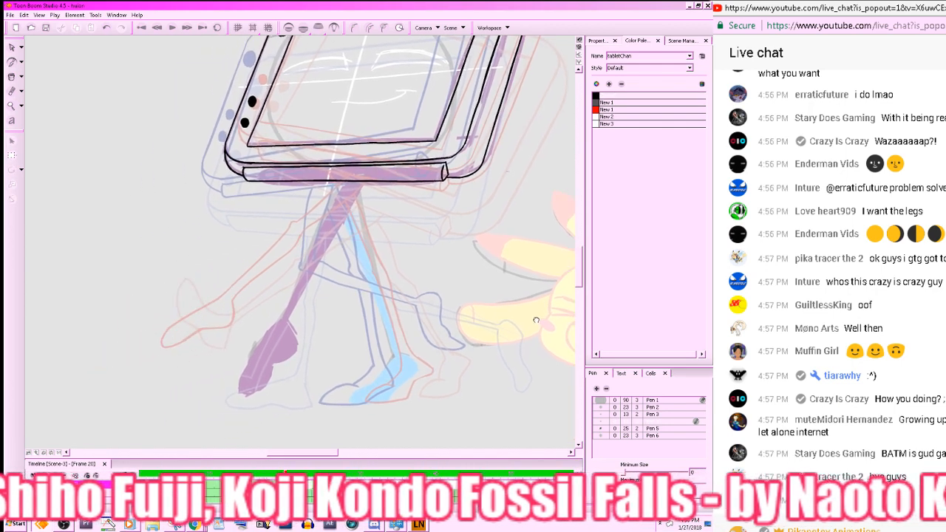
- Ink the purple leg's front thigh line on frame 20 with the Default swatch, from the hinge bar to a small knee mark
click(603, 96)
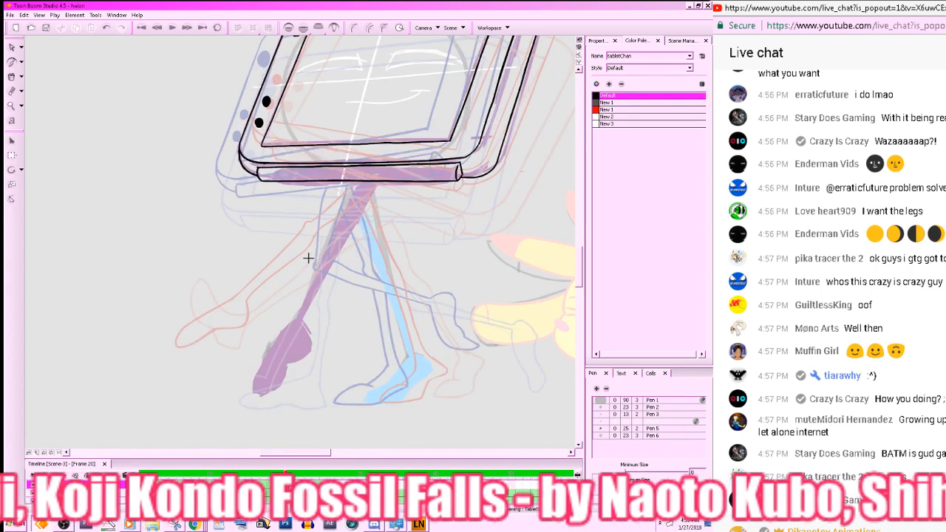
click(311, 260)
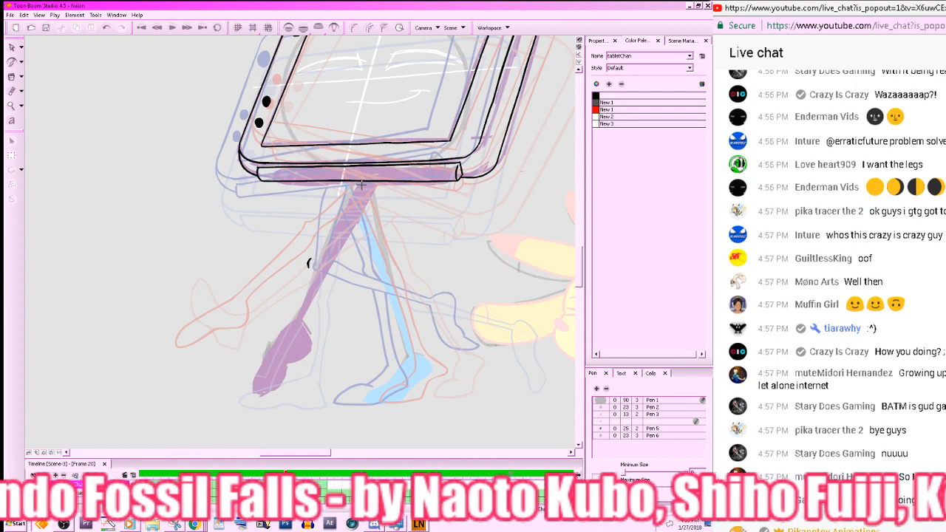
key(period)
key(comma)
key(period)
key(comma)
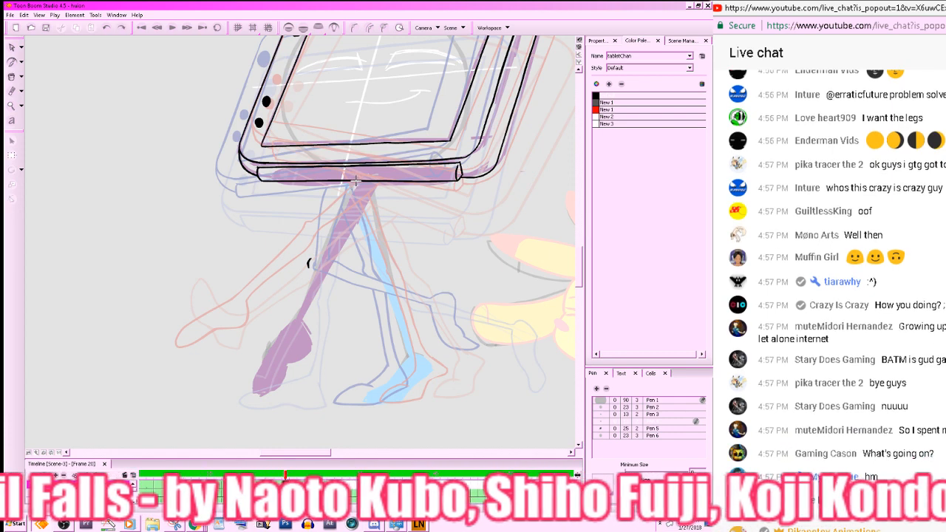
drag(357, 179, 307, 266)
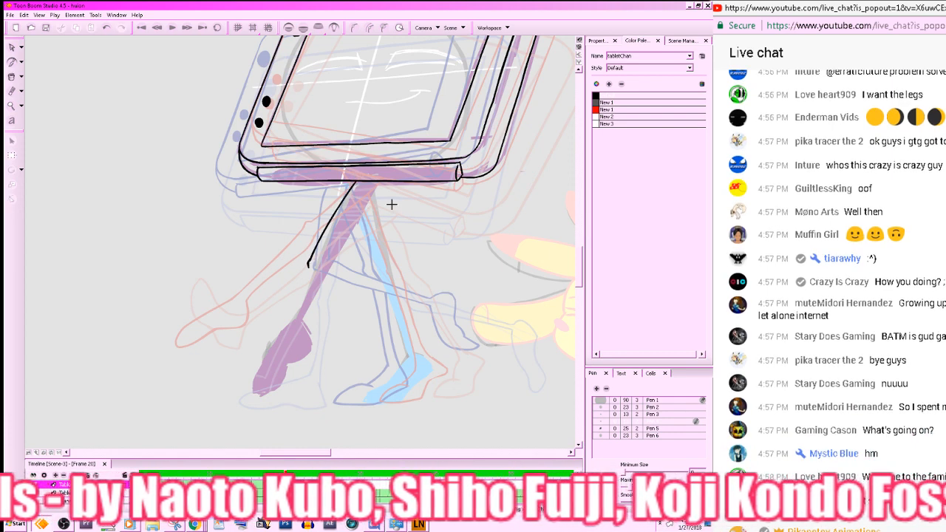
- Compare the new thigh line with frames 18 and 21, and try inking the back thigh line on frame 20
key(comma)
key(comma)
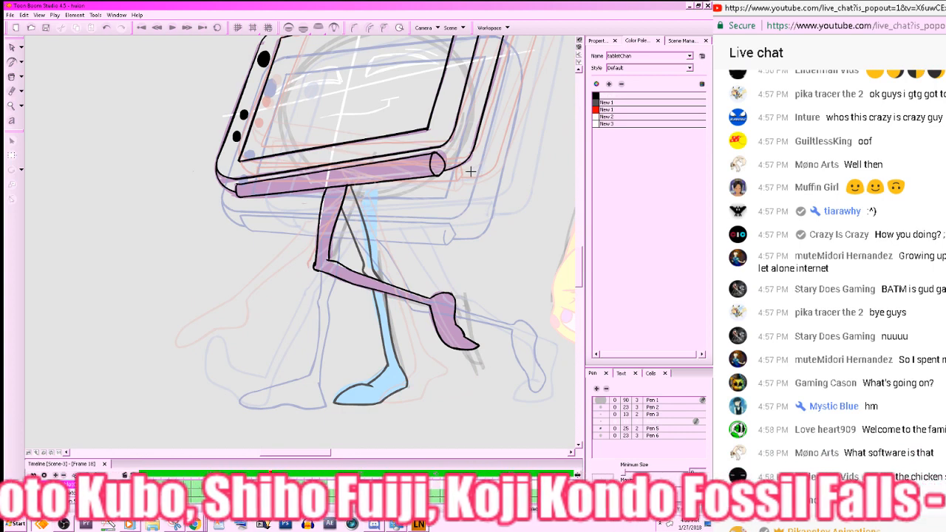
key(period)
key(period)
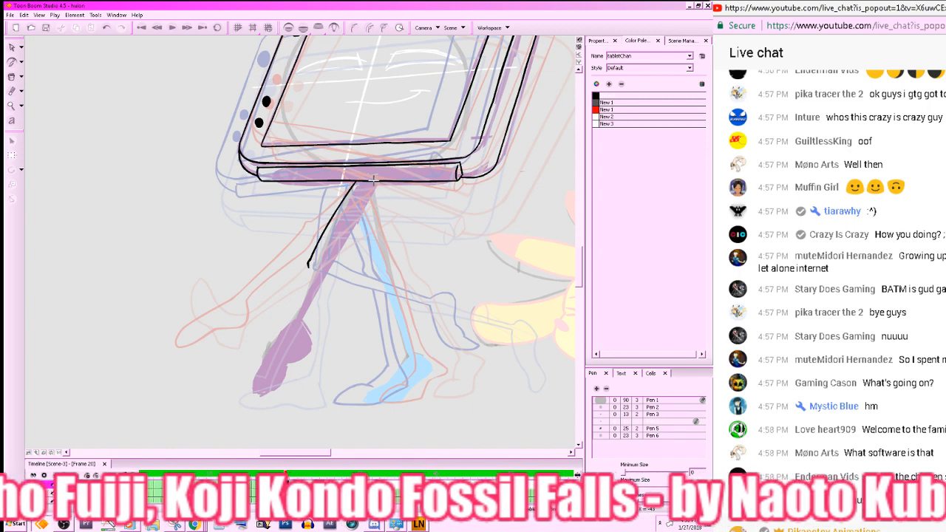
key(period)
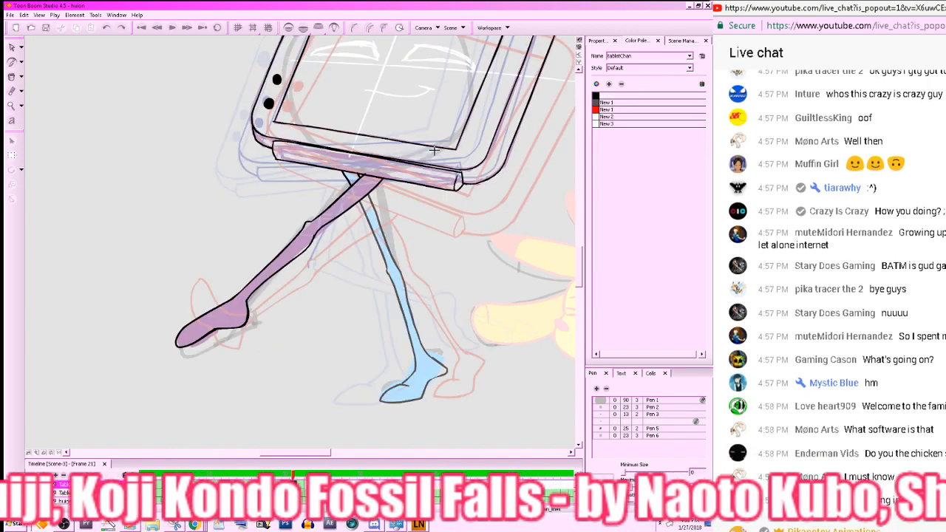
key(comma)
drag(366, 195, 315, 267)
key(ctrl+z)
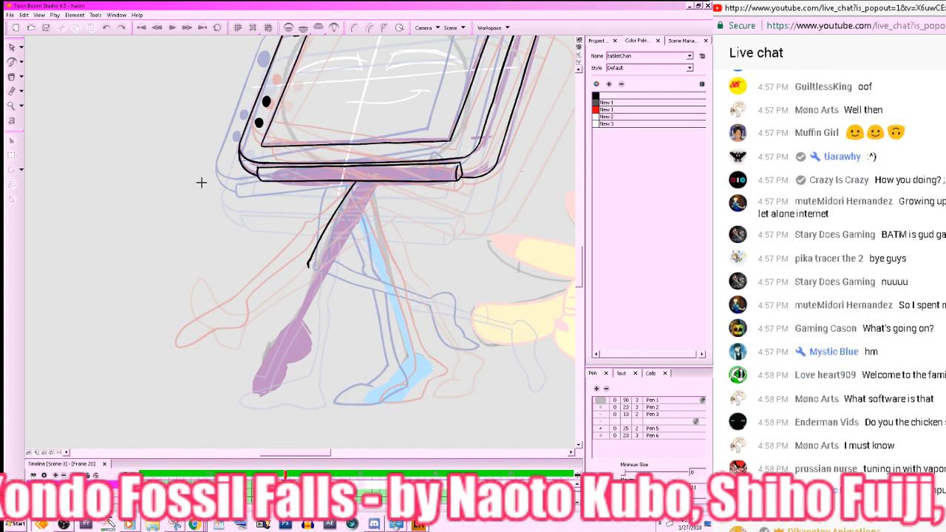
- Nudge the inked front thigh line slightly outward from the rough purple leg
click(11, 47)
drag(352, 247, 282, 286)
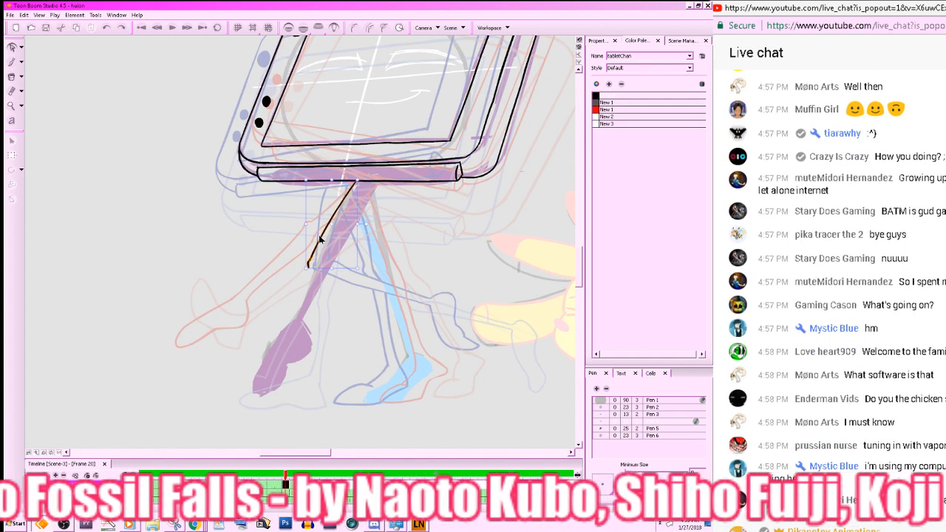
drag(326, 229, 323, 224)
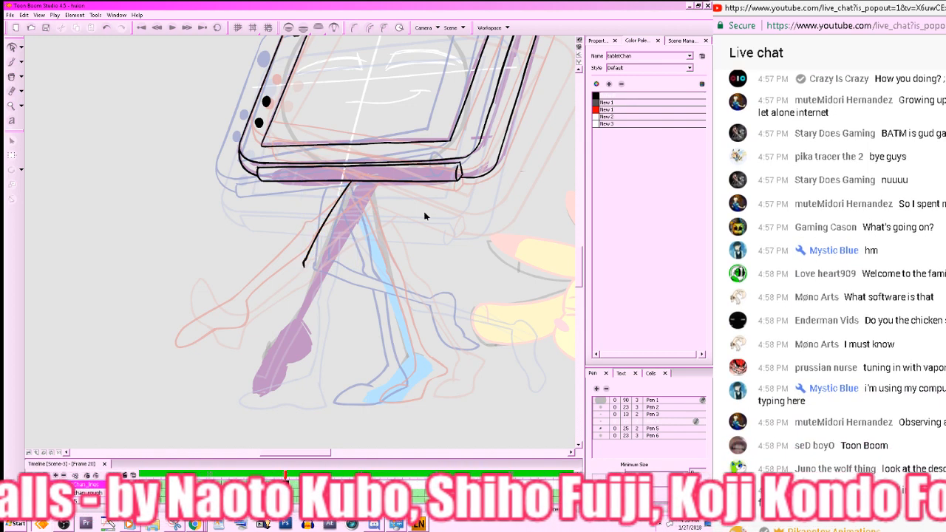
- Ink the back thigh line from the hinge bar to the knee, compare it with frame 21, and trim its lower end
key(alt+b)
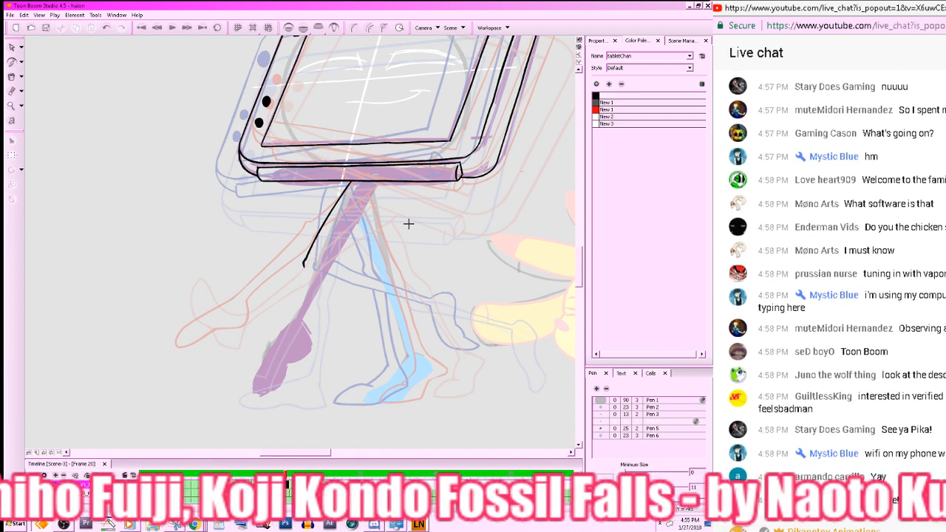
click(406, 226)
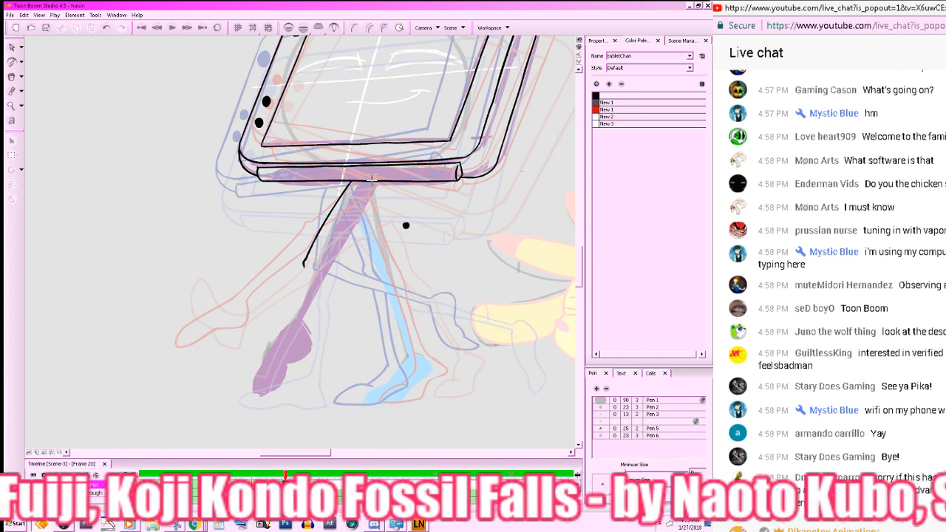
key(ctrl+z)
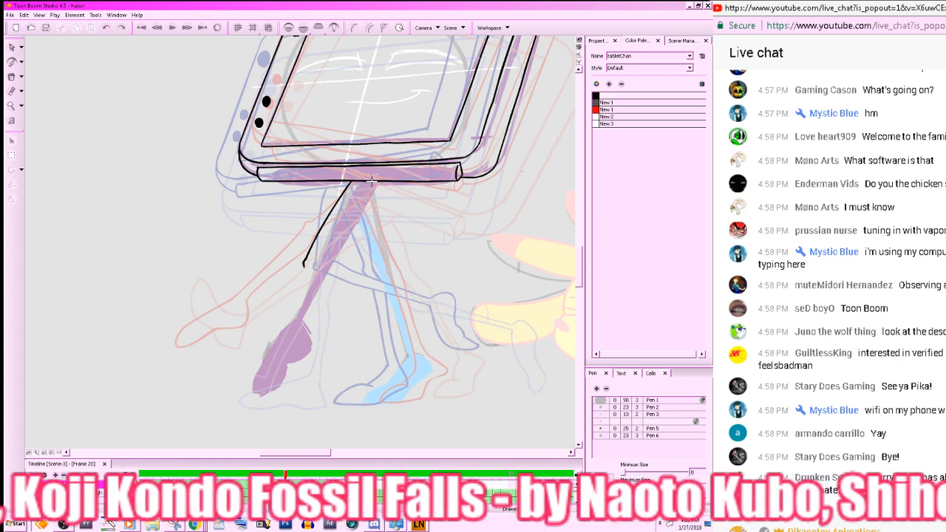
drag(373, 179, 319, 259)
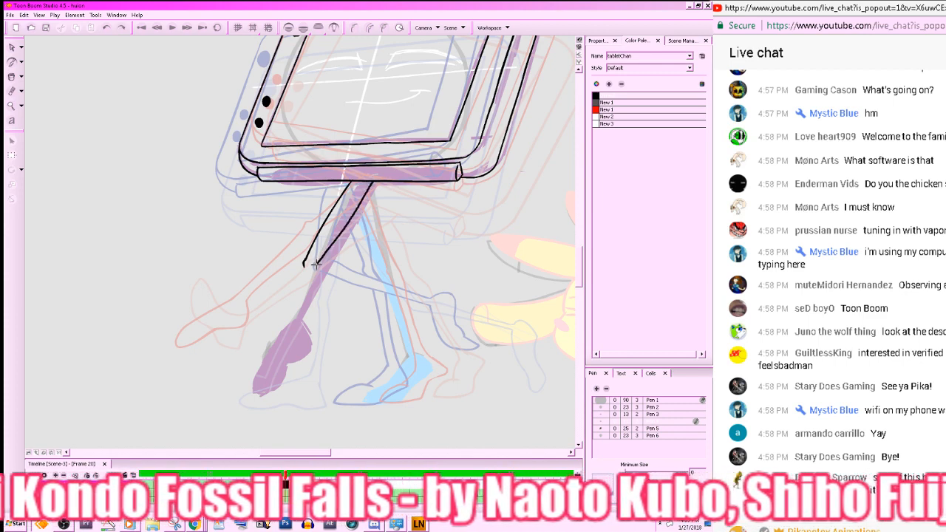
drag(479, 268, 500, 260)
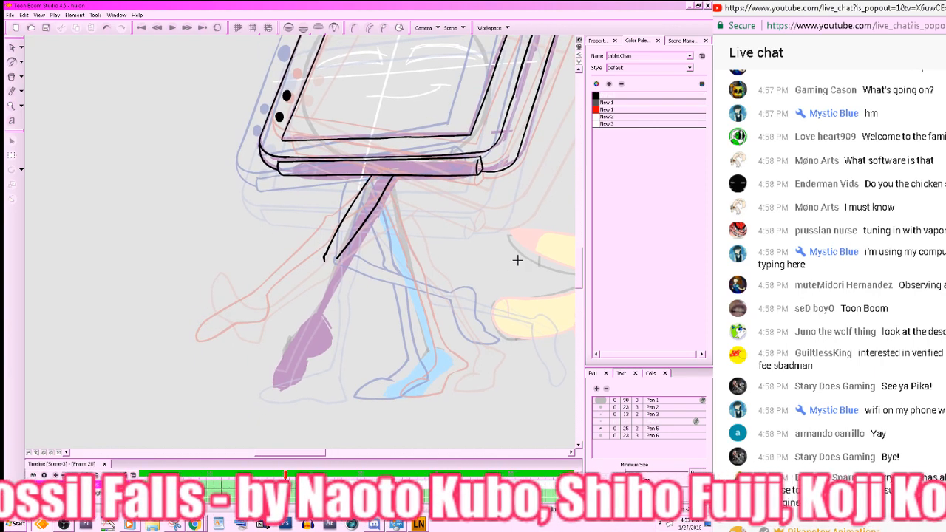
key(comma)
key(period)
key(period)
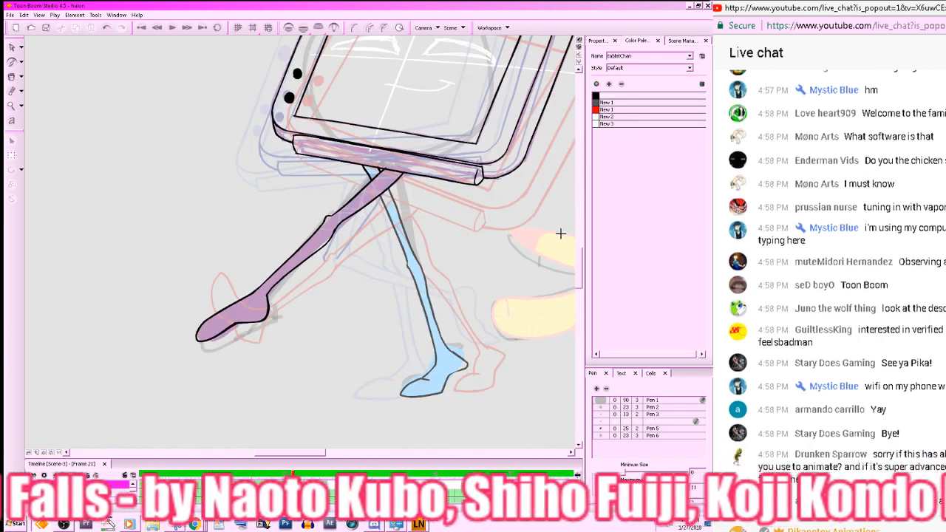
key(comma)
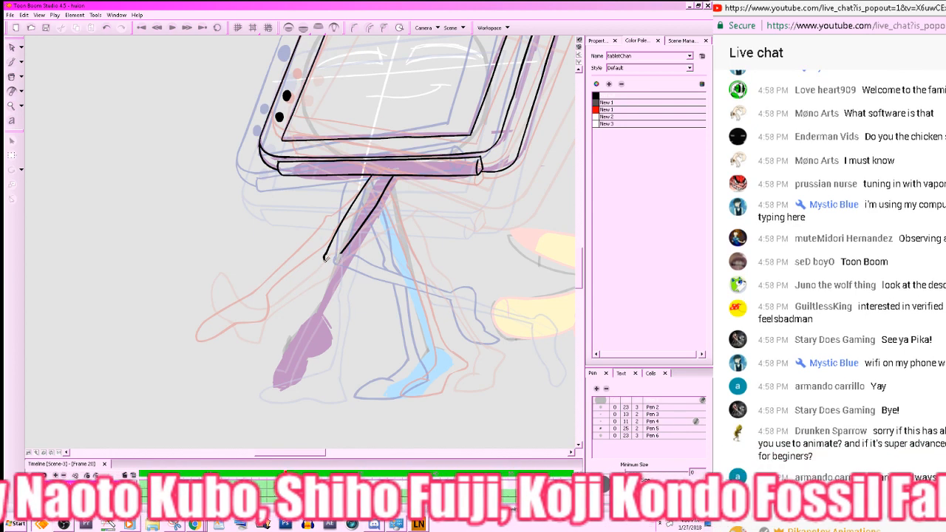
key(alt+e)
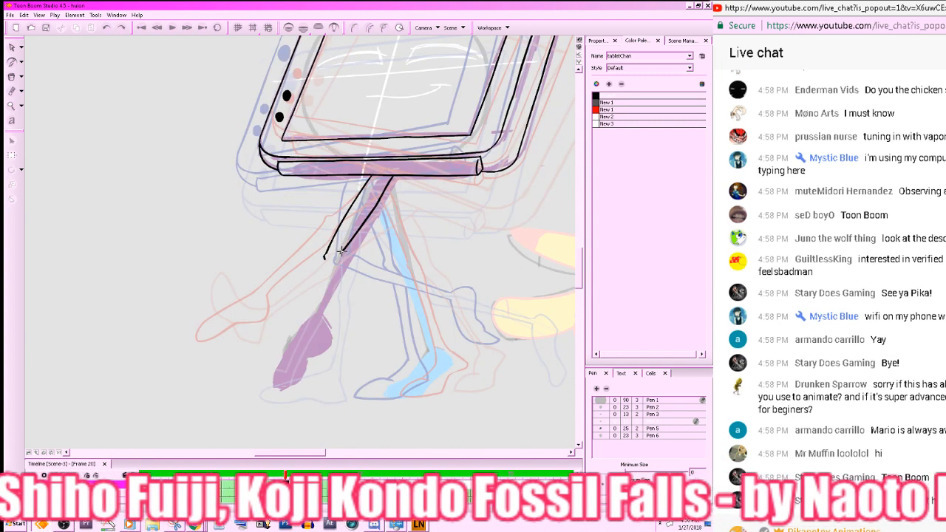
- Ink the purple leg's two lower-leg lines from the knee to the ankle and compare them with frame 21
mouse_move(340, 254)
mouse_down()
mouse_move(336, 281)
mouse_move(296, 349)
mouse_up()
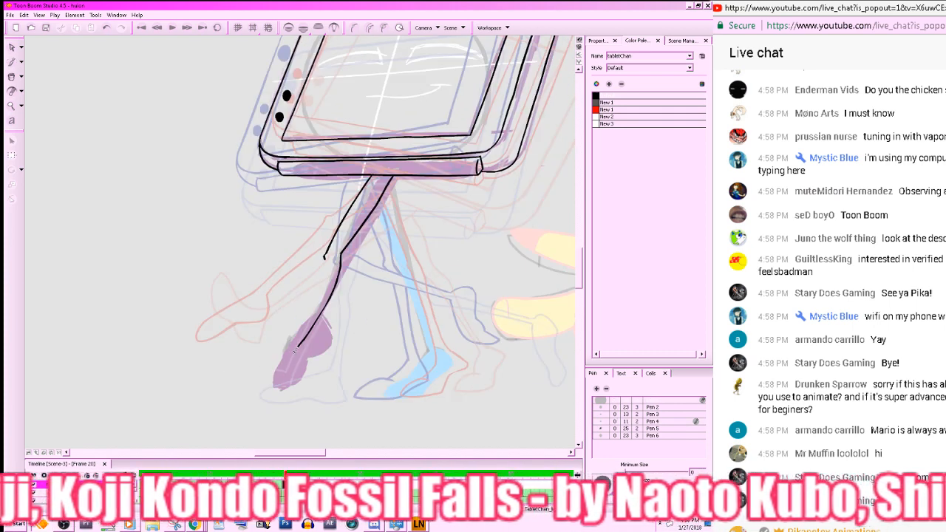
drag(324, 259, 291, 344)
key(ctrl+z)
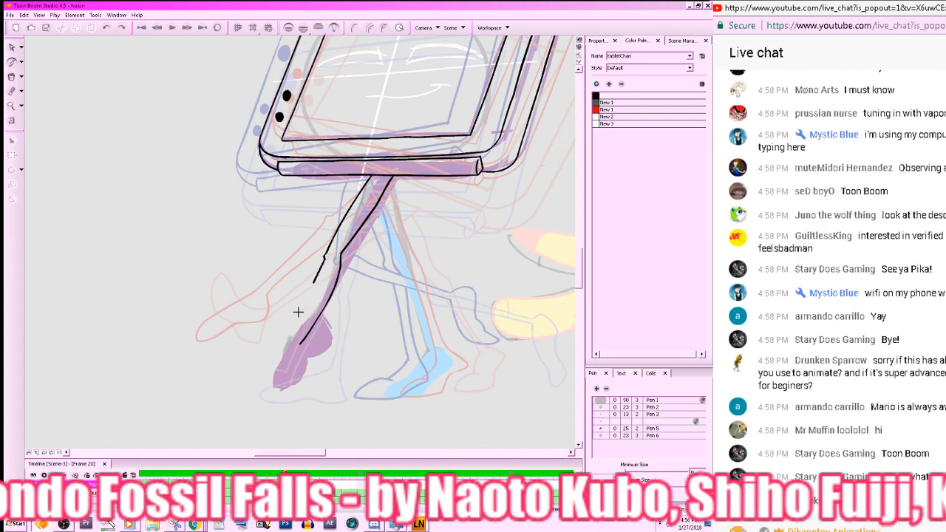
drag(324, 259, 293, 338)
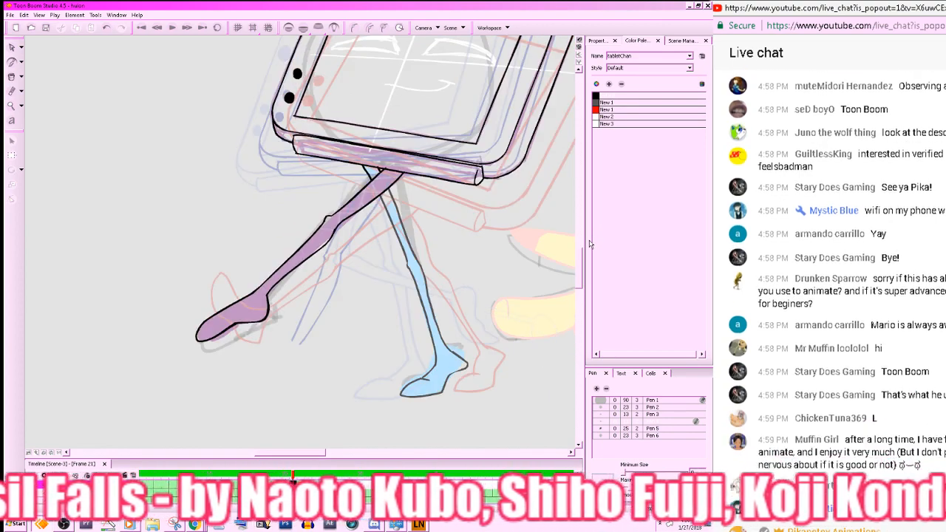
key(.)
- Select both lower-leg lines and swing their ankle ends toward the middle of the rough purple foot
drag(483, 275, 458, 268)
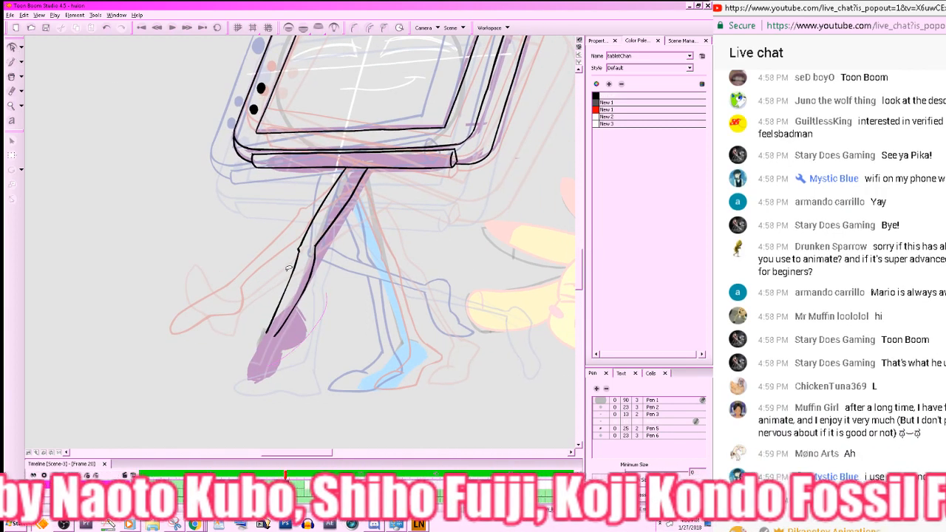
click(290, 269)
drag(308, 250, 309, 248)
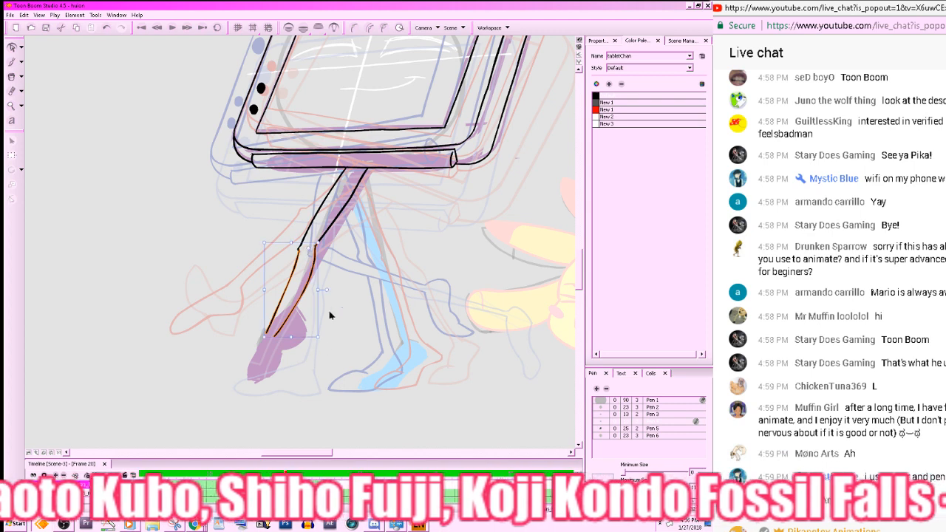
drag(324, 337, 337, 337)
click(343, 336)
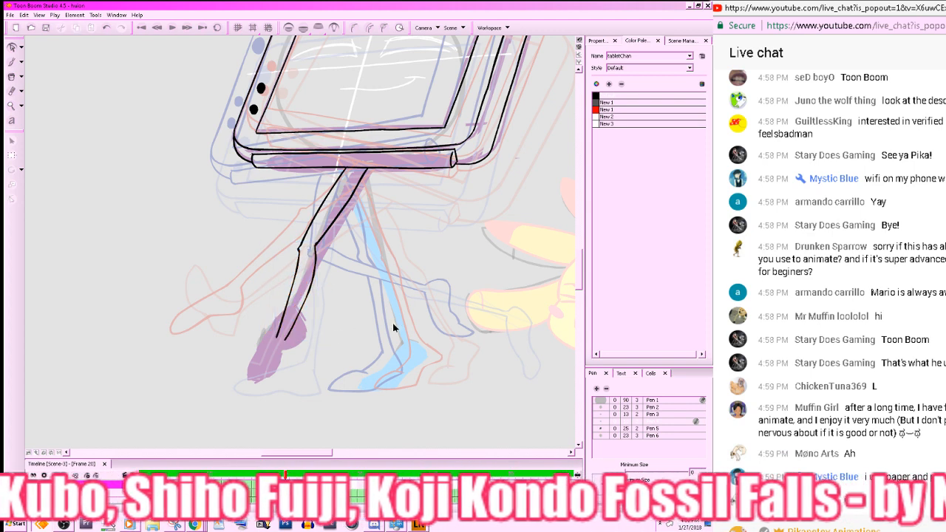
drag(392, 322, 394, 320)
- Ink the purple foot's outline from the ankle around the toe and heel, and clean up its lower edge with the eraser
key(alt+b)
mouse_move(279, 334)
mouse_down()
mouse_move(239, 370)
mouse_move(242, 378)
mouse_move(279, 364)
mouse_move(291, 348)
mouse_move(289, 362)
mouse_move(275, 367)
mouse_move(293, 348)
mouse_move(282, 359)
mouse_up()
key(ctrl+z)
key(alt+e)
key(alt+b)
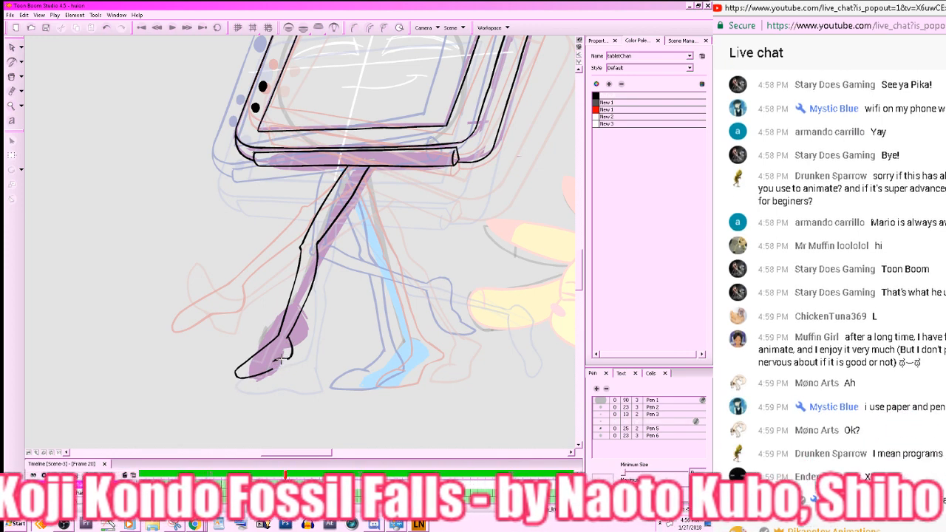
key(alt+e)
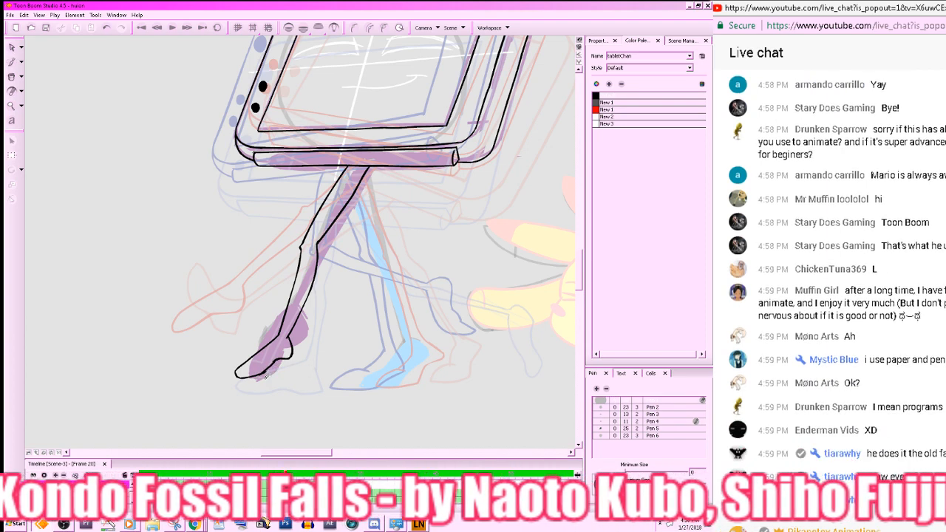
- Turn off onion skinning and flip through the walk frames around 14 to 21 to check the motion
drag(481, 280, 426, 322)
key(x)
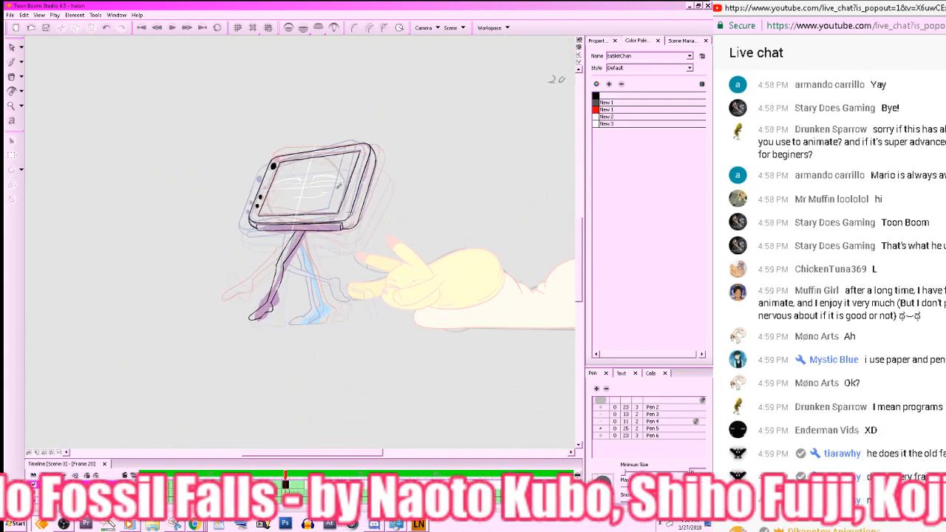
click(289, 28)
key(a)
key(a)
key(s)
key(s)
key(s)
key(s)
key(s)
key(s)
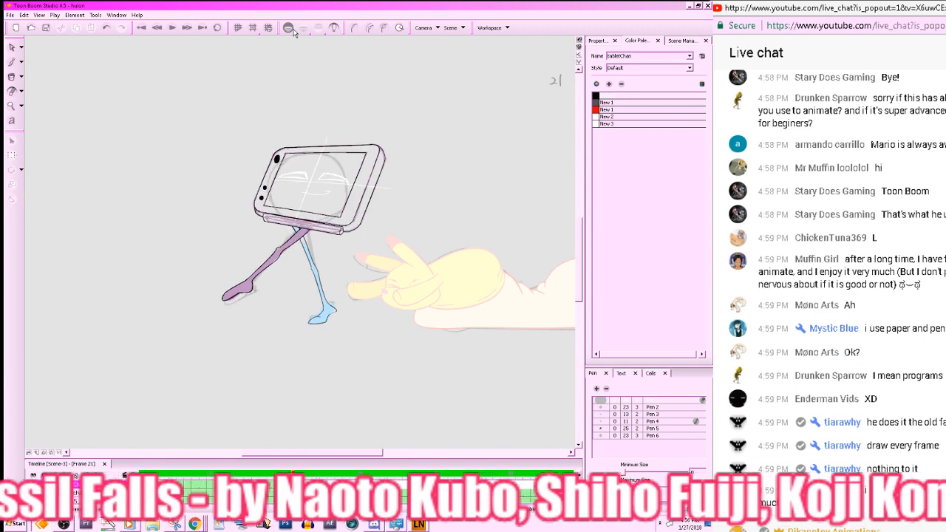
key(a)
key(a)
key(a)
key(a)
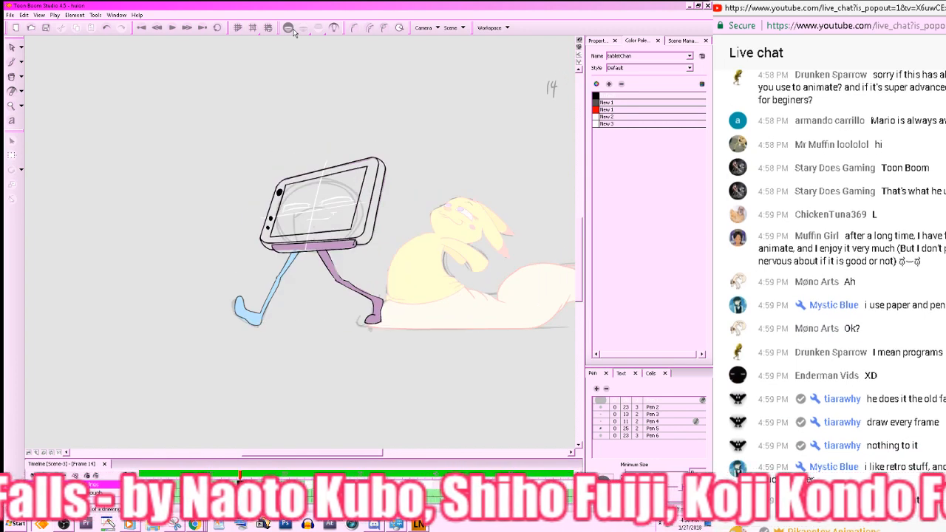
- Turn onion skinning back on and thin the front thigh line on frame 20 with the eraser, then ready the brush
key(z)
key(z)
click(290, 28)
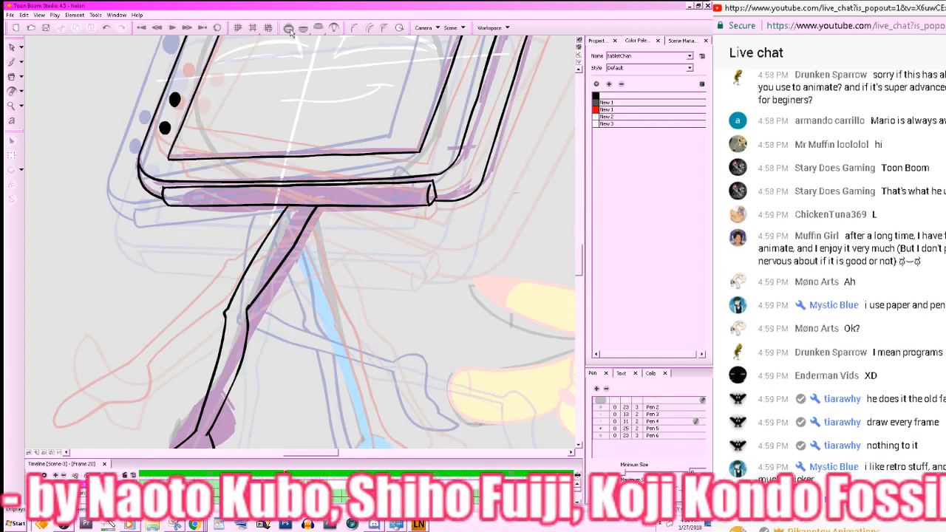
key(s)
key(a)
mouse_move(231, 302)
mouse_down()
mouse_move(286, 212)
mouse_move(255, 261)
mouse_move(287, 208)
mouse_up()
key(alt+b)
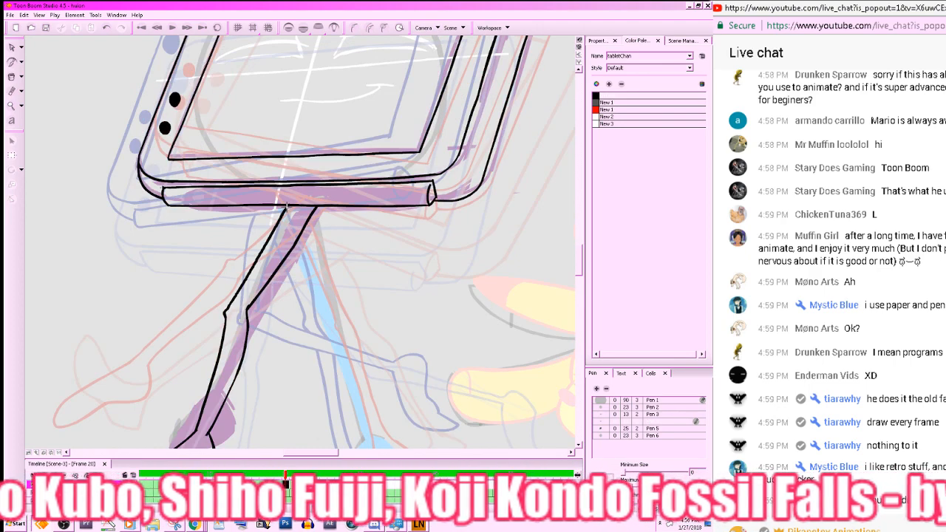
key(x)
key(x)
key(z)
key(z)
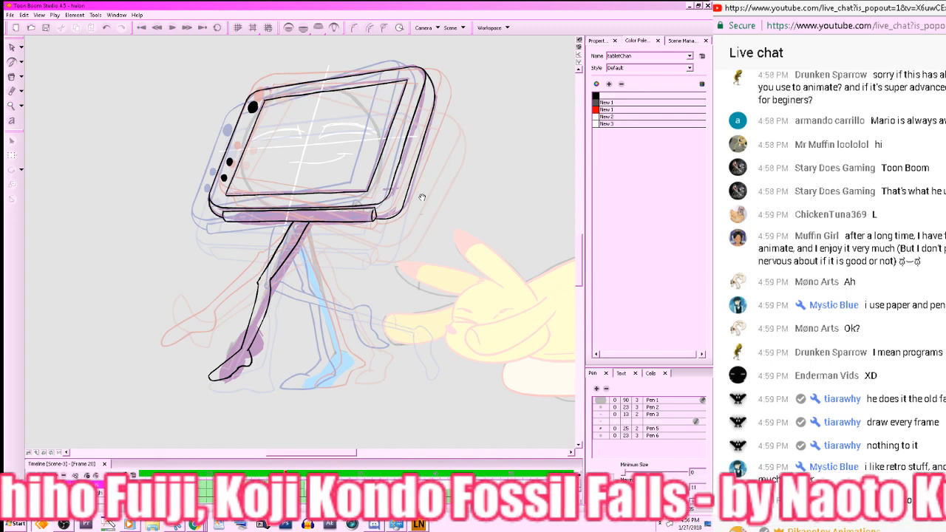
- Ink the sole and heel of the blue foot on frame 20 in dark grey, checking the neighbouring frames for the pose
mouse_move(422, 198)
mouse_down()
mouse_move(463, 141)
mouse_move(446, 163)
mouse_up()
key(z)
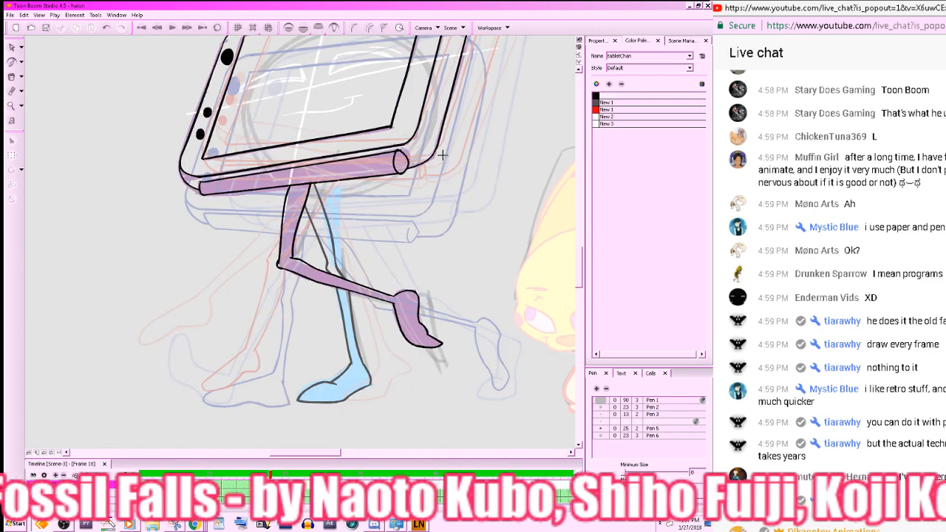
key(.)
click(289, 28)
key(.)
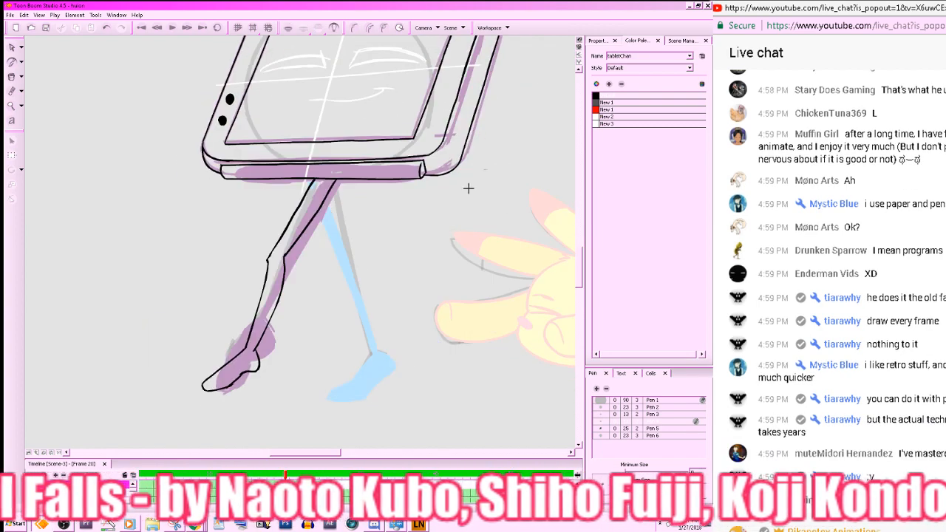
click(289, 28)
drag(514, 340, 469, 354)
click(595, 103)
drag(485, 323, 540, 286)
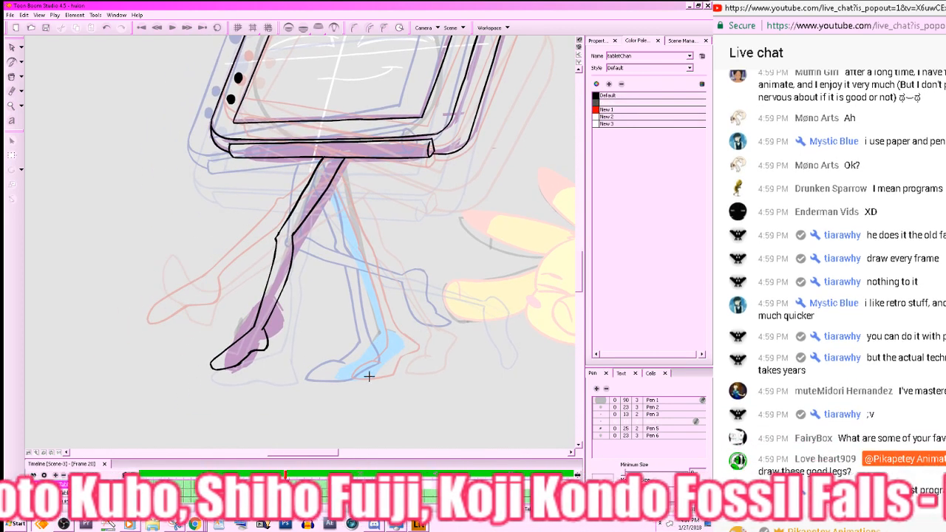
mouse_move(331, 368)
mouse_down()
mouse_move(331, 380)
mouse_move(380, 374)
mouse_move(404, 345)
mouse_move(393, 332)
mouse_up()
- Clean up the heel line of the blue foot with the eraser and ink the upper side of the foot
drag(539, 306, 493, 342)
key(period)
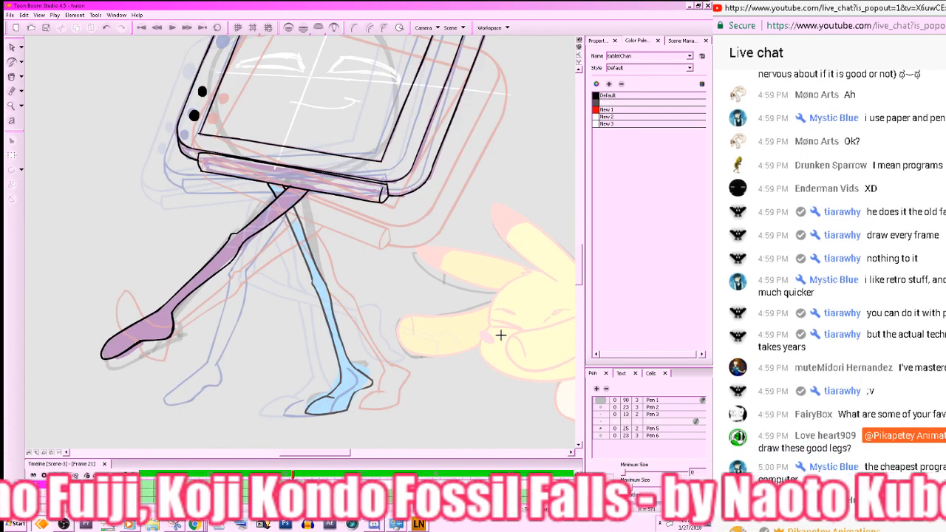
key(comma)
key(comma)
key(period)
key(alt+e)
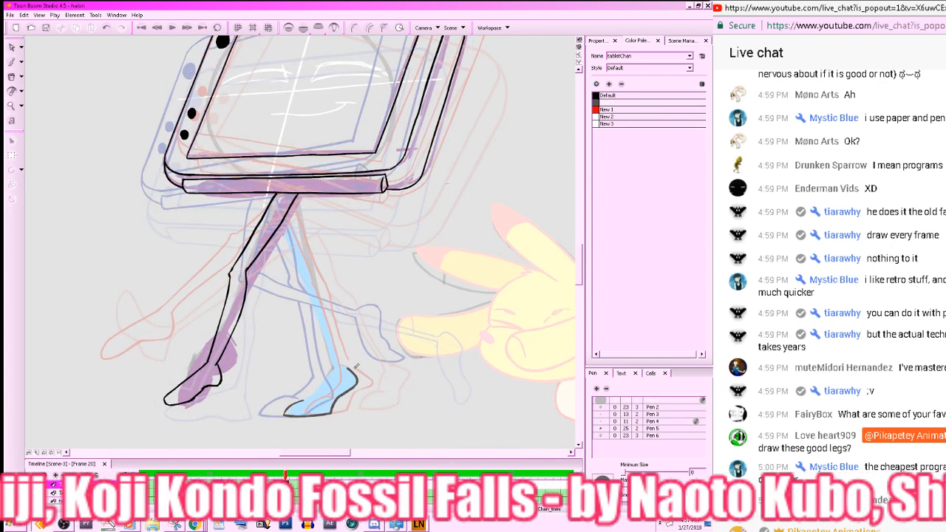
mouse_move(355, 366)
mouse_down()
mouse_move(365, 374)
mouse_move(357, 382)
mouse_move(346, 368)
mouse_move(356, 383)
mouse_move(336, 407)
mouse_up()
key(alt+b)
key(ctrl+z)
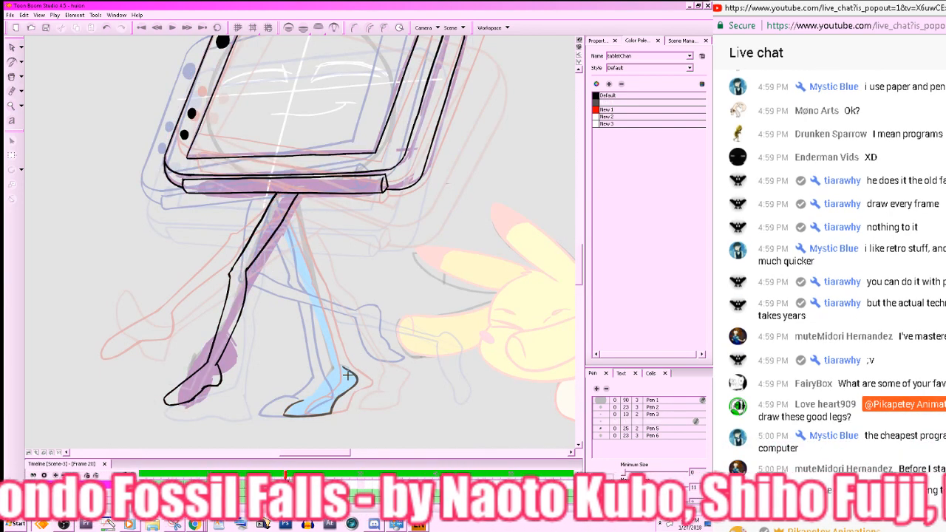
drag(333, 370, 303, 400)
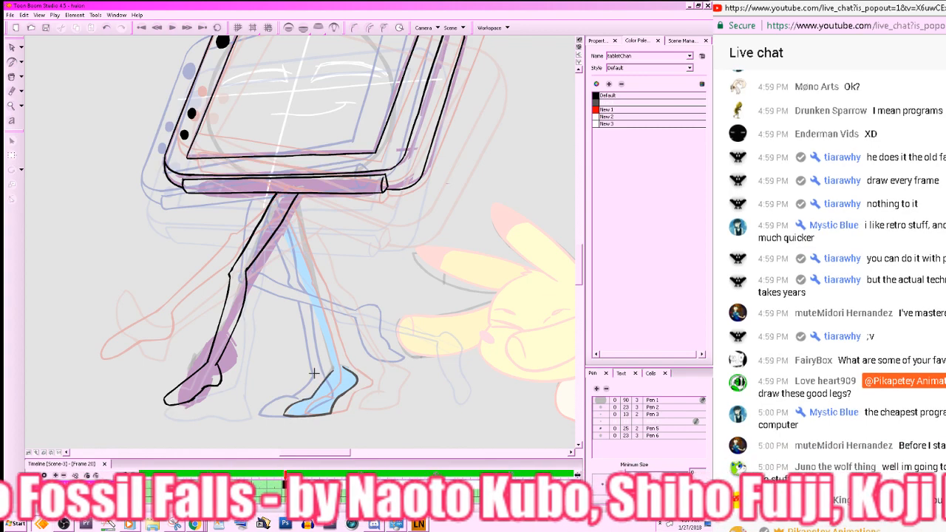
- Ink both sides of the blue leg in dark grey from the tablet's base past the knee to the ankle
drag(410, 323, 384, 342)
key(comma)
key(period)
key(period)
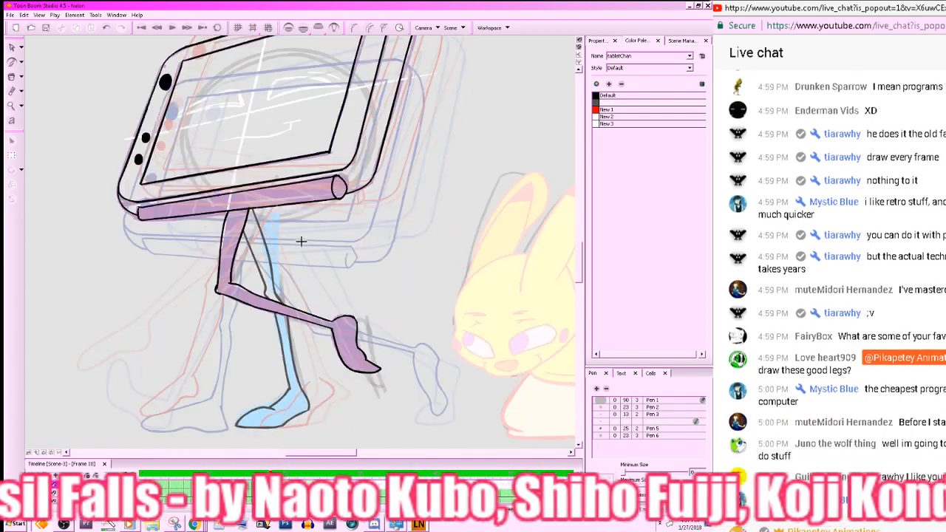
key(comma)
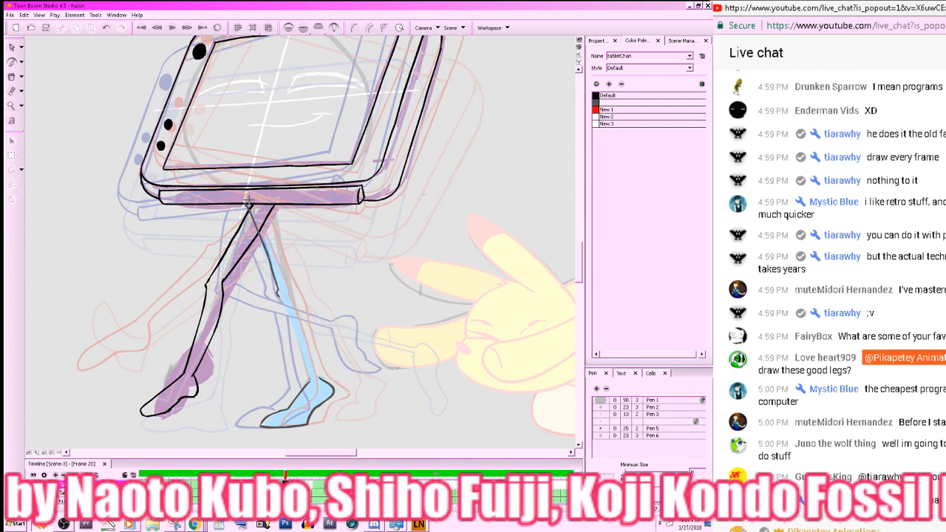
drag(242, 201, 281, 297)
key(comma)
key(period)
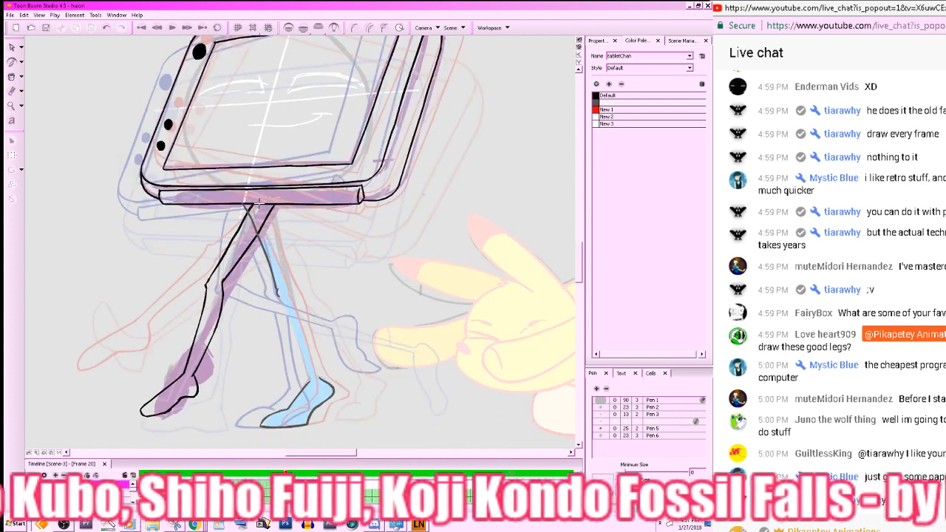
drag(263, 212, 321, 381)
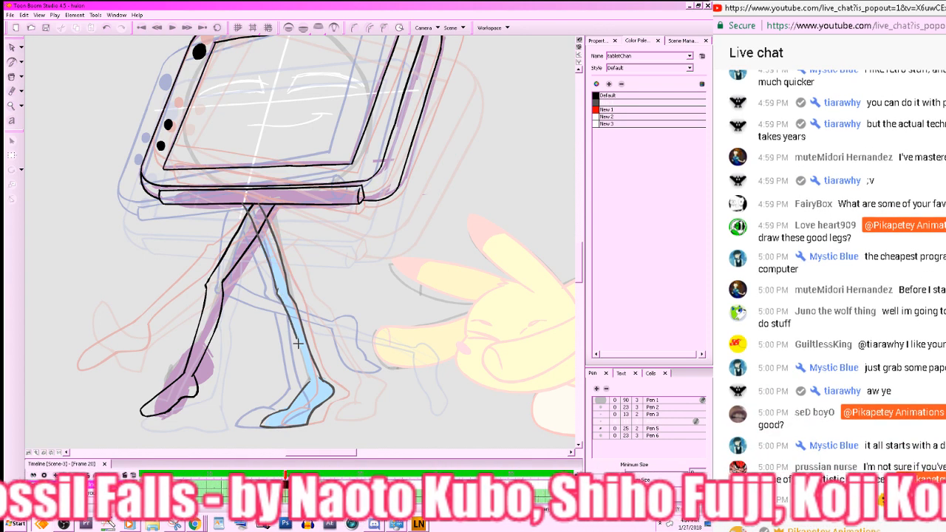
- Flip through frames 20 to 24 to check the walk, and move on to the uninked rough tablet on frame 23
key(1)
key(1)
key(1)
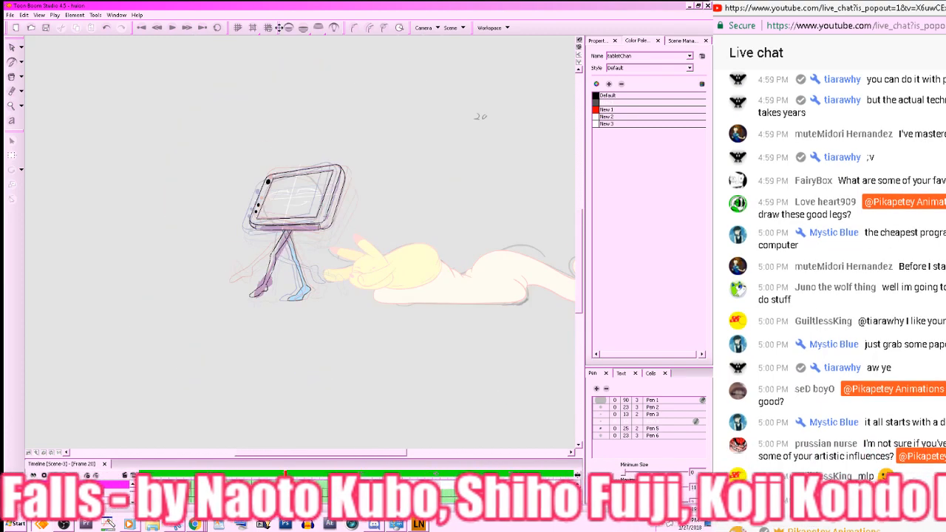
key(period)
key(period)
key(period)
key(period)
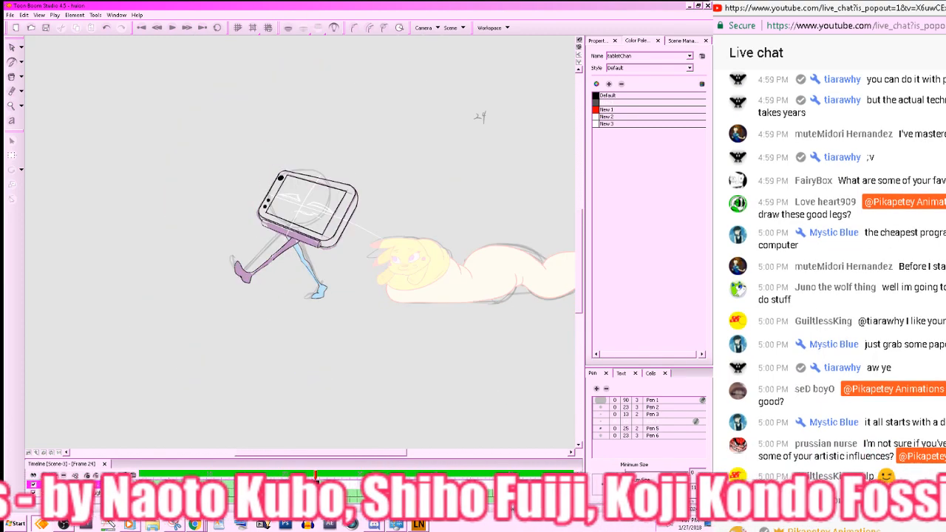
key(comma)
key(2)
key(2)
key(2)
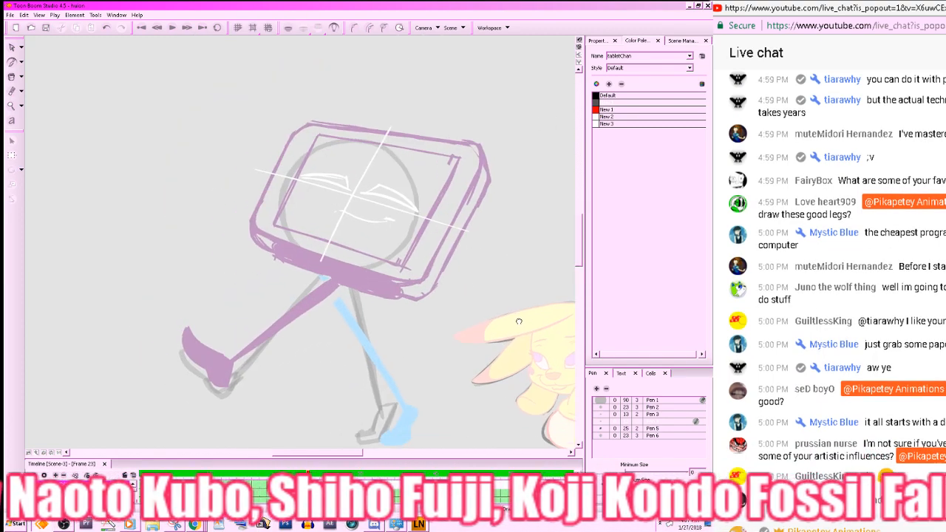
drag(519, 331, 500, 338)
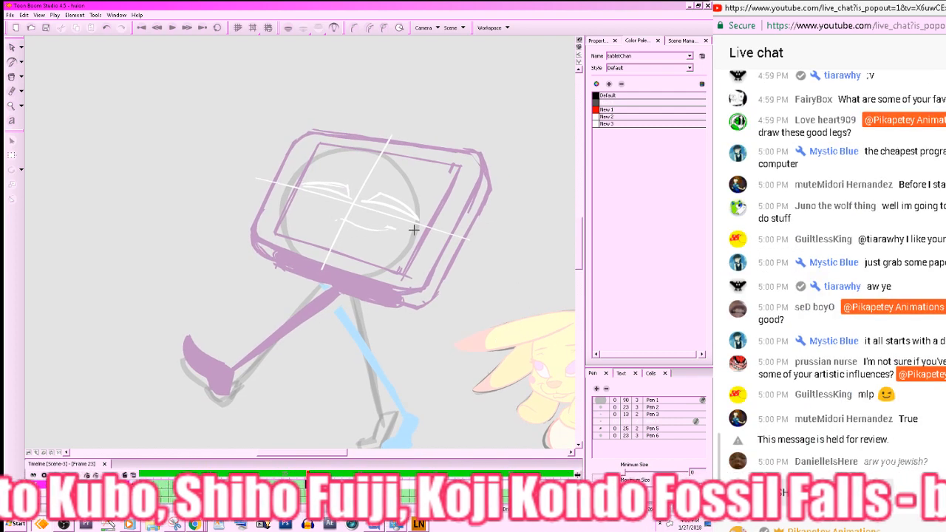
- Turn on onion skinning for frame 23, save the project and choose the black Default colour
click(288, 27)
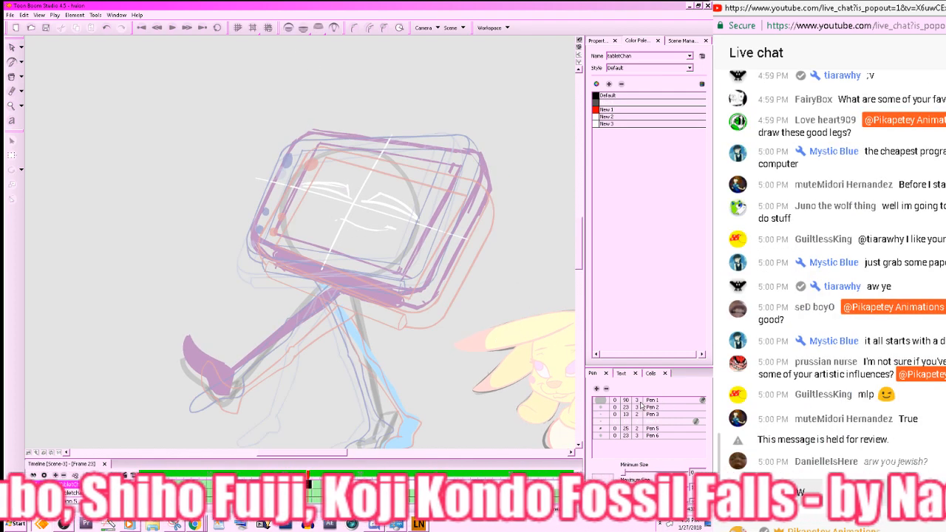
key(ctrl+s)
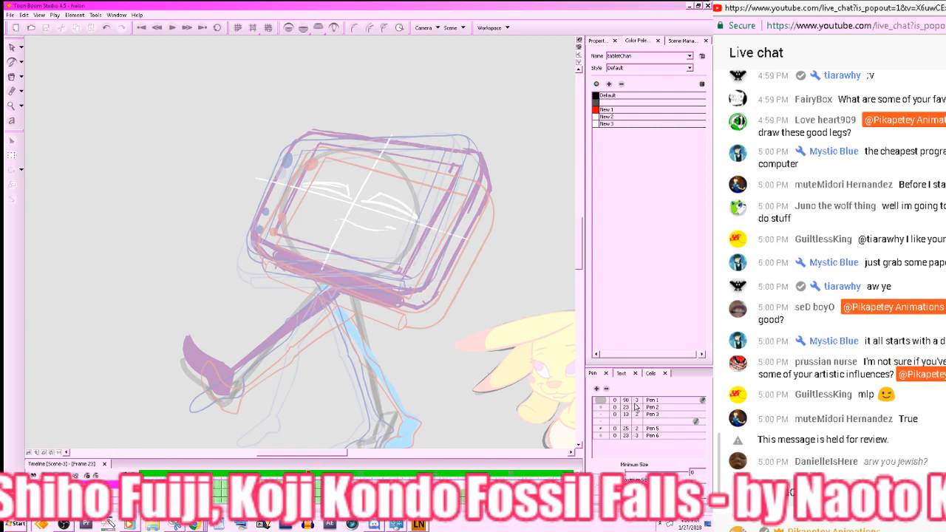
click(598, 96)
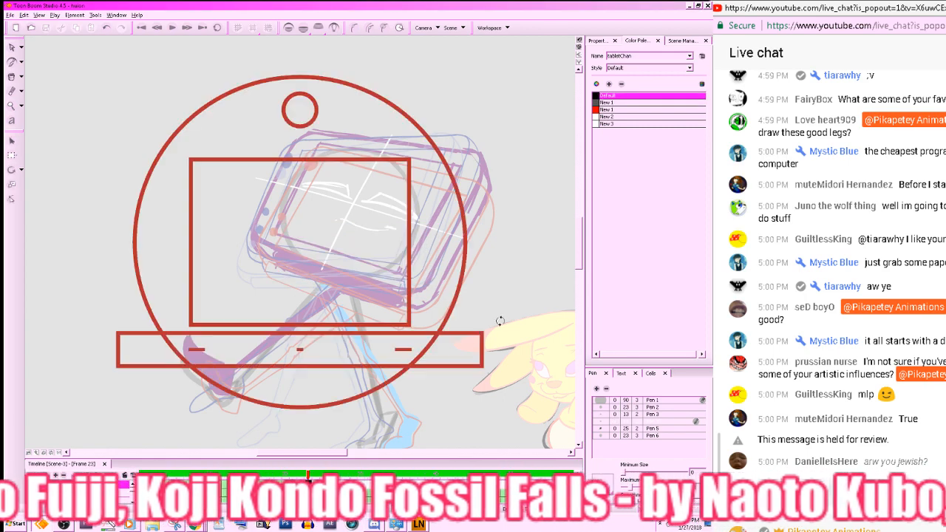
- Ink the tablet's long upper edge on frame 23 as one straight black line along the rough
mouse_move(496, 321)
mouse_down()
mouse_move(486, 332)
mouse_move(547, 239)
mouse_move(496, 416)
mouse_move(559, 351)
mouse_up()
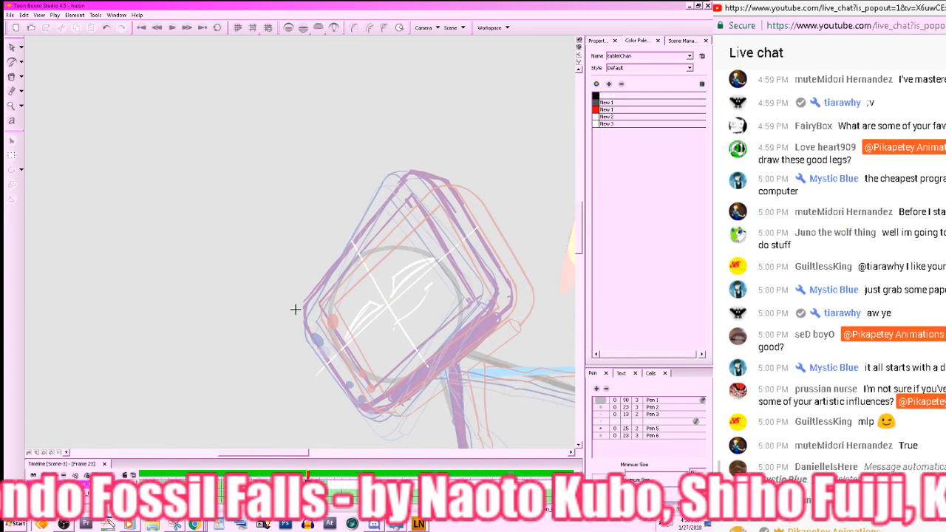
drag(296, 310, 446, 141)
key(ctrl+z)
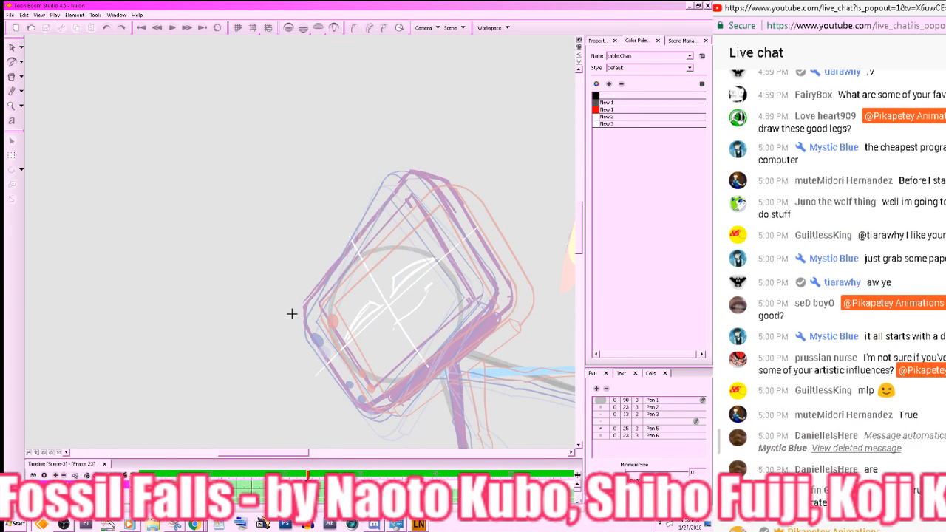
mouse_move(296, 313)
mouse_down()
mouse_move(431, 150)
mouse_move(292, 313)
mouse_up()
key(ctrl+z)
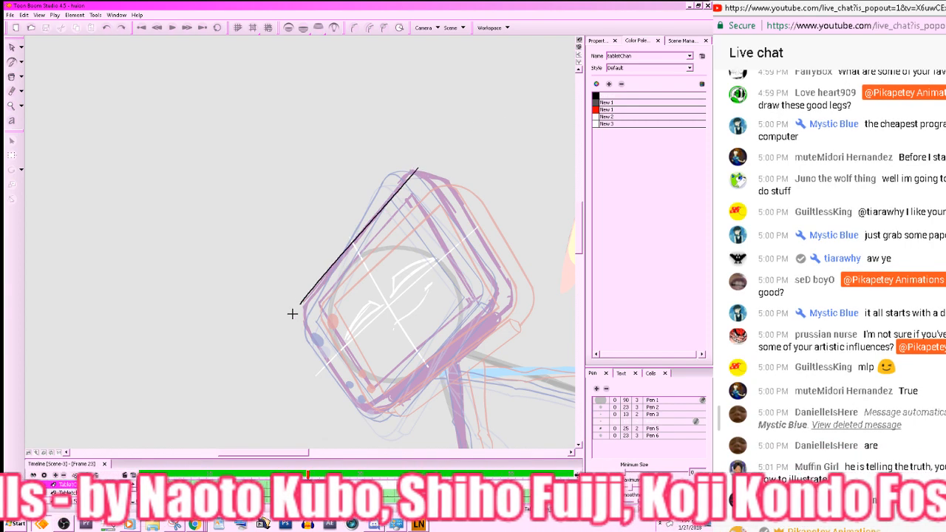
drag(415, 172, 528, 339)
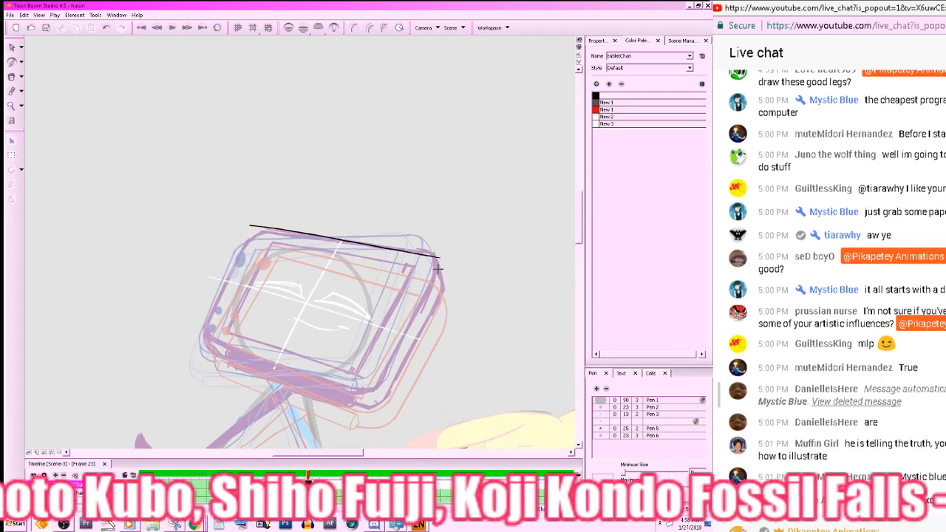
- Ink two parallel black lines for the front and back edges of the tablet's right side
drag(438, 260, 364, 405)
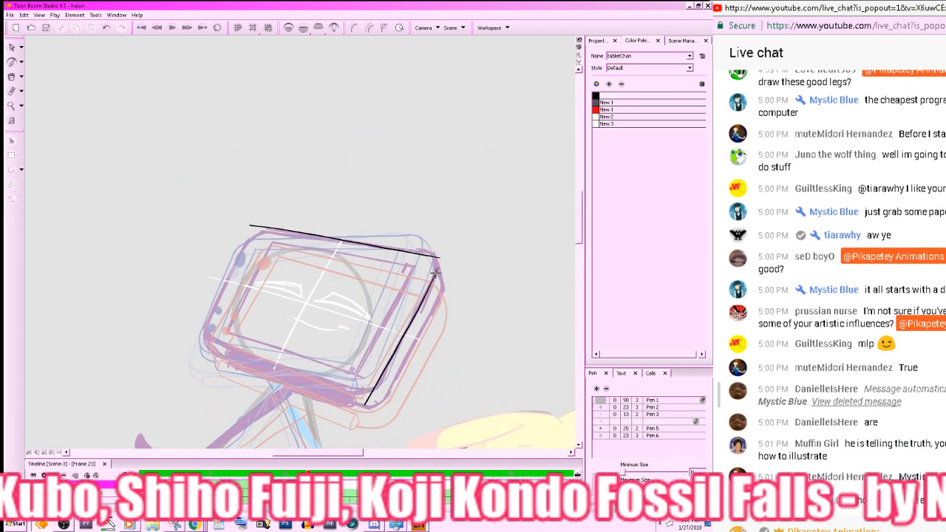
key(ctrl+z)
drag(437, 273, 372, 395)
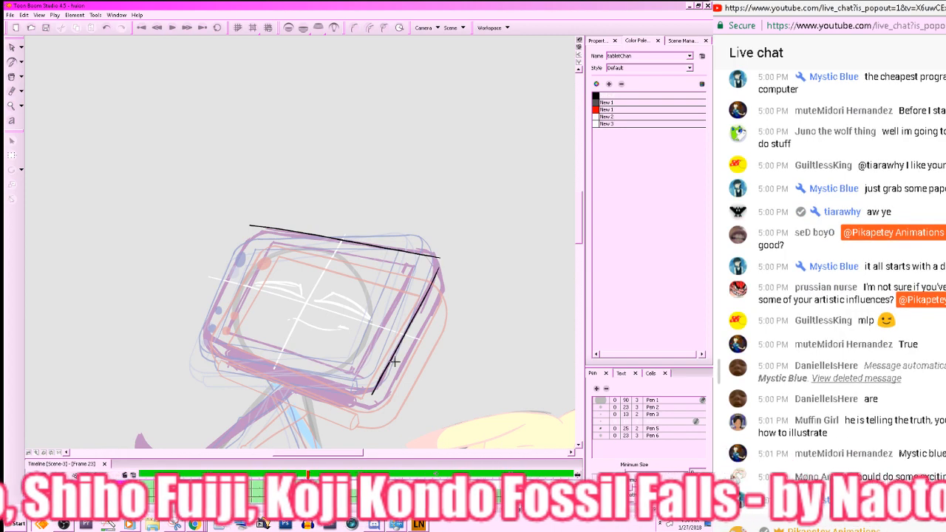
drag(443, 286, 383, 408)
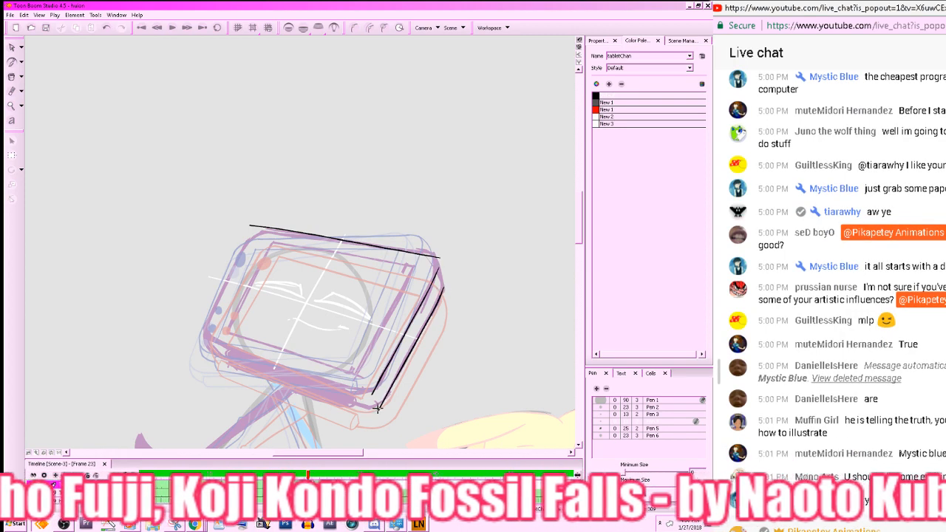
- Ink the tablet's left side edge as a straight black line, undoing and redrawing it until it follows the rough
drag(479, 345, 501, 157)
drag(457, 272, 505, 312)
click(289, 28)
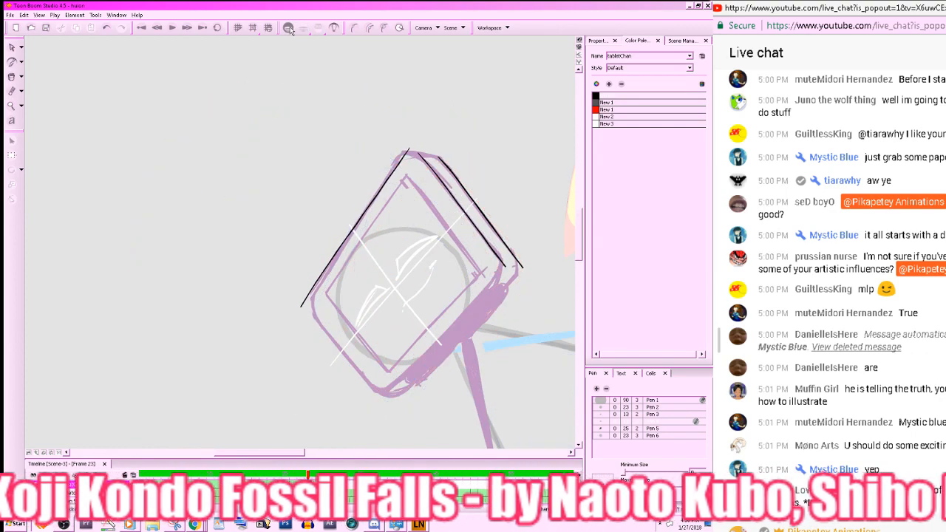
click(289, 29)
mouse_move(296, 111)
mouse_down()
mouse_move(169, 185)
mouse_move(264, 370)
mouse_move(485, 135)
mouse_move(405, 321)
mouse_up()
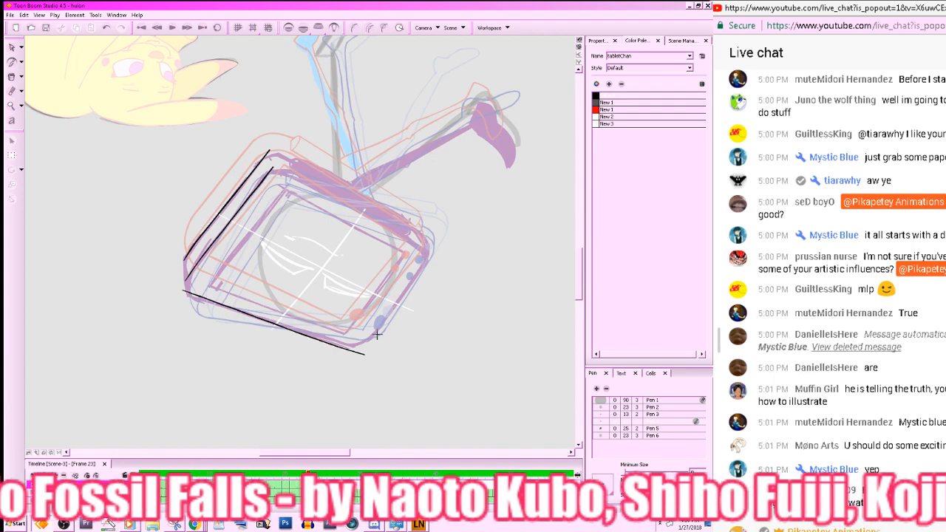
drag(433, 250, 368, 342)
key(ctrl+z)
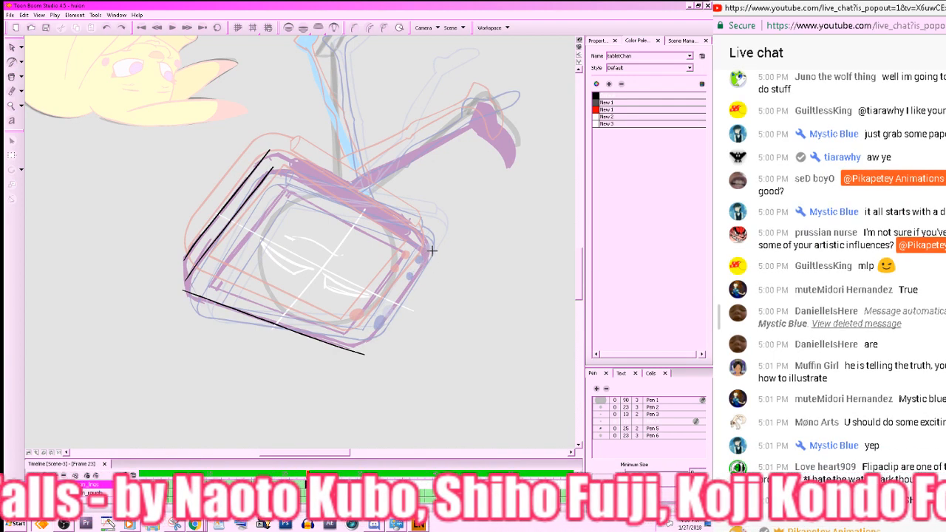
drag(432, 251, 360, 349)
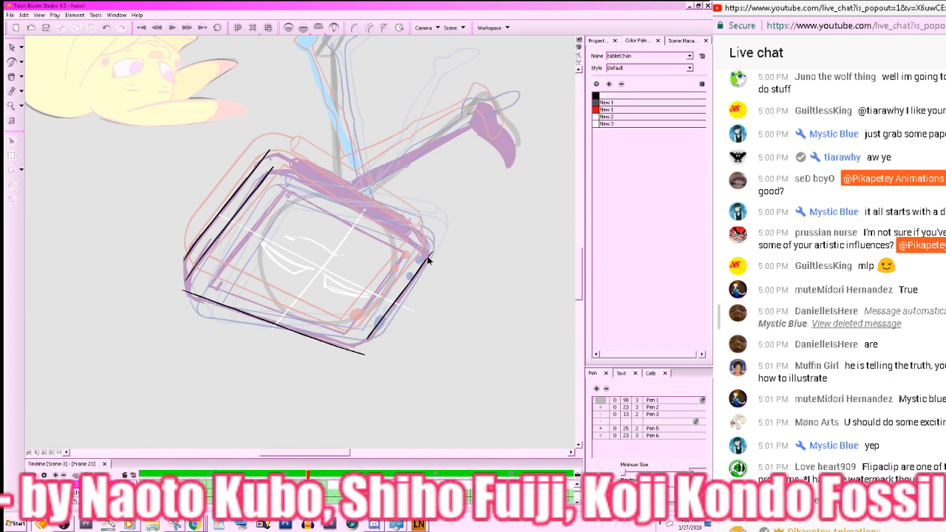
key(ctrl+z)
drag(431, 251, 366, 346)
key(ctrl+z)
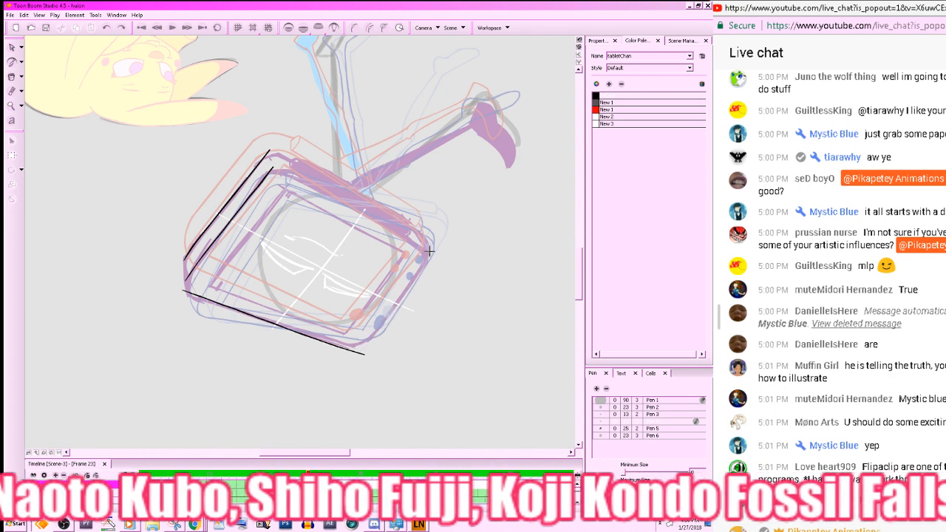
drag(429, 251, 362, 349)
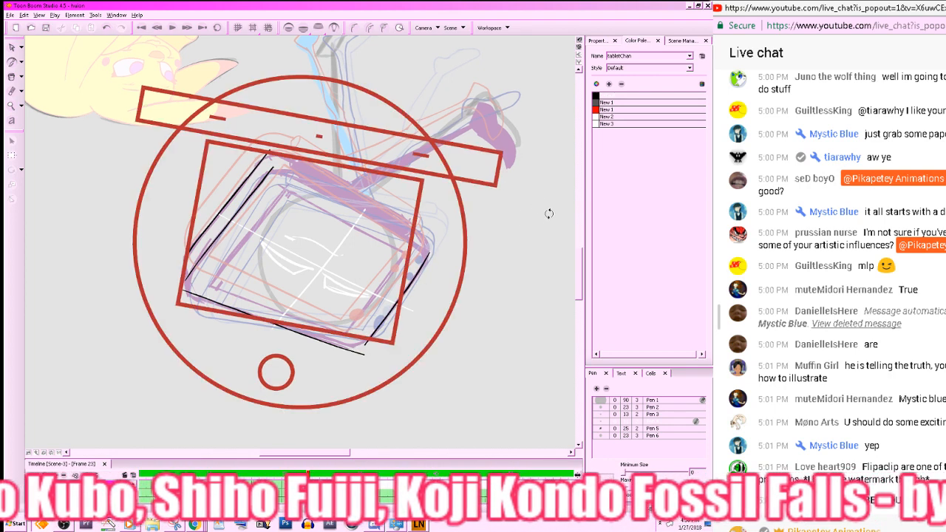
- Turn off onion skinning and compare the new tablet edges on frame 23 with the inked tablet on frame 21
mouse_move(550, 214)
mouse_down()
mouse_move(545, 273)
mouse_move(528, 319)
mouse_up()
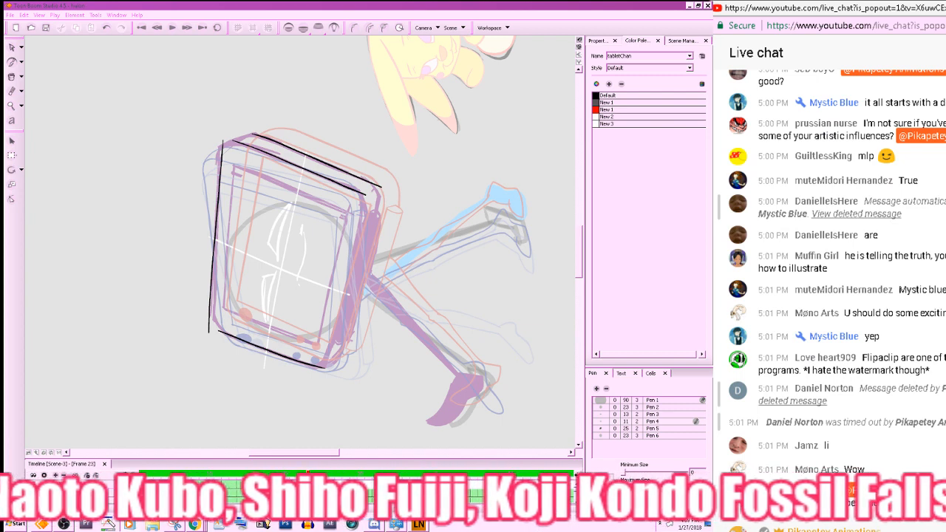
drag(580, 254, 581, 257)
click(292, 29)
key(.)
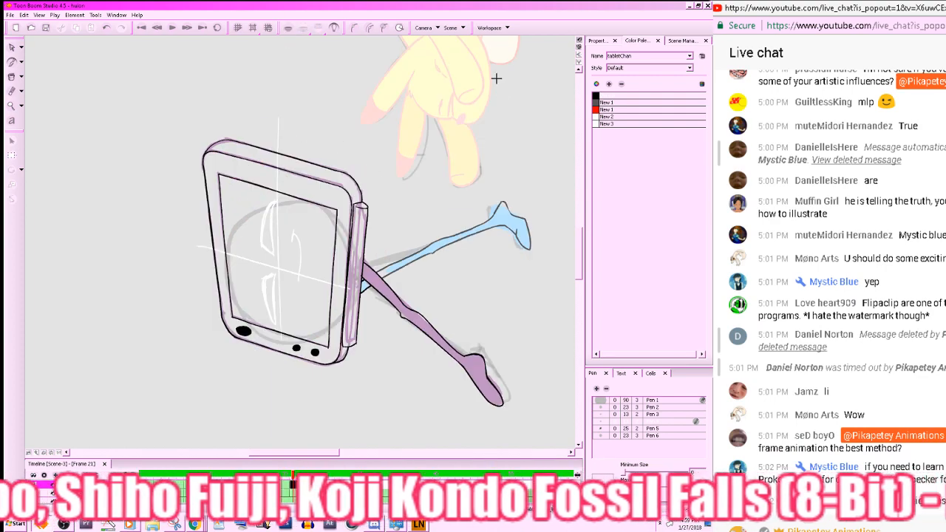
key(ctrl+alt)
drag(536, 242, 464, 71)
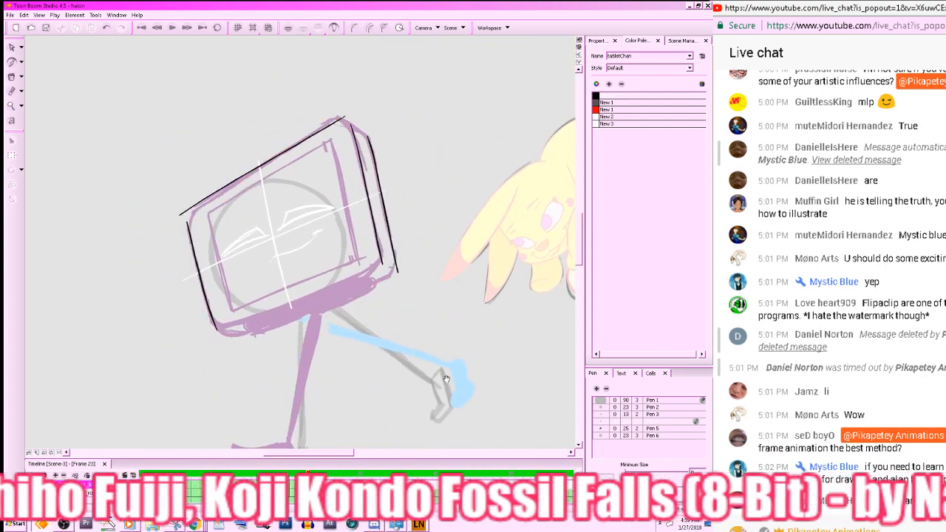
click(596, 96)
key(.)
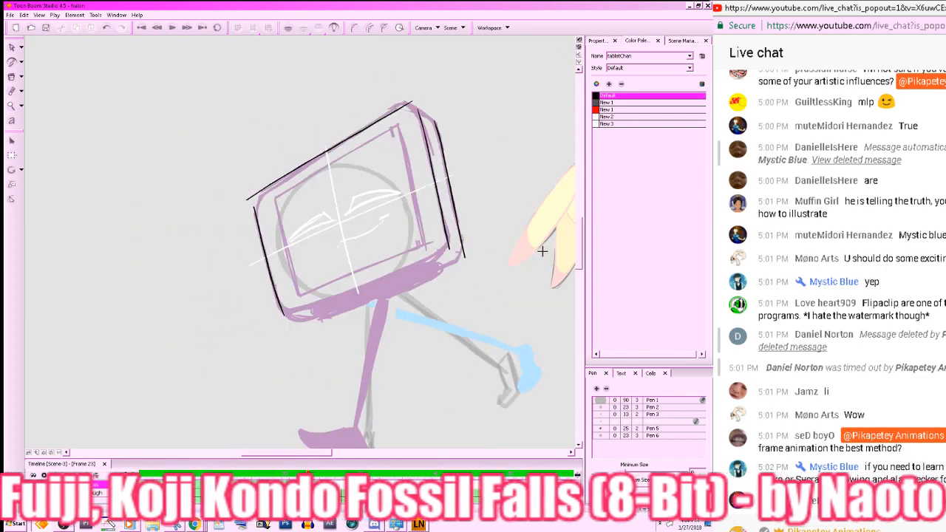
- Ink the tablet's lower front and back edges on frame 23 as two straight parallel black lines along the rough
mouse_move(288, 315)
mouse_down()
mouse_move(447, 252)
mouse_move(292, 314)
mouse_up()
key(ctrl+z)
key(ctrl+z)
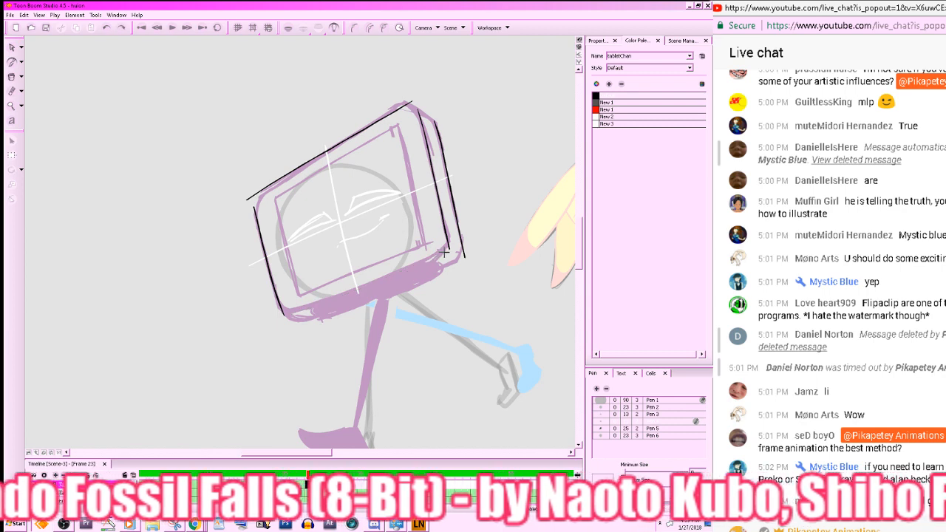
drag(444, 253, 290, 314)
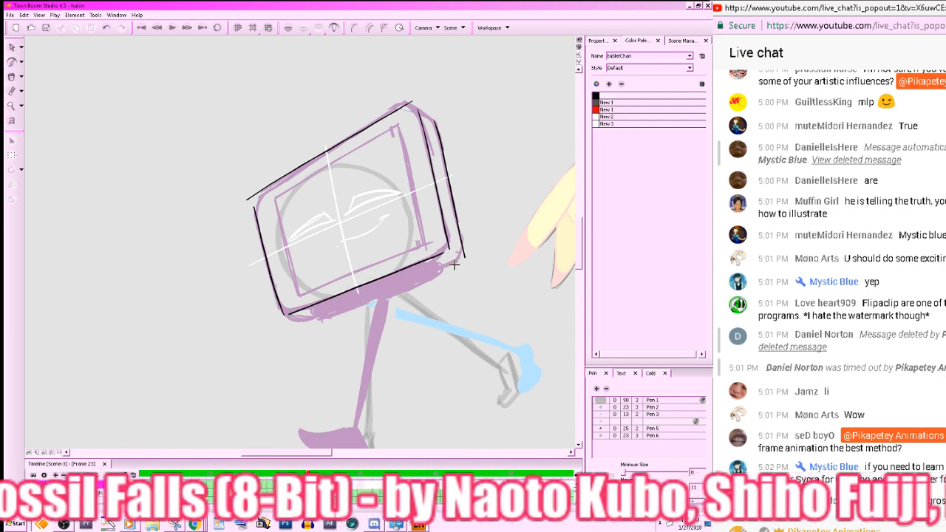
drag(459, 259, 279, 330)
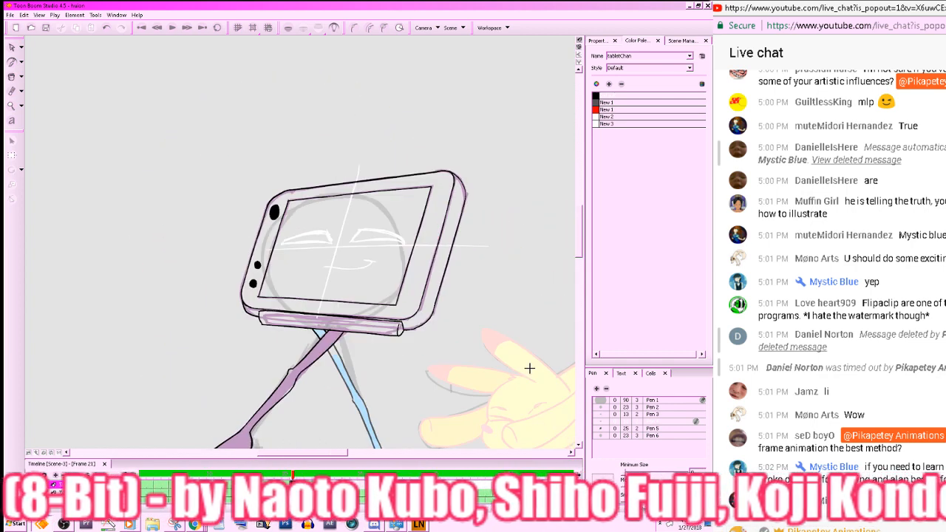
- Select and nudge the tablet's lower back edge line on frame 23, and erase its overhanging left end
key(.)
key(.)
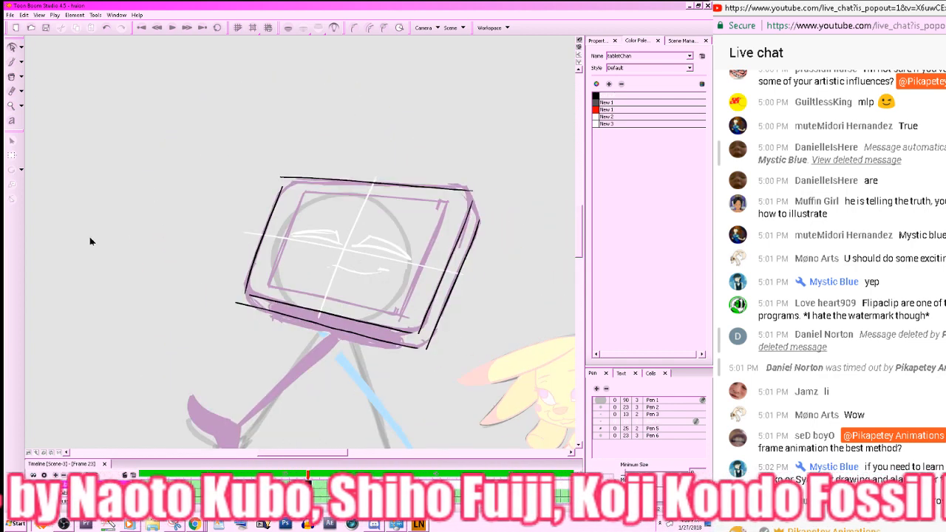
click(351, 332)
drag(353, 332, 354, 332)
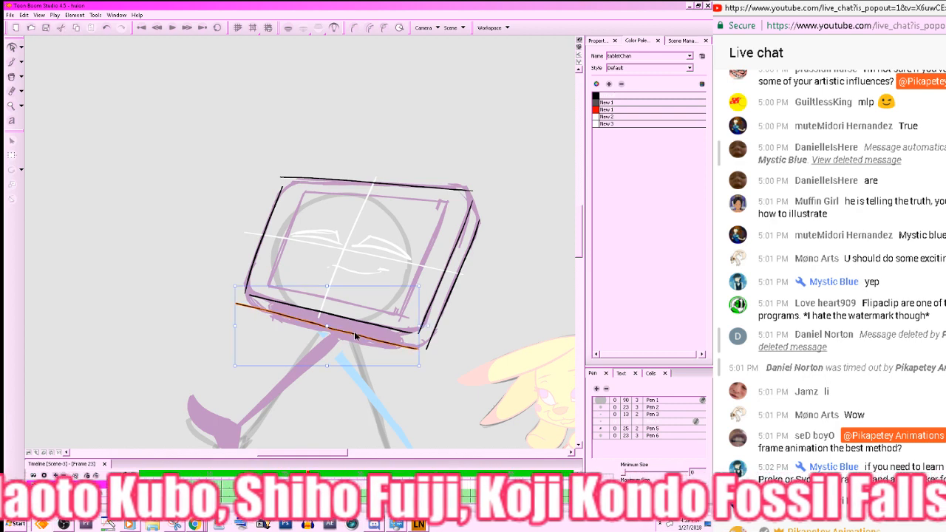
click(384, 337)
key(z)
key(z)
drag(511, 368, 513, 335)
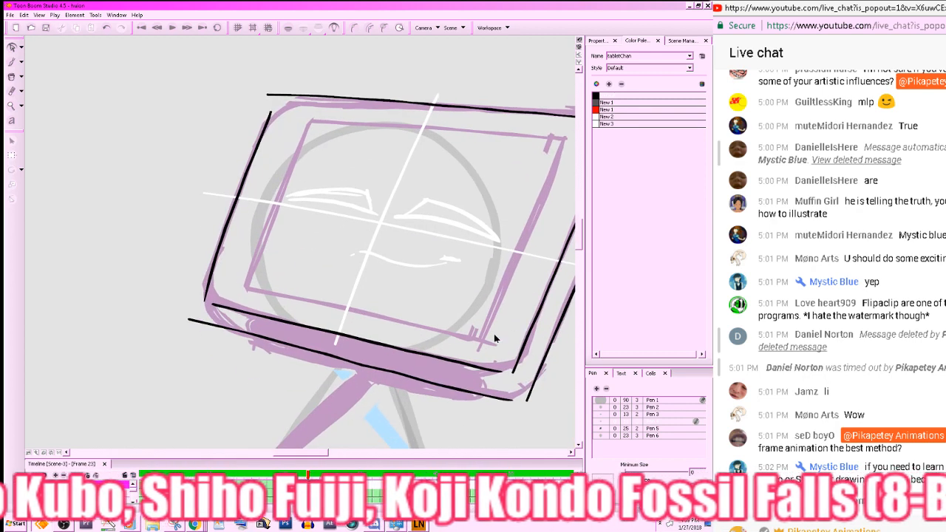
key(alt+/)
drag(185, 316, 230, 326)
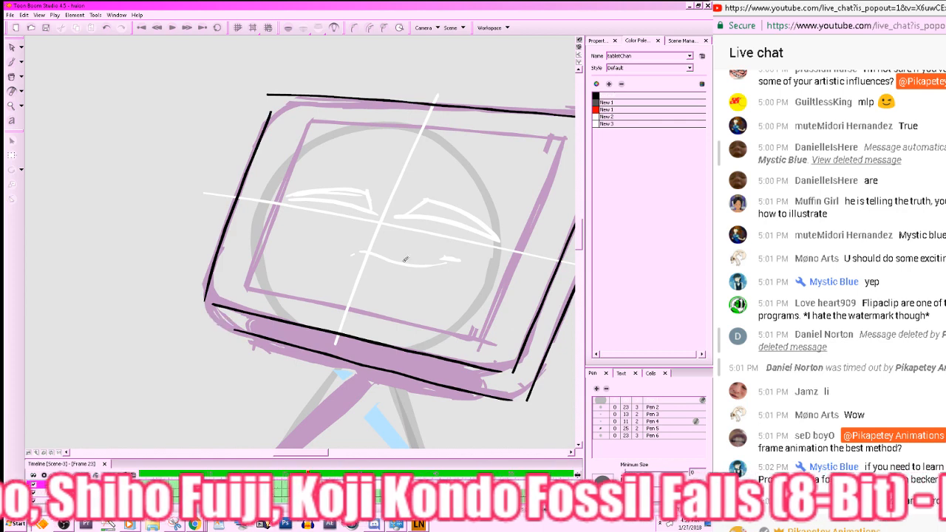
- Ink the rounded lower-right corner joining the tablet's bottom and side edges, undoing strokes that miss the rough
mouse_move(540, 375)
mouse_down()
mouse_move(478, 376)
mouse_move(436, 399)
mouse_move(454, 398)
mouse_move(422, 399)
mouse_up()
mouse_move(493, 379)
mouse_down()
mouse_move(475, 396)
mouse_move(436, 375)
mouse_move(440, 361)
mouse_move(420, 388)
mouse_move(403, 388)
mouse_move(434, 378)
mouse_move(441, 363)
mouse_move(431, 381)
mouse_move(410, 388)
mouse_up()
key(alt+e)
key(ctrl+z)
key(ctrl+z)
key(ctrl+z)
drag(514, 336, 393, 425)
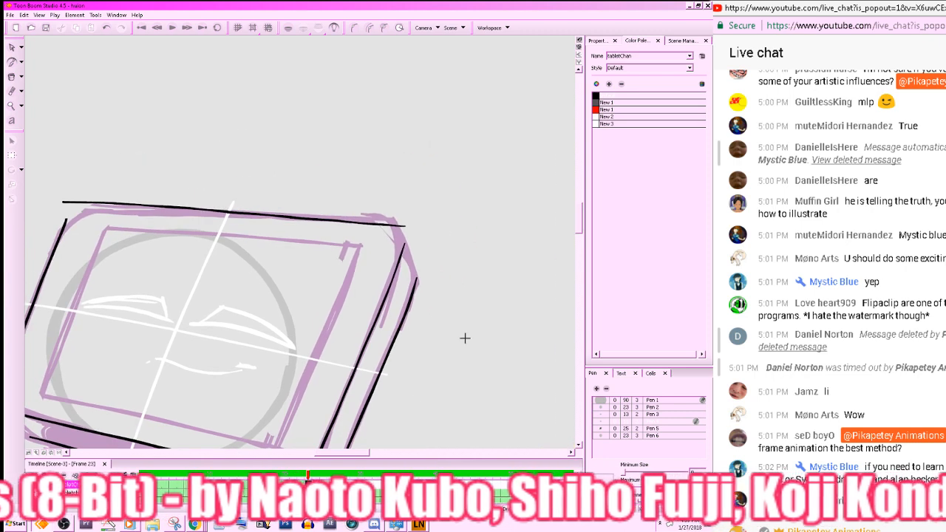
- Compare the neighbouring frames and tilt the tablet's upper edge line slightly to sit closer to the rough
key(period)
key(comma)
key(comma)
key(period)
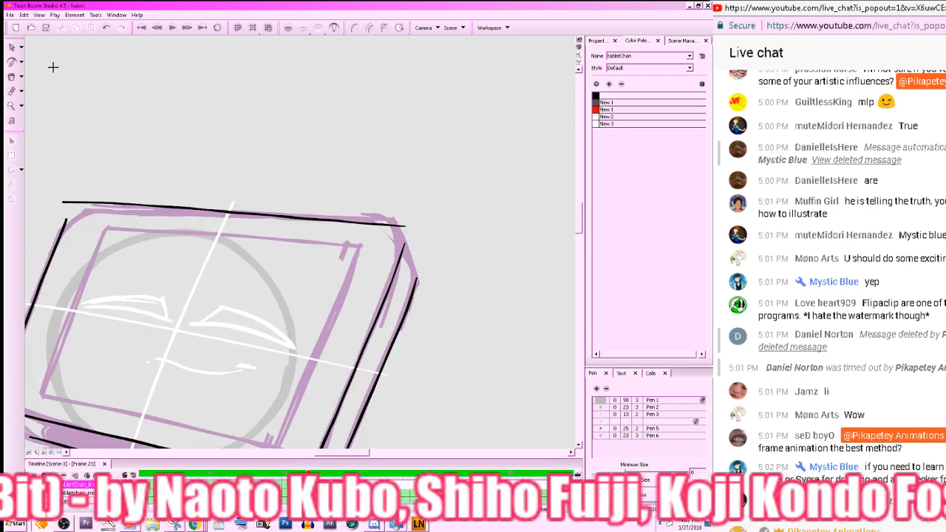
click(12, 47)
drag(188, 91, 299, 244)
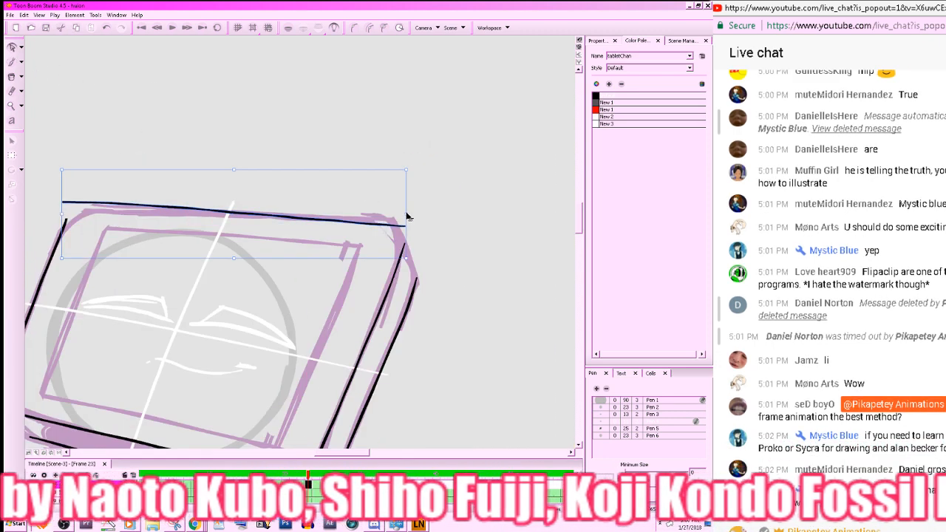
drag(407, 216, 404, 211)
click(414, 200)
- Erase the overhanging line ends at the tablet's upper-right corner and slightly shorten the upper edge line at its left end
key(alt+e)
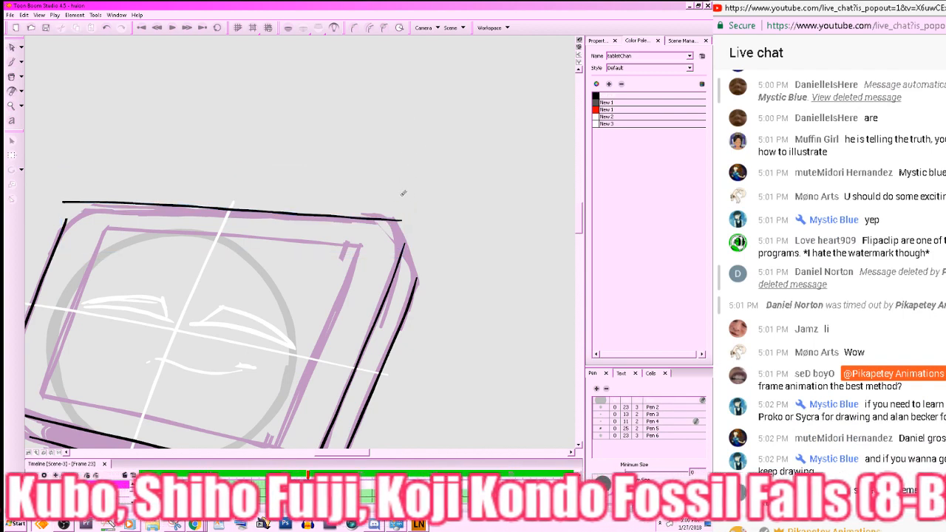
drag(406, 218, 373, 219)
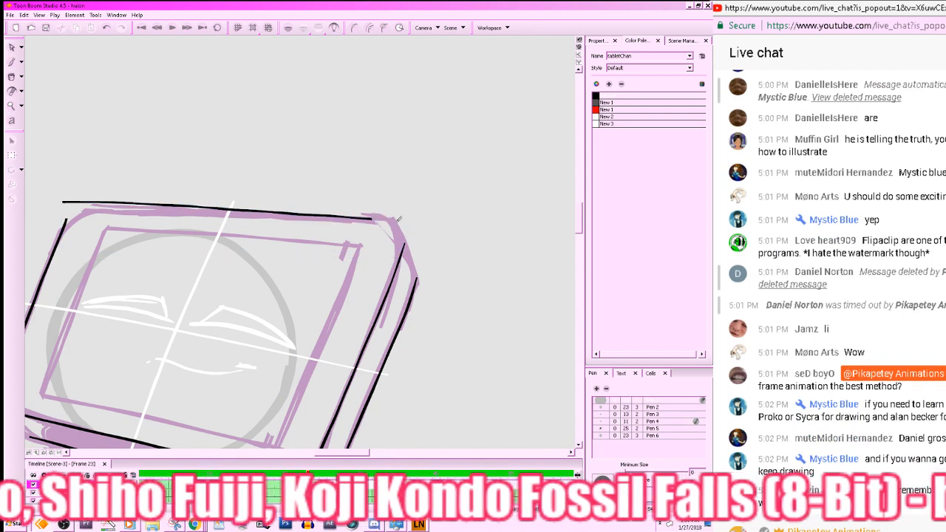
key(alt+b)
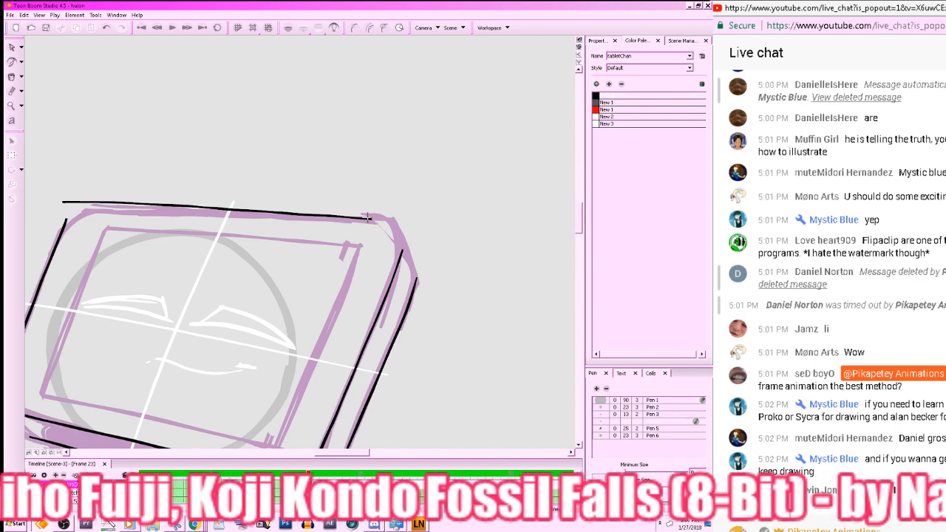
click(12, 47)
drag(386, 136, 160, 207)
click(239, 215)
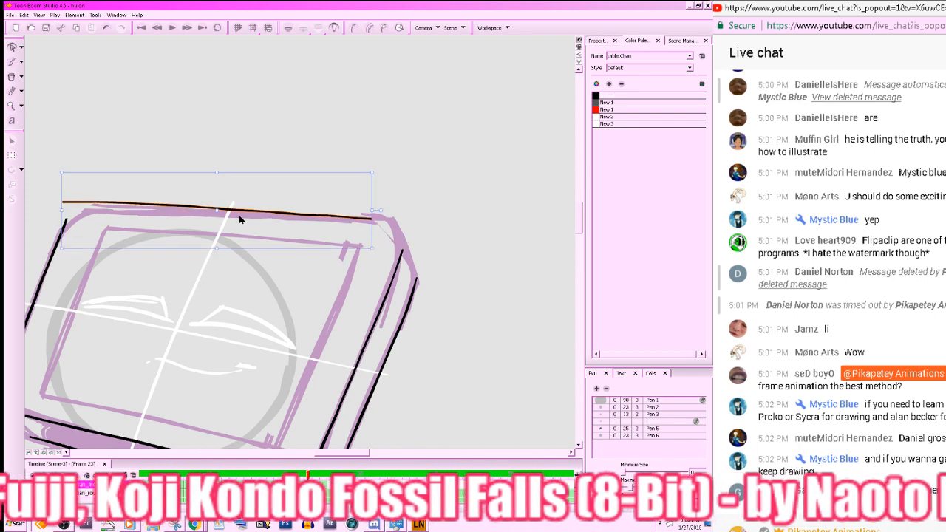
click(247, 105)
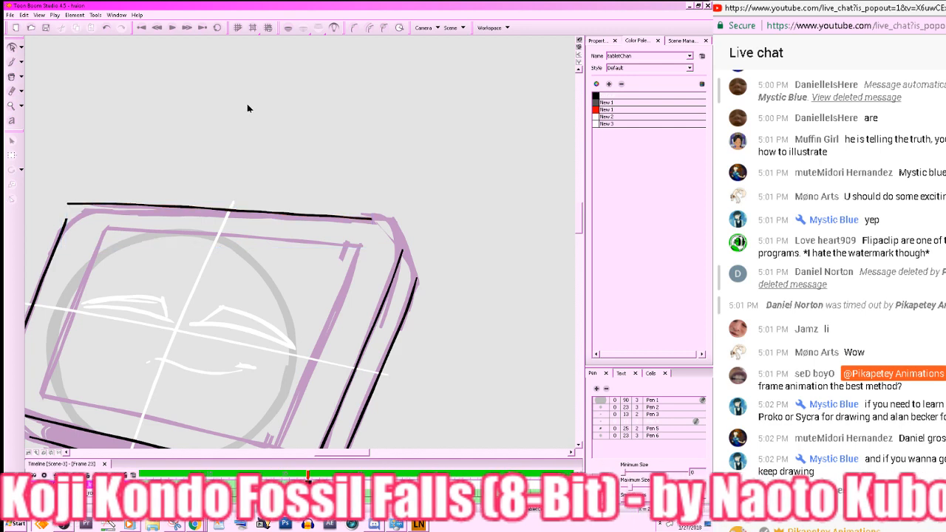
- Ink the rounded upper-right corner of the tablet's front face, undoing and redrawing the curve until it joins both edges
key(a)
key(s)
key(a)
key(s)
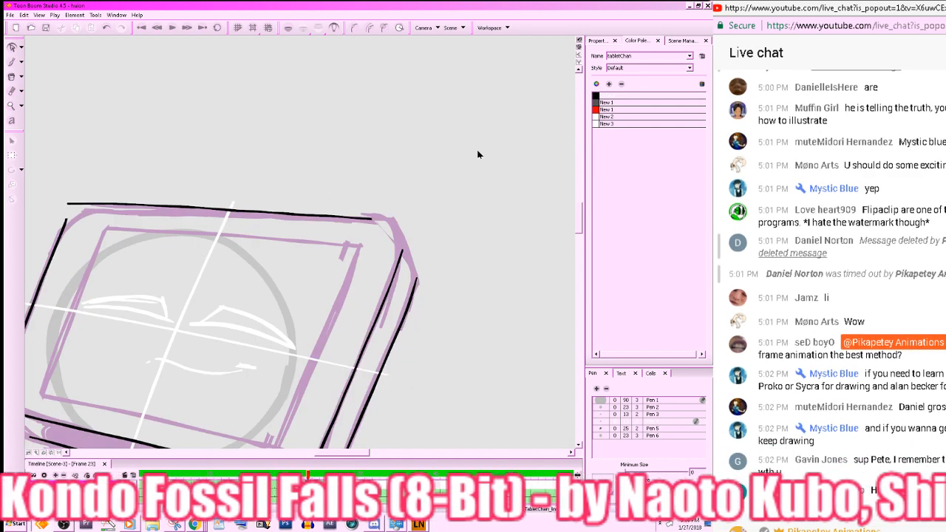
key(alt+b)
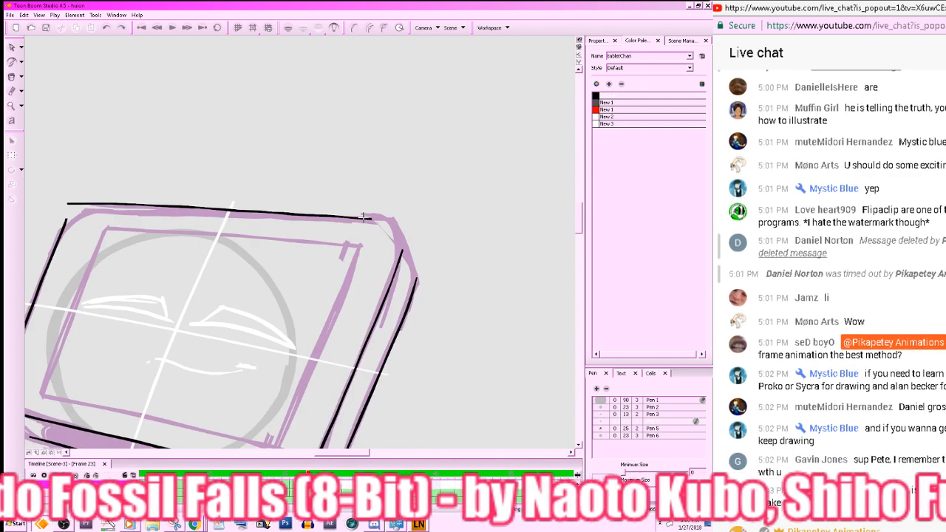
drag(382, 220, 396, 229)
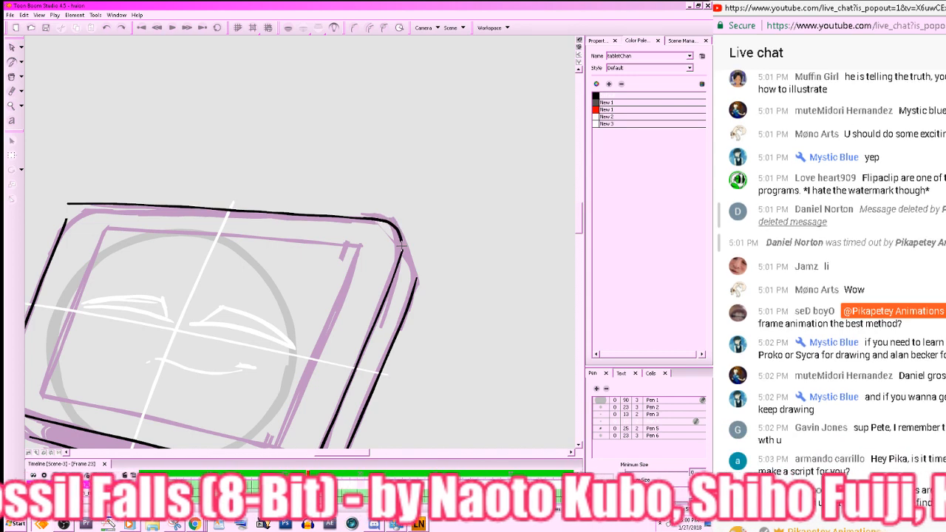
key(ctrl+z)
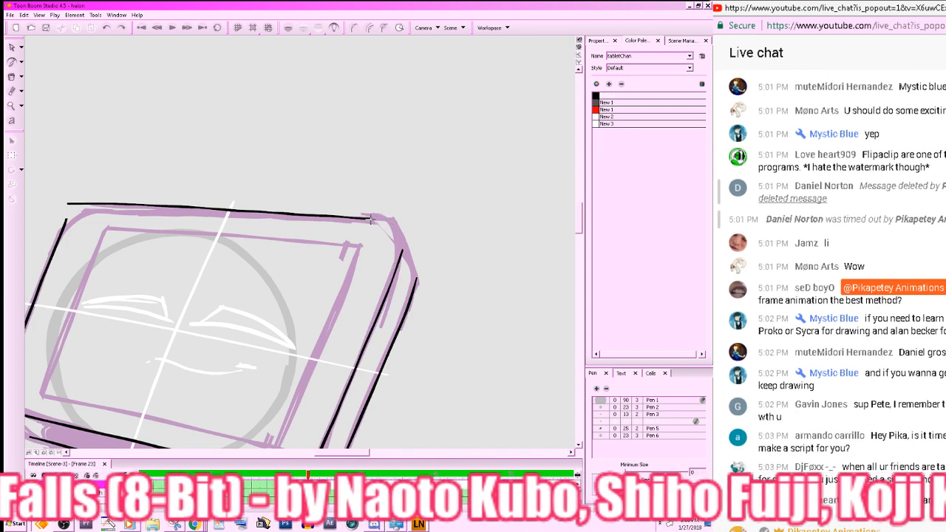
mouse_move(388, 223)
mouse_down()
mouse_move(399, 244)
mouse_move(391, 283)
mouse_up()
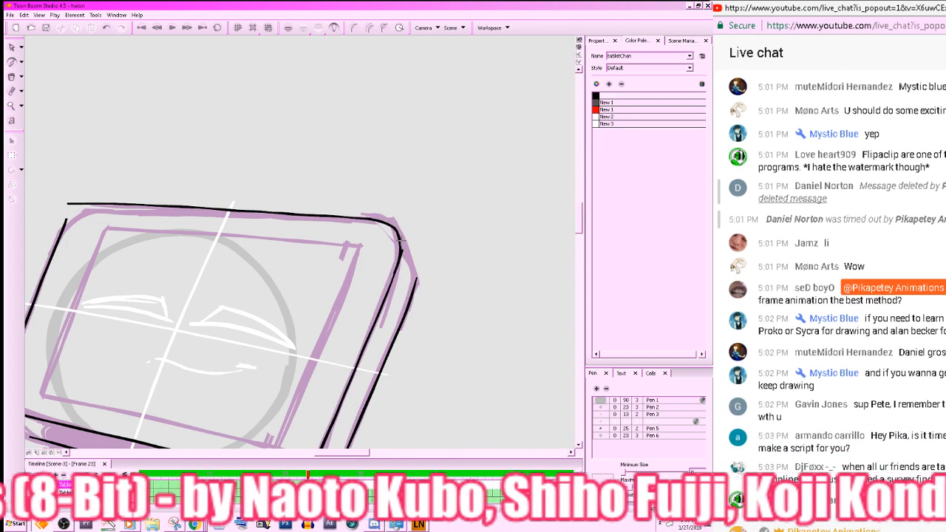
mouse_move(396, 228)
mouse_down()
mouse_move(413, 281)
mouse_move(400, 317)
mouse_up()
- Ink the curved back edge at the tablet's upper-right corner, joining the front outline to the outer side line
mouse_move(442, 263)
mouse_down()
mouse_move(463, 224)
mouse_move(520, 207)
mouse_up()
key(ctrl+z)
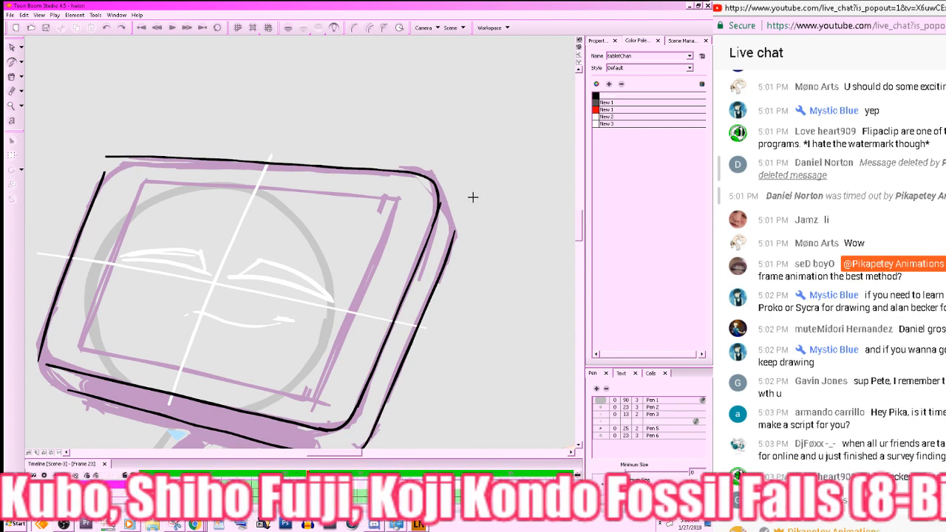
drag(430, 179, 441, 215)
key(alt+b)
mouse_move(422, 176)
mouse_down()
mouse_move(451, 211)
mouse_move(446, 259)
mouse_up()
- Erase the line ends on the tablet's left side and ink the front face's rounded upper-left and lower-left corners
mouse_move(331, 348)
mouse_down()
mouse_move(464, 348)
mouse_move(523, 421)
mouse_up()
key(alt+e)
mouse_move(295, 226)
mouse_down()
mouse_move(327, 224)
mouse_move(296, 243)
mouse_move(350, 230)
mouse_move(377, 255)
mouse_move(330, 235)
mouse_move(357, 235)
mouse_up()
key(alt+b)
key(alt+e)
drag(360, 333, 406, 257)
mouse_move(277, 362)
mouse_down()
mouse_move(284, 334)
mouse_move(294, 363)
mouse_up()
key(alt+b)
mouse_move(286, 318)
mouse_down()
mouse_move(279, 343)
mouse_move(291, 359)
mouse_move(328, 370)
mouse_up()
drag(407, 361, 396, 367)
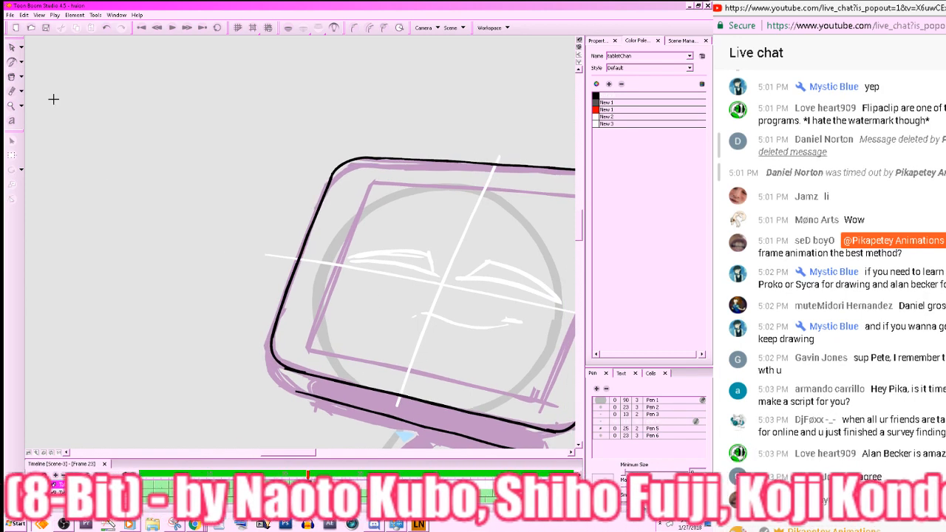
- Adjust the front face's lower-left corner curve and ink the rounded back corner beneath it, redoing the stroke as needed
click(12, 47)
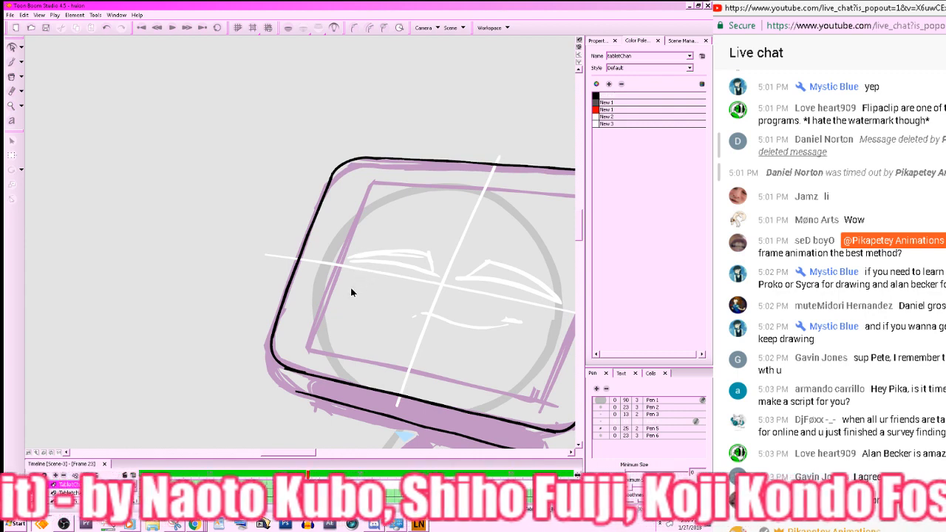
click(277, 362)
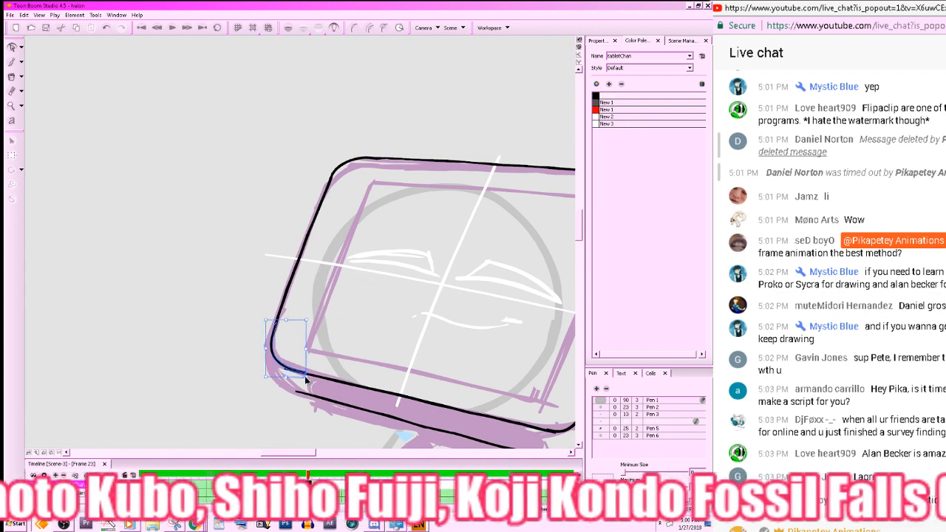
click(343, 342)
key(alt+b)
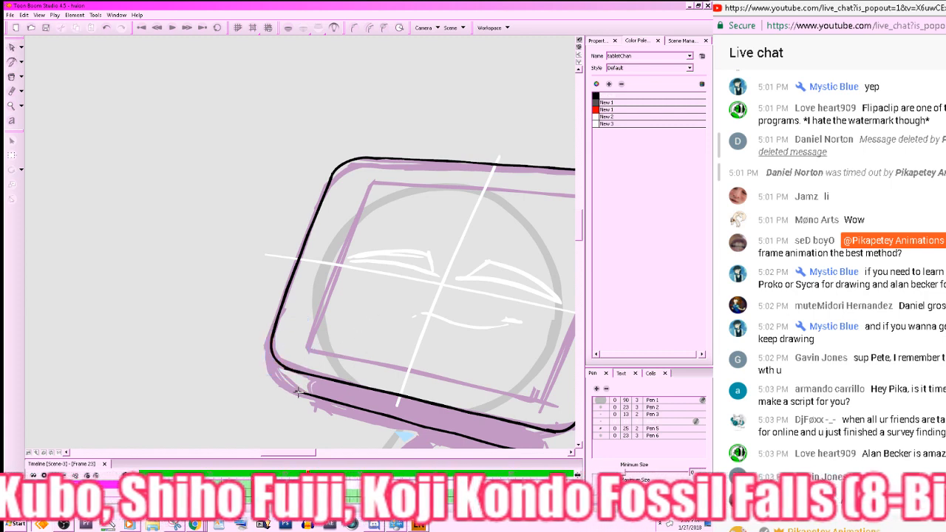
mouse_move(298, 392)
mouse_down()
mouse_move(275, 378)
mouse_move(272, 337)
mouse_move(281, 380)
mouse_move(303, 392)
mouse_move(273, 375)
mouse_move(269, 332)
mouse_up()
key(ctrl+z)
drag(521, 299, 356, 250)
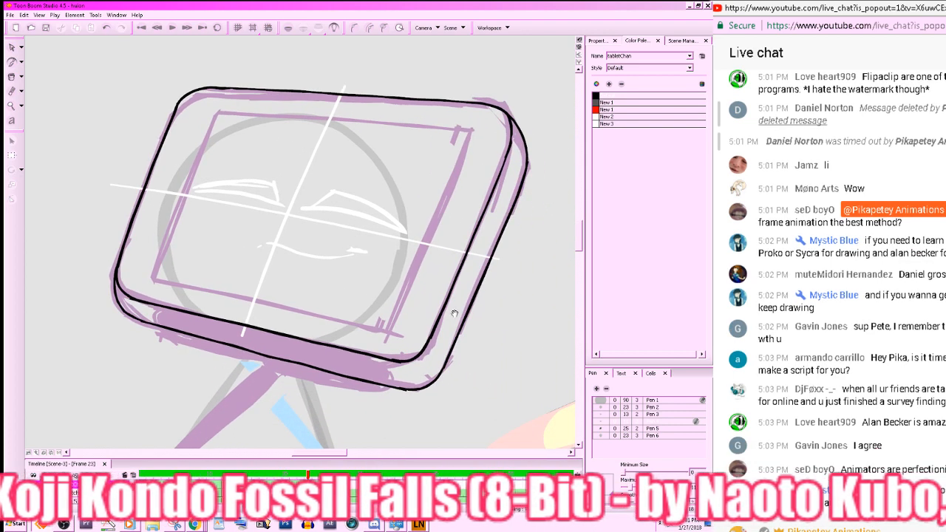
- Check the finished tablet outline on frame 23 at a smaller scale and save the project
drag(454, 313, 501, 306)
key(shift+z)
key(period)
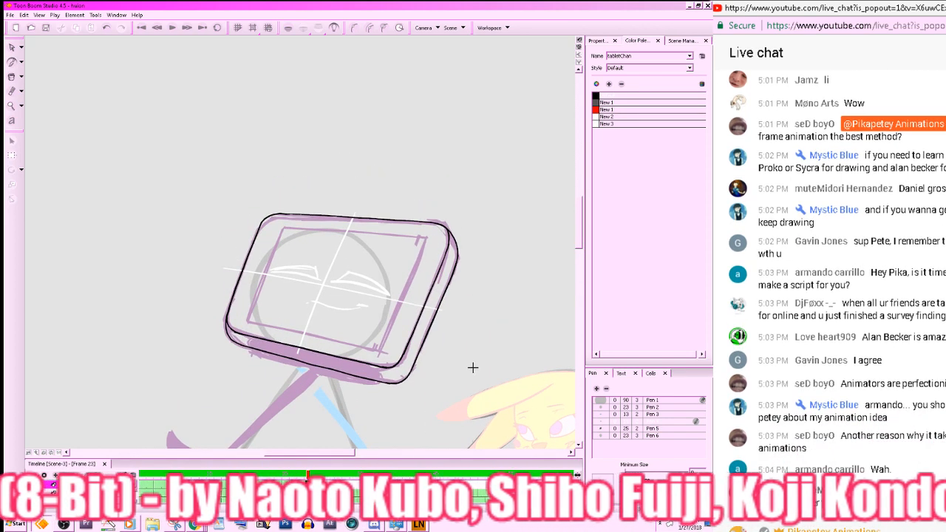
key(ctrl+s)
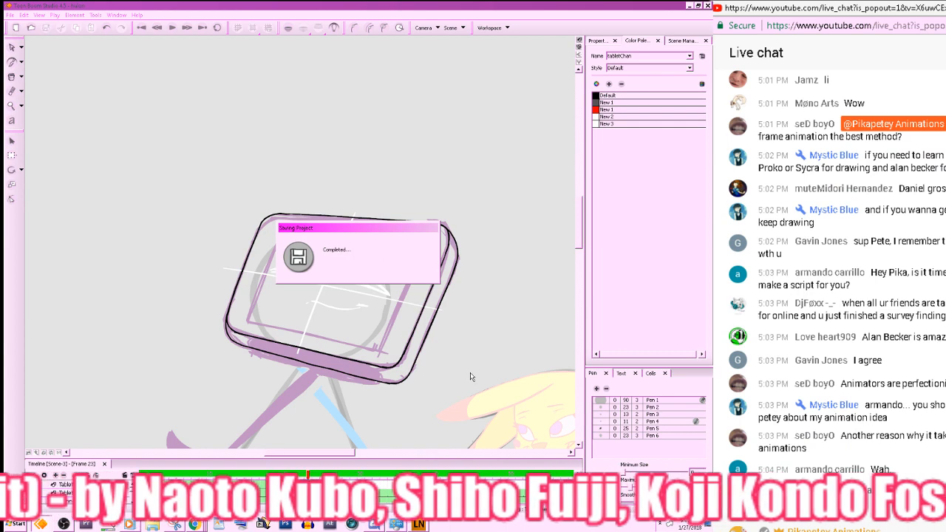
key(ctrl+z)
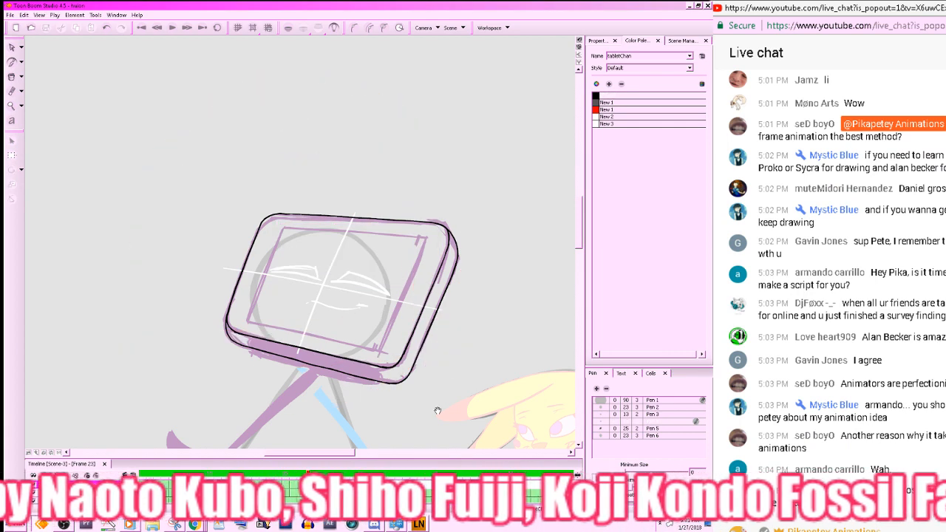
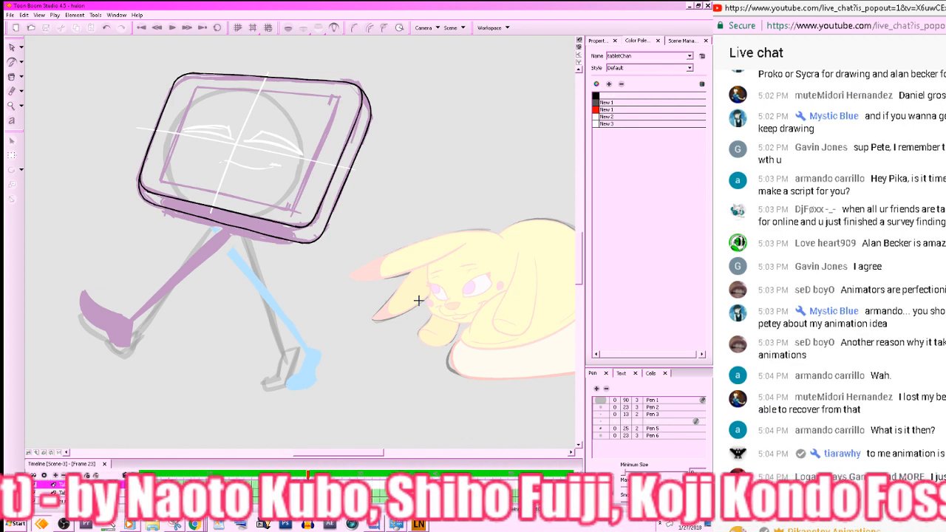
- Turn on onion skinning, compare frame 23 with the inked tablet on frame 24, and select the New 1 colour
mouse_move(394, 299)
mouse_down()
mouse_move(508, 341)
mouse_move(491, 356)
mouse_move(513, 359)
mouse_up()
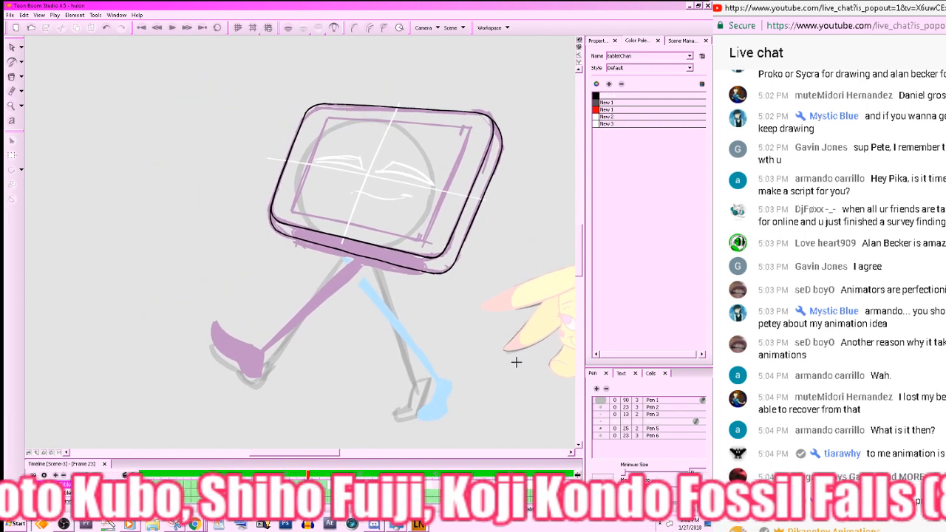
key(period)
key(comma)
click(288, 27)
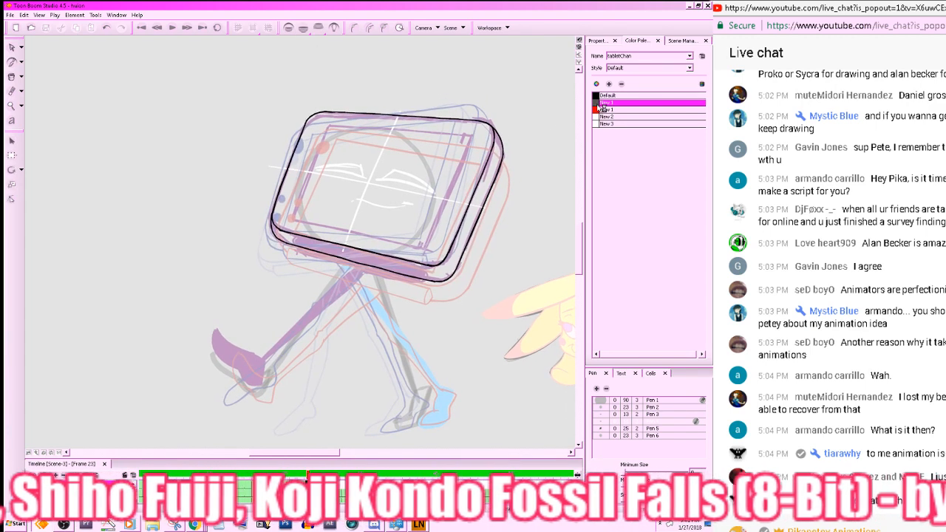
key(period)
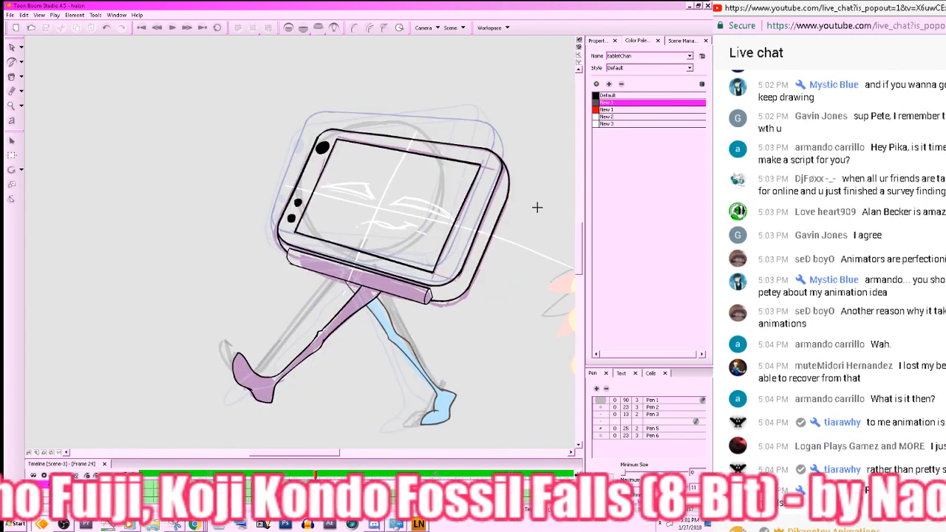
key(comma)
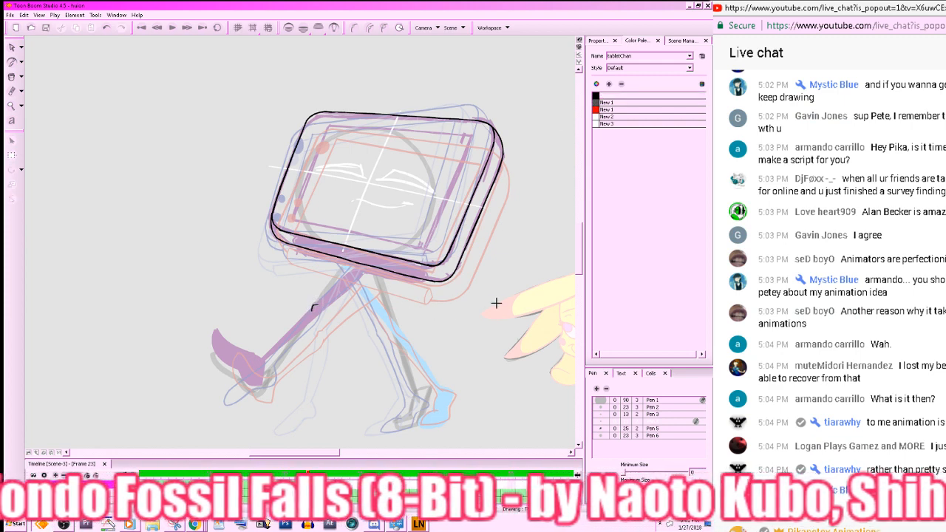
scroll(536, 332, up, 3)
click(595, 103)
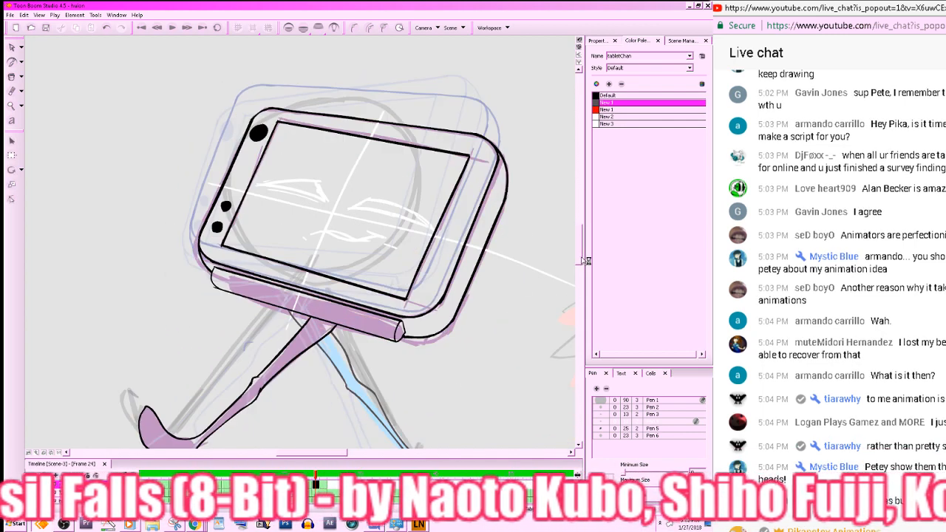
- Ink the short end line at the right end of the bar under the tablet on frame 23, using frame 24 as reference
drag(443, 345, 493, 169)
drag(513, 335, 518, 335)
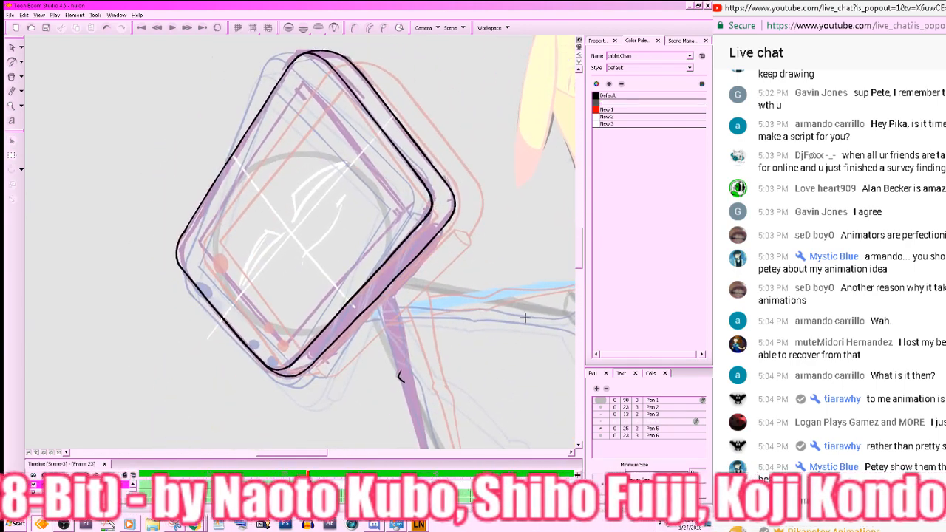
key(.)
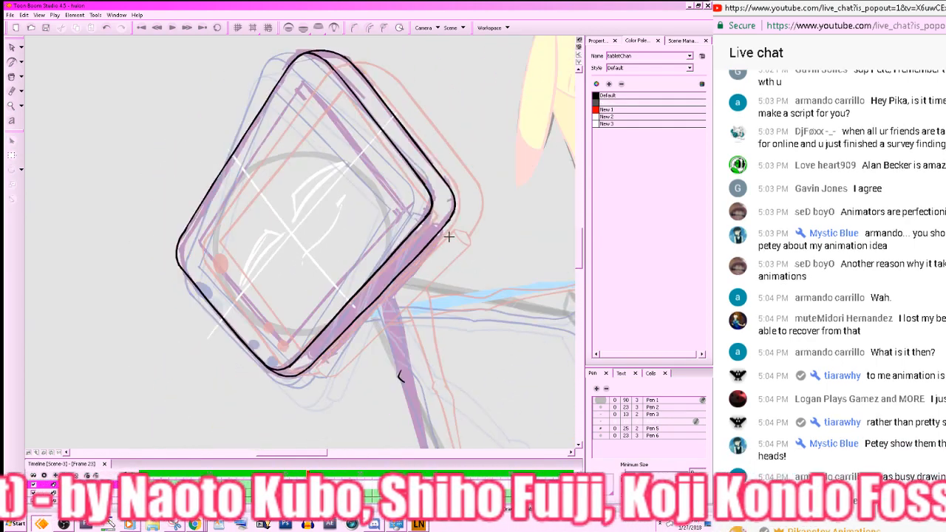
drag(502, 208, 314, 364)
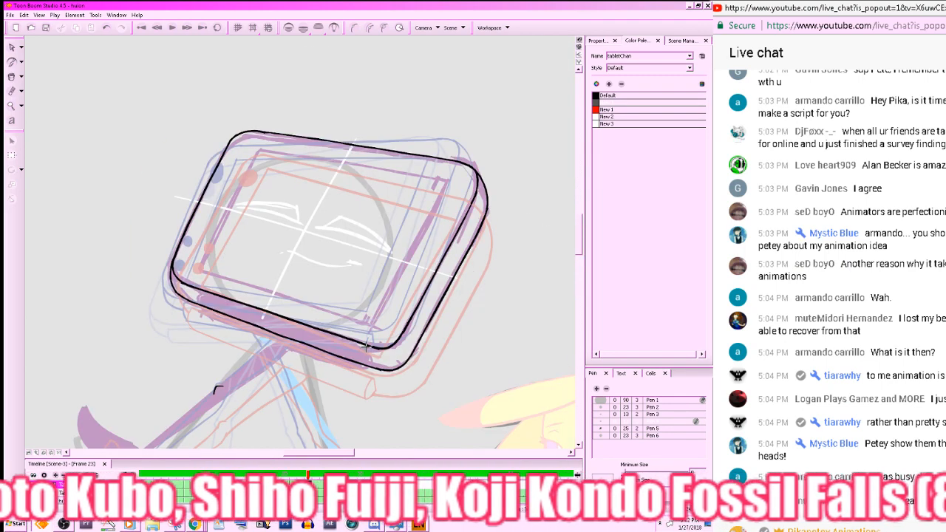
key(.)
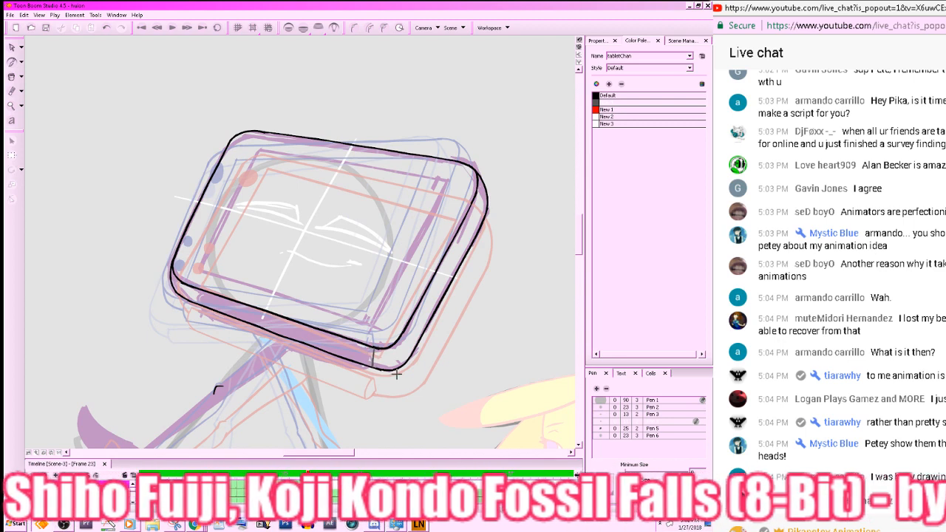
drag(470, 373, 517, 362)
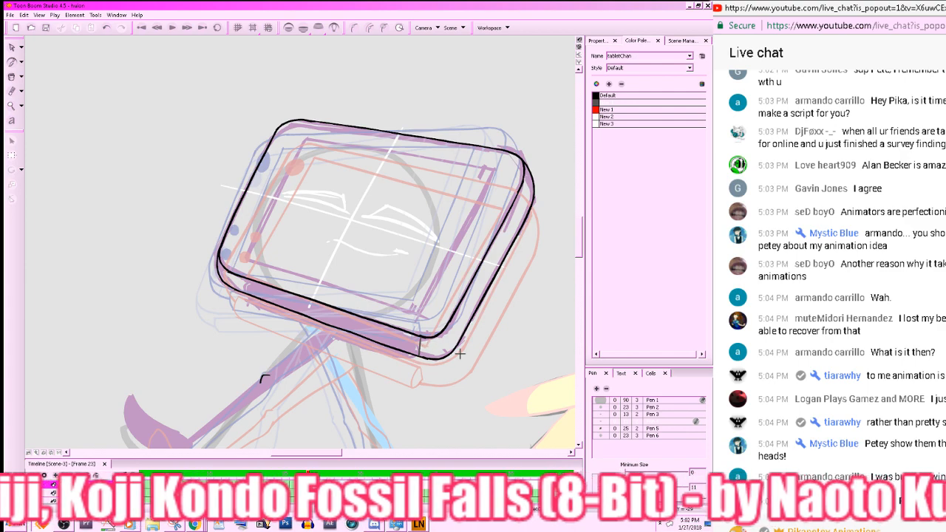
key(.)
key(.)
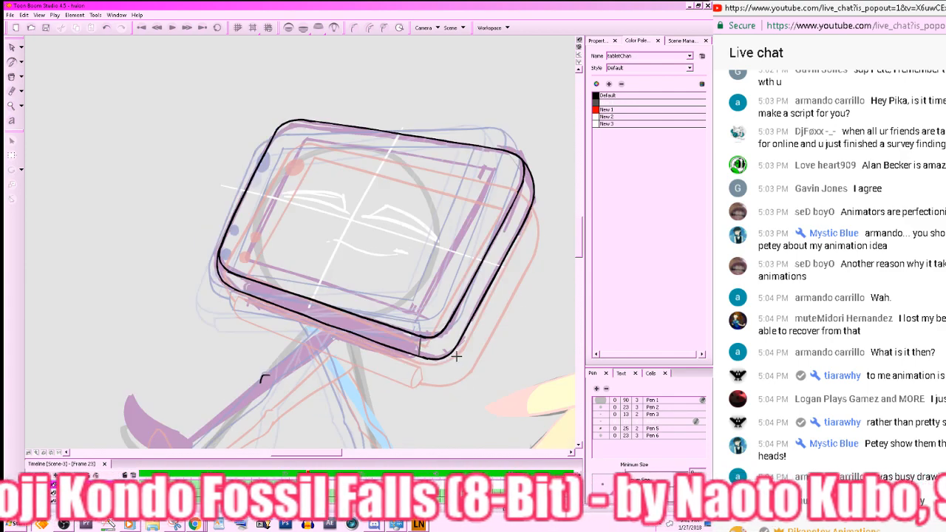
- Redo the bar's short right end line with a slight slant and compare it with the inked bar on frame 24
key(ctrl+z)
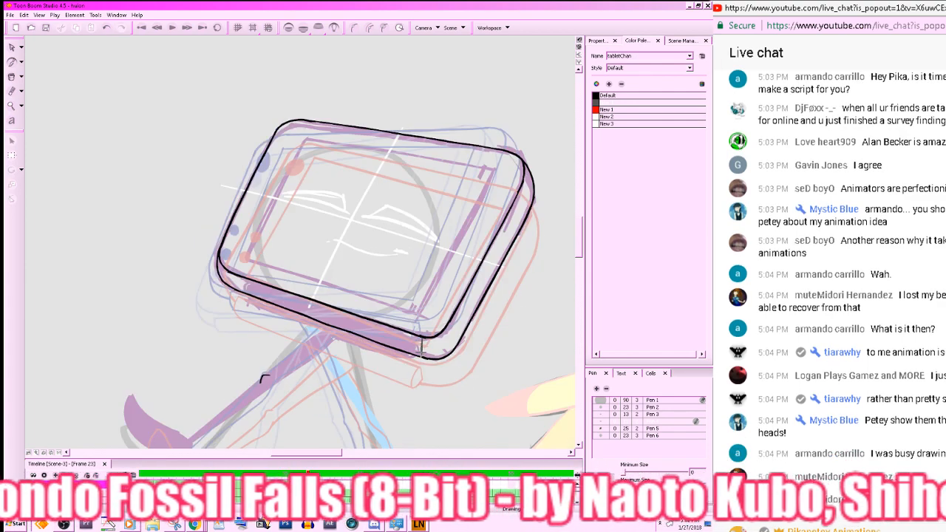
drag(504, 360, 493, 363)
key(.)
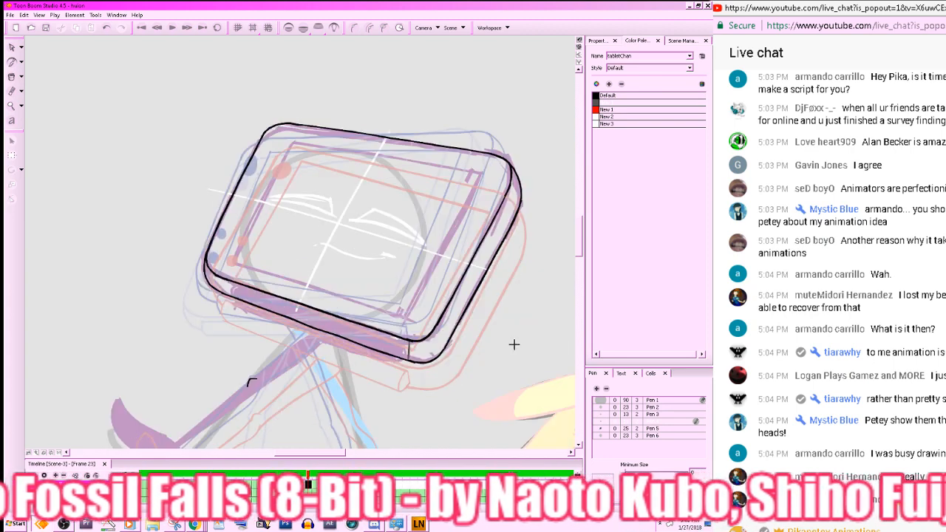
key(ctrl+z)
drag(407, 343, 411, 362)
key(ctrl+z)
key(ctrl+z)
drag(481, 371, 484, 370)
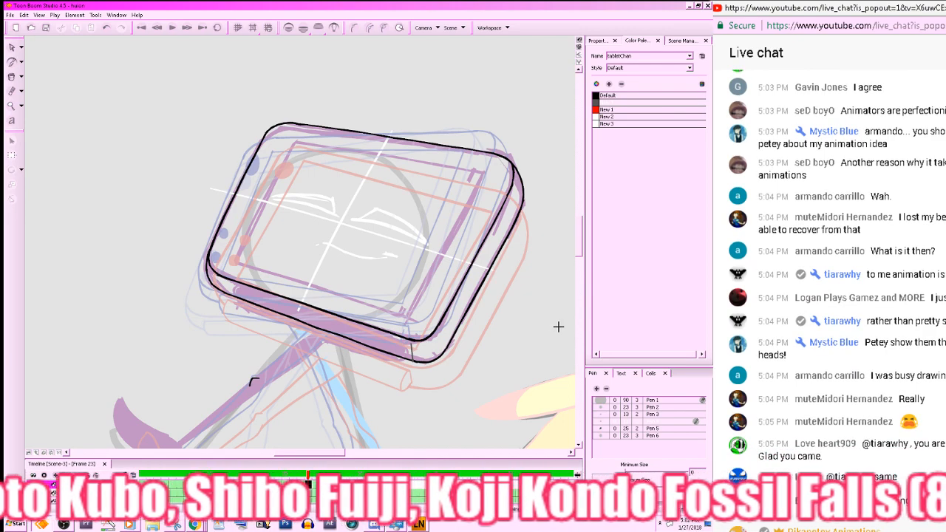
key(.)
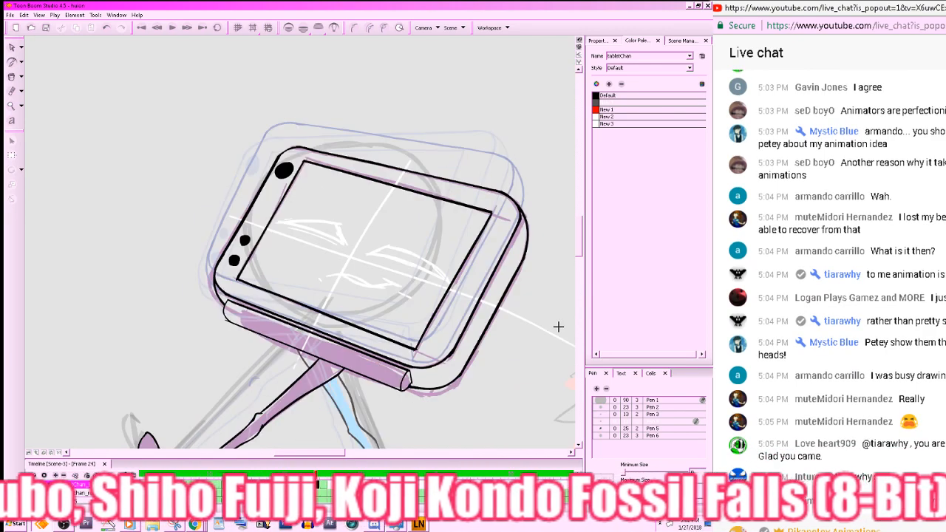
key(.)
- Ink the bar's long lower edge parallel to the tablet's bottom side on frame 23, replacing the first attempt
drag(412, 398, 474, 238)
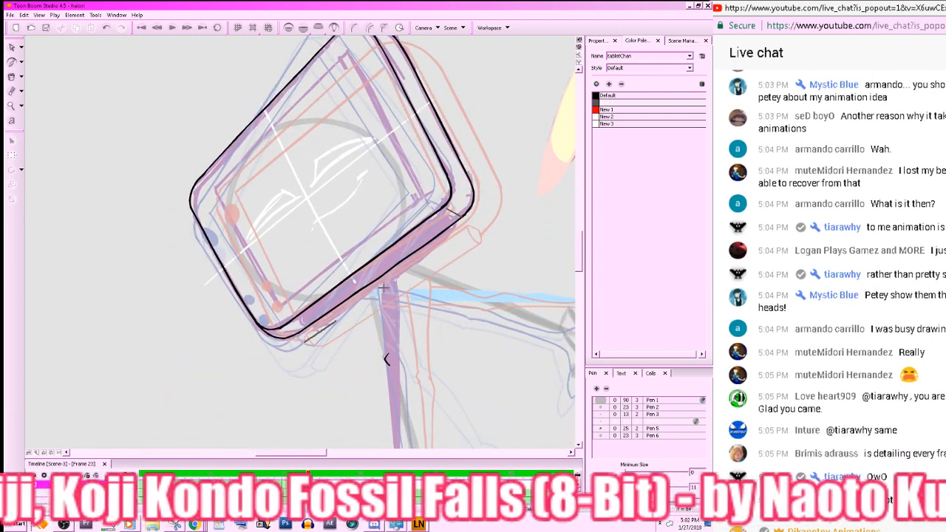
drag(474, 255, 505, 281)
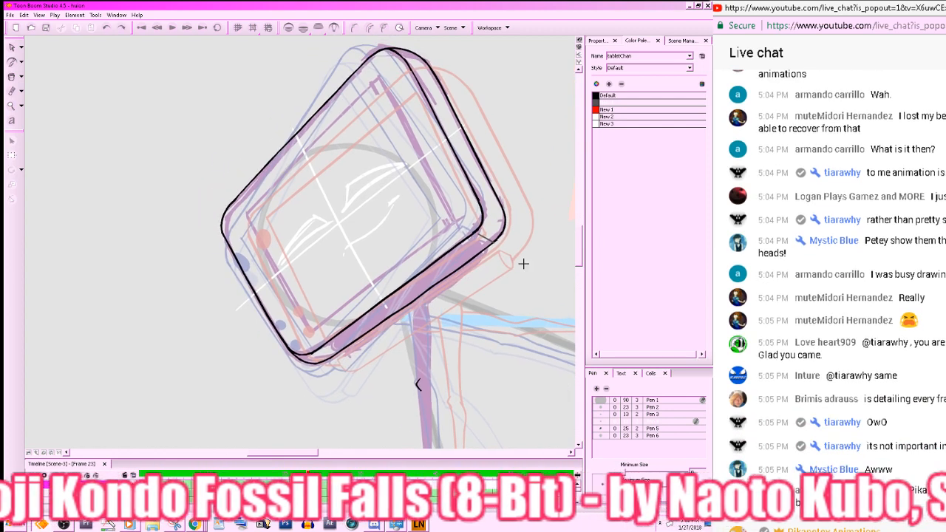
key(.)
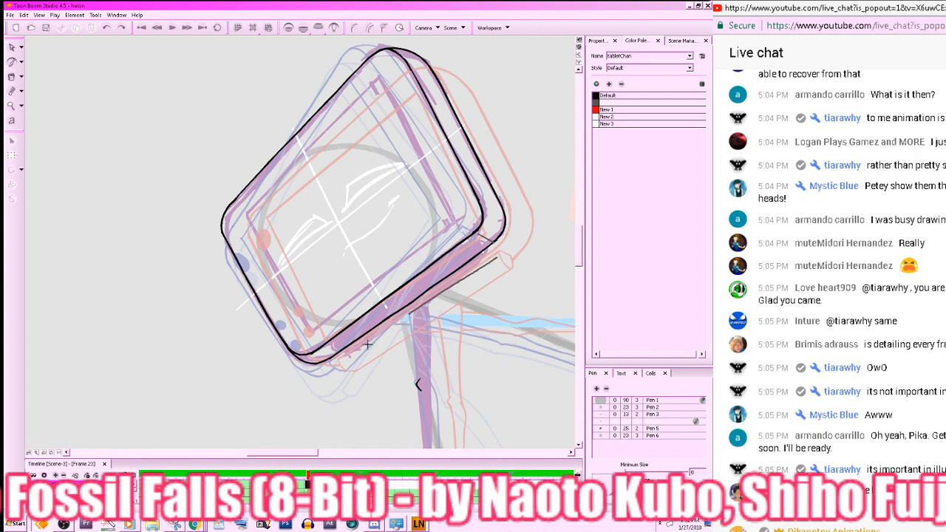
drag(488, 262, 341, 367)
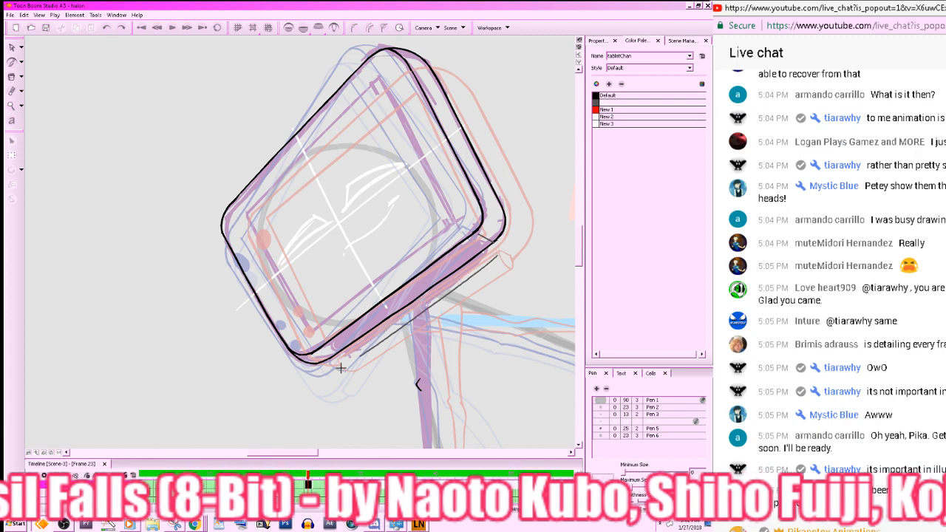
key(ctrl+z)
drag(520, 276, 506, 300)
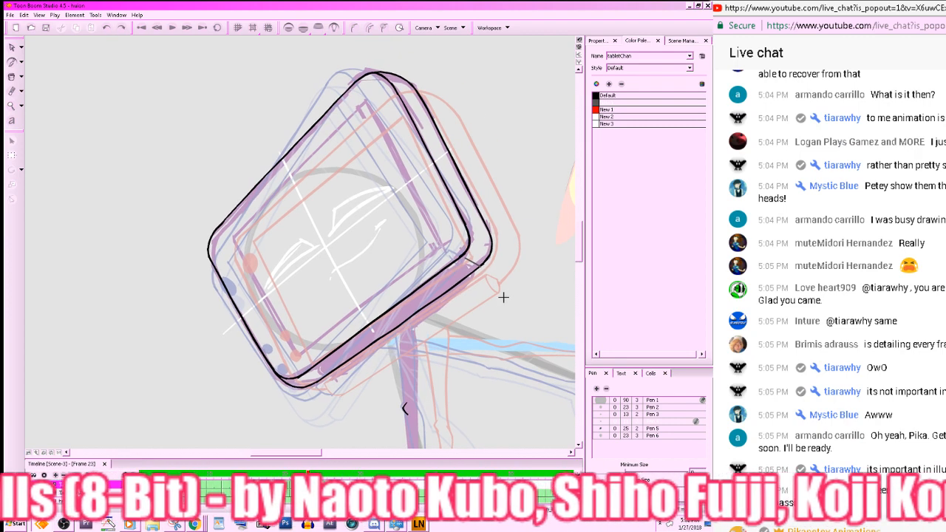
key(comma)
key(comma)
key(period)
key(period)
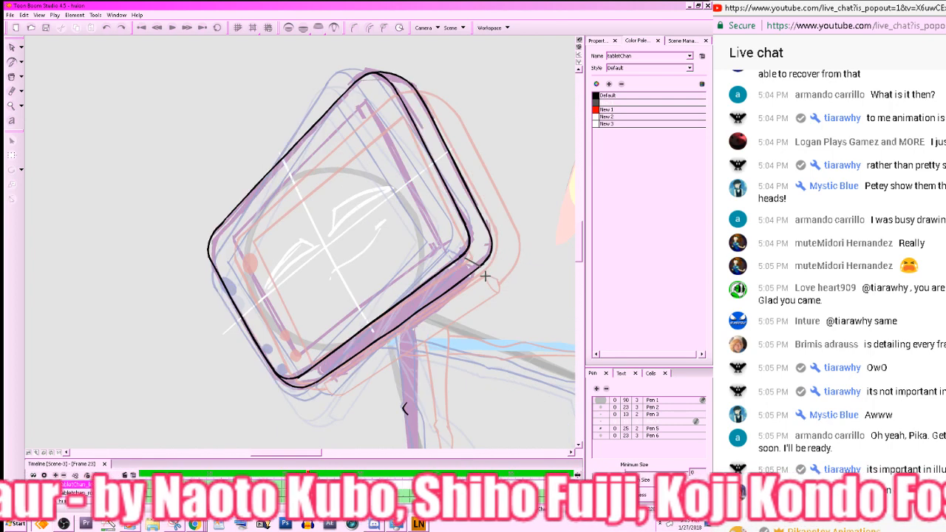
drag(484, 278, 325, 393)
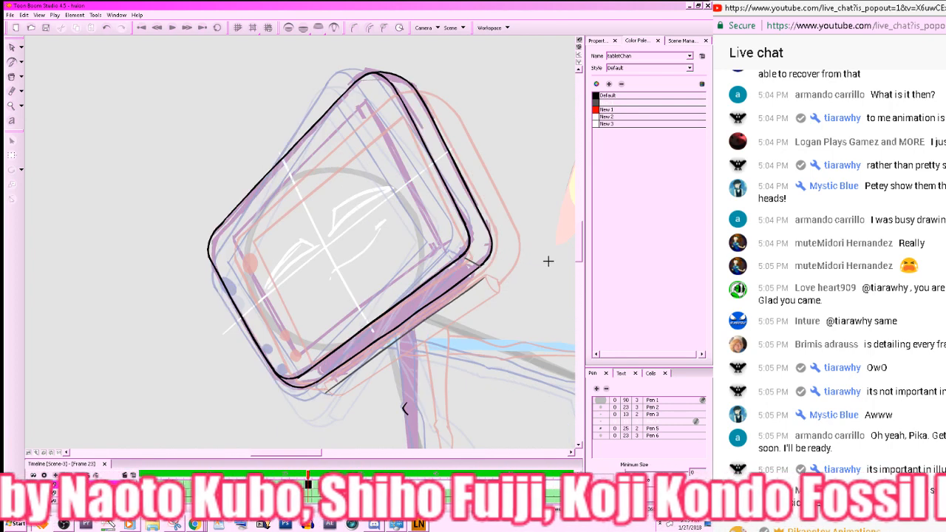
- Straighten the canvas, turn off onion skinning, and compare the bar lines on frame 23 with frame 24
click(50, 454)
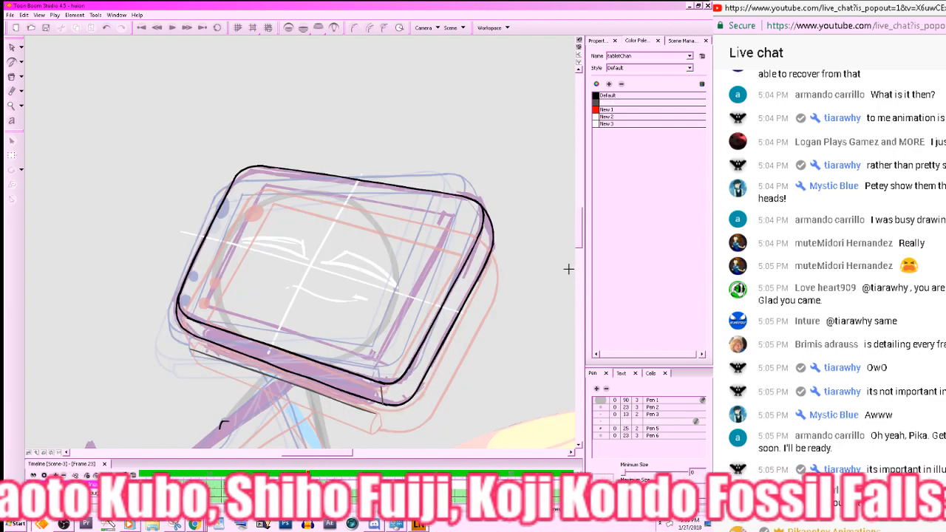
key(comma)
key(period)
click(288, 28)
key(comma)
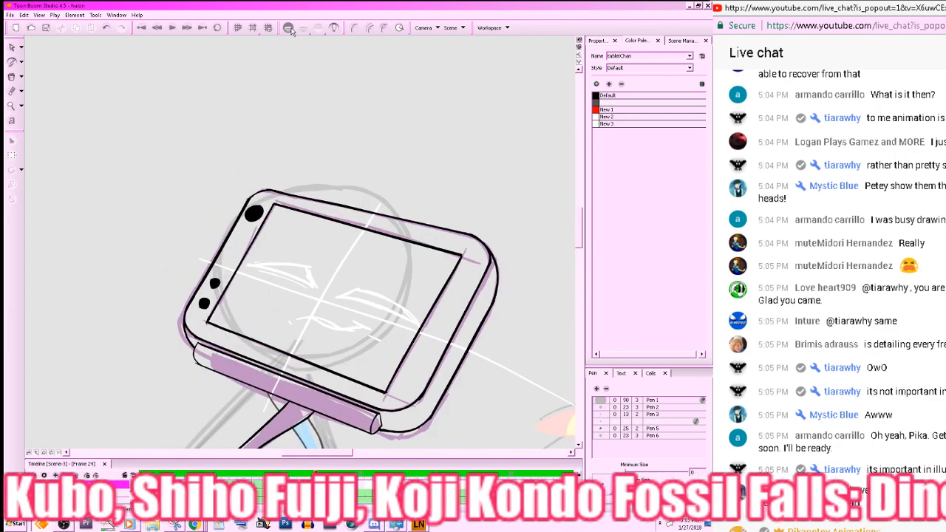
key(period)
key(period)
key(comma)
drag(373, 430, 374, 428)
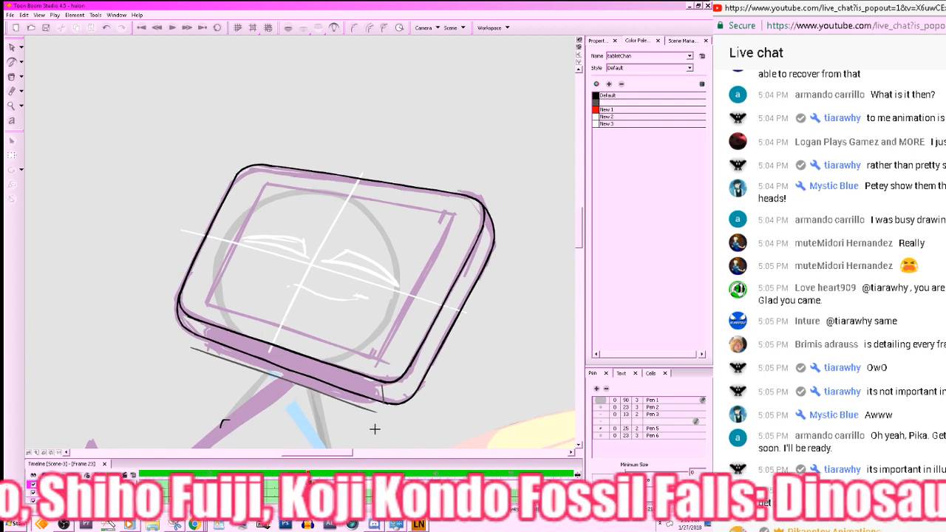
- Select the bar's long lower edge and short right end line and fine-tune their placement
click(12, 49)
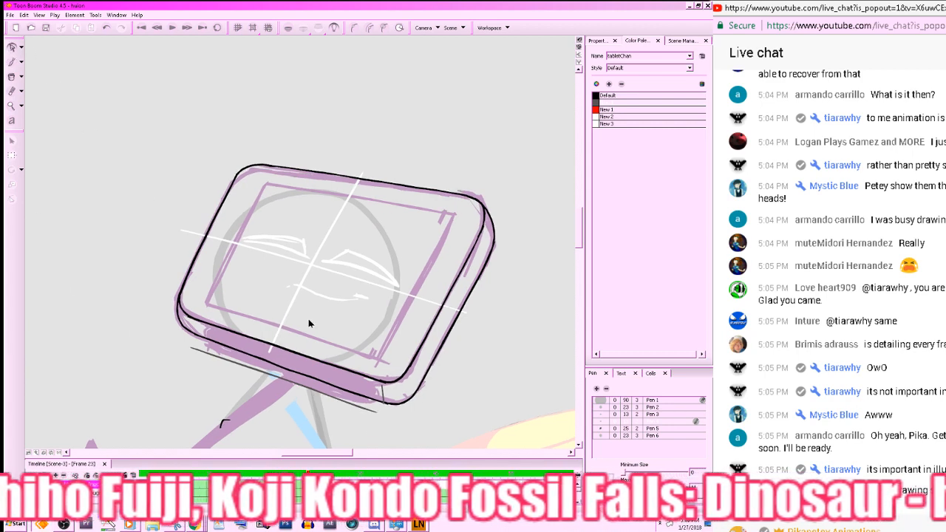
click(378, 416)
drag(378, 415, 374, 414)
click(404, 413)
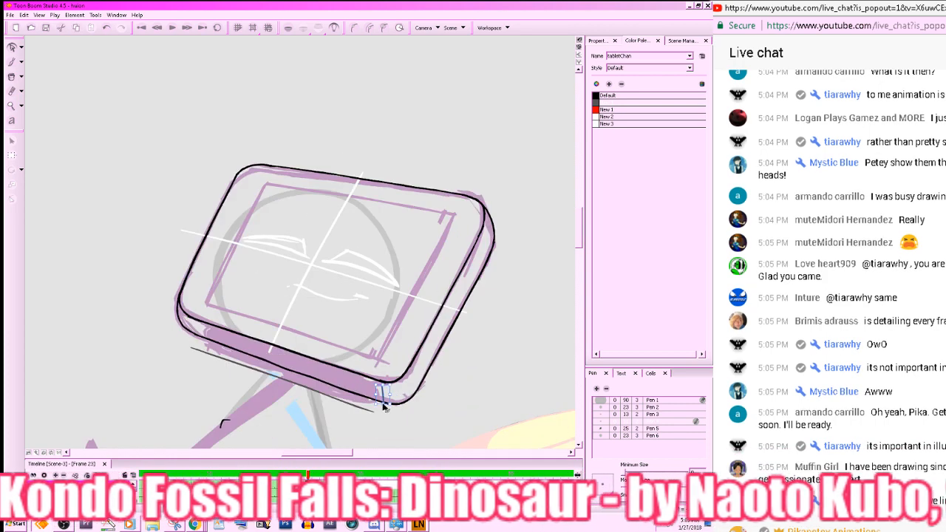
click(383, 393)
drag(456, 376, 490, 374)
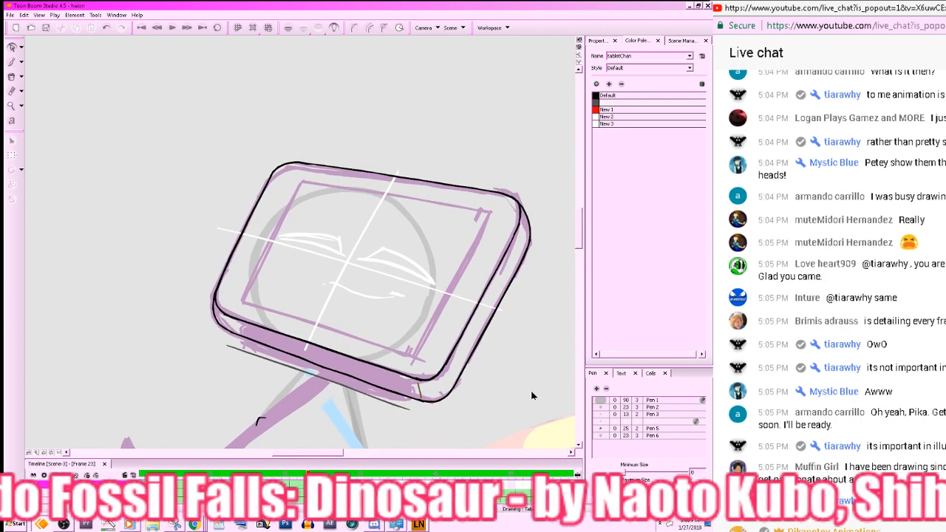
- Ink the rounded cap at the bar's right end on frame 23, following the shape on frame 24
key(alt+b)
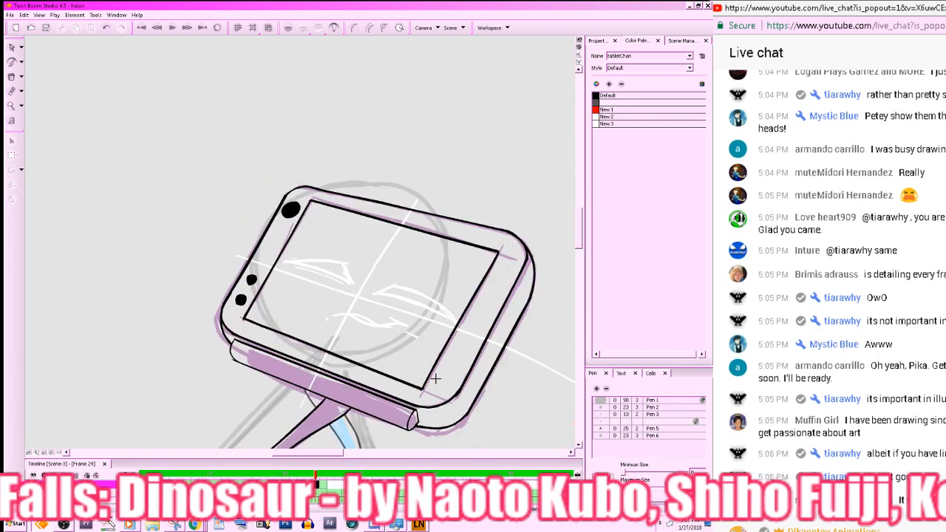
key(.)
mouse_move(528, 385)
mouse_down()
mouse_move(539, 360)
mouse_move(522, 376)
mouse_move(558, 355)
mouse_up()
key(.)
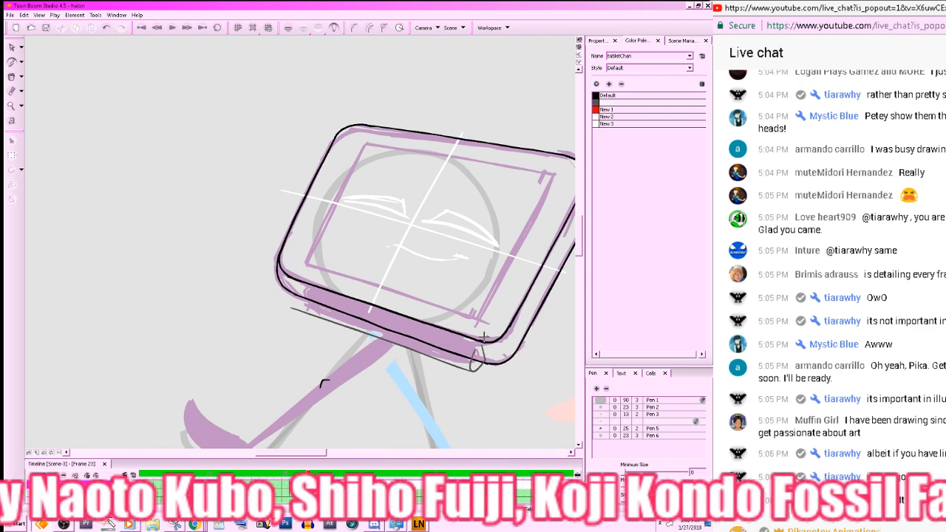
key(.)
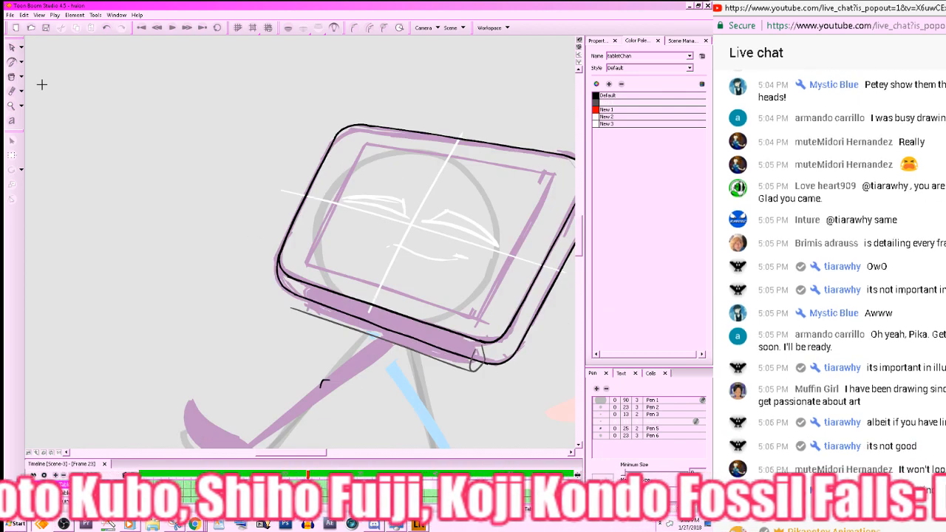
- Select the bar's long lower edge and stretch it slightly so it follows the rough bar
click(345, 314)
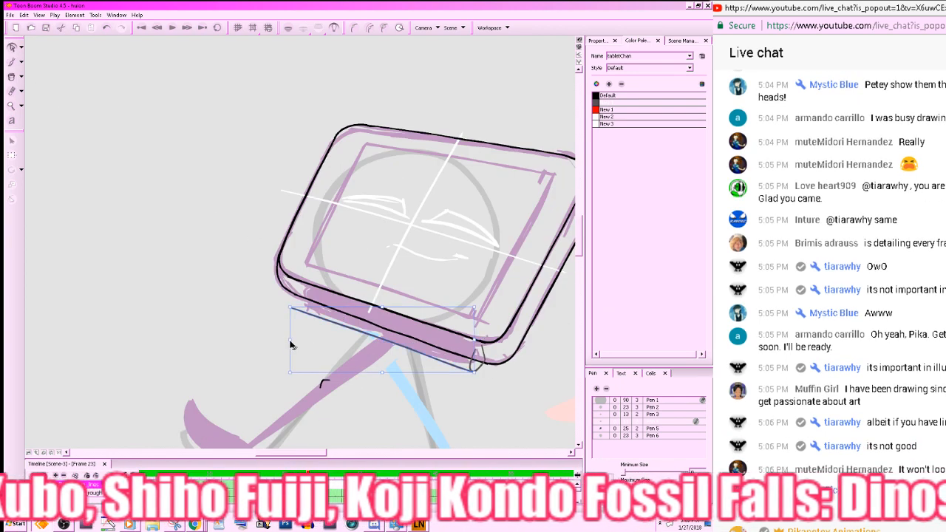
drag(291, 341, 290, 336)
click(462, 402)
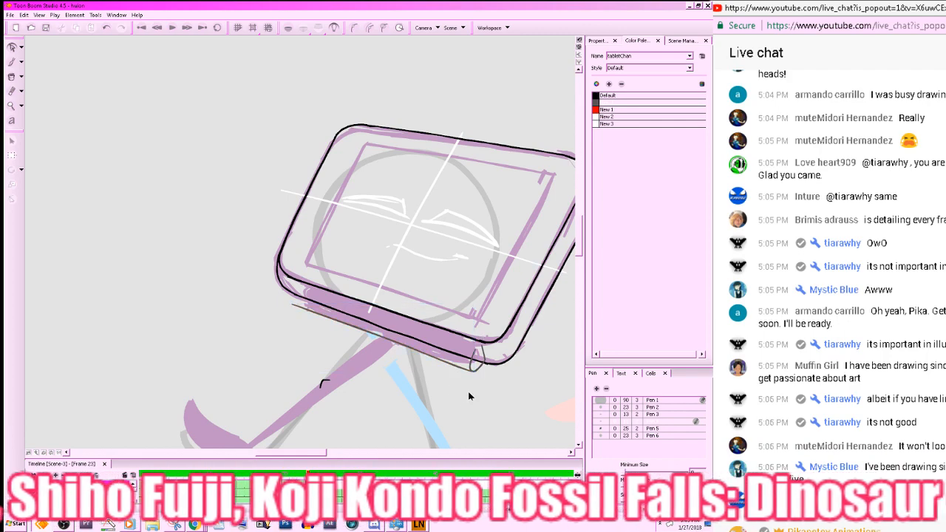
- Ink the bar's long upper edge just beneath the tablet's front face, redoing the stroke until it fits
drag(466, 395, 522, 391)
key(.)
key(alt+b)
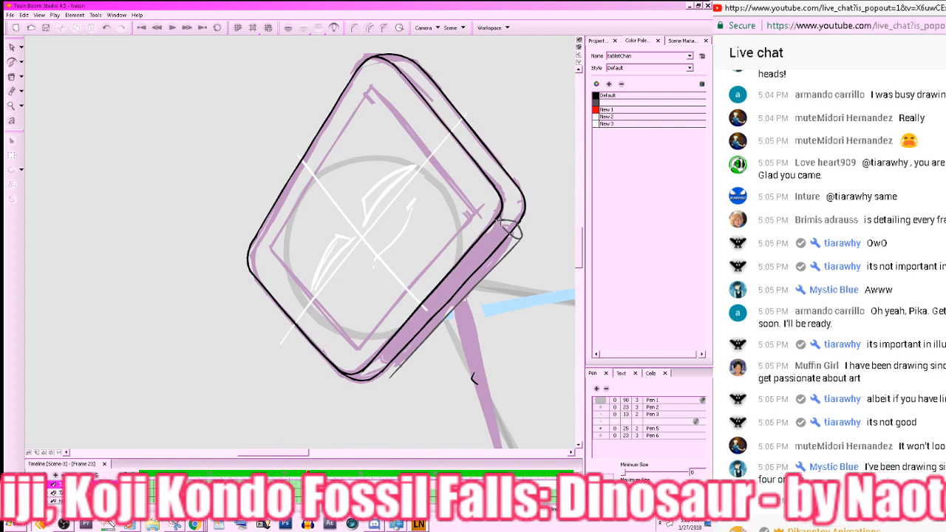
drag(499, 220, 375, 364)
key(ctrl+z)
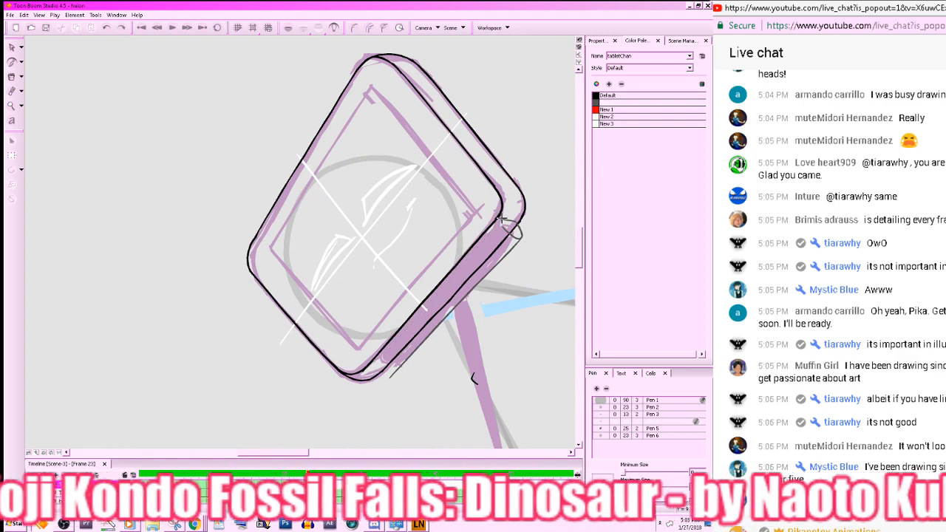
drag(501, 220, 376, 365)
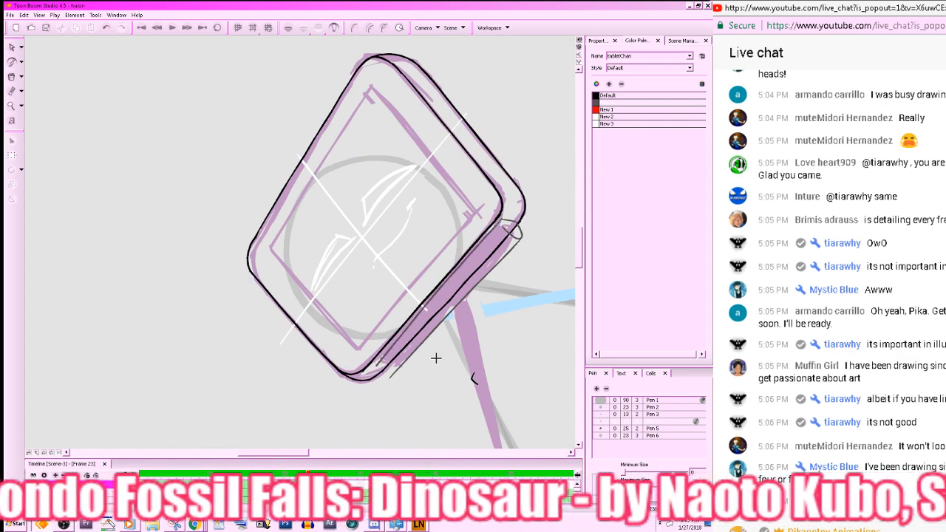
key(ctrl+z)
drag(500, 220, 378, 361)
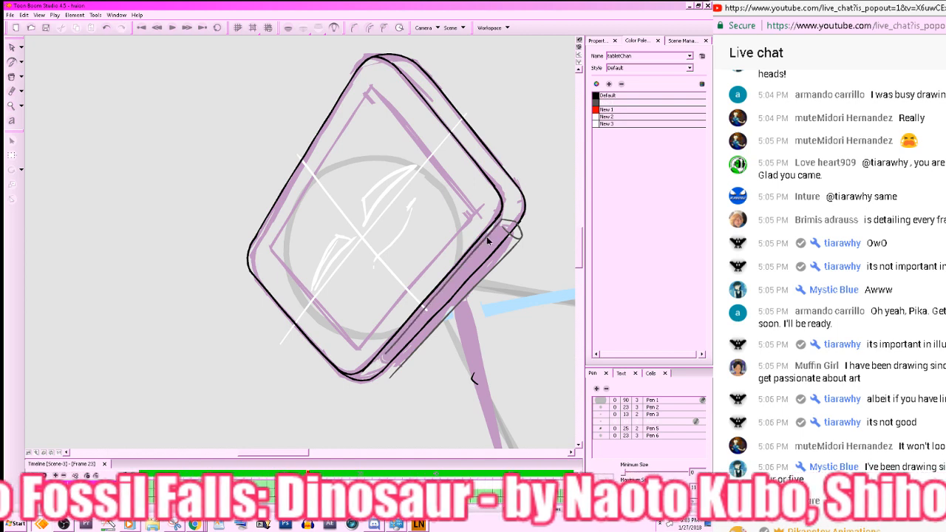
key(ctrl+z)
drag(501, 221, 380, 356)
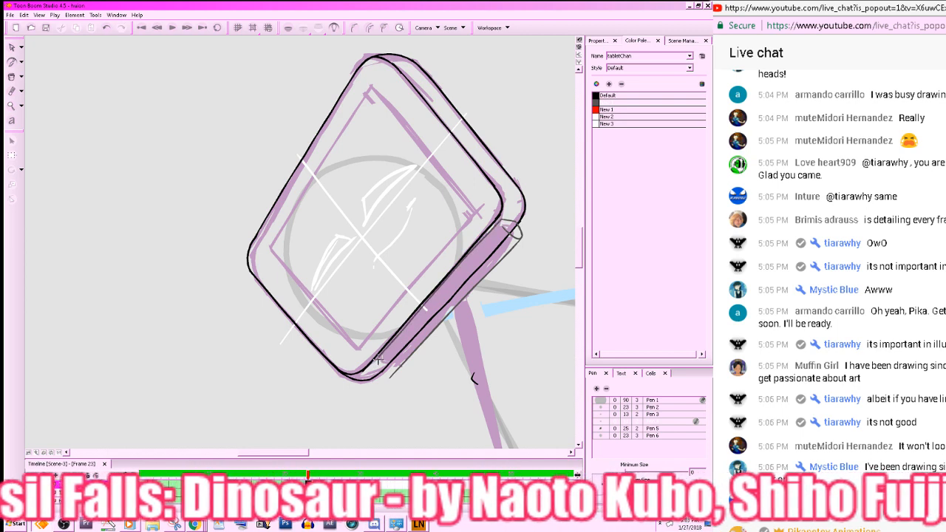
key(ctrl+z)
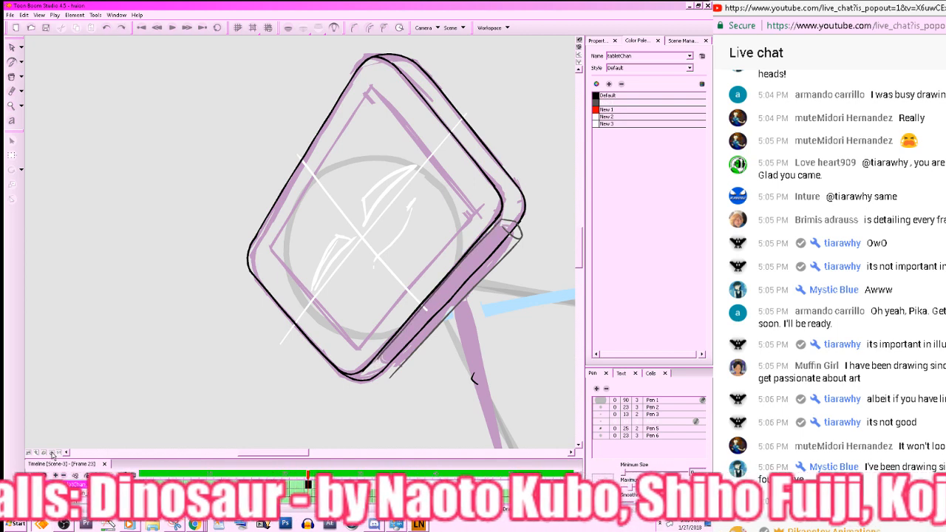
- Straighten the canvas and ink the short left end of the bar, joining its upper and lower edges
click(52, 453)
drag(460, 367, 549, 320)
key(.)
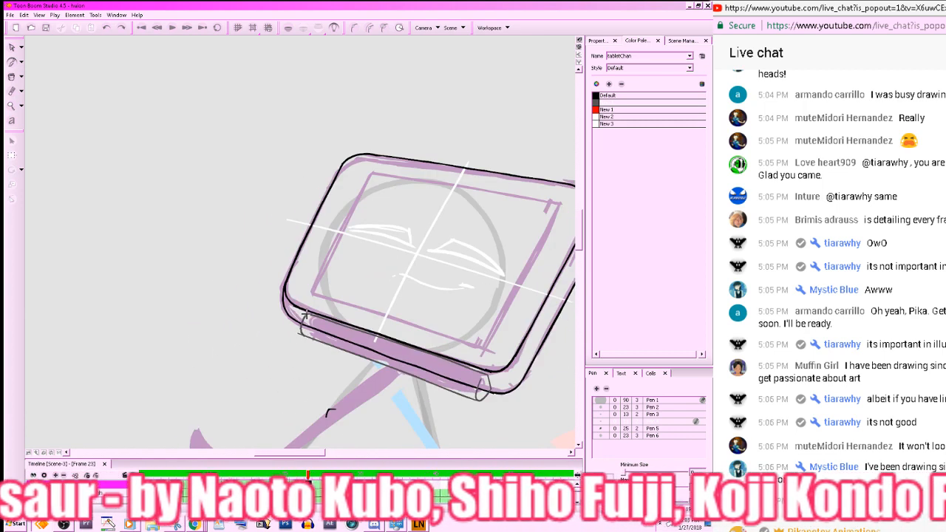
- Erase the overshoot at the bar's lower left corner on frame 23 and compare the bar with inked frame 24
click(580, 352)
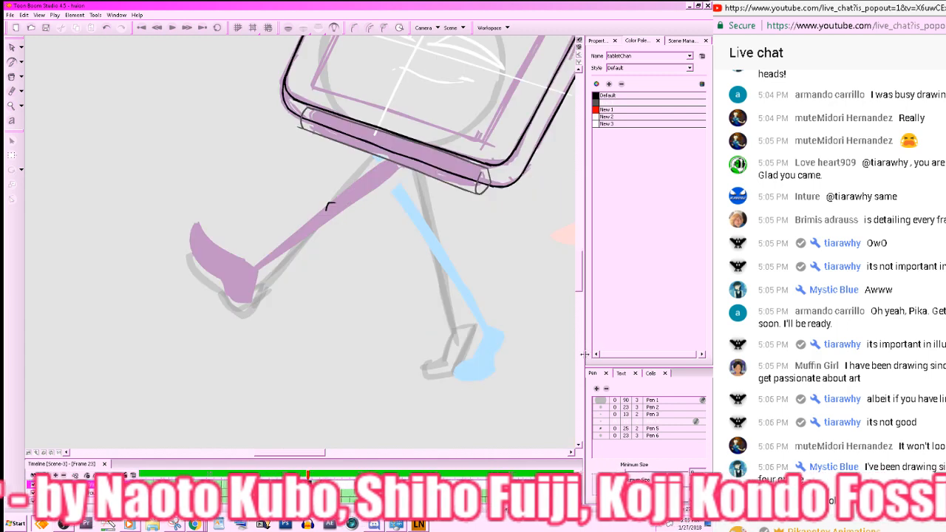
drag(495, 283, 500, 391)
key(alt+e)
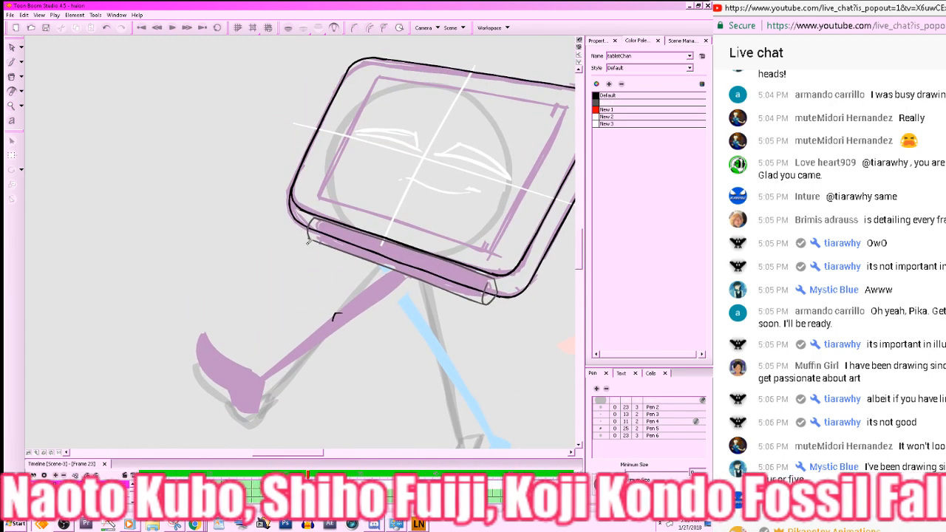
key(alt+s)
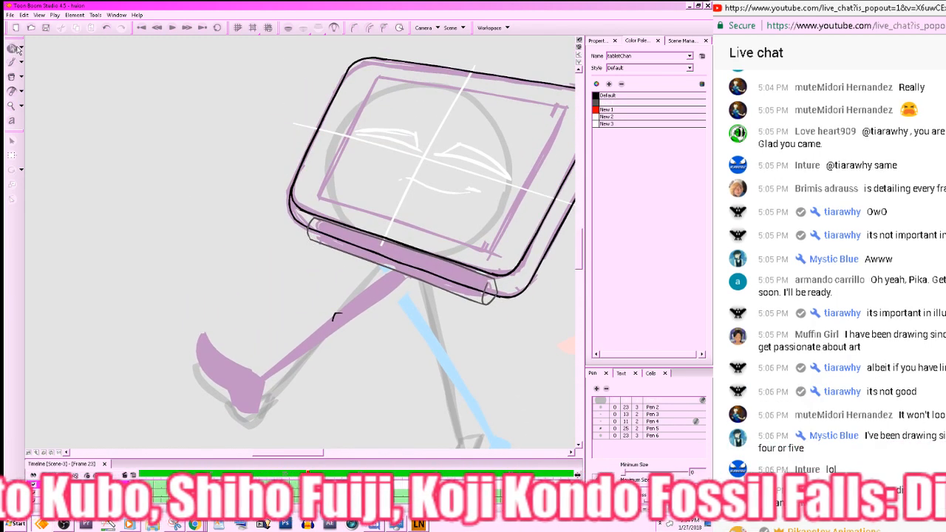
key(alt+b)
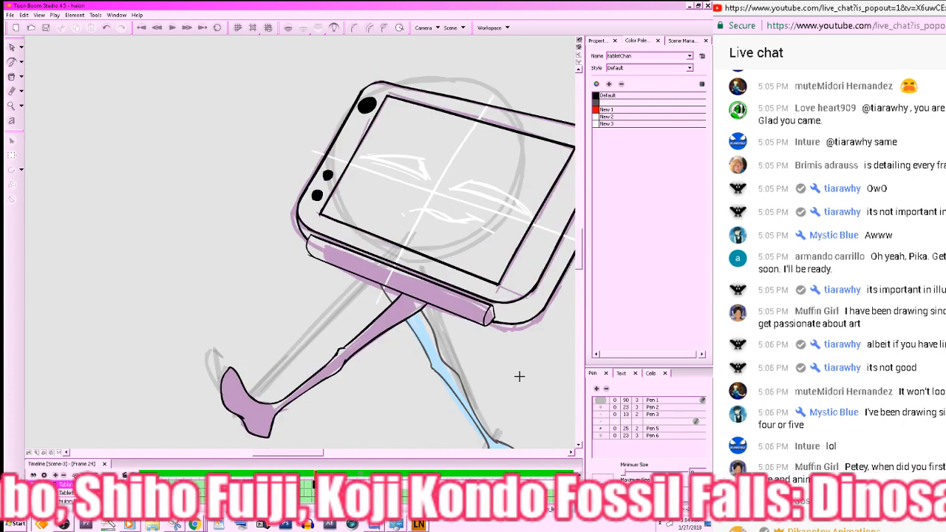
key(.)
key(.)
key(.)
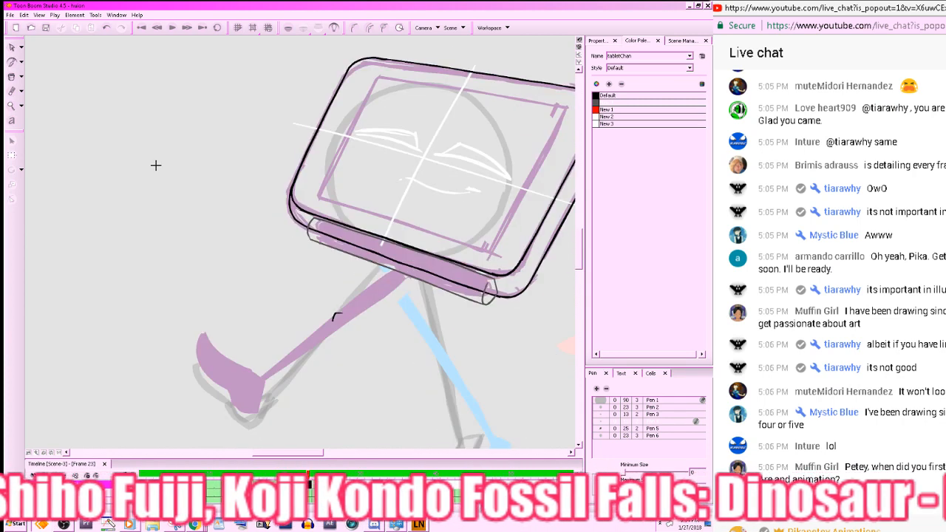
- Select all of the bar's outline strokes on frame 23 and scale them down slightly in height
key(alt+s)
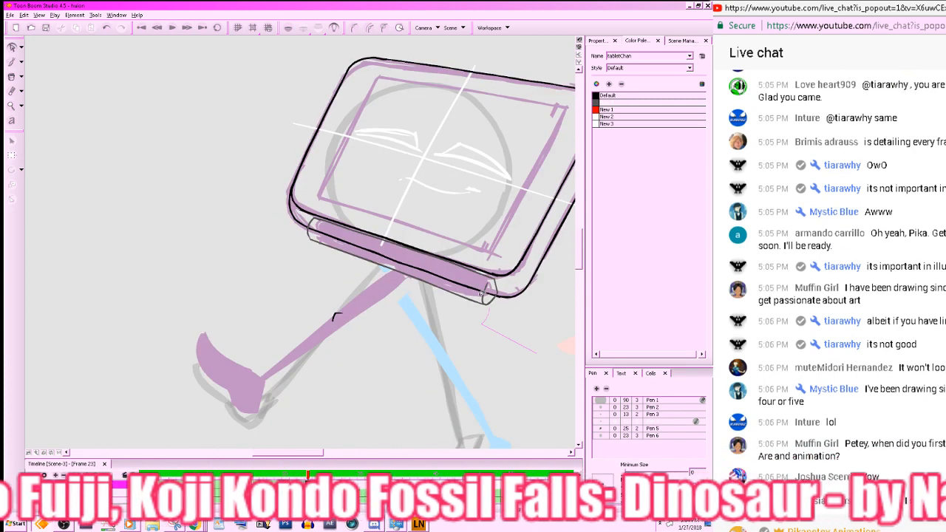
click(490, 297)
drag(497, 276, 504, 279)
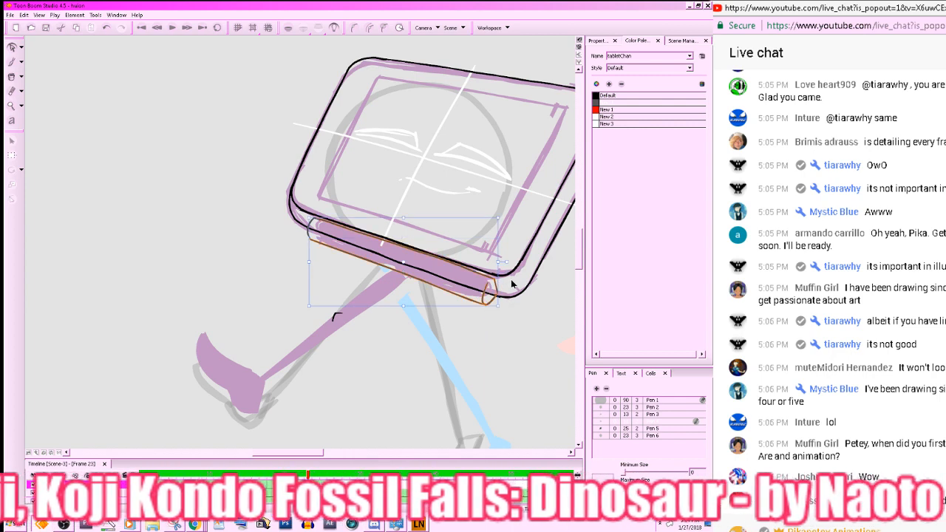
shift+click(308, 232)
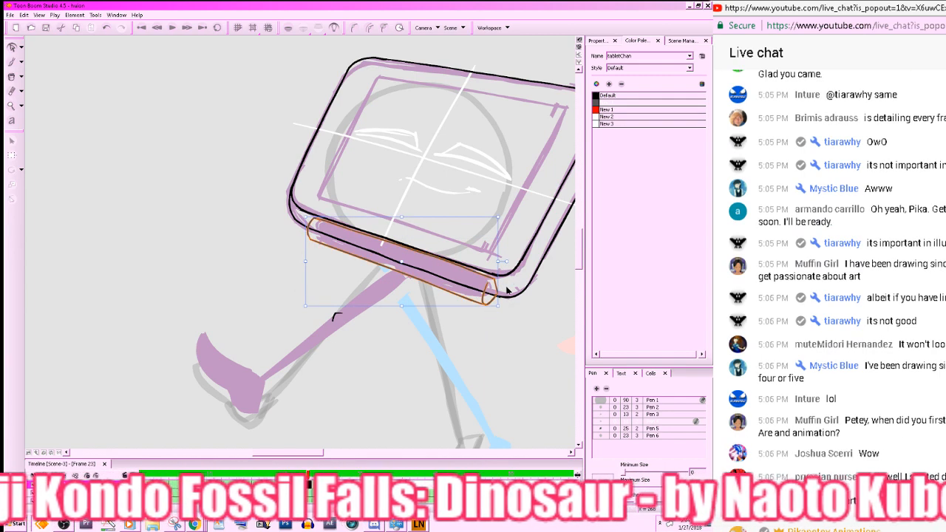
scroll(502, 311, up, 2)
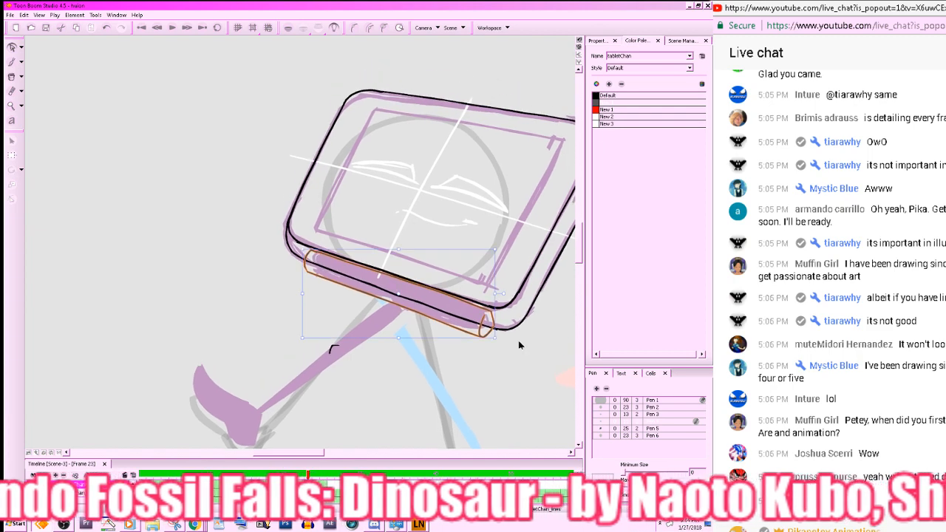
drag(494, 336, 493, 334)
drag(494, 250, 493, 266)
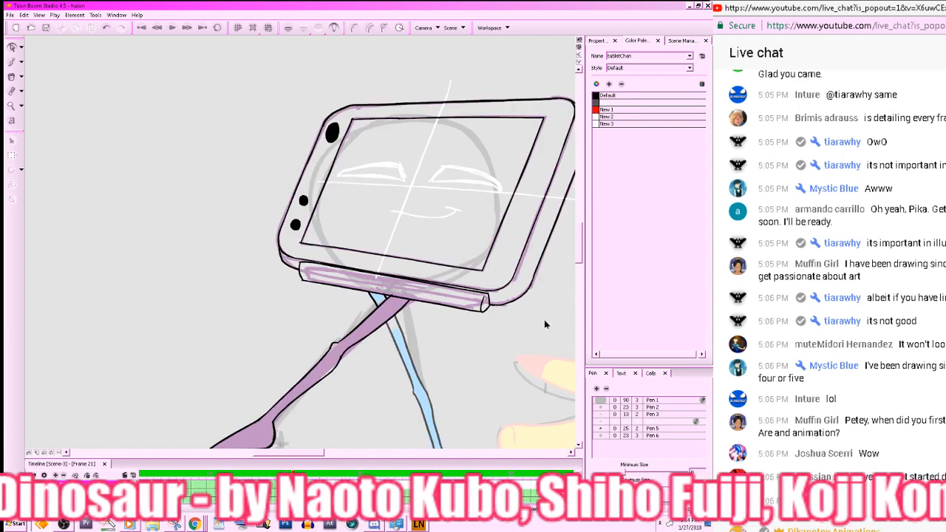
- Flip between frame 23 and inked frame 21 to compare the resized bar's shape and thickness
key(period)
key(period)
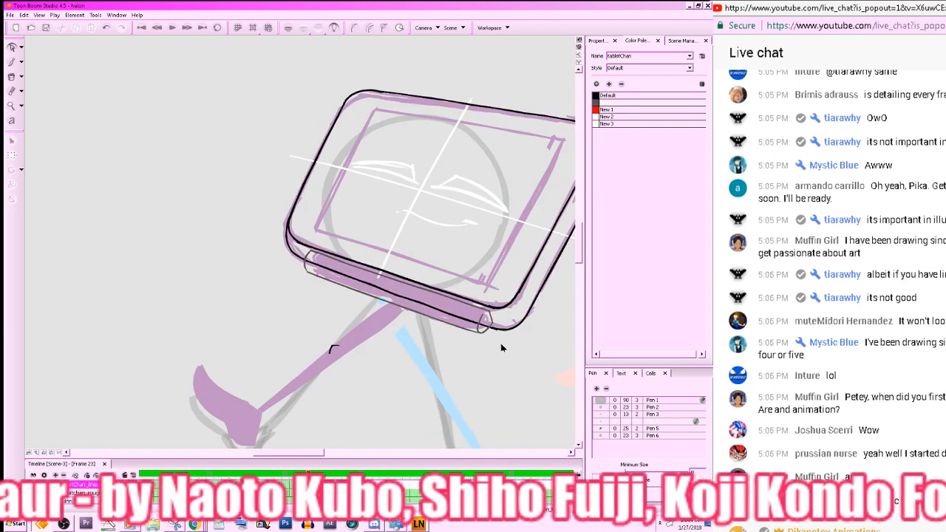
key(comma)
key(comma)
key(period)
key(period)
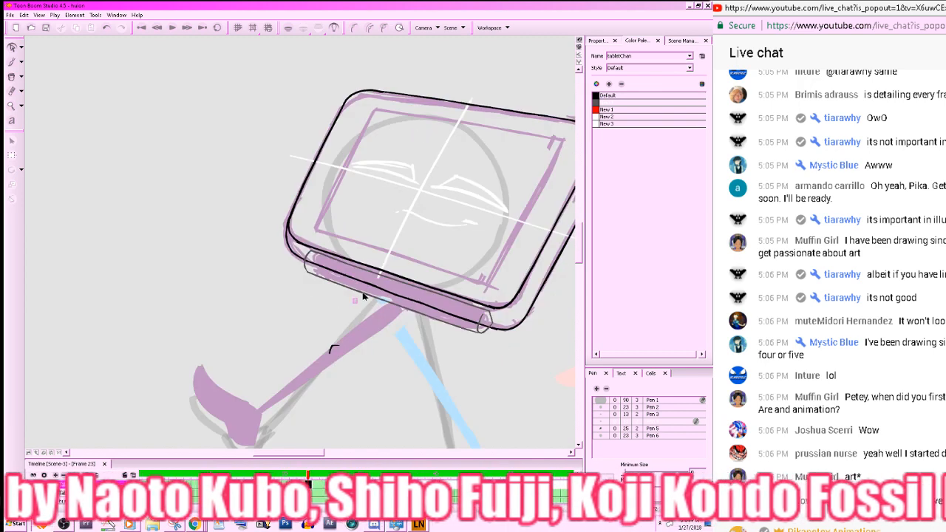
click(380, 275)
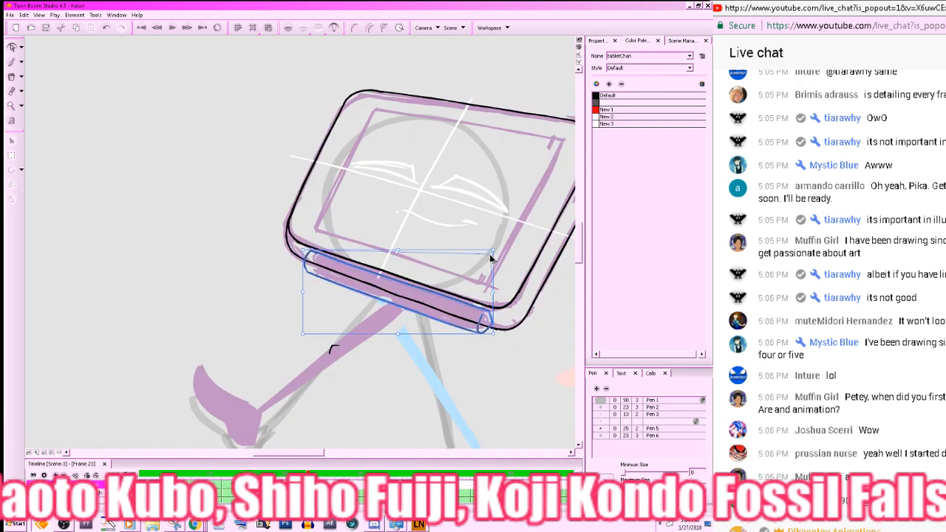
click(288, 350)
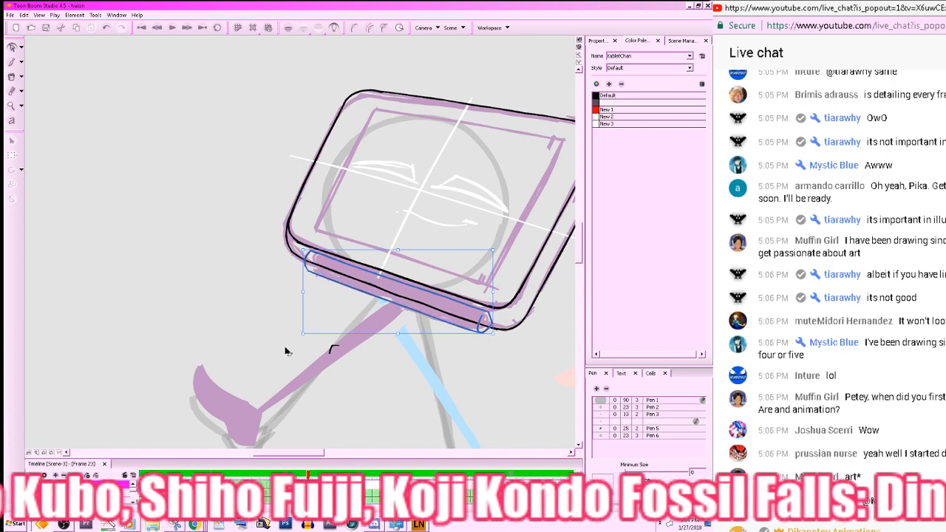
key(comma)
key(comma)
key(period)
key(period)
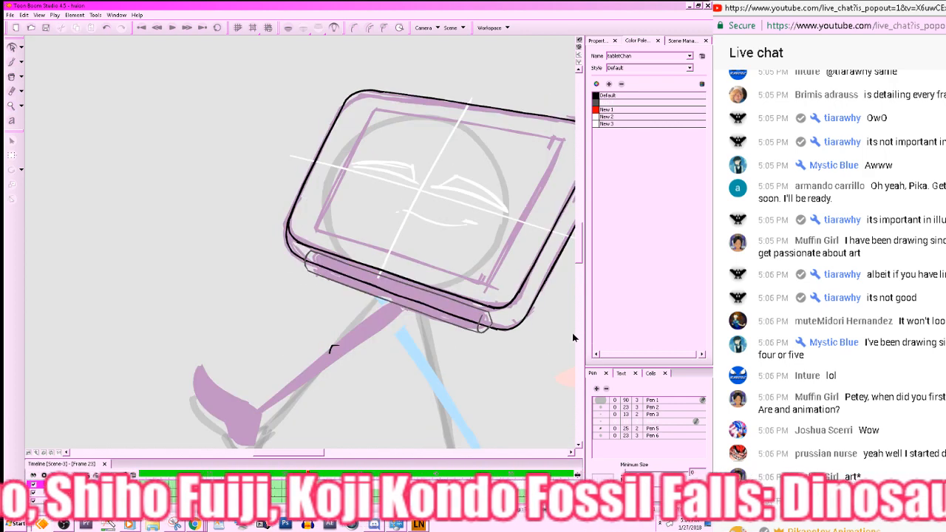
- Save the scene and turn on onion skinning to show the neighbouring inked frames around the legs
scroll(501, 313, down, 5)
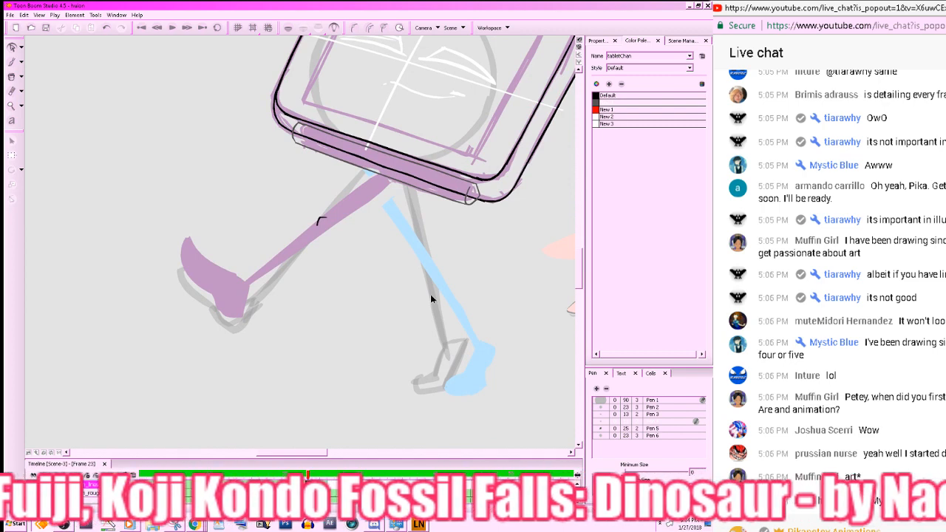
key(ctrl+s)
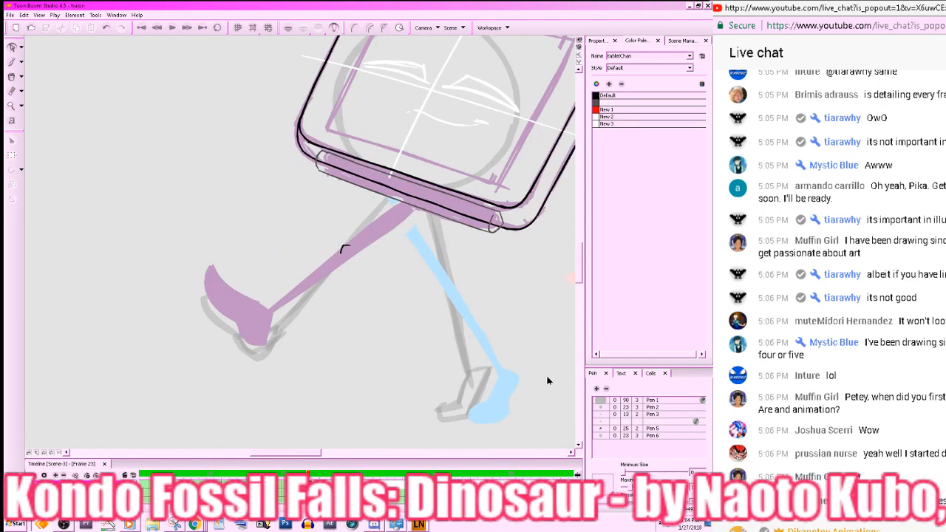
key(alt+o)
drag(560, 345, 545, 306)
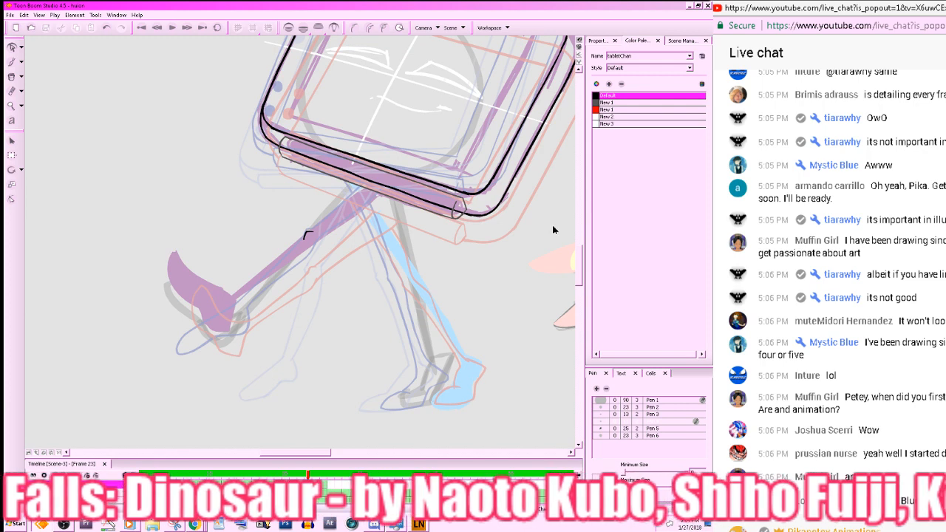
- Cut away the part of the tablet's lower outline that crosses the inside of the bar on frame 23
key(Down)
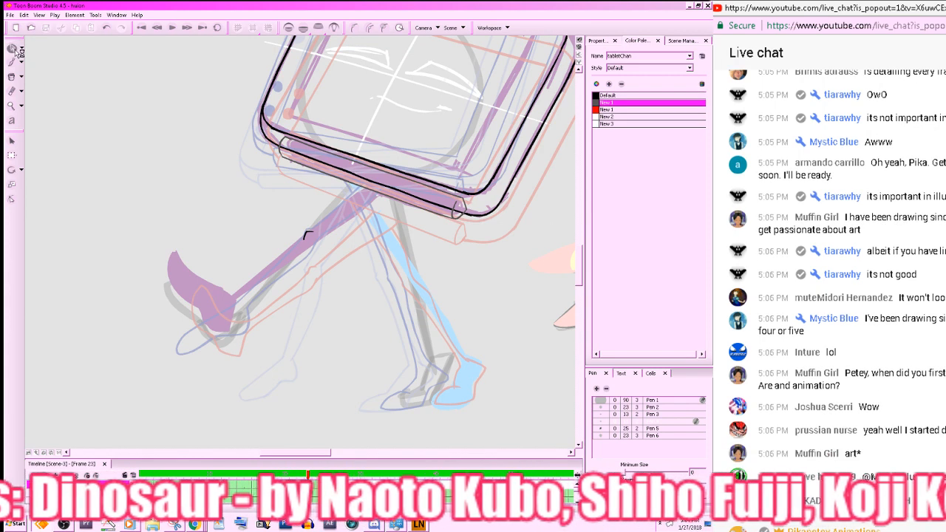
drag(57, 65, 413, 259)
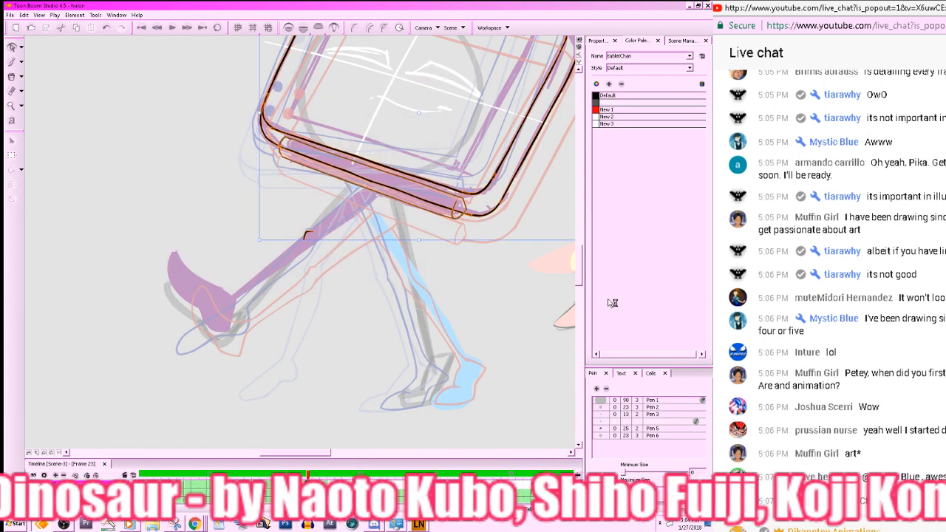
click(509, 363)
scroll(517, 325, up, 3)
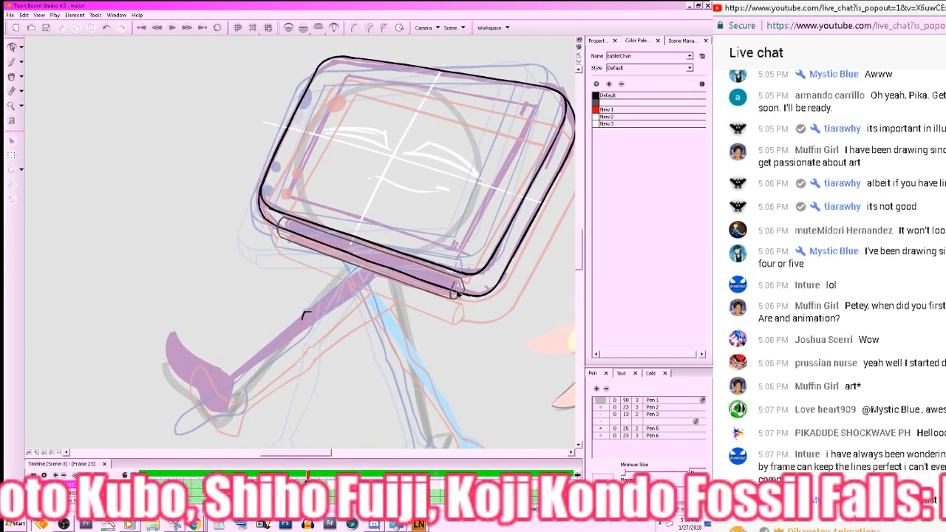
drag(457, 294, 455, 290)
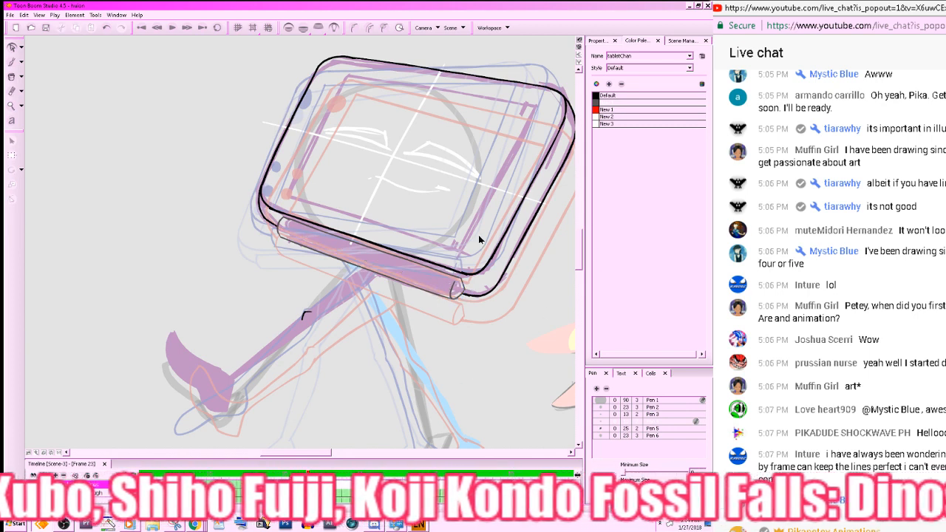
- Recolour the bar's grey outline and end cap with the black Default swatch using the Paint tool, undoing the stray fill
click(603, 96)
click(14, 76)
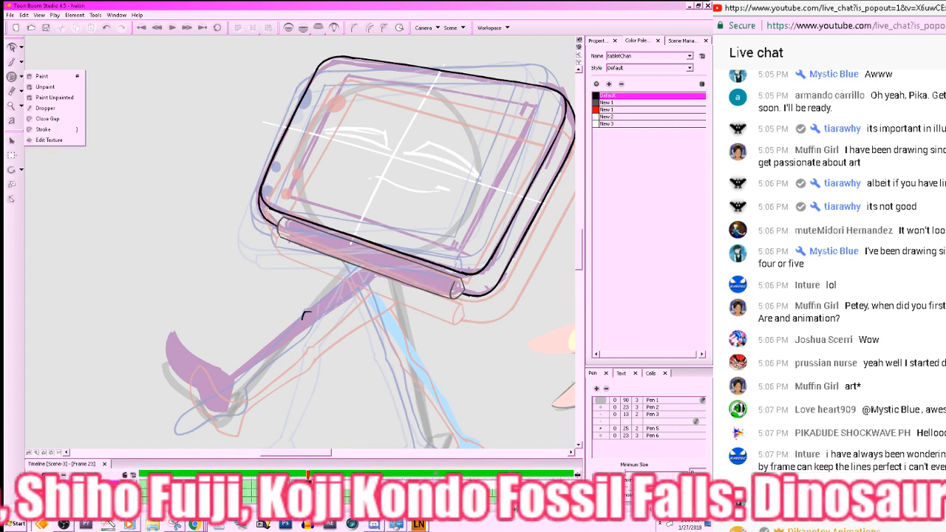
click(41, 76)
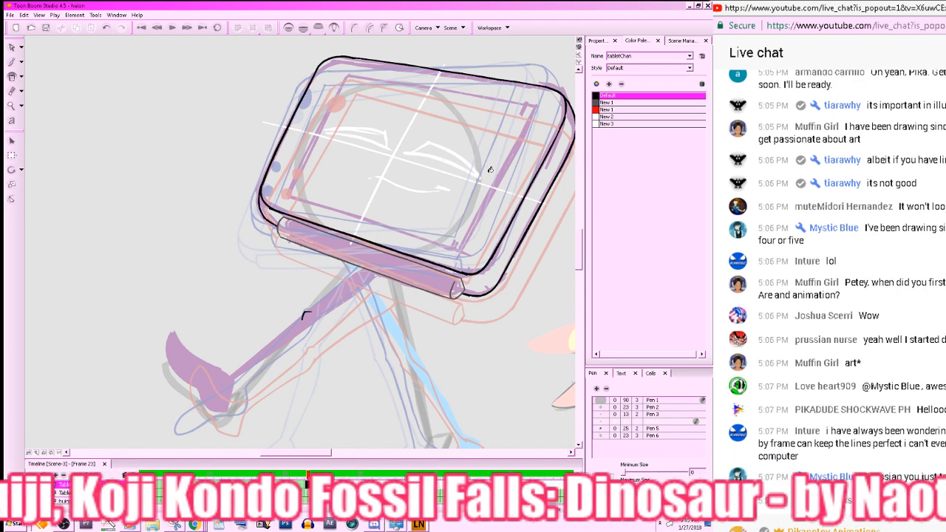
click(463, 273)
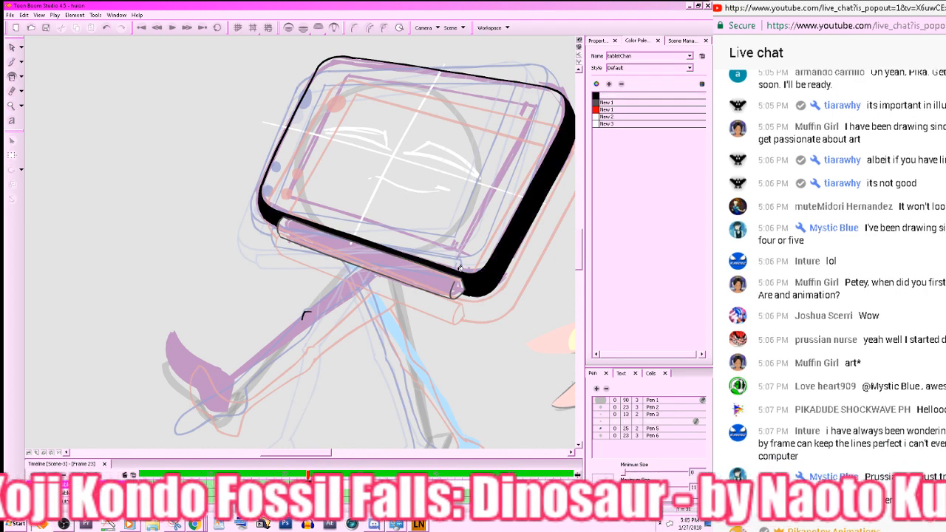
key(ctrl+z)
click(412, 257)
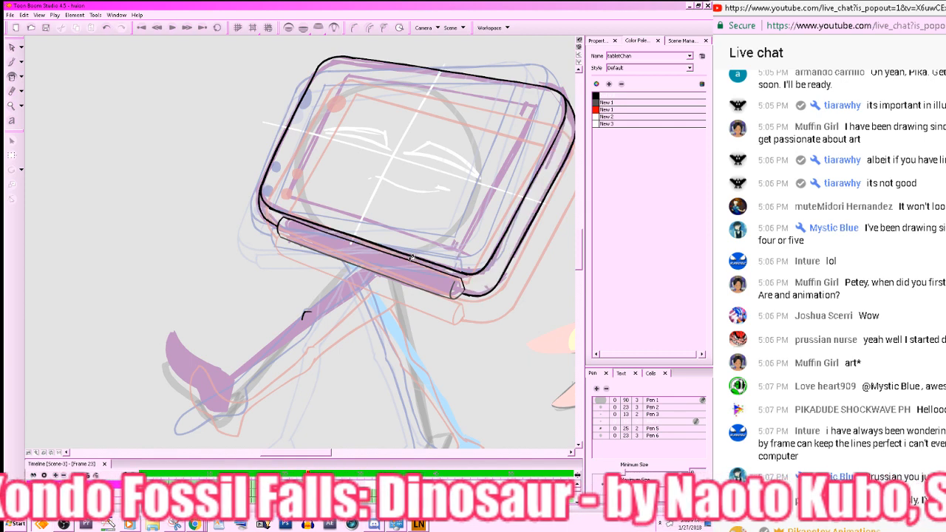
click(454, 289)
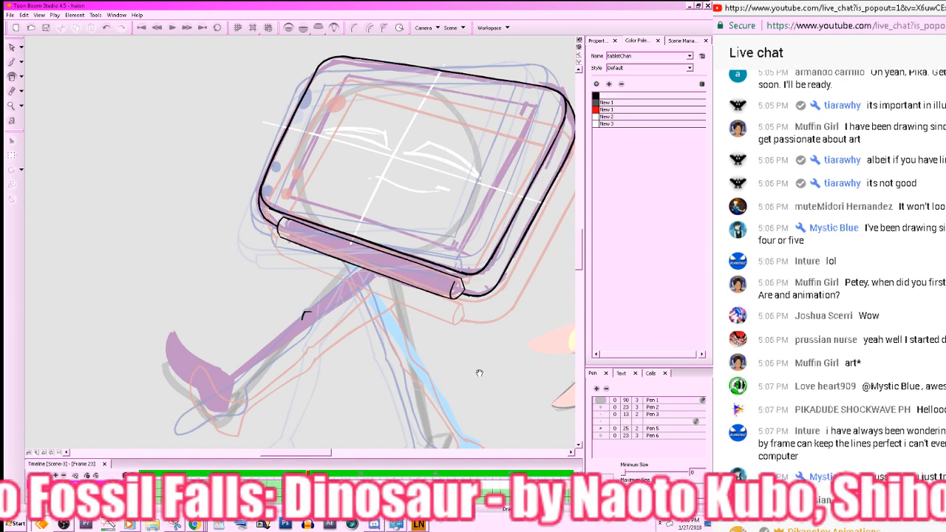
- Ink the sole of the planted foot on frame 23 with the dark grey New 1 swatch, checking it against the adjacent frame
drag(479, 373, 439, 296)
click(603, 106)
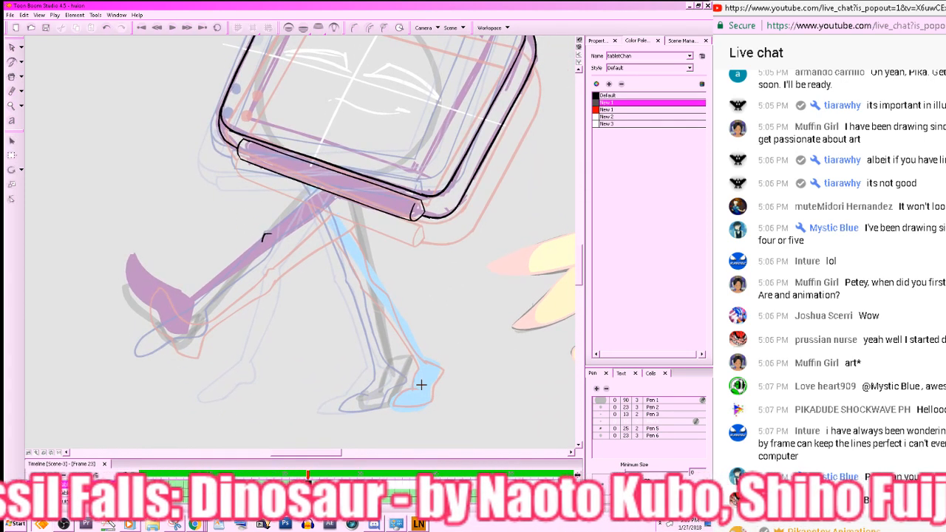
click(364, 406)
drag(365, 406, 400, 406)
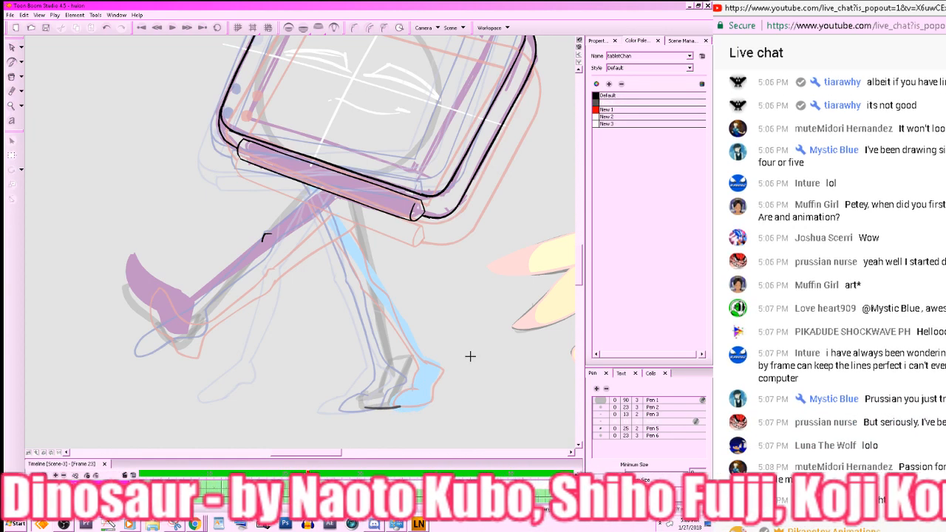
key(comma)
key(period)
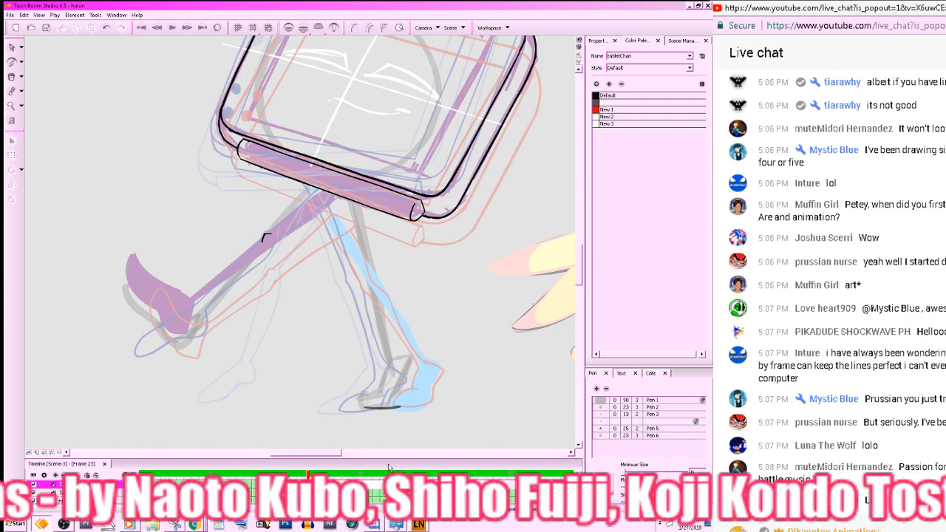
- Enlarge the timeline area to show more of the layers beneath the tablet character's layers
mouse_move(391, 459)
mouse_down()
mouse_move(398, 424)
mouse_move(398, 459)
mouse_up()
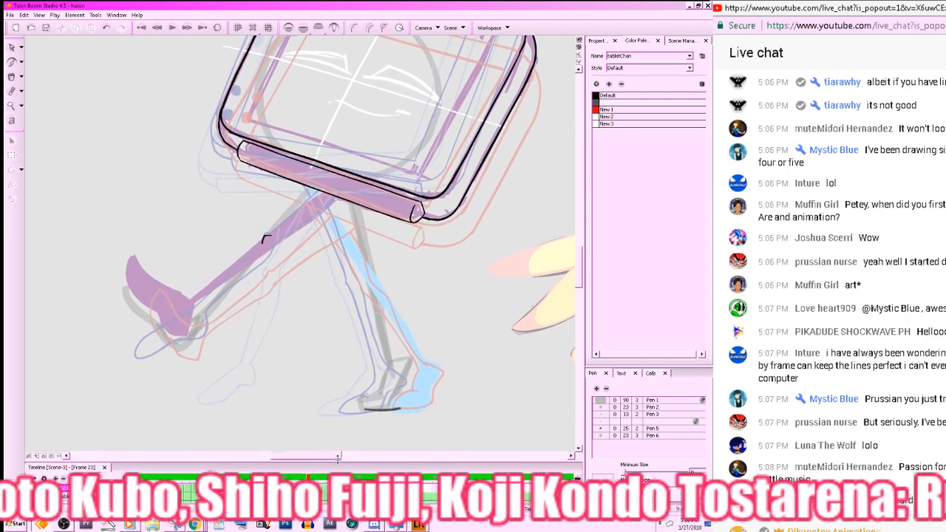
drag(334, 461, 334, 433)
click(309, 476)
click(309, 485)
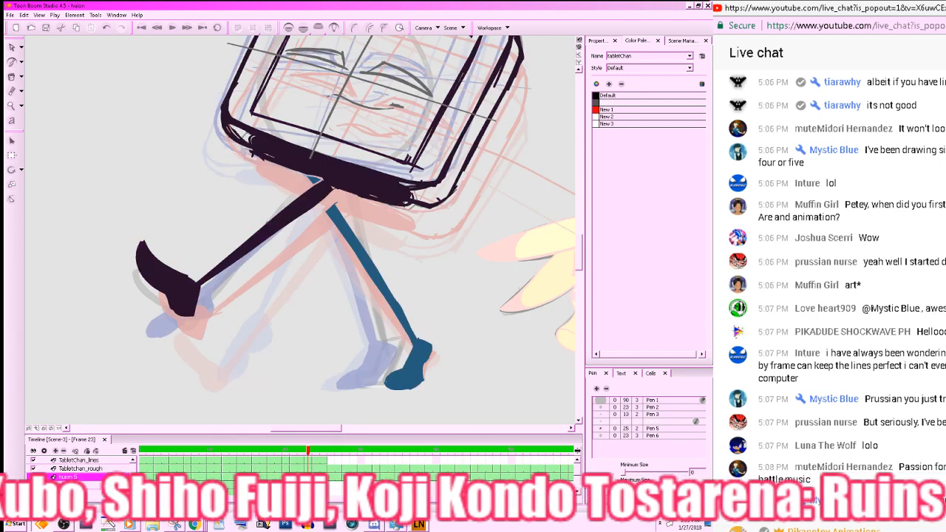
drag(333, 433, 333, 407)
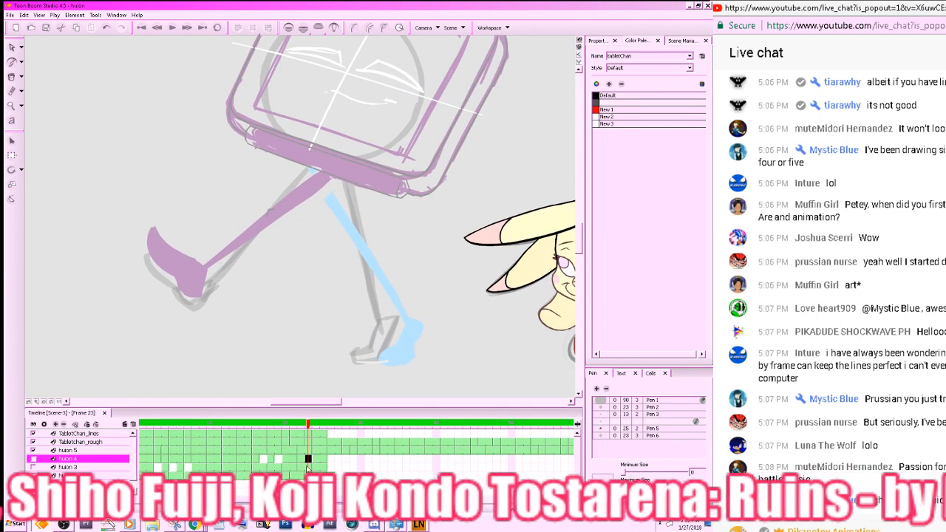
- Check frame 23 on the huion 3 and huion 4 layers, and return to that frame on TabletChan_lines
click(309, 467)
click(309, 476)
click(309, 458)
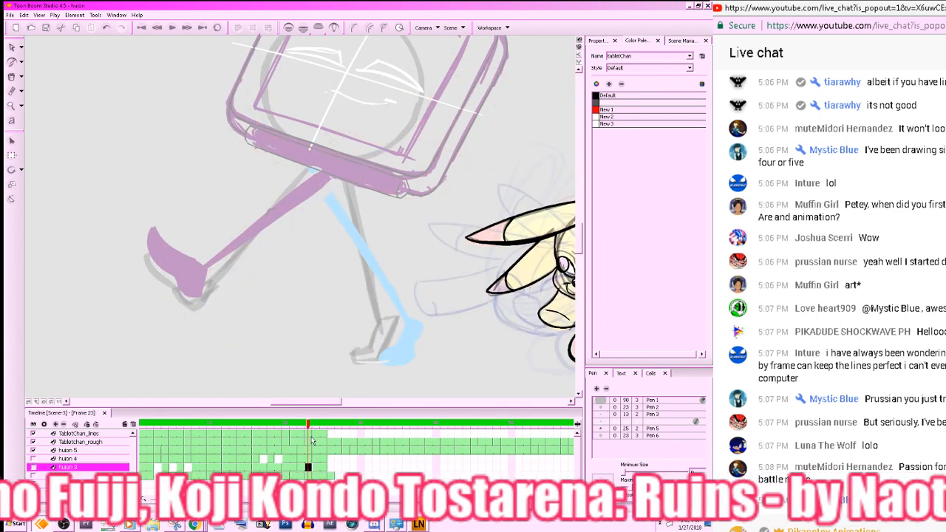
click(309, 443)
click(309, 434)
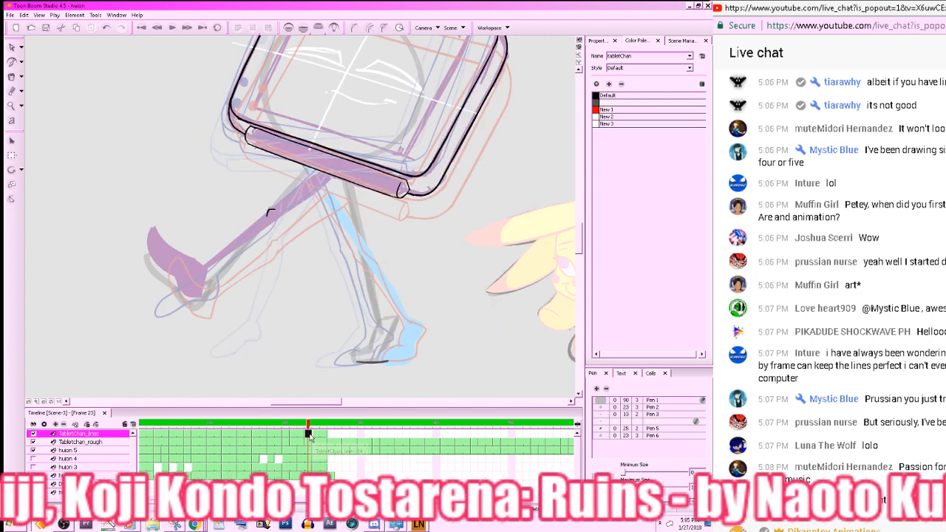
- Compare the rough legs on the huion layer with the TabletChan_lines drawings at frames 23 and 24, returning to frame 23 of the lines
click(316, 476)
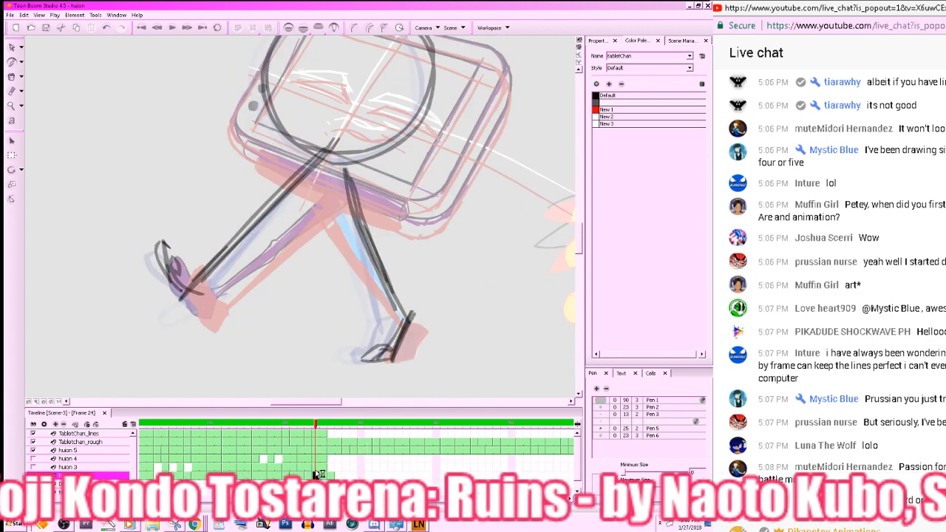
click(316, 434)
click(309, 434)
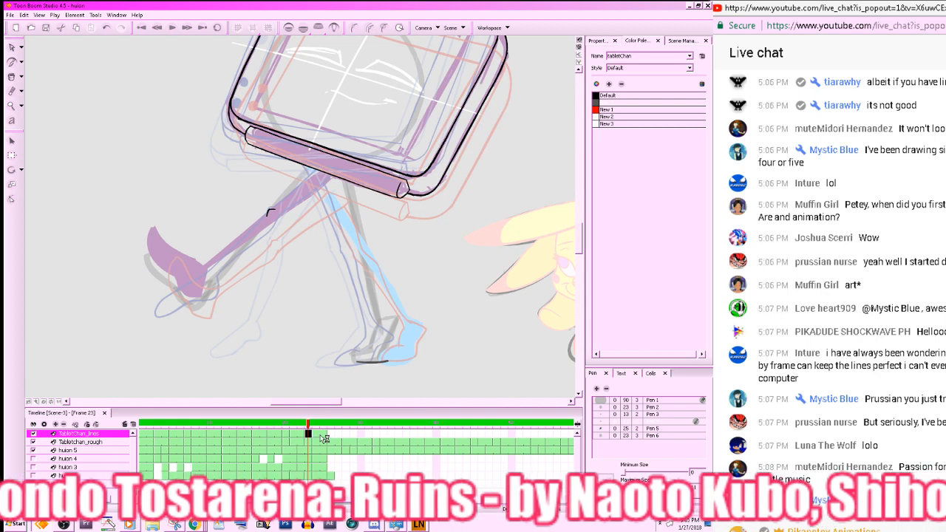
click(143, 434)
click(317, 434)
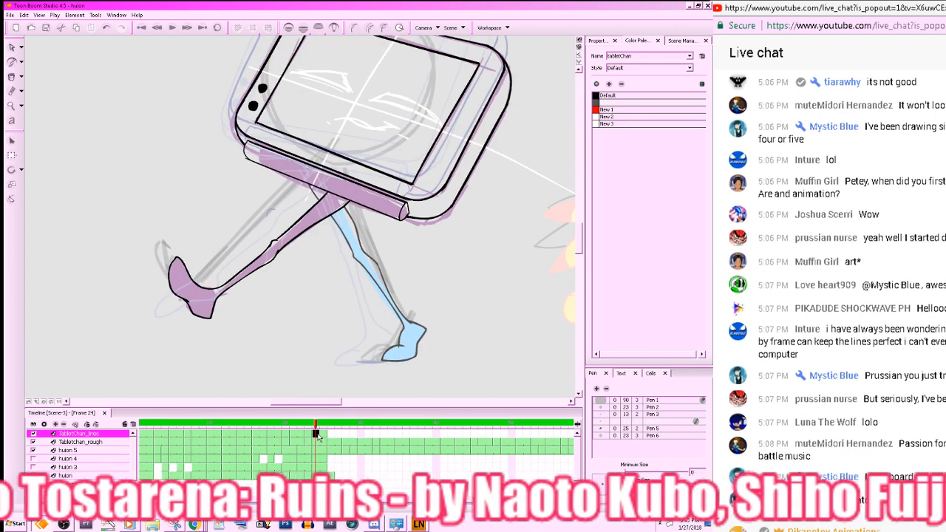
click(308, 476)
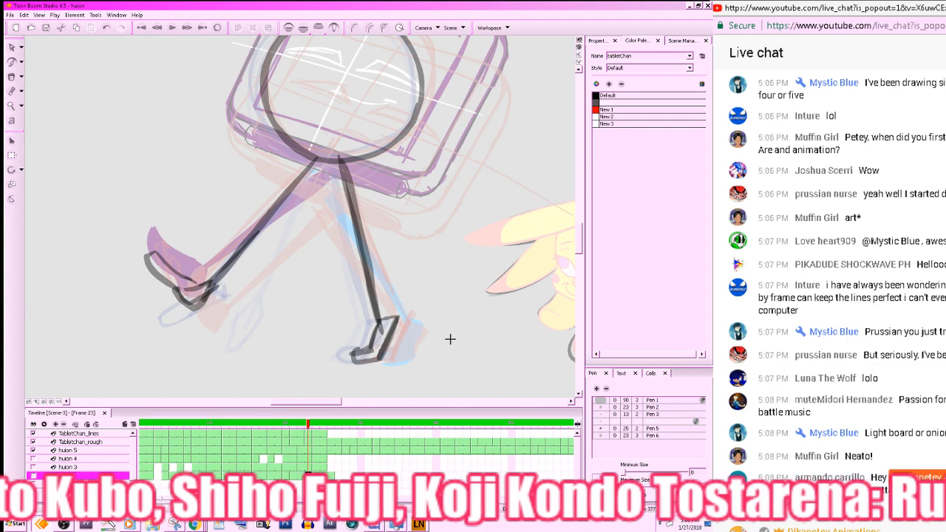
click(309, 435)
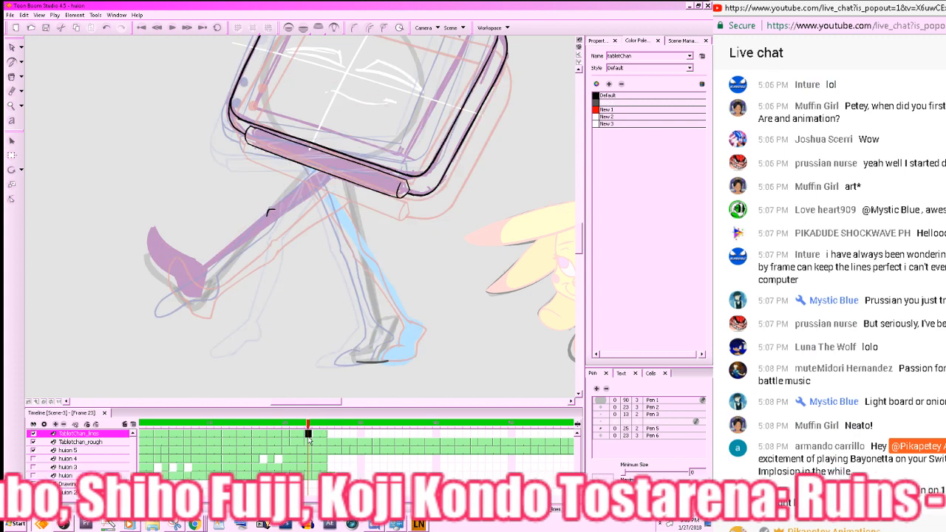
- Shrink the timeline area to enlarge the drawing view around the legs, and save the project
drag(432, 405, 433, 458)
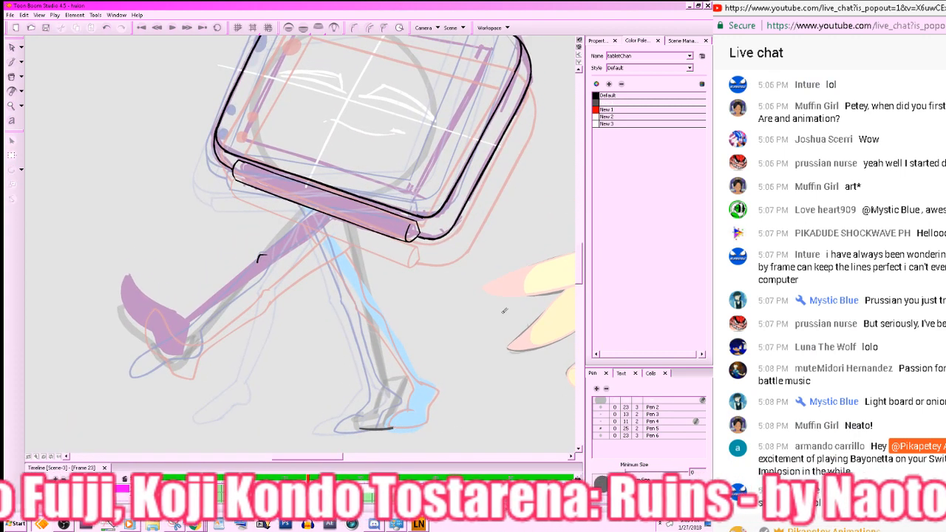
drag(485, 350, 488, 337)
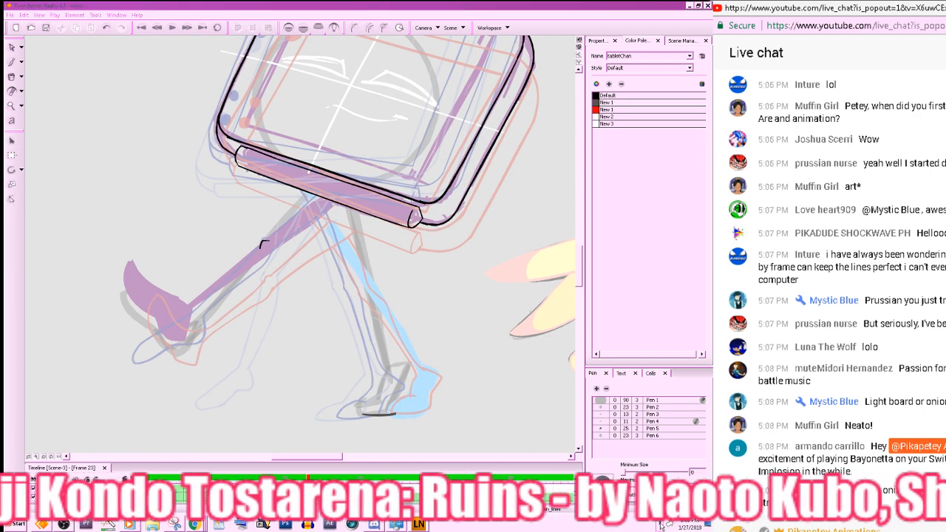
right_click(659, 464)
click(602, 422)
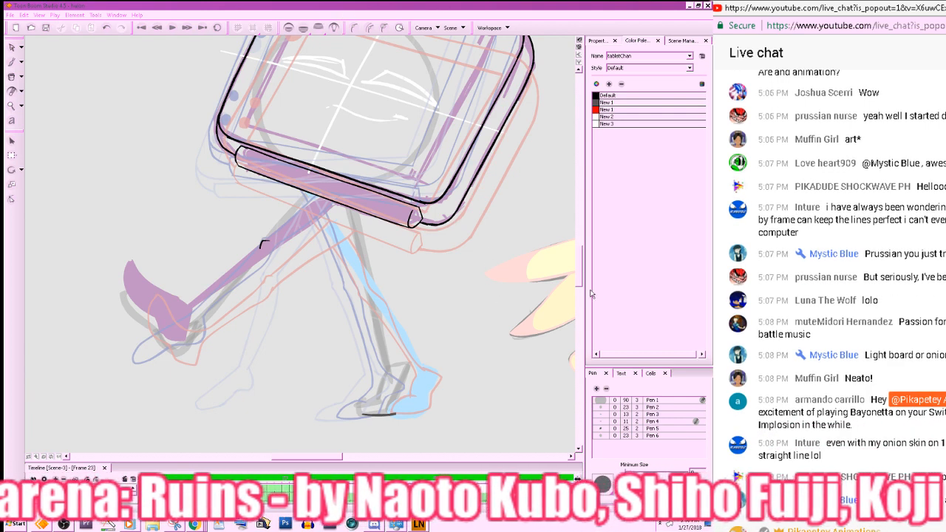
key(ctrl+s)
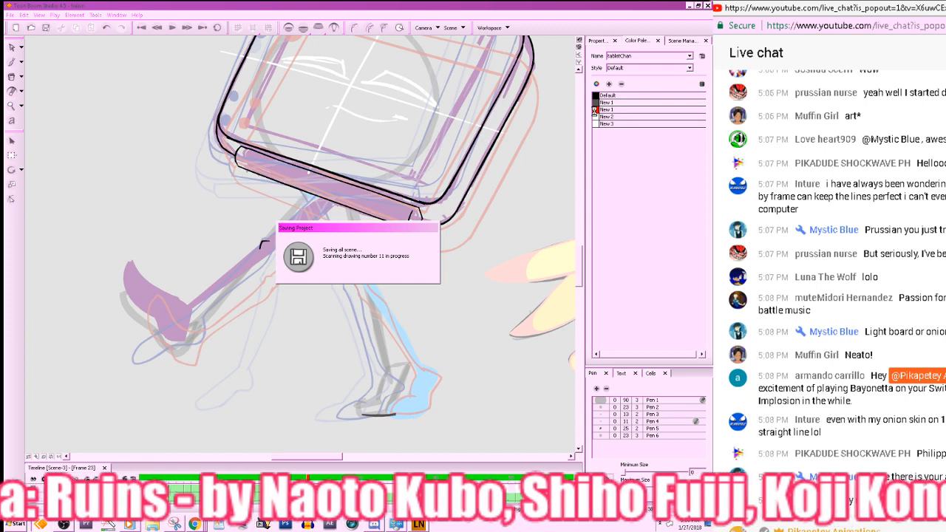
- Choose the dark grey New 1 swatch and try a thigh line on frame 23's planted leg, checking neighbouring frames and undoing the stroke
click(599, 103)
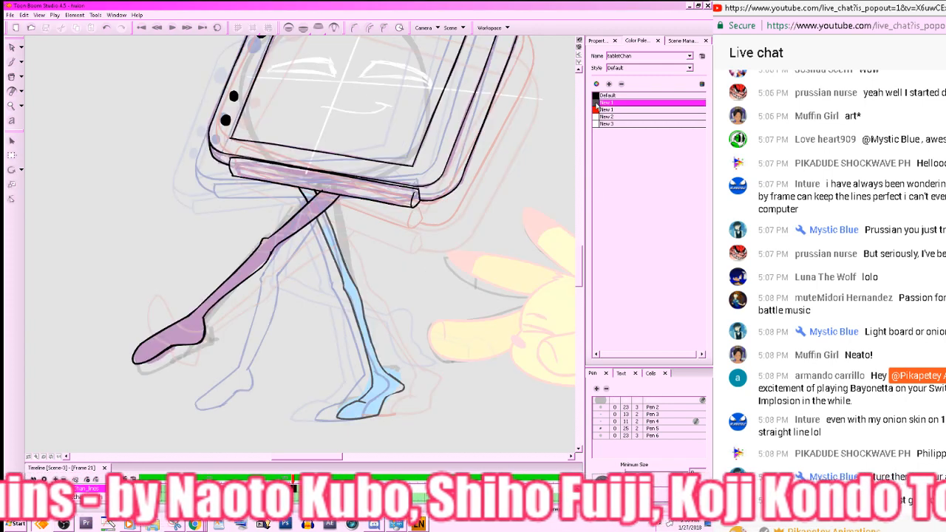
key(.)
key(alt+b)
key(.)
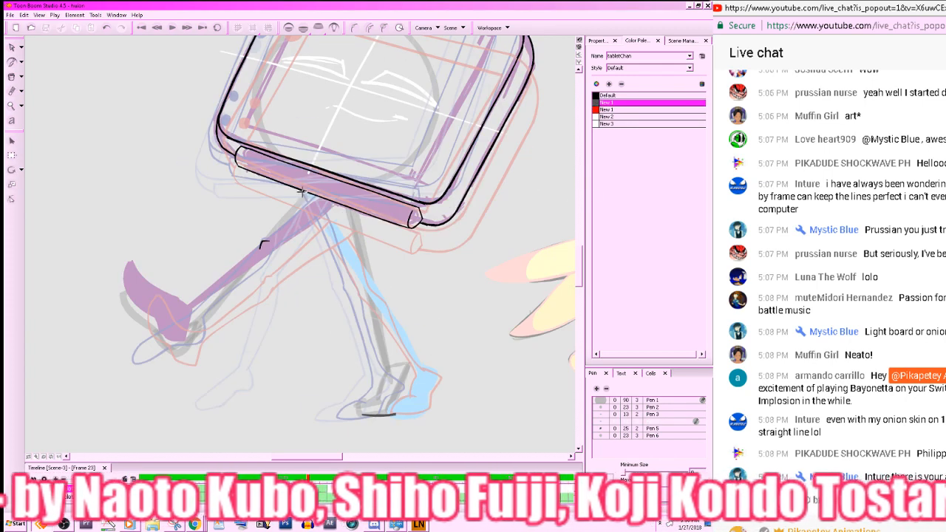
drag(304, 191, 351, 288)
key(ctrl+z)
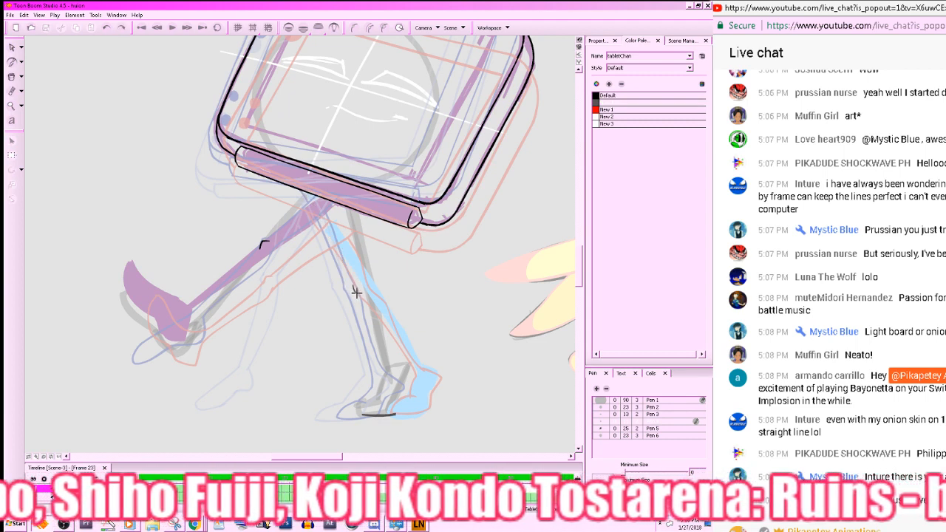
- Ink the back edge of the planted leg's thigh from the bar down to the knee on frame 23, checking it against neighbouring frames
key(ctrl+s)
drag(353, 287, 356, 294)
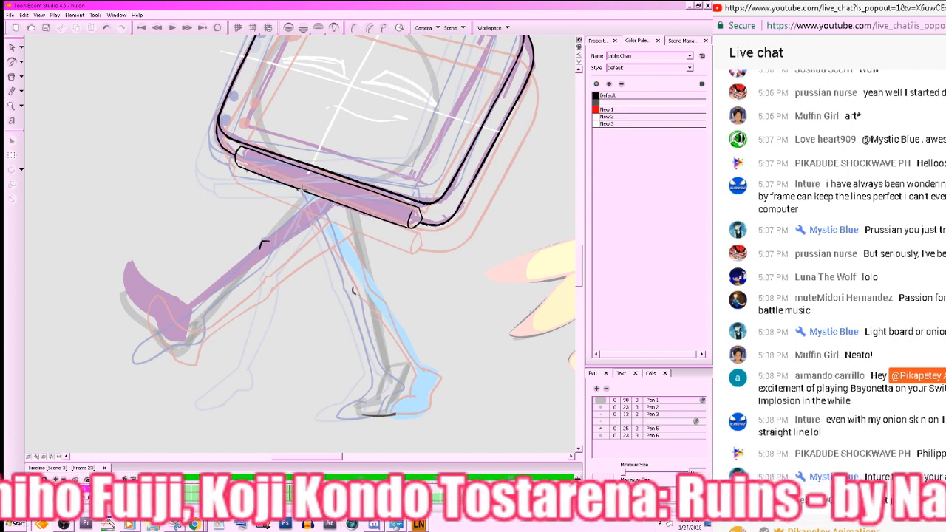
drag(302, 191, 355, 294)
key(ctrl+z)
key(ctrl+z)
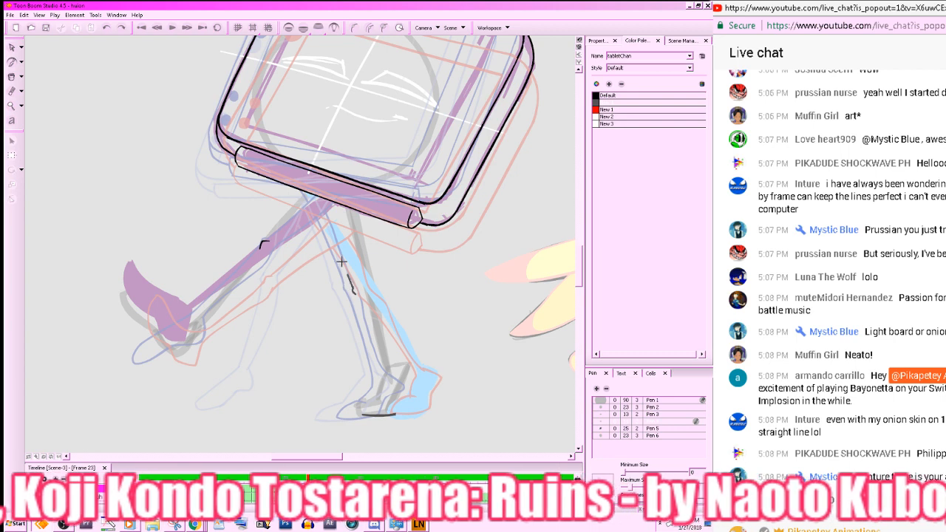
drag(341, 262, 298, 187)
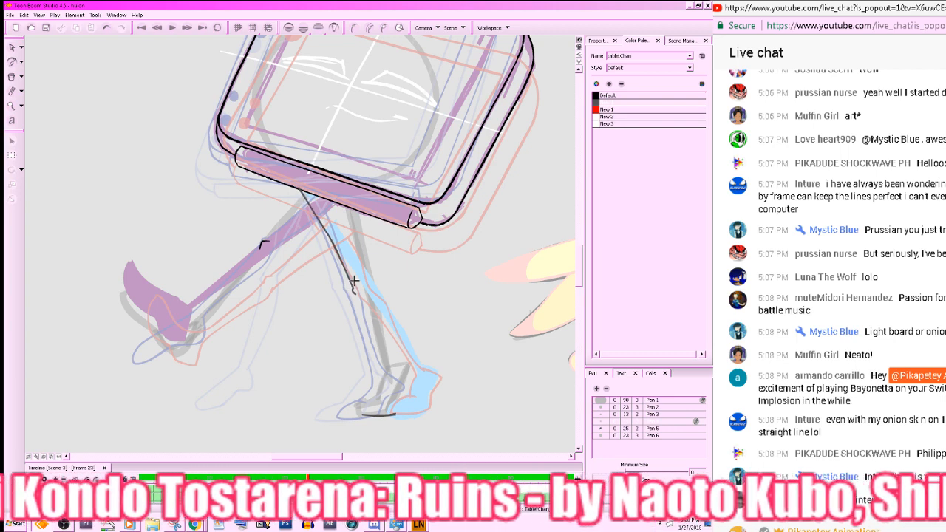
key(.)
key(.)
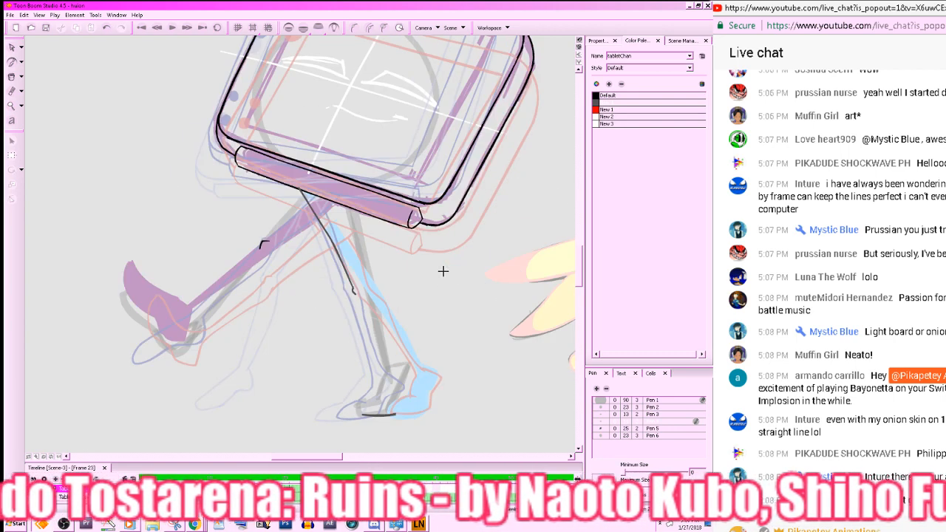
- Select the standing leg's thigh line on frame 23 and nudge its upper end slightly along the tablet body's lower edge
click(12, 47)
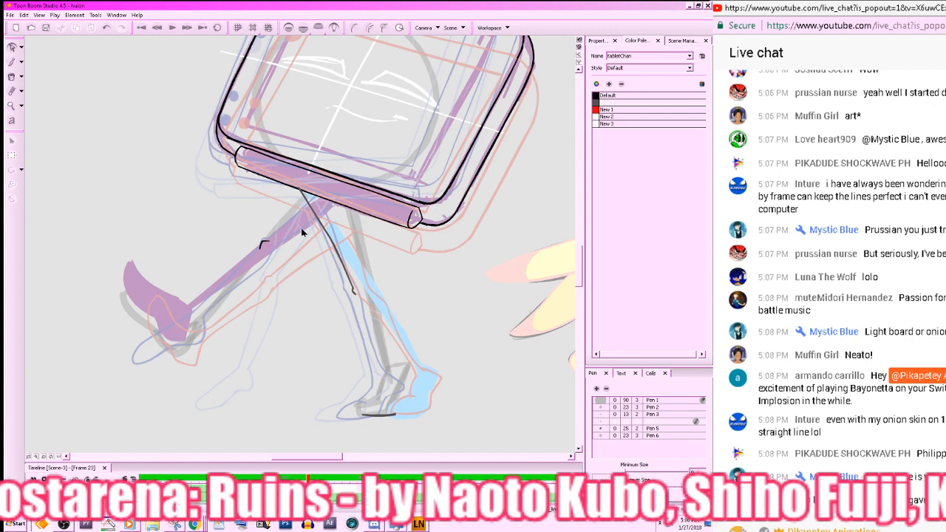
drag(279, 229, 347, 237)
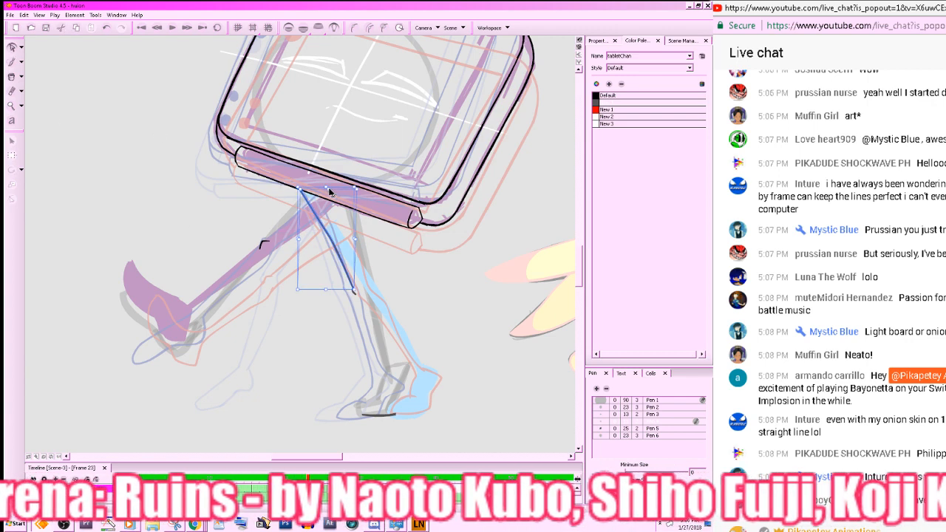
click(330, 191)
click(330, 197)
click(463, 325)
- Ink the outline of the standing leg's foot on frame 23, from the sole up to the ankle
key(alt+b)
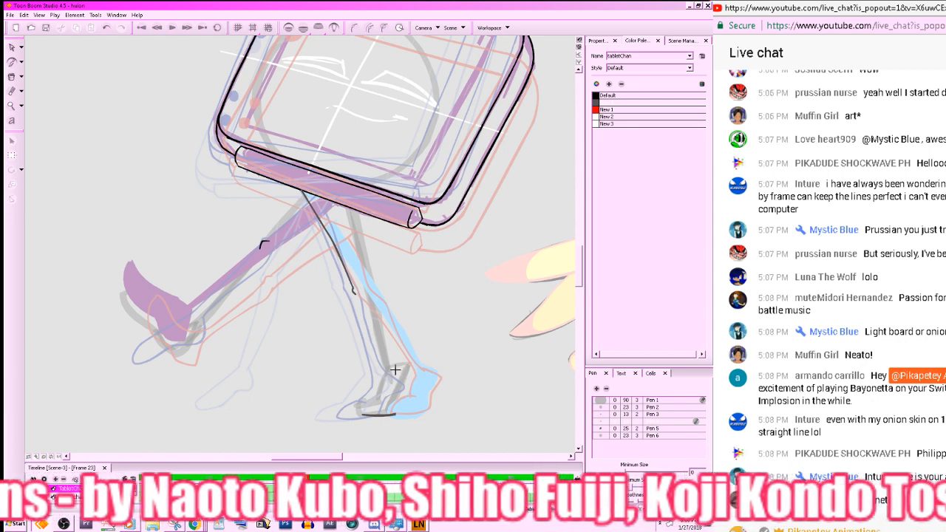
key(alt+e)
mouse_move(364, 415)
mouse_down()
mouse_move(395, 414)
mouse_move(369, 402)
mouse_move(358, 416)
mouse_move(395, 418)
mouse_move(411, 369)
mouse_move(405, 385)
mouse_up()
- Draw both shin lines of the standing leg from the knee to the ankle and compare them with the next frame
key(alt+b)
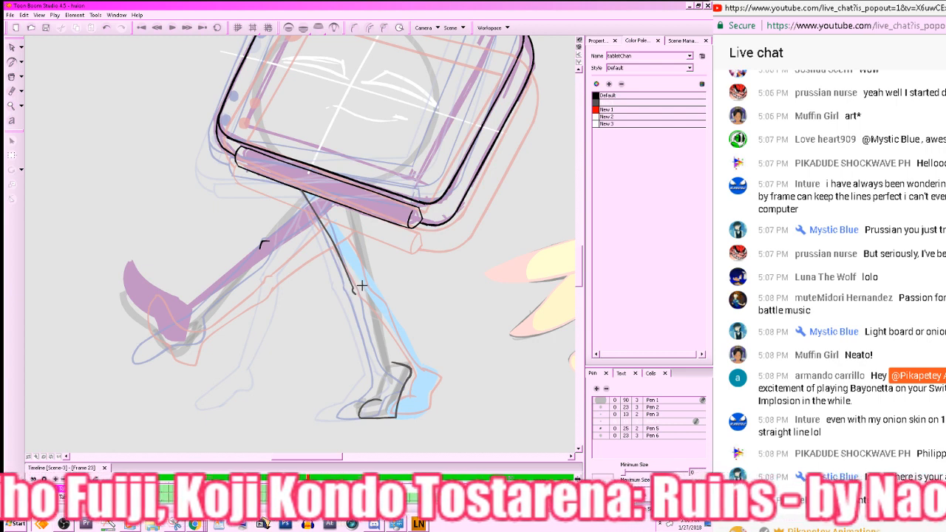
drag(361, 286, 392, 366)
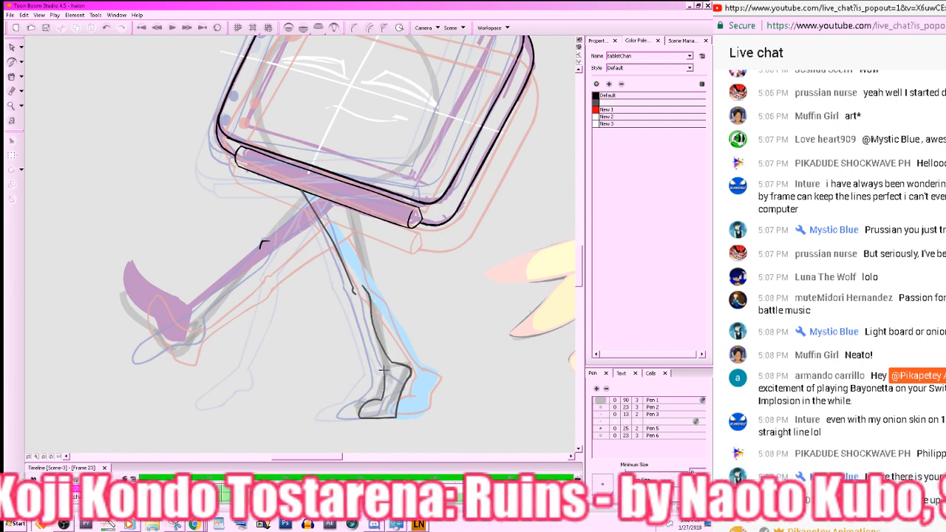
drag(355, 295, 385, 371)
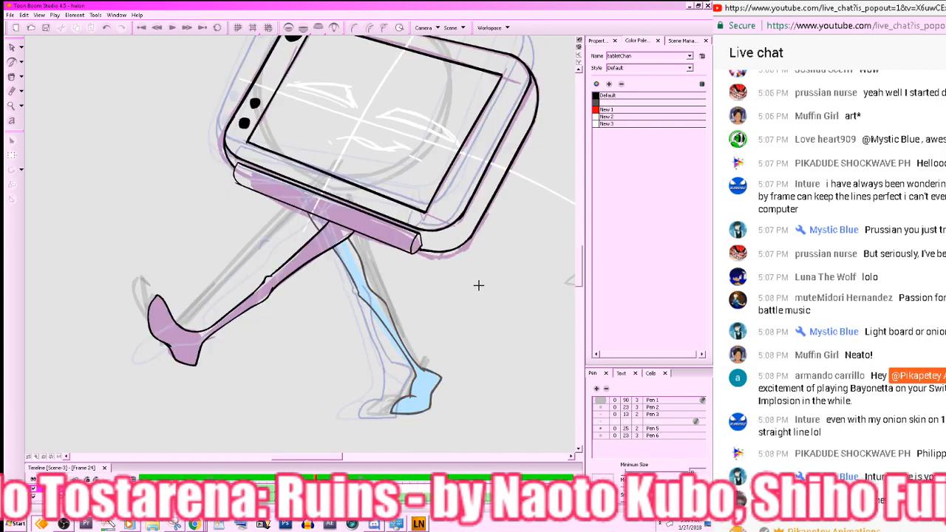
key(.)
key(.)
- Erase the standing leg's two shin lines and the small hook at its knee on frame 23
key(alt+e)
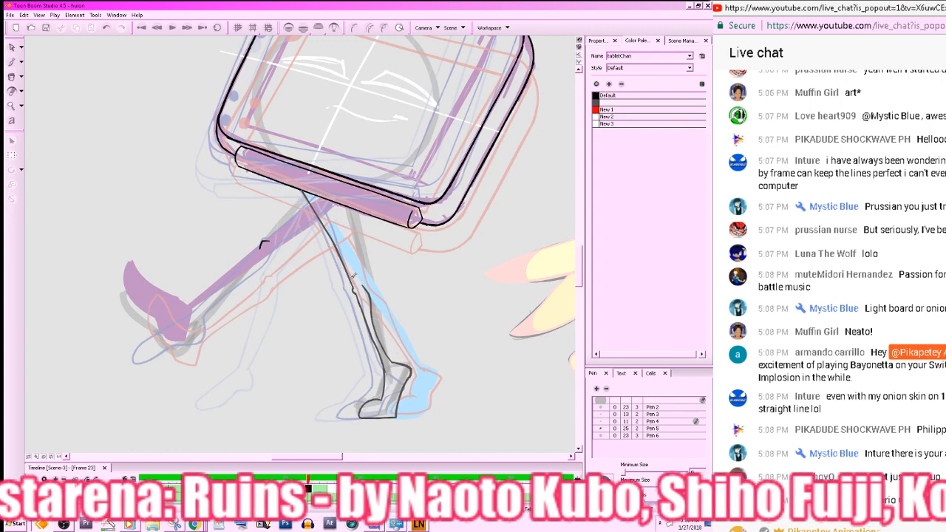
key(ctrl+z)
mouse_move(491, 382)
mouse_down()
mouse_move(530, 319)
mouse_move(327, 431)
mouse_move(270, 429)
mouse_up()
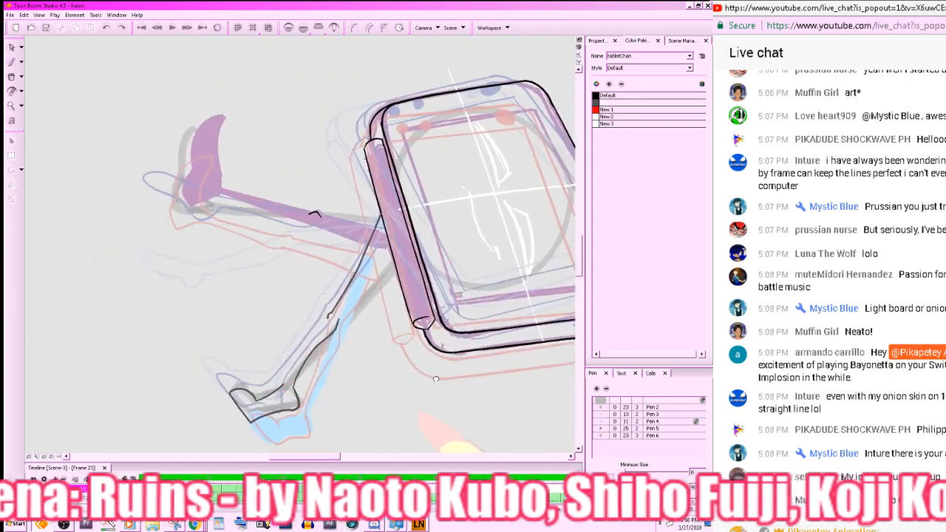
drag(436, 380, 510, 374)
drag(419, 316, 372, 376)
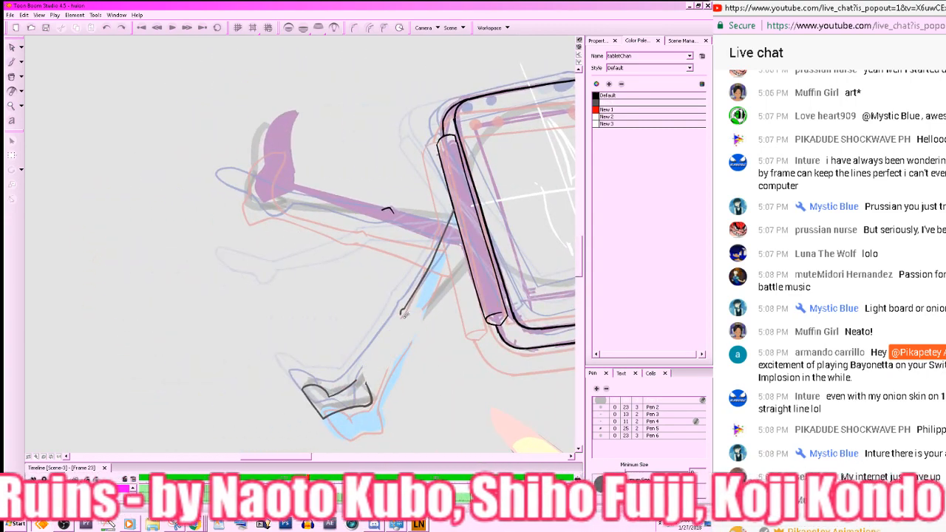
drag(404, 315, 411, 300)
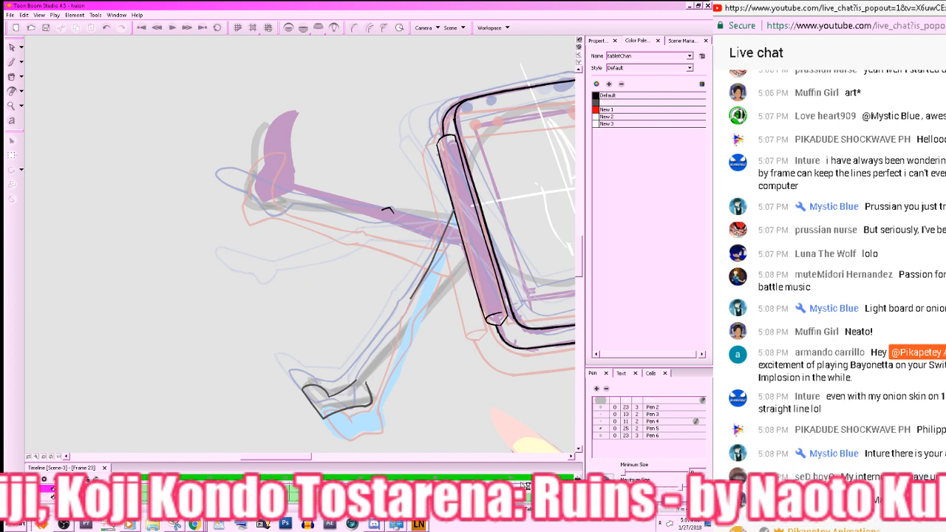
- Save the project and ink the standing leg's long line from hip to ankle and its other line from knee to foot
key(ctrl+s)
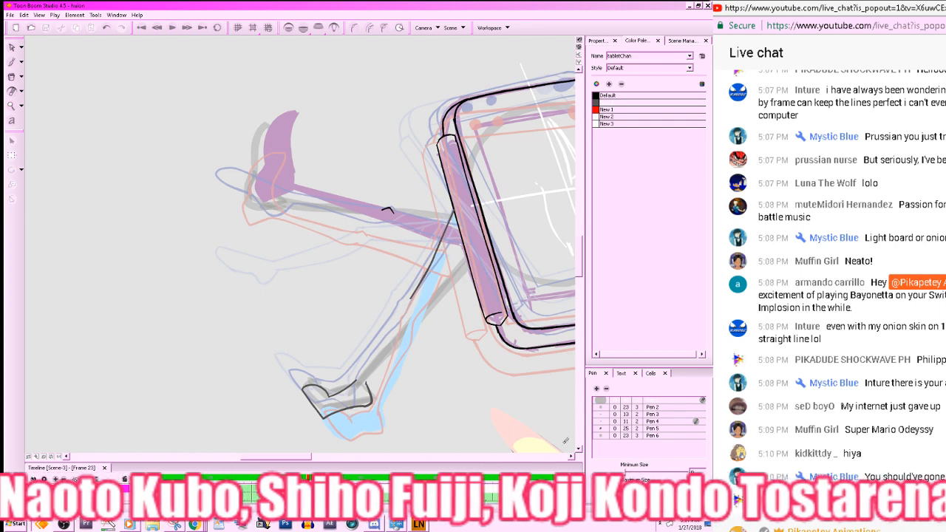
drag(492, 414, 537, 353)
key(comma)
key(comma)
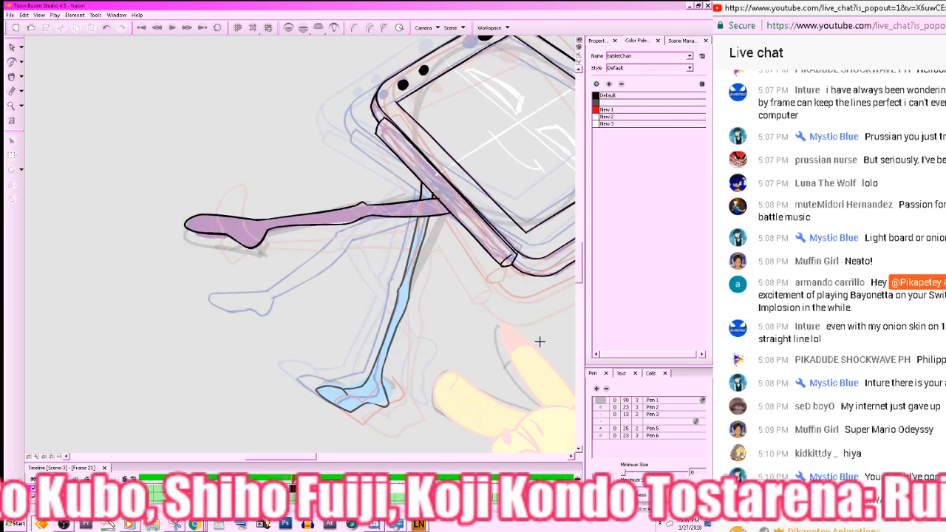
key(period)
key(period)
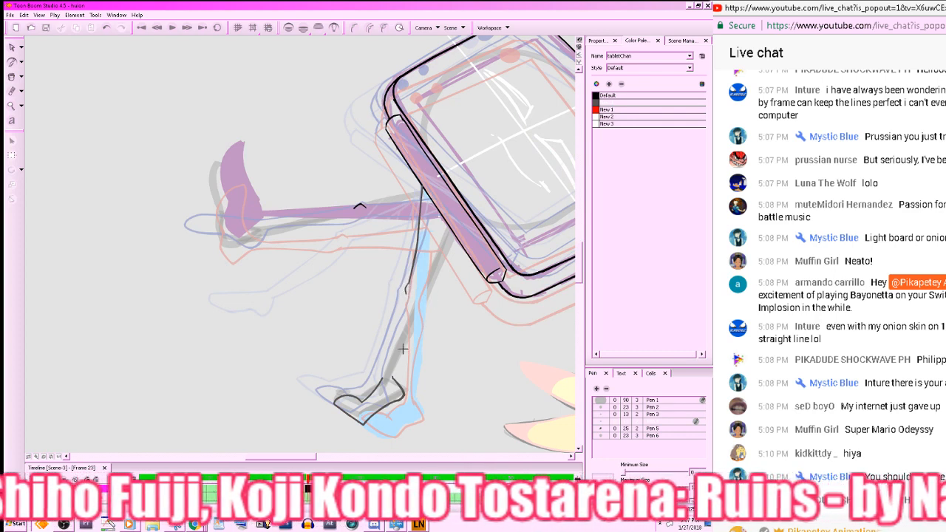
mouse_move(436, 206)
mouse_down()
mouse_move(417, 309)
mouse_move(391, 377)
mouse_up()
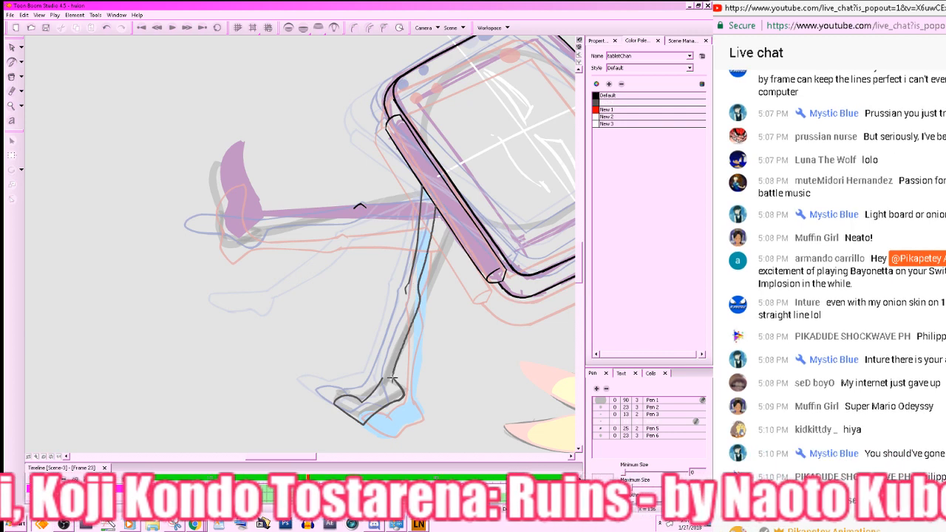
drag(407, 287, 380, 376)
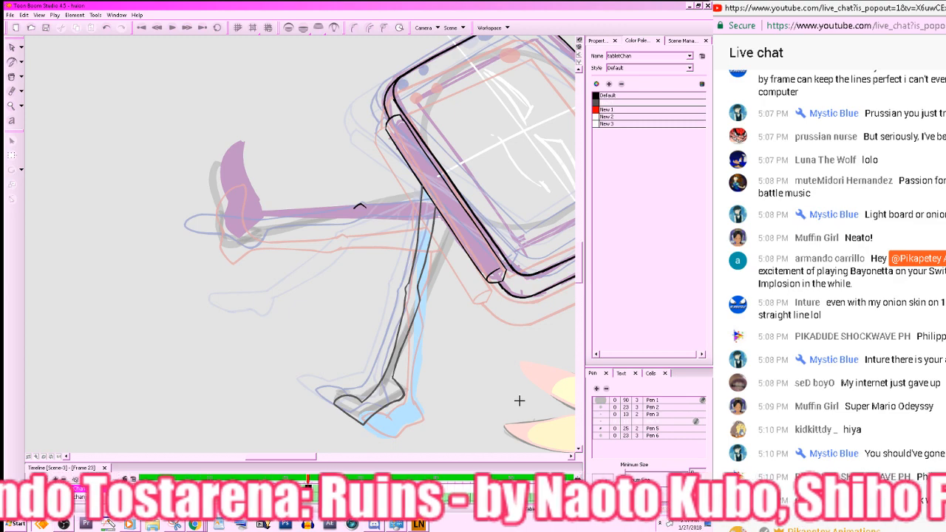
- Reset the canvas rotation, shift the blue leg's line art slightly toward the lower left on frame 24, and save the project
click(51, 456)
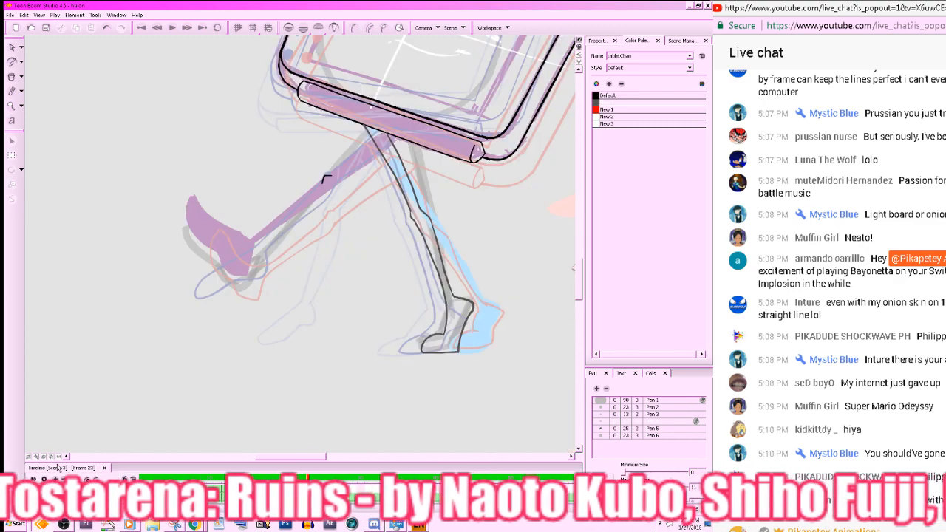
drag(513, 270, 533, 326)
key(.)
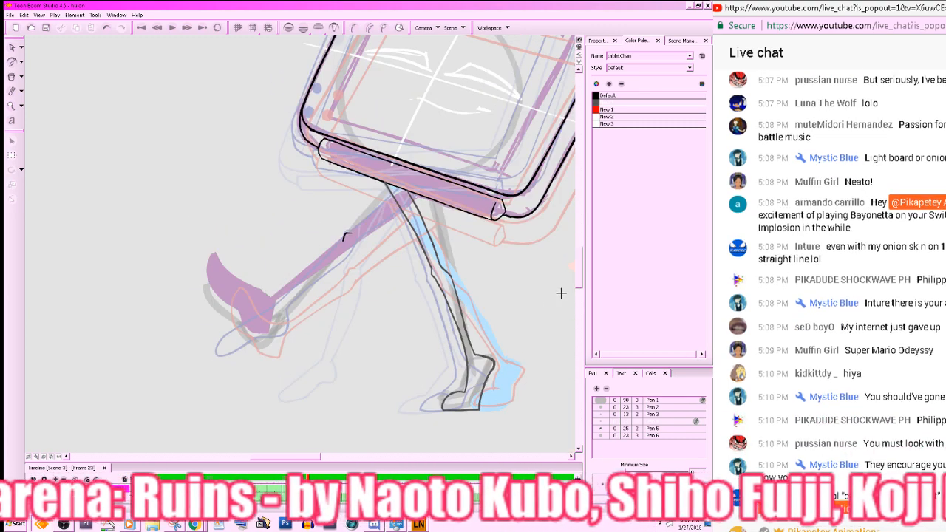
key(.)
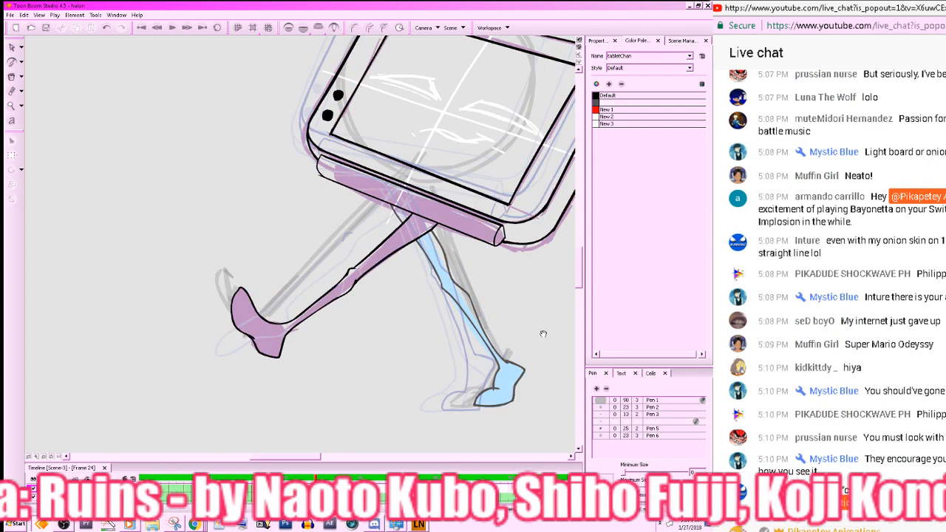
drag(543, 334, 462, 322)
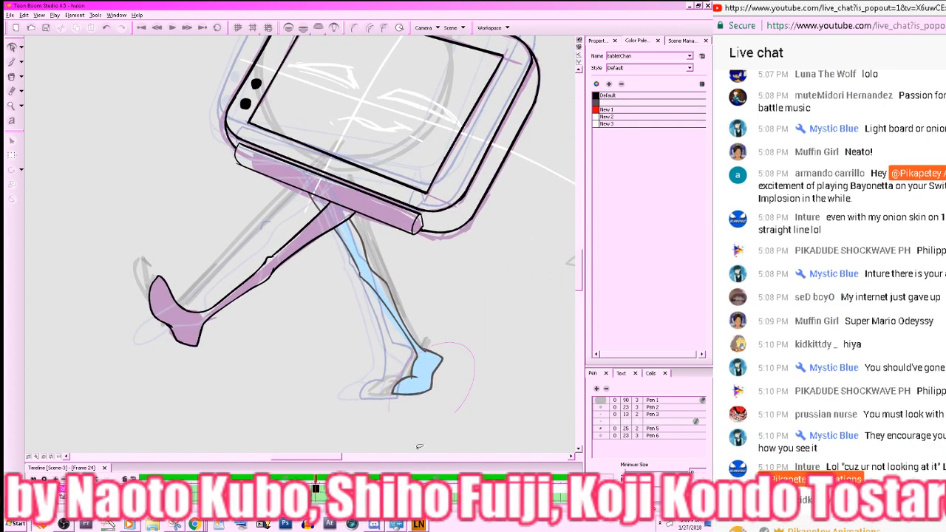
click(441, 403)
click(493, 367)
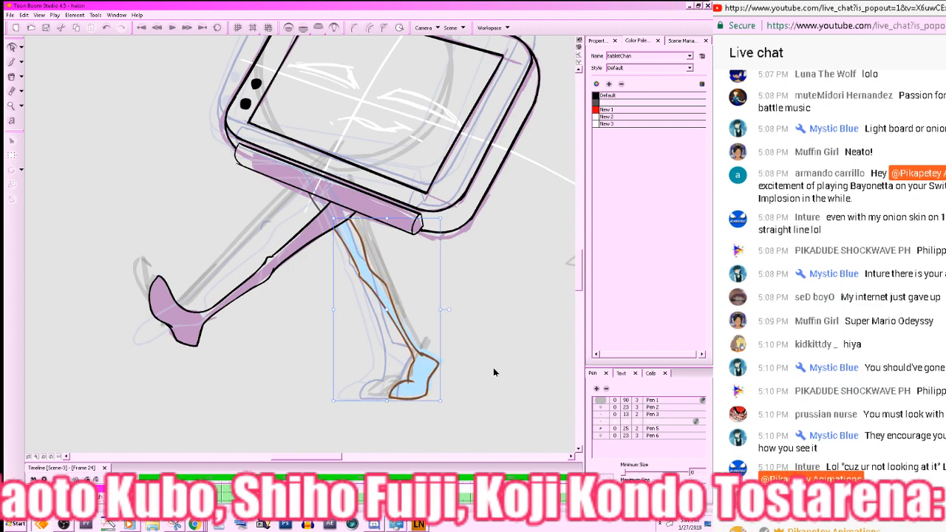
key(Return)
key(comma)
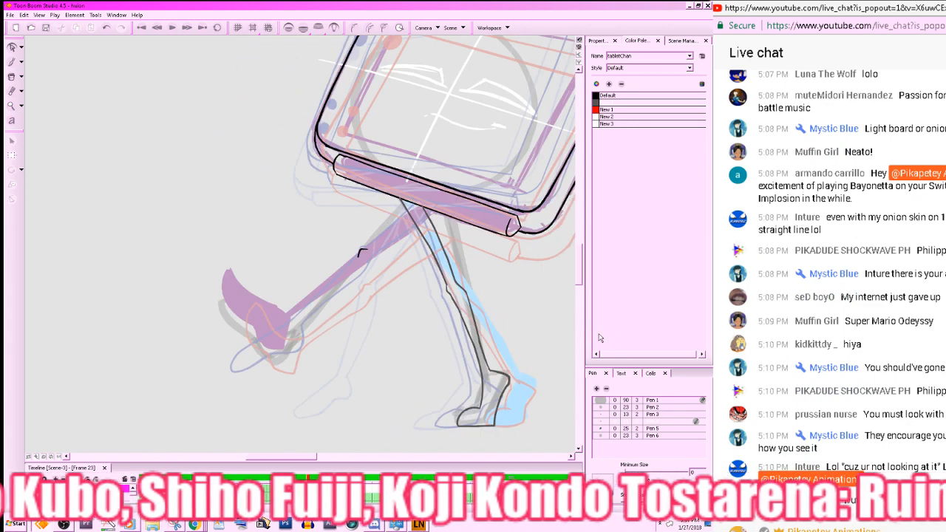
key(ctrl+s)
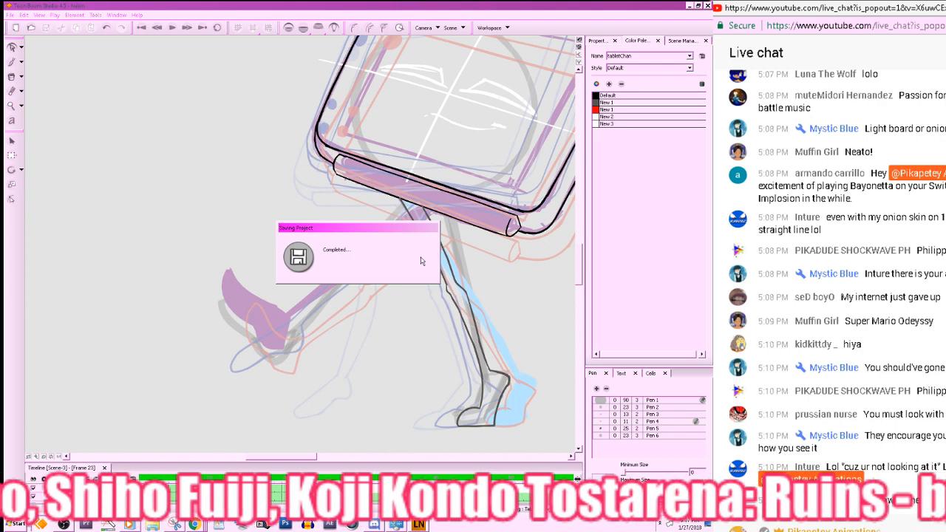
- Shift the small knee mark on the raised purple leg slightly outward on frame 23, comparing it with the neighbouring frames
key(period)
key(comma)
key(comma)
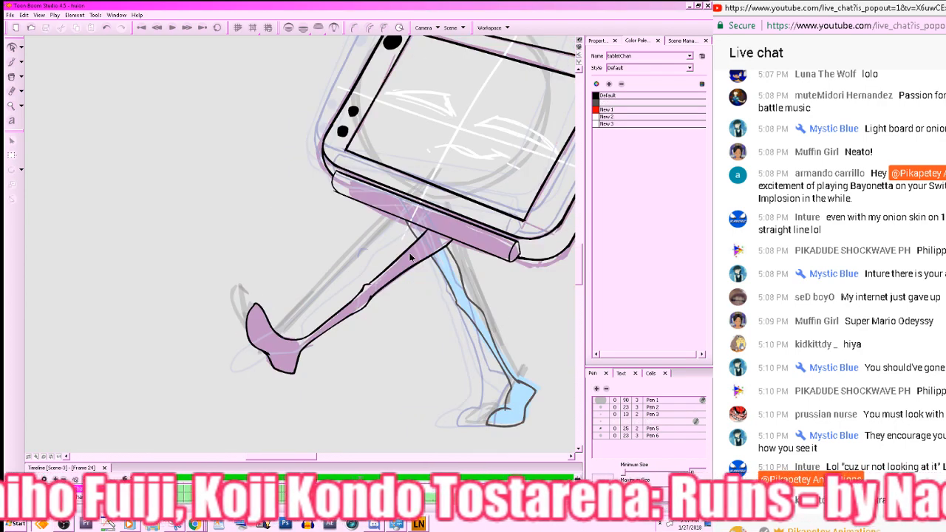
key(period)
click(369, 253)
click(362, 251)
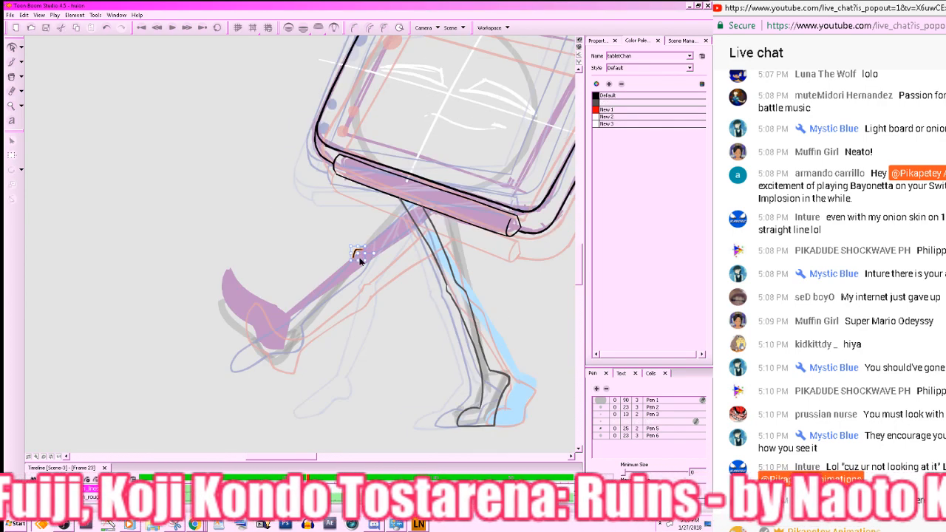
key(period)
key(period)
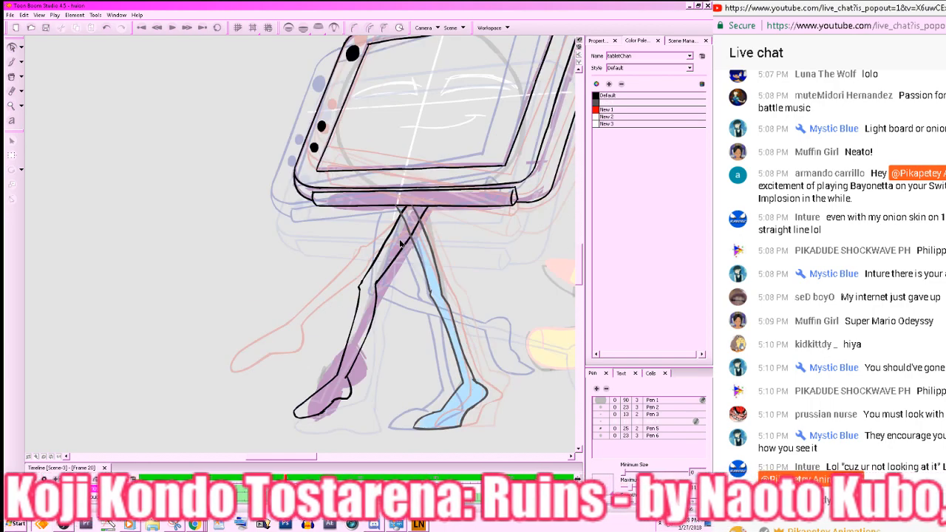
key(comma)
key(comma)
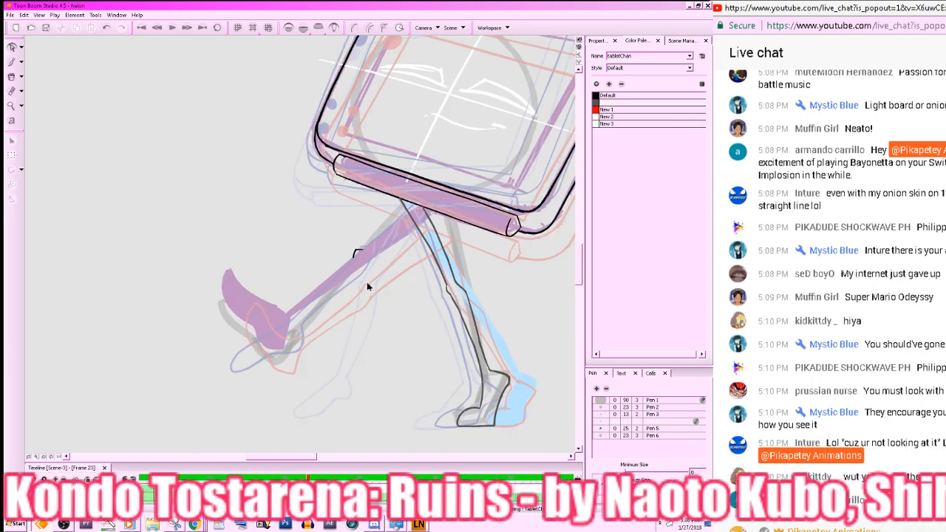
- Ink the outline of the raised purple foot on frame 23 with the Default black colour
drag(368, 287, 418, 314)
click(601, 96)
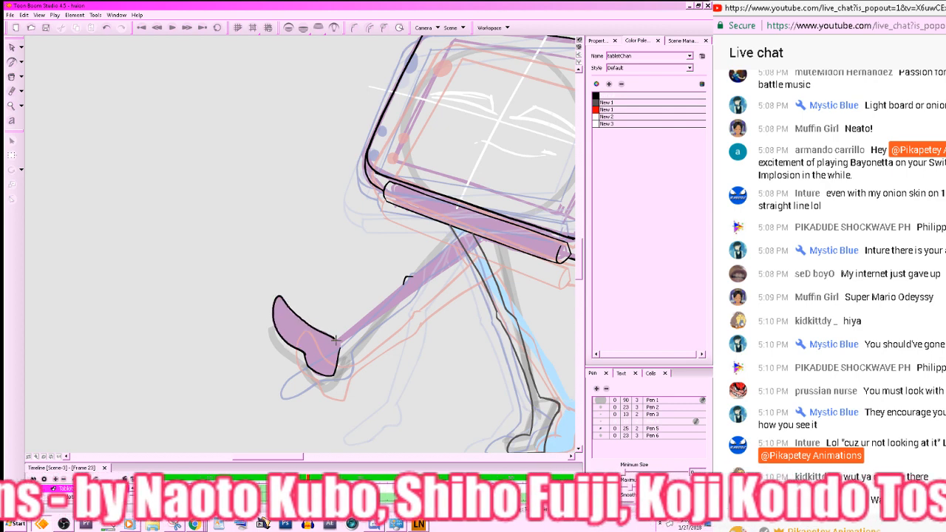
drag(502, 310, 466, 324)
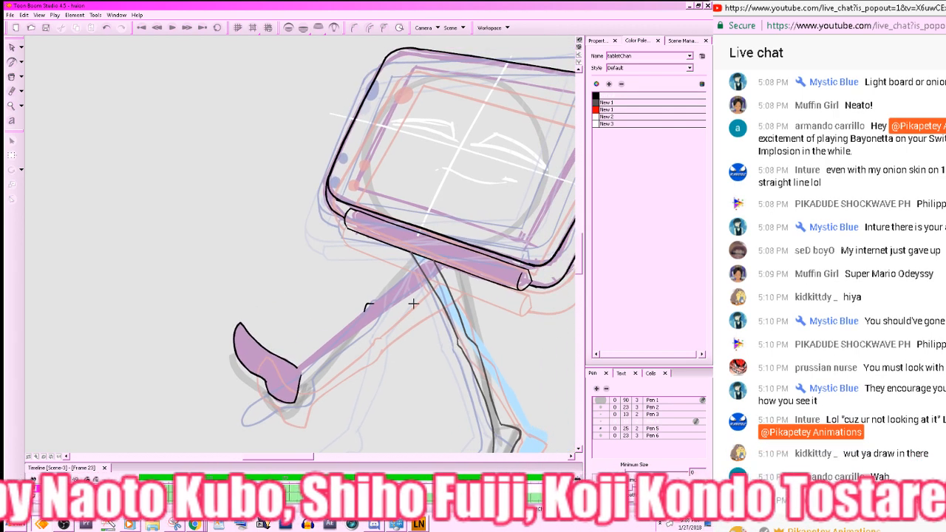
- Ink the raised purple leg's thigh, knee and shin lines between the tablet body and the foot, undoing unsatisfactory strokes
key(b)
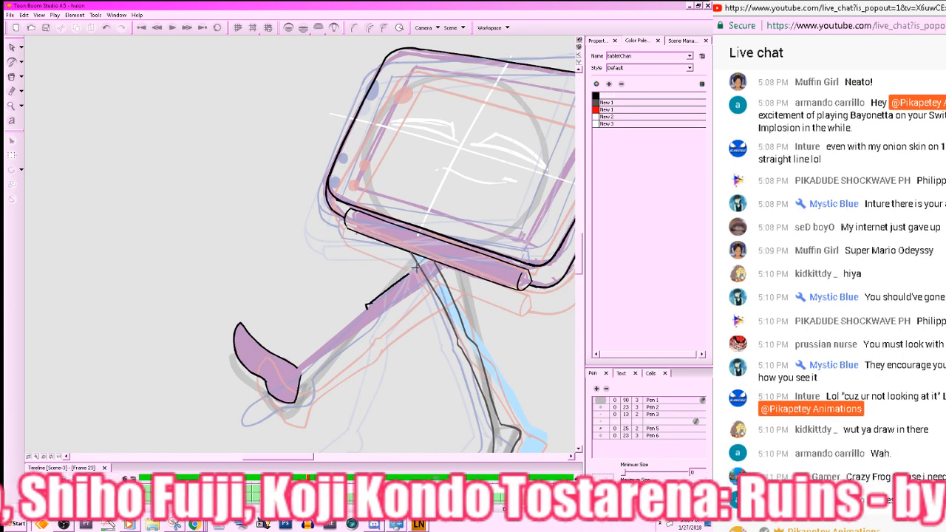
key(ctrl+z)
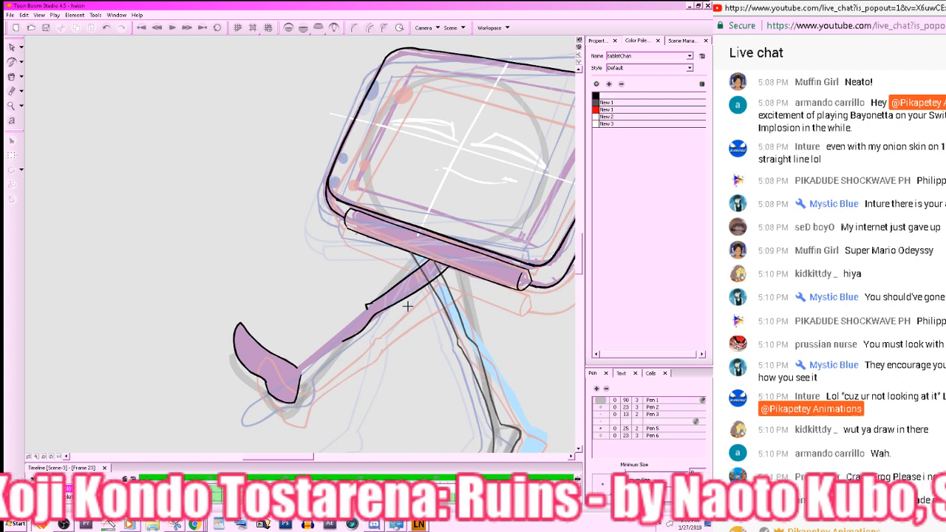
key(ctrl+z)
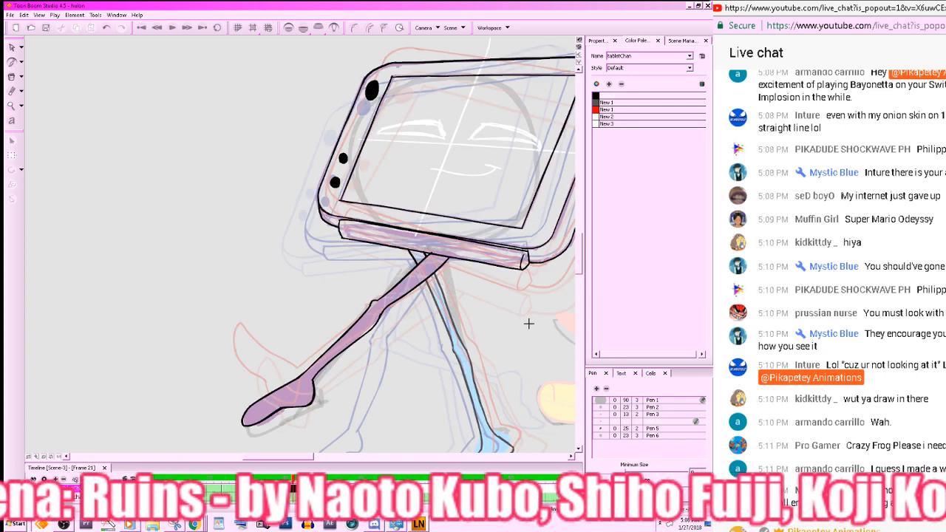
key(.)
key(ctrl+z)
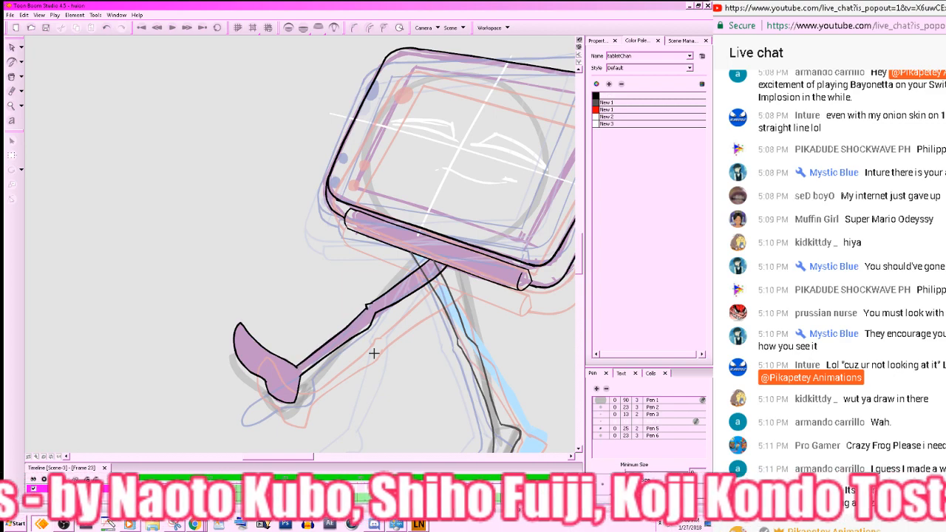
- Flip through the frames around frame 23 to examine how the inked legs move
key(.)
key(.)
key(.)
key(.)
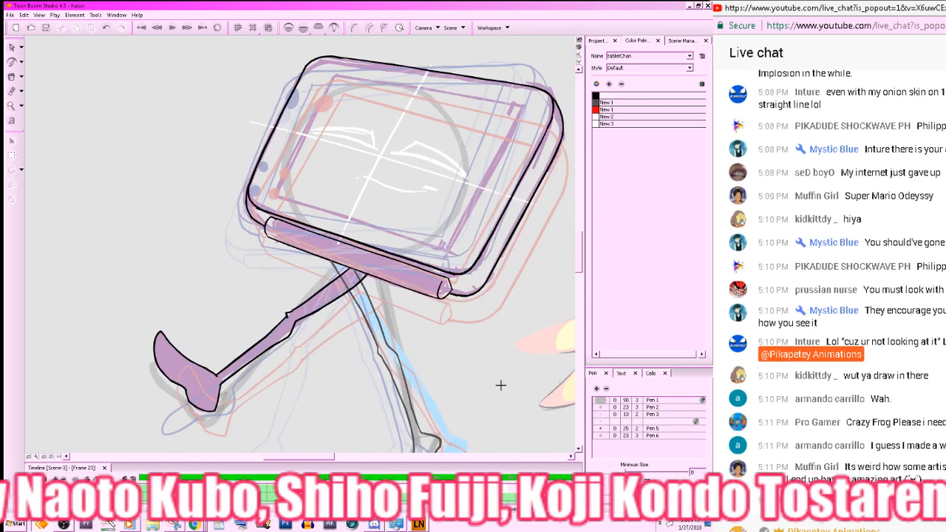
key(comma)
key(comma)
key(period)
key(period)
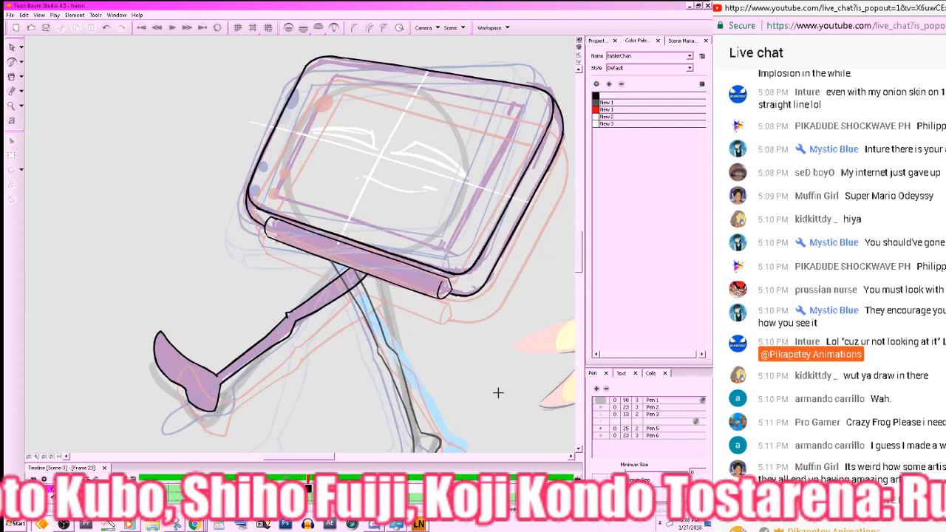
- Delete the raised purple foot's outline on frame 23 and redraw it with a rounder, blunter toe
drag(498, 392, 569, 361)
click(13, 47)
drag(83, 189, 294, 362)
key(Delete)
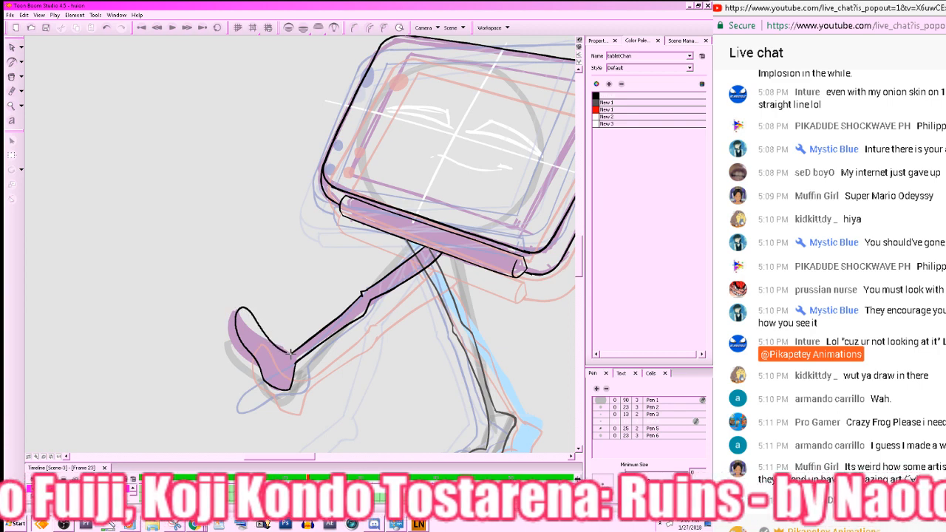
- Delete the toe's underside line on the raised foot and redraw it, comparing with neighbouring frames and undoing unsatisfactory strokes
click(290, 353)
key(Delete)
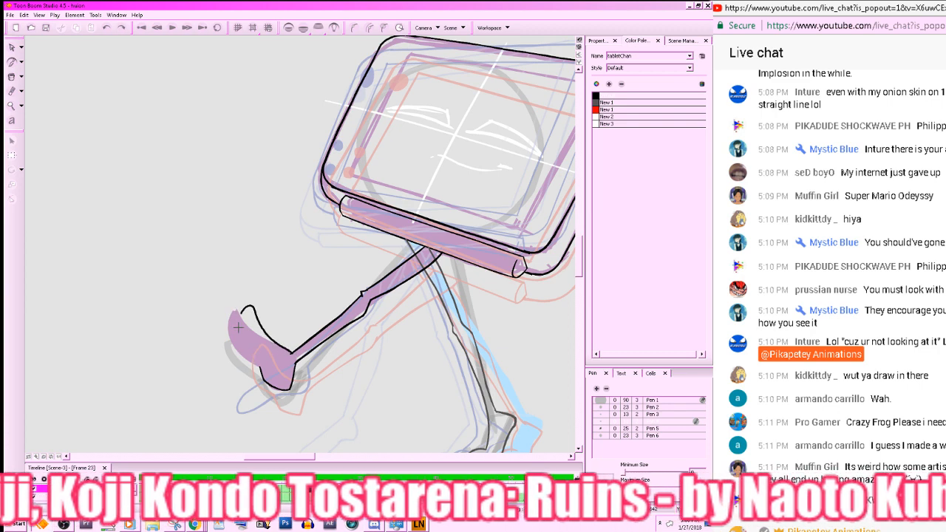
drag(238, 327, 263, 359)
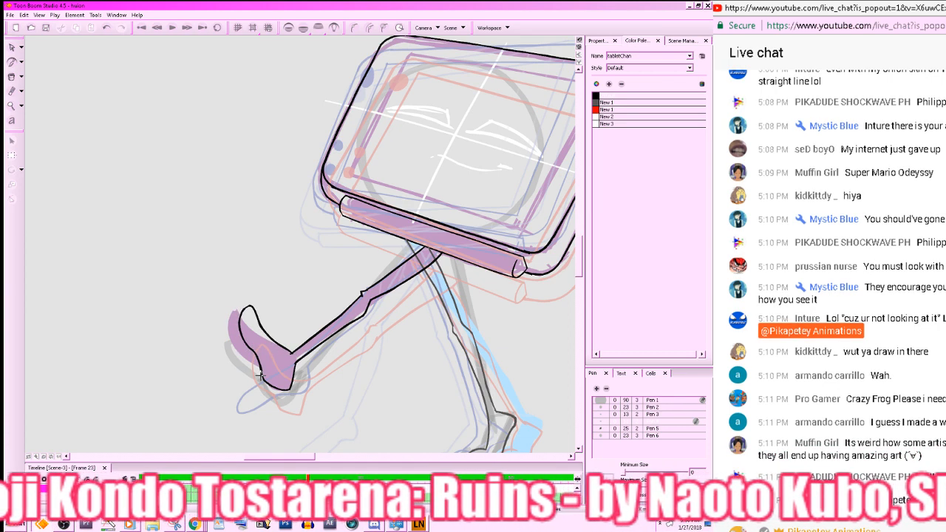
key(comma)
key(period)
key(period)
key(comma)
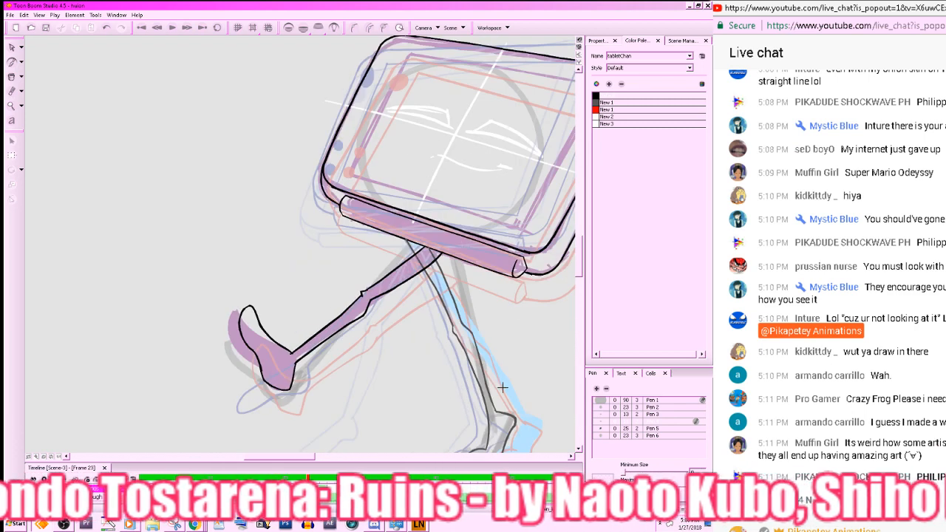
drag(247, 340, 244, 309)
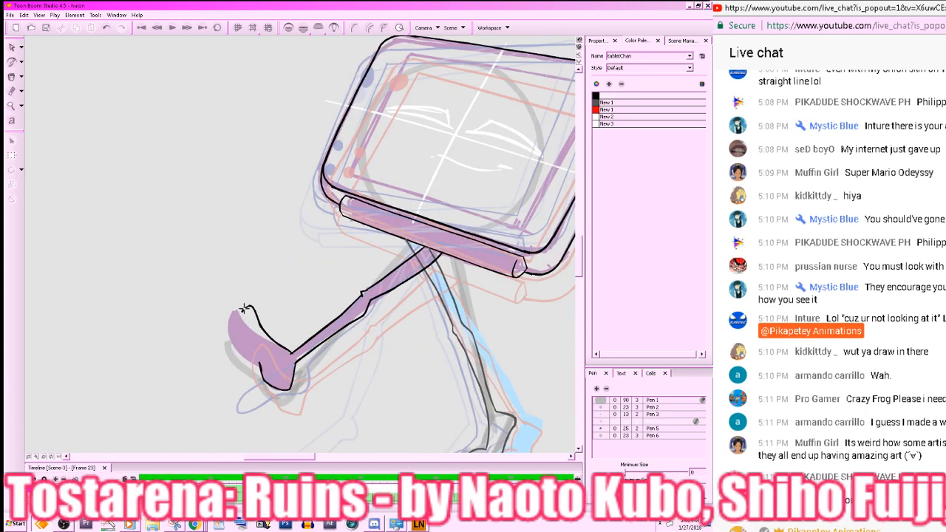
key(ctrl+z)
- Hide the onion skin and rough sketch, and redraw the back line of the raised foot between the arch and the heel
click(289, 28)
click(334, 28)
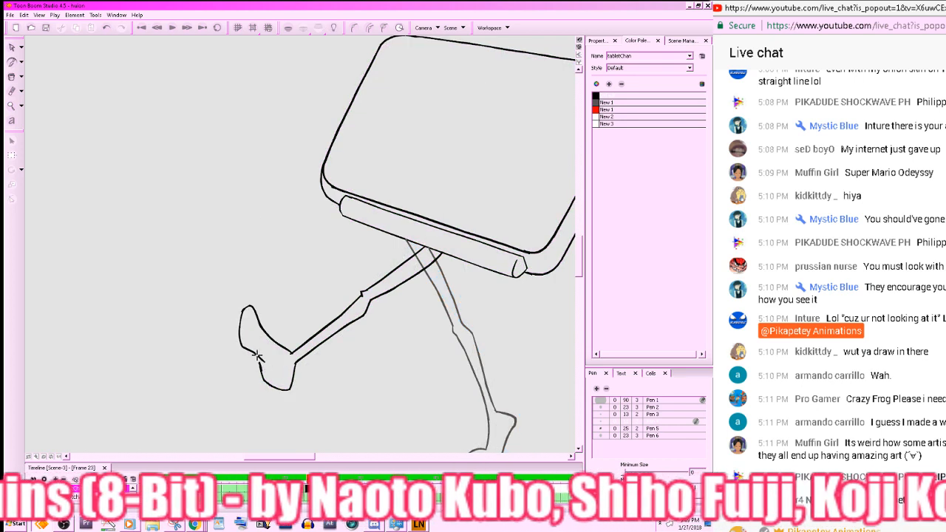
key(ctrl+z)
key(alt+e)
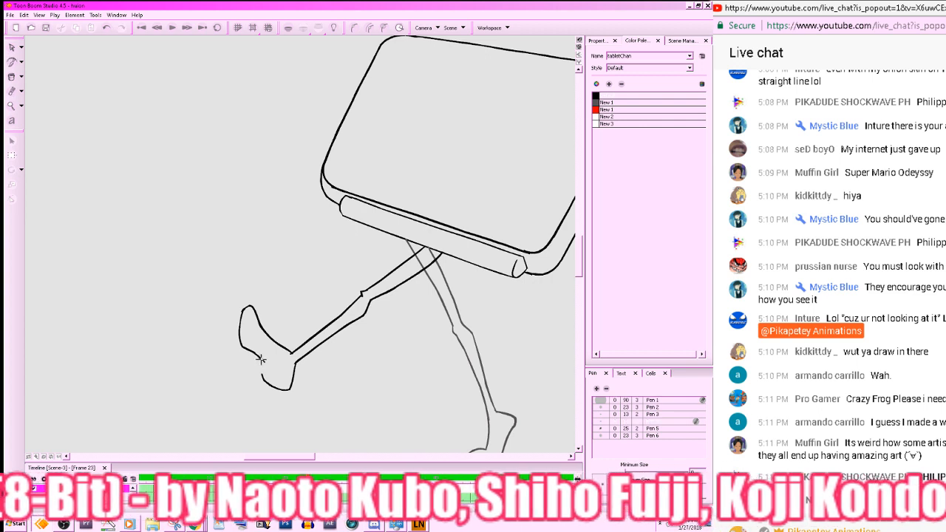
mouse_move(264, 361)
mouse_down()
mouse_move(262, 377)
mouse_move(289, 389)
mouse_up()
key(alt+e)
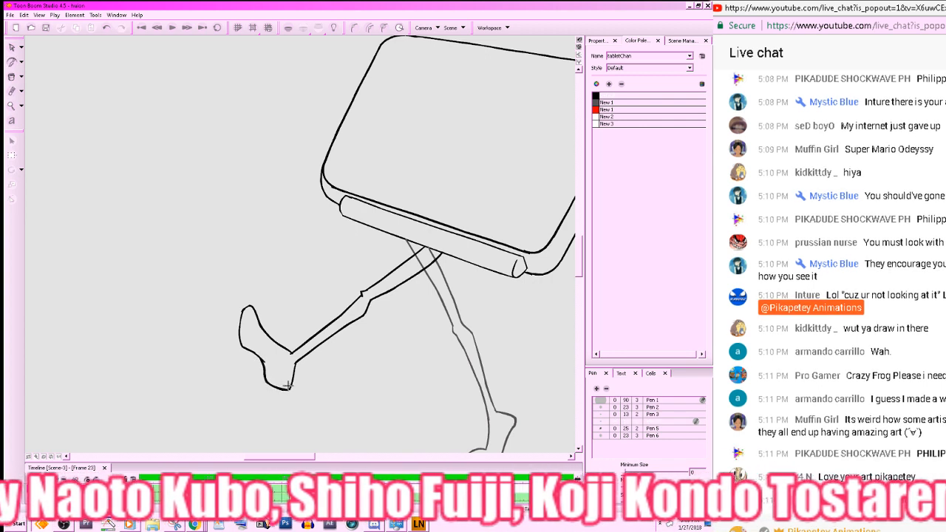
- Show the onion skin and rough sketch again, and ink the right edge of the tablet's inner screen on frame 23
key(x)
key(x)
key(z)
key(z)
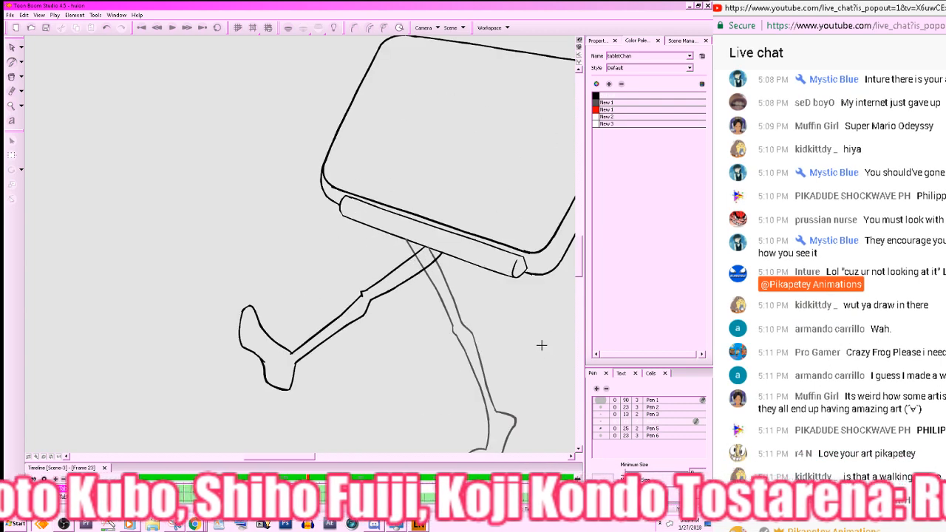
mouse_move(558, 297)
mouse_down()
mouse_move(473, 378)
mouse_move(400, 378)
mouse_up()
key(z)
click(290, 28)
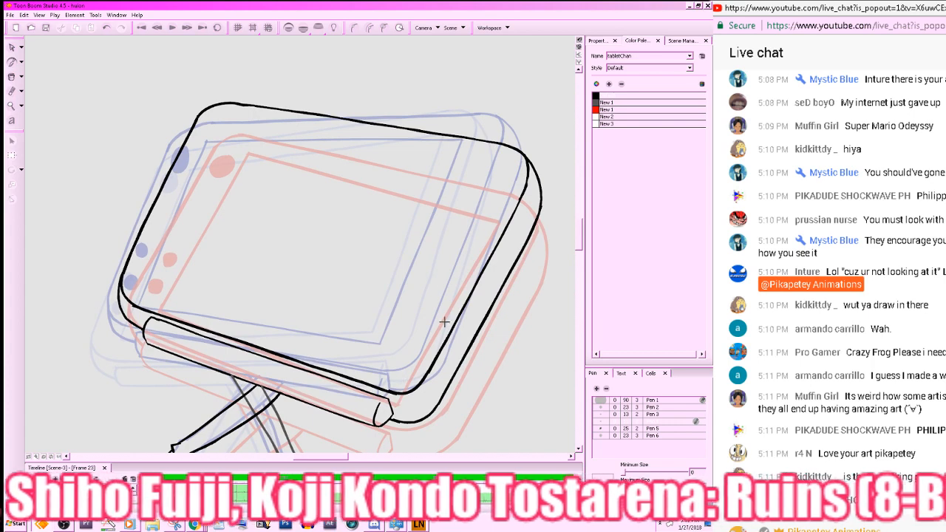
click(333, 28)
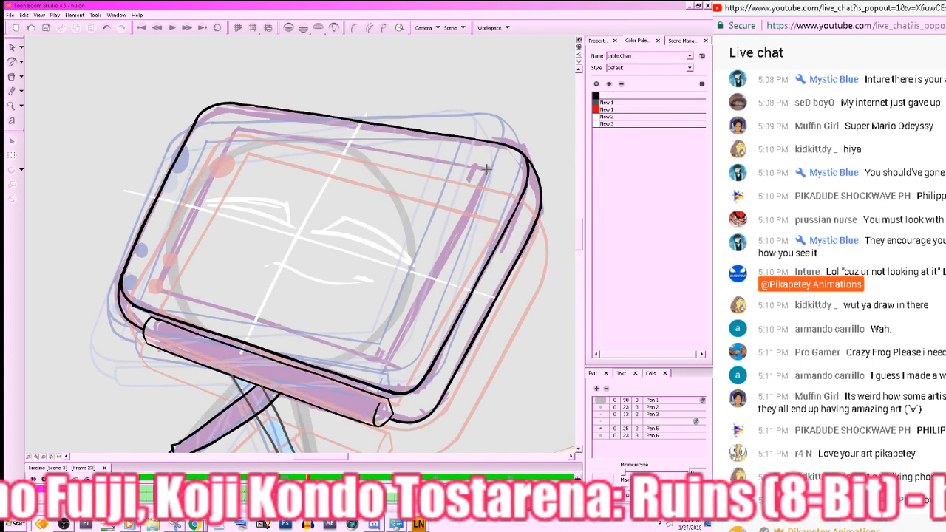
key(x)
key(x)
drag(468, 263, 472, 307)
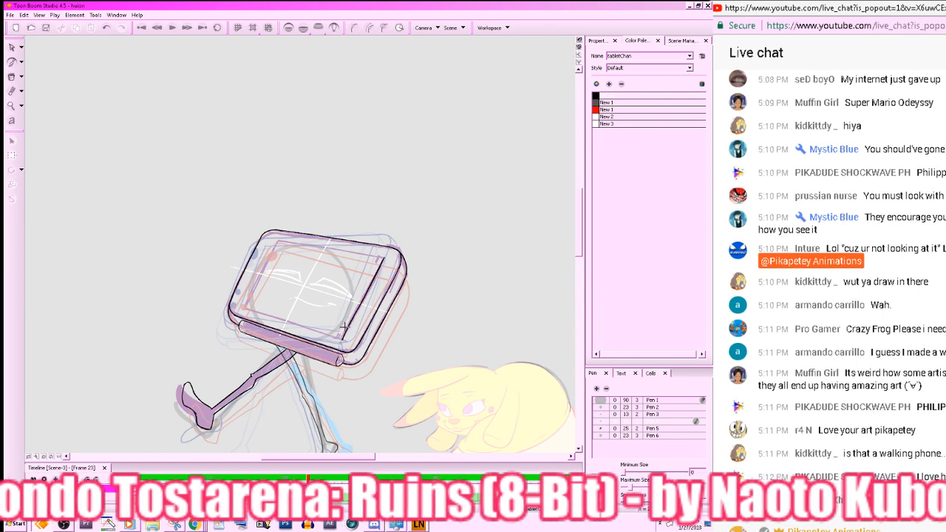
key(.)
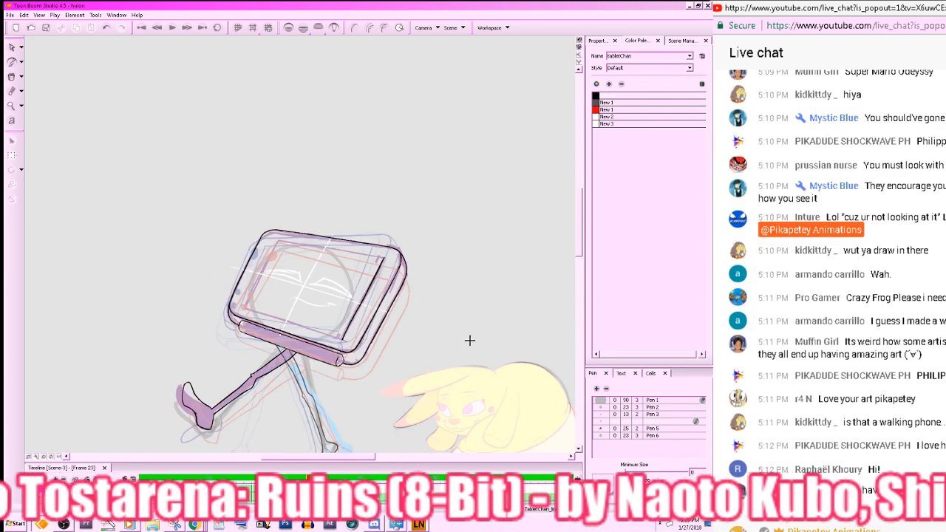
- Hide the onion skin and ink the top and bottom edges of the tablet's inner screen on the rotated canvas
drag(467, 345, 398, 172)
click(289, 28)
key(.)
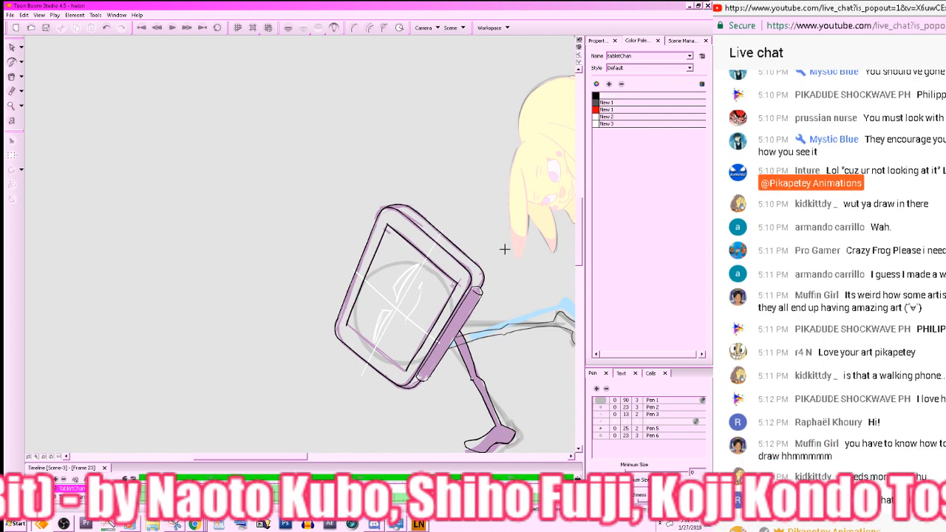
drag(529, 244, 222, 421)
drag(394, 303, 609, 314)
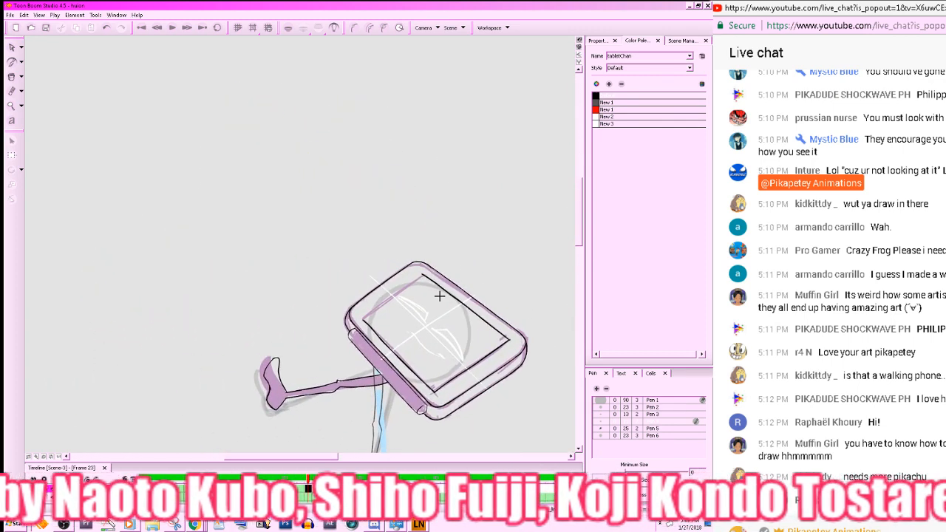
- Ink the remaining left edge of the tablet's inner screen, undoing and redrawing the stroke until it joins both corners
drag(418, 279, 364, 323)
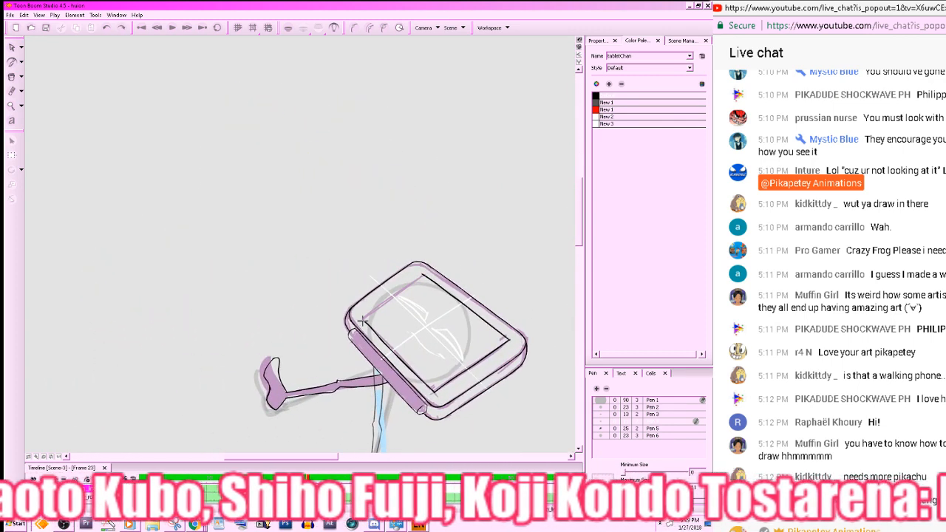
key(ctrl+z)
drag(421, 274, 364, 322)
key(ctrl+z)
drag(422, 274, 363, 322)
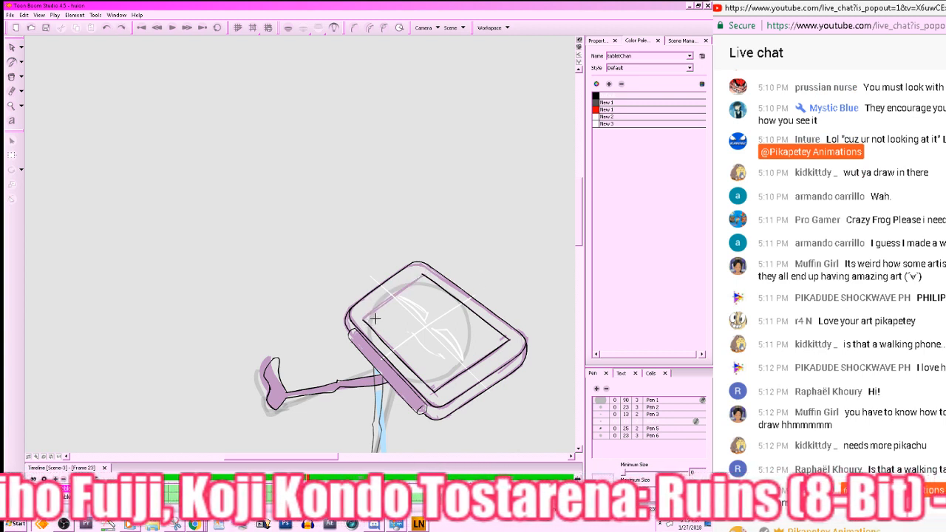
key(ctrl+z)
drag(422, 273, 364, 322)
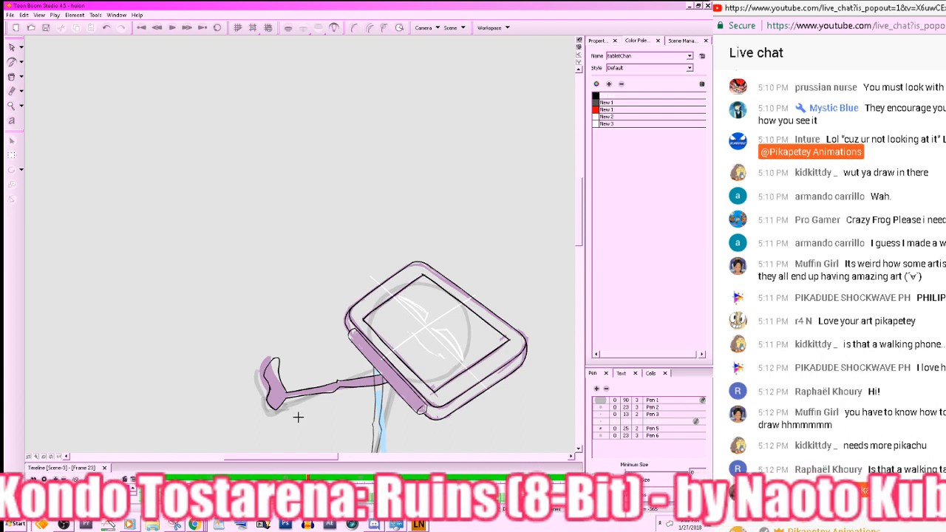
- Reset the canvas rotation, compare with frame 21, and stretch the inner screen outline slightly on frame 23 to fit the tablet
click(59, 456)
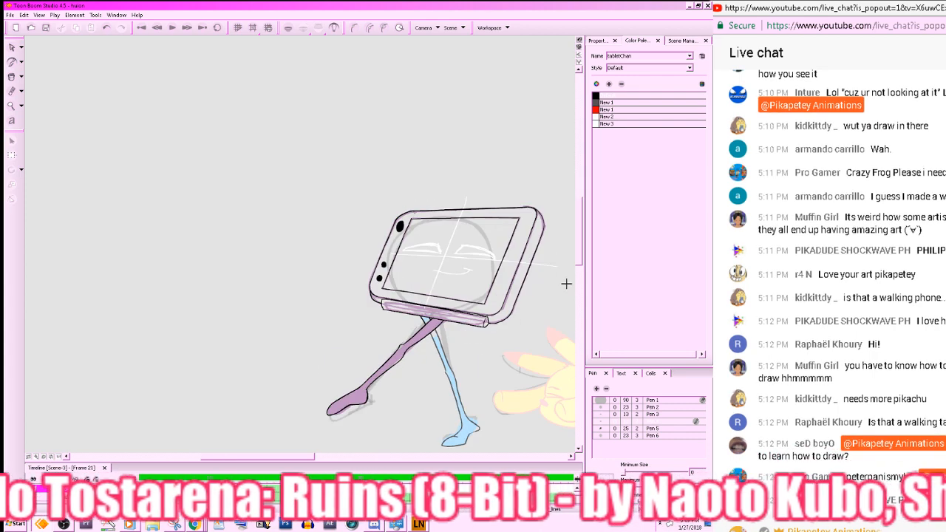
key(.)
key(.)
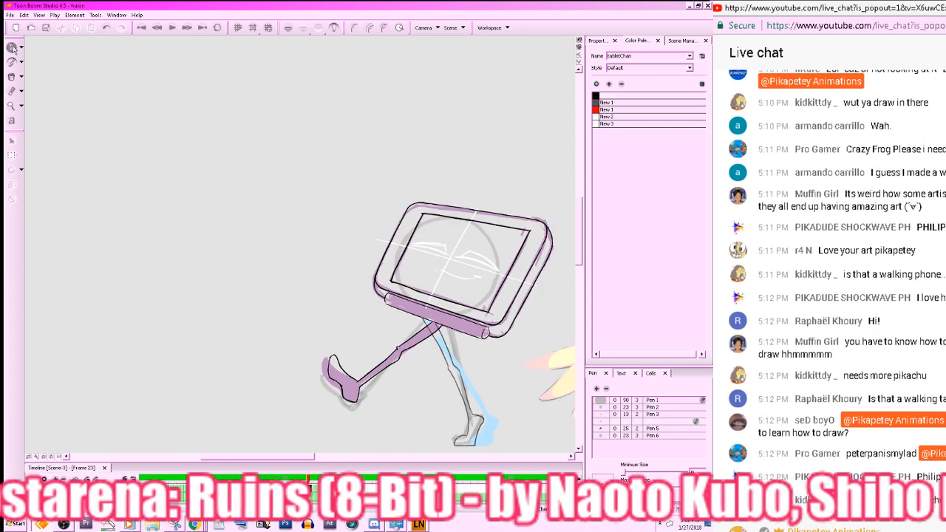
click(12, 47)
key(2)
drag(546, 349, 460, 378)
key(2)
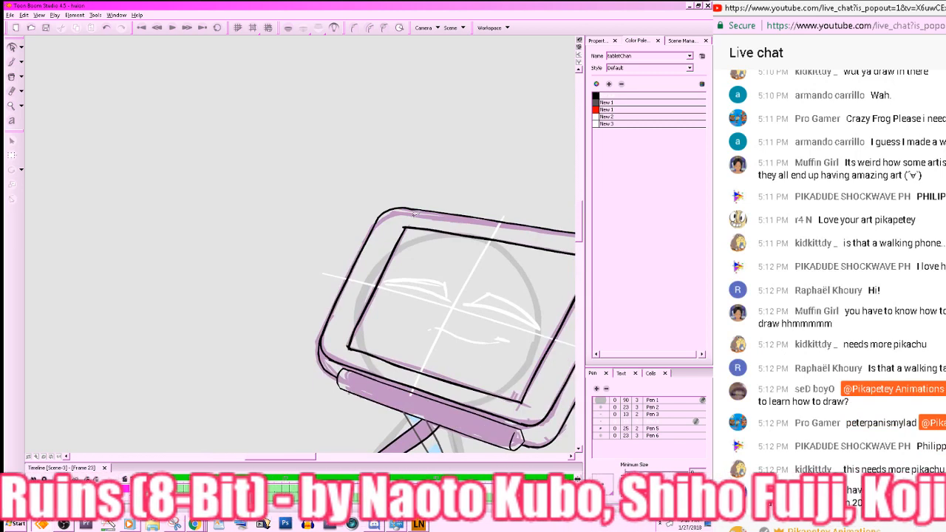
click(382, 354)
drag(345, 404, 343, 401)
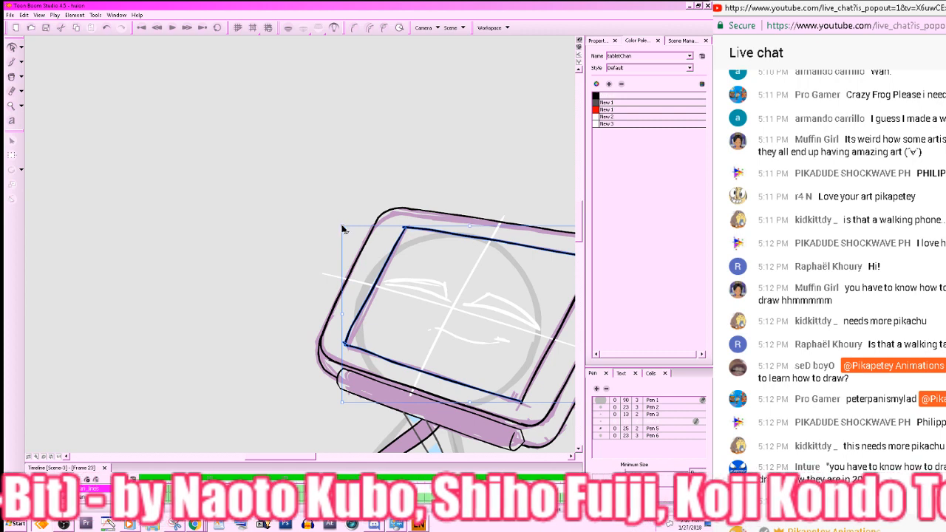
drag(342, 226, 342, 222)
click(464, 329)
drag(456, 332, 458, 351)
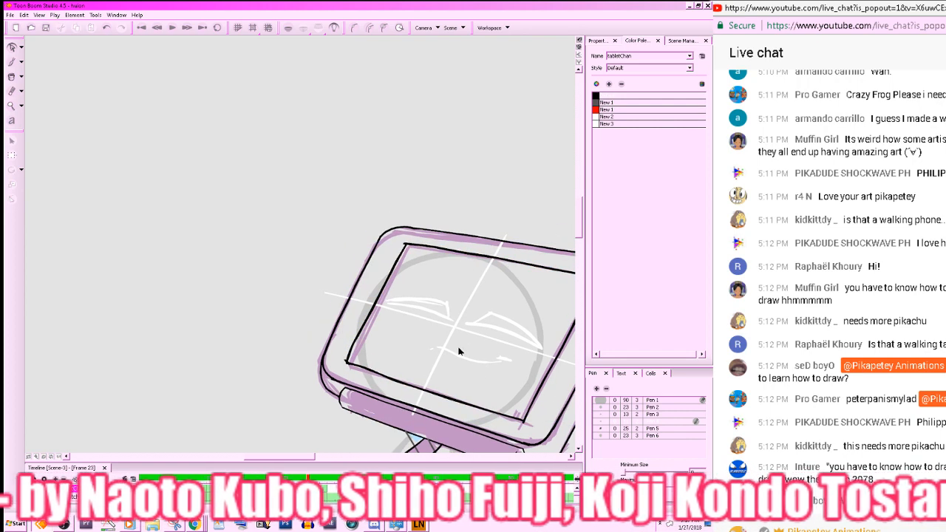
- Draw the large black camera dot and the two small black dots along the tablet's left bezel on frame 23
key(alt+e)
key(alt+b)
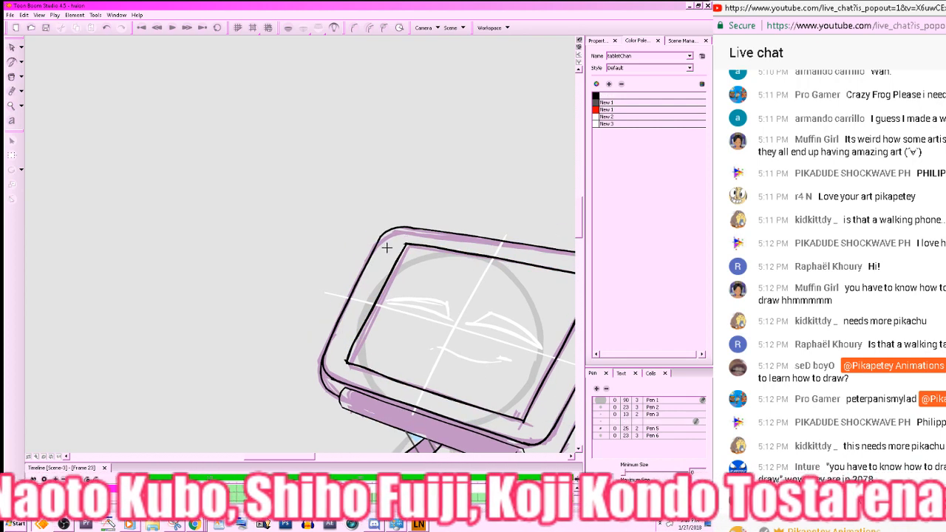
key(.)
drag(380, 259, 389, 250)
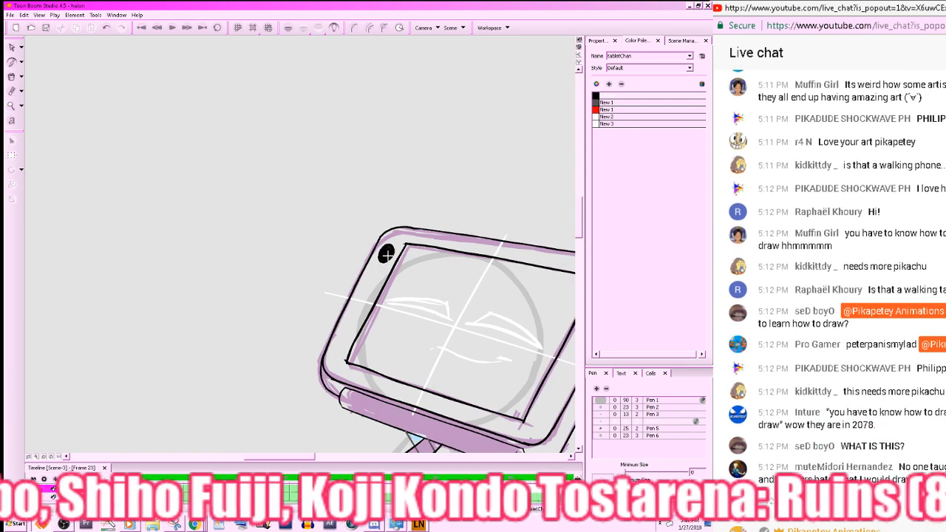
key(.)
drag(354, 314, 344, 343)
- Compare the whole character on frames 23 and 24, and save the project
key(x)
key(x)
key(x)
key(x)
key(x)
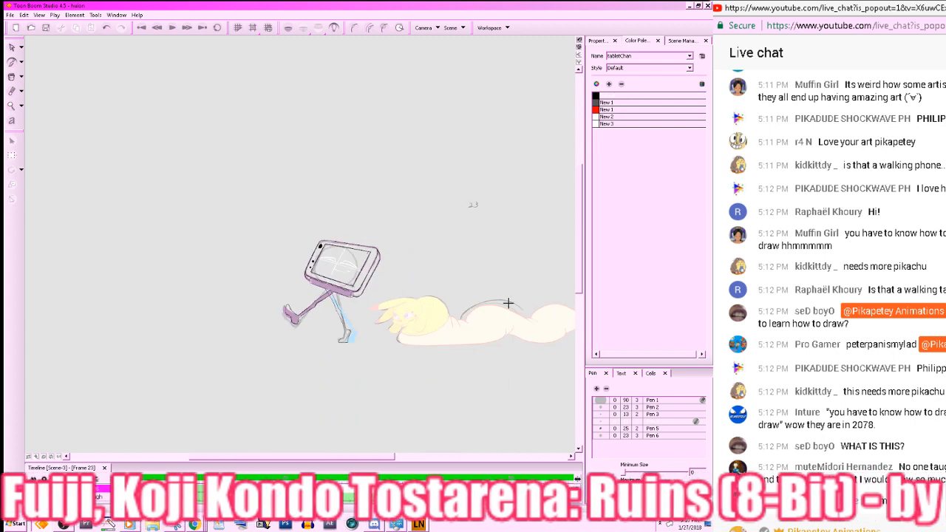
key(.)
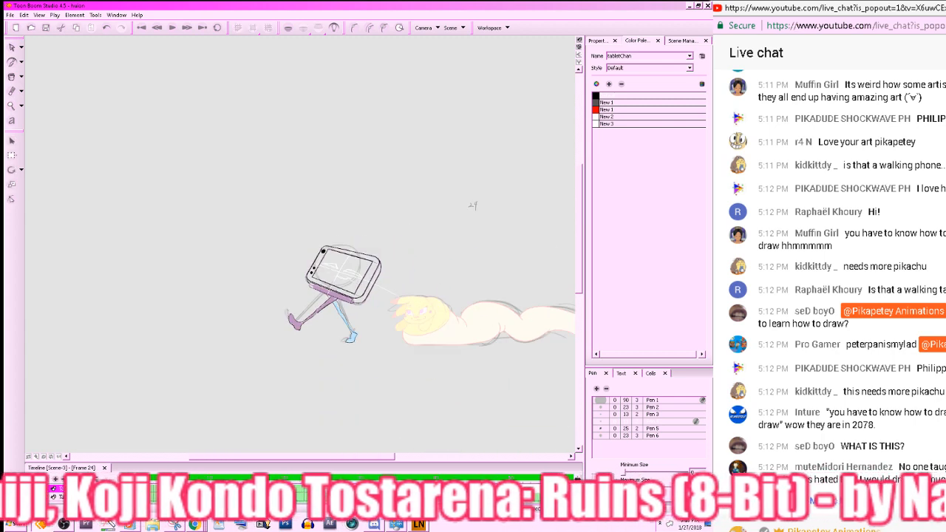
click(578, 48)
click(579, 40)
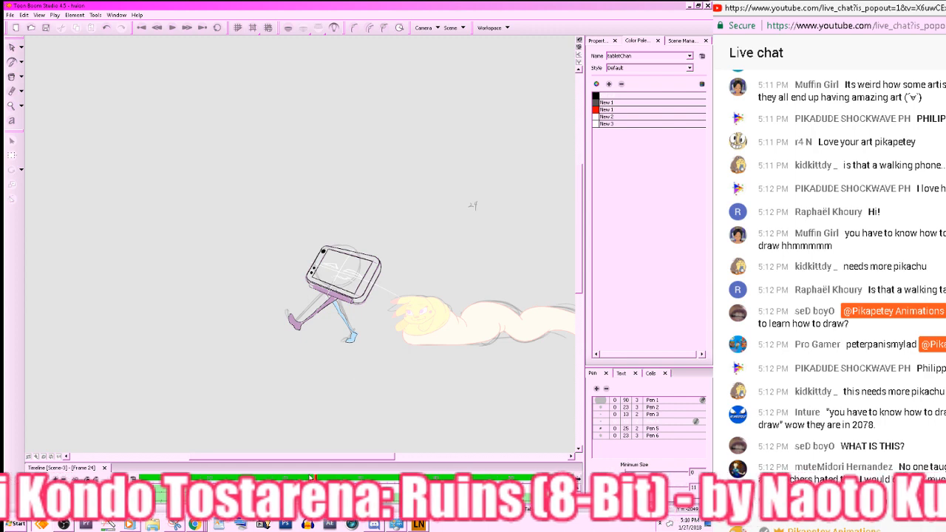
key(ctrl+s)
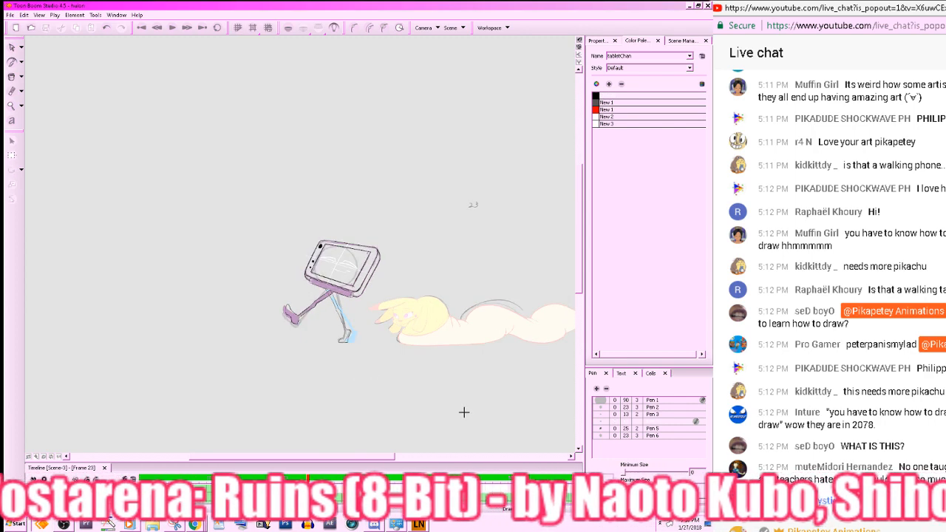
- Hide the rough sketch and delete the rear leg's line segments that overlap the raised leg's thigh on frame 23
key(2)
key(2)
key(2)
drag(519, 390, 502, 302)
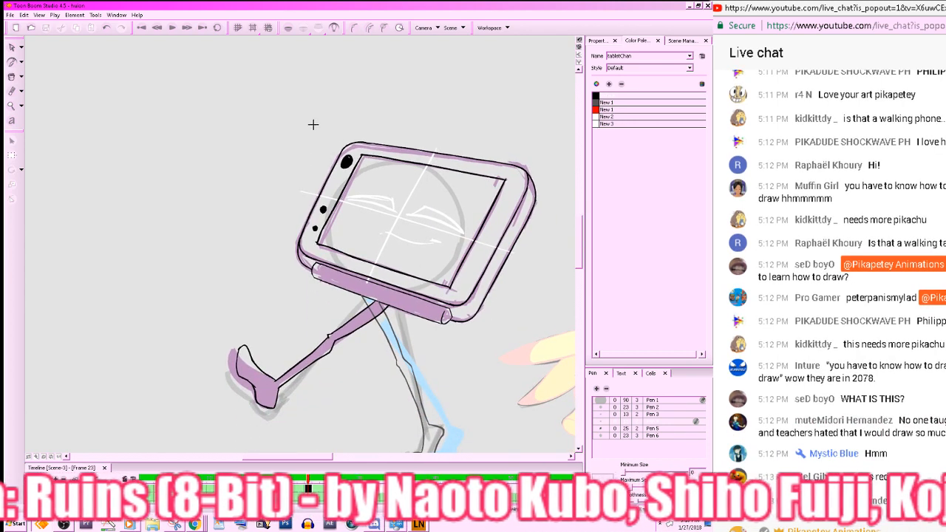
click(288, 28)
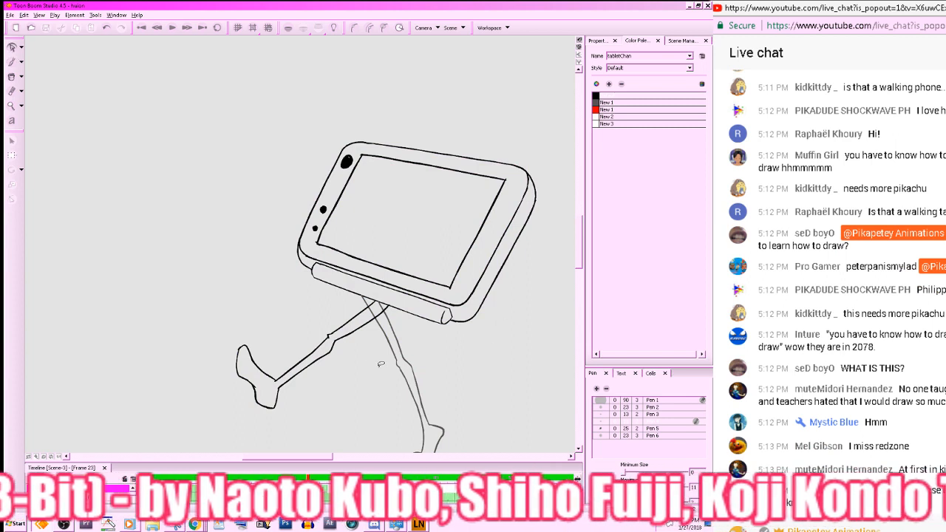
mouse_move(378, 367)
mouse_down()
mouse_move(431, 359)
mouse_move(392, 362)
mouse_up()
click(525, 364)
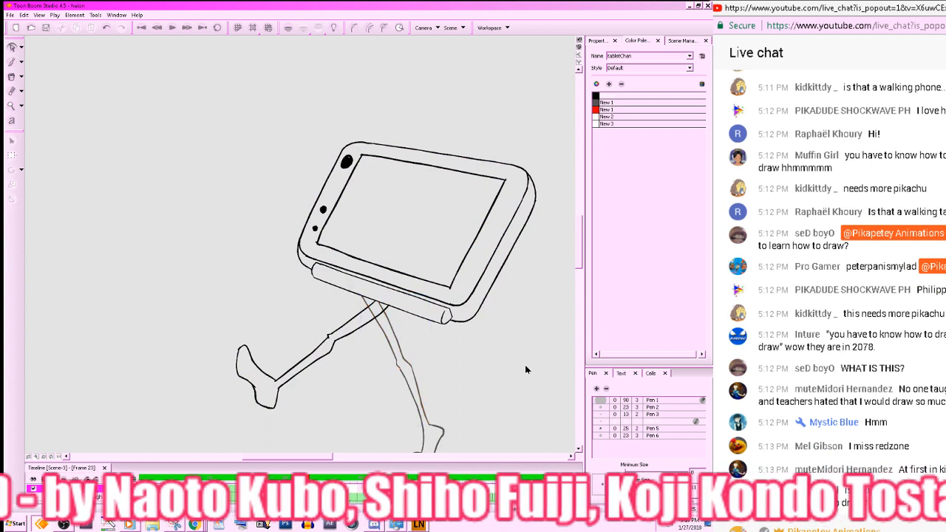
drag(547, 111, 215, 448)
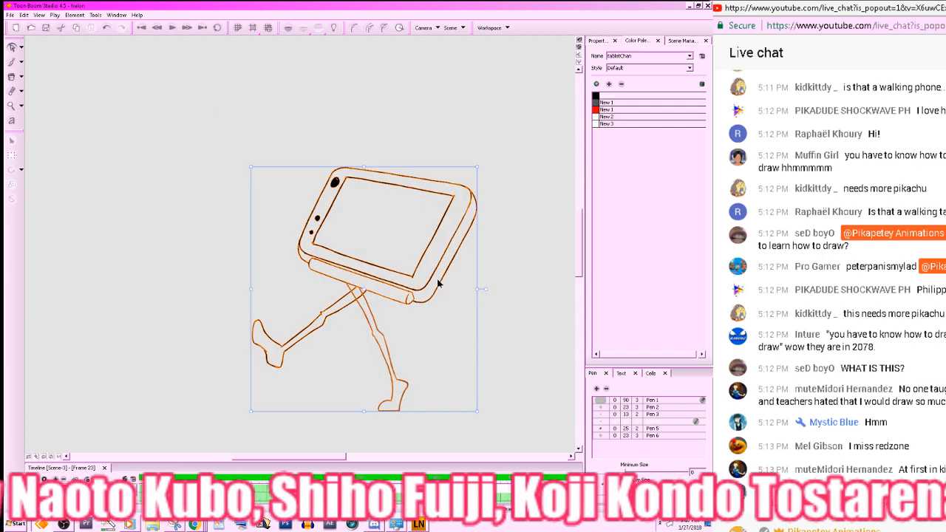
click(464, 371)
drag(367, 300, 386, 318)
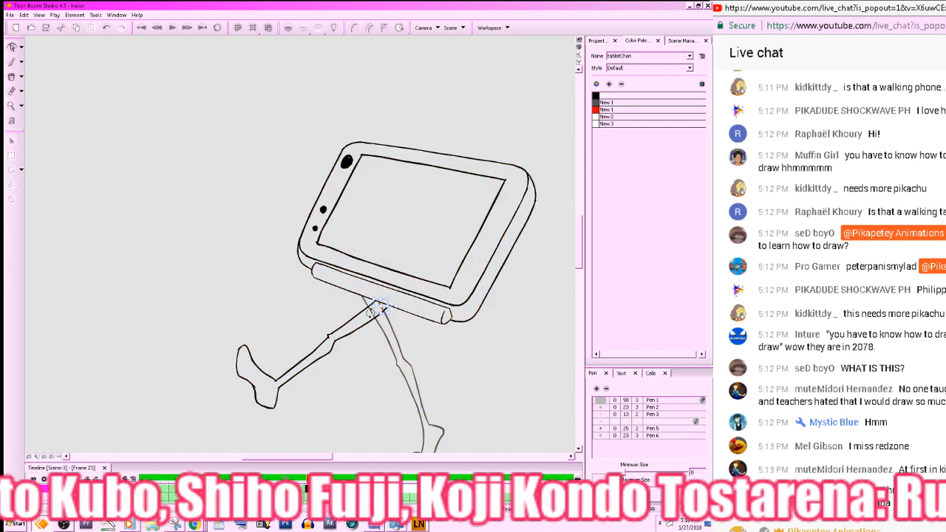
key(Delete)
- Delete the rear leg's line segments that overlap the front leg's thigh on frame 20
key(comma)
key(comma)
key(comma)
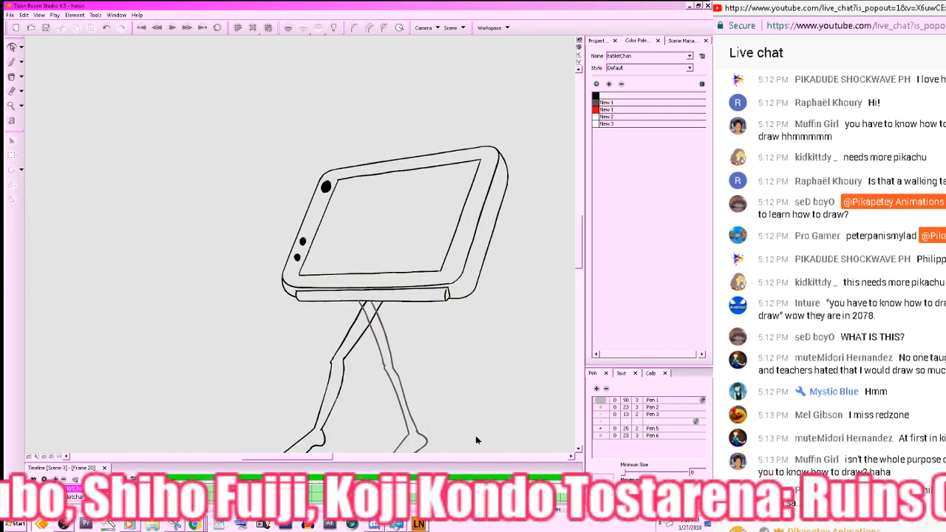
drag(411, 331, 373, 367)
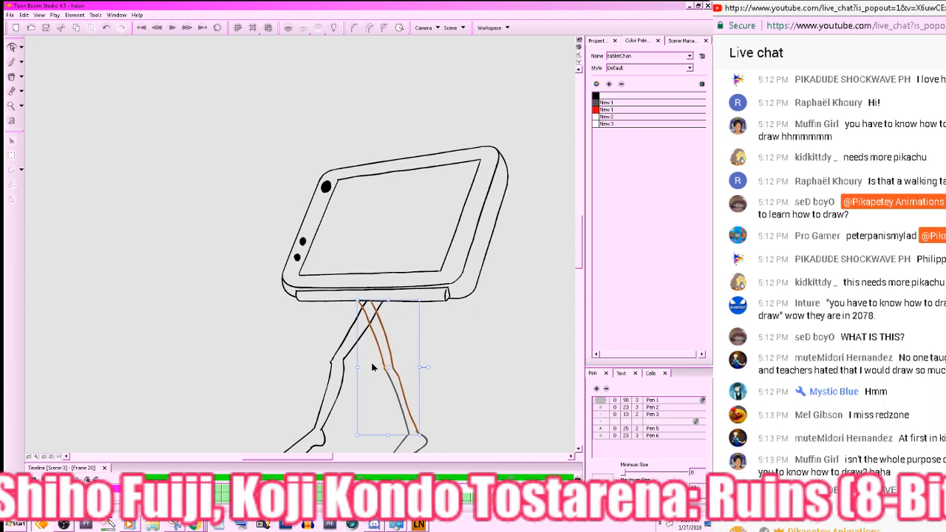
drag(556, 86, 256, 453)
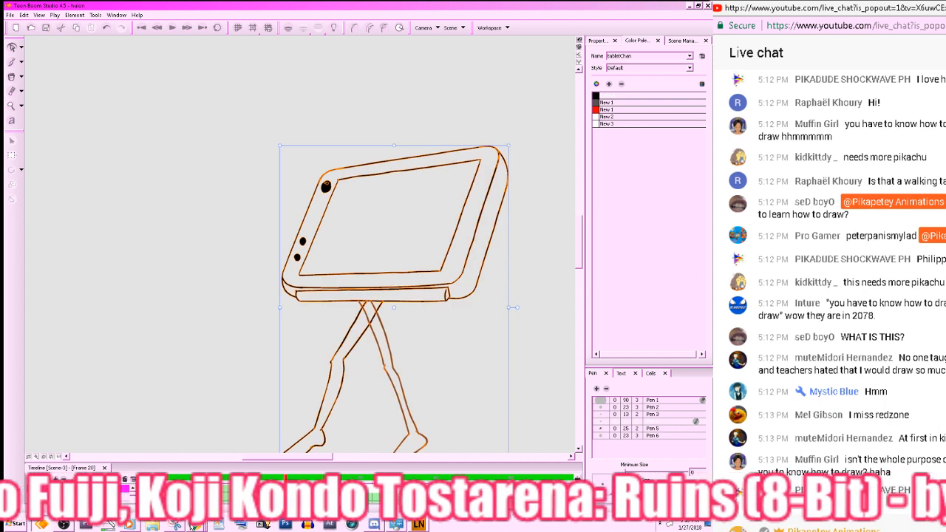
click(524, 394)
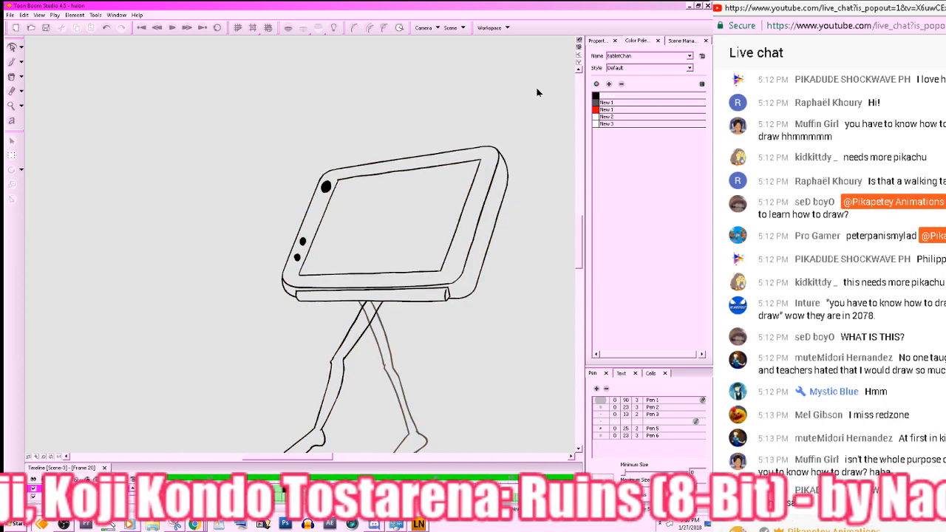
drag(537, 88, 268, 447)
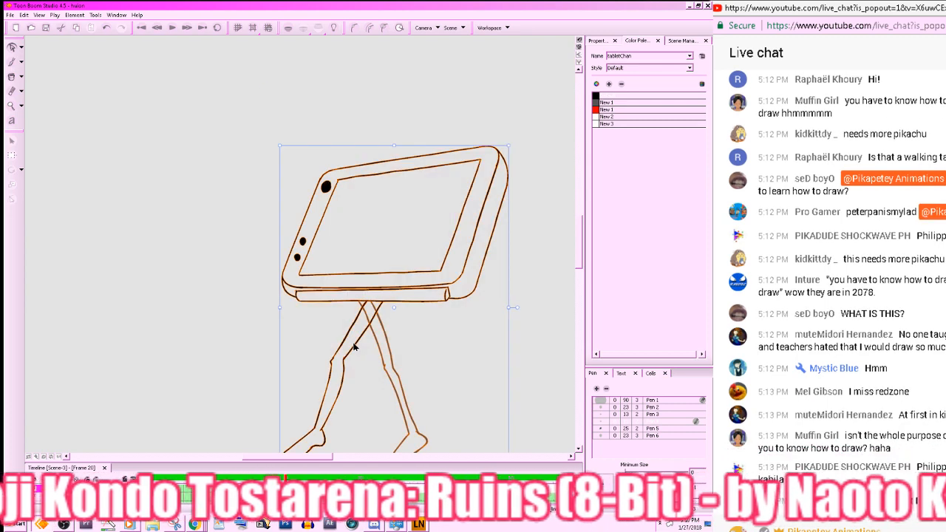
click(430, 320)
click(373, 308)
key(Delete)
click(366, 314)
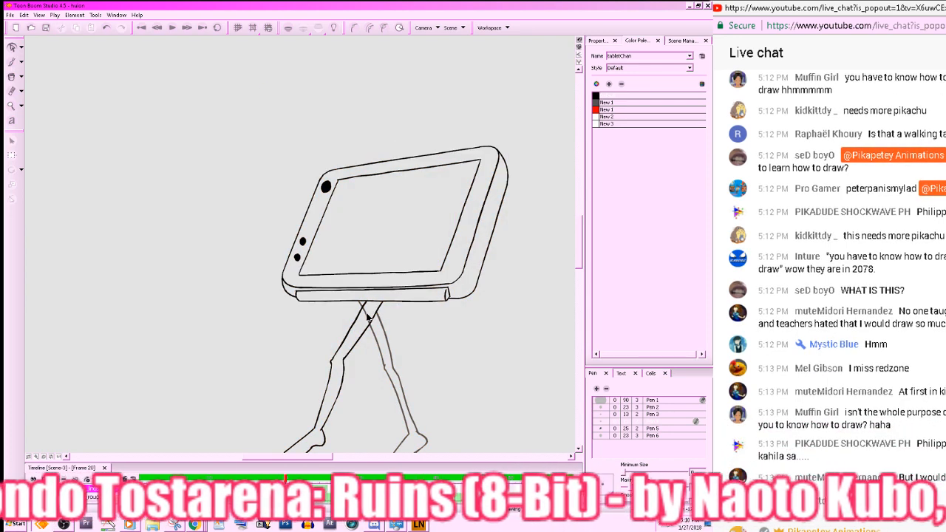
key(Delete)
- Examine the earlier frames from 20 back to 8 for overlapping leg lines and inconsistent line colours
key(comma)
key(comma)
key(comma)
key(comma)
key(period)
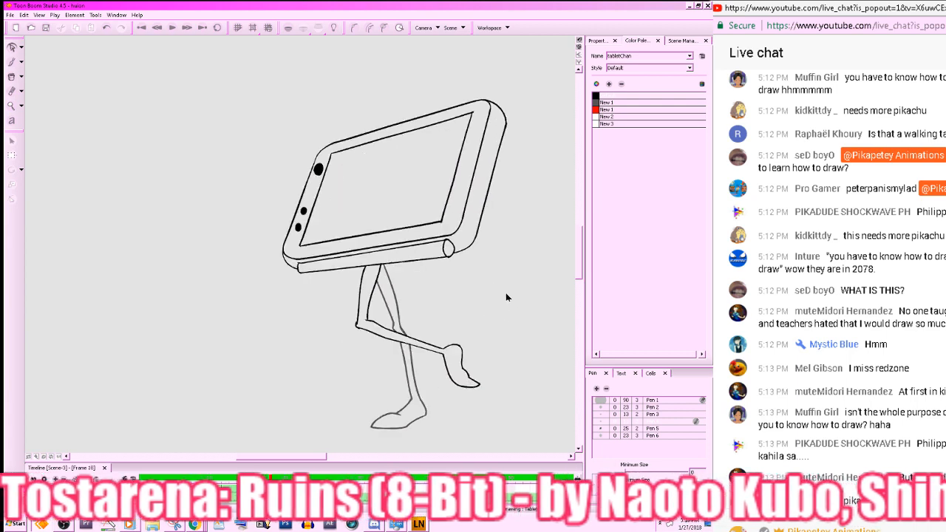
key(comma)
key(comma)
key(comma)
key(comma)
key(comma)
key(comma)
key(comma)
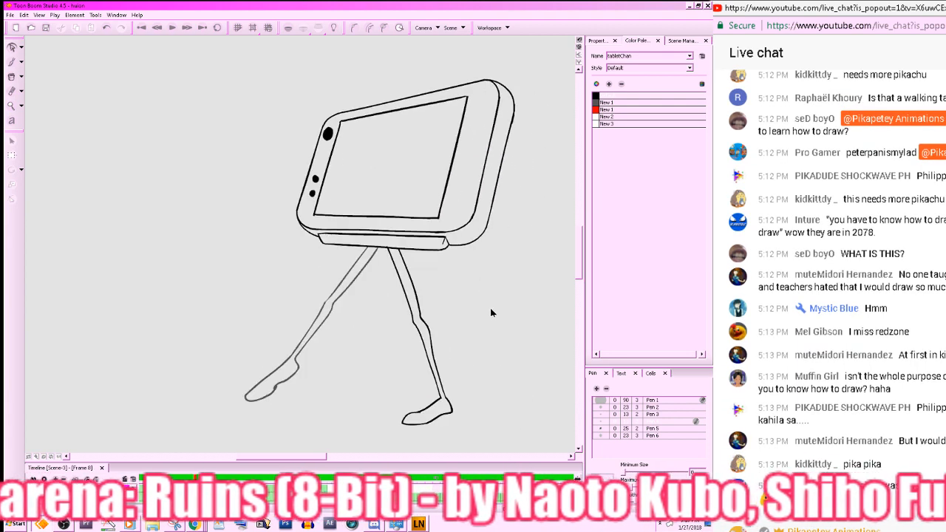
key(comma)
key(comma)
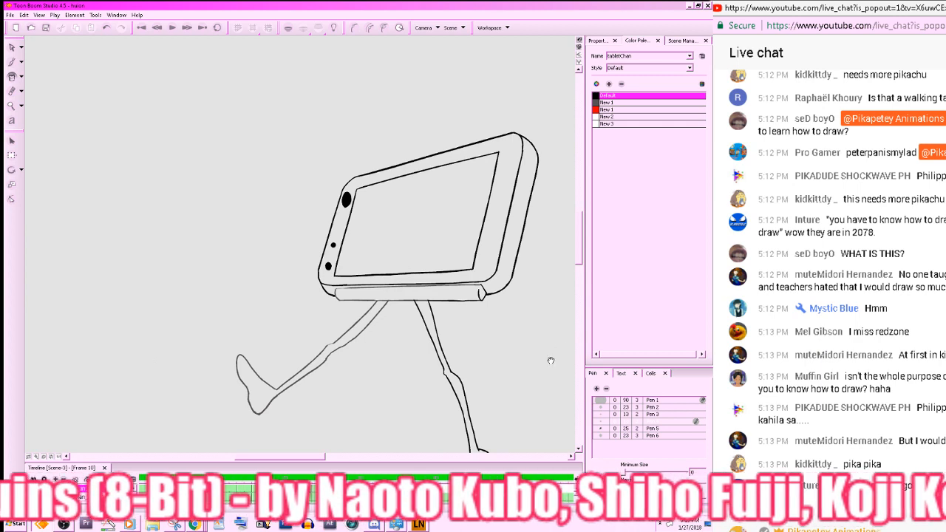
- Recolour the dark gray outline of the bar along the tablet's lower edge with the Default black on frame 10
key(z)
key(z)
key(z)
key(z)
key(z)
drag(551, 361, 488, 366)
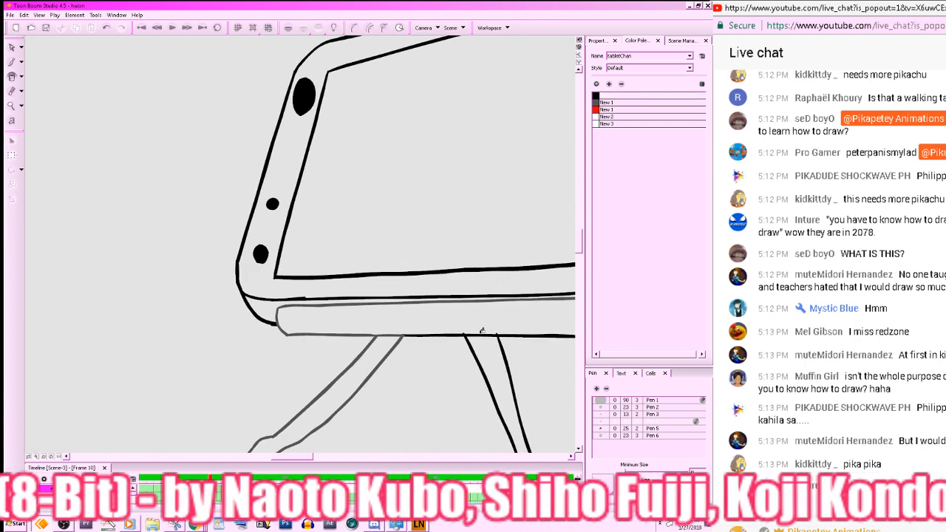
click(358, 333)
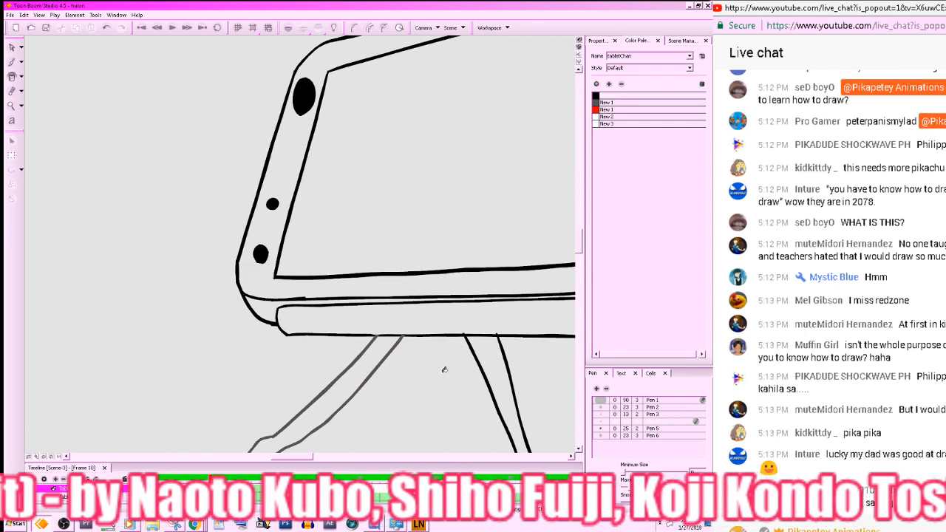
- Check the inked walk cycle frame by frame from frame 10 to 24, and go back to frame 21
key(shift+m)
key(period)
key(period)
key(period)
key(period)
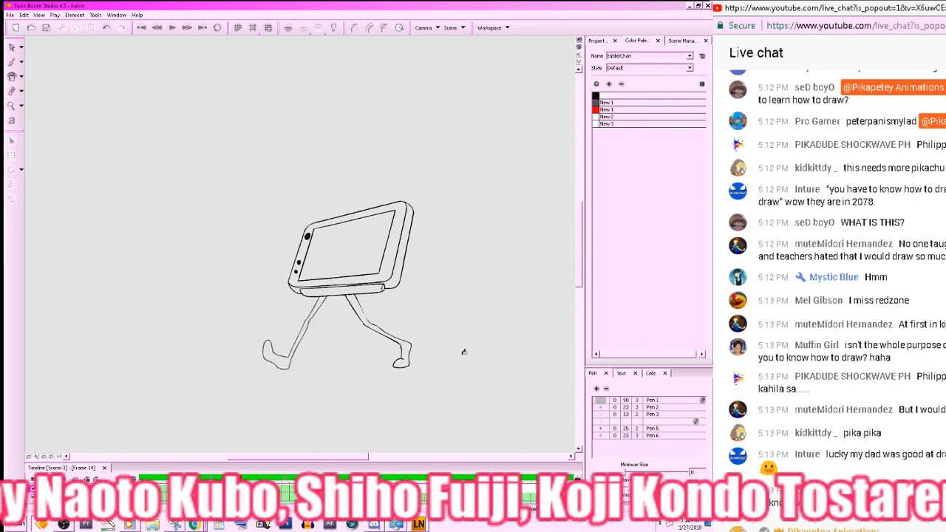
key(period)
key(period)
key(period)
key(period)
key(period)
key(period)
key(period)
key(period)
key(period)
key(period)
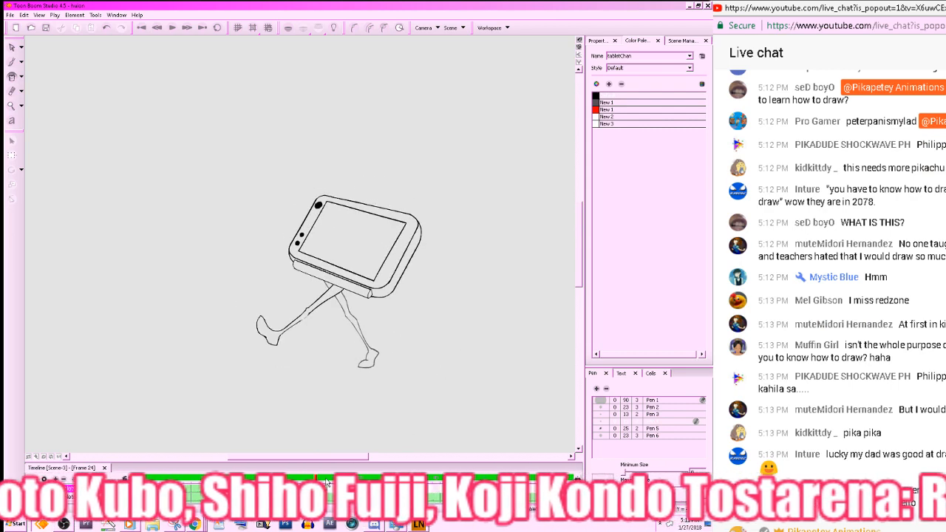
mouse_move(326, 482)
mouse_down()
mouse_move(303, 482)
mouse_move(311, 482)
mouse_up()
scroll(502, 375, up, 5)
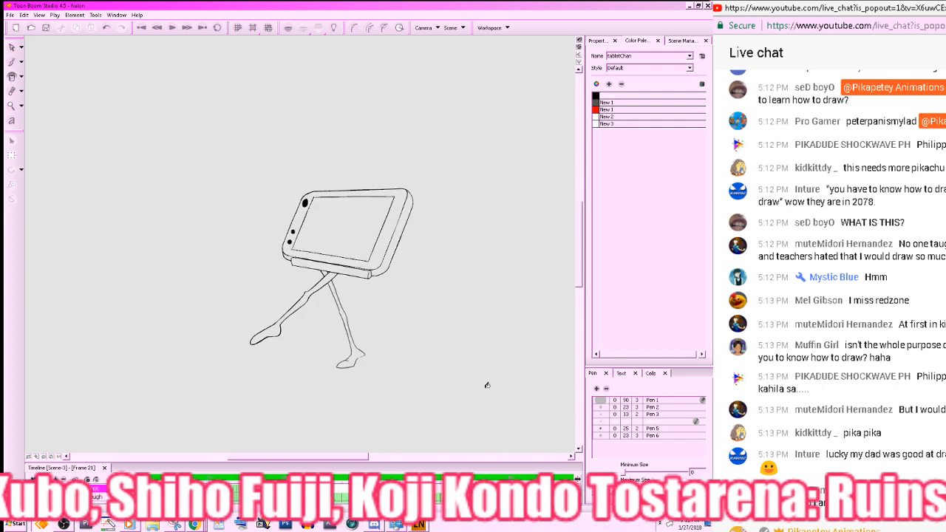
- Erase the rear foot's heel on frame 20, try a dark gray ankle stroke, and compare with frame 21
key(alt+/)
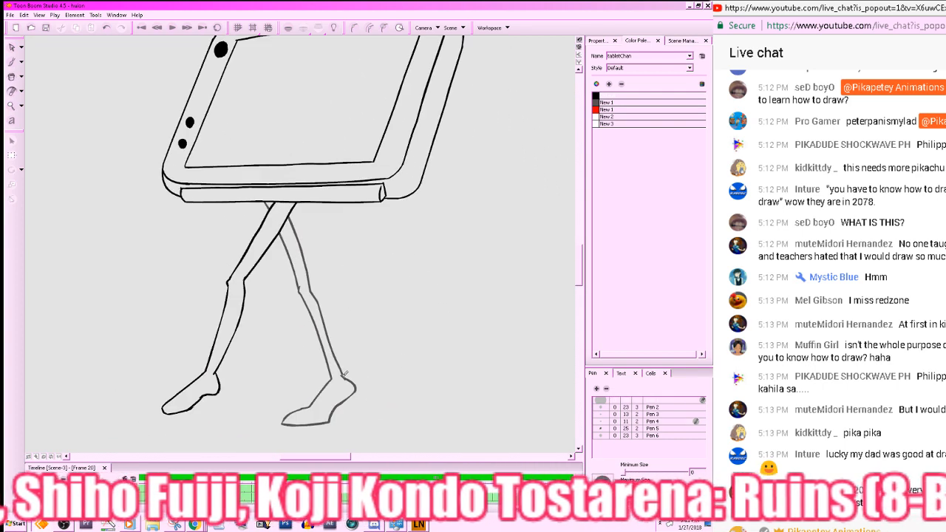
click(596, 101)
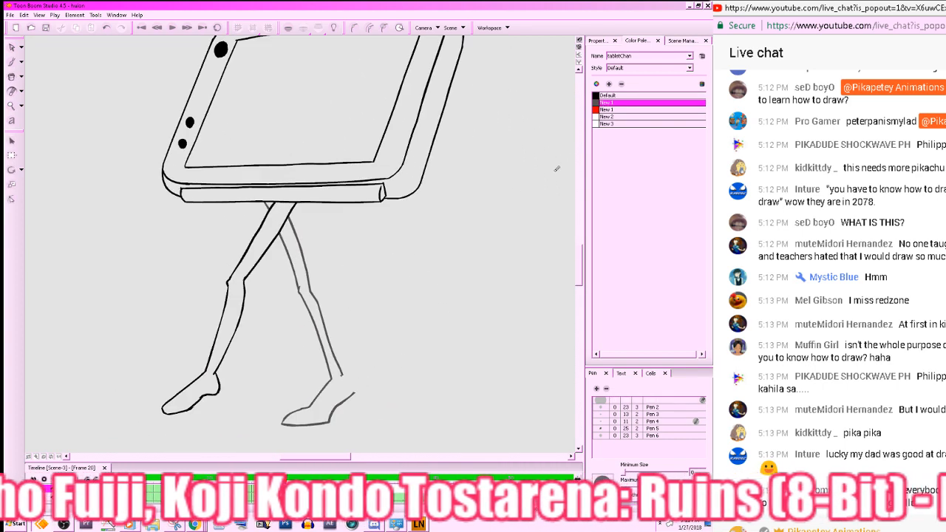
click(345, 377)
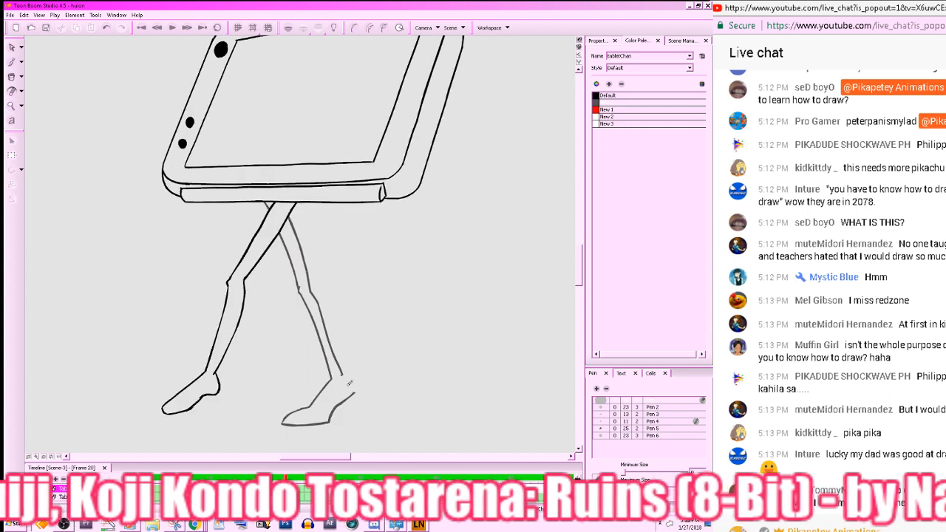
key(alt+b)
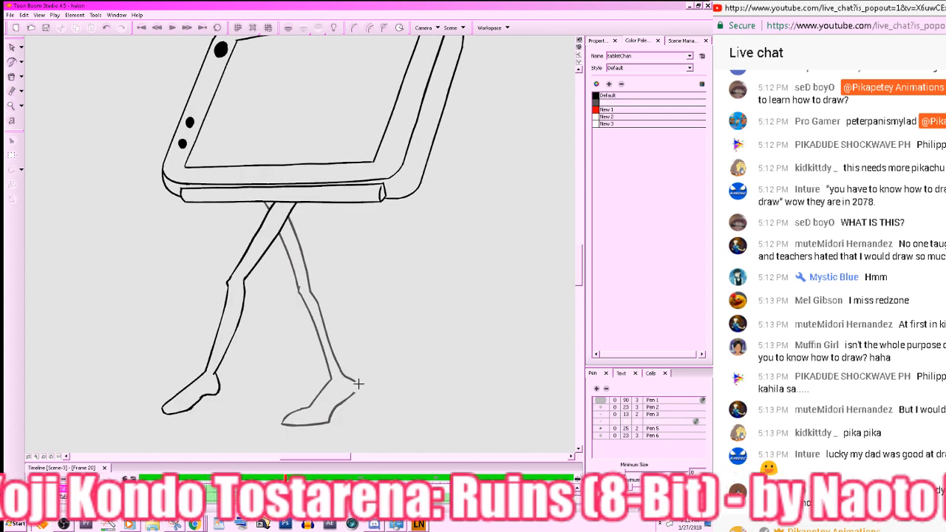
key(2)
scroll(511, 308, down, 2)
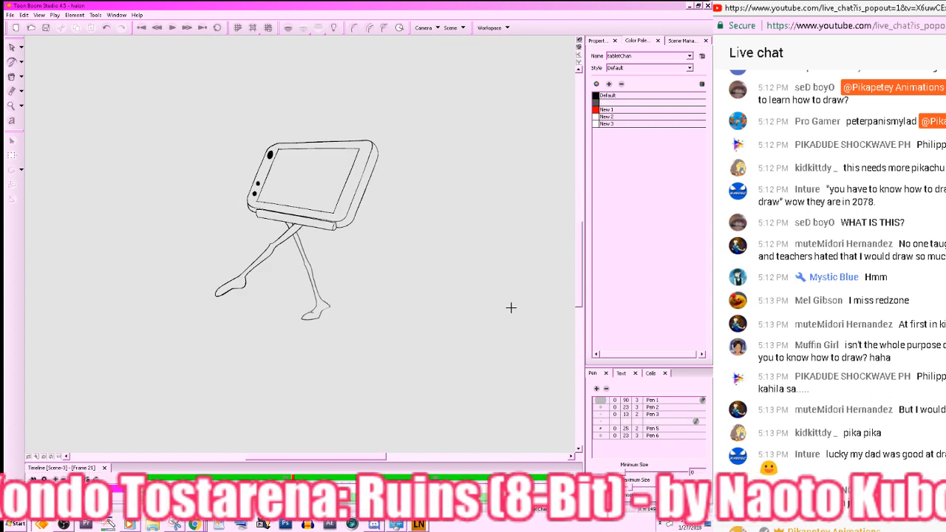
key(1)
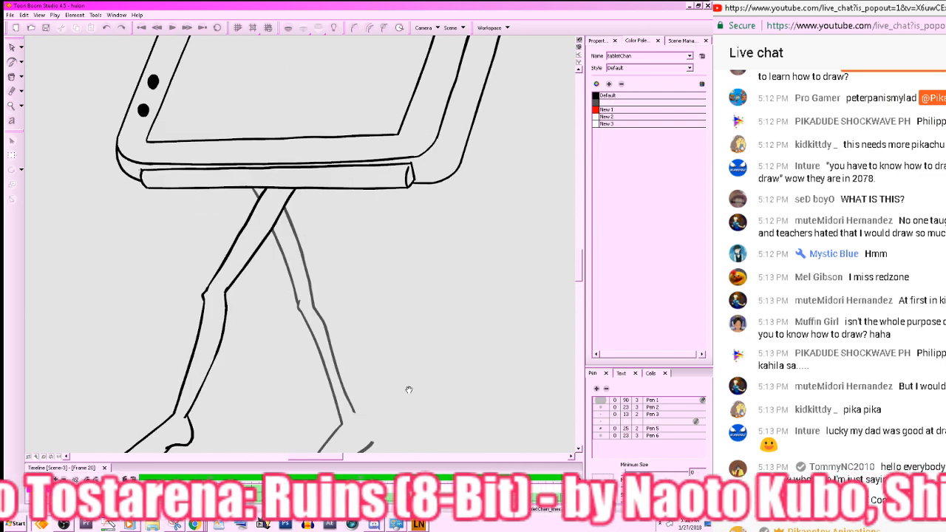
- Try a rounded dark gray heel outline on the rear foot of frame 20 and compare it with frame 21
scroll(409, 389, down, 3)
key(alt+/)
key(alt+b)
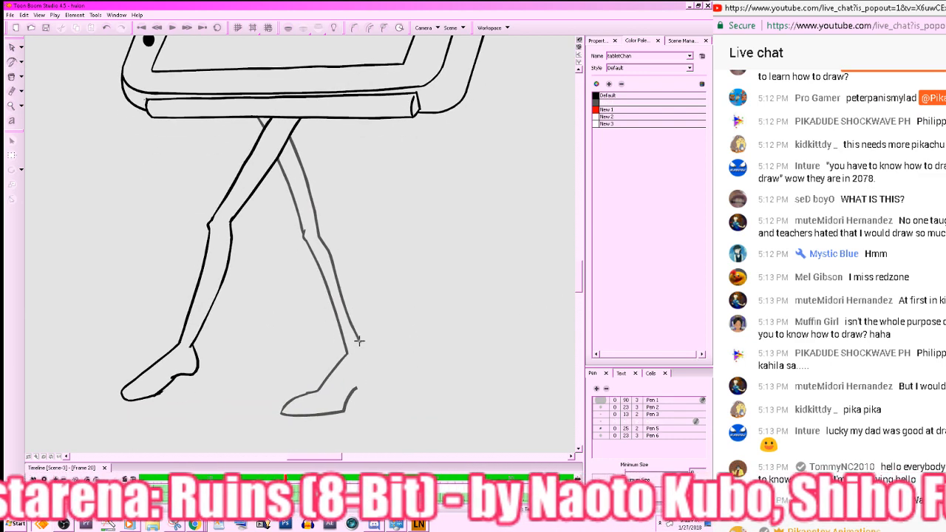
drag(367, 349, 384, 377)
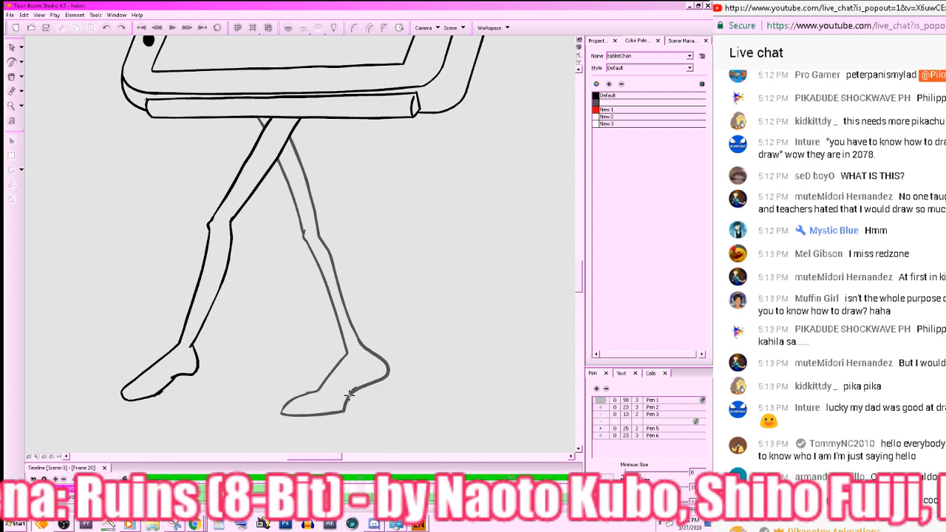
key(period)
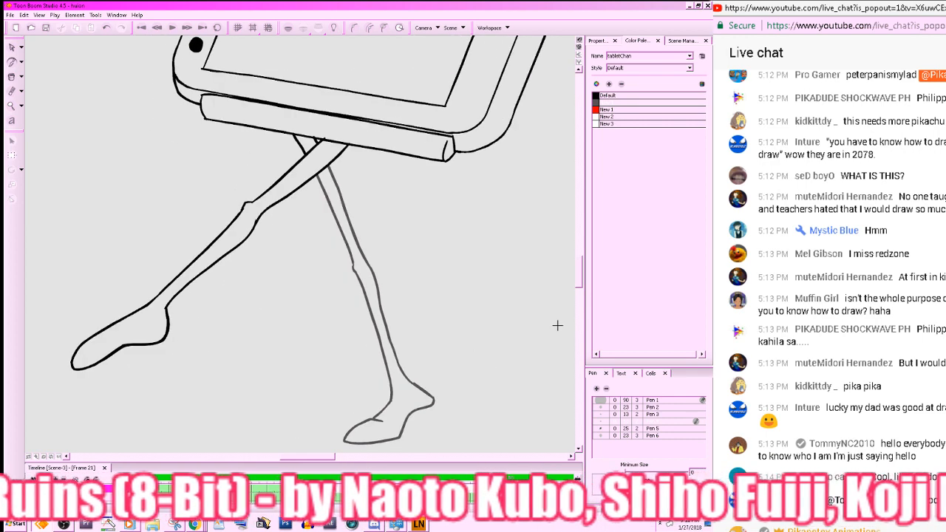
key(comma)
- Replace the rear foot's heel on frame 20 with a new dark gray outline, compare it with frame 21, and save the project
key(ctrl+z)
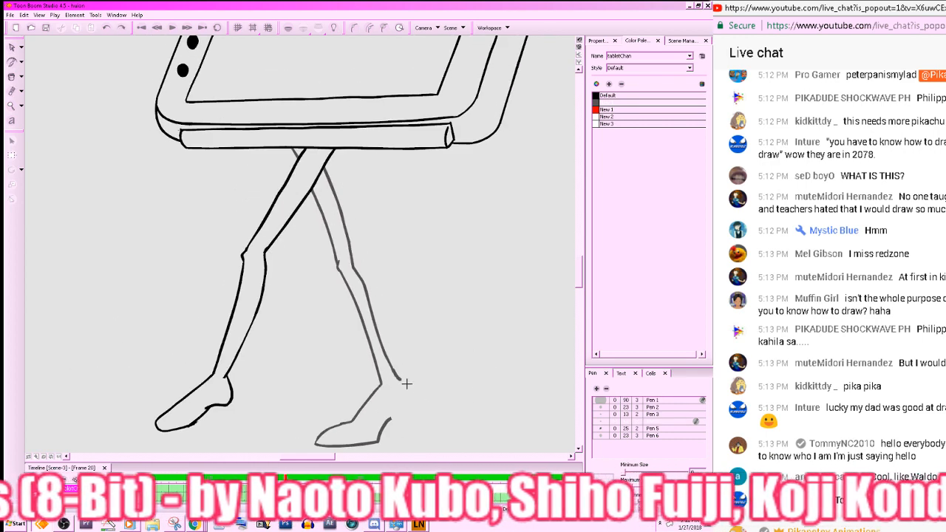
key(1)
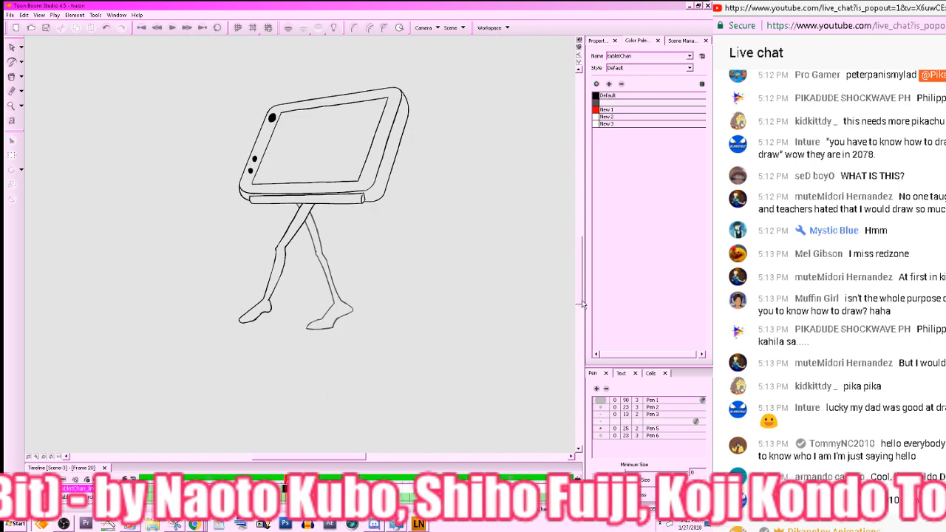
key(period)
key(comma)
key(period)
key(comma)
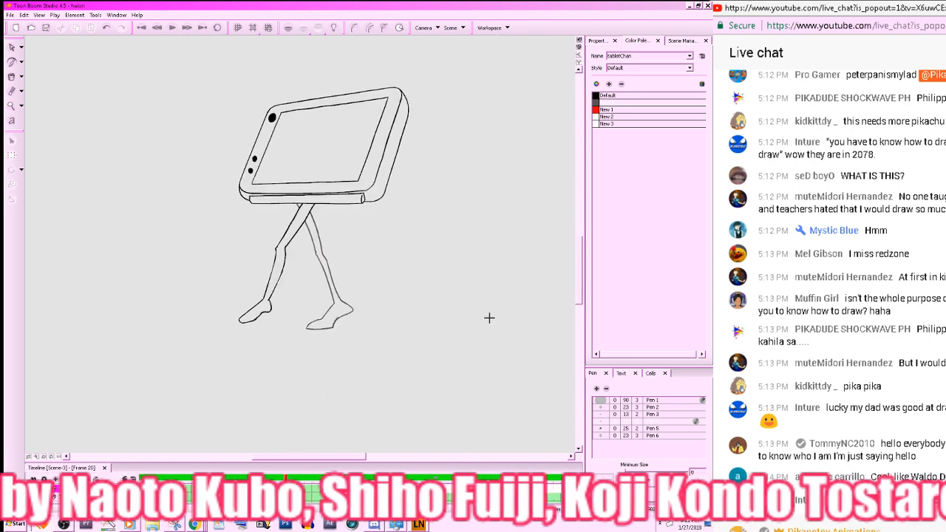
key(2)
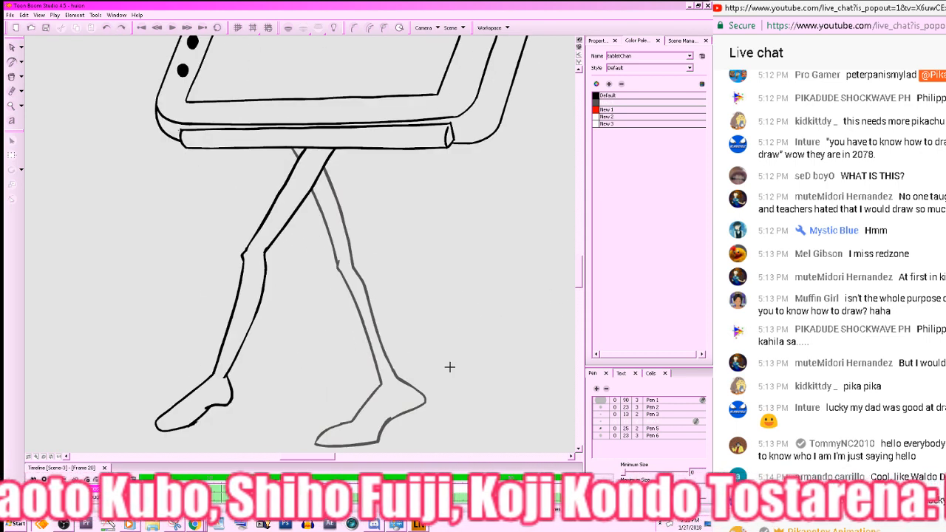
key(alt+q)
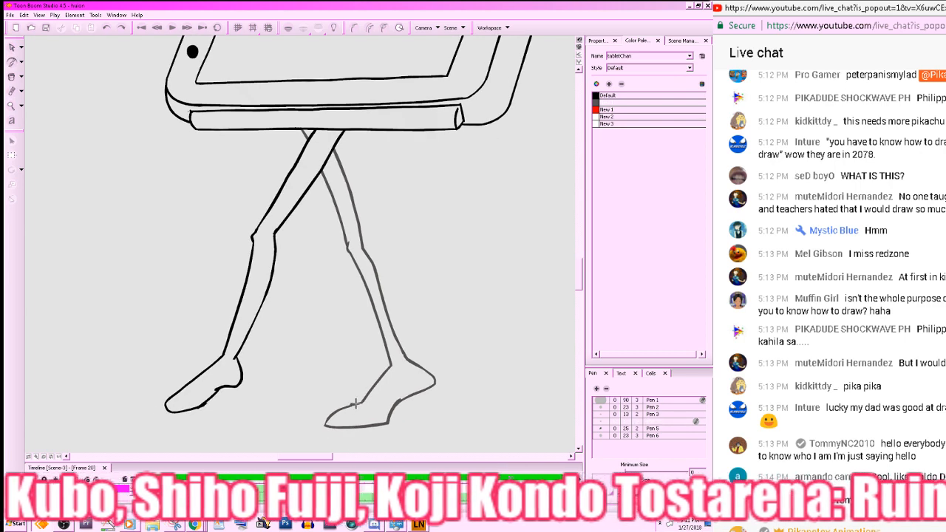
key(1)
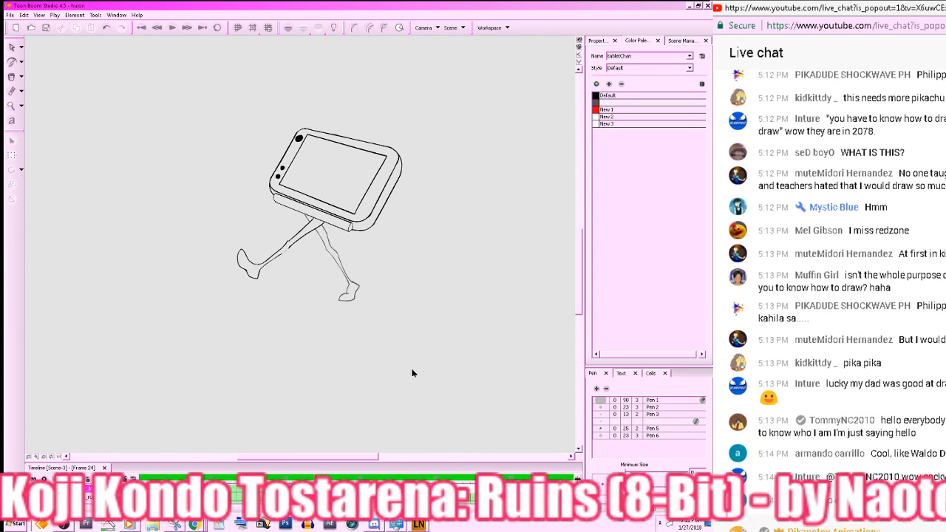
key(ctrl+s)
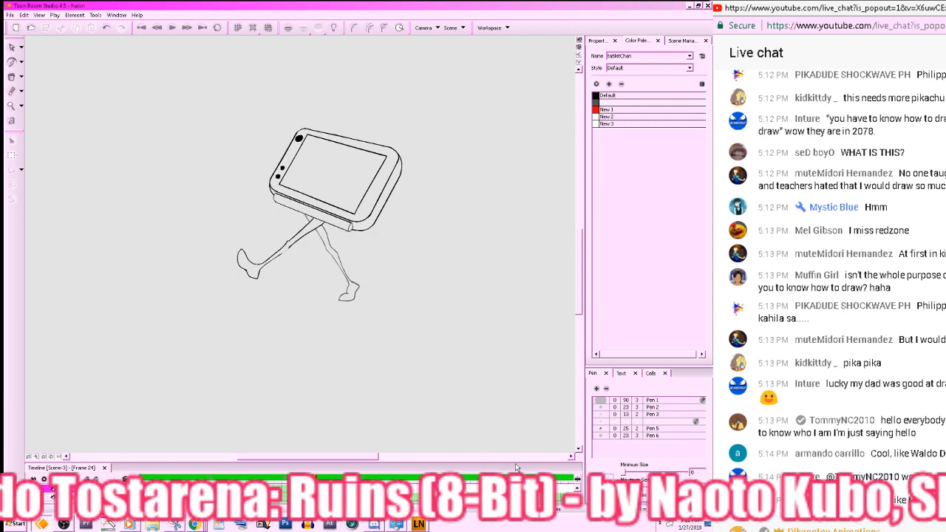
- Copy frames 1 to 25 of the TabletChan_lines layer and paste them at frames 26 and 51 to repeat the walk cycle
drag(516, 465, 512, 348)
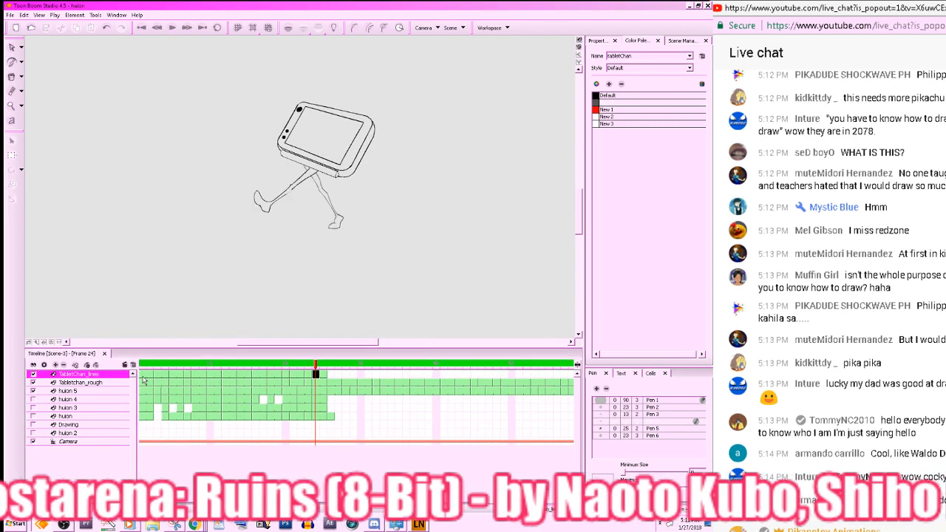
drag(144, 380, 328, 378)
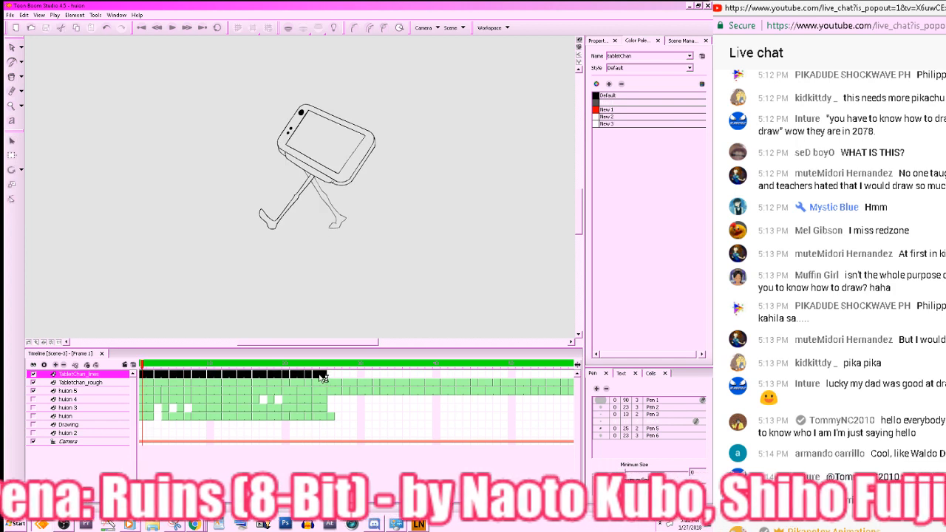
click(331, 375)
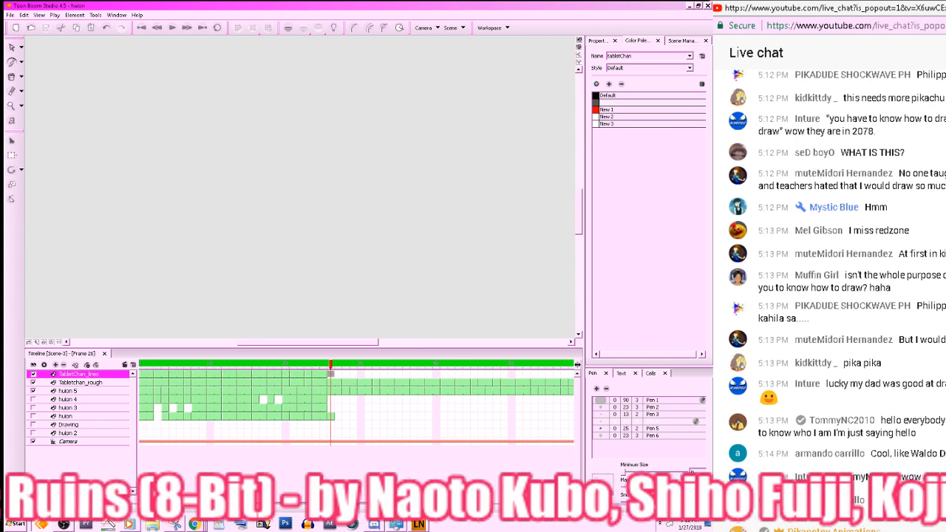
key(ctrl+v)
scroll(356, 403, right, 4)
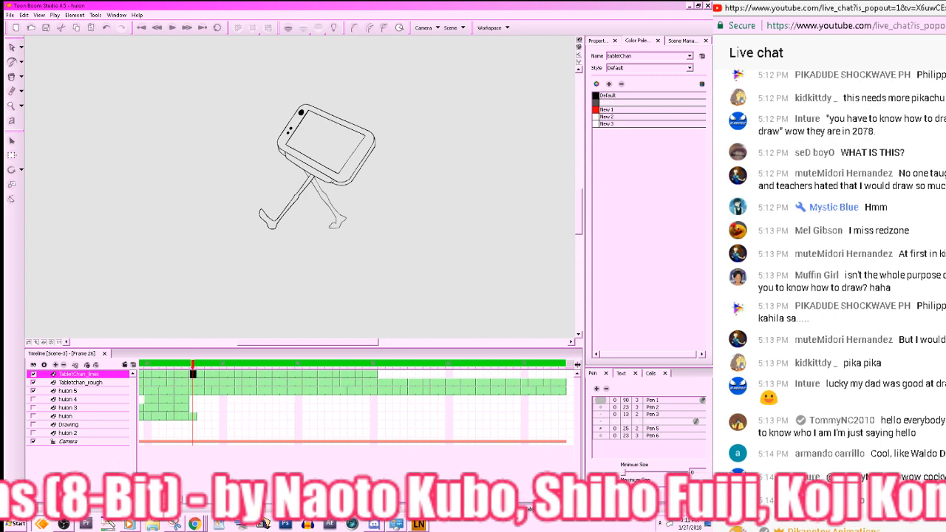
click(382, 375)
key(ctrl+v)
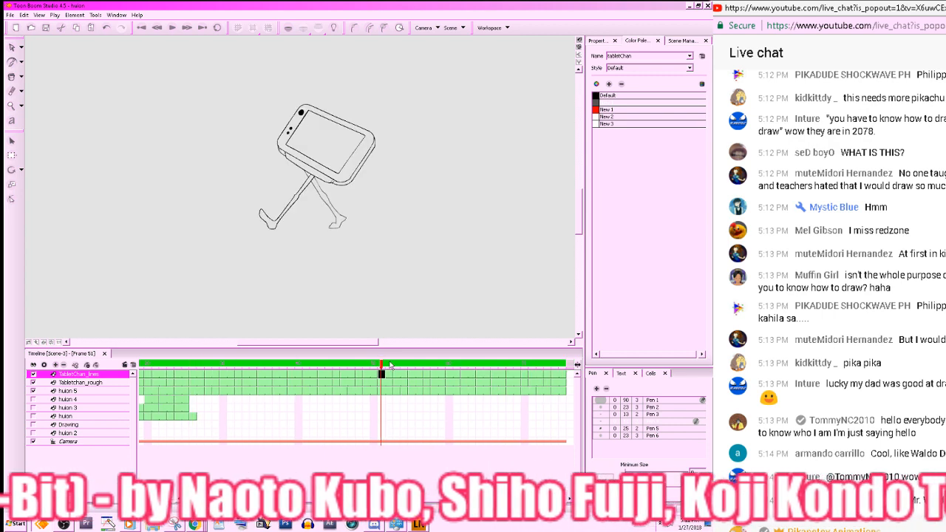
- Return to frame 1 and play the looped walk cycle at different zoom levels to check the inked motion
drag(382, 364, 6, 330)
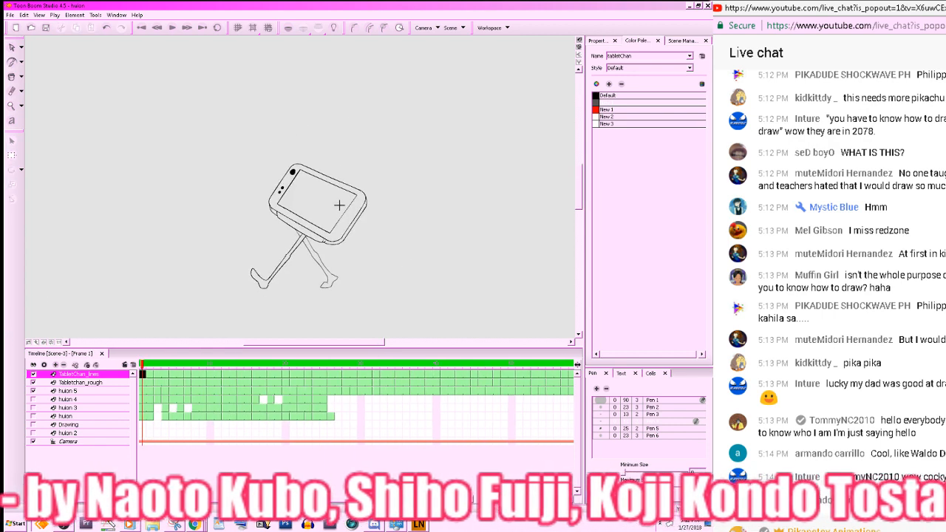
click(172, 28)
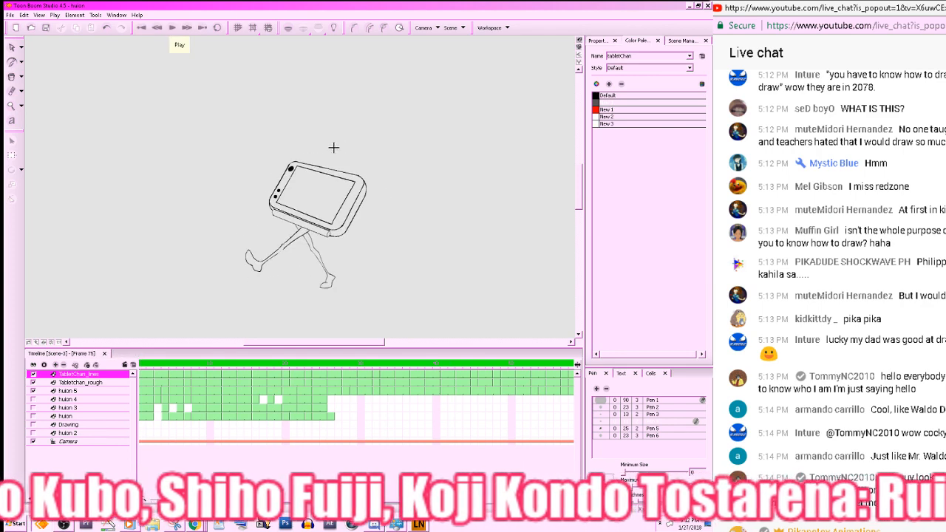
scroll(424, 138, up, 2)
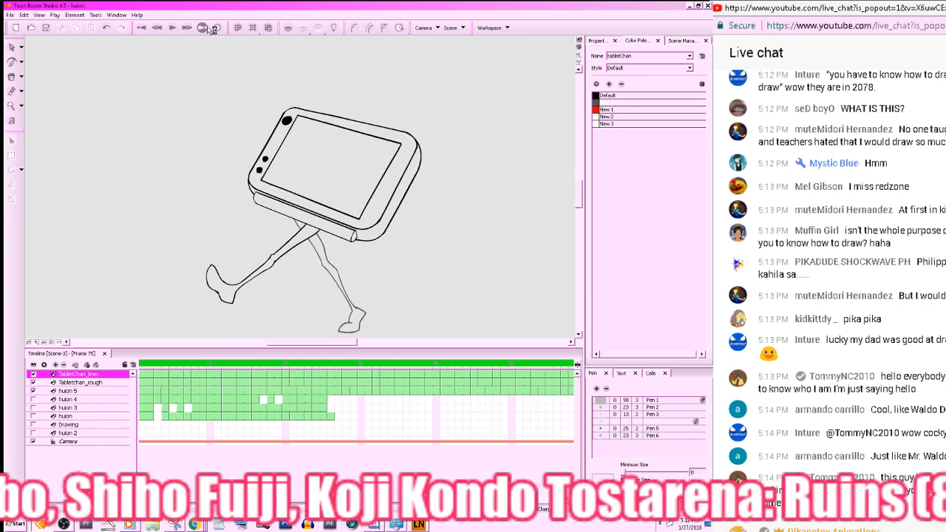
click(173, 29)
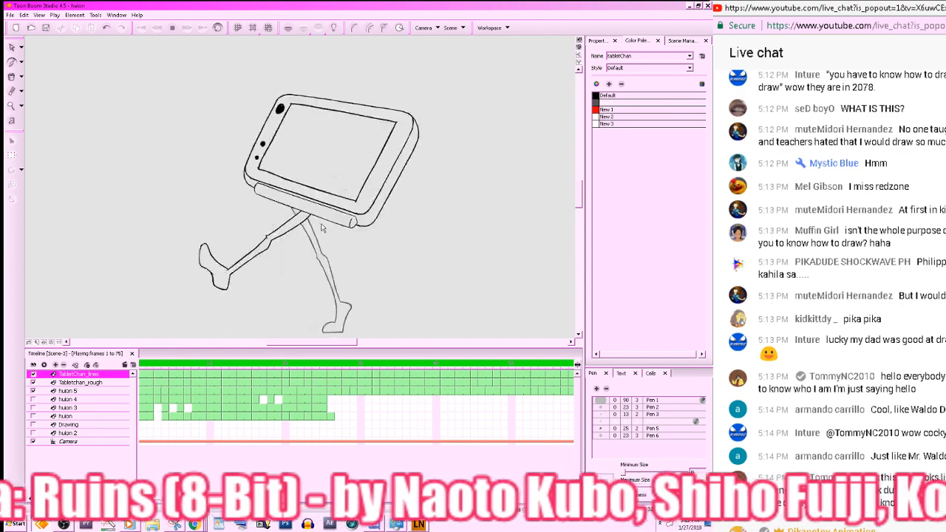
key(x)
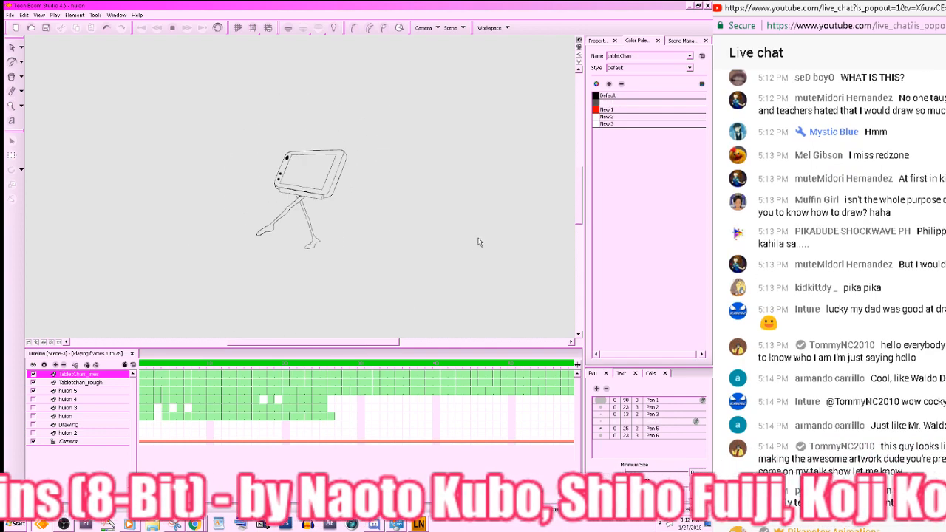
key(z)
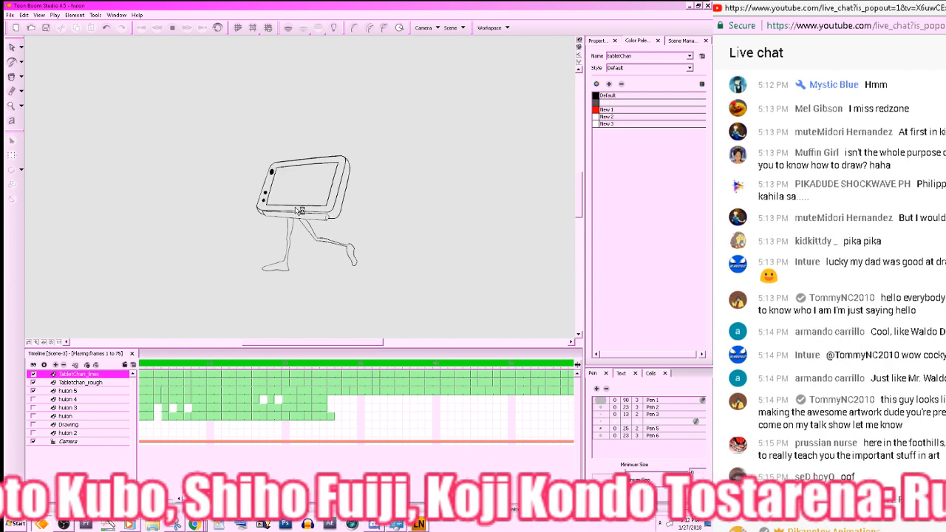
key(z)
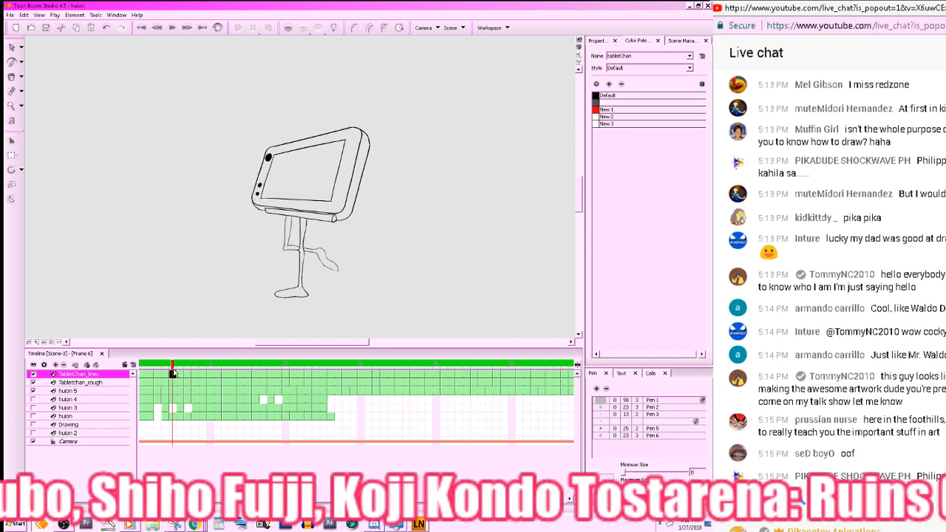
- Activate the Select tool and turn on onion skinning while viewing the first frames of TabletChan_lines
click(142, 373)
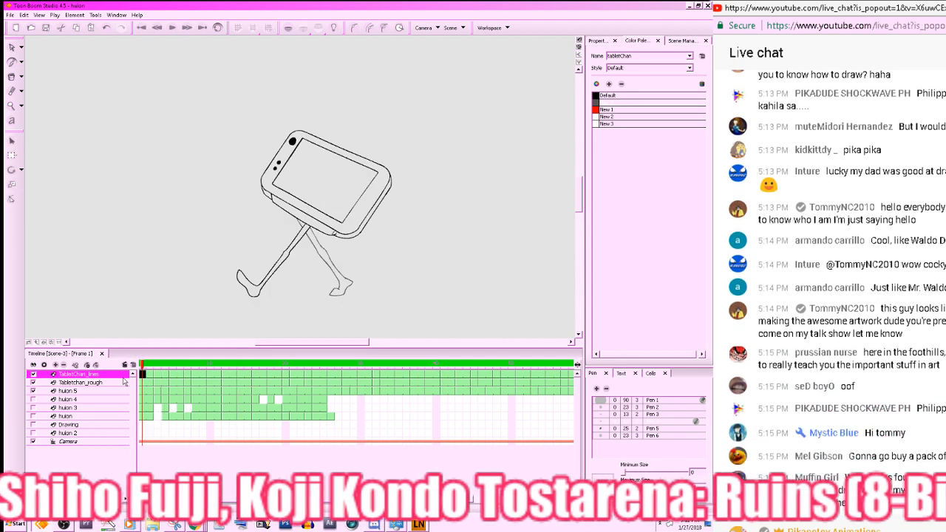
click(150, 376)
mouse_move(152, 379)
mouse_down()
mouse_move(174, 377)
mouse_move(148, 379)
mouse_move(161, 382)
mouse_up()
drag(360, 232, 358, 286)
click(12, 48)
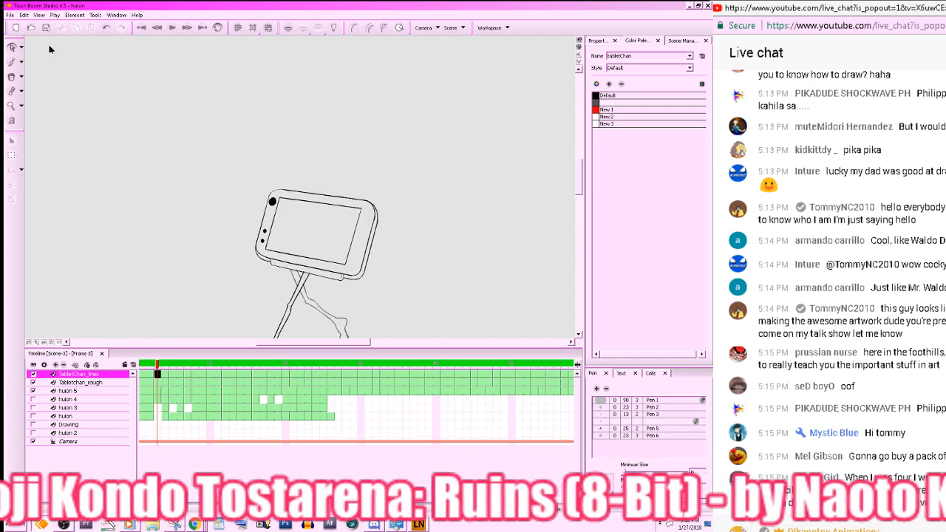
click(289, 28)
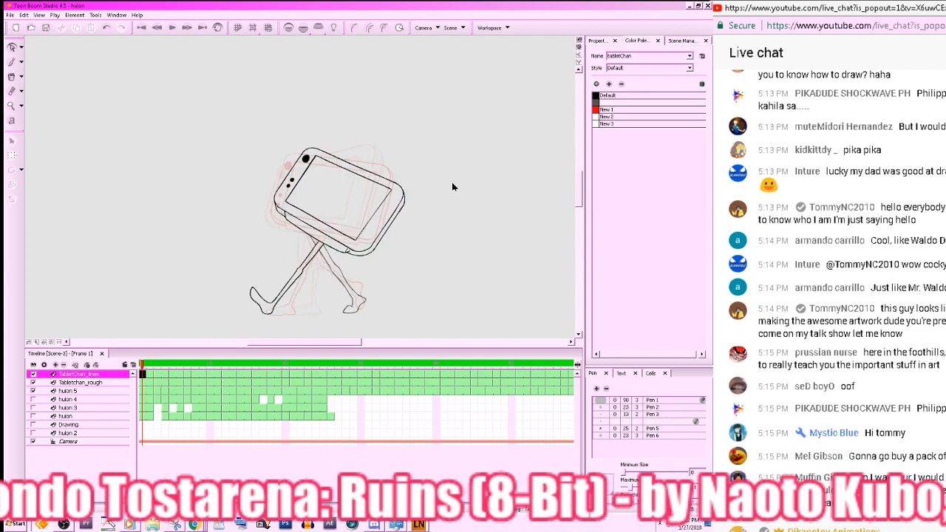
- Flip back and forth through frames 1 to 8 with onion skin to compare the tablet body's position
key(g)
key(g)
key(f)
key(f)
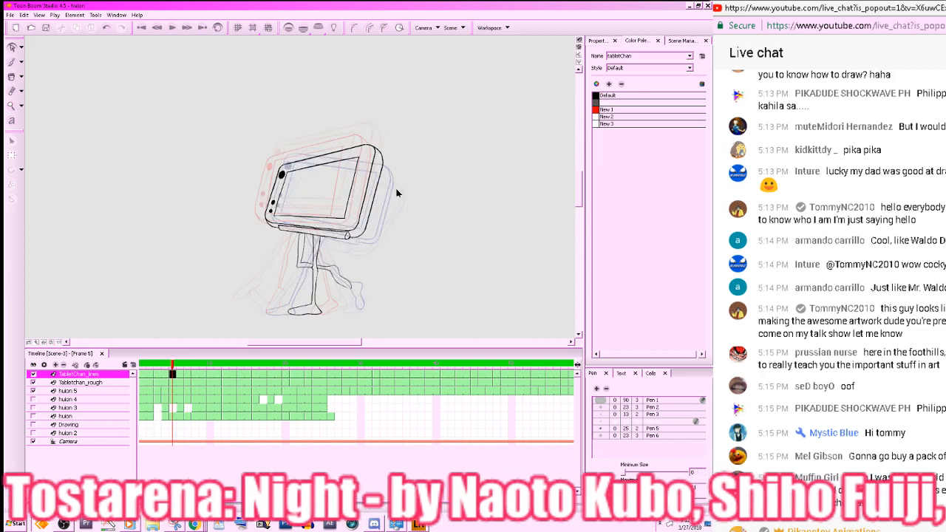
key(g)
key(g)
key(g)
key(f)
key(f)
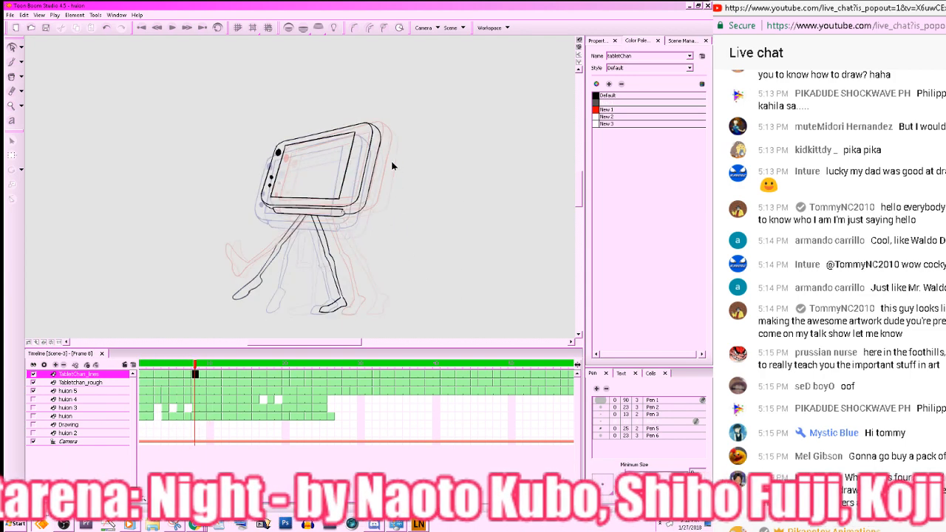
- Try to shift the top of the selected drawing on frame 5 slightly
mouse_move(433, 92)
mouse_down()
mouse_move(407, 138)
mouse_move(317, 186)
mouse_move(246, 207)
mouse_move(257, 243)
mouse_up()
drag(324, 144, 330, 151)
click(468, 153)
- Flip between frames 7 and 1 to examine the tablet's spacing and tilt in the first steps
key(comma)
key(comma)
key(period)
key(period)
key(period)
key(period)
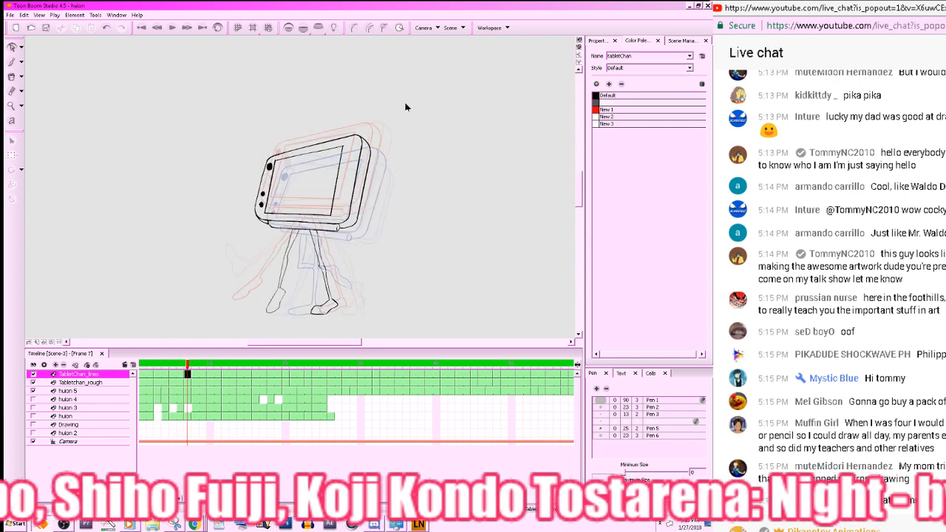
key(period)
key(comma)
key(comma)
key(comma)
key(comma)
key(comma)
key(comma)
key(comma)
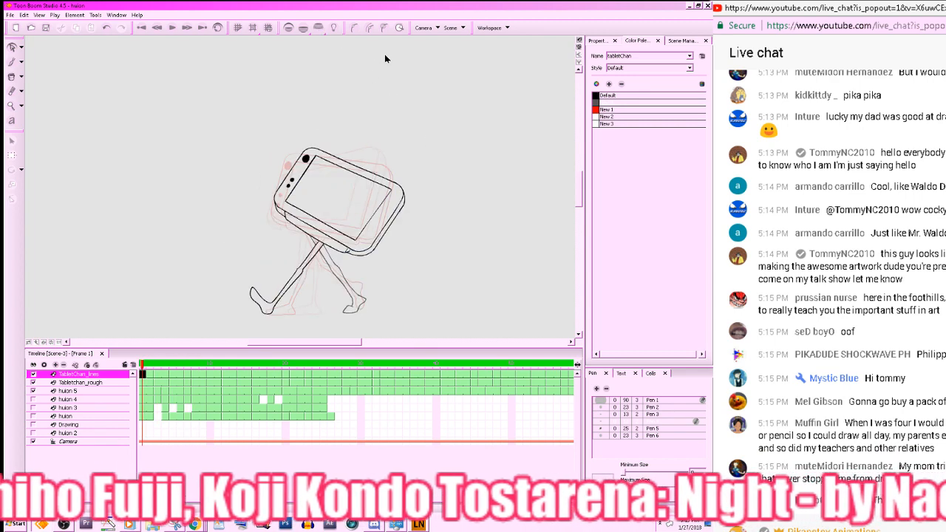
- Step through frames 1 to 10, selecting and deselecting the frame 5 drawing, to examine the tablet's arc of motion
key(period)
key(period)
key(period)
key(period)
key(period)
key(comma)
click(367, 138)
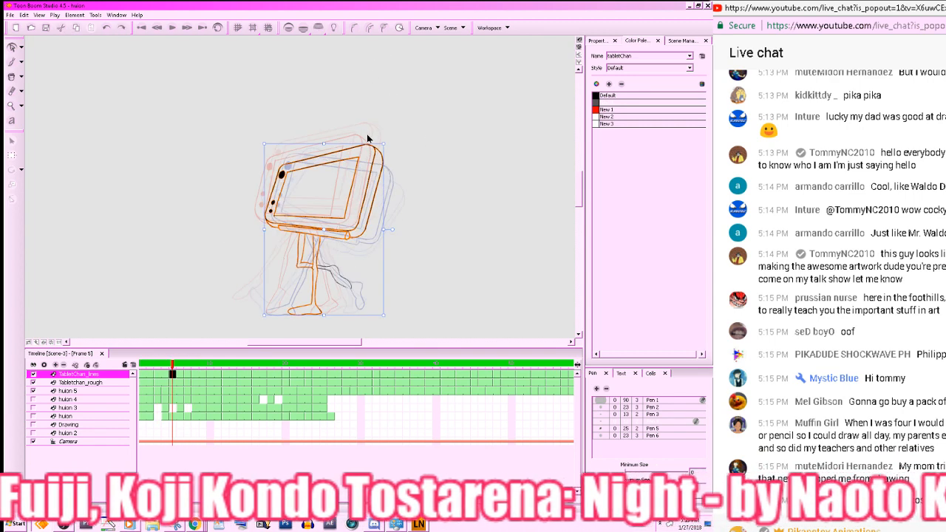
click(471, 132)
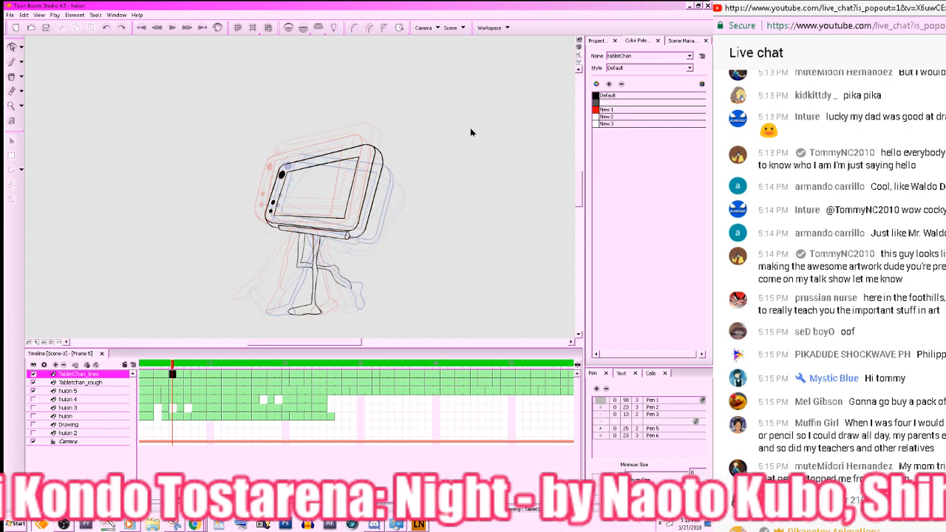
key(comma)
key(comma)
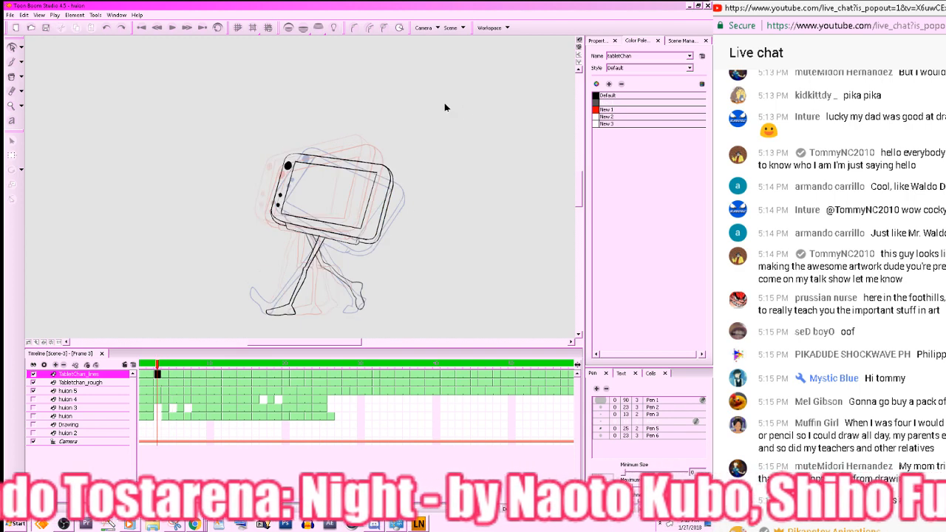
key(period)
key(period)
key(period)
key(period)
key(period)
key(period)
key(period)
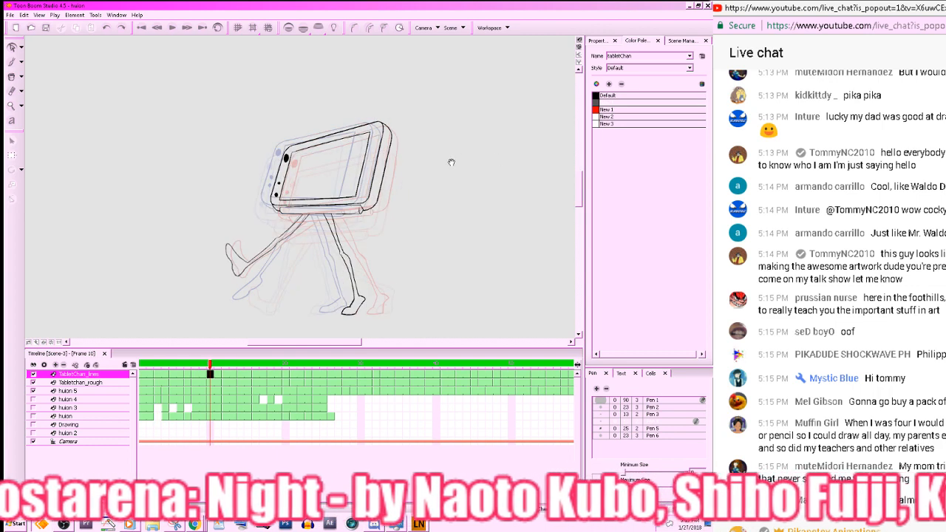
- Play the walk cycle again from frame 1 and look for uneven movement
click(171, 27)
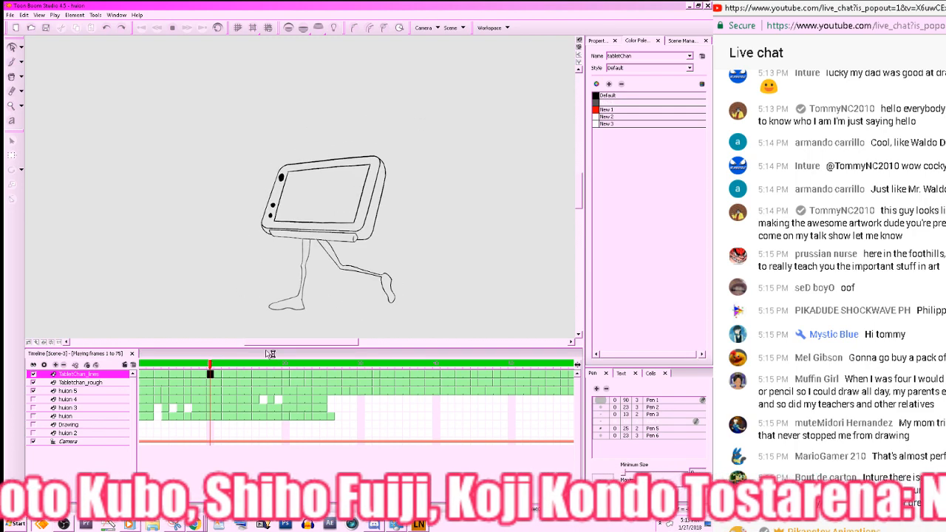
key(Escape)
drag(401, 263, 347, 226)
key(z)
drag(405, 181, 467, 163)
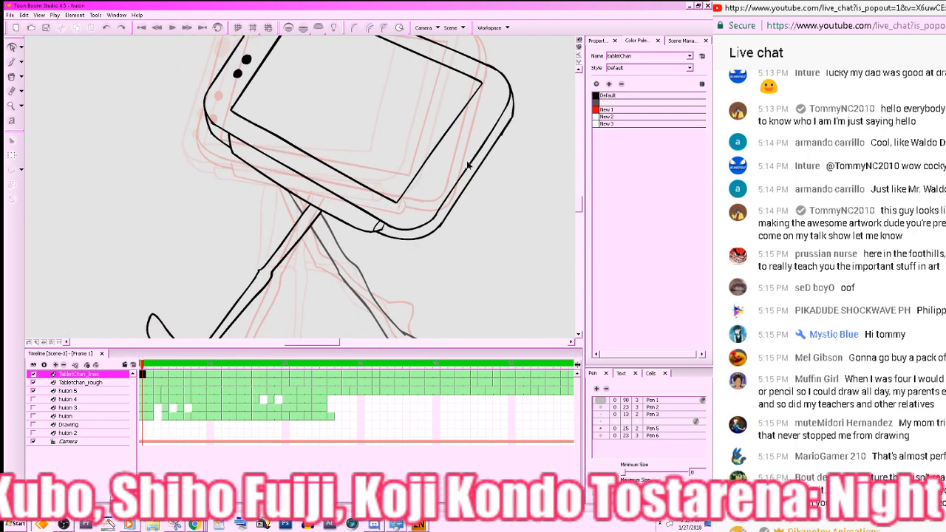
click(177, 28)
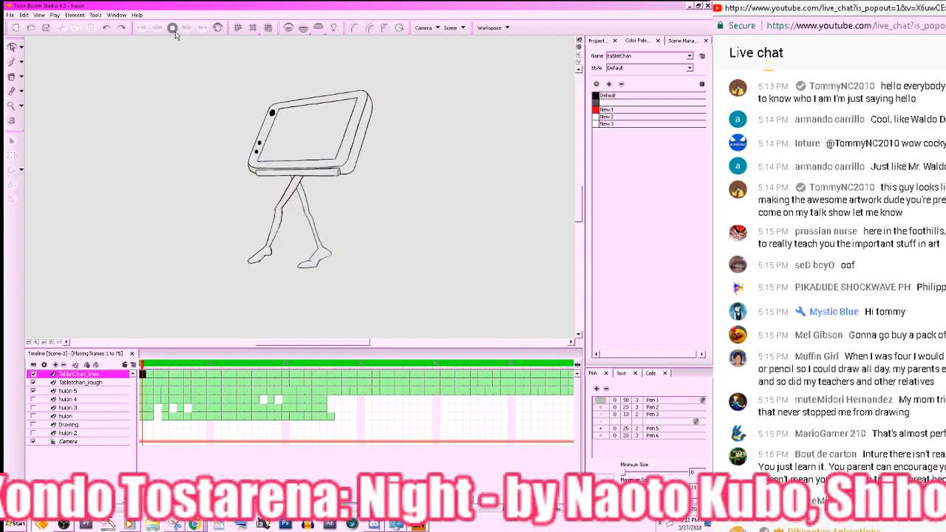
click(173, 27)
- Select the whole drawing on frame 20 and skew its top slightly toward the raised rear camera side
click(172, 364)
mouse_move(172, 366)
mouse_down()
mouse_move(306, 358)
mouse_move(284, 358)
mouse_up()
mouse_move(222, 114)
mouse_down()
mouse_move(426, 236)
mouse_move(432, 255)
mouse_move(419, 205)
mouse_move(441, 339)
mouse_up()
drag(329, 199, 329, 198)
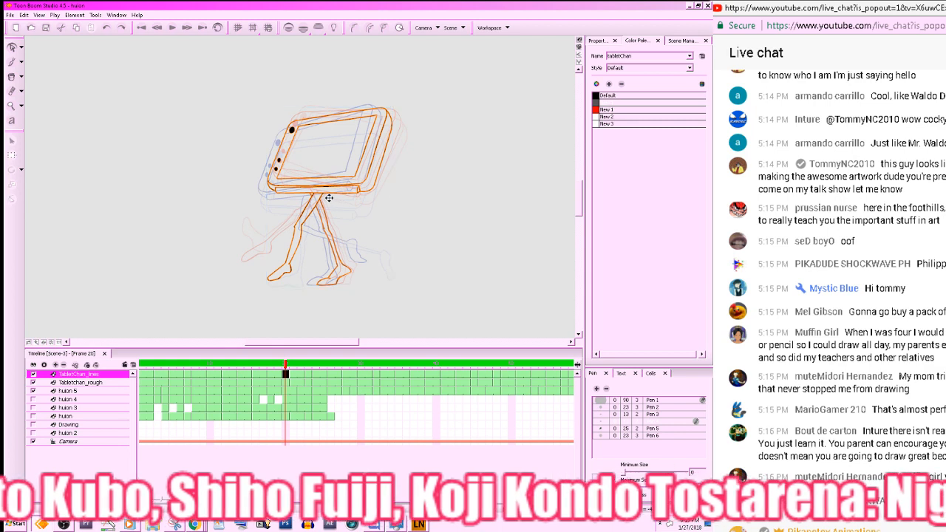
drag(318, 285, 318, 284)
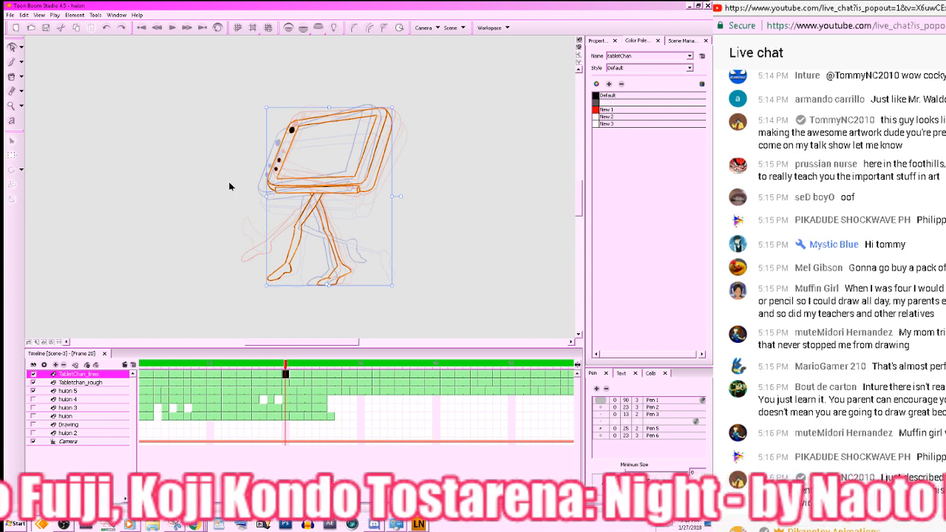
click(423, 523)
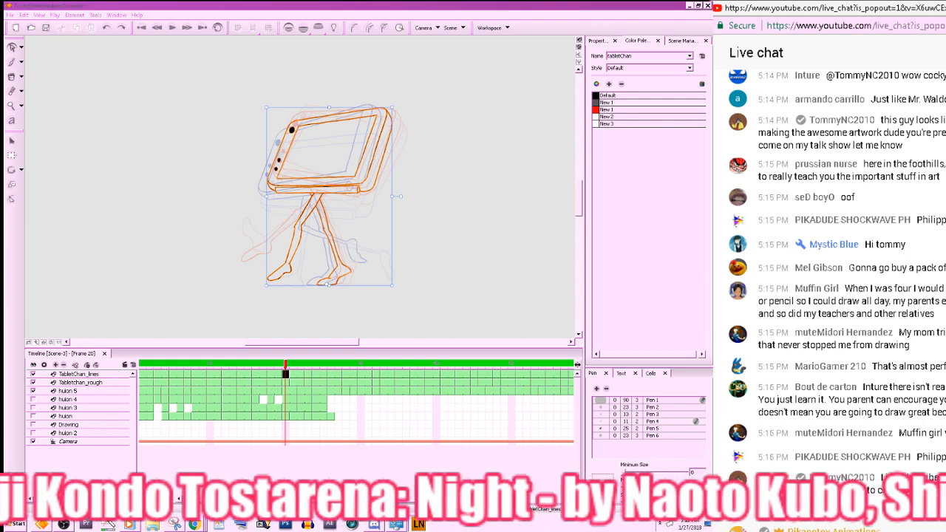
click(556, 187)
drag(329, 107, 325, 109)
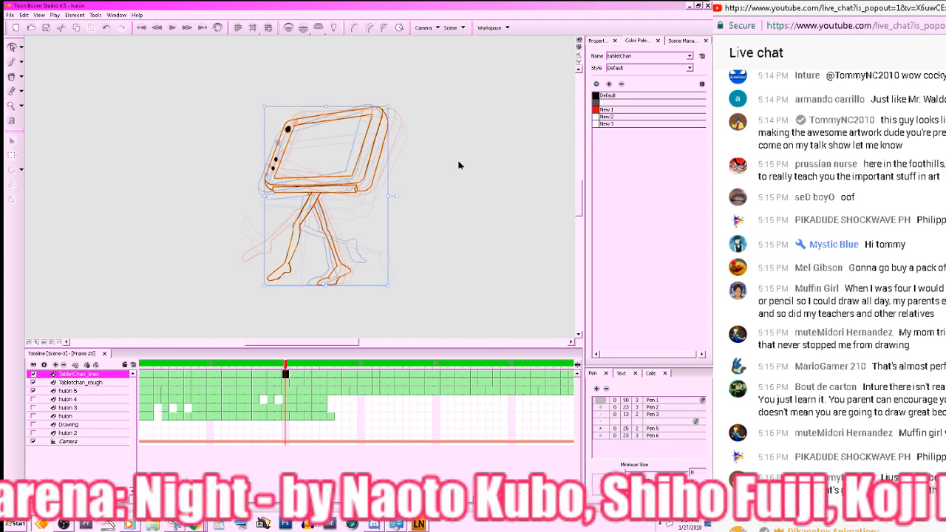
click(460, 166)
- Flip between frames 18 and 23 to check how the adjusted frame 20 fits its neighbours
drag(445, 173, 466, 227)
key(period)
key(period)
key(period)
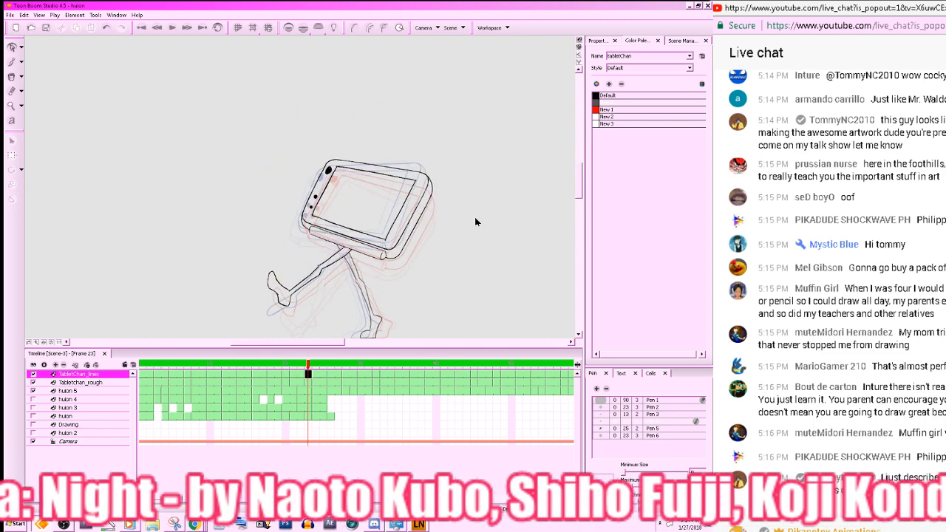
key(comma)
key(comma)
key(comma)
key(period)
key(comma)
key(comma)
key(comma)
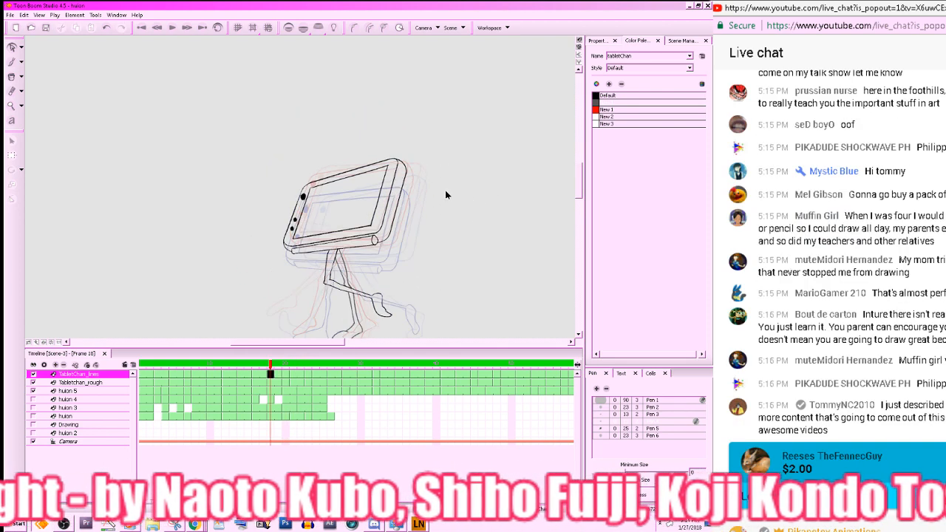
key(period)
key(period)
- Step repeatedly between frames 20 and 24 to examine the tablet's height and tilt changes
drag(476, 253, 460, 208)
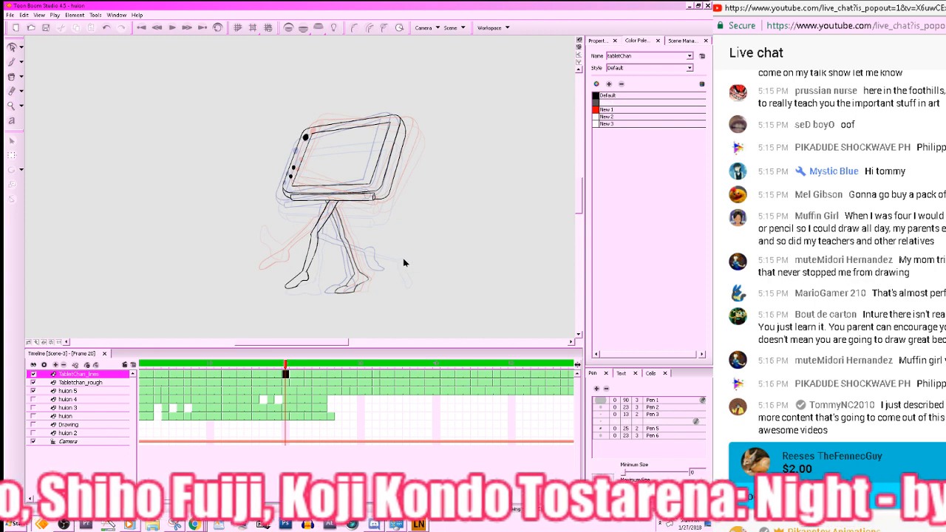
key(period)
key(period)
key(period)
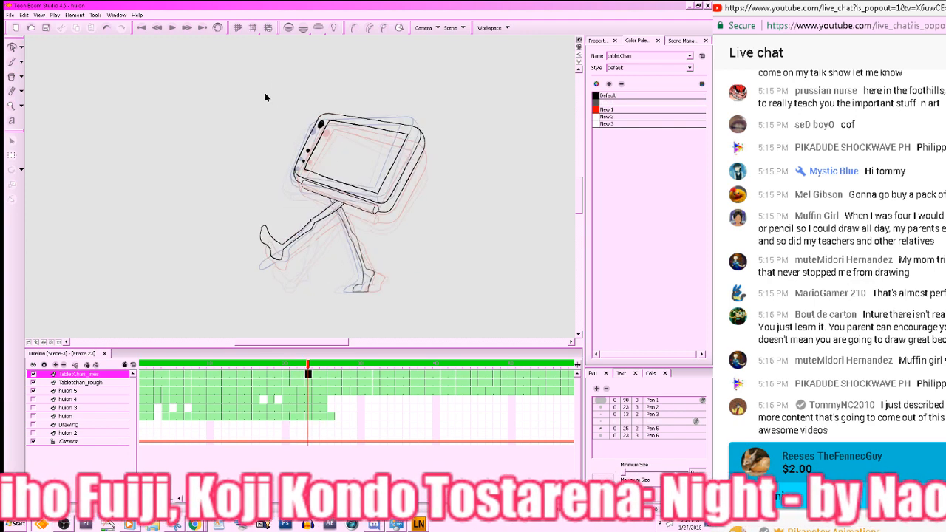
key(comma)
key(comma)
key(comma)
key(period)
key(period)
key(period)
key(period)
key(comma)
key(comma)
key(comma)
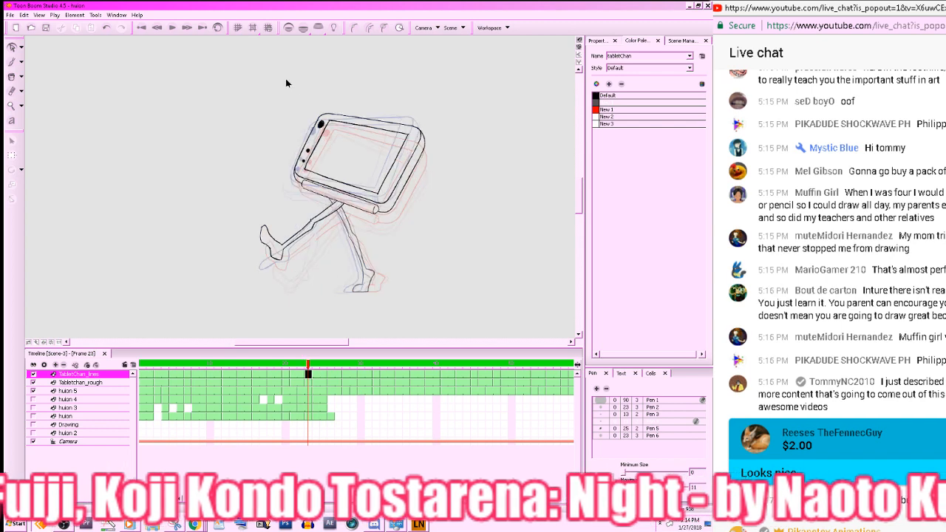
key(period)
key(period)
key(period)
key(comma)
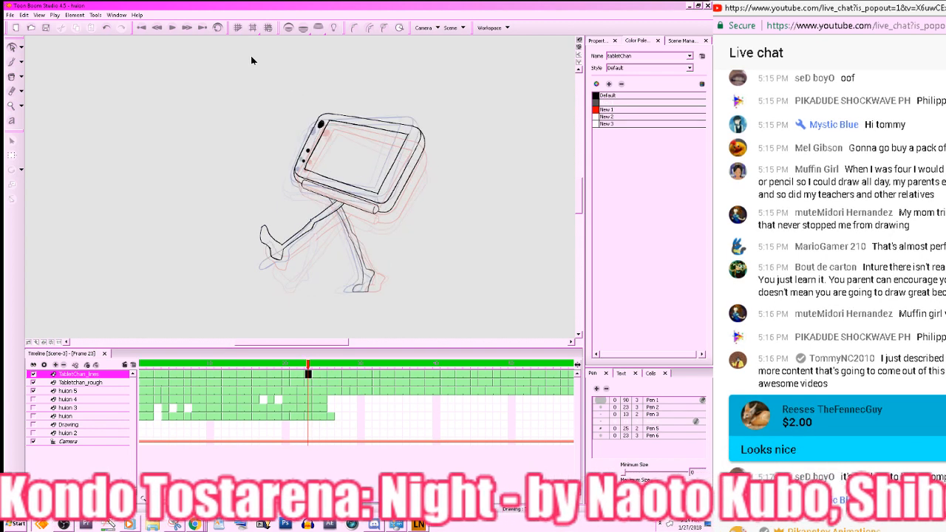
- Select the whole drawing on frame 24 and stretch it slightly upward, keeping the feet on the ground
key(period)
key(period)
key(period)
key(comma)
key(comma)
mouse_move(253, 54)
mouse_down()
mouse_move(449, 212)
mouse_move(490, 315)
mouse_up()
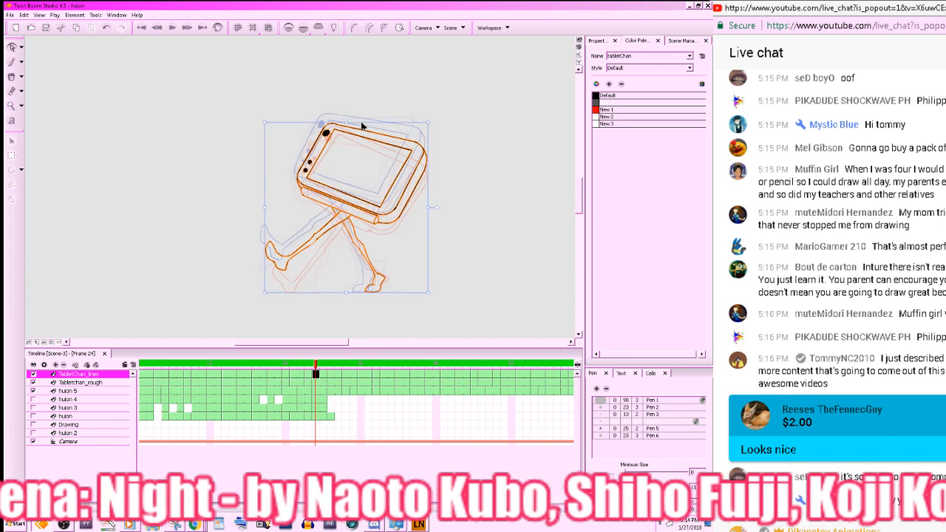
drag(347, 127, 347, 120)
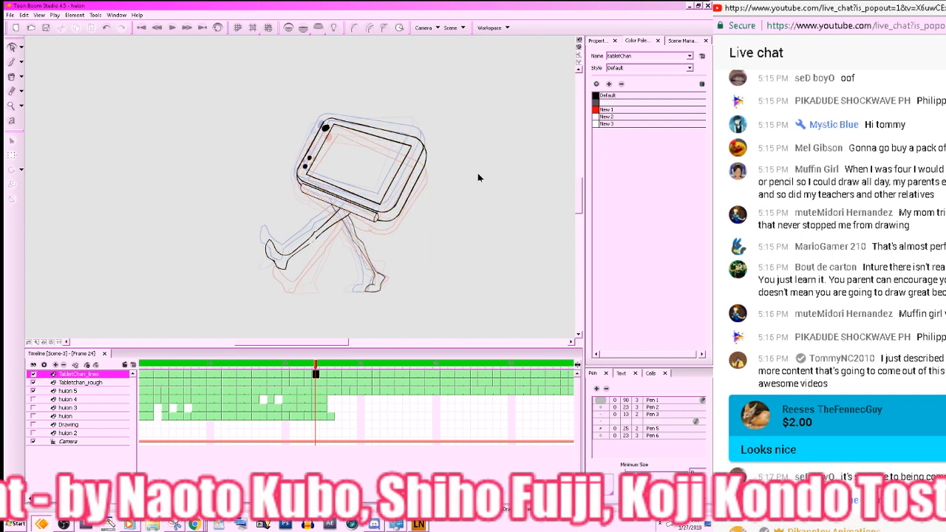
- Step forward from frame 24 to frame 35 to check the motion into the repeated walk cycle
key(period)
key(period)
key(period)
key(period)
key(period)
key(period)
key(period)
key(period)
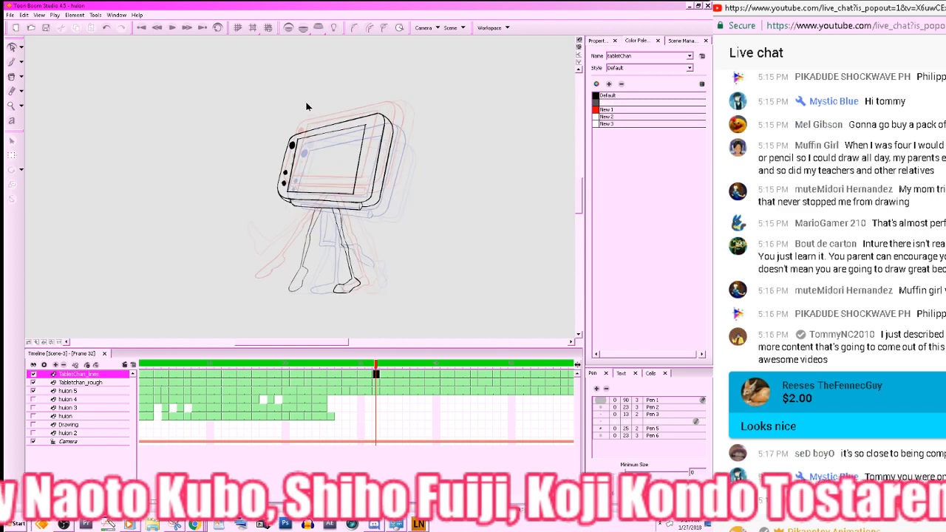
key(period)
key(period)
key(period)
key(period)
key(period)
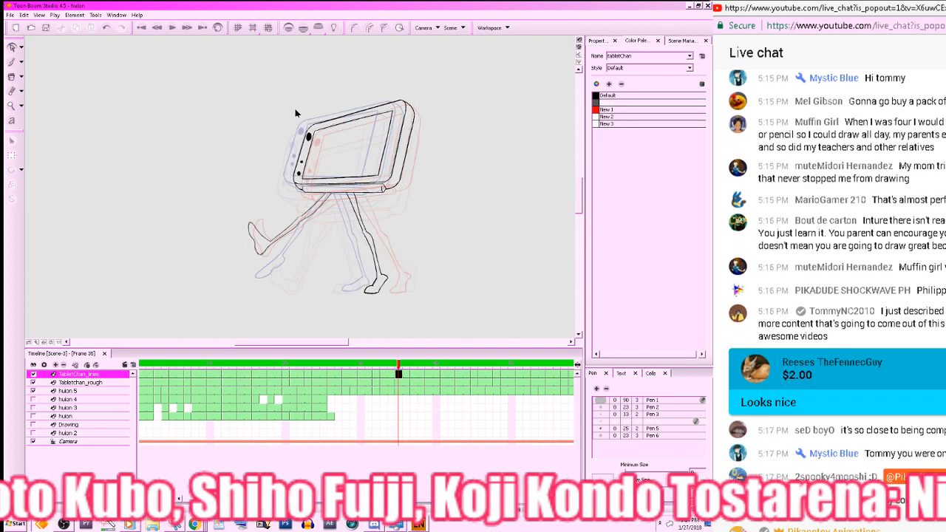
- Step forward from frame 35 to frame 57 to check the repeated walk cycle, and start playback of the animation
key(period)
key(period)
key(period)
key(period)
key(period)
key(period)
key(period)
key(period)
key(period)
key(period)
key(period)
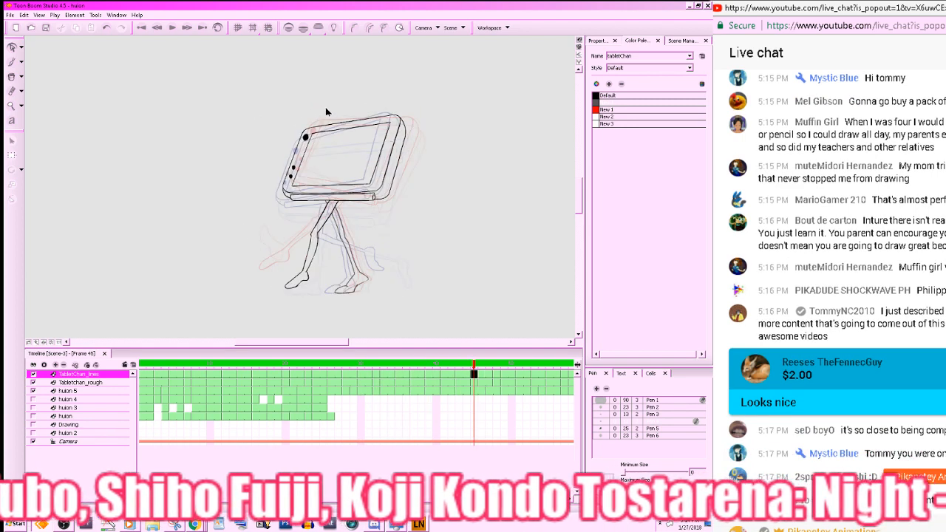
key(period)
key(period)
key(period)
key(period)
key(period)
key(period)
key(period)
key(period)
key(period)
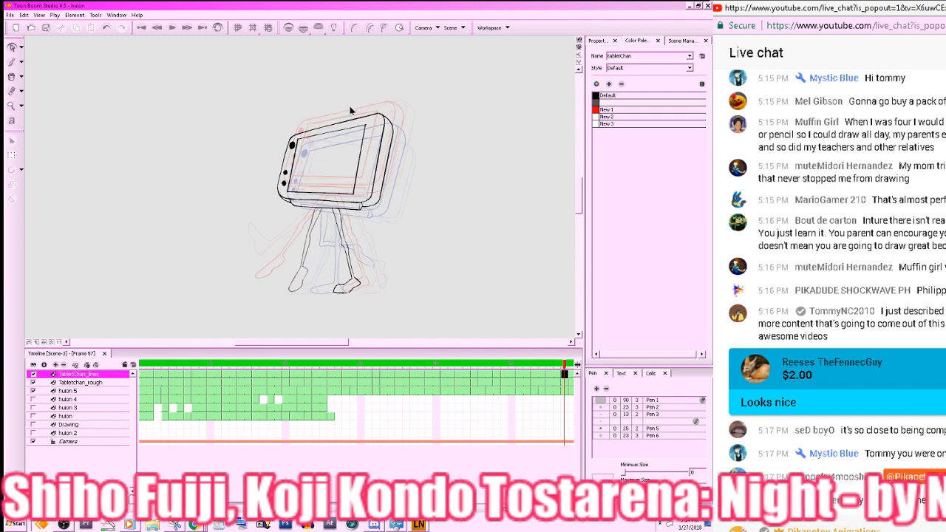
click(172, 28)
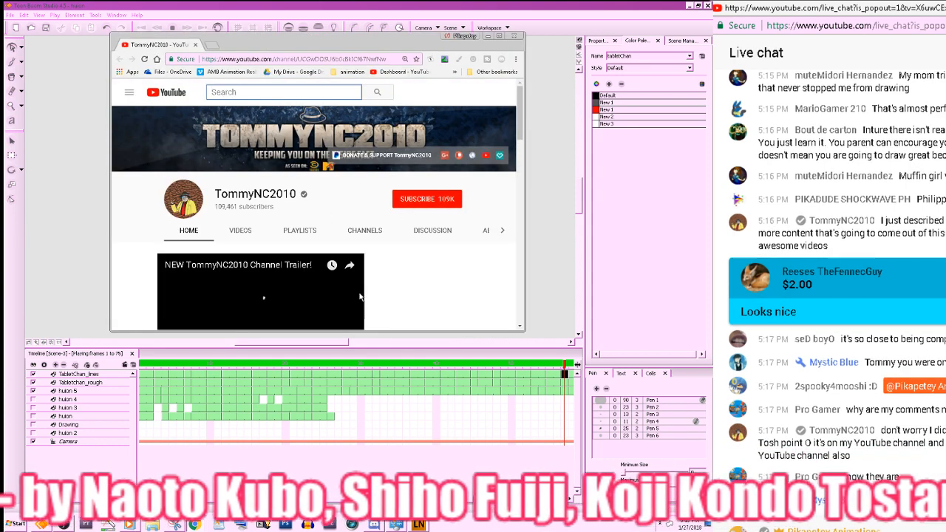
- Switch to the browser and watch the channel trailer on the open YouTube channel page, adjusting its volume
scroll(270, 287, down, 1)
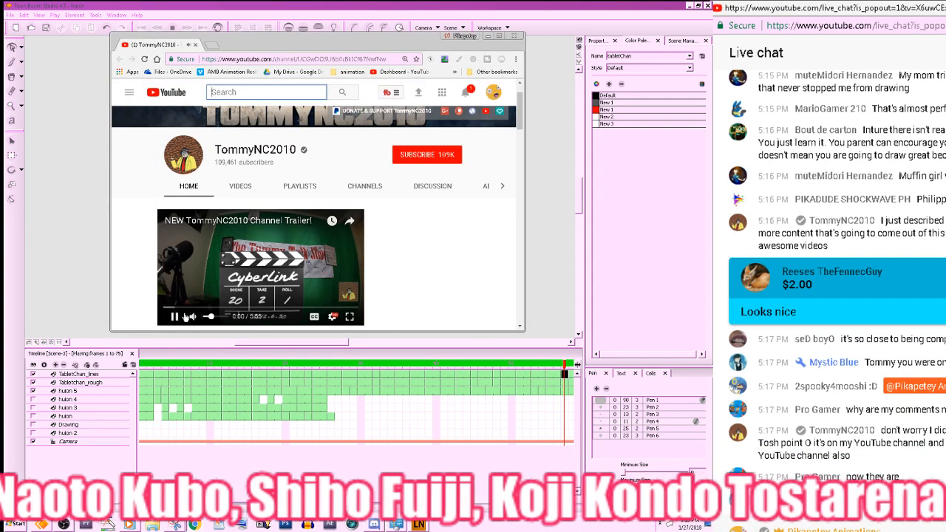
click(211, 318)
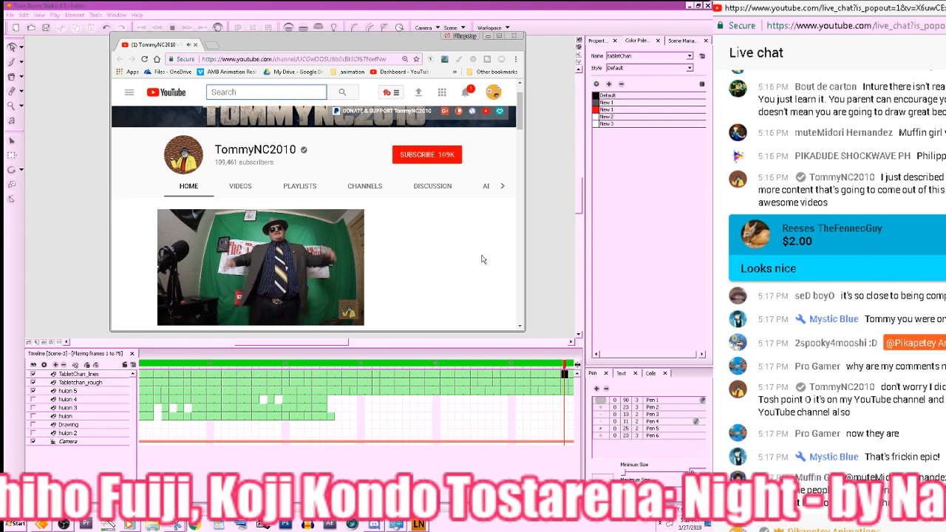
scroll(473, 255, down, 1)
scroll(469, 246, up, 1)
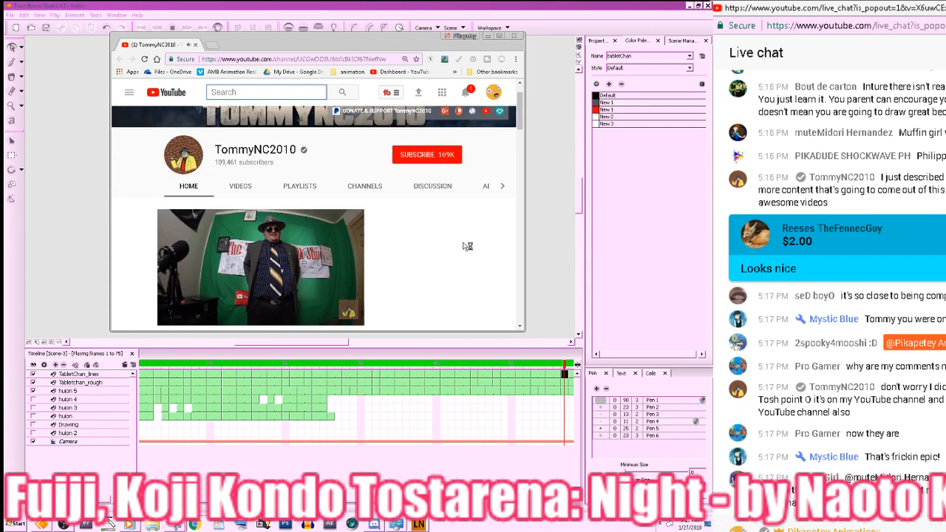
scroll(469, 246, down, 1)
click(420, 261)
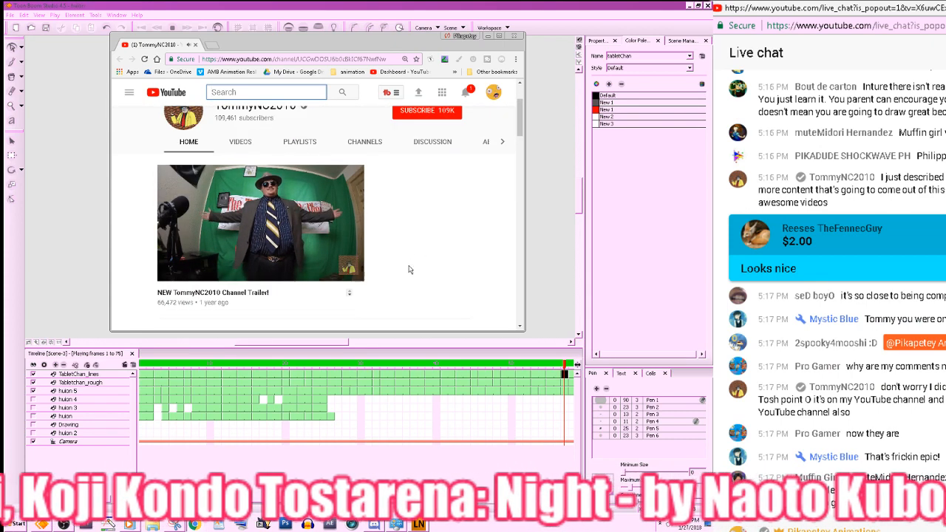
click(234, 280)
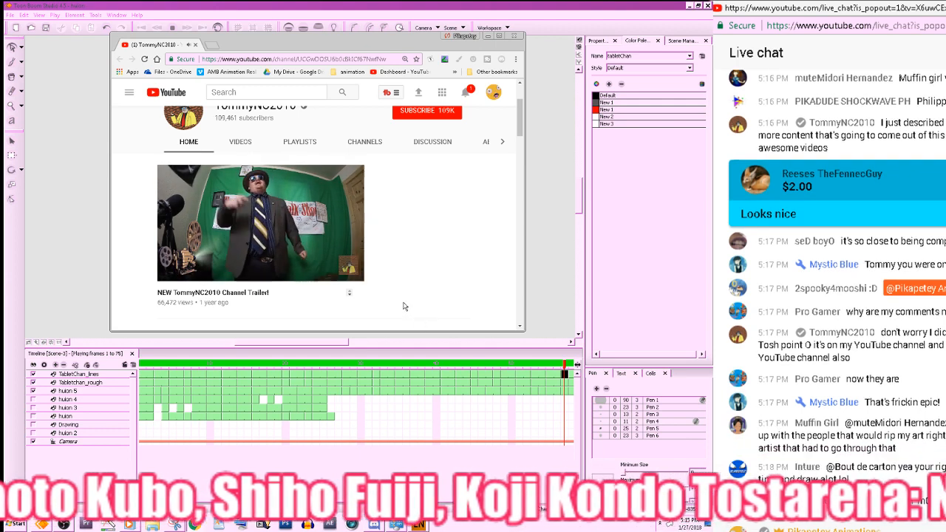
mouse_move(187, 272)
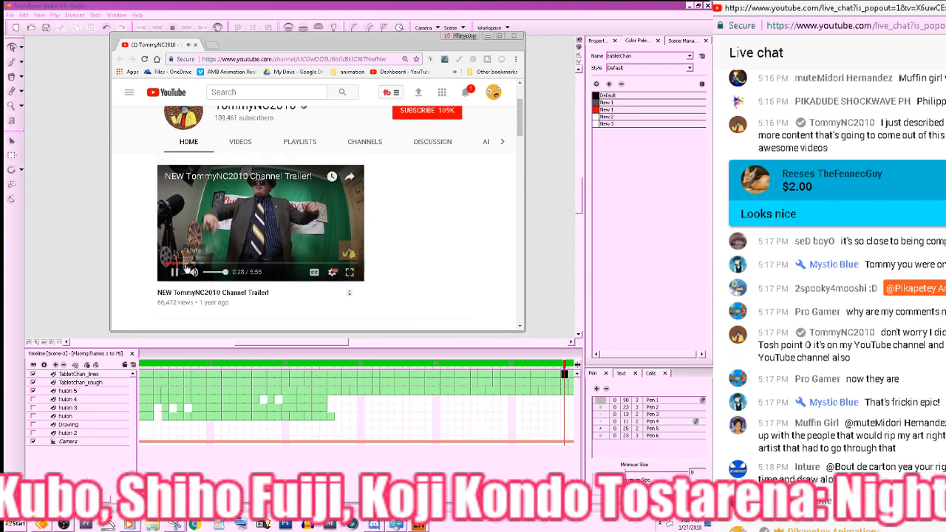
- Browse the YouTube channel's uploaded videos, and minimize the browser to return to the animation
click(240, 142)
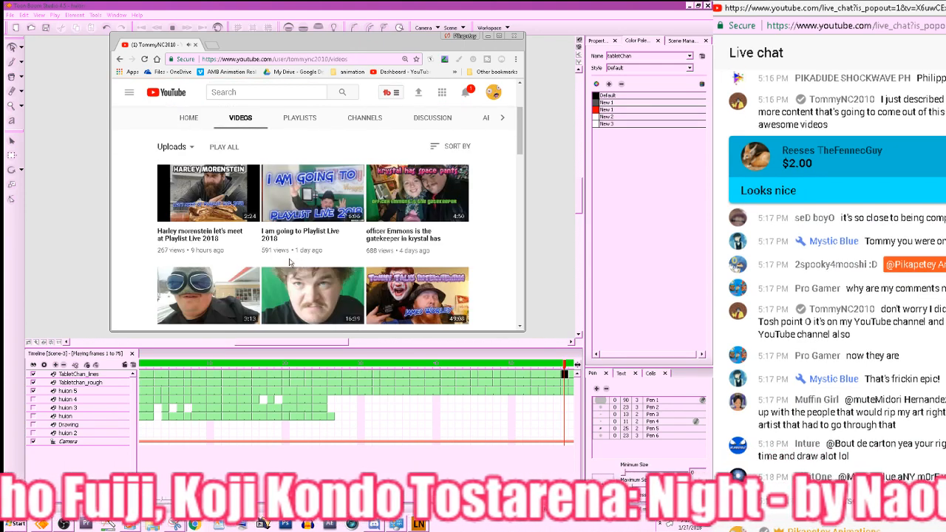
scroll(289, 263, down, 3)
scroll(294, 262, down, 2)
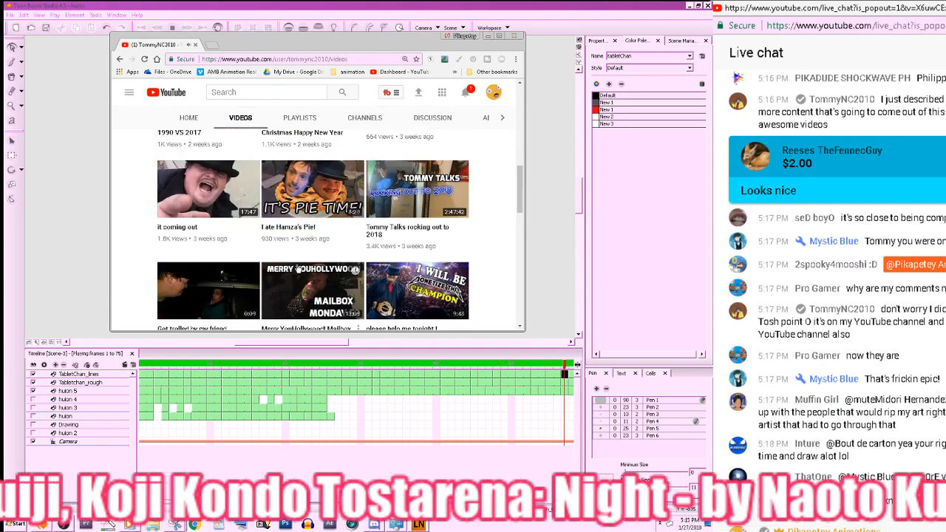
scroll(299, 264, down, 3)
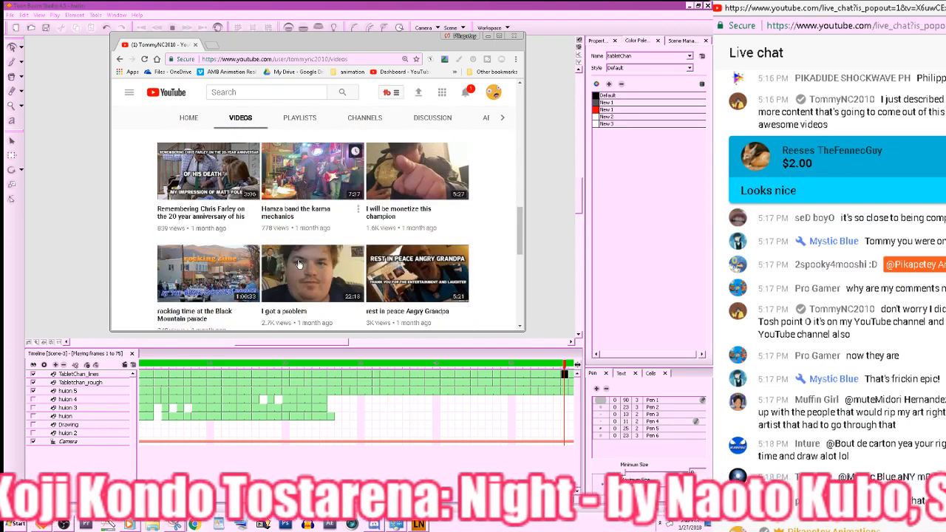
scroll(298, 267, down, 2)
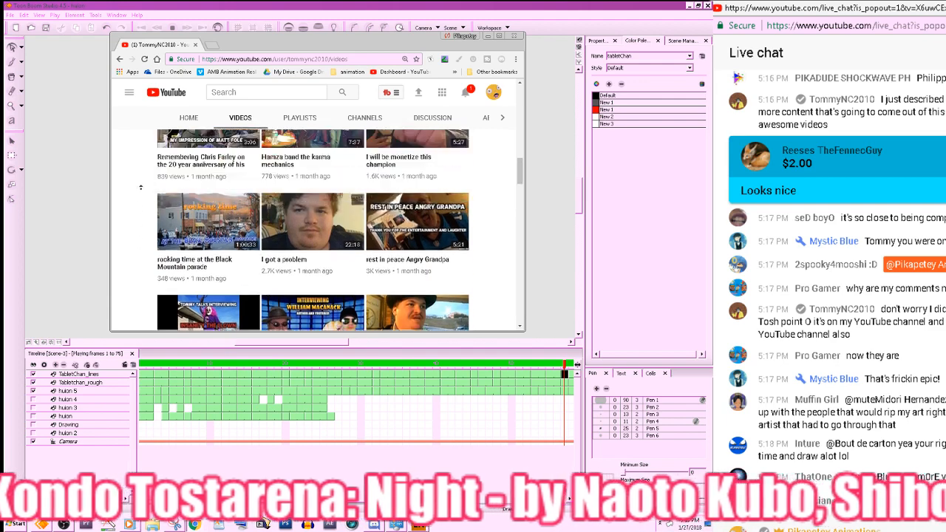
scroll(153, 147, up, 7)
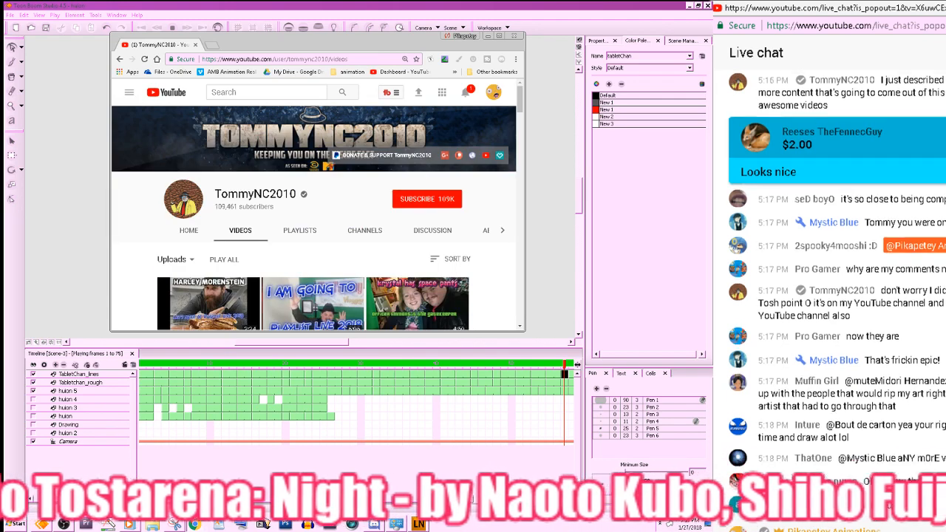
click(488, 36)
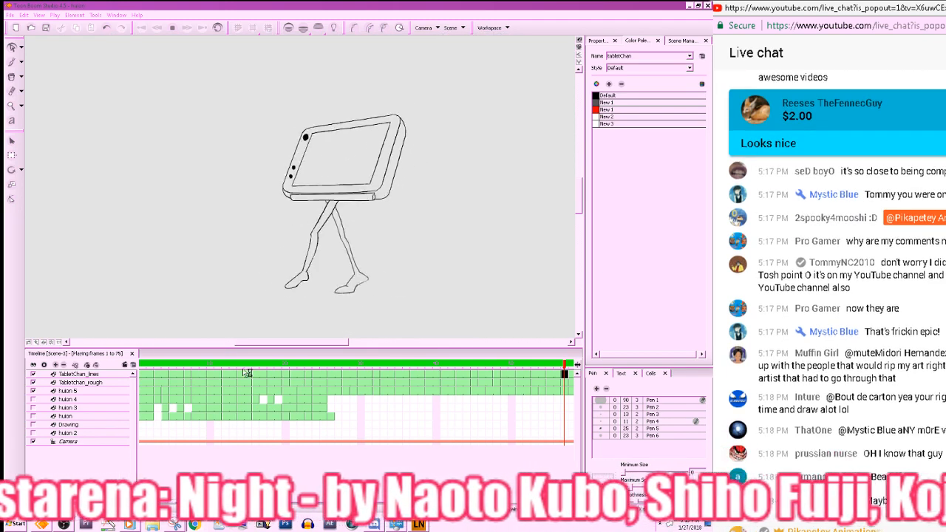
- Go to frame 43 and flip between it and frame 45 to compare the tablet's bottom hinge up close
mouse_move(210, 367)
mouse_down()
mouse_move(148, 367)
mouse_move(317, 365)
mouse_move(281, 358)
mouse_move(474, 346)
mouse_move(460, 351)
mouse_up()
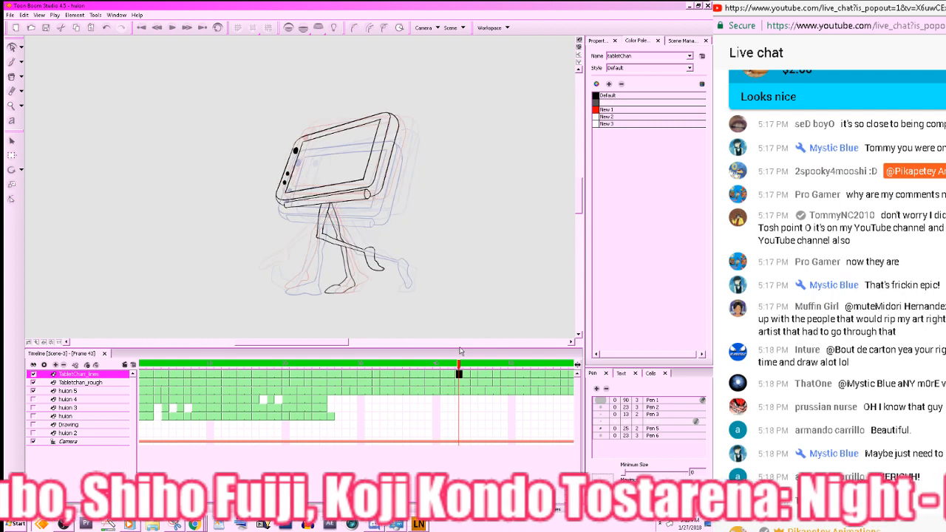
drag(486, 144, 461, 154)
key(2)
key(2)
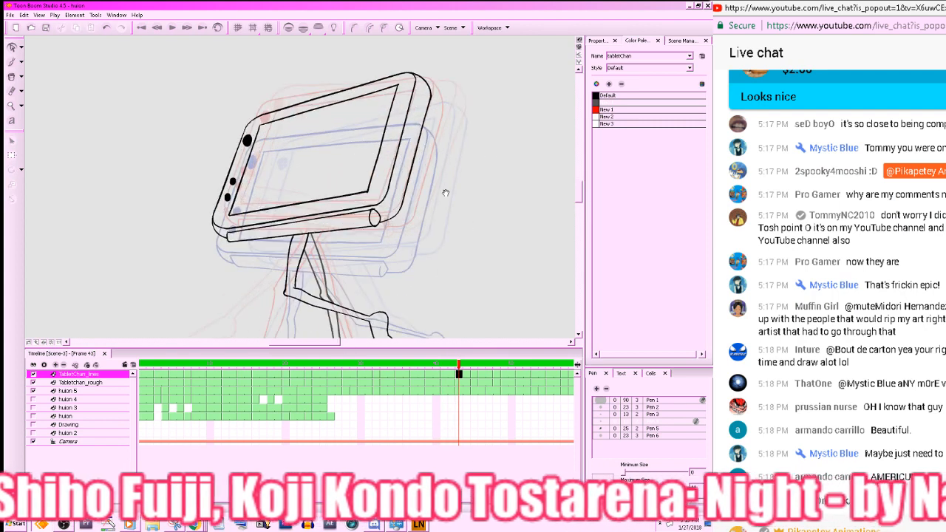
drag(446, 193, 442, 196)
key(f)
key(g)
key(g)
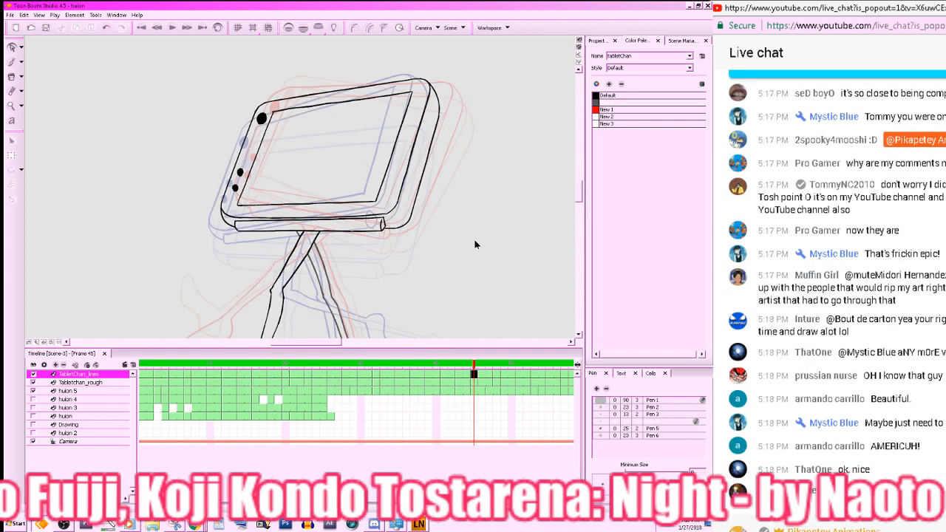
key(f)
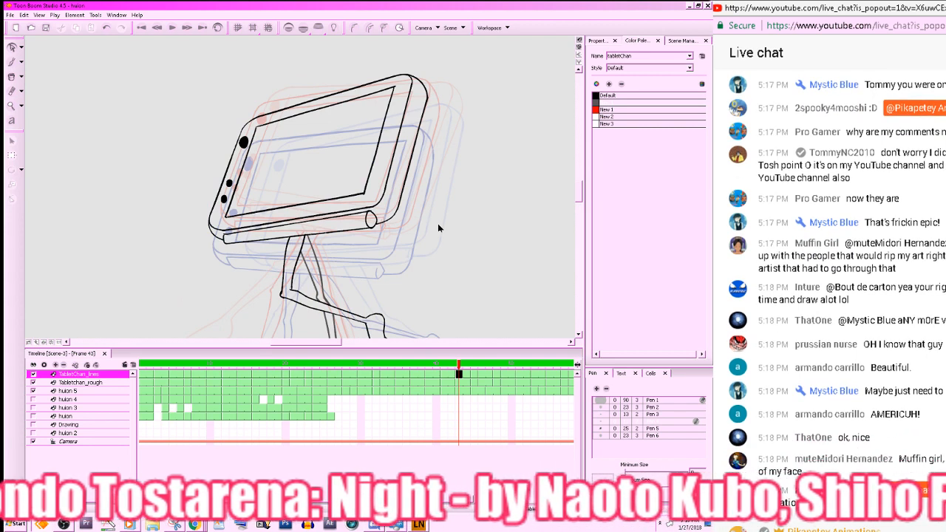
- Compare frame 43 with its neighbours and erase the outer curve of the hinge cylinder's round end on frame 43
drag(522, 348, 507, 411)
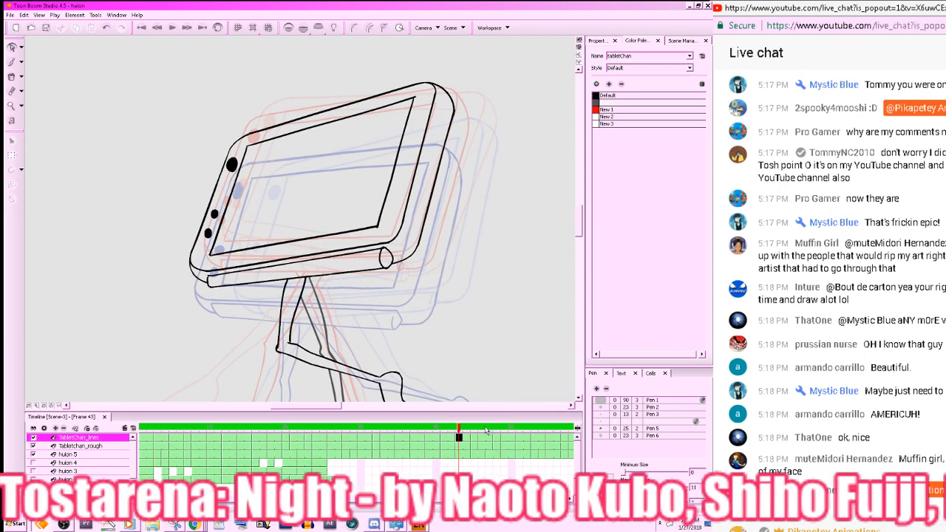
drag(473, 275, 498, 267)
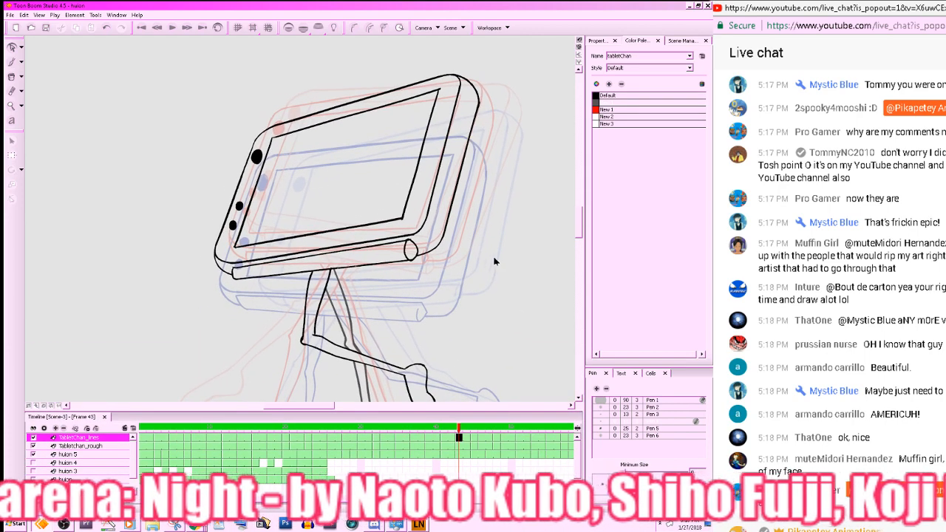
key(comma)
key(comma)
key(period)
key(period)
key(alt+e)
drag(411, 239, 419, 249)
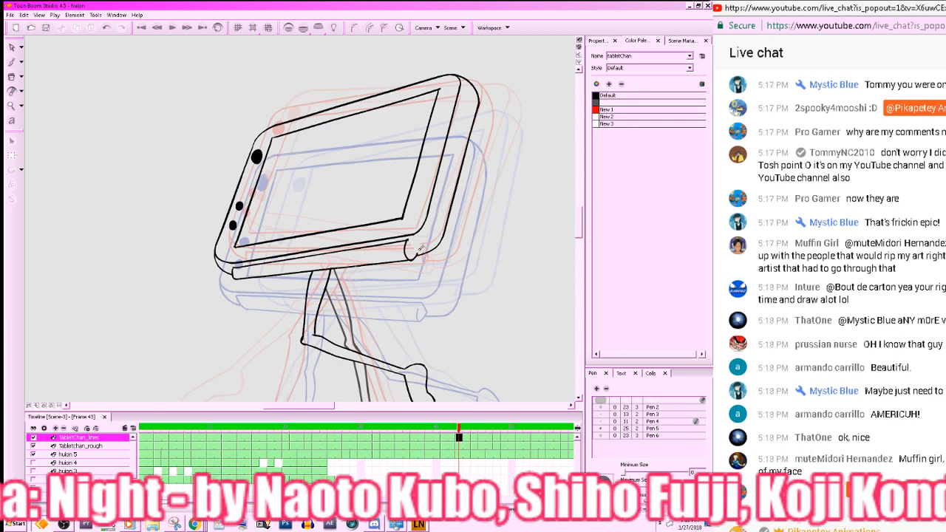
- Redraw the outer edge of the hinge cylinder's end as a narrower curve on frame 43, using the black Default color
click(607, 102)
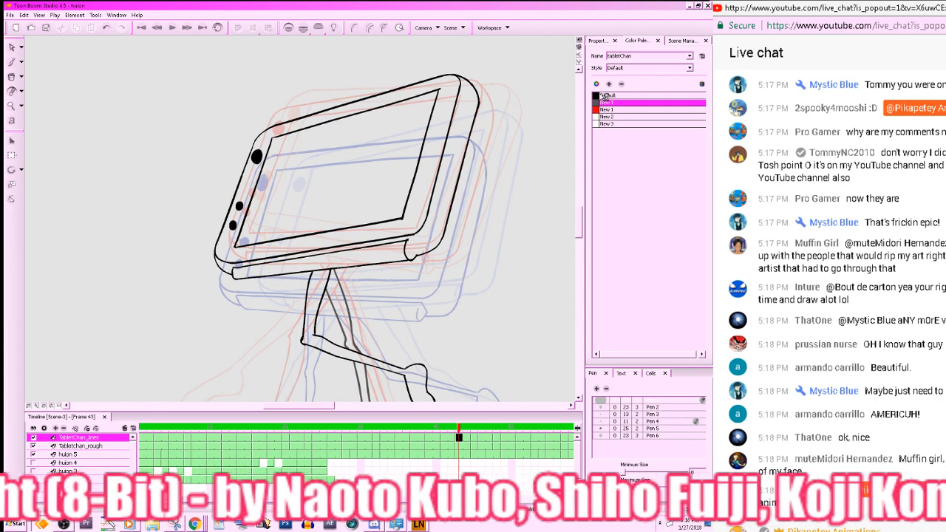
click(605, 95)
click(603, 103)
click(601, 95)
key(period)
key(period)
key(comma)
key(comma)
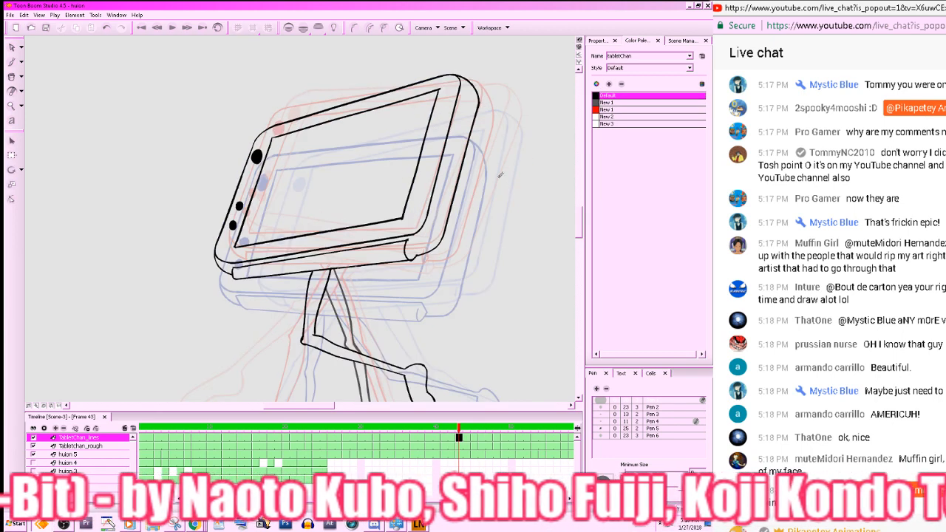
key(alt+e)
drag(406, 240, 414, 254)
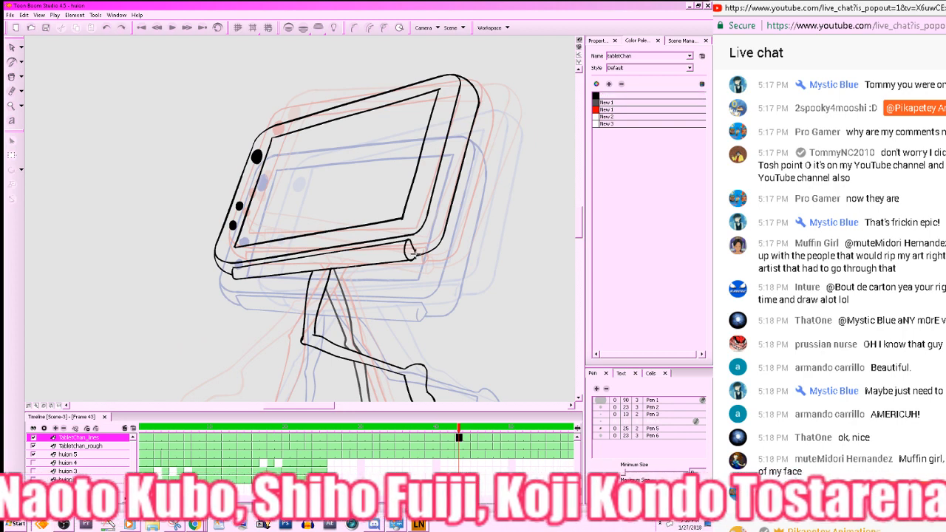
key(period)
key(comma)
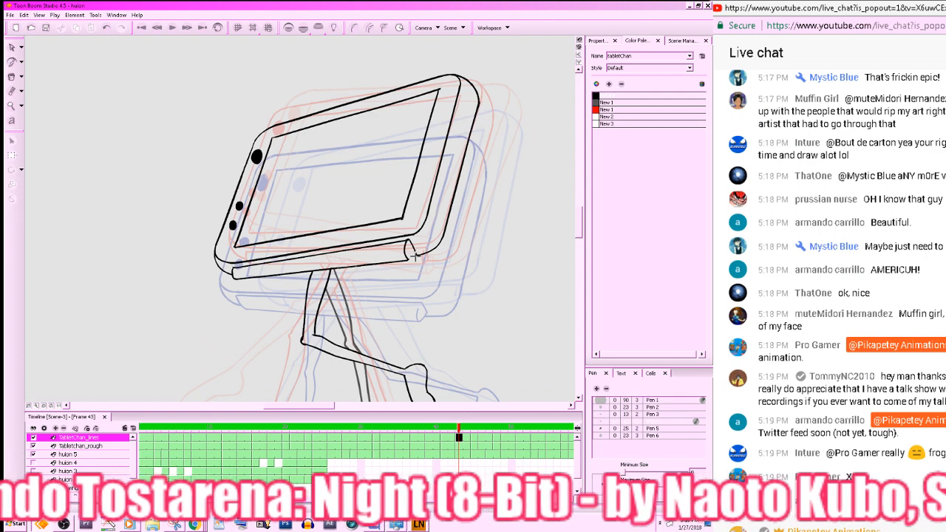
- Flip forward from frame 43 to frame 53 and back to examine how the tablet tilts through the step
key(period)
key(period)
key(period)
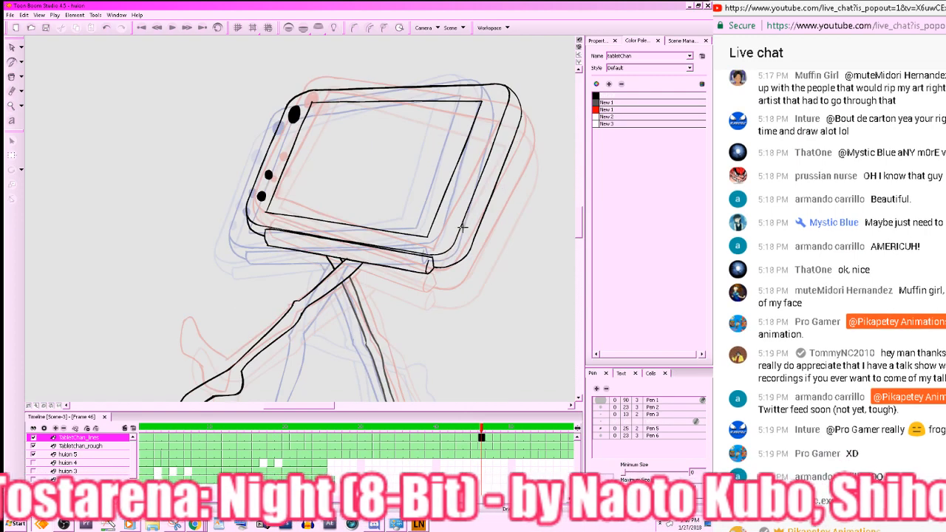
key(period)
key(period)
key(comma)
key(comma)
key(comma)
key(period)
key(period)
key(period)
key(period)
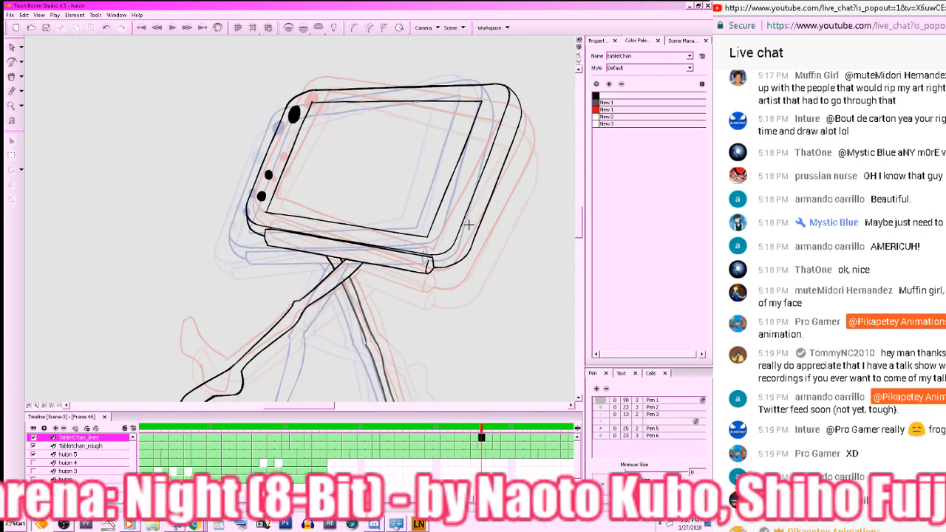
key(period)
key(period)
key(period)
key(period)
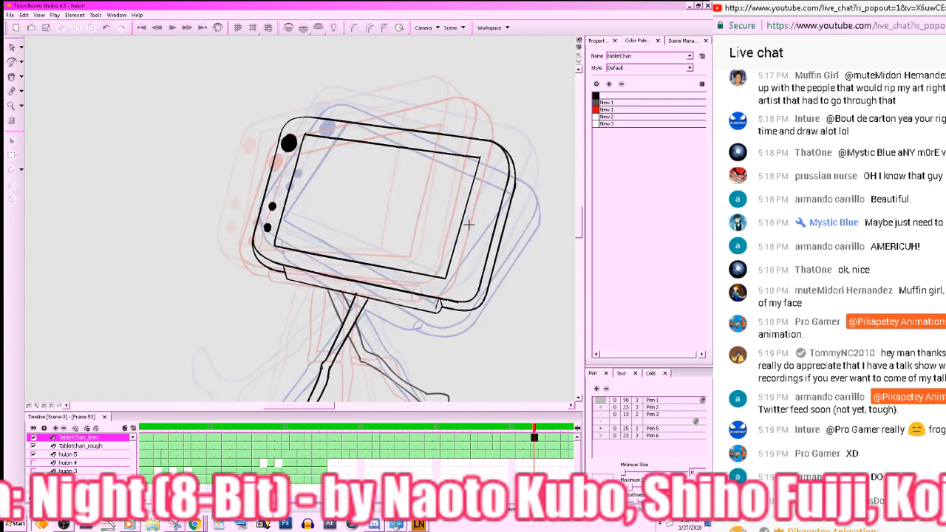
key(comma)
key(comma)
key(comma)
key(comma)
key(comma)
key(comma)
key(comma)
key(comma)
key(comma)
key(comma)
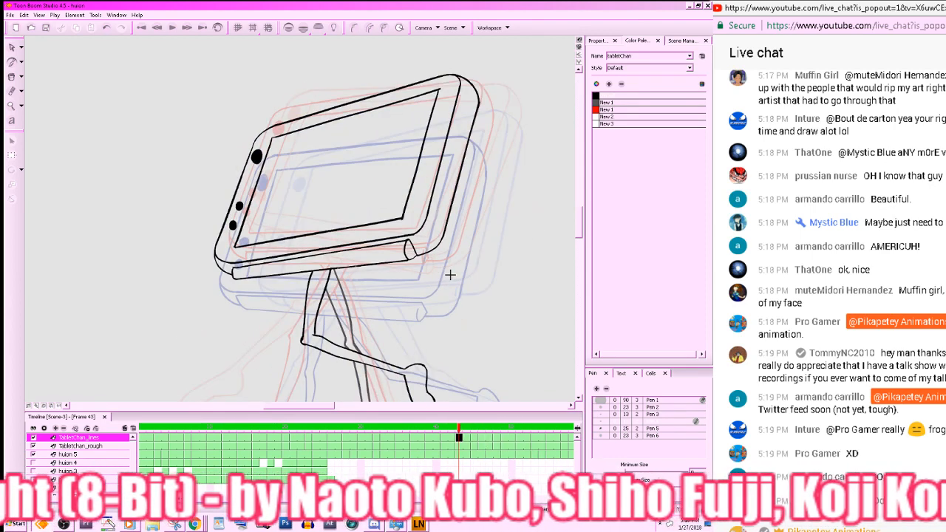
- Step forward from frame 43 through the tablet's downward tilt, and go back to frame 49
key(period)
key(period)
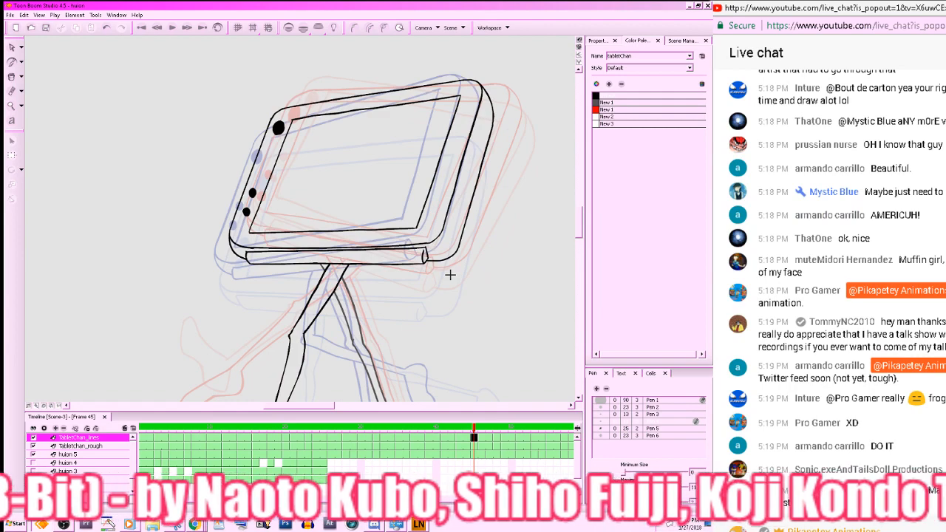
key(period)
key(period)
key(period)
key(period)
key(period)
key(period)
key(period)
key(period)
key(comma)
key(comma)
key(comma)
key(comma)
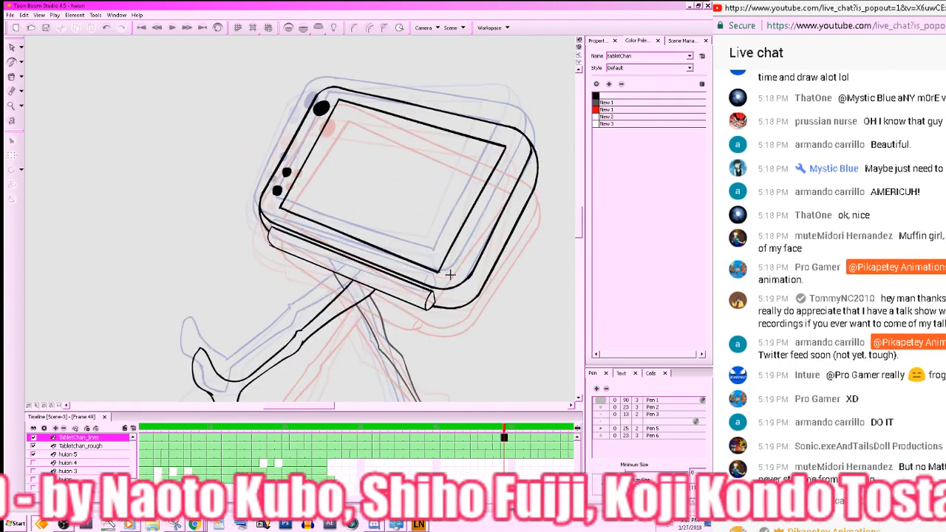
- Flip repeatedly between frame 53 and the frames before it to examine the tablet's tilt and drop around frame 51
key(period)
key(period)
key(period)
key(period)
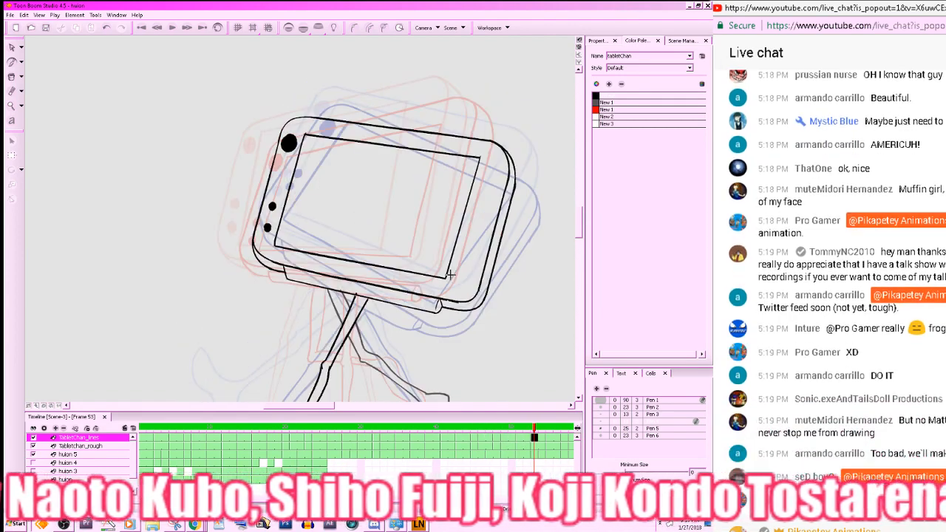
key(comma)
key(comma)
key(comma)
key(comma)
key(comma)
key(comma)
key(period)
key(period)
key(period)
key(period)
key(period)
key(period)
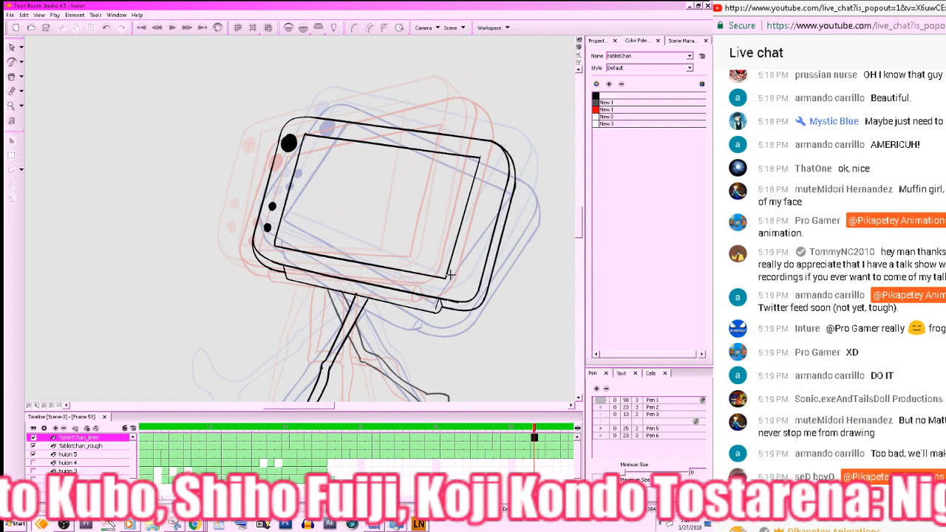
key(comma)
key(comma)
key(period)
key(period)
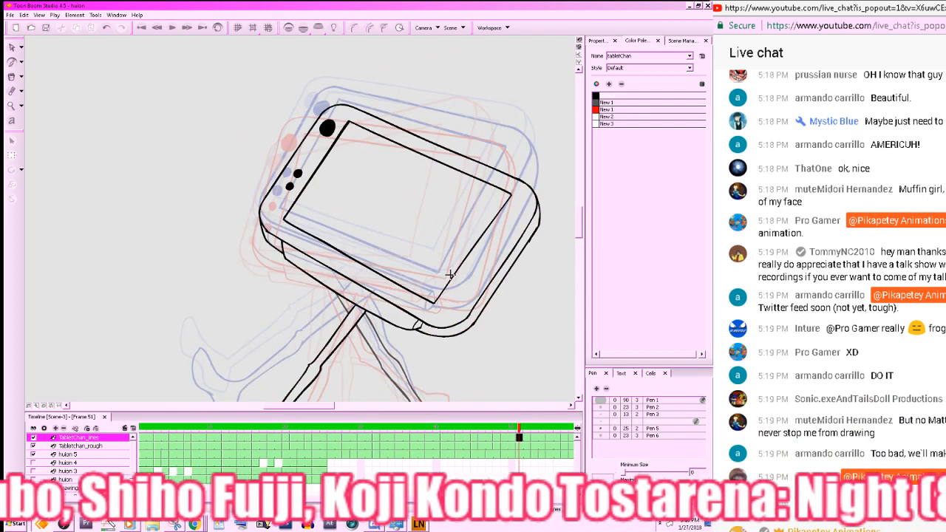
- Step forward from frame 51 to frame 60, briefly going back, to examine how the tablet rises and tilts through the step
key(period)
key(period)
key(period)
key(period)
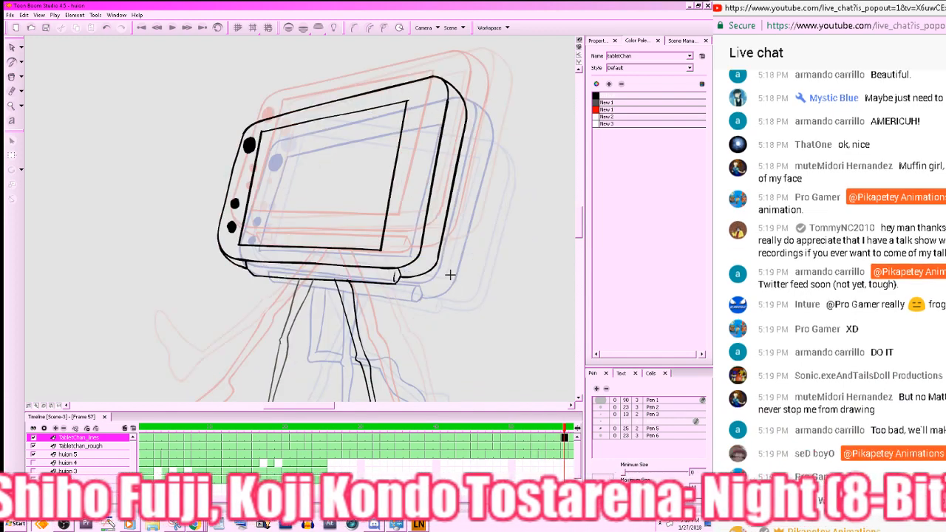
key(period)
key(period)
key(period)
key(comma)
key(comma)
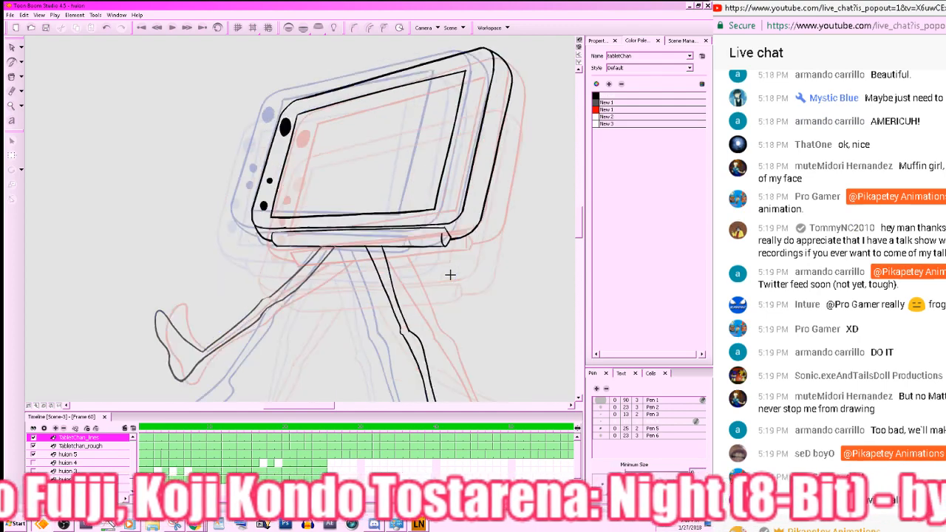
key(period)
key(period)
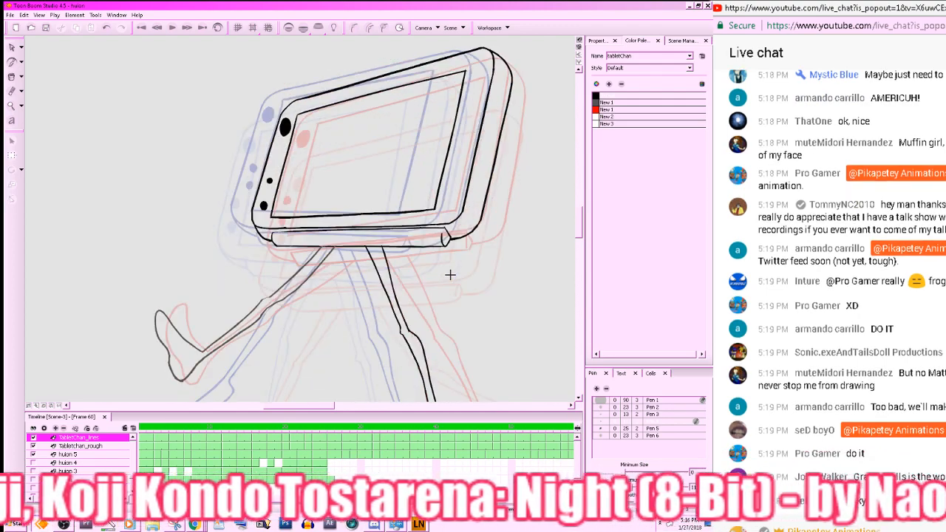
- Step forward from frame 60 to frame 74 to examine the tablet's tilt and drop through the final steps
key(period)
key(period)
key(period)
key(period)
key(period)
key(period)
key(period)
key(period)
key(period)
key(period)
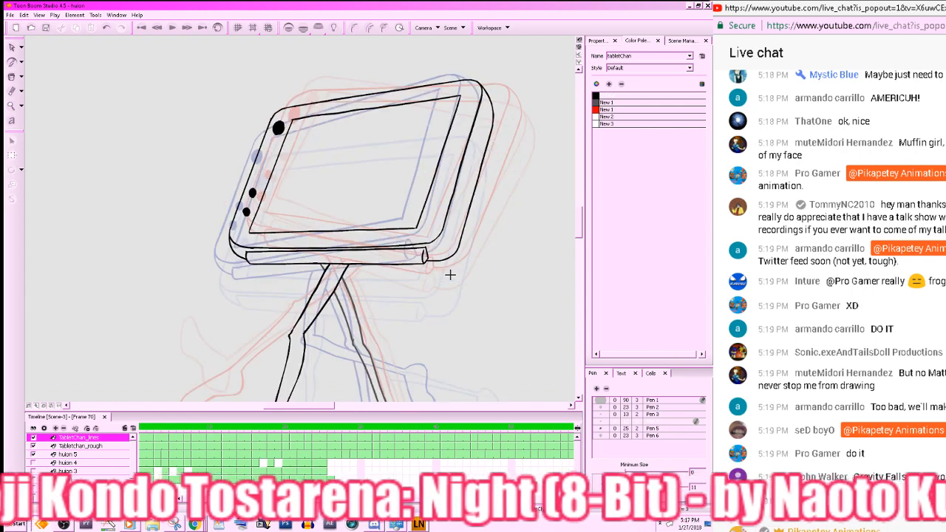
key(period)
key(period)
key(period)
key(period)
- Play the whole walk animation from frame 1 to frame 75 with the full character in view
key(x)
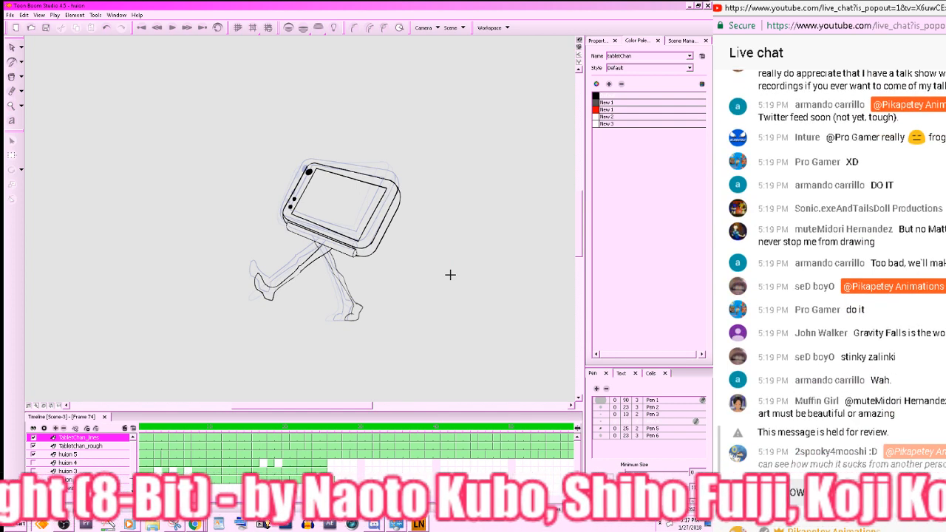
click(173, 27)
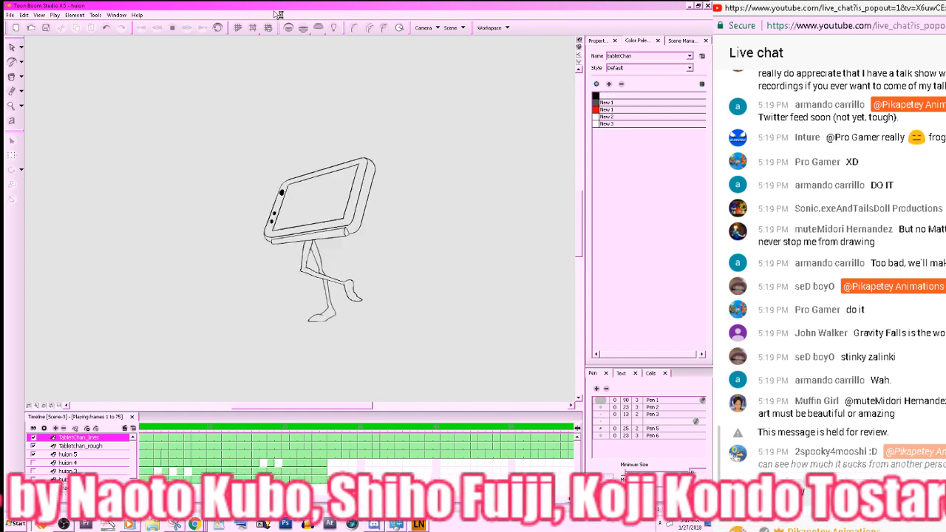
click(172, 27)
- Return to frame 1 and flip to frame 3 to compare the tablet's pose at the start of the walk
click(142, 428)
key(.)
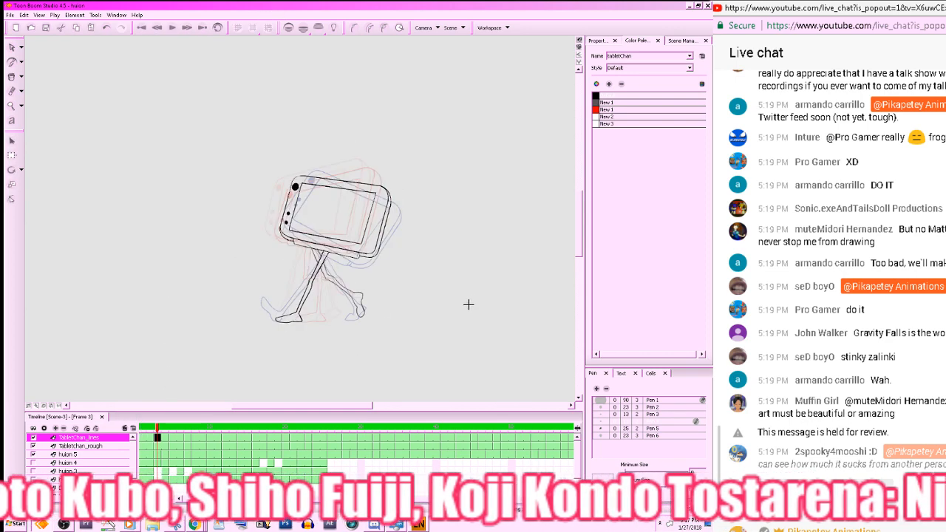
key(.)
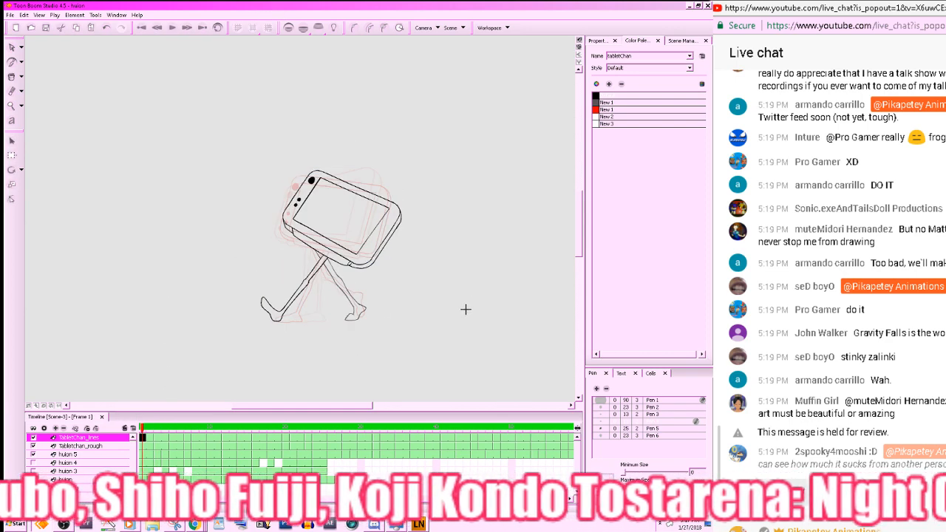
key(.)
key(.)
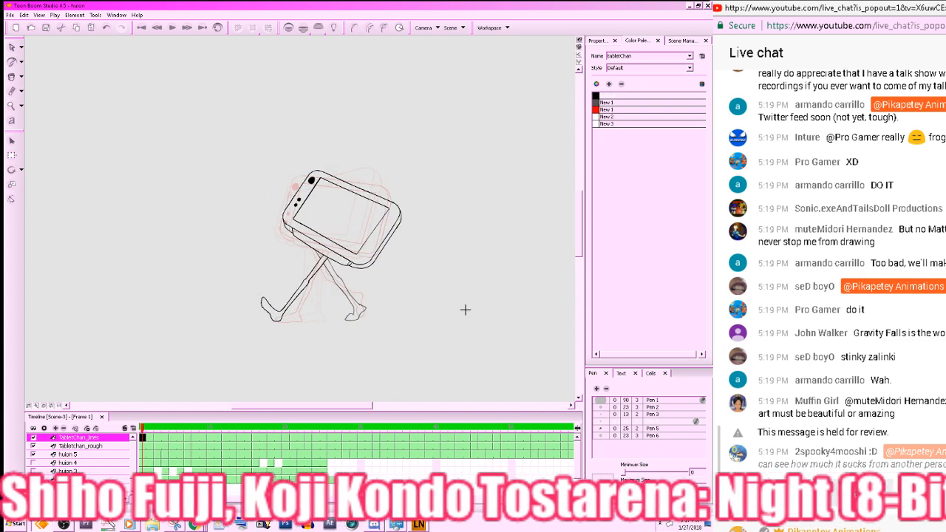
key(.)
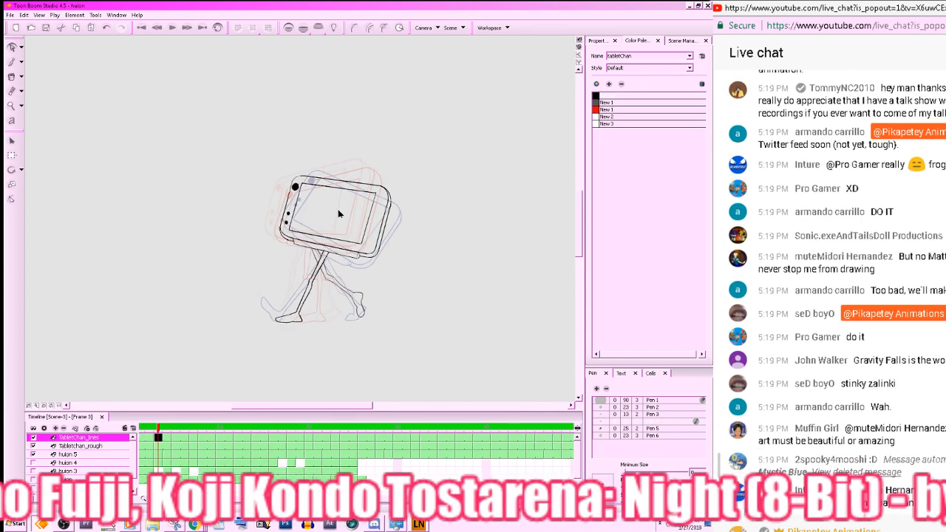
- Flip between frames 1, 3 and 5 up close with onion skin to compare the tablet's body shape and size
key(z)
key(z)
mouse_move(485, 249)
mouse_down()
mouse_move(463, 266)
mouse_move(476, 254)
mouse_up()
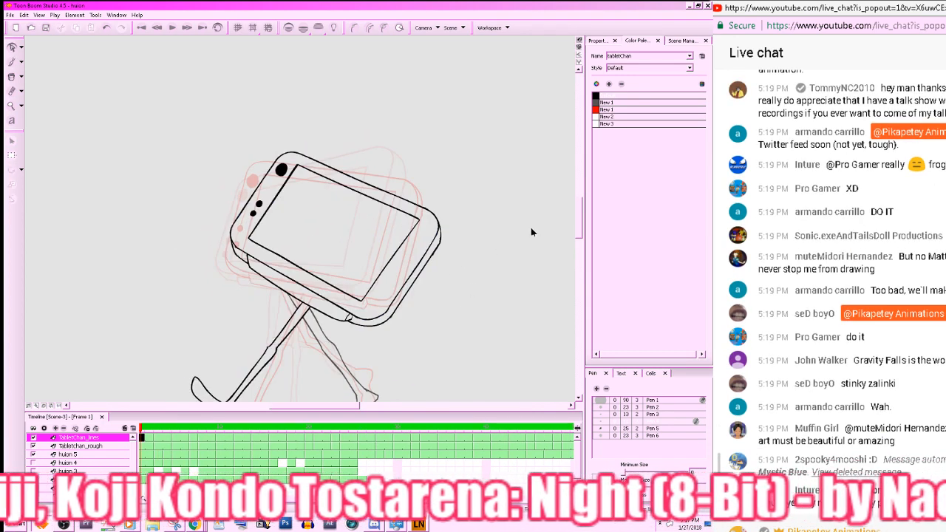
key(.)
key(.)
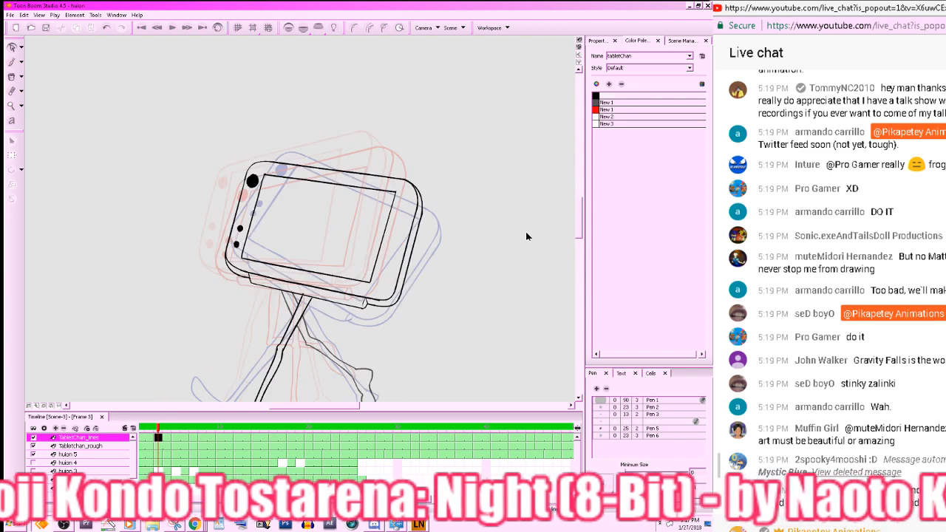
key(.)
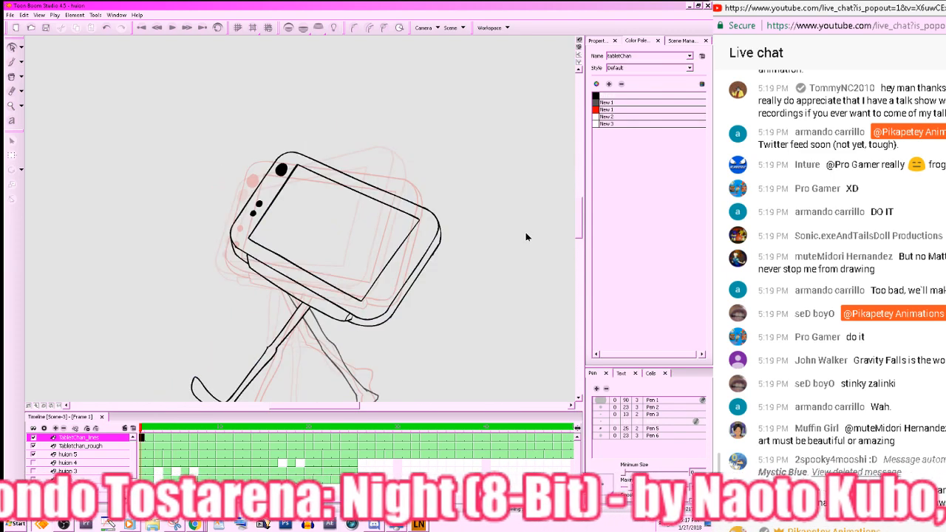
key(.)
key(.)
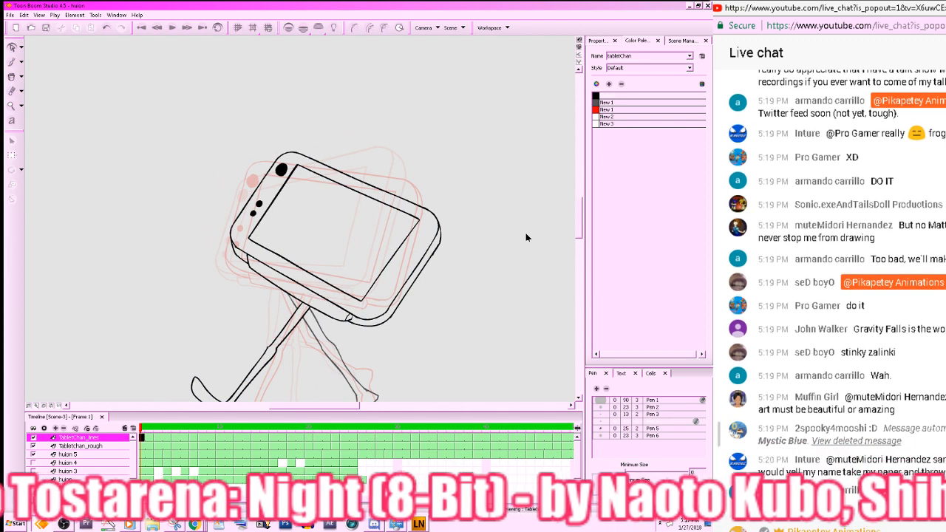
key(.)
key(.)
key(.)
key(.)
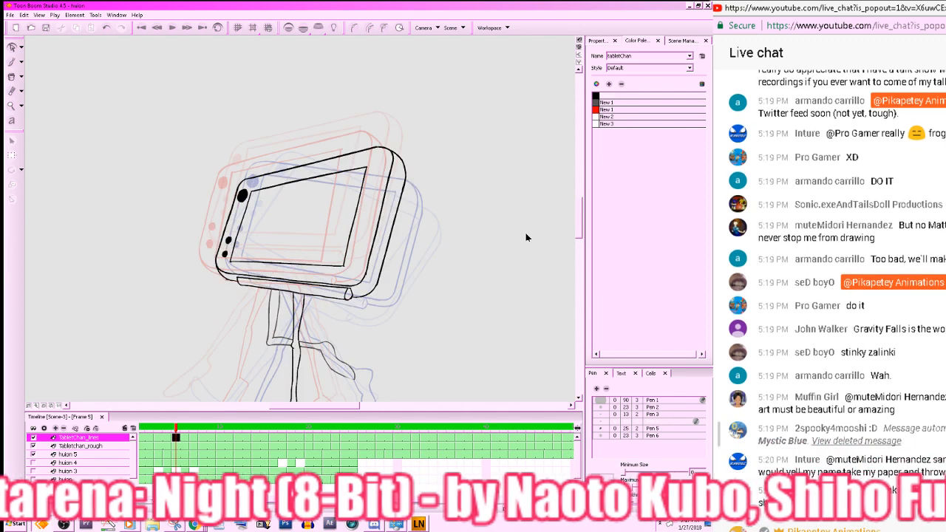
key(.)
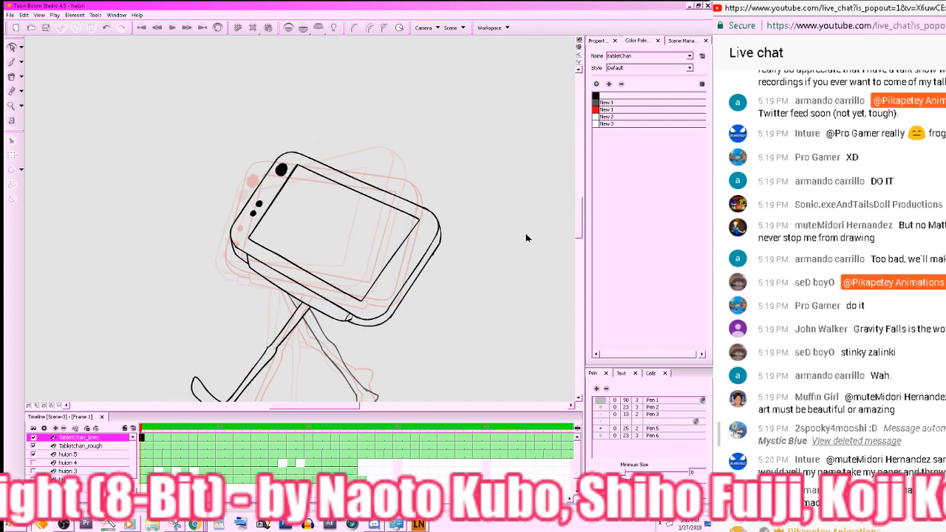
- Turn off onion skin and flip between frame 3 and its neighbours to compare the clean tablet outlines
click(288, 28)
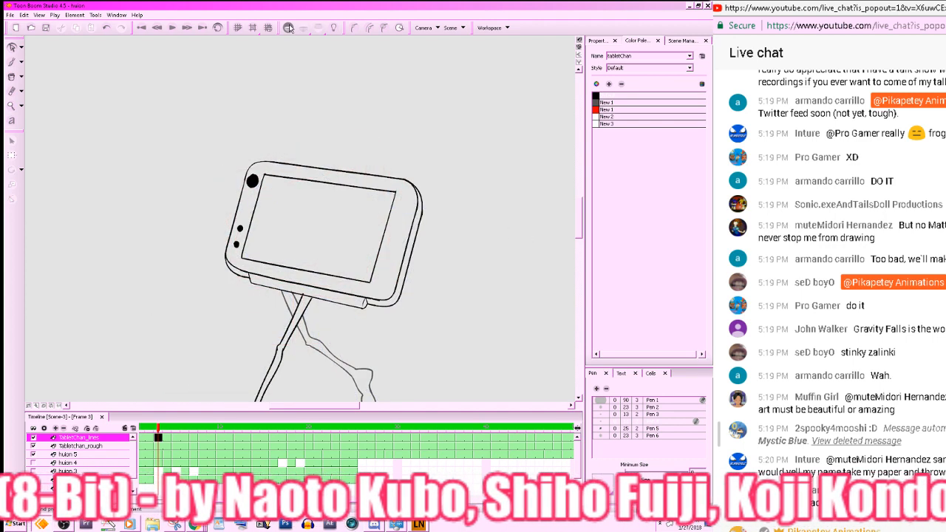
key(.)
key(.)
key(.)
key(.)
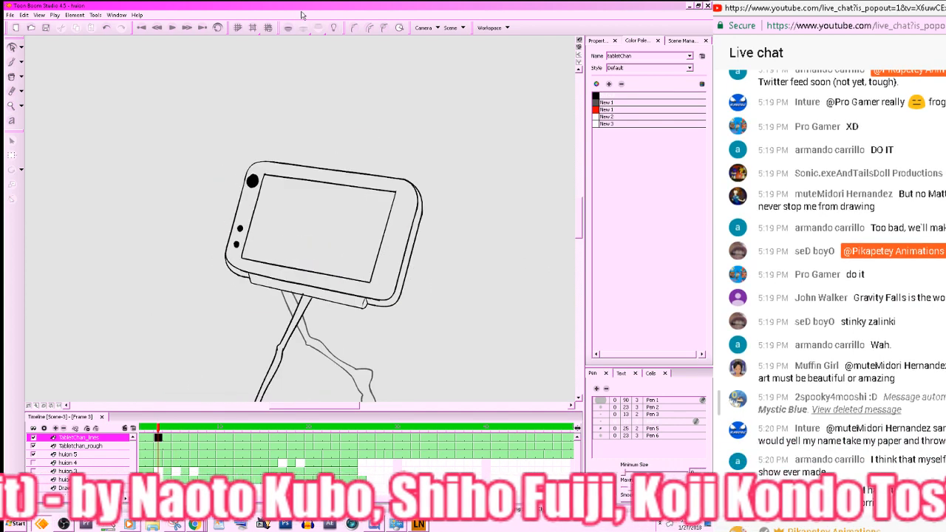
- On frame 3, cut out the tablet's right outer edge and hinge end with the Cutter and shift them slightly inward to narrow the body
click(21, 62)
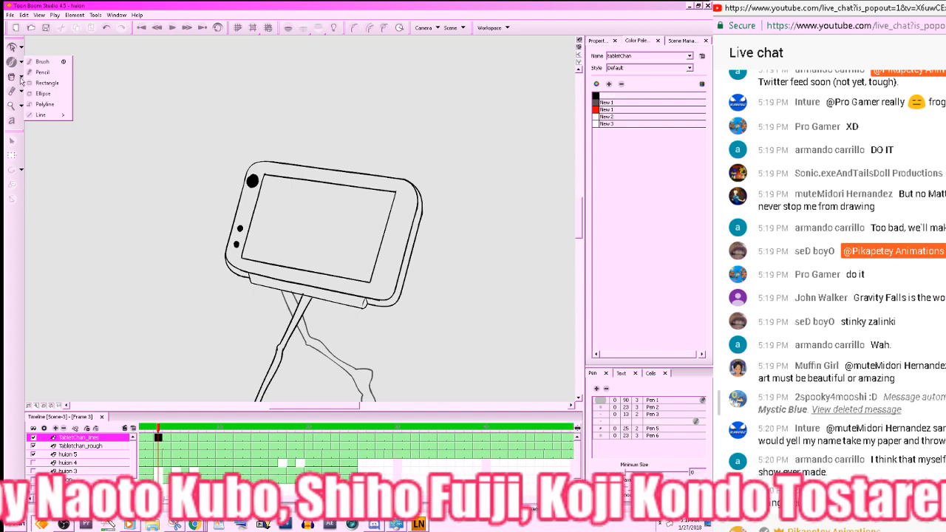
click(20, 78)
click(21, 92)
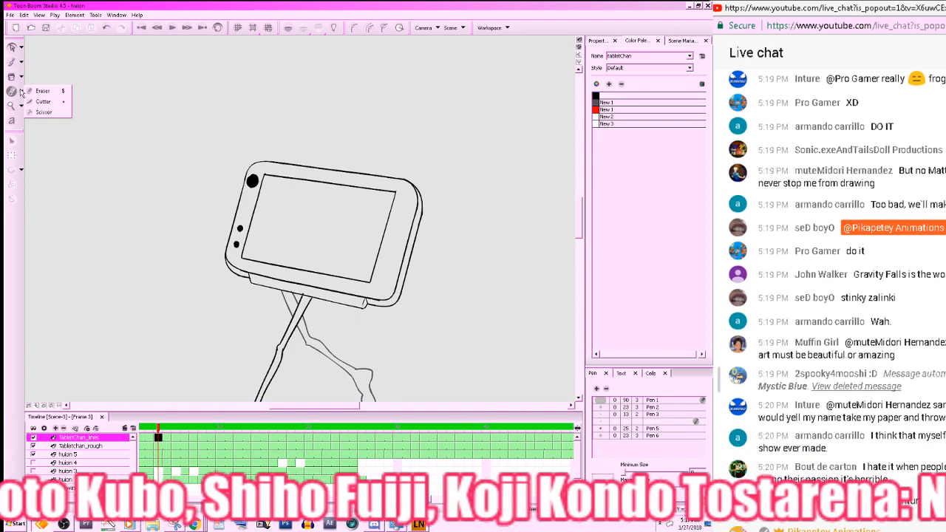
click(41, 103)
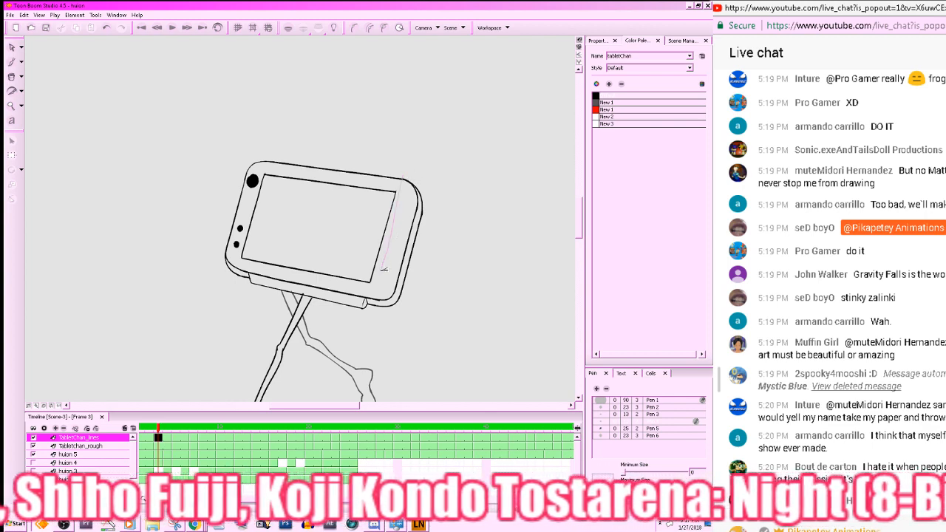
drag(364, 290, 364, 296)
key(alt+s)
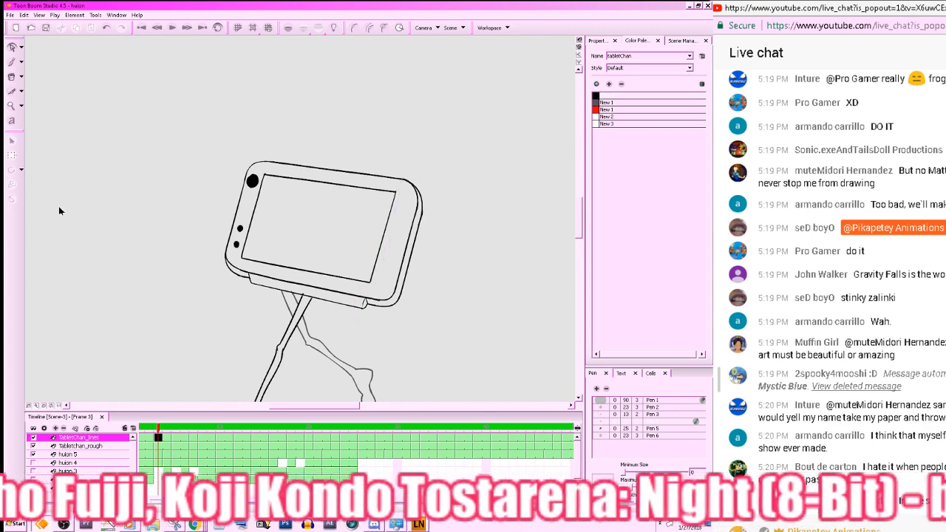
mouse_move(444, 261)
mouse_down()
mouse_move(386, 311)
mouse_move(416, 317)
mouse_move(383, 314)
mouse_up()
click(406, 312)
click(363, 334)
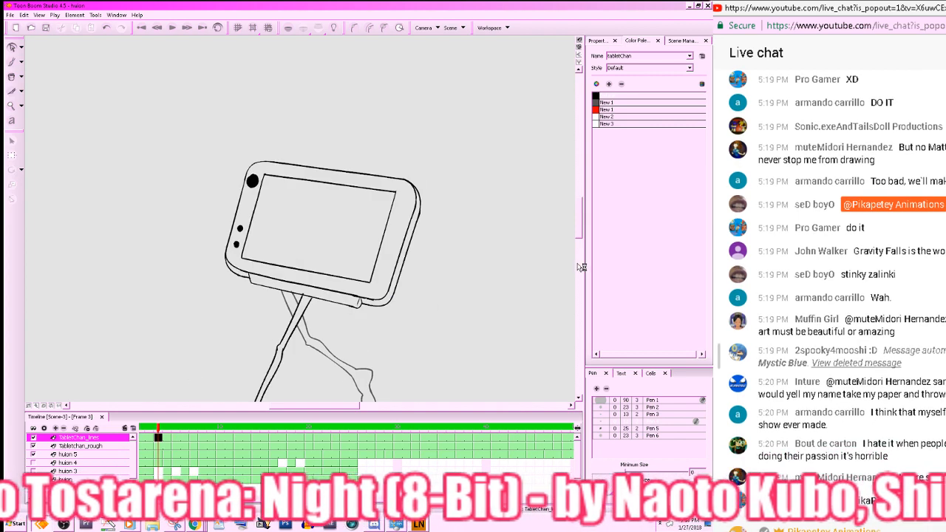
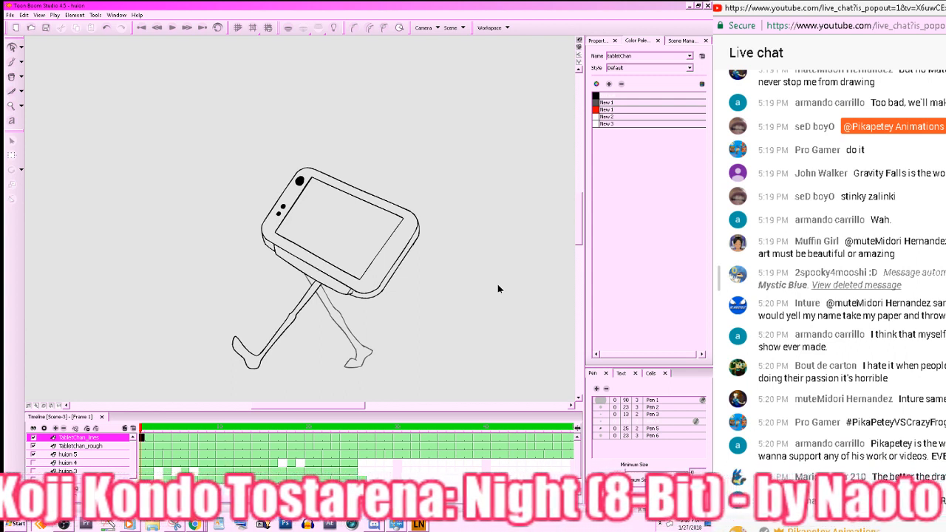
- Play the walk animation to check the narrowed tablet in motion
click(172, 27)
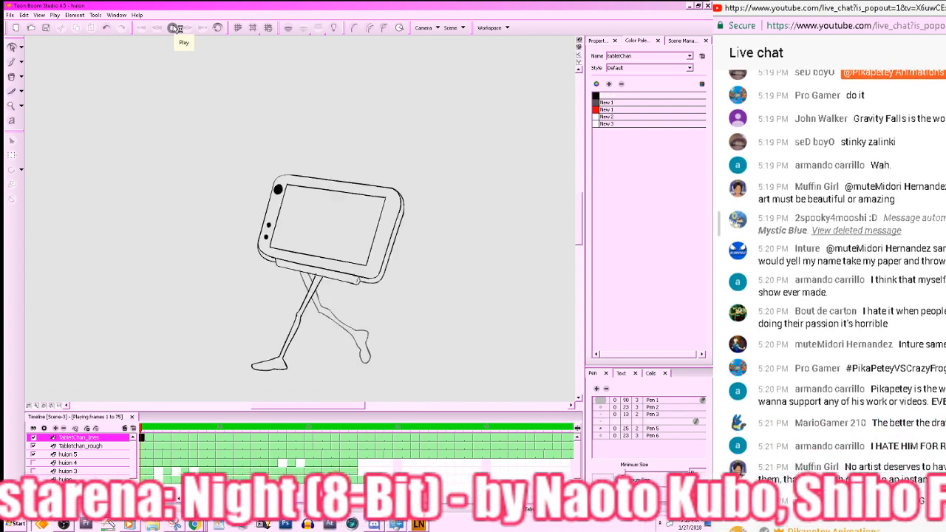
click(173, 28)
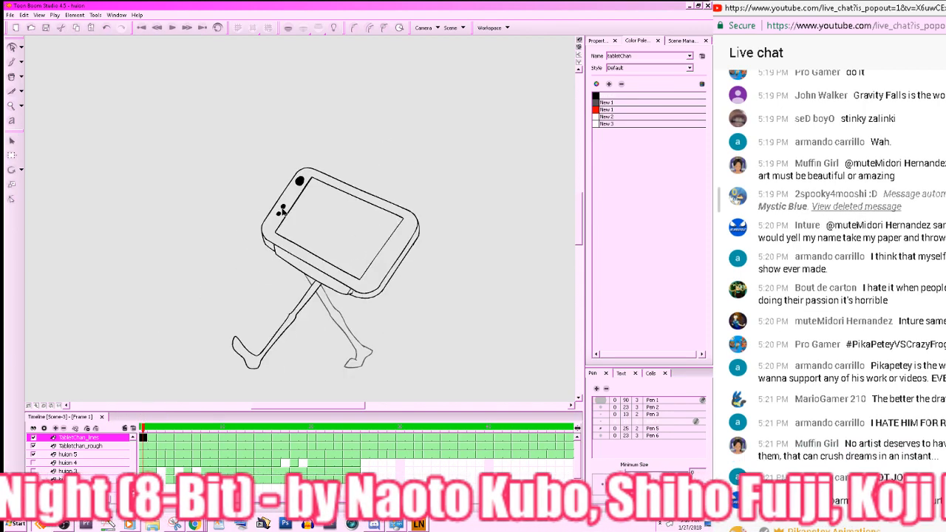
- On frame 1, move the tablet's two small dots farther apart and shift both down along the bezel, away from the large dot
drag(352, 217, 414, 224)
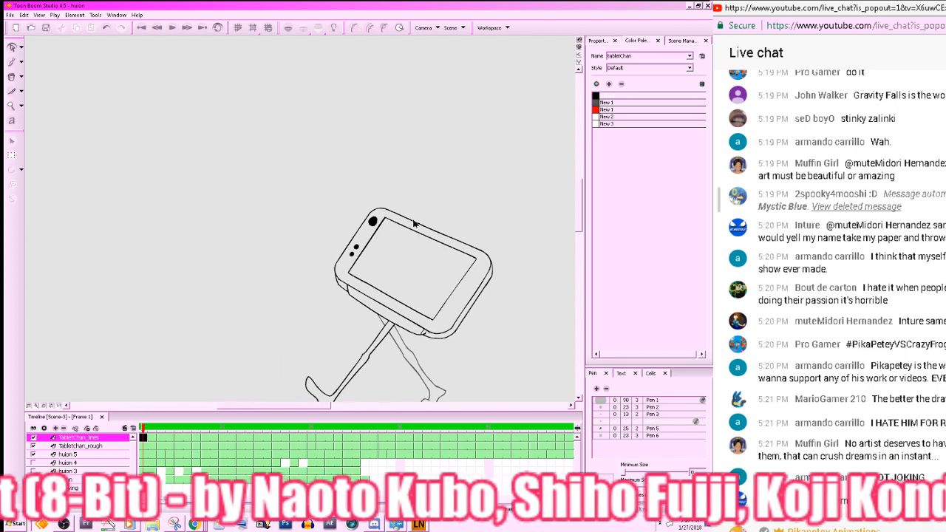
drag(352, 256, 347, 261)
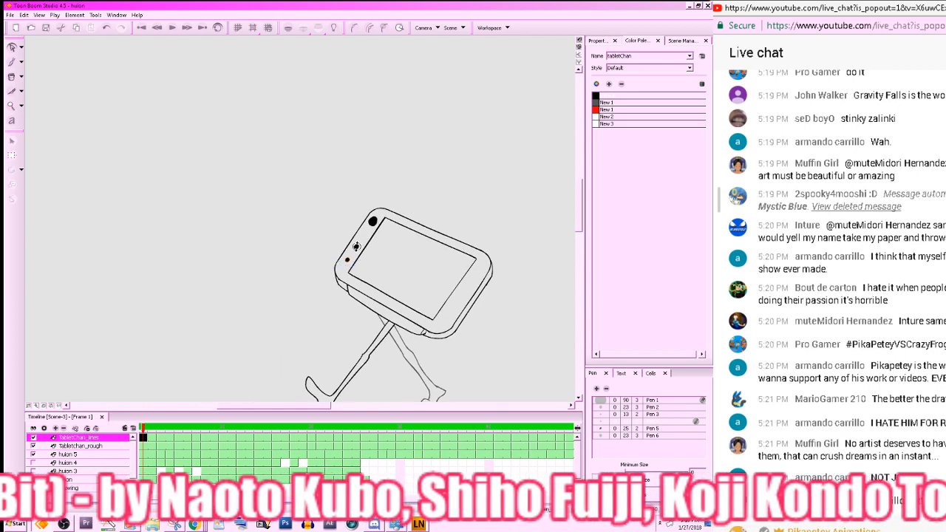
click(364, 239)
click(358, 245)
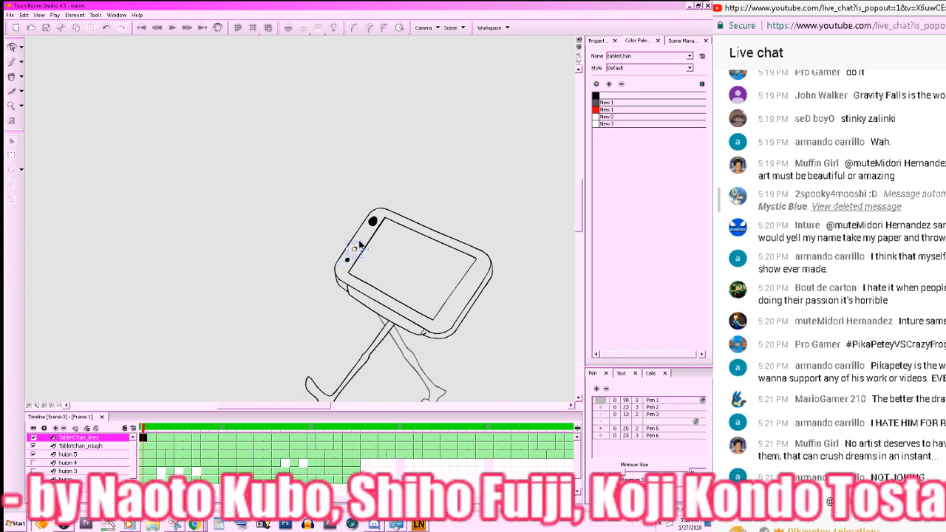
click(447, 163)
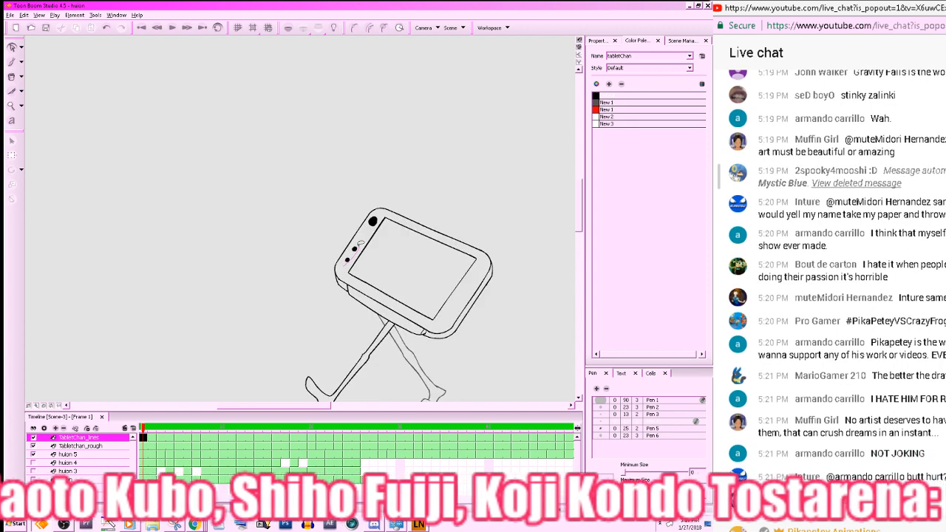
click(354, 252)
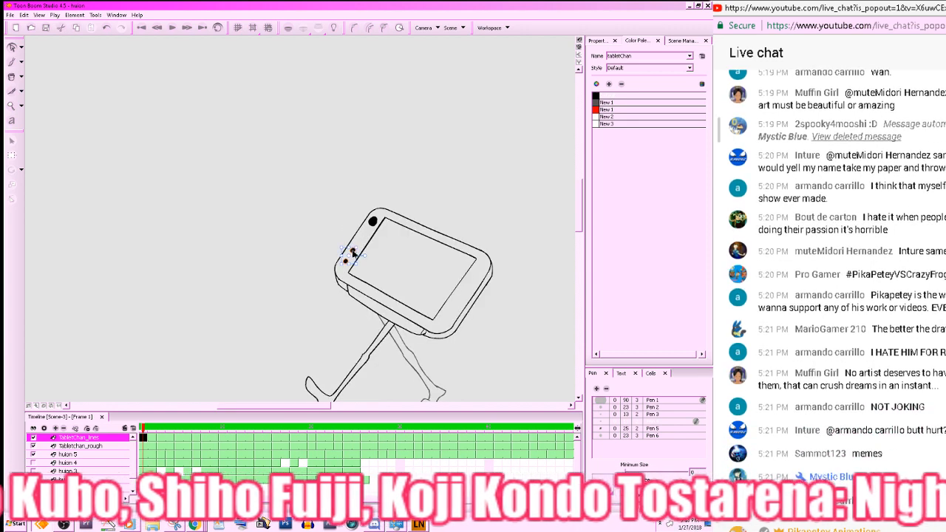
click(384, 243)
- Flip back and forth through the opening frames, close up on the bezel, to compare the two small dots' spacing
key(g)
key(g)
key(f)
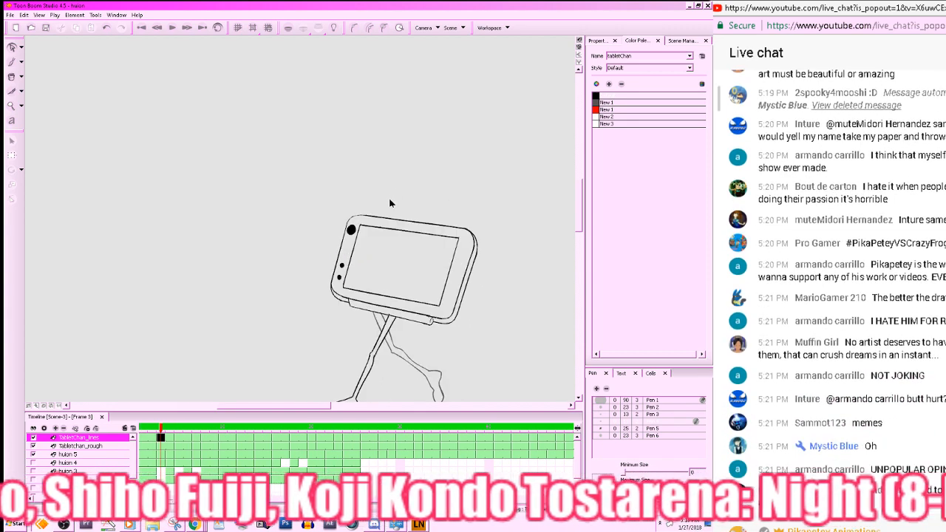
scroll(367, 249, up, 4)
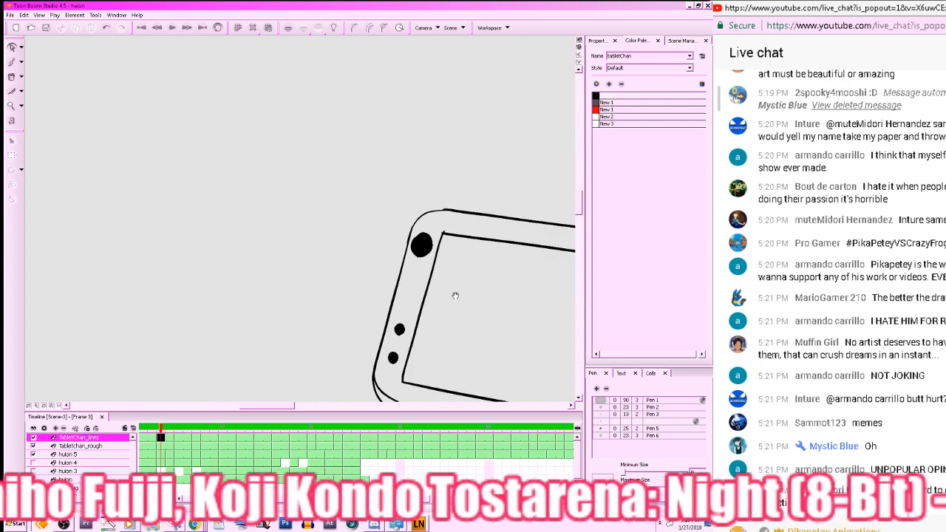
key(g)
key(f)
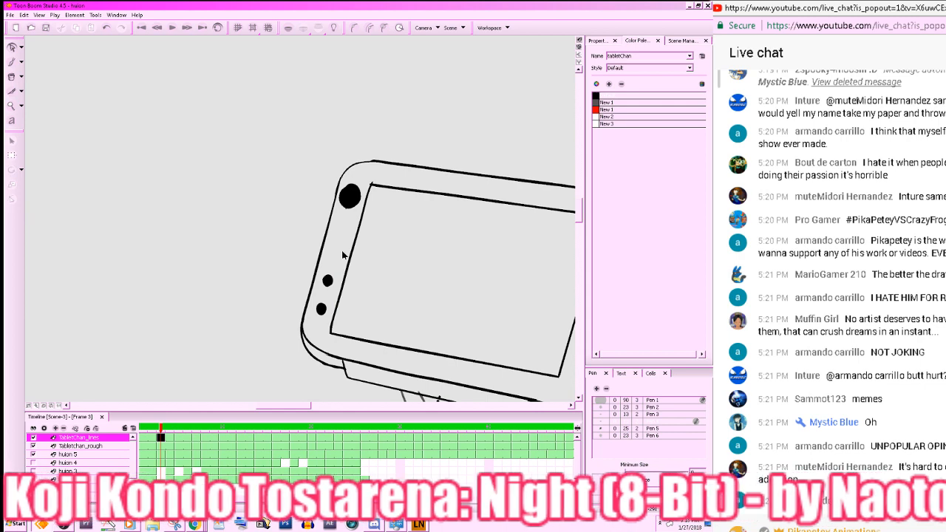
drag(321, 284, 337, 268)
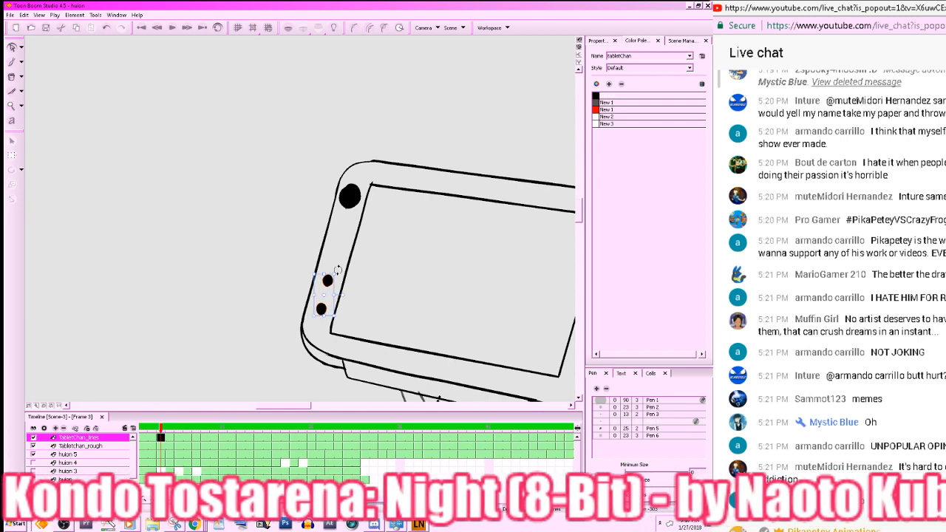
key(g)
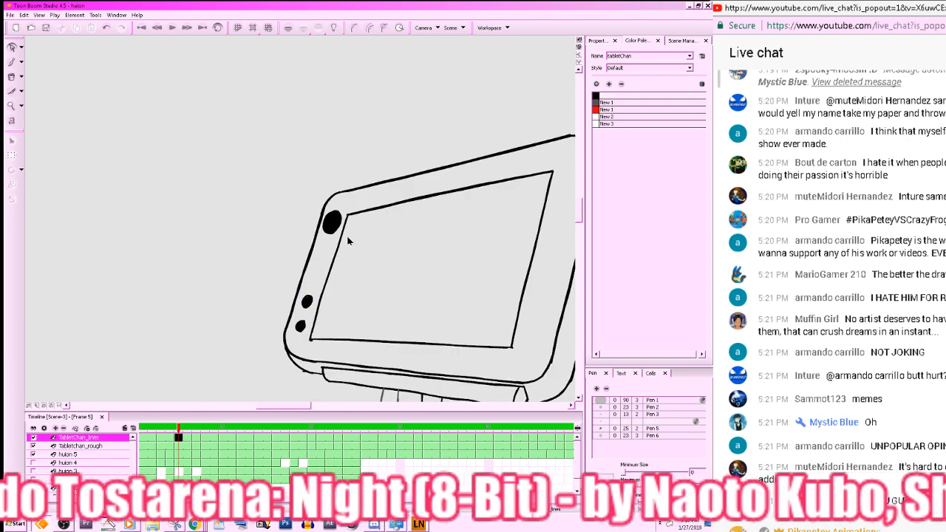
key(g)
key(g)
key(f)
key(f)
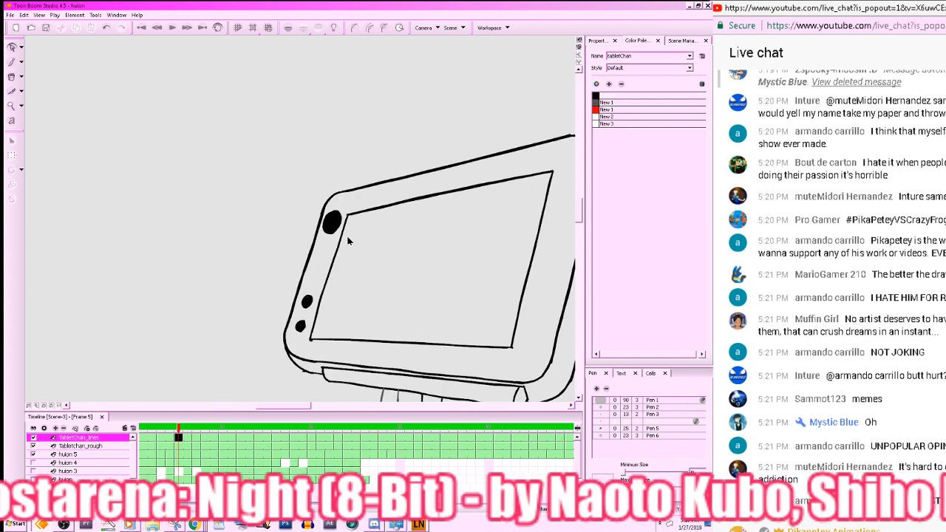
- On frame 7, move the upper small dot down the bezel and nudge the lower small dot slightly
key(g)
mouse_move(304, 256)
mouse_down()
mouse_move(327, 259)
mouse_move(292, 271)
mouse_move(307, 274)
mouse_up()
click(299, 281)
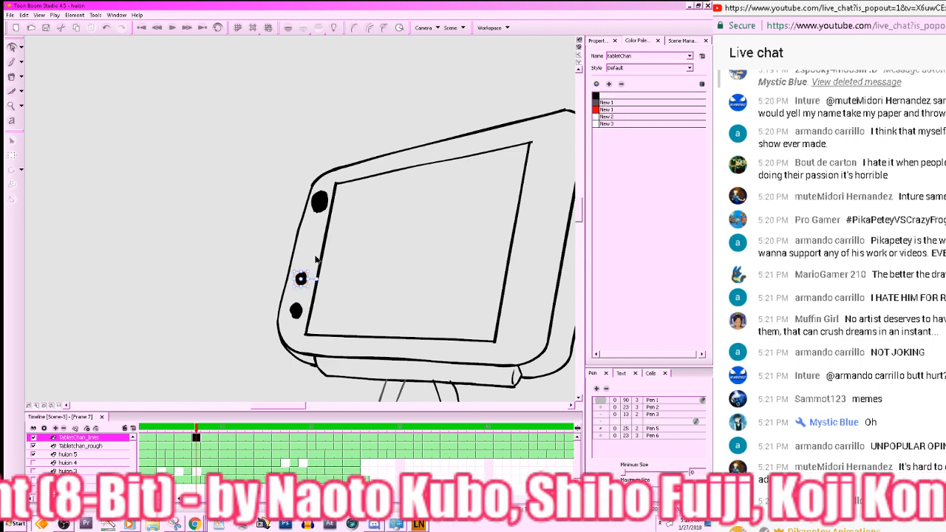
click(295, 311)
drag(296, 311, 296, 312)
click(330, 274)
- On the drawing between frames 7 and 10, shift both small dots slightly down and toward the tablet's outer edge
key(period)
key(period)
key(period)
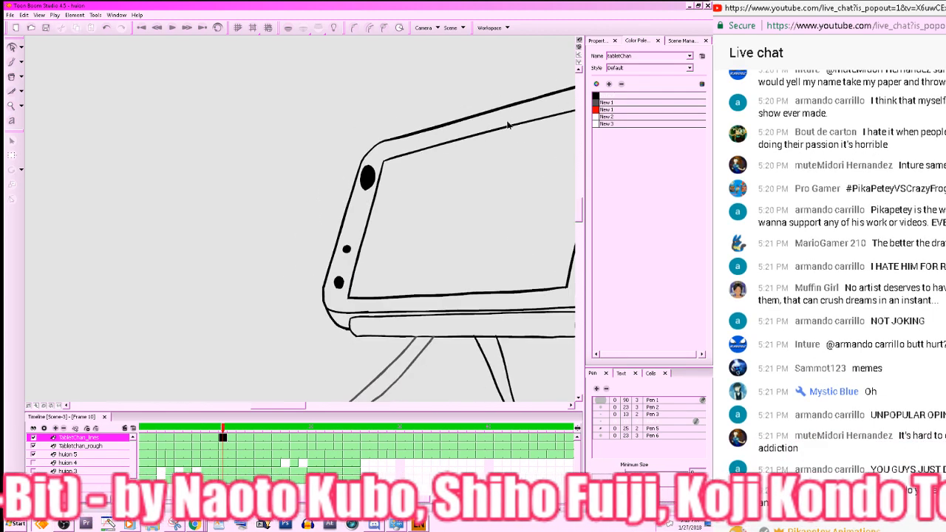
key(comma)
key(comma)
drag(320, 256, 314, 267)
drag(325, 232, 321, 235)
- Go through the frames from 10 to 20 to check the placement of the small bezel dots
key(period)
key(period)
key(period)
key(period)
key(comma)
key(comma)
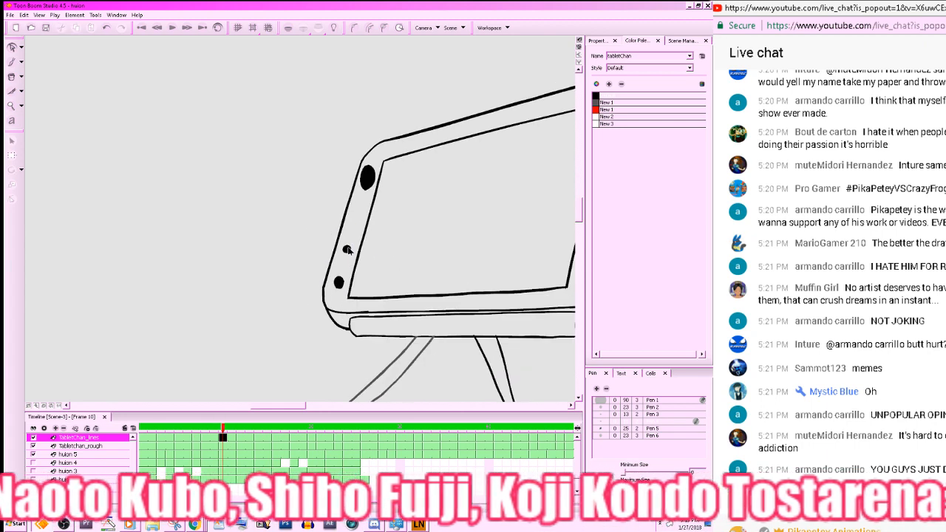
click(347, 249)
key(period)
key(period)
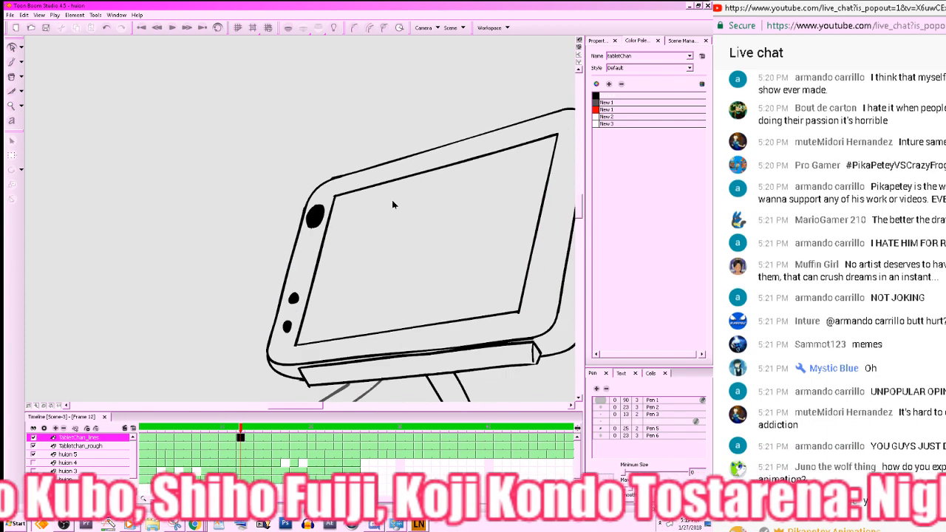
key(period)
key(period)
key(period)
key(period)
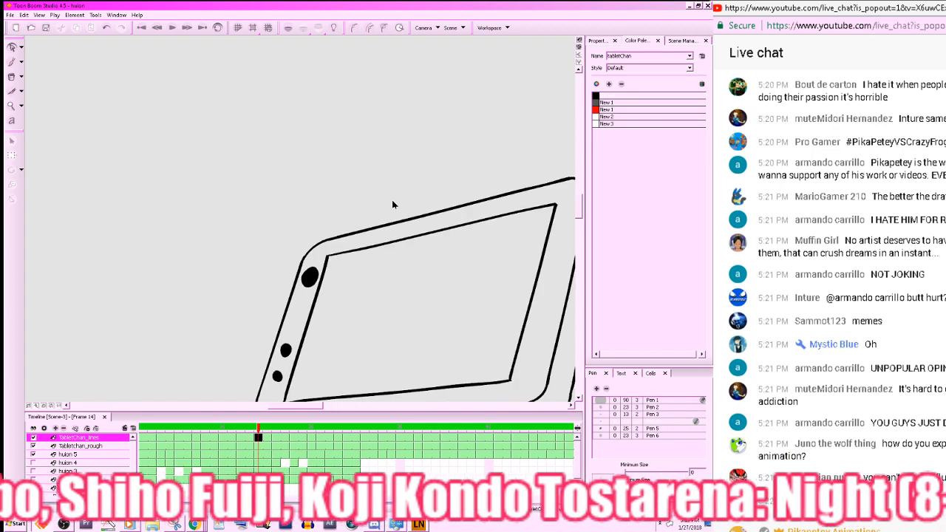
key(period)
key(period)
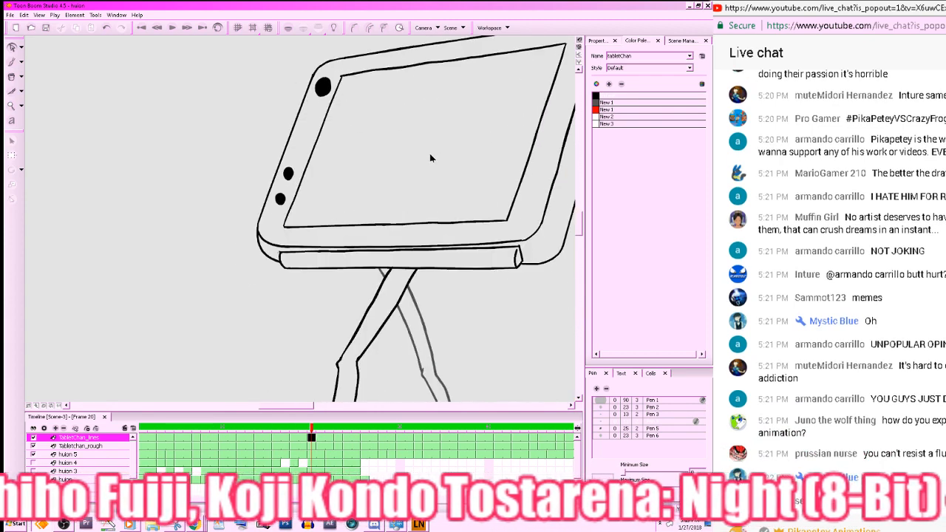
key(period)
key(period)
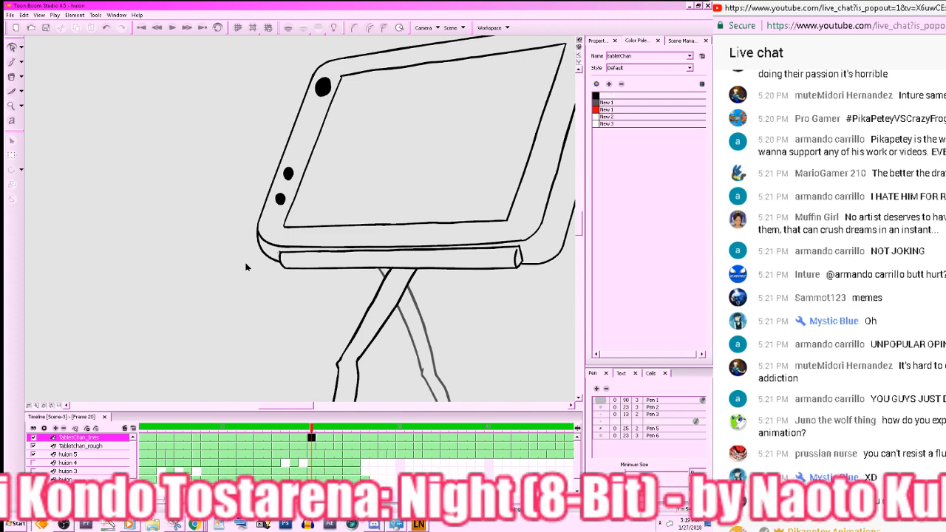
- On frame 20, move the lower small dot slightly down the bezel, away from the upper one, and save the project
drag(423, 139, 454, 186)
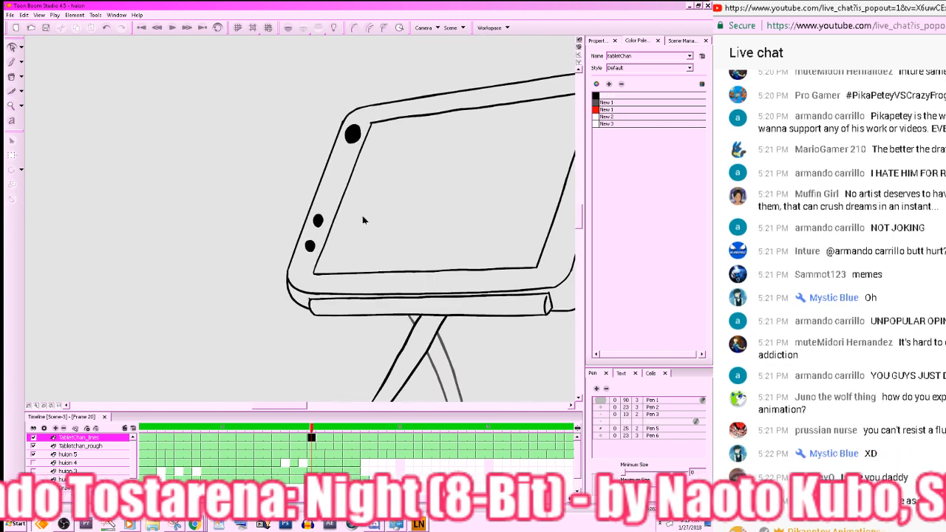
drag(309, 249, 308, 253)
click(376, 188)
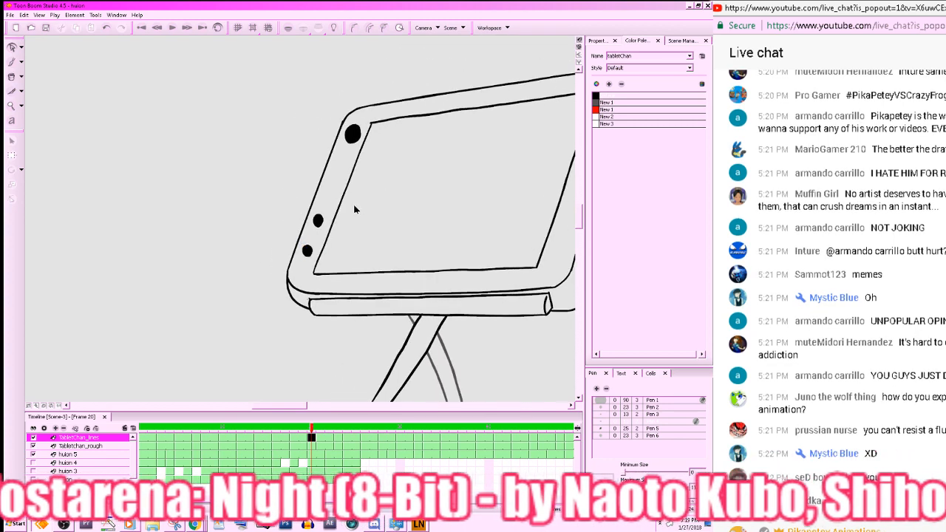
key(ctrl+s)
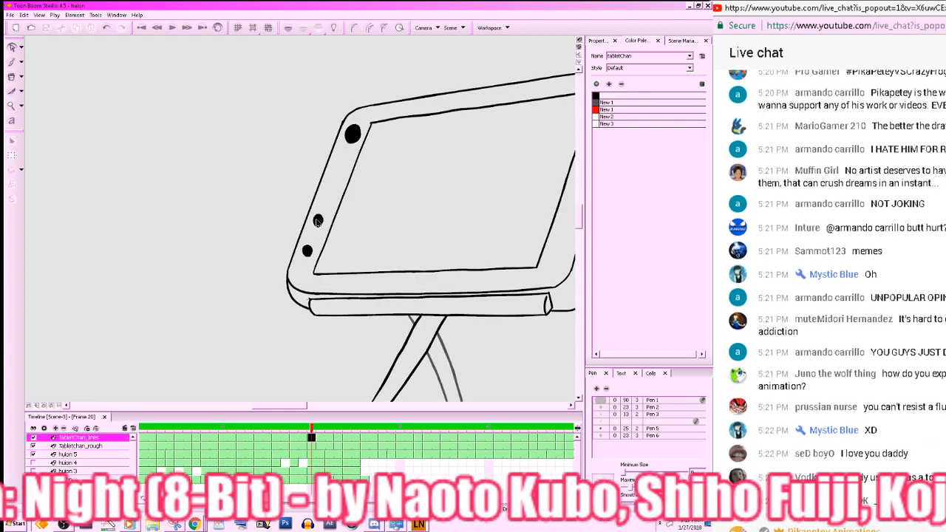
- On frame 23, rework the lower small dot with the Brush so it is larger and closer to the outer edge
key(period)
key(period)
key(period)
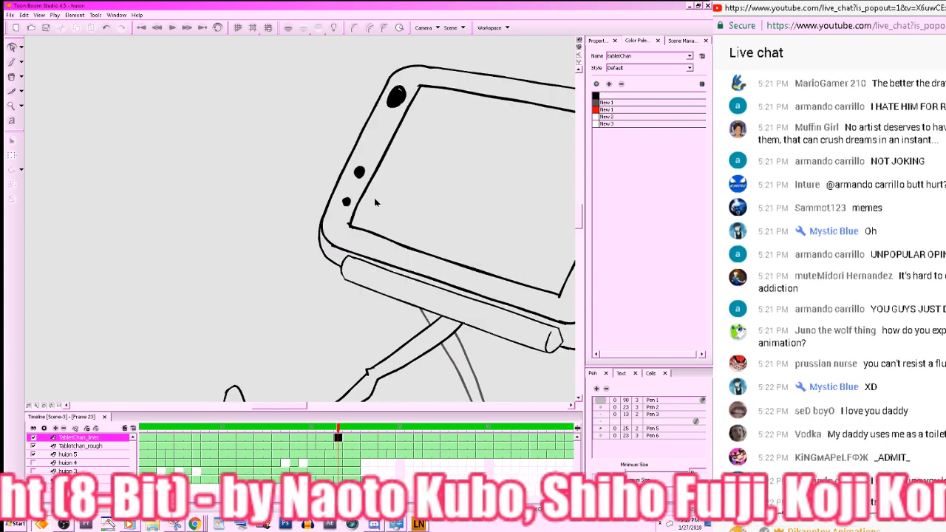
key(period)
key(comma)
drag(345, 204, 345, 199)
key(alt+b)
key(ctrl+z)
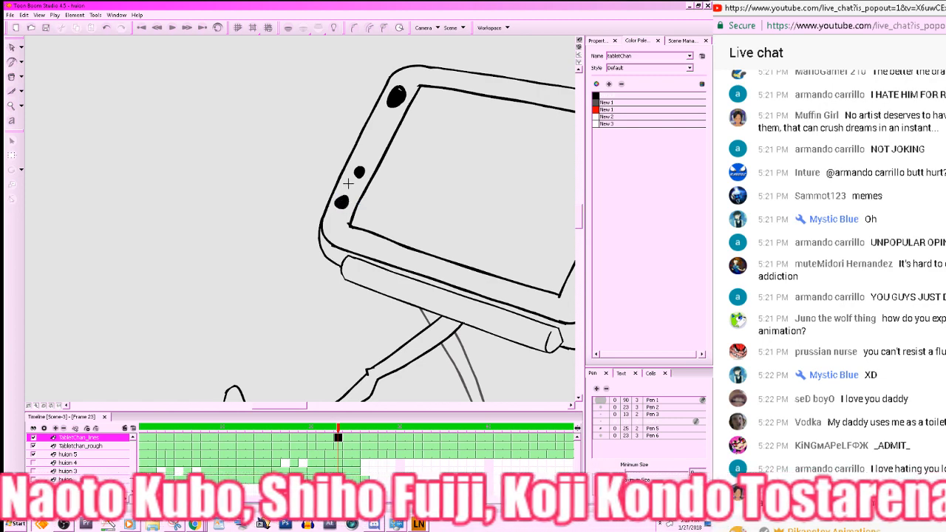
key(ctrl+z)
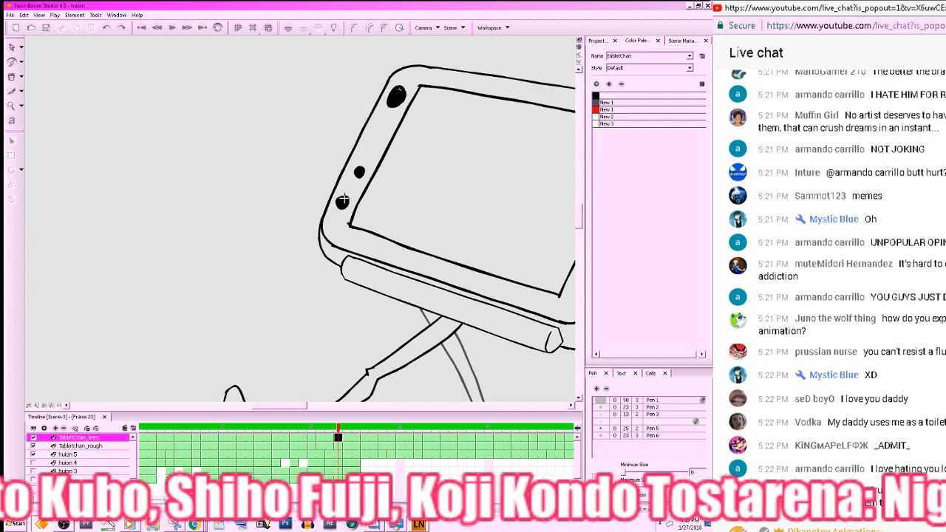
- On frame 26, enlarge the lower small dot slightly with the Brush and save the project
key(period)
key(period)
key(period)
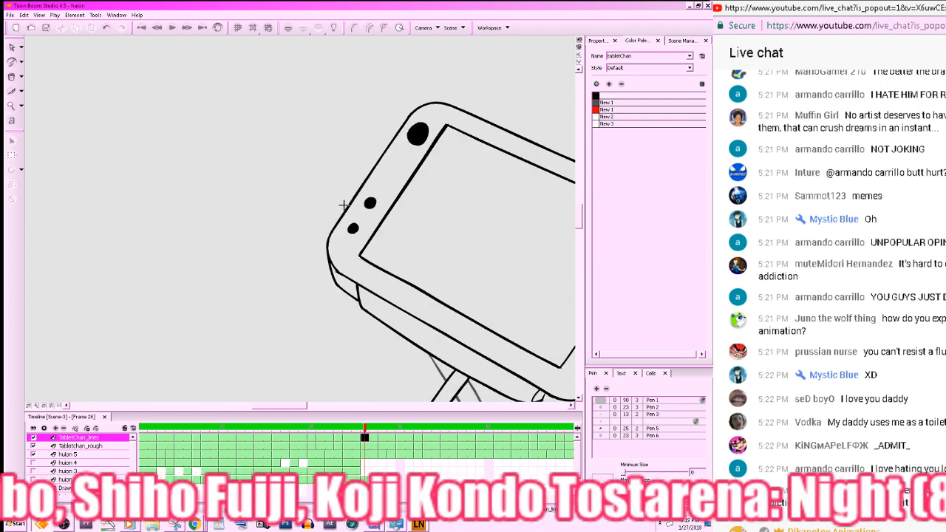
key(period)
key(period)
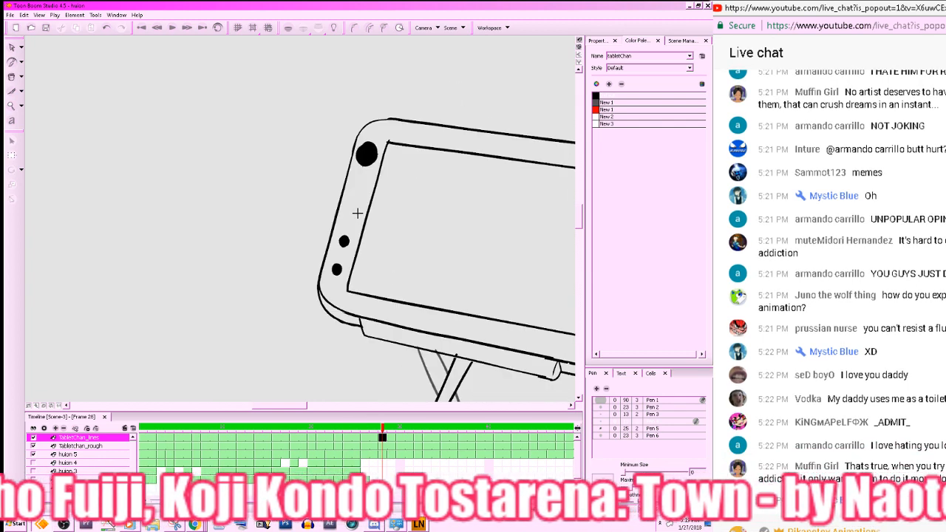
key(comma)
key(comma)
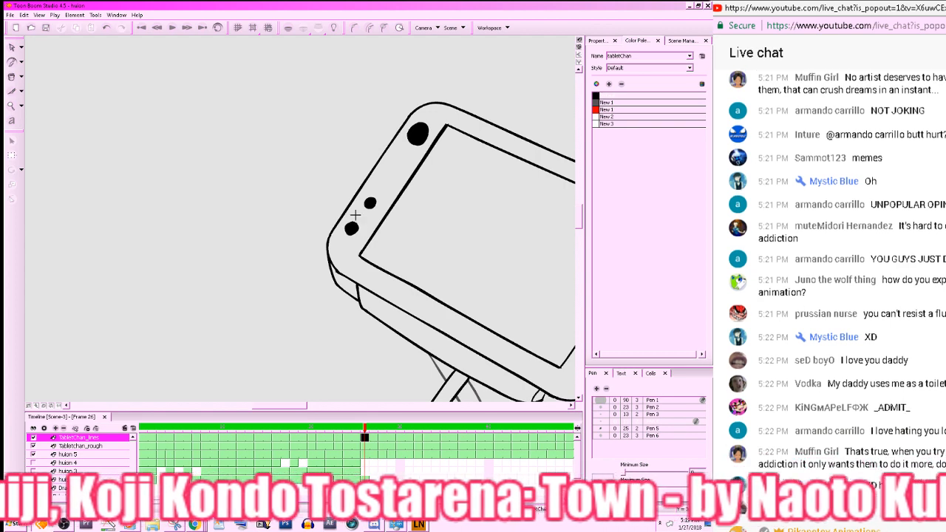
drag(463, 215, 399, 169)
key(ctrl+s)
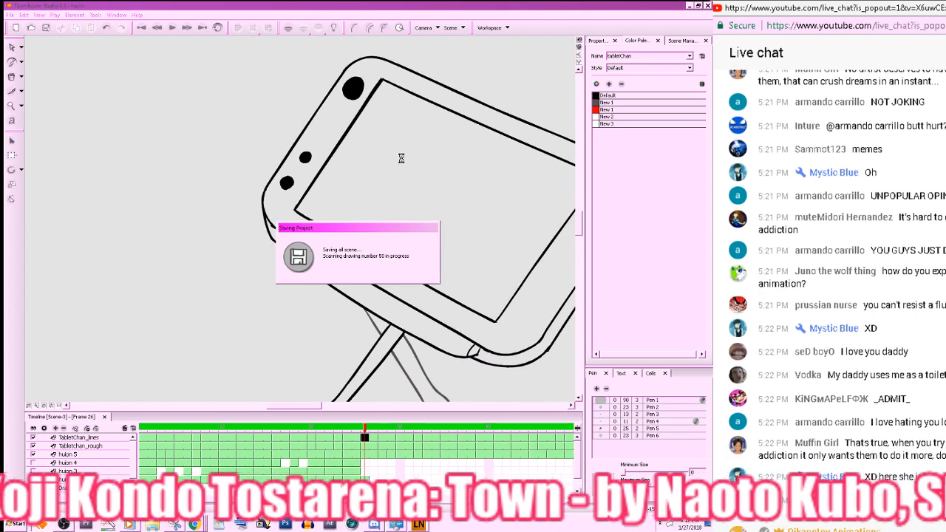
- Step forward from frame 26 through the rest of the walk with the whole character in view to check the dots
key(x)
key(x)
key(x)
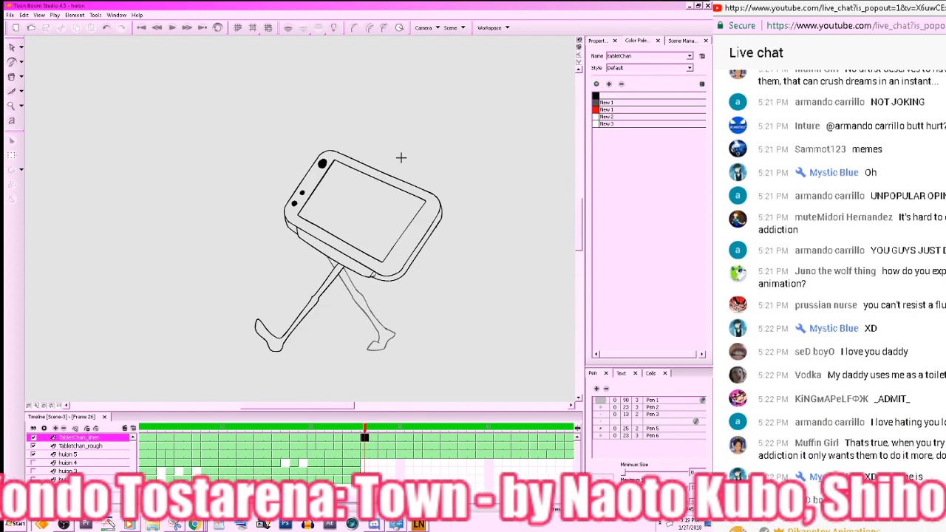
key(period)
key(period)
key(period)
key(period)
key(period)
key(period)
key(period)
key(period)
key(period)
key(period)
key(period)
key(period)
key(period)
key(period)
key(period)
key(period)
key(period)
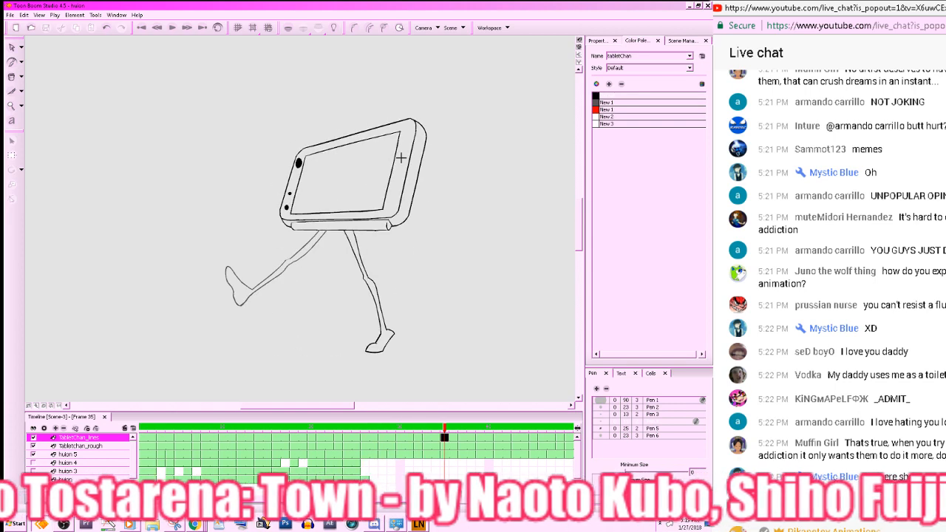
key(period)
key(period)
key(period)
key(period)
key(period)
key(period)
key(period)
key(period)
key(period)
key(period)
key(period)
key(period)
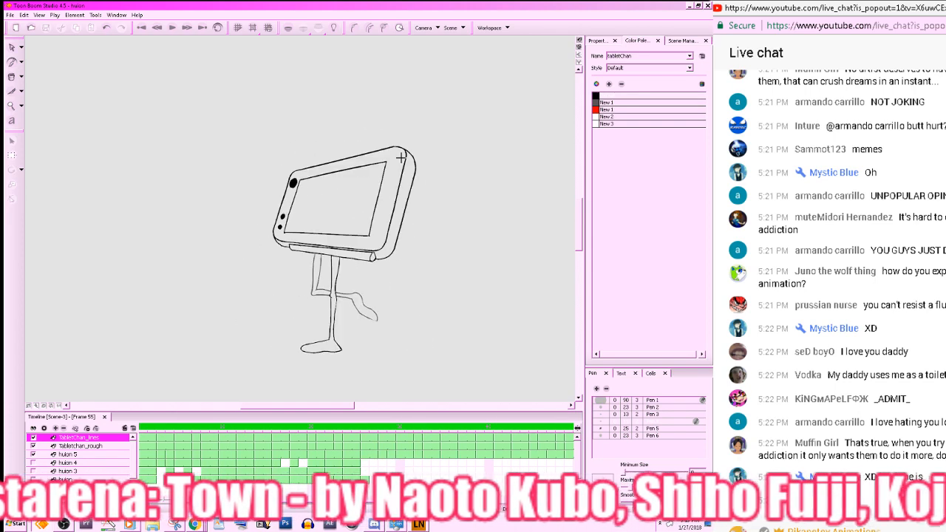
- Play the walk animation to check the dots in motion and stop on frame 19
click(181, 28)
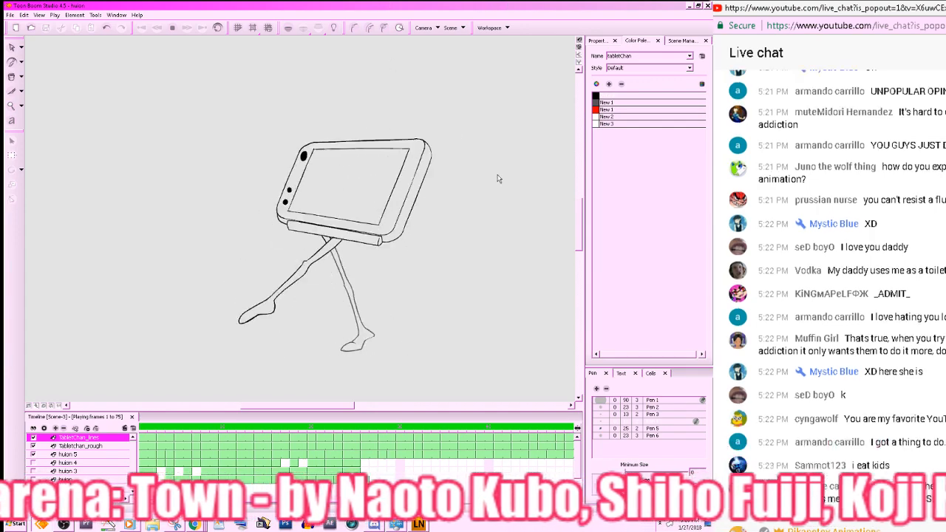
click(308, 434)
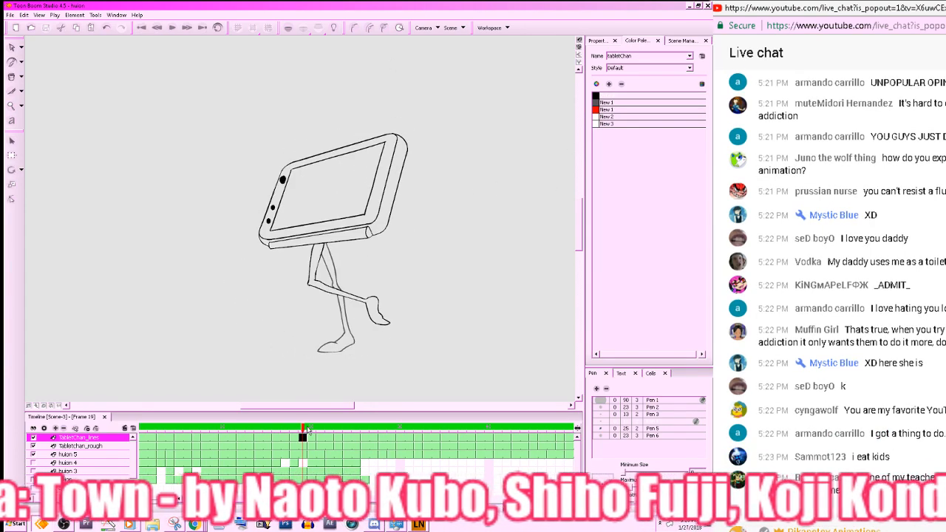
drag(509, 179, 479, 188)
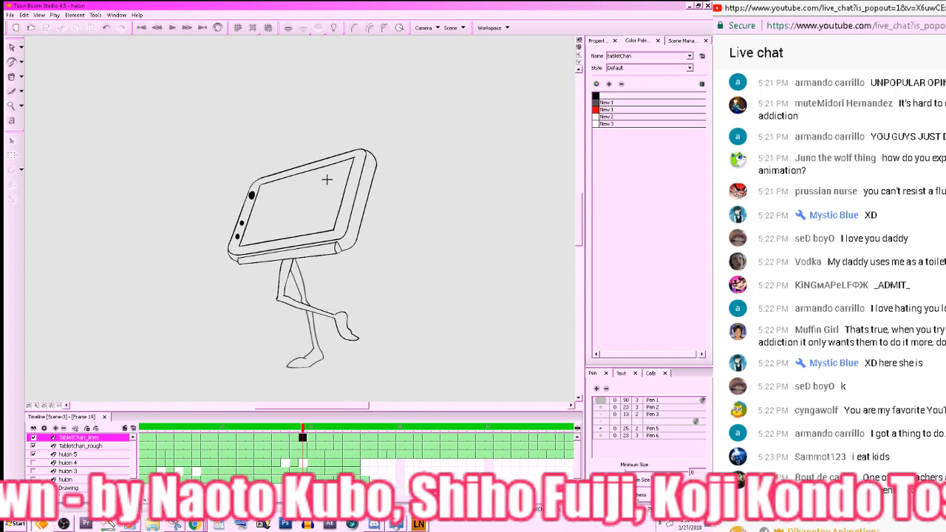
- Step frame by frame from frame 19 to the later walk frames to examine the tablet's outline and dots
key(period)
key(period)
key(period)
key(period)
key(period)
key(period)
key(period)
key(period)
key(period)
key(period)
key(period)
key(period)
key(period)
key(comma)
key(comma)
key(comma)
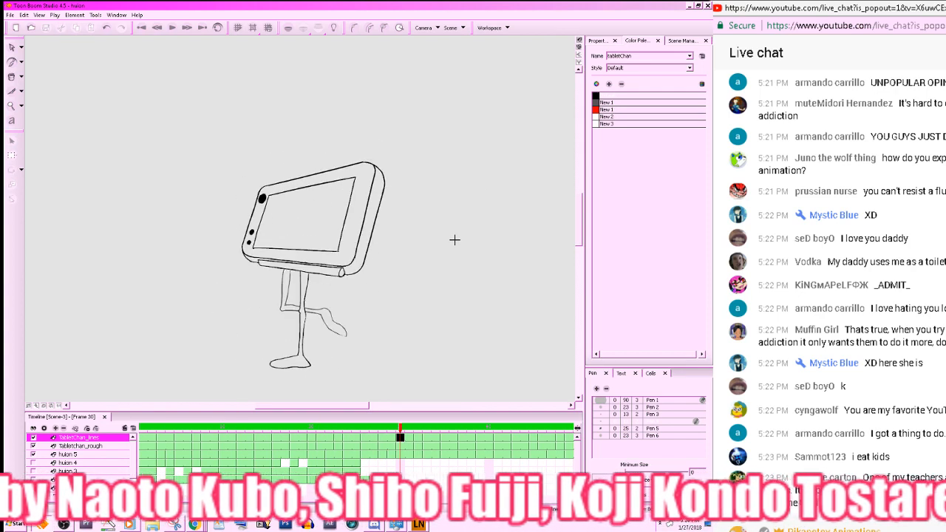
key(period)
key(period)
key(period)
key(period)
key(period)
key(period)
key(period)
key(period)
key(period)
key(period)
key(period)
key(period)
key(period)
key(period)
key(period)
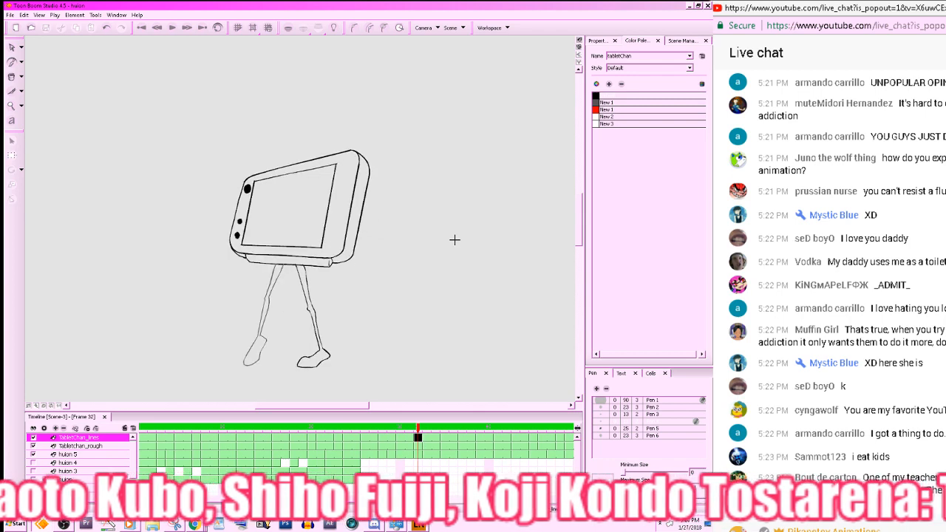
key(period)
key(period)
key(period)
key(period)
key(period)
key(period)
key(period)
key(period)
key(period)
key(period)
key(period)
key(period)
key(period)
key(period)
key(period)
key(period)
key(period)
key(period)
key(period)
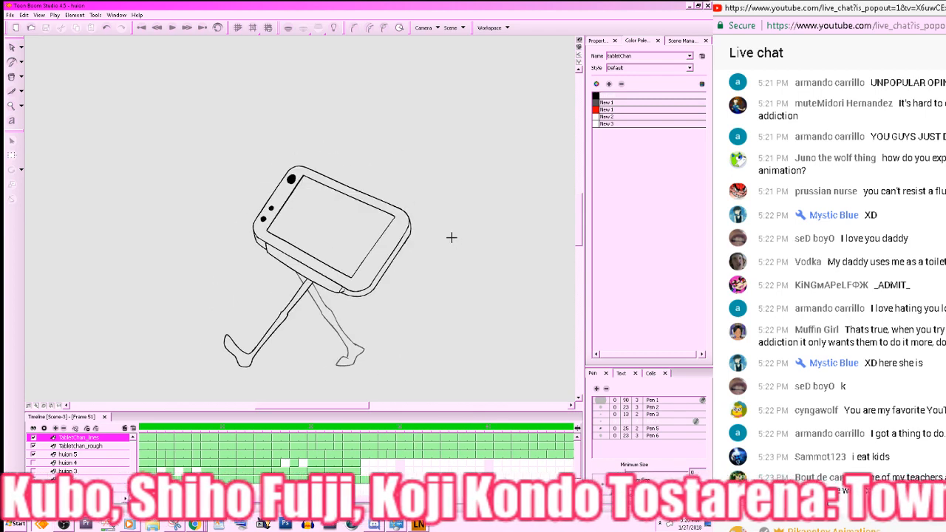
key(comma)
key(comma)
key(comma)
key(comma)
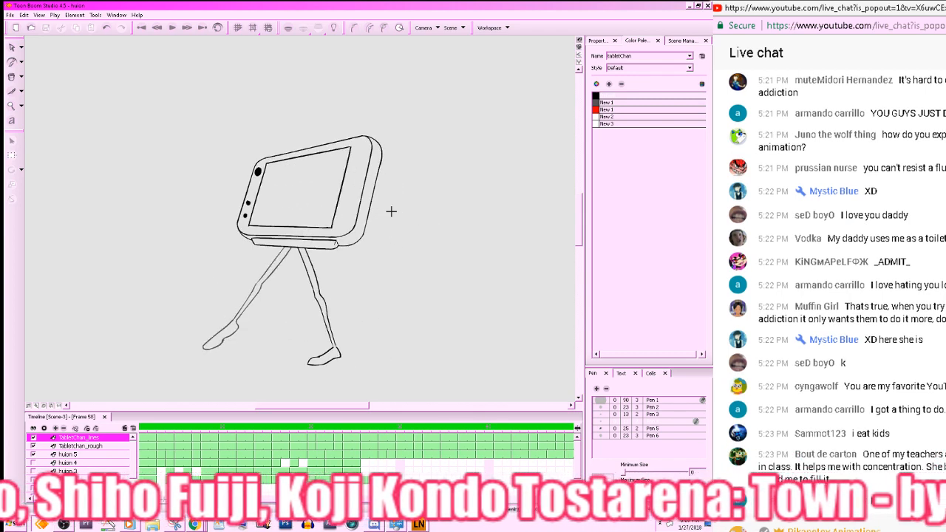
- Step frame by frame from frame 58 to frame 74 to examine the tablet's outline and dots
key(period)
key(period)
key(period)
key(period)
key(period)
key(period)
key(period)
key(period)
key(period)
key(period)
key(period)
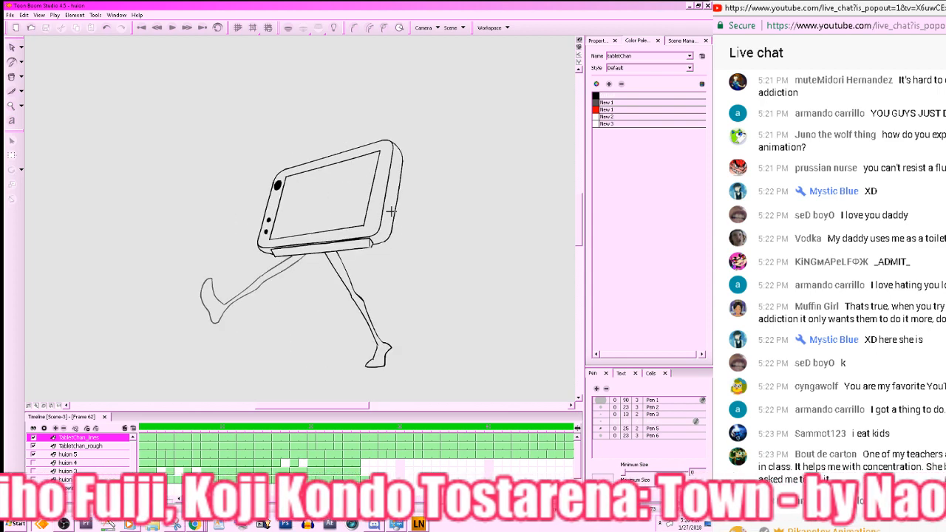
key(period)
key(period)
key(period)
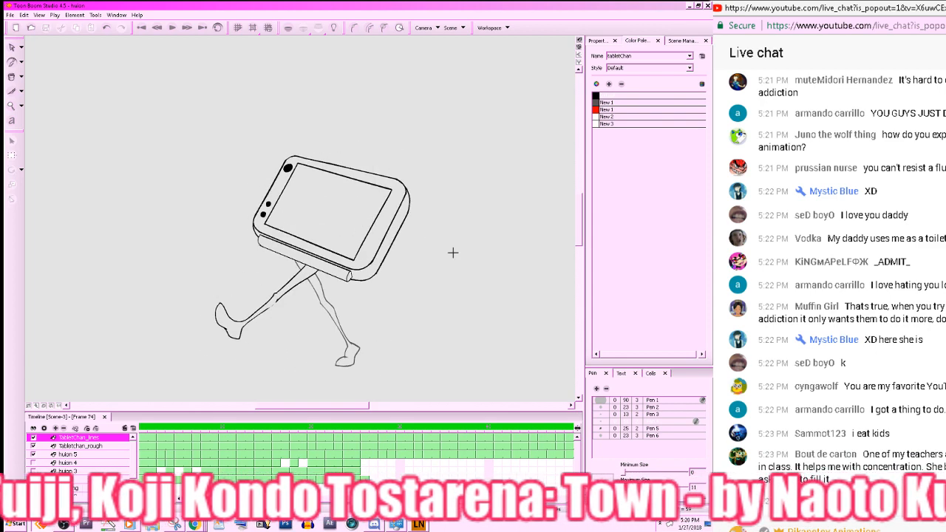
- Play the walk animation with the whole character in view, stop it and check the tablet's motion
drag(454, 253, 415, 298)
key(x)
key(x)
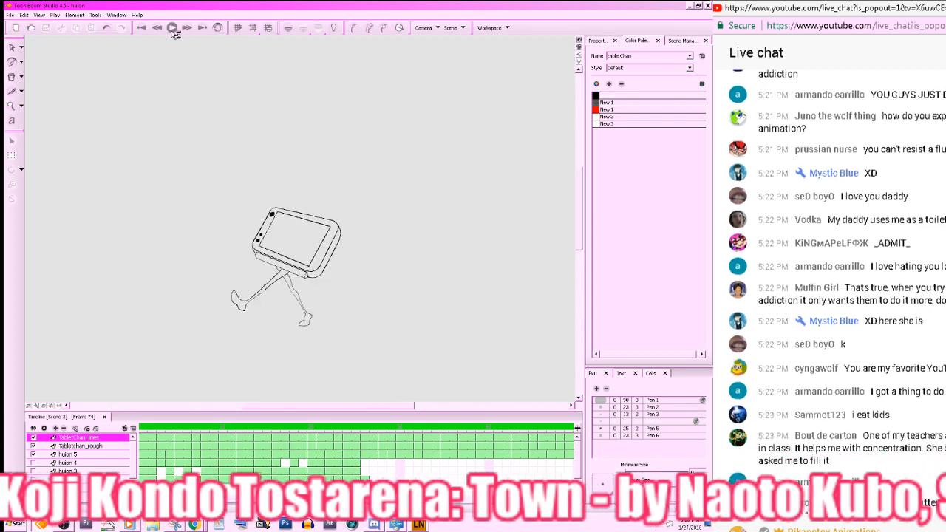
click(173, 28)
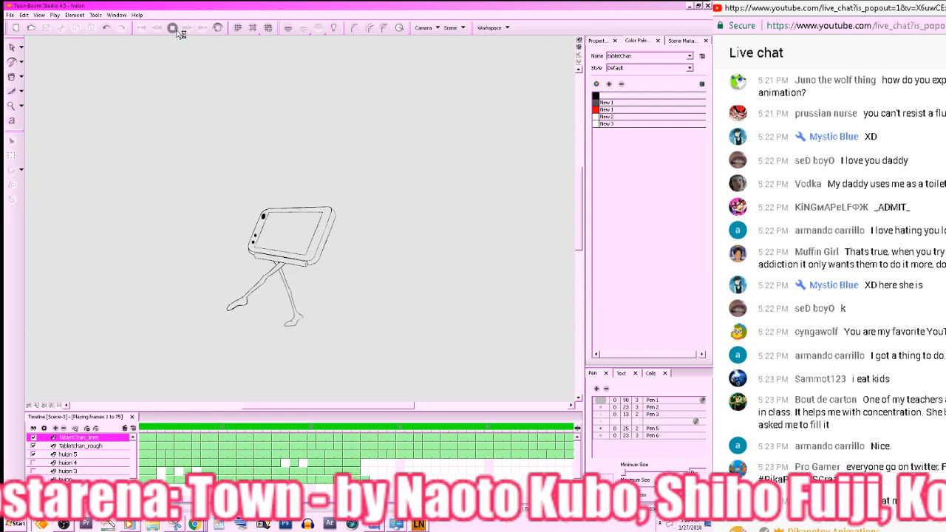
click(175, 28)
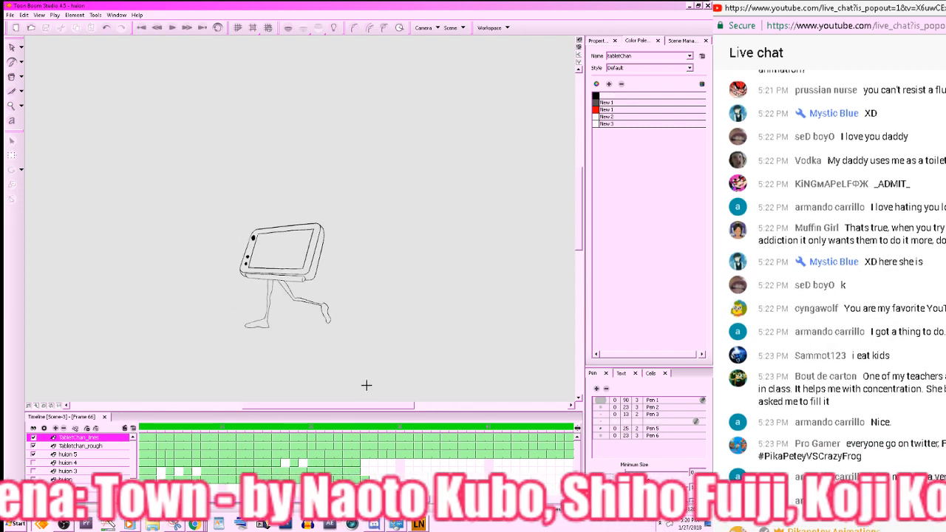
drag(405, 430, 394, 435)
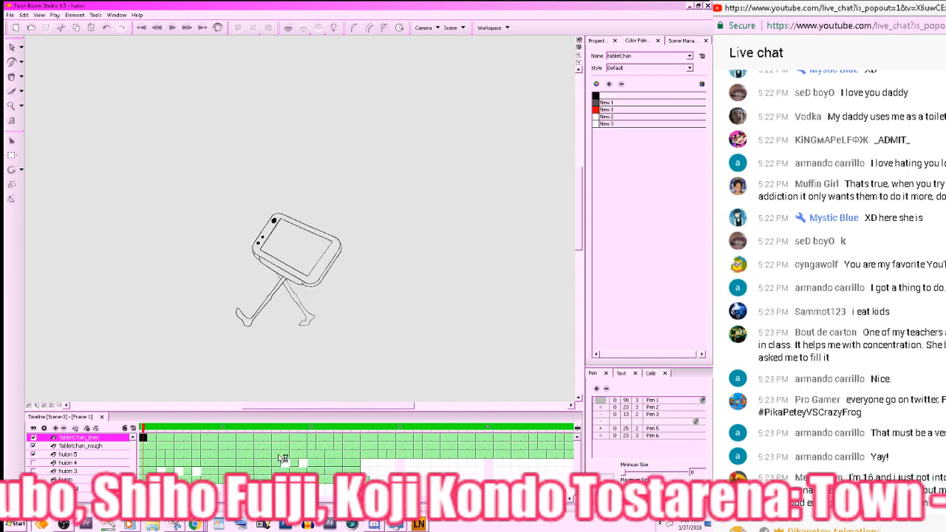
- Switch to the camera view, hide the Tabletchan_rough layer and the grid, and make TabletChan_lines the active layer
click(311, 454)
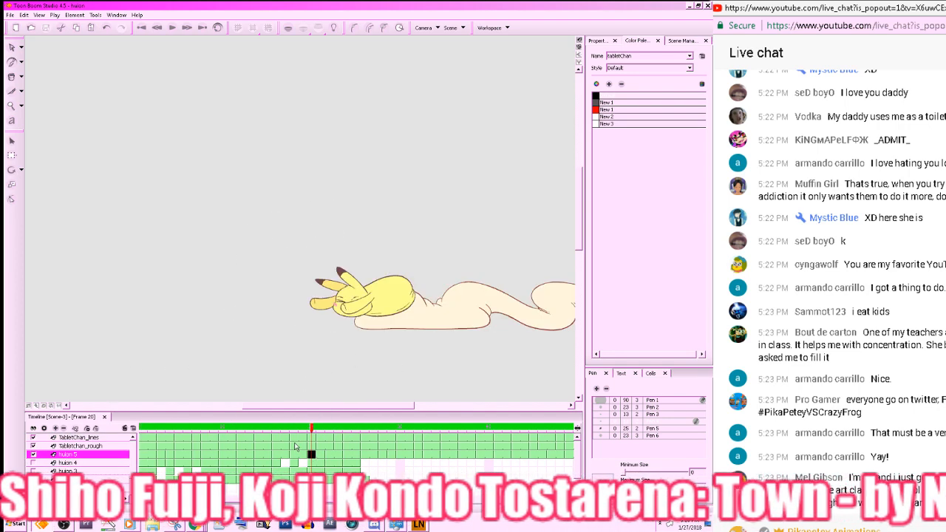
click(328, 438)
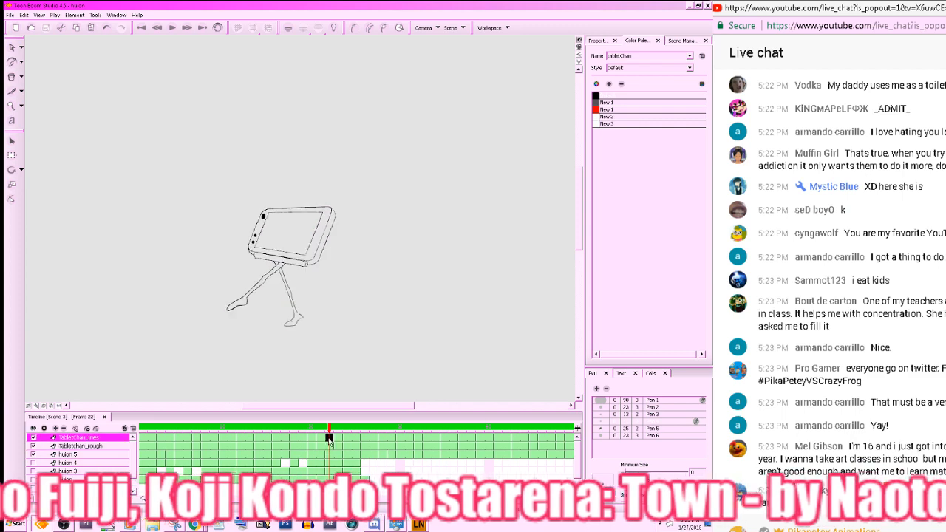
click(330, 453)
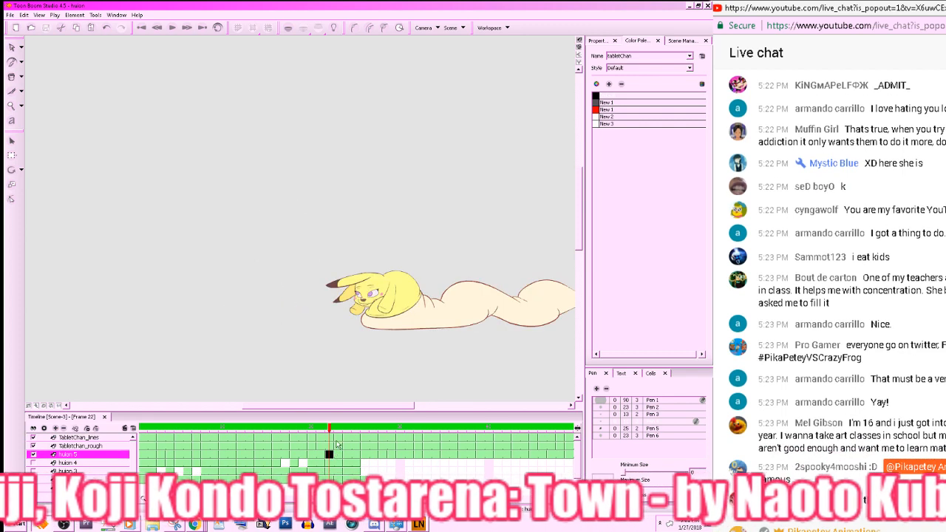
click(579, 49)
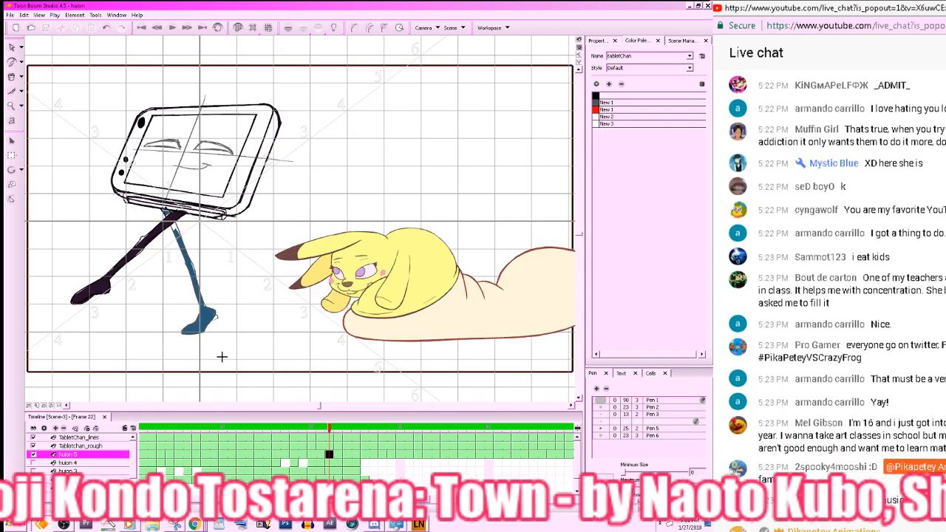
click(32, 446)
click(170, 437)
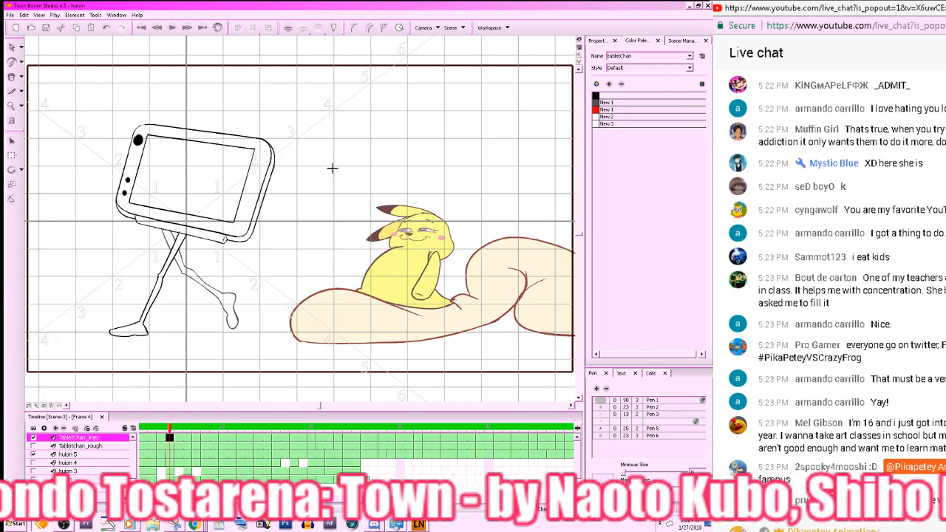
click(239, 28)
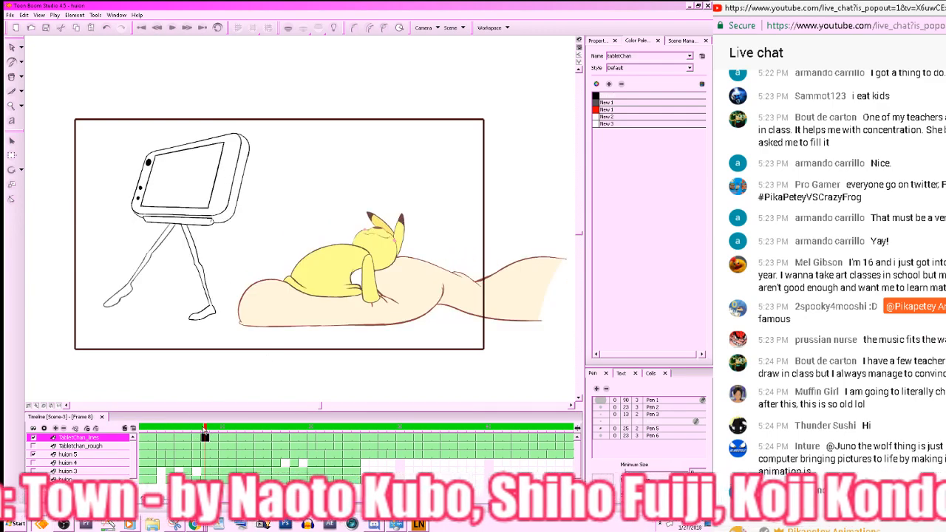
- Scrub through the tablet walk and the huion 5 character together, return to frame 1 and save the project
click(279, 435)
drag(326, 432, 142, 429)
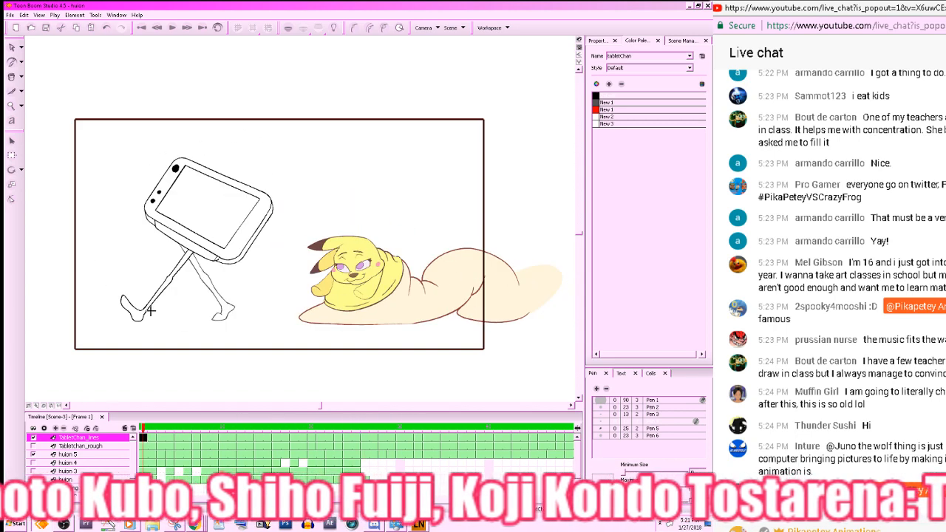
drag(255, 145, 411, 214)
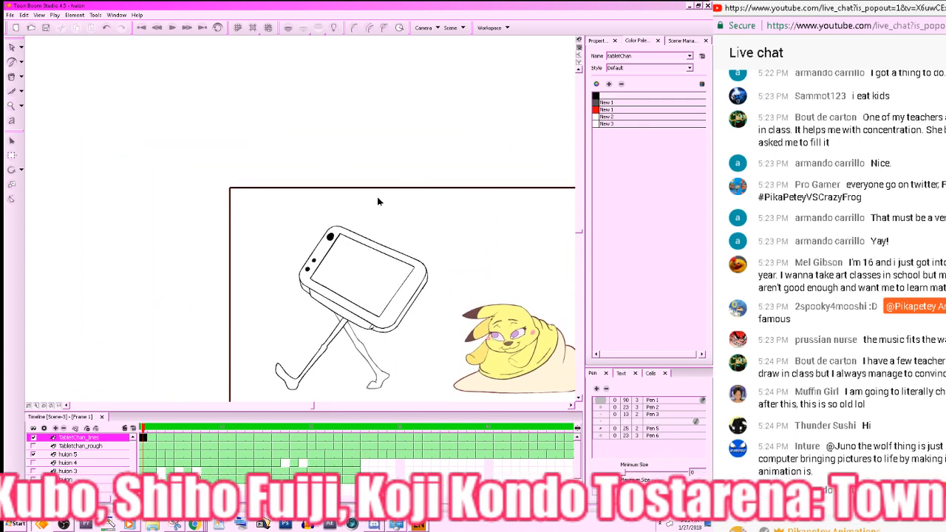
key(ctrl+s)
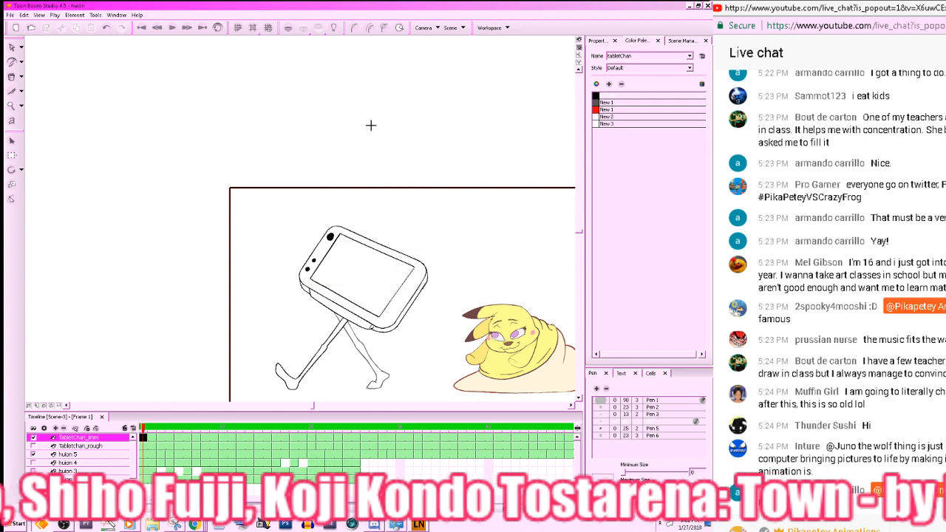
drag(410, 160, 361, 146)
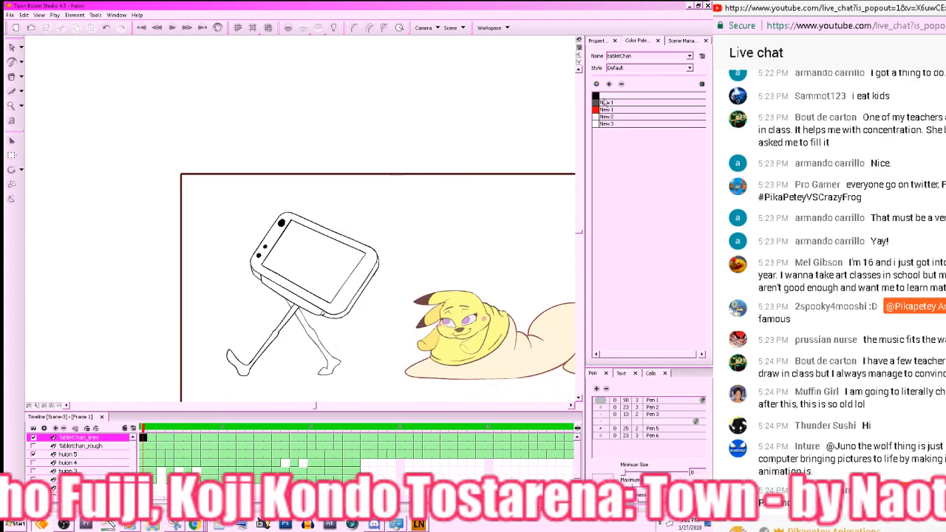
- Add a new colour named "side" to the tabletChan palette and make it light grey
click(603, 104)
click(609, 85)
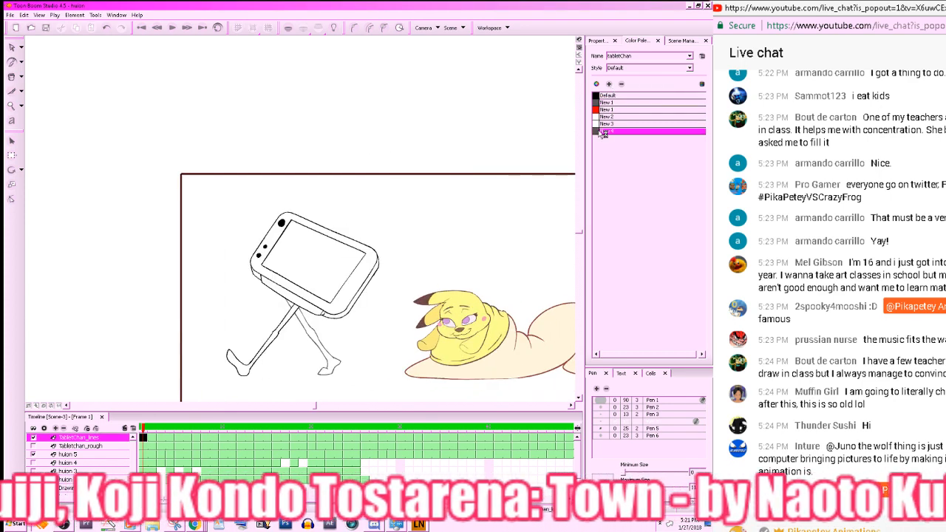
double_click(605, 132)
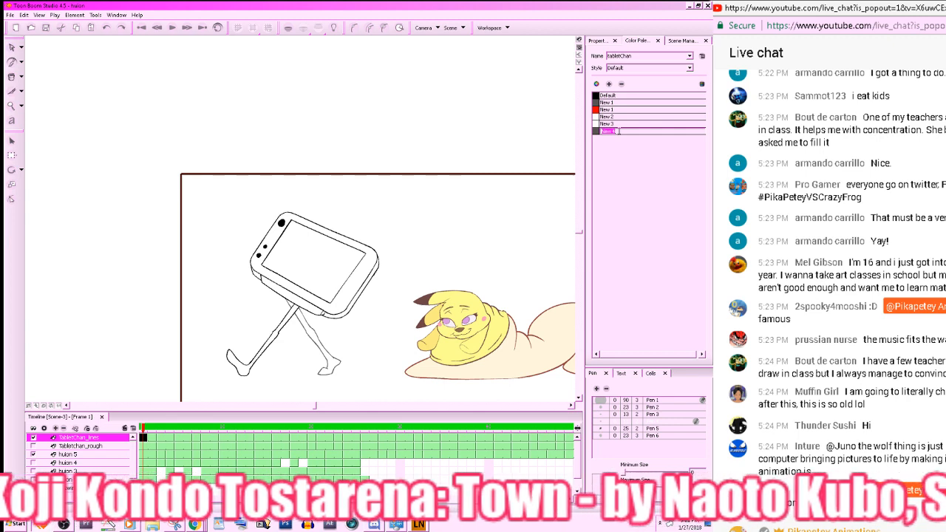
key(Return)
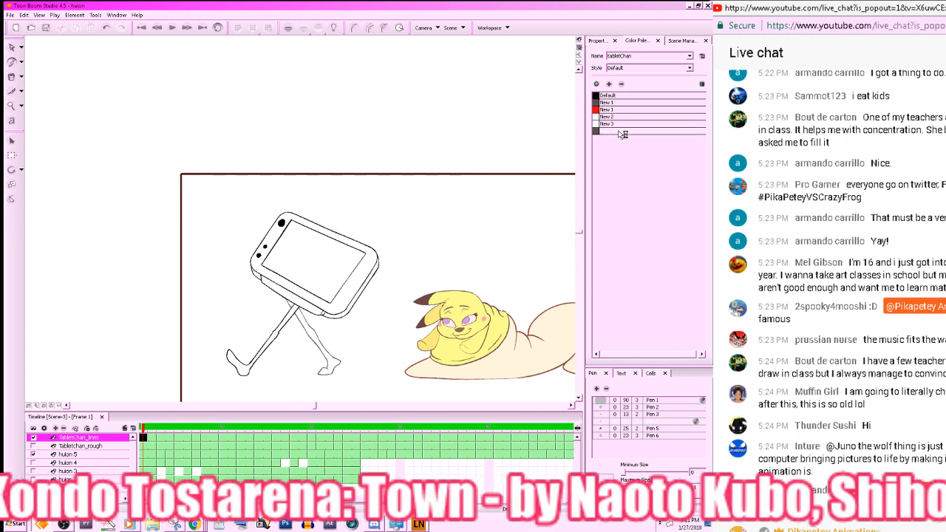
double_click(623, 134)
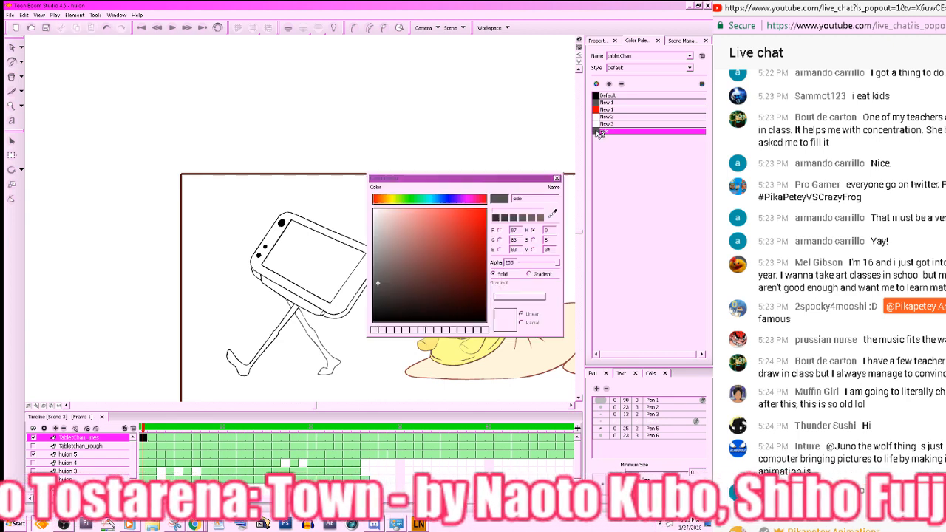
click(557, 178)
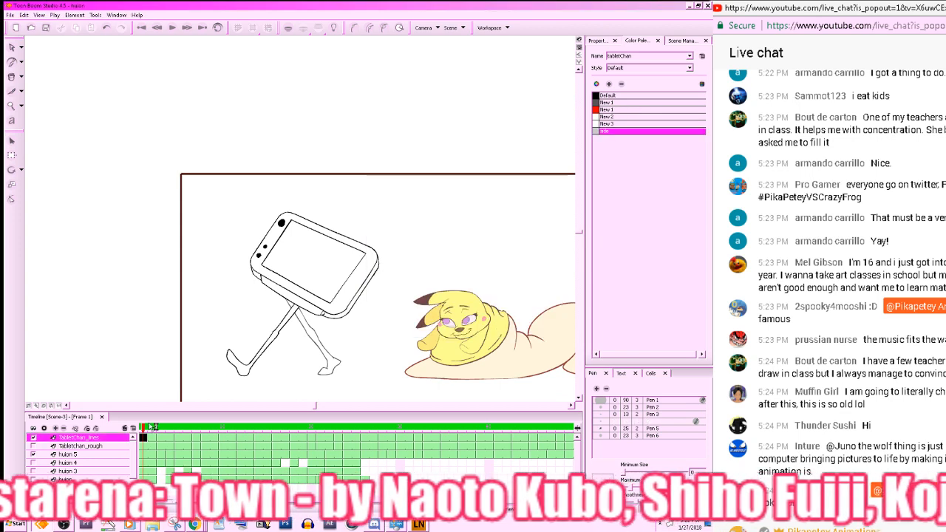
- On the TabletChan_lines layer, fill the tablet's front bezel with the light grey side colour on frames 1, 3 and 5
click(79, 438)
click(11, 76)
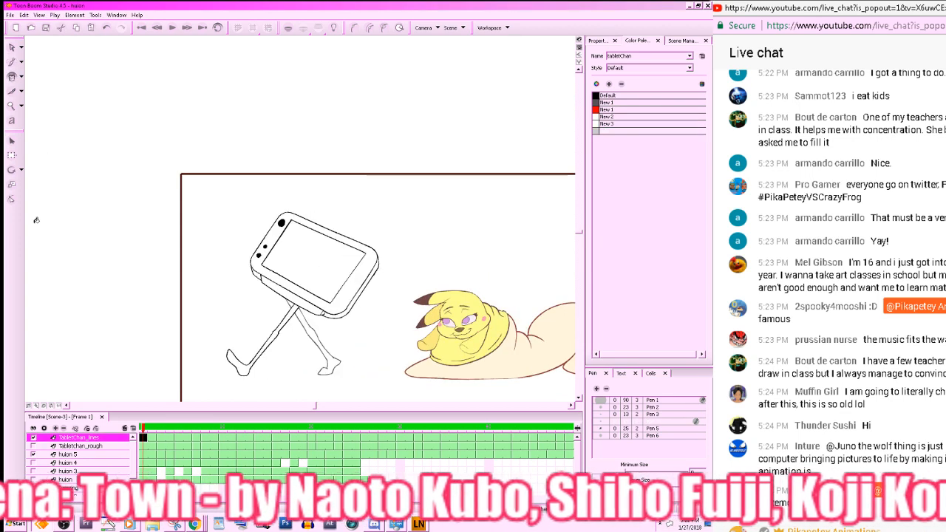
click(365, 271)
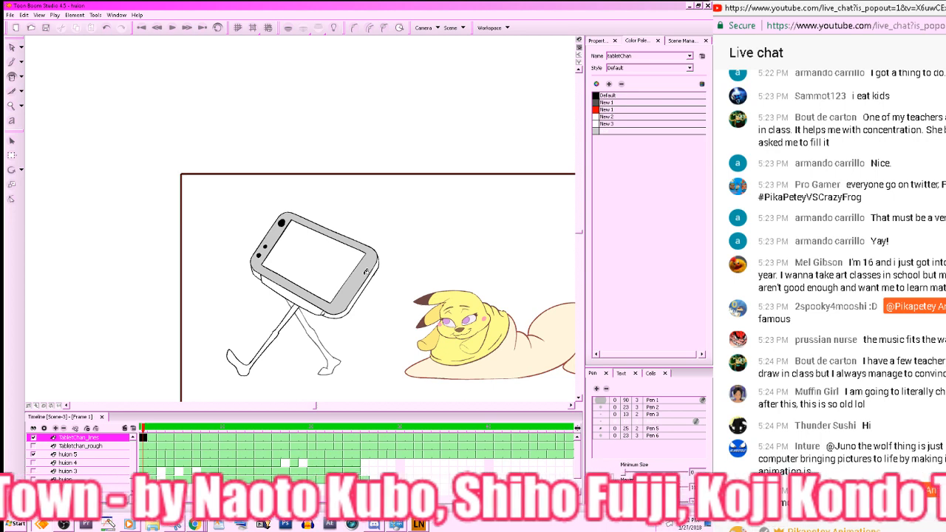
key(period)
key(period)
click(353, 261)
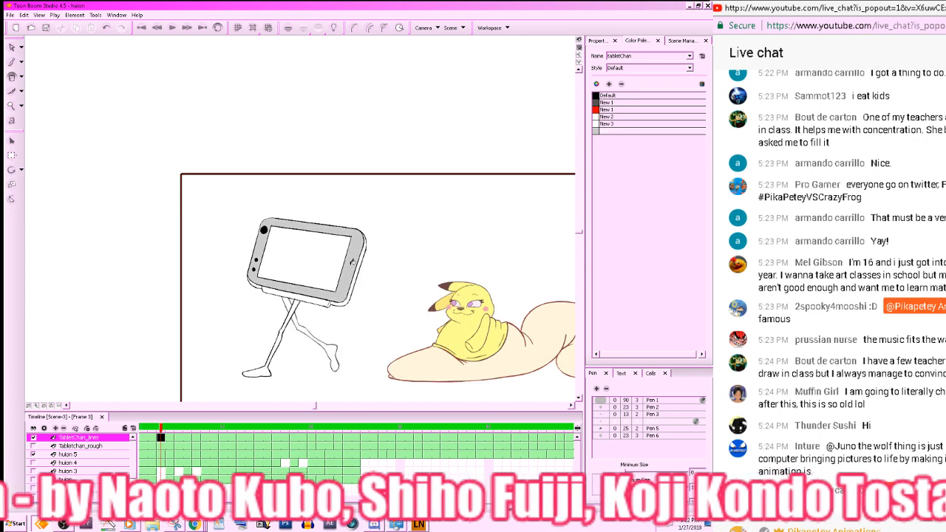
key(period)
key(period)
click(337, 257)
key(period)
key(period)
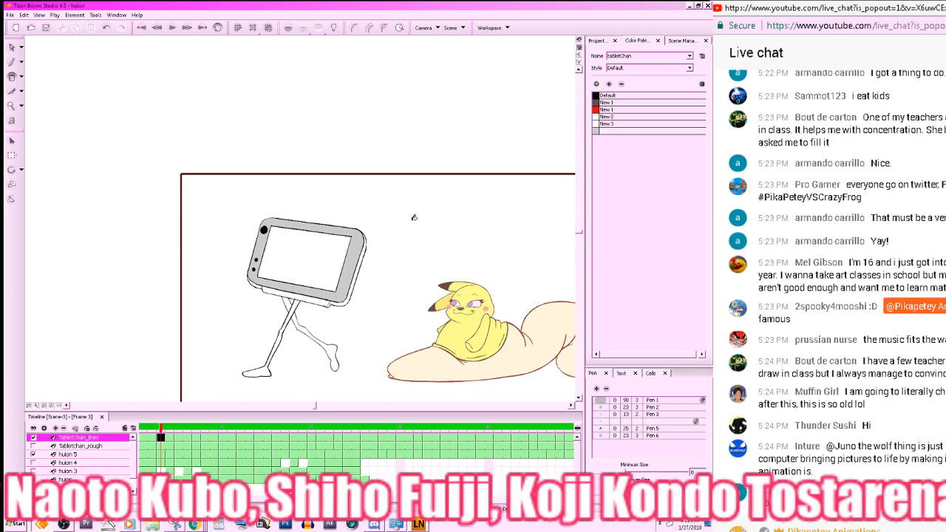
- Flip back and forth through the first frames to check the grey bezel fill
key(comma)
key(comma)
key(comma)
key(comma)
key(comma)
key(comma)
key(period)
key(period)
key(period)
key(period)
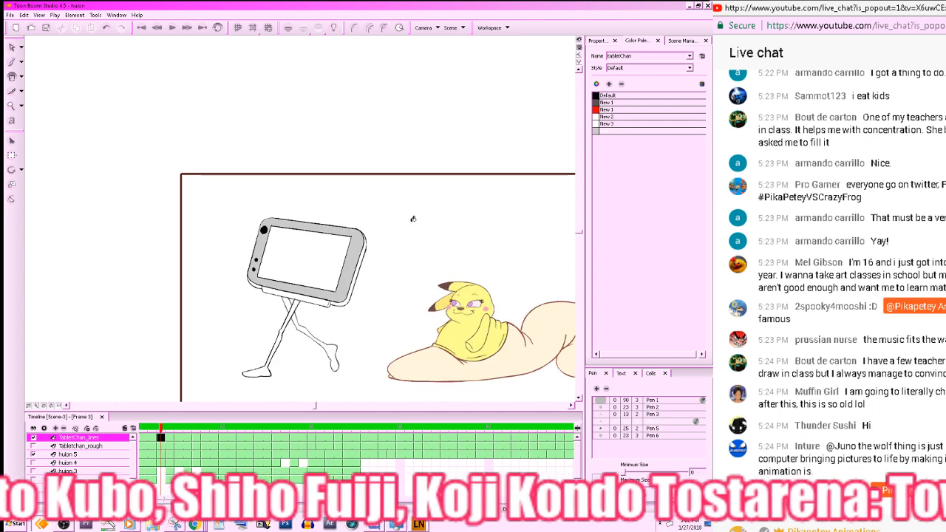
- Fill the tablet's front bezel with the light grey side colour on the walk drawings from frame 7 through frame 16
key(period)
key(period)
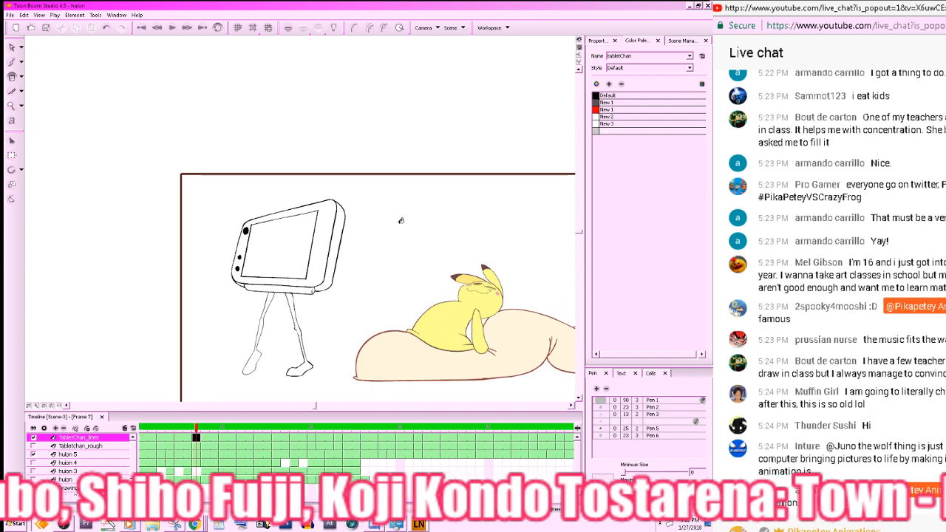
key(period)
key(period)
key(period)
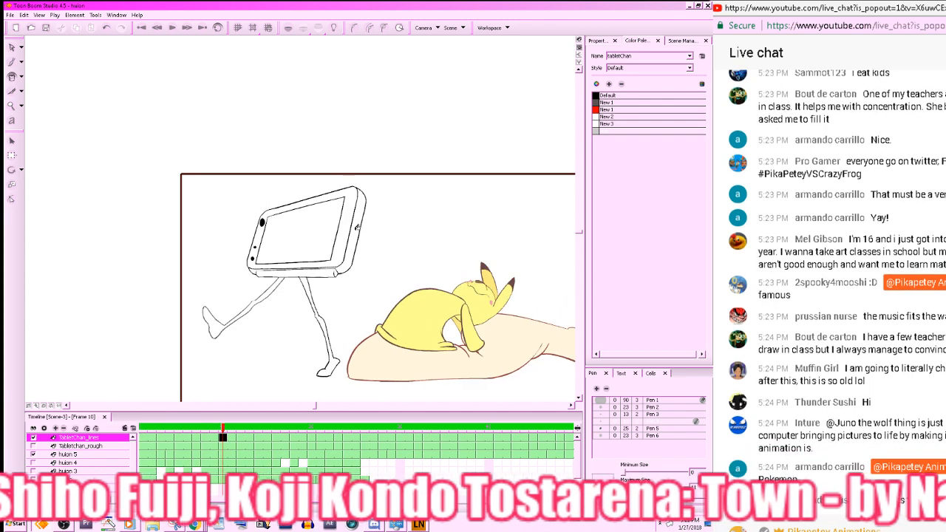
key(period)
key(period)
key(period)
key(period)
key(period)
key(period)
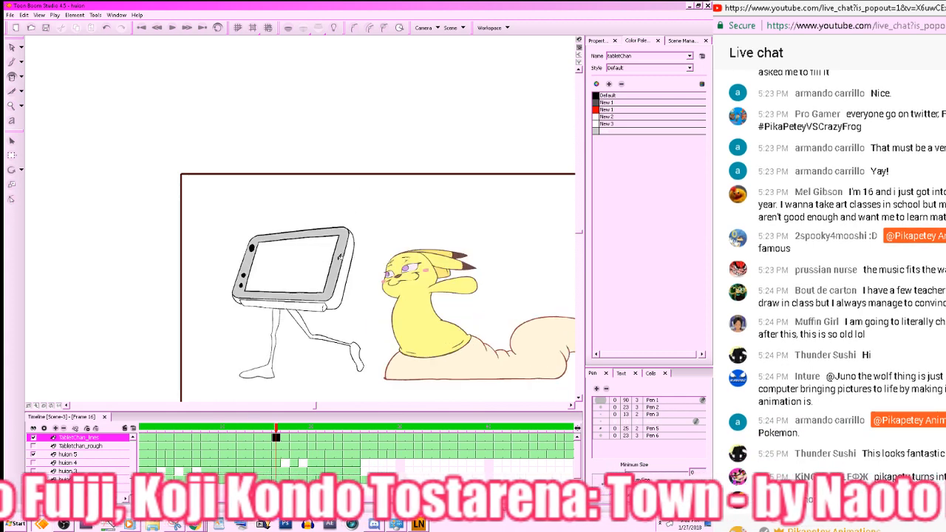
- Fill the remaining uncoloured tablet bezels light grey on the walk drawings from frame 17 through frame 32
key(period)
key(period)
key(period)
key(period)
key(period)
key(period)
key(period)
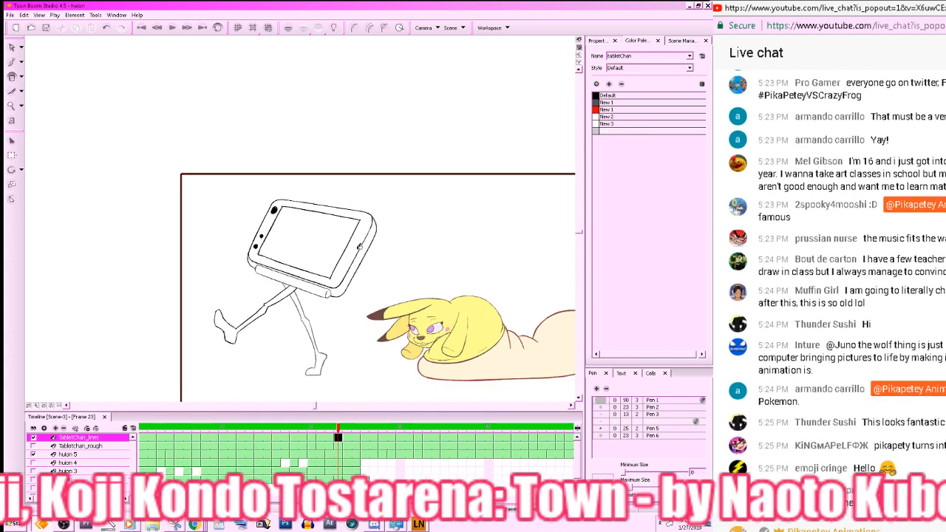
key(period)
key(period)
key(period)
key(period)
key(period)
key(period)
key(period)
key(period)
key(period)
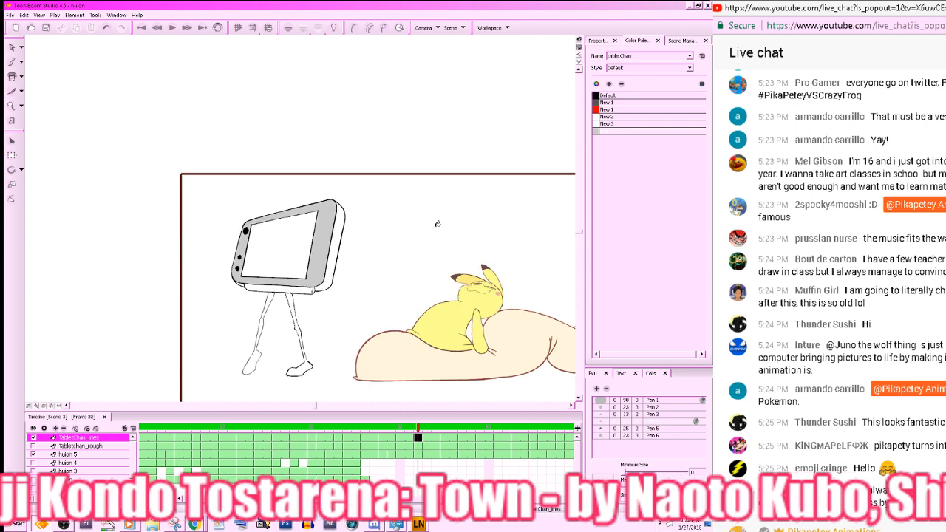
- Step through the frames after frame 32 and again up to frame 12 to check for uncoloured bezels
key(period)
key(period)
key(period)
key(period)
key(period)
key(period)
key(period)
key(period)
key(period)
key(period)
key(period)
key(period)
key(period)
key(period)
key(period)
key(period)
click(198, 429)
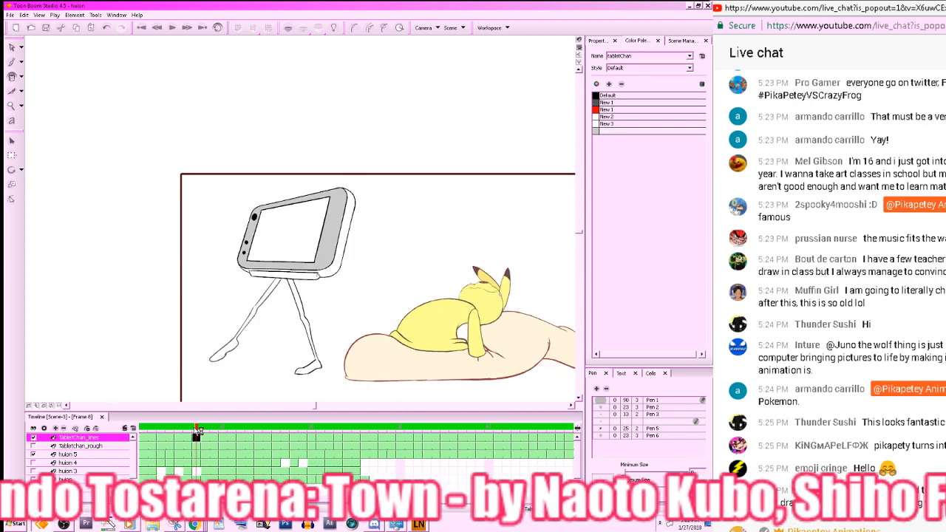
key(period)
key(period)
key(period)
key(period)
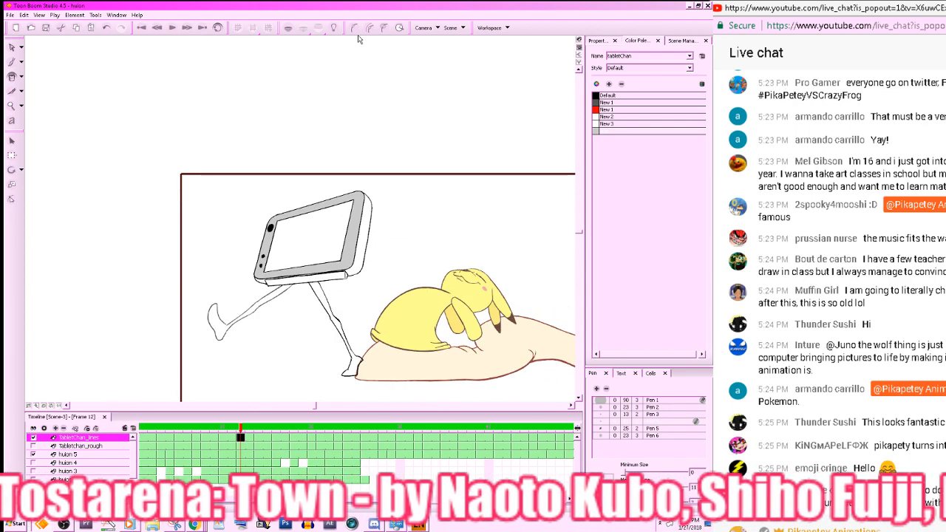
- Open Scene-5 to view its rough sketch, and go to frame 17 in Scene-4
click(684, 42)
click(616, 89)
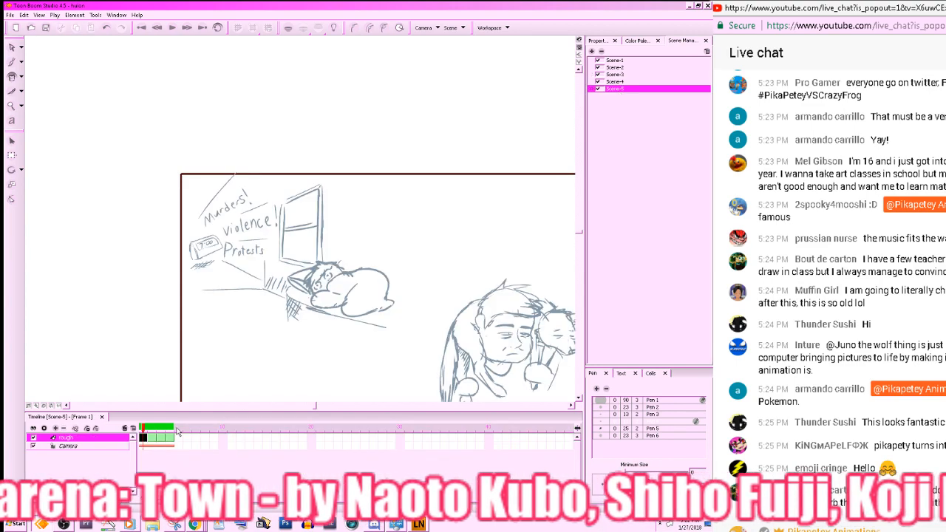
click(618, 82)
click(286, 429)
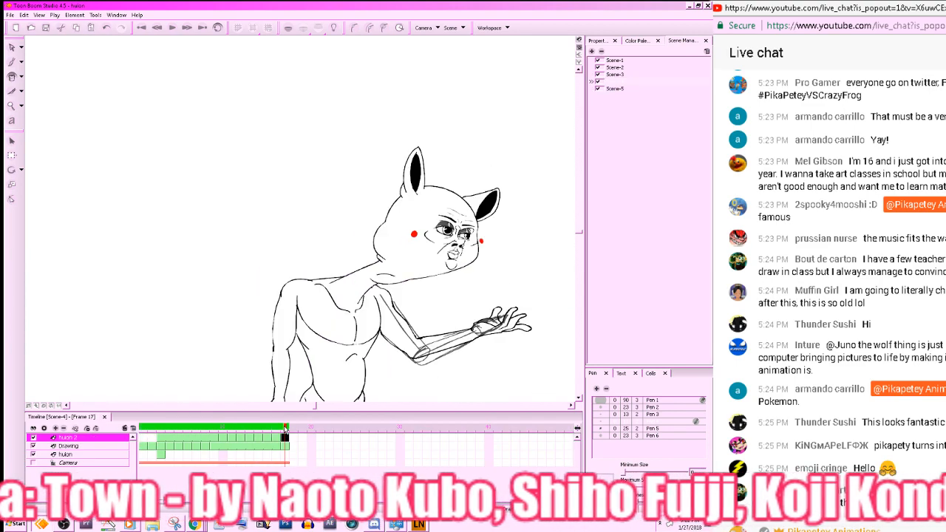
- Examine the muscular character's face and ears up close on frame 17 of Scene-4
key(z)
key(z)
drag(516, 323, 536, 347)
mouse_move(532, 412)
mouse_down()
mouse_move(529, 460)
mouse_move(560, 404)
mouse_move(553, 393)
mouse_move(583, 396)
mouse_move(561, 393)
mouse_up()
key(x)
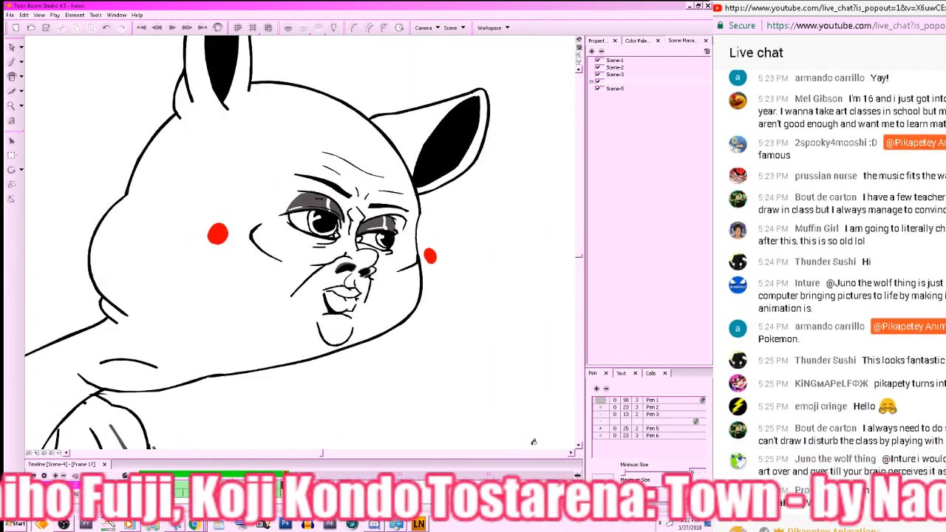
- Open Scene-3, enlarge the timeline area to show its layers, and scrub through the opening frames
click(621, 75)
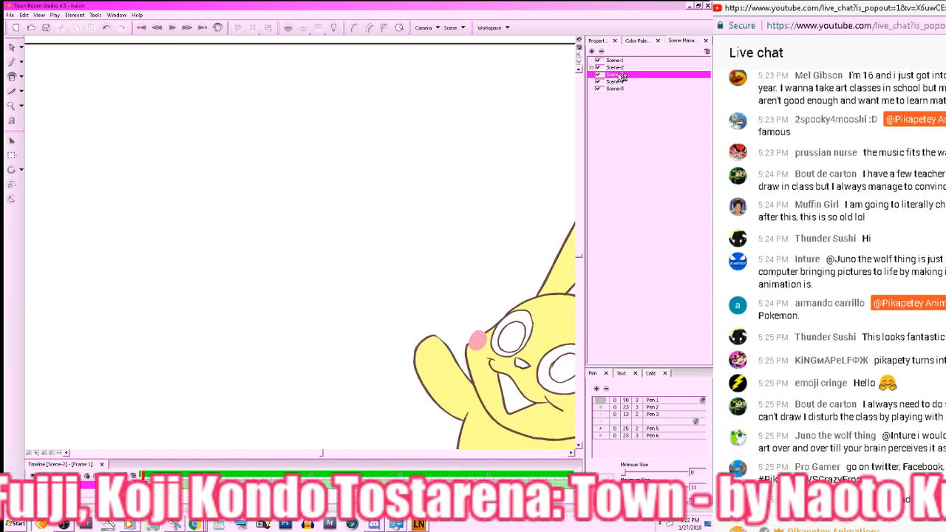
drag(265, 457, 261, 364)
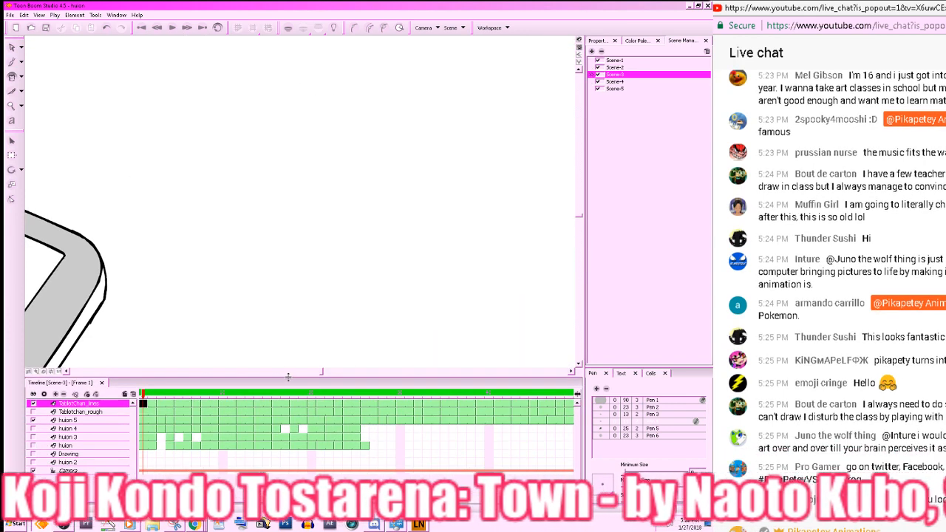
drag(169, 393, 133, 396)
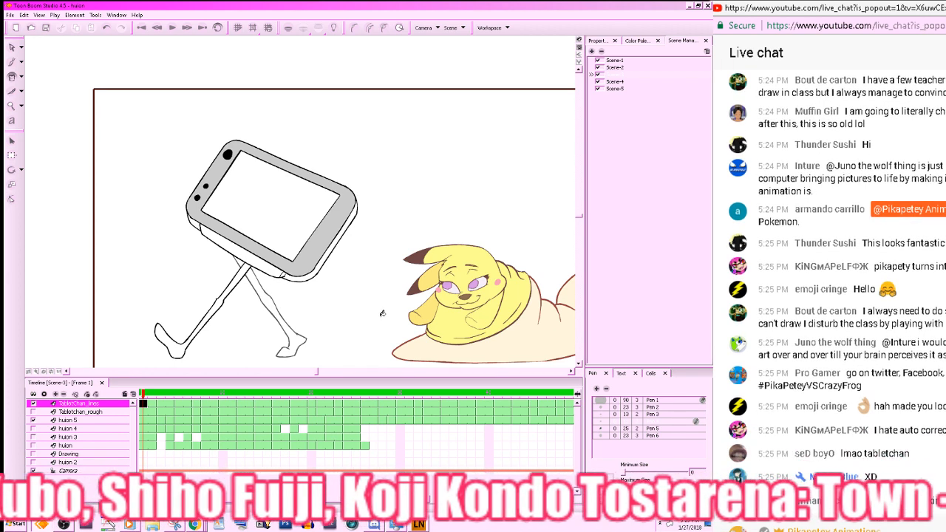
- Open Scene-2, scrub to frame 72, and view the whole shot in the camera view
double_click(613, 68)
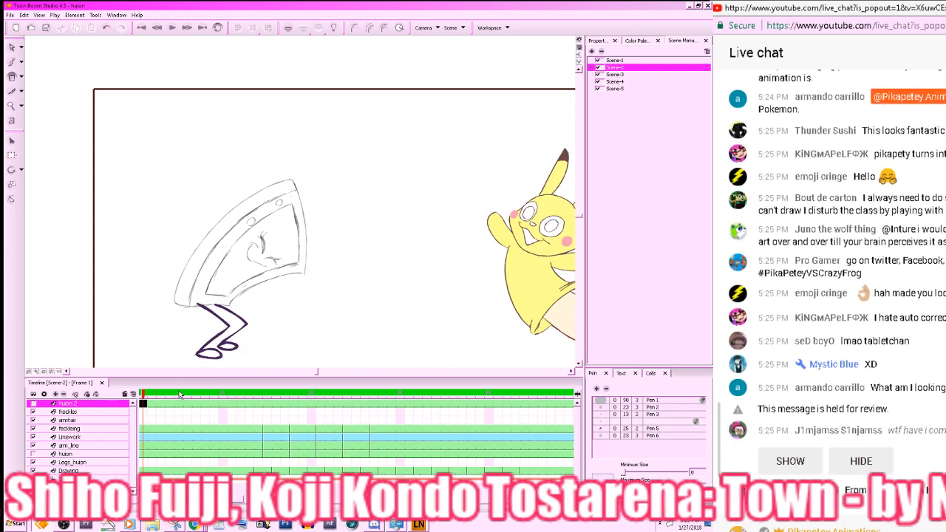
click(196, 401)
drag(196, 402, 427, 392)
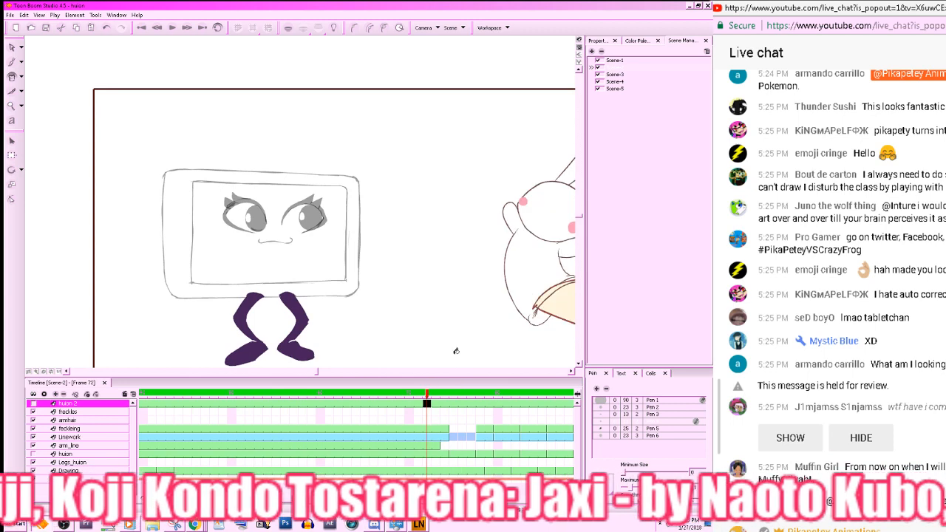
drag(512, 327, 496, 330)
key(1)
key(1)
click(580, 41)
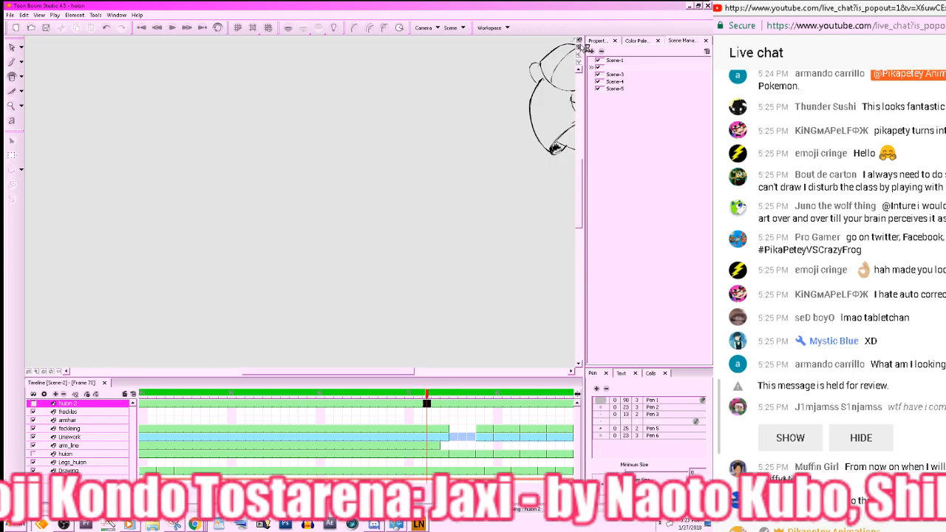
click(579, 47)
- Scrub through Scene-2, play it from the first frame, and stop at frame 244
click(491, 436)
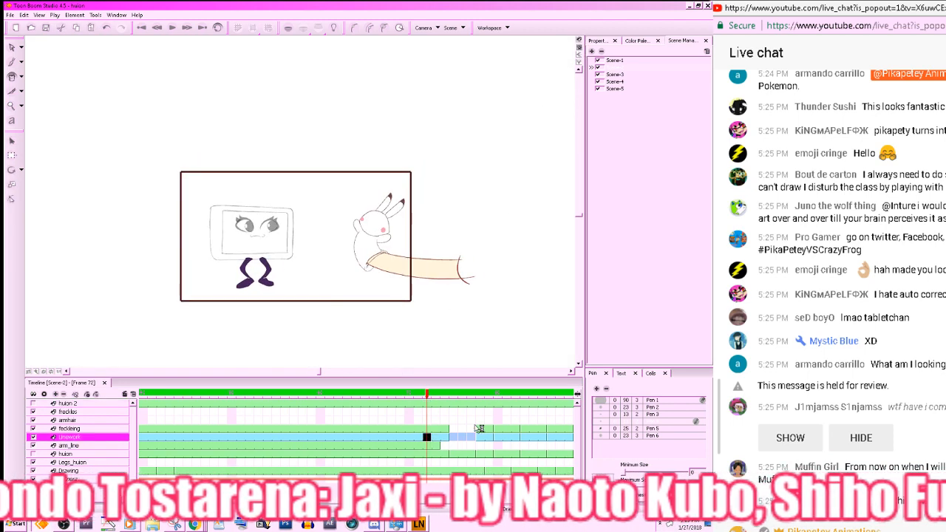
click(500, 433)
drag(508, 394, 279, 375)
click(141, 27)
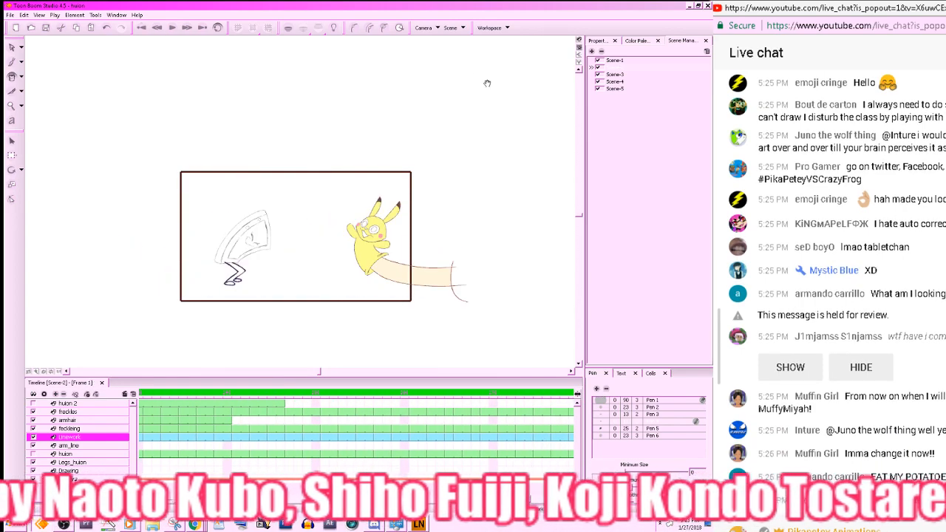
click(172, 28)
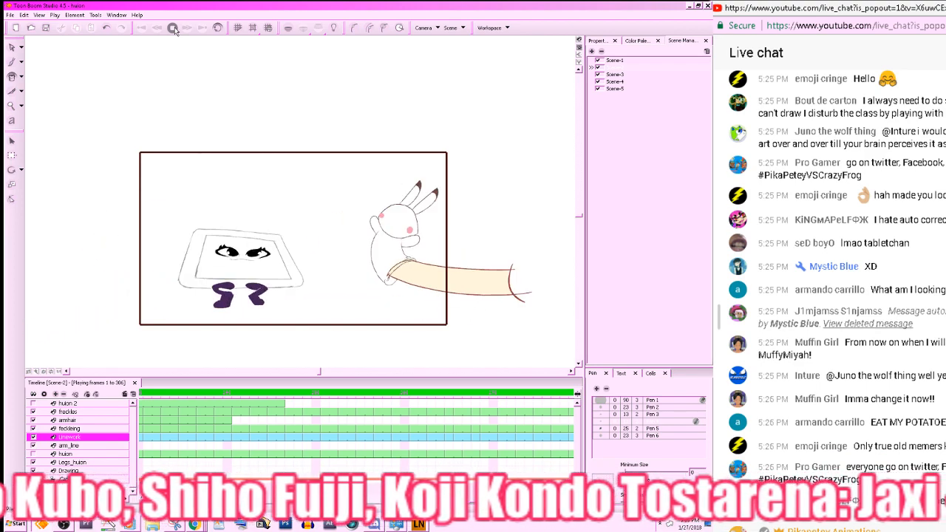
click(261, 394)
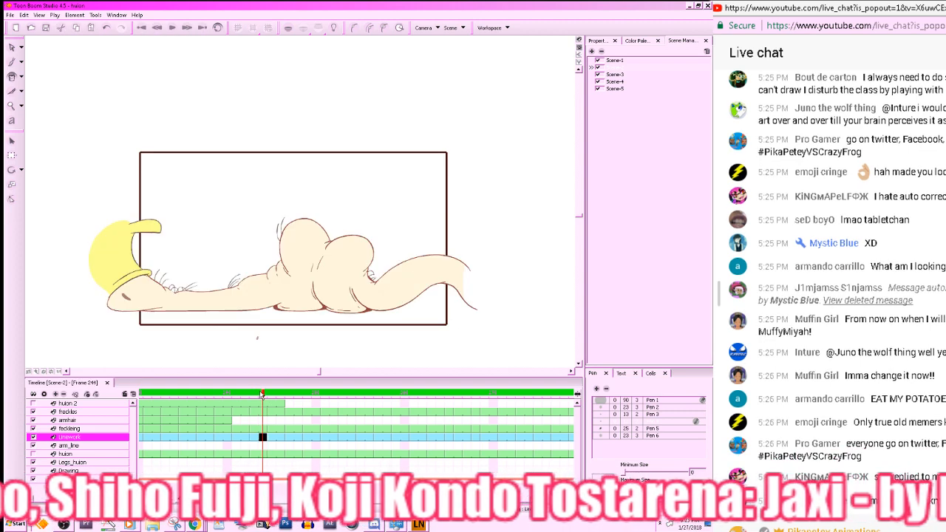
- Return to Scene-3 and scrub the tablet's walk cycle to frame 10
click(619, 75)
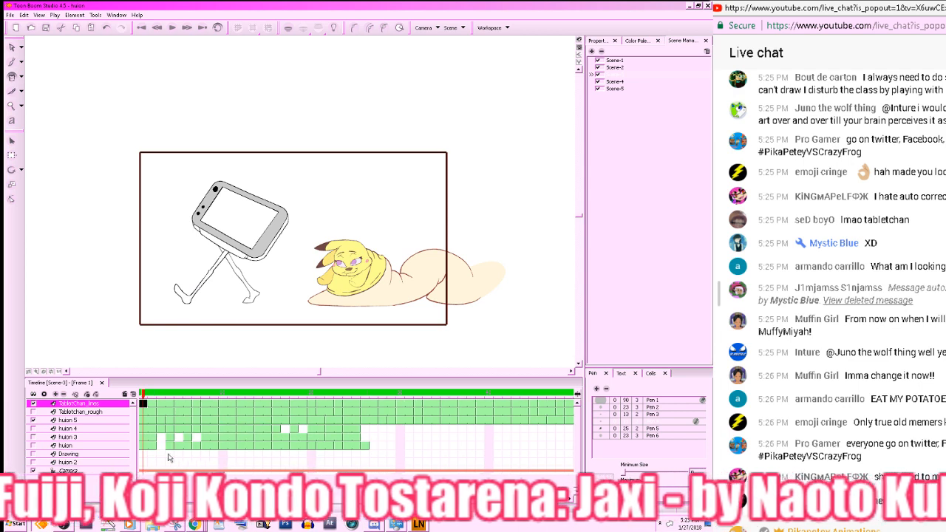
drag(175, 398, 143, 398)
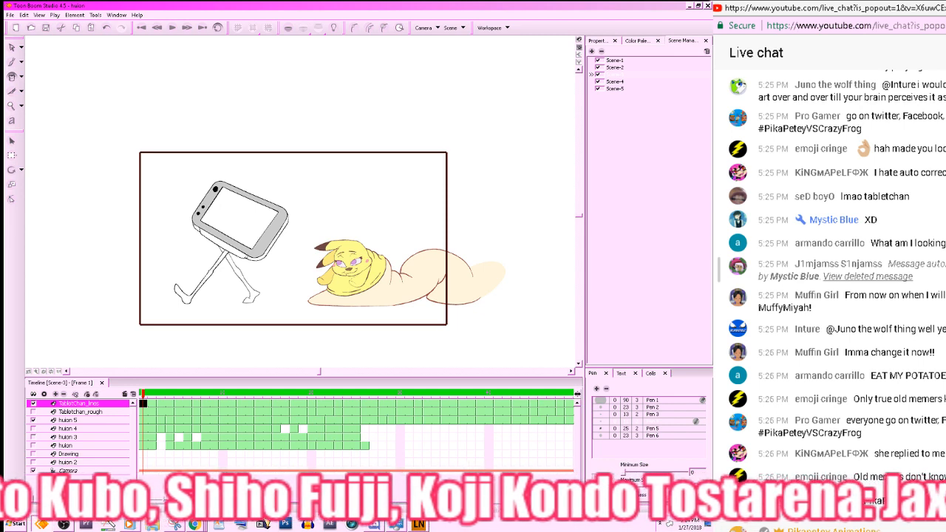
click(196, 405)
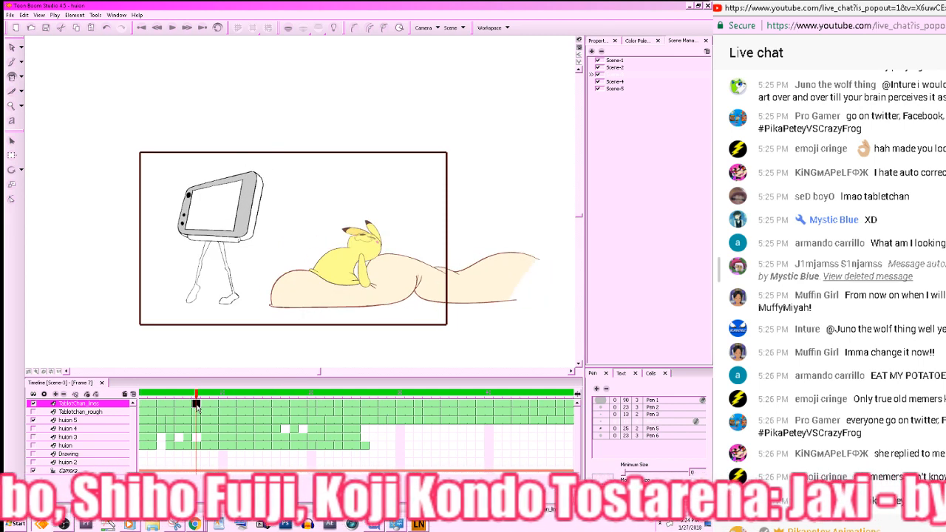
mouse_move(196, 406)
mouse_down()
mouse_move(205, 404)
mouse_move(178, 404)
mouse_move(240, 405)
mouse_move(215, 405)
mouse_move(225, 397)
mouse_up()
- Try to close the outline gap beside the tablet's bottom bar on frame 10
key(z)
key(z)
key(z)
key(z)
mouse_move(457, 317)
mouse_down()
mouse_move(537, 291)
mouse_move(382, 350)
mouse_up()
key(z)
key(z)
key(alt+d)
key(ctrl+z)
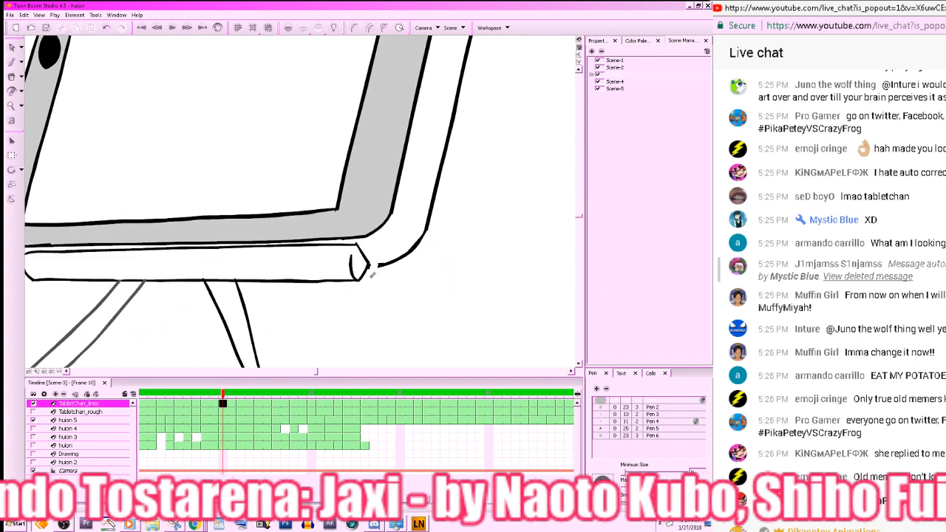
mouse_move(377, 265)
mouse_down()
mouse_move(370, 275)
mouse_move(388, 275)
mouse_up()
key(ctrl+z)
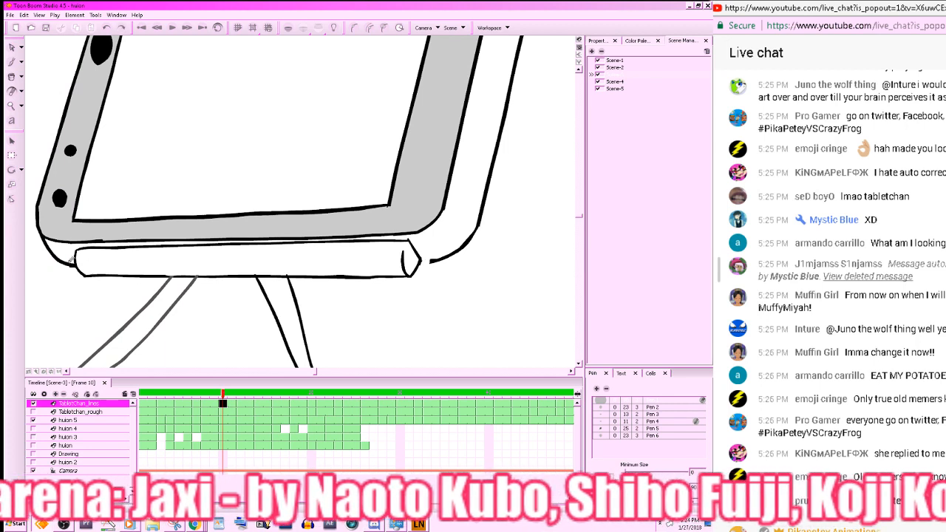
- Shorten the tablet's bottom bar slightly from its right end on frame 10
key(s)
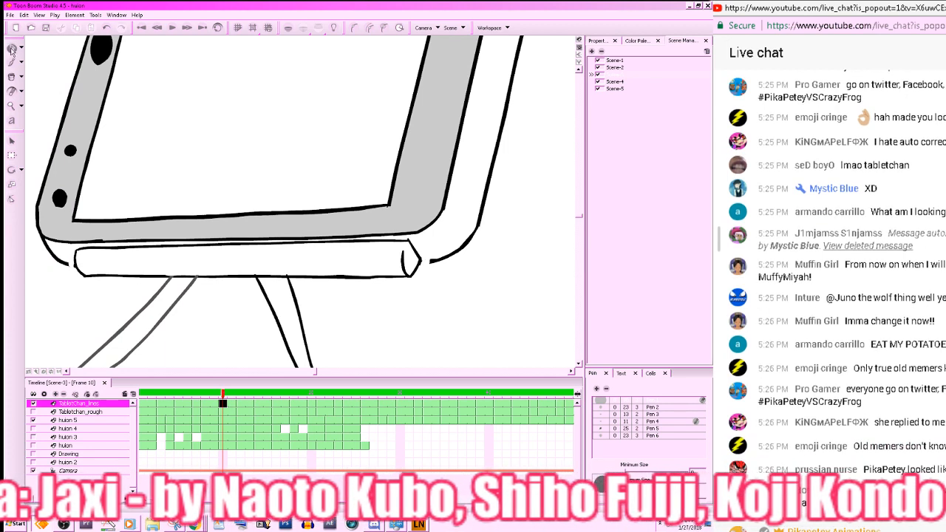
click(411, 264)
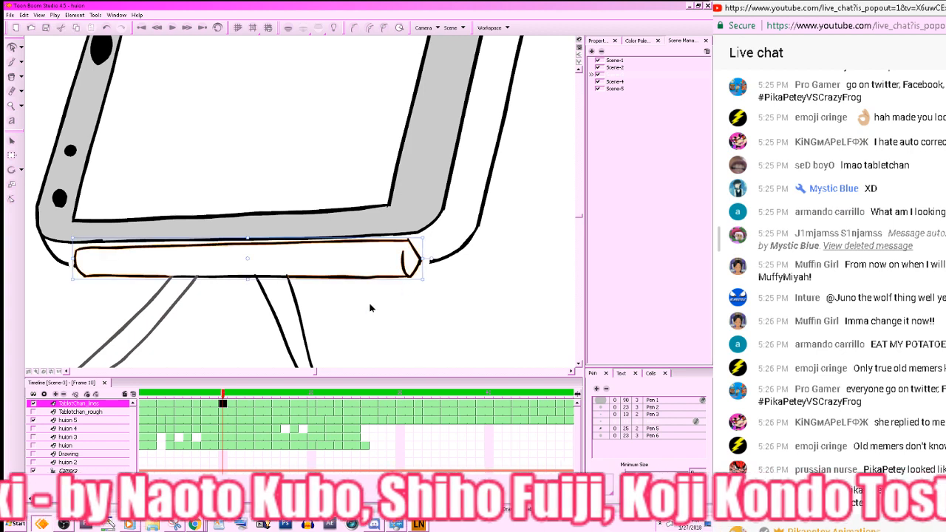
click(417, 262)
mouse_move(418, 262)
mouse_down()
mouse_move(407, 263)
mouse_move(451, 282)
mouse_up()
click(428, 278)
- Draw a line in the black Default colour joining the bottom bar's right end to the tablet's outline
click(625, 42)
click(601, 97)
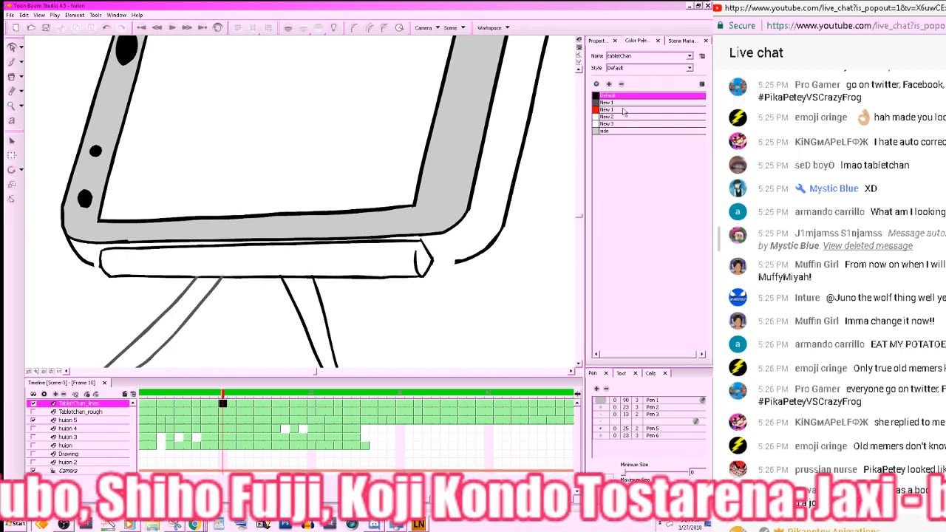
key(alt+b)
drag(433, 261, 464, 260)
key(ctrl+z)
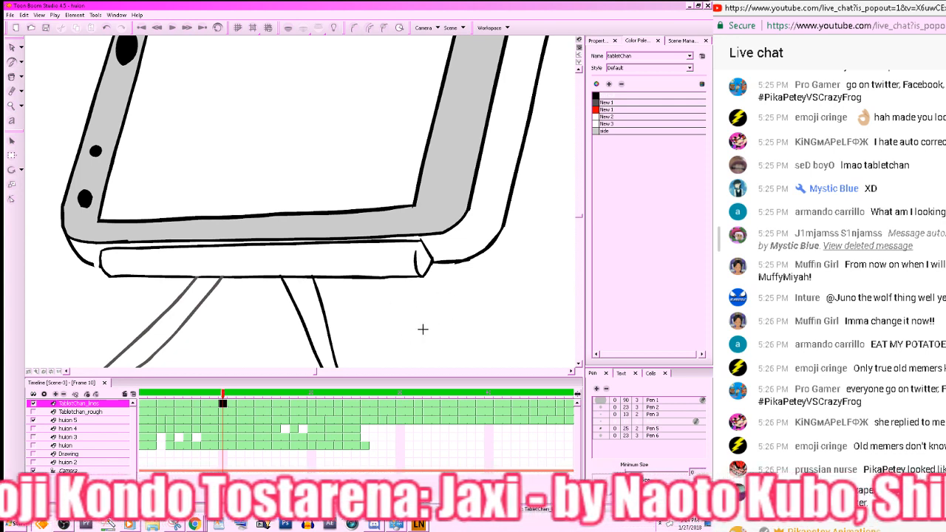
- Close the outline gap between the tablet's lower-left corner and the bottom bar, and save the project
key(space)
drag(411, 310, 559, 310)
key(ctrl+alt)
drag(454, 324, 504, 294)
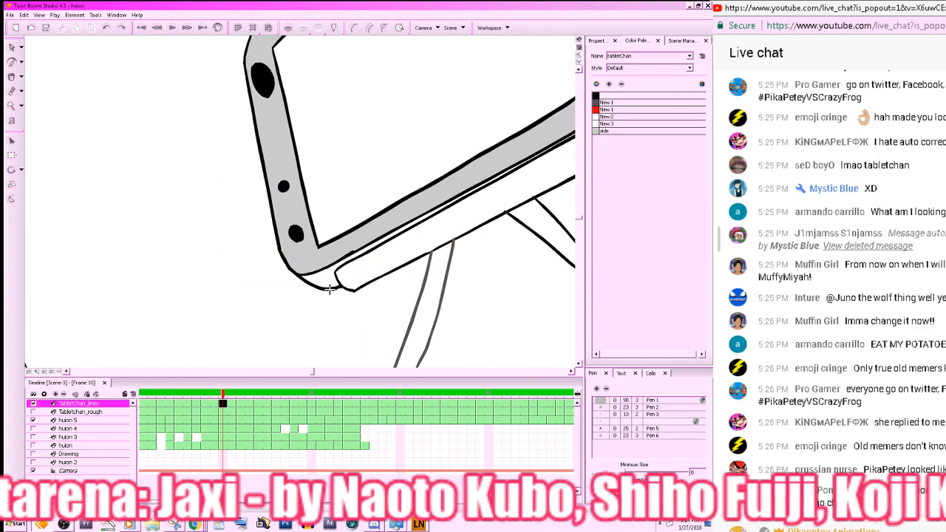
key(space)
drag(523, 271, 263, 357)
key(ctrl+alt)
mouse_move(478, 269)
mouse_down()
mouse_move(451, 338)
mouse_move(522, 311)
mouse_move(480, 289)
mouse_move(486, 261)
mouse_up()
key(space)
key(ctrl+s)
key(ctrl+alt)
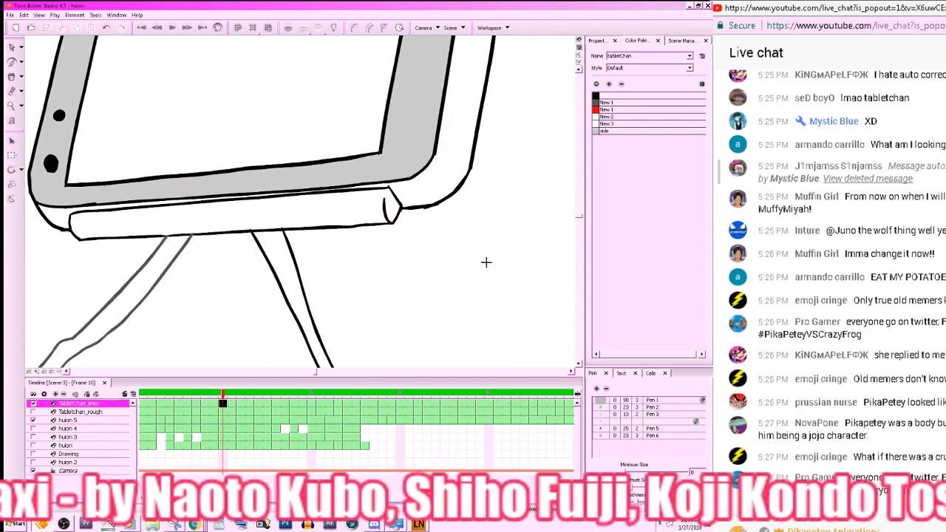
- Play Scene-3 from frame 1 with the whole shot in view, and return to frame 1
click(233, 403)
mouse_move(233, 399)
mouse_down()
mouse_move(294, 400)
mouse_move(99, 413)
mouse_up()
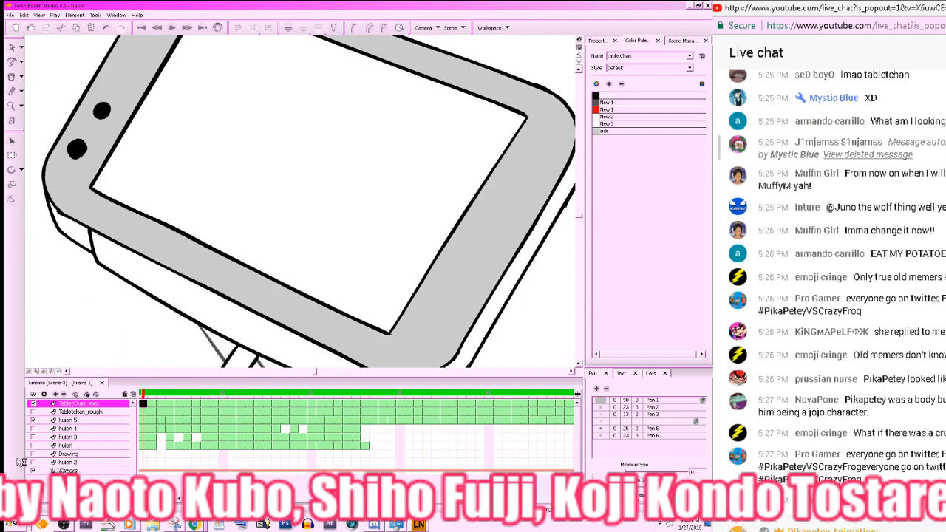
key(x)
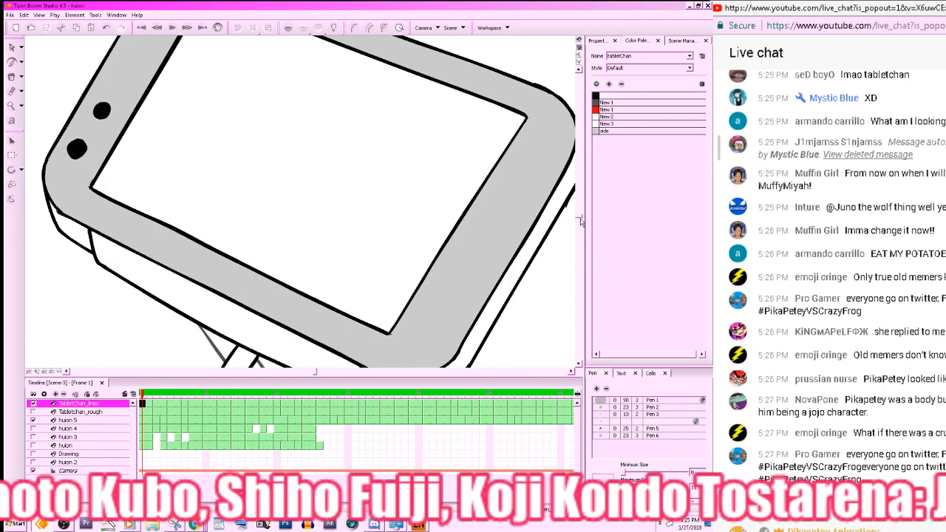
key(x)
key(x)
key(x)
key(x)
key(x)
key(x)
key(x)
key(x)
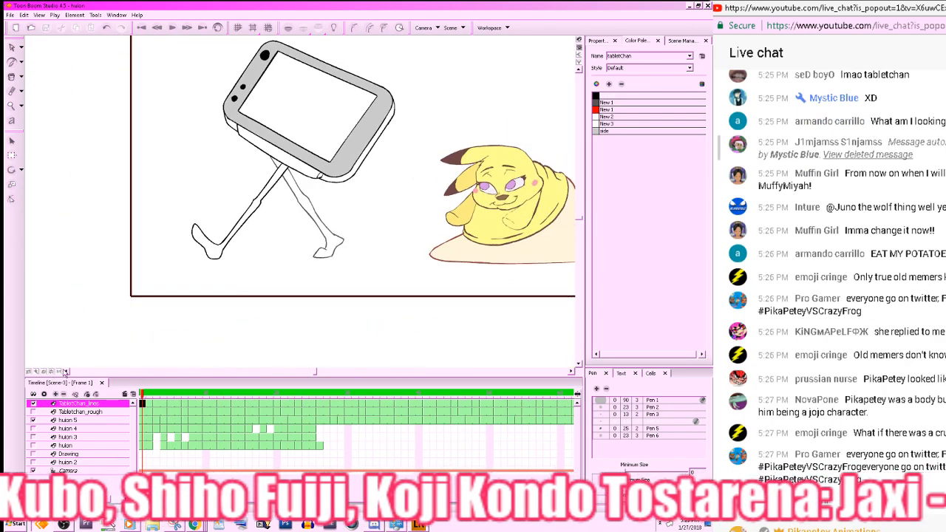
key(Return)
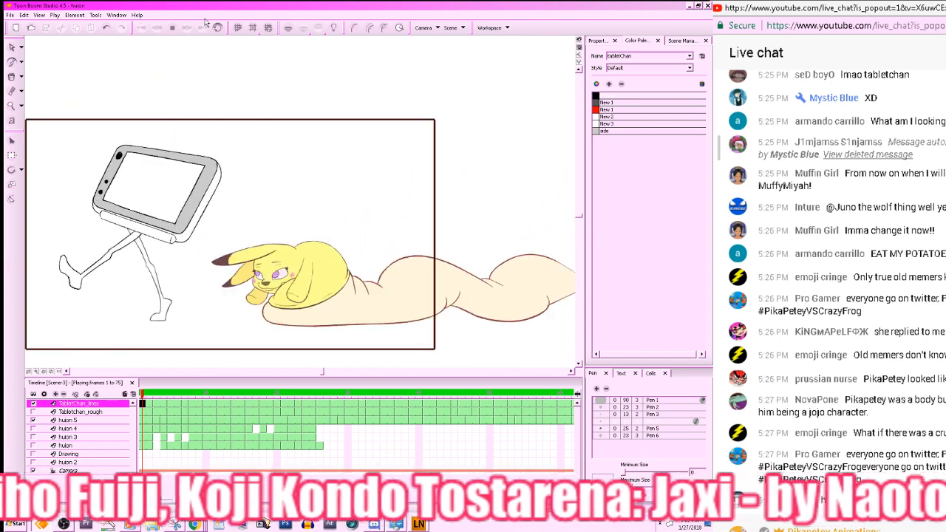
click(163, 403)
click(142, 403)
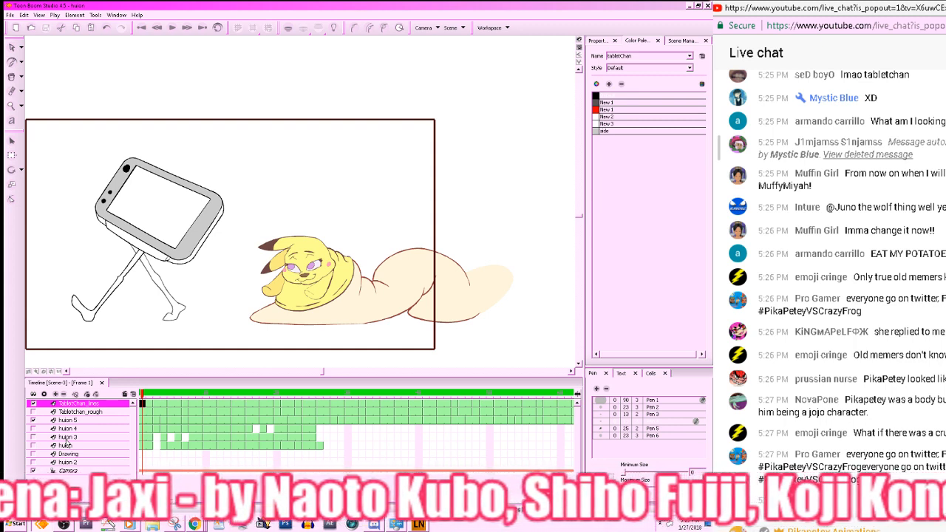
- Open frame 1's tablet drawing on its own with the light table on, and rotate it to view the rough face
click(579, 40)
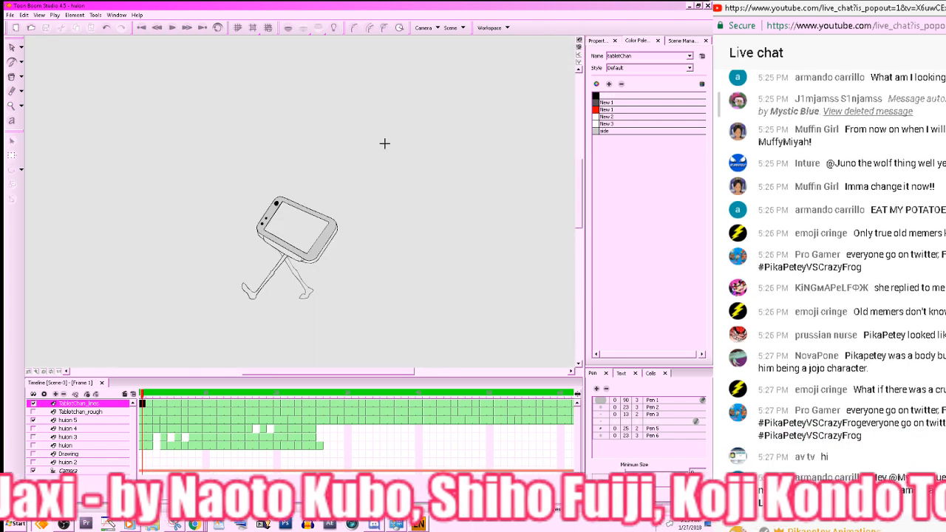
click(334, 28)
mouse_move(534, 311)
mouse_down()
mouse_move(547, 294)
mouse_move(514, 314)
mouse_move(536, 303)
mouse_up()
key(z)
key(z)
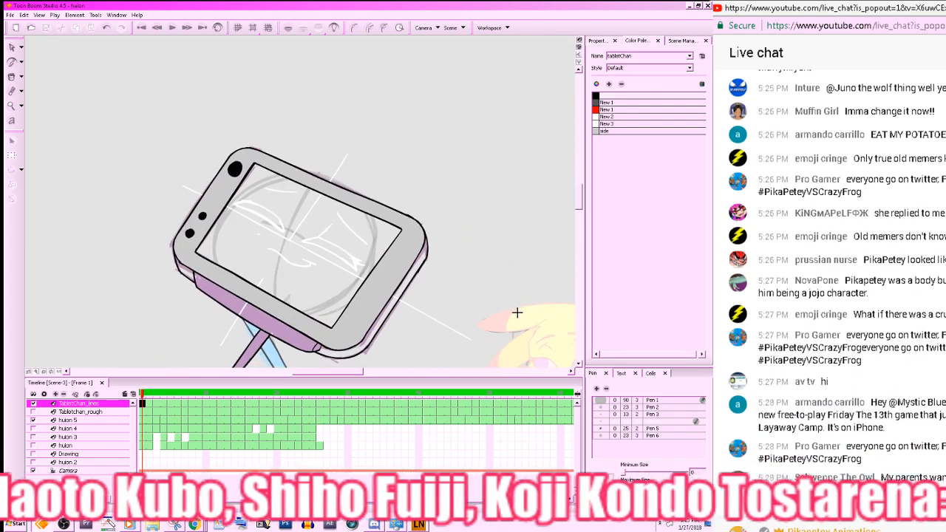
mouse_move(412, 284)
mouse_down()
mouse_move(476, 232)
mouse_move(516, 161)
mouse_move(510, 170)
mouse_up()
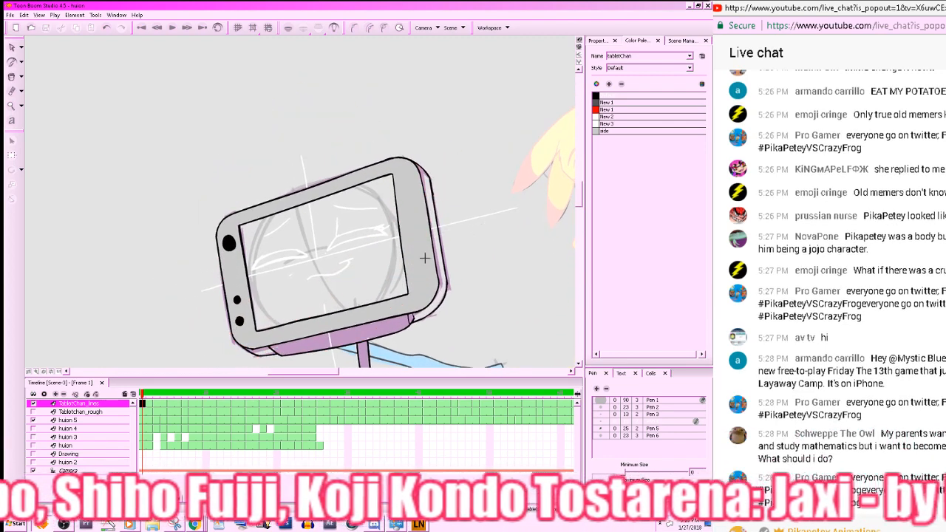
mouse_move(143, 395)
mouse_down()
mouse_move(157, 400)
mouse_move(135, 405)
mouse_up()
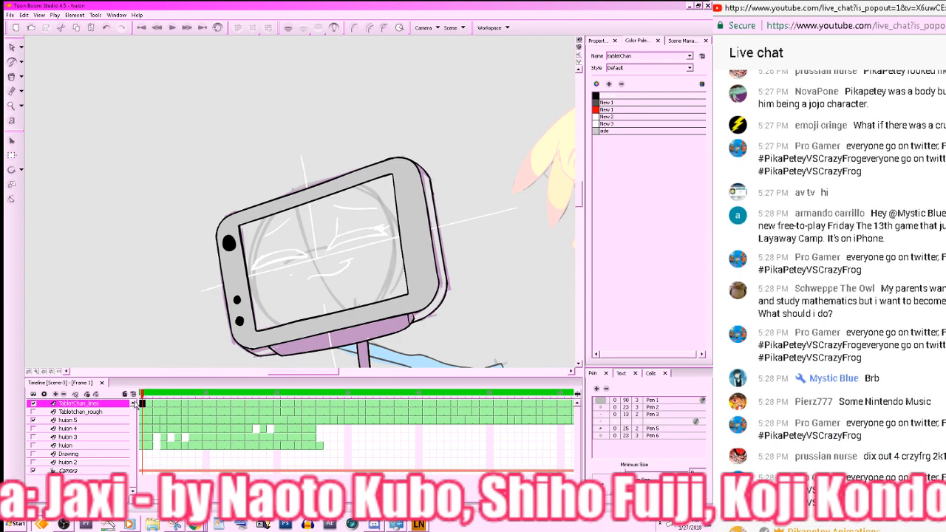
mouse_move(184, 389)
mouse_down()
mouse_move(415, 386)
mouse_move(21, 501)
mouse_up()
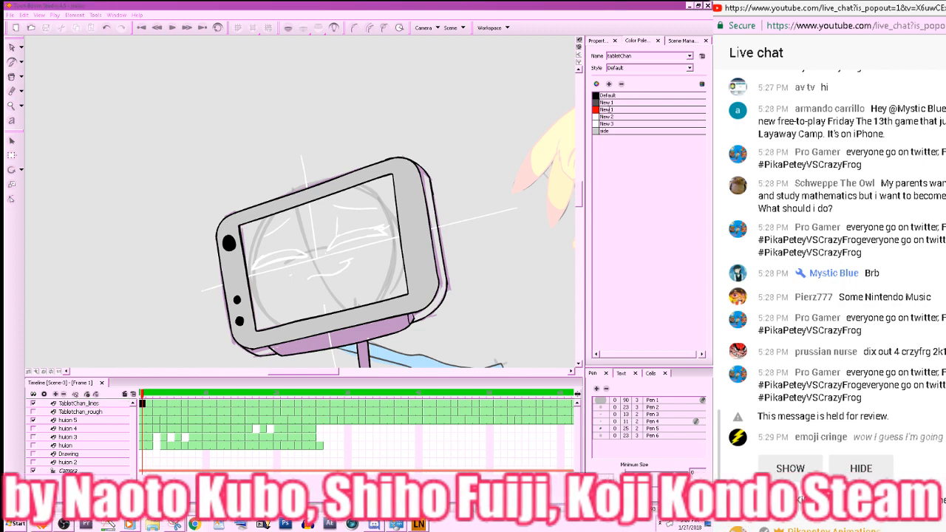
- Switch to a new Chrome window and search YouTube for "animating"
click(127, 342)
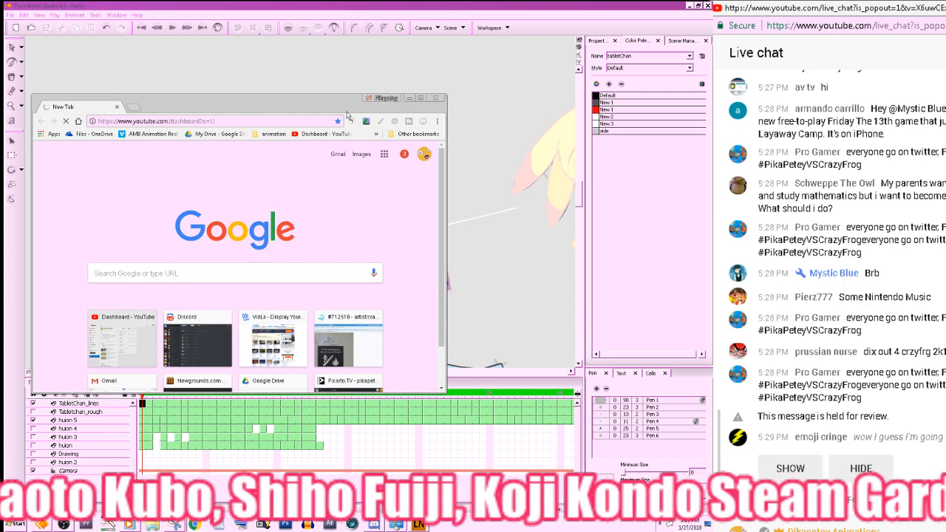
drag(347, 115, 400, 186)
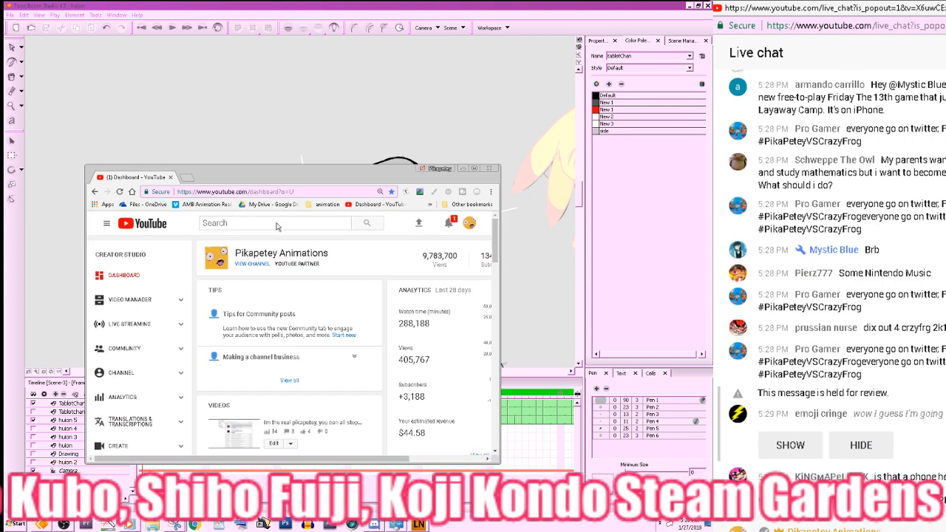
click(278, 226)
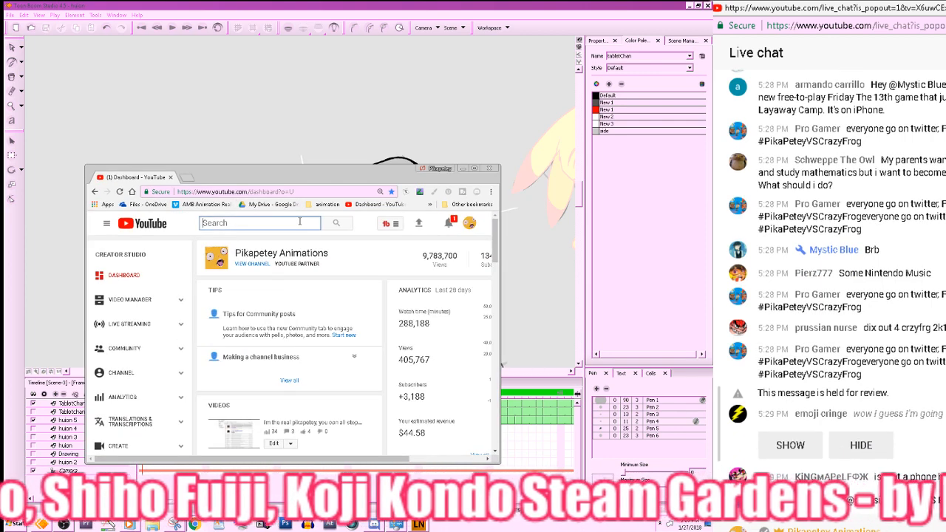
text(animat)
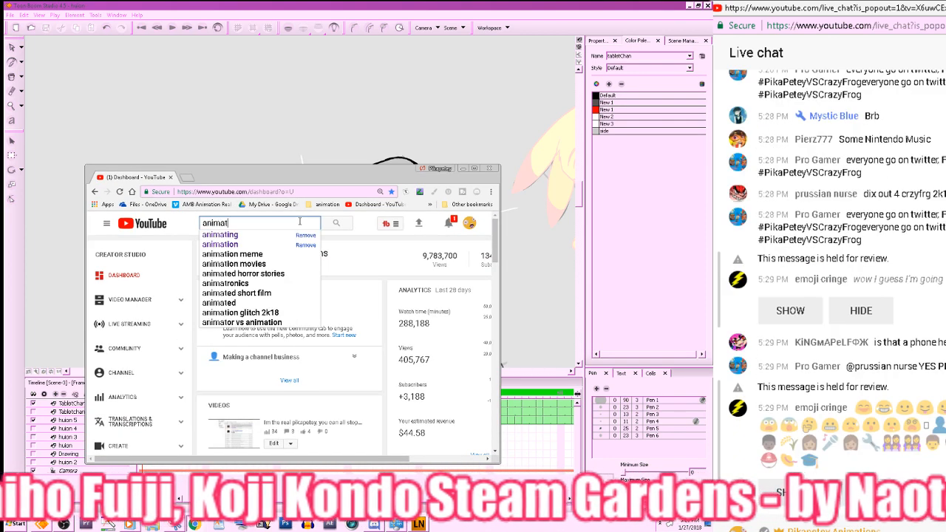
text(ing)
key(Return)
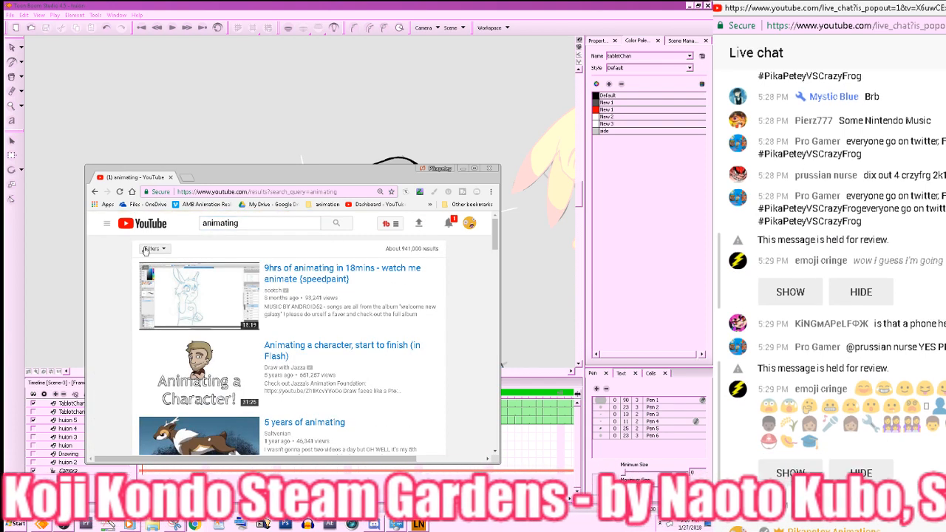
- Filter the YouTube search results to Live streams and maximize the browser window
click(160, 249)
click(269, 349)
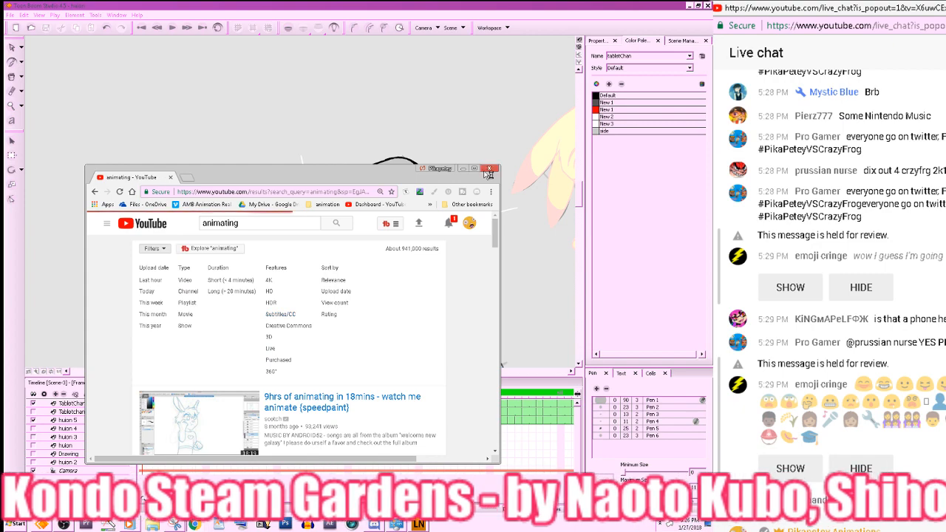
click(474, 169)
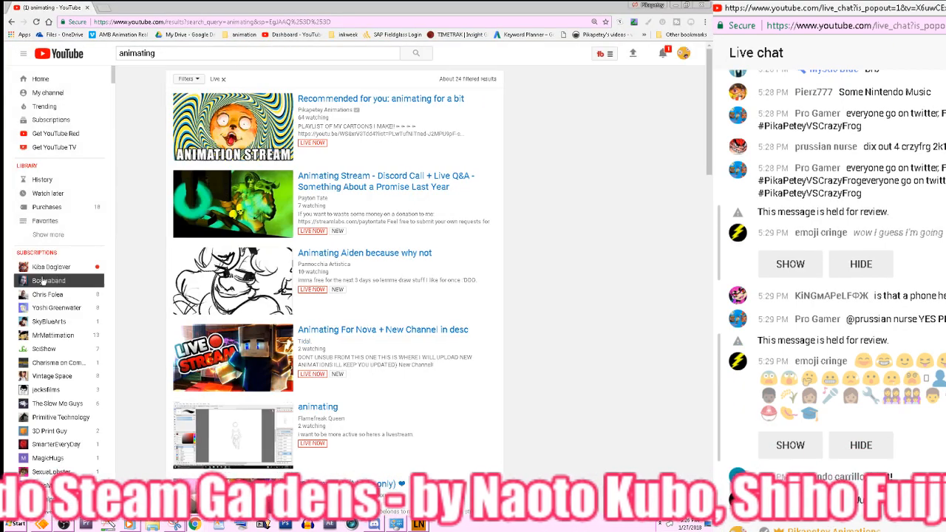
- Look through the live results, open the "Animating Aiden because why not" stream in a separate tab, and adjust its volume
scroll(128, 286, down, 8)
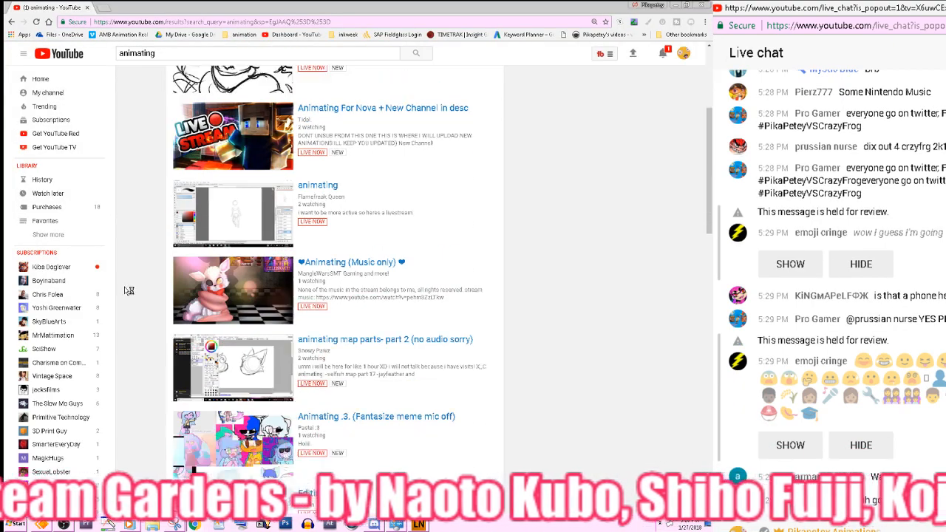
scroll(135, 296, down, 8)
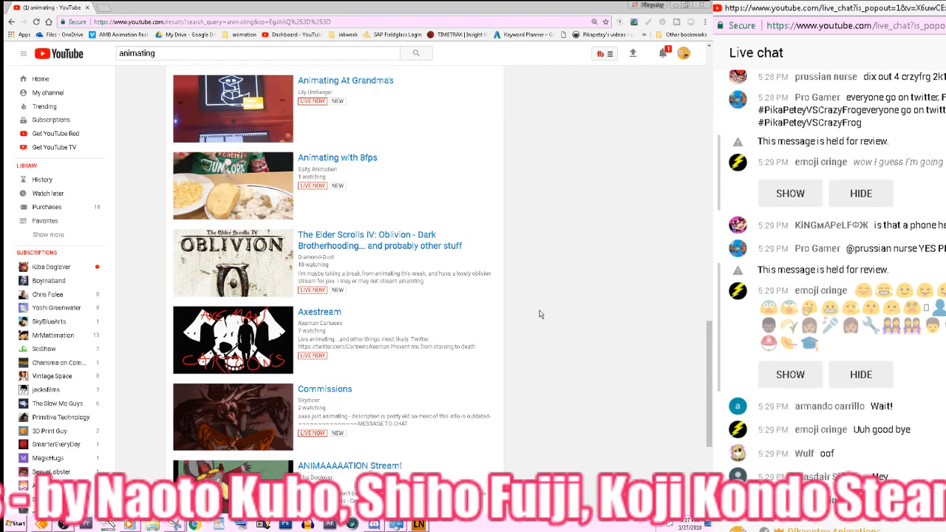
scroll(554, 296, down, 3)
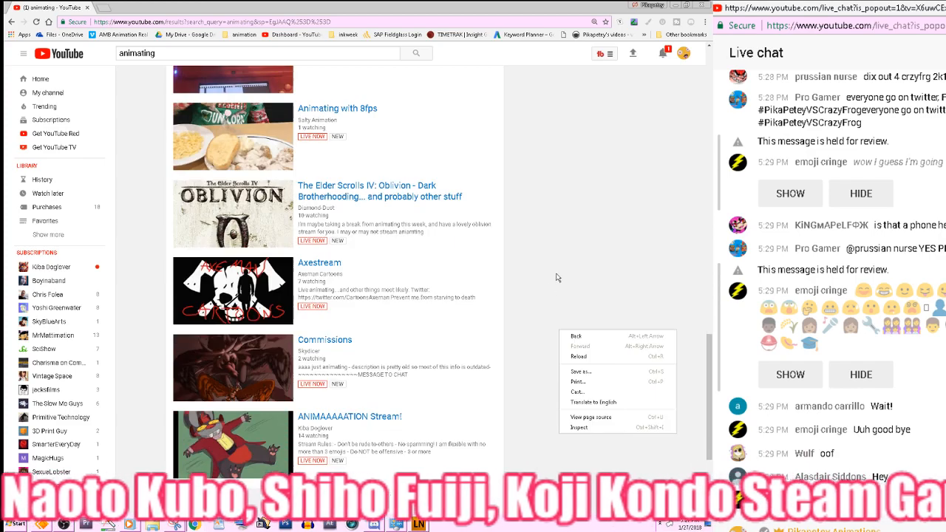
scroll(581, 387, up, 15)
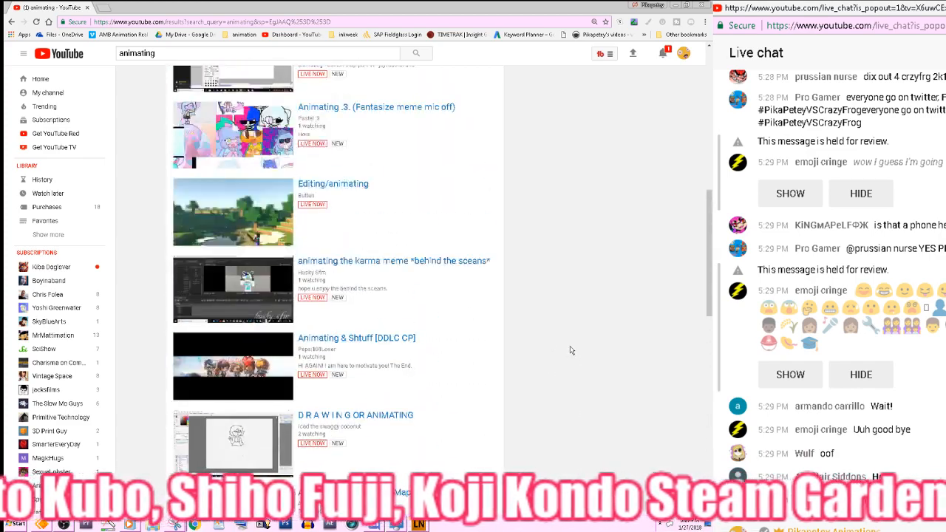
scroll(570, 348, up, 1)
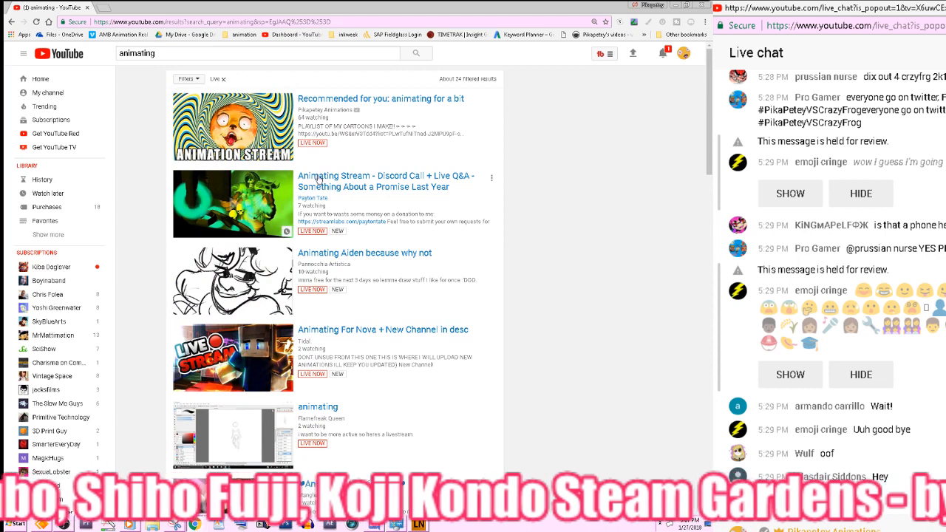
middle_click(382, 259)
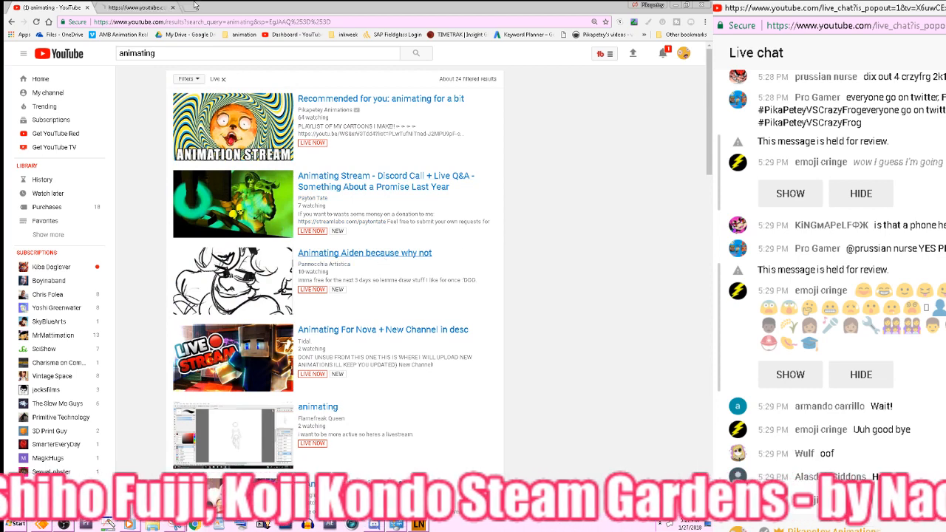
click(111, 8)
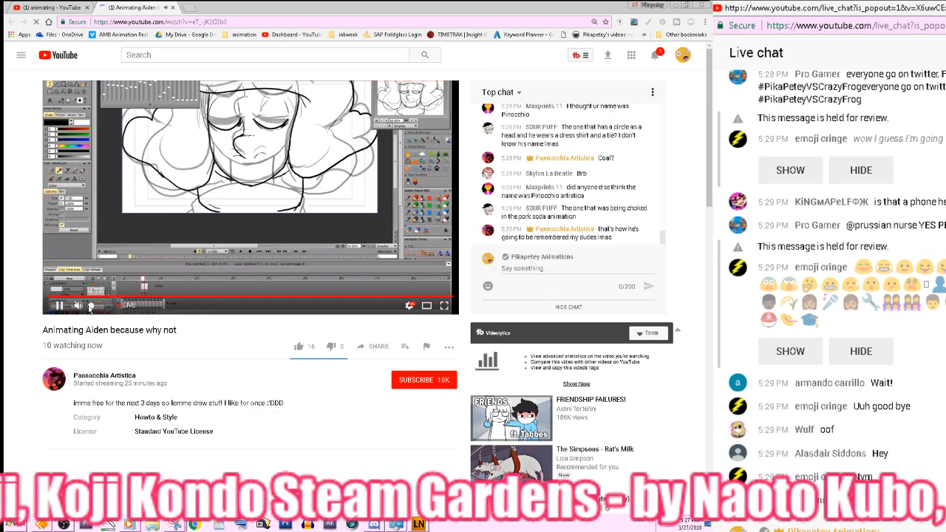
drag(94, 306, 100, 306)
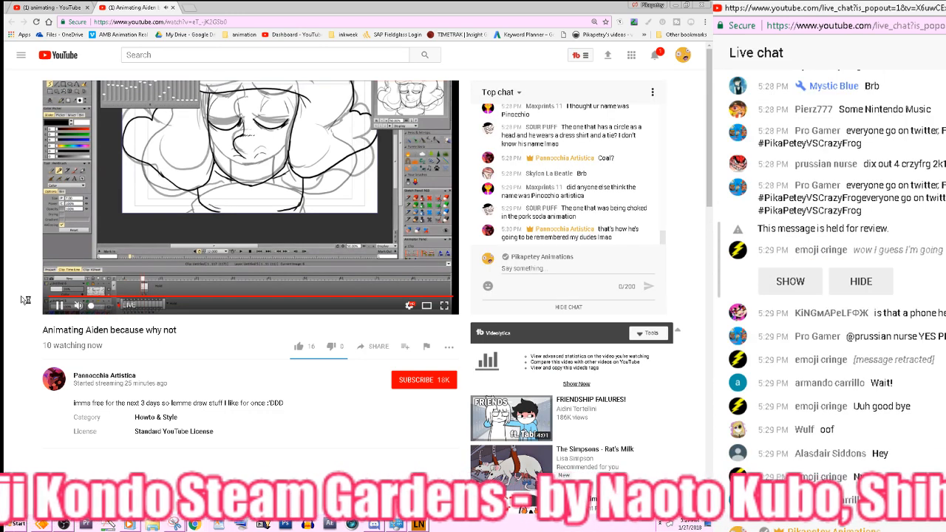
- Open the stream's sharing options and copy its short link
click(361, 347)
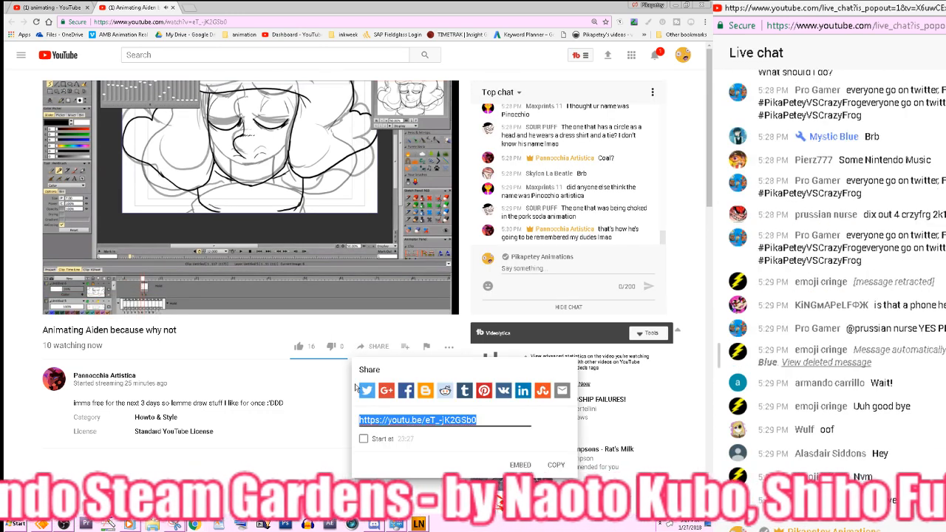
right_click(433, 420)
click(481, 321)
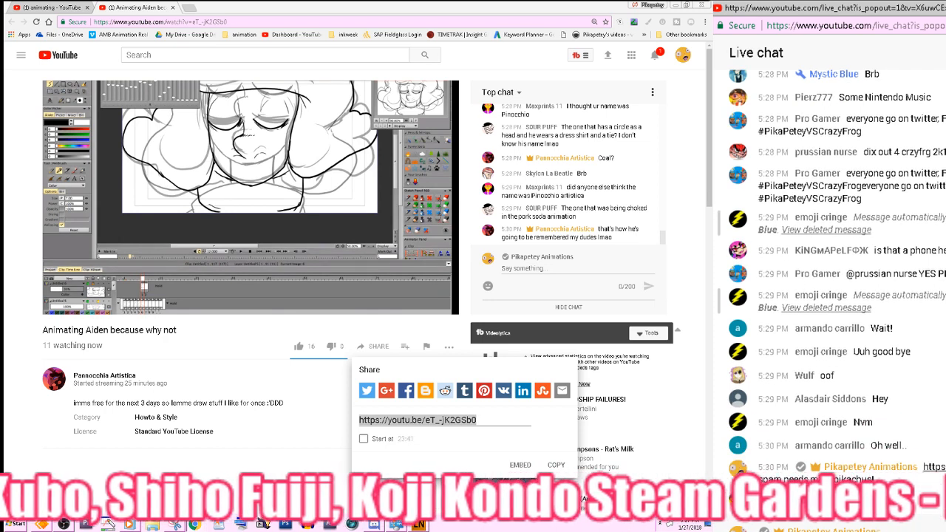
- Dismiss the sharing options, skip the stream ahead to the live broadcast, and start a message in its chat
click(548, 299)
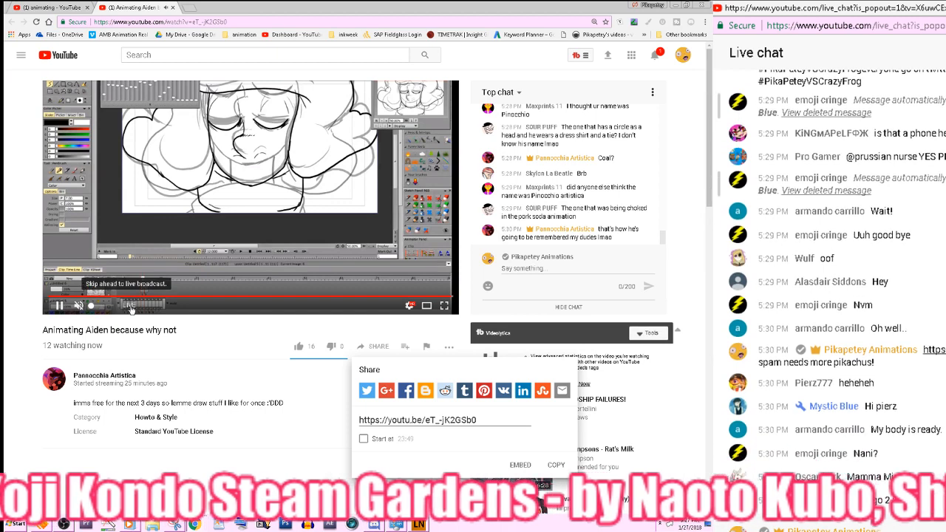
click(129, 306)
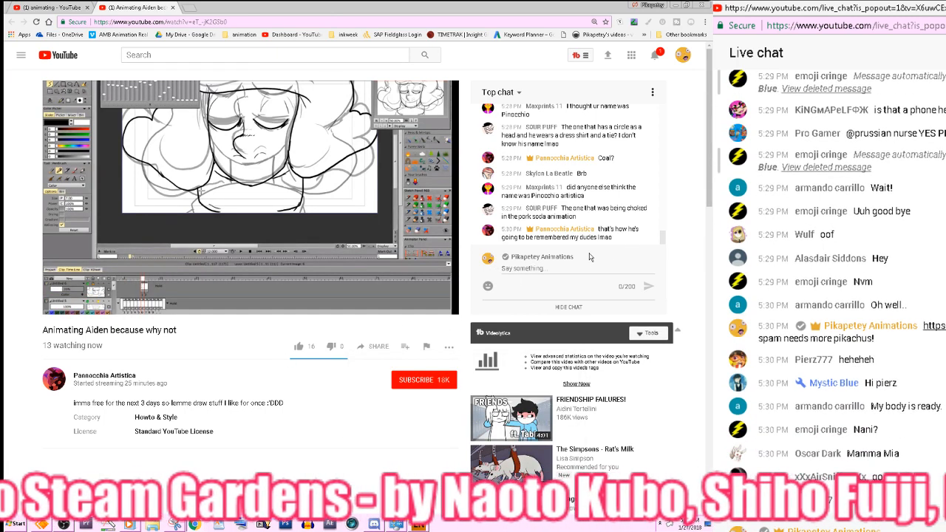
click(563, 267)
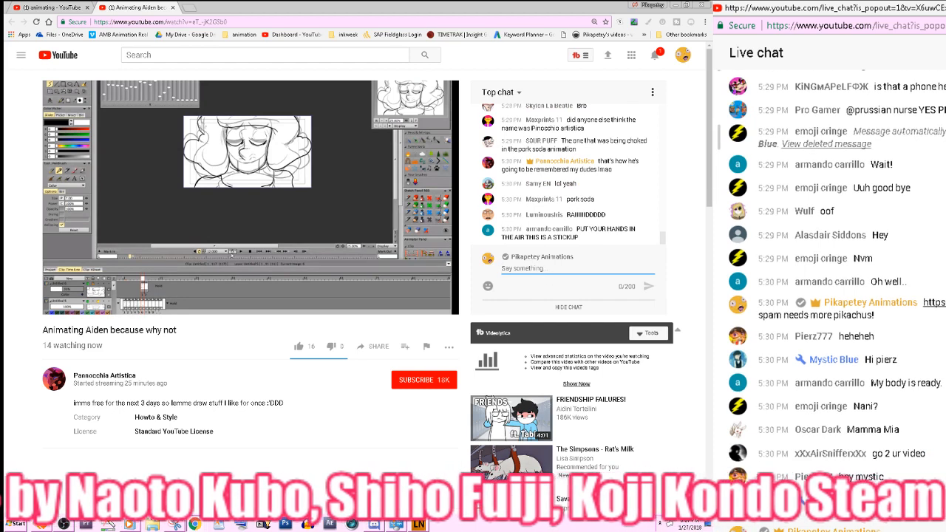
- Switch to OBS to bring up its scene list
click(65, 525)
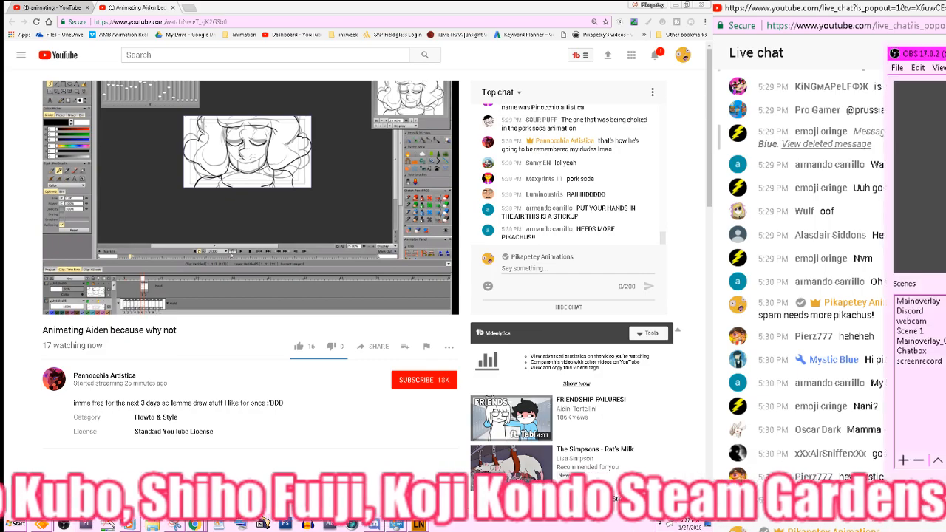